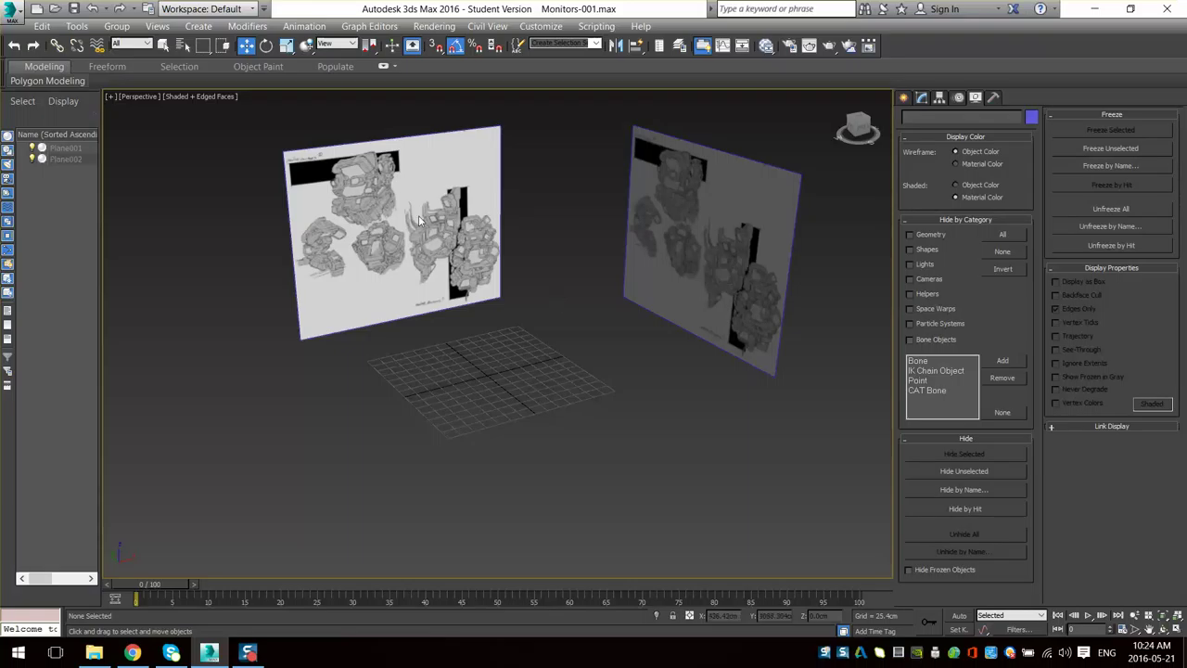
- Start the Box tool from the standard primitives
scroll(442, 469, up, 3)
click(903, 98)
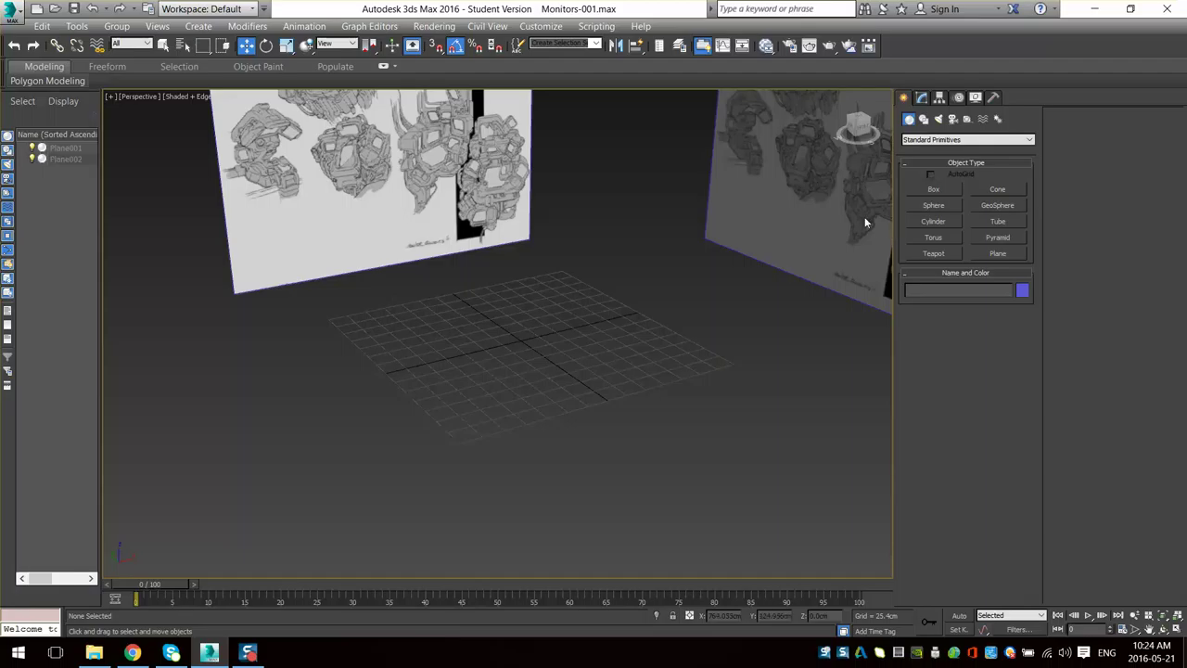
click(939, 190)
- Examine the monitor collage sketches on the right half of the rear reference plane up close
scroll(625, 344, up, 4)
middle_drag(575, 355, 577, 500)
scroll(577, 417, up, 3)
alt+middle_drag(575, 334, 475, 317)
scroll(630, 376, down, 3)
middle_drag(634, 376, 550, 364)
scroll(479, 351, up, 3)
middle_drag(481, 351, 551, 426)
scroll(440, 336, down, 3)
scroll(439, 336, up, 3)
alt+middle_drag(427, 341, 433, 360)
middle_drag(518, 390, 446, 320)
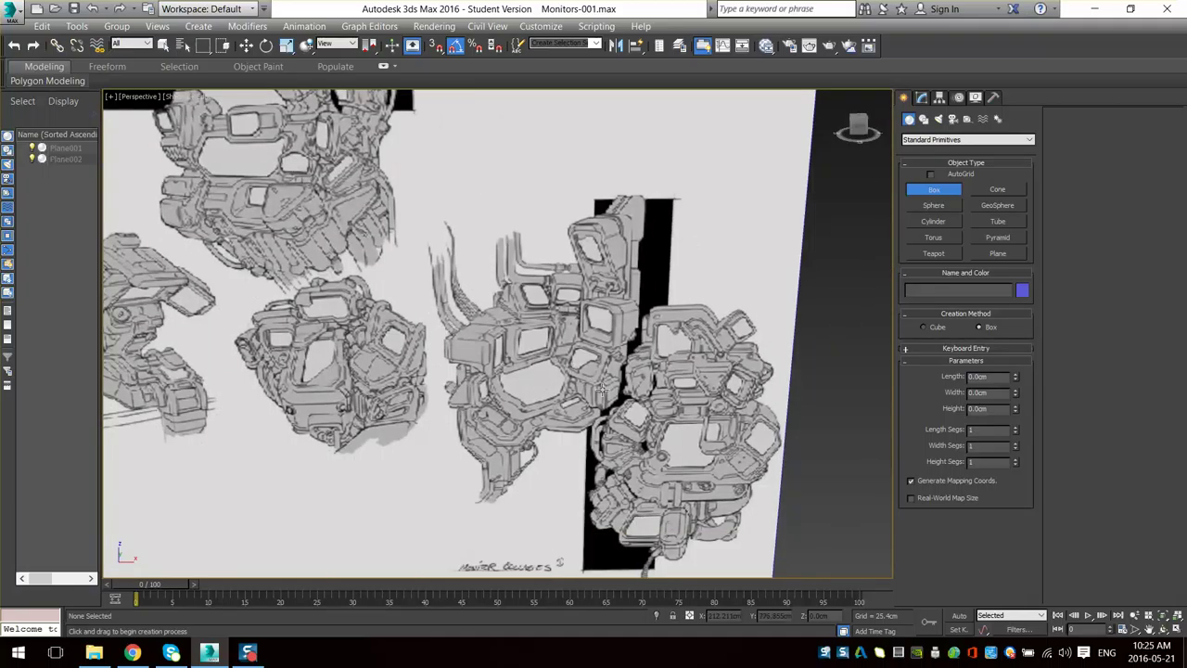
middle_drag(603, 390, 557, 363)
middle_drag(508, 412, 497, 371)
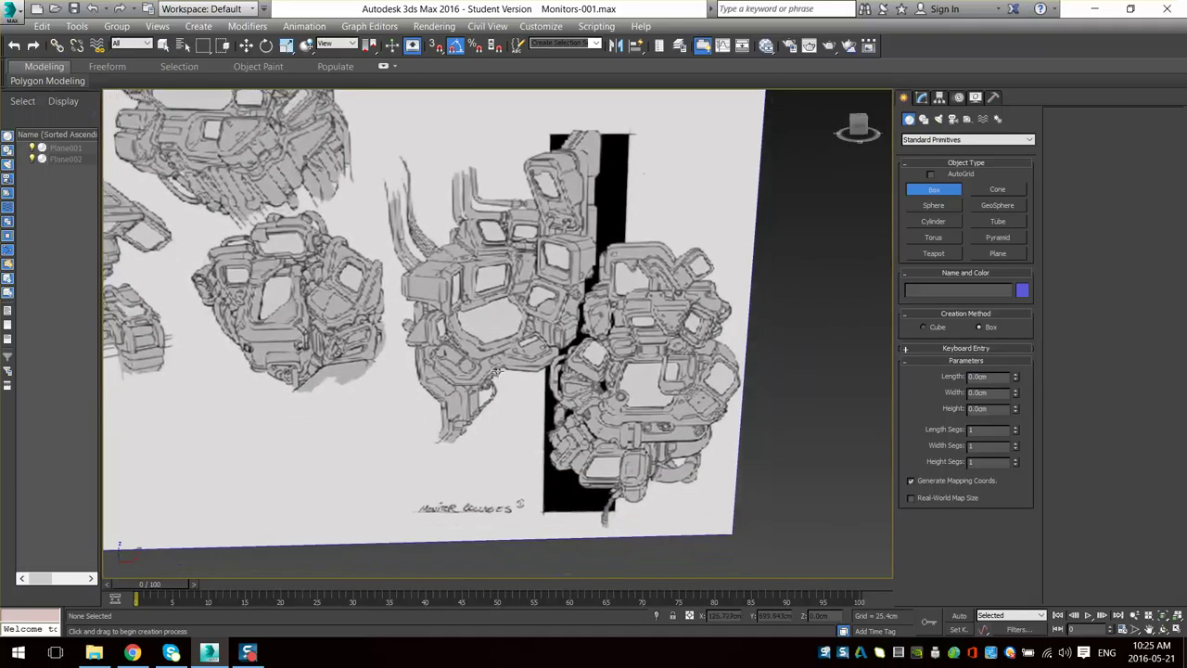
middle_drag(388, 357, 424, 355)
middle_drag(355, 307, 498, 337)
mouse_move(597, 353)
middle_down()
mouse_move(544, 343)
mouse_move(522, 362)
mouse_move(553, 352)
mouse_move(506, 374)
mouse_move(504, 363)
middle_up()
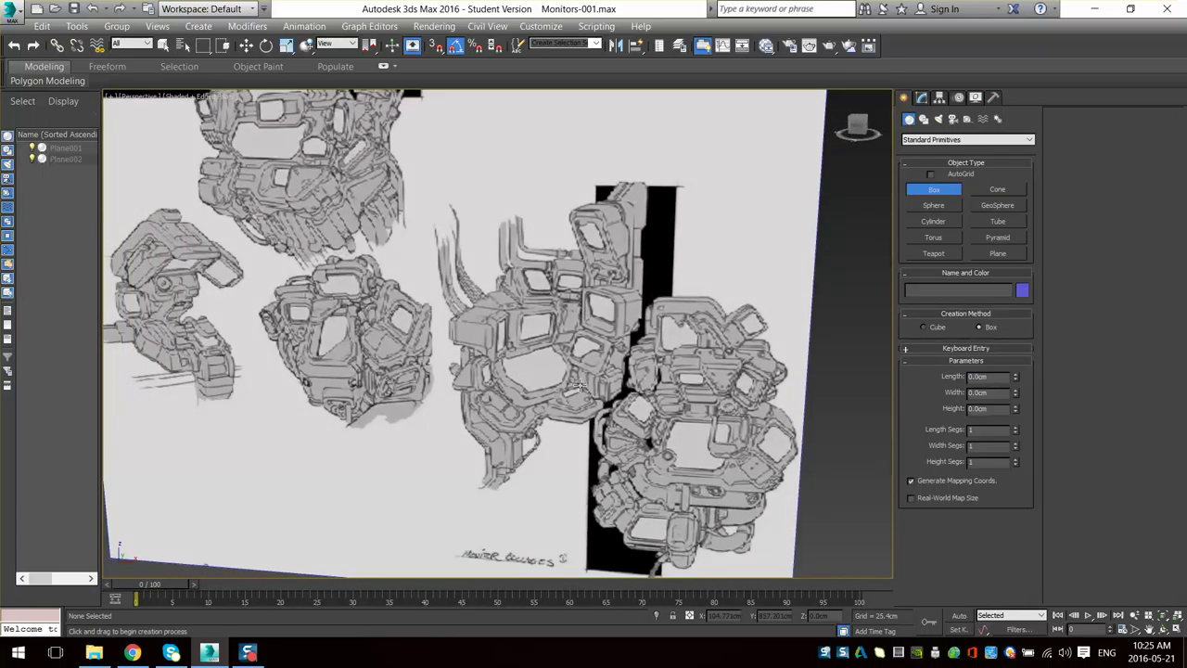
- Examine the central, left and top monitor collage sketches on the rear reference plane, including the shapes of their screens
middle_drag(376, 399, 419, 420)
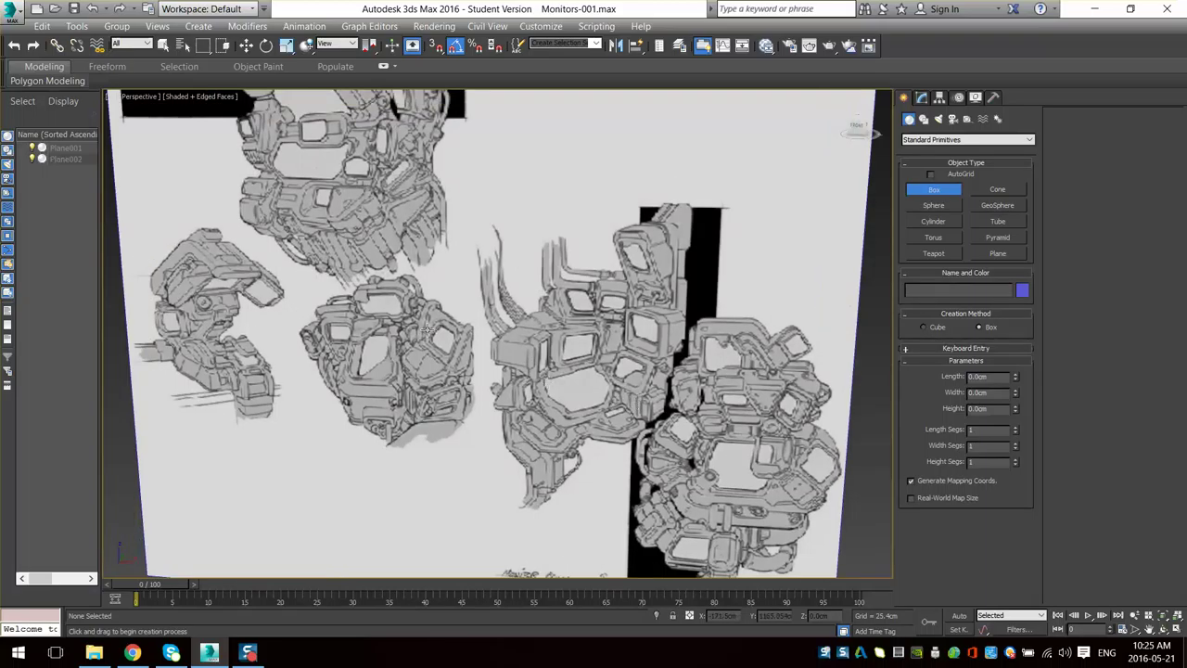
middle_drag(398, 335, 439, 373)
mouse_move(394, 347)
middle_down()
mouse_move(420, 348)
mouse_move(421, 377)
middle_up()
scroll(456, 349, up, 2)
scroll(455, 348, up, 3)
scroll(478, 403, down, 3)
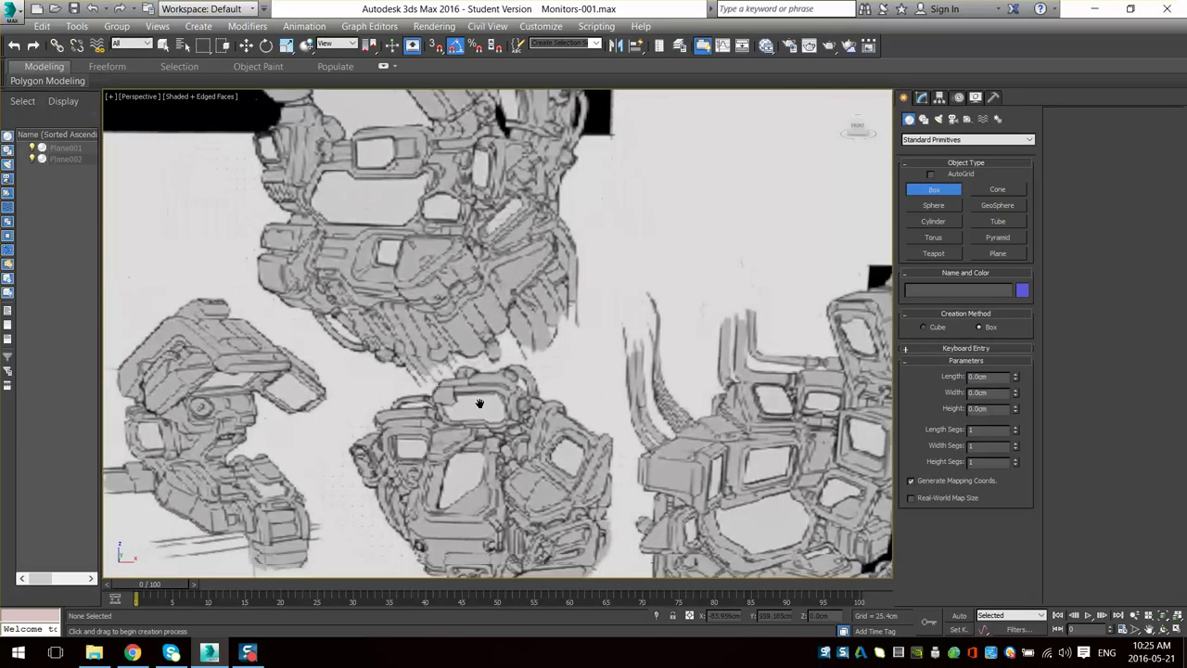
middle_drag(480, 405, 437, 201)
middle_drag(698, 345, 438, 313)
scroll(325, 294, down, 3)
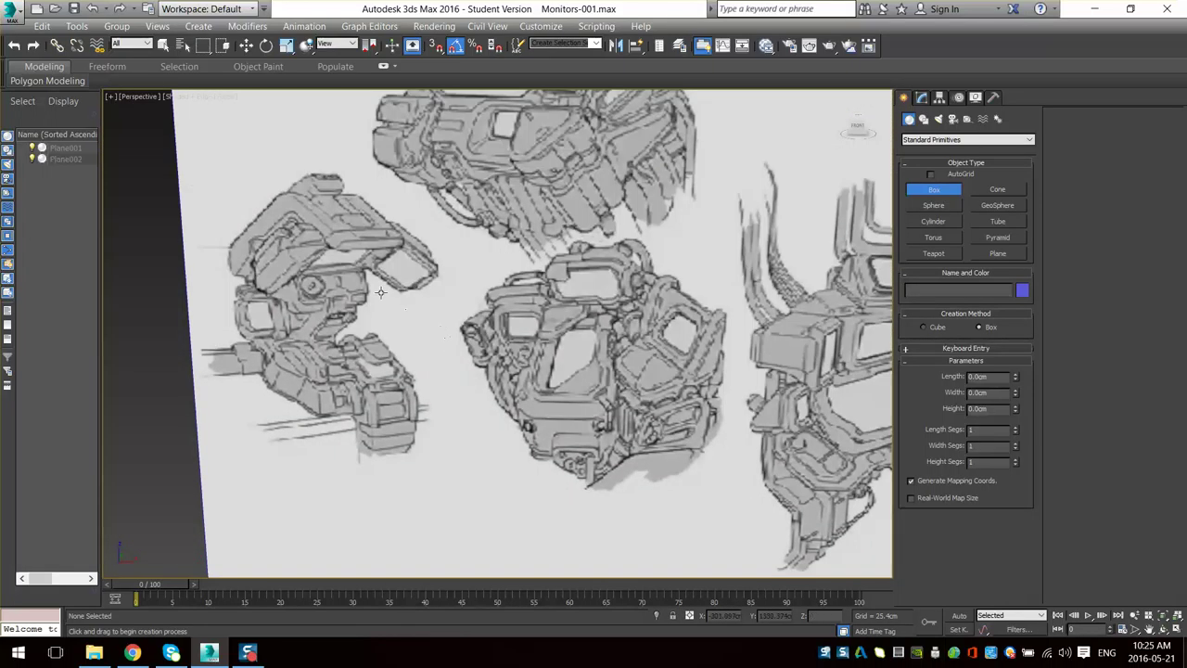
scroll(455, 364, up, 3)
middle_drag(491, 255, 472, 389)
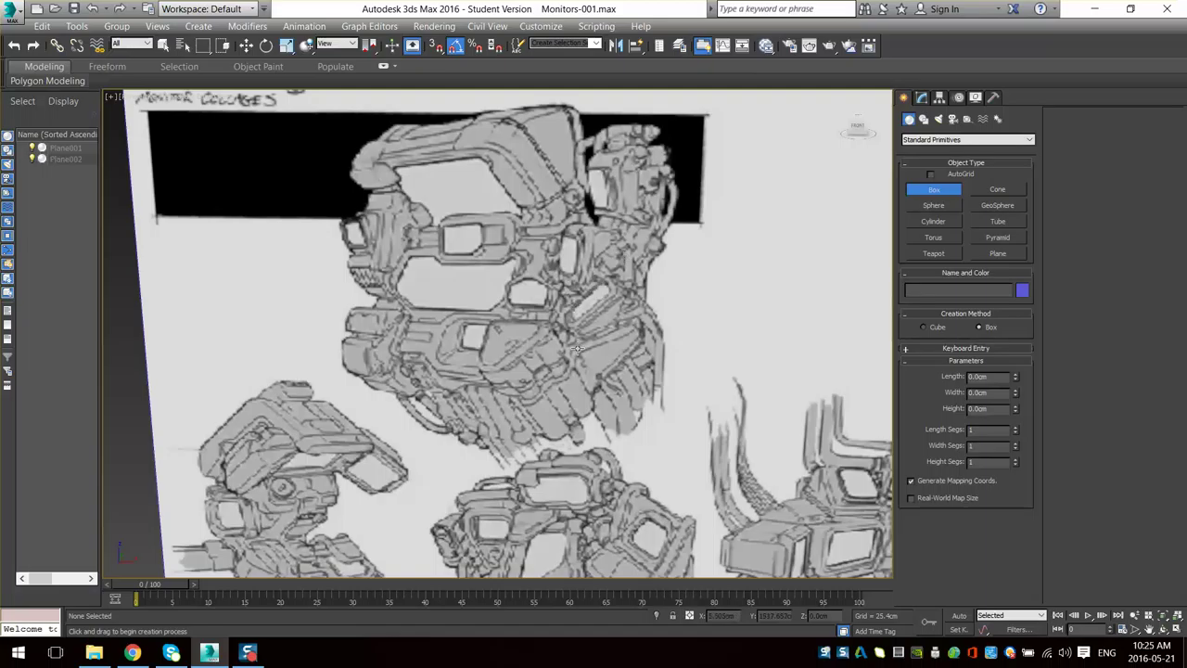
scroll(549, 383, down, 4)
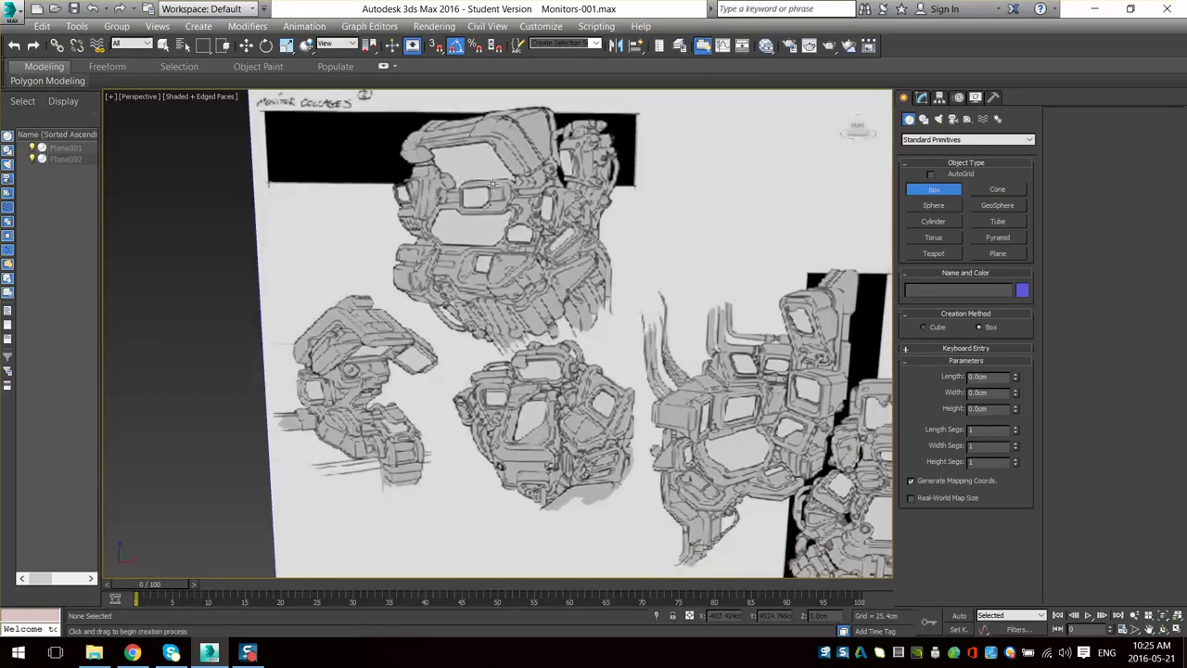
middle_drag(577, 363, 530, 299)
scroll(510, 269, down, 5)
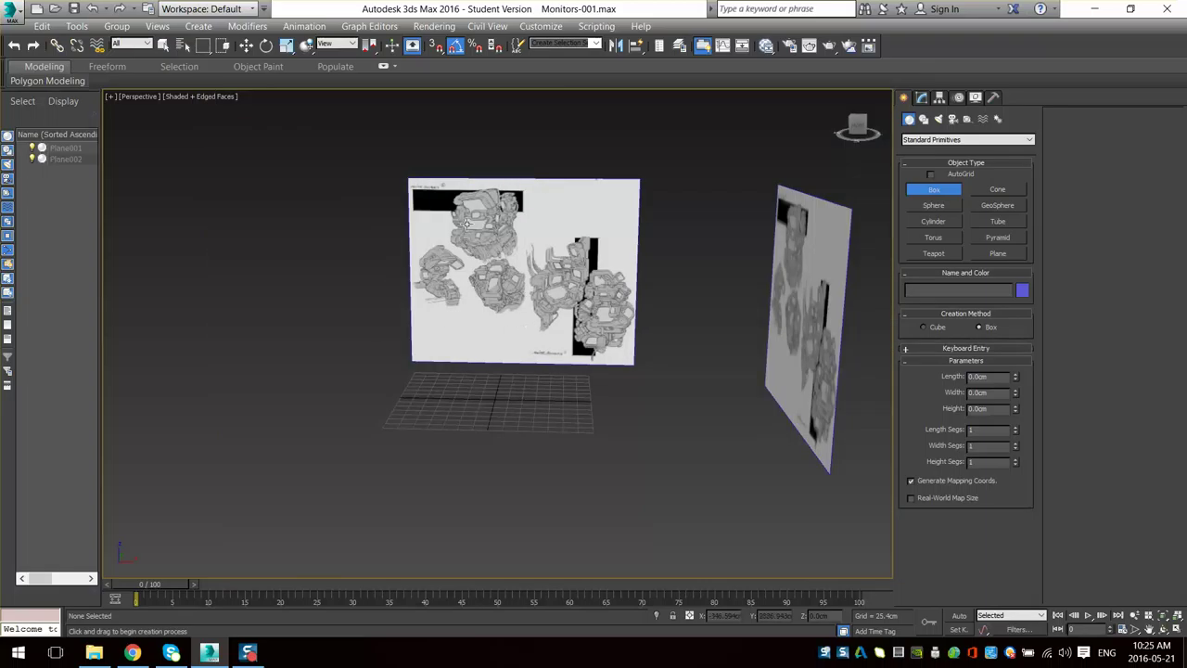
scroll(482, 210, up, 2)
middle_drag(470, 347, 464, 290)
alt+middle_drag(482, 360, 466, 405)
scroll(448, 448, up, 3)
middle_drag(448, 448, 483, 385)
scroll(442, 368, down, 5)
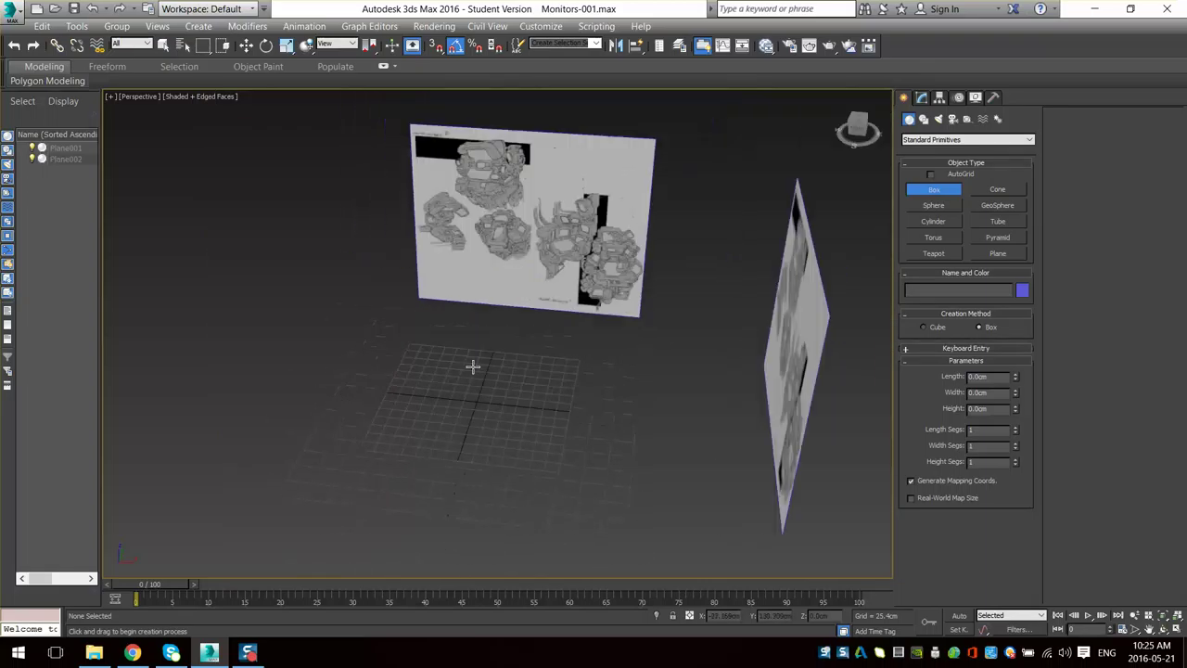
scroll(451, 210, up, 8)
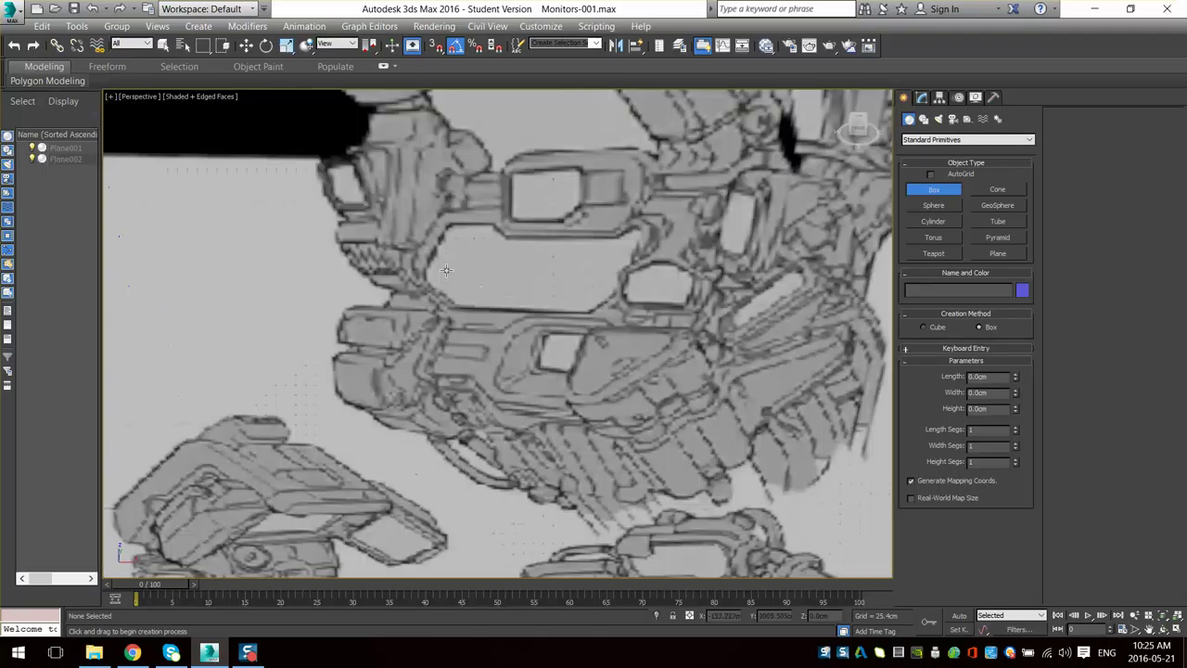
scroll(530, 323, down, 3)
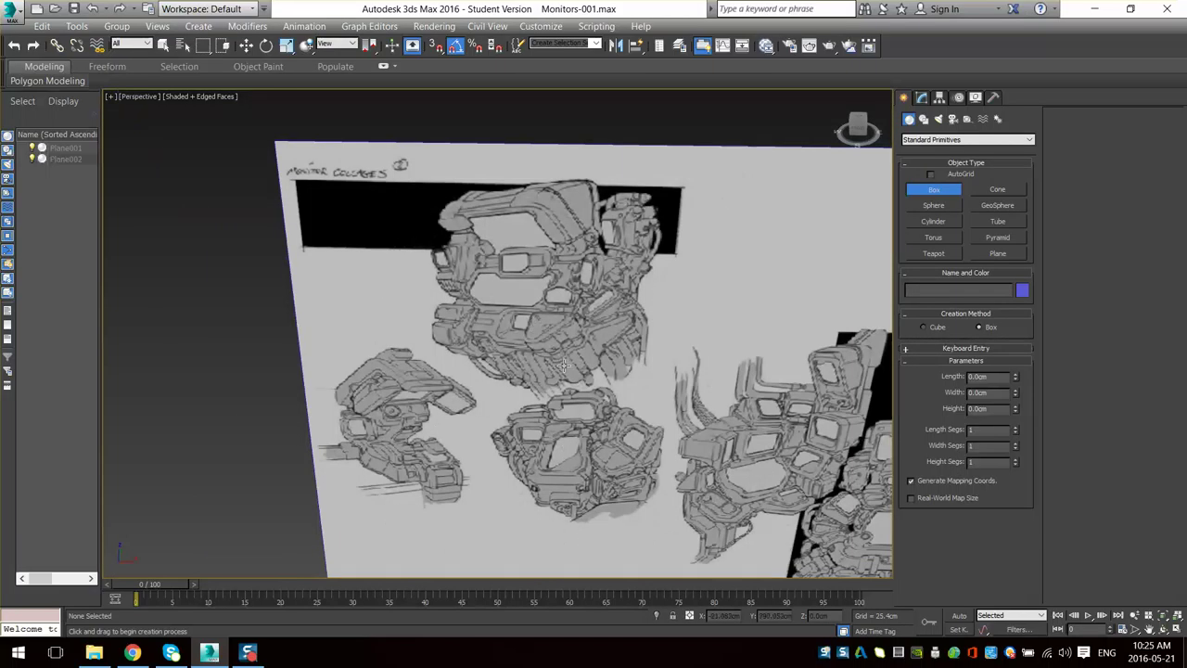
- Create a box on the grid about 101 cm long and 203 cm wide, extending about 27 cm below the grid
middle_drag(528, 351, 452, 408)
scroll(521, 340, down, 5)
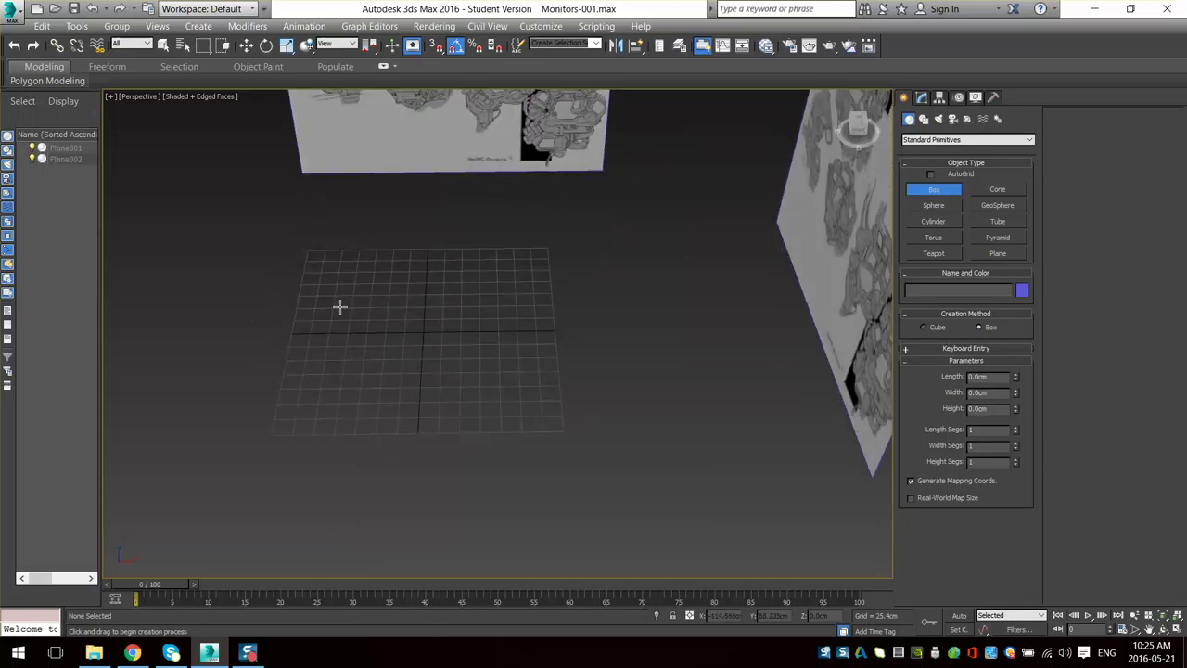
drag(339, 307, 487, 358)
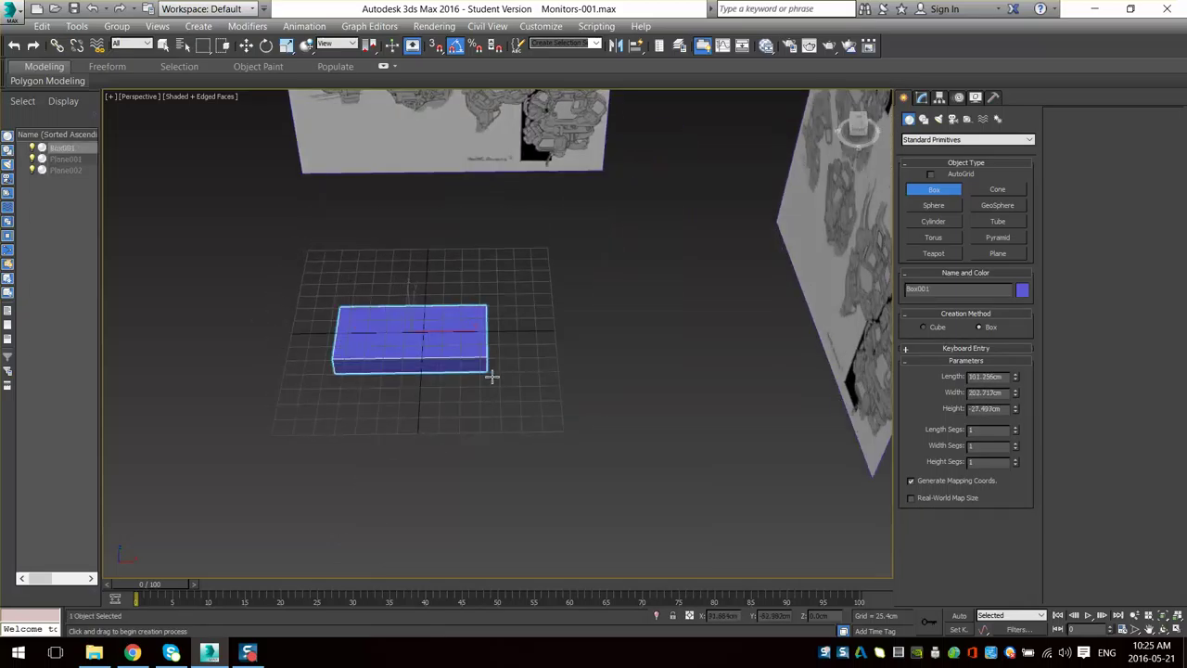
click(493, 377)
- Rotate the box 90 degrees about the X axis so that it stands upright
alt+middle_drag(451, 365, 427, 379)
scroll(427, 379, up, 3)
scroll(428, 381, down, 3)
key(w)
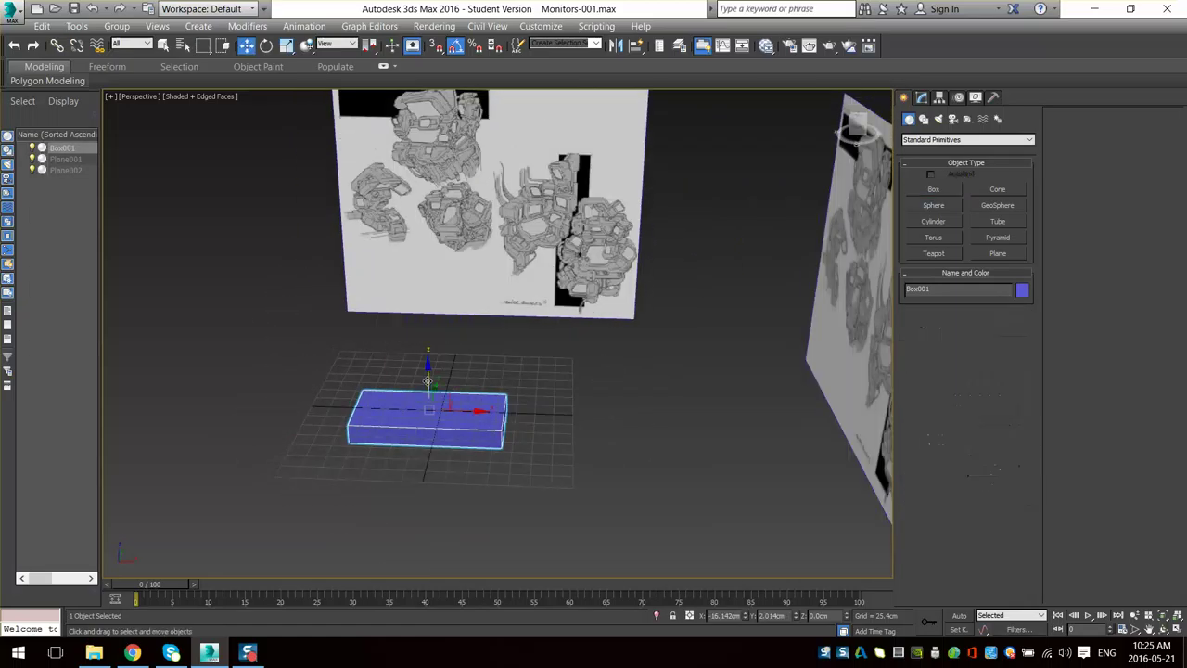
key(e)
drag(423, 335, 417, 396)
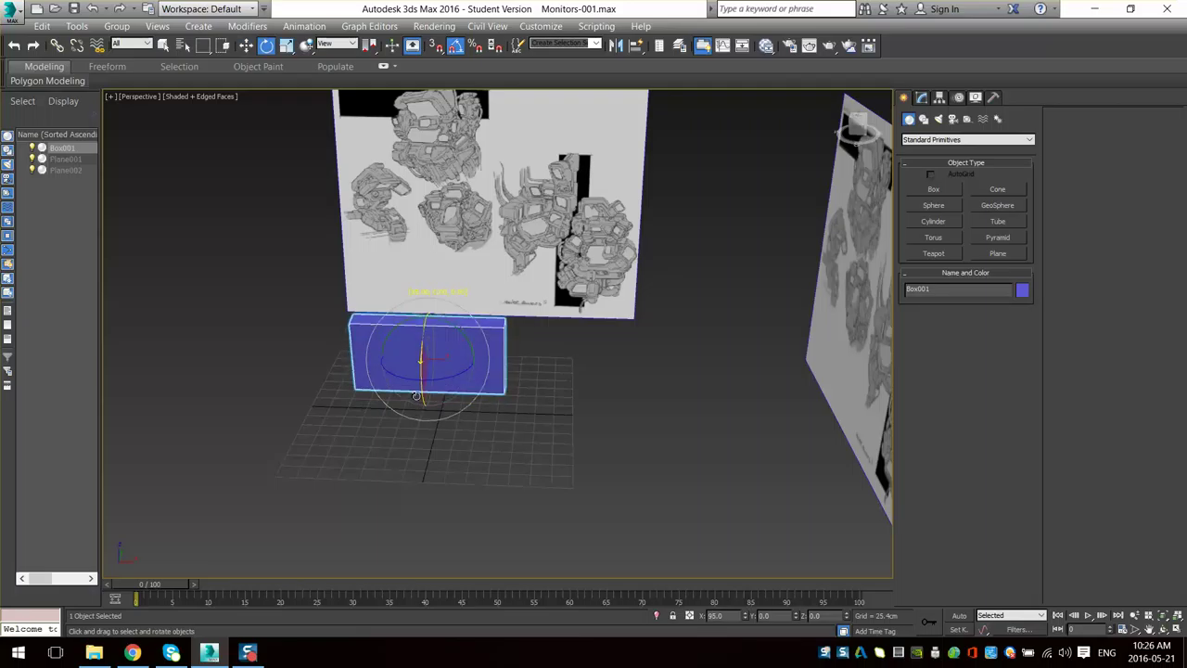
alt+middle_drag(416, 396, 514, 370)
scroll(437, 398, up, 4)
scroll(514, 370, down, 3)
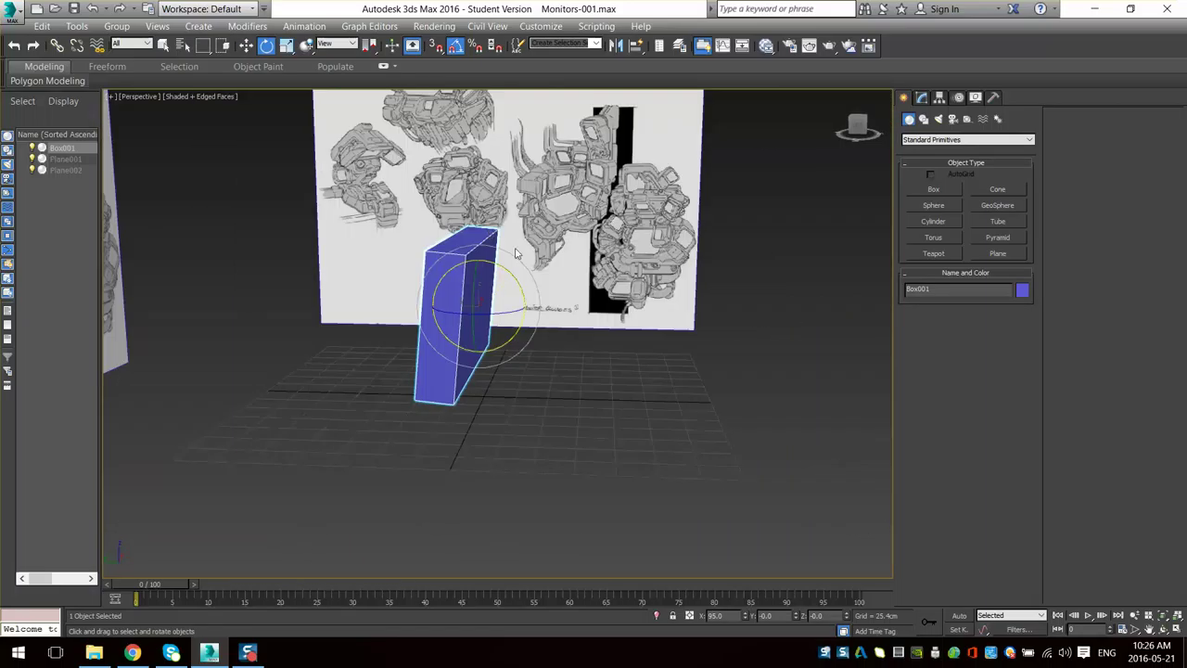
drag(510, 277, 508, 273)
- Examine the top monitor collage on the reference plane for the monitor casing's form
alt+middle_drag(572, 305, 533, 293)
scroll(483, 289, down, 3)
scroll(483, 286, up, 3)
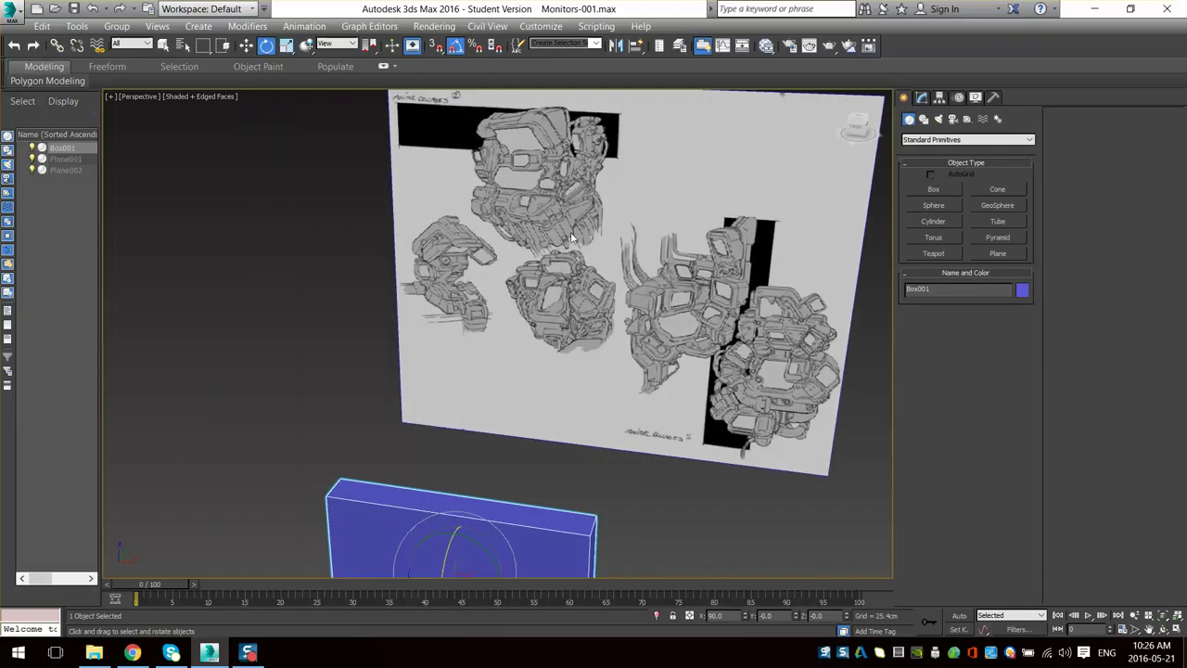
alt+middle_drag(501, 131, 485, 113)
mouse_move(542, 230)
alt+middle_down()
mouse_move(561, 270)
mouse_move(624, 269)
mouse_move(582, 350)
alt+middle_up()
scroll(625, 269, up, 3)
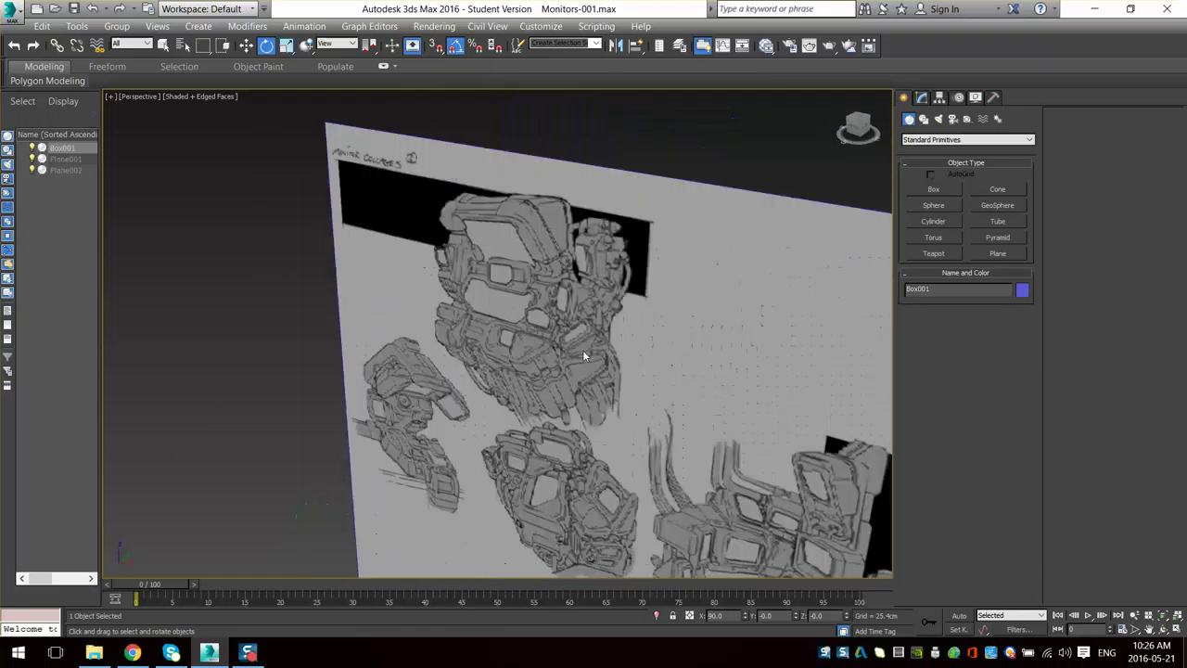
scroll(582, 350, up, 3)
mouse_move(566, 288)
middle_down()
mouse_move(511, 328)
mouse_move(515, 354)
middle_up()
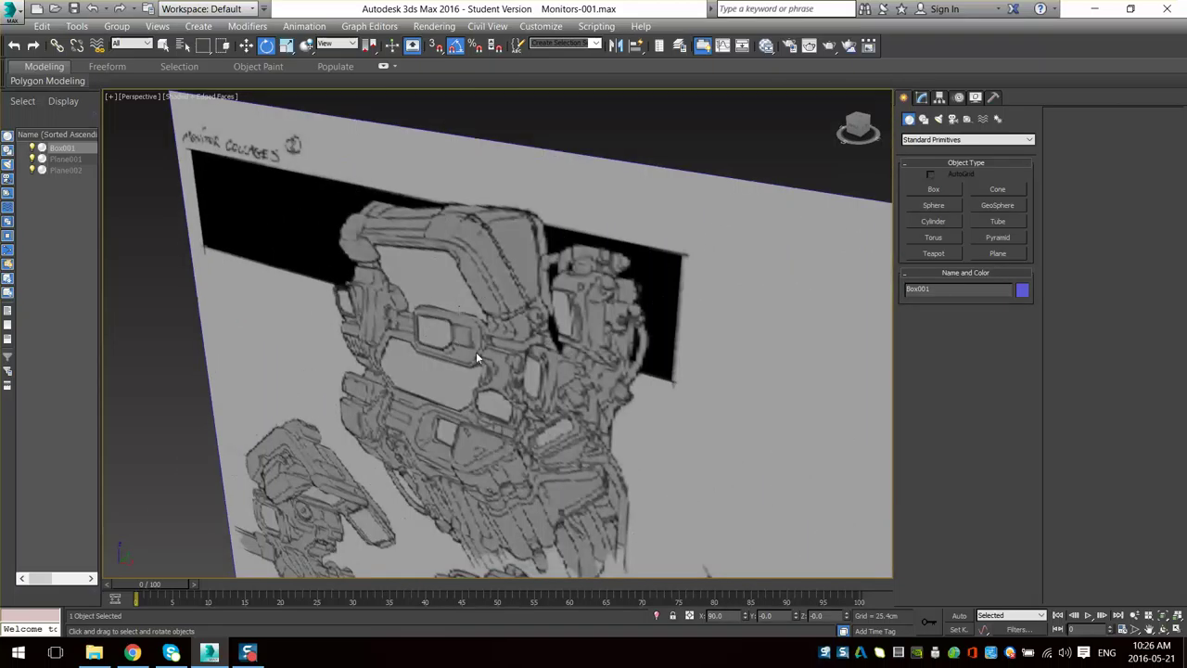
middle_drag(514, 447, 540, 357)
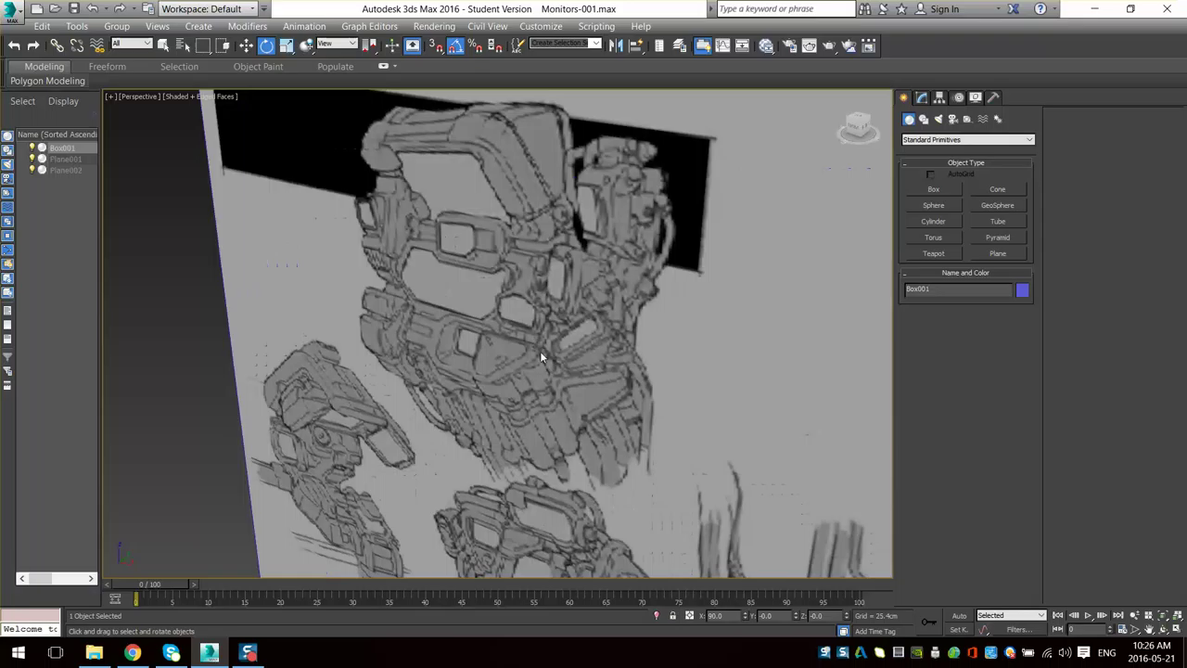
scroll(540, 355, down, 3)
scroll(478, 385, down, 4)
- Convert the upright box to an Editable Poly
mouse_move(479, 385)
middle_down()
mouse_move(528, 319)
mouse_move(464, 347)
middle_up()
mouse_move(422, 427)
middle_down()
mouse_move(485, 308)
mouse_move(479, 319)
mouse_move(427, 314)
middle_up()
scroll(479, 319, up, 4)
middle_drag(559, 284, 501, 252)
right_click(494, 258)
mouse_move(628, 416)
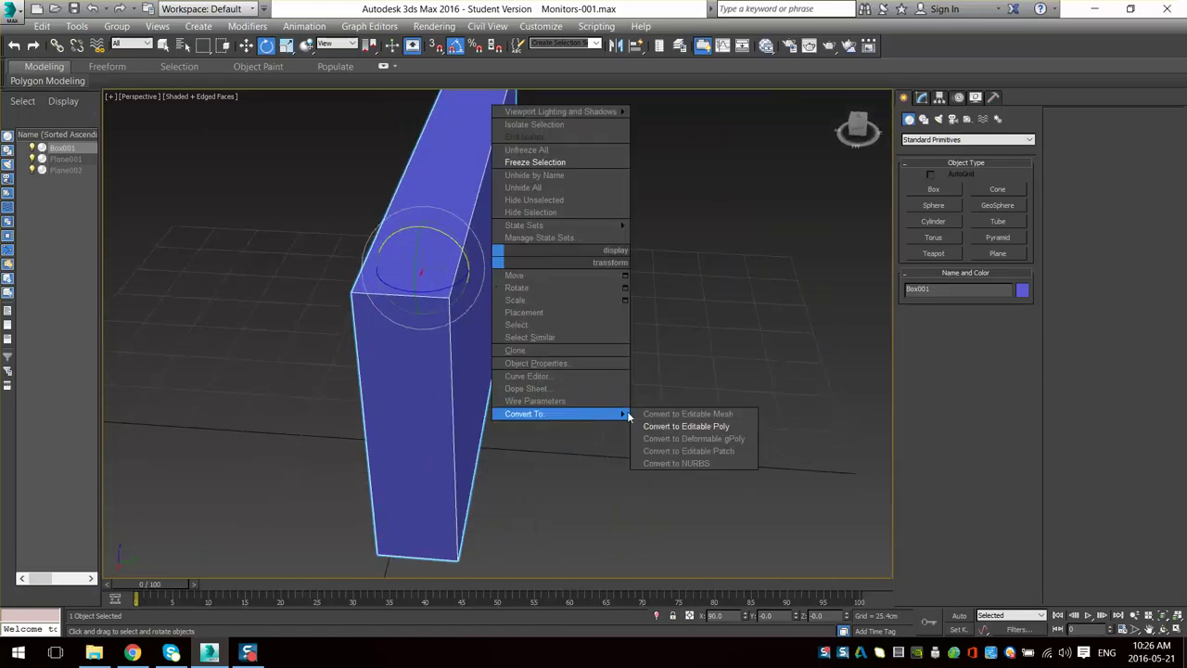
click(689, 426)
- Extrude the box's large rear polygon toward the rear reference plane to deepen the body
click(965, 428)
click(488, 292)
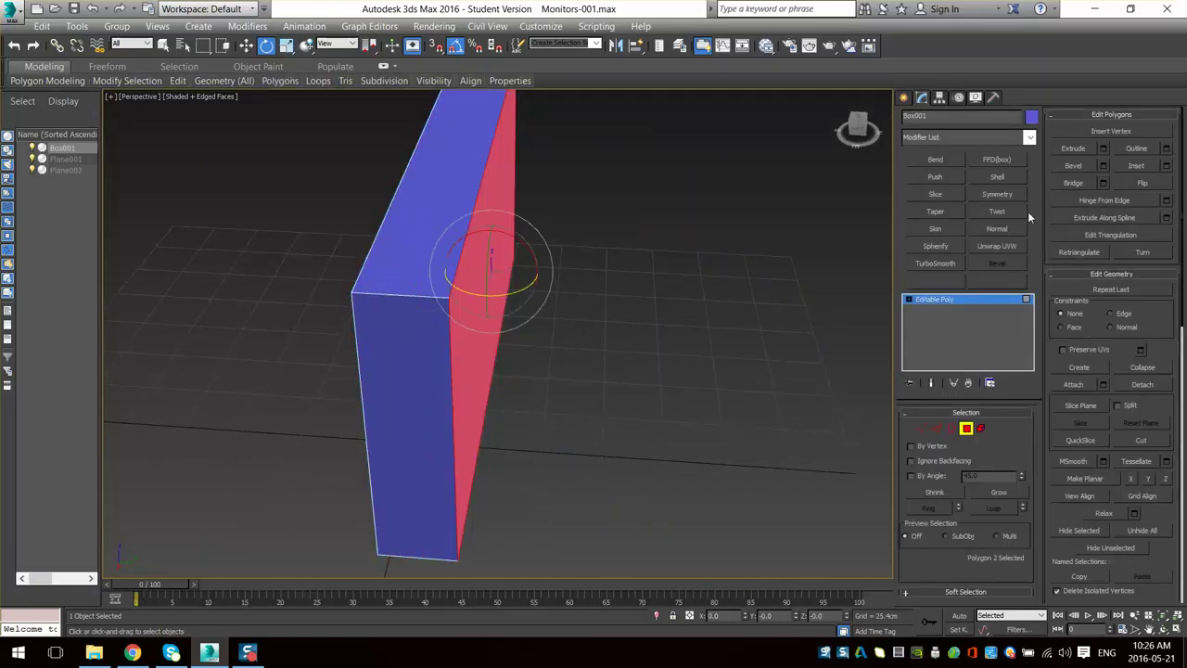
click(1066, 151)
drag(488, 288, 480, 117)
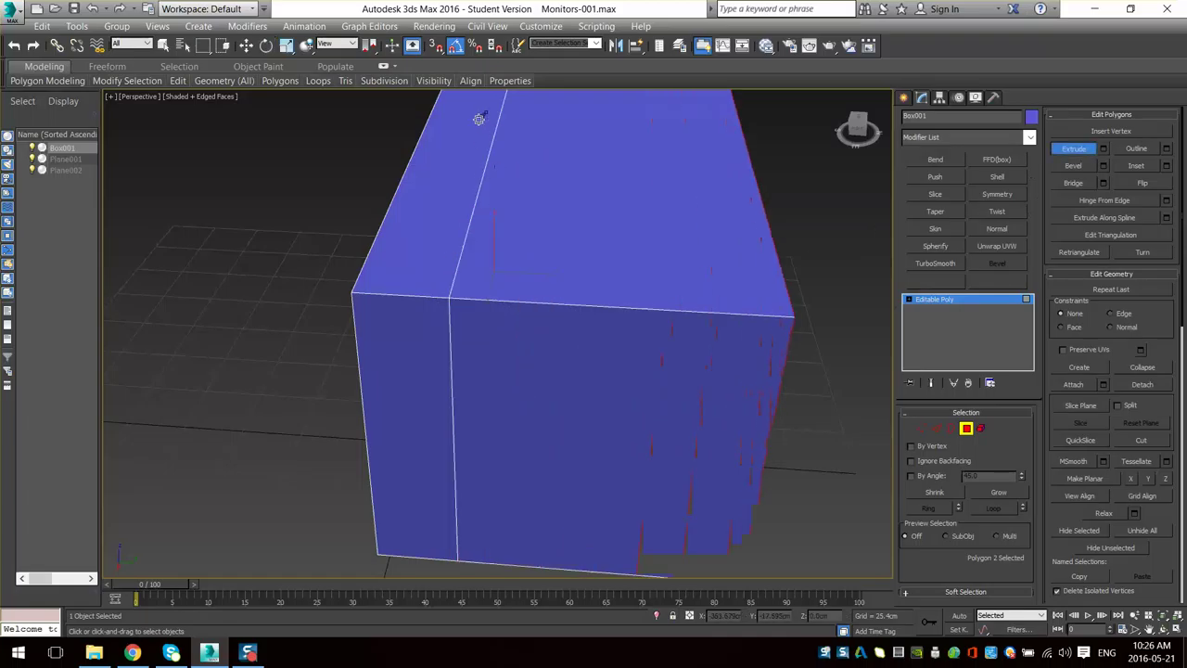
- Scale the extruded rear polygon down slightly and uniformly to taper the body
scroll(485, 333, down, 5)
alt+middle_drag(485, 337, 438, 441)
scroll(502, 373, up, 4)
middle_drag(492, 392, 486, 355)
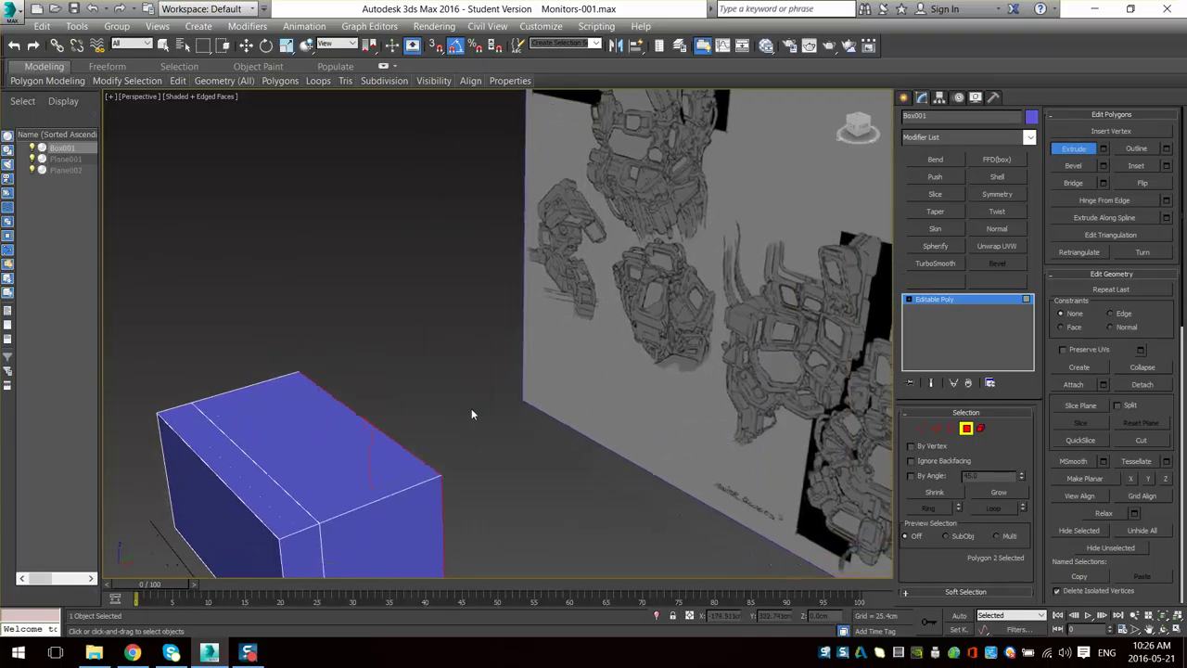
key(r)
drag(358, 471, 360, 479)
- Lower the top rear edge and move the bottom rear edge to Y 62.152 cm, Z 14.296 cm
key(2)
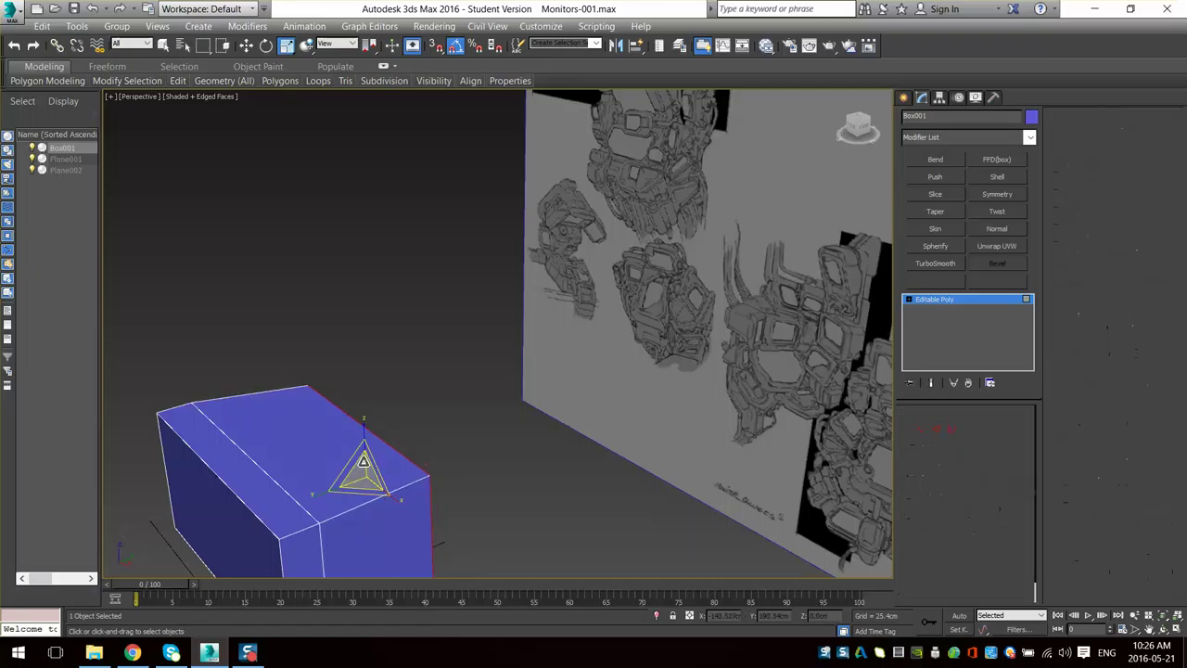
click(373, 433)
mouse_move(435, 458)
alt+middle_down()
mouse_move(433, 469)
mouse_move(440, 443)
alt+middle_up()
key(w)
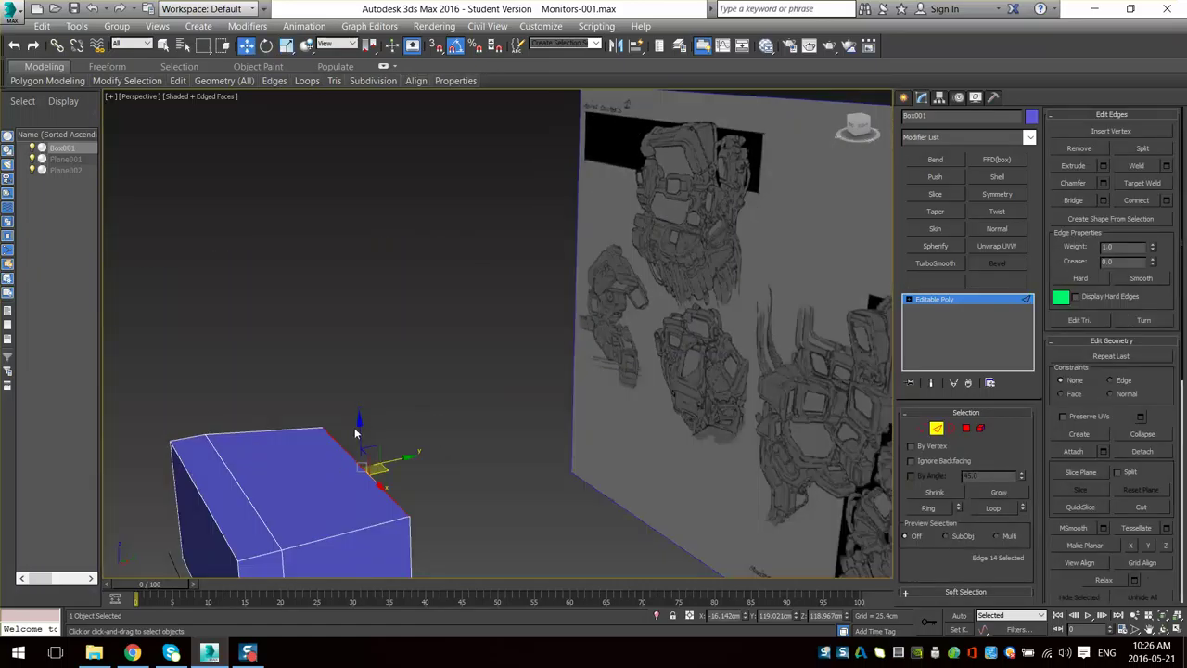
drag(359, 434, 358, 460)
middle_drag(380, 496, 391, 326)
drag(391, 325, 400, 371)
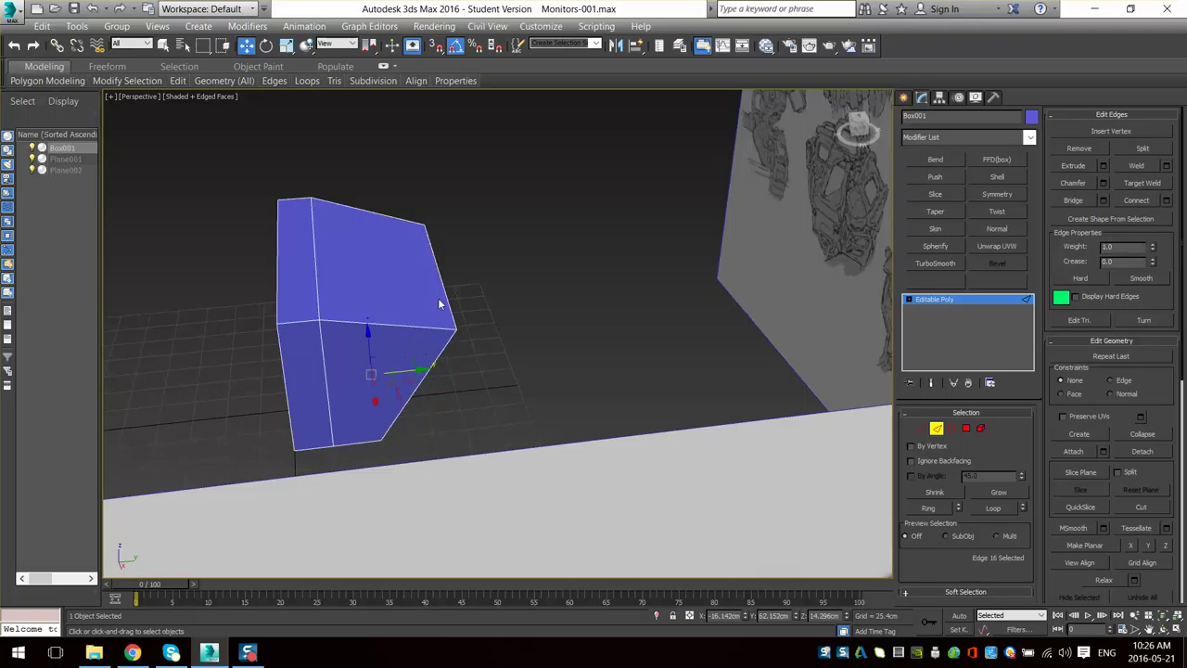
- Move the top rear edge forward to Y 74.209 cm
click(446, 300)
drag(472, 271, 413, 275)
alt+middle_drag(384, 257, 400, 276)
drag(379, 248, 377, 246)
- Compare the tapered monitor body with the collage sketches on the reference plane
alt+middle_drag(378, 246, 481, 426)
middle_drag(501, 300, 484, 428)
alt+middle_drag(484, 428, 470, 332)
scroll(482, 340, up, 3)
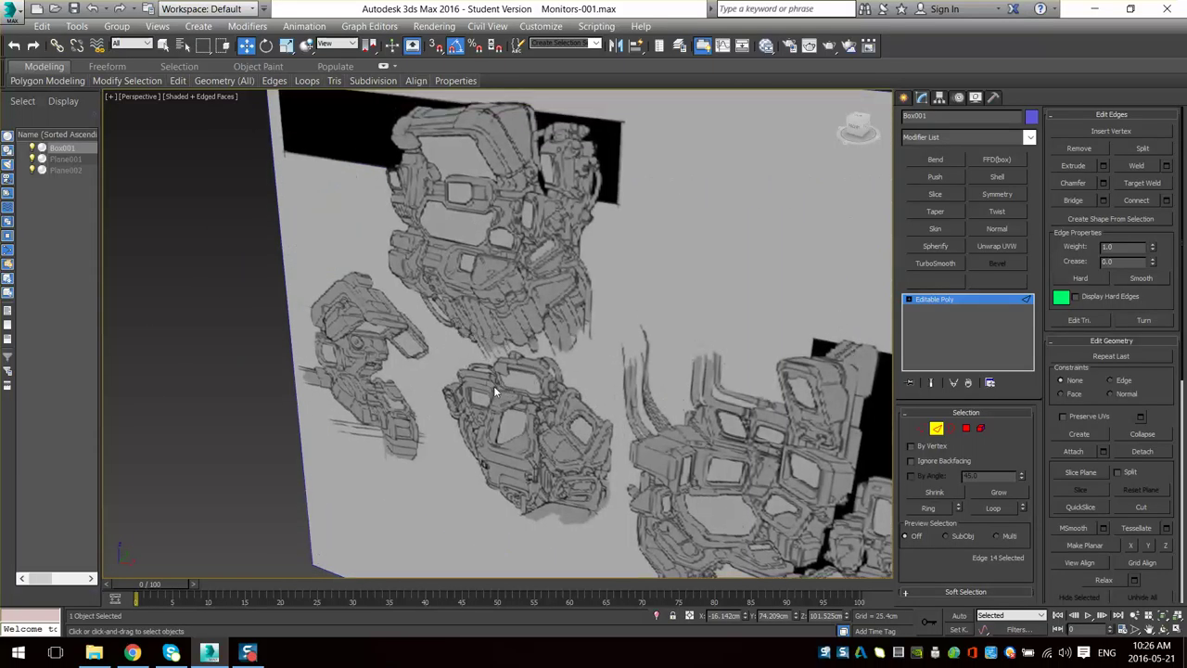
middle_drag(516, 449, 501, 366)
scroll(501, 412, down, 8)
scroll(464, 380, up, 6)
scroll(456, 426, up, 3)
- Raise the bottom rear edge to Z 24.8 cm in the wireframe front view, level with the body's underside
alt+middle_drag(456, 427, 448, 493)
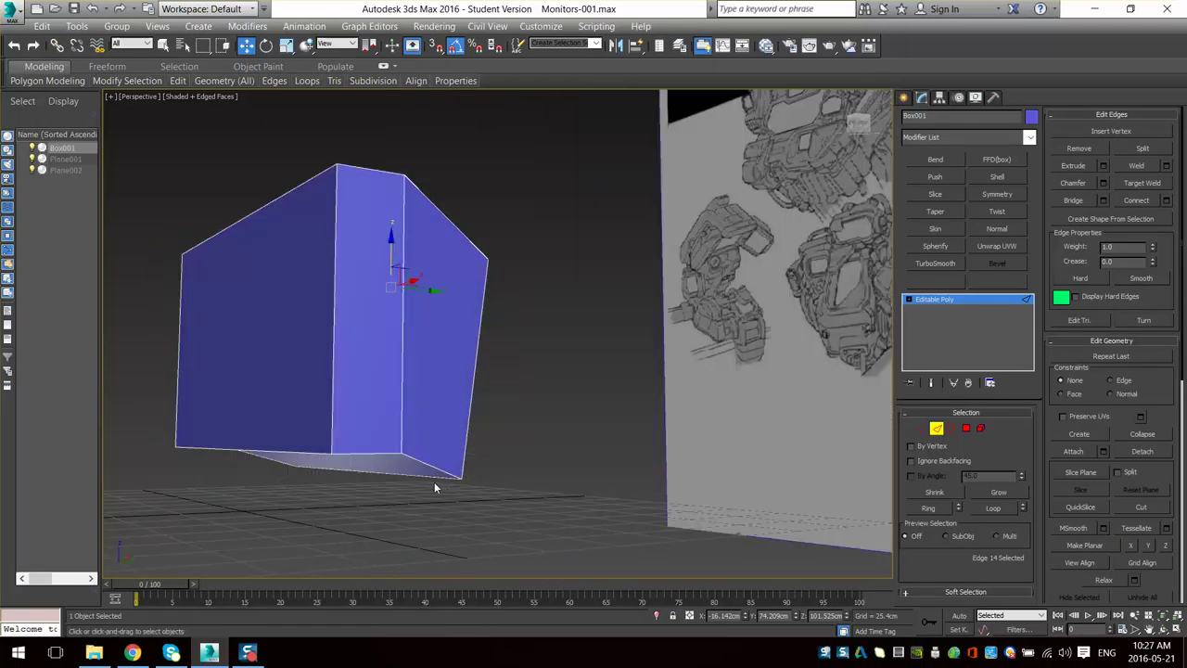
click(432, 477)
key(f)
key(z)
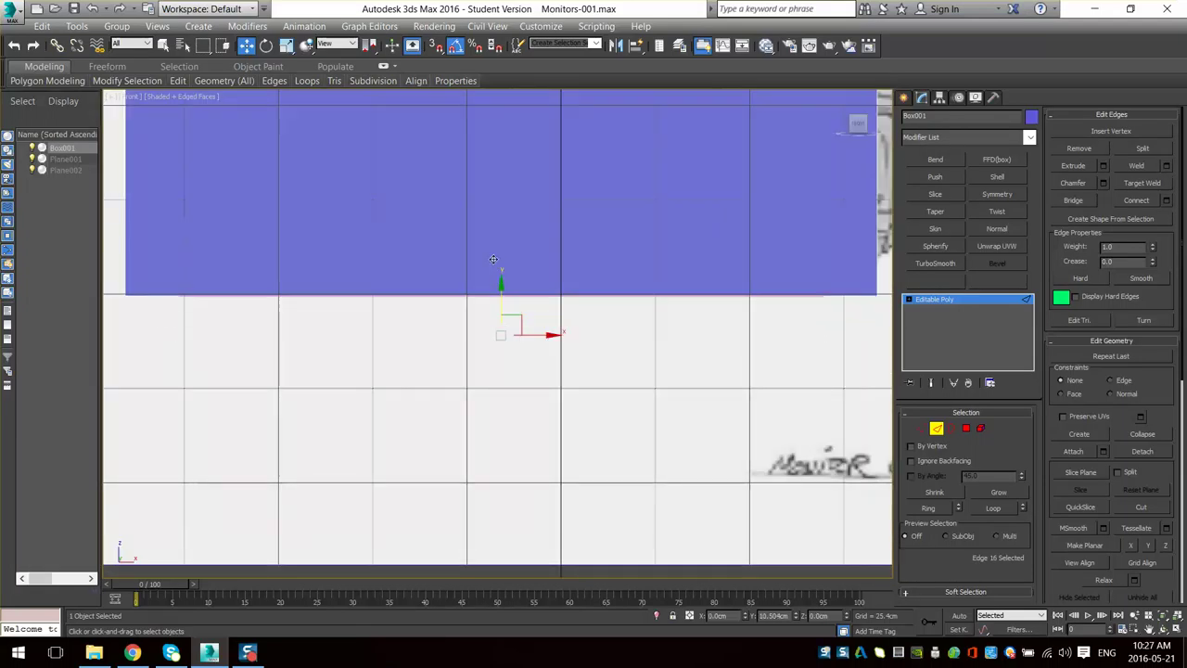
key(F3)
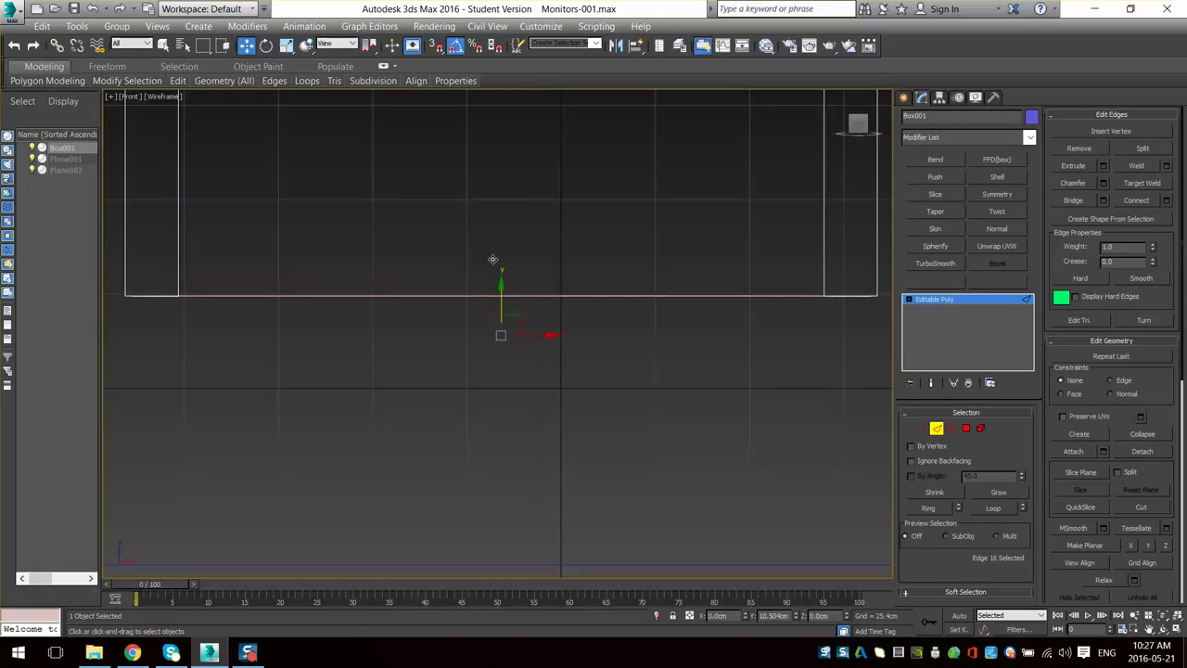
drag(493, 259, 492, 260)
- Return to a shaded orthographic view of the body and collapse the Selection settings
key(u)
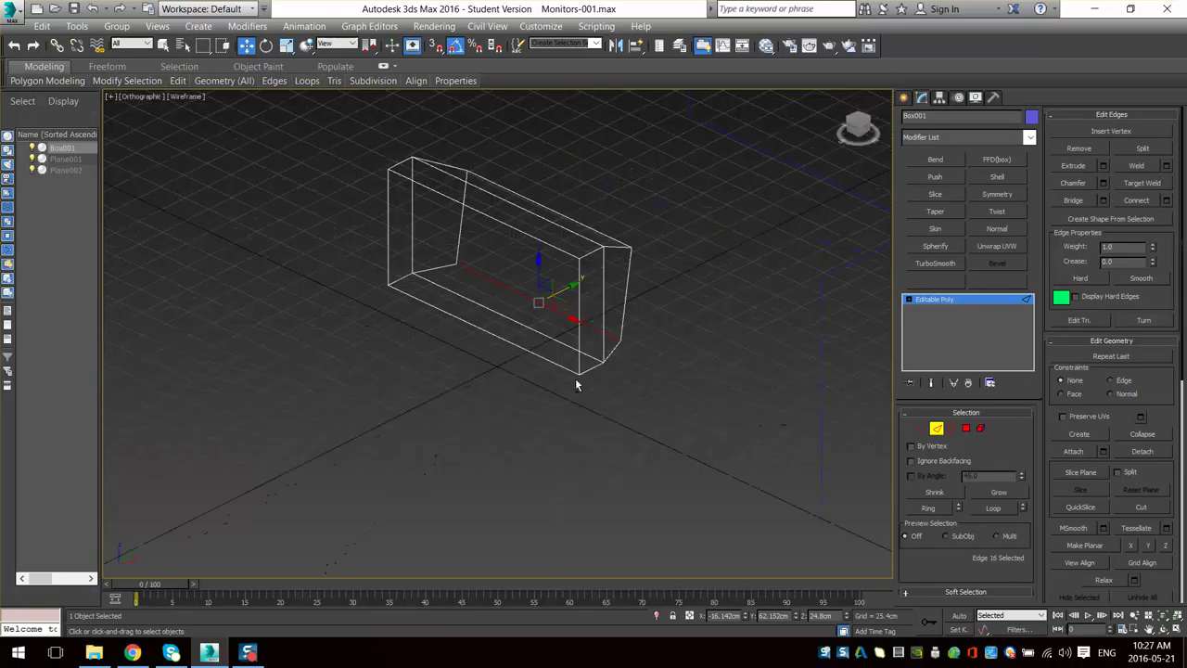
scroll(575, 382, up, 4)
key(F3)
mouse_move(575, 382)
middle_down()
mouse_move(528, 434)
mouse_move(532, 460)
mouse_move(591, 422)
mouse_move(602, 465)
middle_up()
scroll(590, 422, down, 3)
click(971, 416)
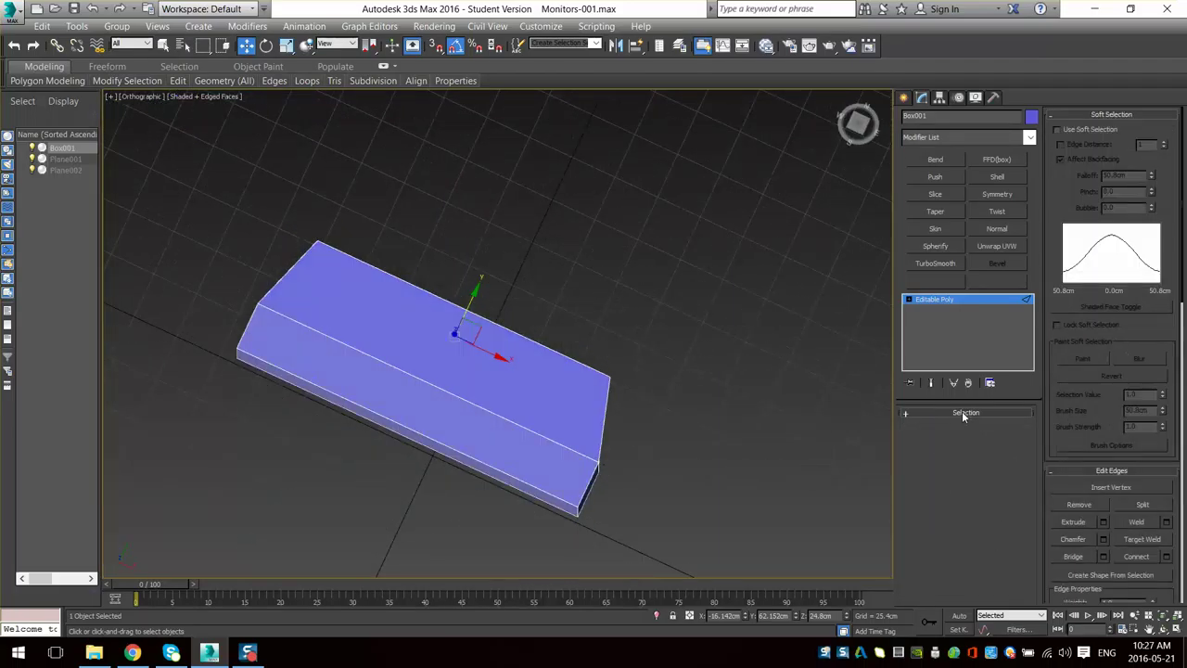
- Widen the monitor body's rear face by scaling it to 108% along X
click(962, 412)
click(966, 429)
alt+middle_drag(714, 469, 426, 389)
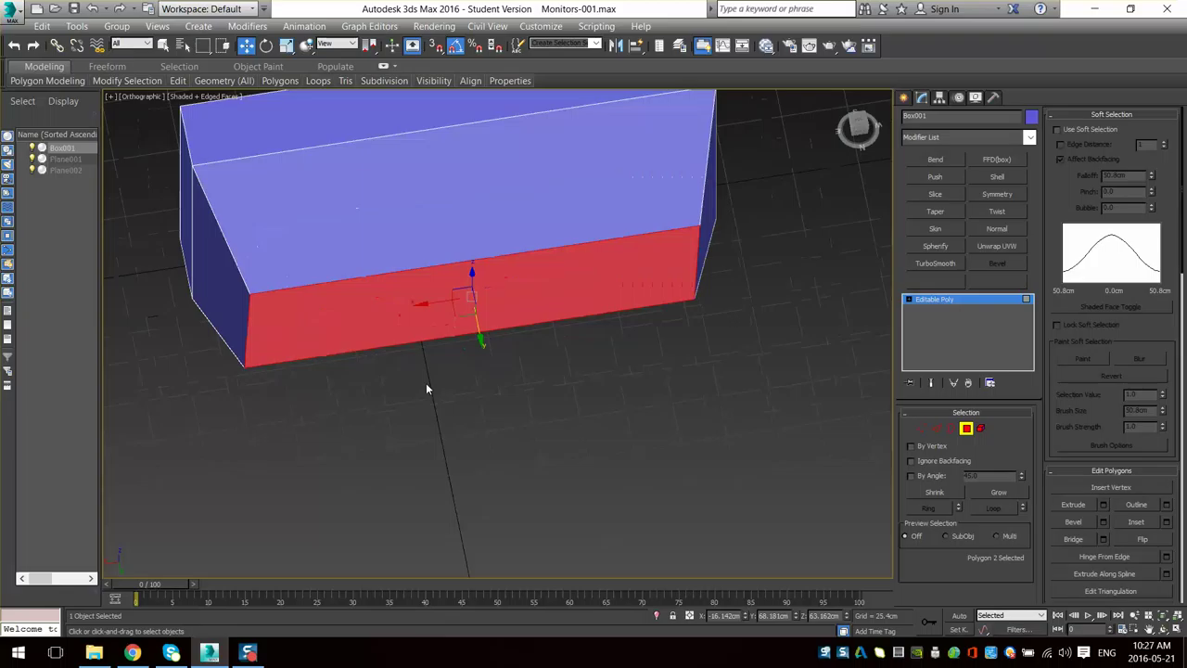
key(r)
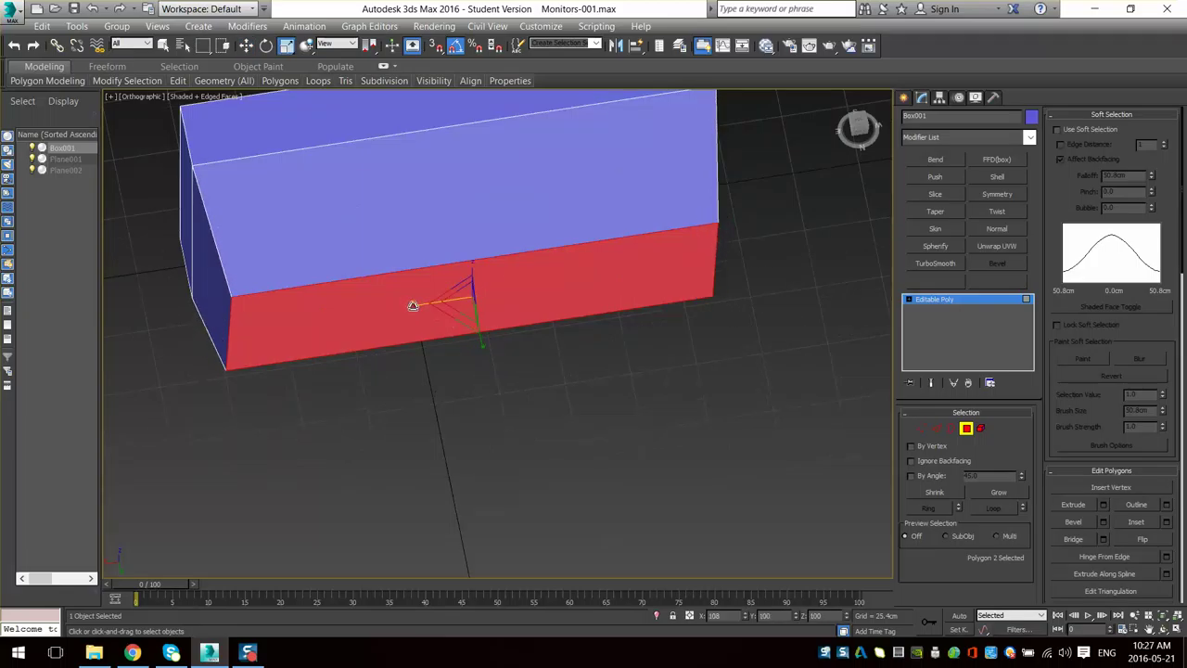
alt+middle_drag(414, 307, 449, 469)
- Compare the tapered body with the monitor collage sketches from a perspective view
key(p)
scroll(551, 405, down, 2)
scroll(450, 469, up, 2)
key(z)
scroll(511, 408, down, 6)
middle_drag(511, 408, 530, 383)
scroll(441, 417, up, 4)
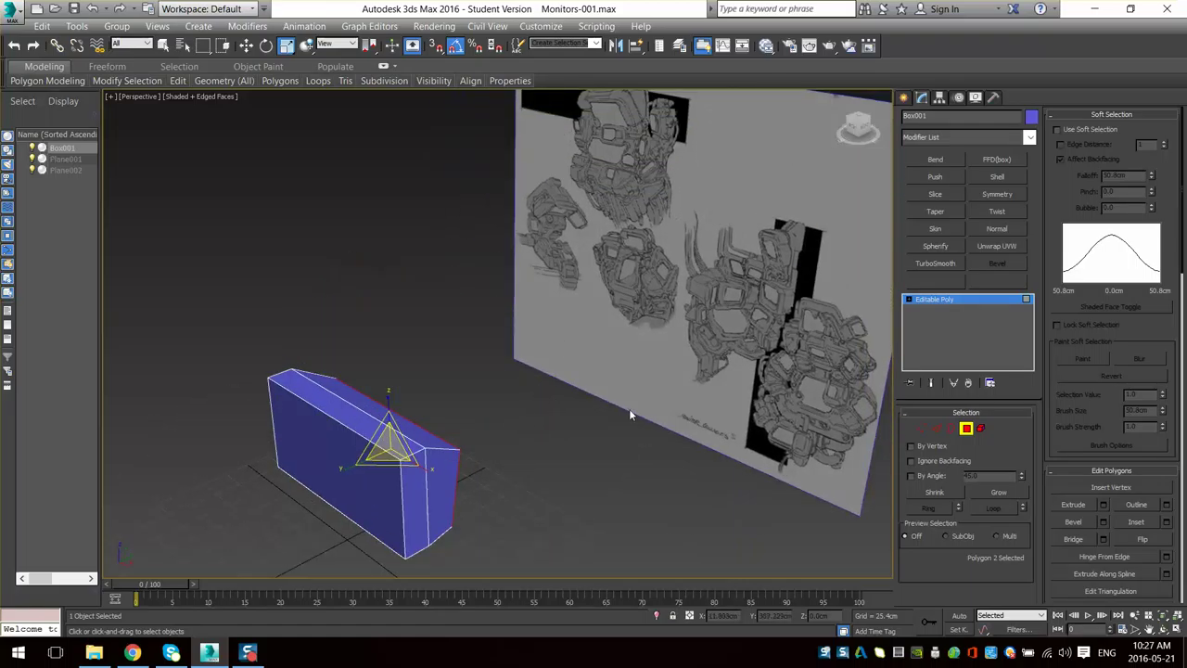
mouse_move(612, 395)
alt+middle_down()
mouse_move(594, 384)
mouse_move(608, 376)
alt+middle_up()
middle_drag(607, 376, 594, 432)
scroll(598, 426, up, 4)
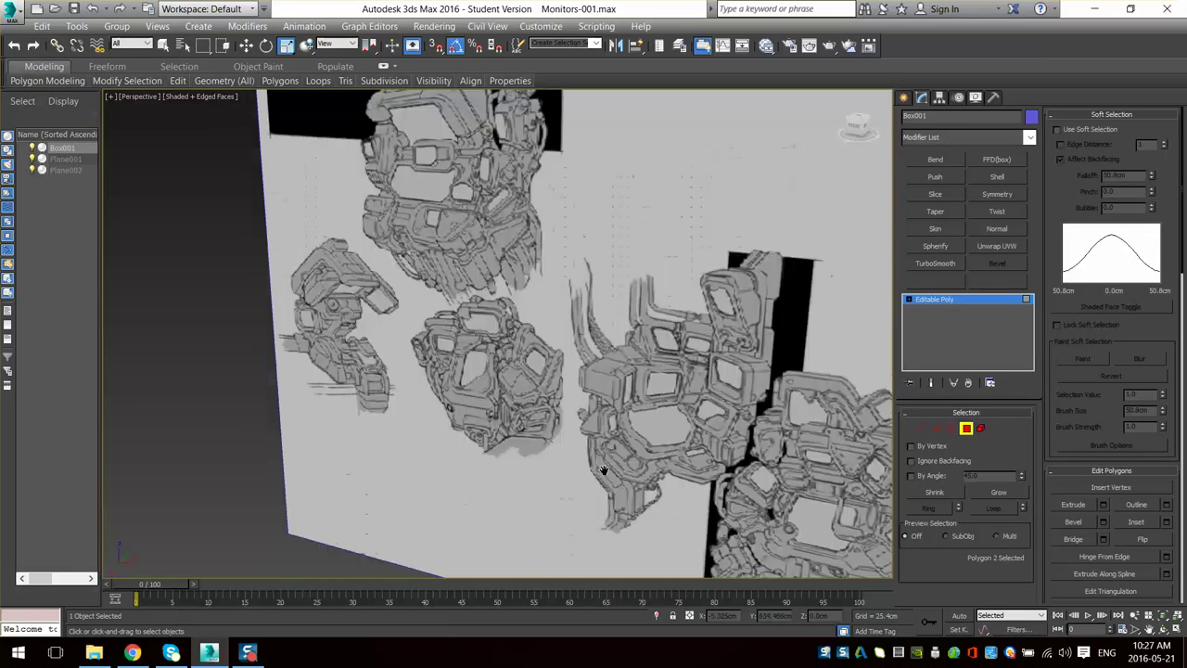
mouse_move(631, 378)
middle_down()
mouse_move(723, 433)
mouse_move(755, 427)
middle_up()
middle_drag(575, 364, 558, 289)
scroll(556, 366, down, 3)
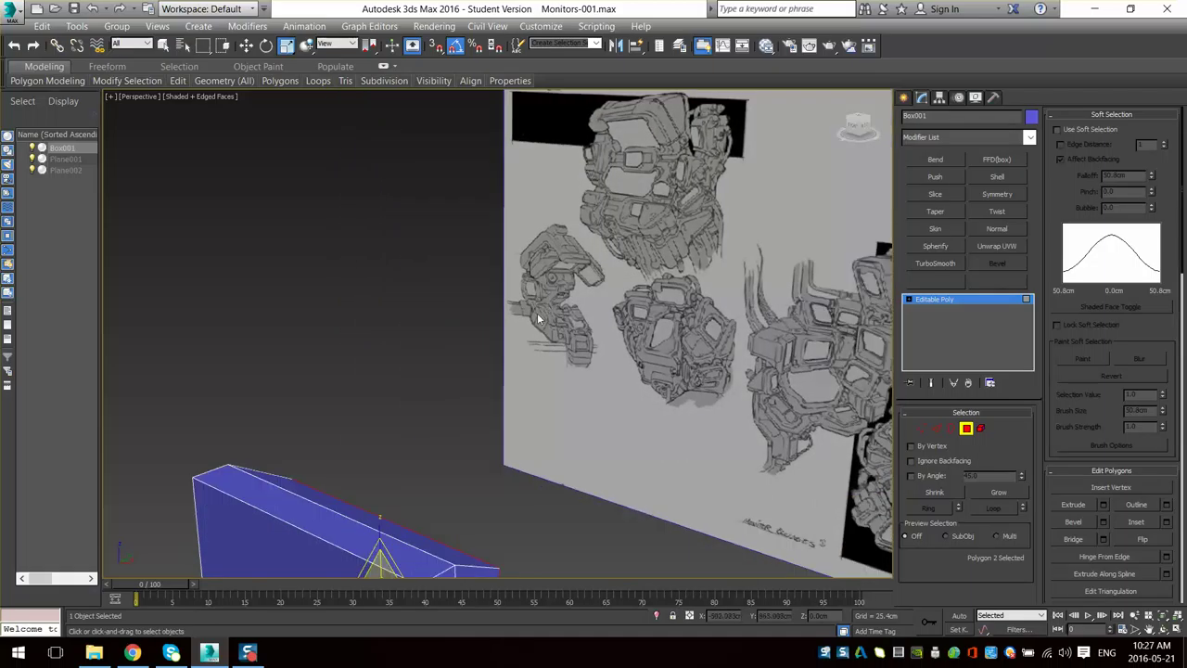
scroll(540, 326, down, 3)
scroll(528, 349, up, 3)
middle_drag(502, 387, 511, 427)
scroll(534, 371, down, 3)
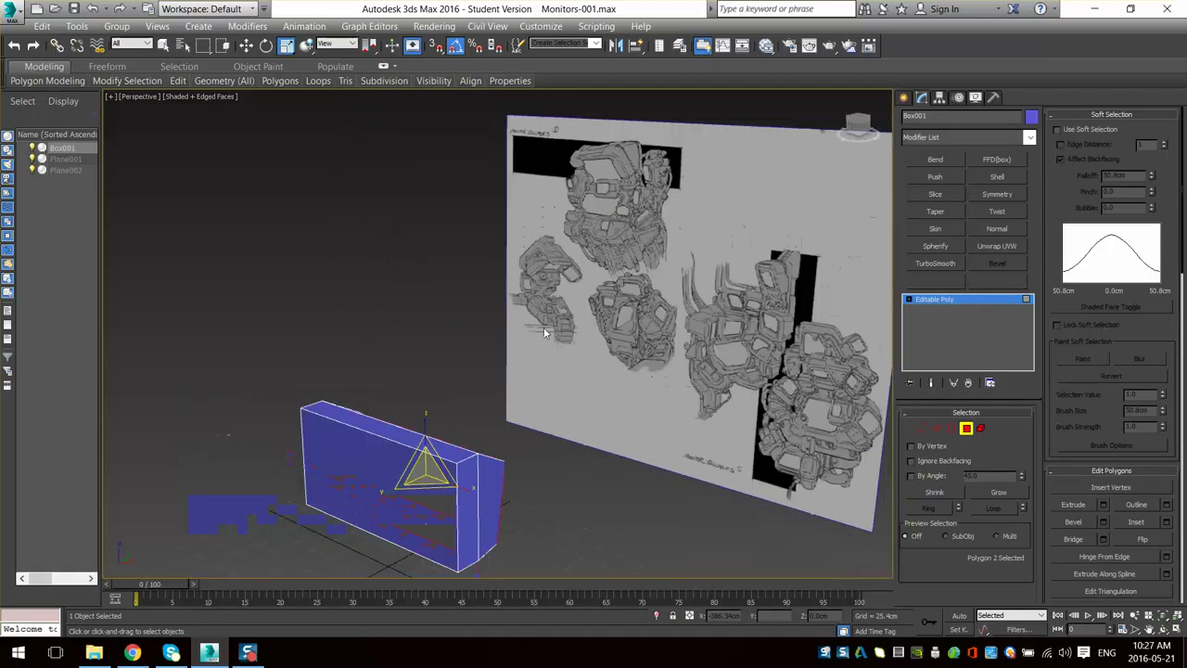
alt+middle_drag(519, 343, 544, 363)
alt+middle_drag(504, 401, 480, 397)
- Raise the body's six top vertices to about Z 122.7 cm
key(1)
alt+middle_drag(554, 426, 576, 366)
key(F3)
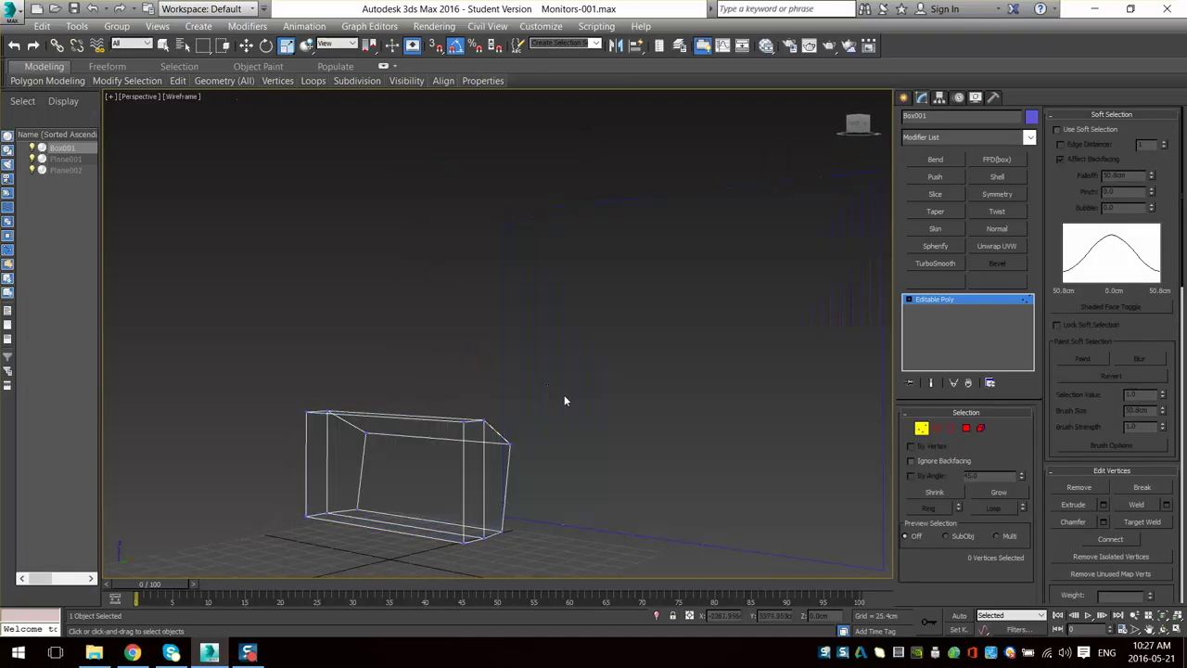
drag(268, 460, 270, 459)
key(w)
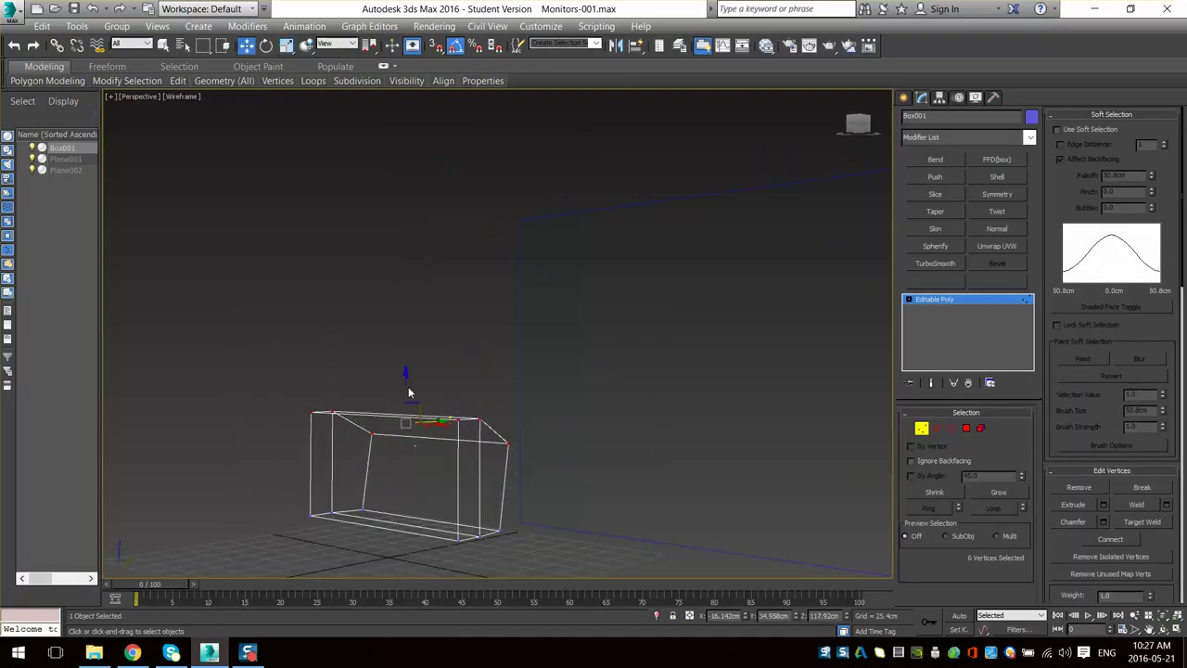
key(F3)
drag(405, 403, 397, 383)
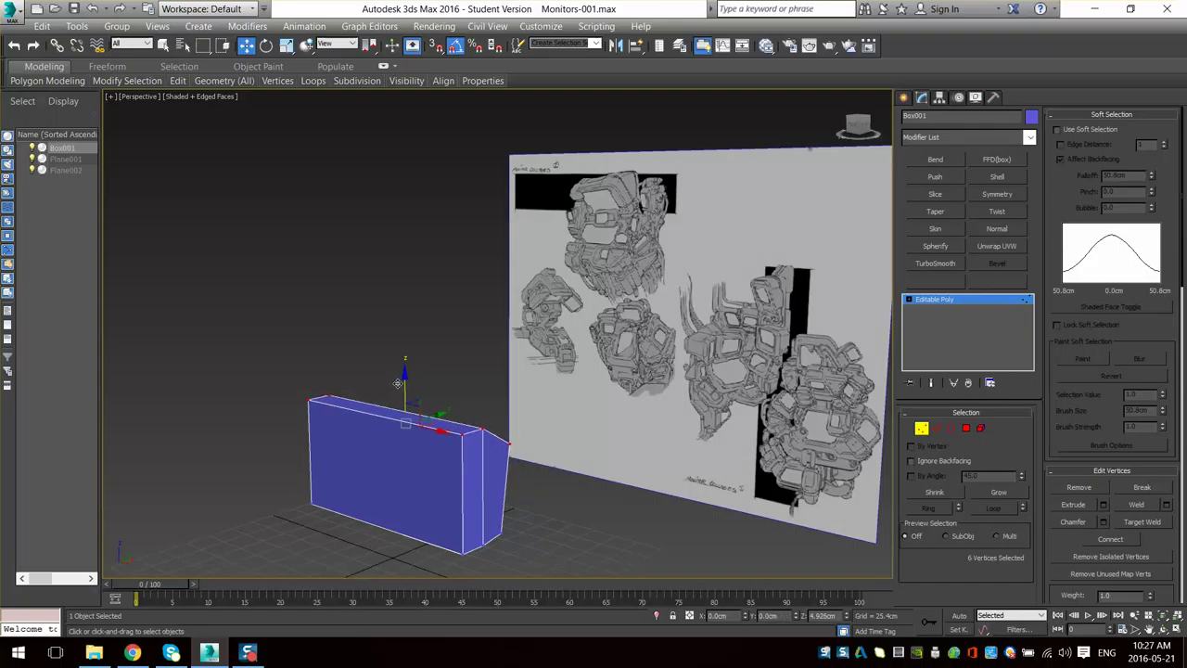
- Raise the same six top vertices further to Z 135.783 cm to make the body taller
alt+middle_drag(408, 412, 483, 418)
scroll(479, 421, up, 3)
middle_drag(482, 418, 486, 403)
scroll(484, 394, down, 3)
alt+middle_drag(465, 350, 501, 427)
alt+middle_drag(476, 409, 473, 433)
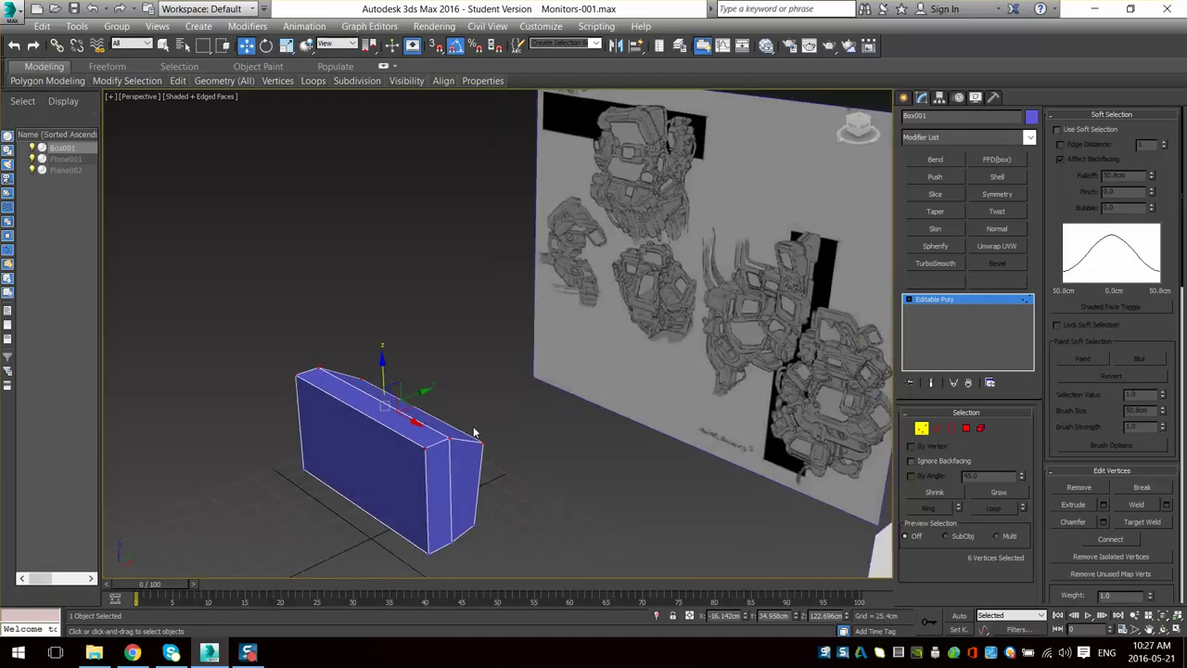
drag(380, 368, 380, 350)
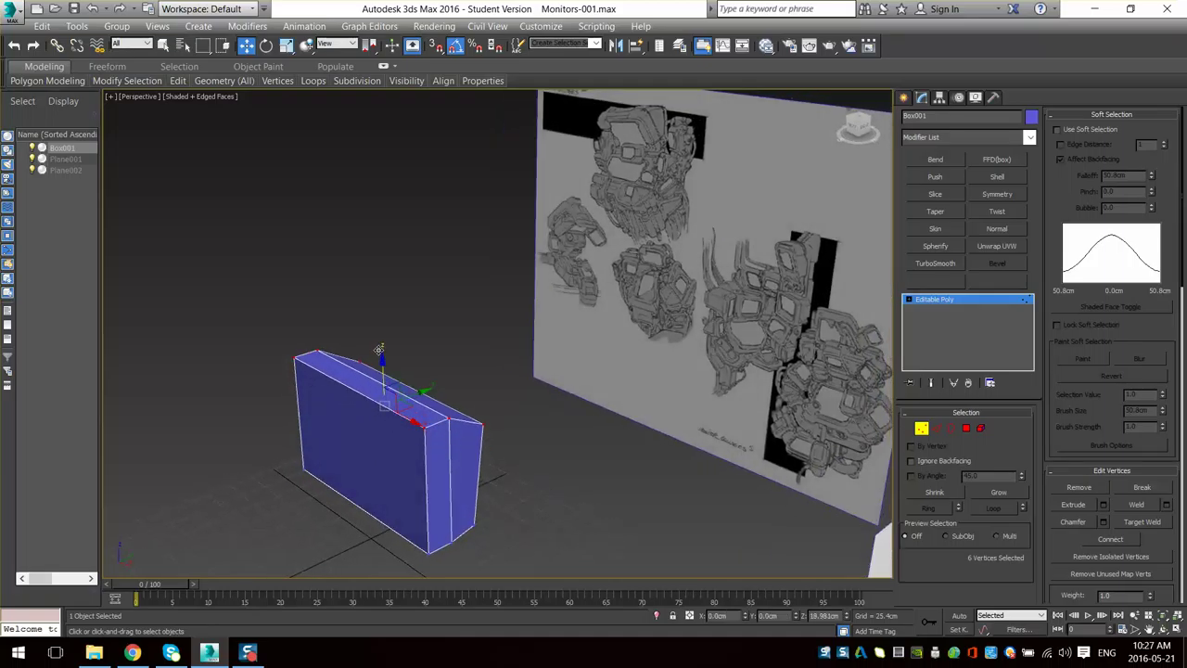
- Check the taller body's proportions against the collage sketches
mouse_move(373, 358)
alt+middle_down()
mouse_move(422, 348)
mouse_move(426, 327)
mouse_move(459, 336)
alt+middle_up()
scroll(480, 342, up, 5)
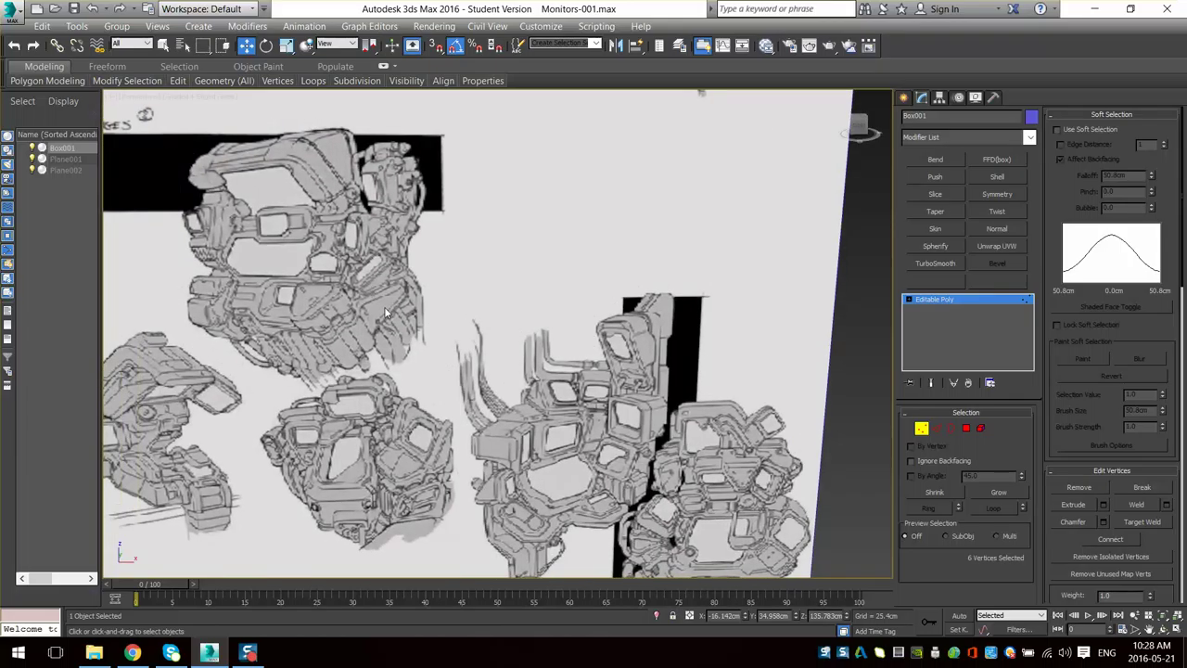
scroll(386, 313, down, 5)
middle_drag(386, 313, 409, 223)
scroll(519, 343, down, 3)
alt+middle_drag(557, 345, 482, 357)
scroll(486, 356, up, 5)
alt+middle_drag(570, 384, 571, 363)
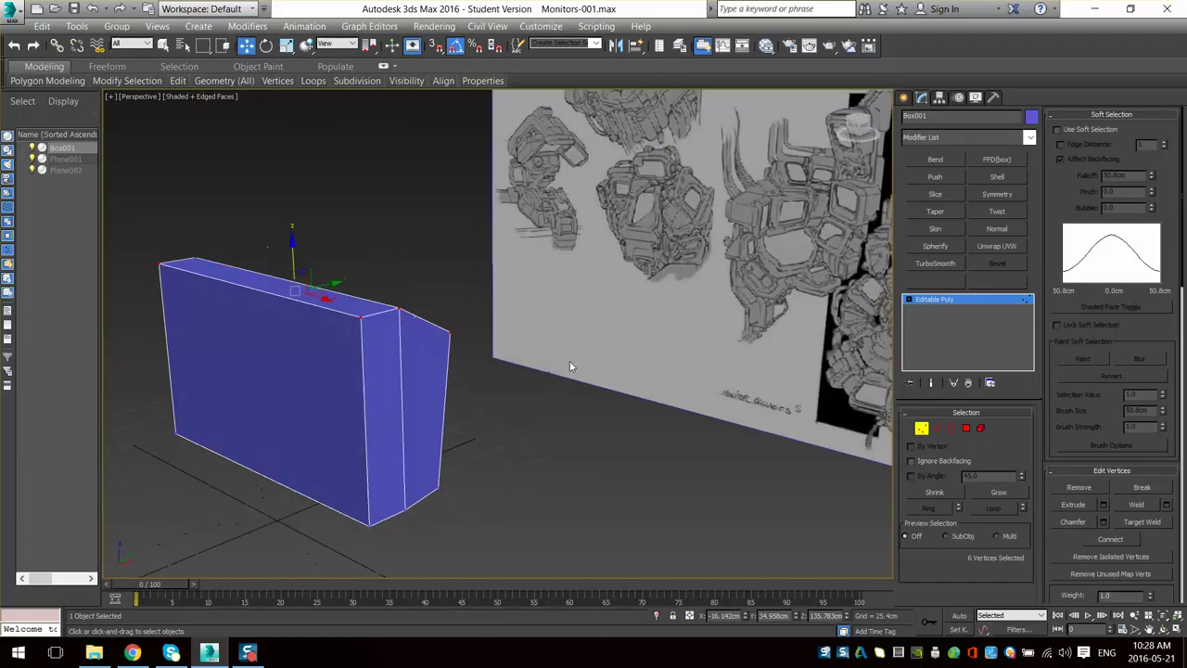
middle_drag(542, 289, 530, 367)
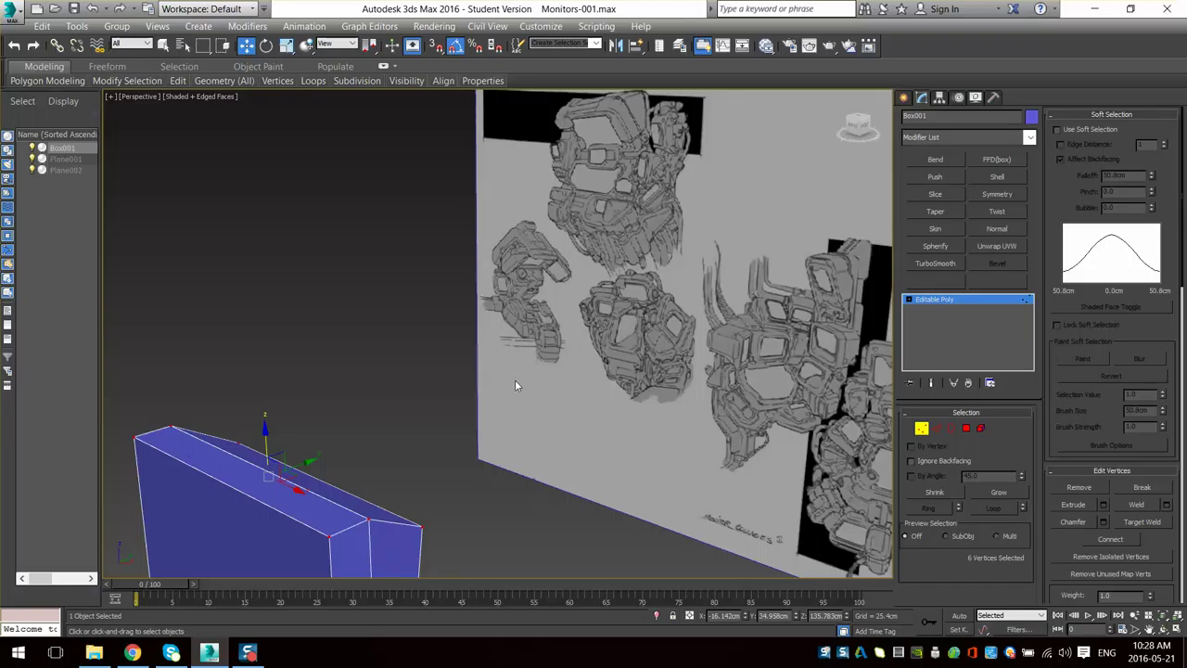
scroll(514, 380, down, 4)
alt+middle_drag(507, 381, 483, 409)
scroll(482, 370, up, 5)
- Move the body's top rear edge to Y 92.152 cm, Z 105.238 cm
key(2)
click(478, 390)
mouse_move(495, 361)
mouse_down()
mouse_move(523, 365)
mouse_move(492, 350)
mouse_up()
scroll(486, 356, down, 4)
- Connect the rear face's side edges with one horizontal edge, pull it outward at Z 74.961 cm, and leave edge editing
alt+middle_drag(486, 356, 439, 493)
scroll(494, 383, up, 3)
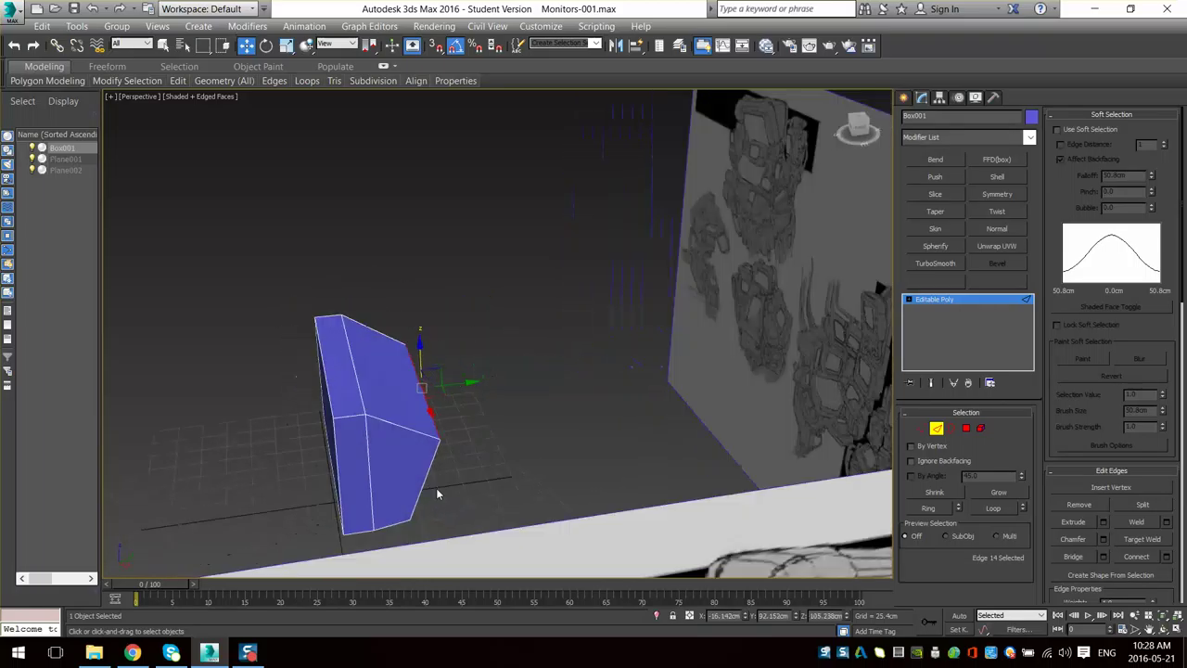
click(434, 461)
alt+middle_drag(483, 457, 523, 387)
scroll(497, 421, up, 3)
key(ctrl+shift+e)
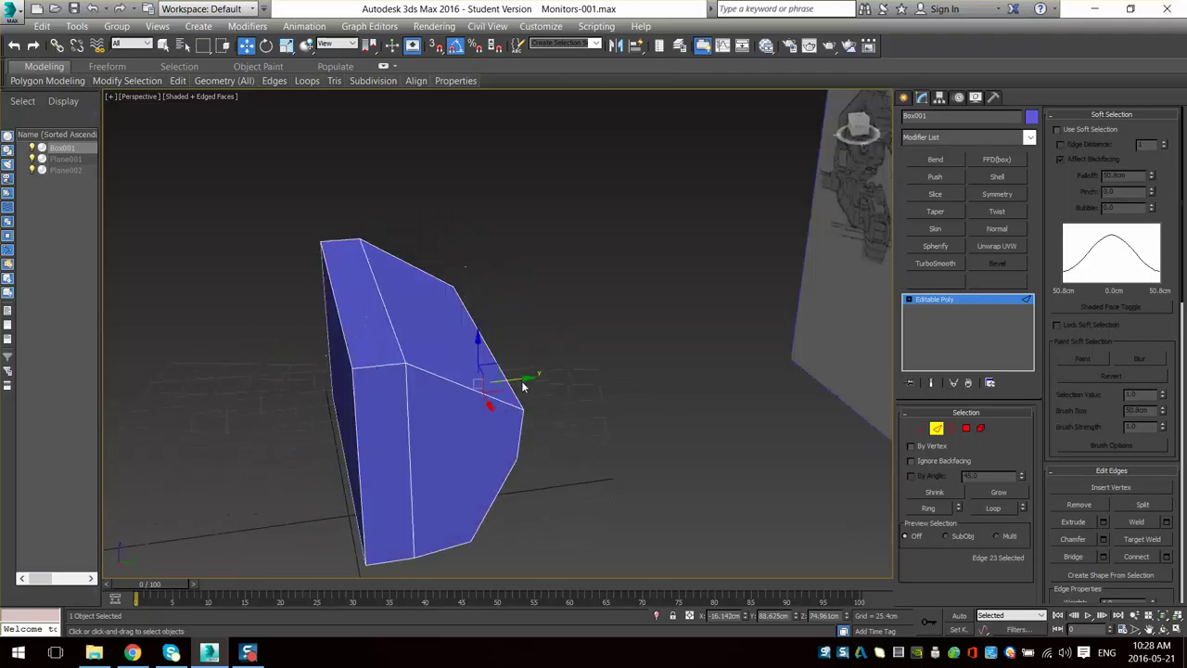
alt+middle_drag(478, 355, 545, 394)
click(935, 429)
- Examine the frame details of the upper monitor collage on the reference plane
mouse_move(649, 343)
middle_down()
mouse_move(622, 466)
mouse_move(612, 260)
mouse_move(640, 348)
middle_up()
scroll(640, 348, up, 4)
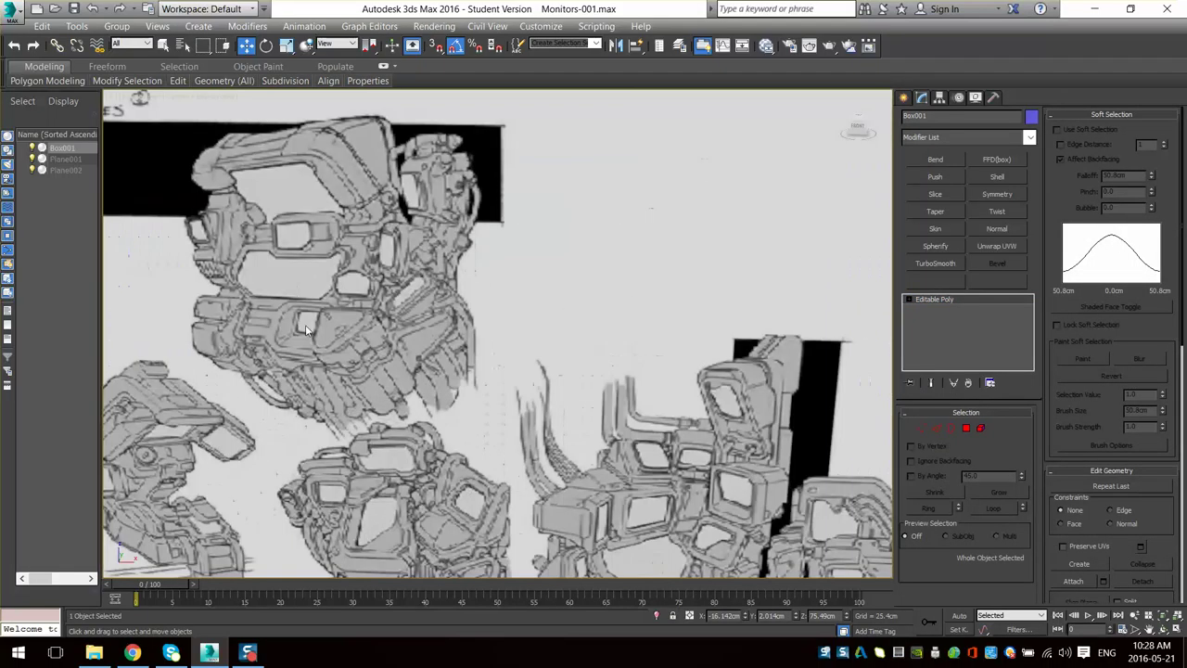
middle_drag(310, 245, 410, 264)
scroll(410, 264, up, 1)
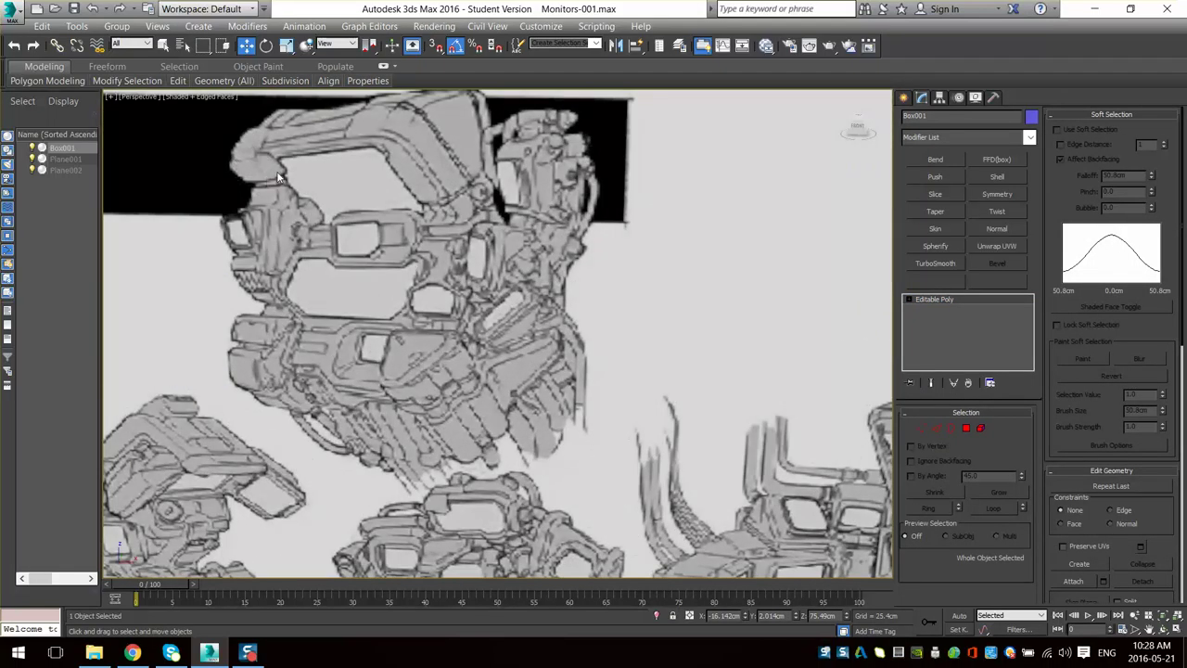
middle_drag(252, 163, 317, 126)
scroll(411, 325, down, 9)
scroll(438, 320, up, 5)
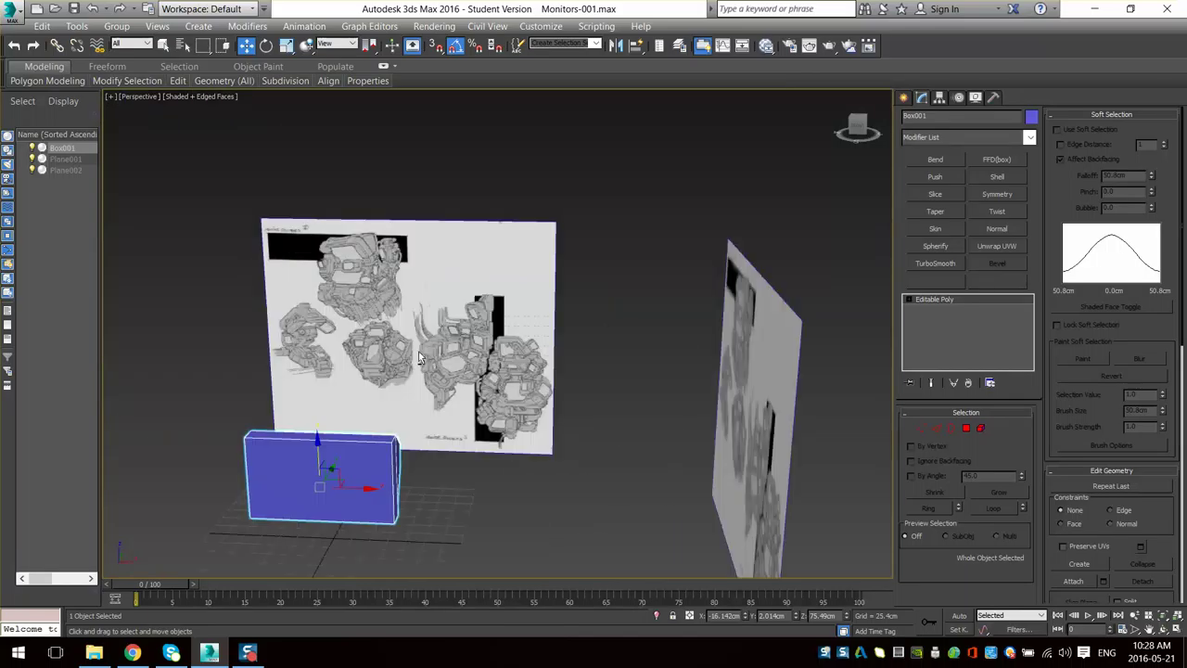
alt+middle_drag(438, 321, 418, 380)
middle_drag(418, 380, 696, 332)
- Create a box about 52 cm wide and 29 cm high on the grid by the body's front left corner
click(902, 97)
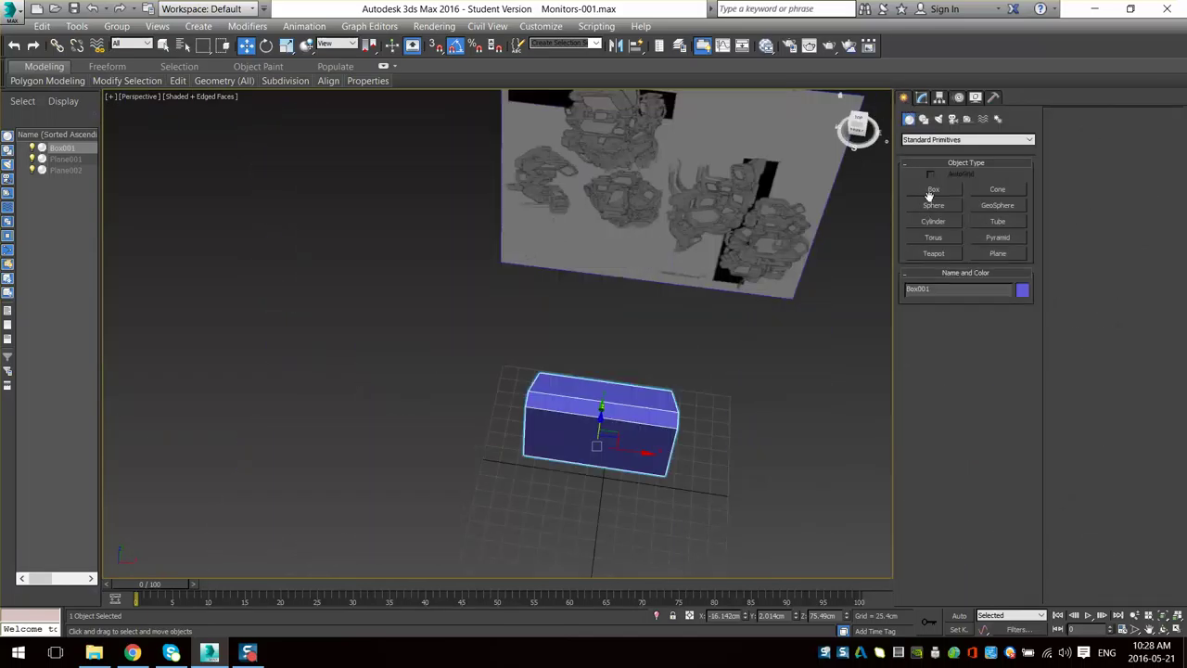
click(932, 195)
middle_drag(508, 434, 477, 390)
scroll(551, 439, up, 3)
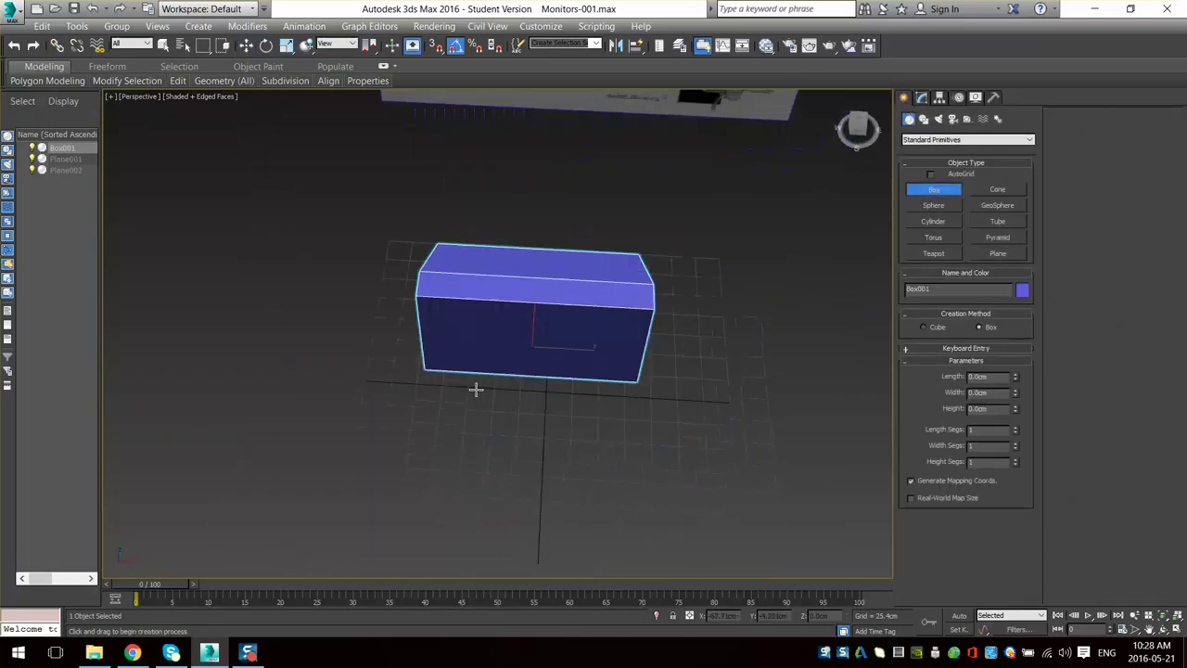
scroll(477, 391, up, 3)
alt+middle_drag(342, 380, 356, 387)
drag(360, 383, 424, 399)
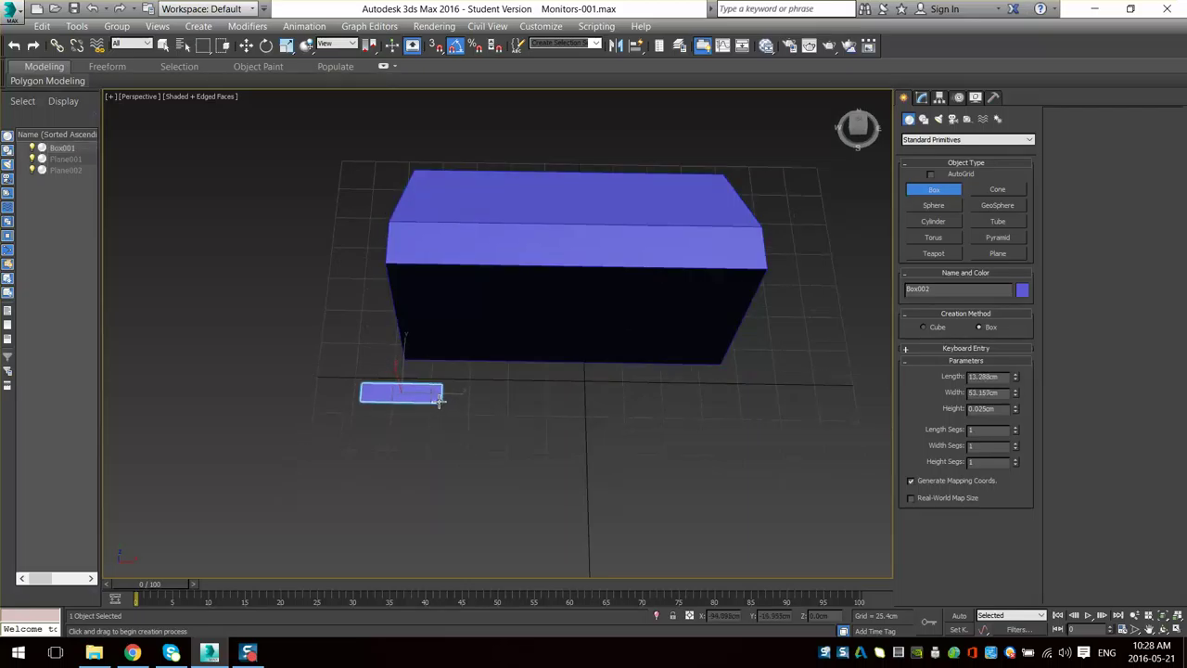
click(431, 357)
alt+middle_drag(433, 385, 396, 393)
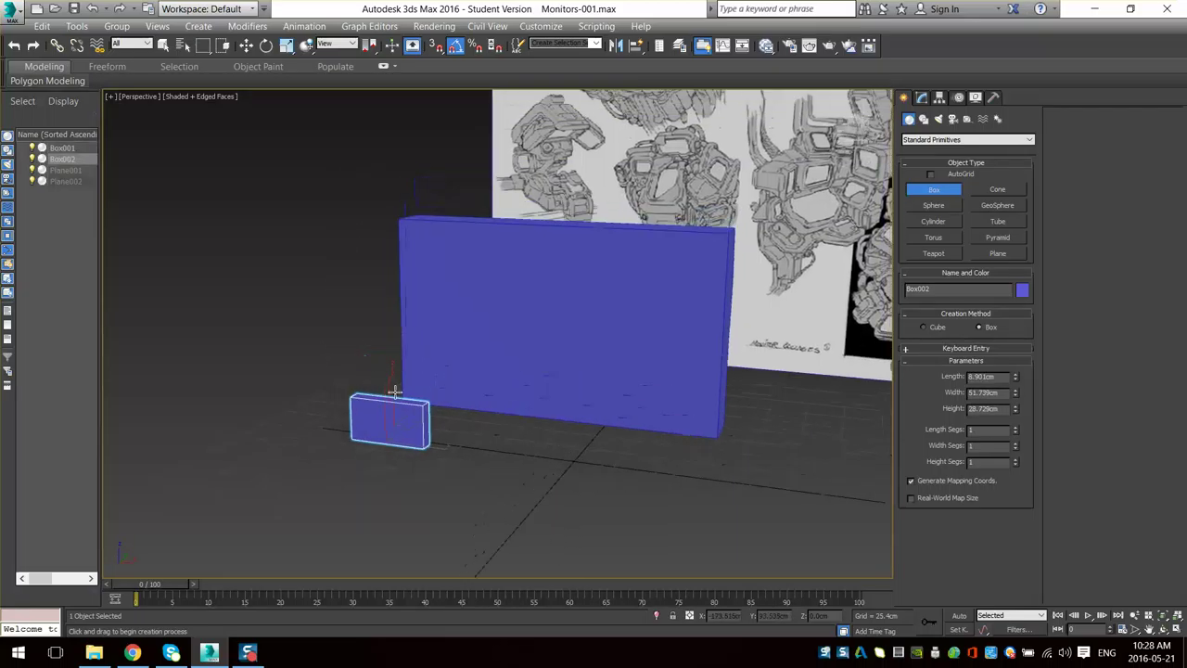
- Move the small box up to the body's upper left front corner, at X -121.97, Y 1.427, Z 112.221 cm
key(w)
drag(389, 395, 387, 220)
alt+middle_drag(542, 269, 551, 375)
middle_drag(451, 430, 519, 293)
scroll(363, 387, up, 3)
alt+middle_drag(315, 395, 255, 428)
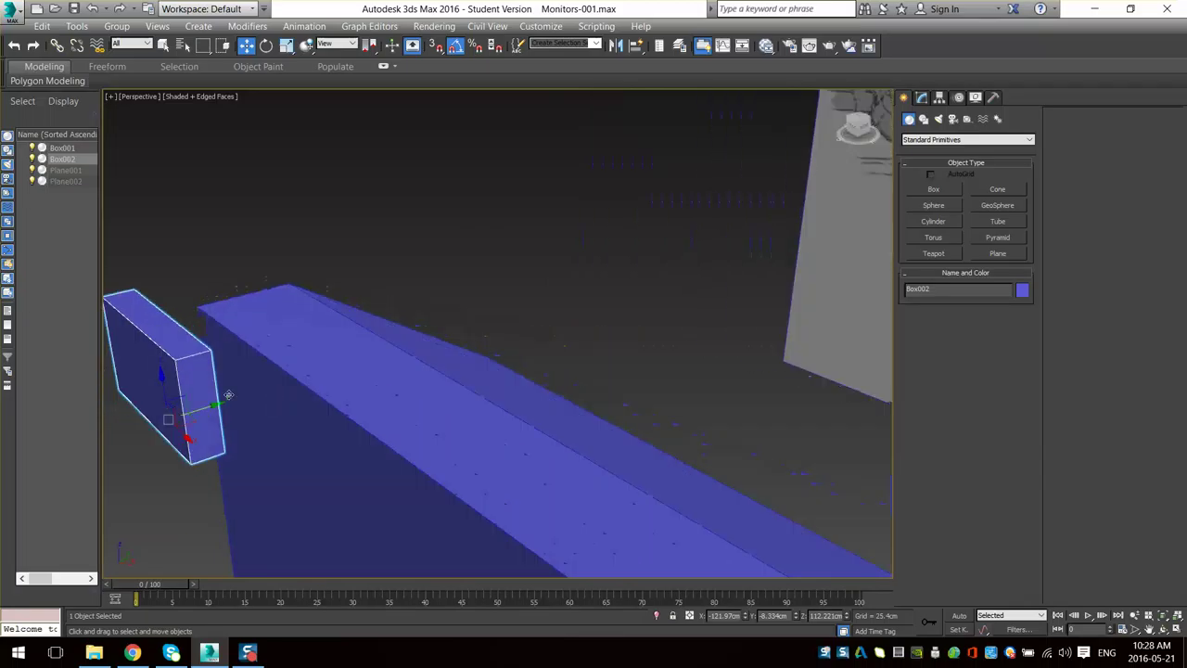
drag(212, 406, 249, 393)
alt+middle_drag(218, 411, 279, 400)
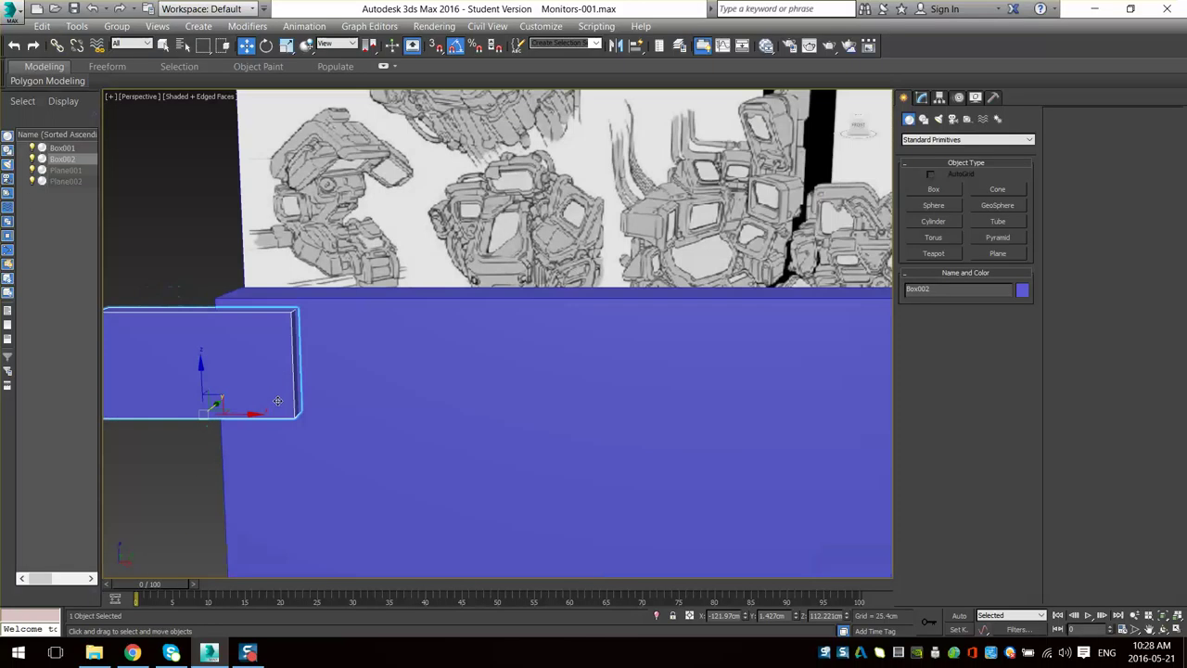
- Resize the small box to 9.346 cm length, 43.46 cm width and 33.901 cm height
middle_drag(335, 339, 464, 362)
scroll(352, 421, down, 4)
scroll(397, 402, up, 2)
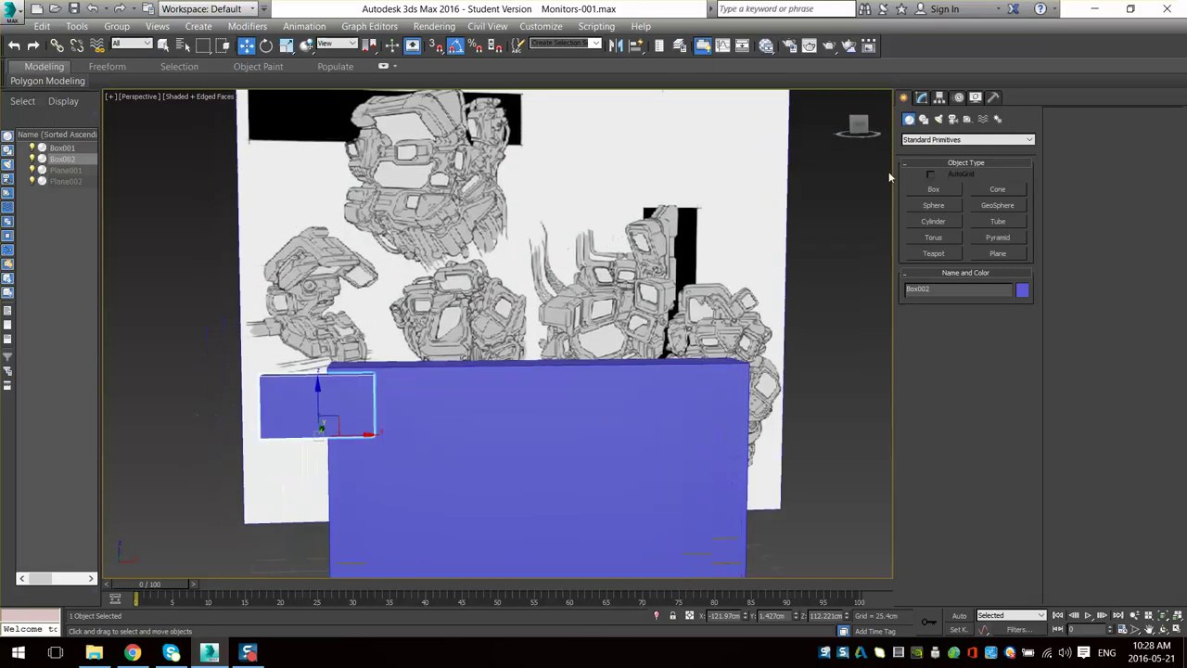
click(923, 97)
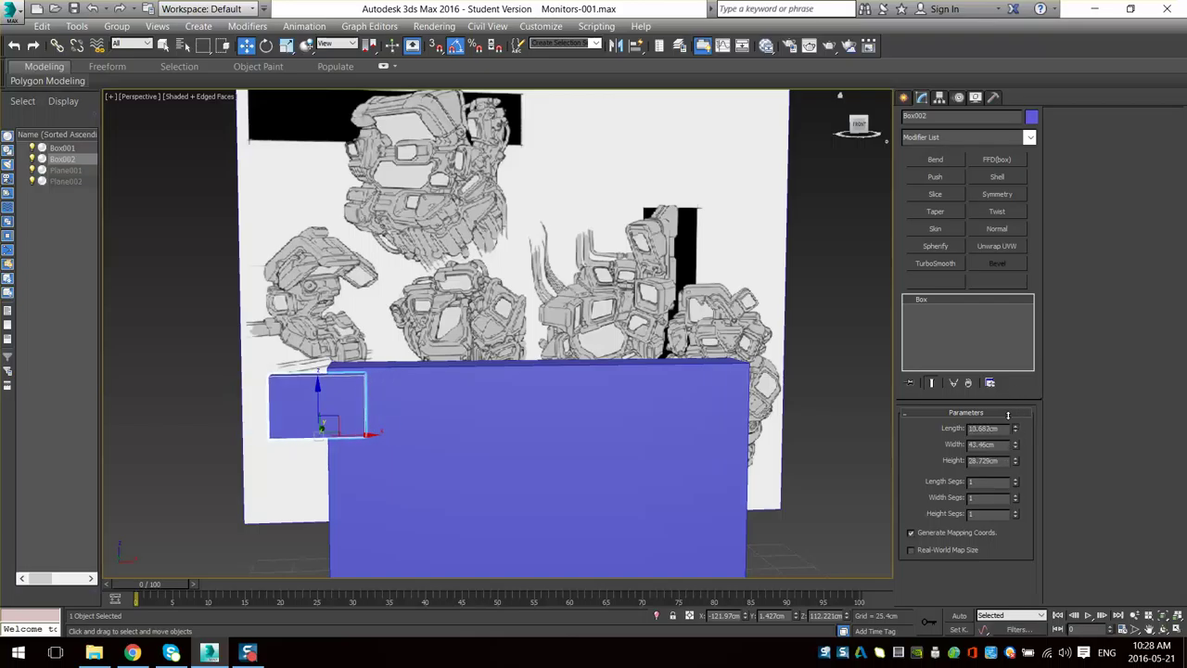
mouse_move(1015, 462)
mouse_down()
mouse_move(1014, 434)
mouse_move(1009, 447)
mouse_up()
scroll(542, 430, down, 3)
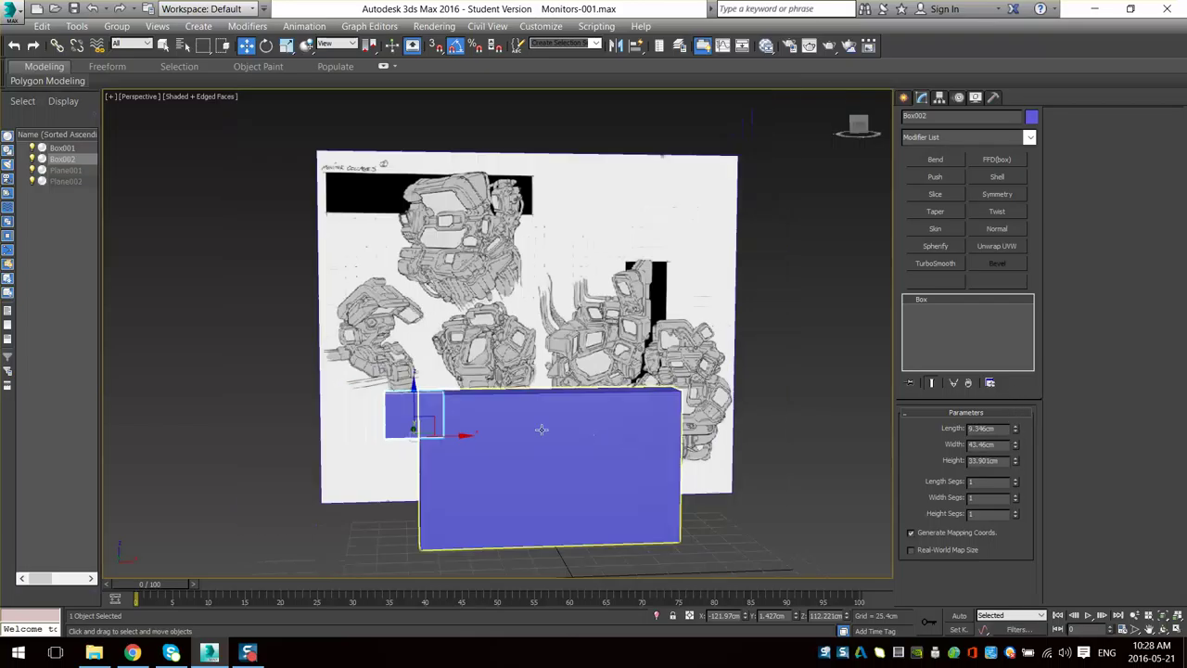
- Lower the small box to Z 105.296 cm and shift it inward to about X -108.6 cm
scroll(358, 410, up, 5)
middle_drag(358, 410, 443, 416)
scroll(443, 415, down, 3)
drag(506, 392, 506, 409)
alt+middle_drag(562, 419, 549, 450)
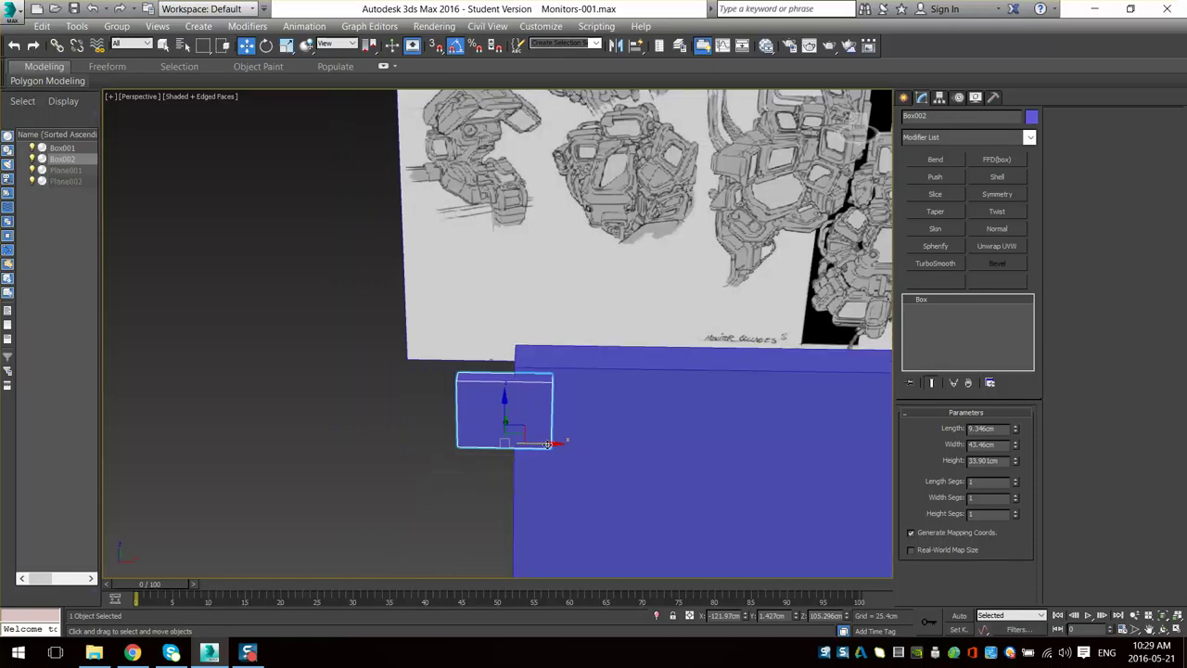
drag(550, 443, 576, 444)
- Move the small box slightly forward on the body's front to Y -1.116 cm
middle_drag(519, 329, 510, 408)
alt+middle_drag(511, 408, 543, 379)
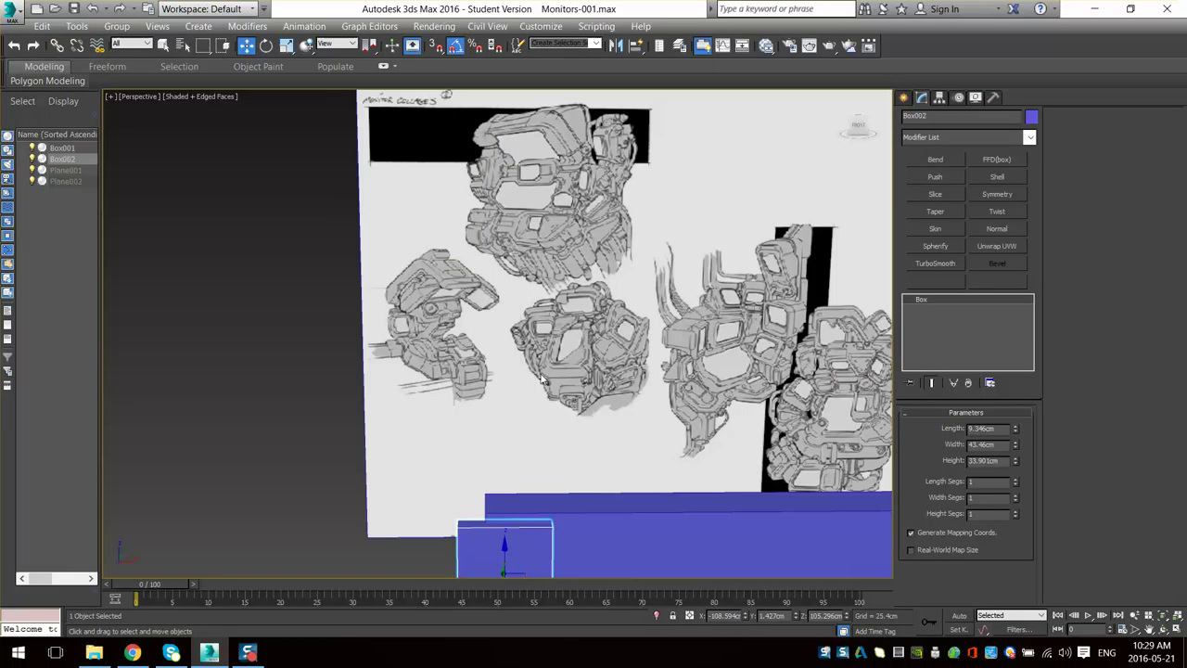
middle_drag(563, 426, 520, 340)
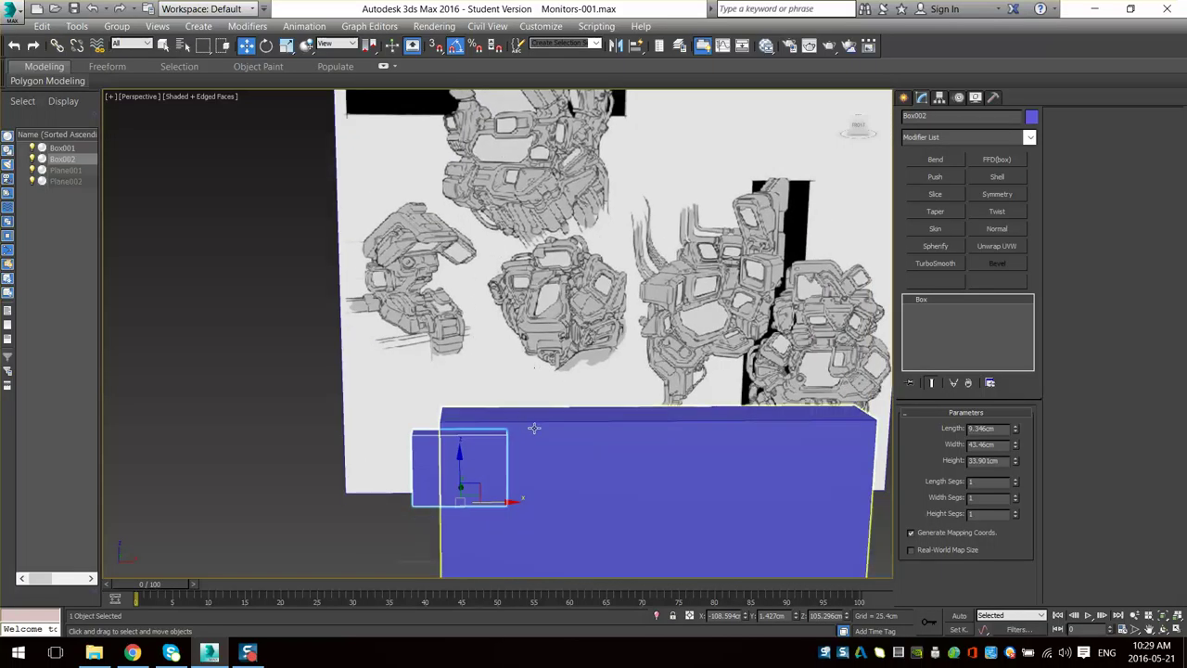
alt+middle_drag(519, 483, 451, 514)
middle_drag(452, 513, 455, 442)
scroll(483, 429, up, 3)
drag(485, 410, 472, 422)
alt+middle_drag(472, 422, 505, 388)
- Copy the small box straight up to Z 139.22 cm, stacked directly on the original
scroll(532, 384, down, 3)
alt+middle_drag(520, 347, 502, 359)
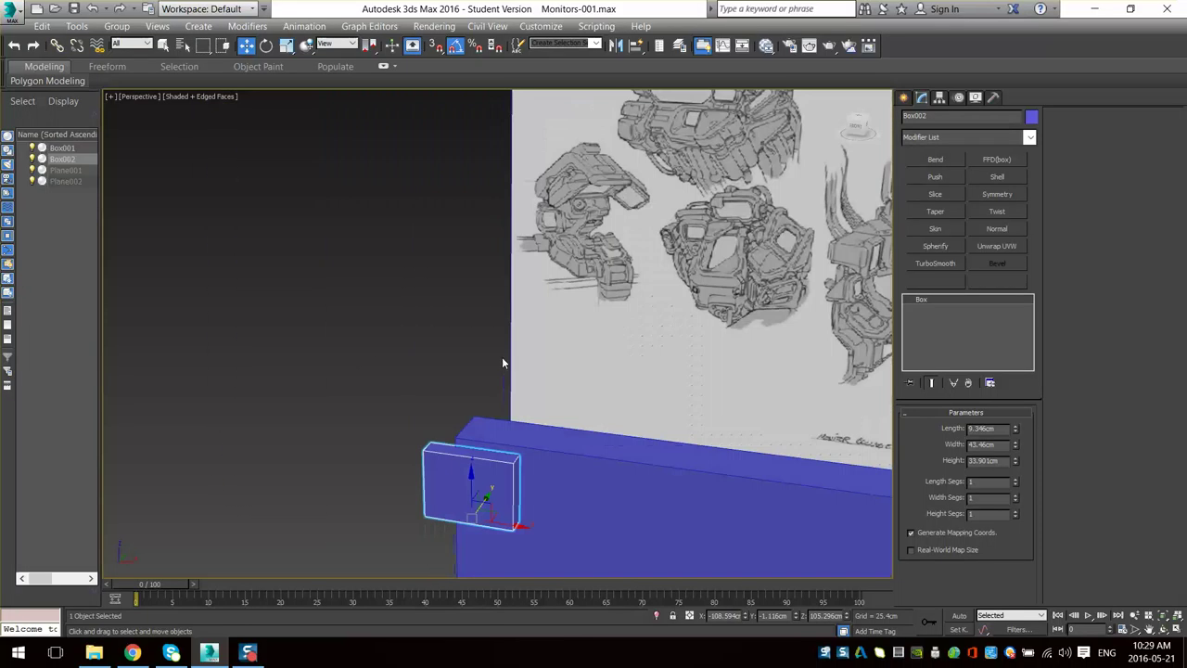
scroll(503, 361, up, 3)
middle_drag(506, 536, 491, 386)
scroll(490, 386, up, 4)
mouse_move(441, 366)
shift+mouse_down()
mouse_move(464, 156)
mouse_move(470, 171)
shift+mouse_up()
key(Return)
middle_drag(470, 171, 477, 269)
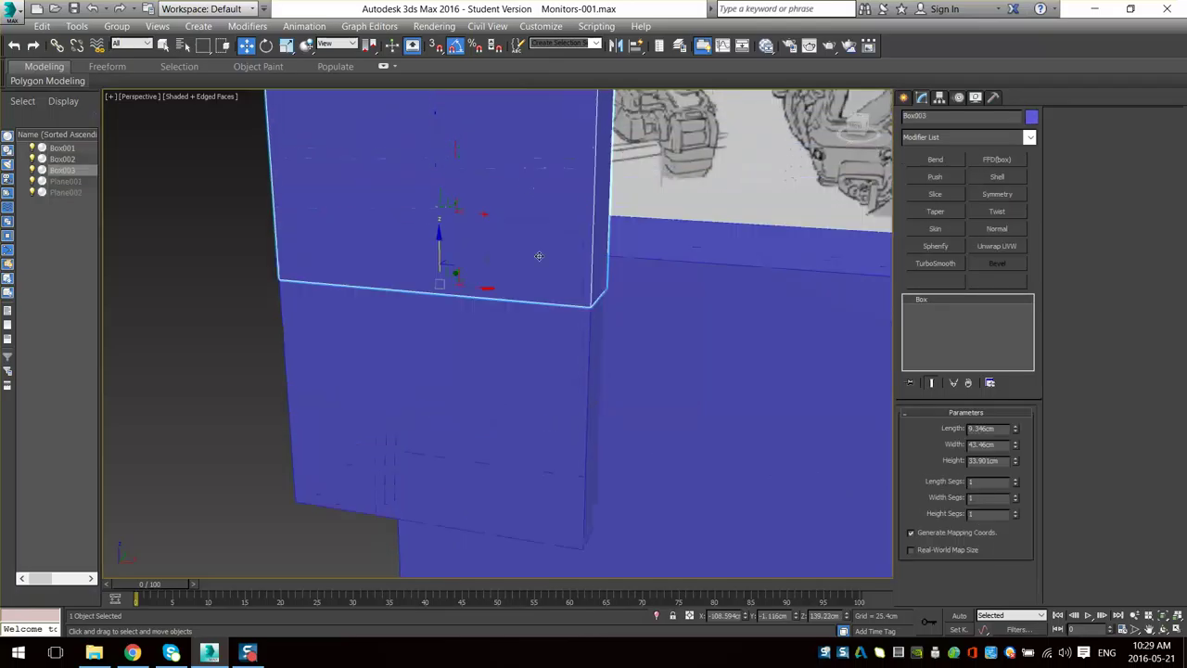
- Resize the copied box to about 10.7 cm length, 28.2 cm width and 94 cm height
middle_drag(634, 303, 634, 351)
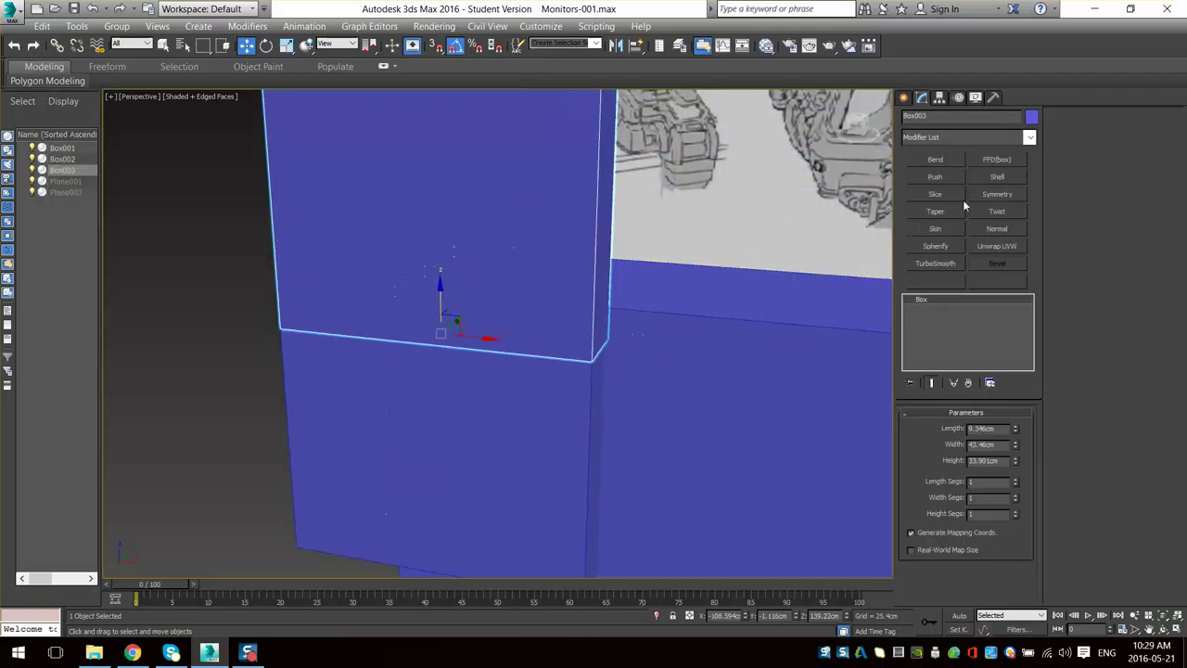
mouse_move(1016, 430)
mouse_down()
mouse_move(1010, 416)
mouse_move(1012, 462)
mouse_move(1010, 436)
mouse_up()
alt+middle_drag(784, 414, 811, 414)
scroll(742, 441, down, 5)
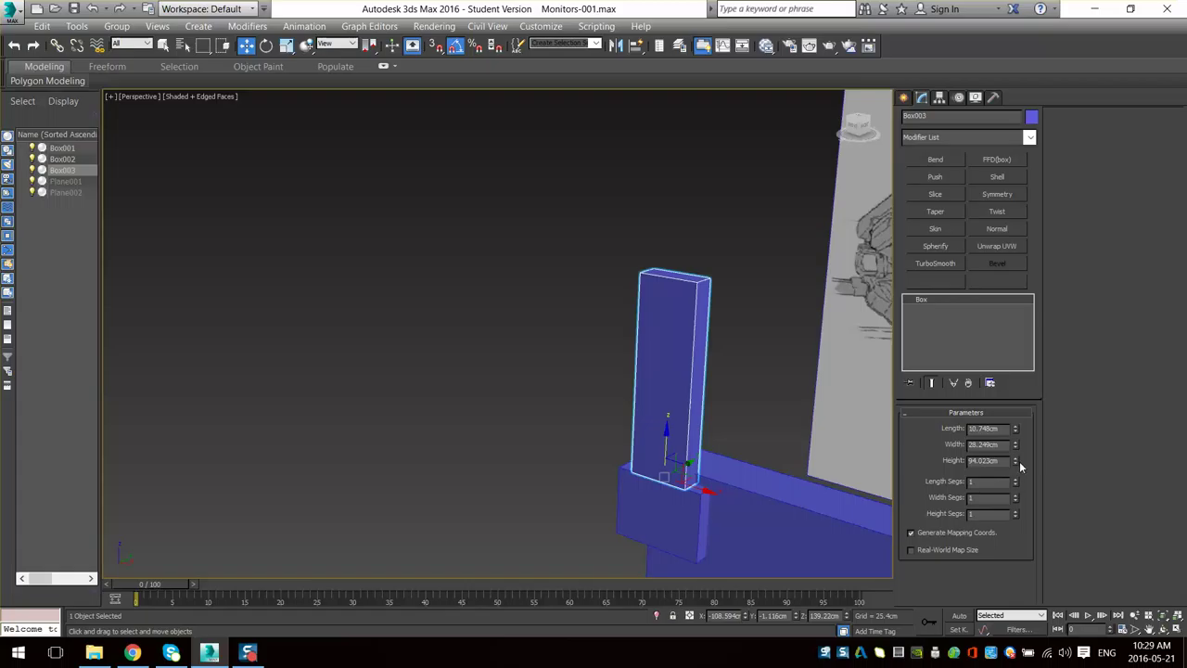
- Reshape the upper box to a height of about 12.2 cm and a length of about 49.7 cm
drag(1017, 461, 1008, 513)
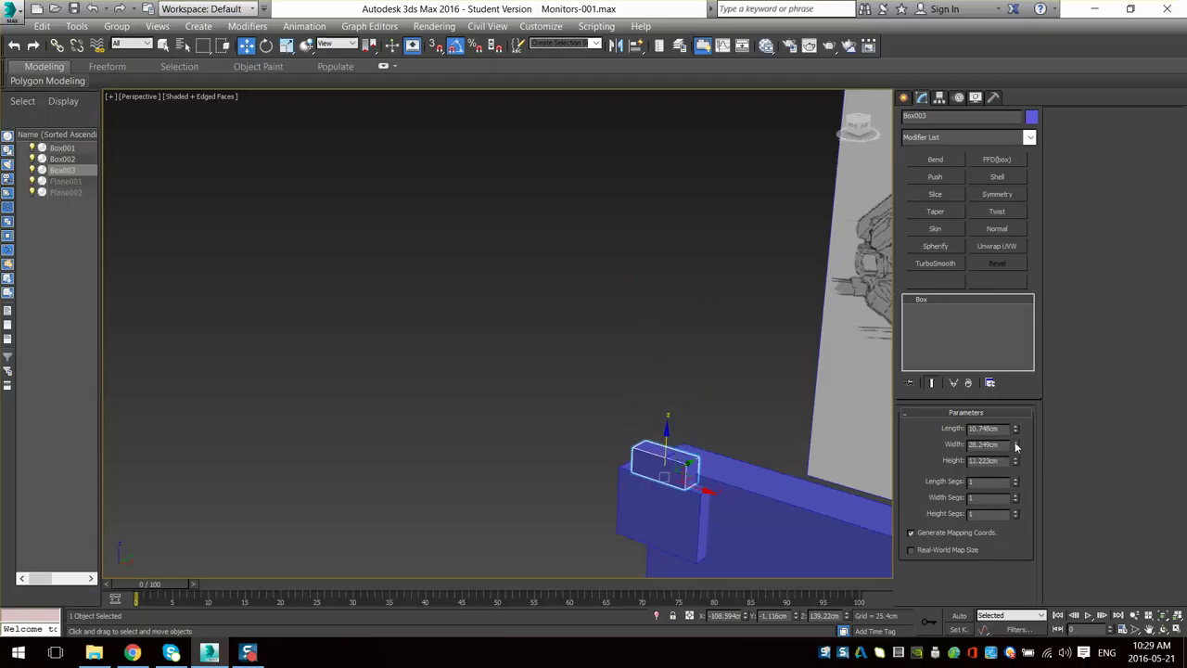
drag(1017, 429, 922, 268)
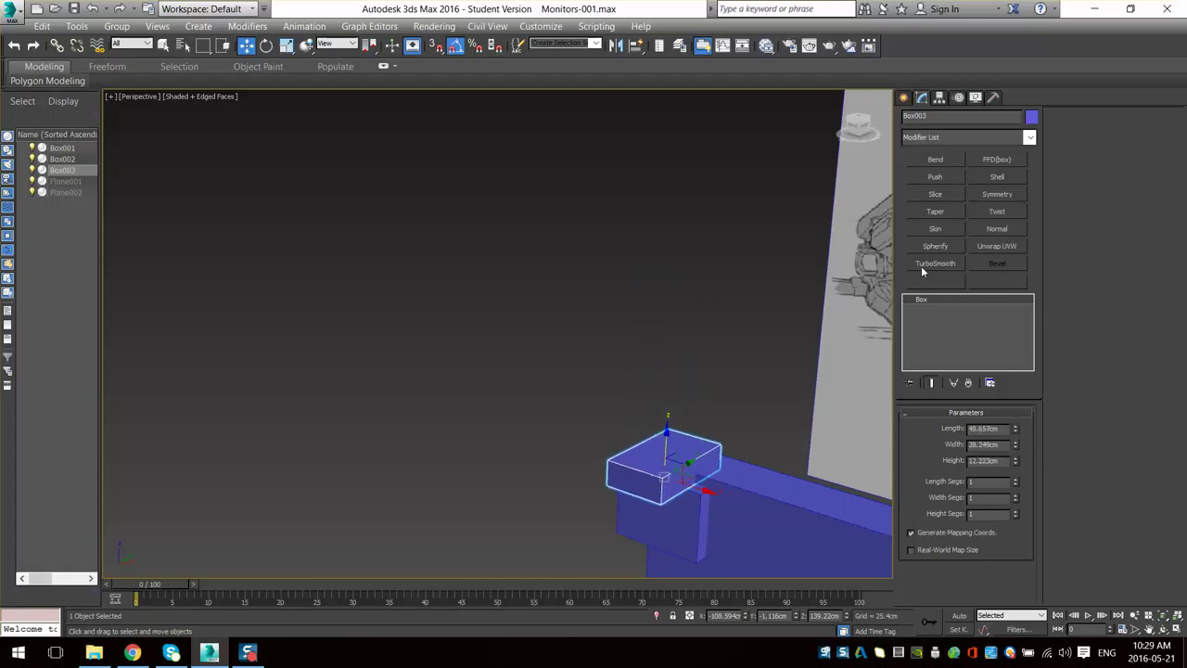
- Move the flattened box back along Y to 18.005 cm and lower it to Z 135.626 cm, onto the body's top corner
alt+middle_drag(805, 408, 668, 429)
scroll(666, 430, down, 4)
scroll(663, 425, up, 6)
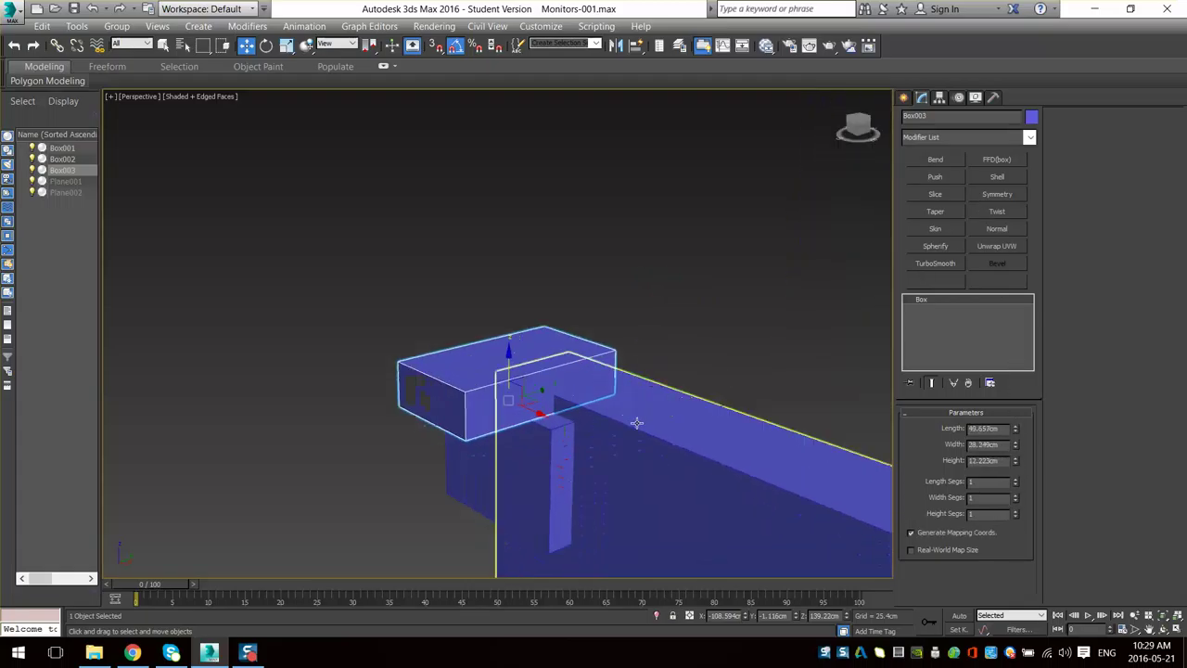
drag(542, 392, 595, 375)
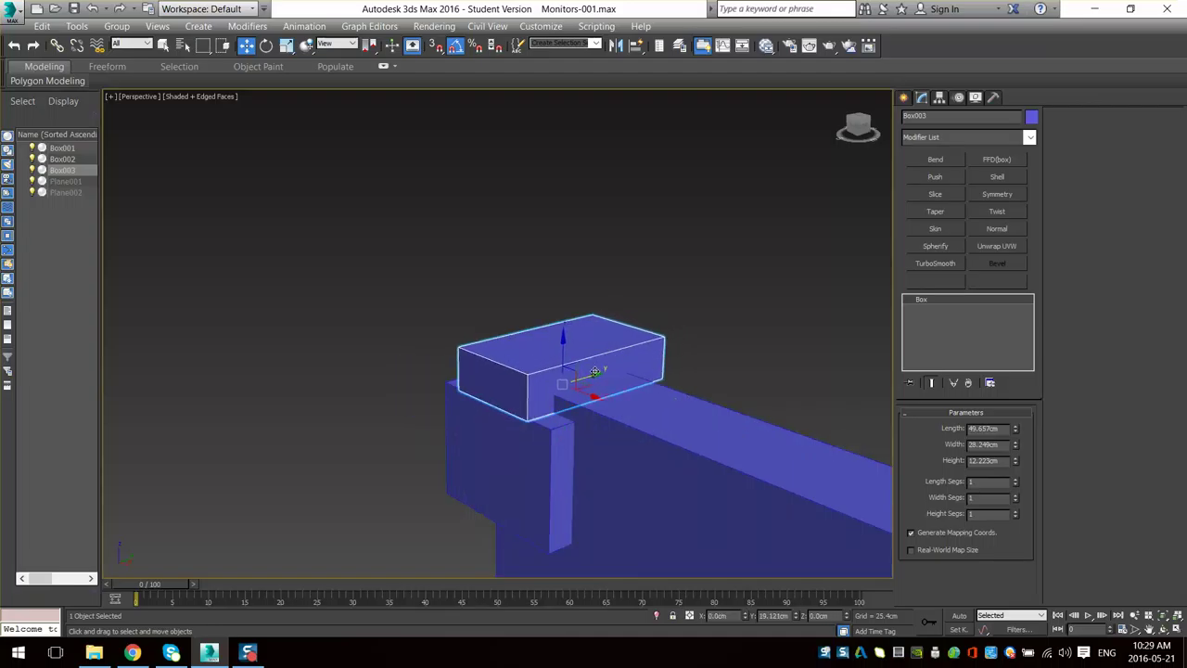
alt+middle_drag(482, 382, 549, 361)
drag(560, 347, 561, 361)
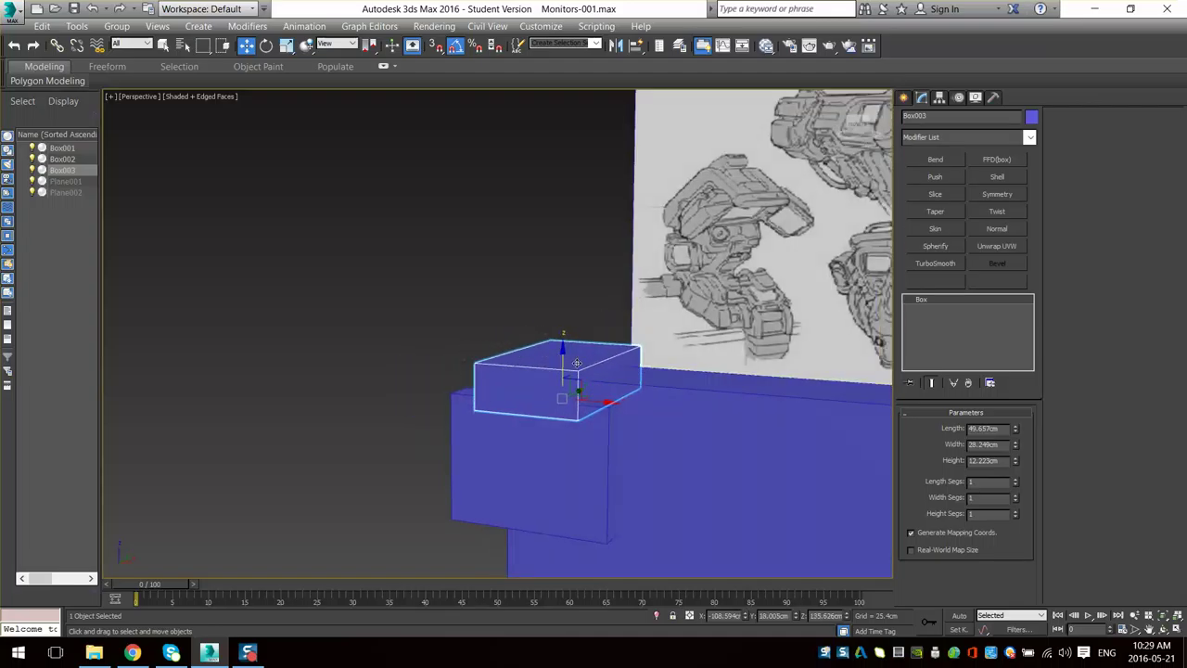
- Examine the monitor collage sketches on the reference plane as a guide for the corner boxes
mouse_move(563, 363)
alt+middle_down()
mouse_move(604, 403)
mouse_move(719, 397)
mouse_move(753, 381)
mouse_move(654, 422)
mouse_move(640, 348)
alt+middle_up()
scroll(652, 426, down, 5)
middle_drag(639, 348, 550, 478)
scroll(594, 363, up, 3)
scroll(593, 363, up, 2)
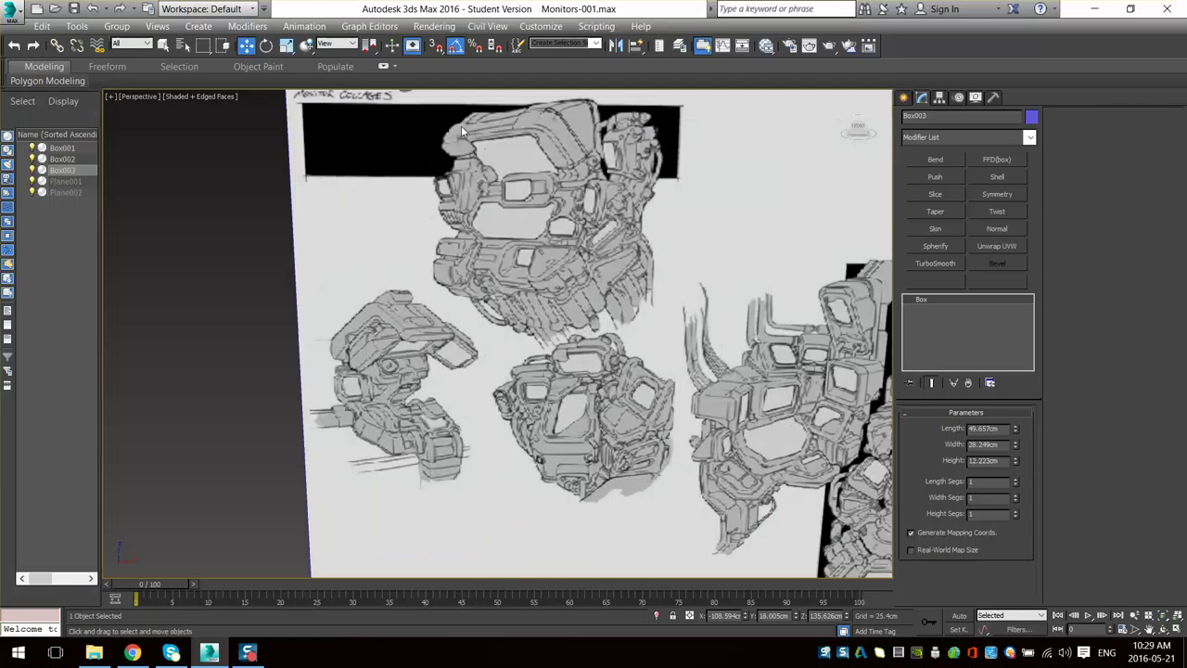
scroll(541, 353, down, 4)
middle_drag(571, 434, 593, 303)
scroll(594, 302, up, 5)
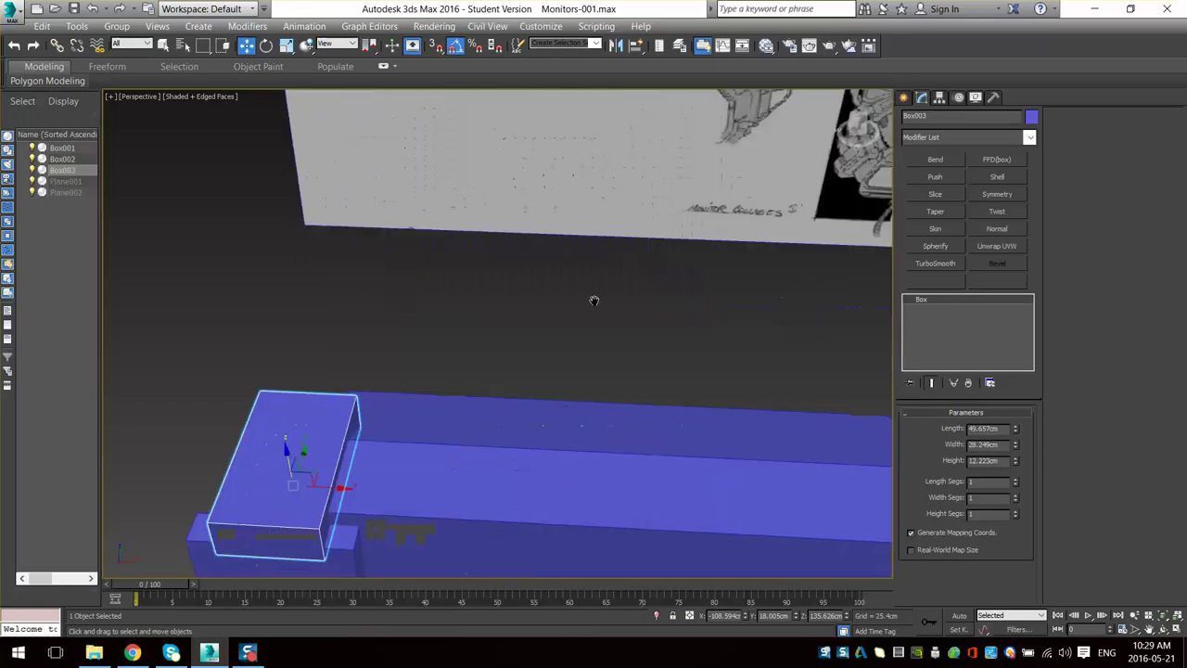
- Slide the flat top box slightly inward along X over the body's corner
mouse_move(482, 399)
middle_down()
mouse_move(556, 281)
mouse_move(611, 257)
mouse_move(558, 361)
middle_up()
alt+middle_drag(558, 361, 577, 313)
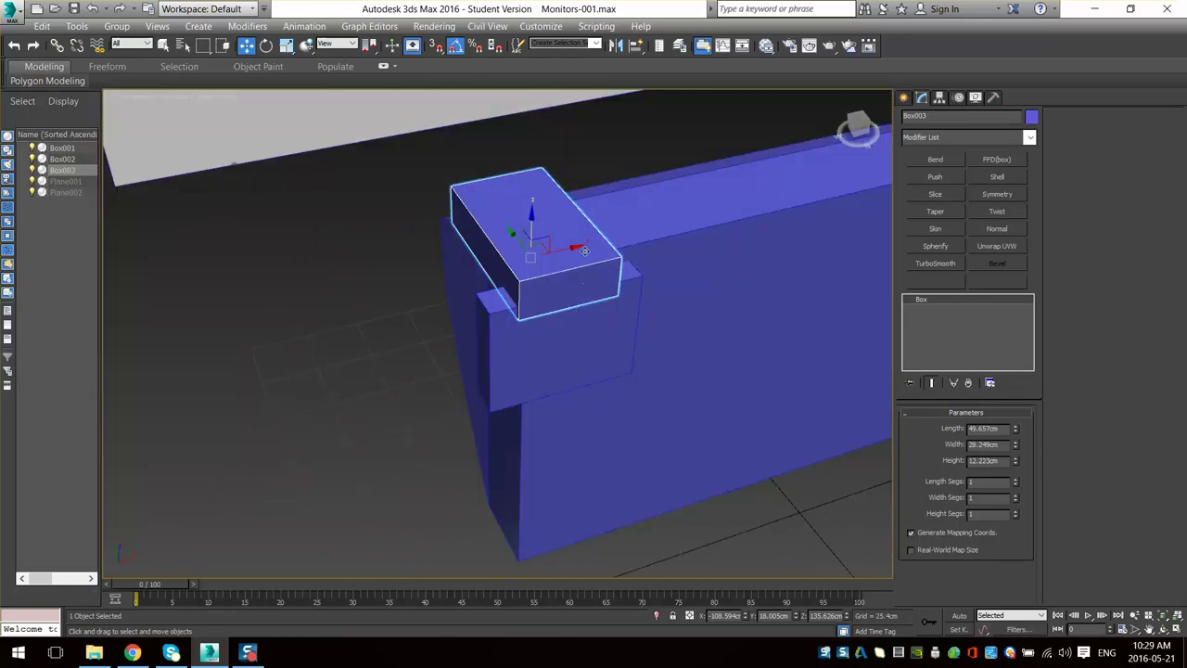
drag(570, 252, 597, 247)
- Select the small front box below it and move it inward along X to -104.185 cm
alt+middle_drag(568, 301, 549, 267)
click(585, 325)
alt+middle_drag(585, 324, 541, 332)
alt+middle_drag(604, 366, 583, 370)
drag(607, 384, 640, 387)
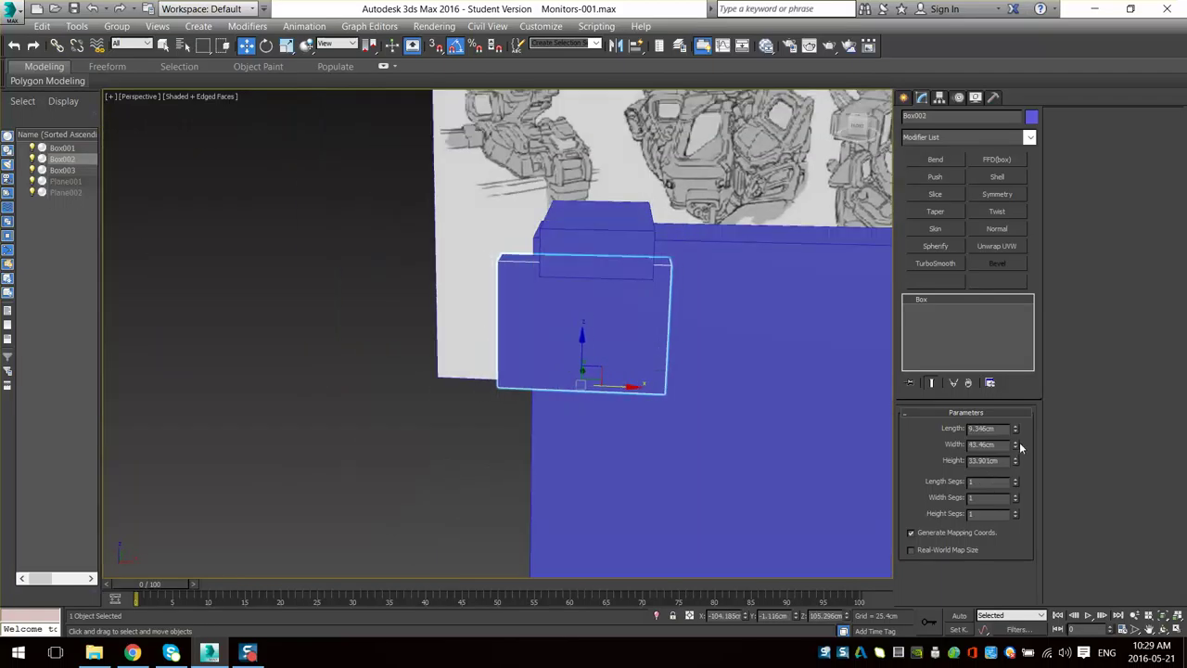
- Enlarge the front box to about 50.4 cm width and 9.9 cm length, and raise it to Z 106.139 cm
drag(1017, 444, 1015, 425)
alt+middle_drag(772, 425, 719, 430)
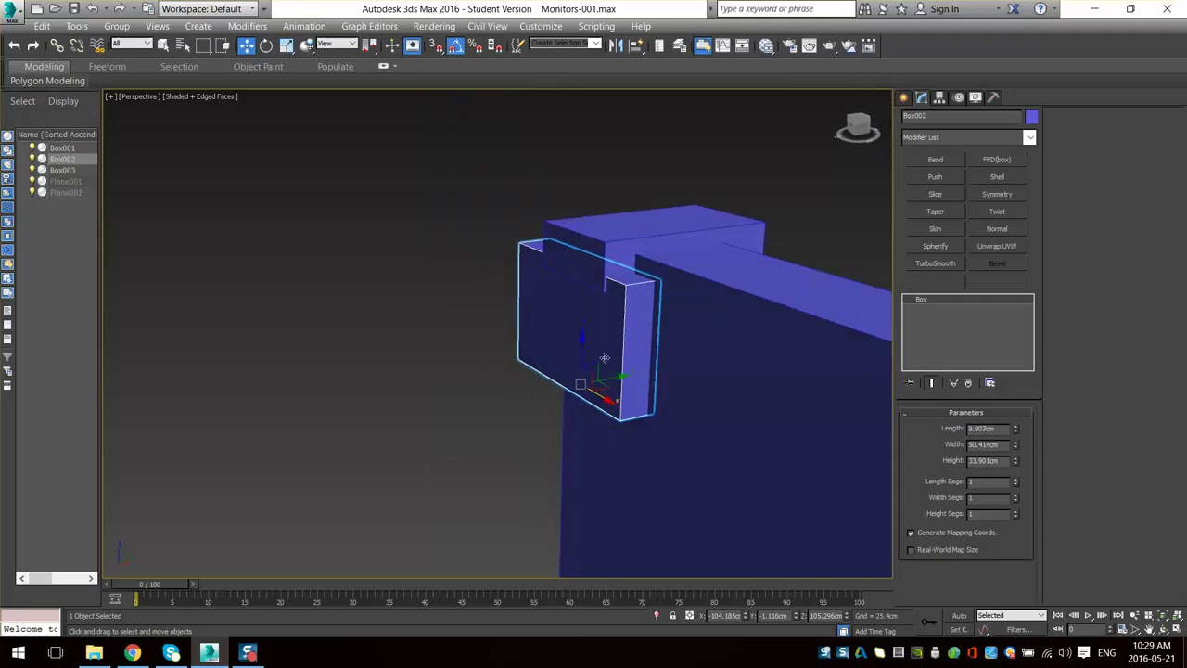
alt+middle_drag(605, 357, 650, 354)
scroll(681, 341, down, 3)
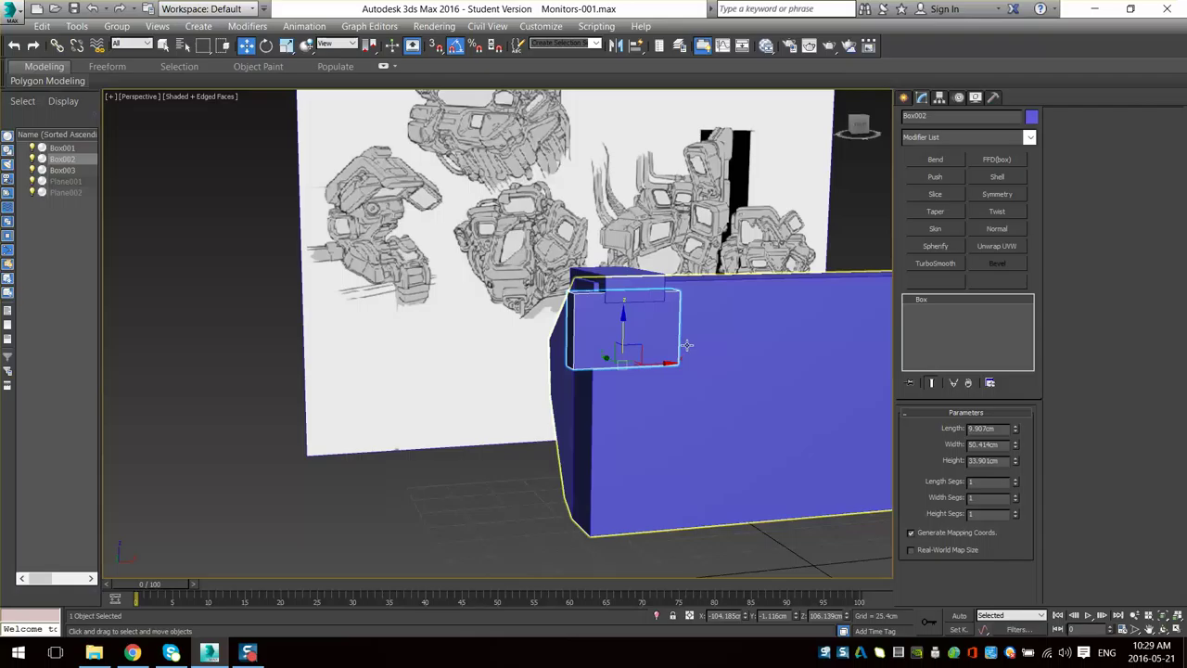
- Compare the corner boxes with the collage sketches, studying the layered frame details of the large upper monitor sketch up close
scroll(705, 452, down, 3)
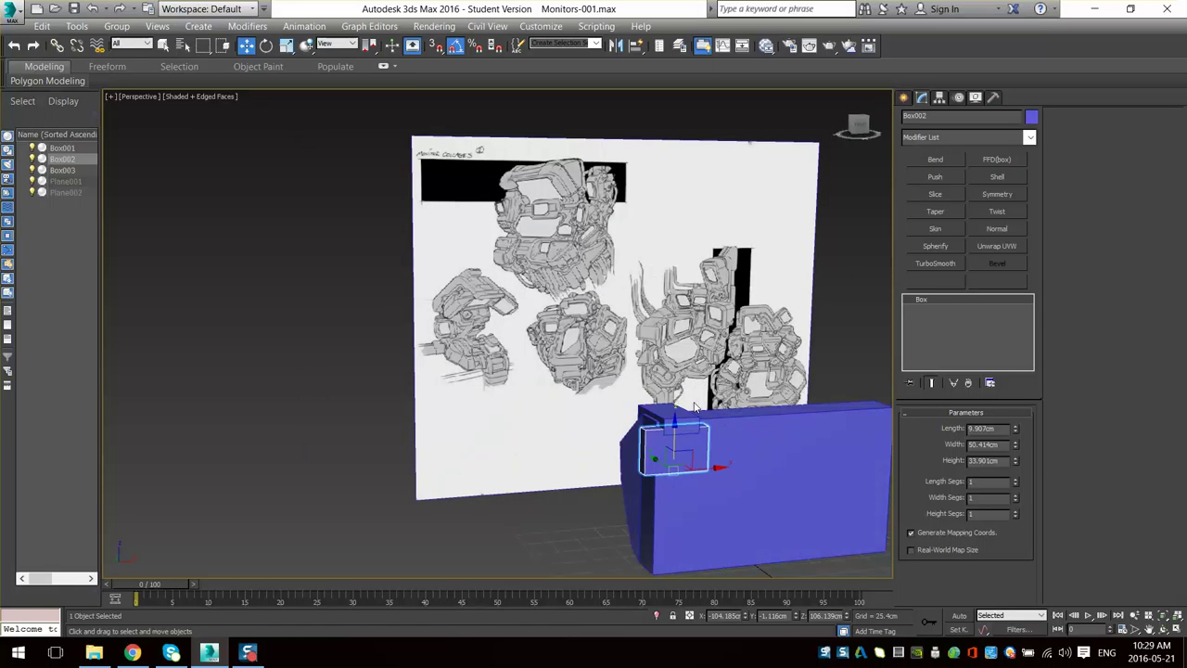
scroll(645, 318, up, 2)
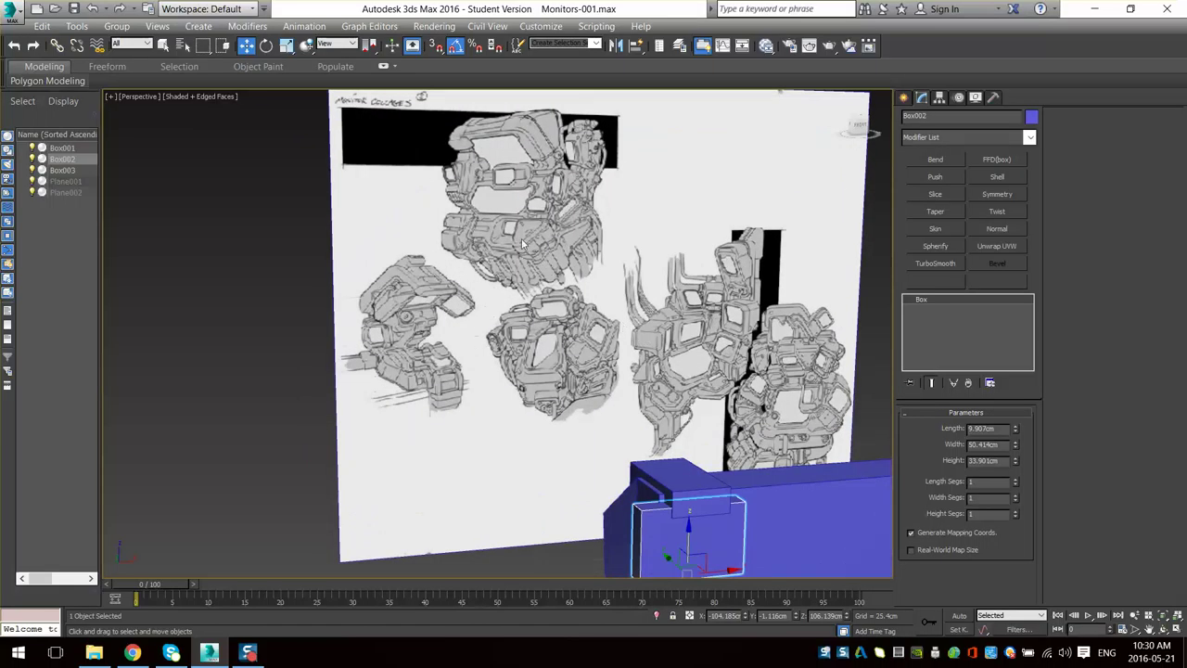
alt+middle_drag(522, 241, 536, 238)
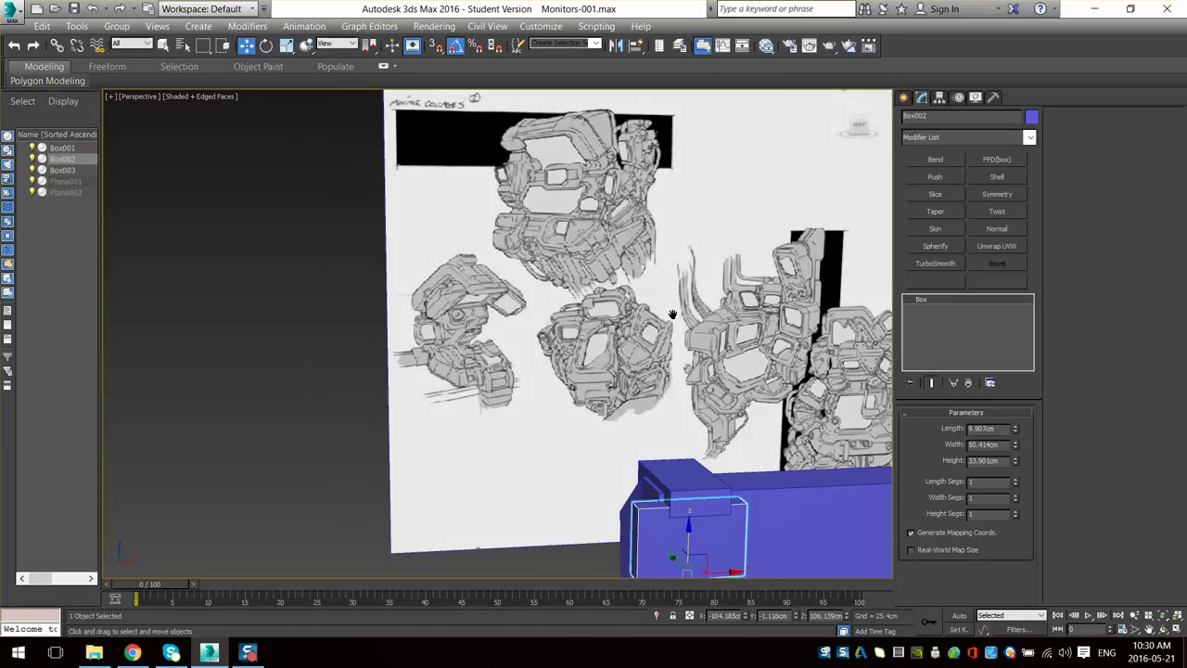
middle_drag(673, 314, 640, 281)
middle_drag(714, 334, 557, 285)
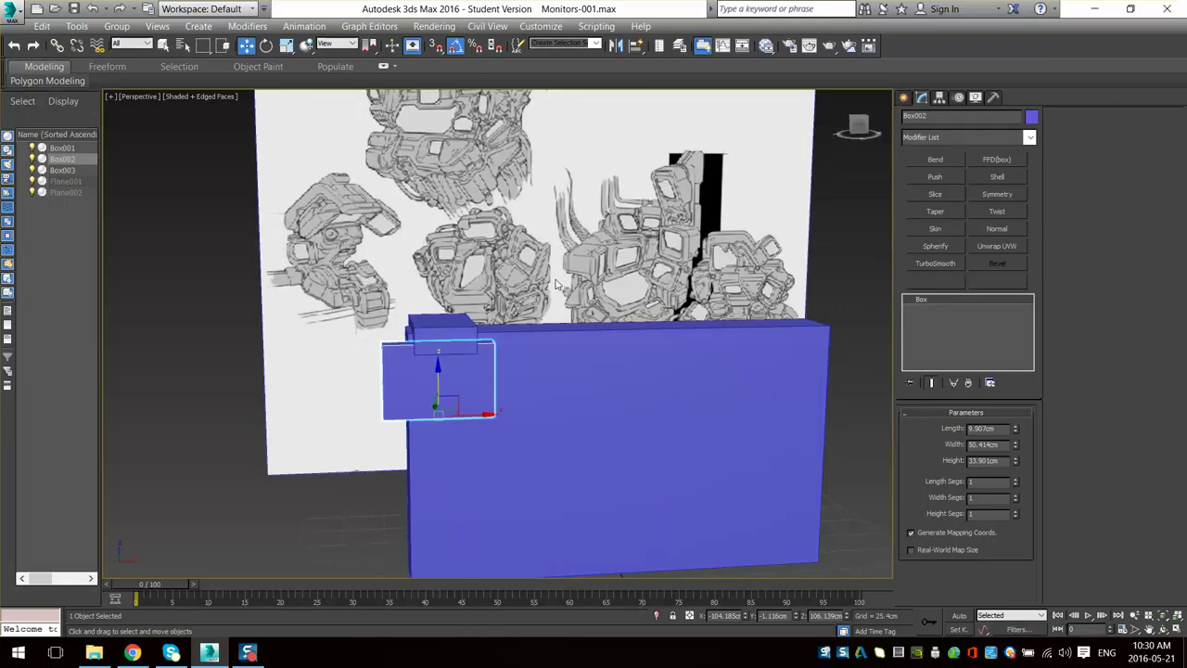
scroll(488, 226, down, 3)
alt+middle_drag(489, 226, 473, 366)
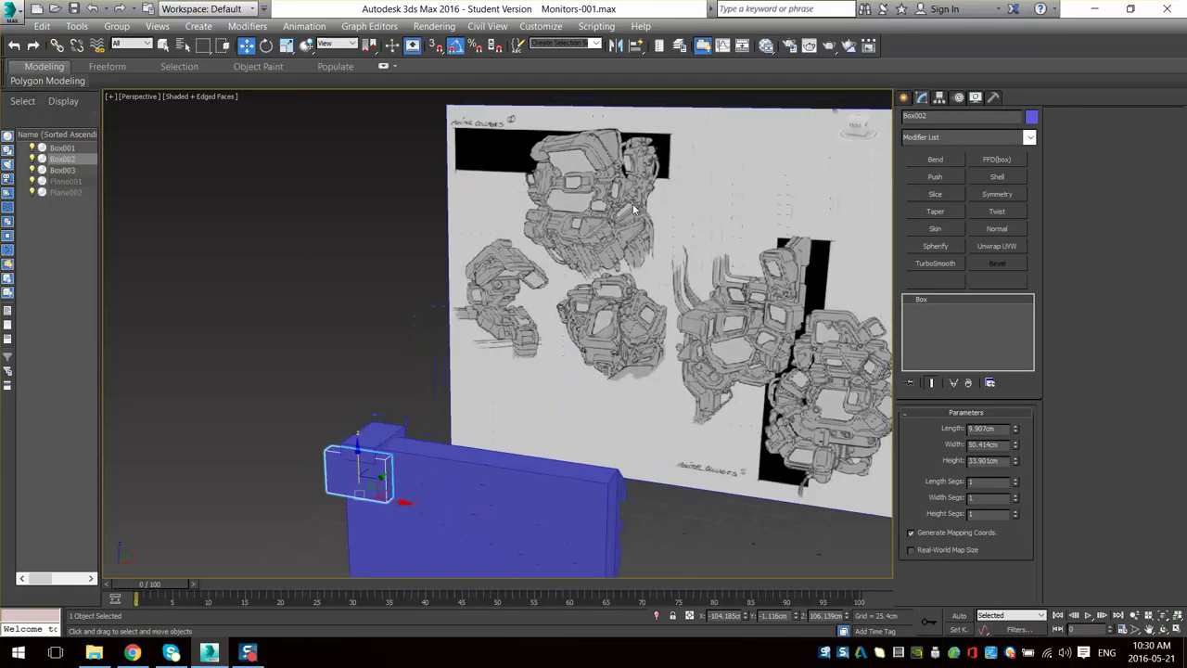
scroll(623, 231, up, 4)
middle_drag(623, 231, 620, 241)
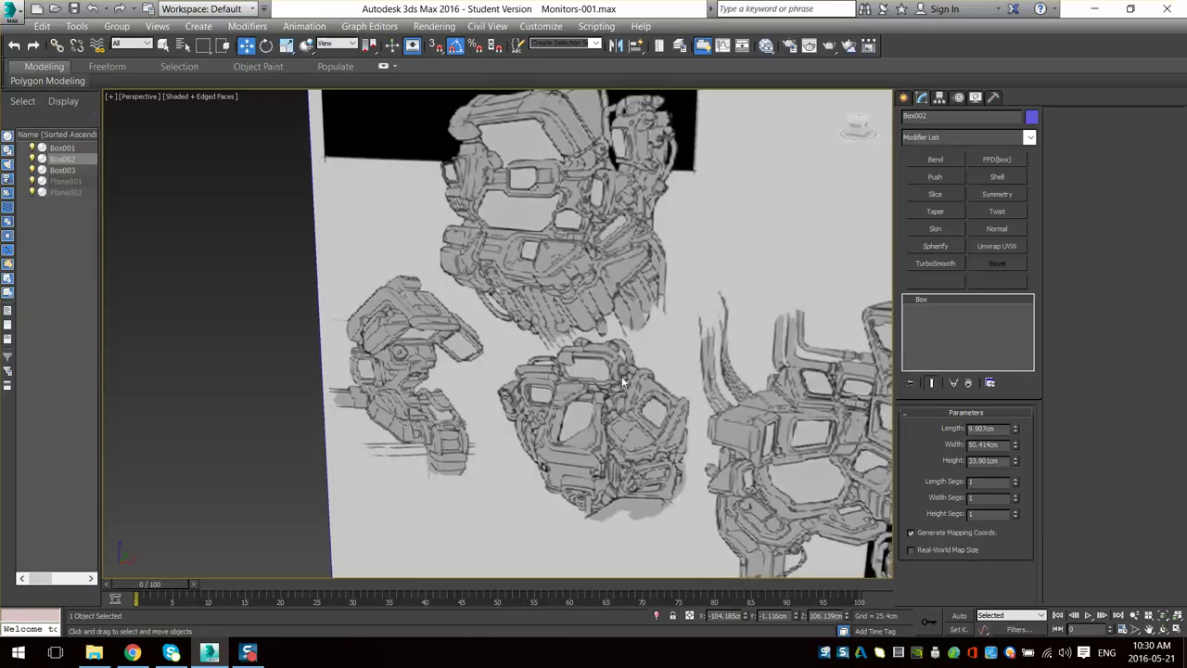
mouse_move(609, 339)
middle_down()
mouse_move(593, 384)
mouse_move(652, 340)
mouse_move(636, 397)
middle_up()
scroll(643, 217, up, 6)
scroll(598, 280, down, 1)
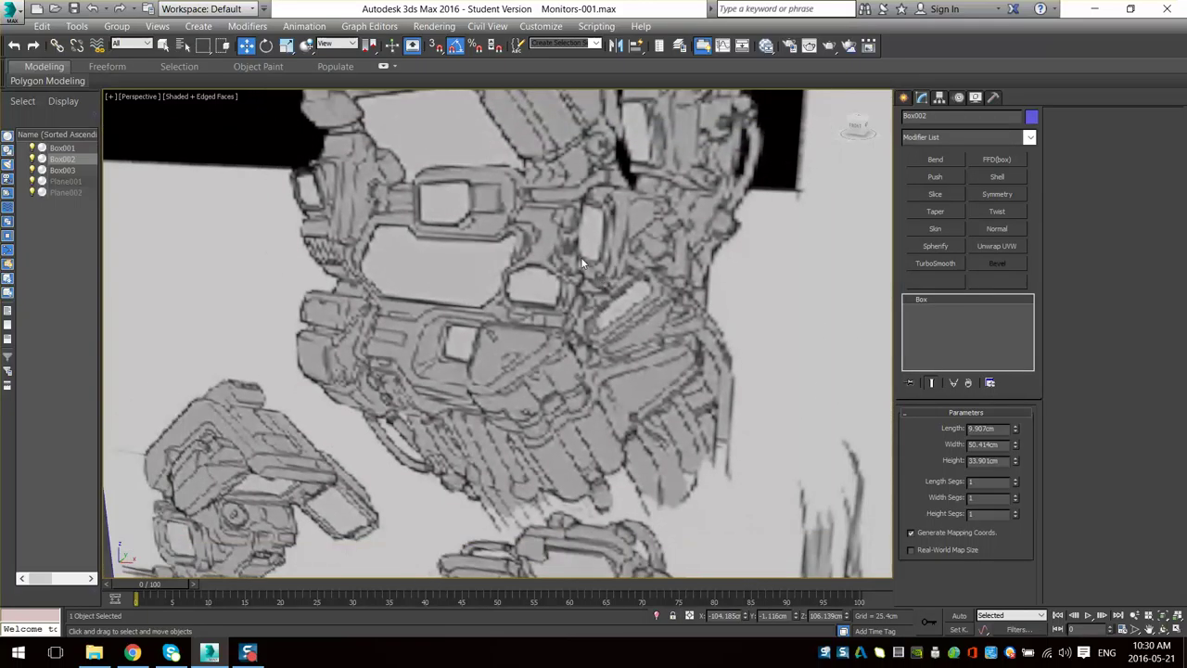
- Create a cylinder of about 15.6 cm radius and 64.3 cm height on the ground beside the body's far end
scroll(572, 237, down, 5)
middle_drag(572, 237, 580, 167)
scroll(554, 193, down, 2)
mouse_move(520, 320)
middle_down()
mouse_move(554, 192)
mouse_move(629, 323)
middle_up()
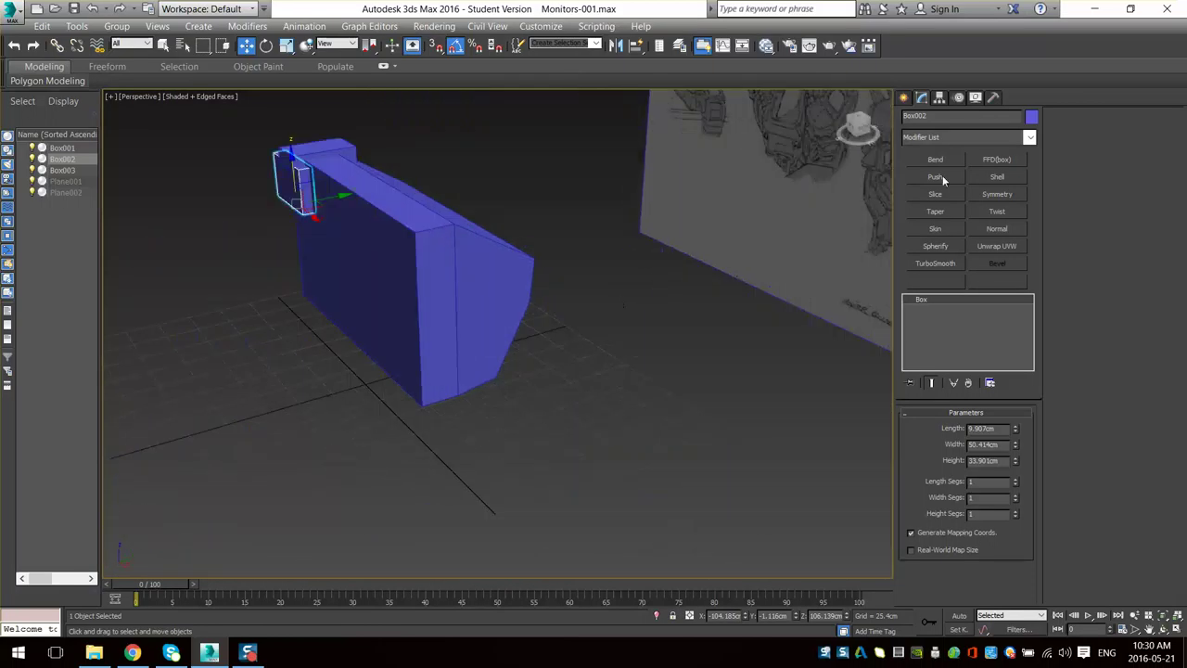
click(904, 98)
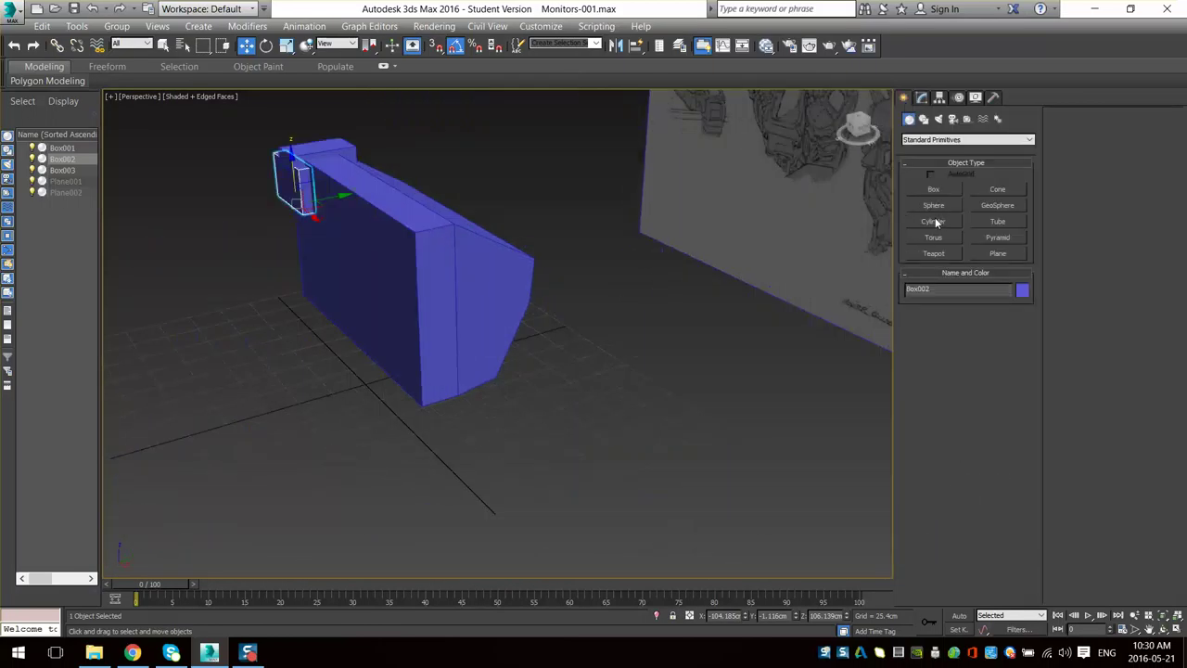
click(933, 222)
scroll(501, 353, up, 5)
drag(436, 382, 440, 416)
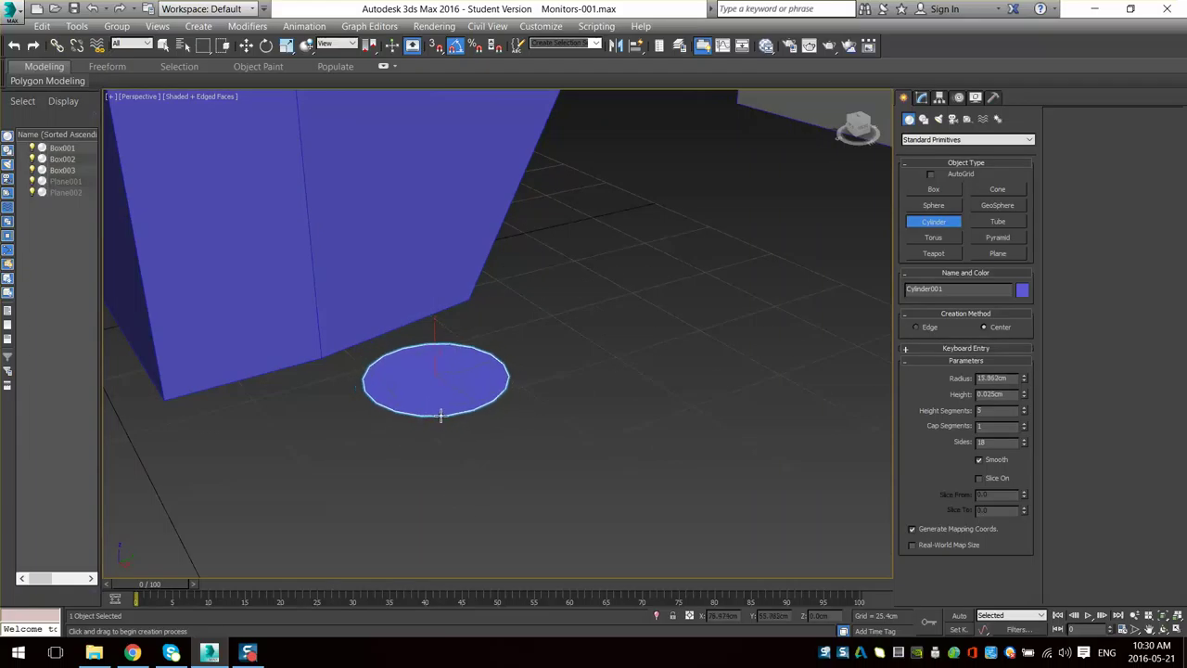
click(453, 99)
scroll(481, 303, down, 4)
- Rotate the cylinder onto its side so that its axis runs along X
alt+middle_drag(481, 304, 486, 315)
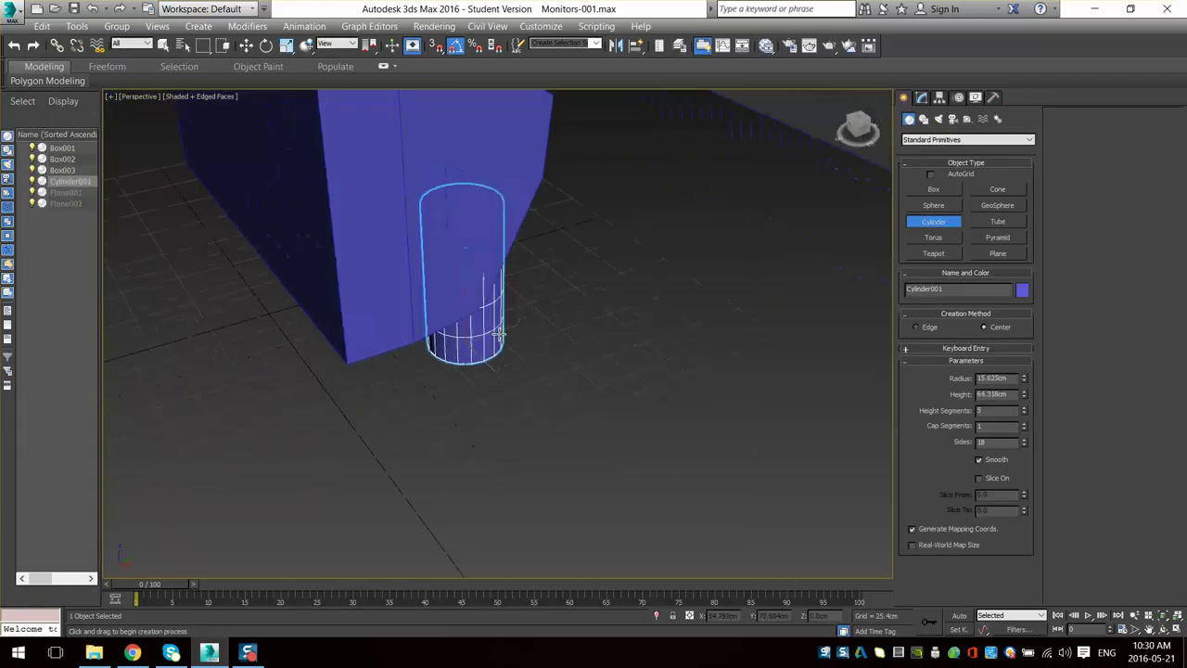
key(e)
drag(478, 323, 463, 238)
- Move the cylinder into the body's lower rear corner at about X 96.289, Y 45.727, Z 33.799 cm
key(w)
alt+middle_drag(463, 238, 503, 313)
drag(468, 287, 448, 356)
alt+middle_drag(448, 356, 443, 298)
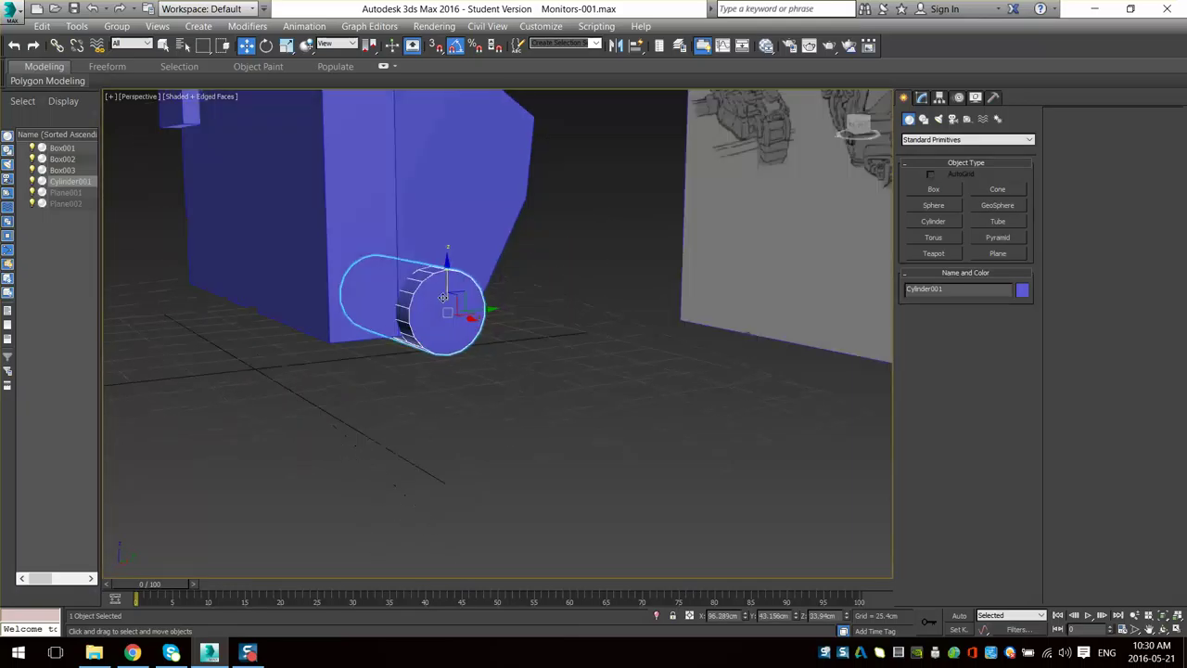
drag(457, 299, 457, 279)
mouse_move(458, 279)
alt+middle_down()
mouse_move(436, 325)
mouse_move(462, 291)
alt+middle_up()
click(486, 321)
click(468, 317)
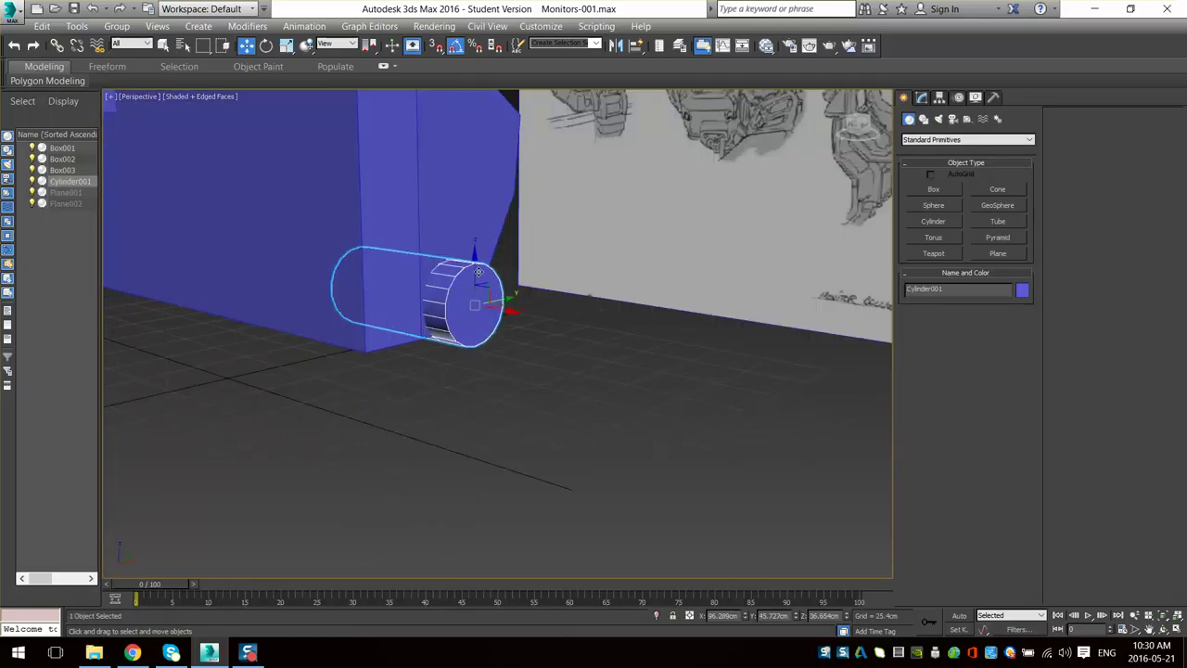
drag(477, 270, 477, 278)
- Study the reference sketches, especially the large upper monitor collage, for how rounded parts attach to the frame
middle_drag(558, 252, 601, 286)
scroll(557, 288, down, 5)
scroll(527, 225, up, 5)
scroll(594, 269, down, 5)
scroll(573, 208, up, 5)
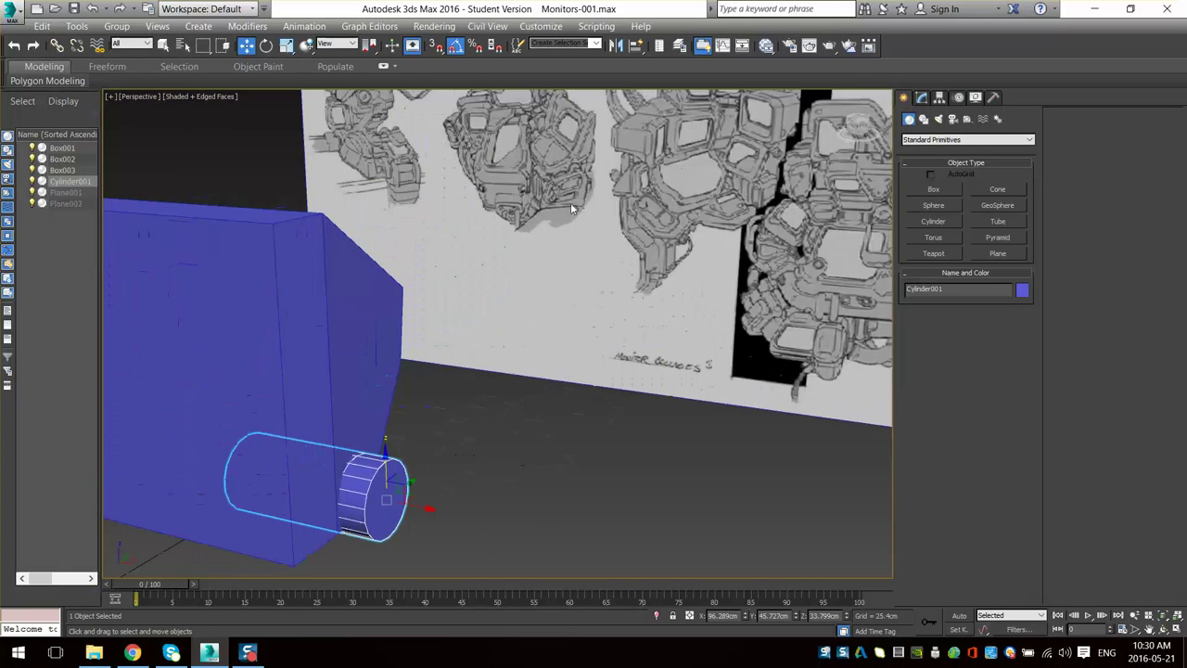
scroll(570, 204, down, 5)
middle_drag(571, 204, 593, 371)
scroll(610, 173, up, 5)
middle_drag(479, 304, 508, 276)
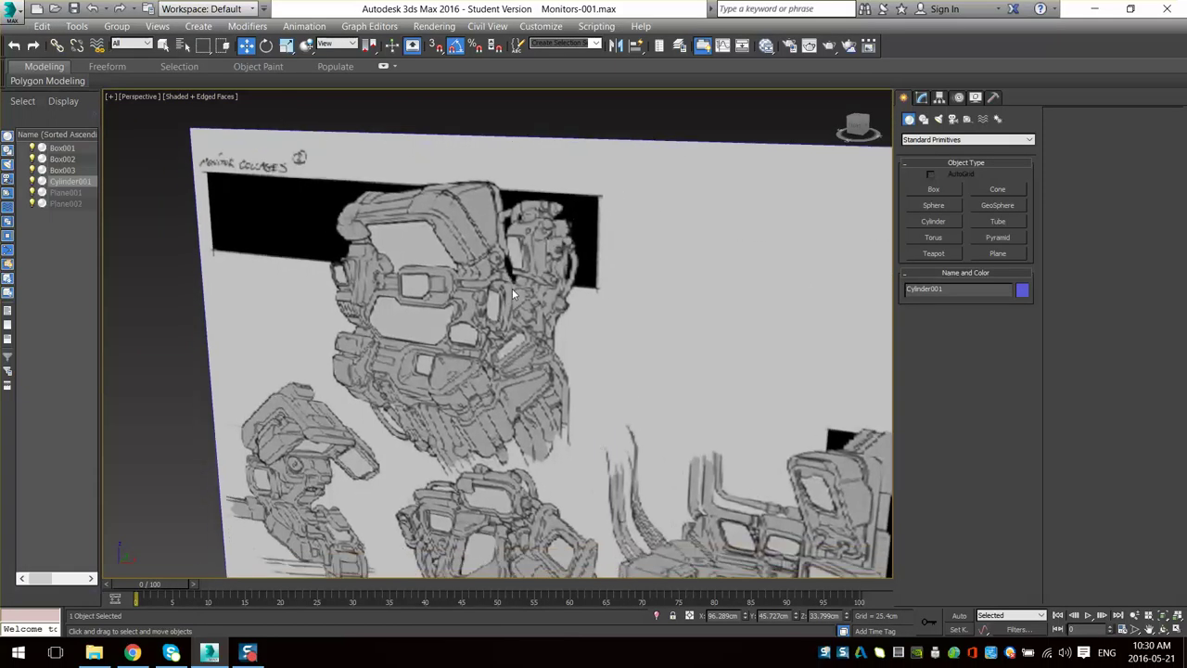
alt+middle_drag(519, 340, 485, 186)
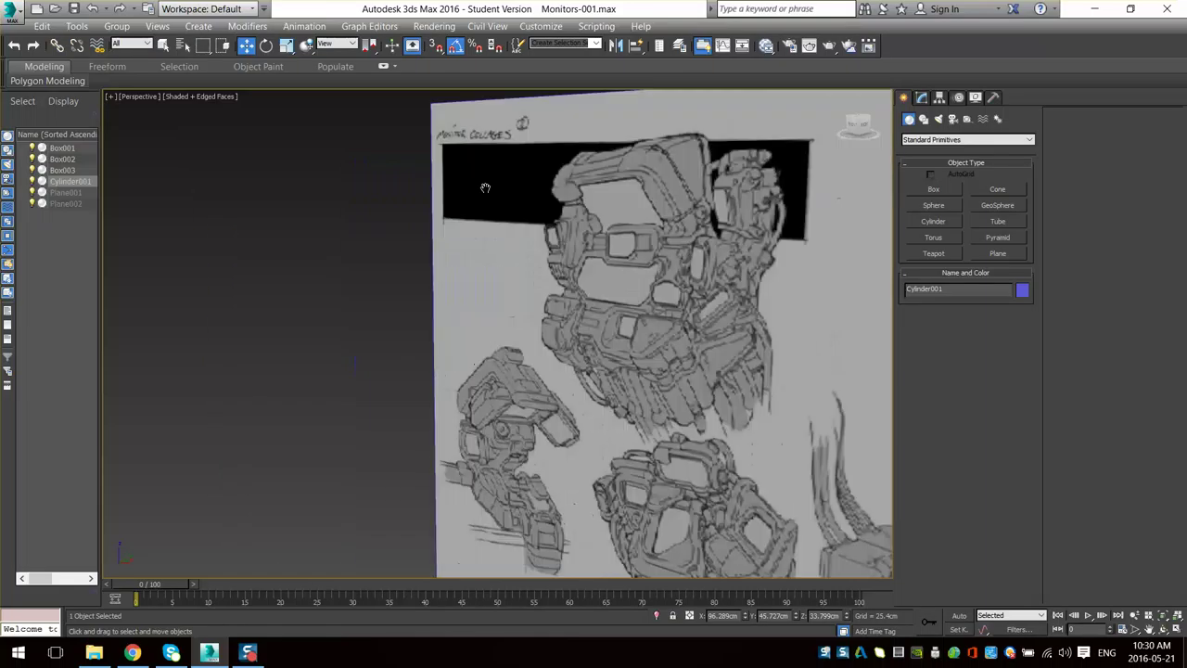
scroll(478, 260, down, 5)
- Scale the cylinder down slightly and reduce its height segments to 1
scroll(473, 335, down, 4)
middle_drag(473, 335, 471, 266)
scroll(331, 252, up, 5)
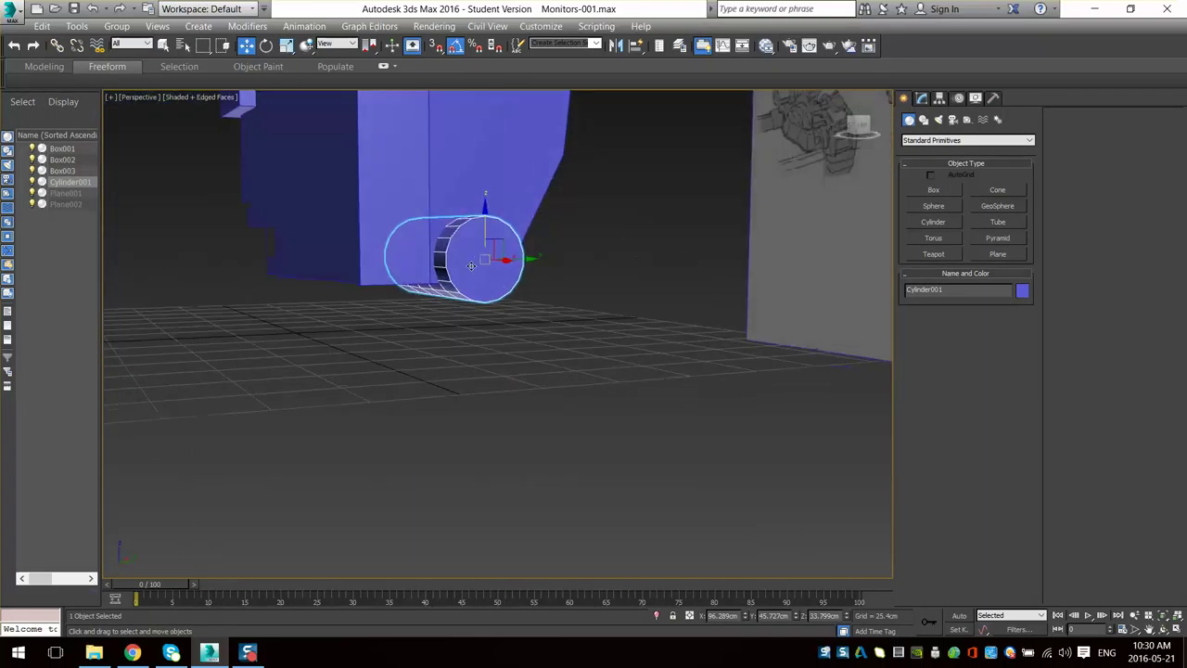
key(r)
drag(480, 253, 479, 272)
key(w)
click(920, 100)
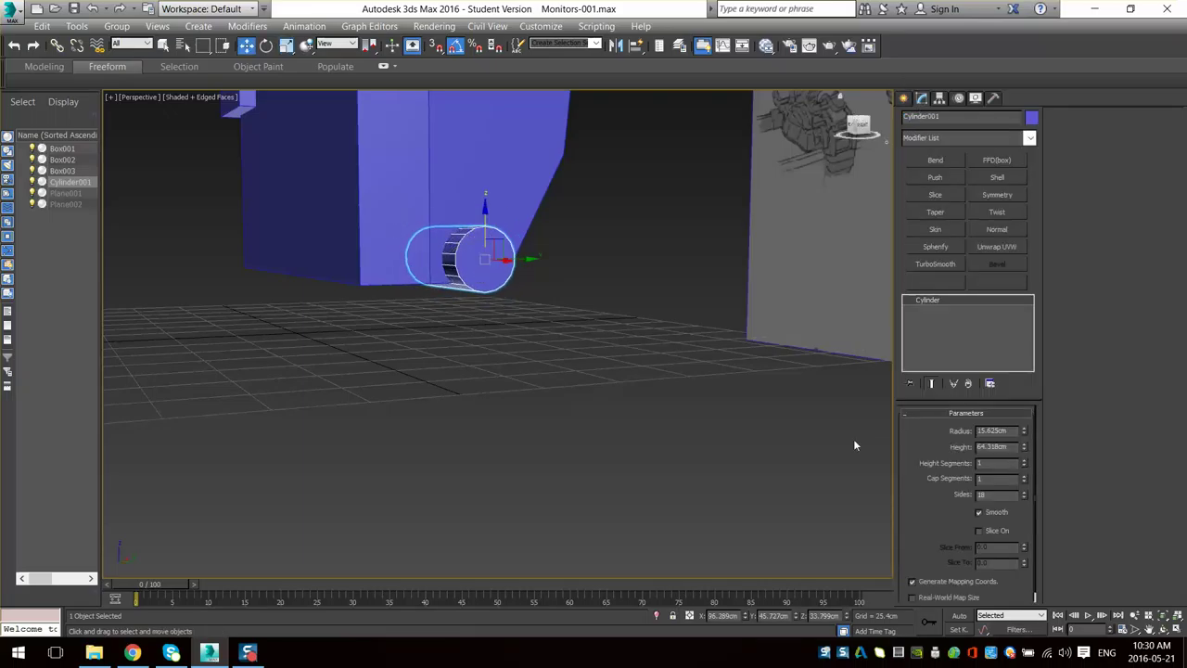
- Compare the scaled cylinder at the body's corner with the collage sketches on the reference plane
middle_drag(474, 305, 607, 274)
scroll(603, 373, up, 5)
scroll(603, 373, down, 5)
mouse_move(608, 275)
middle_down()
mouse_move(578, 364)
mouse_move(652, 325)
middle_up()
middle_drag(691, 250, 641, 352)
scroll(640, 353, down, 3)
mouse_move(777, 293)
middle_down()
mouse_move(649, 401)
mouse_move(603, 339)
mouse_move(652, 197)
middle_up()
- Push the cylinder slightly further into the body along X to 93.366 cm
scroll(599, 422, down, 2)
scroll(522, 377, up, 3)
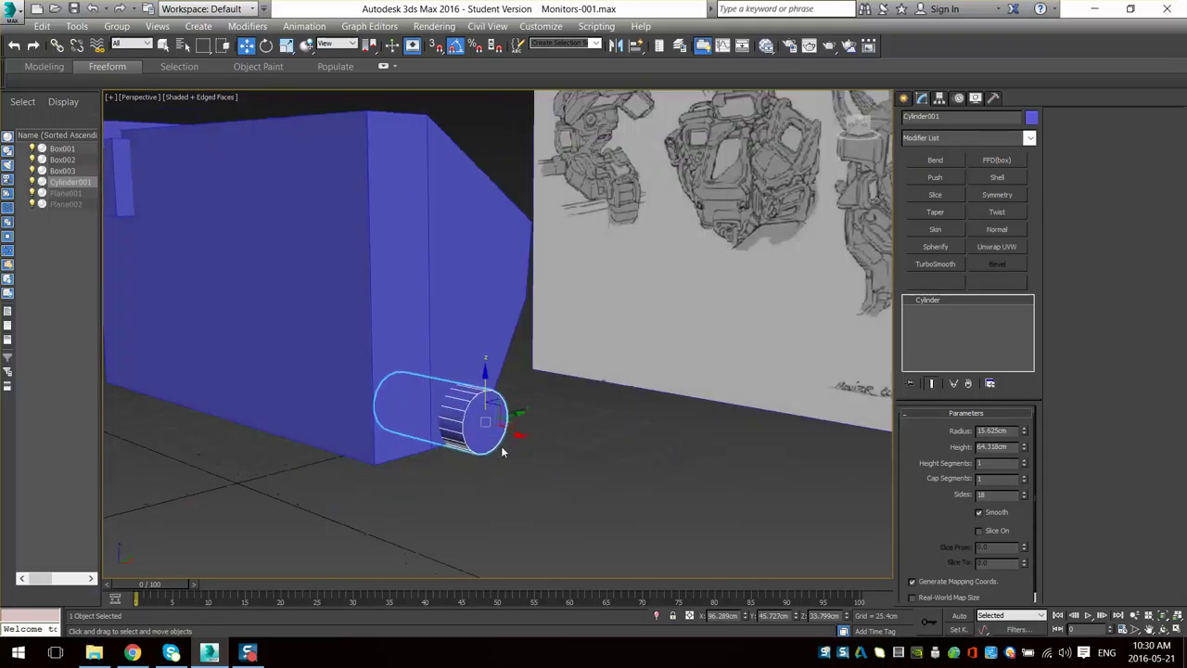
mouse_move(502, 448)
alt+middle_down()
mouse_move(488, 425)
mouse_move(511, 391)
alt+middle_up()
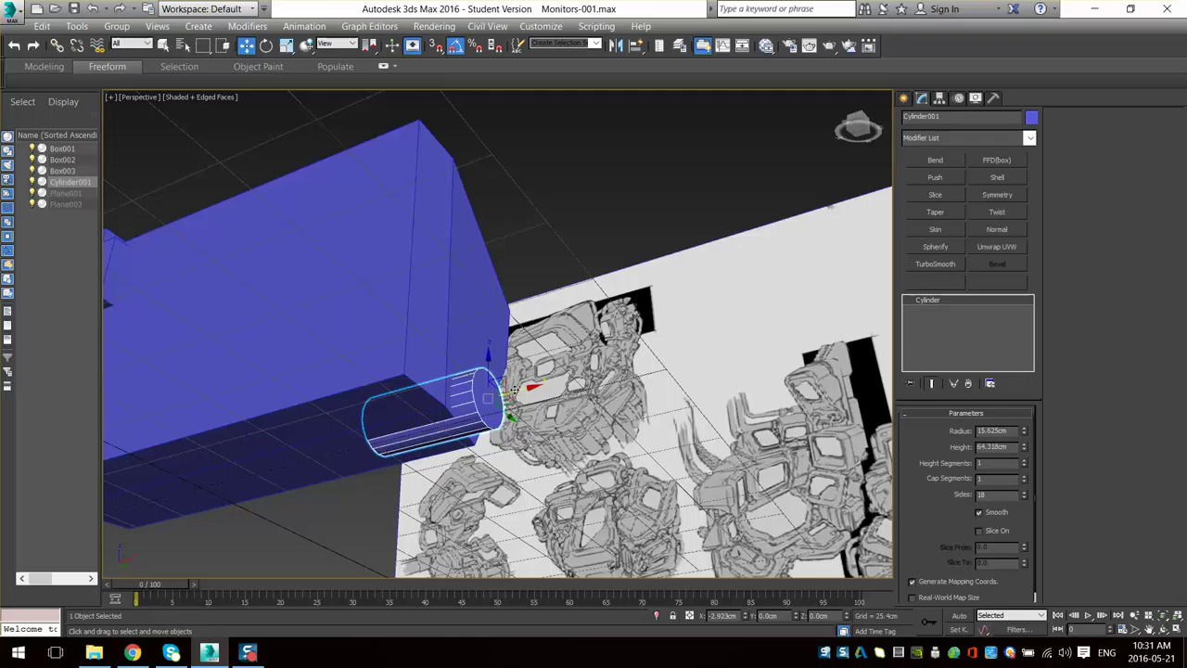
scroll(520, 389, down, 10)
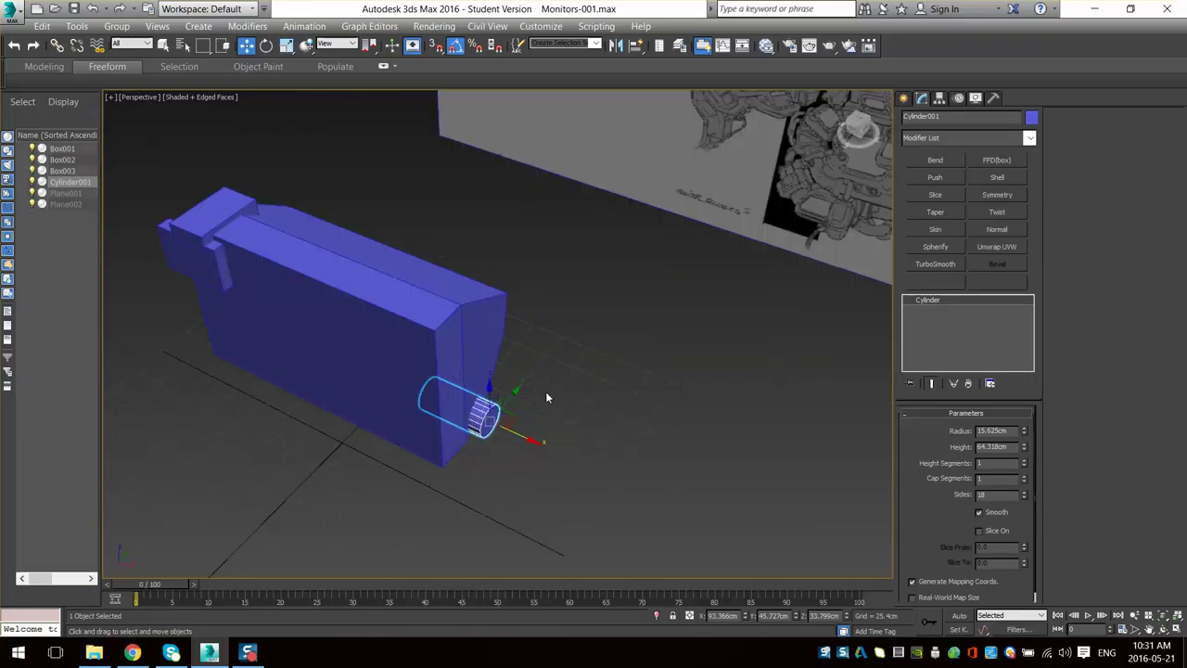
- Examine the top hood, screen frames and lower tubing of the large upper collage sketch up close
mouse_move(553, 403)
alt+middle_down()
mouse_move(547, 424)
mouse_move(582, 484)
alt+middle_up()
scroll(546, 424, down, 5)
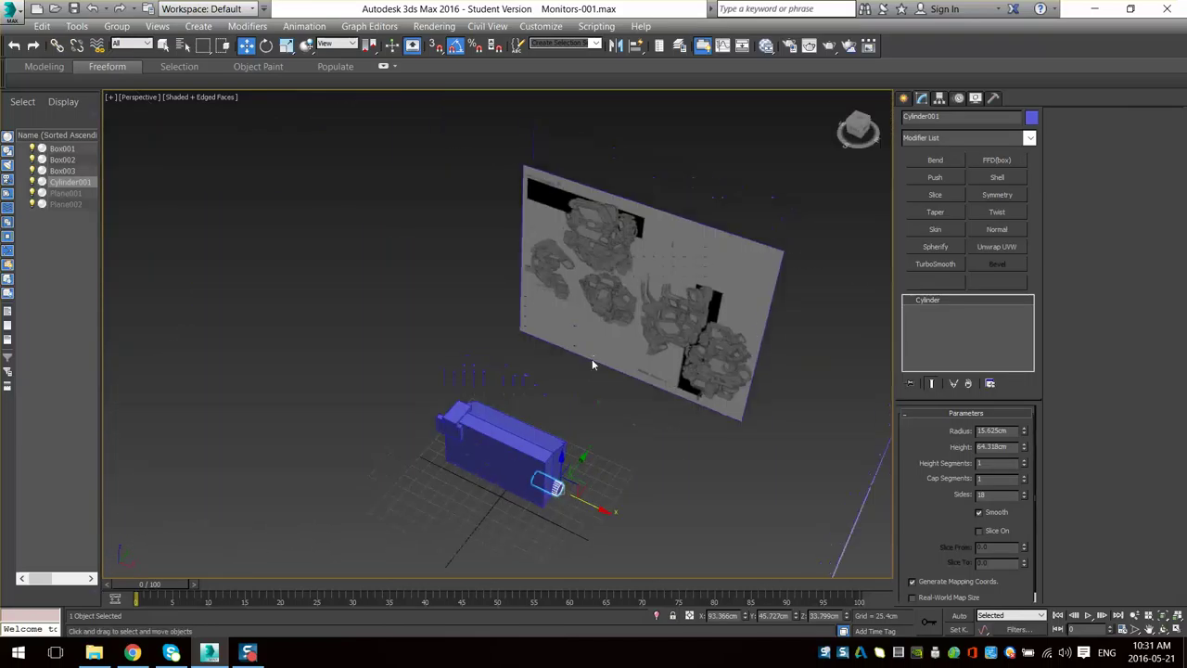
scroll(592, 359, up, 5)
middle_drag(468, 273, 520, 355)
scroll(521, 354, up, 3)
middle_drag(509, 257, 504, 382)
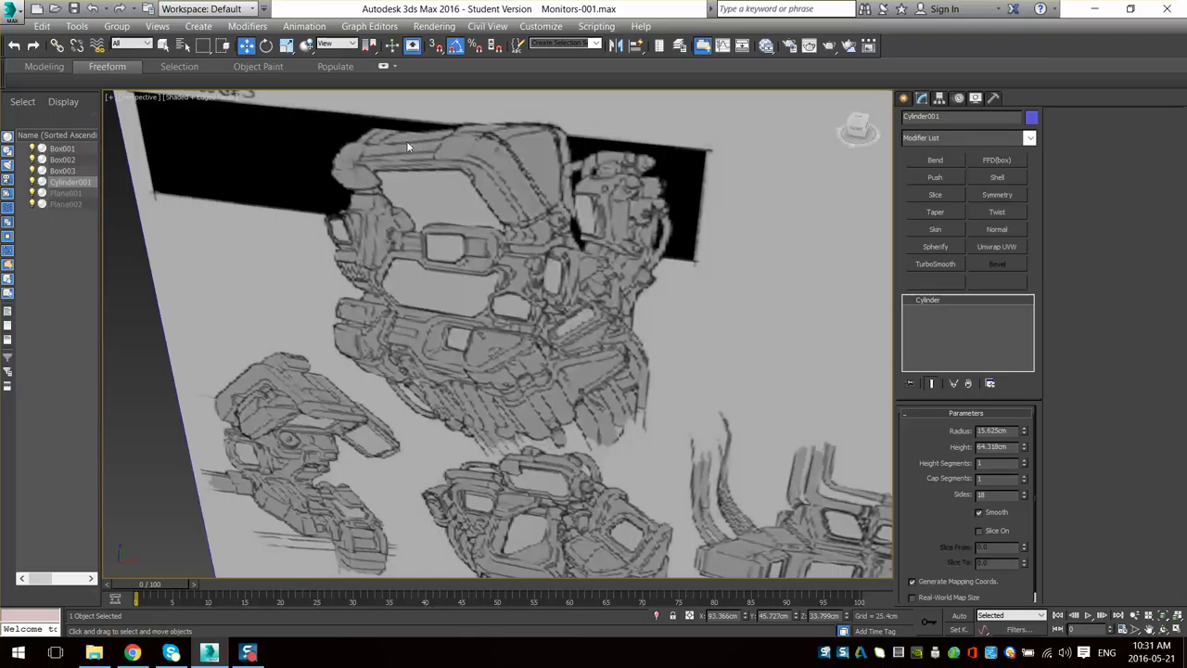
scroll(464, 198, down, 8)
scroll(464, 279, up, 10)
middle_drag(485, 135, 477, 247)
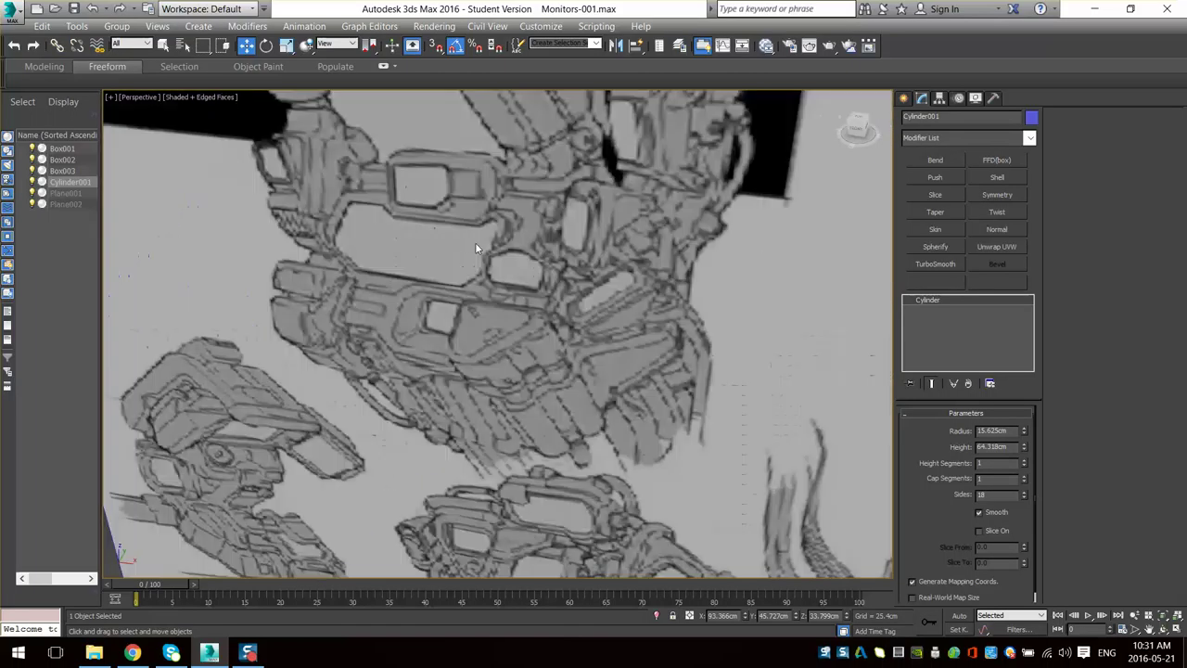
- Compare the screen openings and side modules of the upper collage sketch with the modelled body and cylinder
middle_drag(422, 177, 429, 211)
middle_drag(591, 277, 499, 377)
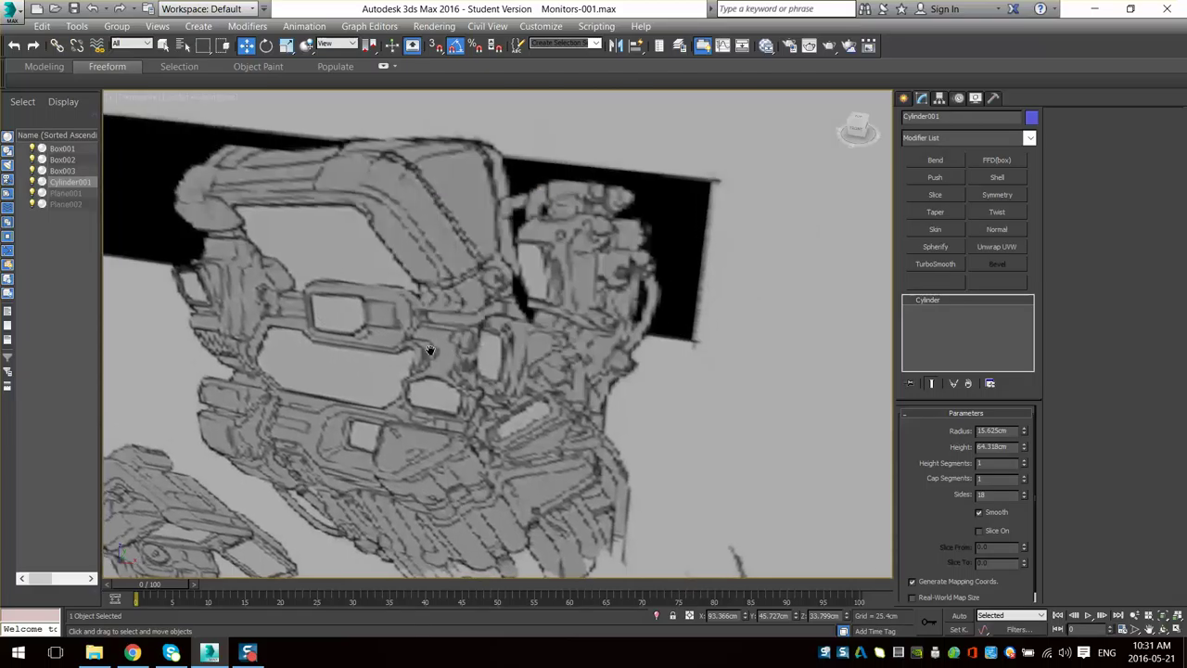
middle_drag(362, 315, 420, 275)
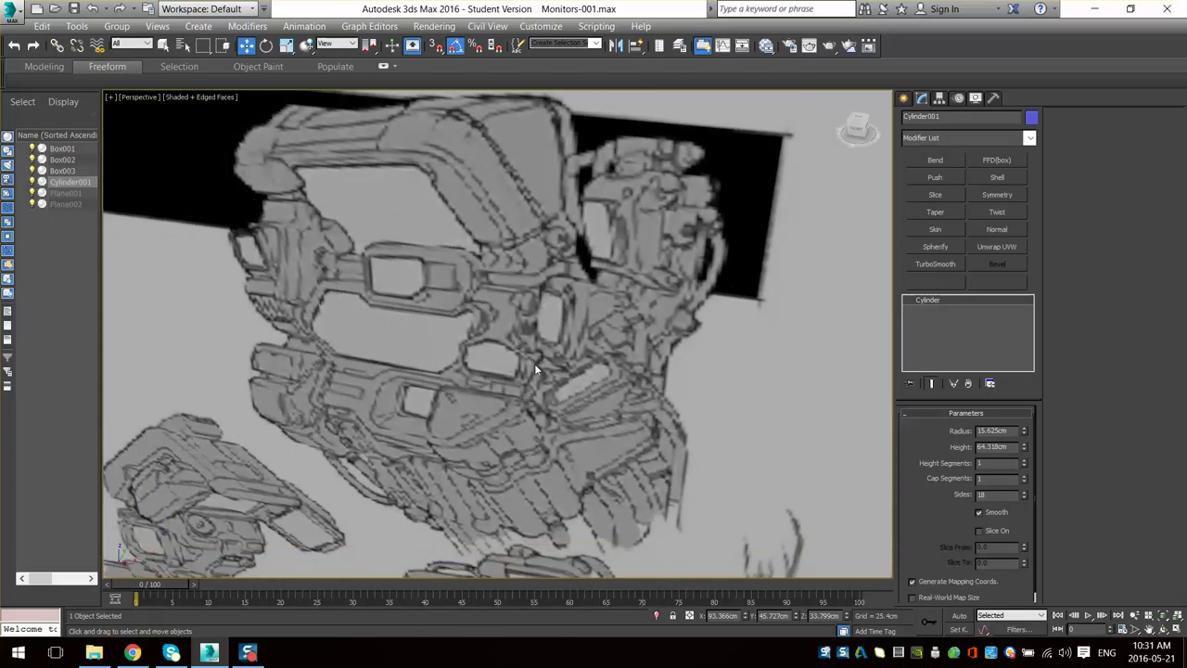
middle_drag(534, 364, 492, 289)
scroll(505, 299, down, 8)
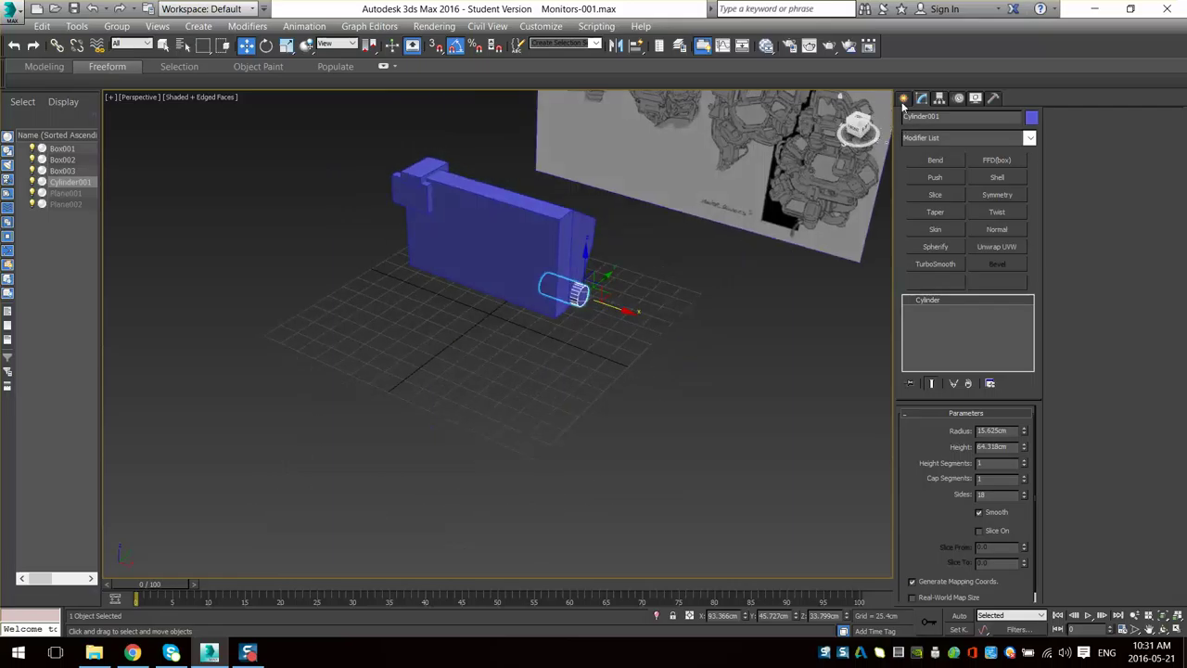
alt+middle_drag(775, 176, 757, 207)
mouse_move(757, 208)
middle_down()
mouse_move(612, 377)
mouse_move(584, 331)
mouse_move(601, 243)
mouse_move(542, 276)
mouse_move(463, 281)
middle_up()
scroll(541, 276, up, 5)
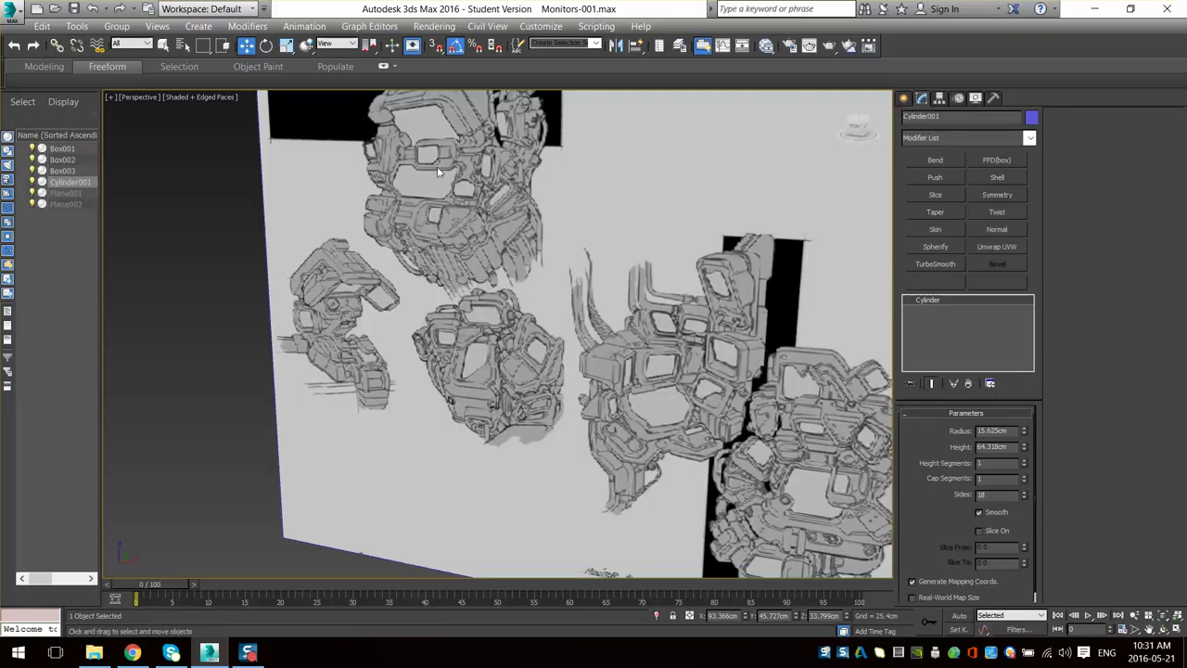
- Create a box in front of the monitor body, about 94 cm long, 201 cm wide and 51 cm deep below the grid
click(904, 98)
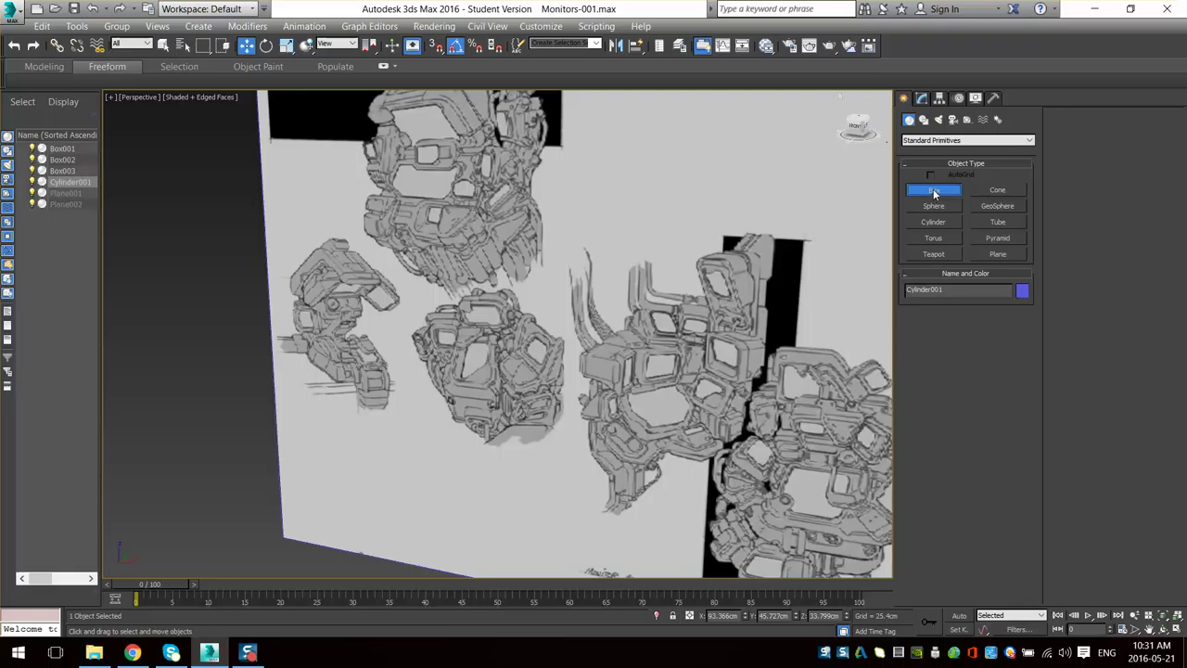
scroll(522, 259, down, 5)
alt+middle_drag(354, 406, 416, 315)
alt+middle_drag(415, 315, 339, 367)
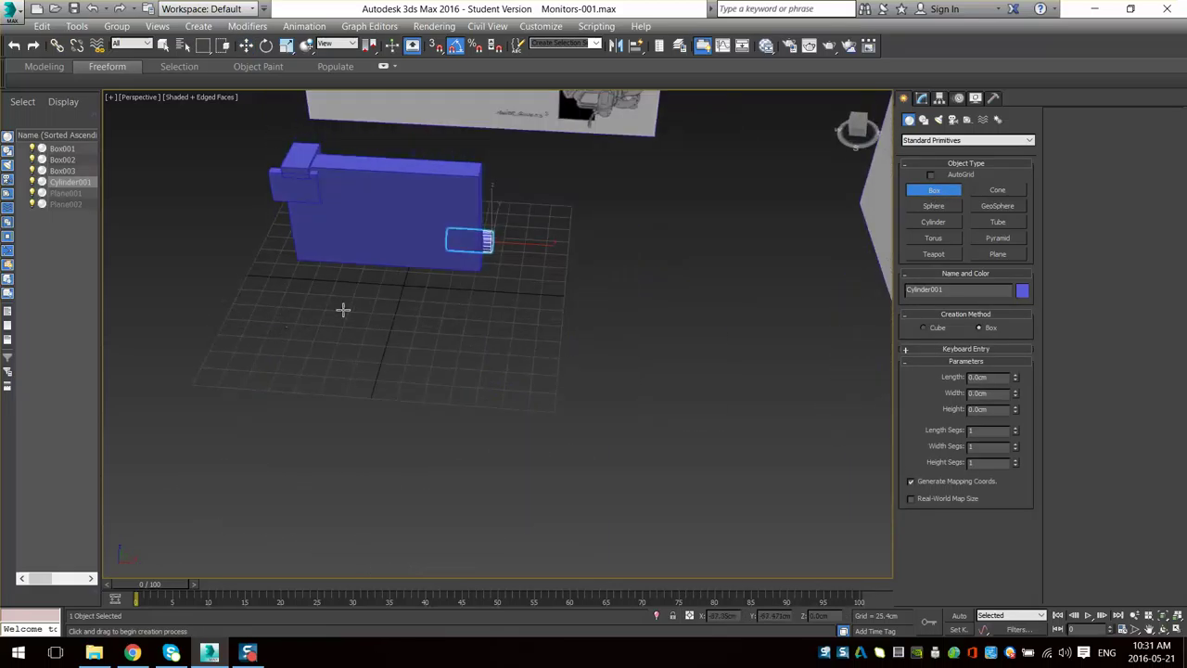
middle_drag(473, 190, 454, 274)
alt+middle_drag(454, 274, 339, 427)
drag(331, 399, 504, 482)
click(505, 533)
- Examine the panel below the large screen opening in the upper collage sketch as reference for the new box
mouse_move(505, 533)
alt+middle_down()
mouse_move(489, 468)
mouse_move(493, 547)
alt+middle_up()
alt+middle_drag(494, 548, 522, 381)
scroll(554, 372, up, 3)
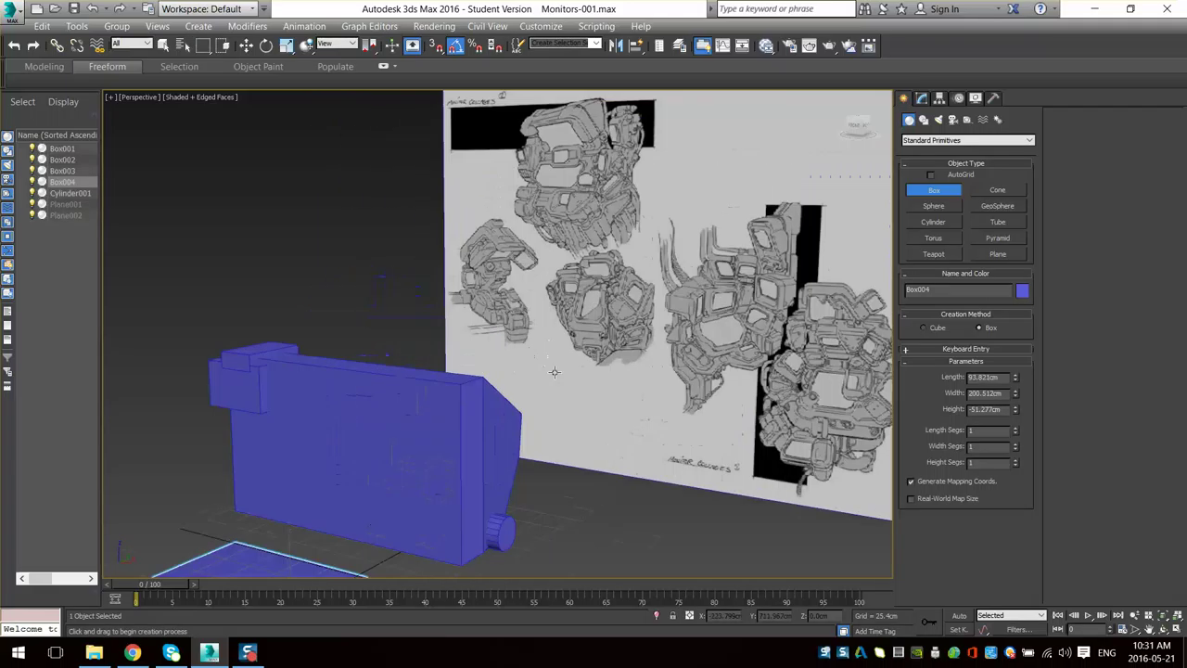
scroll(554, 371, up, 6)
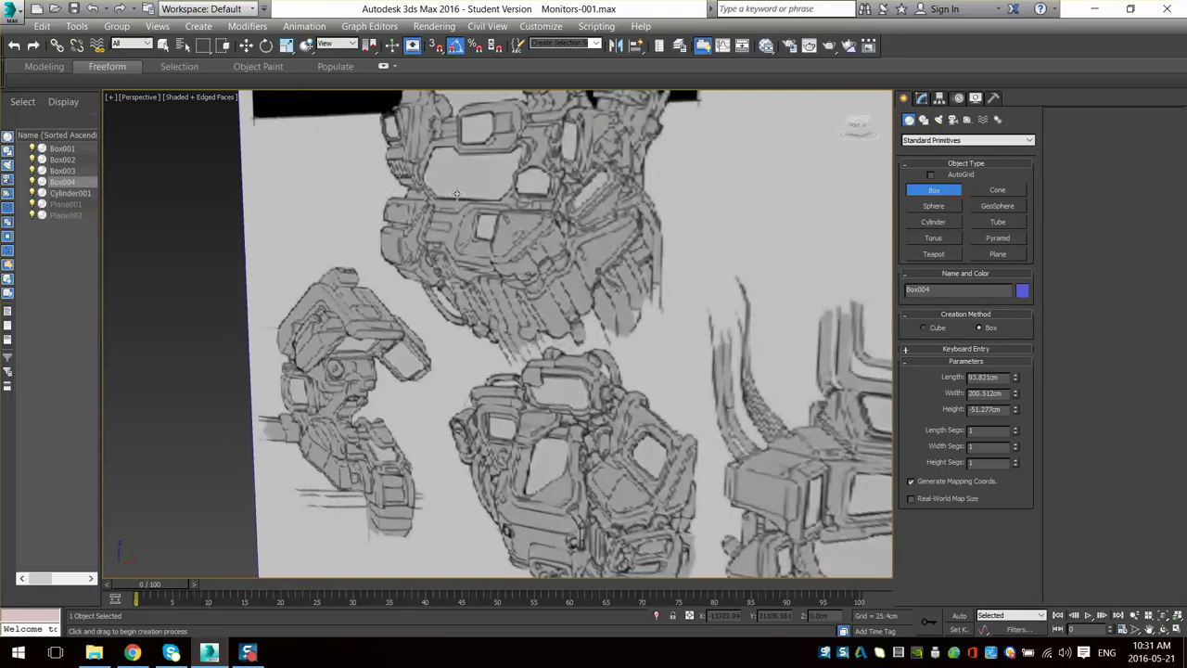
mouse_move(470, 227)
alt+middle_down()
mouse_move(414, 125)
mouse_move(434, 175)
alt+middle_up()
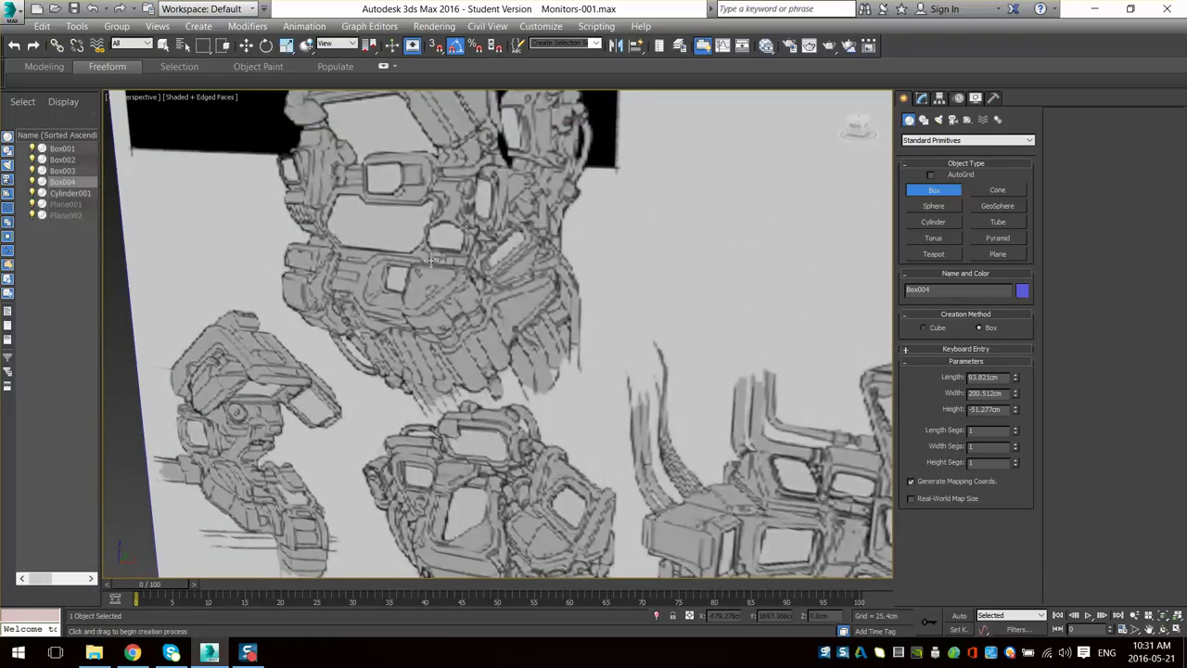
scroll(460, 253, down, 2)
mouse_move(460, 252)
middle_down()
mouse_move(455, 206)
mouse_move(418, 166)
middle_up()
scroll(417, 166, down, 2)
scroll(417, 166, down, 5)
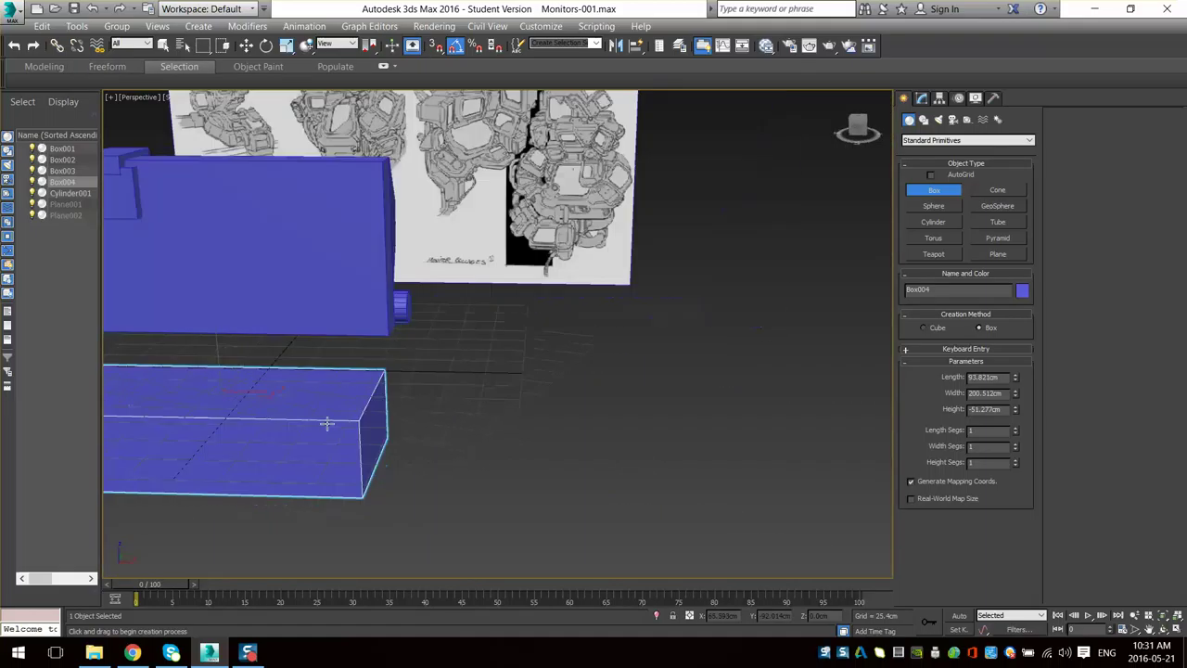
- Convert the new box in front of the monitor body to an Editable Poly
alt+middle_drag(329, 424, 437, 355)
key(w)
right_click(408, 369)
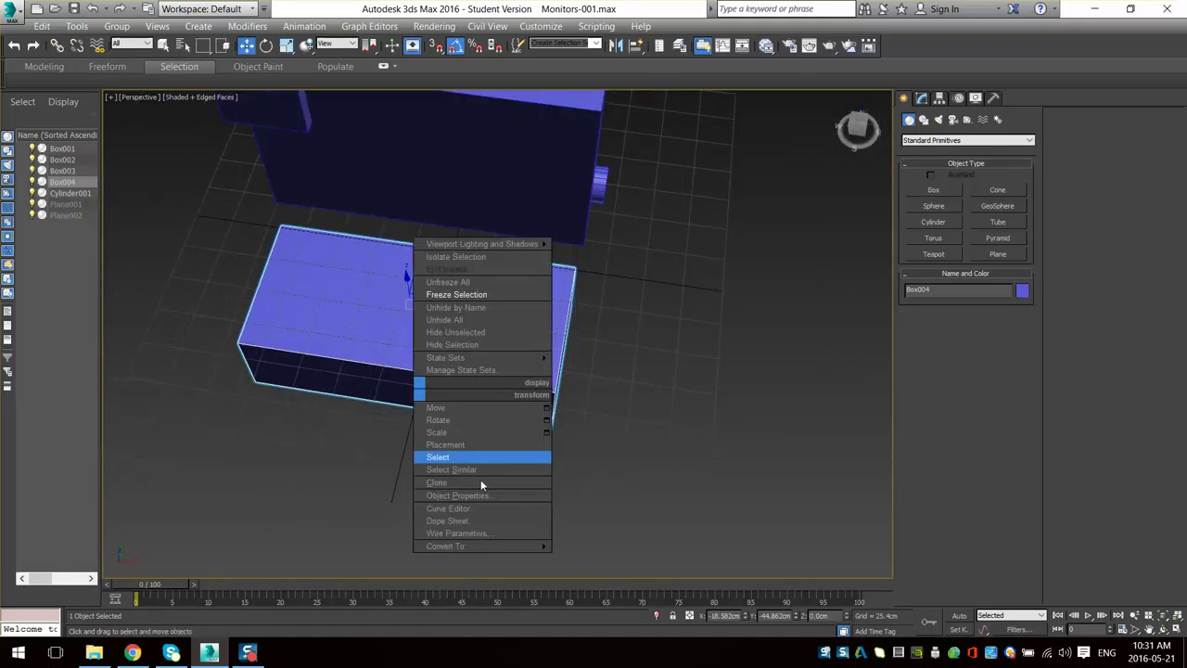
mouse_move(466, 543)
click(609, 558)
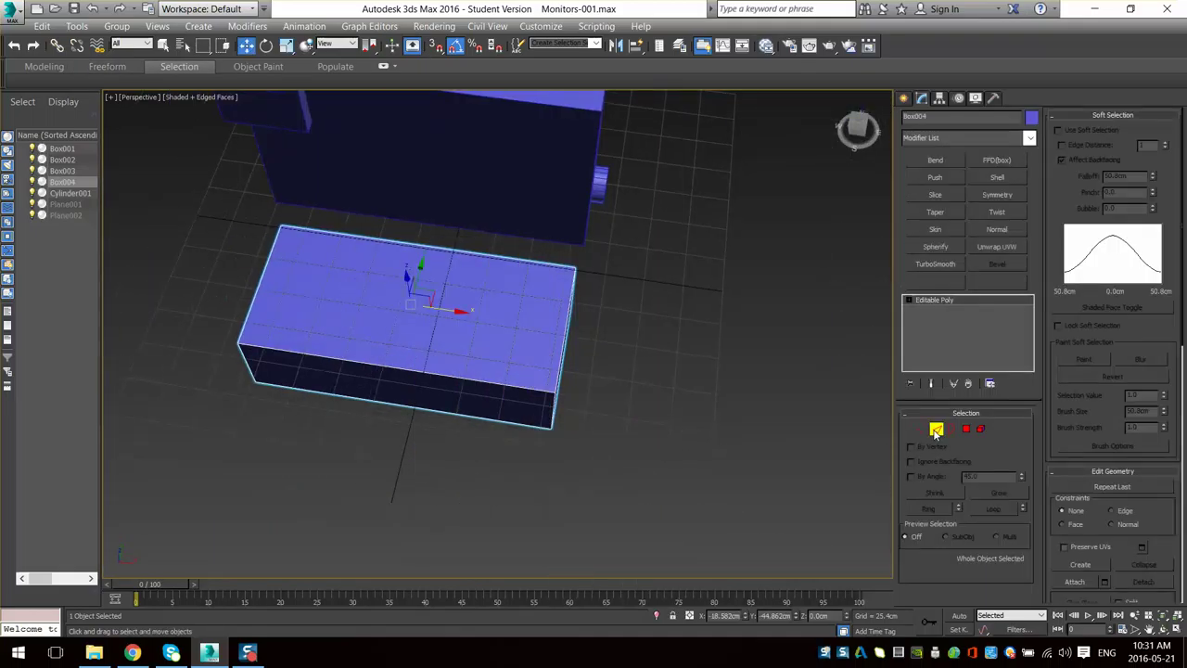
- Chamfer the box's front-left vertical edge into a wide angled corner and finish edge editing
click(936, 430)
click(247, 362)
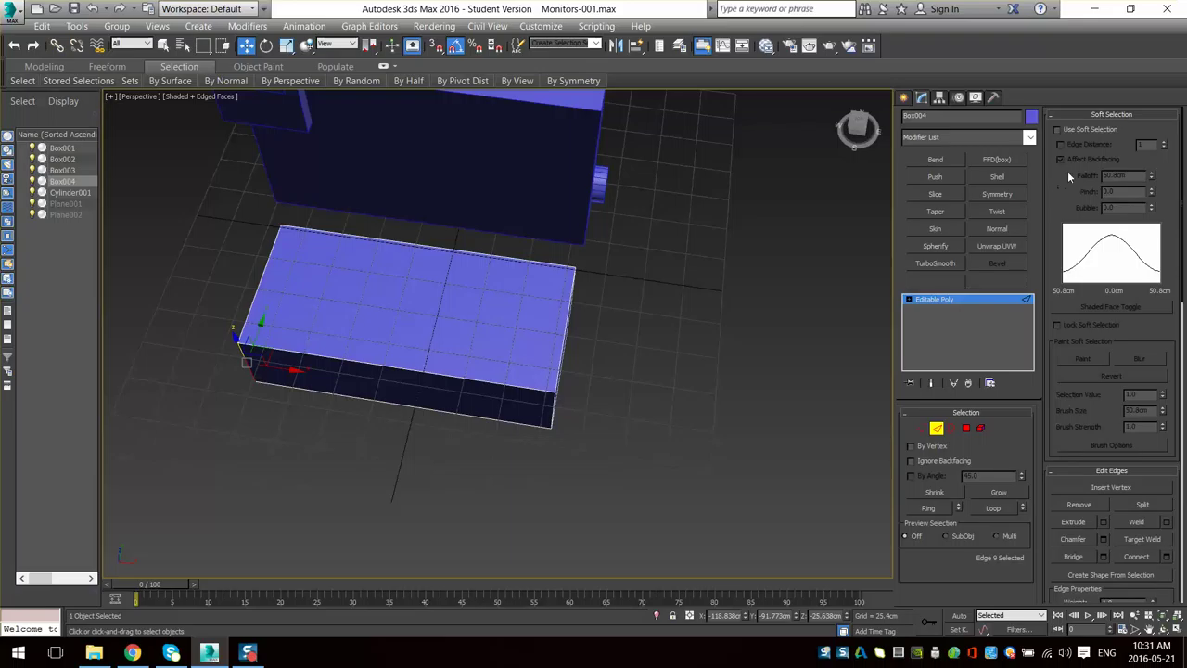
click(1077, 116)
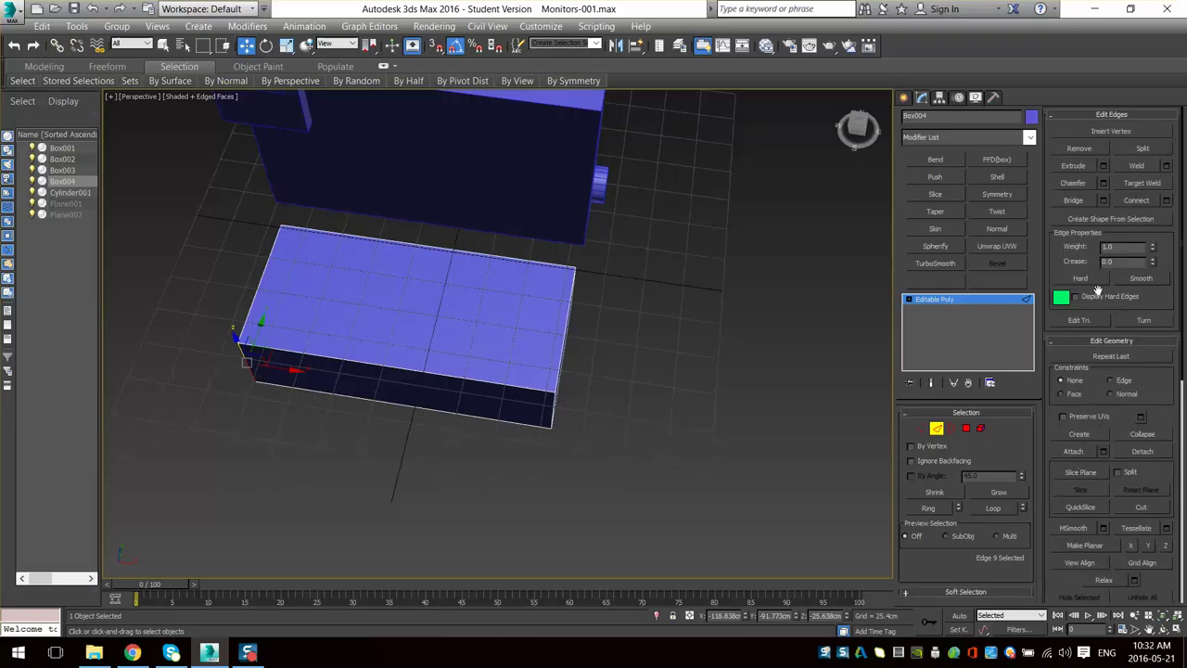
click(1073, 183)
alt+middle_drag(366, 445, 420, 378)
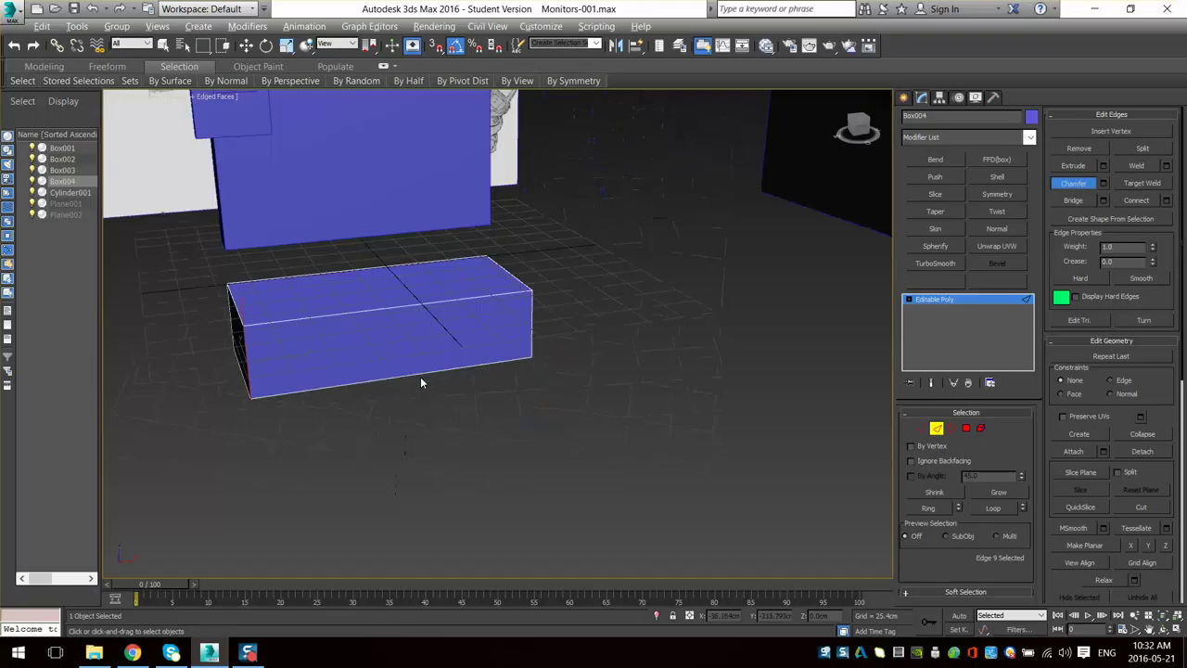
drag(248, 357, 254, 294)
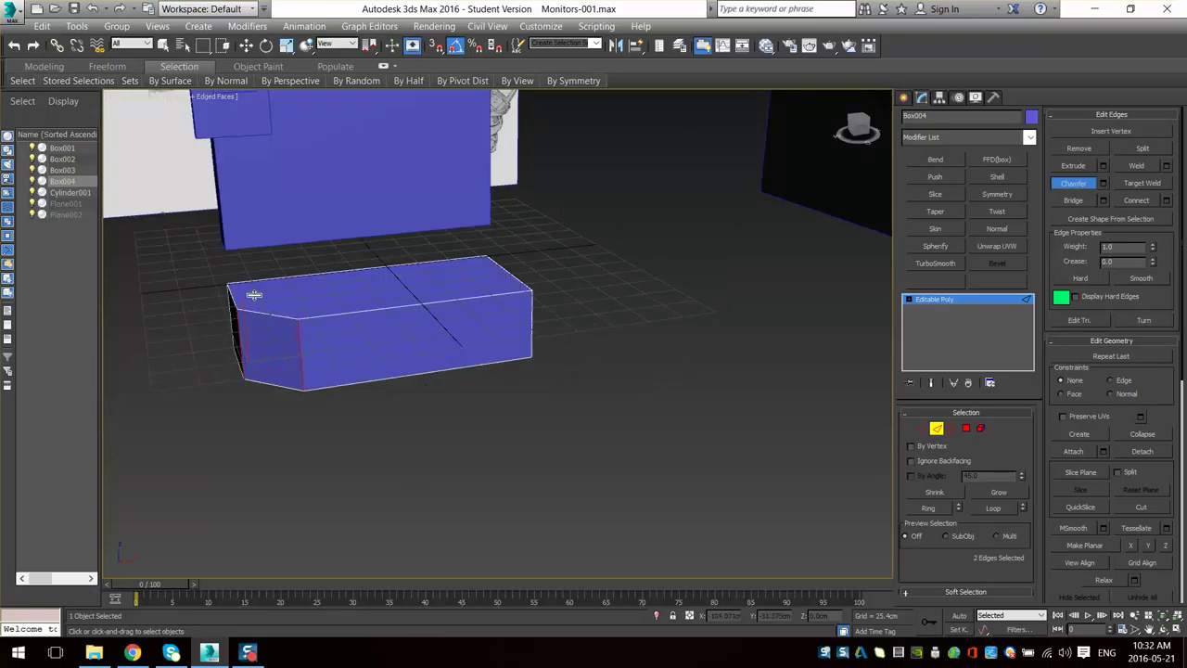
alt+middle_drag(255, 294, 419, 460)
key(w)
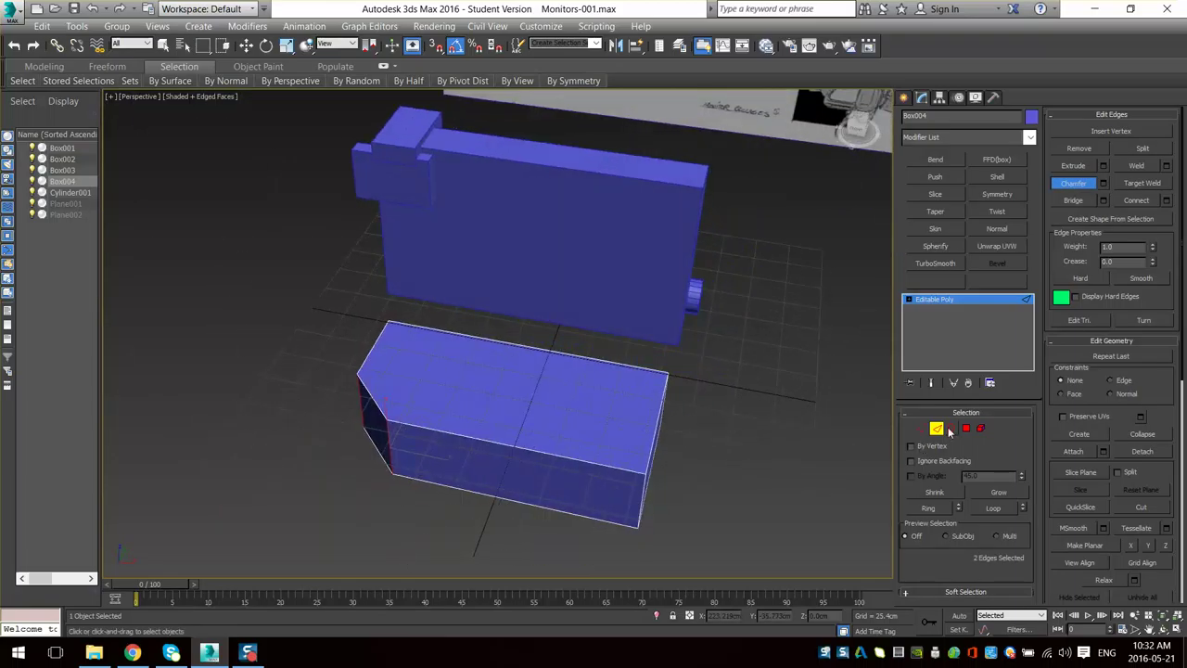
click(924, 430)
- Inspect the chamfered box beside the monitor body from above and from the side
scroll(577, 475, down, 5)
alt+middle_drag(583, 473, 563, 459)
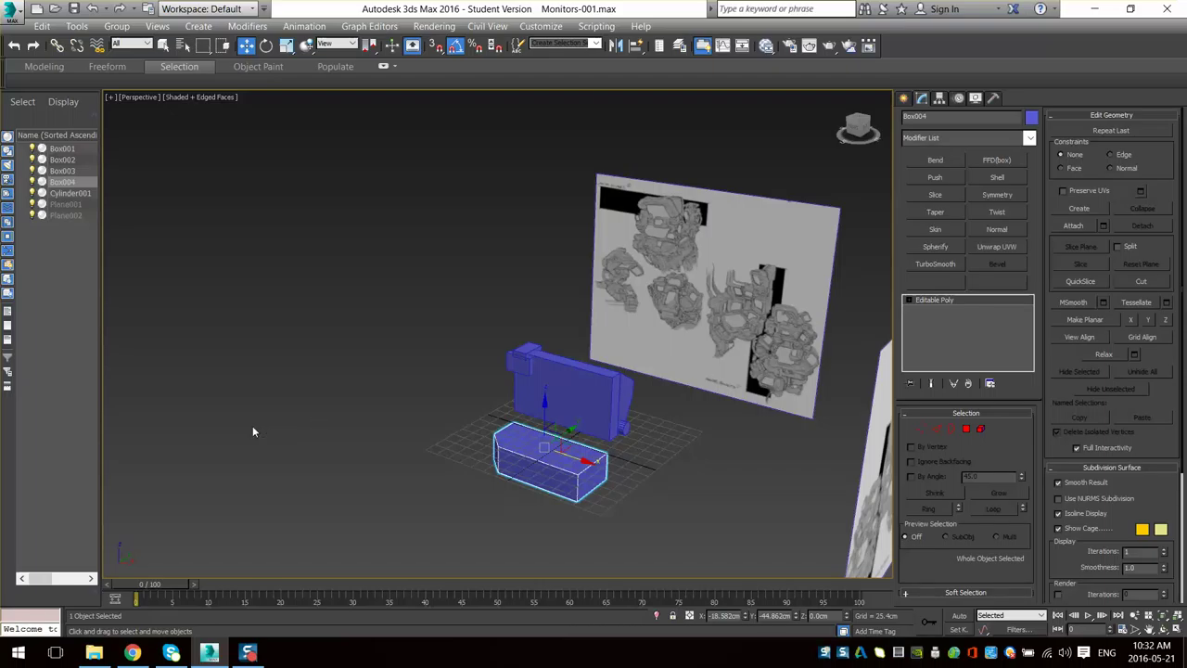
alt+middle_drag(263, 412, 413, 464)
scroll(413, 464, up, 5)
middle_drag(733, 341, 488, 322)
scroll(489, 321, down, 3)
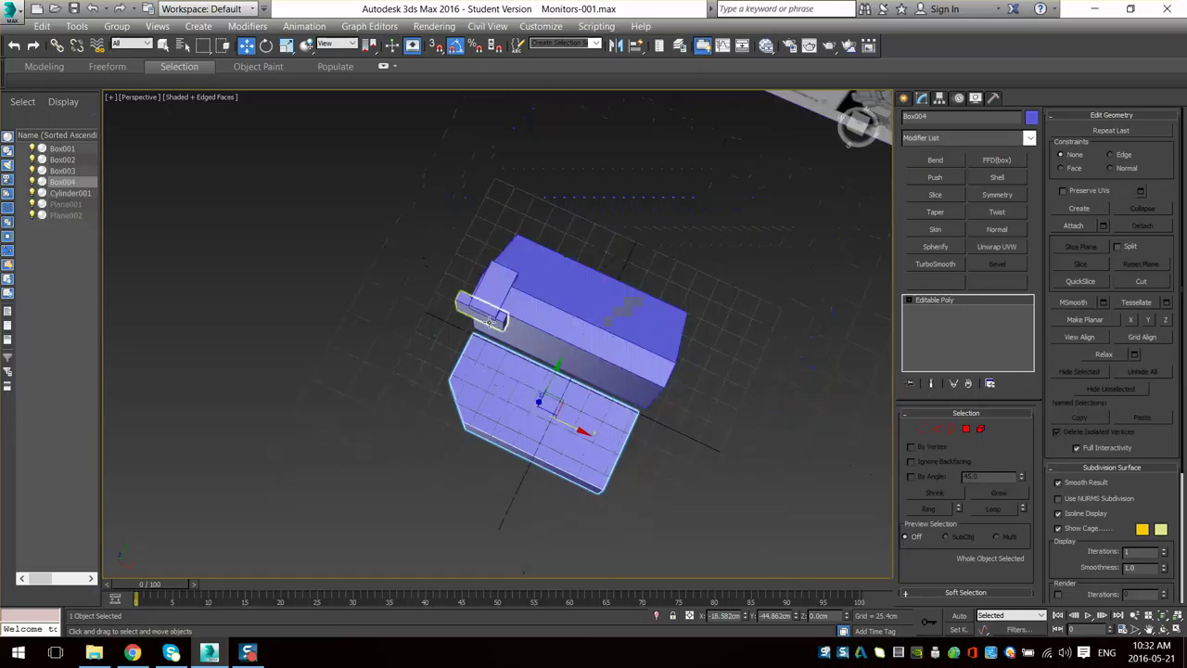
alt+middle_drag(464, 402, 621, 422)
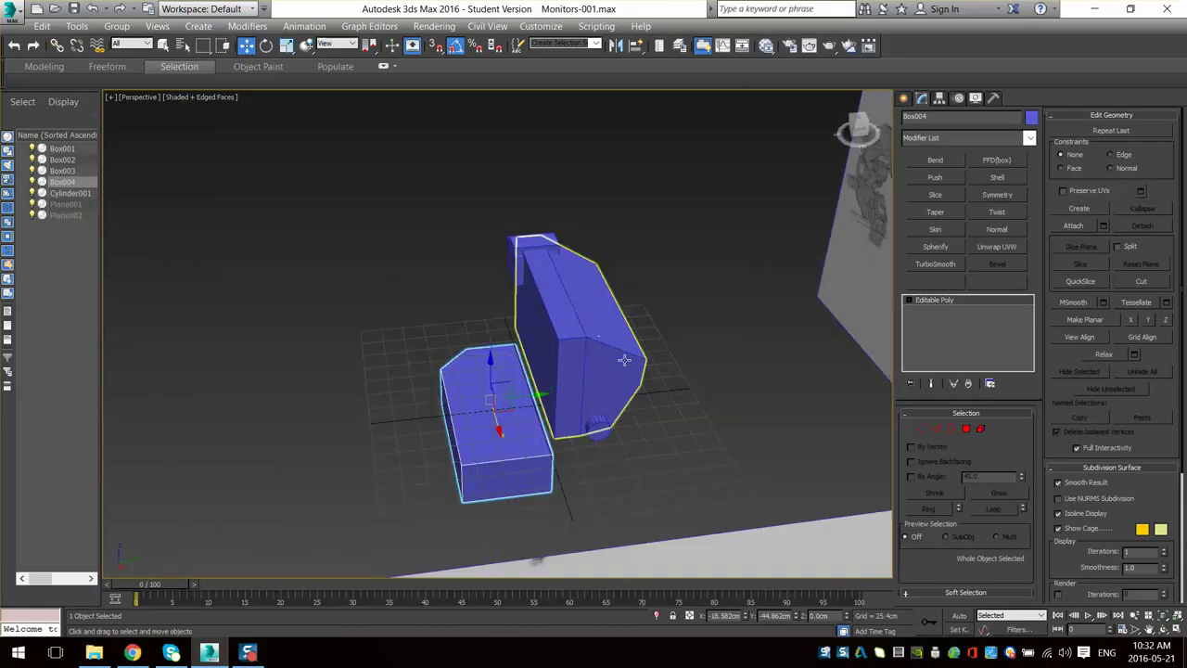
scroll(535, 464, up, 4)
alt+middle_drag(542, 350, 489, 322)
- Study the lower panels beneath the main screen of the upper collage sketch up close
scroll(572, 373, down, 4)
scroll(488, 306, up, 3)
scroll(490, 323, up, 1)
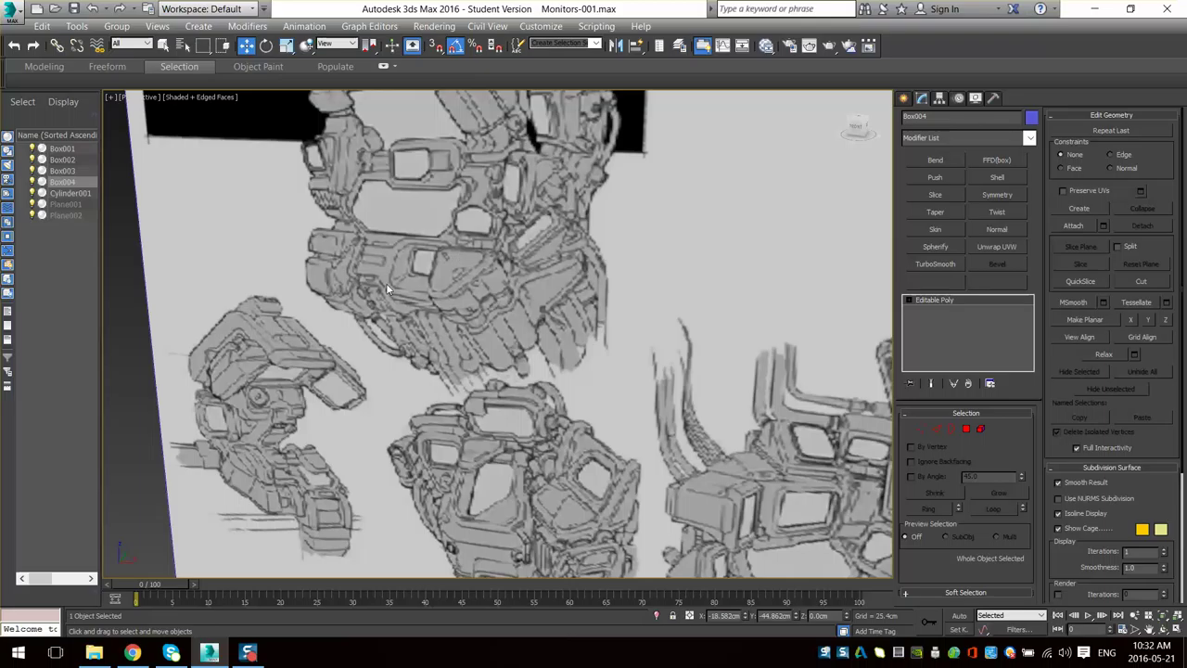
middle_drag(387, 284, 444, 310)
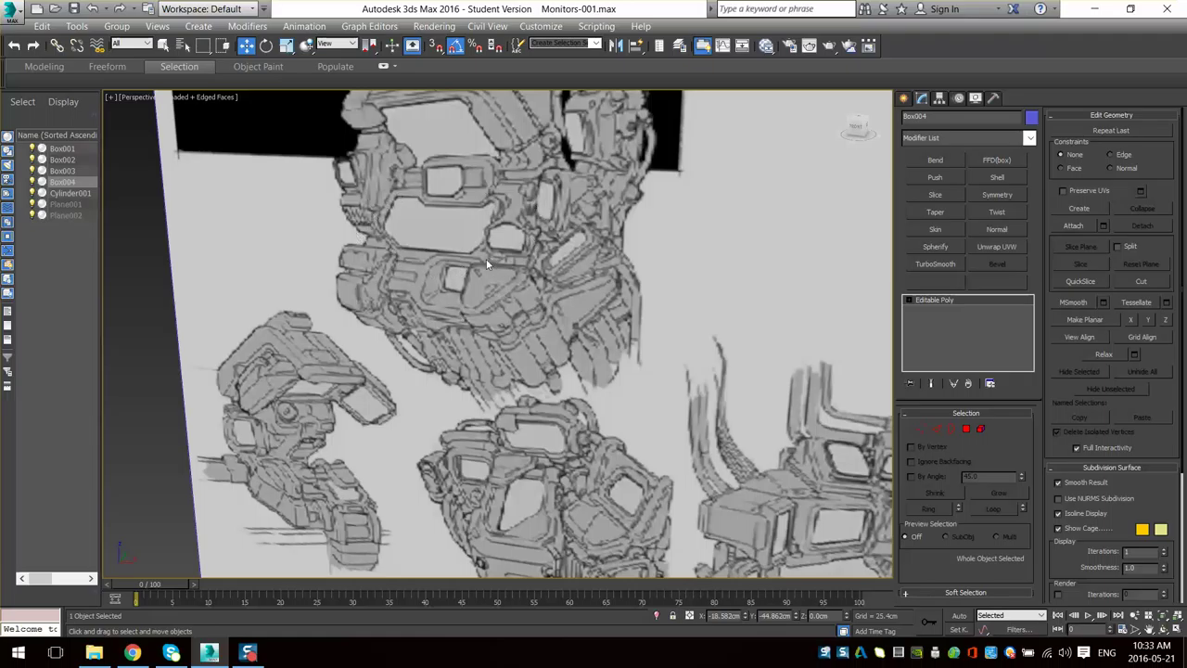
scroll(487, 260, down, 2)
middle_drag(491, 264, 520, 277)
scroll(522, 380, up, 2)
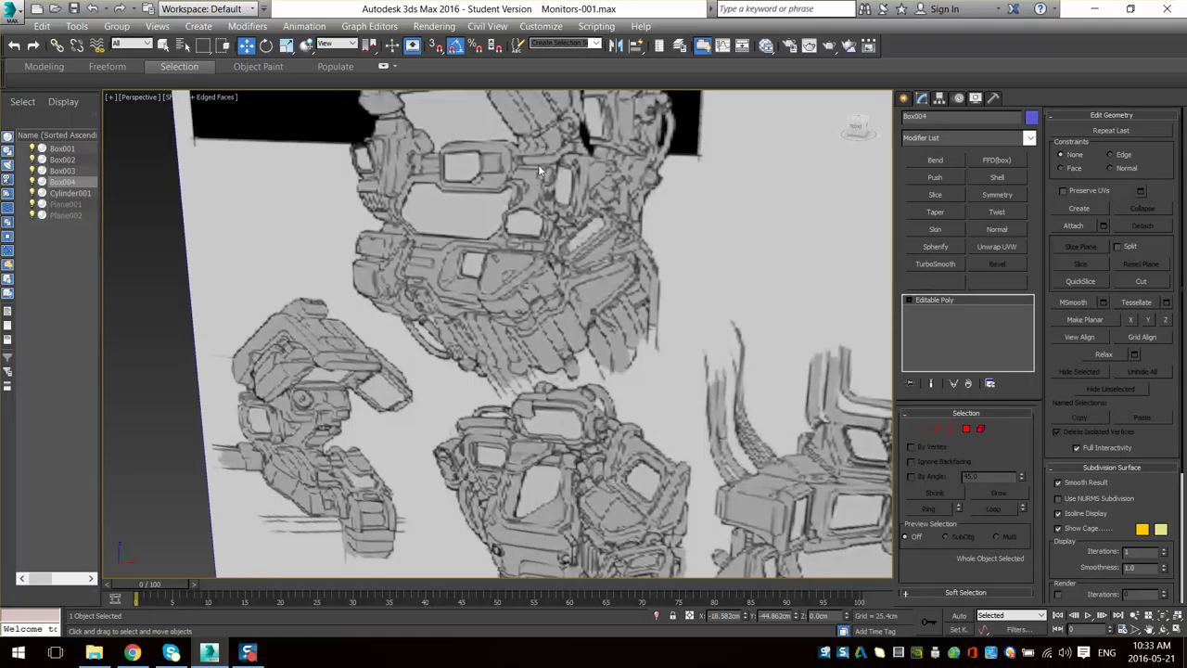
- Raise the chamfered box's bottom polygon to about Z -15.3 cm to make the box a thinner slab
scroll(517, 450, down, 8)
middle_drag(482, 519, 504, 222)
scroll(483, 379, up, 4)
alt+middle_drag(503, 222, 549, 459)
click(965, 433)
alt+middle_drag(473, 493, 455, 334)
click(400, 487)
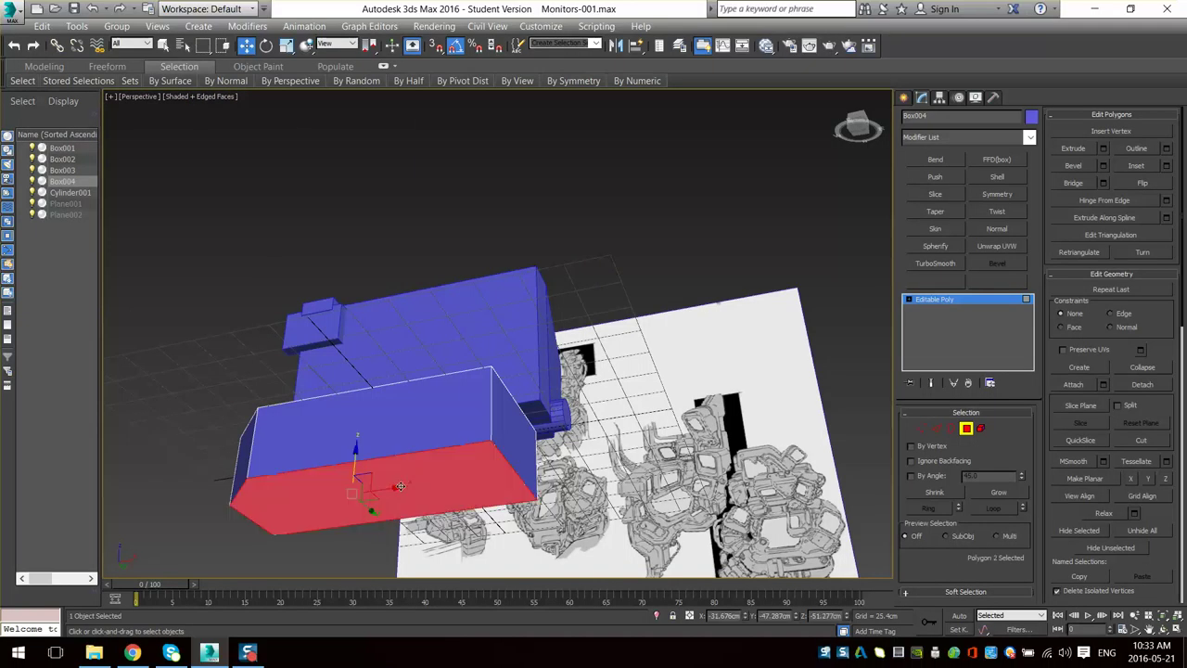
drag(360, 457, 358, 404)
- Compare the thinned slab with the hood and screen frames of the upper collage sketch, and leave polygon editing
alt+middle_drag(464, 213, 593, 246)
scroll(594, 246, down, 3)
middle_drag(594, 246, 574, 359)
alt+middle_drag(574, 359, 601, 380)
scroll(436, 153, up, 4)
middle_drag(436, 153, 459, 342)
scroll(459, 342, up, 3)
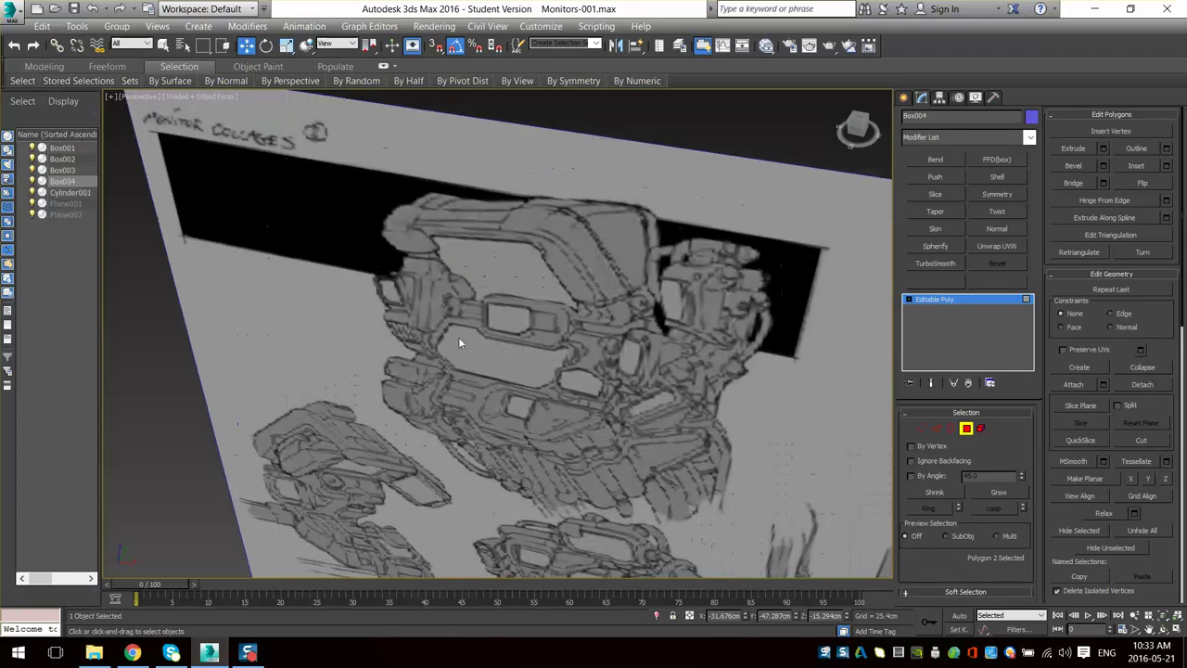
scroll(538, 380, down, 5)
mouse_move(558, 371)
alt+middle_down()
mouse_move(548, 427)
mouse_move(584, 306)
mouse_move(918, 457)
alt+middle_up()
click(964, 430)
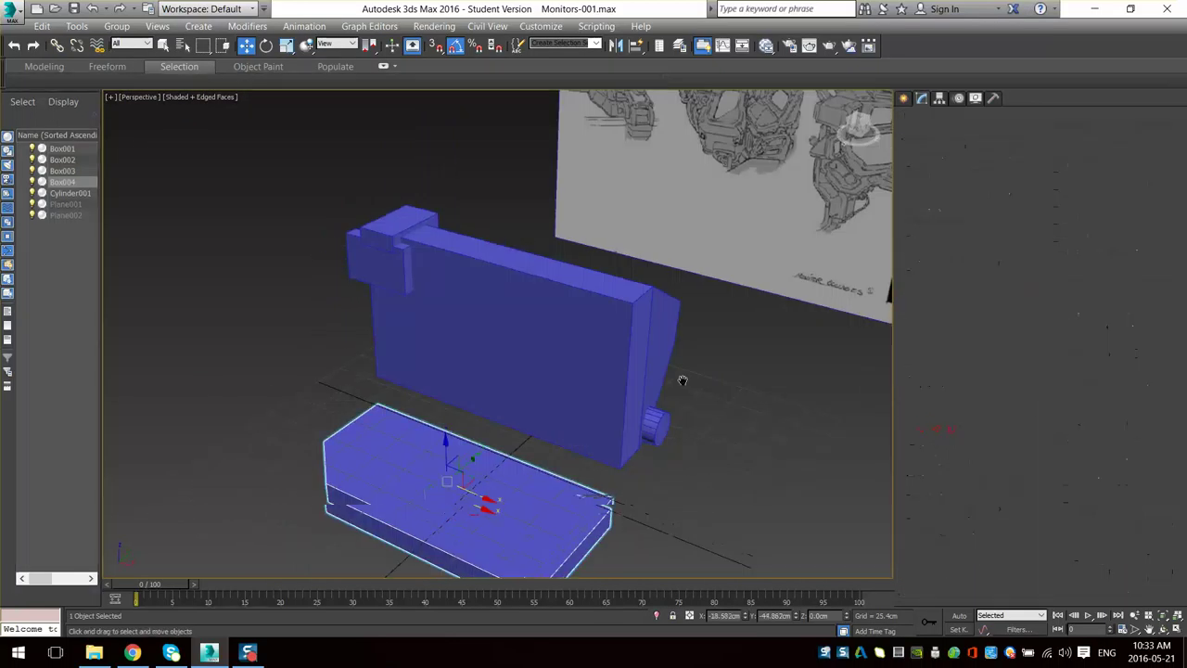
- Examine the stepped edge and tubing under the main screen of the upper collage sketch
mouse_move(705, 213)
middle_down()
mouse_move(668, 316)
mouse_move(626, 380)
mouse_move(579, 308)
middle_up()
scroll(668, 316, up, 3)
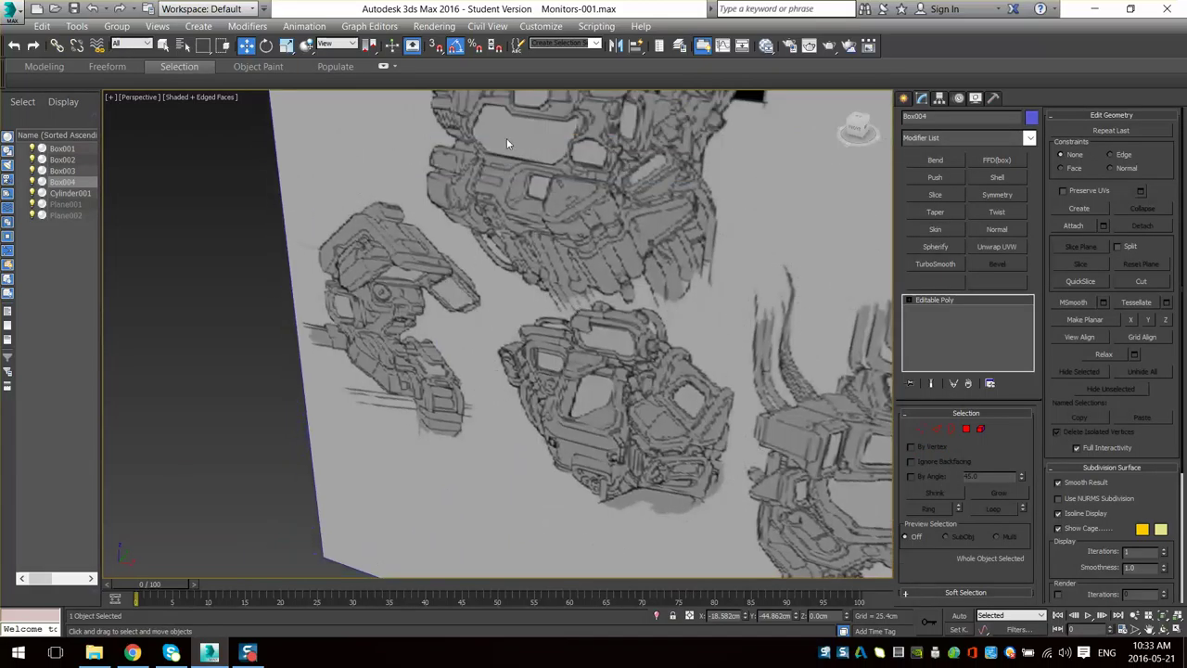
middle_drag(507, 141, 463, 172)
alt+middle_drag(485, 224, 578, 247)
scroll(575, 243, up, 2)
middle_drag(554, 180, 575, 241)
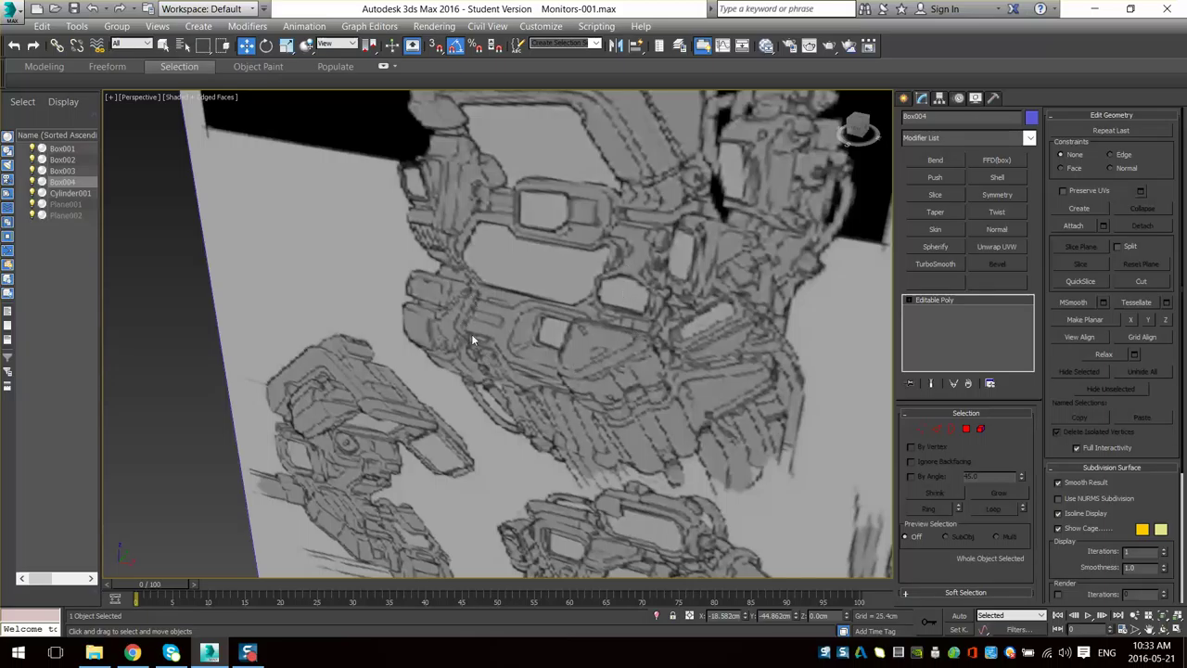
scroll(572, 380, down, 5)
- Extrude the slab's long front polygon outward to form a narrower extension beside the chamfered corner
mouse_move(498, 458)
middle_down()
mouse_move(506, 424)
mouse_move(516, 462)
middle_up()
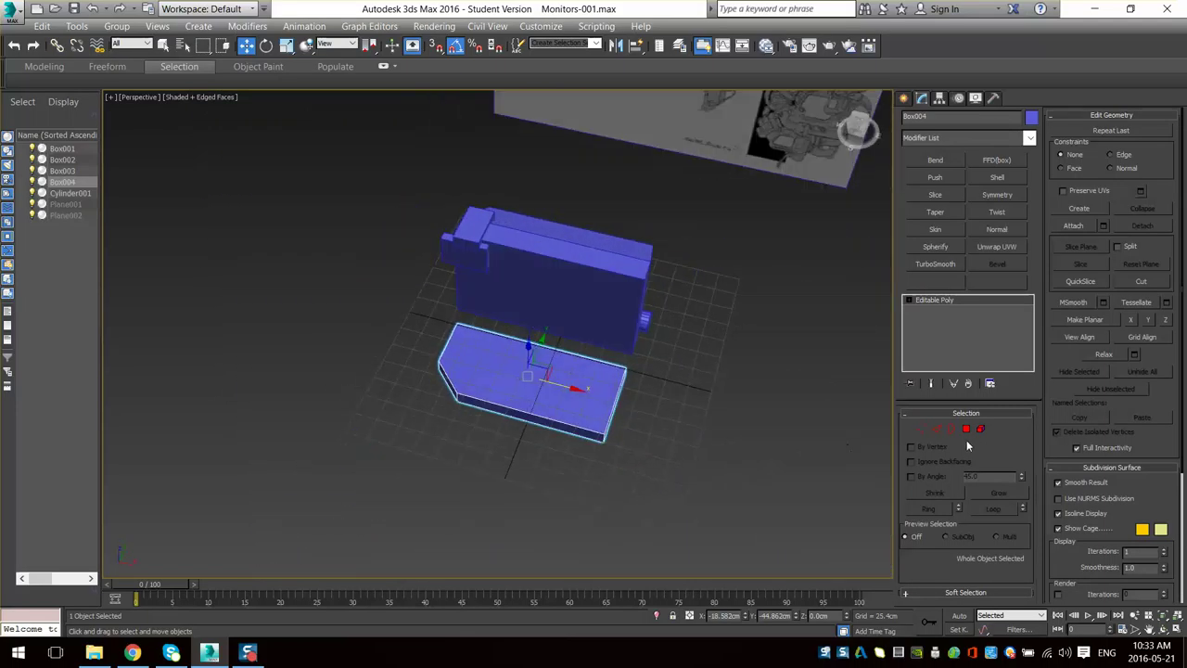
click(966, 431)
scroll(589, 437, up, 4)
click(539, 417)
click(1074, 149)
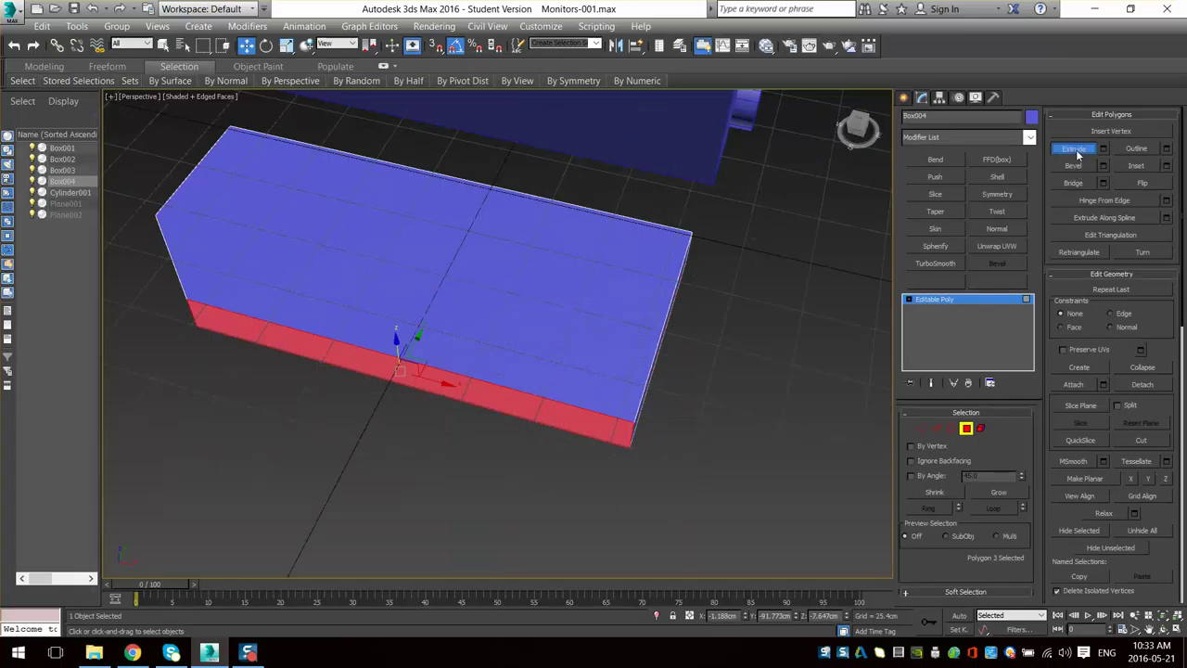
drag(485, 406, 497, 322)
scroll(530, 316, down, 6)
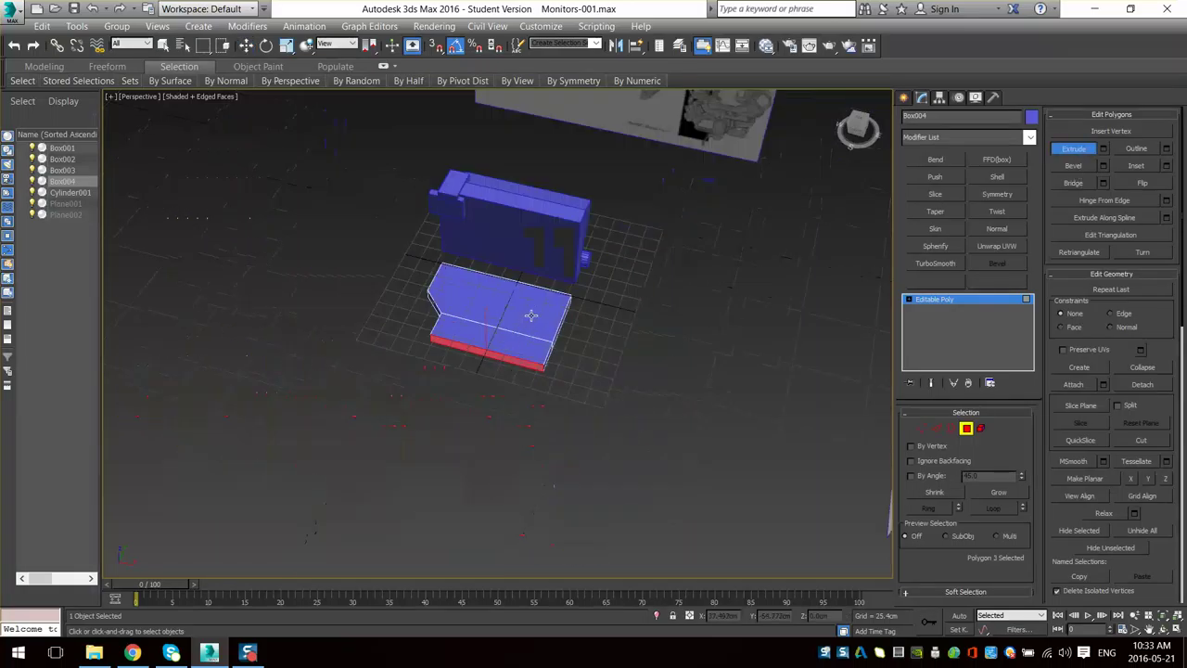
- Connect the slab's crosswise edges with a new lengthwise edge loop from the rear edge to the front face
mouse_move(530, 315)
alt+middle_down()
mouse_move(555, 290)
mouse_move(545, 374)
mouse_move(506, 374)
alt+middle_up()
scroll(551, 297, up, 4)
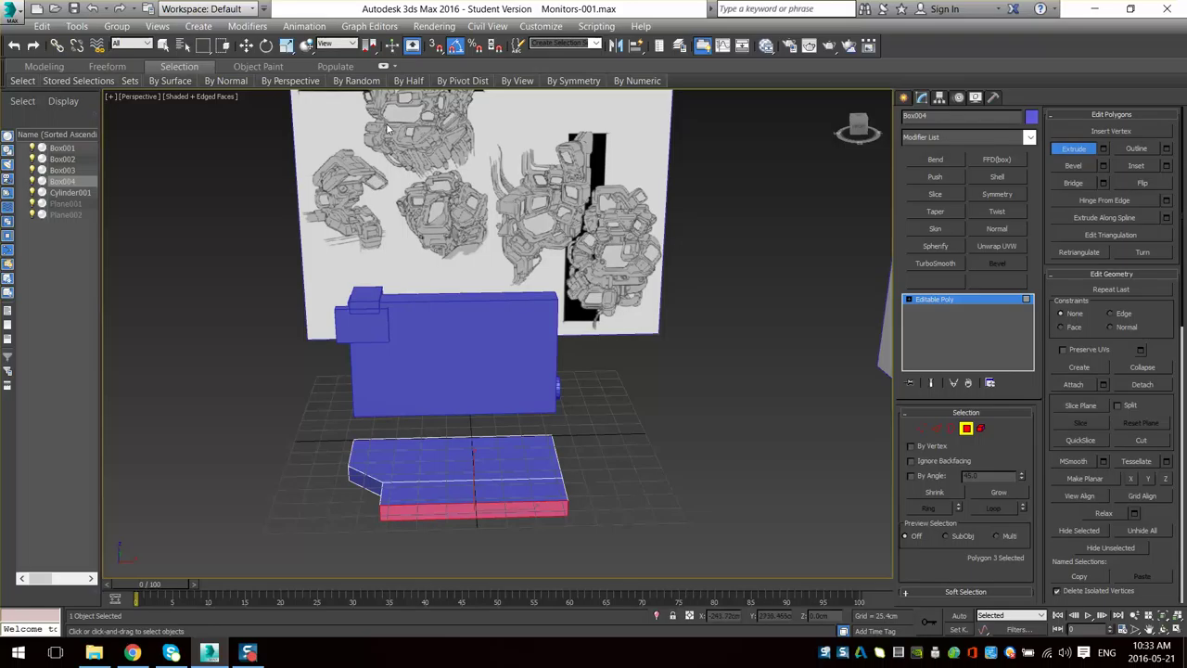
alt+middle_drag(542, 460, 588, 386)
click(937, 428)
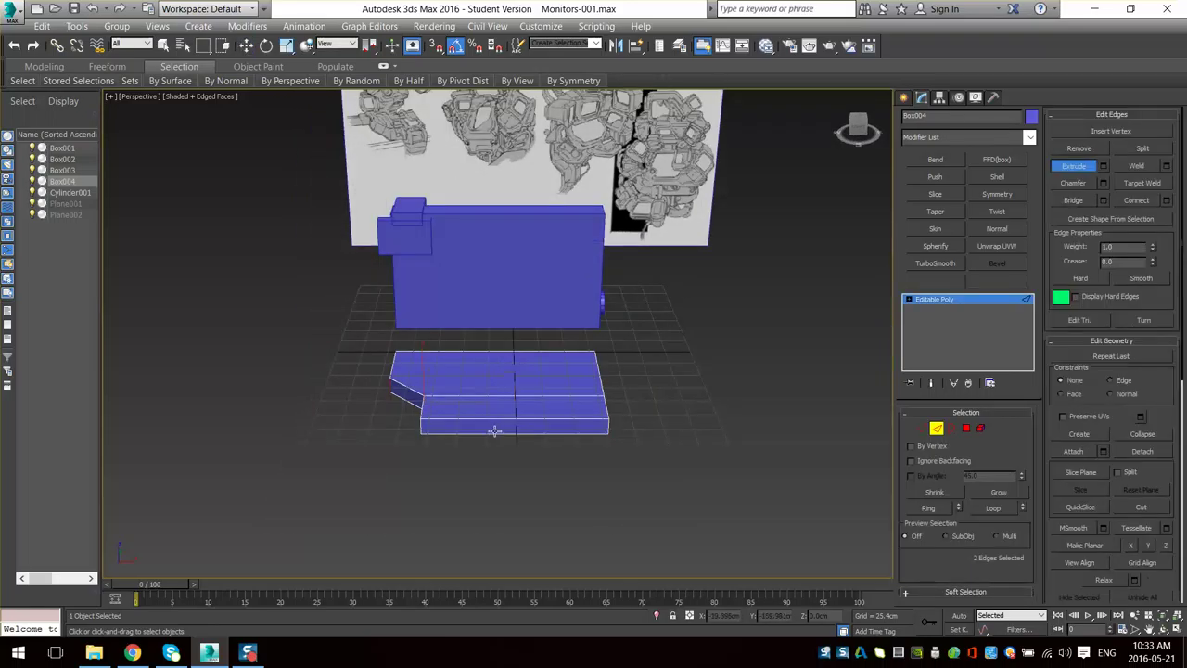
alt+middle_drag(493, 427, 496, 340)
drag(464, 481, 463, 484)
key(ctrl+shift+e)
alt+middle_drag(514, 457, 537, 448)
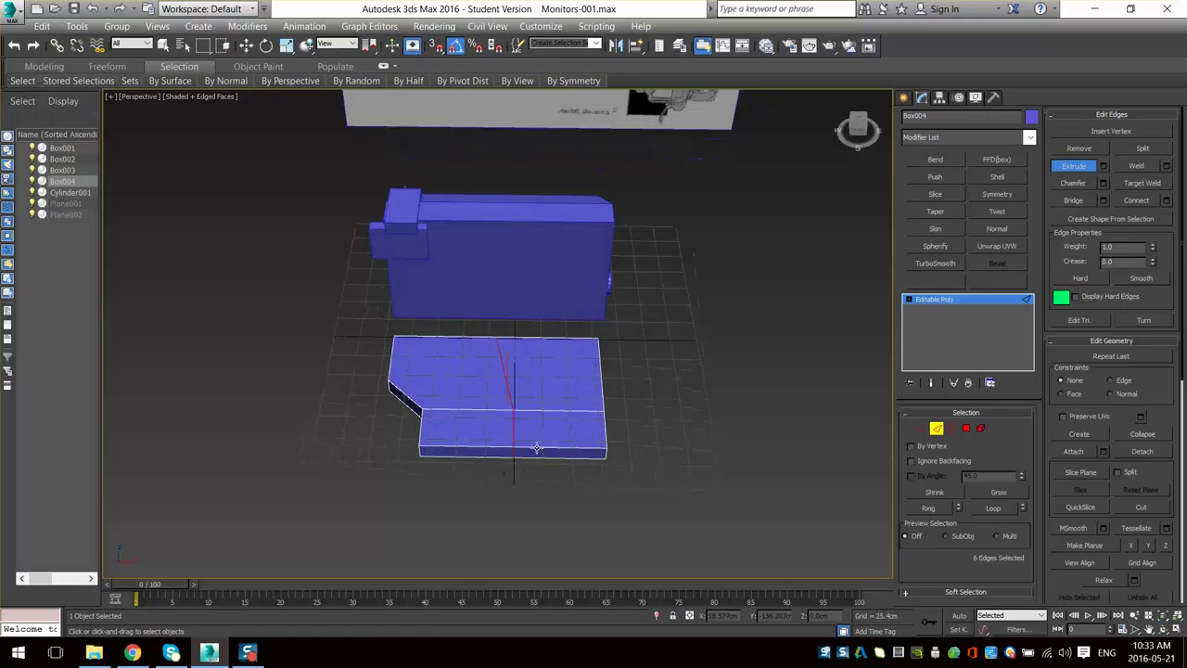
- Scale the new edge loop straight along X and move it about 44.6 cm toward the slab's chamfered corner
scroll(538, 448, up, 3)
key(r)
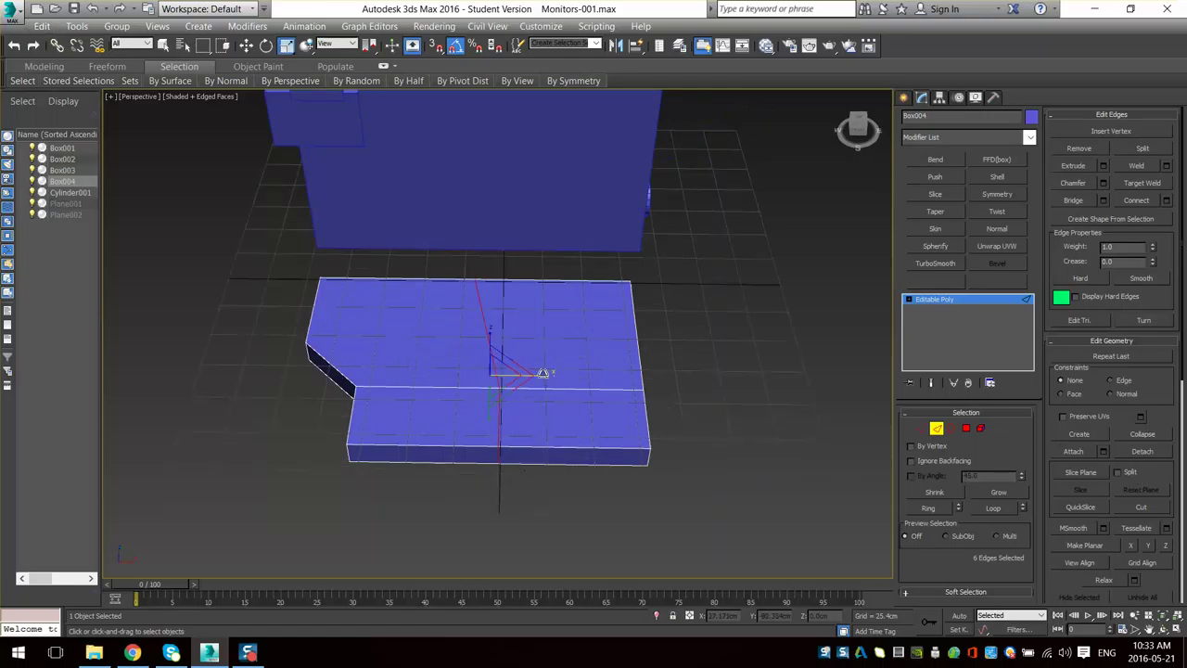
drag(543, 373, 759, 290)
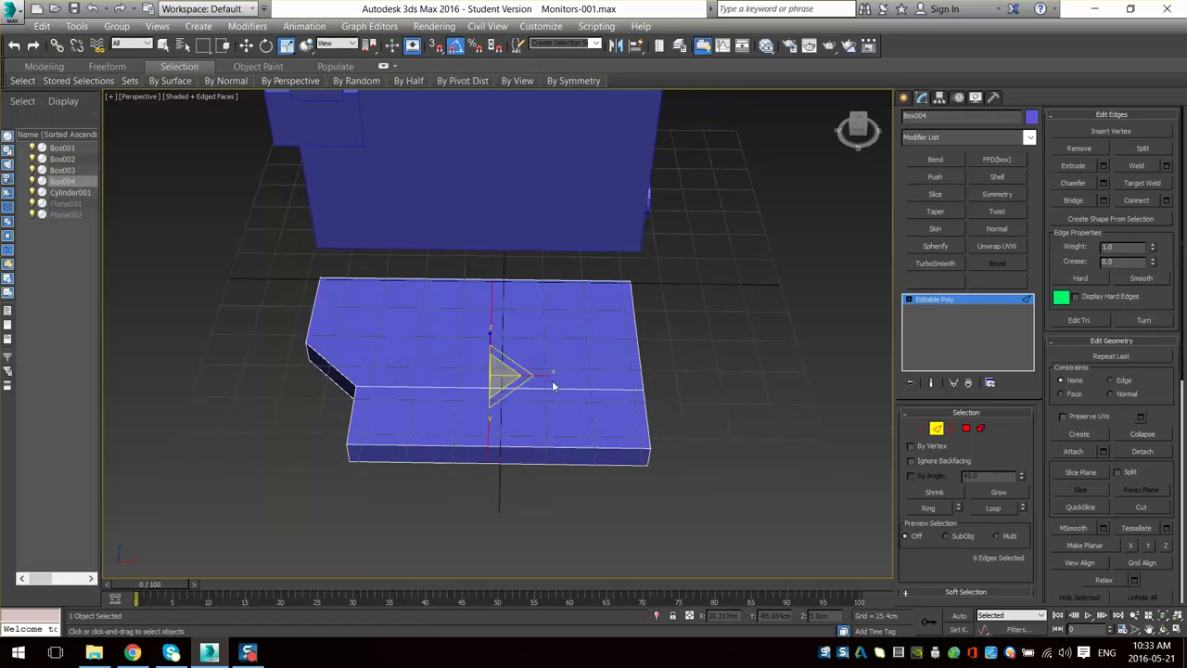
key(w)
drag(542, 375, 468, 380)
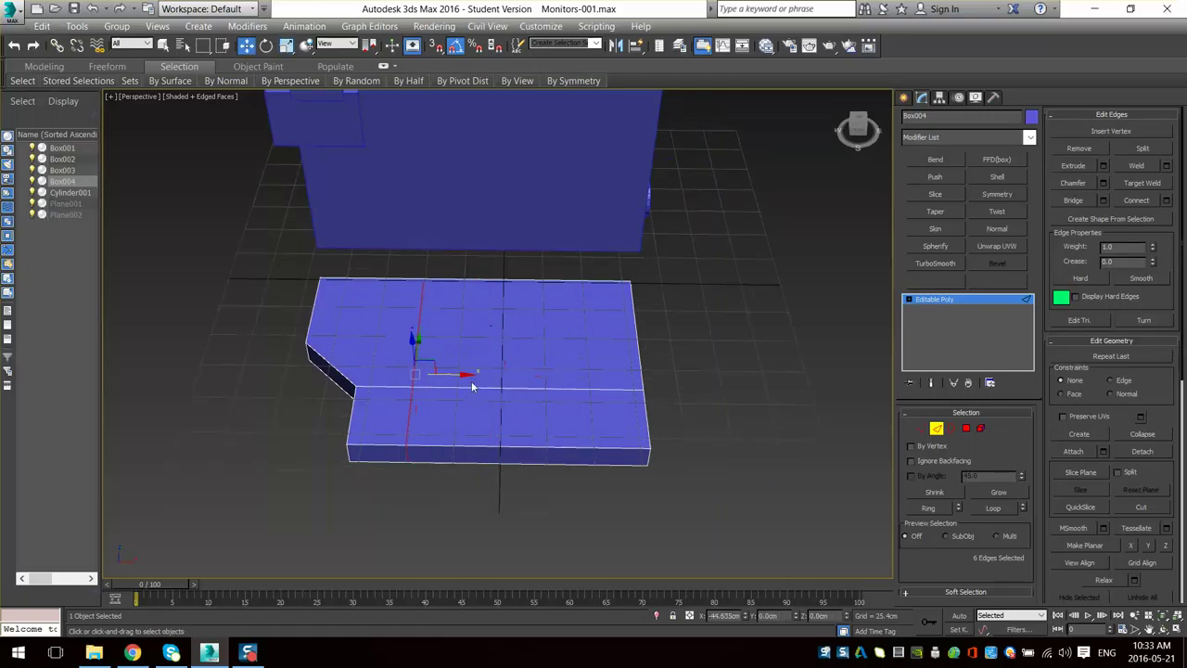
- Extrude the longer front polygon of the slab outward to form a second, narrower extension
click(967, 429)
click(492, 454)
alt+middle_drag(493, 453, 554, 445)
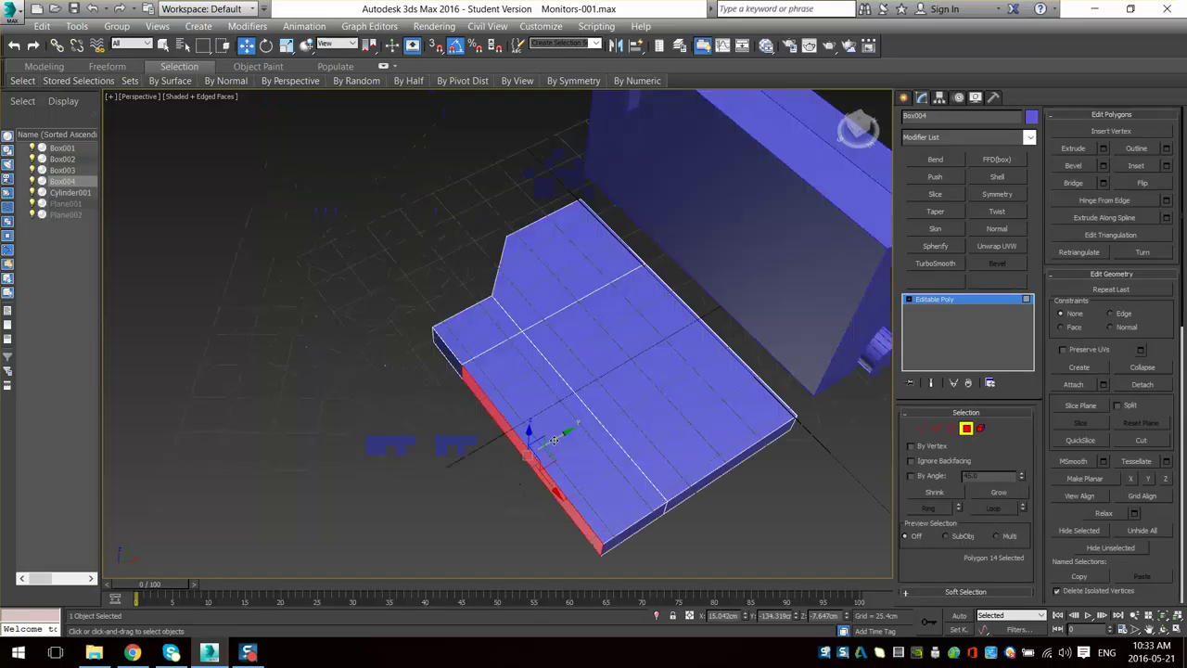
click(1073, 149)
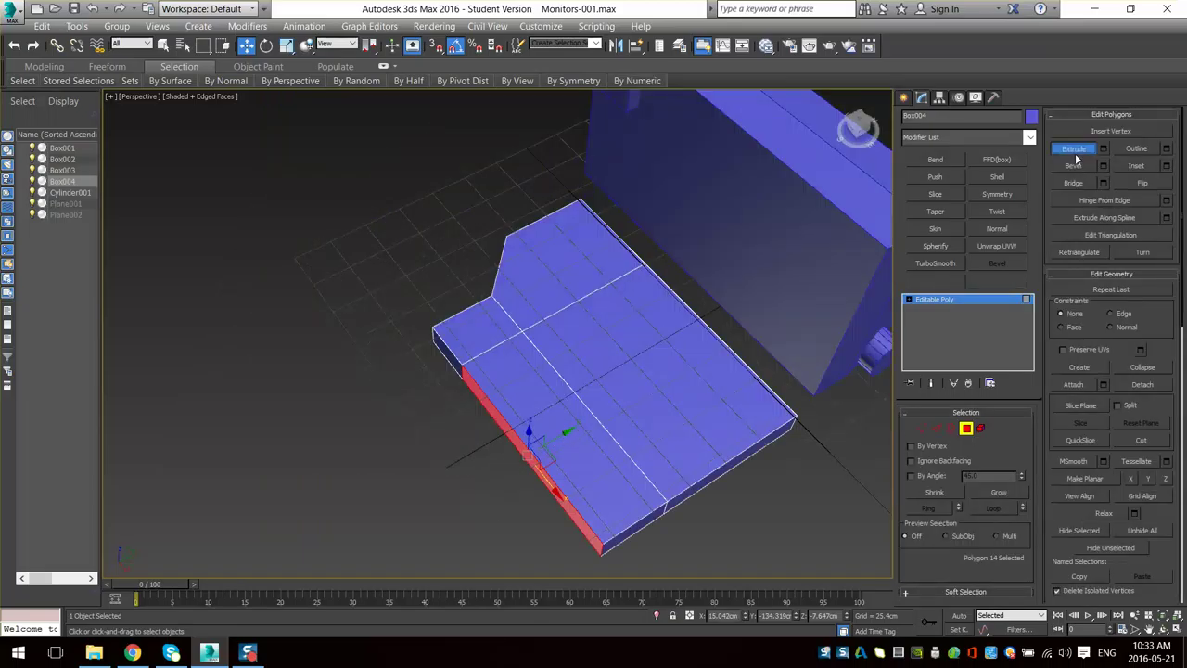
drag(533, 467, 542, 413)
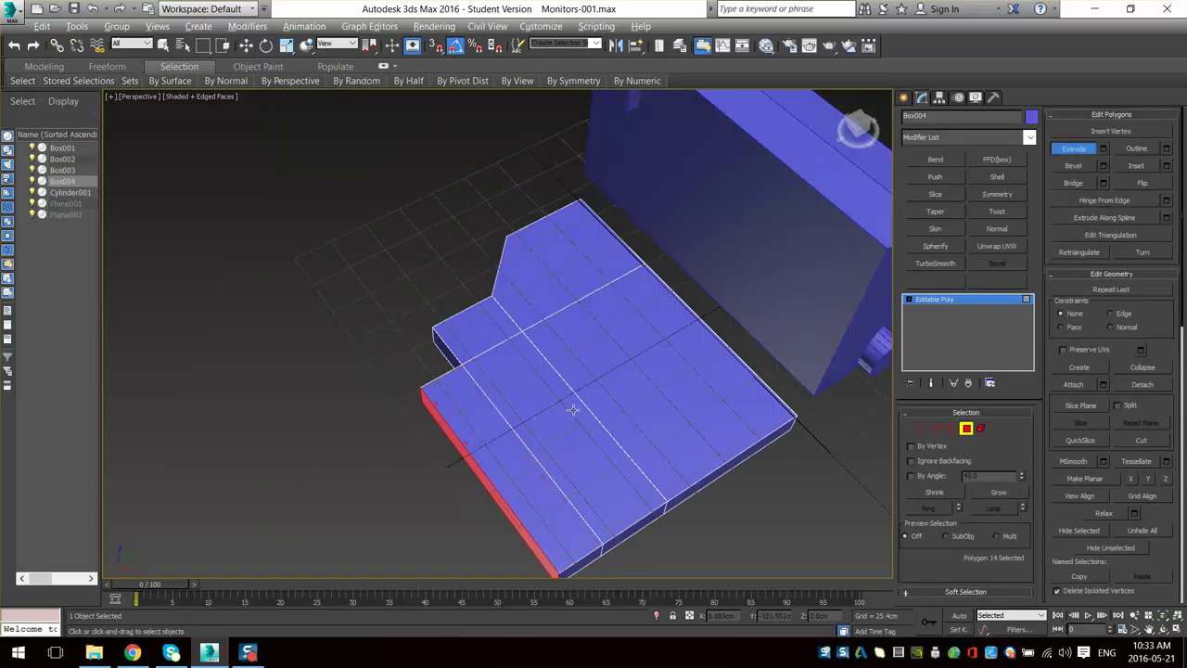
- Move the new extension's front corner vertices on the stepped side inward to about X -33.5 cm
alt+middle_drag(575, 411, 458, 360)
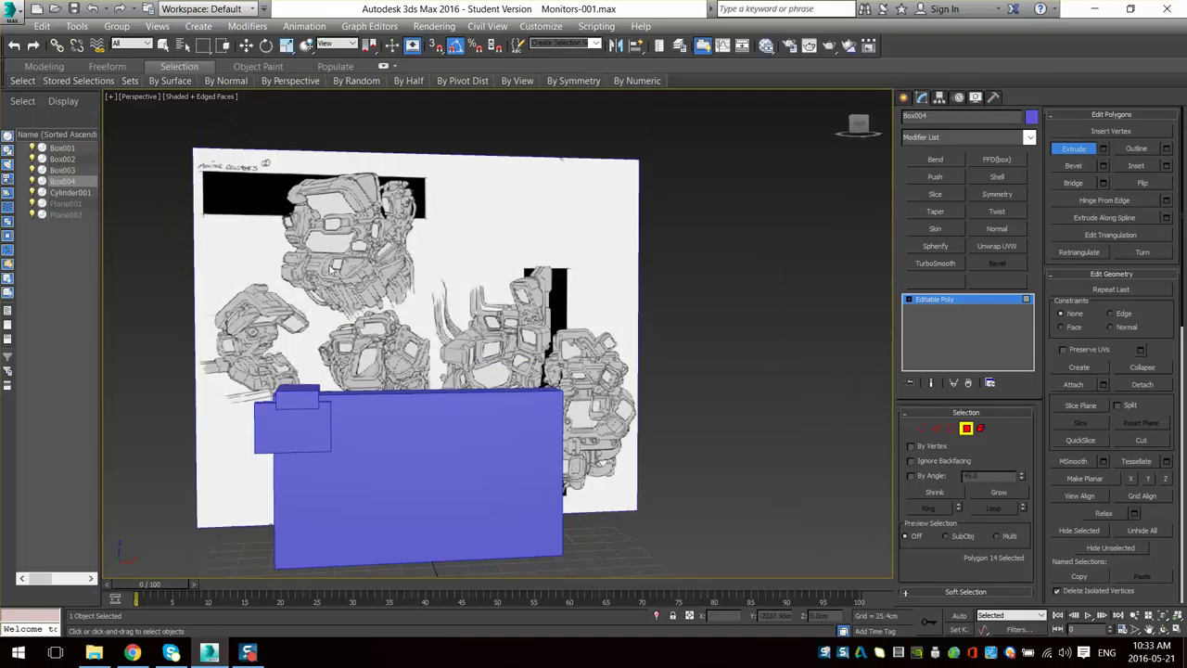
alt+middle_drag(316, 276, 434, 549)
key(1)
alt+middle_drag(408, 508, 408, 531)
drag(447, 512, 485, 481)
key(w)
key(t)
middle_drag(486, 564, 512, 446)
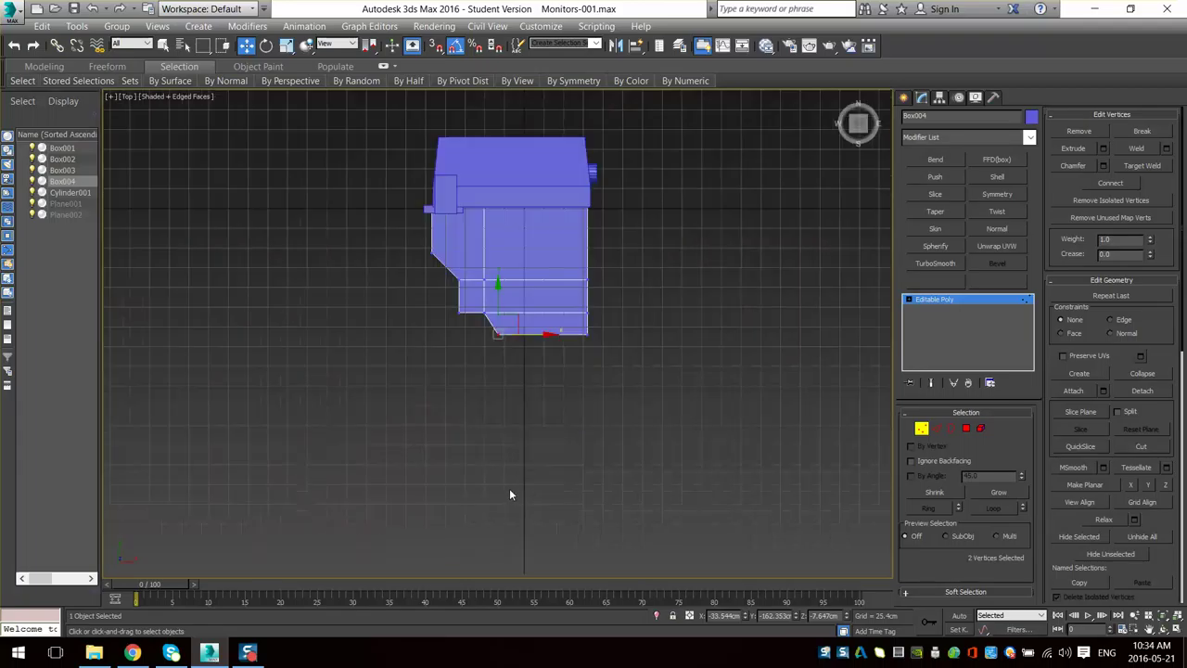
- Shift the same two corner vertices further inward to about X -23.5 cm for a wider diagonal corner
scroll(557, 320, up, 6)
scroll(377, 416, up, 4)
middle_drag(376, 417, 483, 407)
middle_drag(230, 269, 456, 418)
scroll(451, 407, down, 1)
drag(476, 438, 562, 435)
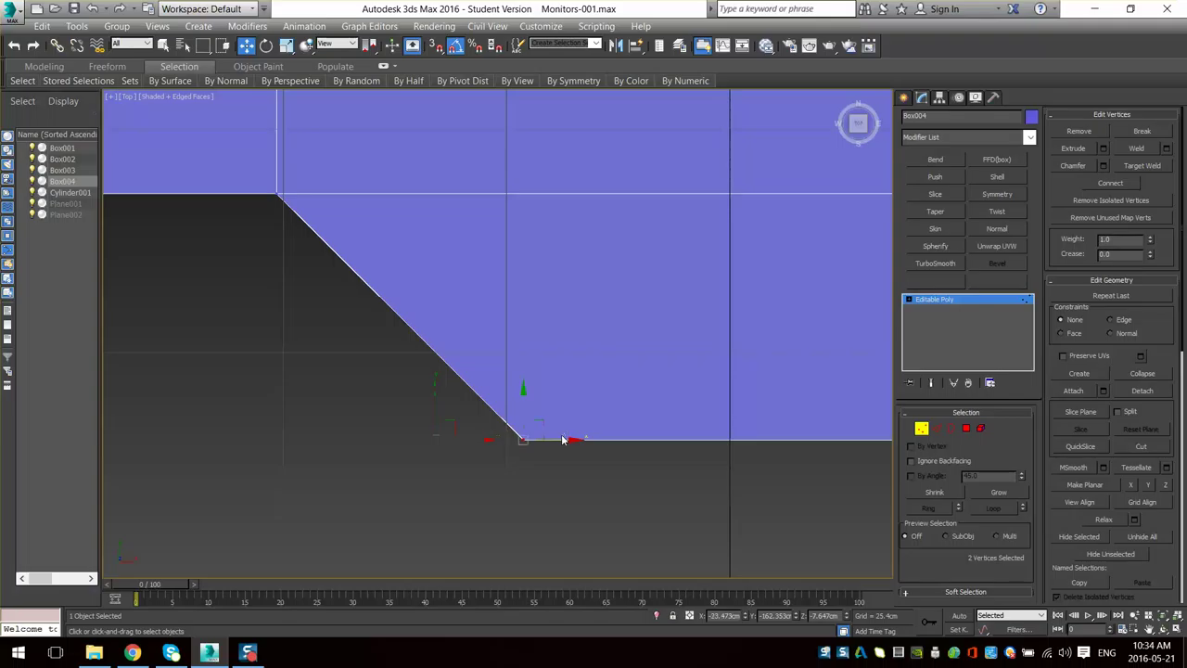
- Compare the stepped slab outline with the layered panels under the main screen of the upper collage sketch
scroll(564, 439, down, 7)
mouse_move(564, 439)
middle_down()
mouse_move(532, 424)
mouse_move(631, 438)
mouse_move(593, 425)
mouse_move(604, 419)
middle_up()
scroll(549, 442, up, 4)
scroll(549, 443, down, 6)
scroll(593, 426, up, 3)
scroll(556, 352, down, 5)
mouse_move(519, 306)
middle_down()
mouse_move(504, 387)
mouse_move(506, 358)
middle_up()
scroll(378, 275, up, 7)
mouse_move(379, 275)
middle_down()
mouse_move(369, 269)
mouse_move(522, 530)
middle_up()
scroll(522, 530, down, 3)
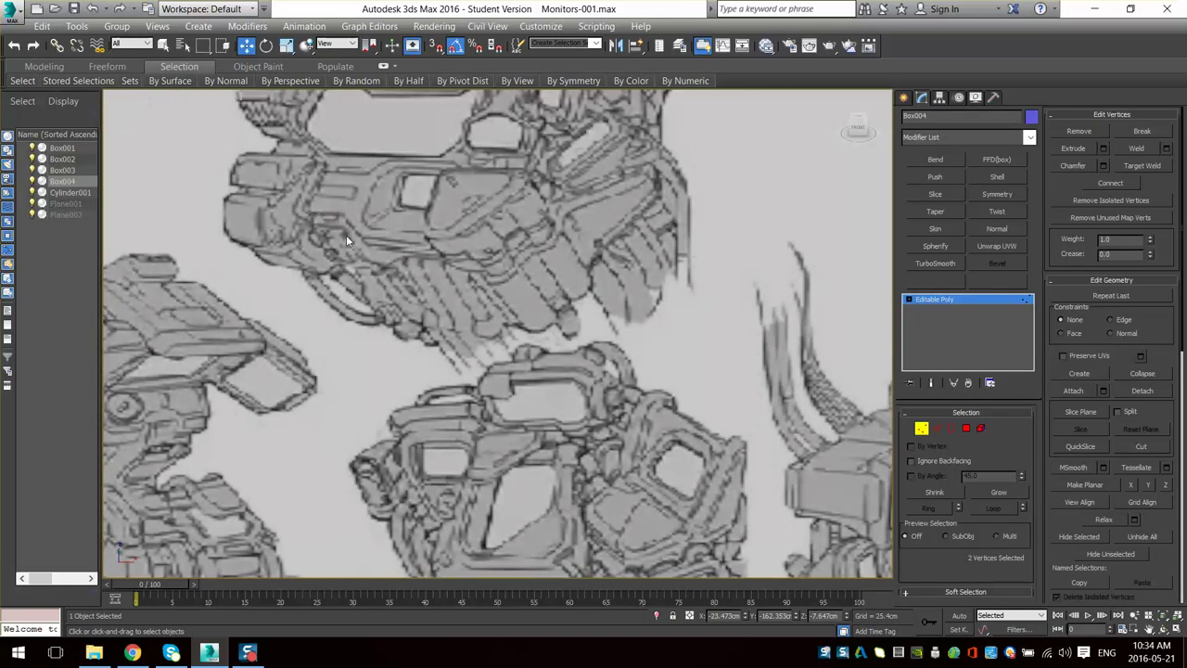
scroll(501, 415, down, 7)
middle_drag(500, 415, 479, 194)
scroll(493, 422, up, 4)
mouse_move(475, 364)
alt+middle_down()
mouse_move(487, 388)
mouse_move(477, 398)
alt+middle_up()
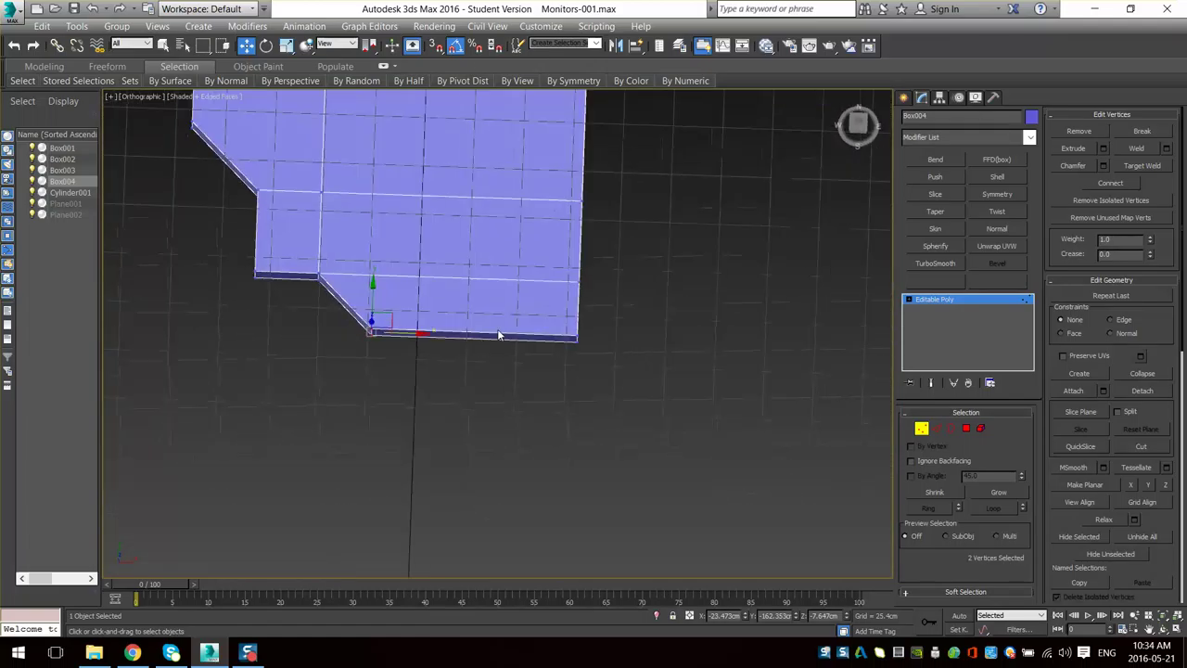
mouse_move(499, 335)
alt+middle_down()
mouse_move(457, 187)
mouse_move(494, 557)
alt+middle_up()
scroll(458, 188, up, 3)
mouse_move(483, 116)
middle_down()
mouse_move(511, 247)
mouse_move(496, 295)
middle_up()
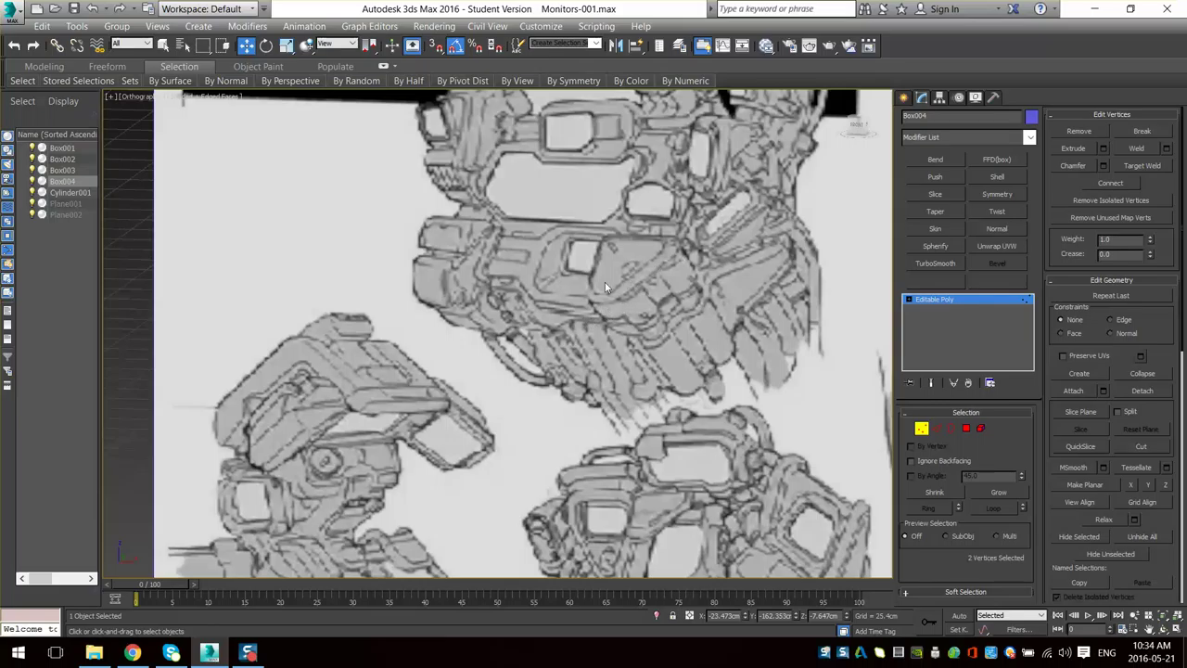
scroll(662, 372, down, 6)
mouse_move(654, 361)
alt+middle_down()
mouse_move(620, 396)
mouse_move(660, 464)
alt+middle_up()
scroll(681, 404, up, 5)
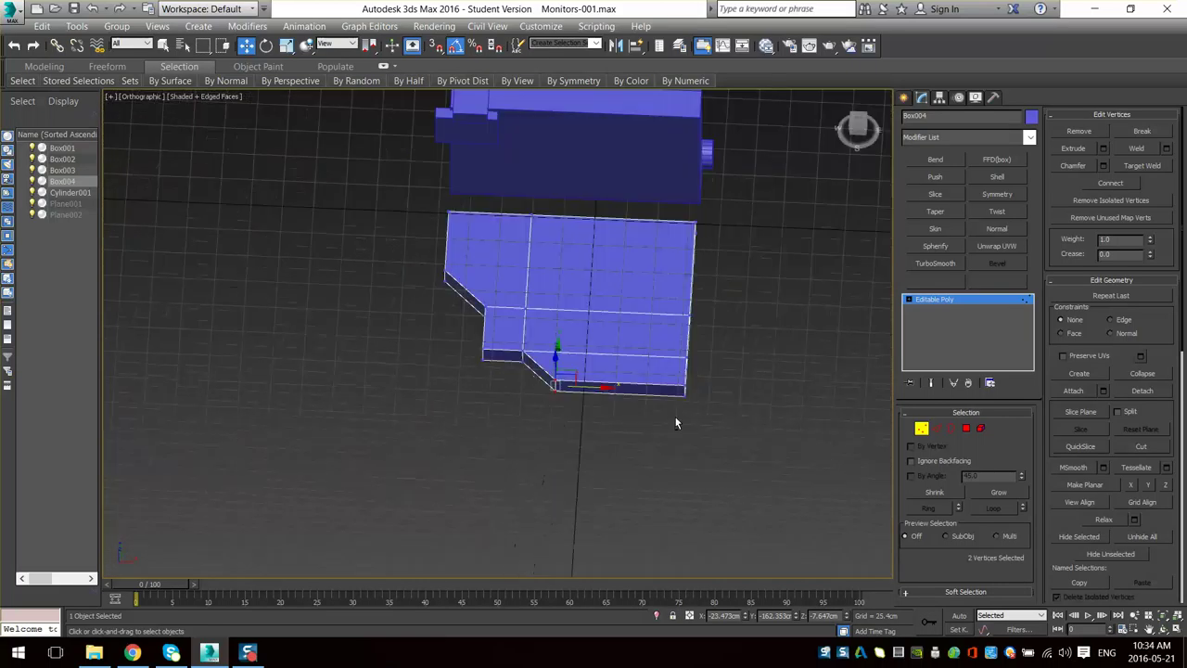
- Move the extension's opposite front corner vertices inward to about X 56.8 cm to cut that corner diagonally
drag(714, 368, 692, 392)
key(t)
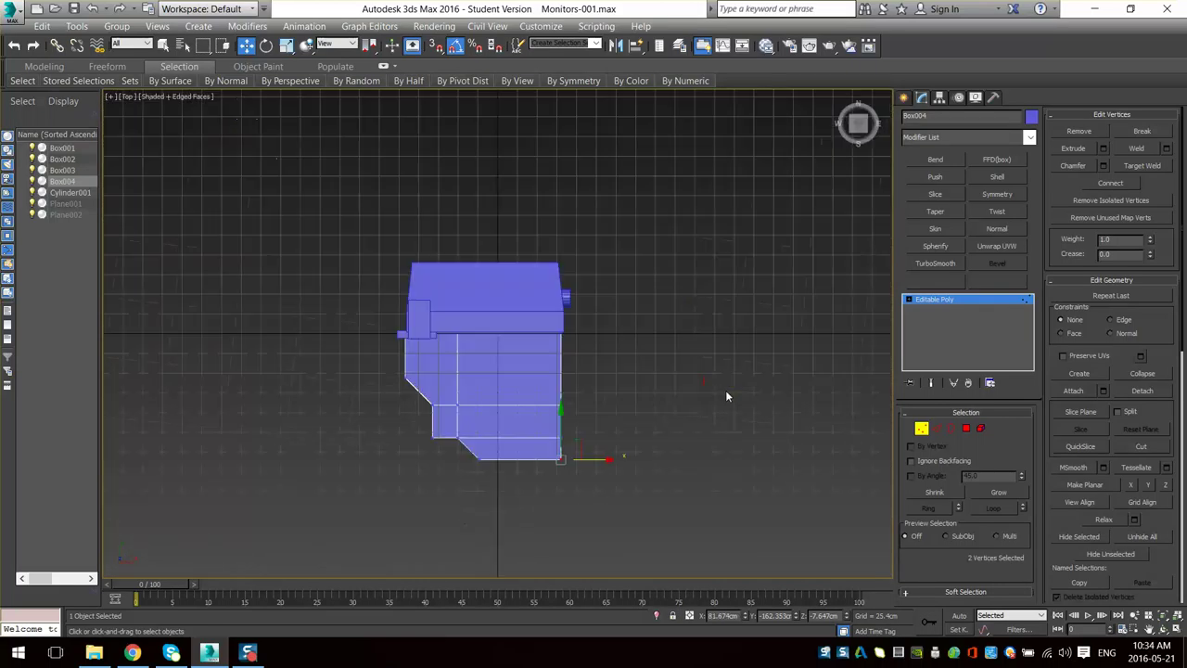
middle_drag(695, 568, 634, 442)
scroll(542, 346, up, 6)
middle_drag(442, 330, 589, 395)
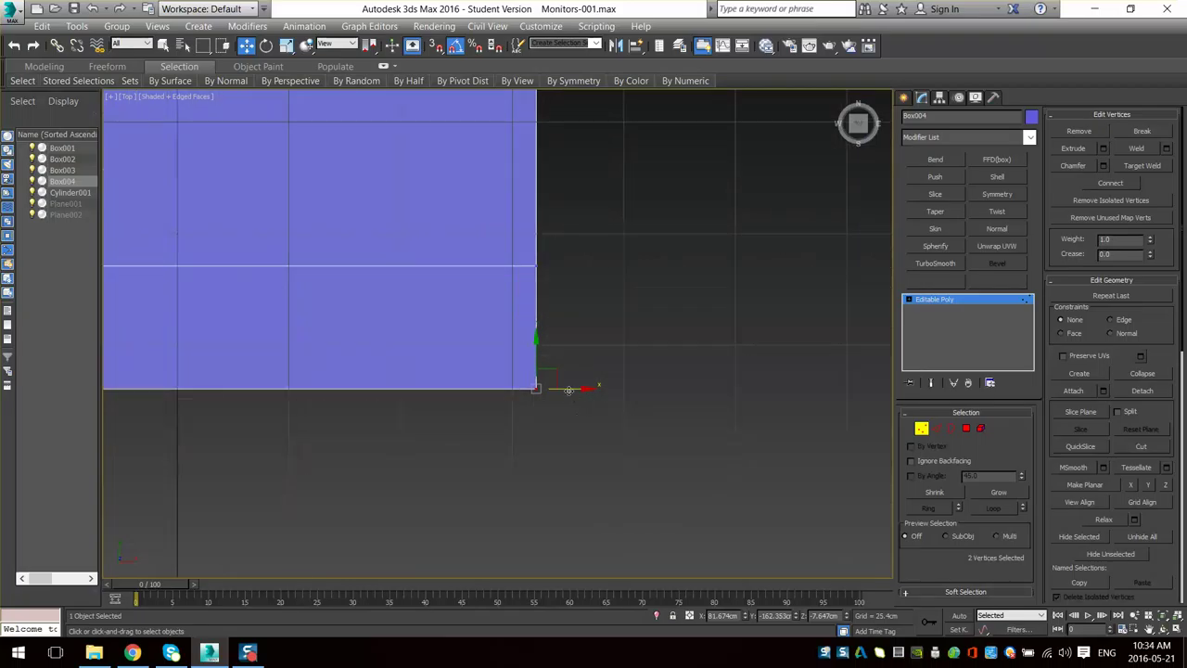
drag(568, 390, 460, 379)
scroll(543, 376, down, 3)
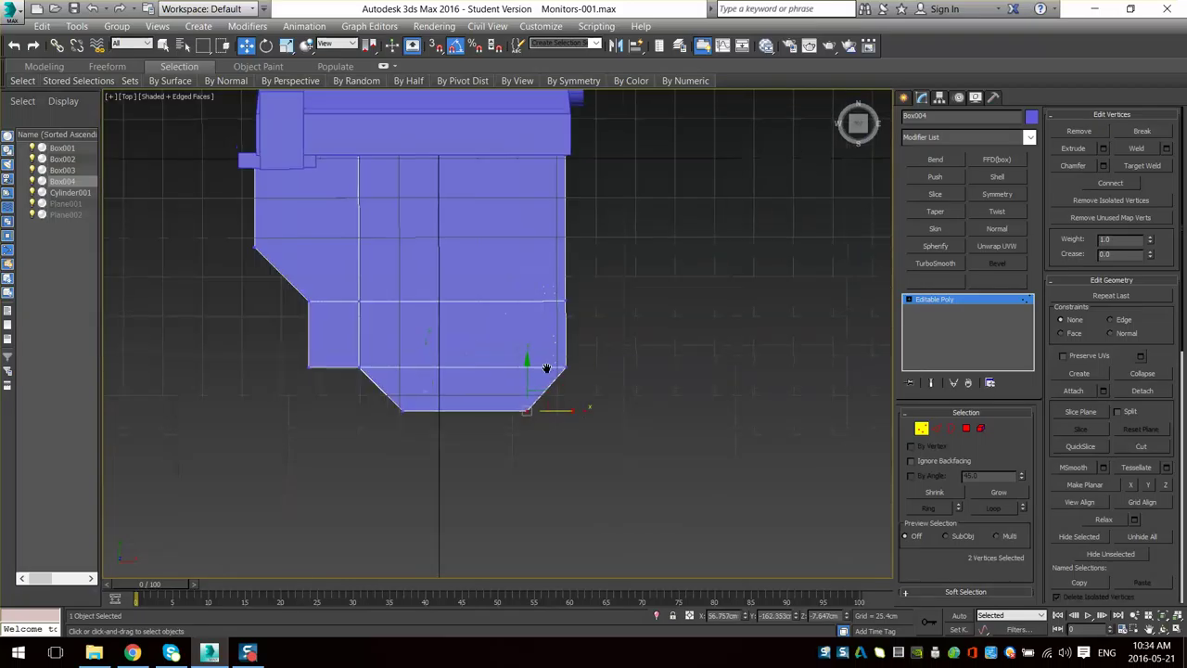
- Shorten the slab by moving its front vertices back toward the large box, with the front edge at about Y -132.5 cm
scroll(550, 357, up, 2)
drag(637, 365, 479, 503)
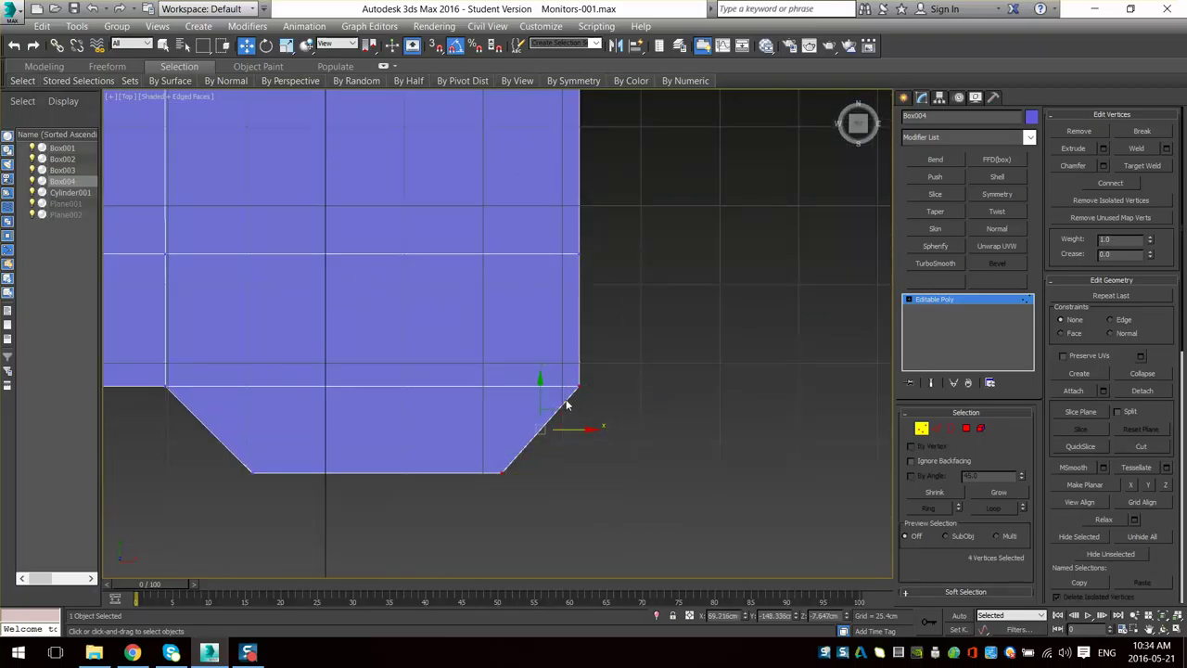
middle_drag(374, 380, 380, 481)
scroll(541, 376, down, 7)
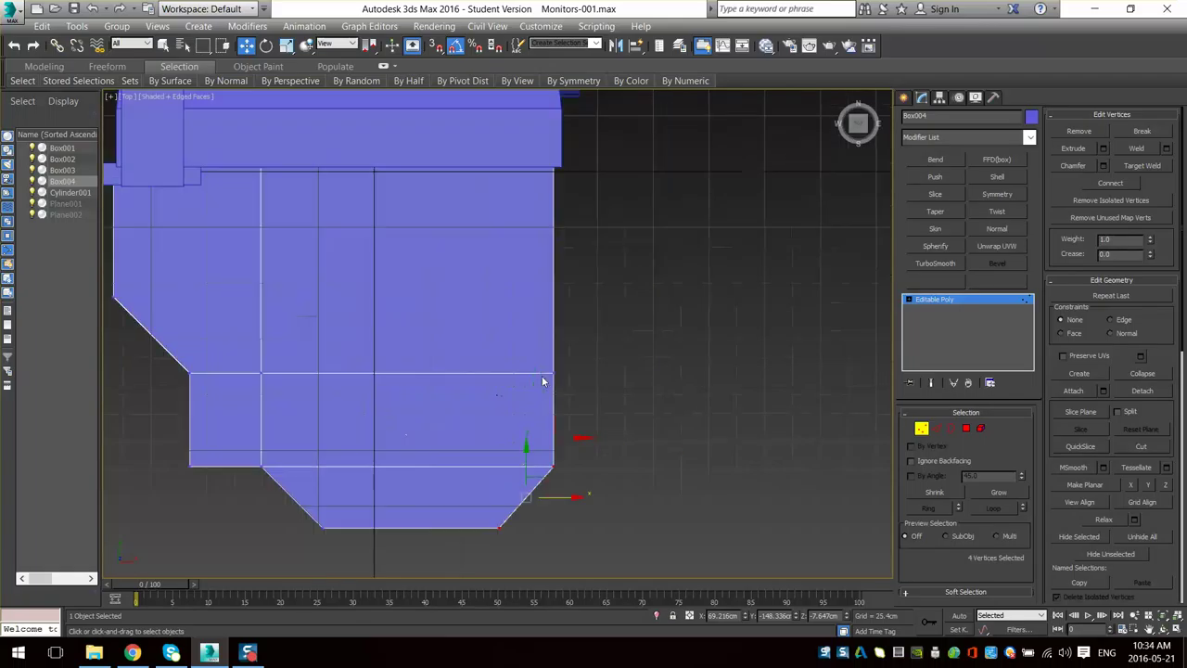
alt+middle_drag(506, 380, 581, 397)
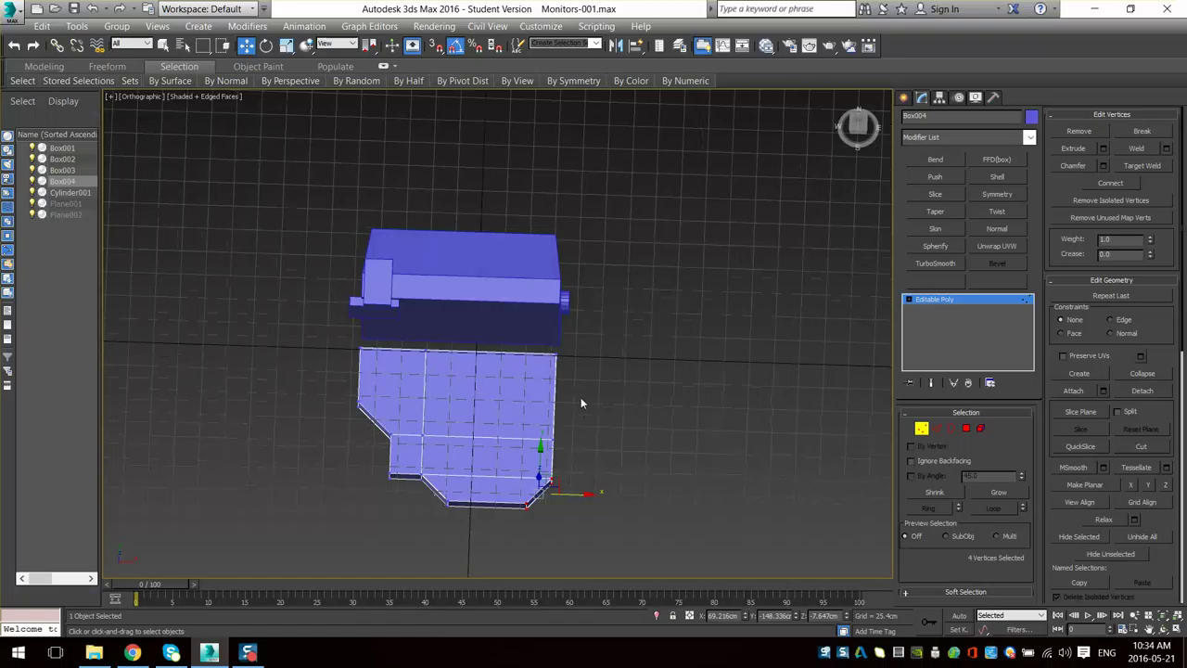
drag(306, 531, 308, 530)
alt+middle_drag(445, 410, 448, 425)
drag(454, 428, 454, 415)
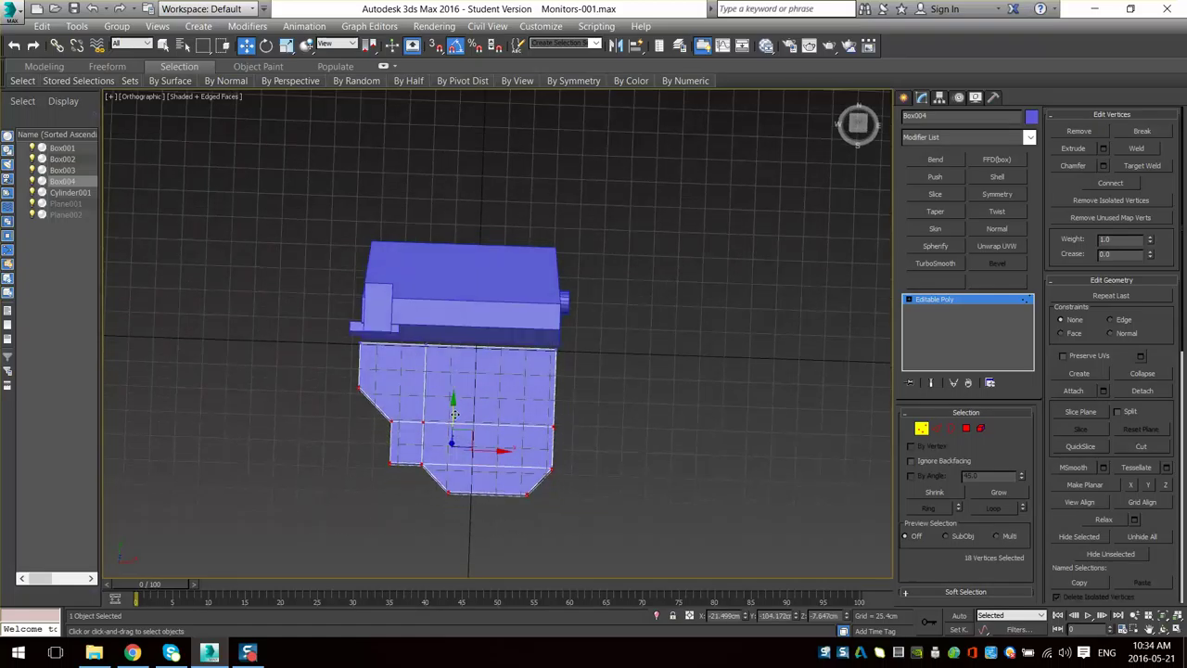
- Move the ten vertices of the stepped corner section outward to about X -75.2 cm to steepen the diagonal edge
drag(342, 511, 343, 506)
drag(466, 408, 374, 468)
key(t)
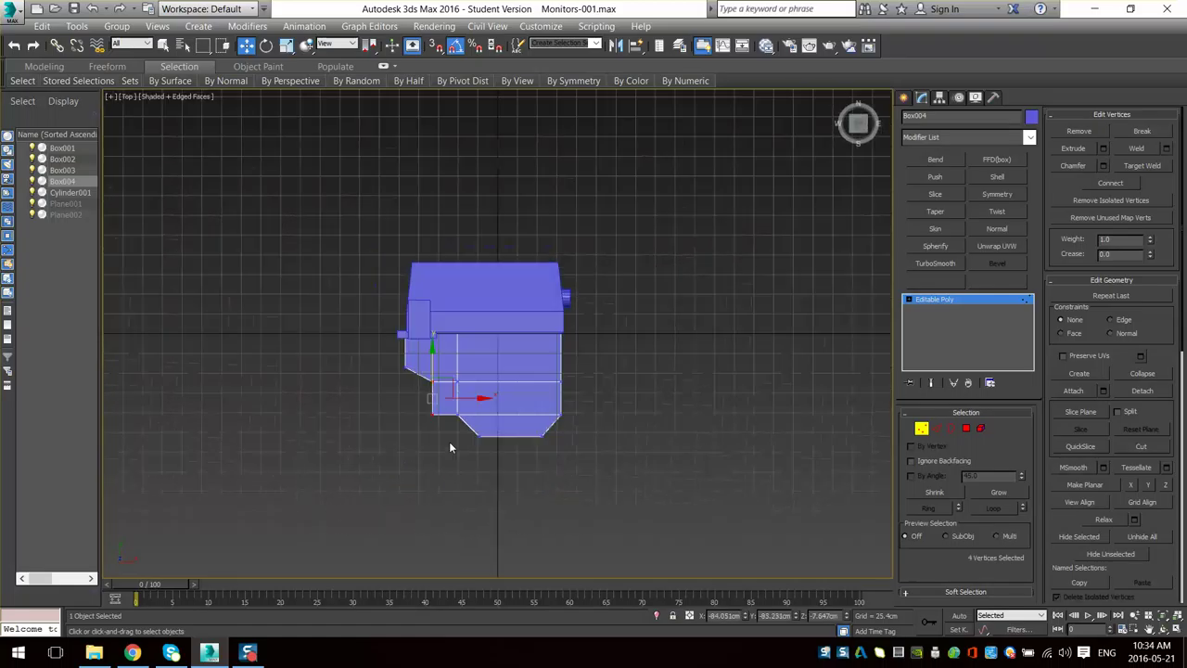
key(z)
scroll(519, 358, down, 4)
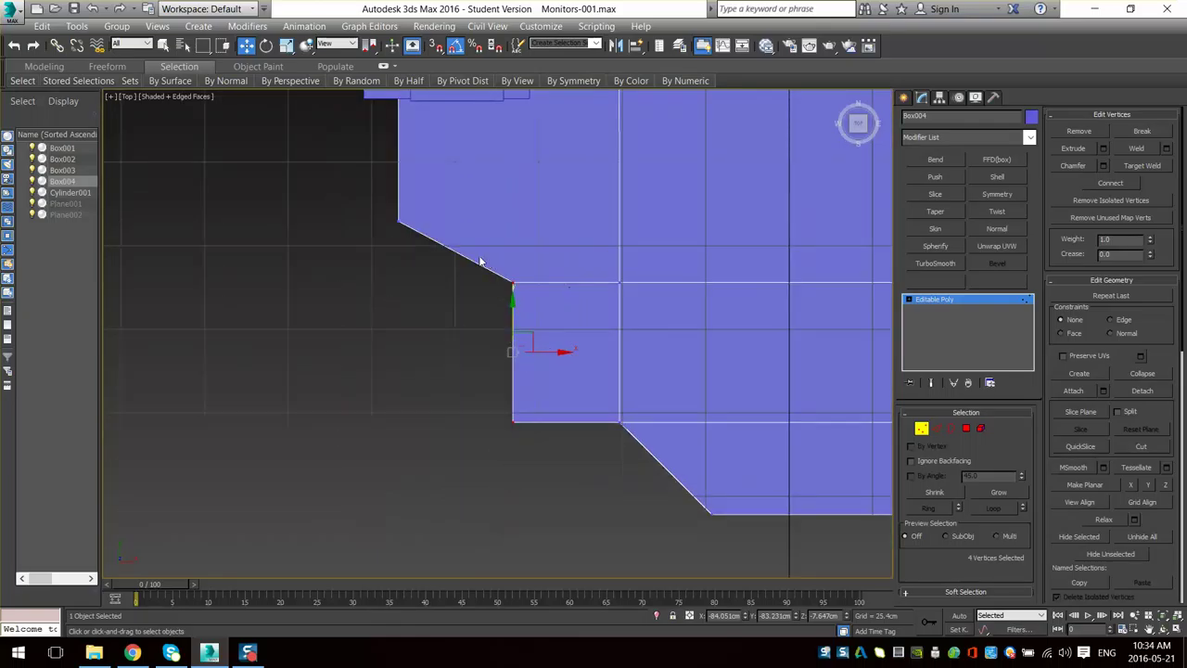
drag(742, 535, 742, 536)
mouse_move(632, 385)
mouse_down()
mouse_move(596, 383)
mouse_move(619, 382)
mouse_up()
scroll(549, 320, up, 3)
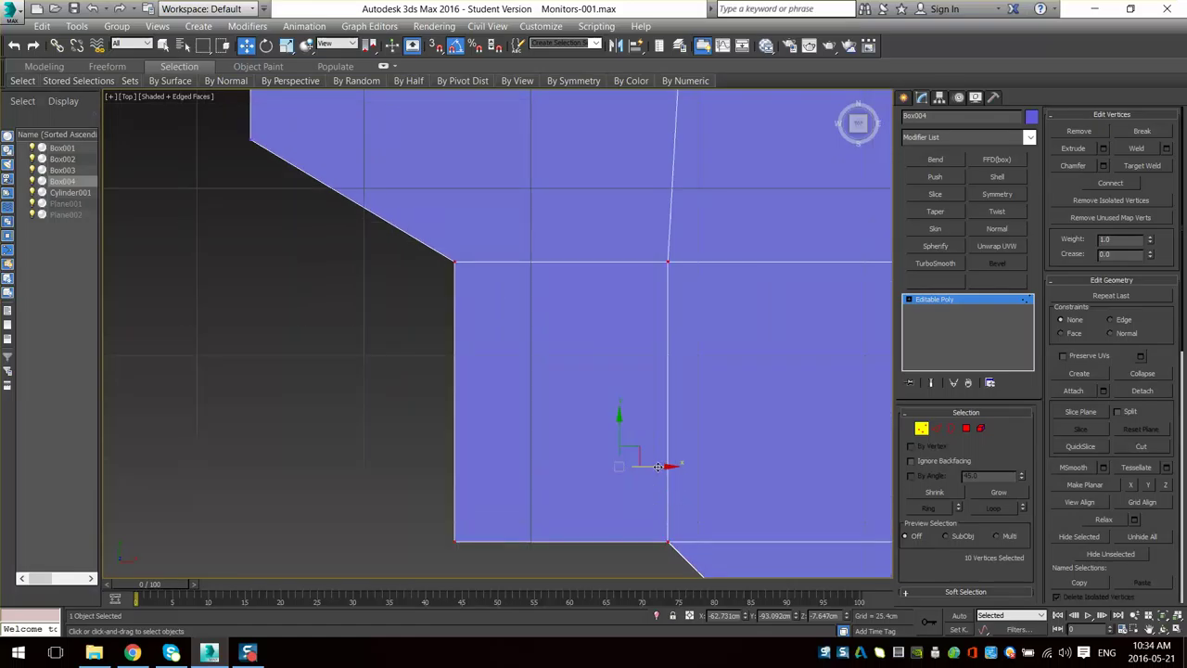
drag(658, 464, 576, 454)
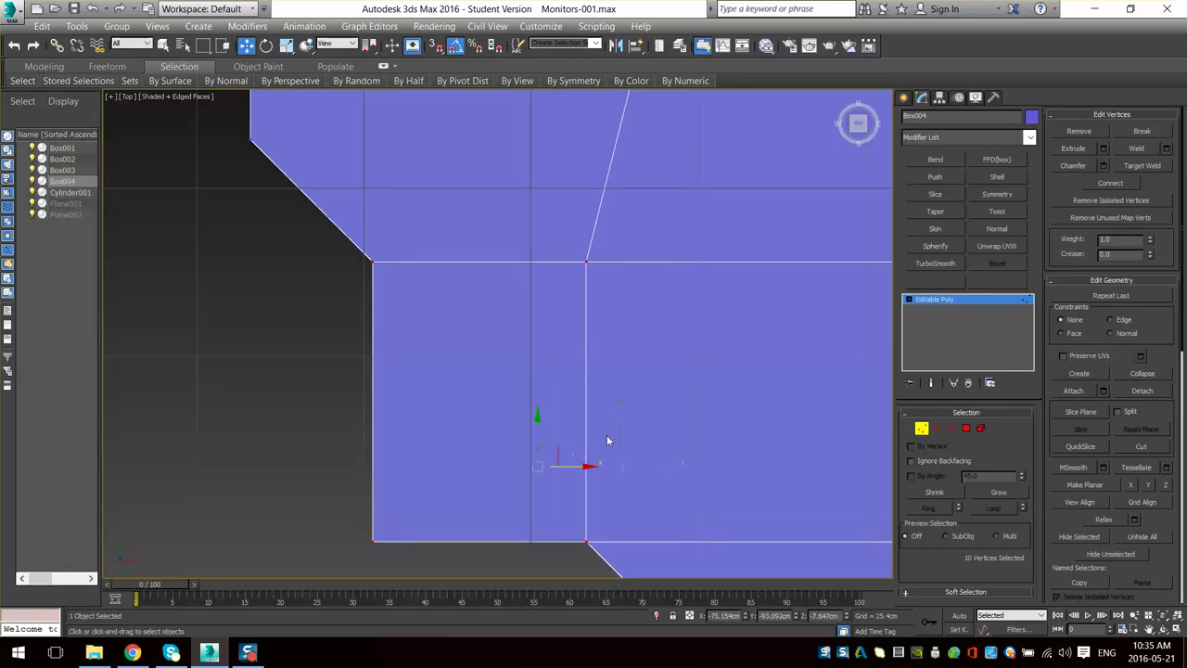
- Move the rear vertices of the lengthwise edge loop to about X -67.9 cm to straighten the loop
scroll(604, 440, down, 5)
middle_drag(574, 167, 567, 315)
click(558, 311)
drag(603, 307, 565, 309)
scroll(584, 409, down, 4)
scroll(623, 492, up, 2)
middle_drag(627, 498, 547, 379)
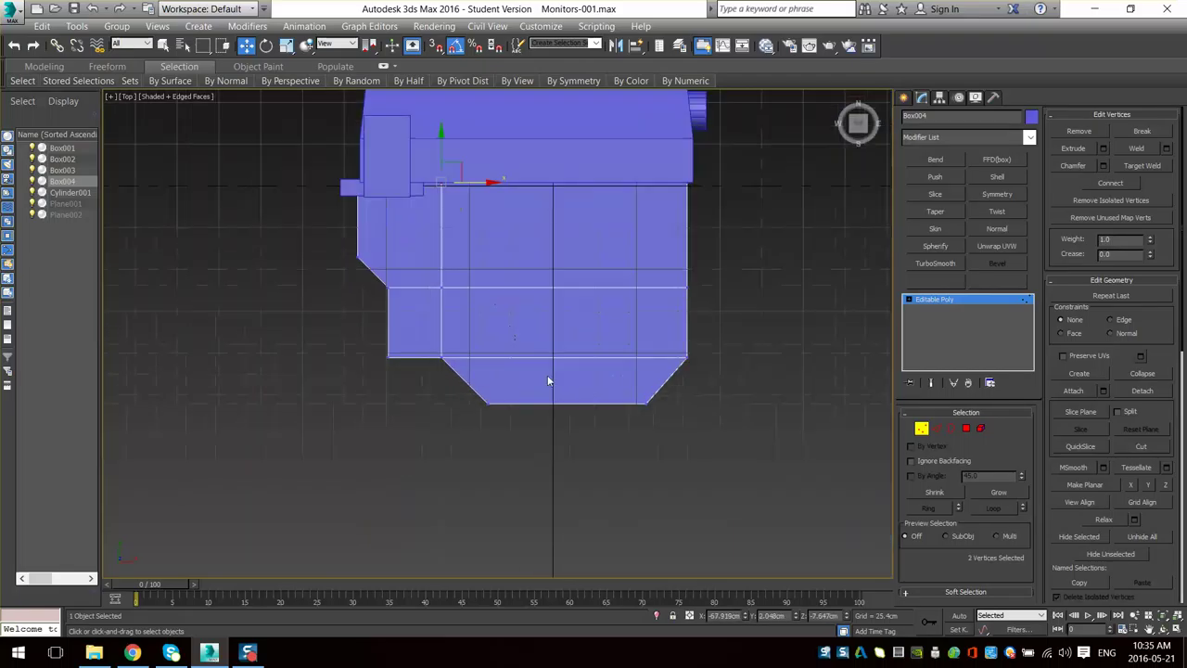
- Move the four vertices of the front diagonal opposite the steps inward, placing the front corner at about X 17.1 cm
middle_drag(675, 414, 586, 422)
scroll(613, 378, up, 4)
drag(573, 405, 442, 494)
drag(633, 332, 420, 481)
click(506, 470)
scroll(541, 433, up, 4)
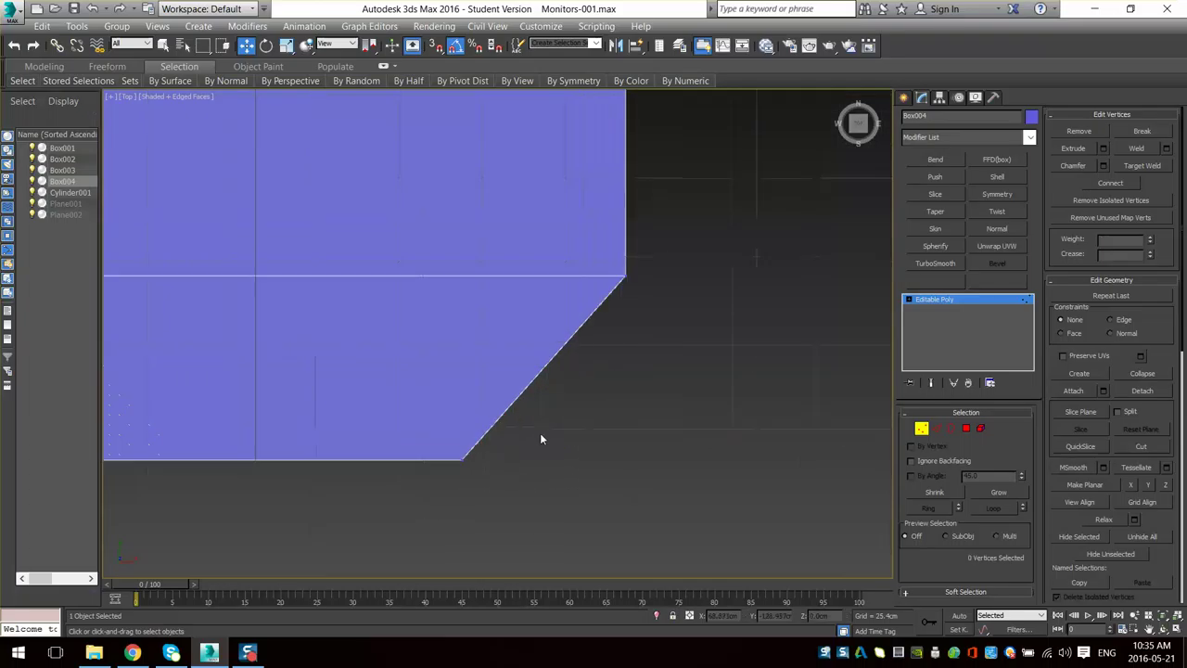
drag(655, 259, 527, 416)
scroll(557, 402, down, 3)
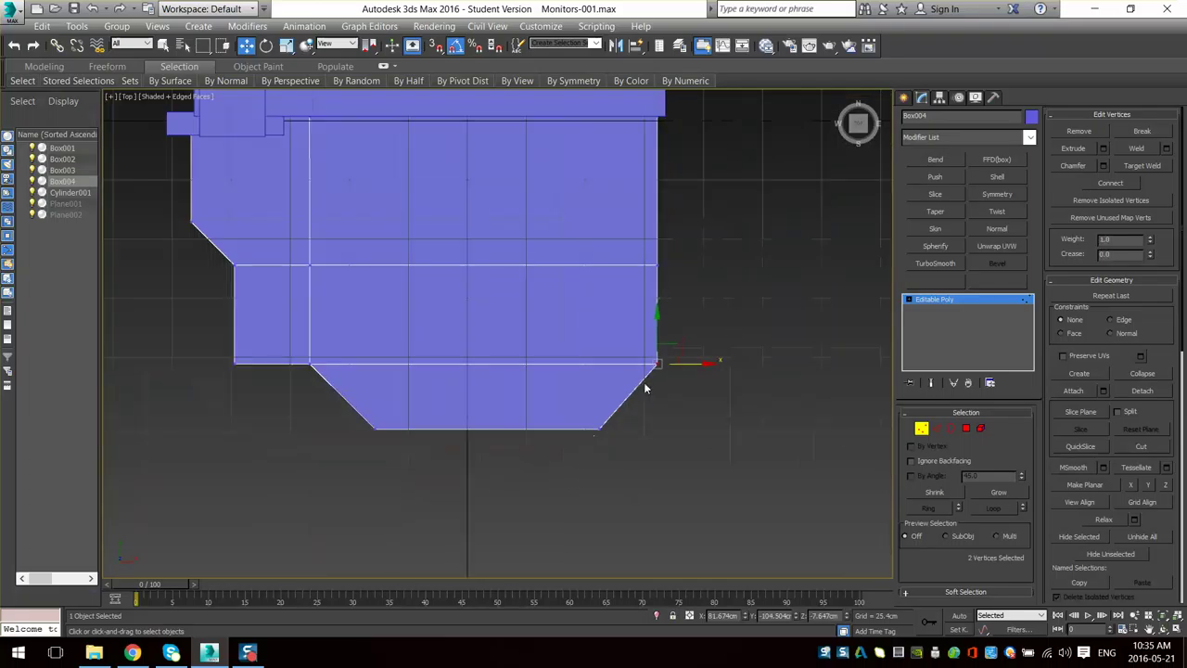
drag(709, 336, 591, 438)
drag(664, 397, 568, 397)
- Remove the crosswise edges running from the inner step corner to the long diagonal, together with their vertices
click(940, 432)
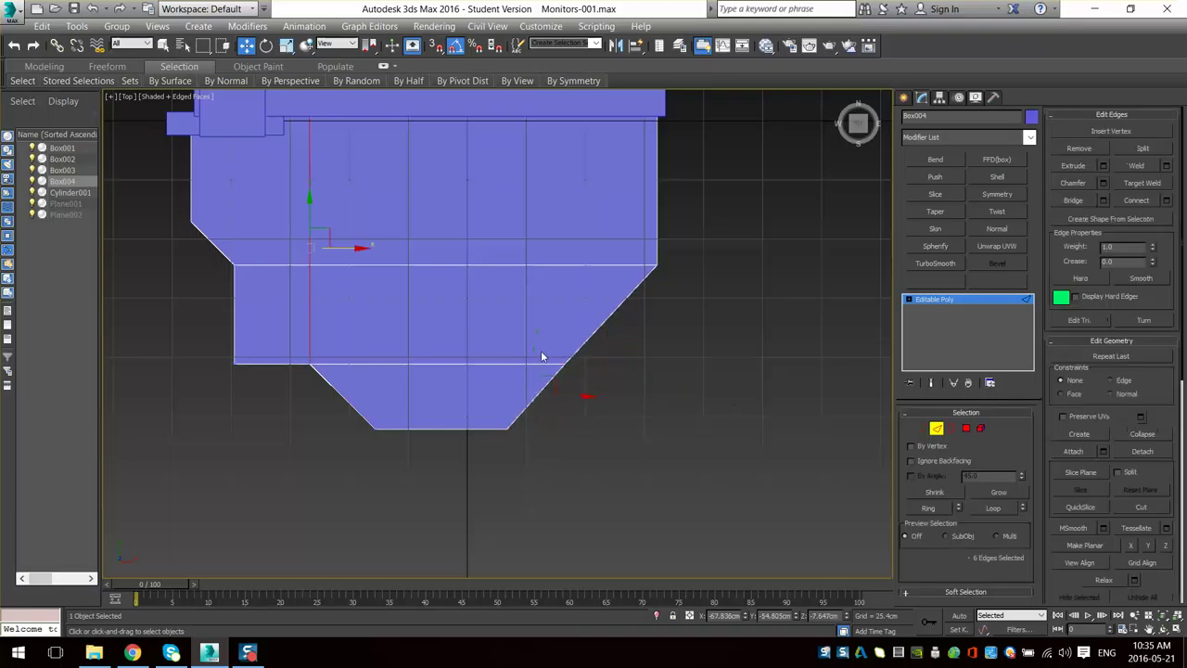
drag(545, 356, 488, 378)
alt+middle_drag(538, 374, 513, 461)
ctrl+click(539, 407)
key(ctrl+BackSpace)
- Connect the inner step corner vertices to the vertices at the upper end of the long diagonal
key(1)
alt+middle_drag(387, 356, 470, 414)
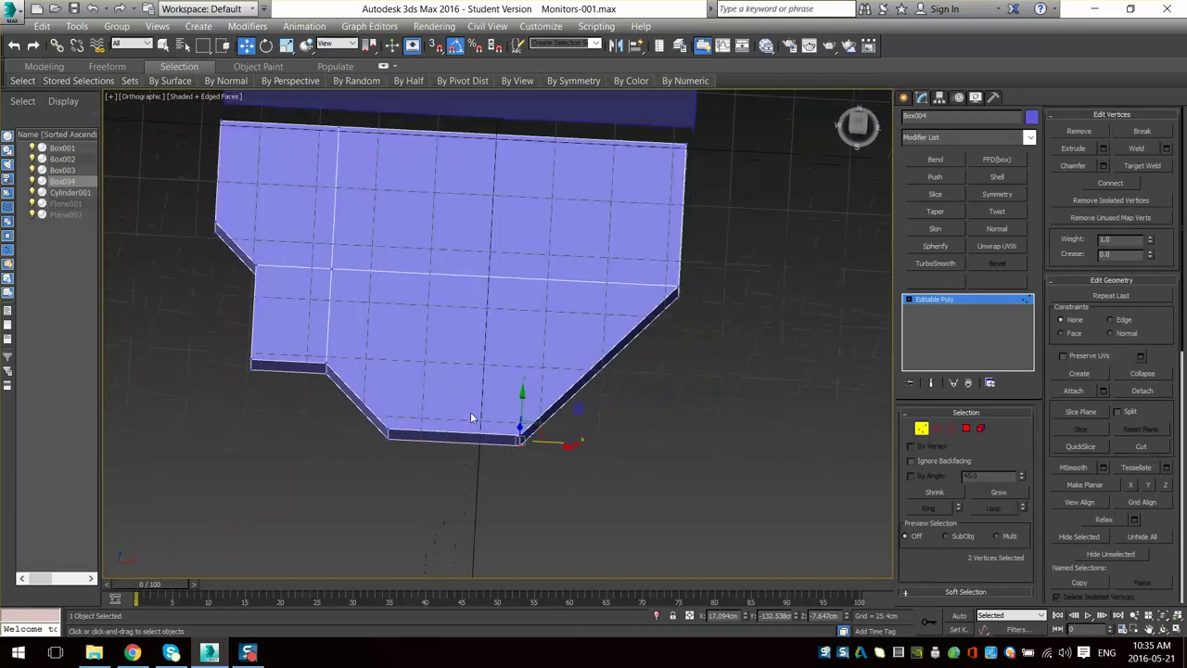
drag(352, 344, 309, 387)
ctrl+drag(697, 264, 644, 317)
key(ctrl+shift+e)
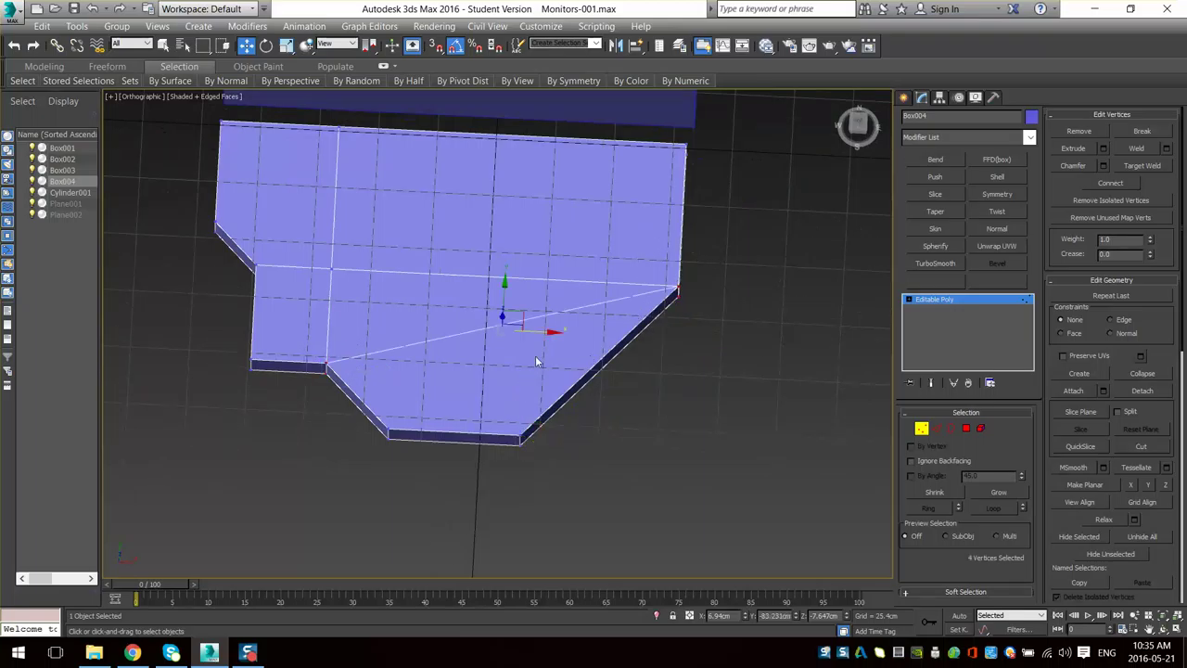
- Move the two front corner vertices at the lower end of the slab's long diagonal inward to about X 11 cm
alt+middle_drag(536, 355, 534, 384)
key(t)
scroll(583, 408, up, 4)
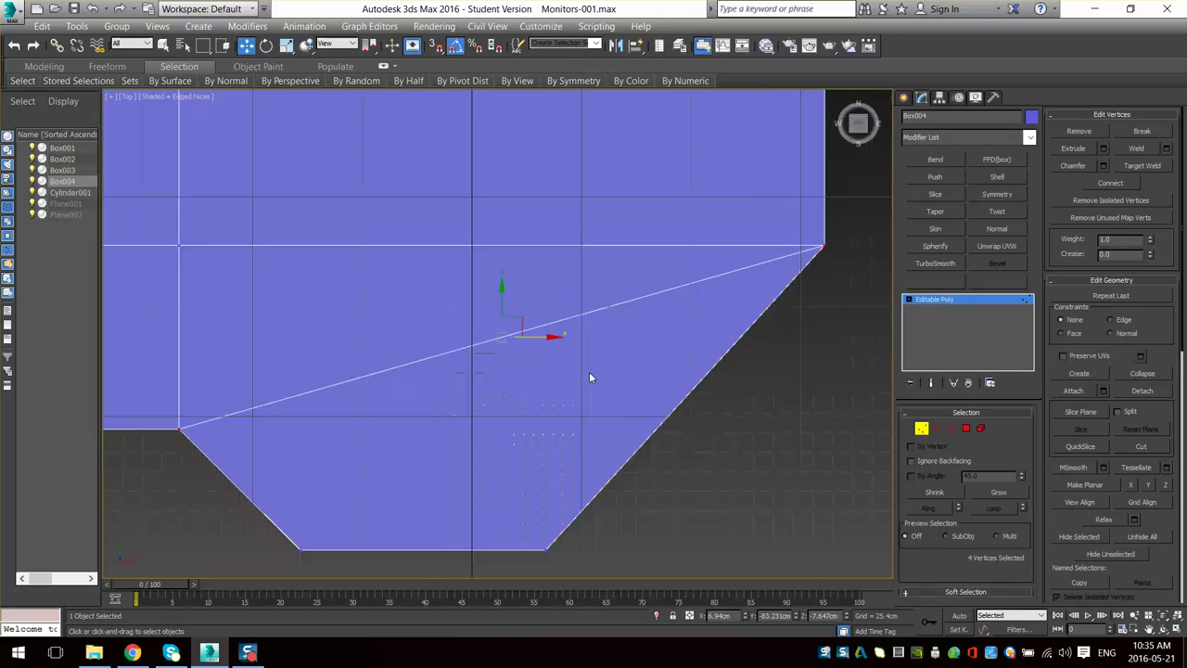
scroll(612, 454, down, 3)
middle_drag(579, 501, 541, 396)
drag(563, 408, 529, 473)
scroll(594, 453, up, 2)
middle_drag(662, 431, 575, 442)
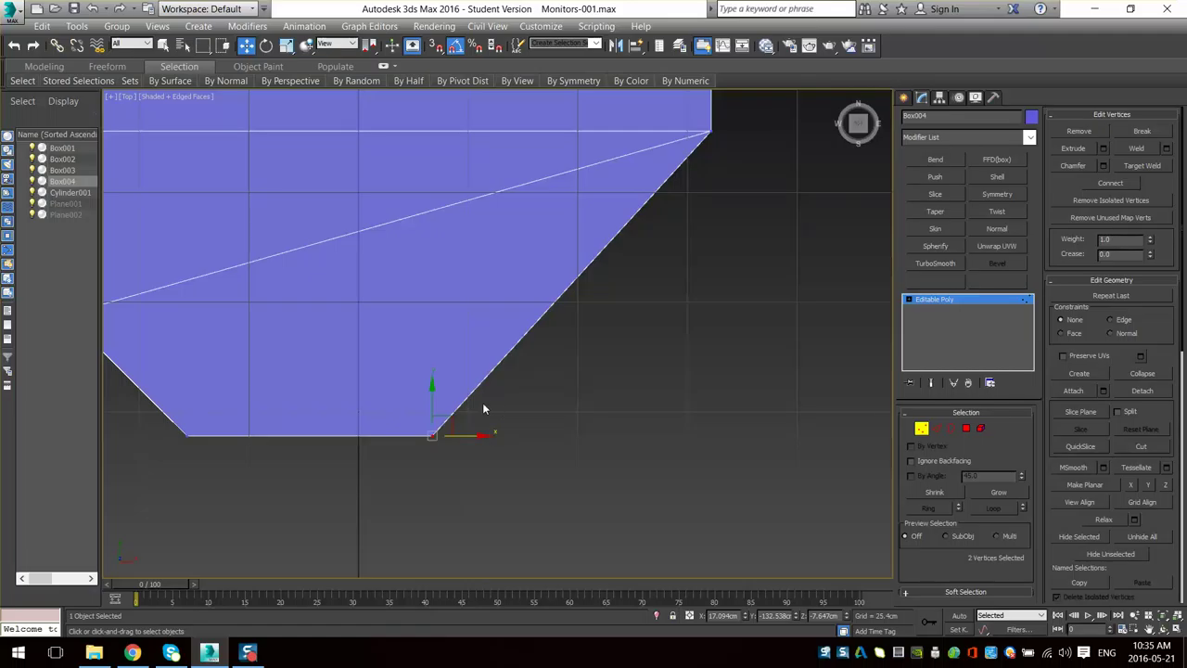
drag(471, 437, 446, 436)
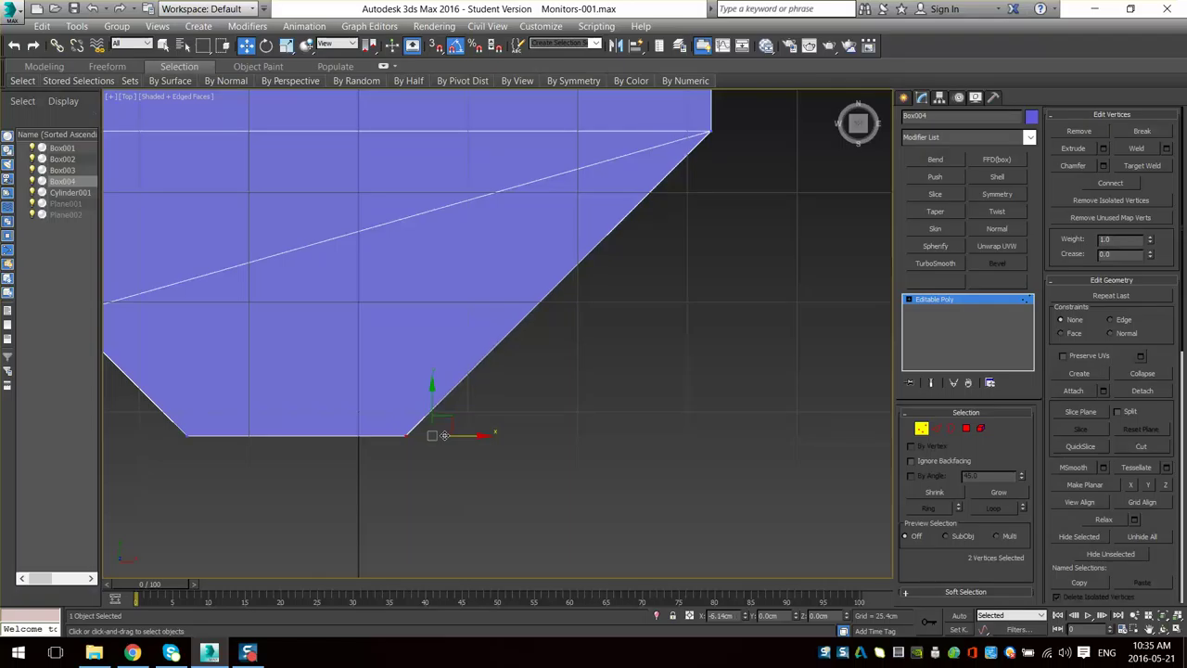
scroll(509, 321, down, 5)
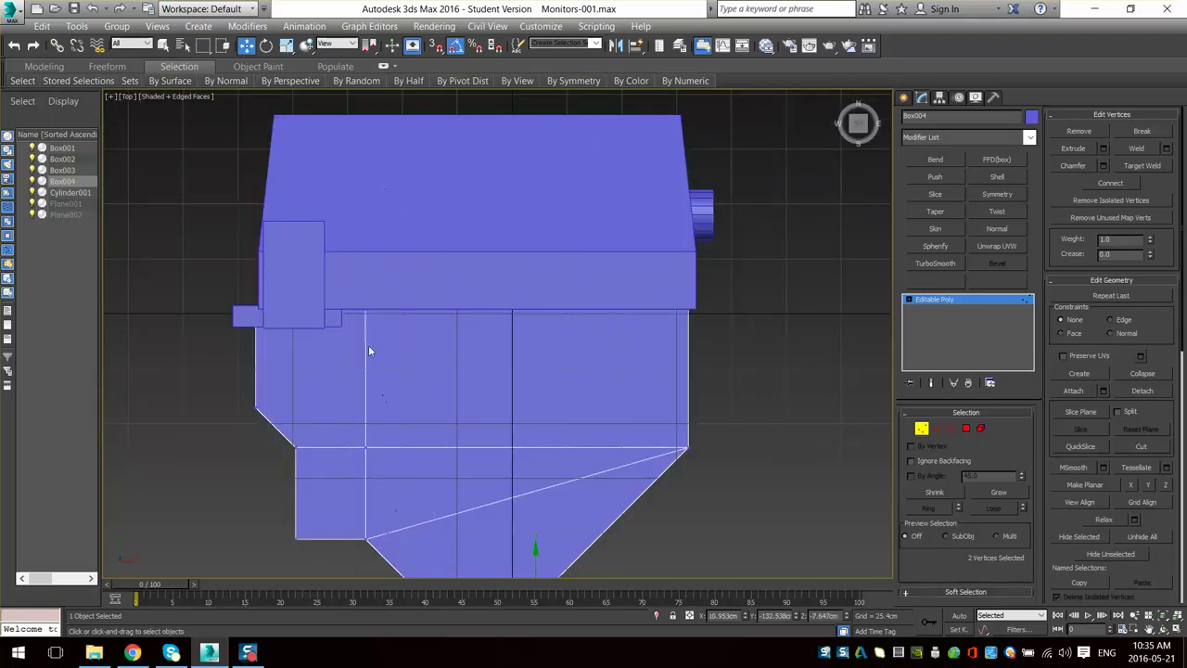
- Move the two vertices at the upper end of the long diagonal forward to about Y -86.3 cm
scroll(515, 355, up, 4)
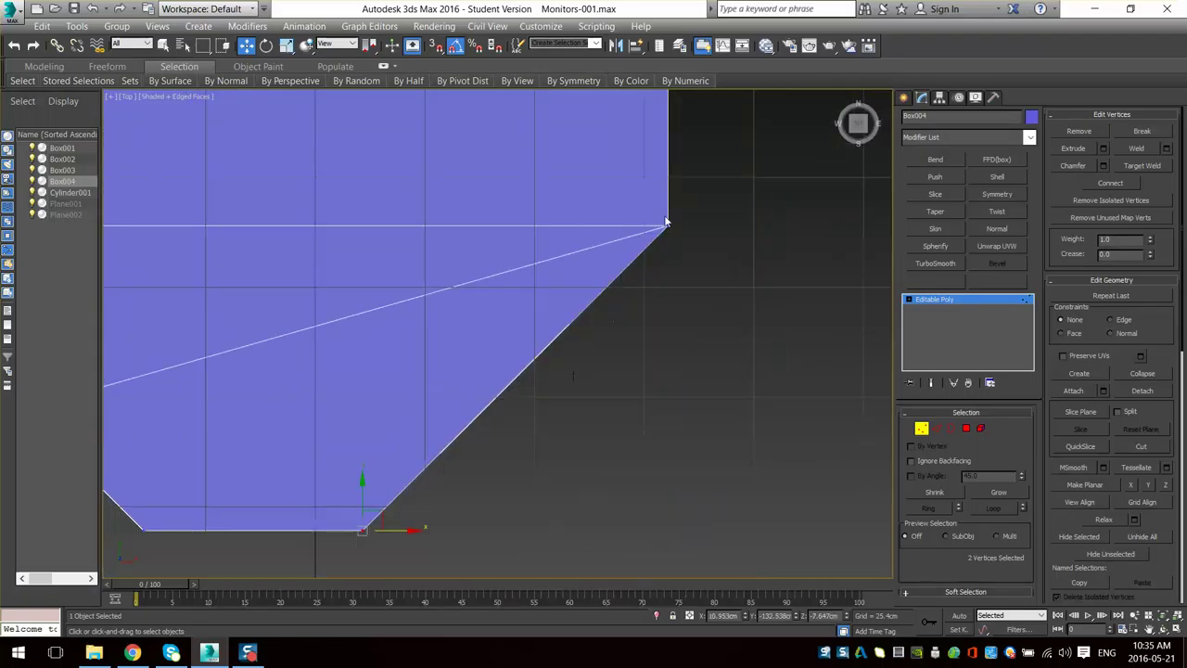
drag(688, 205, 642, 256)
scroll(568, 356, down, 3)
scroll(599, 325, up, 1)
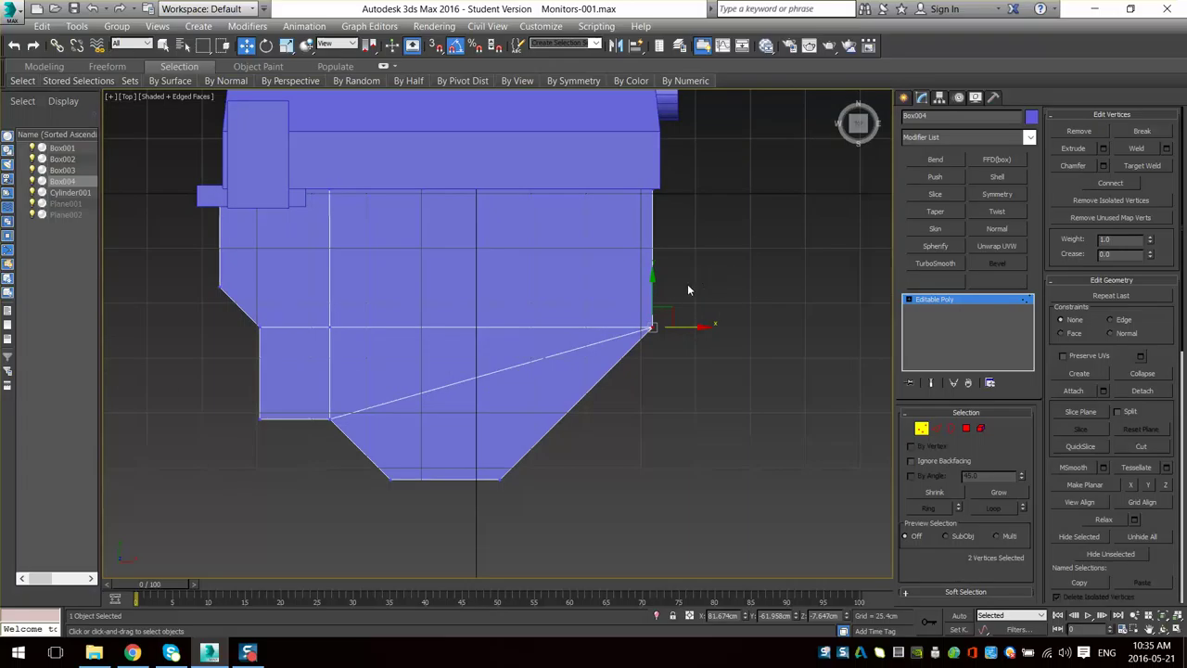
drag(653, 288, 652, 339)
- Move the diagonal's front corner vertices outward along X until the diagonal runs at about 45 degrees, and leave vertex editing
scroll(564, 476, up, 3)
middle_drag(563, 476, 461, 371)
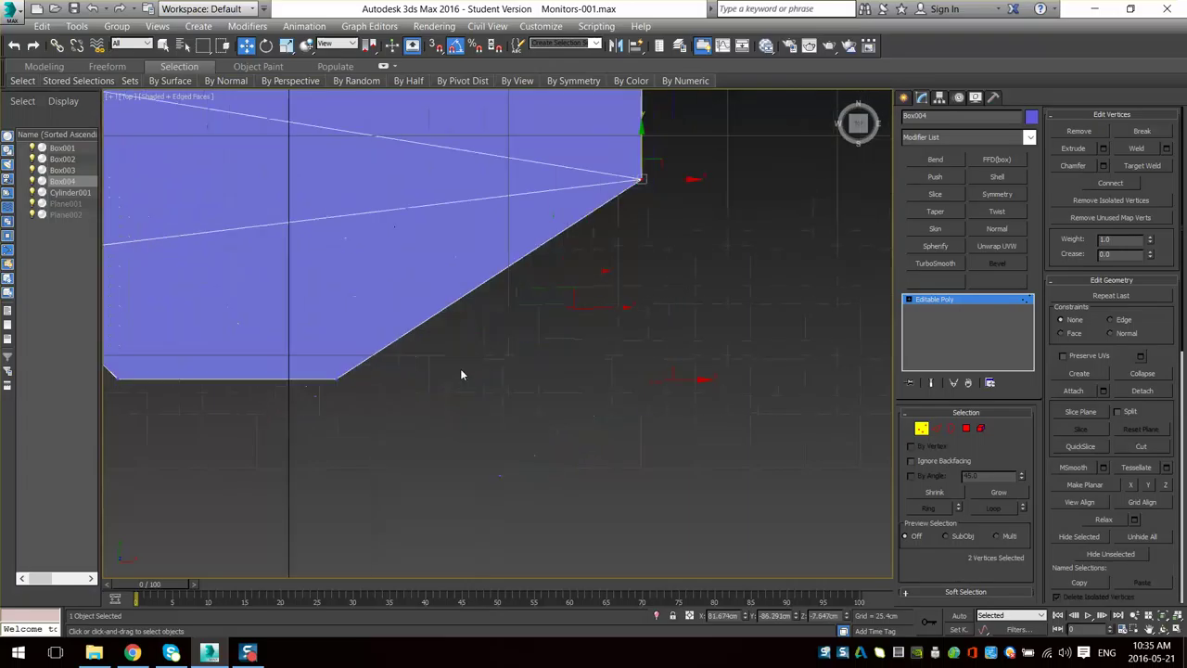
drag(404, 339, 332, 419)
drag(374, 380, 480, 381)
scroll(490, 388, down, 5)
click(919, 433)
- Hide the edge overlay and examine the slab's silhouette beside the monitor body from several angles in perspective
mouse_move(564, 419)
alt+middle_down()
mouse_move(532, 409)
mouse_move(527, 431)
mouse_move(422, 413)
mouse_move(495, 448)
mouse_move(413, 409)
mouse_move(528, 400)
mouse_move(509, 416)
mouse_move(472, 406)
mouse_move(512, 450)
mouse_move(516, 397)
alt+middle_up()
key(F4)
scroll(525, 432, down, 2)
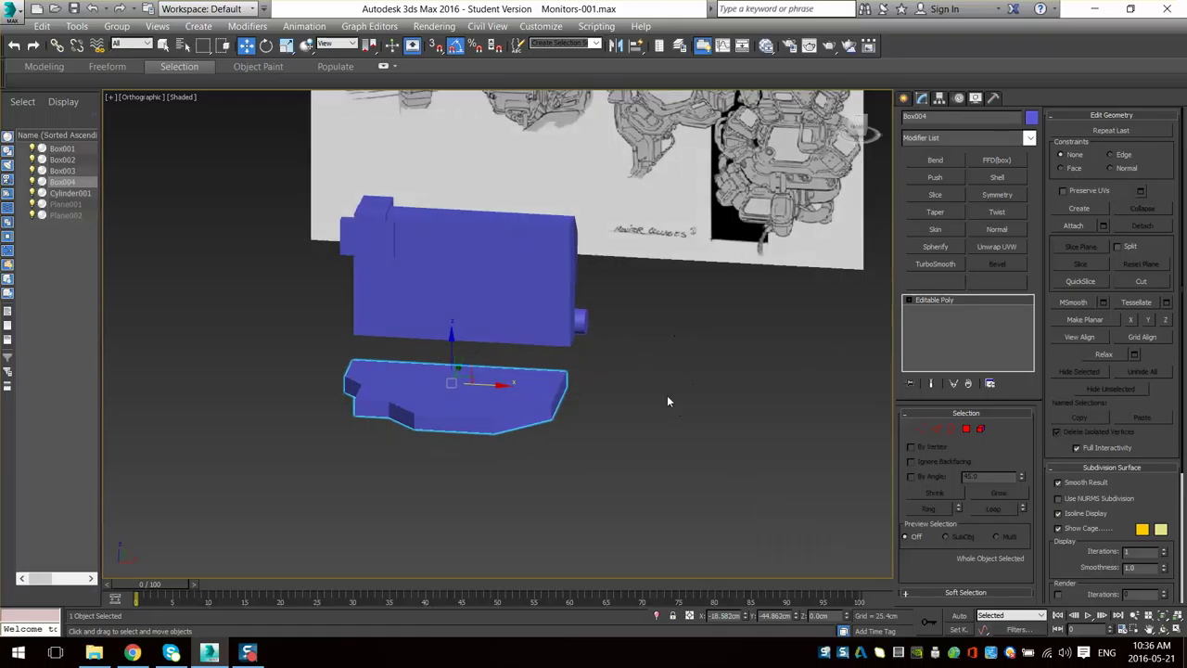
key(p)
scroll(665, 391, down, 5)
alt+middle_drag(676, 381, 611, 374)
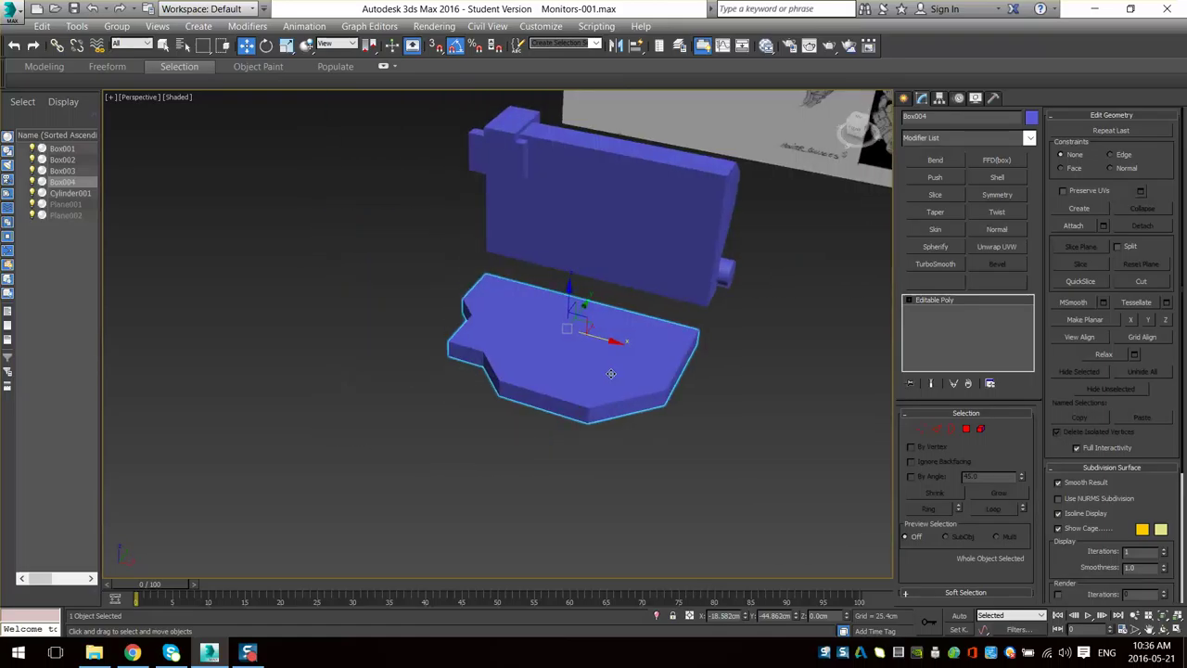
middle_drag(626, 353, 567, 388)
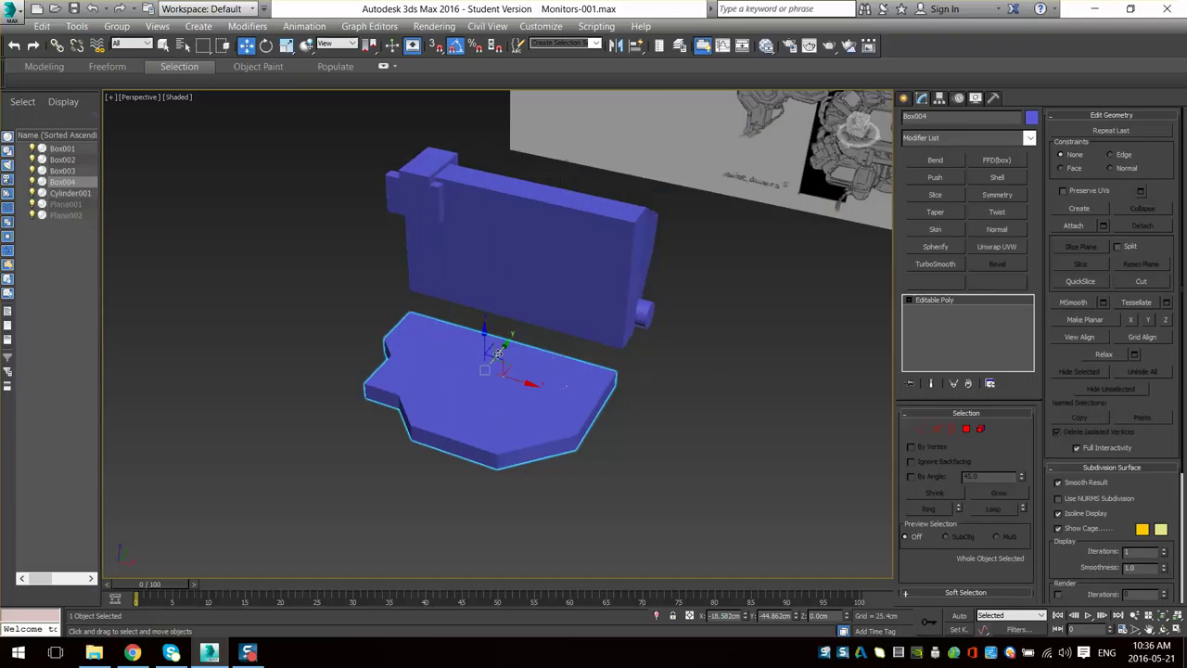
alt+middle_drag(450, 389, 435, 433)
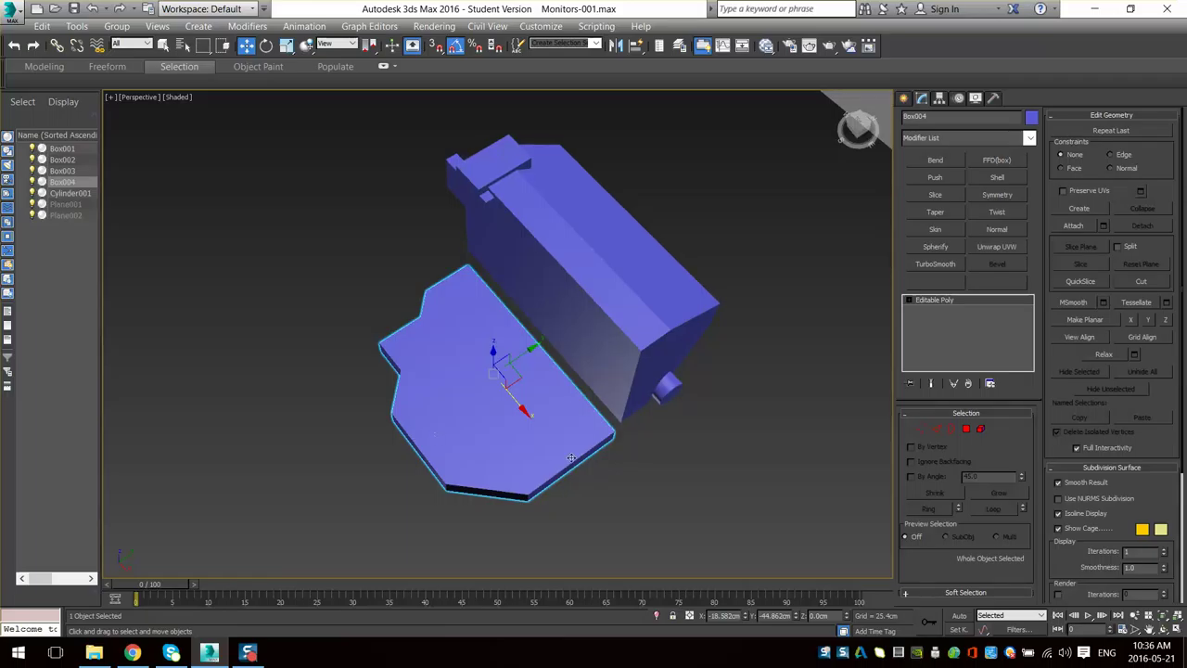
alt+middle_drag(544, 440, 575, 403)
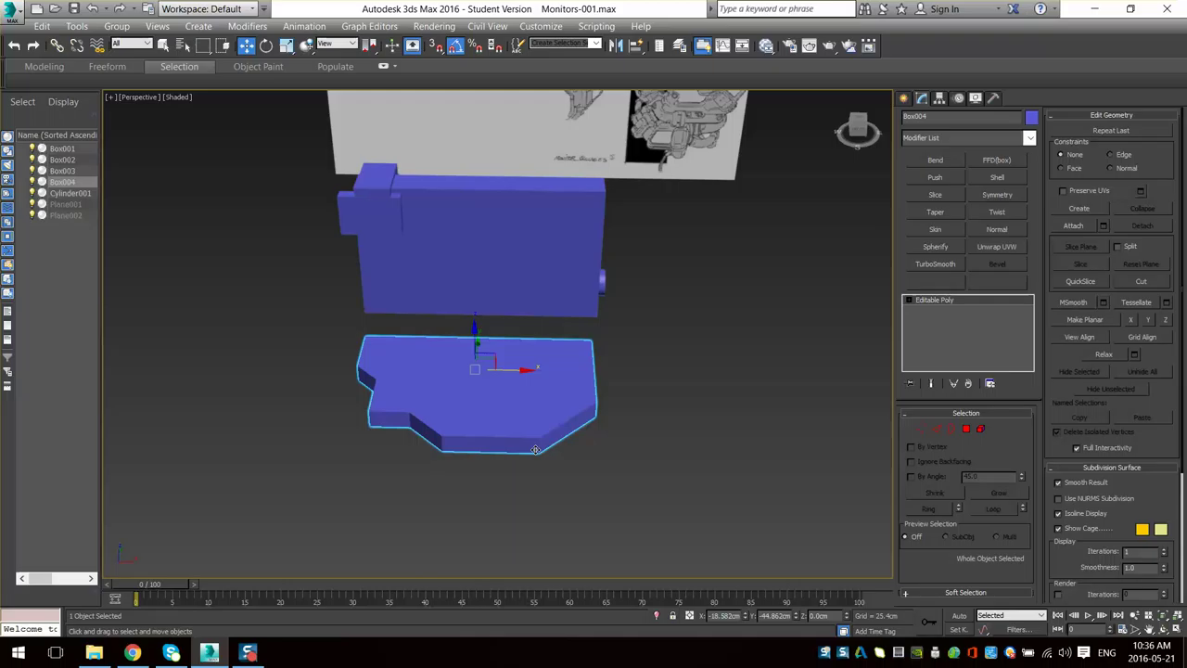
alt+middle_drag(588, 405, 539, 408)
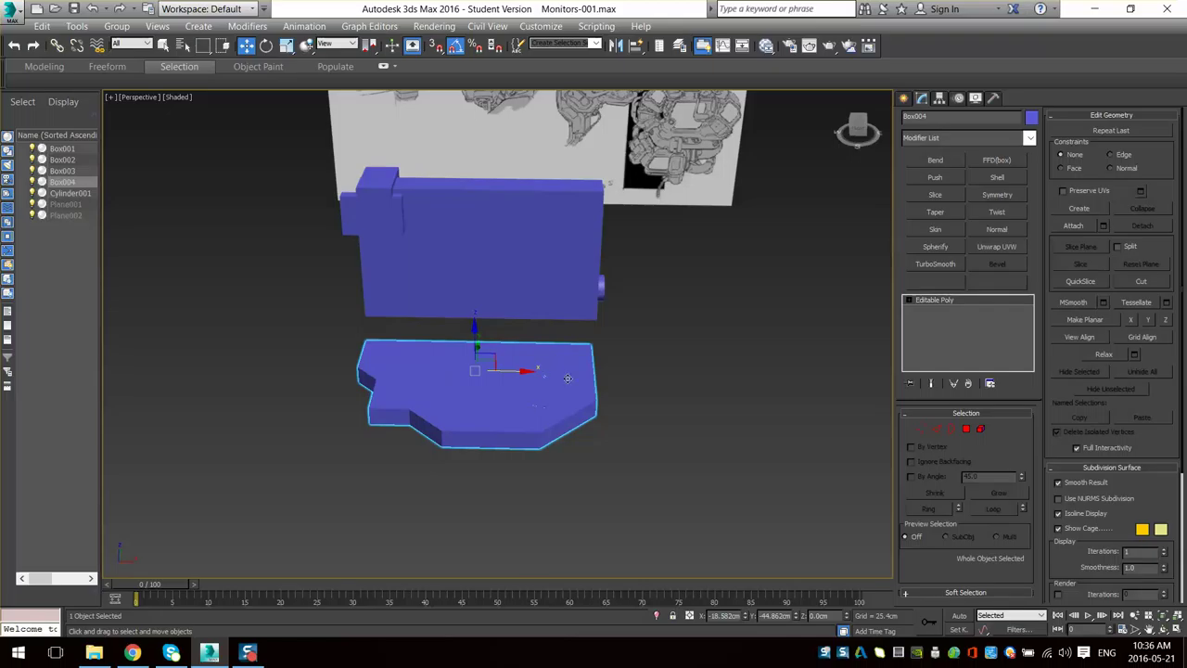
middle_drag(601, 330, 573, 454)
alt+middle_drag(573, 455, 567, 416)
- Examine the monitor collage sketches on the reference plane up close for shape ideas
scroll(567, 417, up, 4)
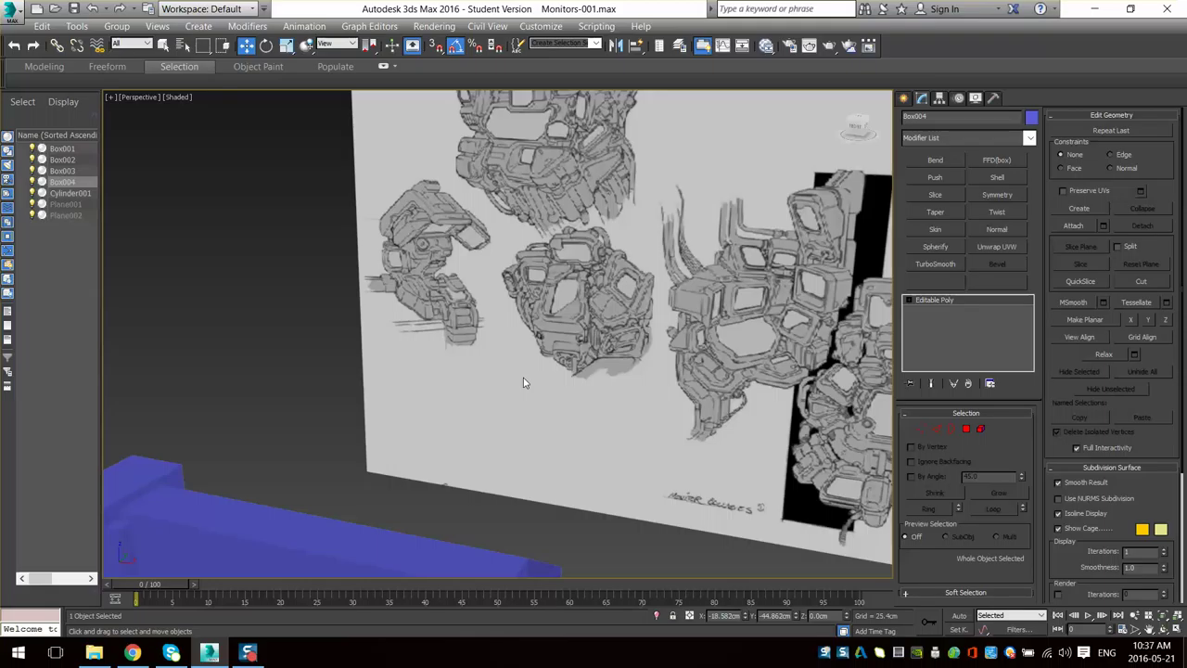
middle_drag(508, 317, 608, 186)
middle_drag(579, 280, 561, 371)
scroll(522, 245, up, 3)
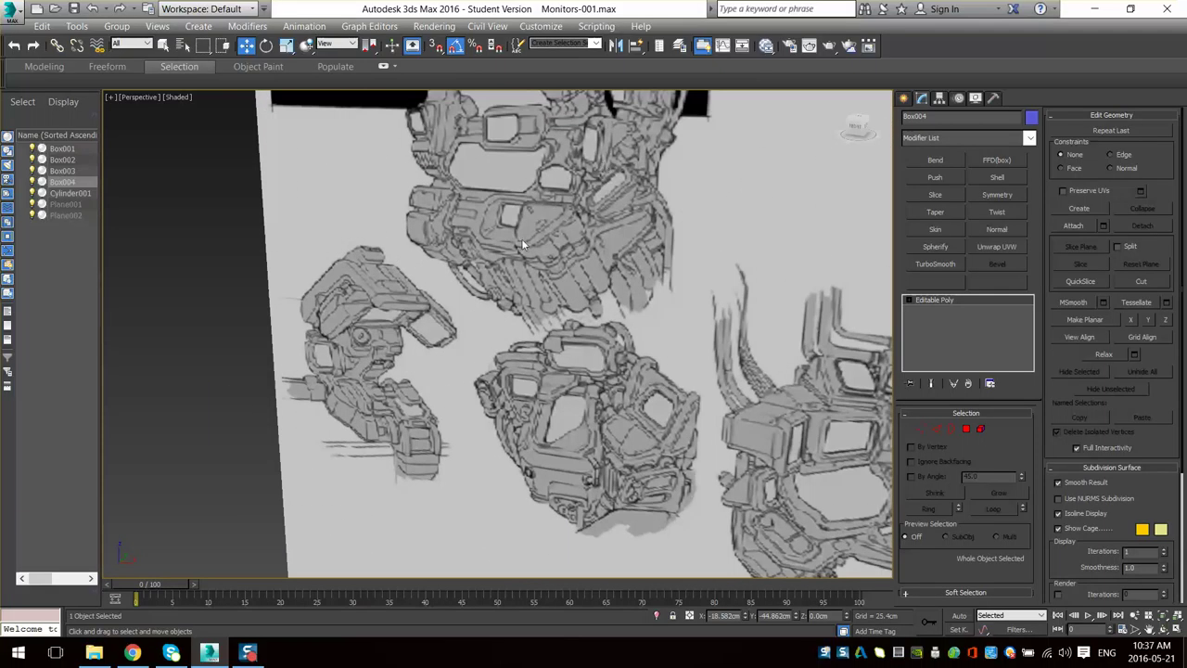
scroll(599, 148, up, 2)
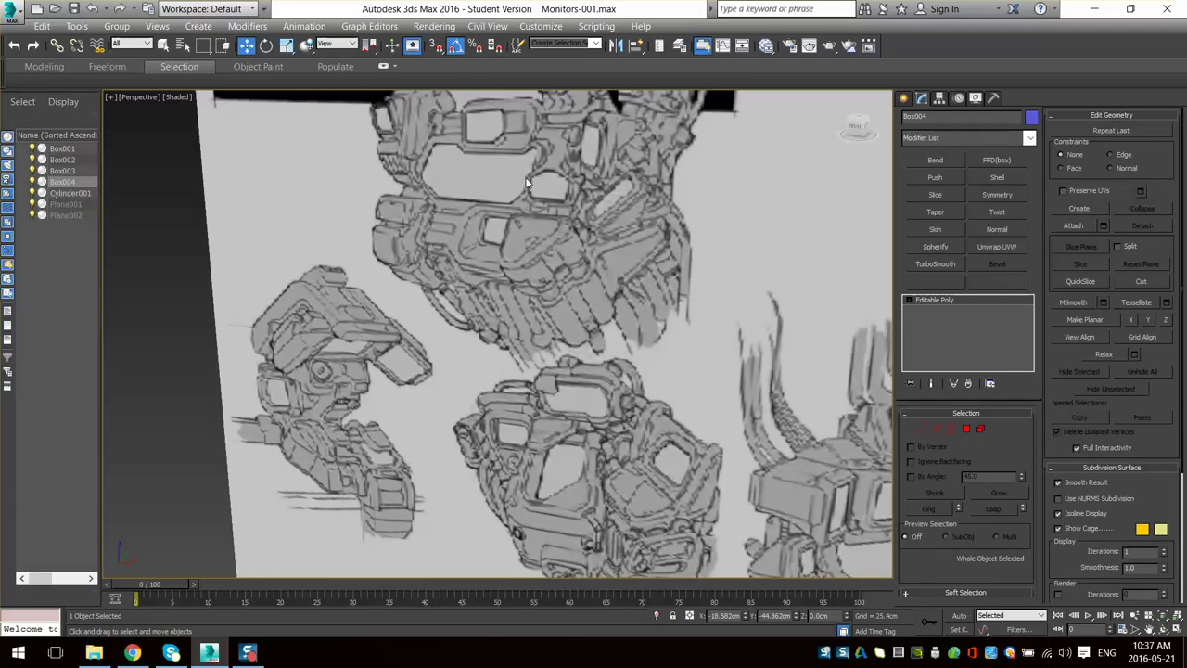
scroll(450, 247, up, 1)
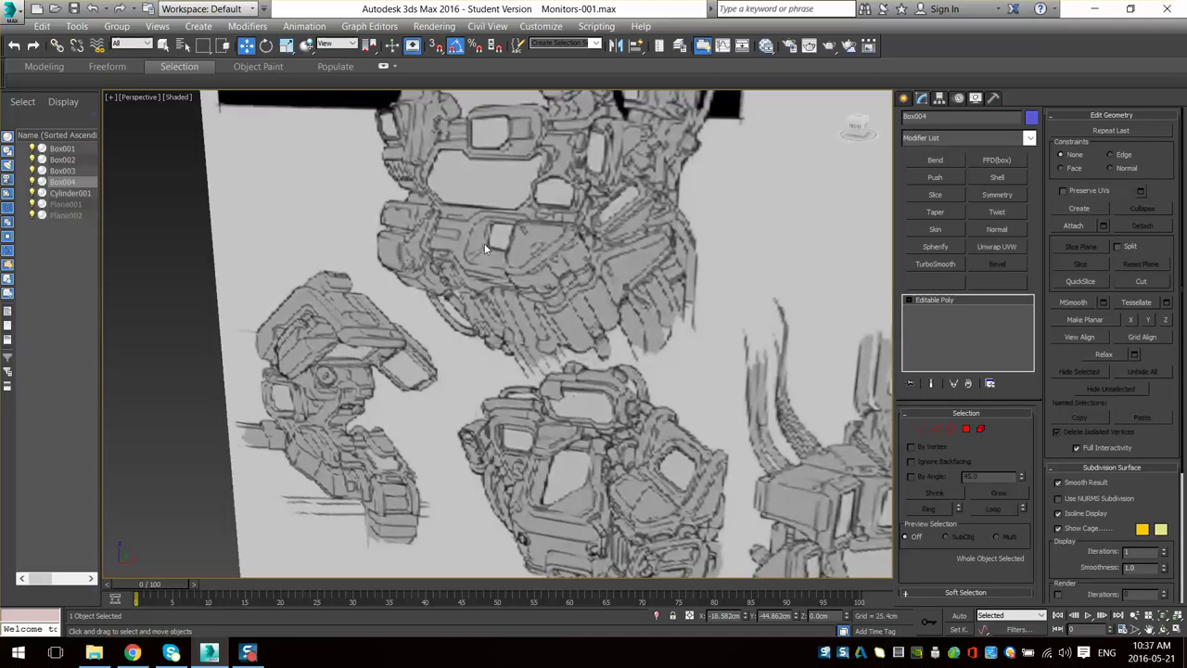
scroll(523, 307, down, 1)
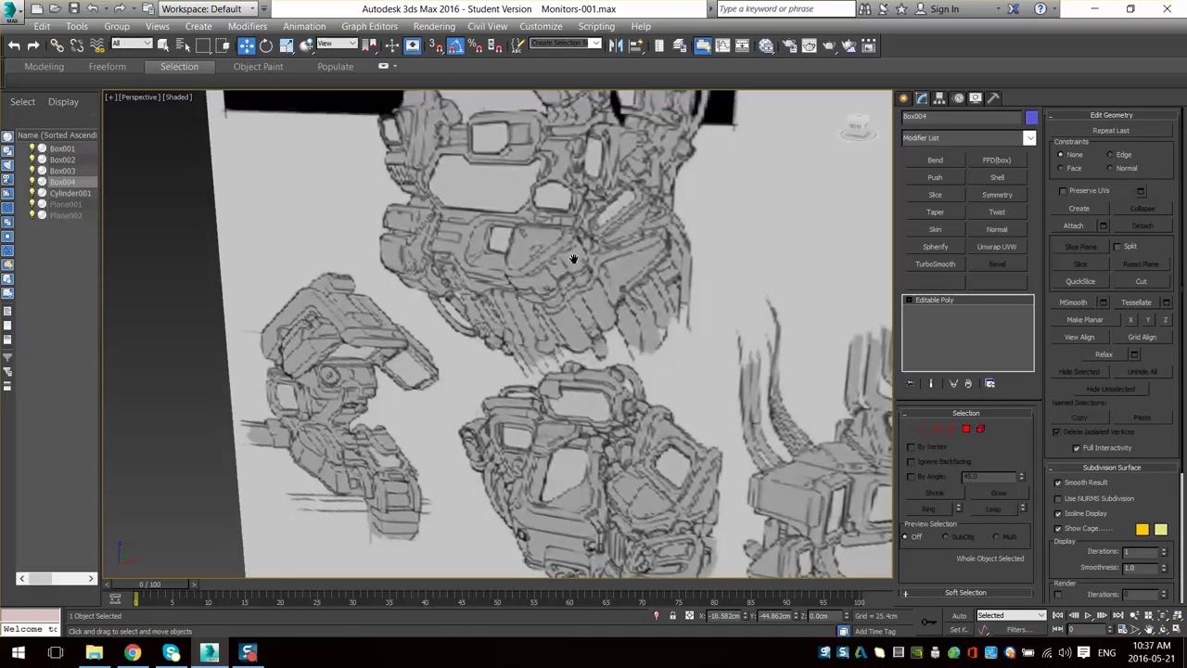
scroll(566, 266, down, 3)
middle_drag(563, 271, 567, 239)
scroll(556, 218, up, 2)
scroll(545, 206, up, 2)
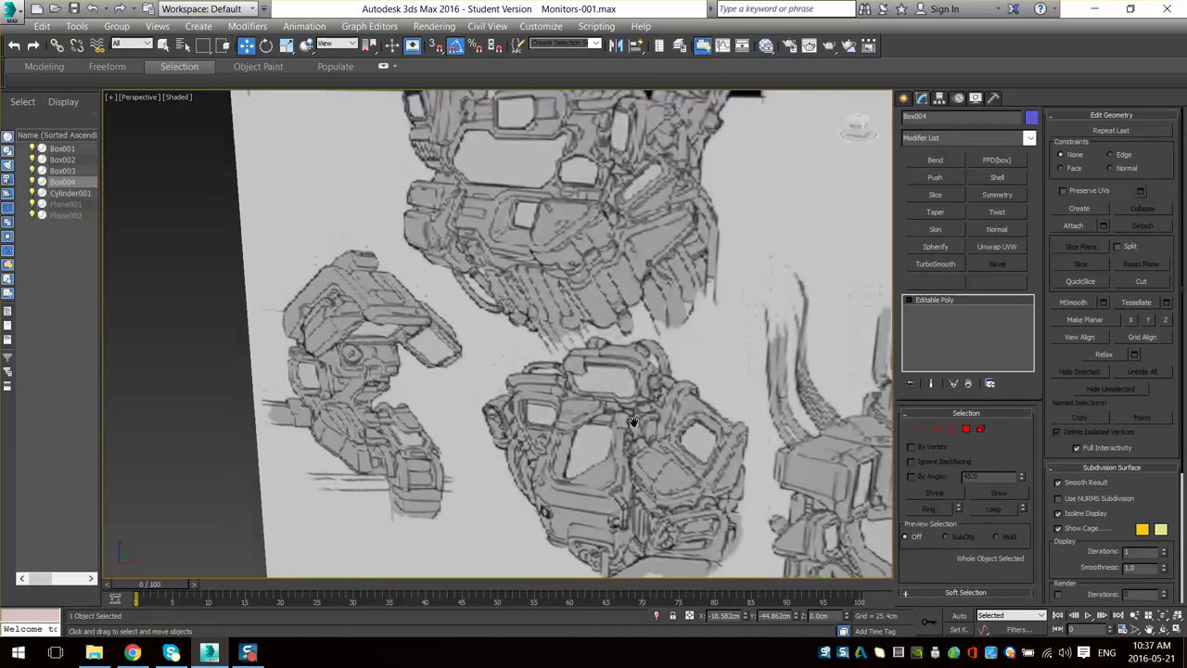
scroll(531, 221, down, 3)
middle_drag(547, 195, 559, 224)
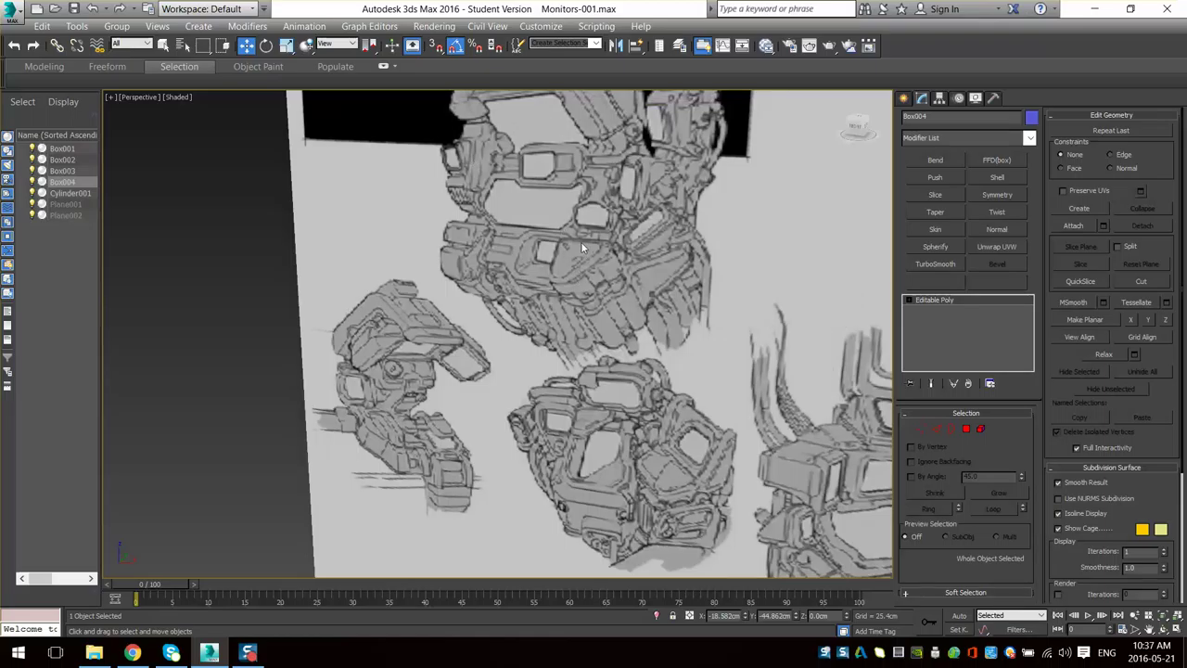
scroll(576, 309, down, 4)
mouse_move(573, 325)
middle_down()
mouse_move(562, 231)
mouse_move(576, 410)
mouse_move(630, 415)
middle_up()
scroll(570, 362, up, 4)
scroll(583, 363, down, 4)
- Start a Box primitive and check the collage sketches for a part to place at the slab's diagonal corner
key(t)
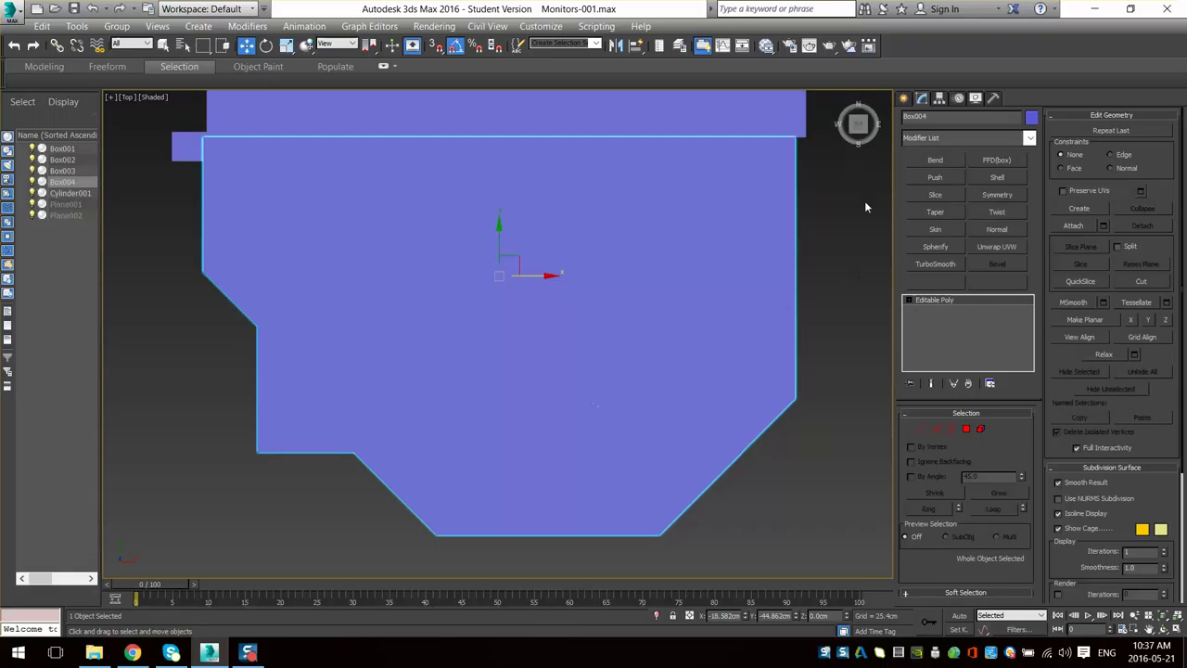
click(903, 99)
middle_drag(769, 443, 592, 342)
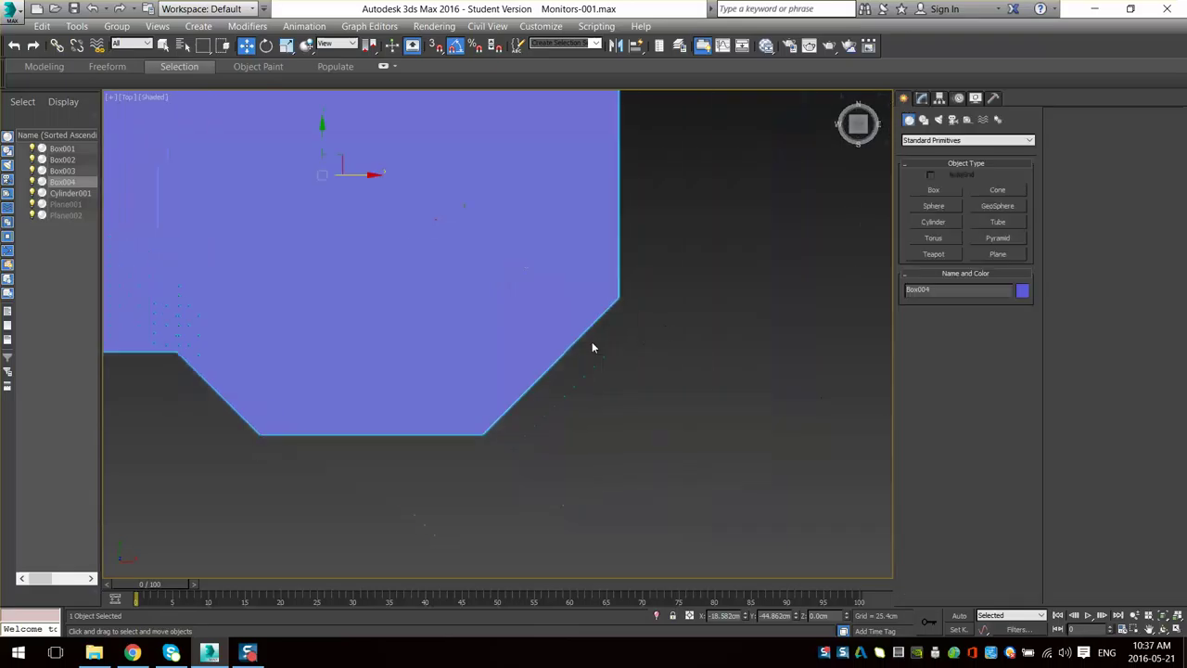
click(923, 192)
middle_drag(633, 296, 624, 314)
scroll(618, 293, down, 4)
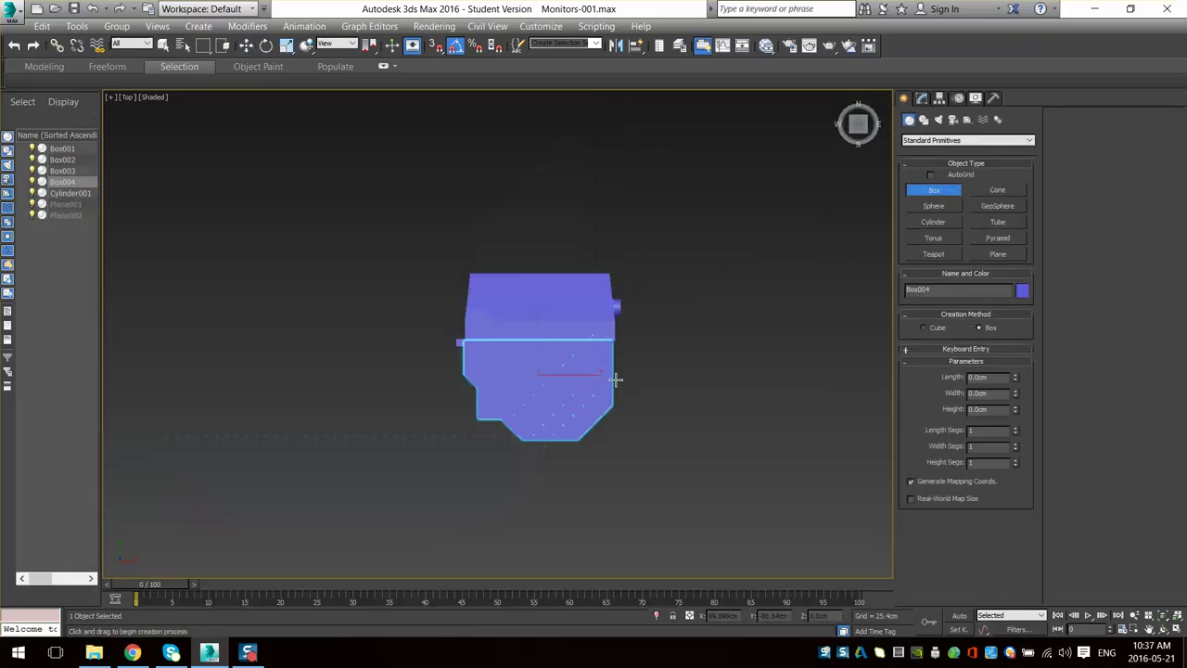
alt+middle_drag(615, 379, 572, 257)
scroll(565, 276, down, 1)
scroll(577, 329, up, 1)
mouse_move(631, 562)
middle_down()
mouse_move(577, 329)
mouse_move(573, 353)
middle_up()
scroll(577, 330, up, 5)
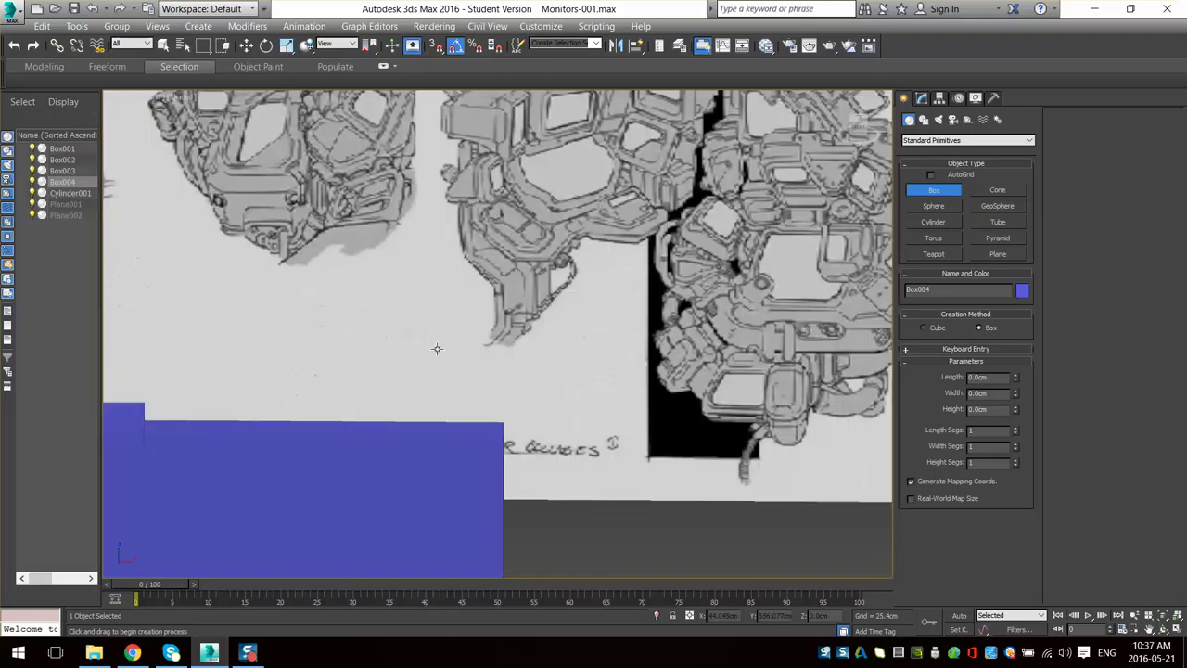
middle_drag(380, 217, 705, 521)
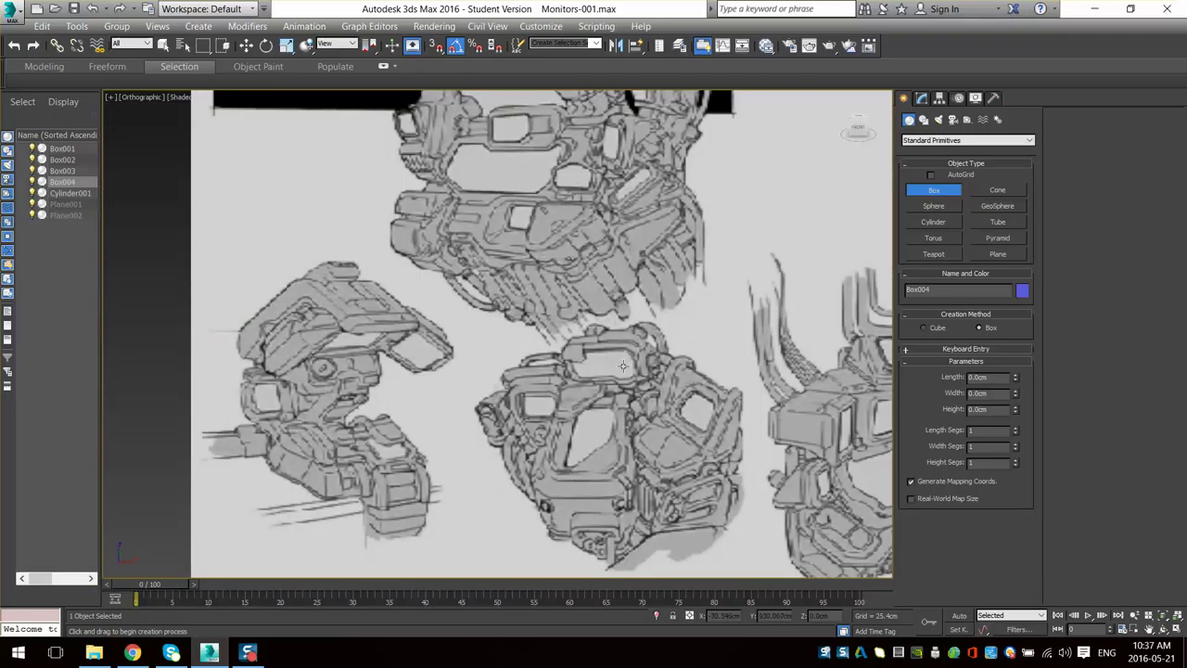
scroll(682, 445, down, 3)
middle_drag(695, 469, 642, 345)
- Create a box over the slab's diagonal corner, about 61.7 cm long, 64.7 cm wide and -33.3 cm high
key(t)
key(z)
middle_drag(829, 416, 675, 255)
drag(672, 218, 479, 401)
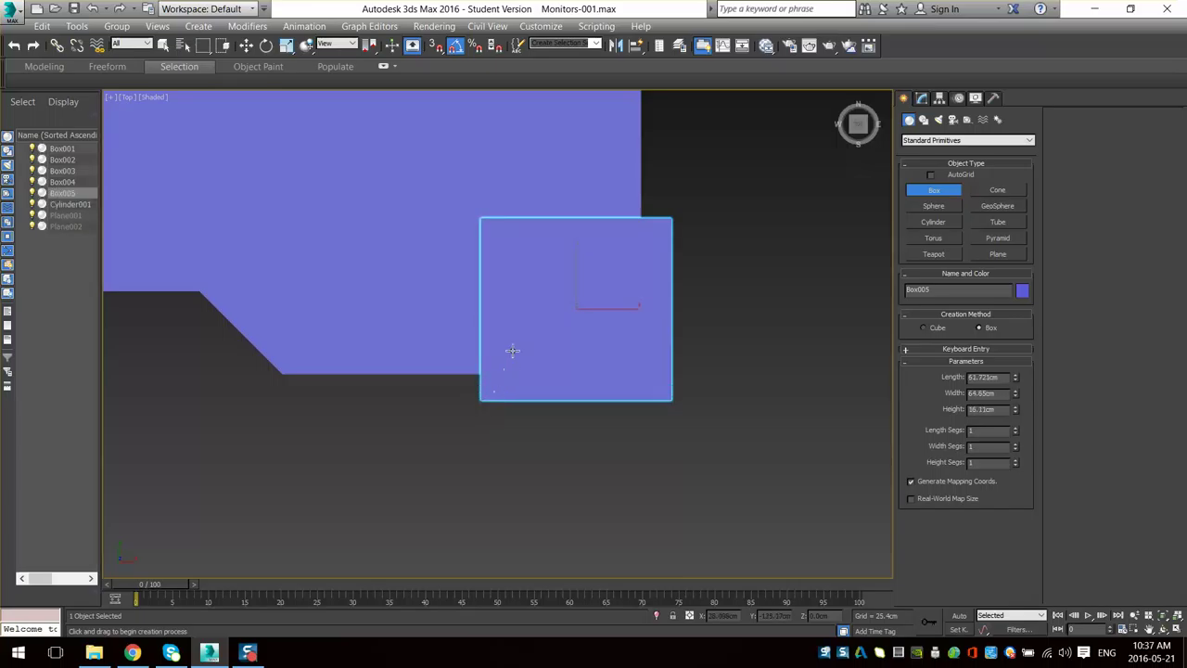
click(523, 499)
- Review the collage sketches on the reference plane again for the new box's shape
middle_drag(615, 437, 599, 445)
scroll(589, 462, down, 4)
middle_drag(561, 390, 618, 553)
scroll(586, 348, down, 5)
mouse_move(573, 360)
alt+middle_down()
mouse_move(607, 249)
mouse_move(533, 285)
alt+middle_up()
scroll(533, 285, up, 6)
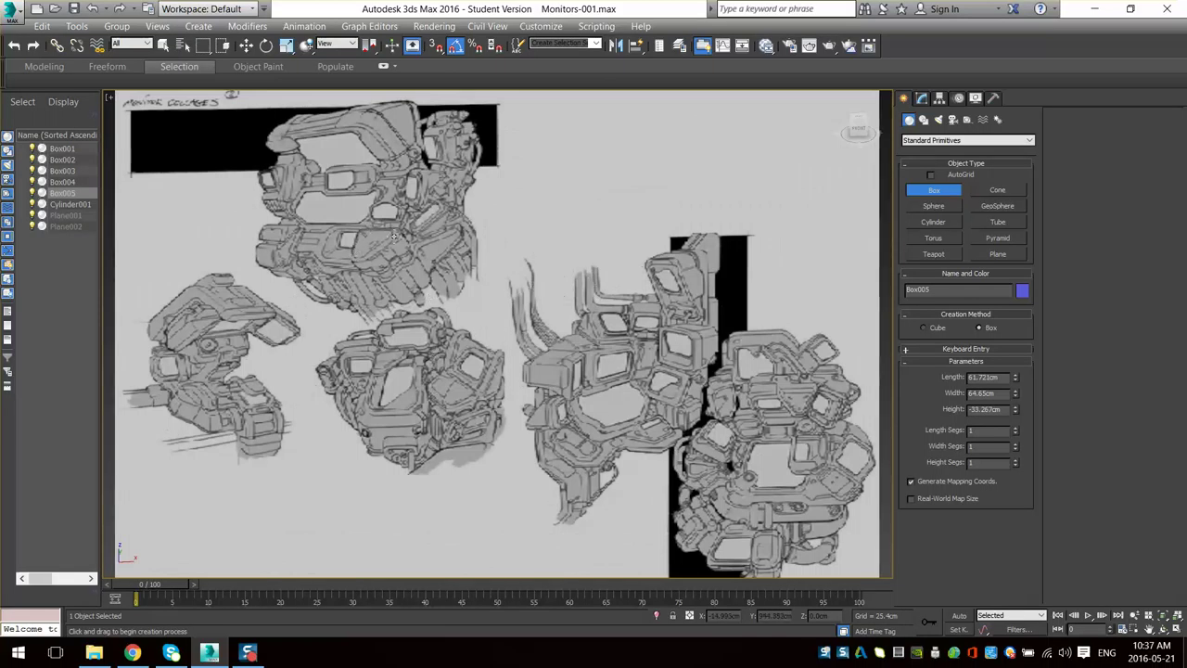
mouse_move(395, 237)
alt+middle_down()
mouse_move(451, 266)
mouse_move(466, 334)
alt+middle_up()
scroll(466, 334, down, 5)
- Convert the new box at the slab's corner to an Editable Poly
key(t)
key(z)
scroll(581, 409, up, 3)
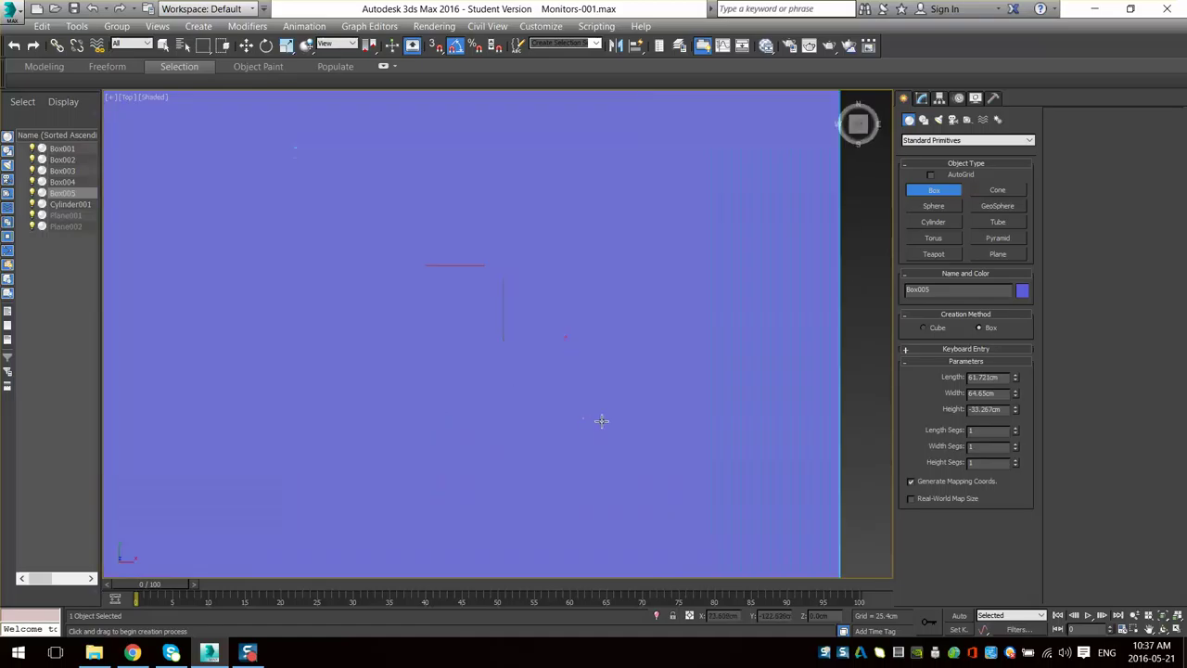
scroll(602, 419, down, 5)
click(921, 100)
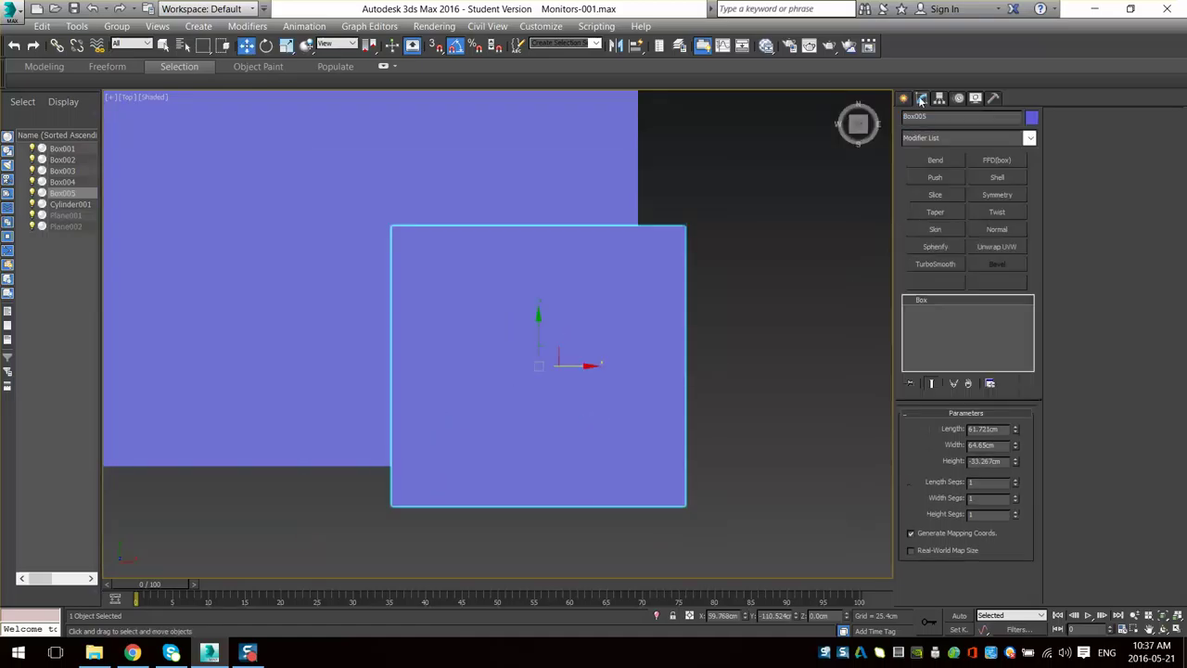
right_click(702, 351)
mouse_move(733, 504)
click(890, 515)
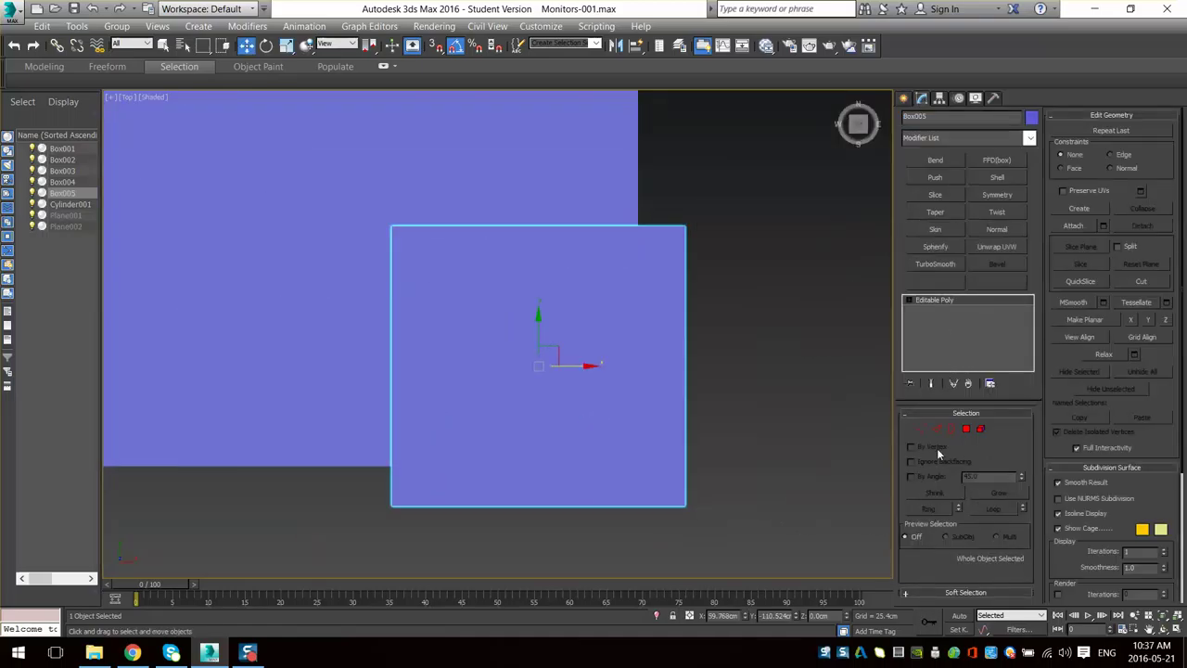
- Show the edge overlay and select the four edges along the new box's front side and its side facing away from the slab
key(F4)
click(939, 431)
drag(761, 379, 647, 419)
ctrl+drag(601, 485, 603, 556)
- Try to connect the four selected edges with a diagonal loop across the box's outer front corner
key(ctrl+shift+e)
scroll(564, 443, down, 2)
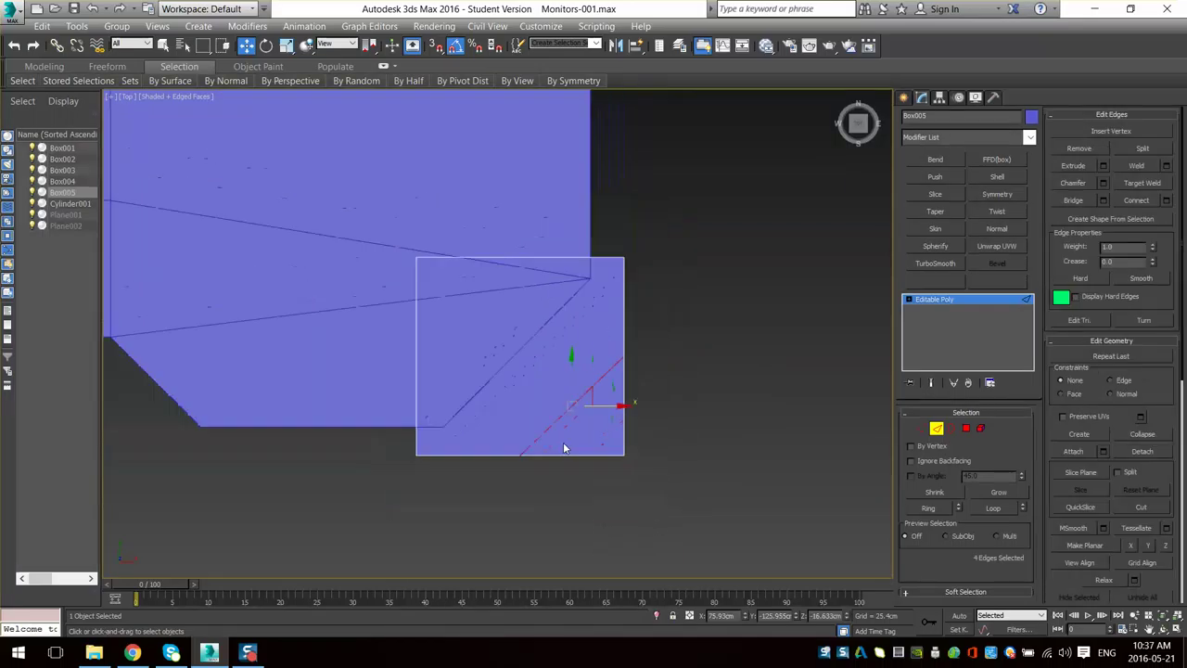
scroll(564, 444, up, 2)
key(1)
scroll(554, 434, down, 1)
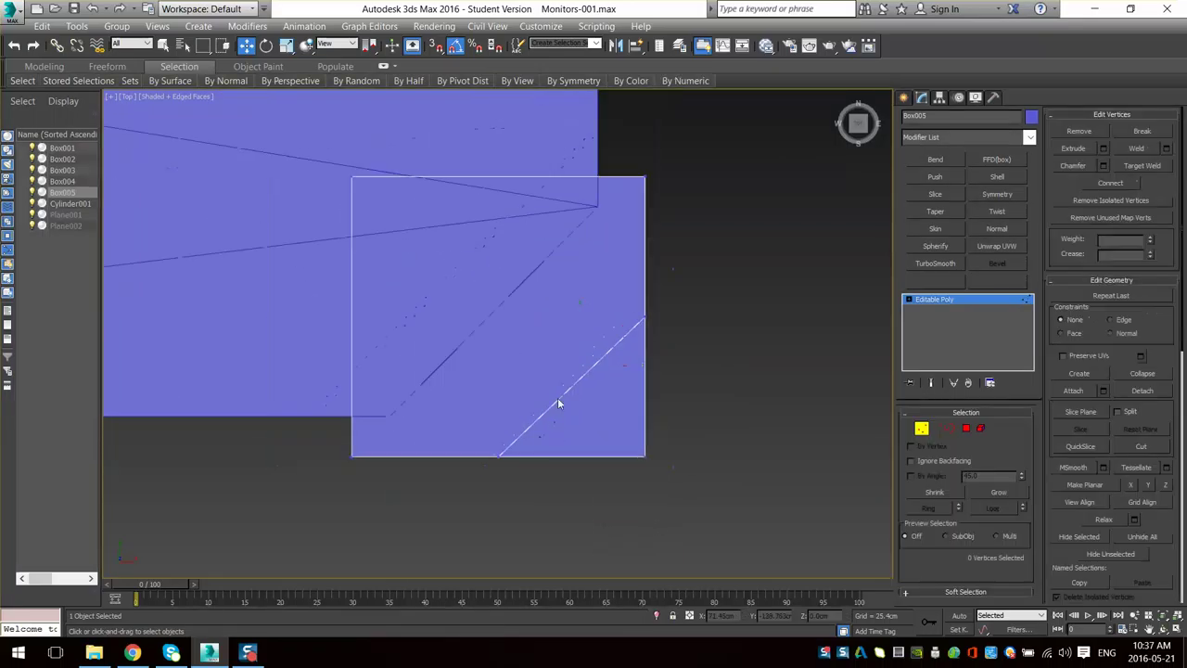
key(ctrl+z)
click(940, 430)
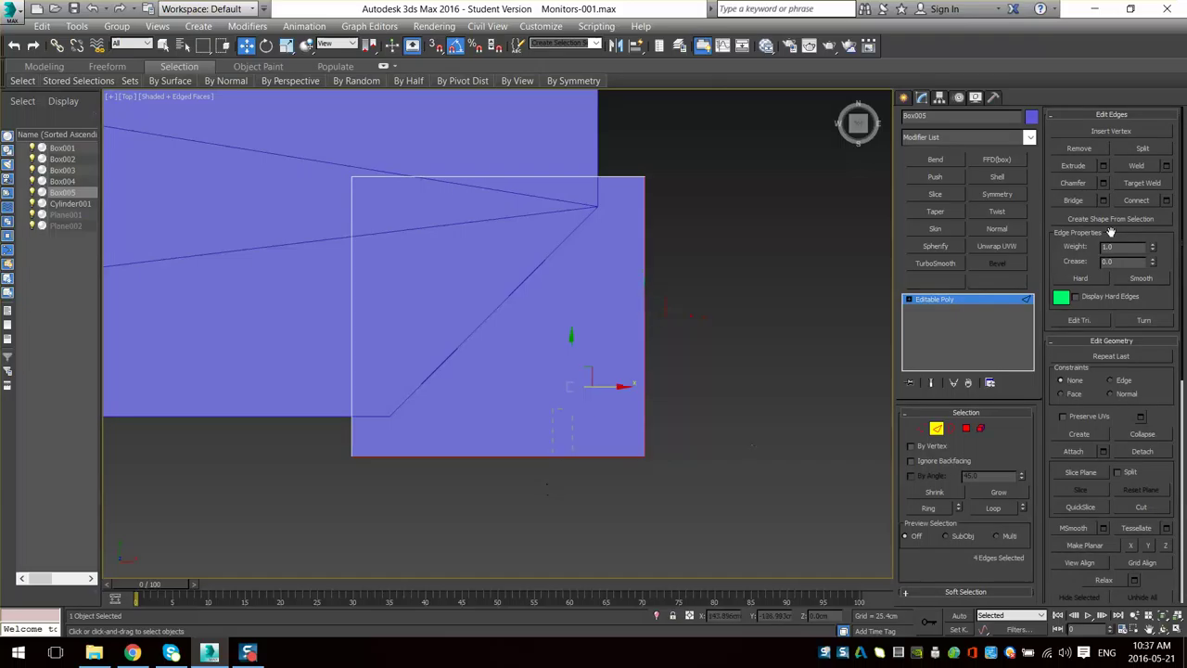
click(1167, 200)
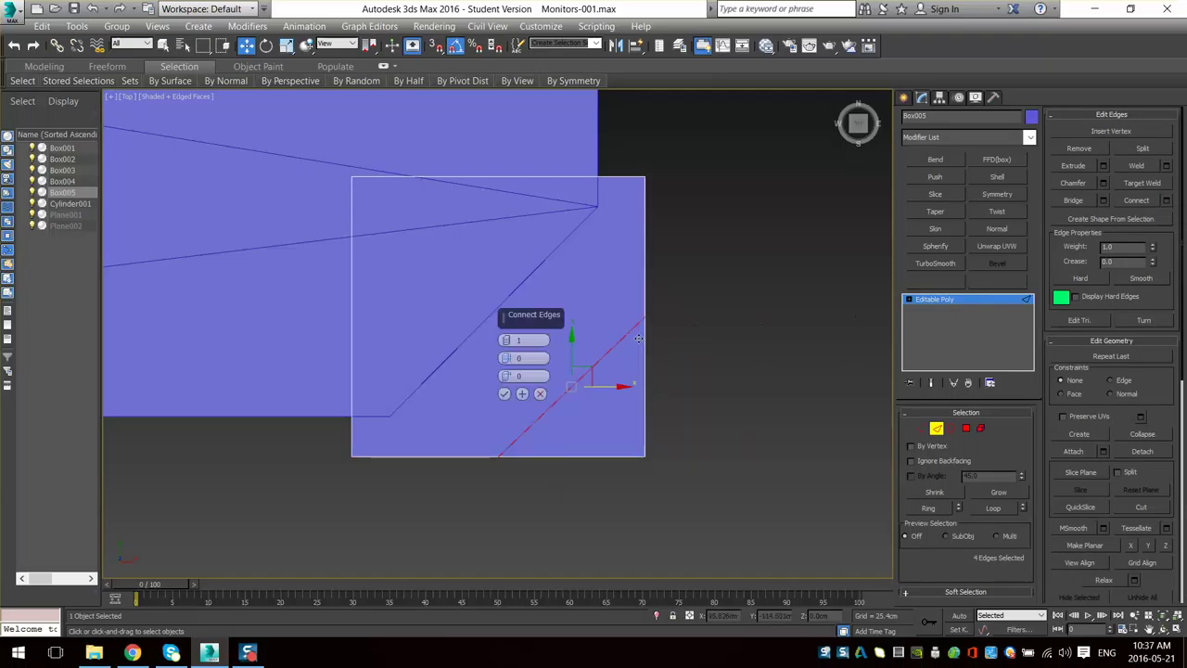
click(540, 395)
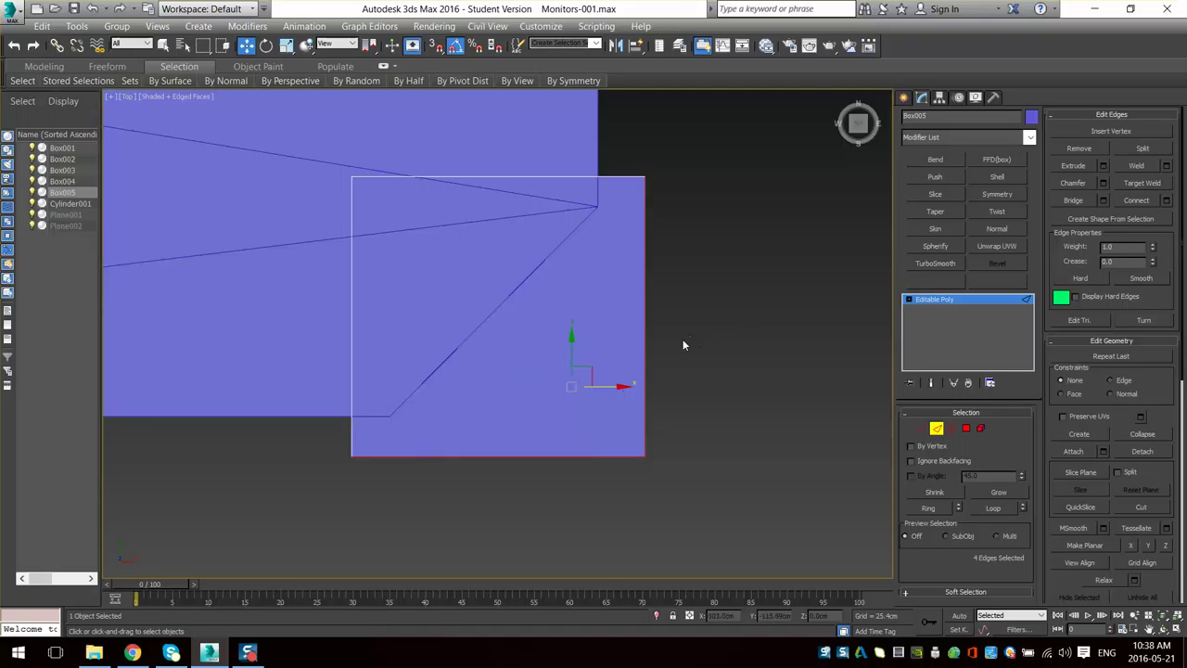
- Connect the corner box's four selected edges with 2 segments and a pinch of 39
key(ctrl+shift+e)
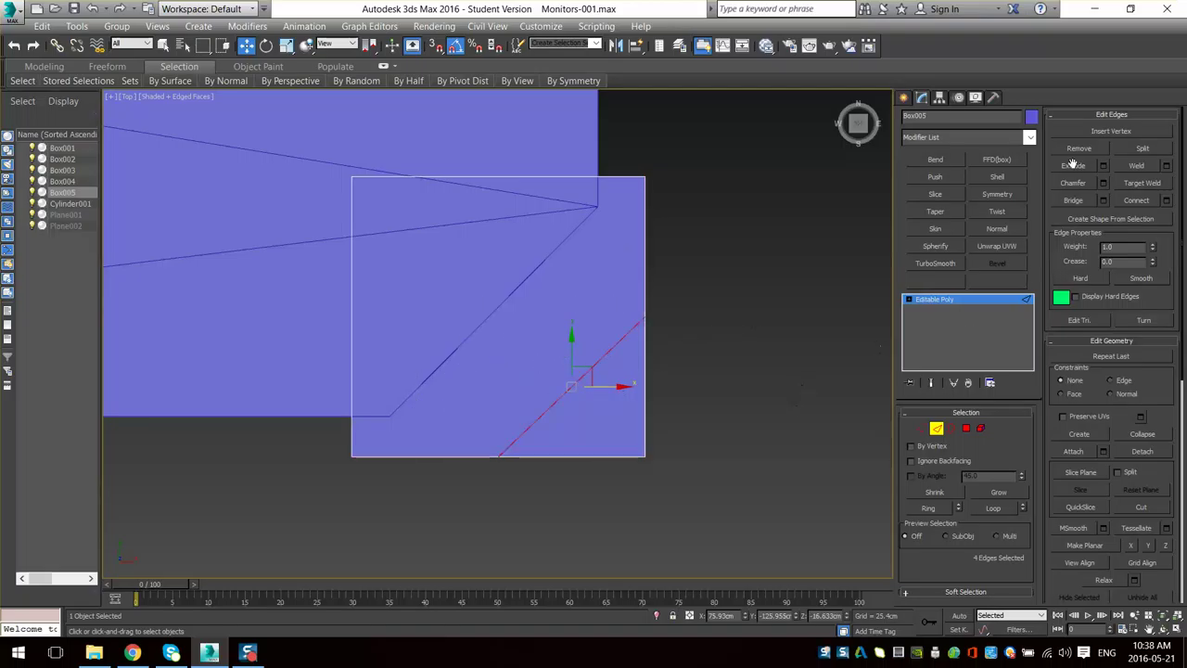
key(ctrl+z)
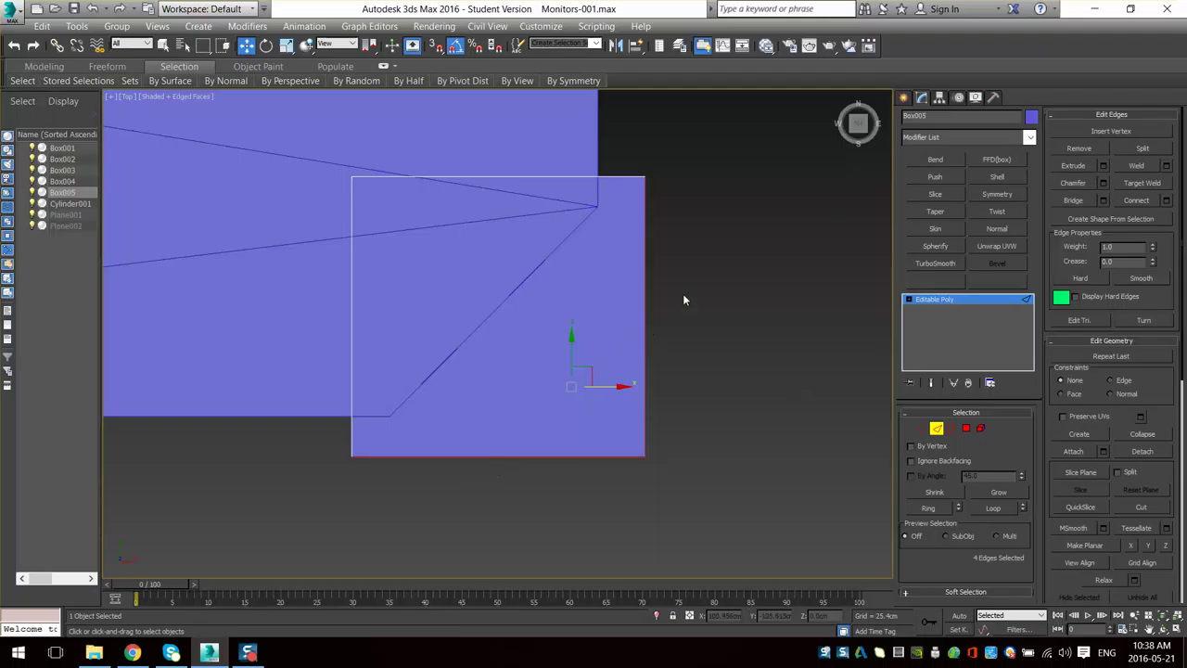
click(1166, 200)
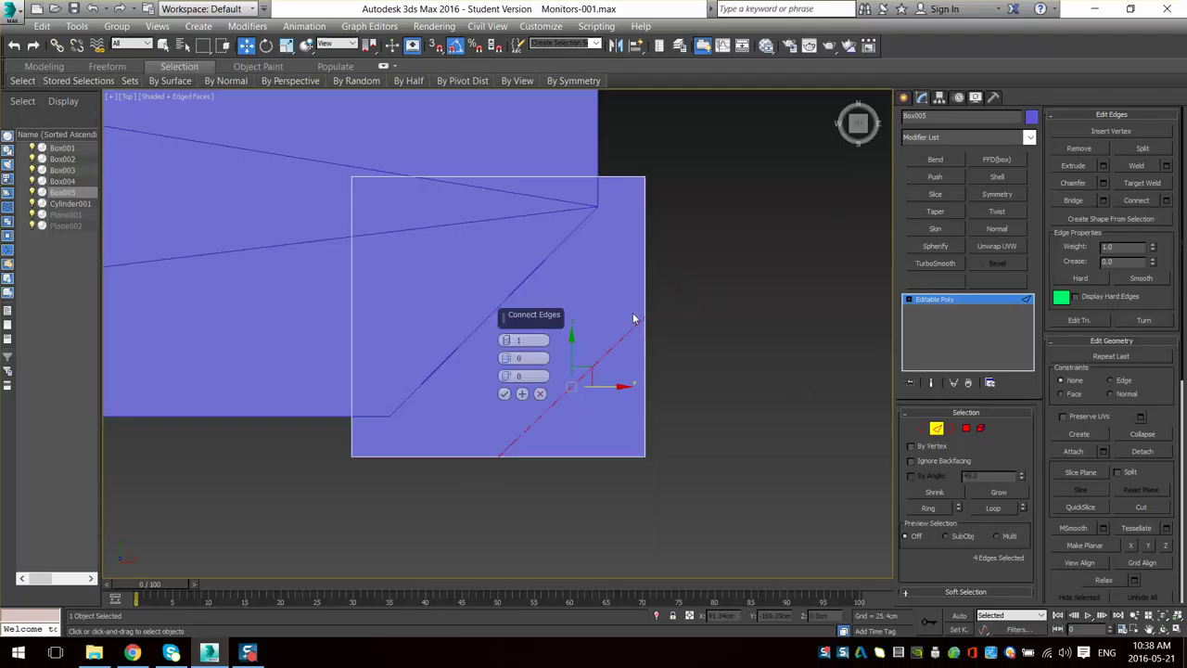
click(506, 338)
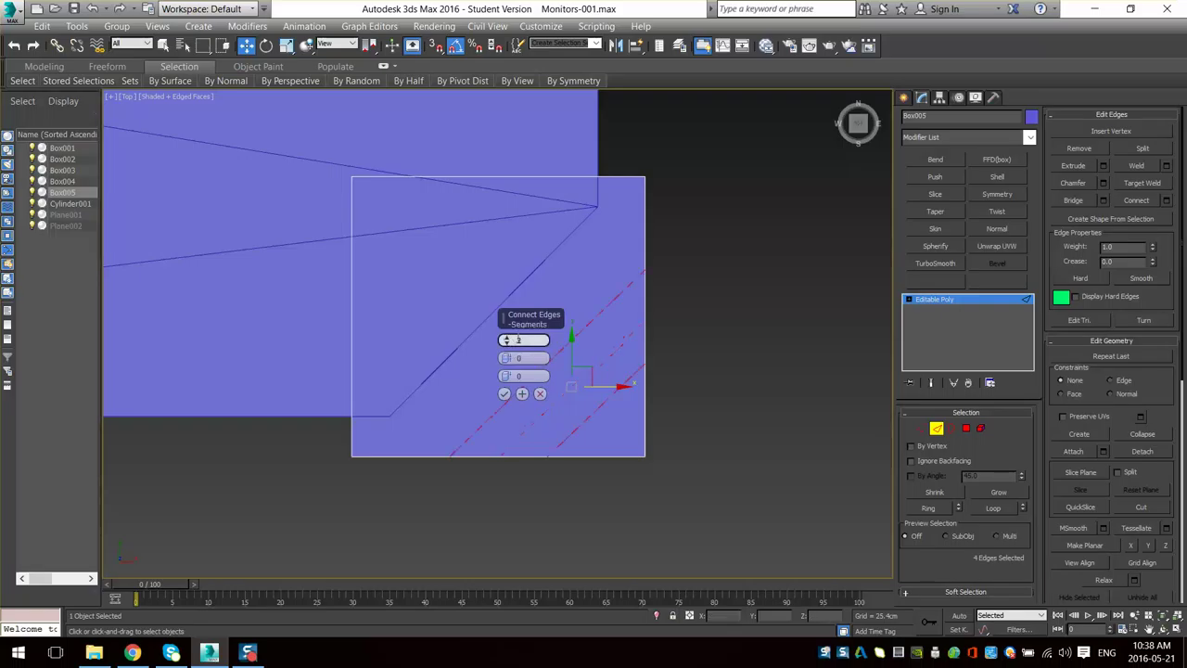
drag(507, 359, 506, 287)
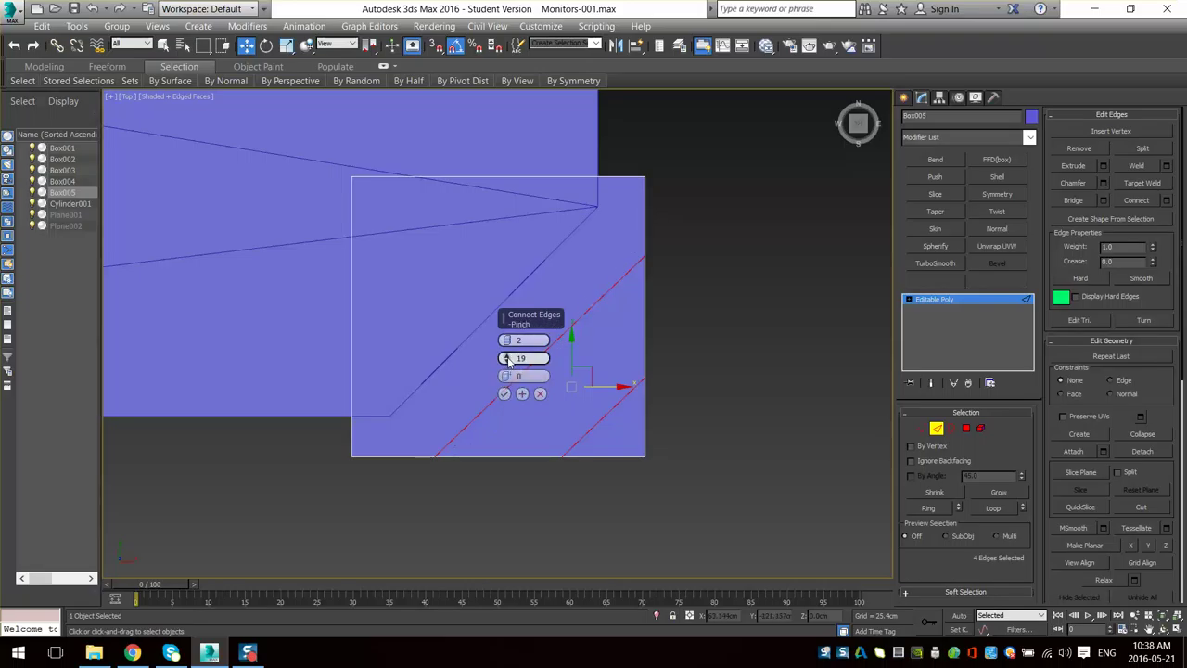
drag(512, 360, 510, 302)
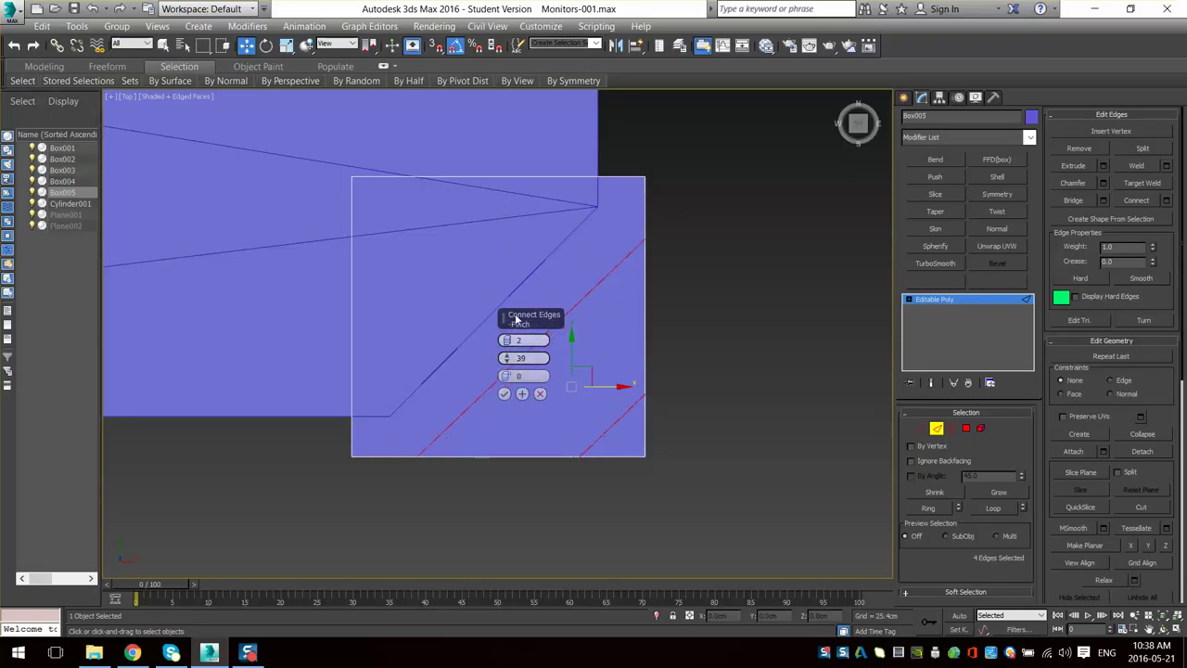
click(504, 393)
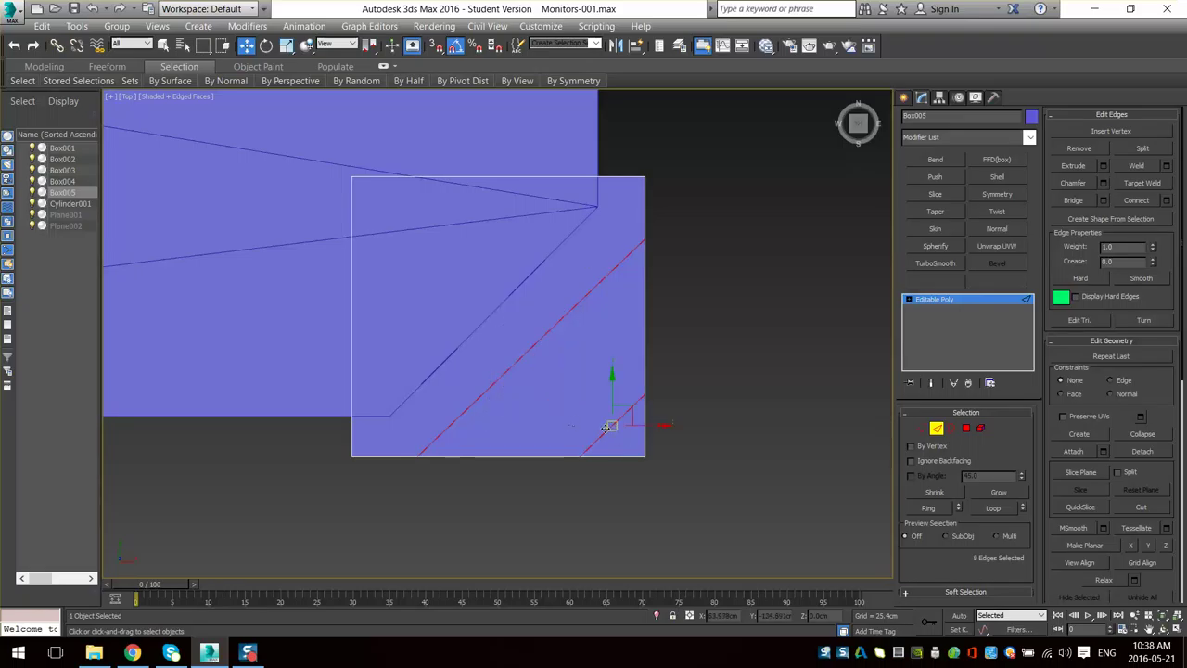
- Remove the outer diagonal edge loop and the leftover corner edge so the corner box ends in one diagonal face
double_click(605, 432)
key(ctrl+BackSpace)
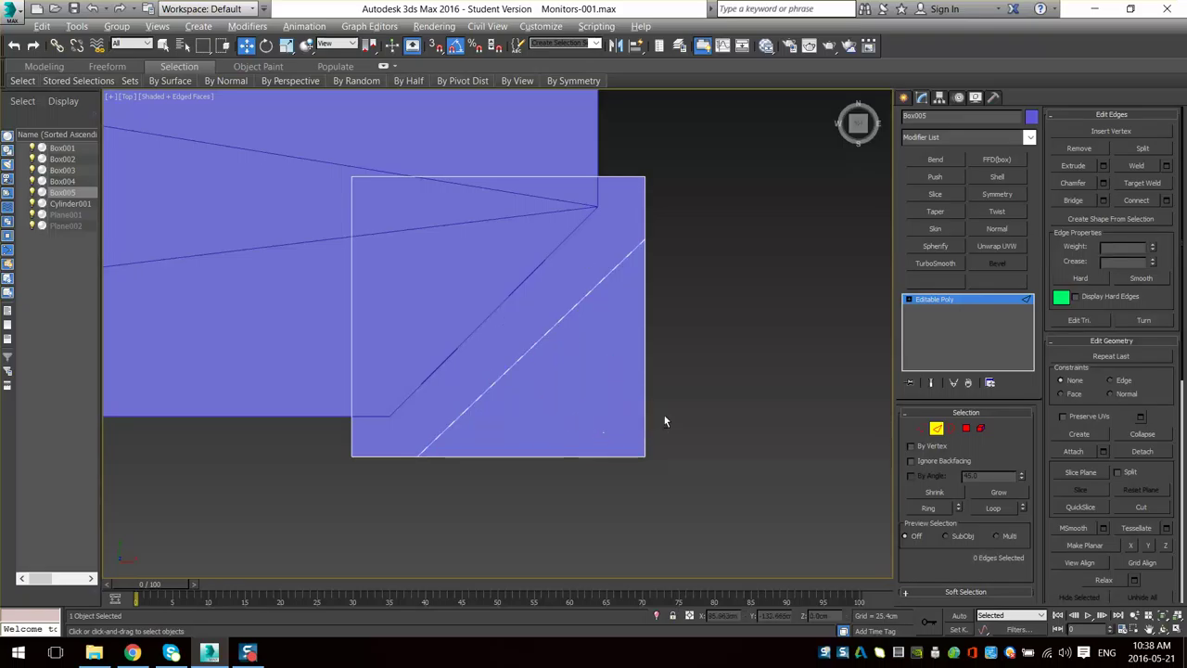
alt+middle_drag(665, 420, 652, 356)
click(627, 398)
key(ctrl+BackSpace)
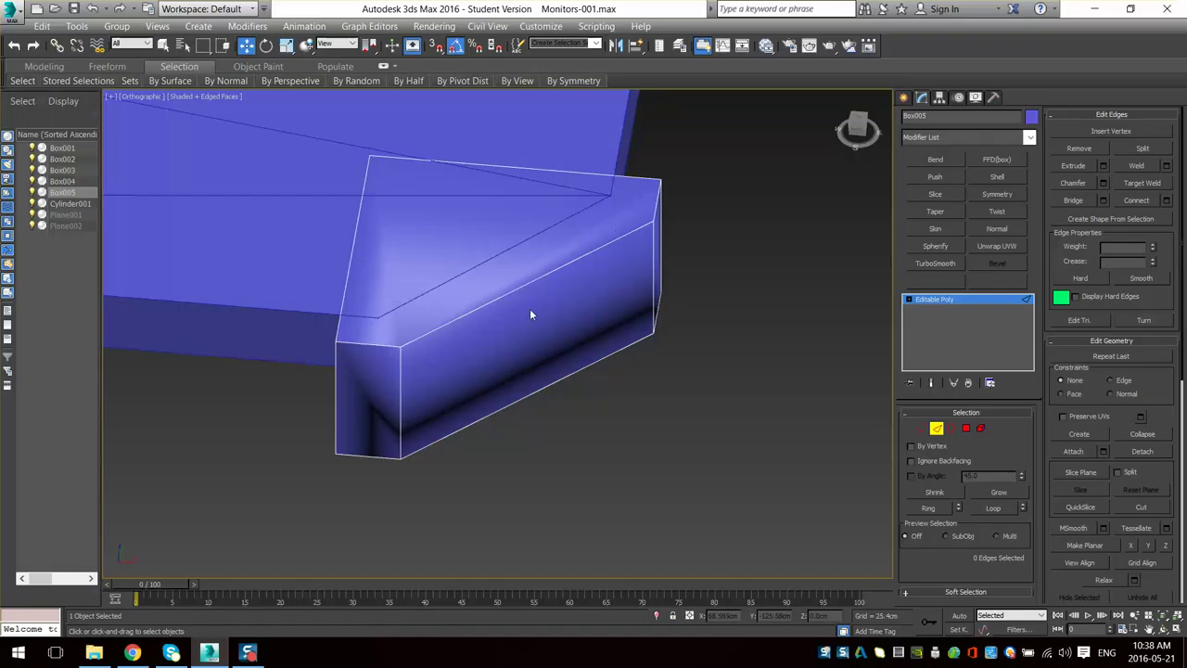
alt+middle_drag(547, 307, 553, 321)
key(t)
scroll(556, 380, up, 4)
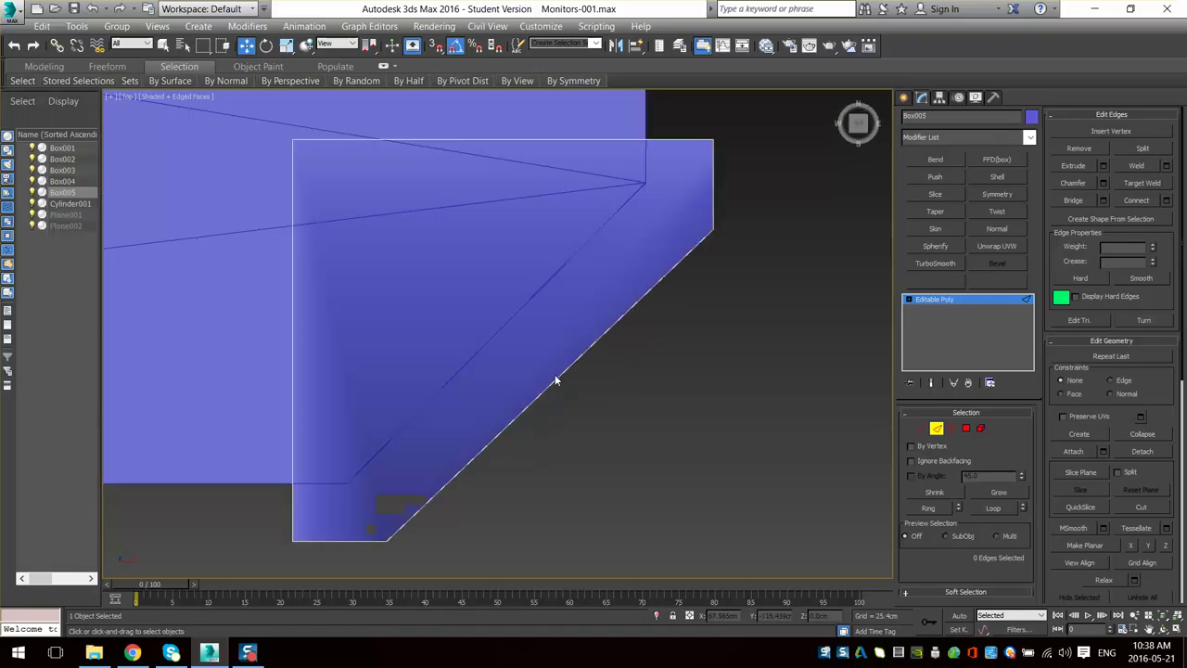
- Shift the two vertices at the front end of the corner box's diagonal slightly outward along X and leave vertex editing
scroll(714, 236, down, 3)
key(1)
drag(762, 193, 738, 223)
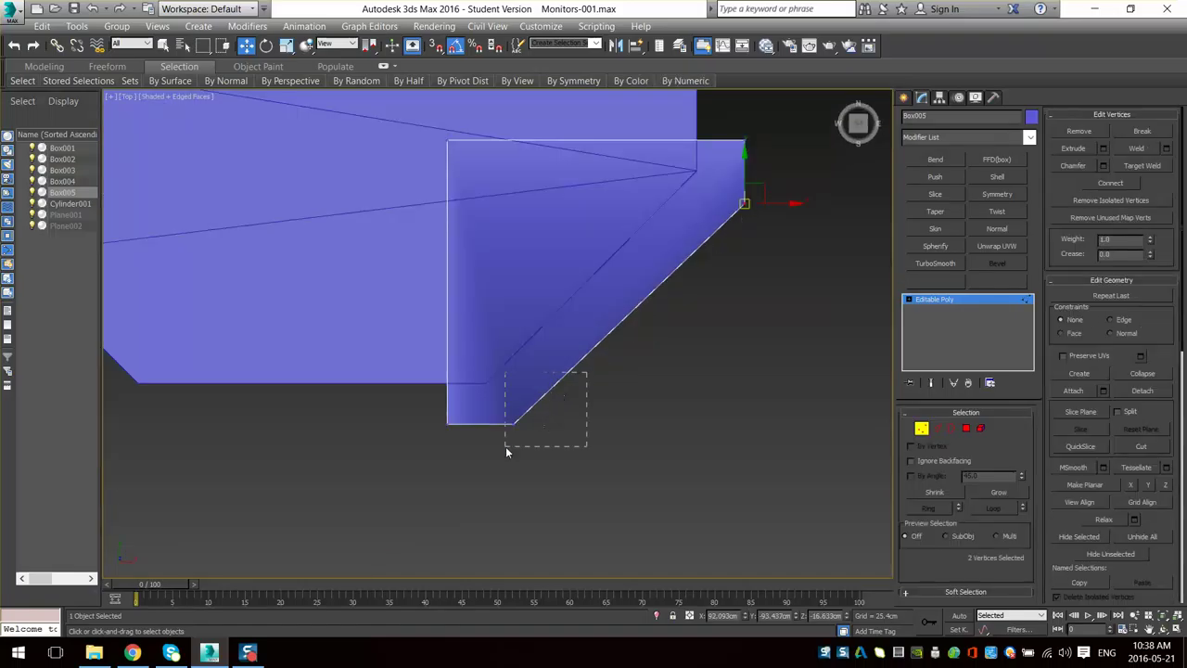
drag(506, 448, 565, 423)
click(972, 331)
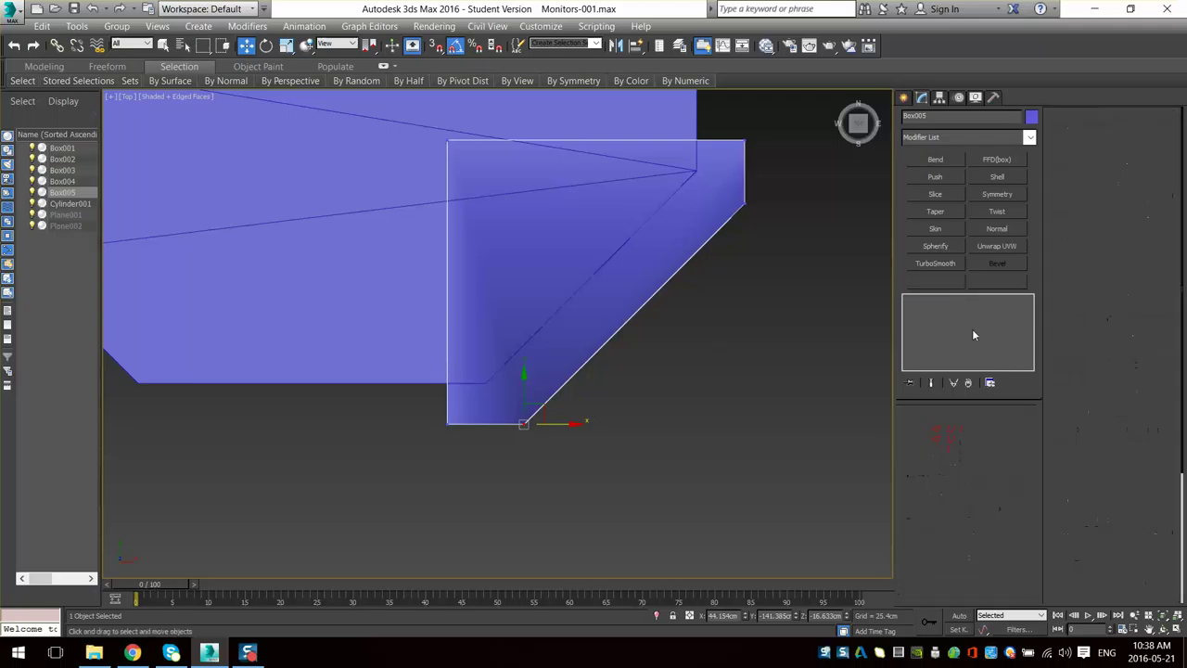
- Turn off the edge overlay and inspect the corner box's shading from several angles
alt+middle_drag(712, 382, 677, 291)
mouse_move(619, 333)
alt+middle_down()
mouse_move(695, 371)
mouse_move(781, 299)
mouse_move(622, 388)
alt+middle_up()
key(F4)
scroll(623, 388, down, 2)
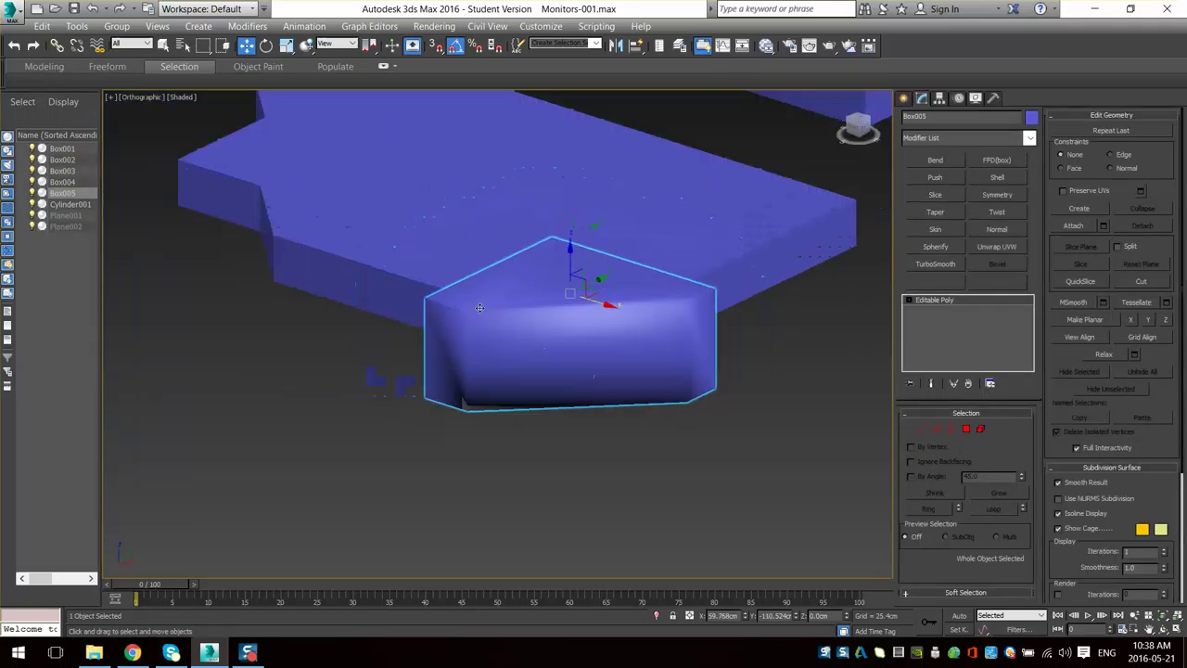
alt+middle_drag(428, 338, 711, 416)
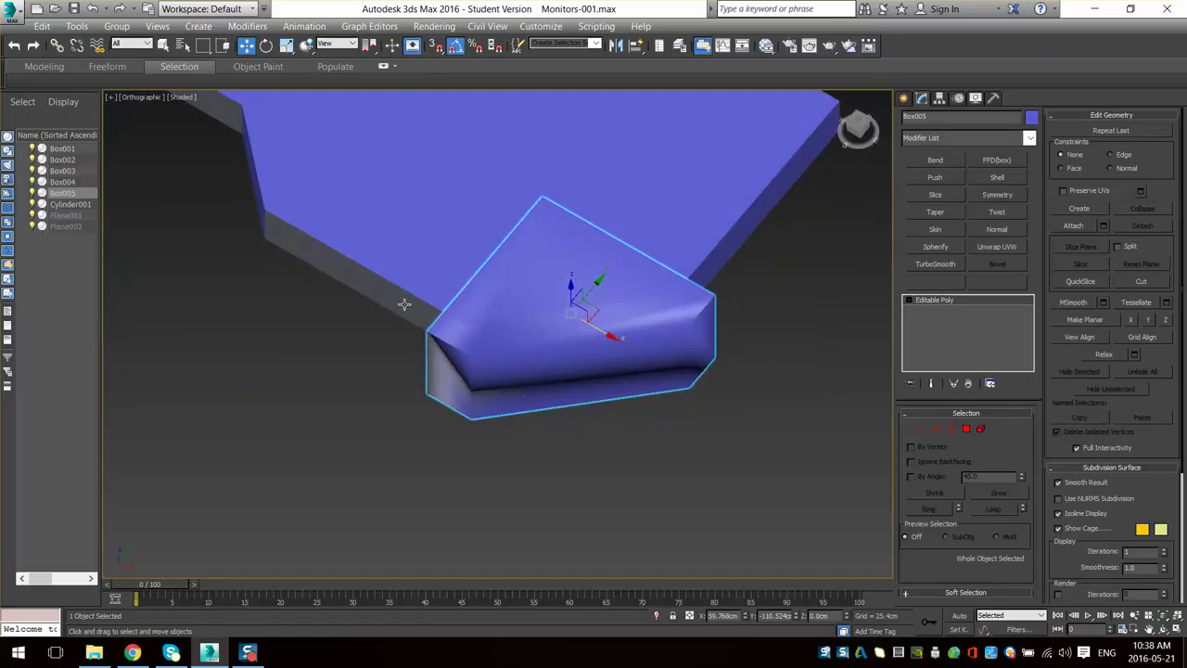
alt+middle_drag(612, 378, 635, 357)
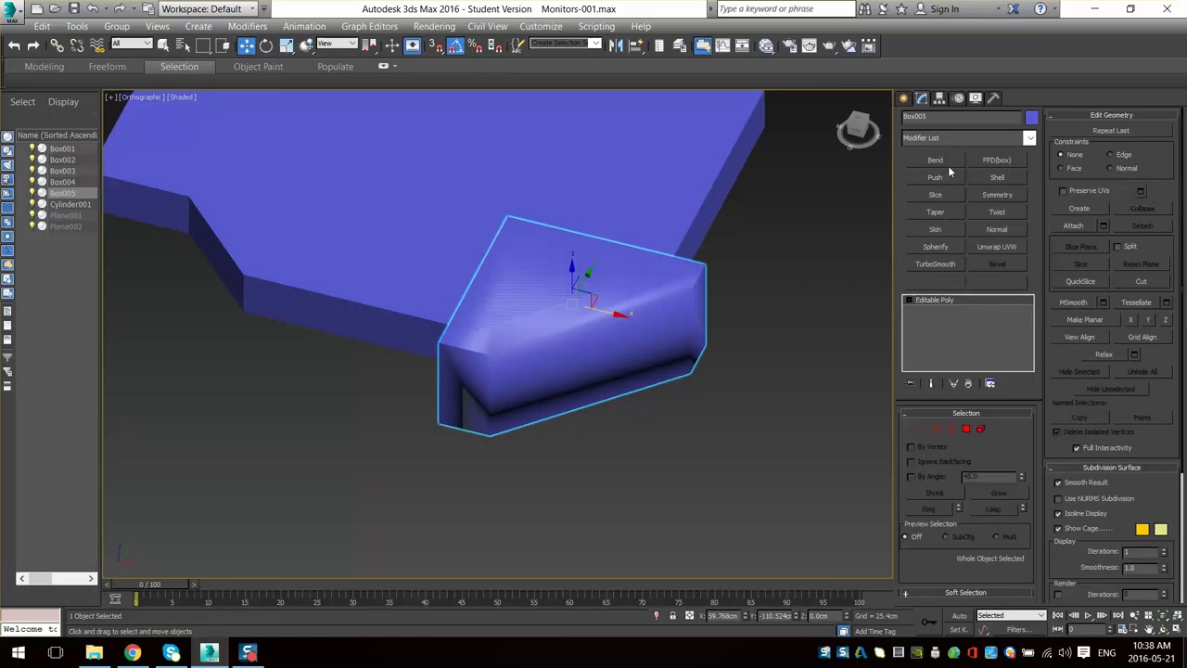
- Add the Smooth modifier to the first empty slot of the configured modifier button set
click(989, 383)
click(1051, 400)
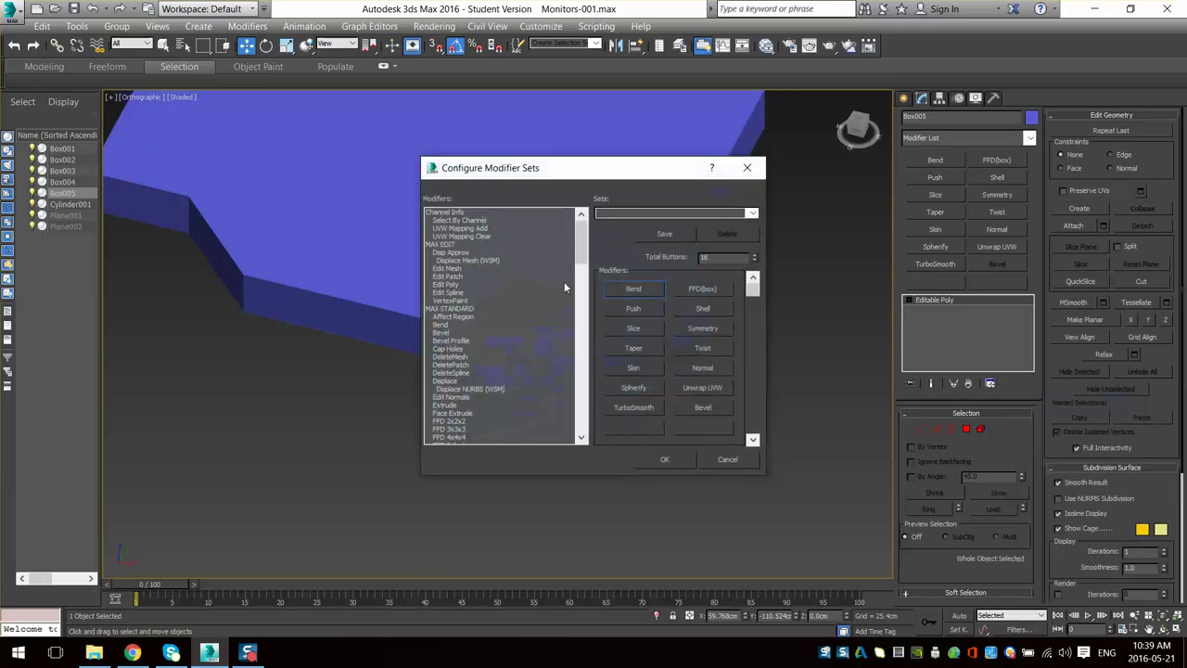
click(440, 340)
scroll(441, 341, down, 5)
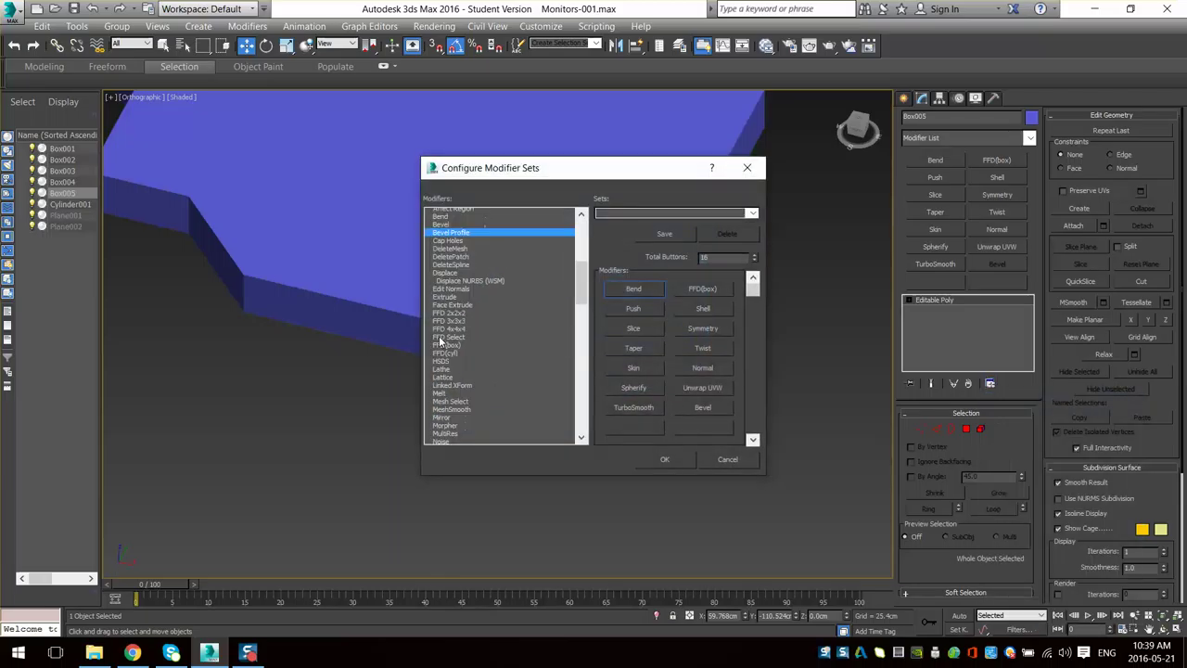
key(s)
key(m)
drag(443, 436, 644, 428)
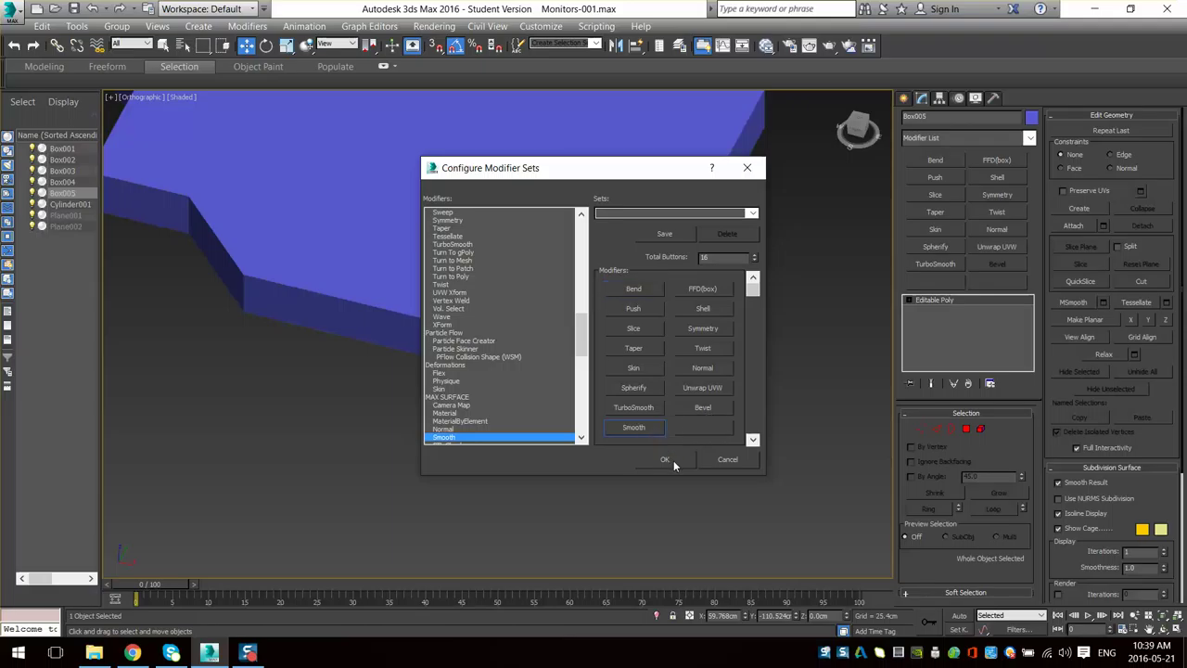
click(673, 460)
- Apply the Smooth modifier to the corner box and convert it back to an Editable Poly
click(937, 282)
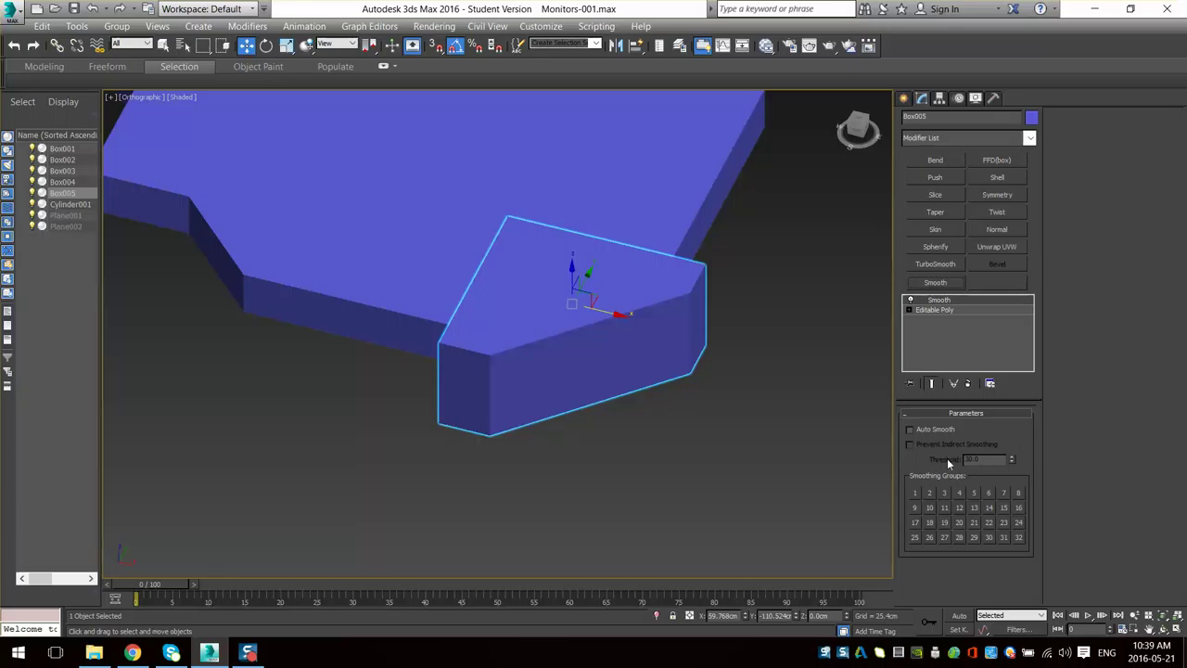
right_click(592, 340)
mouse_move(649, 493)
click(757, 505)
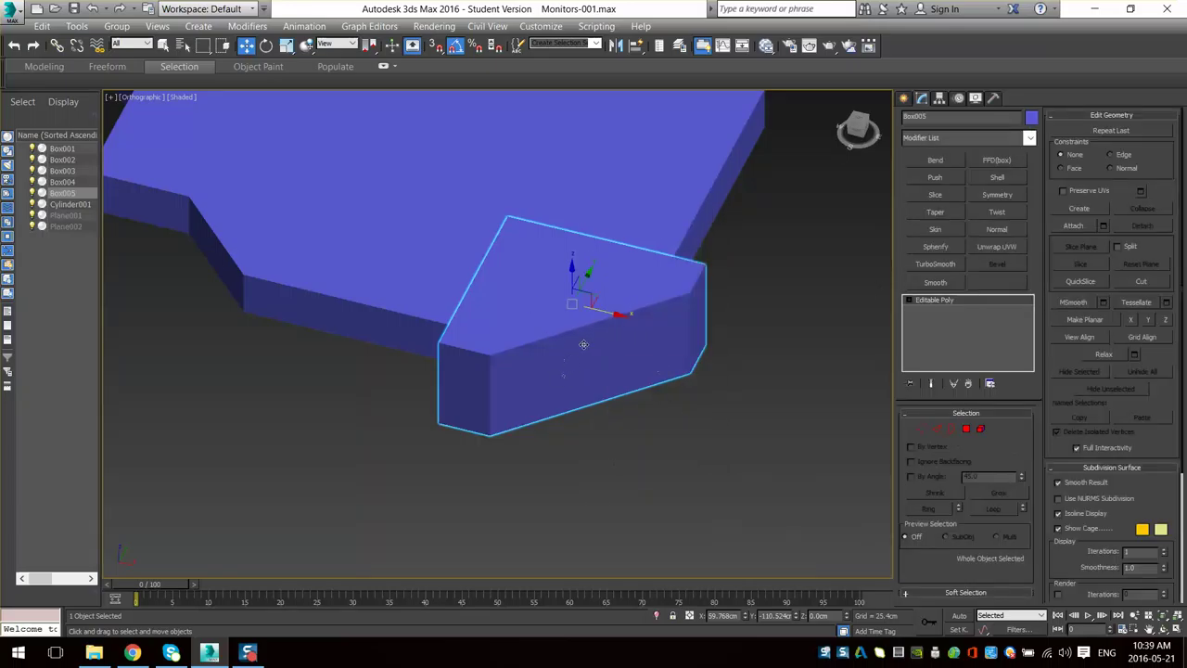
- Apply Smooth to the corner box a second time and collapse it to an Editable Poly again
alt+middle_drag(547, 405, 594, 415)
scroll(598, 418, down, 2)
key(shift+s)
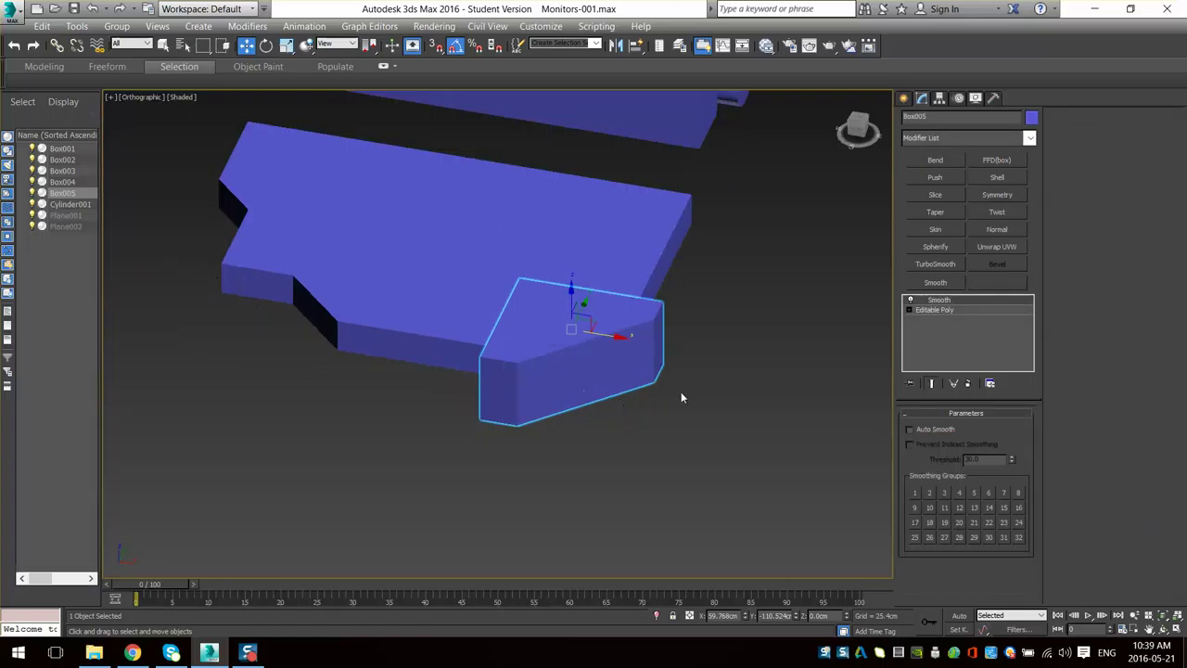
right_click(579, 351)
mouse_move(686, 494)
click(729, 507)
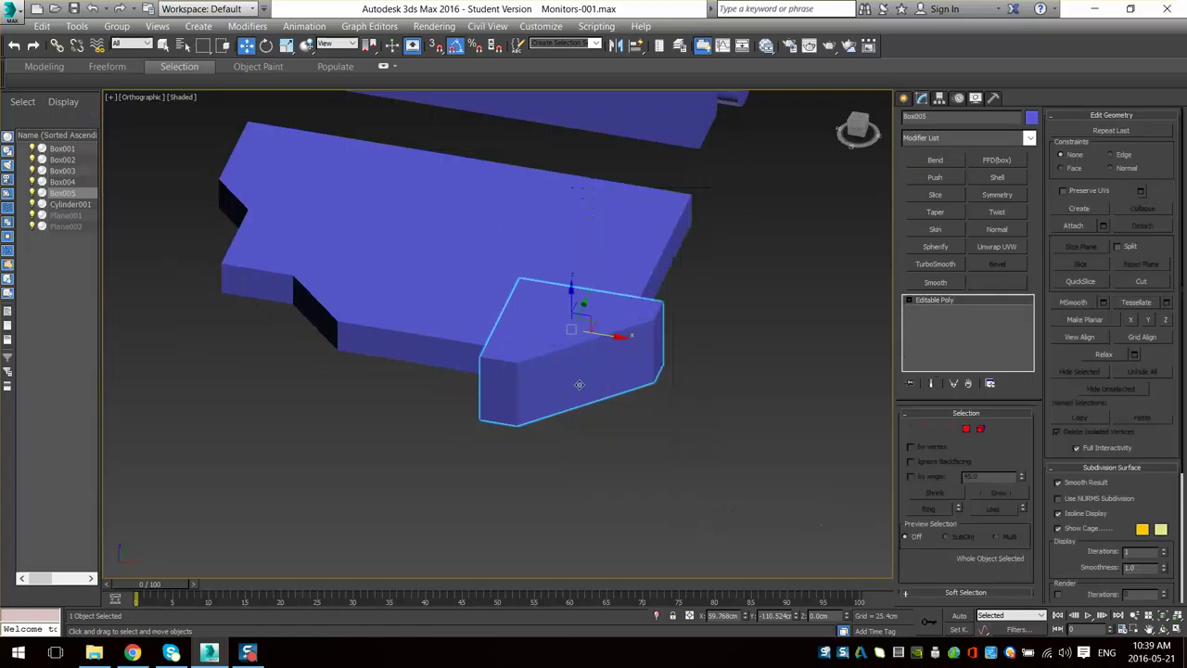
- Inspect the smoothed corner box beside the slab and compare it with the collage sketches on the reference plane
alt+middle_drag(579, 385, 615, 405)
scroll(603, 394, up, 2)
scroll(668, 380, down, 5)
alt+middle_drag(654, 362, 652, 276)
middle_drag(652, 276, 709, 320)
scroll(673, 448, up, 3)
alt+middle_drag(710, 320, 628, 406)
scroll(570, 267, down, 5)
alt+middle_drag(570, 267, 591, 219)
middle_drag(591, 218, 577, 332)
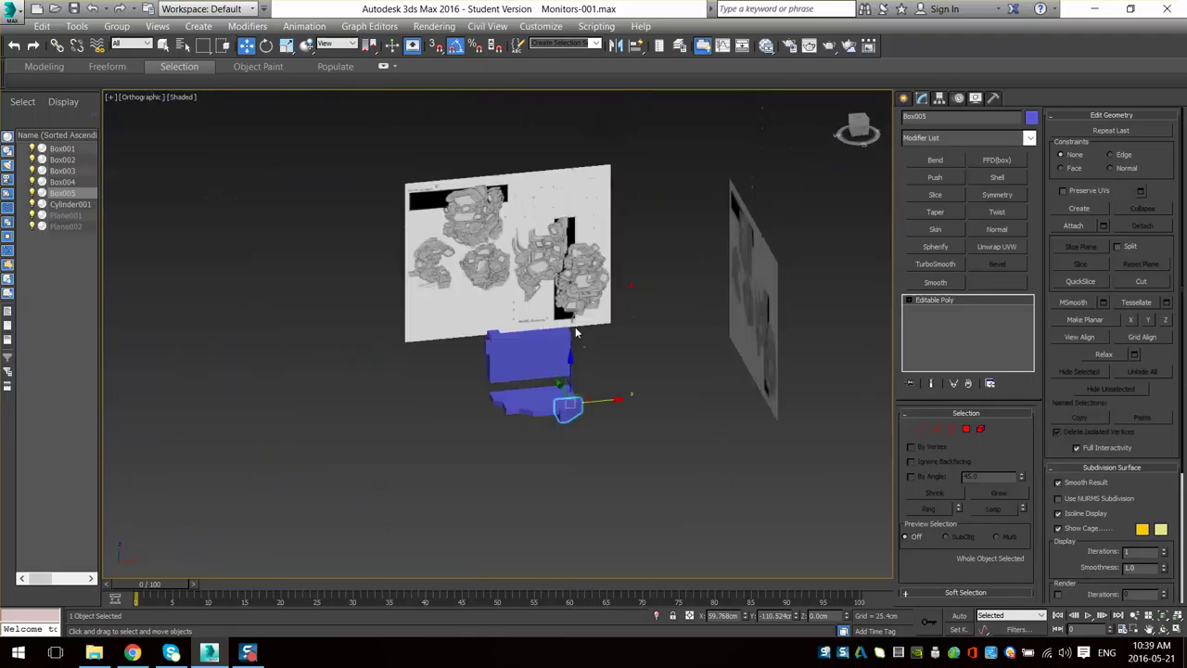
scroll(577, 332, up, 3)
alt+middle_drag(522, 289, 485, 434)
alt+middle_drag(485, 434, 507, 359)
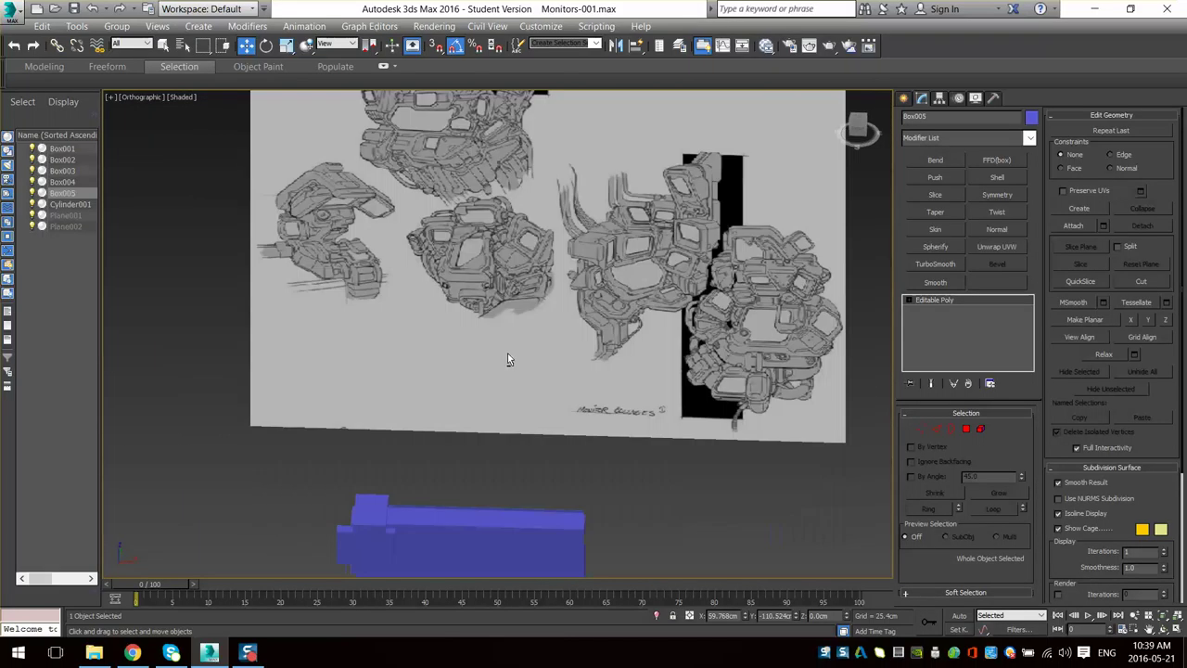
middle_drag(604, 377, 585, 282)
- Show the edge overlay, then move the diagonal's front vertices outward along X and its side vertices toward the front along Y
key(t)
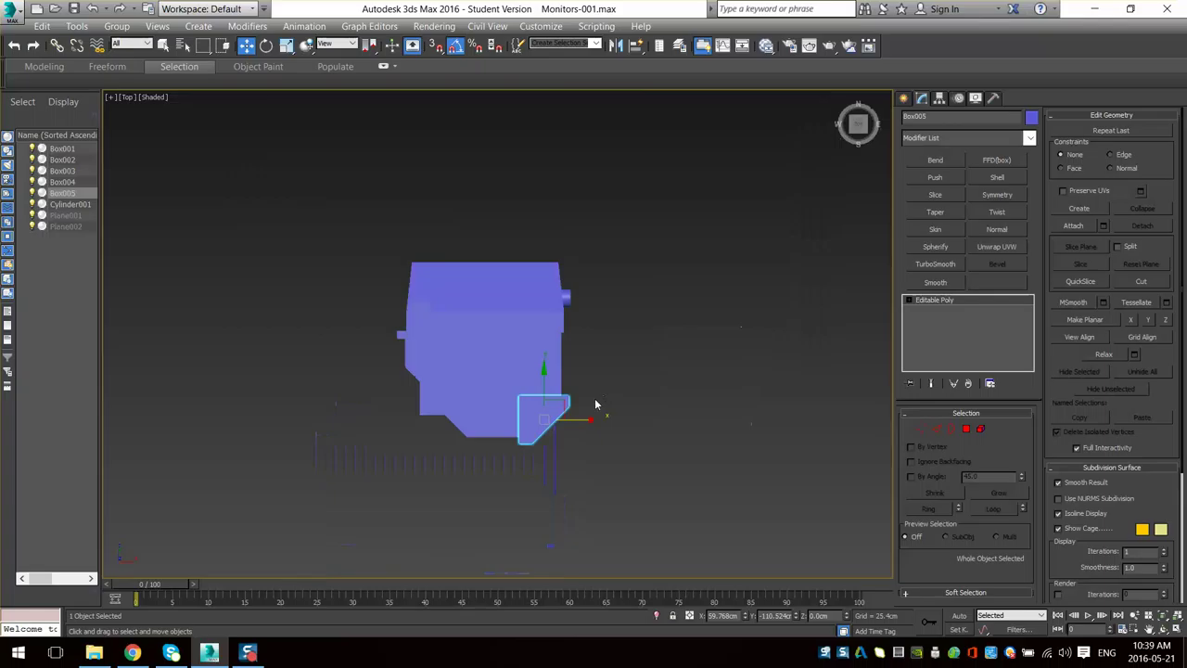
scroll(569, 427, up, 7)
scroll(583, 417, down, 5)
key(1)
click(605, 424)
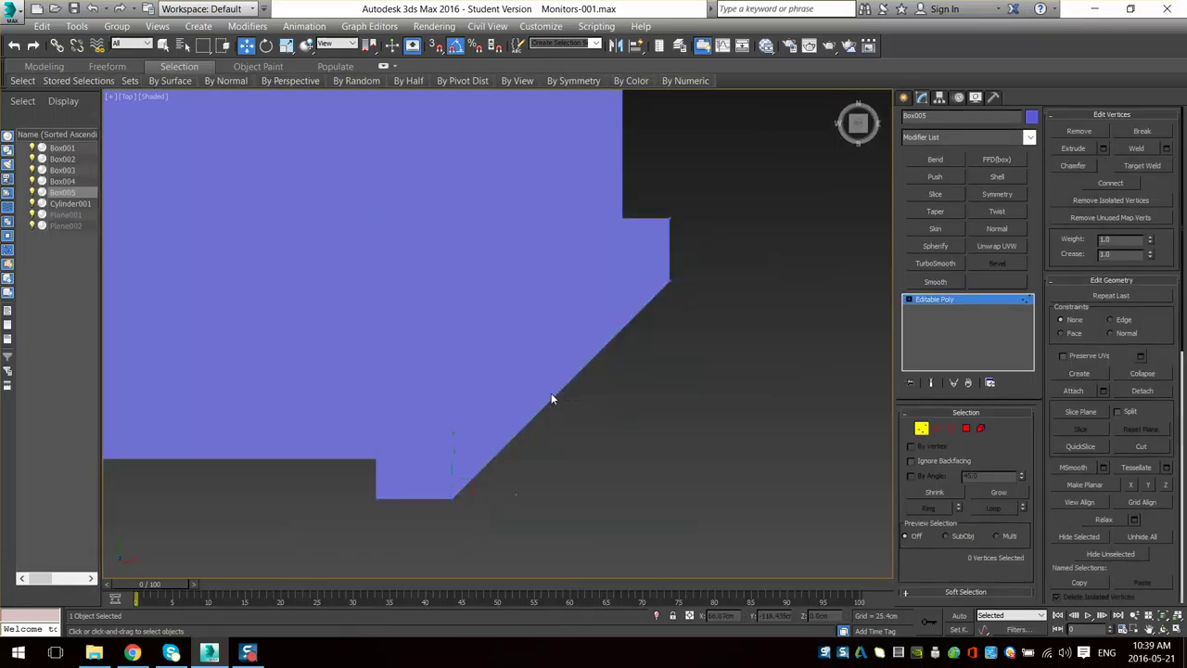
key(F4)
drag(502, 474, 437, 522)
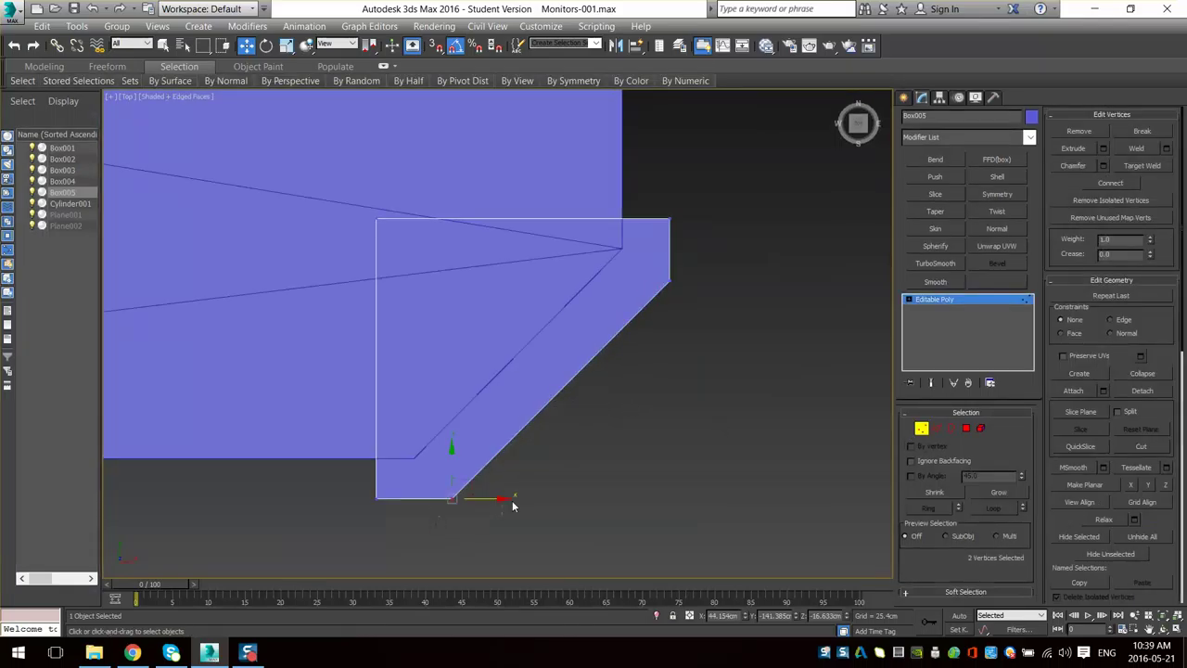
drag(499, 500, 524, 501)
drag(698, 266, 652, 307)
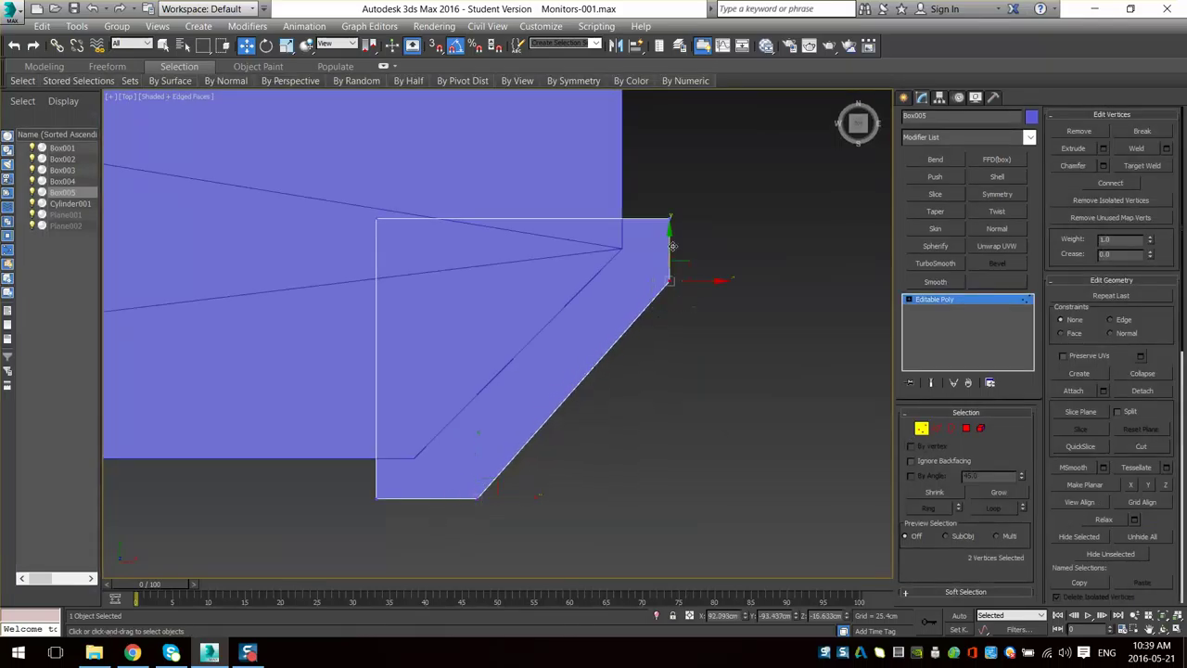
drag(669, 245, 668, 270)
click(922, 429)
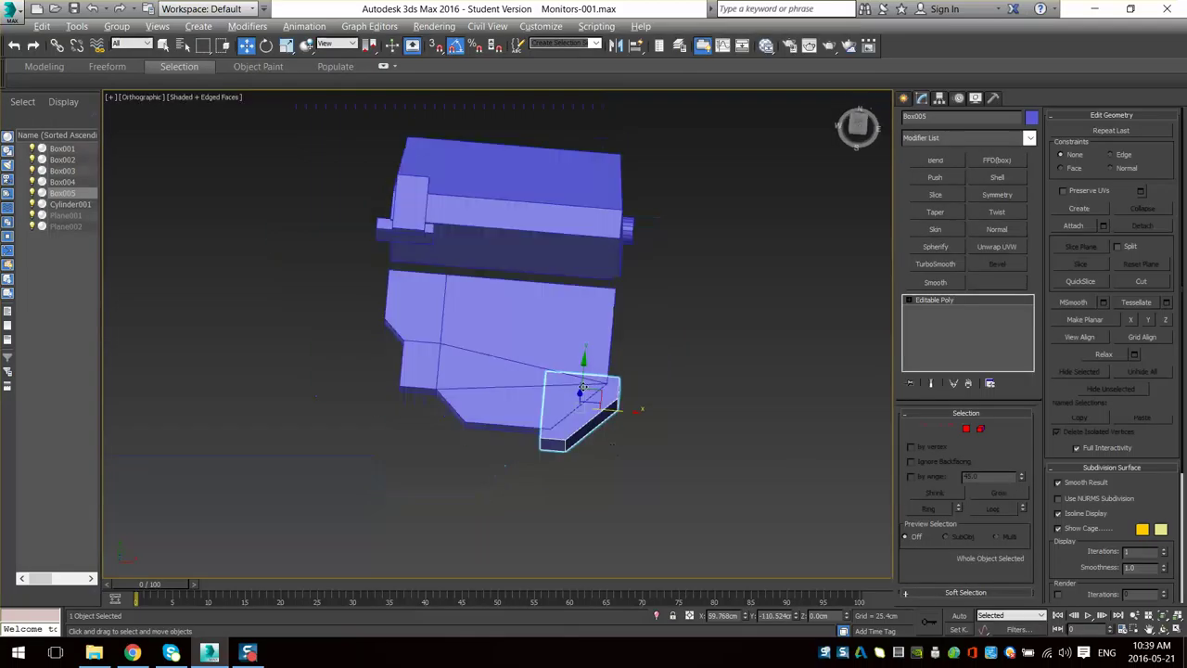
- Select the corner box's top face and raise it to about Z 16.7 cm
scroll(490, 379, down, 7)
alt+middle_drag(491, 378, 510, 326)
scroll(510, 329, up, 4)
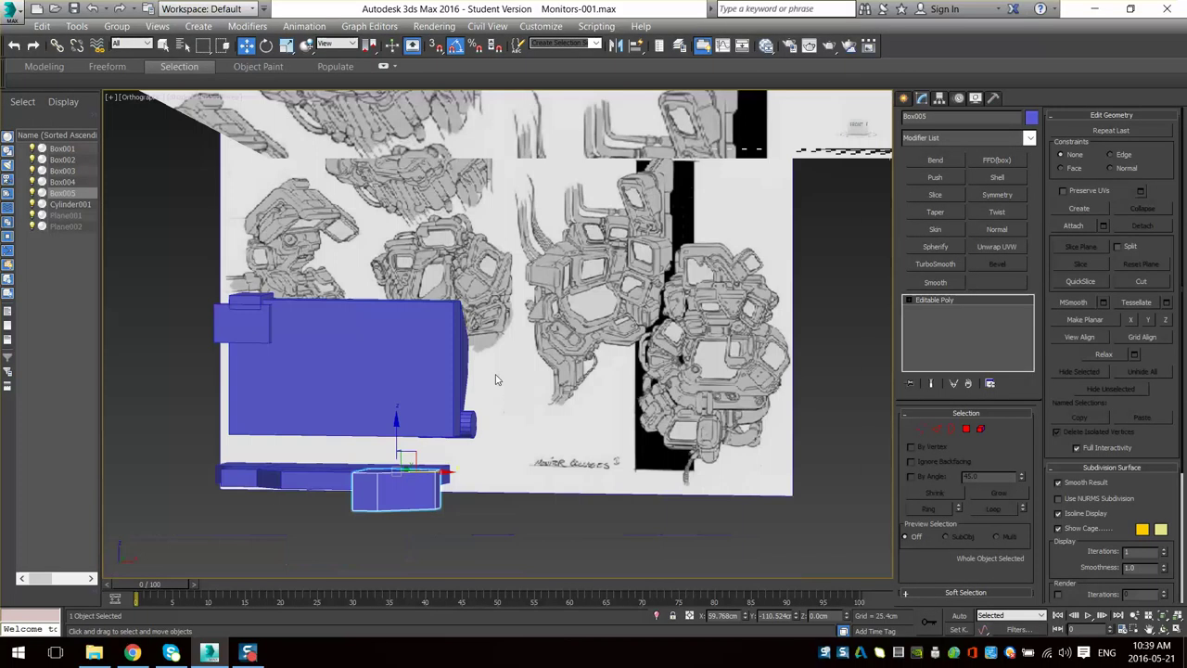
middle_drag(411, 239, 522, 304)
click(966, 429)
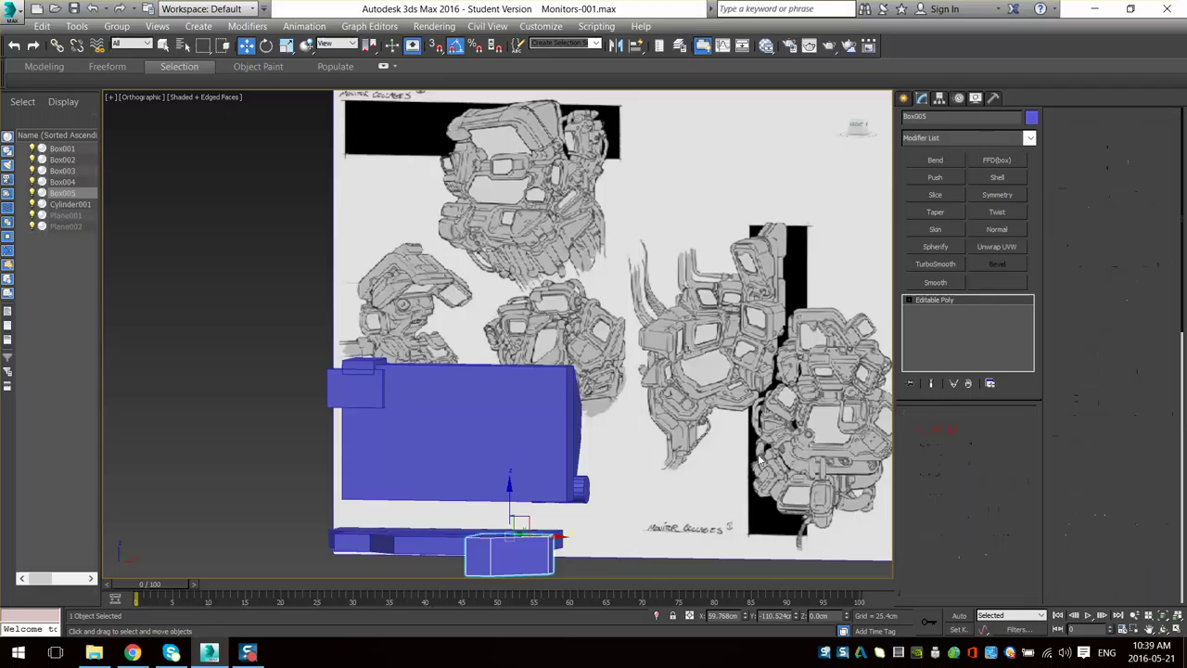
alt+middle_drag(512, 507, 514, 550)
click(498, 533)
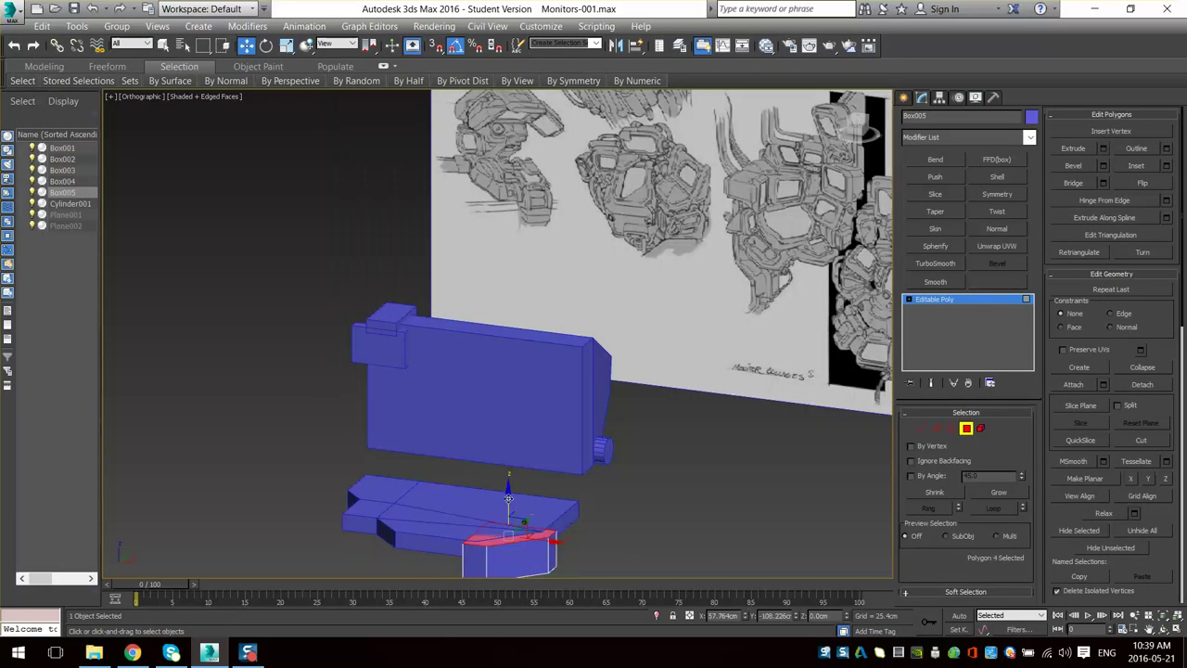
drag(508, 505, 509, 489)
- Examine the upper collage sketch up close for the shapes around the monitor's lower corner
middle_drag(639, 326, 610, 473)
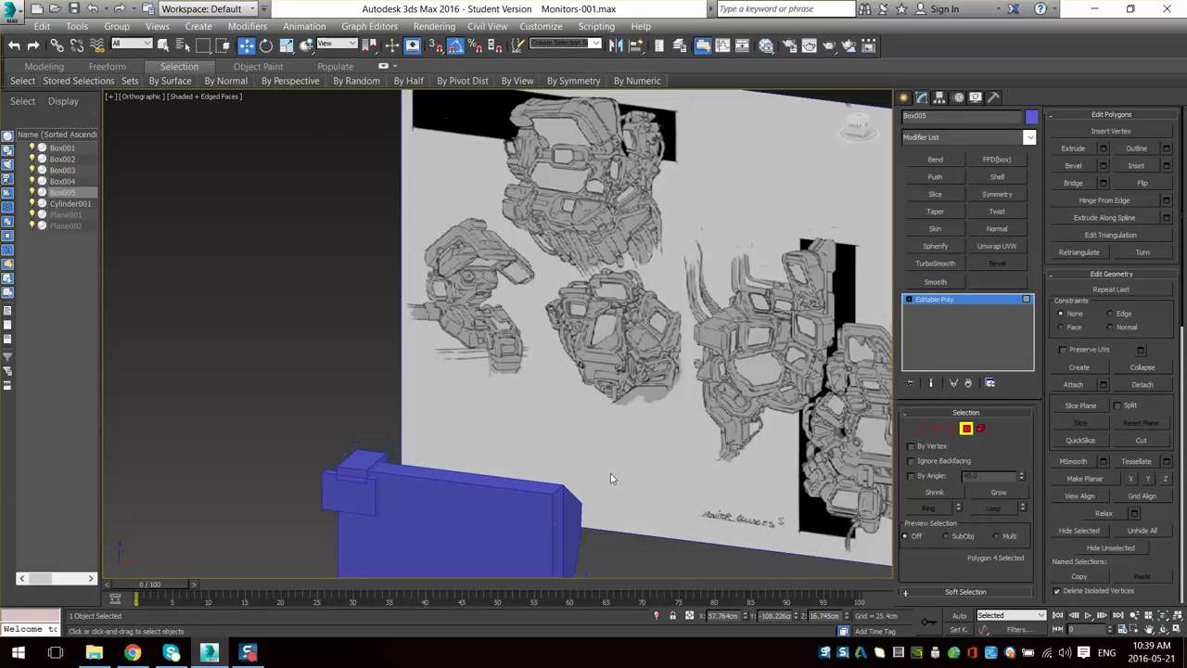
scroll(644, 251, up, 10)
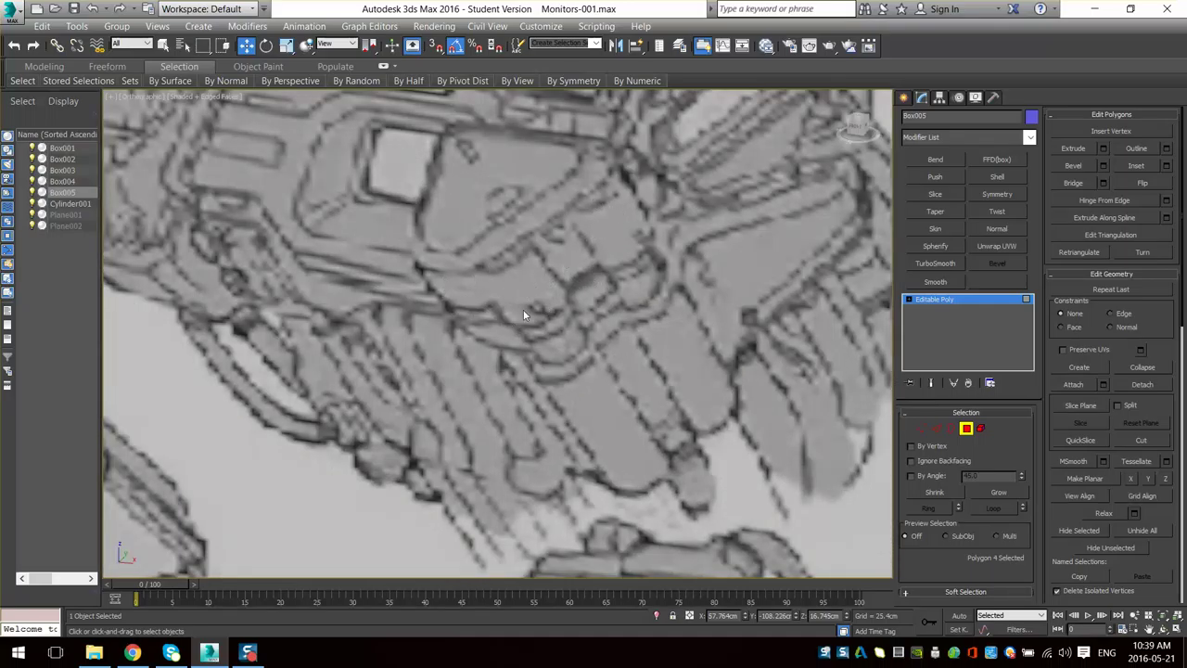
scroll(523, 316, down, 10)
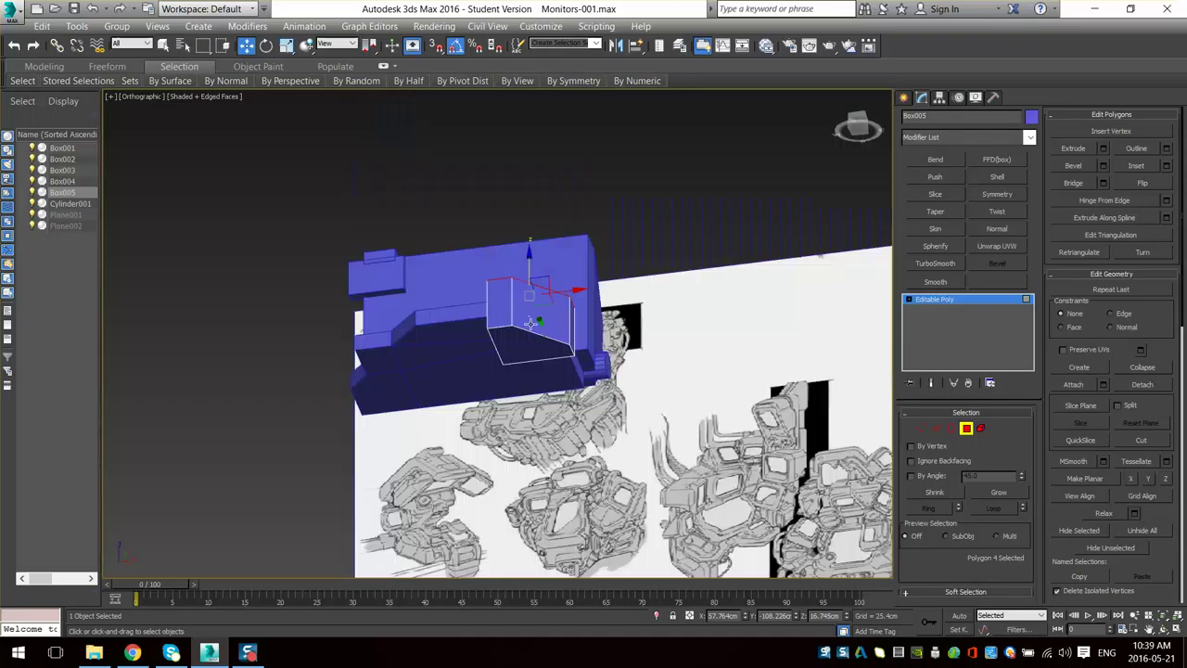
- Select the corner box's bottom face and raise it to about Z -16.8 cm
click(520, 343)
alt+middle_drag(534, 274, 524, 303)
scroll(525, 314, up, 3)
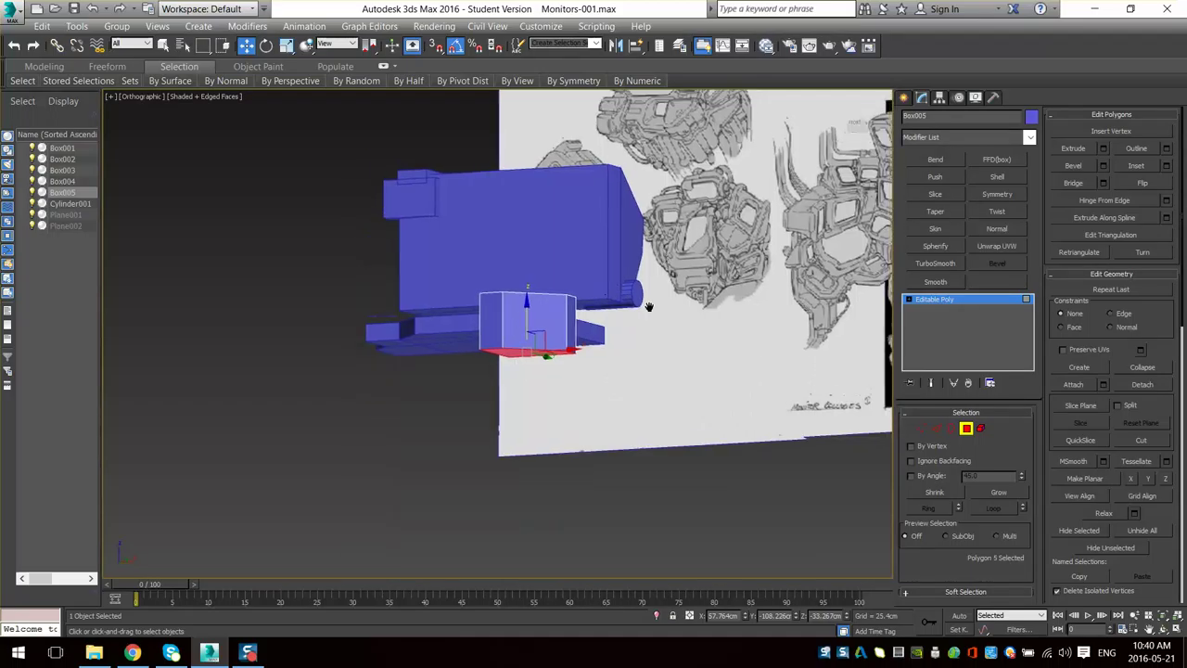
scroll(486, 398, up, 3)
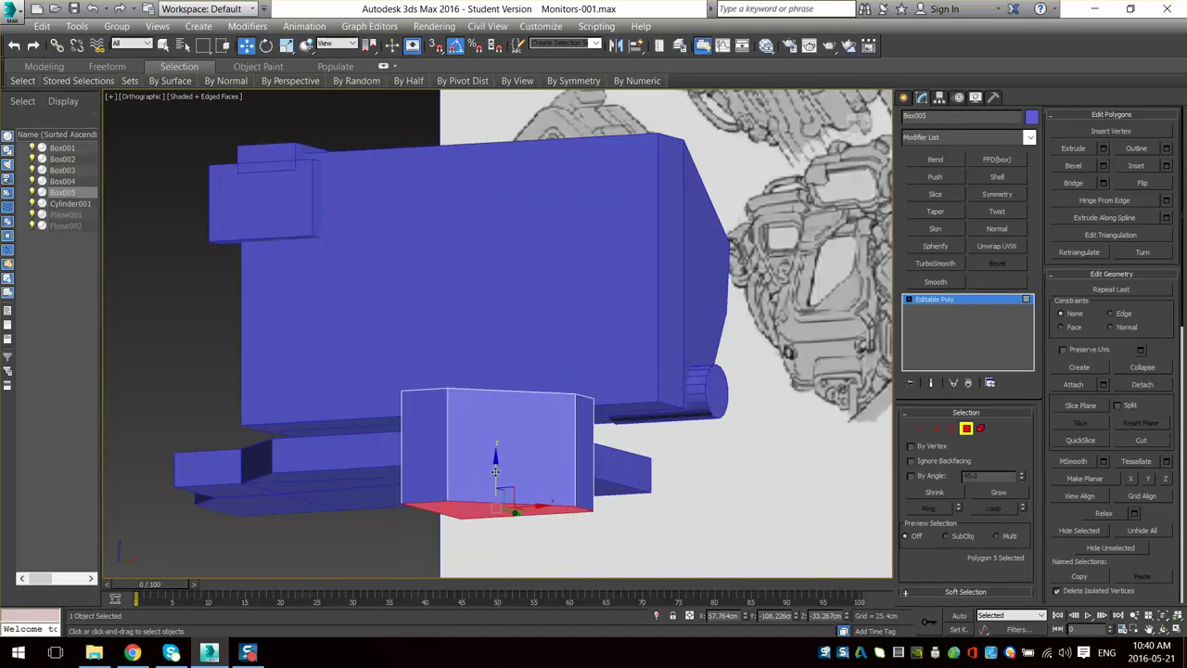
drag(495, 472, 496, 435)
mouse_move(496, 435)
alt+middle_down()
mouse_move(481, 456)
mouse_move(447, 465)
mouse_move(523, 476)
alt+middle_up()
- Examine the lower half of the upper collage sketch up close for the layered shapes under its screens
scroll(580, 448, down, 5)
middle_drag(587, 364, 547, 501)
scroll(499, 373, up, 5)
middle_drag(499, 374, 481, 499)
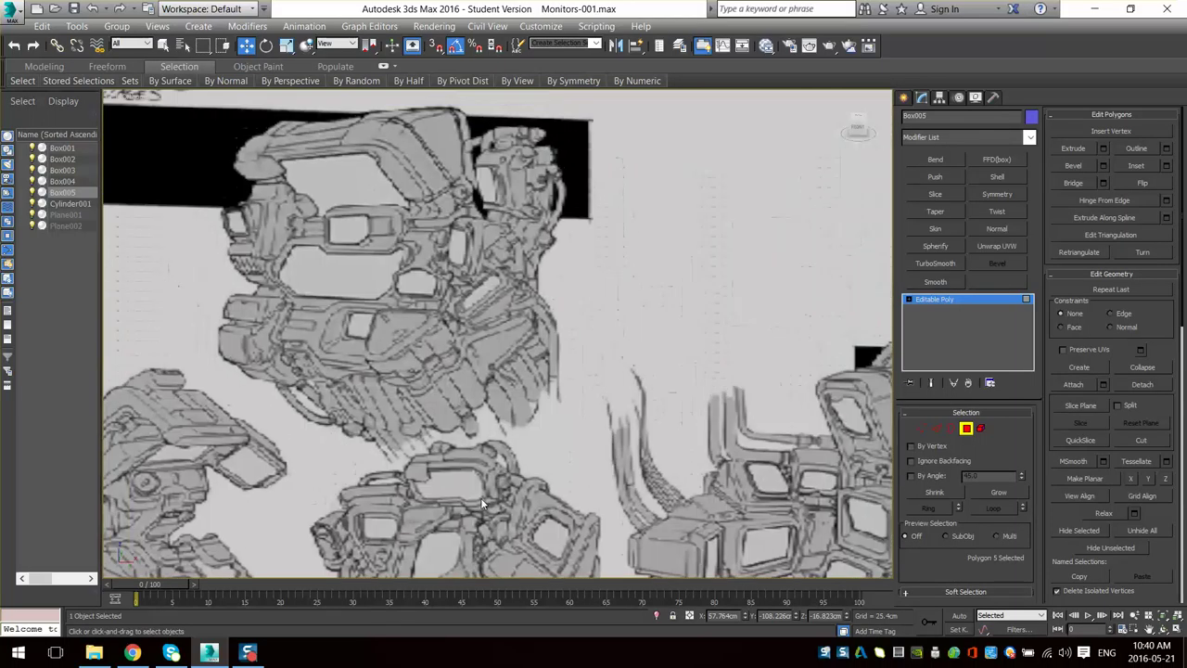
scroll(481, 497, up, 3)
middle_drag(289, 197, 454, 336)
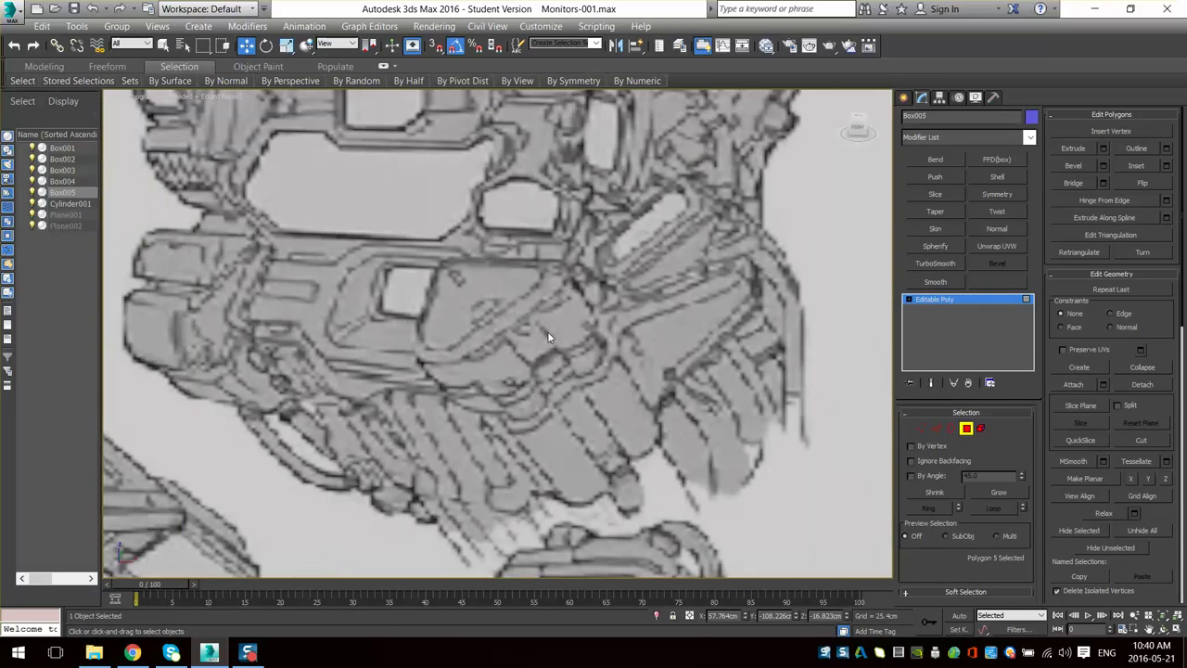
scroll(494, 400, down, 5)
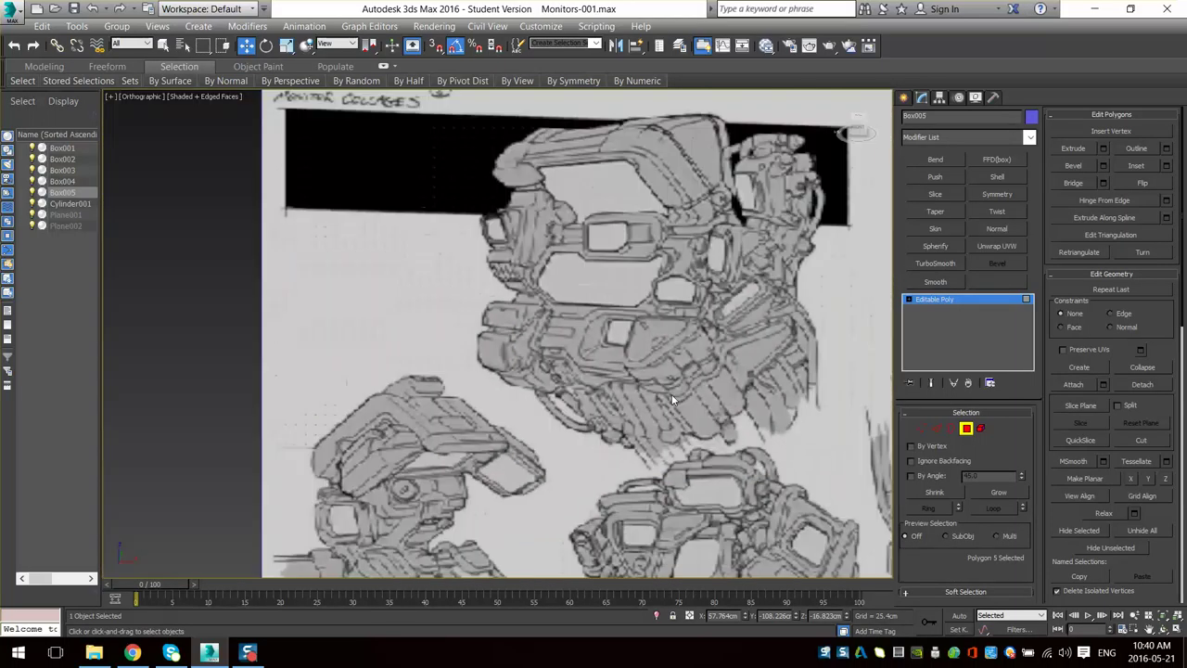
scroll(652, 387, up, 6)
mouse_move(652, 369)
alt+middle_down()
mouse_move(636, 355)
mouse_move(608, 386)
alt+middle_up()
scroll(636, 355, down, 5)
scroll(660, 366, up, 5)
scroll(660, 365, down, 5)
scroll(692, 337, up, 5)
scroll(691, 336, down, 5)
scroll(608, 386, up, 8)
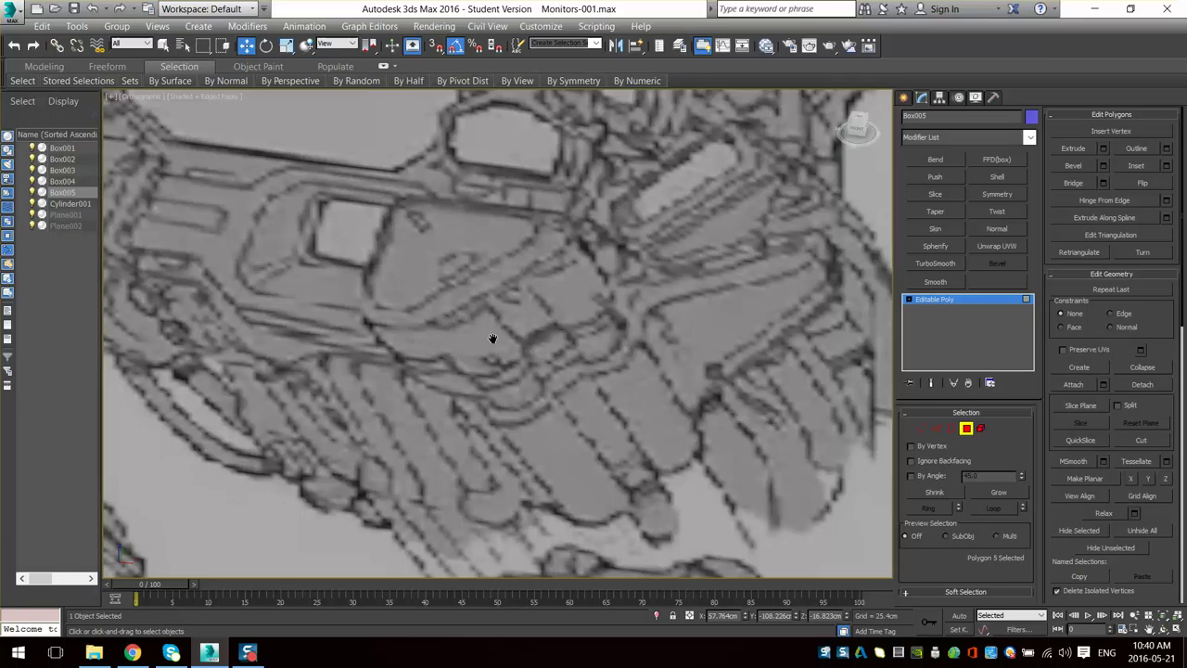
scroll(516, 295, down, 4)
scroll(501, 293, up, 3)
scroll(492, 294, down, 4)
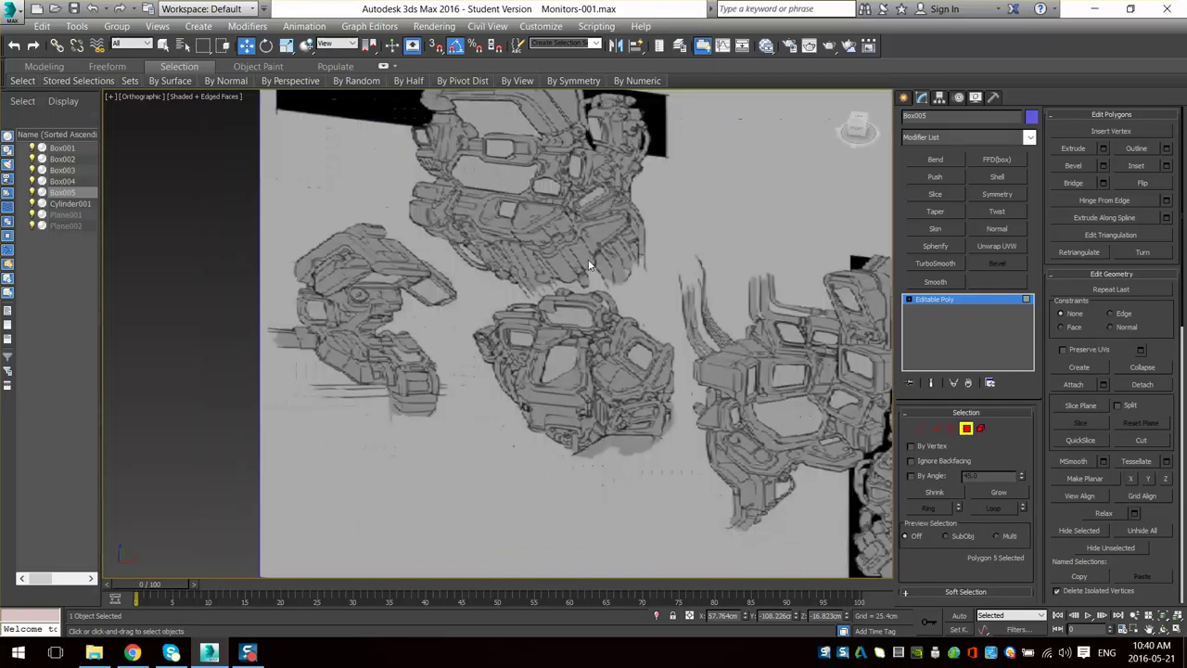
scroll(543, 249, up, 4)
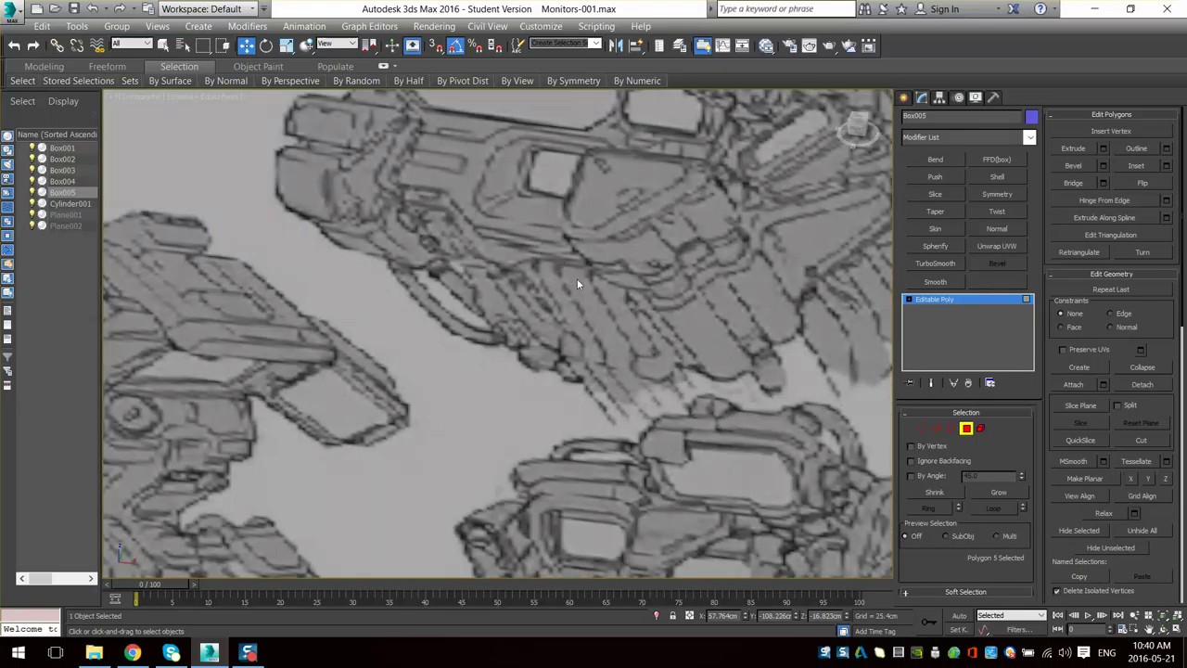
- Leave polygon editing on the corner box and bring the whole blockout back into view below the reference plane
click(966, 429)
scroll(645, 312, down, 7)
middle_drag(643, 358, 466, 313)
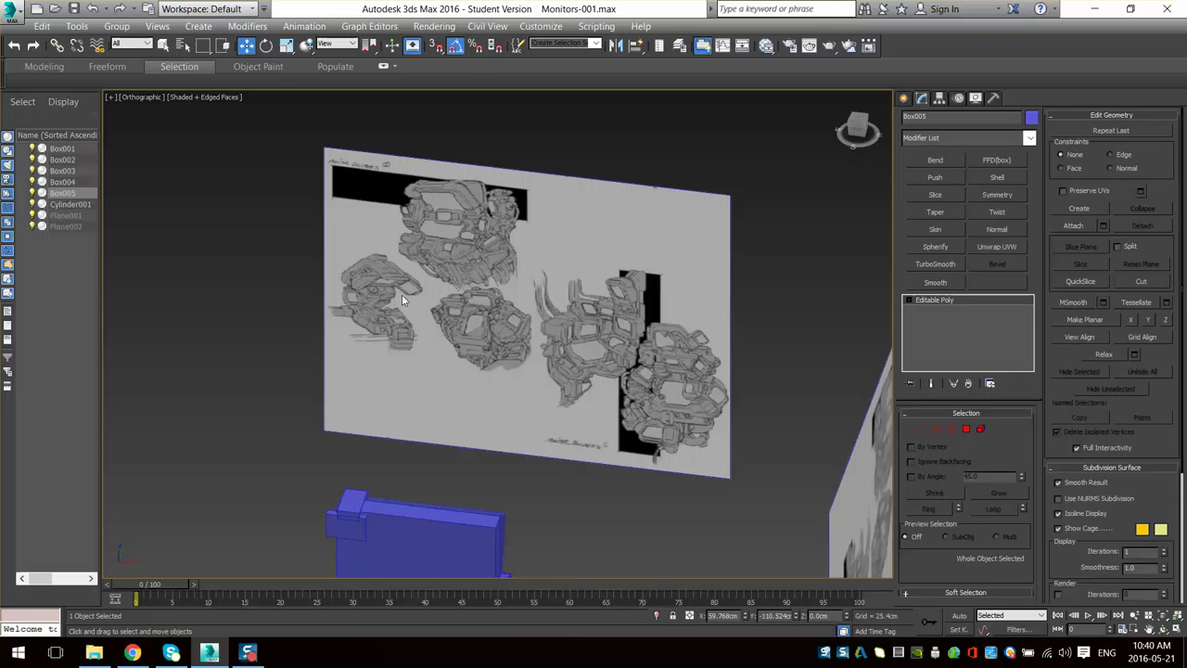
middle_drag(538, 371, 514, 189)
scroll(510, 189, down, 3)
alt+middle_drag(503, 307, 502, 288)
scroll(501, 278, up, 2)
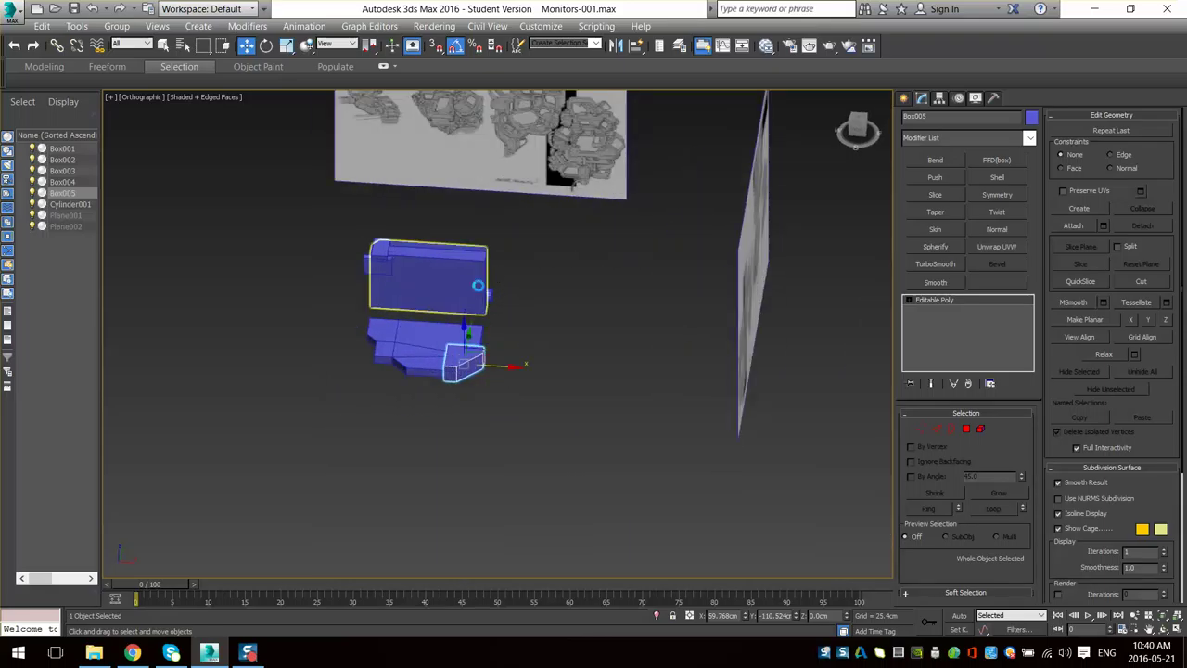
- Study the protruding side blocks and lower panels of the upper collage sketch up close
scroll(489, 174, up, 10)
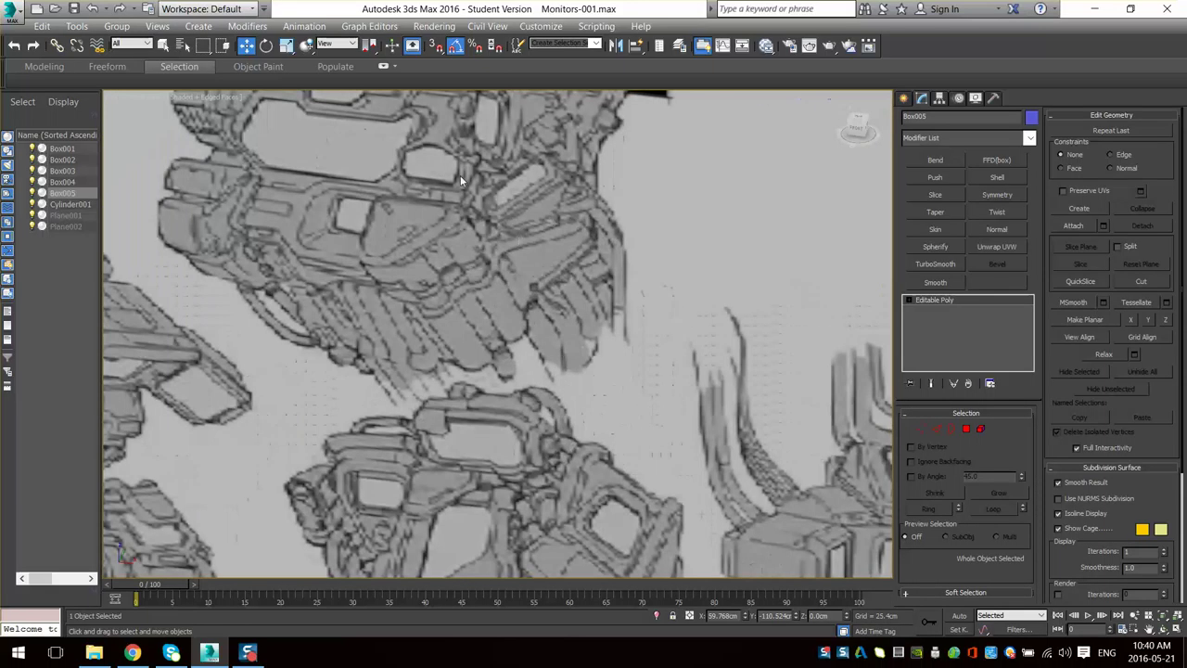
middle_drag(460, 175, 559, 266)
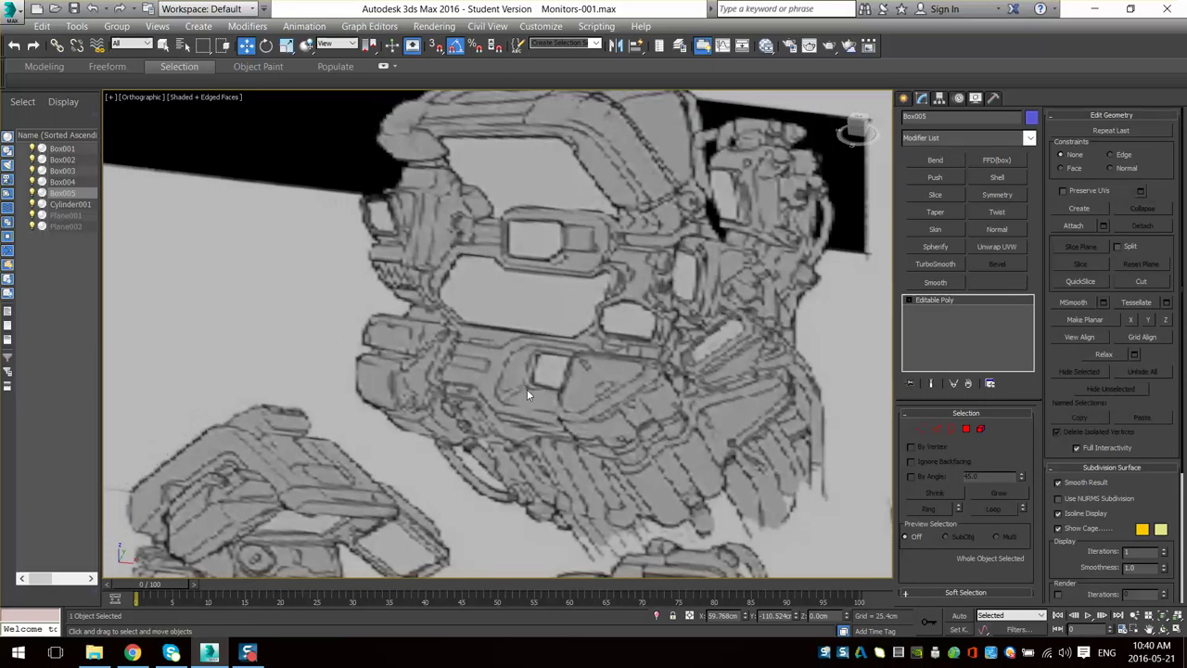
mouse_move(538, 387)
middle_down()
mouse_move(587, 370)
mouse_move(618, 334)
middle_up()
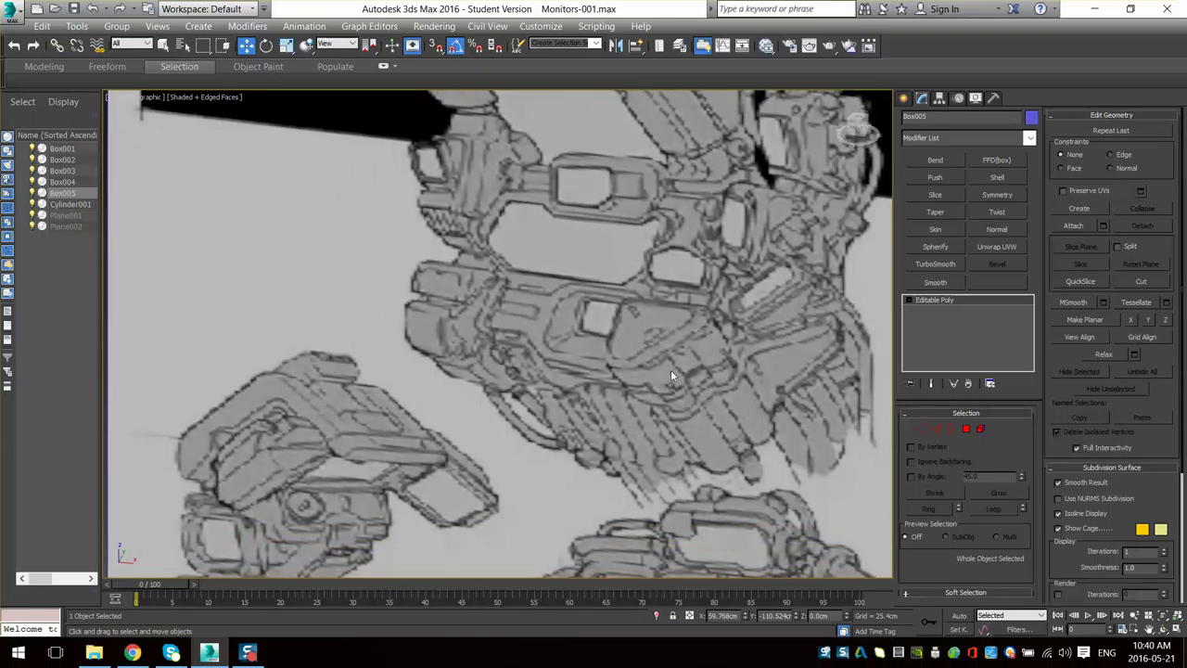
middle_drag(615, 375, 679, 355)
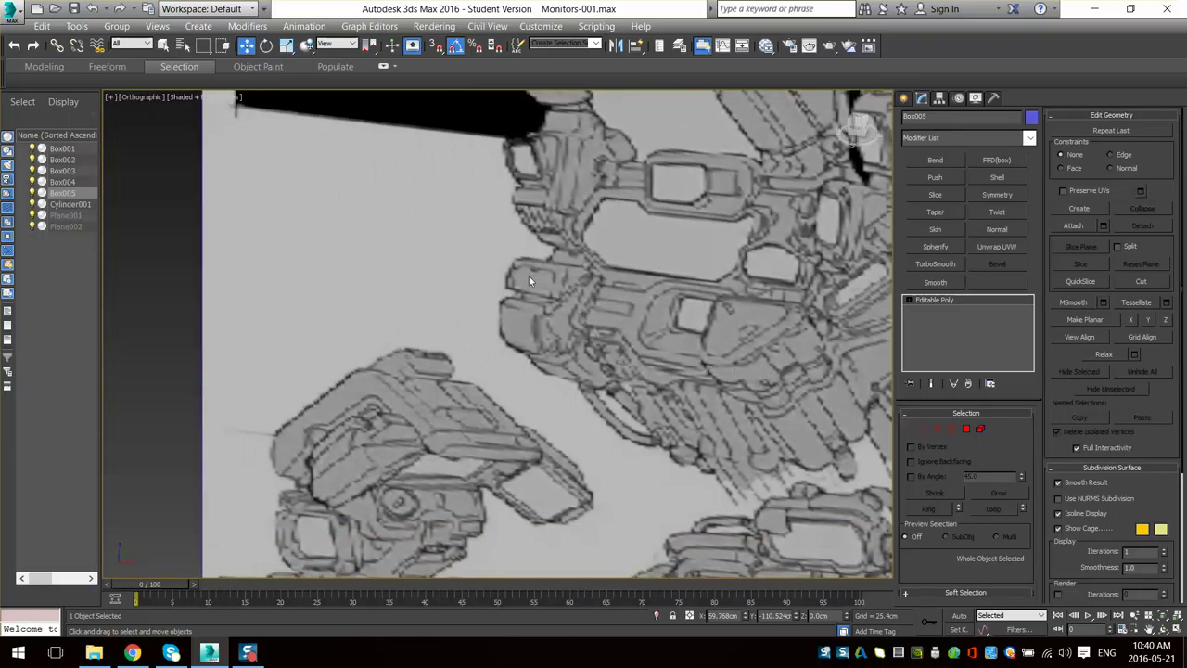
middle_drag(544, 290, 554, 310)
scroll(553, 297, up, 4)
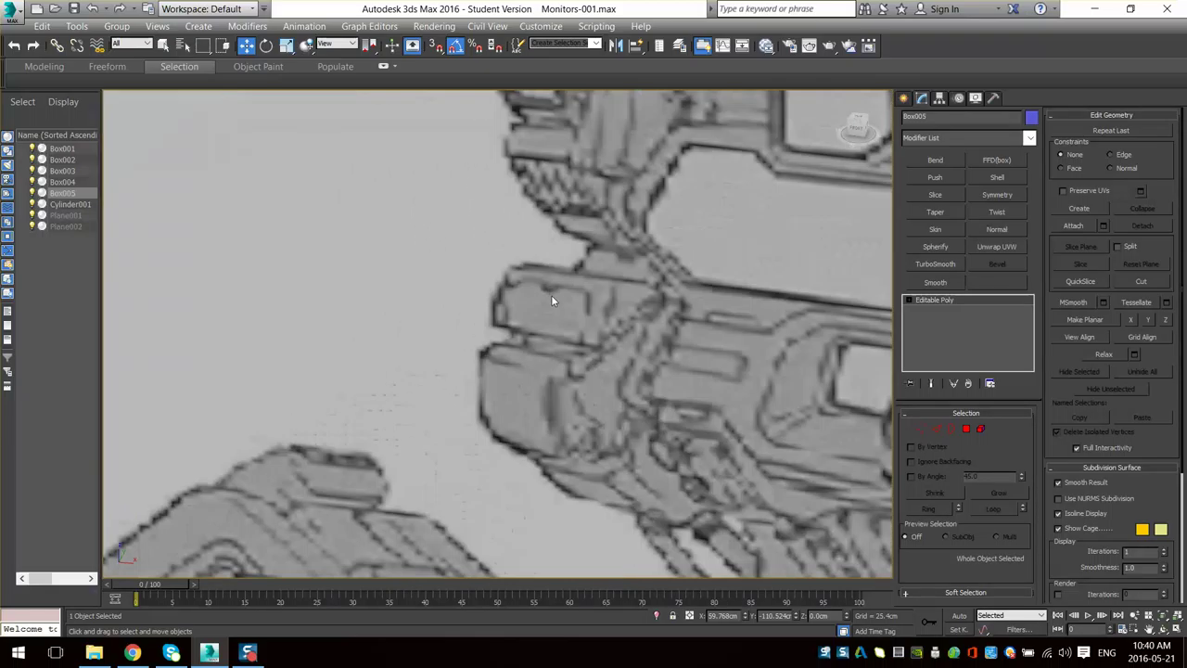
scroll(635, 323, down, 2)
middle_drag(634, 323, 491, 305)
scroll(491, 304, down, 2)
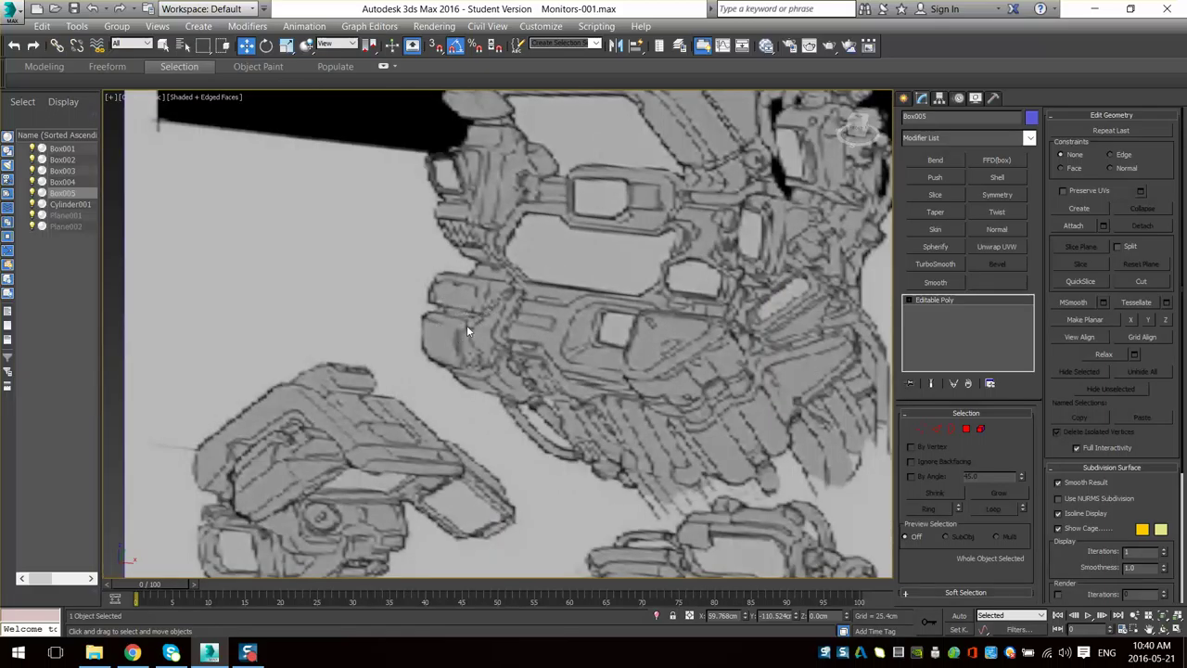
middle_drag(514, 335, 508, 293)
scroll(508, 293, down, 2)
middle_drag(721, 453, 512, 337)
scroll(512, 338, up, 2)
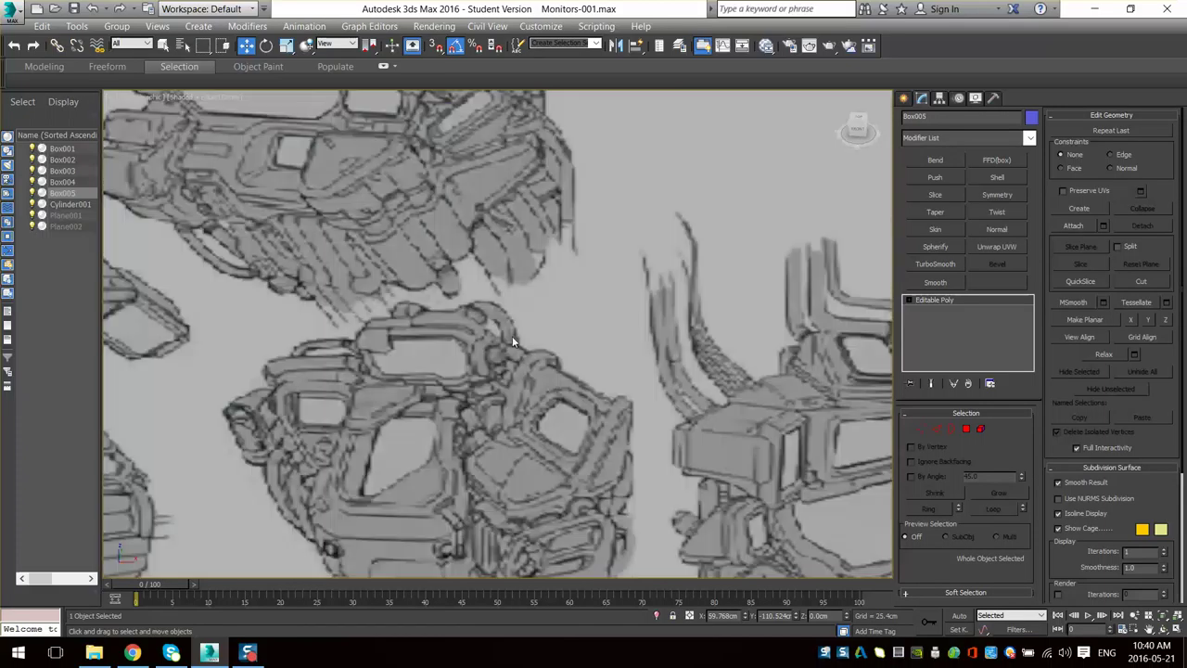
- Compare the upper collage sketch's overall form and side details with the neighbouring sketches on the reference plane
scroll(512, 334, down, 4)
mouse_move(416, 284)
middle_down()
mouse_move(532, 390)
mouse_move(548, 379)
middle_up()
scroll(465, 305, up, 4)
scroll(514, 310, down, 4)
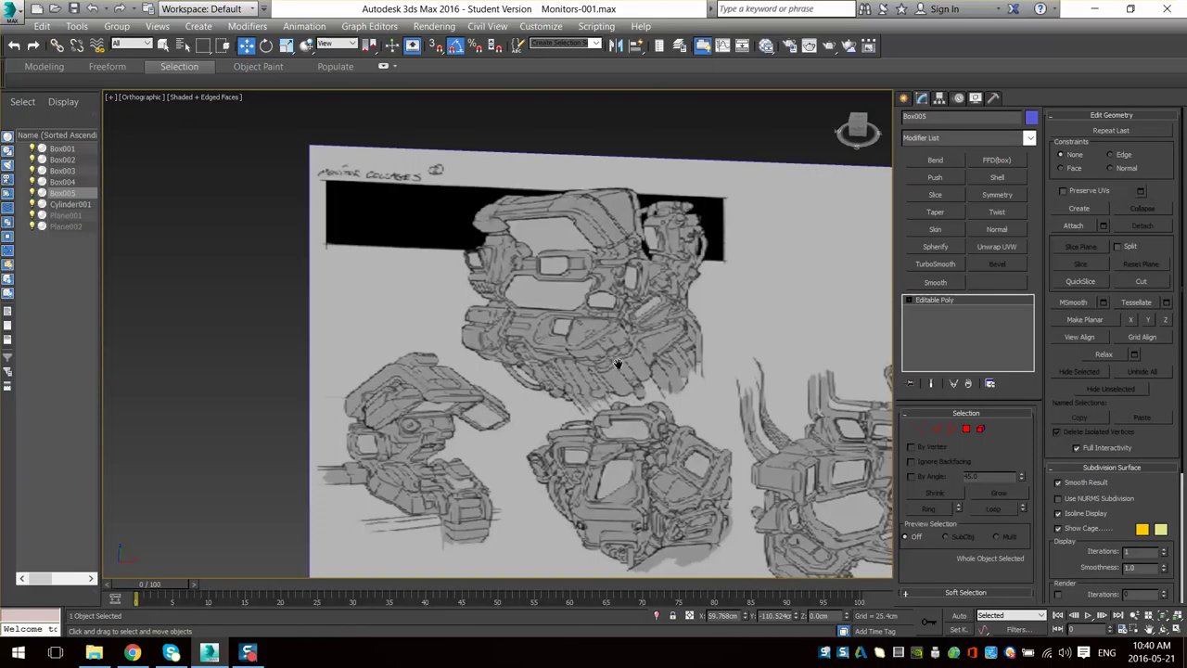
mouse_move(620, 387)
middle_down()
mouse_move(488, 355)
mouse_move(527, 328)
middle_up()
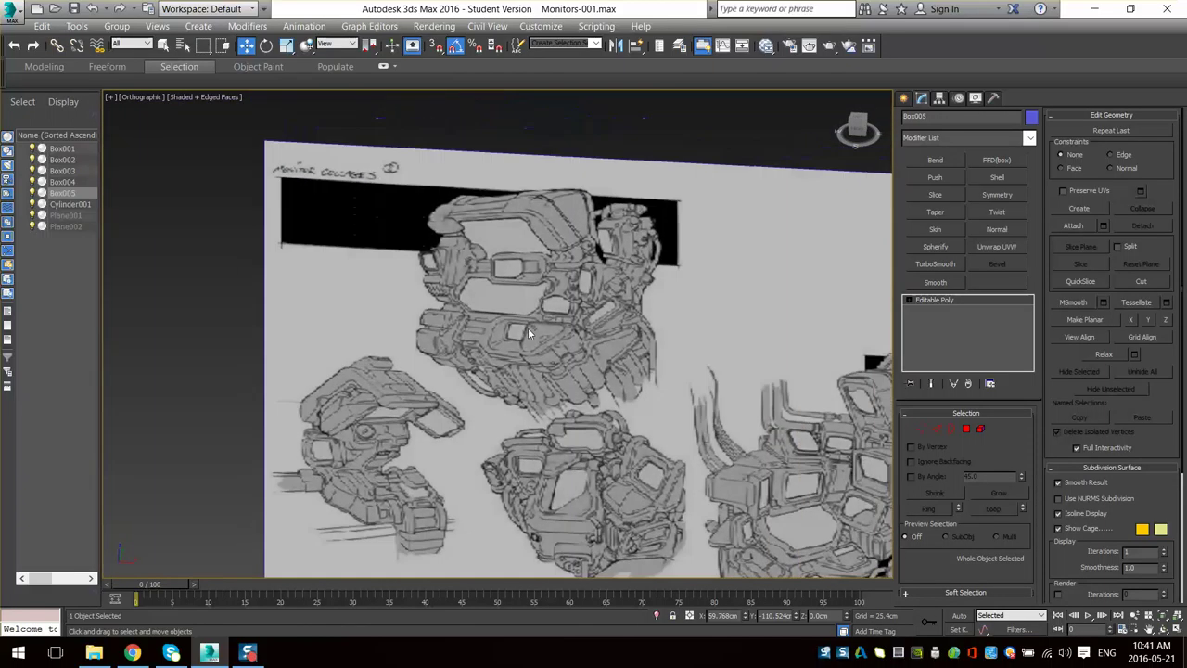
scroll(527, 326, up, 2)
scroll(454, 355, up, 2)
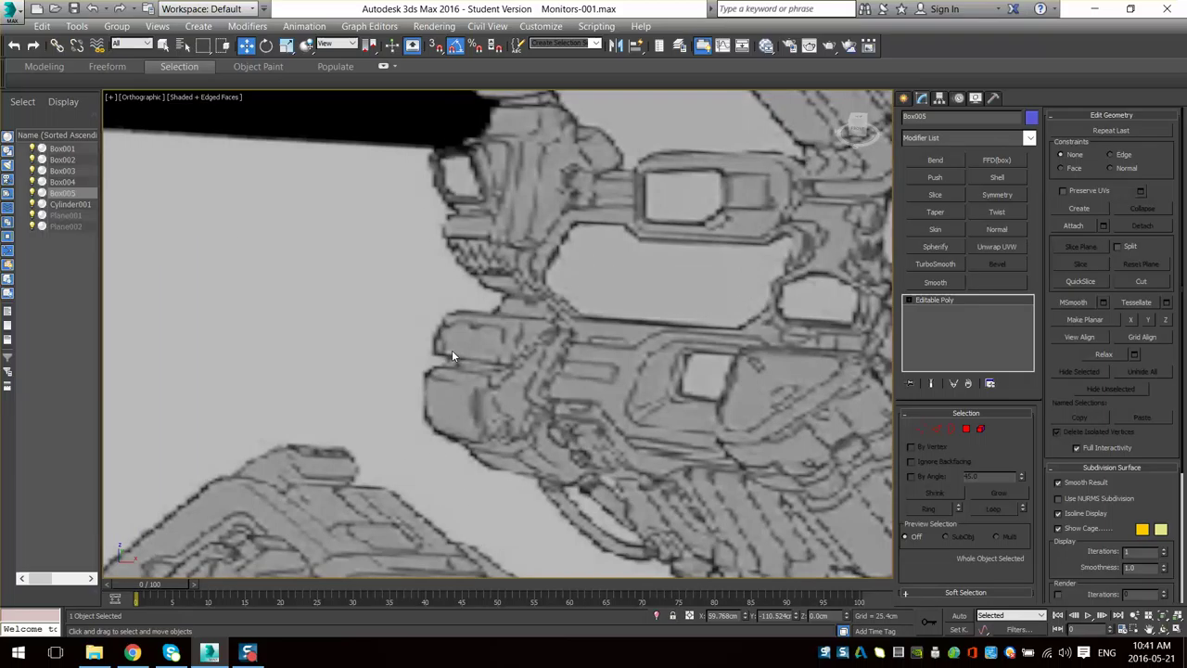
scroll(496, 356, down, 2)
middle_drag(607, 368, 443, 378)
scroll(568, 360, up, 2)
scroll(455, 374, down, 2)
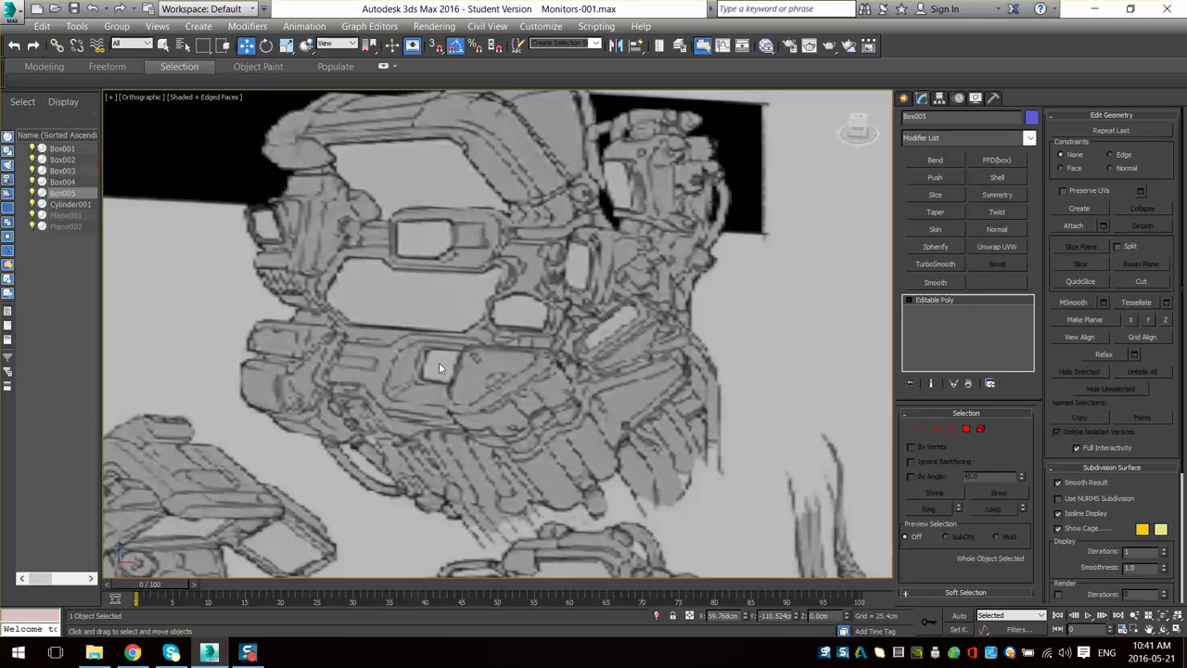
middle_drag(440, 364, 496, 363)
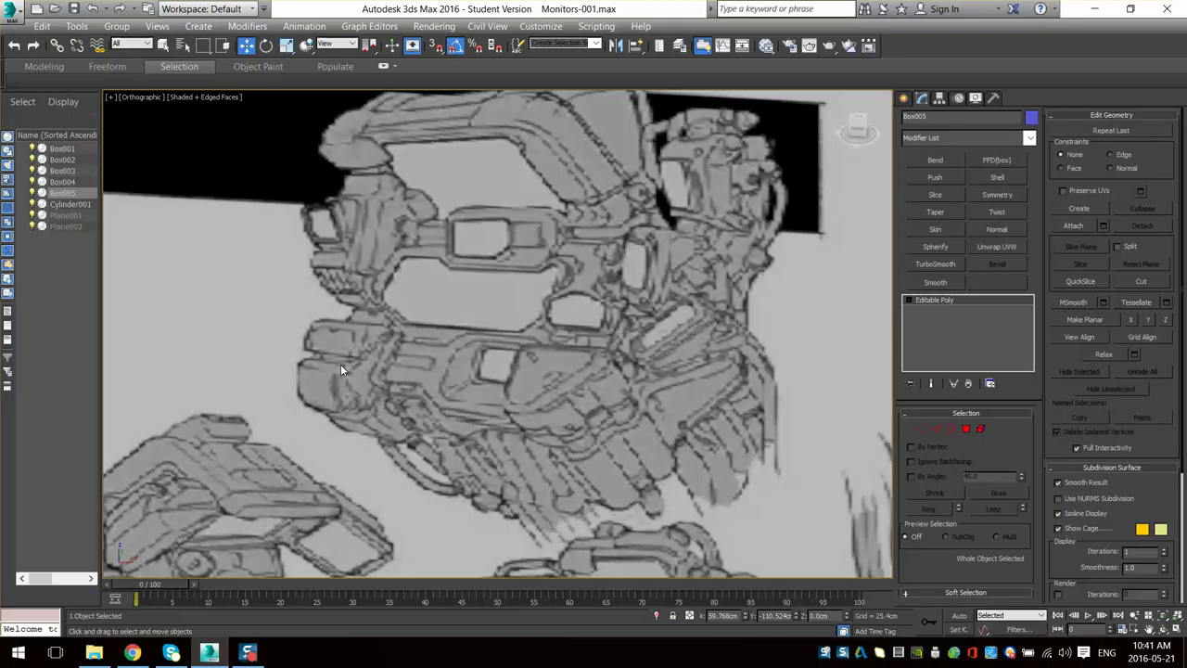
middle_drag(472, 345, 621, 316)
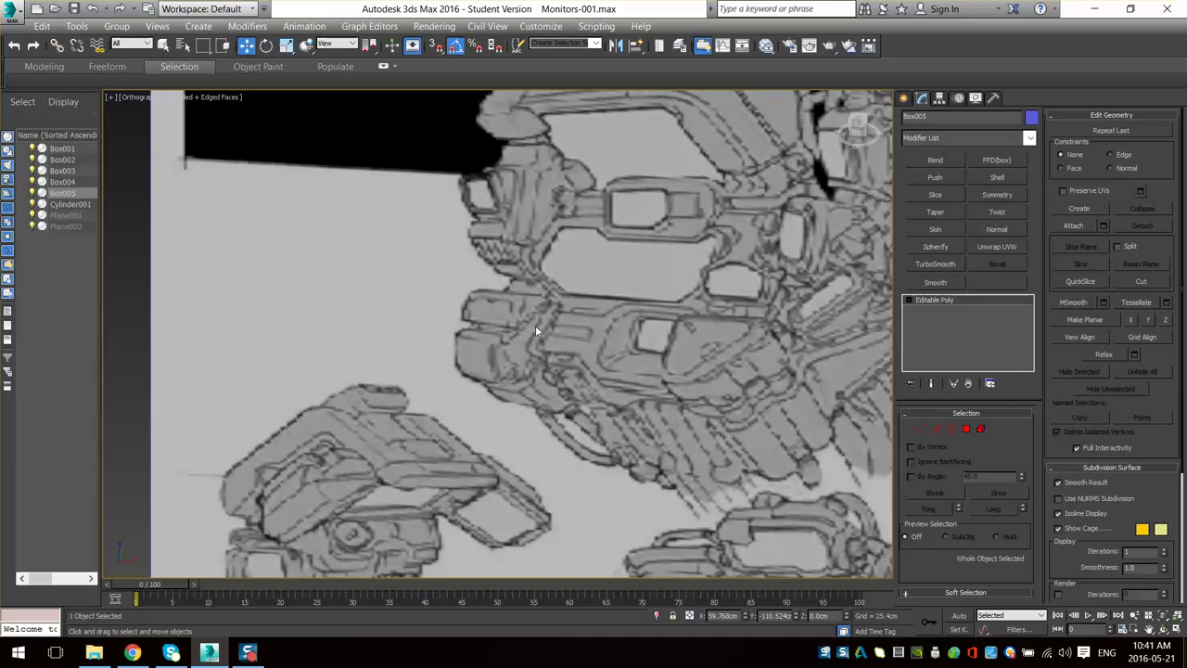
middle_drag(551, 403, 472, 335)
scroll(472, 336, down, 2)
mouse_move(685, 523)
middle_down()
mouse_move(547, 427)
mouse_move(504, 251)
mouse_move(510, 289)
middle_up()
scroll(543, 427, down, 7)
scroll(516, 394, up, 7)
mouse_move(474, 194)
middle_down()
mouse_move(582, 348)
mouse_move(580, 299)
middle_up()
middle_drag(670, 289, 598, 414)
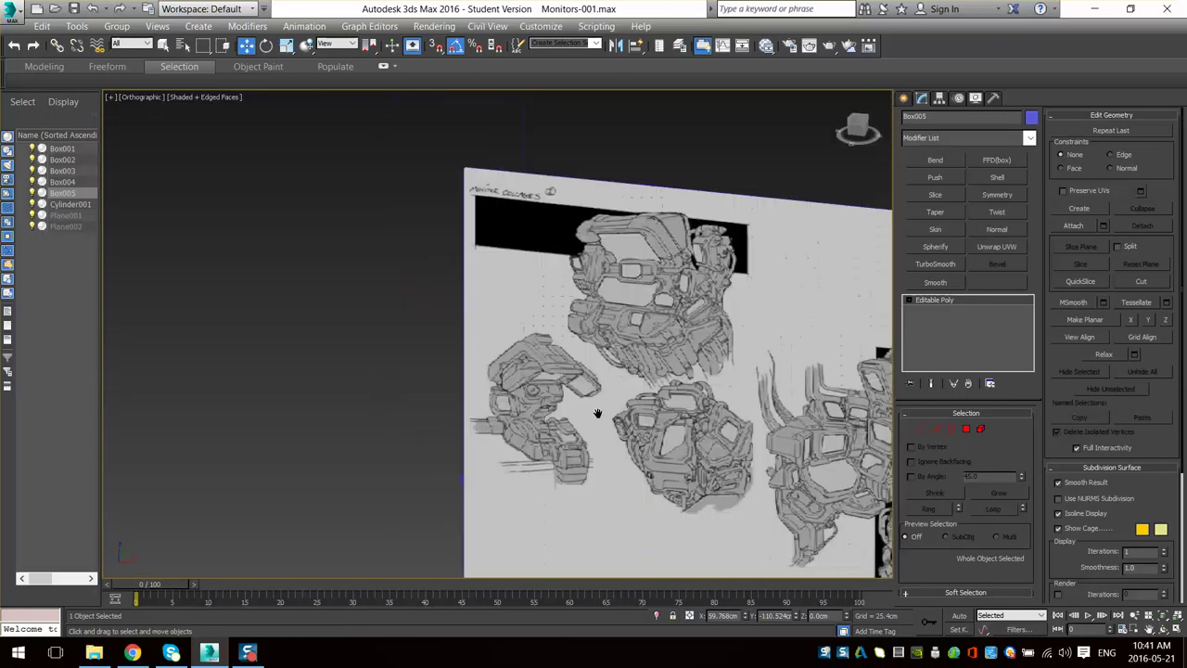
scroll(597, 413, up, 3)
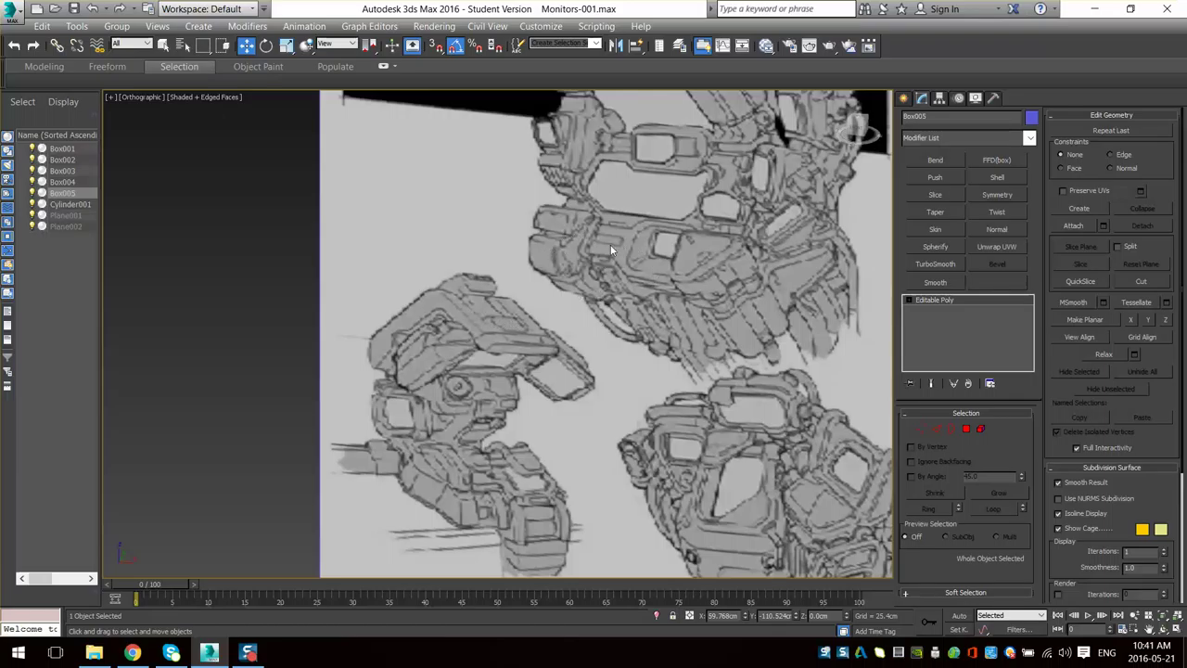
- Bring up the standard primitives for creating objects and inspect the monitor, slab and corner box from several angles
click(904, 97)
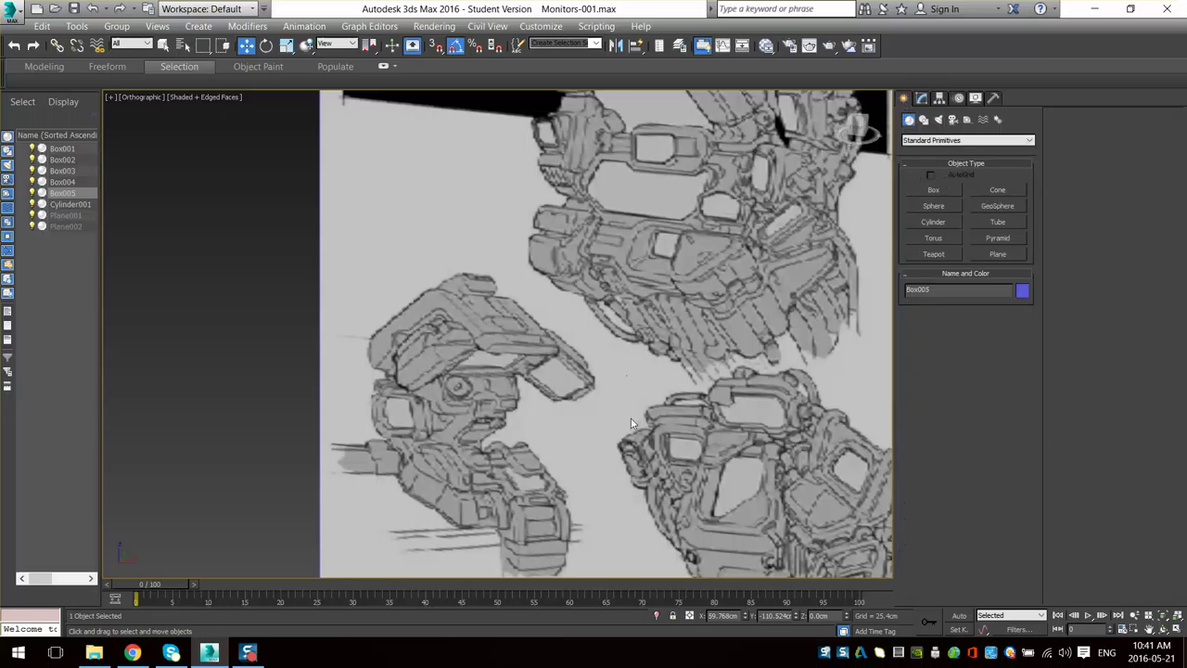
scroll(622, 416, down, 6)
alt+middle_drag(585, 464, 592, 505)
scroll(594, 478, up, 5)
middle_drag(596, 454, 560, 269)
alt+middle_drag(568, 420, 572, 373)
scroll(582, 398, up, 3)
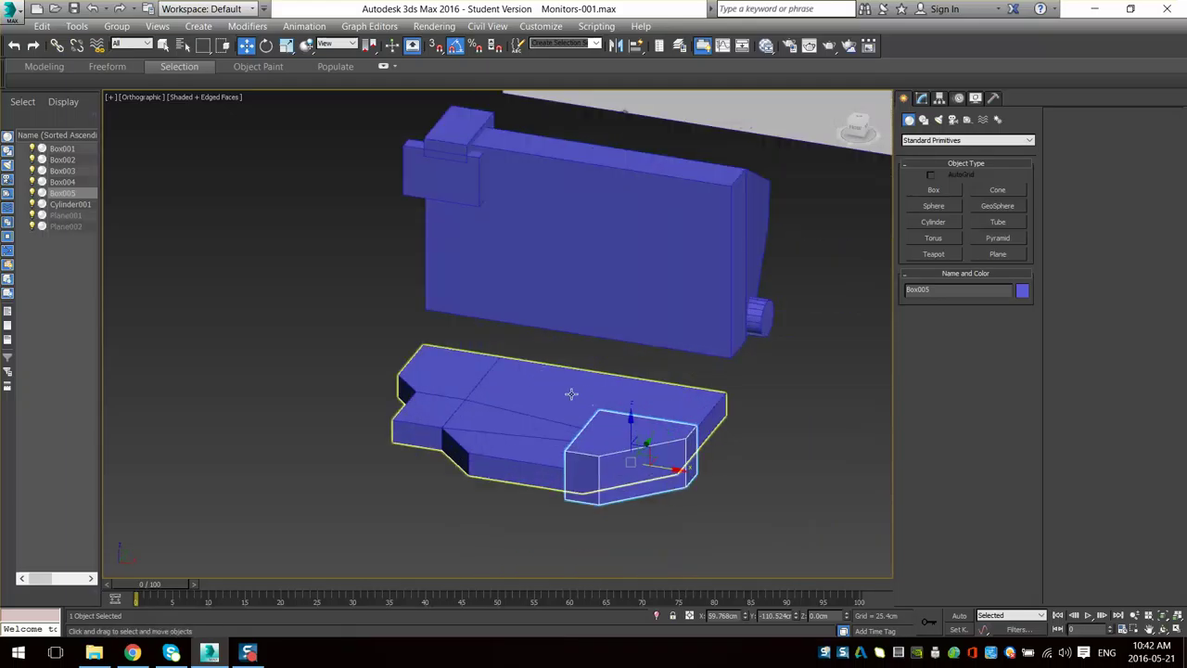
scroll(486, 364, down, 2)
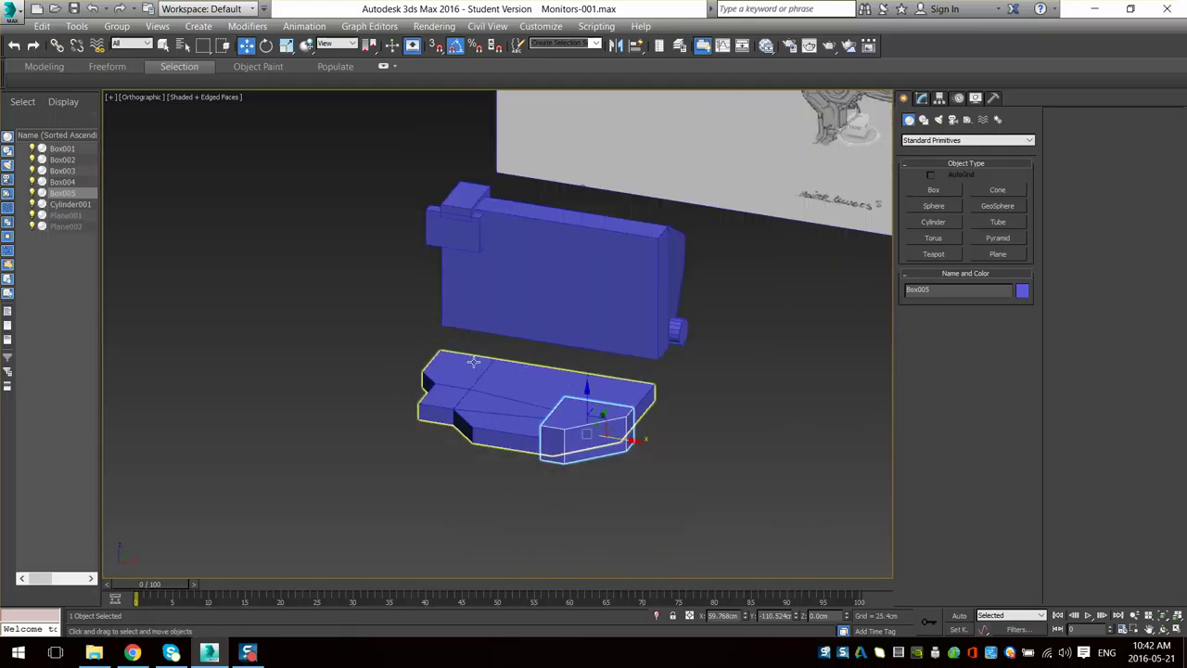
middle_drag(502, 402, 594, 436)
scroll(594, 436, up, 2)
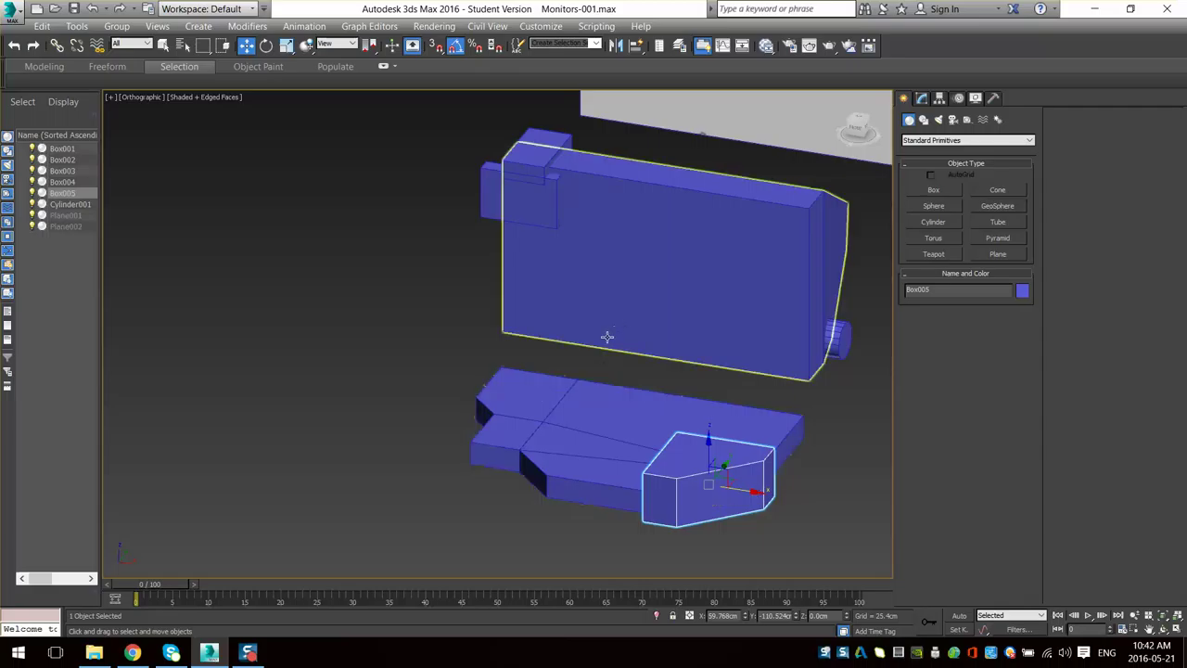
scroll(573, 402, down, 4)
alt+middle_drag(586, 429, 610, 444)
scroll(597, 445, up, 2)
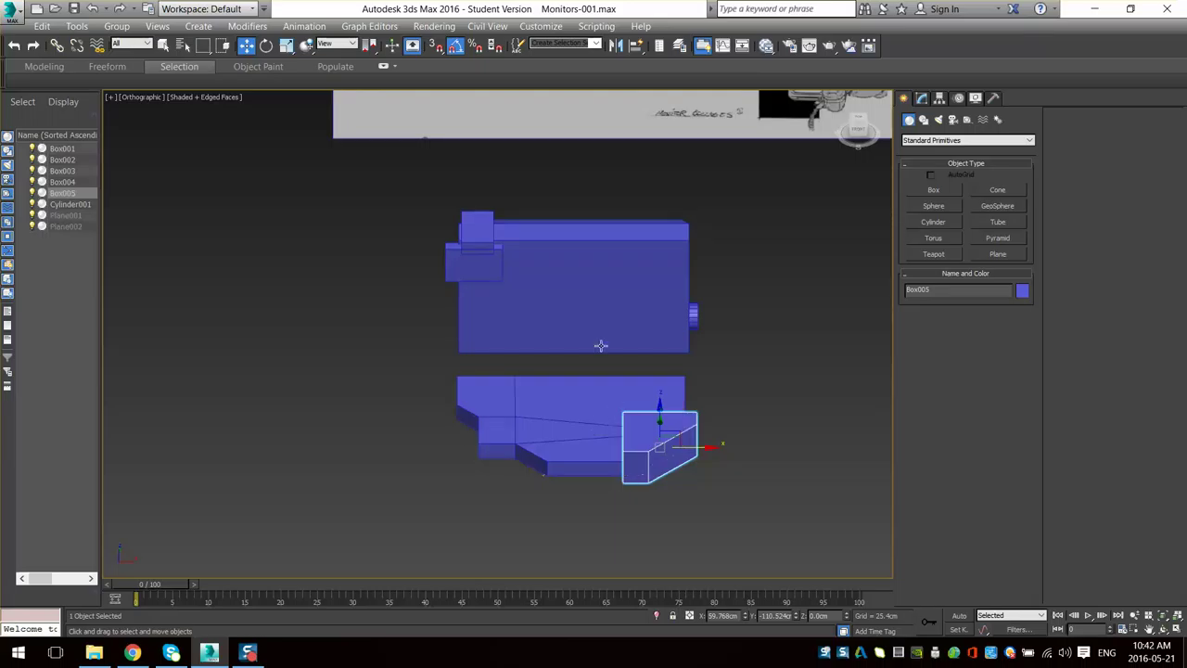
- Examine the lower collage sketches on the reference plane, up close and as a whole
mouse_move(585, 177)
middle_down()
mouse_move(633, 324)
mouse_move(574, 482)
middle_up()
scroll(574, 482, up, 4)
middle_drag(805, 457, 579, 353)
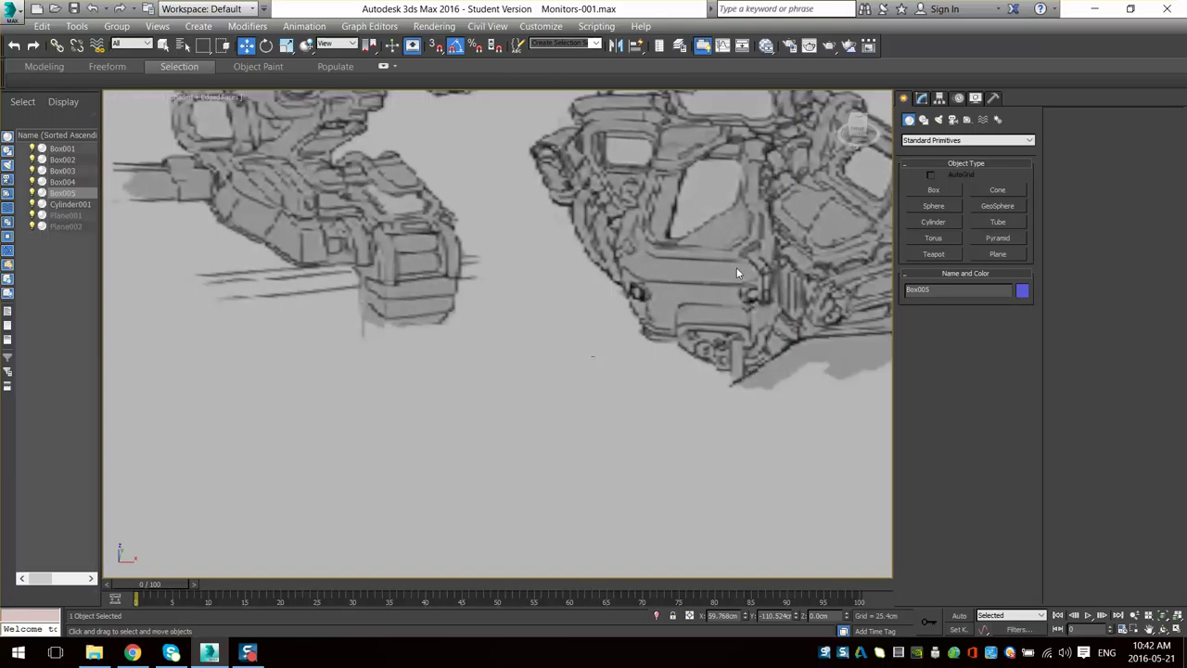
scroll(580, 352, down, 4)
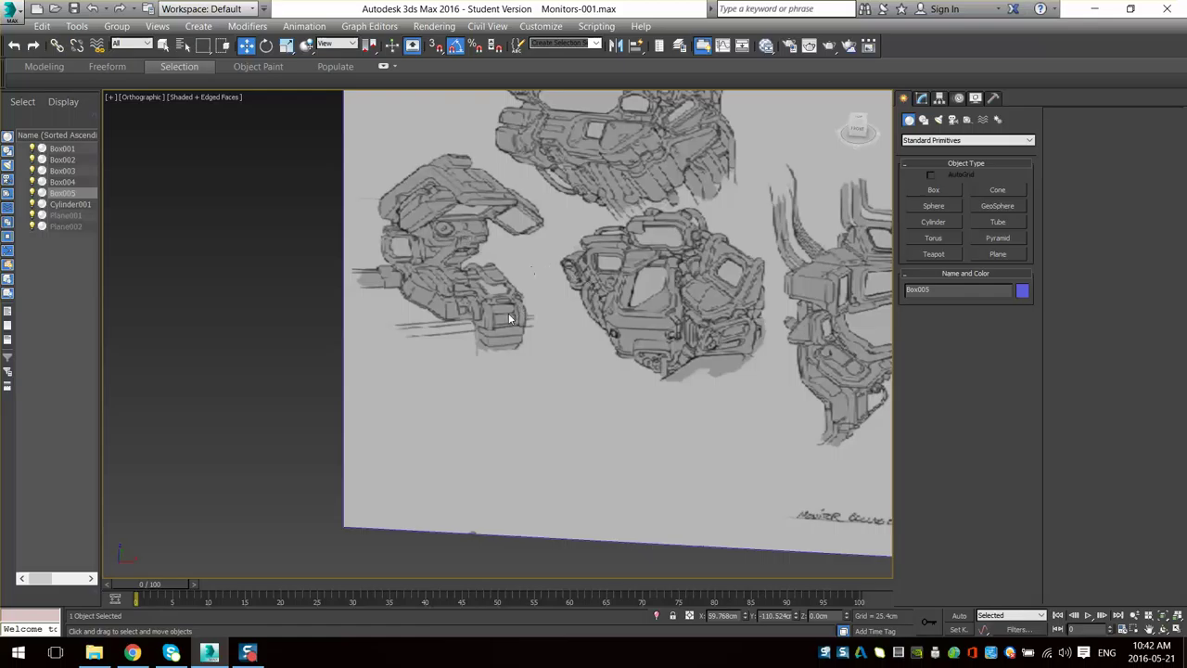
middle_drag(423, 245, 561, 324)
scroll(561, 325, down, 2)
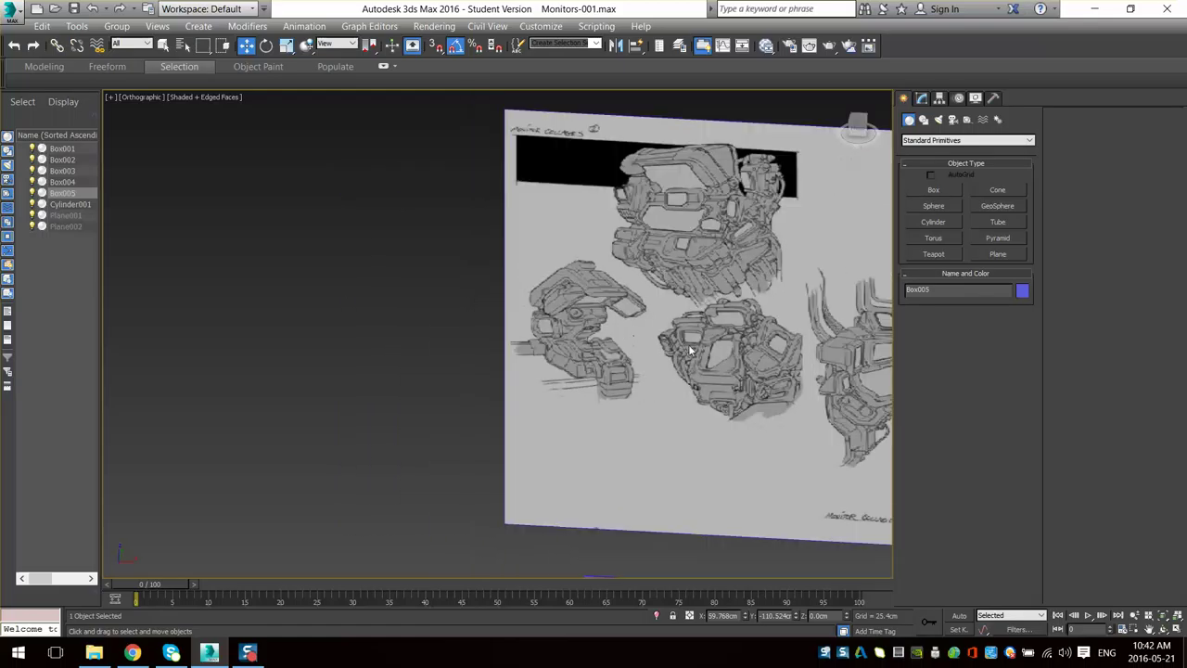
middle_drag(689, 350, 579, 347)
mouse_move(579, 347)
alt+middle_down()
mouse_move(558, 344)
mouse_move(523, 254)
mouse_move(603, 338)
alt+middle_up()
scroll(612, 346, up, 2)
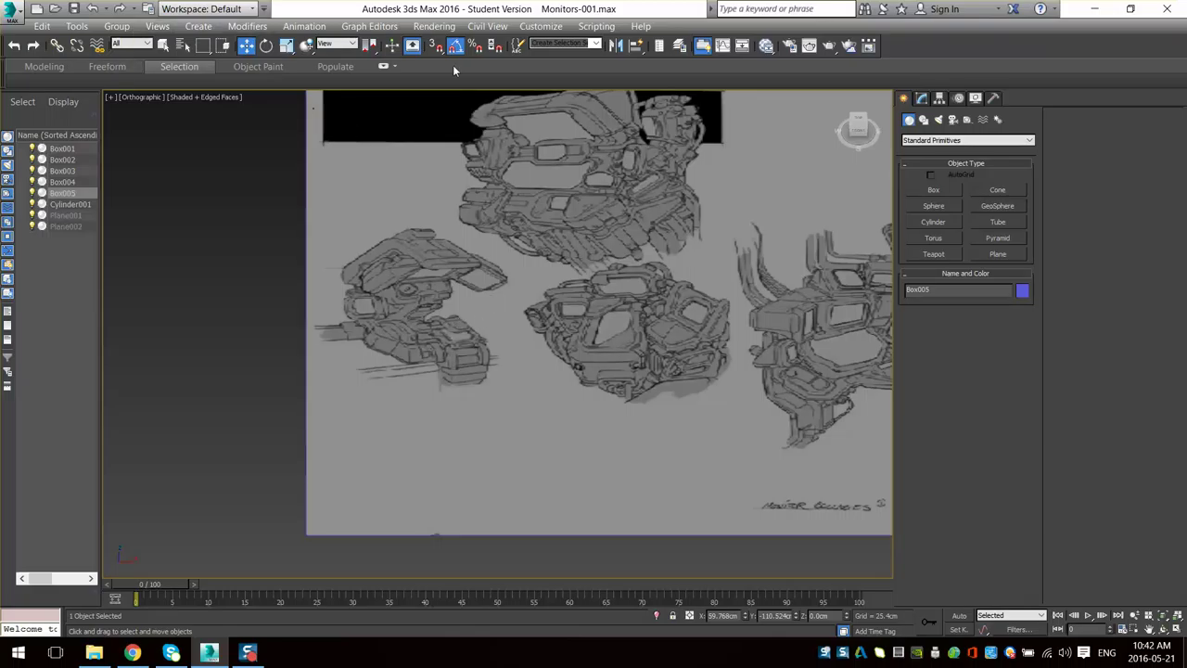
- Switch the viewport to a perspective view and frame the selected corner box
middle_drag(548, 339, 683, 338)
scroll(683, 338, down, 2)
key(p)
key(z)
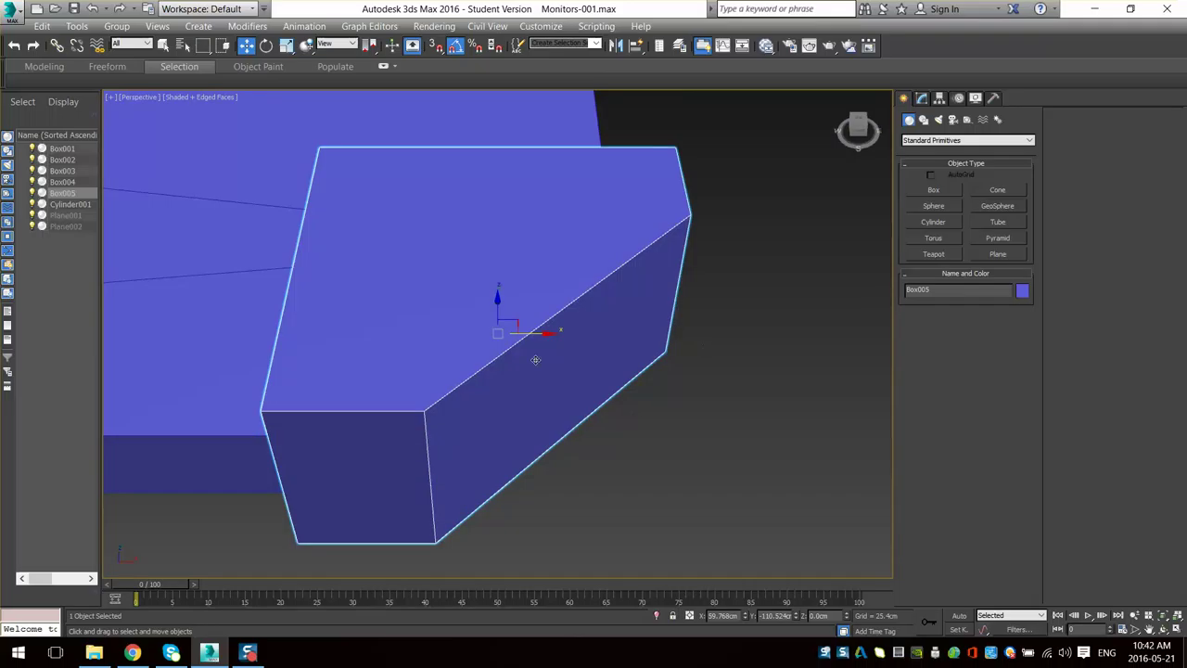
- Inspect the collage sketches on the reference plane and compare them with the blocked-out monitor parts
scroll(535, 358, down, 8)
middle_drag(535, 358, 698, 421)
mouse_move(698, 421)
alt+middle_down()
mouse_move(682, 367)
mouse_move(654, 408)
mouse_move(585, 382)
alt+middle_up()
scroll(638, 405, up, 2)
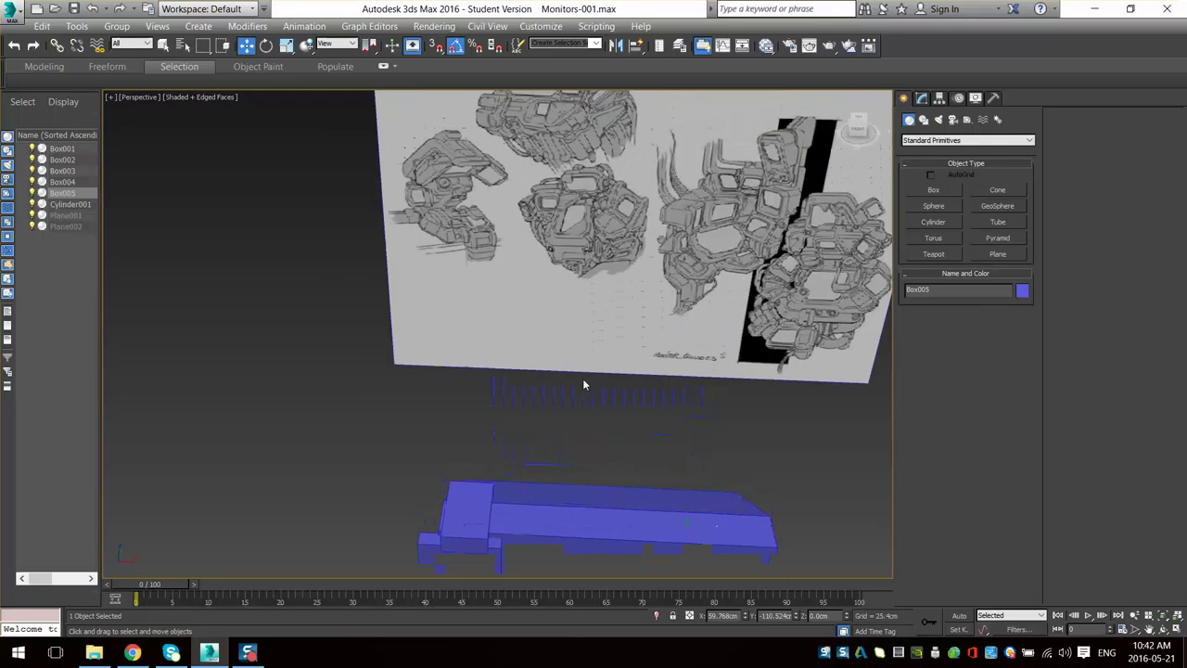
scroll(583, 379, up, 2)
middle_drag(448, 215, 494, 295)
scroll(531, 333, up, 2)
scroll(496, 229, down, 3)
middle_drag(498, 185, 498, 326)
scroll(498, 326, up, 2)
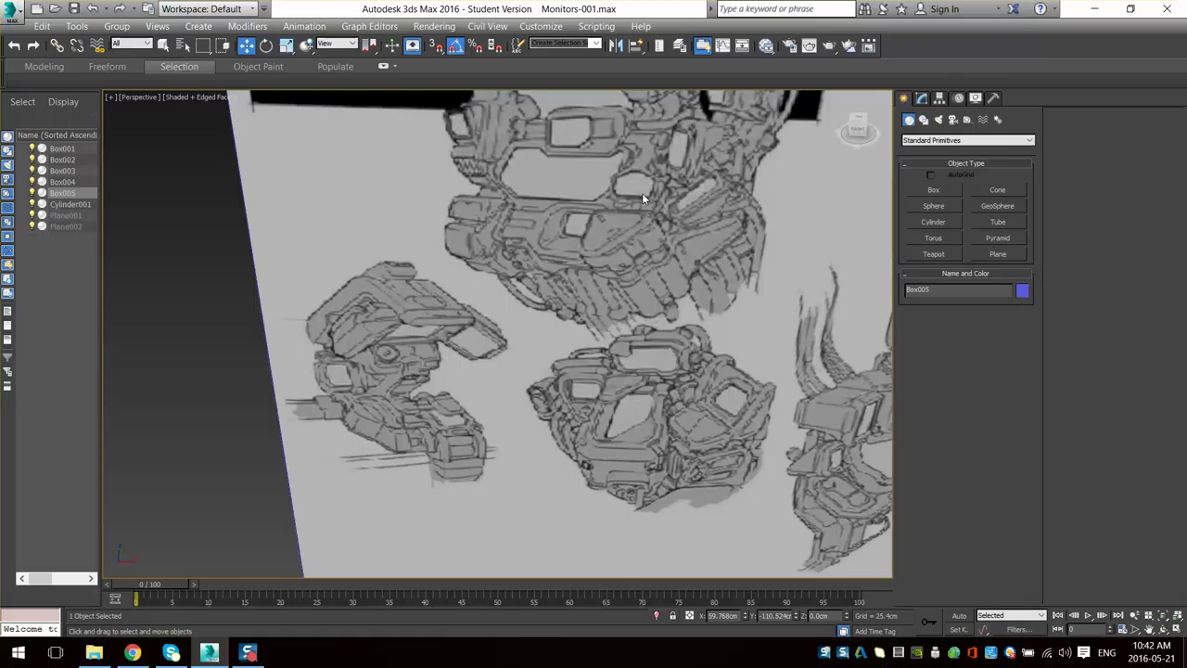
scroll(570, 408, down, 6)
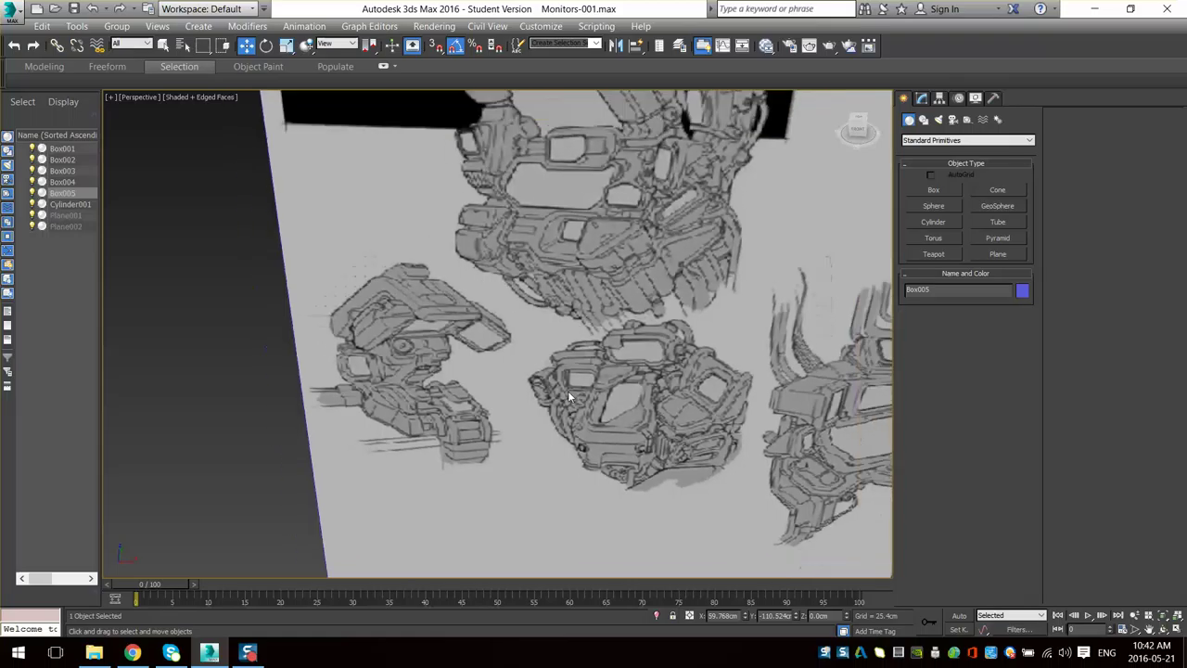
middle_drag(549, 353, 519, 241)
scroll(545, 451, down, 2)
scroll(556, 417, up, 10)
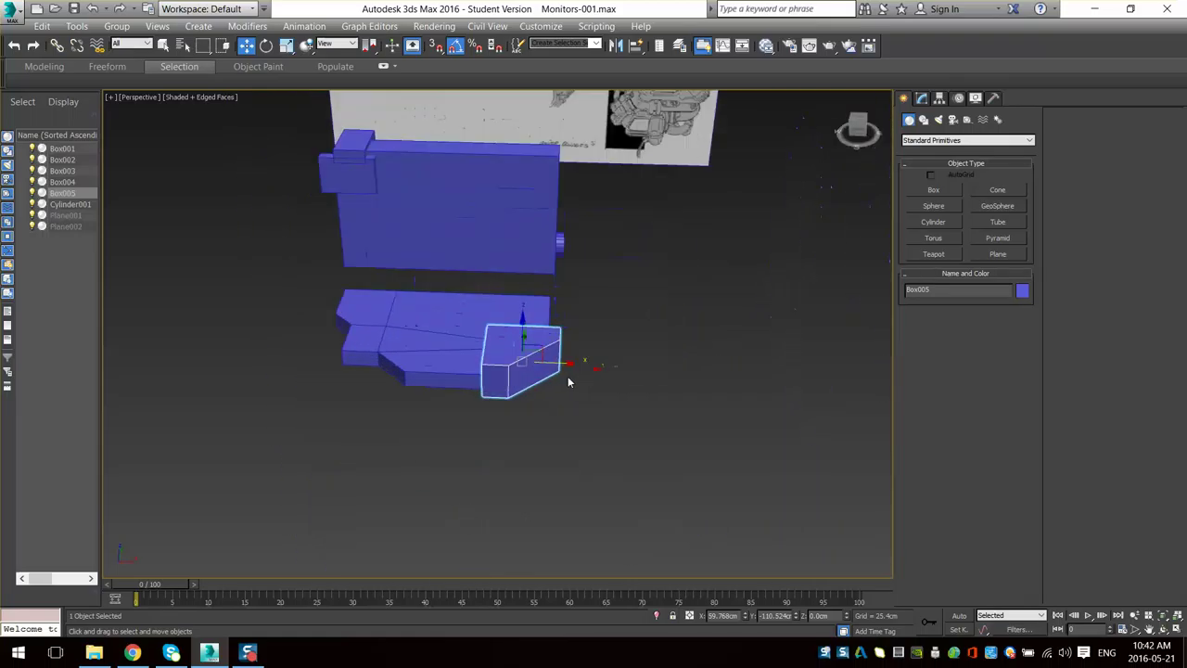
middle_drag(610, 252, 515, 468)
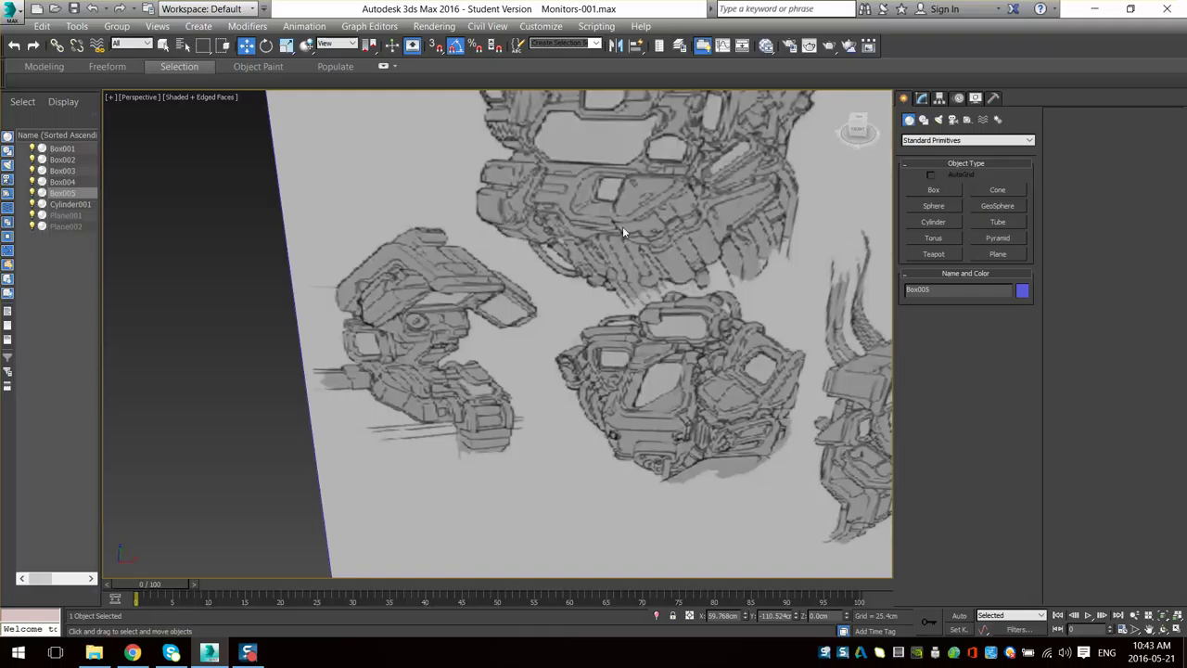
- Start a new Box primitive and compare the slab's notched end with the collage sketches
click(936, 195)
scroll(644, 156, down, 3)
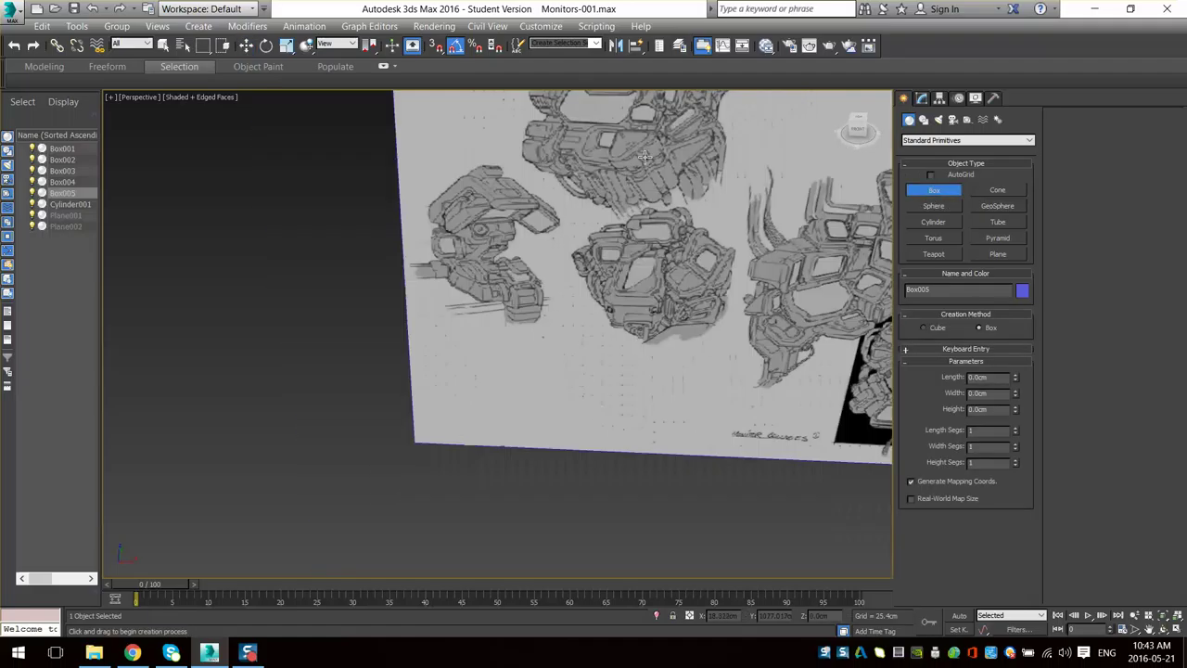
middle_drag(645, 157, 612, 75)
scroll(559, 350, down, 2)
alt+middle_drag(560, 349, 522, 344)
scroll(523, 344, up, 4)
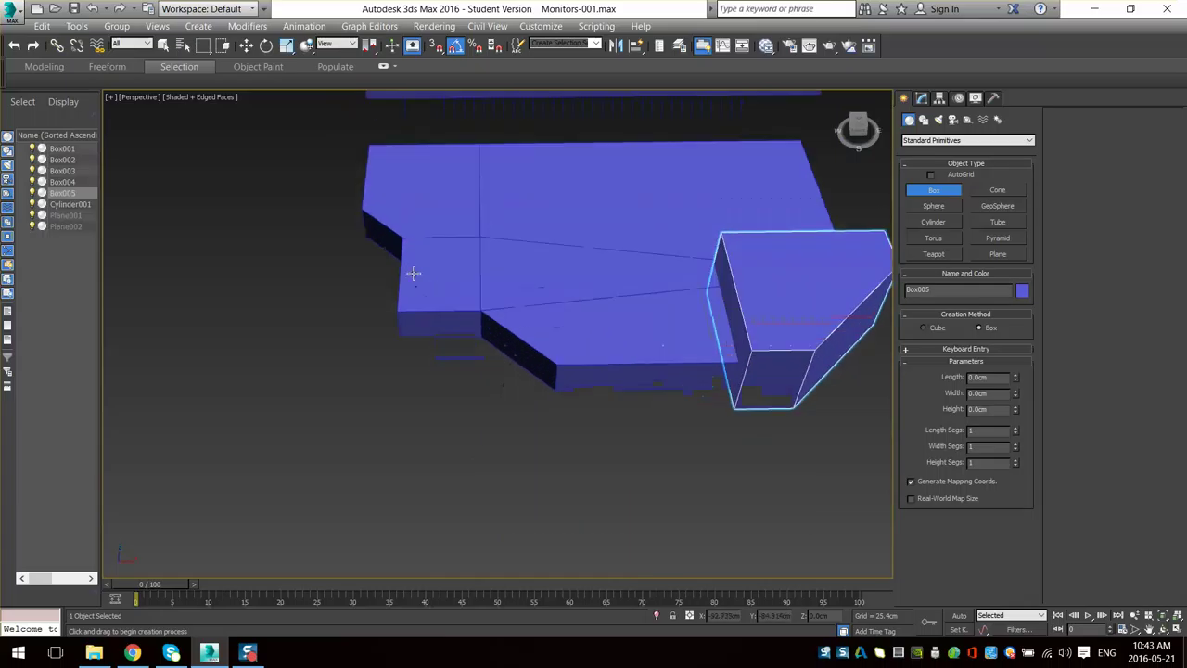
middle_drag(414, 273, 547, 414)
scroll(540, 355, down, 5)
scroll(548, 414, up, 2)
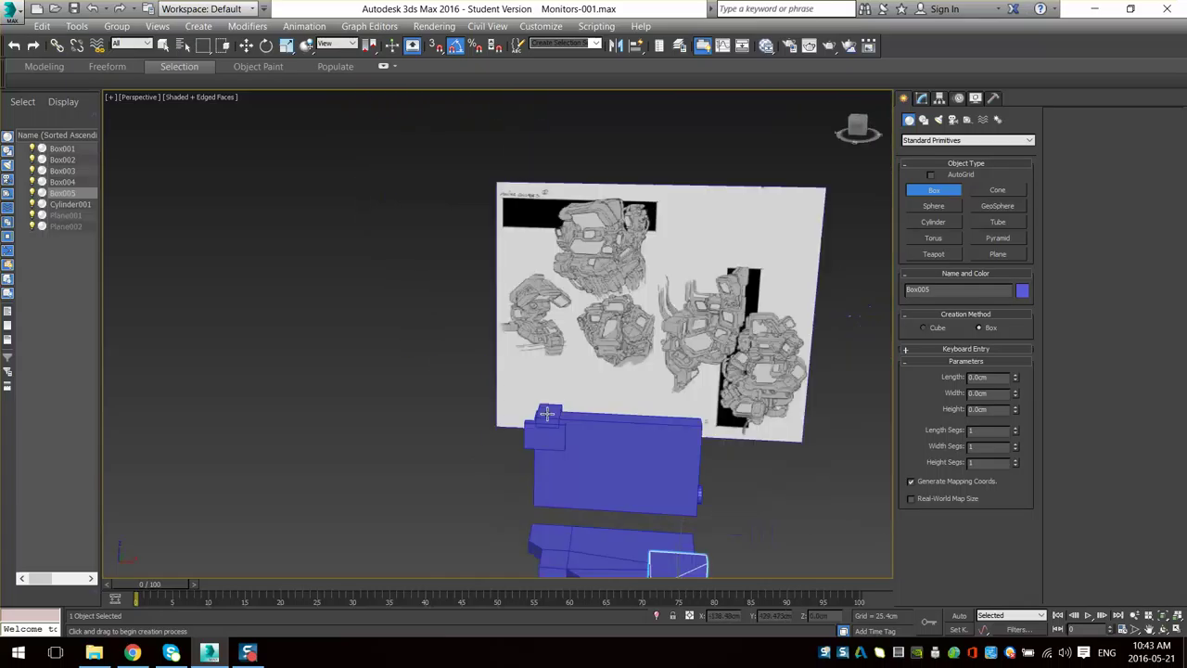
scroll(560, 256, up, 5)
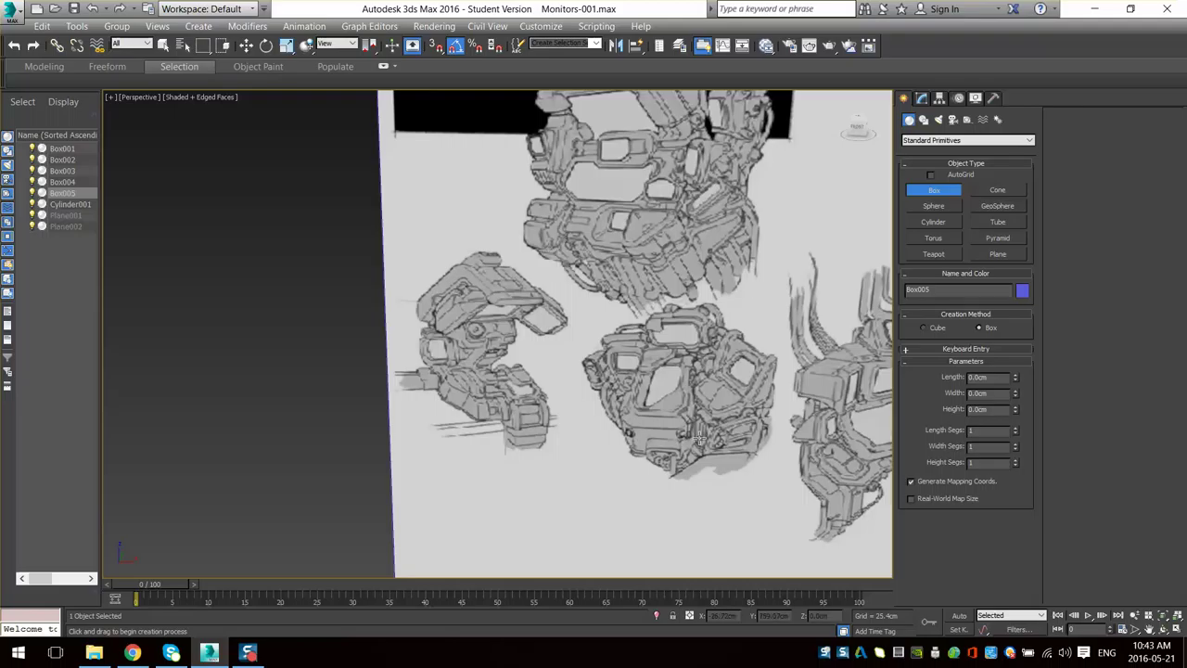
middle_drag(699, 440, 671, 388)
scroll(554, 368, down, 4)
mouse_move(554, 368)
middle_down()
mouse_move(572, 217)
mouse_move(523, 305)
middle_up()
scroll(496, 343, up, 3)
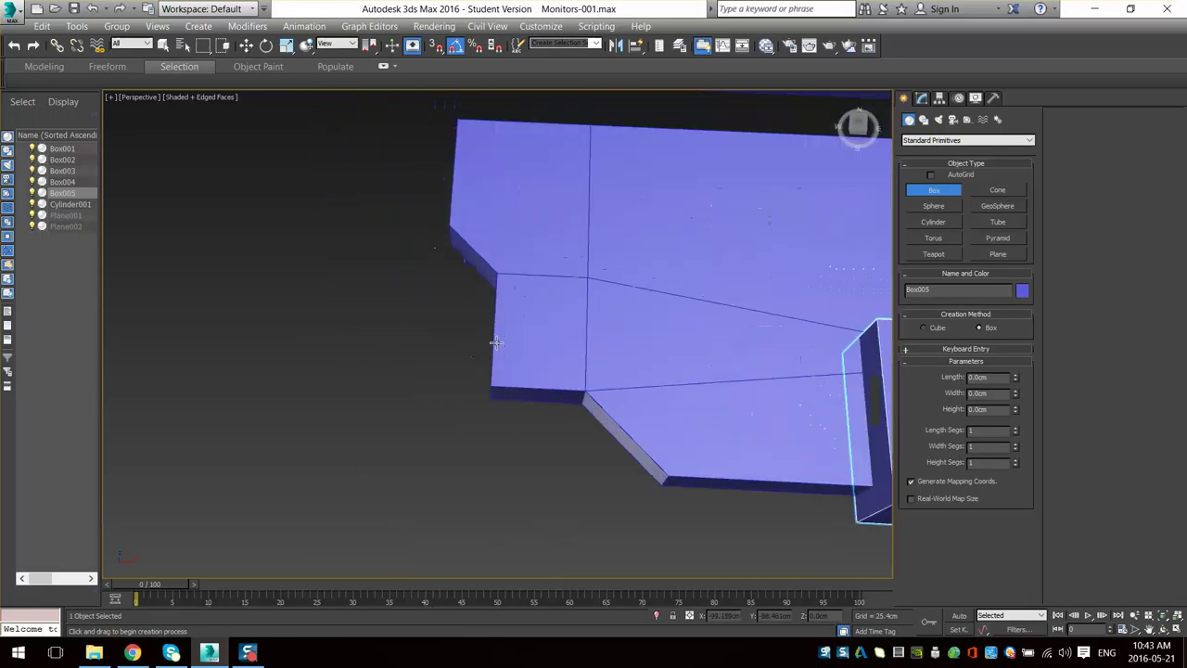
- Create a box beside the slab's notched corner and move it down against the slab's side
alt+middle_drag(499, 343, 507, 365)
drag(500, 287, 386, 481)
click(403, 533)
alt+middle_drag(510, 480, 481, 330)
key(w)
drag(441, 279, 469, 316)
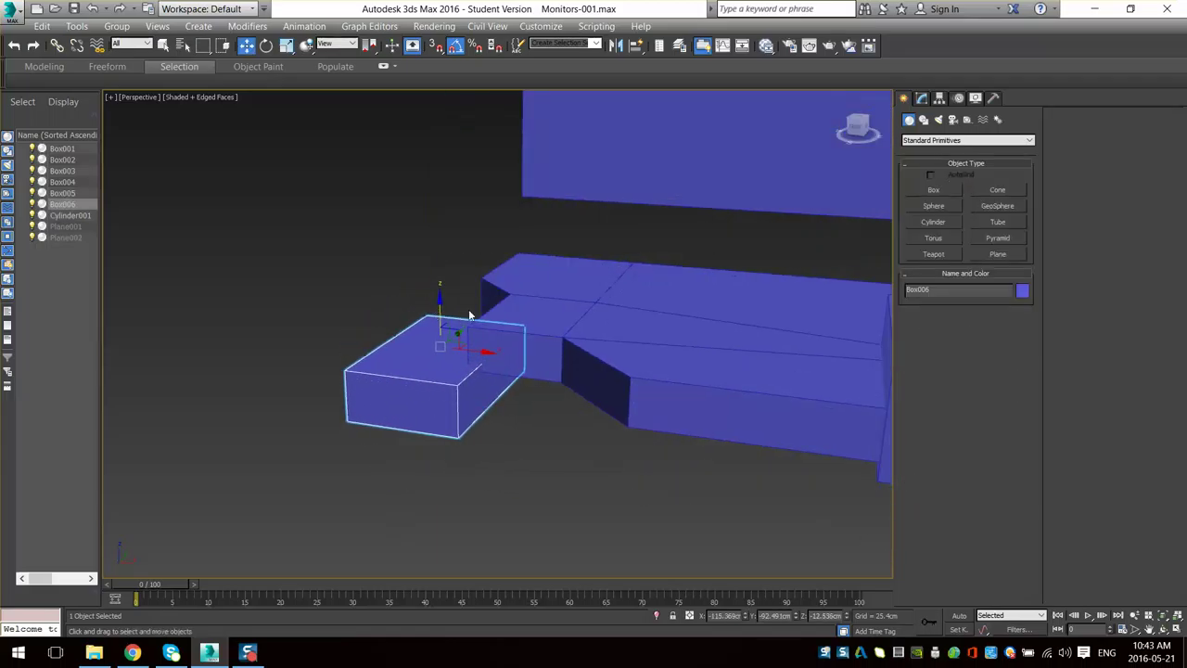
- Check the side blocks on the collage sketches against the new box at the slab's corner
scroll(542, 204, down, 3)
mouse_move(545, 203)
middle_down()
mouse_move(522, 433)
mouse_move(492, 548)
middle_up()
scroll(626, 259, up, 4)
middle_drag(620, 247, 615, 265)
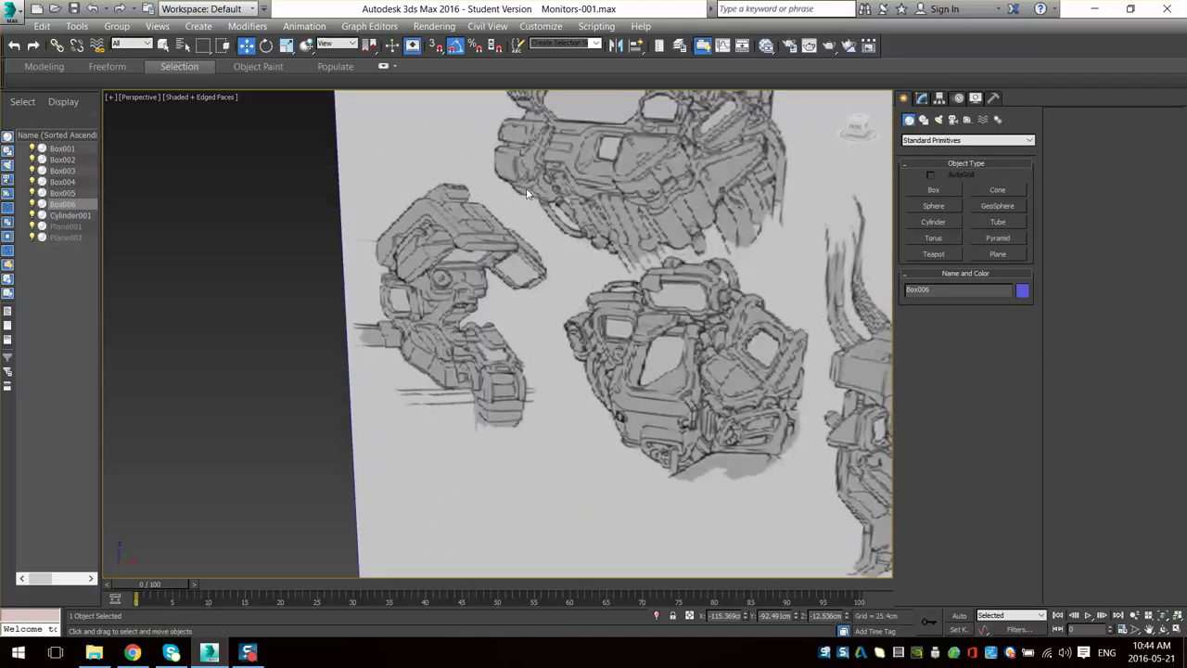
middle_drag(544, 332, 551, 67)
scroll(551, 68, down, 2)
scroll(512, 264, down, 4)
mouse_move(510, 269)
middle_down()
mouse_move(505, 284)
mouse_move(499, 222)
middle_up()
scroll(491, 241, down, 5)
scroll(432, 326, up, 5)
middle_drag(432, 327, 504, 241)
- Convert the new box to Editable Poly and pull its bottom face down to make it taller
right_click(483, 251)
mouse_move(554, 409)
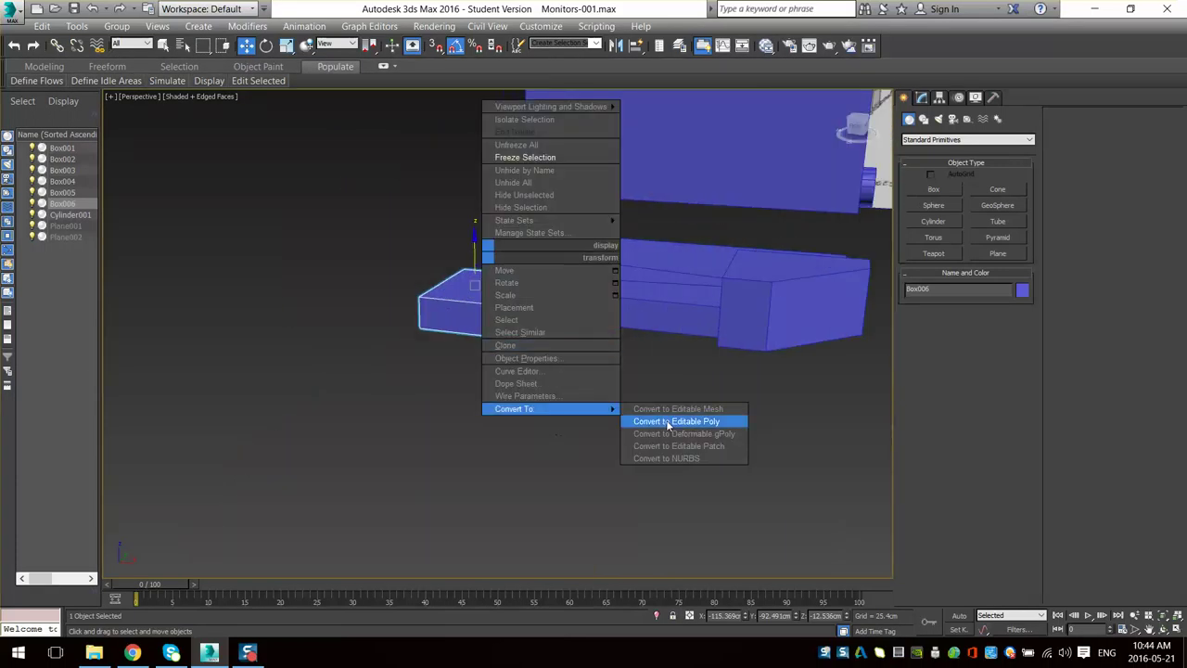
click(668, 425)
alt+middle_drag(640, 419, 609, 339)
scroll(609, 339, down, 1)
click(967, 429)
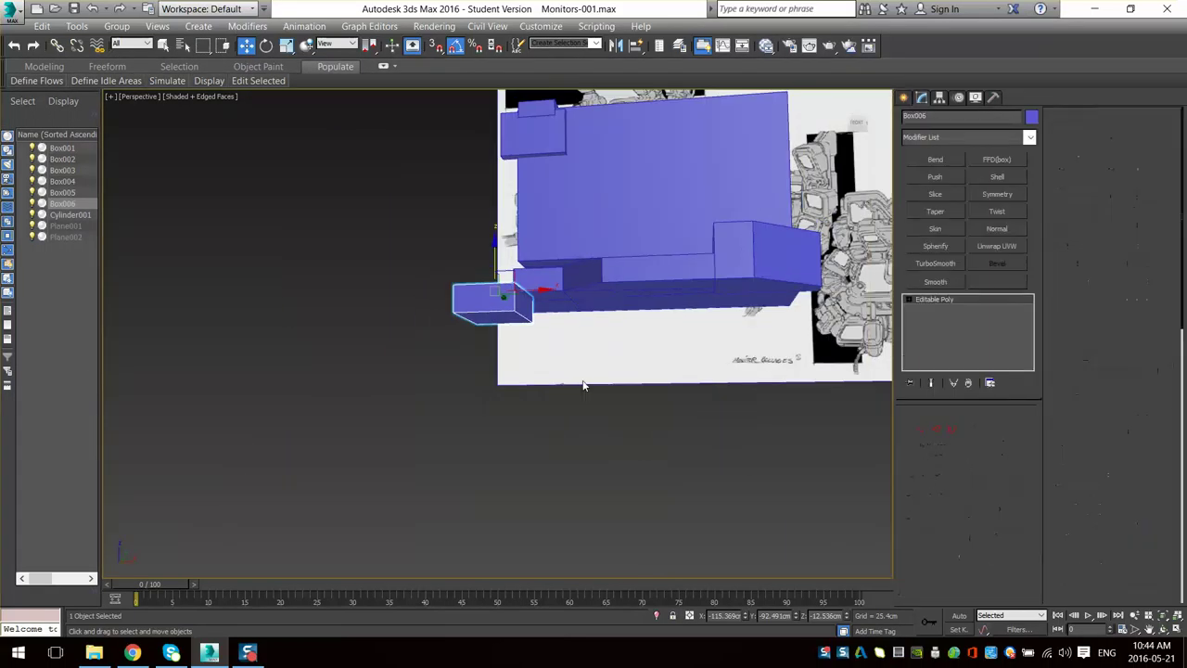
click(510, 319)
alt+middle_drag(509, 319, 502, 290)
scroll(503, 290, up, 5)
drag(483, 327, 476, 413)
- Shift the box's lower end edge inward, connect the slanted face with a new edge and pull that edge outward to form a bevel
alt+middle_drag(659, 426, 373, 440)
key(2)
click(349, 440)
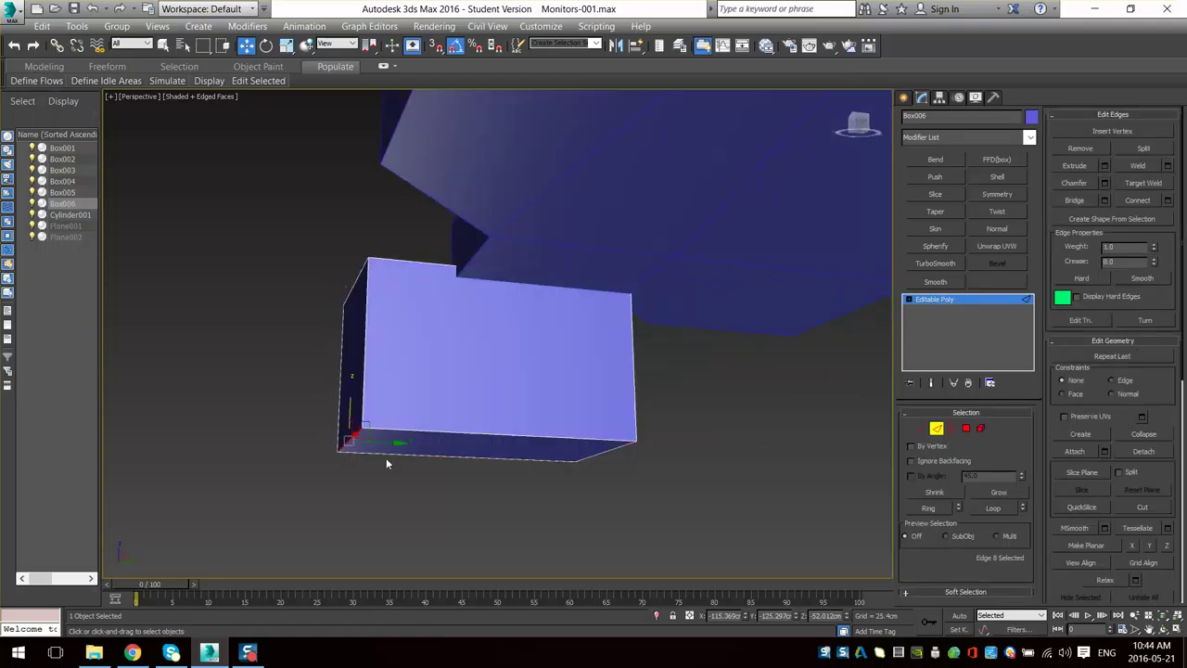
drag(392, 443, 463, 448)
alt+middle_drag(463, 448, 419, 430)
drag(440, 357, 391, 362)
key(ctrl+shift+e)
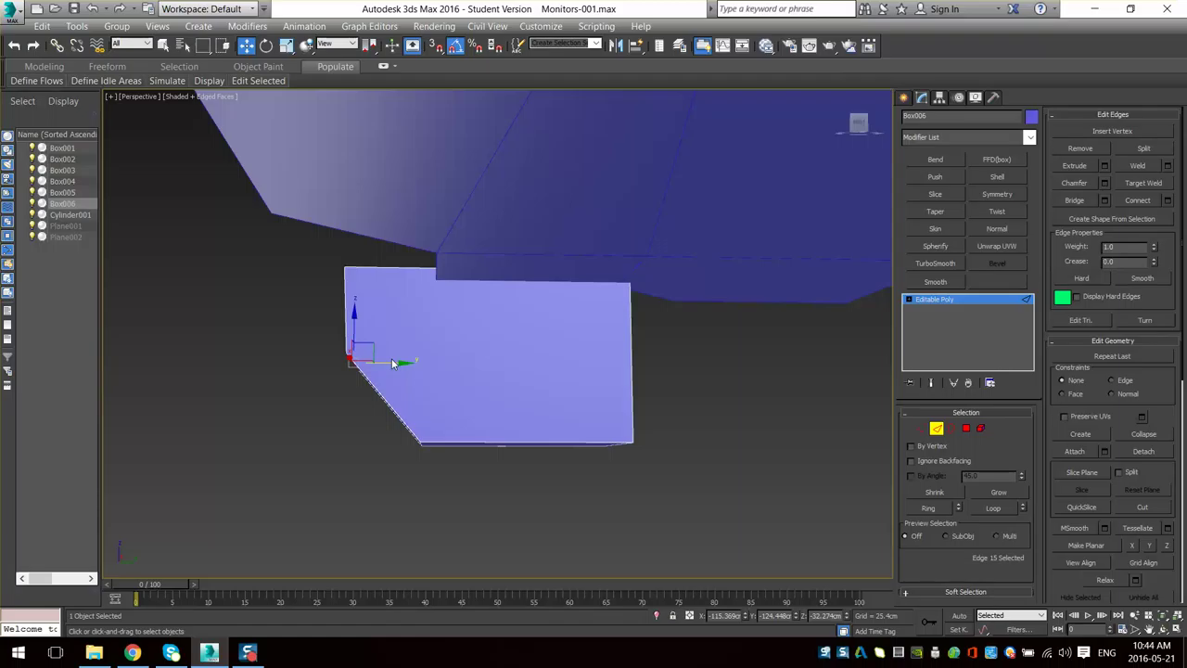
- In the left view, align the new edge with the box's vertical end, lower it slightly and adjust the bevel's two bottom vertices
key(f)
key(z)
key(l)
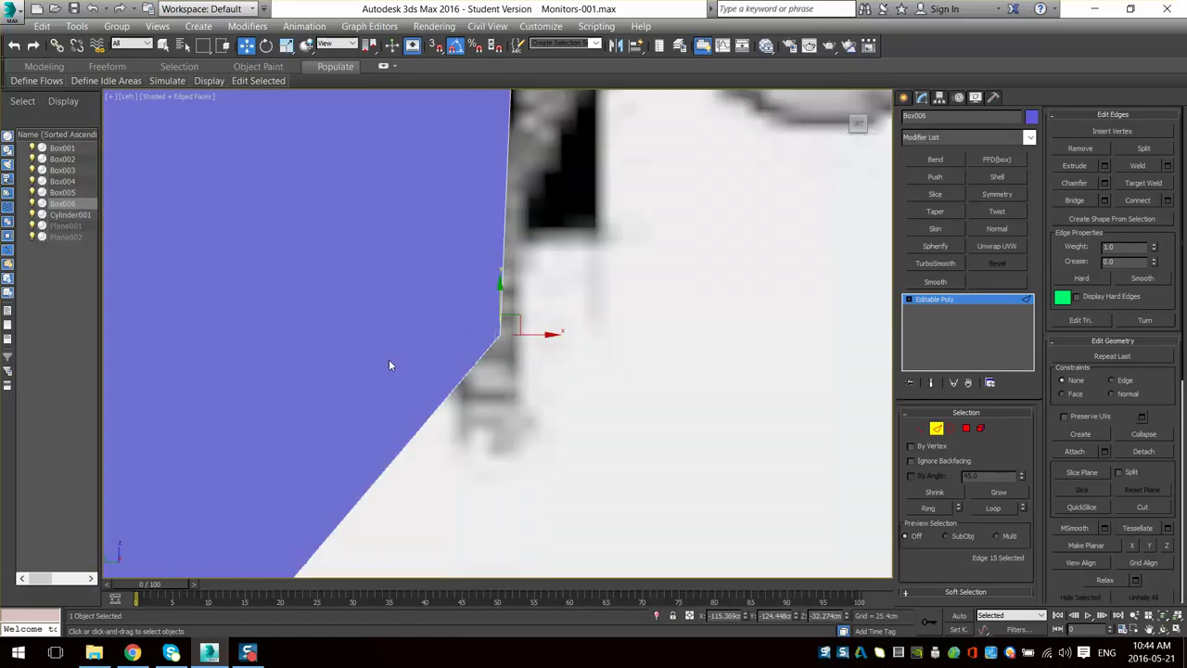
scroll(391, 341, down, 5)
scroll(445, 375, up, 2)
drag(412, 304, 419, 304)
middle_drag(429, 318, 540, 356)
scroll(540, 356, down, 2)
drag(503, 314, 524, 359)
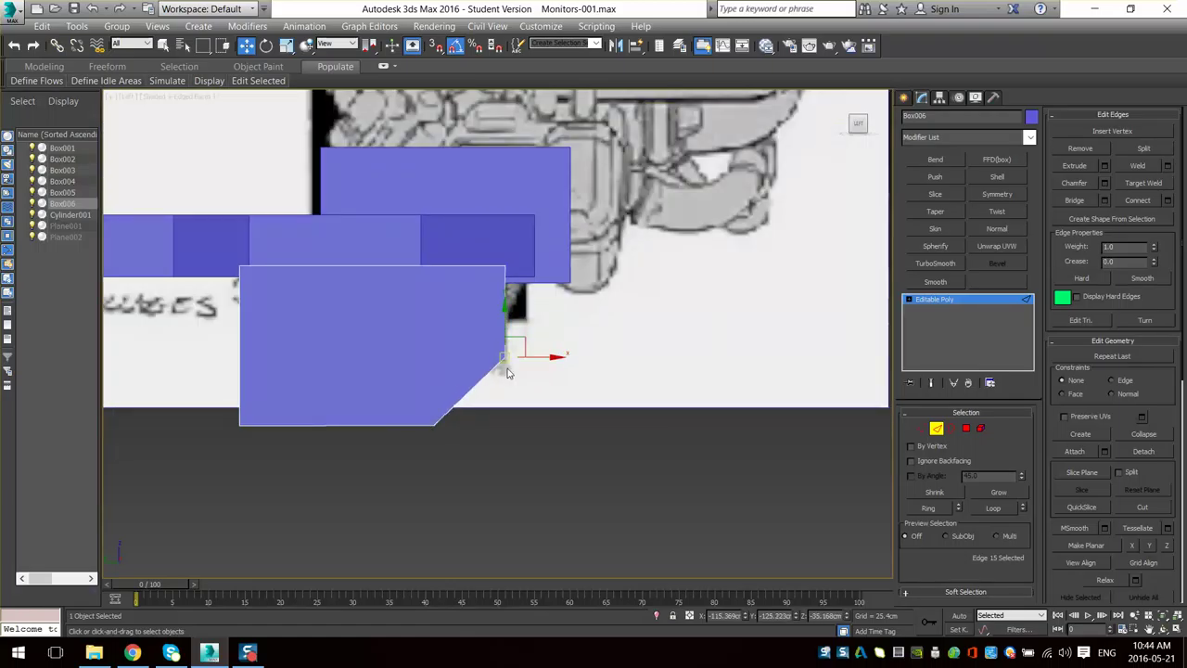
scroll(516, 307, up, 3)
key(1)
drag(440, 430, 335, 494)
mouse_move(418, 461)
mouse_down()
mouse_move(400, 451)
mouse_move(418, 454)
mouse_up()
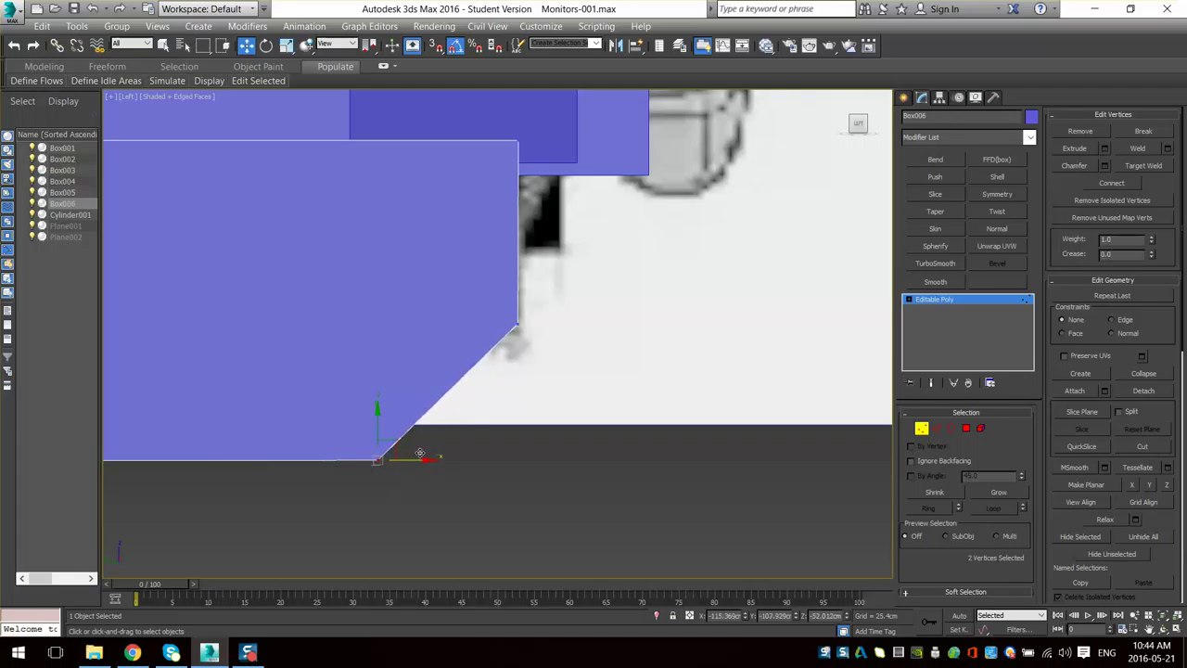
- Compare the bevelled box and the rest of the model with the collage sketches as a whole
scroll(504, 389, down, 8)
alt+middle_drag(752, 427, 585, 422)
scroll(554, 371, down, 6)
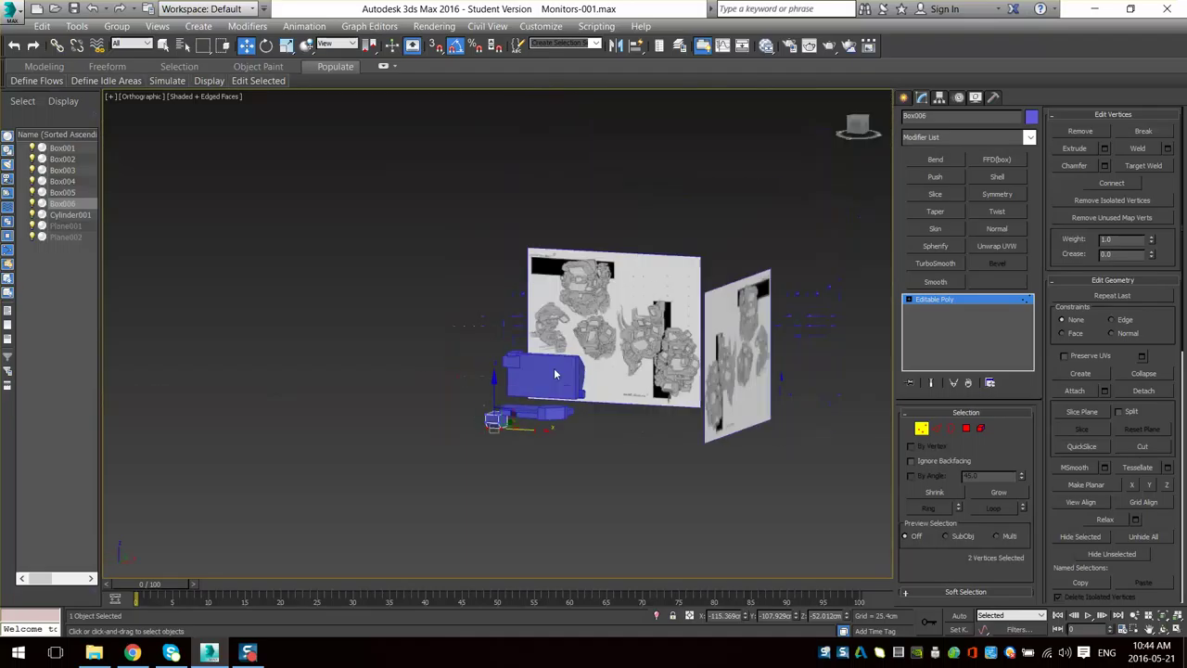
scroll(553, 370, up, 10)
scroll(440, 299, down, 4)
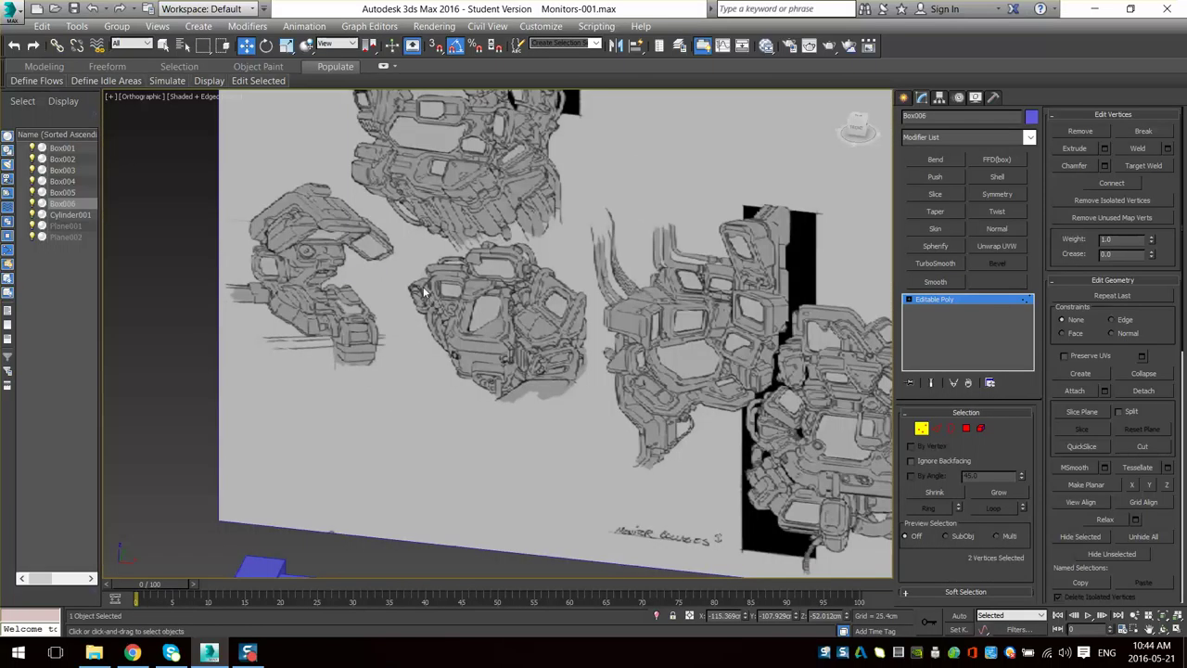
middle_drag(389, 184, 533, 327)
scroll(511, 298, up, 5)
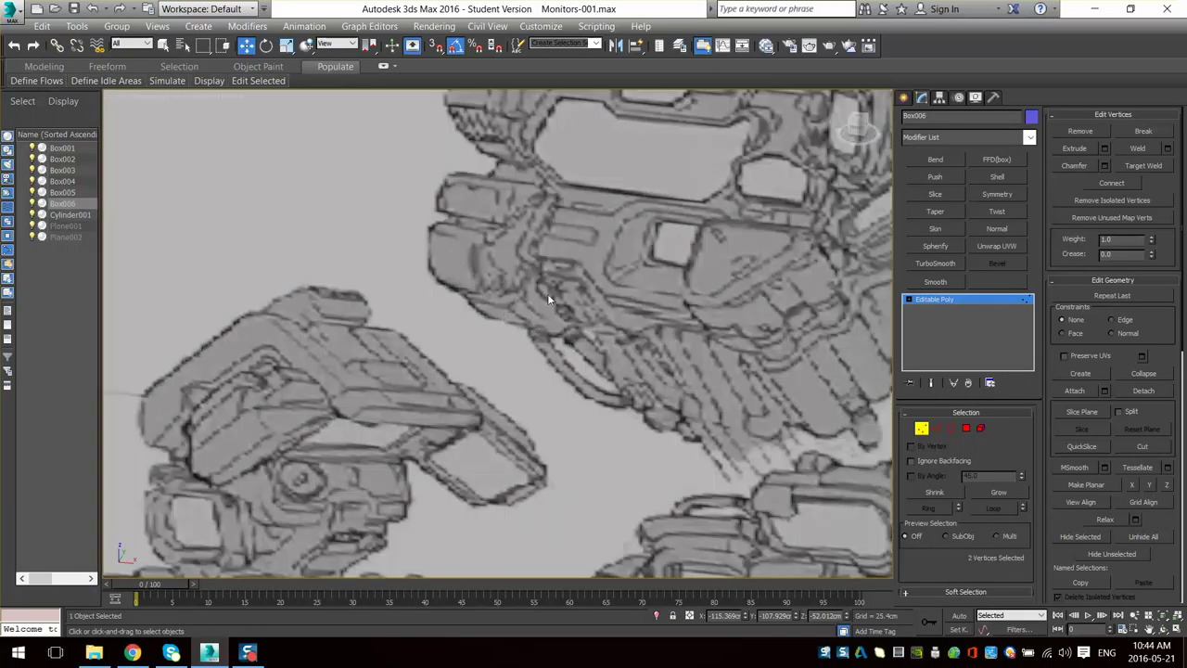
scroll(570, 409, down, 8)
middle_drag(565, 413, 497, 205)
scroll(491, 413, down, 2)
mouse_move(445, 417)
middle_down()
mouse_move(487, 207)
mouse_move(464, 334)
mouse_move(429, 318)
mouse_move(421, 262)
mouse_move(408, 289)
mouse_move(473, 306)
middle_up()
scroll(455, 363, up, 5)
middle_drag(541, 339, 607, 498)
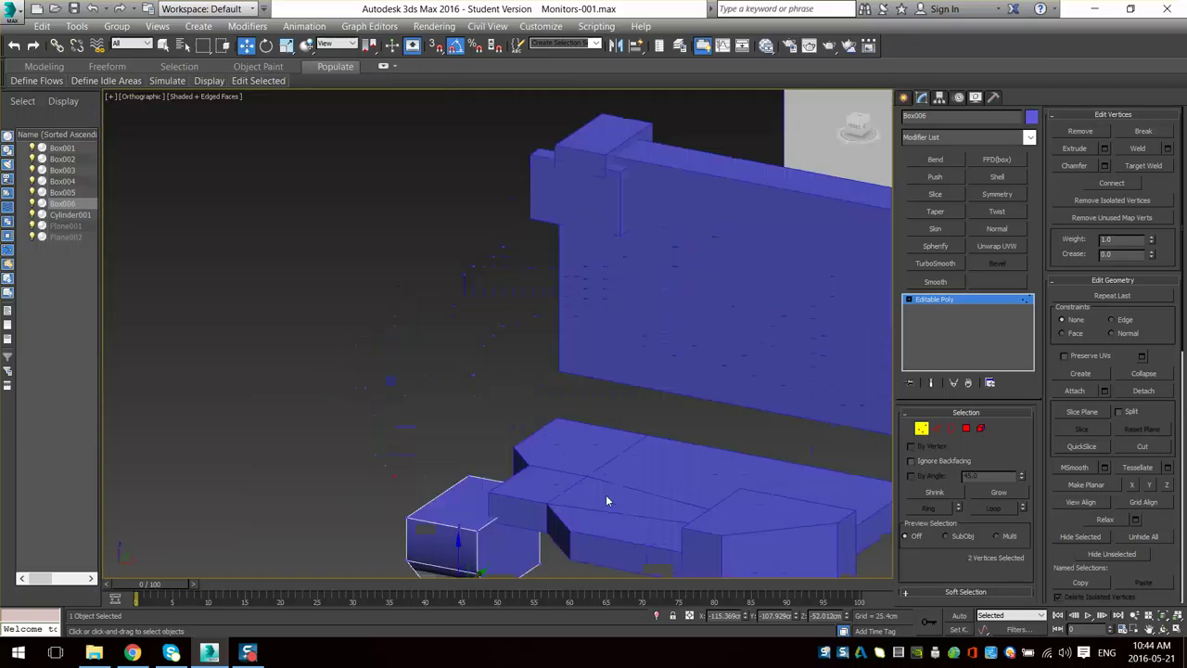
- Examine the stacked side blocks on the upper collage sketch up close
mouse_move(594, 149)
middle_down()
mouse_move(561, 368)
mouse_move(601, 325)
middle_up()
scroll(600, 325, up, 5)
mouse_move(687, 317)
middle_down()
mouse_move(559, 302)
mouse_move(568, 276)
middle_up()
scroll(675, 284, up, 3)
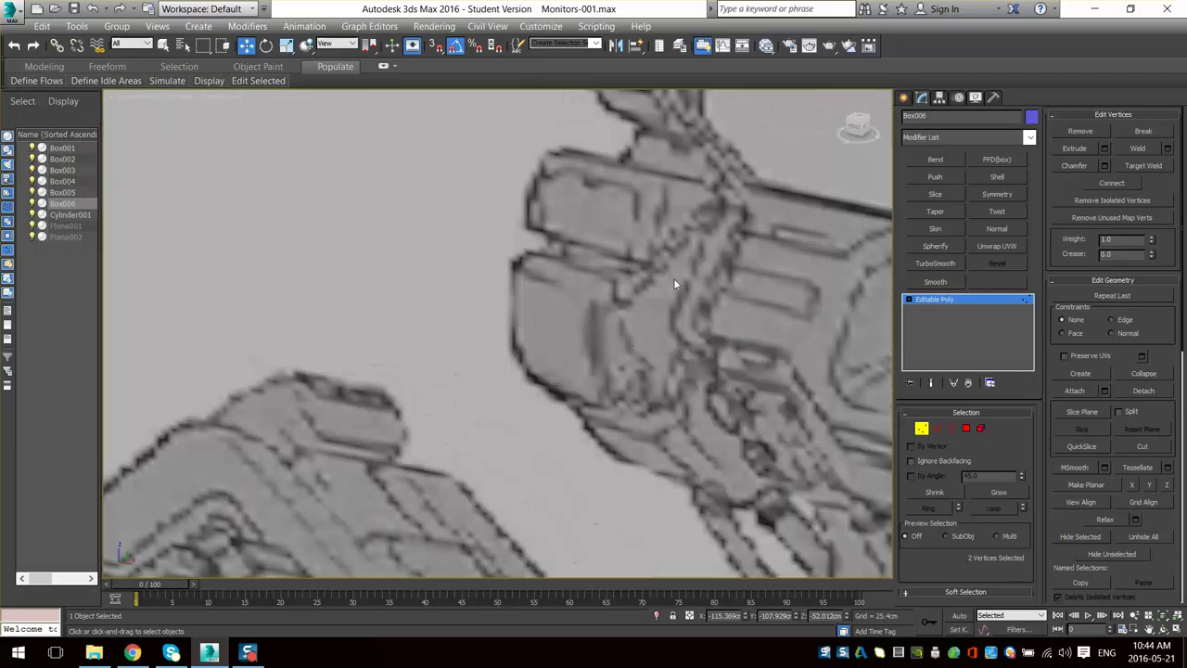
scroll(611, 274, down, 2)
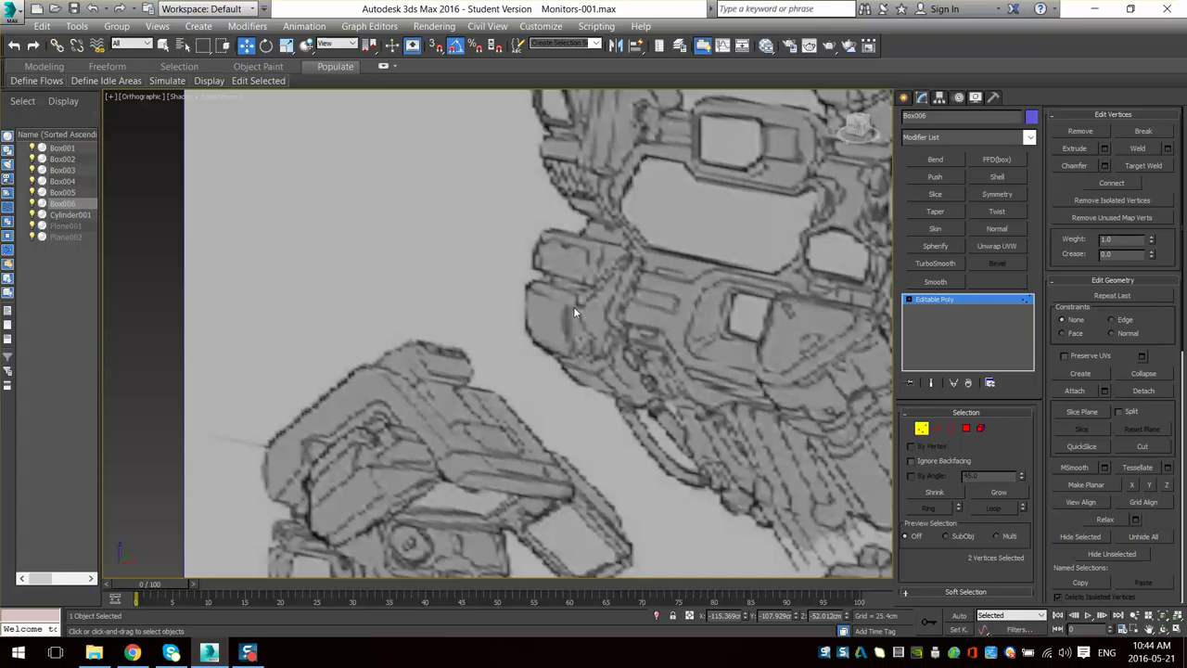
scroll(560, 299, down, 2)
- Leave vertex editing and copy the bevelled box straight up, stacking the duplicate above the original
middle_drag(583, 371, 537, 165)
scroll(537, 165, down, 3)
click(921, 430)
middle_drag(492, 477, 381, 371)
scroll(380, 367, up, 4)
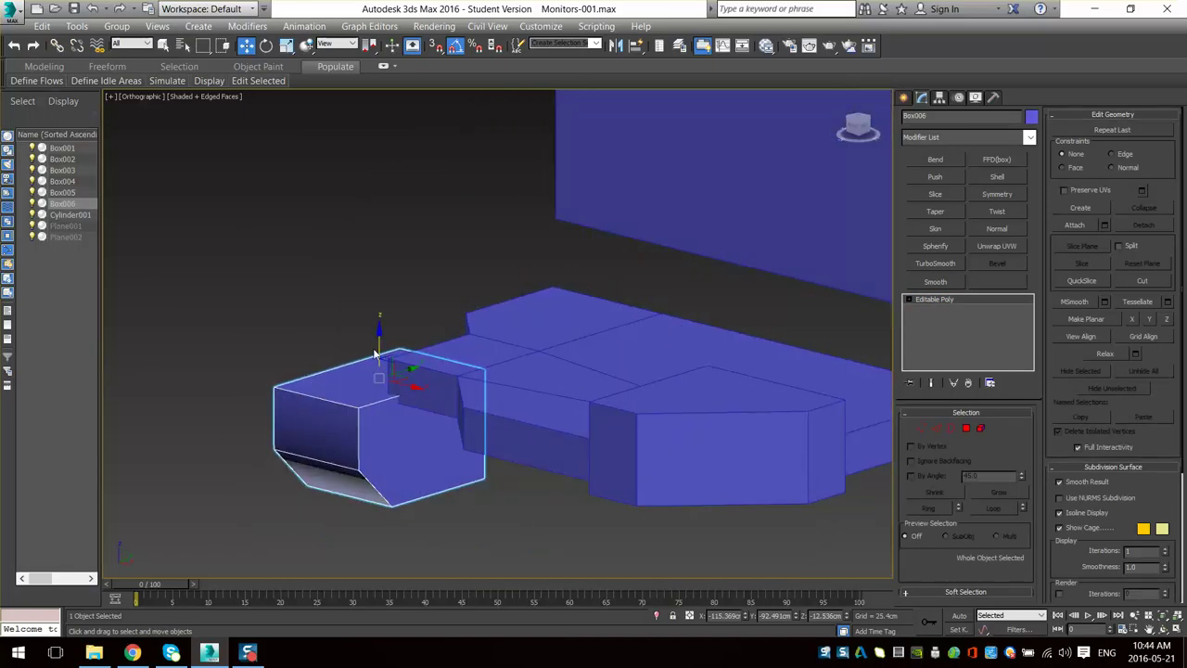
mouse_move(381, 357)
shift+mouse_down()
mouse_move(366, 241)
mouse_move(385, 276)
mouse_move(381, 259)
shift+mouse_up()
key(Return)
key(r)
key(w)
- Study the collage sketches on the reference plane for the shape of the upper stacked block
alt+middle_drag(383, 263, 437, 290)
scroll(441, 297, down, 8)
middle_drag(536, 313, 526, 396)
scroll(530, 385, up, 8)
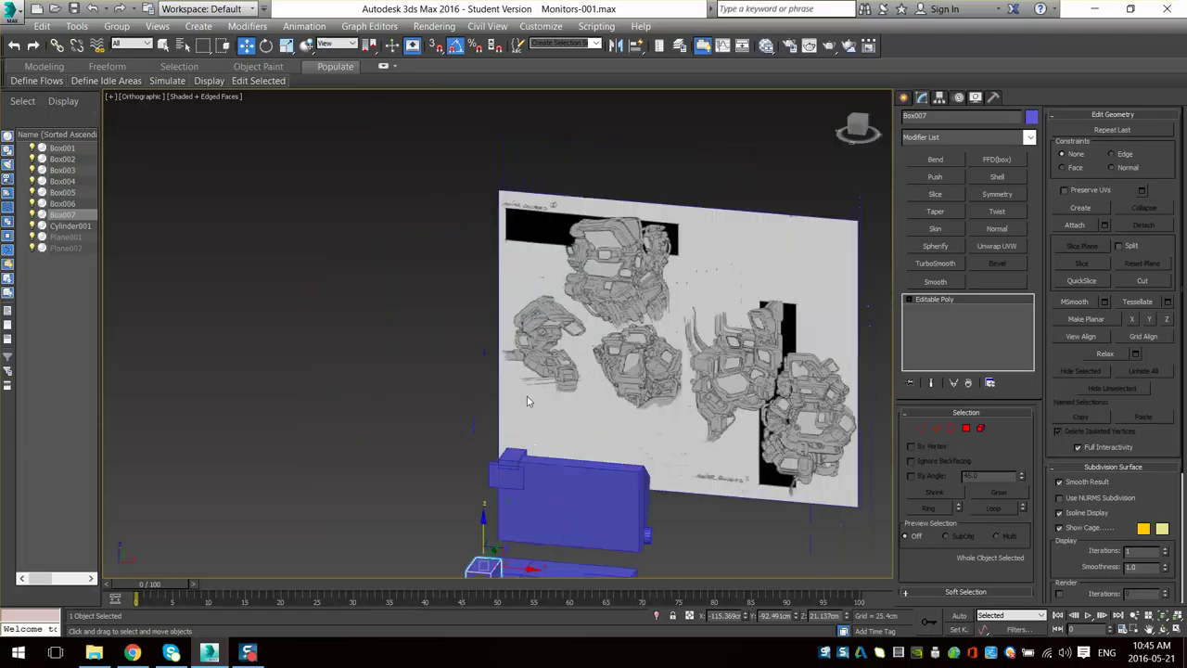
scroll(551, 386, up, 2)
mouse_move(560, 318)
middle_down()
mouse_move(551, 387)
mouse_move(573, 393)
mouse_move(432, 263)
mouse_move(523, 347)
middle_up()
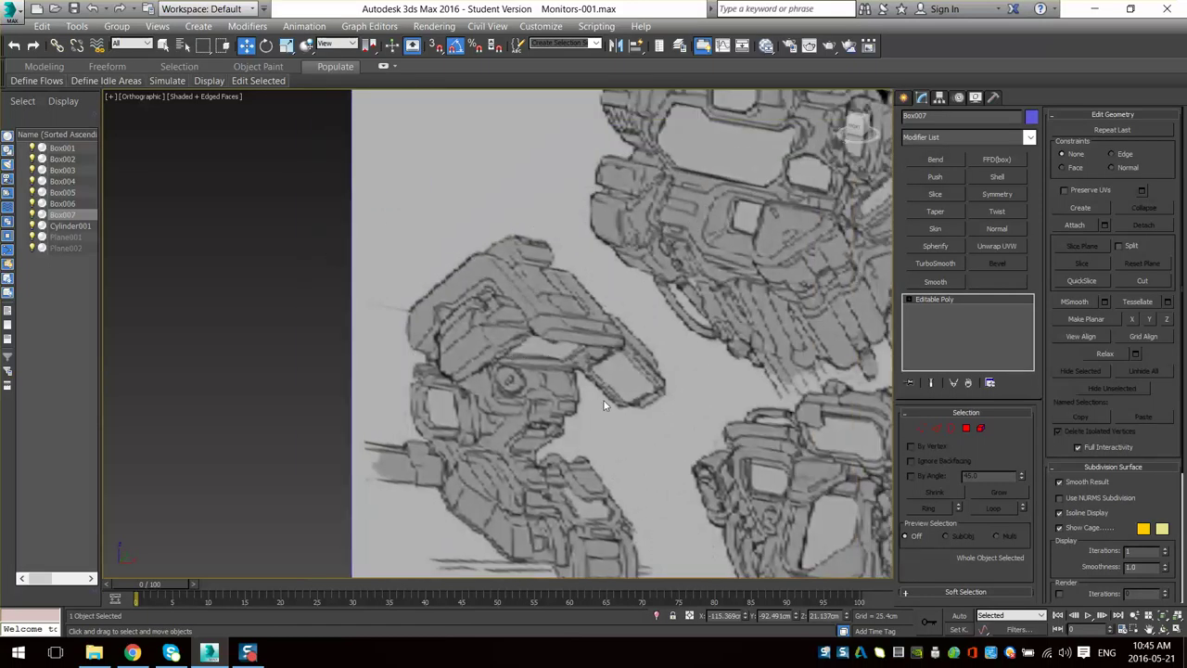
scroll(604, 402, down, 6)
- Select the six vertices at the bevelled end of the upper box and move them outward along Y to lengthen it
alt+middle_drag(604, 403, 506, 340)
scroll(458, 352, up, 6)
mouse_move(397, 482)
middle_down()
mouse_move(458, 352)
mouse_move(322, 398)
mouse_move(390, 313)
mouse_move(302, 291)
middle_up()
scroll(390, 314, up, 2)
key(1)
drag(451, 452, 451, 455)
alt+middle_drag(456, 413, 440, 464)
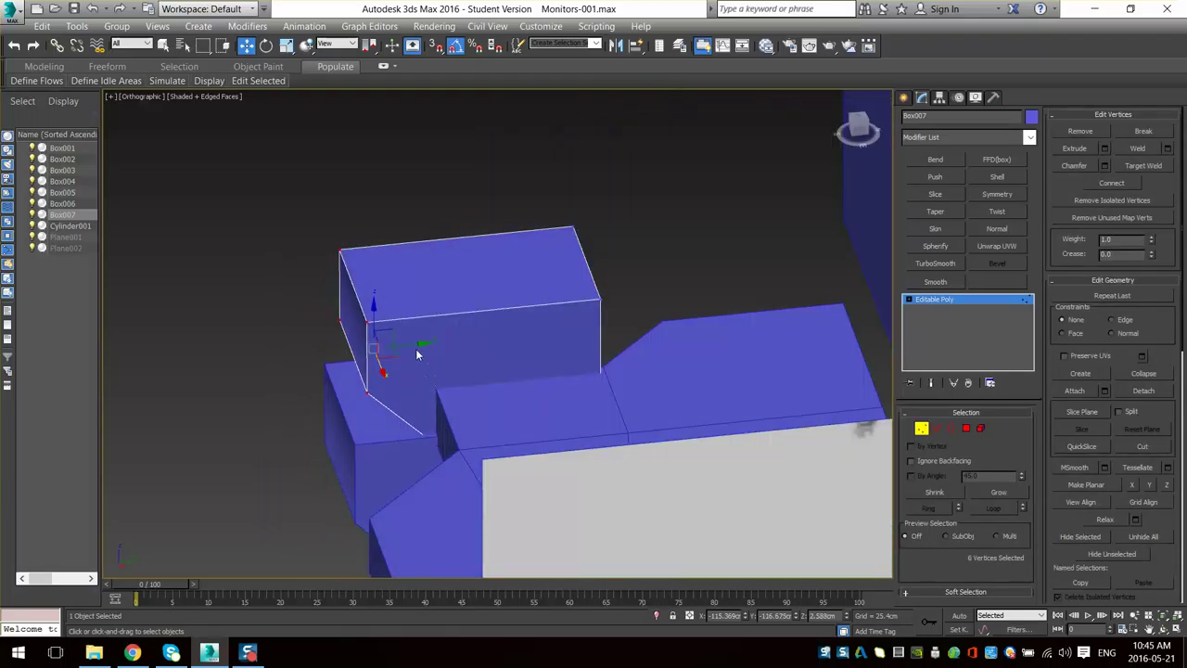
drag(411, 347, 353, 351)
- Review the lengthened upper box in a perspective view and compare it with the collage sketches
mouse_move(334, 349)
alt+middle_down()
mouse_move(417, 317)
mouse_move(344, 313)
mouse_move(397, 425)
alt+middle_up()
scroll(344, 313, down, 6)
key(p)
key(z)
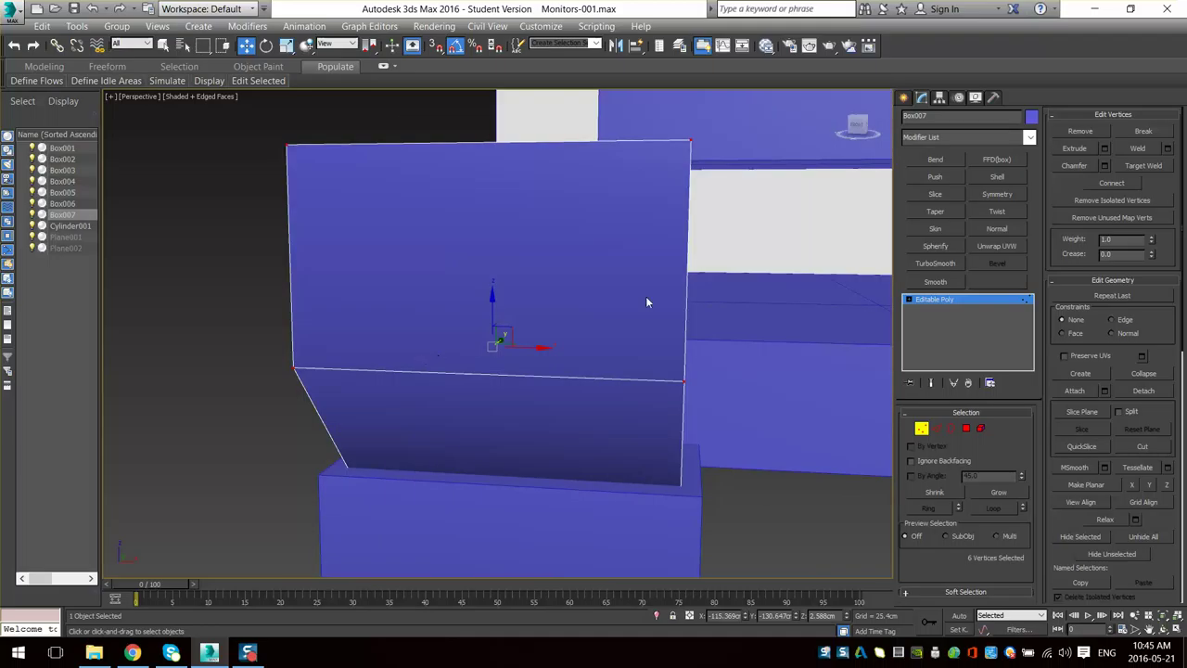
scroll(640, 297, down, 3)
middle_drag(592, 301, 567, 543)
middle_drag(620, 169, 580, 394)
scroll(588, 348, down, 4)
scroll(581, 394, up, 5)
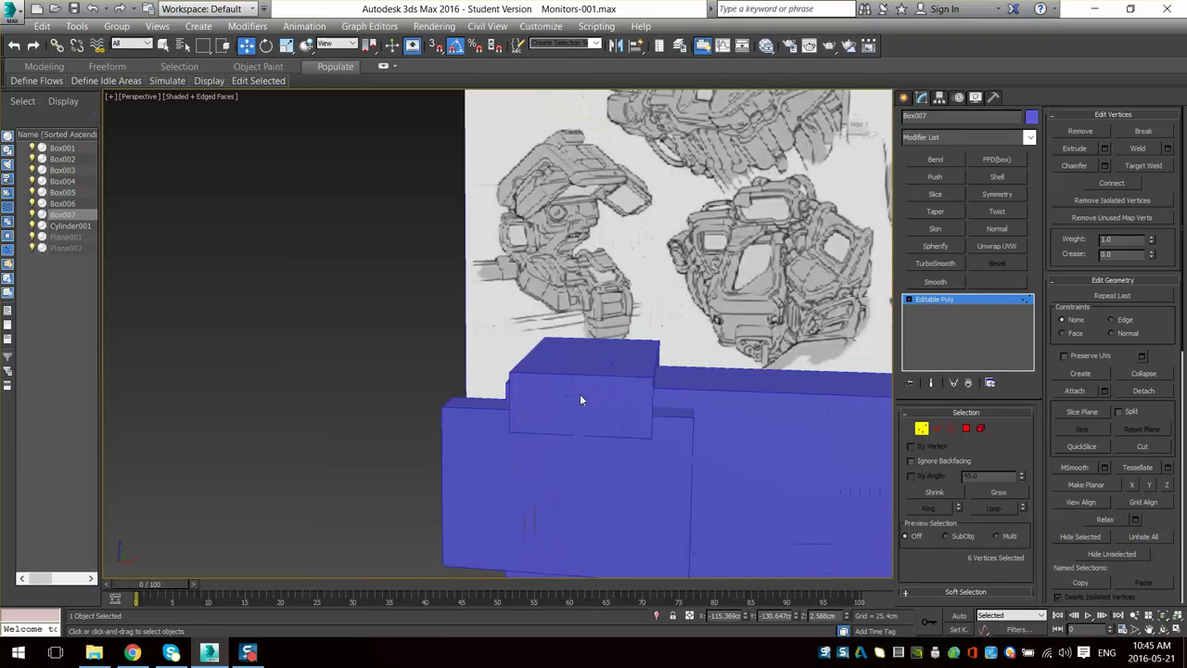
middle_drag(608, 213, 581, 415)
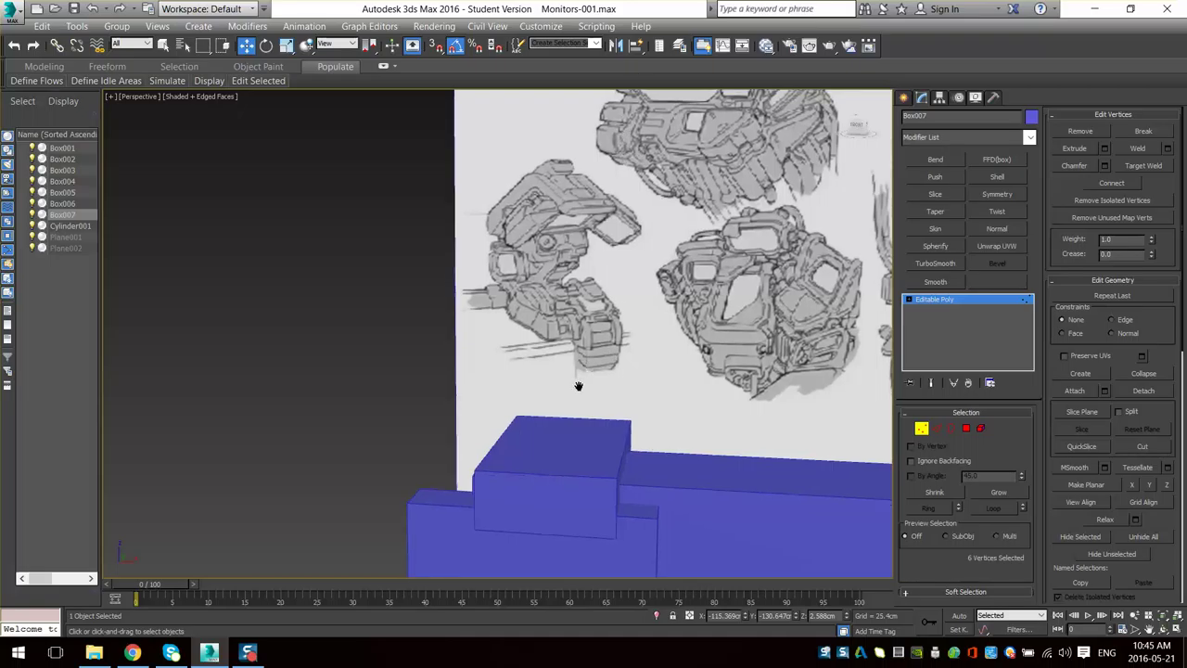
scroll(581, 387, down, 5)
middle_drag(580, 387, 557, 167)
scroll(556, 223, up, 4)
alt+middle_drag(566, 278, 463, 287)
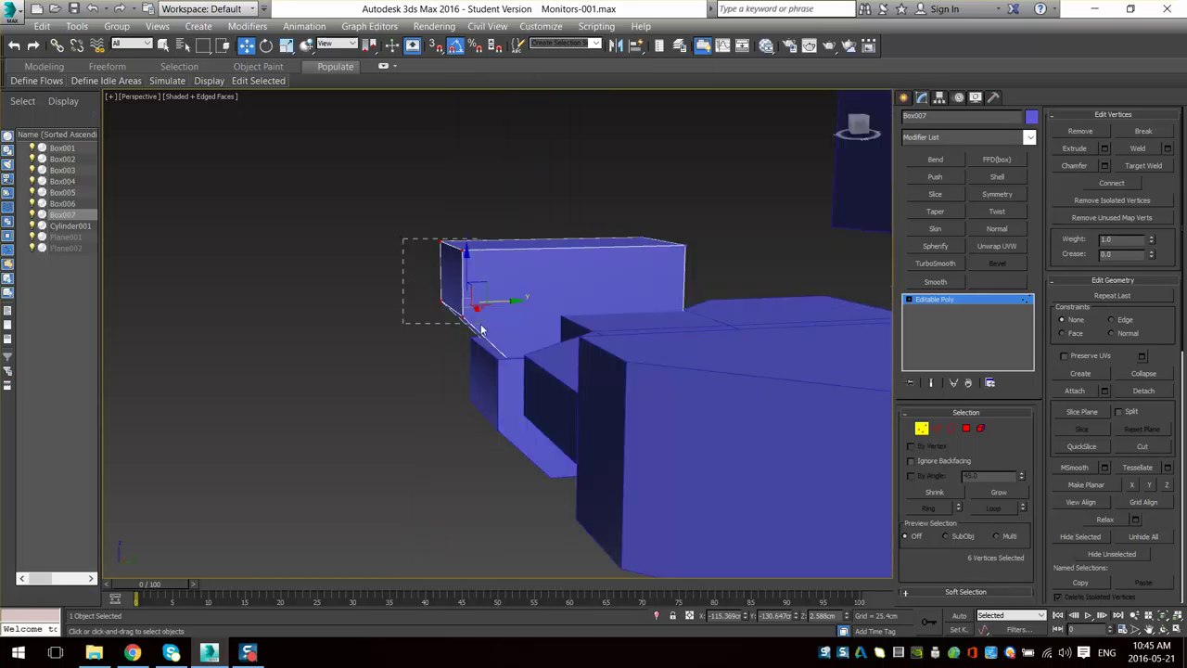
- Move the upper box's outer end vertices back inward along Y and lower its four top vertices to flatten it
drag(480, 324, 481, 326)
drag(496, 276, 520, 276)
drag(704, 203, 449, 290)
drag(571, 213, 572, 248)
- Compare the flattened upper box with the collage sketches and inspect it from another angle
middle_drag(715, 253, 655, 345)
scroll(655, 344, down, 5)
scroll(742, 311, up, 4)
middle_drag(742, 311, 596, 432)
scroll(608, 419, up, 2)
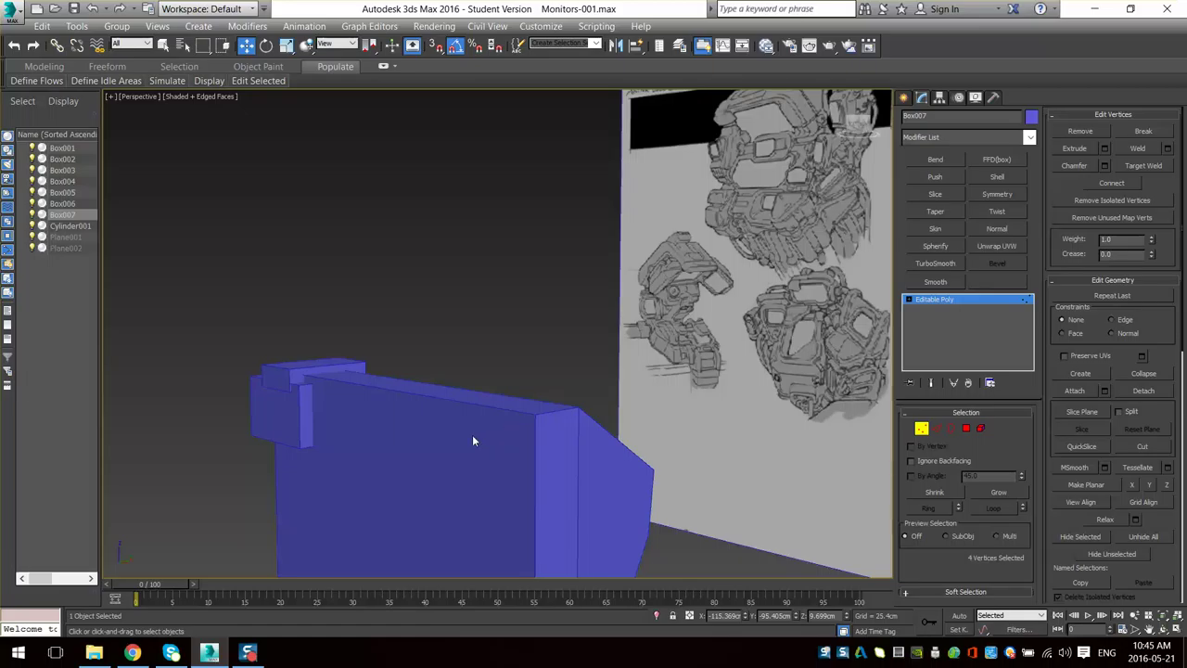
mouse_move(472, 434)
alt+middle_down()
mouse_move(516, 209)
mouse_move(410, 345)
mouse_move(355, 250)
mouse_move(445, 323)
alt+middle_up()
scroll(355, 250, up, 4)
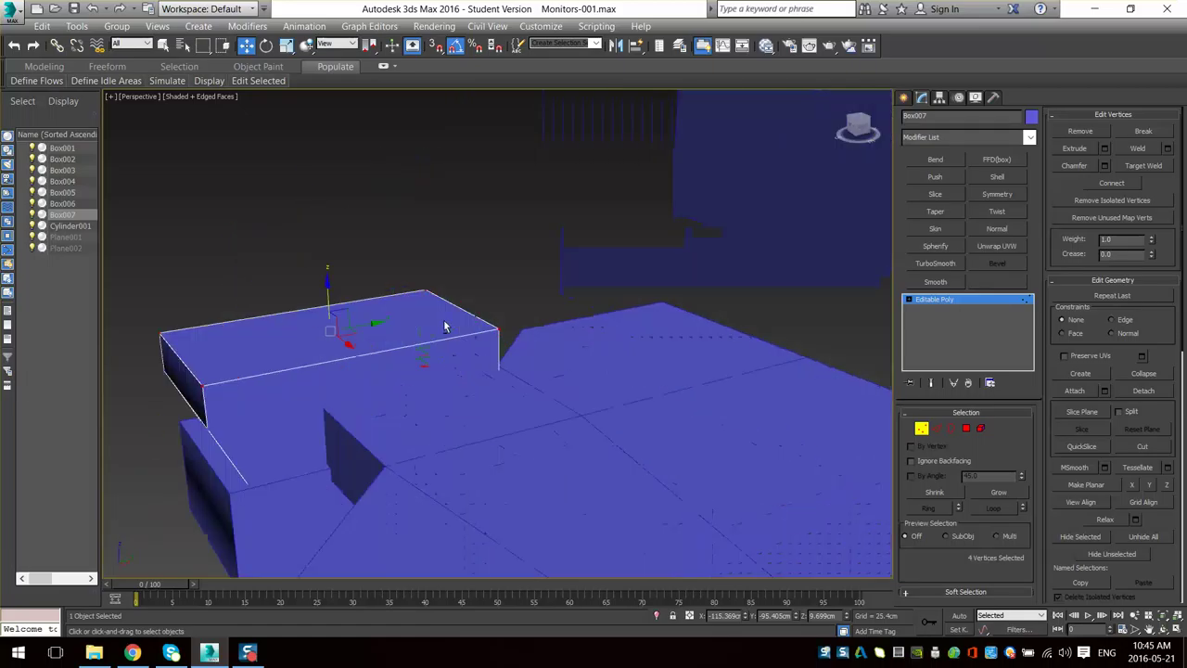
- Select the two top vertices at the upper box's inner end and lower them along Z so the top slopes
drag(542, 234, 453, 356)
drag(469, 282, 470, 317)
alt+middle_drag(359, 383, 223, 327)
middle_drag(223, 326, 323, 330)
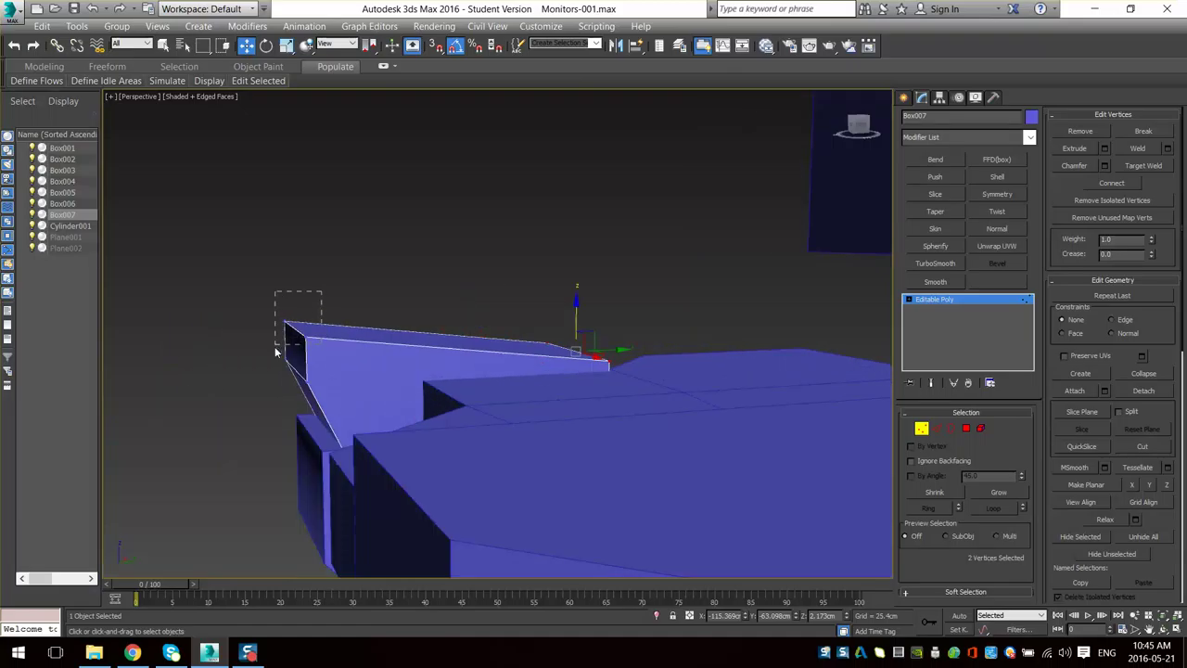
- Move the outer end's two top vertices inward along Y, then lower all four outer end vertices and shift them slightly inward
drag(275, 351, 276, 346)
alt+middle_drag(279, 351, 299, 345)
drag(341, 328, 361, 334)
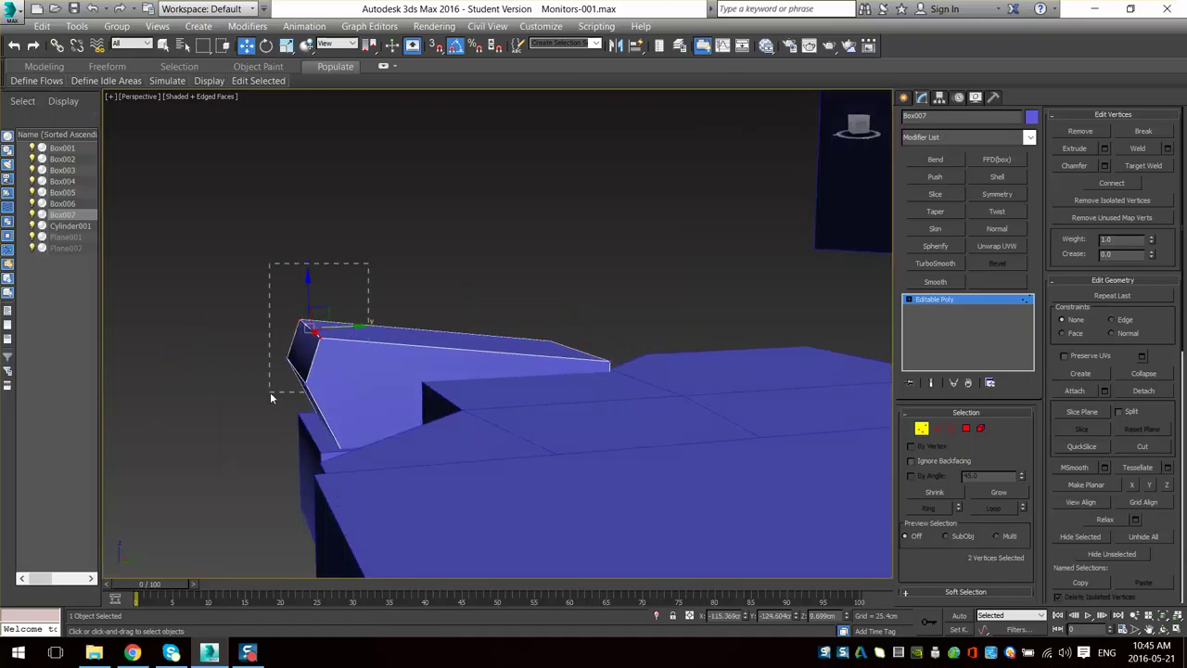
drag(270, 392, 268, 391)
alt+middle_drag(278, 382, 338, 360)
drag(300, 318, 300, 332)
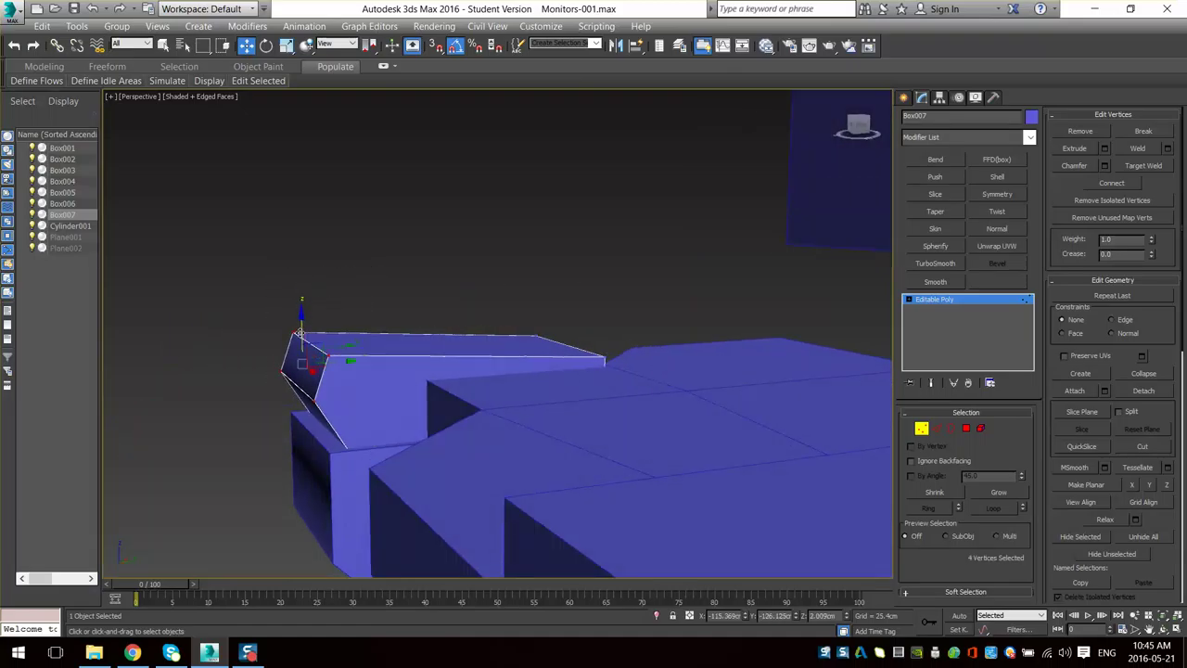
drag(346, 363, 357, 362)
- Compare the upper box's reshaped outer end with the collage sketches
mouse_move(360, 366)
alt+middle_down()
mouse_move(462, 351)
mouse_move(405, 371)
mouse_move(575, 297)
mouse_move(530, 488)
mouse_move(471, 491)
alt+middle_up()
scroll(405, 371, down, 1)
scroll(405, 375, down, 5)
scroll(530, 487, up, 4)
scroll(467, 347, up, 4)
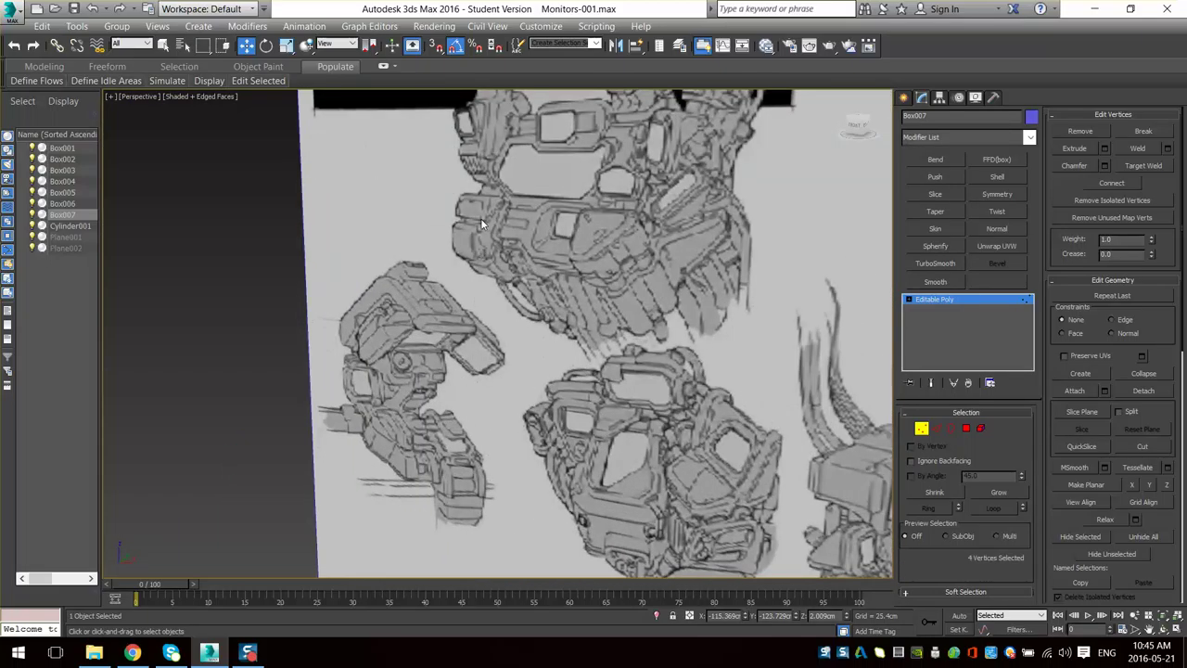
scroll(309, 512, down, 5)
mouse_move(253, 490)
middle_down()
mouse_move(432, 350)
mouse_move(415, 348)
middle_up()
scroll(466, 342, up, 5)
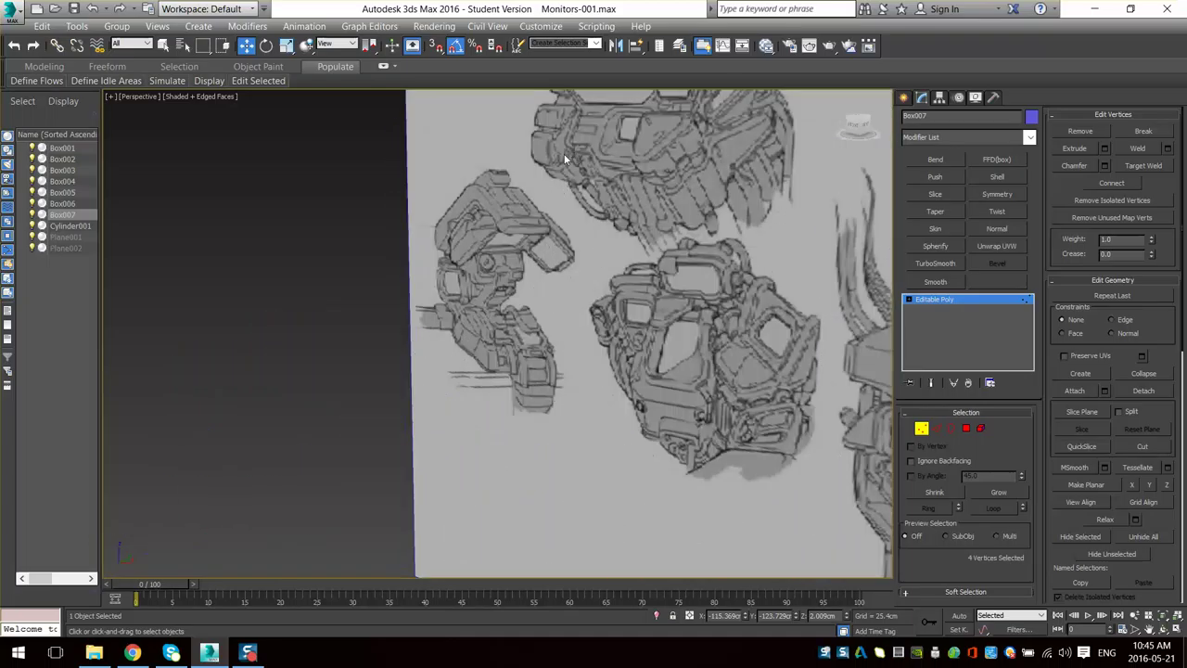
scroll(245, 403, down, 5)
mouse_move(245, 404)
middle_down()
mouse_move(493, 270)
mouse_move(368, 316)
middle_up()
scroll(519, 277, up, 4)
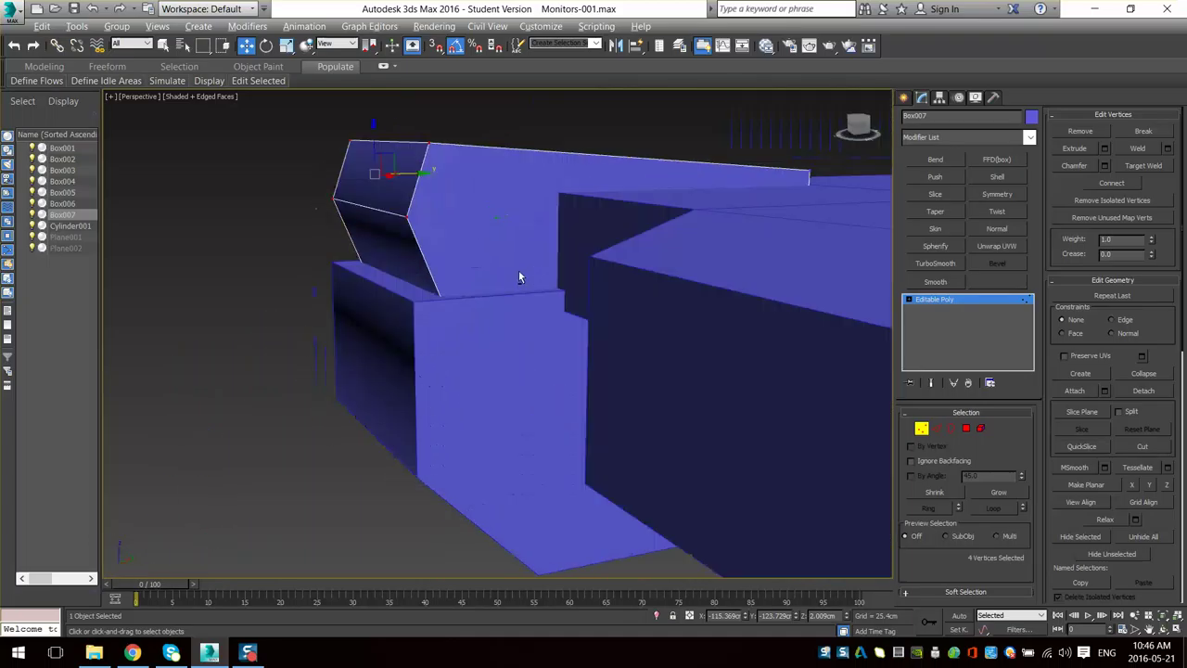
- Connect the two lower slanted edges at the upper box's outer end and move the new edge inward along Y
alt+middle_drag(519, 276, 326, 218)
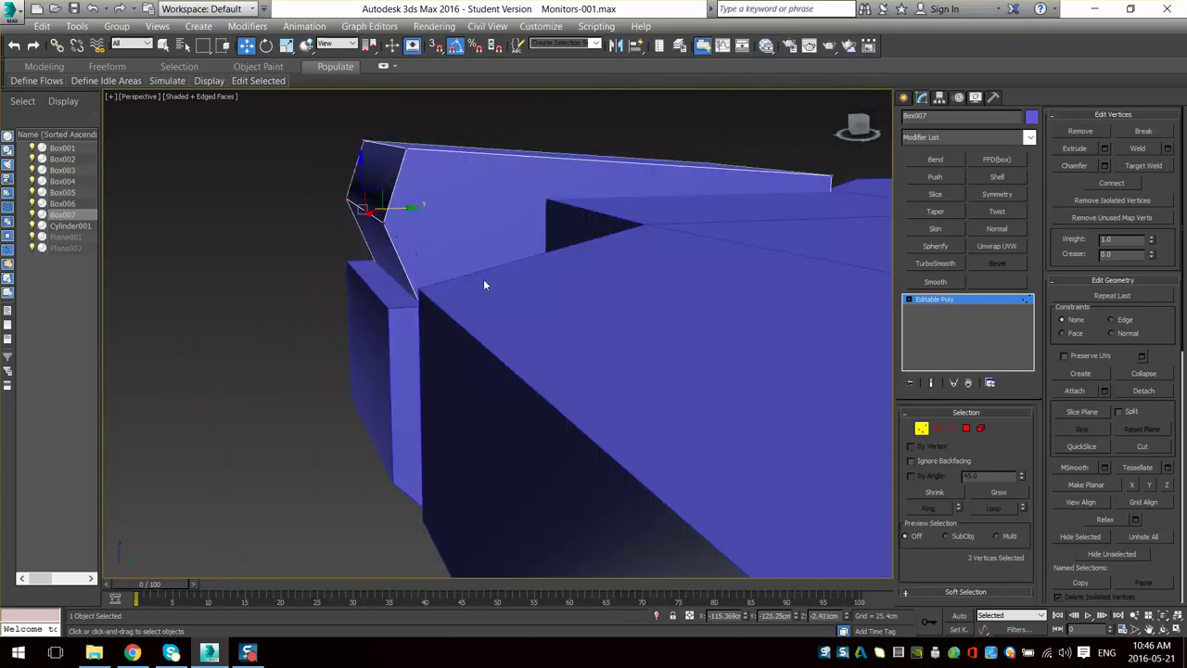
key(2)
click(403, 263)
ctrl+click(364, 241)
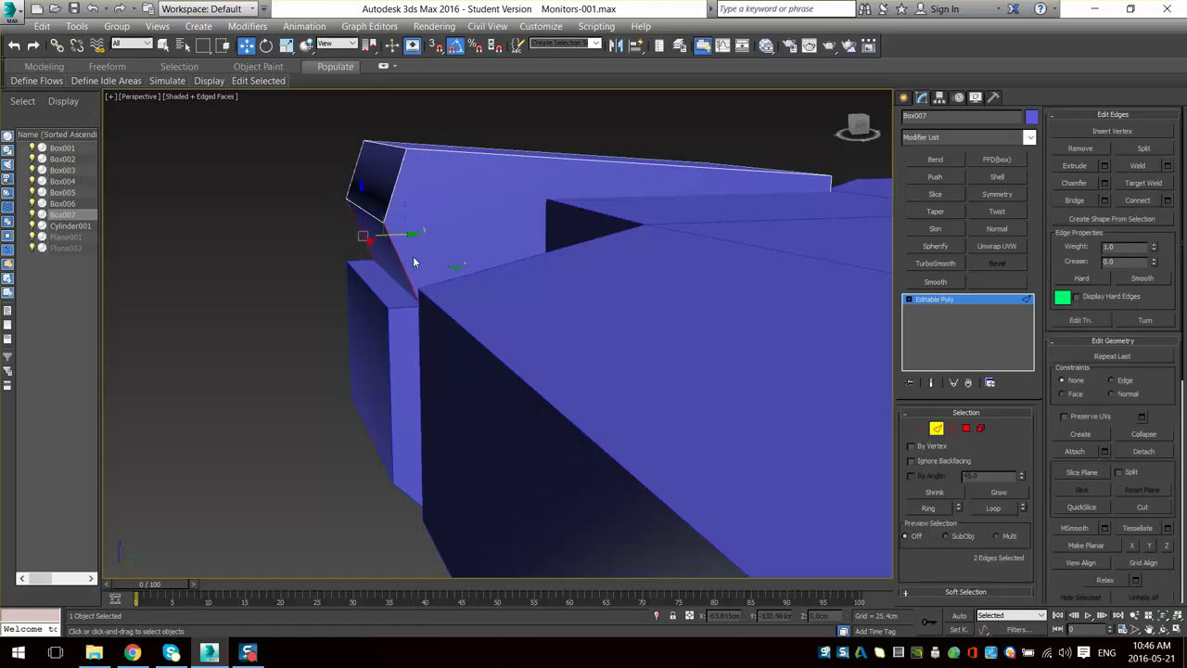
key(ctrl+shift+e)
drag(414, 251, 429, 248)
alt+middle_drag(436, 249, 502, 249)
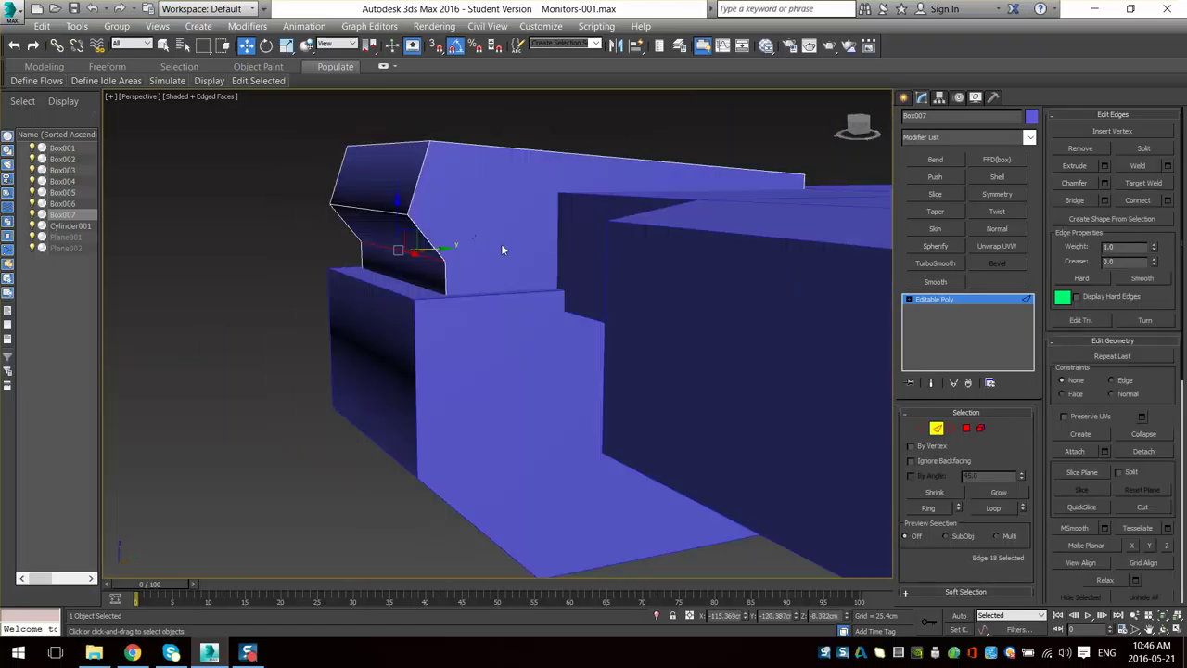
- Select the upper box's top outer edge, raise it along Z and move it inward along Y
click(406, 144)
middle_drag(405, 121, 368, 225)
drag(350, 219, 353, 184)
alt+middle_drag(386, 223, 396, 252)
drag(389, 222, 418, 220)
alt+middle_drag(411, 296, 450, 296)
- Fine-tune the position of the upper box's top outer edge along its length in the left view
key(l)
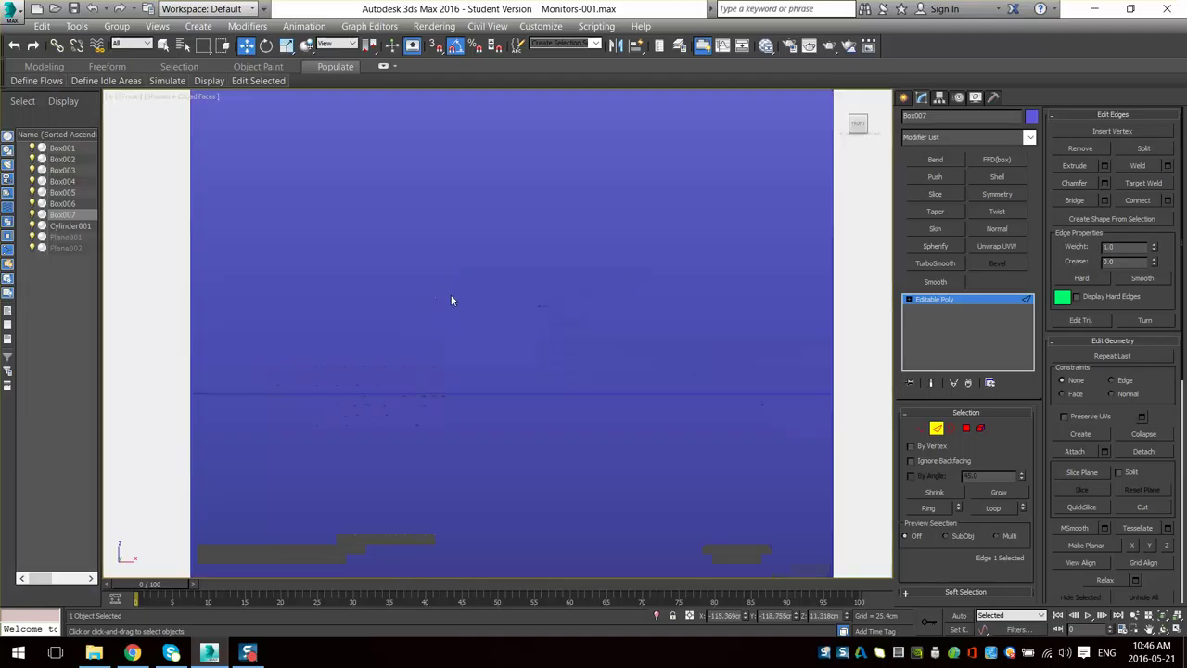
key(z)
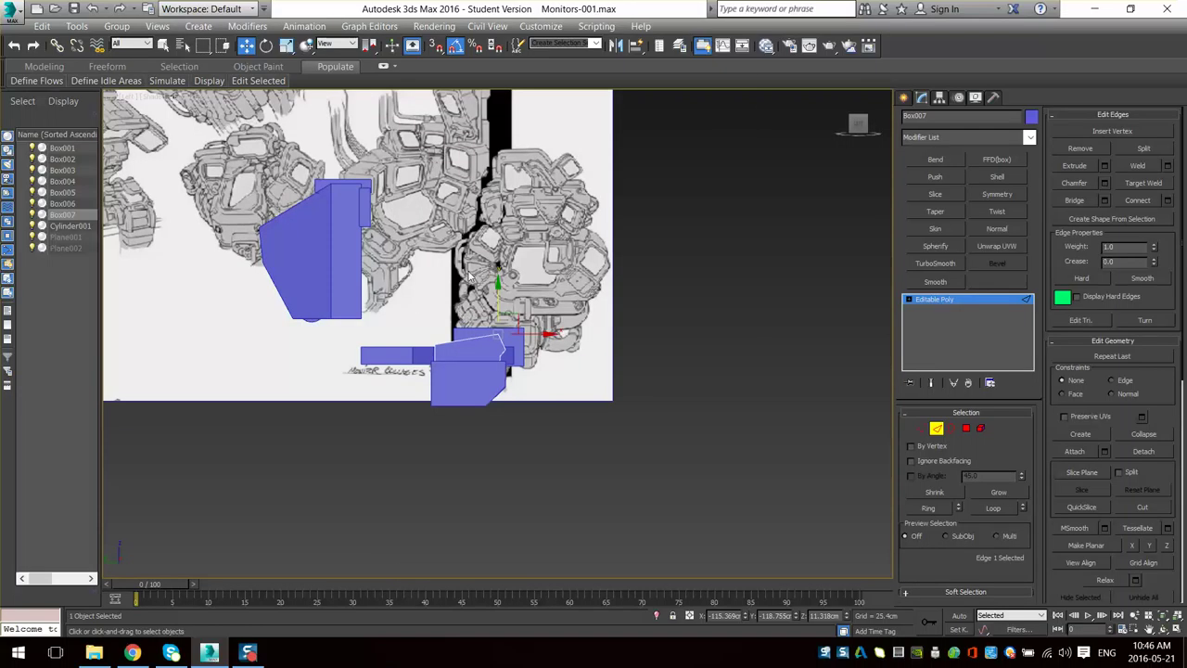
scroll(473, 274, up, 10)
middle_drag(586, 447, 508, 272)
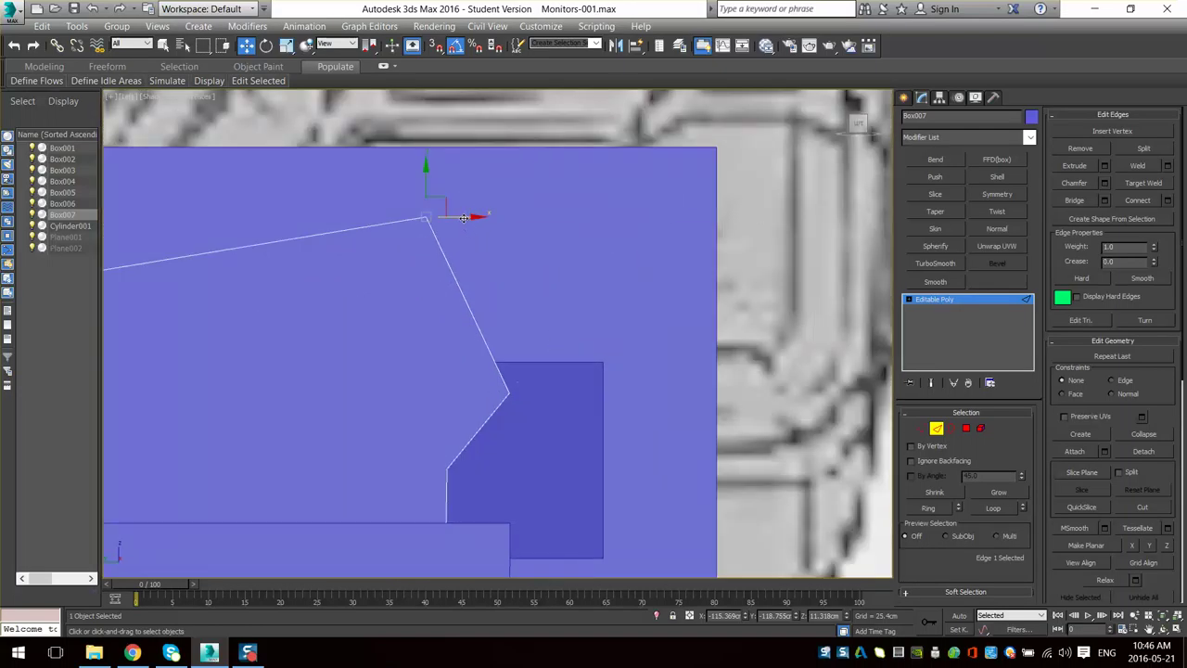
drag(464, 218, 467, 218)
- Lower the two protruding outer vertices slightly, and reposition the two top outer vertices further inward and higher
key(1)
drag(514, 402, 508, 381)
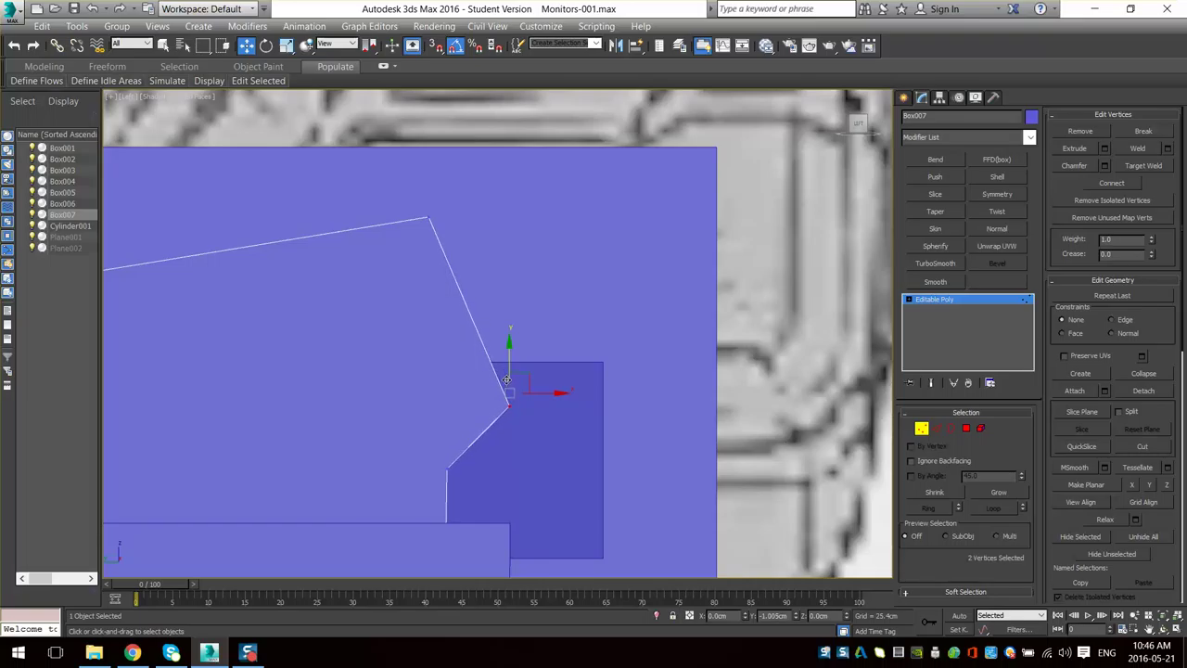
drag(469, 217, 446, 235)
drag(414, 192, 437, 226)
scroll(447, 315, down, 5)
middle_drag(445, 358, 569, 356)
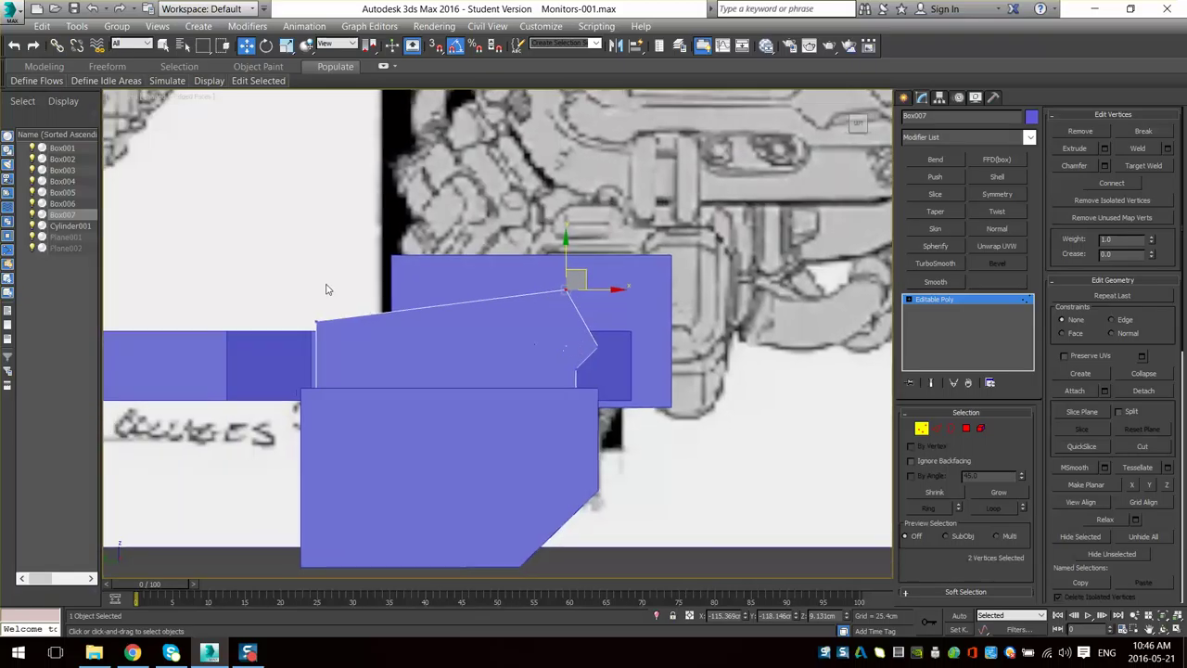
drag(567, 258, 587, 275)
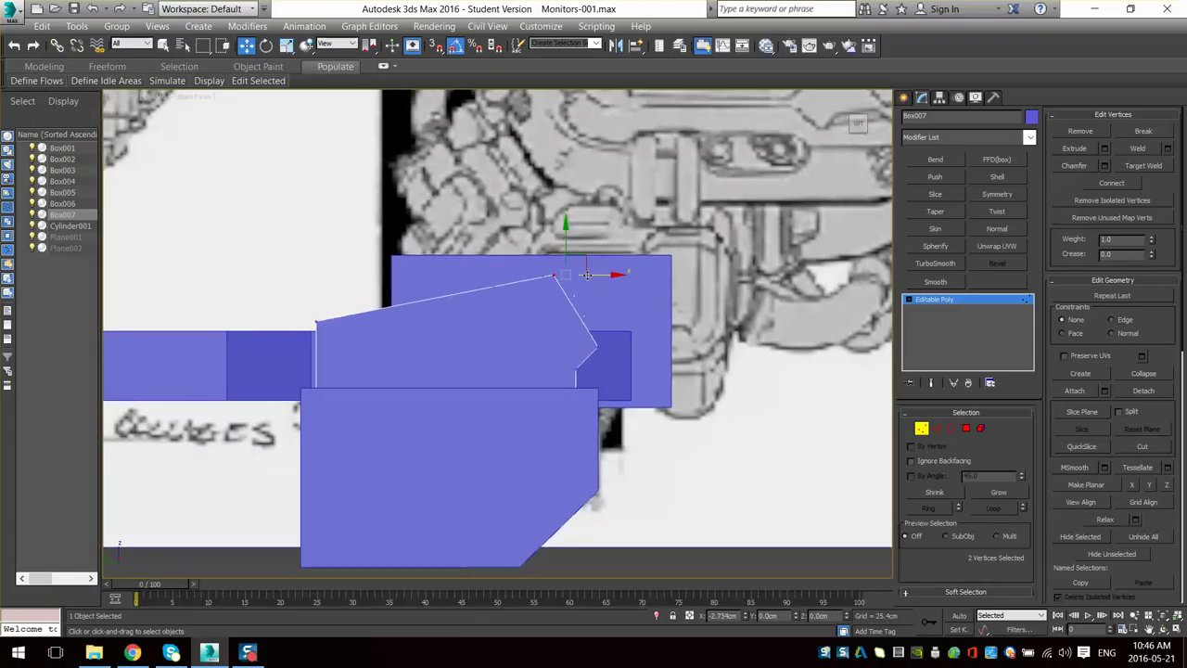
- Return to a perspective view and compare the stacked boxes with the collage sketches
alt+middle_drag(586, 297, 497, 403)
scroll(694, 379, down, 3)
scroll(652, 313, down, 5)
key(p)
key(z)
scroll(656, 318, down, 10)
scroll(497, 403, up, 8)
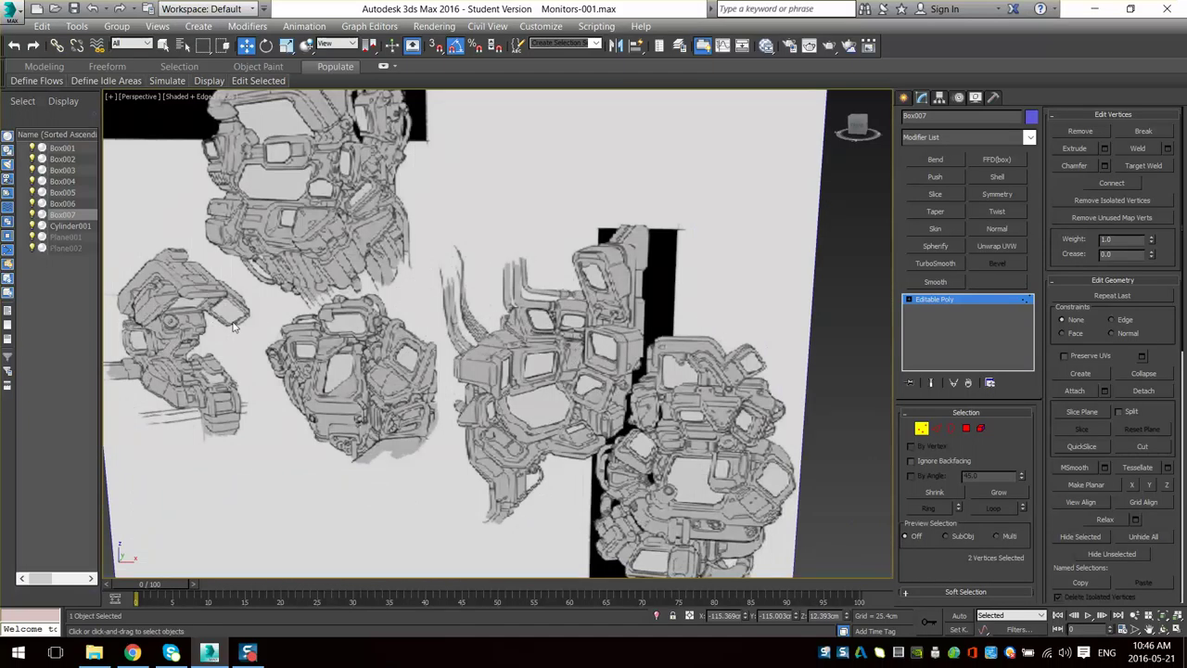
scroll(259, 355, down, 8)
middle_drag(264, 357, 604, 232)
scroll(568, 273, up, 5)
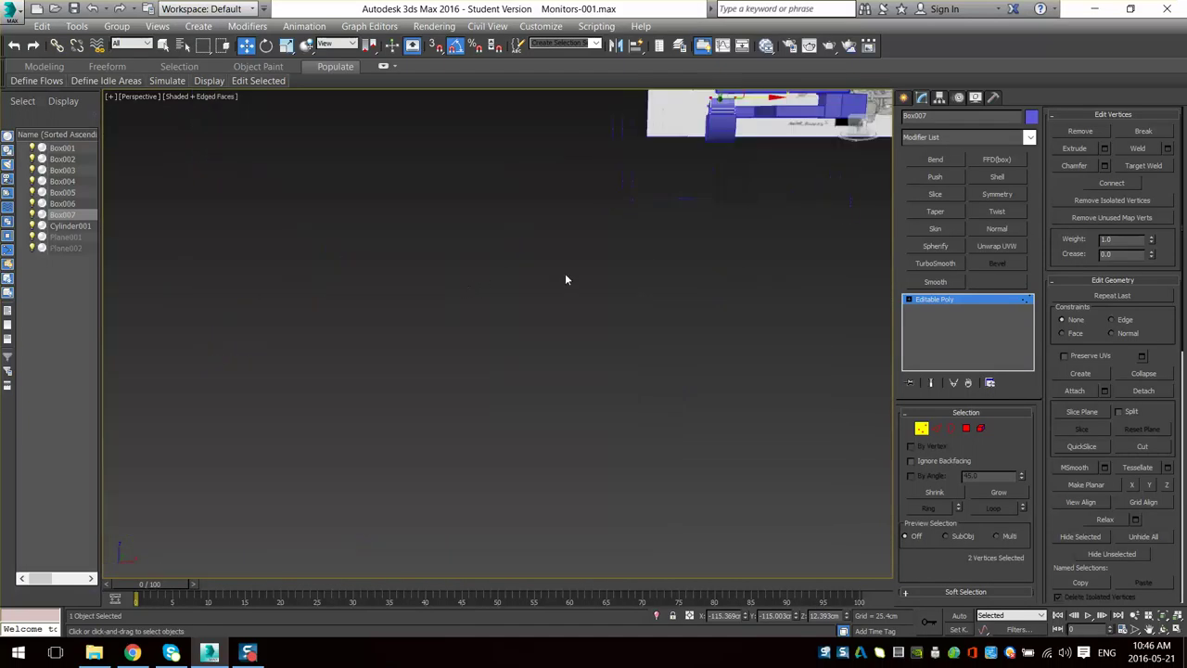
middle_drag(565, 276, 549, 466)
scroll(549, 464, up, 5)
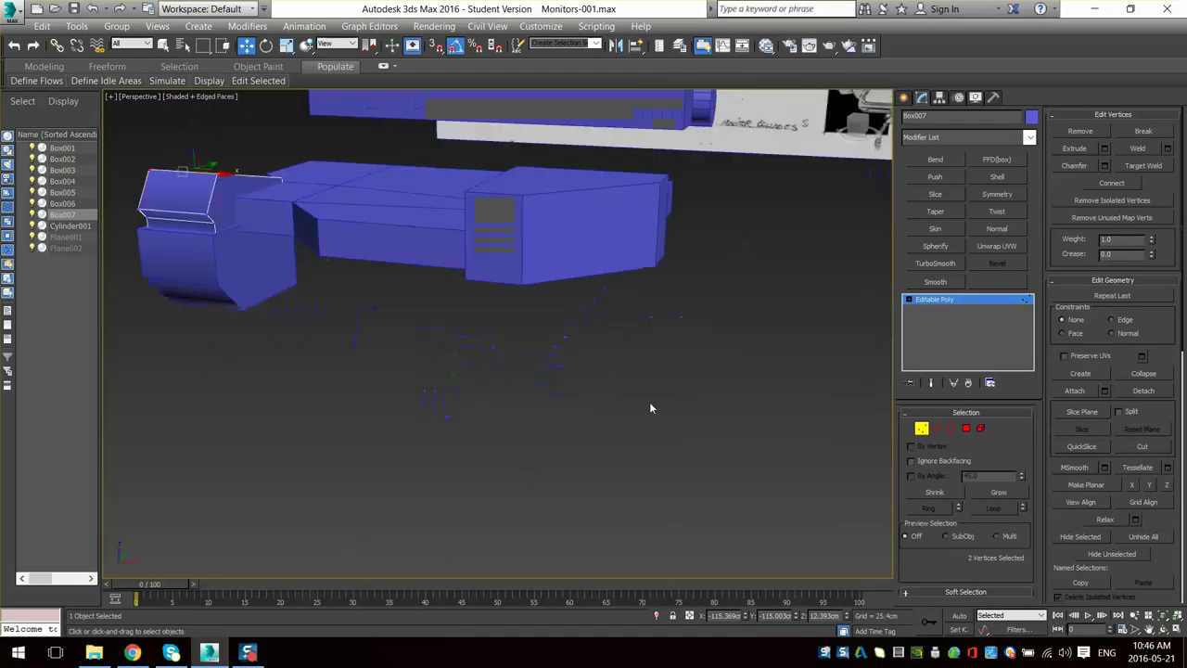
- Create a box beside the stacked boxes, about 41 cm long, 25 cm wide and 19 cm high
click(924, 430)
middle_drag(482, 248, 657, 461)
click(903, 97)
alt+middle_drag(621, 408, 654, 450)
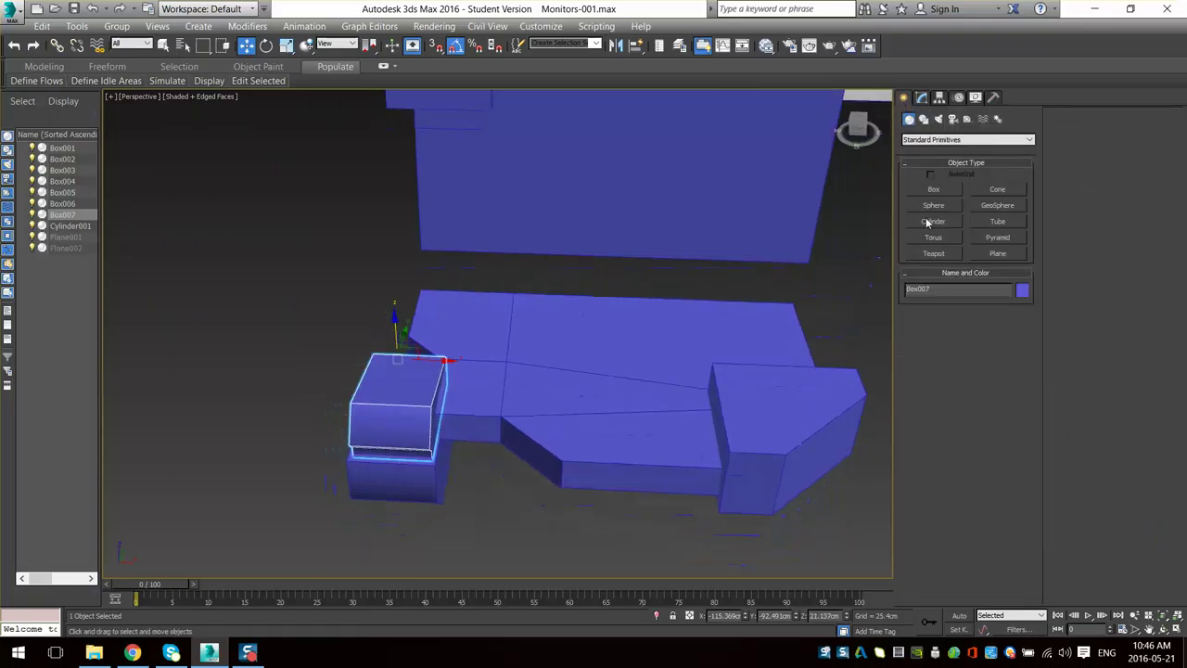
drag(561, 454, 493, 525)
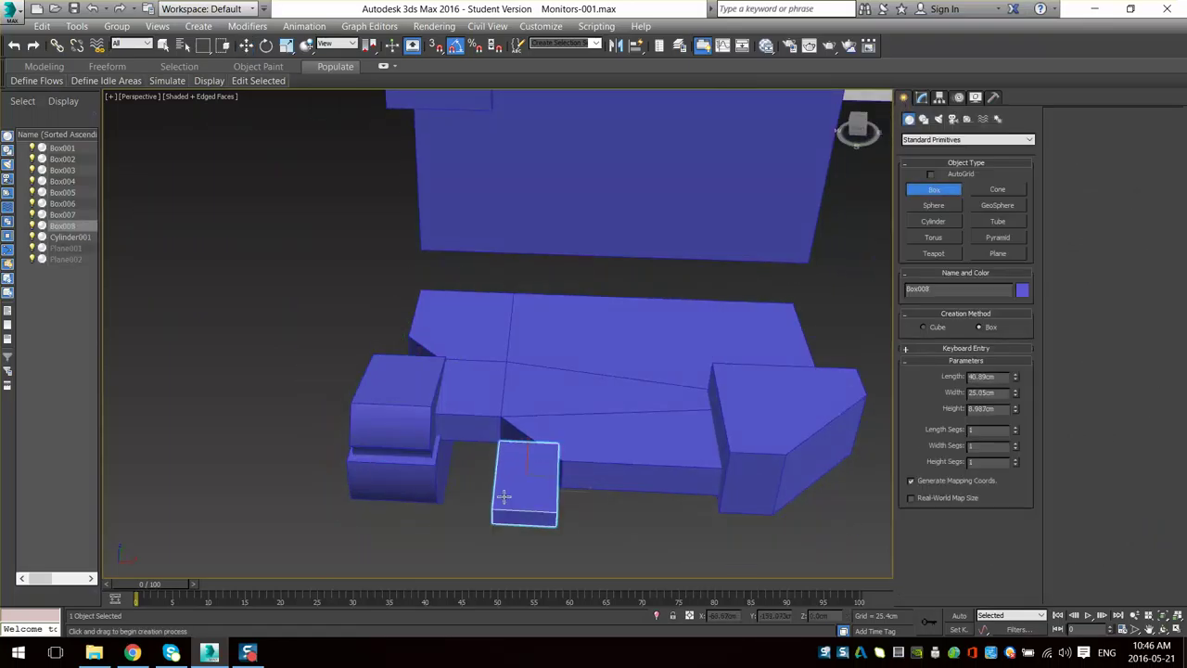
click(505, 480)
alt+middle_drag(512, 493, 628, 392)
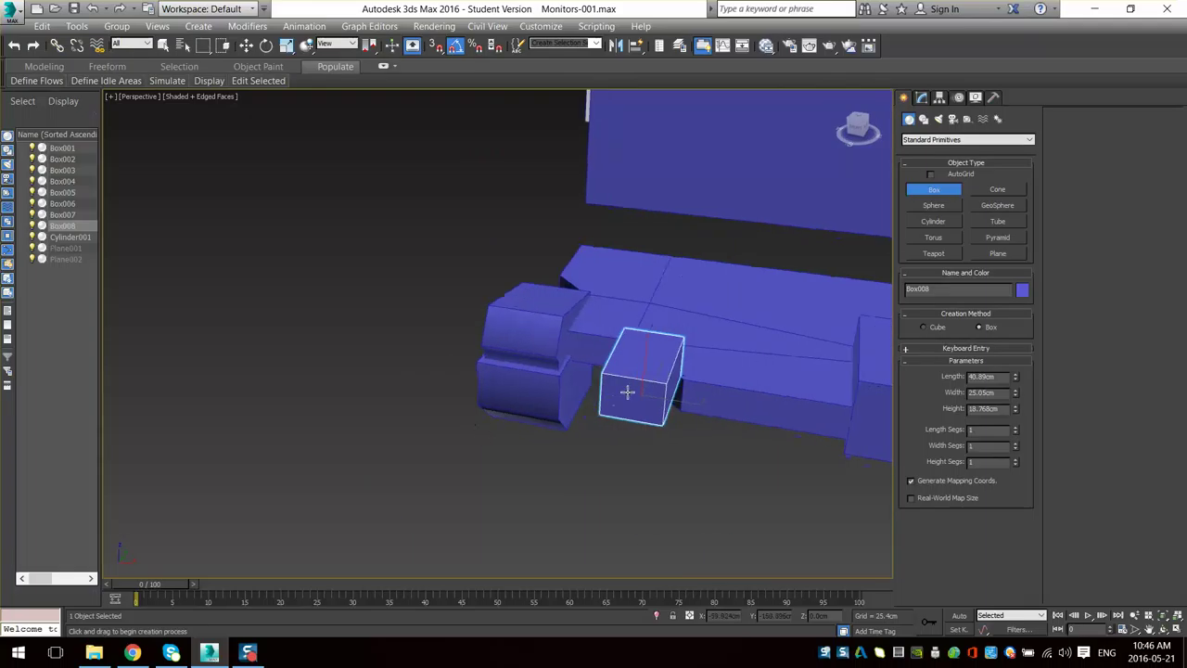
alt+middle_drag(645, 346, 417, 376)
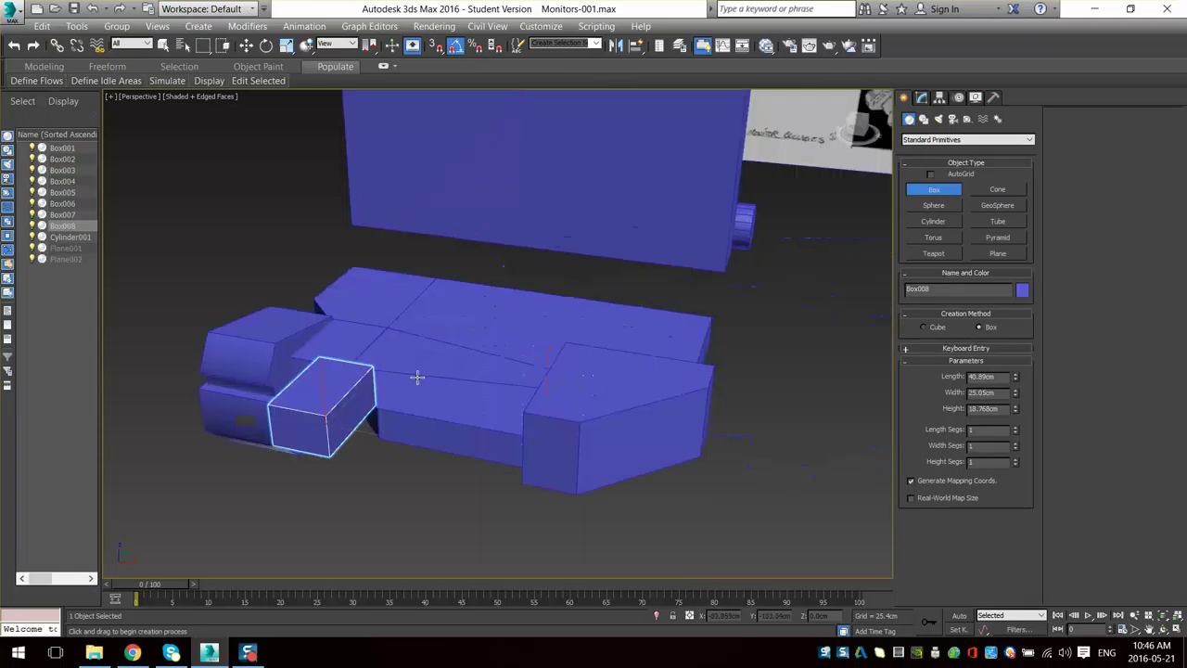
alt+middle_drag(472, 411, 649, 390)
scroll(649, 389, up, 3)
alt+middle_drag(525, 402, 538, 347)
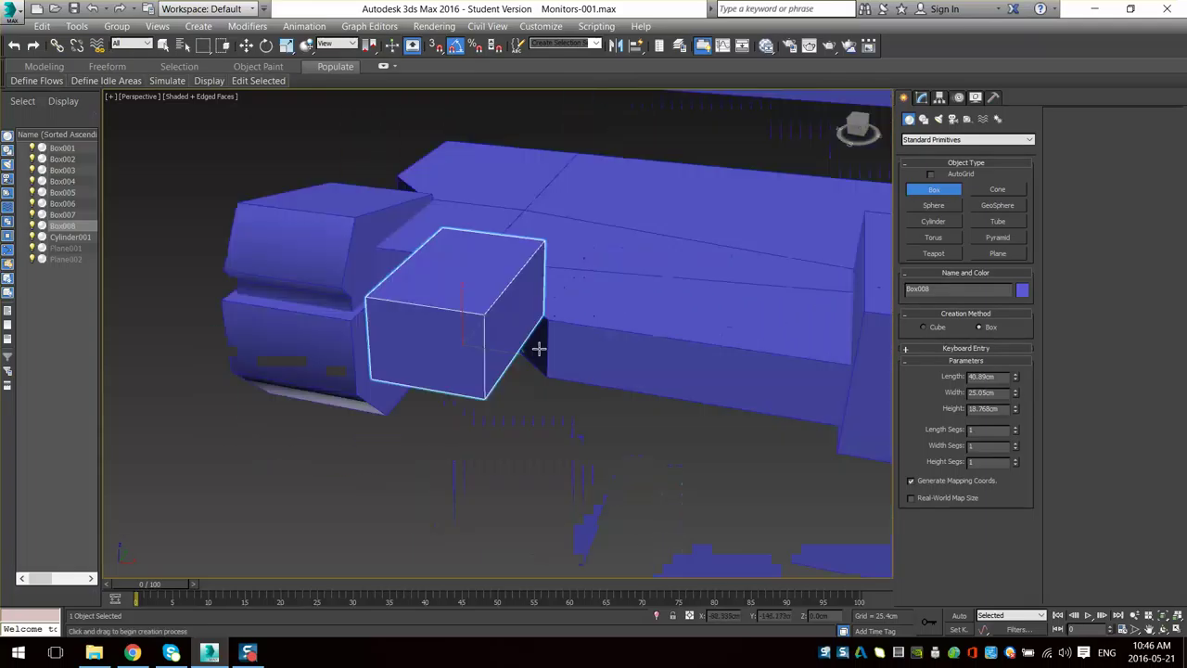
scroll(538, 347, down, 3)
- Try to Quick Align the new box to the upper stacked box, and undo the alignment
key(w)
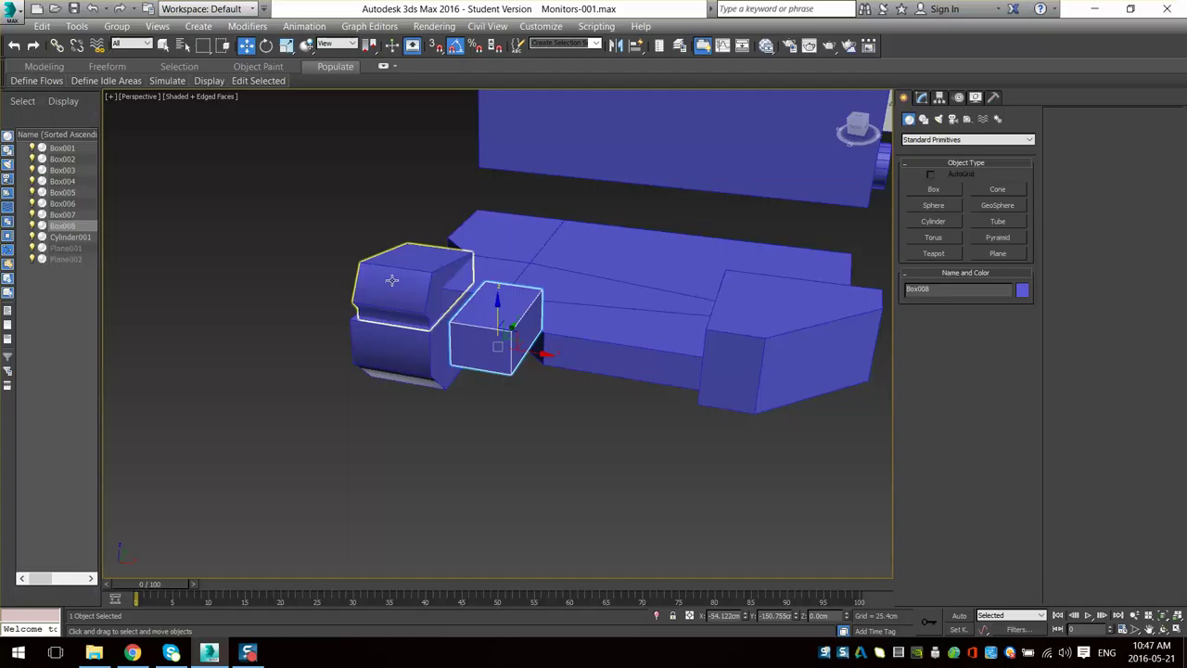
middle_drag(375, 293, 451, 371)
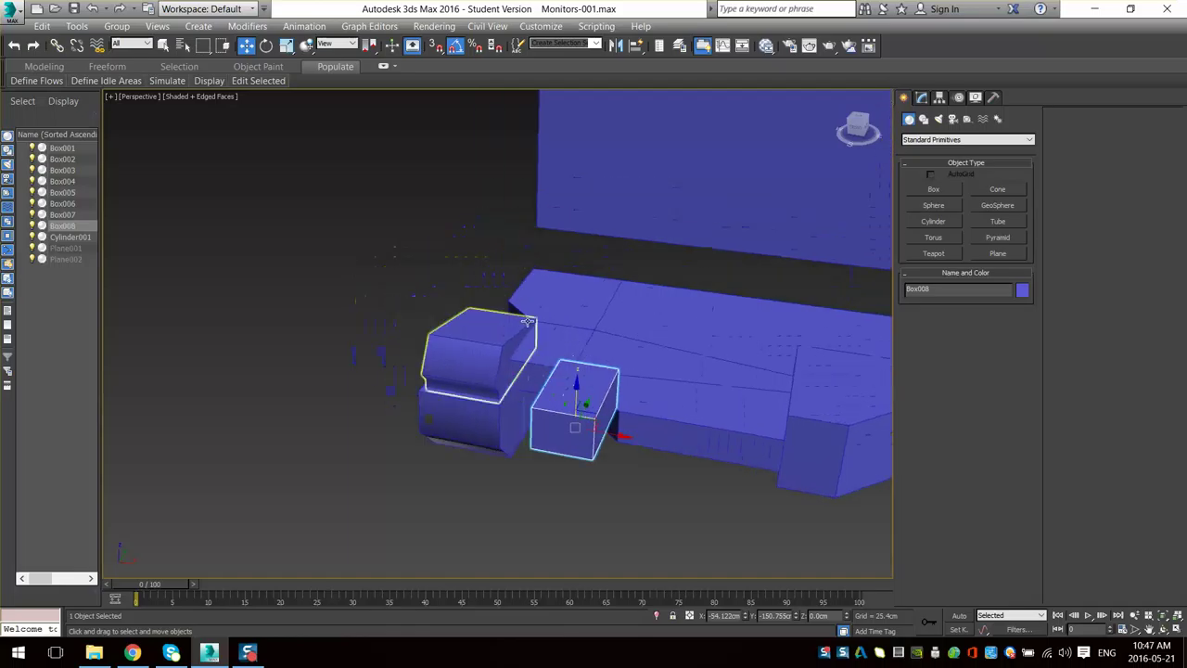
click(635, 48)
click(636, 69)
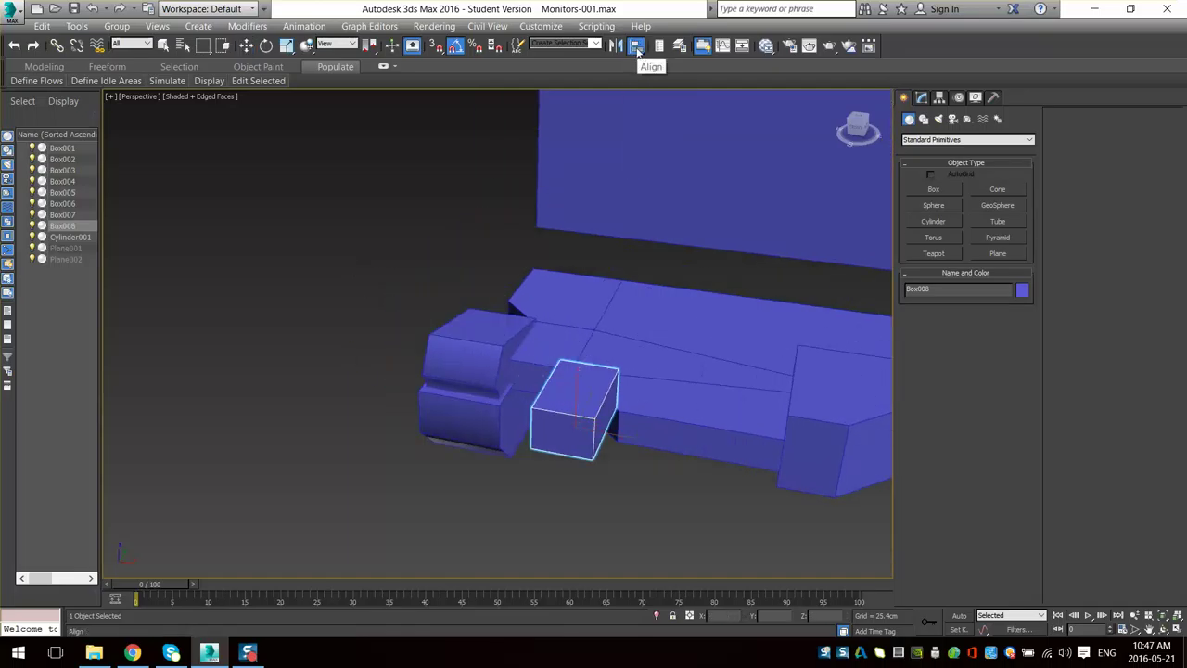
click(636, 48)
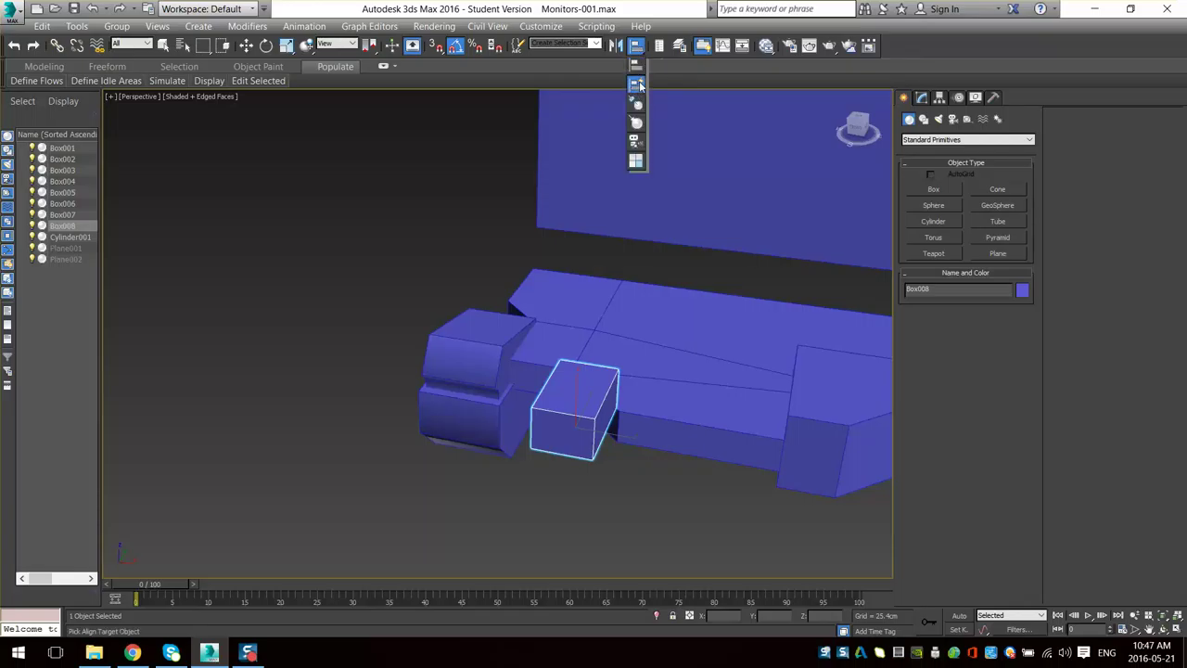
click(638, 86)
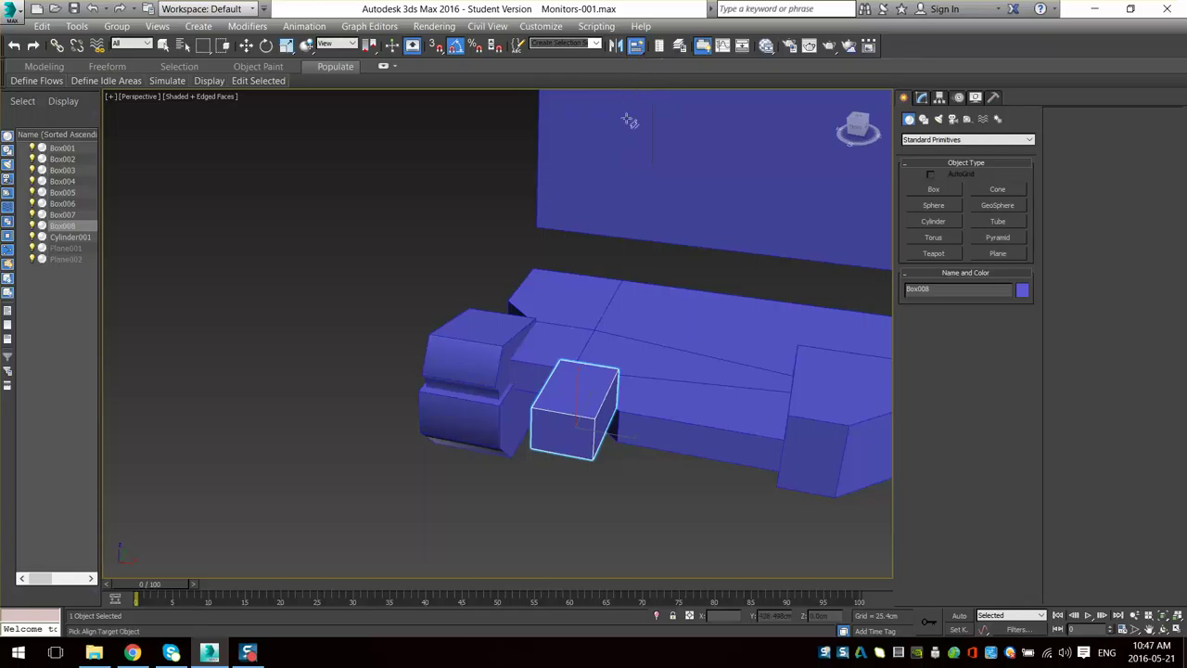
alt+middle_drag(578, 425, 560, 425)
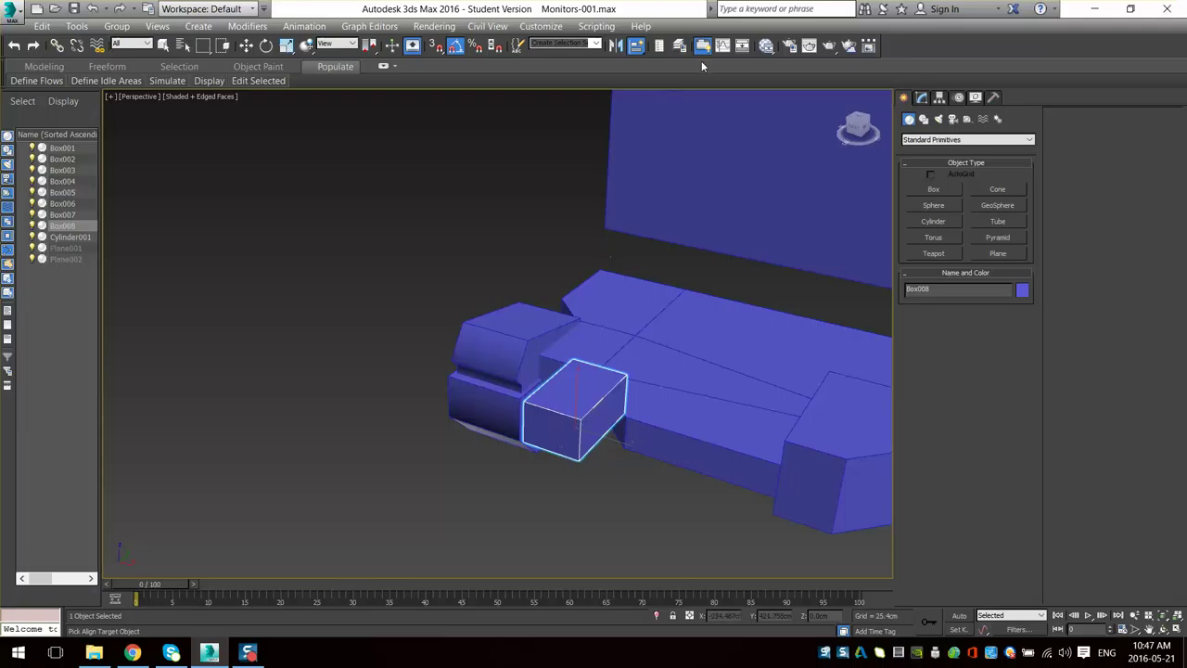
click(497, 344)
mouse_move(470, 339)
alt+middle_down()
mouse_move(499, 345)
mouse_move(481, 339)
alt+middle_up()
key(ctrl+z)
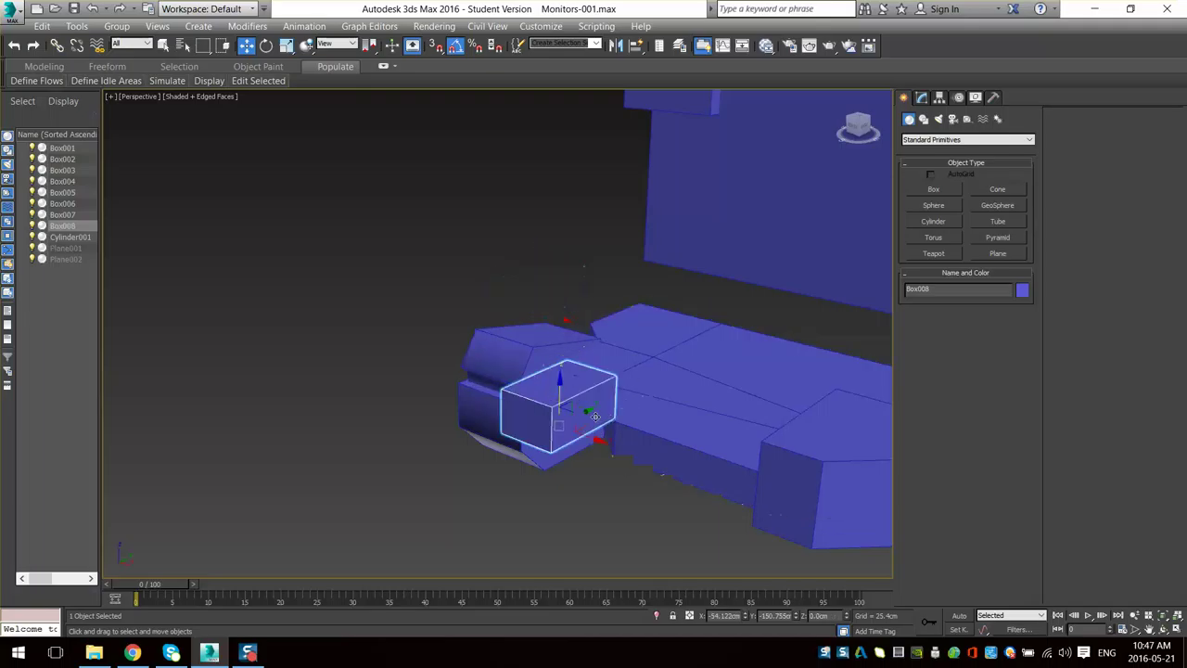
- Apply Quick Align to the new box, using the upper stacked box as the target
alt+middle_drag(569, 406, 550, 422)
click(636, 46)
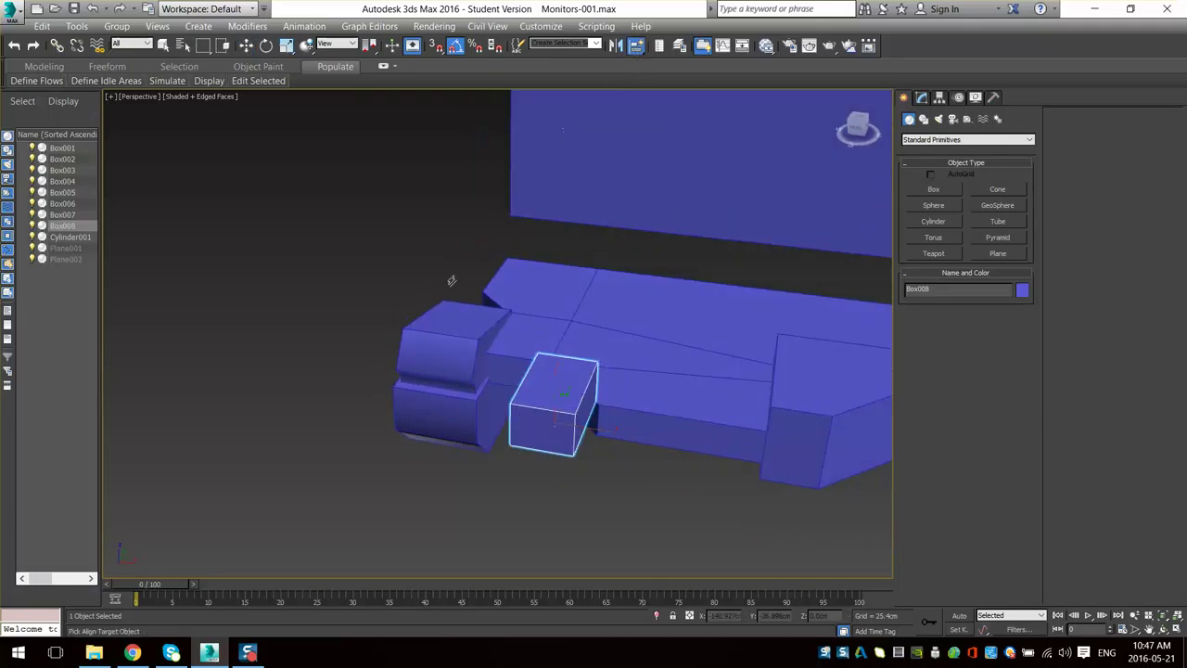
click(442, 331)
mouse_move(472, 396)
alt+middle_down()
mouse_move(474, 370)
mouse_move(454, 348)
mouse_move(475, 368)
mouse_move(458, 386)
alt+middle_up()
scroll(498, 341, up, 6)
key(shift+z)
key(shift+z)
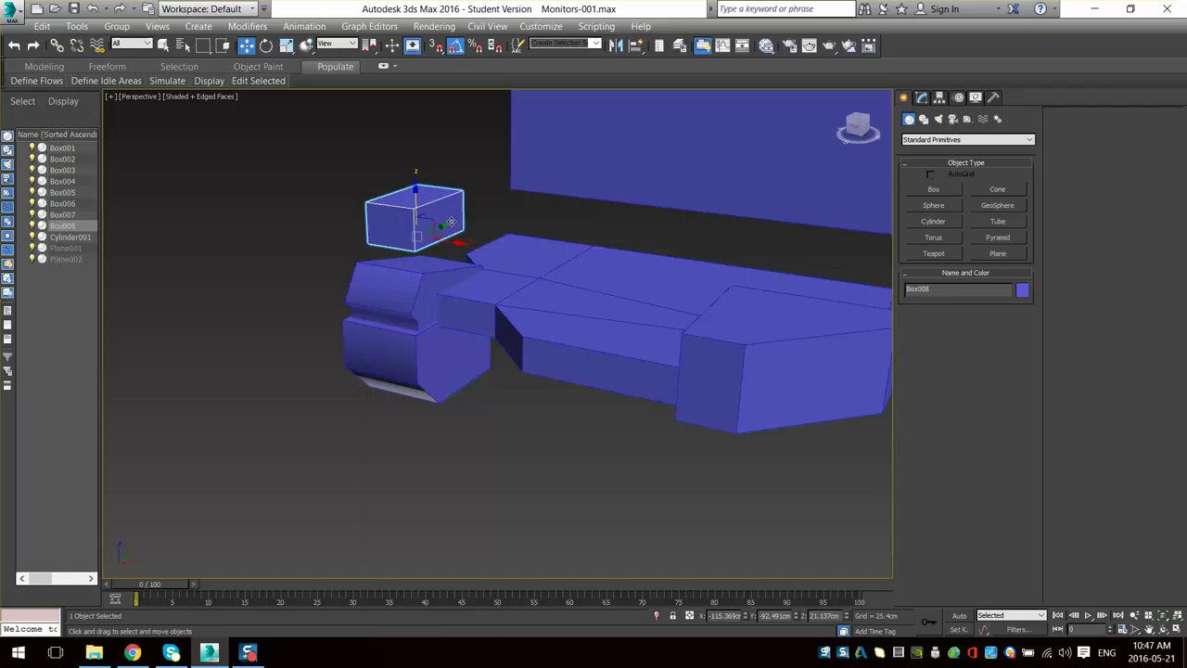
- Lower the new box along Z into the top of the upper stacked box and shift it outward along Y
drag(415, 205, 414, 246)
alt+middle_drag(415, 246, 397, 280)
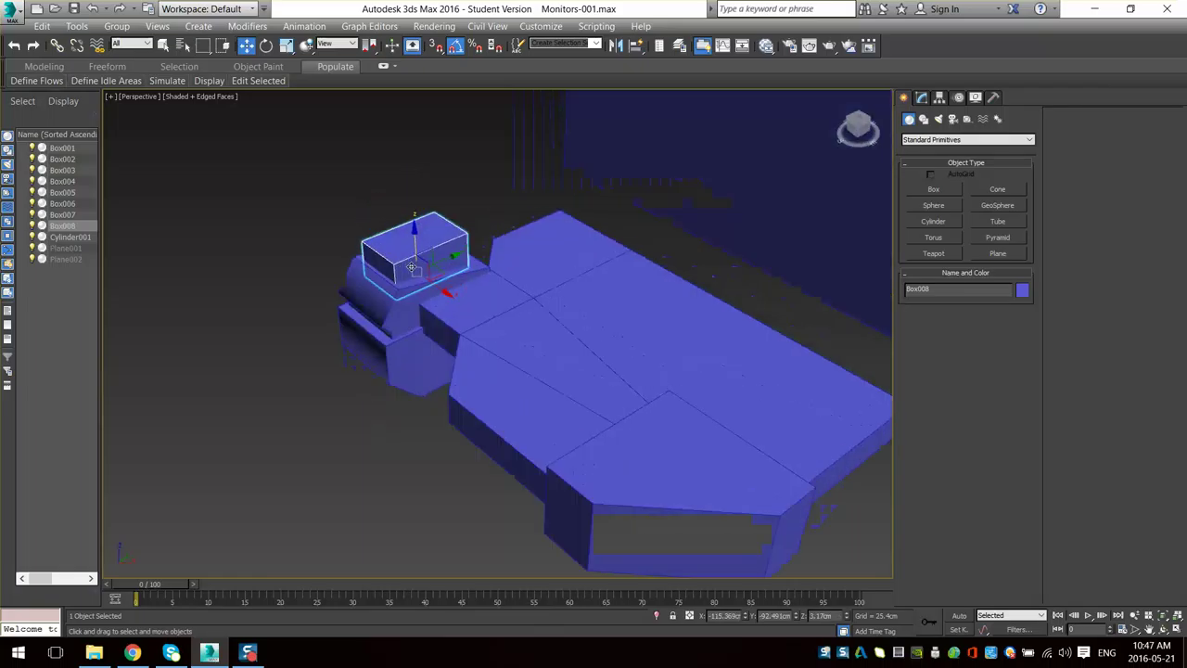
scroll(411, 251, up, 6)
alt+middle_drag(426, 345, 413, 324)
drag(419, 323, 419, 334)
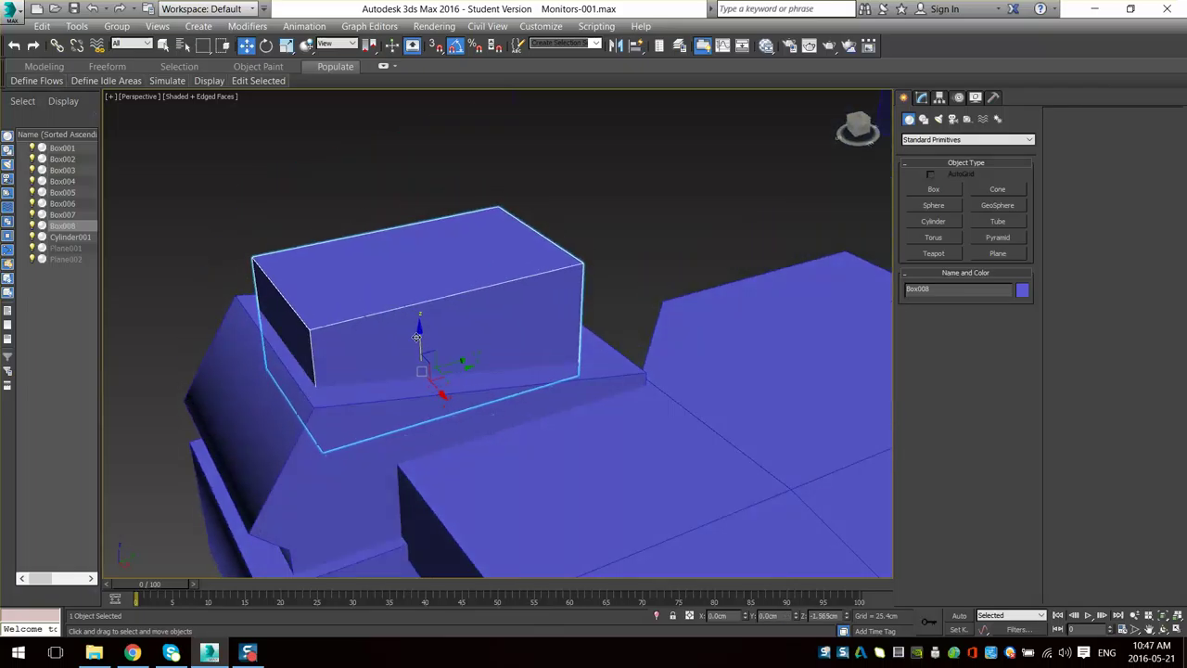
alt+middle_drag(425, 347, 455, 366)
drag(472, 364, 376, 372)
alt+middle_drag(369, 395, 389, 374)
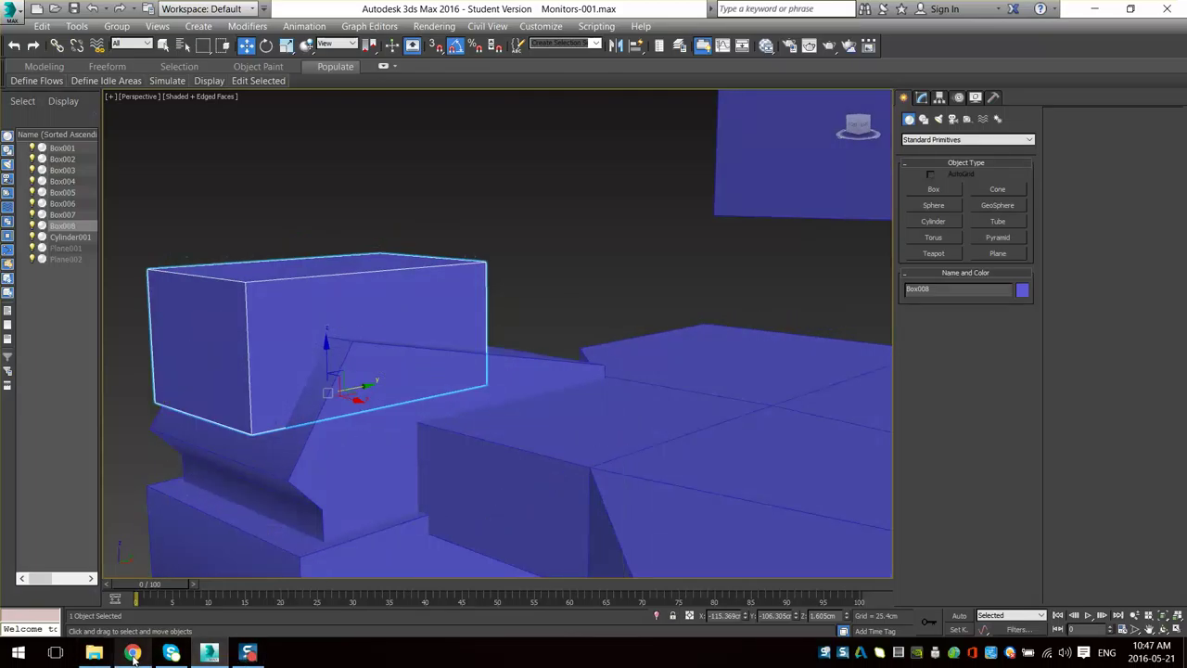
- Examine the monitor collage sketches on the reference plane for the shapes of small stacked side parts
scroll(451, 398, down, 7)
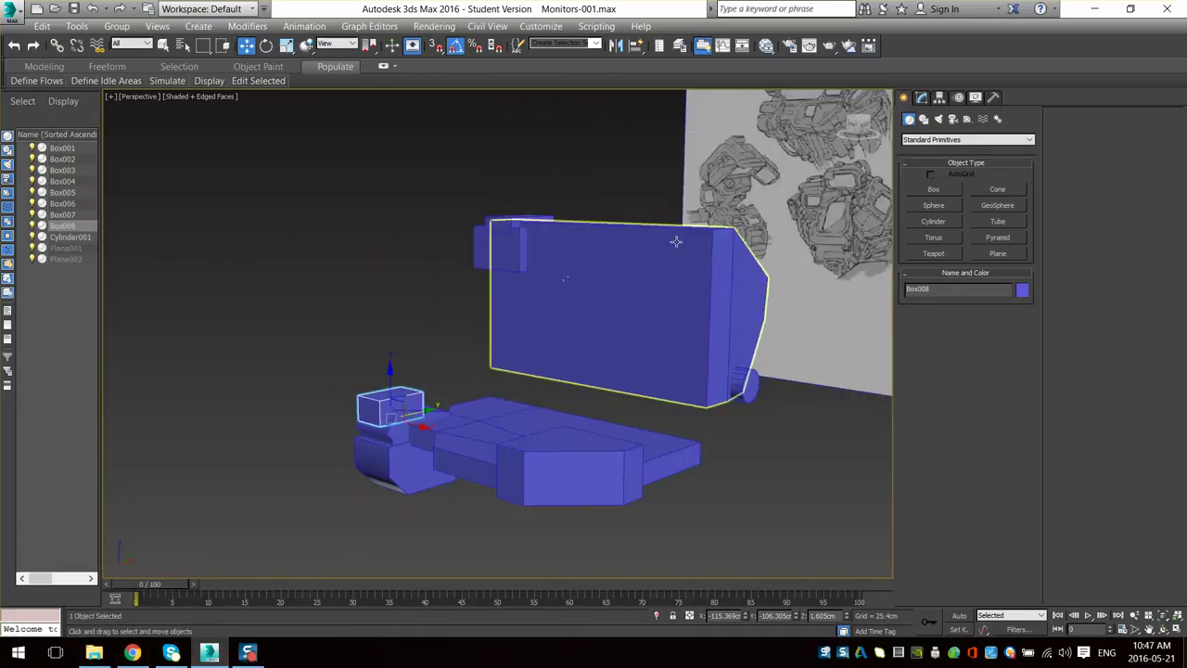
middle_drag(714, 233, 646, 339)
scroll(646, 340, up, 5)
middle_drag(640, 227, 614, 314)
scroll(614, 313, up, 3)
scroll(576, 268, down, 5)
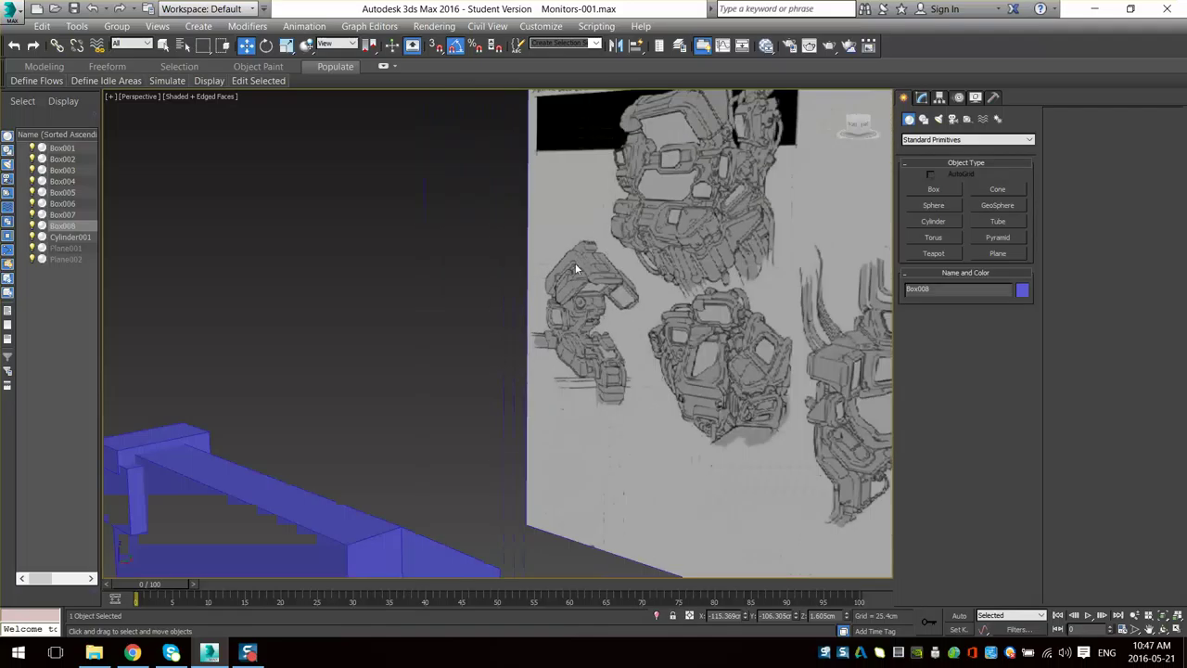
alt+middle_drag(575, 268, 620, 270)
scroll(620, 270, down, 5)
key(z)
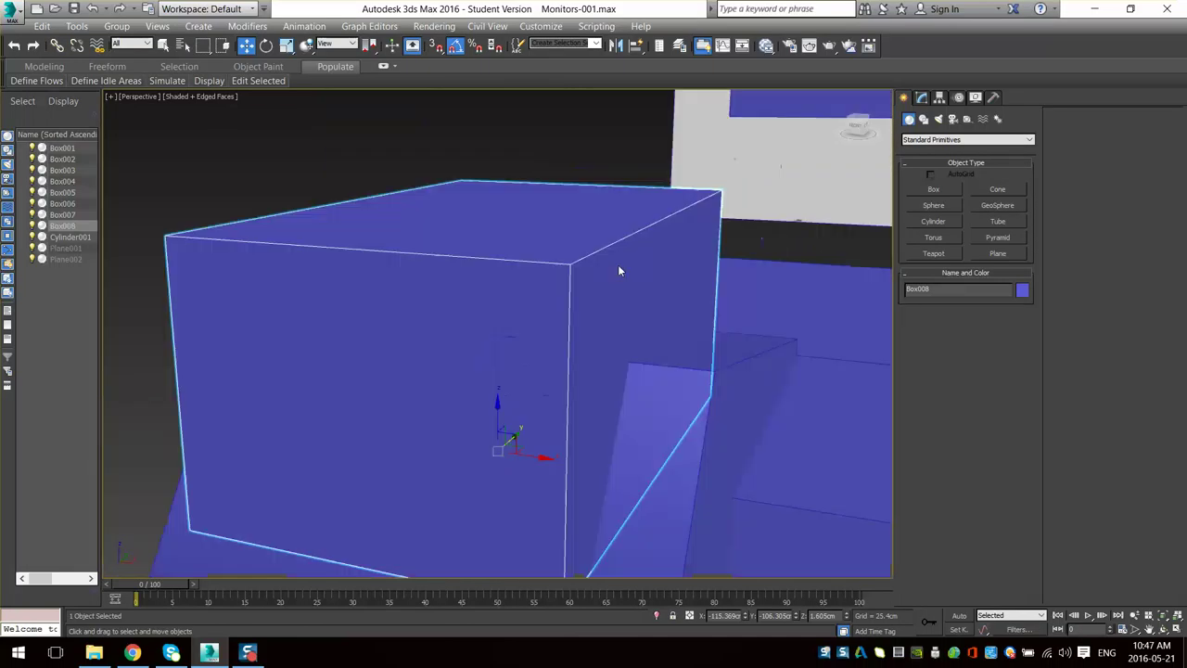
scroll(655, 238, down, 5)
scroll(671, 232, down, 2)
middle_drag(671, 231, 574, 318)
middle_drag(679, 202, 599, 280)
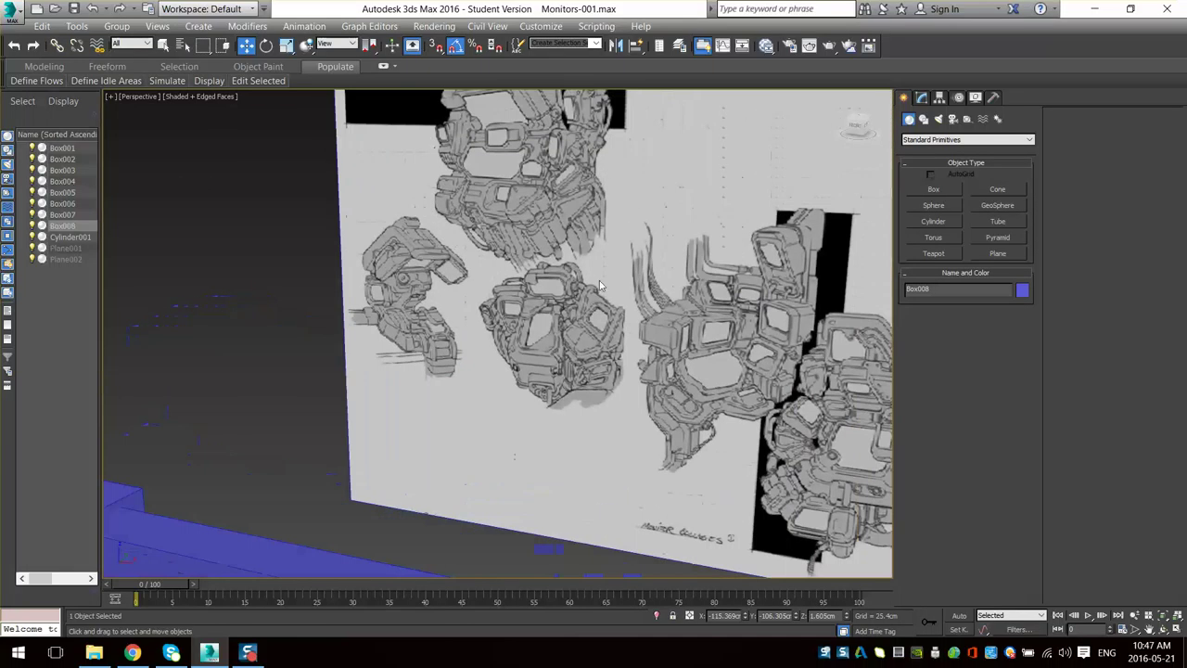
scroll(599, 280, down, 2)
scroll(534, 266, up, 5)
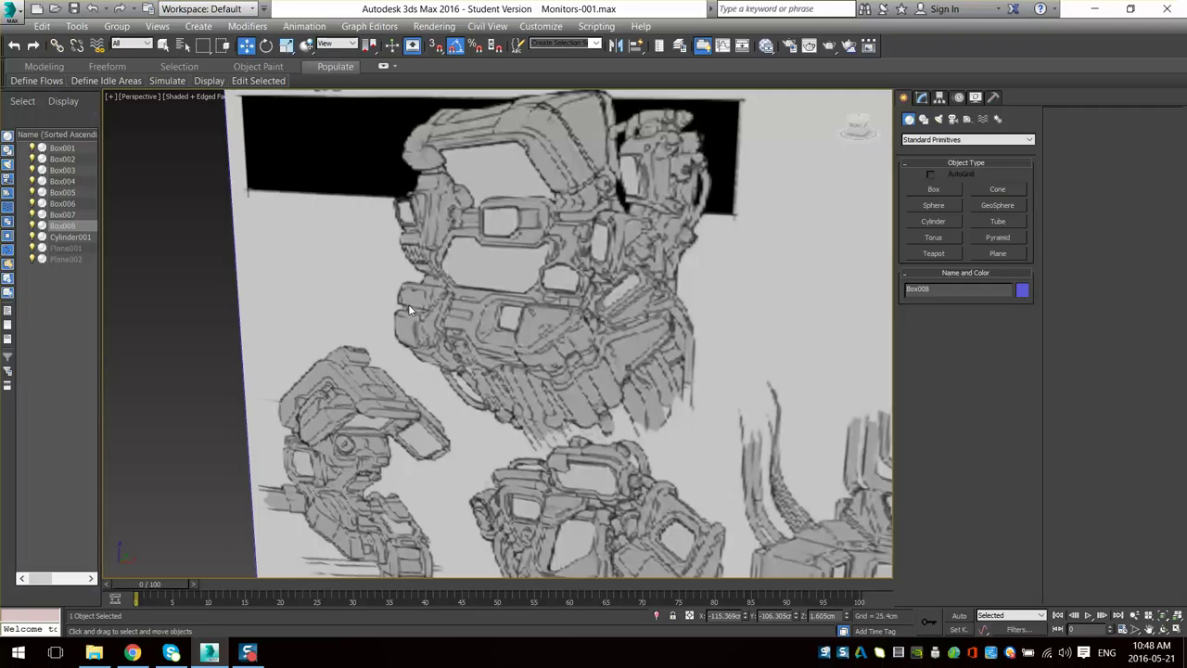
scroll(482, 427, down, 8)
middle_drag(445, 378, 506, 423)
scroll(486, 271, up, 6)
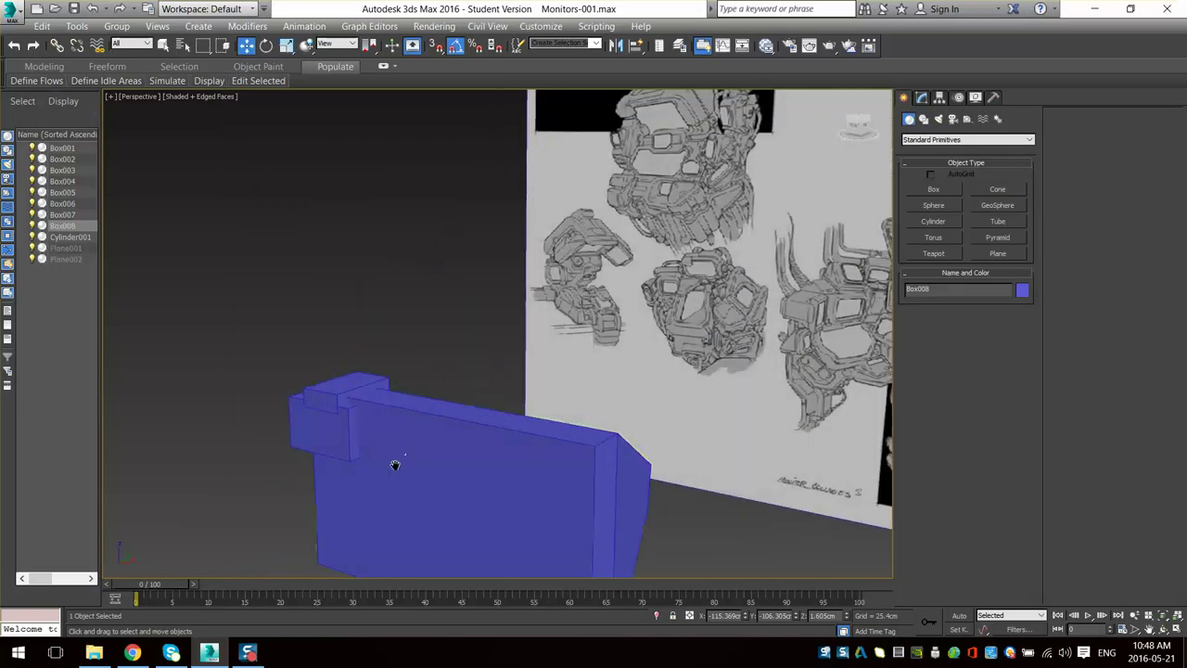
- Lower the new box about 15 cm along Z into the upper stacked box and shift it about 3 cm inward along Y
middle_drag(395, 463, 499, 343)
scroll(408, 370, up, 5)
middle_drag(360, 411, 513, 286)
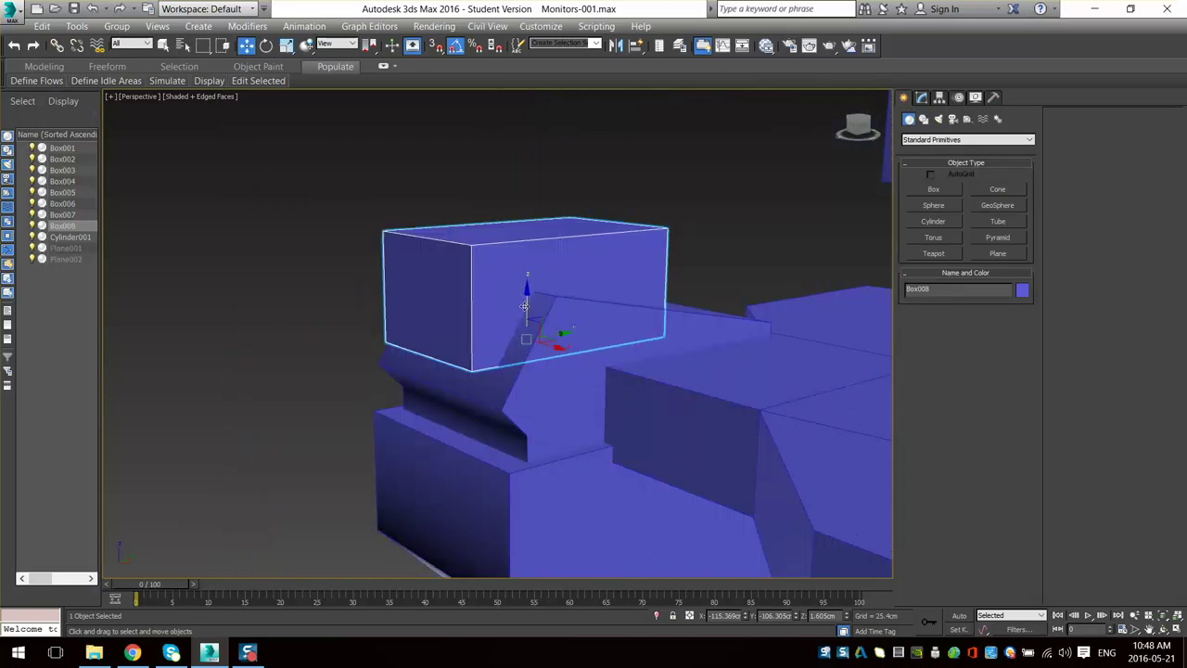
drag(525, 306, 525, 401)
alt+middle_drag(562, 402, 545, 415)
drag(563, 417, 578, 416)
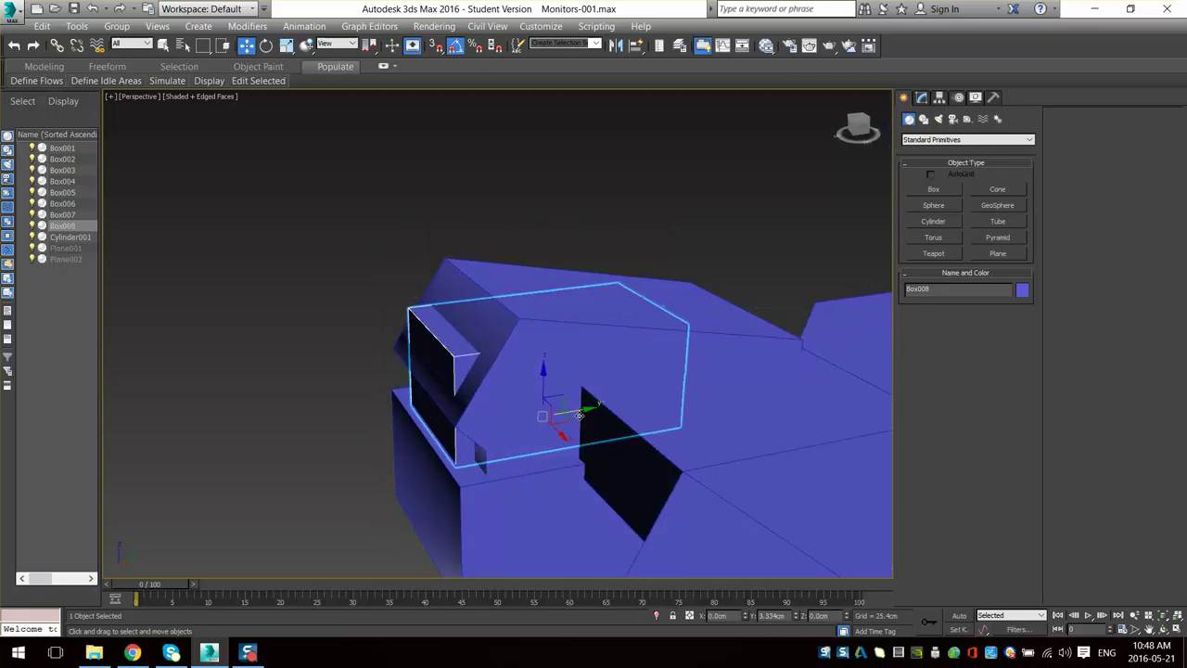
- Convert the box to Editable Poly and shorten it by moving its inner end polygon about 28 cm outward along Y
right_click(675, 388)
mouse_move(611, 545)
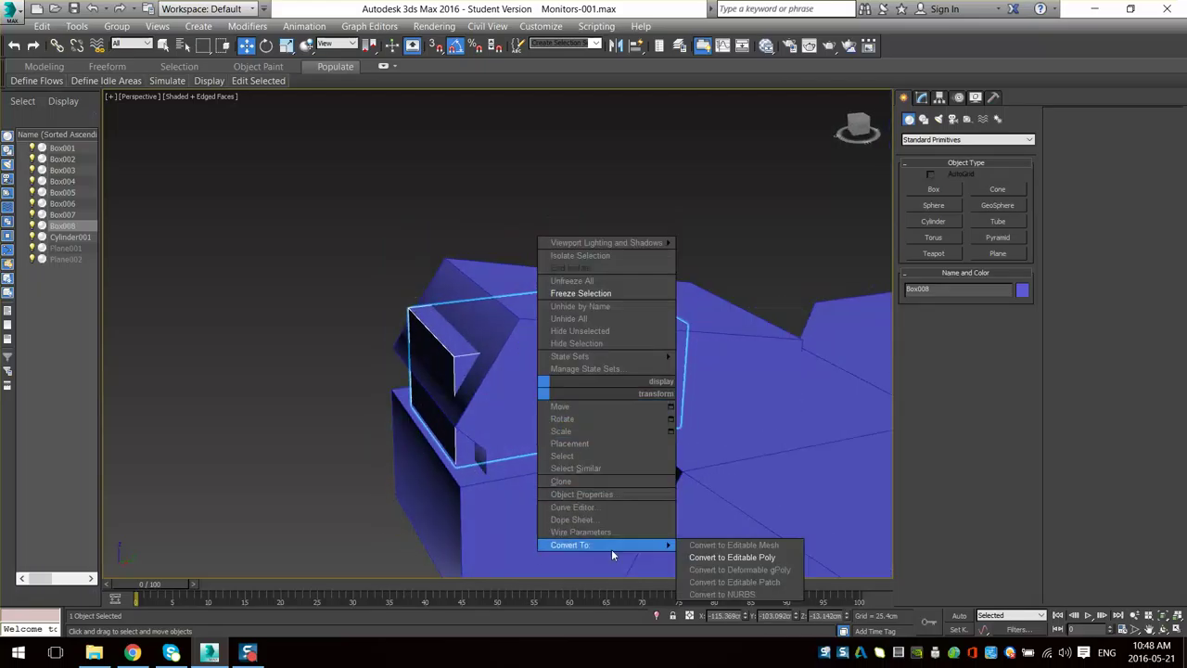
click(714, 557)
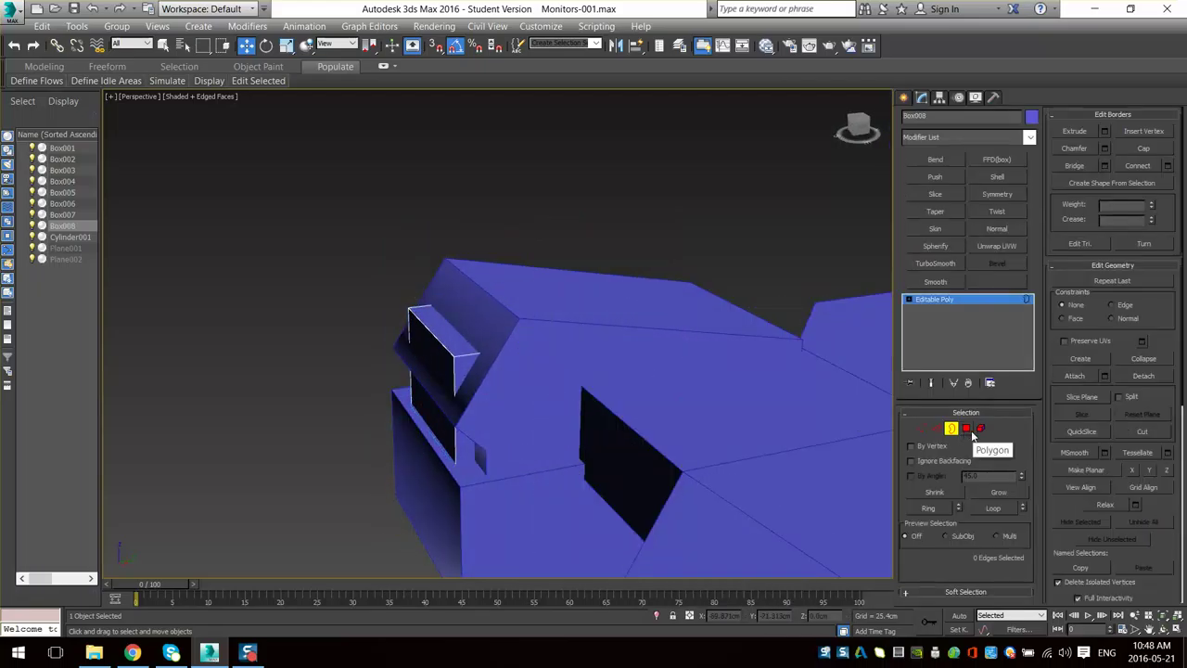
click(966, 428)
key(F3)
click(647, 393)
alt+middle_drag(703, 440, 744, 410)
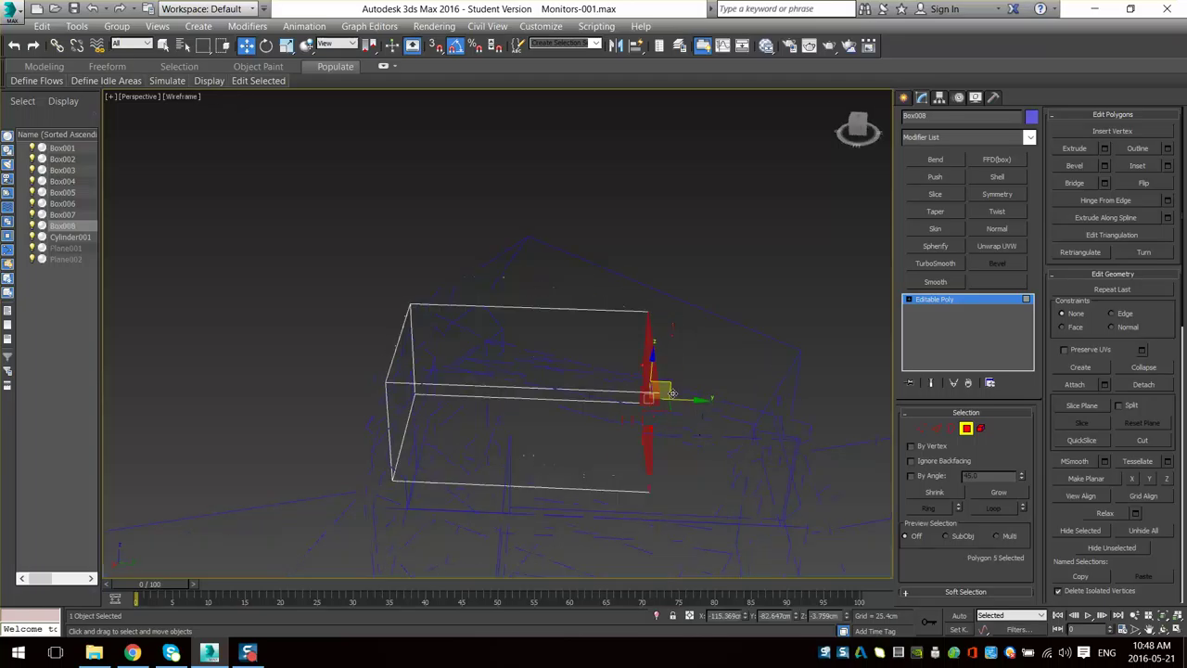
key(F3)
drag(688, 407, 516, 409)
- Select the box's outer end polygon and nudge it slightly outward along Y
alt+middle_drag(517, 409, 586, 394)
click(419, 398)
alt+middle_drag(549, 434, 498, 427)
drag(463, 404, 456, 405)
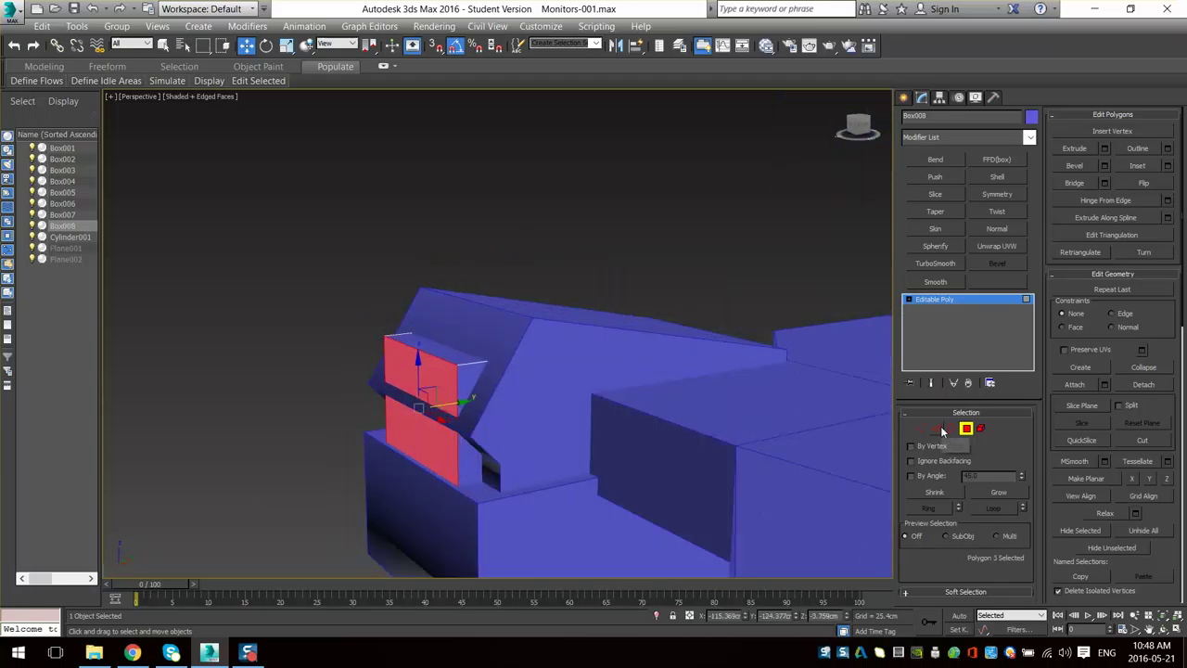
- Move the inner end polygon about 9 cm farther outward along Y to thin the box into a plate, and select its top polygon
alt+middle_drag(661, 428, 508, 413)
key(F3)
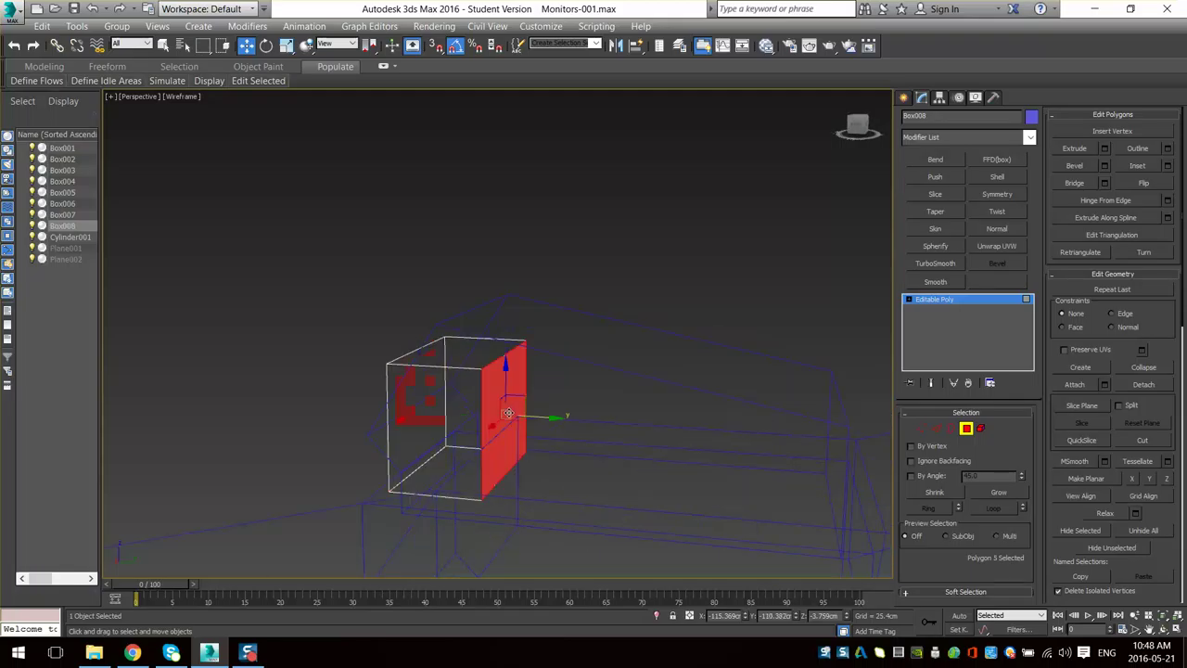
drag(547, 418, 491, 418)
alt+middle_drag(490, 432, 515, 431)
click(446, 353)
key(F3)
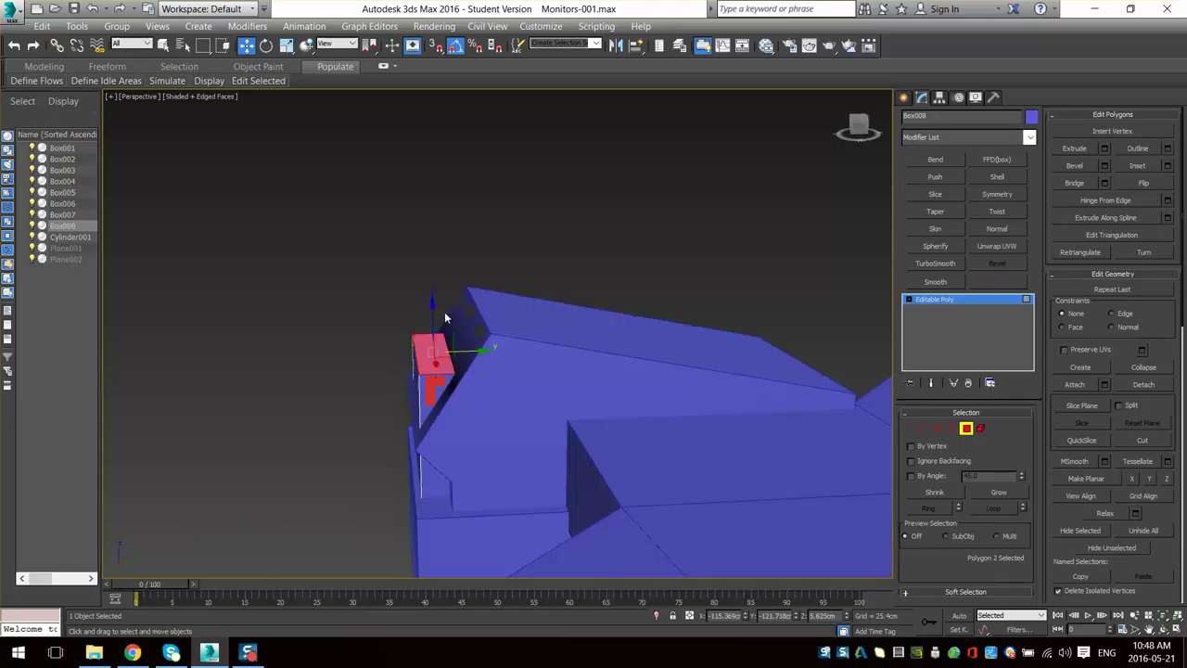
- Study the collage sketches again and compare them with the thin plate on the stacked boxes
scroll(454, 332, down, 5)
alt+middle_drag(615, 305, 562, 417)
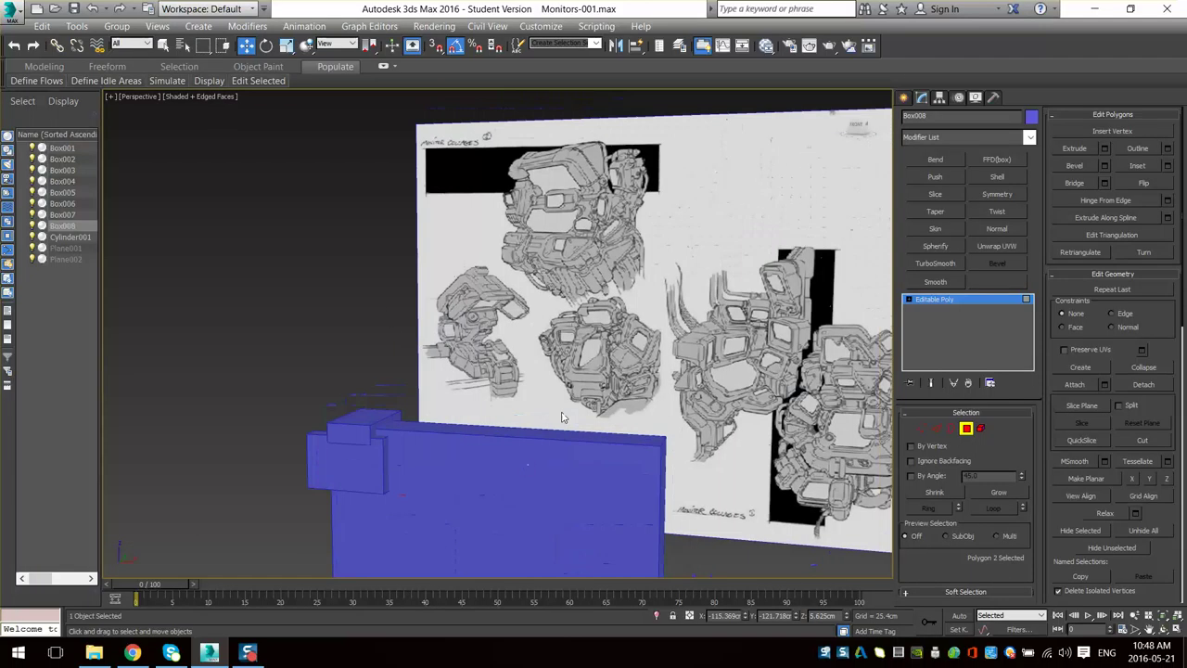
scroll(562, 417, up, 5)
middle_drag(496, 317, 492, 357)
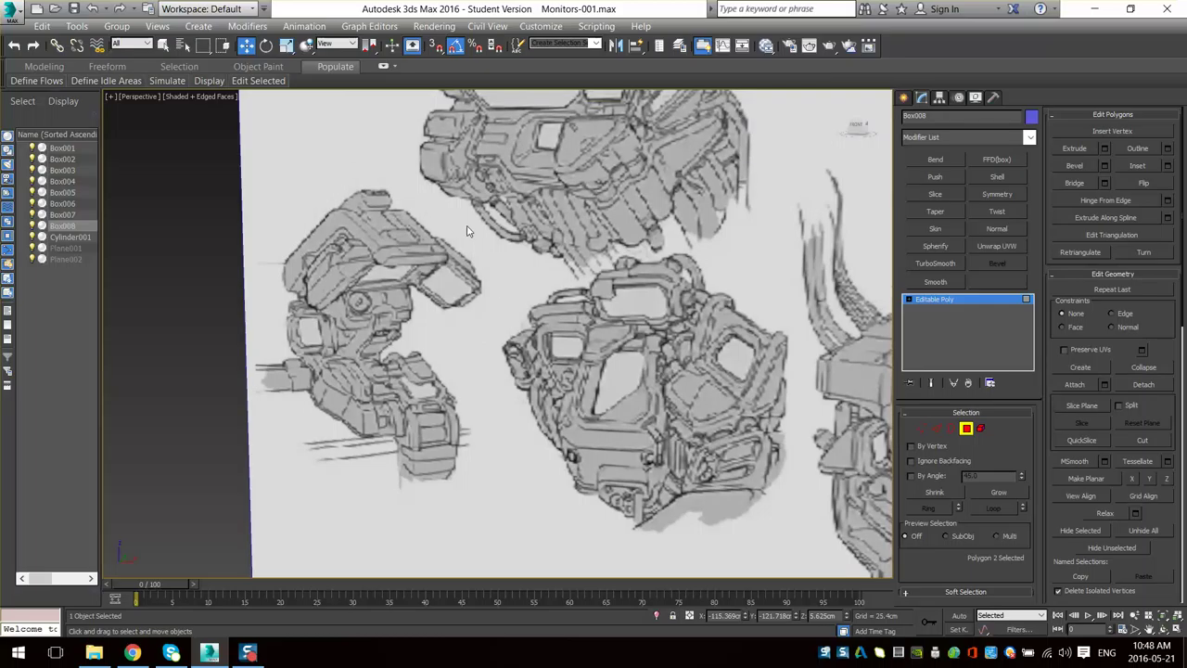
scroll(466, 190, down, 8)
scroll(488, 454, up, 3)
middle_drag(488, 500, 498, 332)
scroll(506, 445, up, 3)
middle_drag(519, 559, 549, 334)
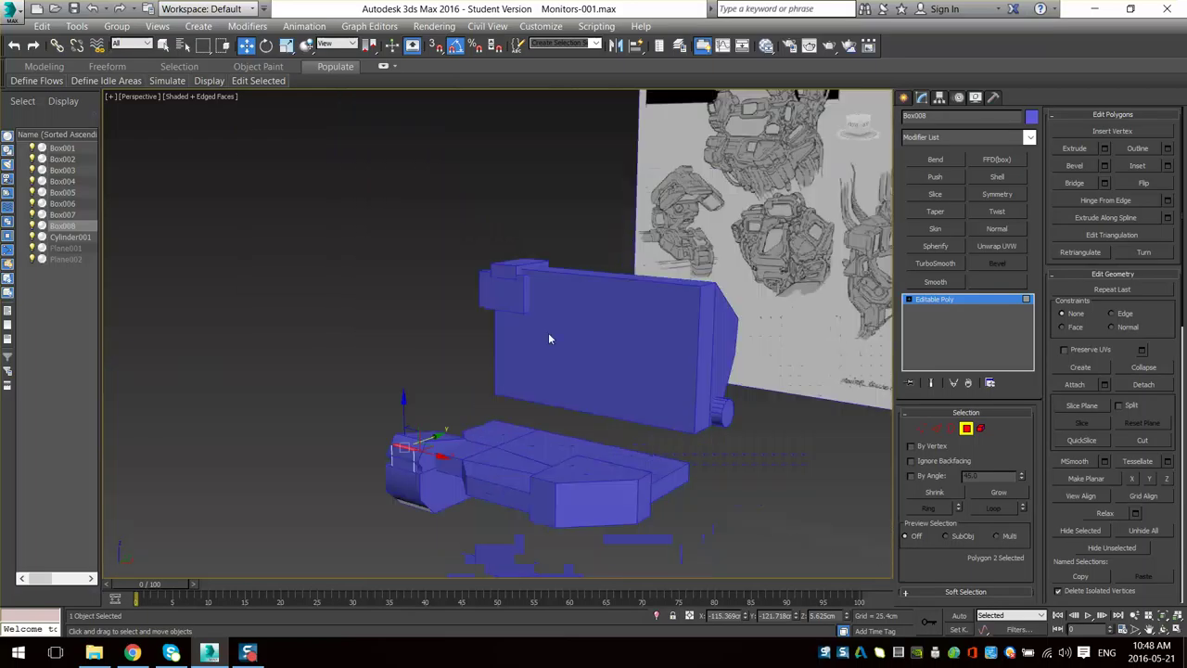
scroll(491, 371, up, 2)
scroll(406, 454, up, 4)
scroll(556, 335, down, 4)
scroll(495, 341, up, 4)
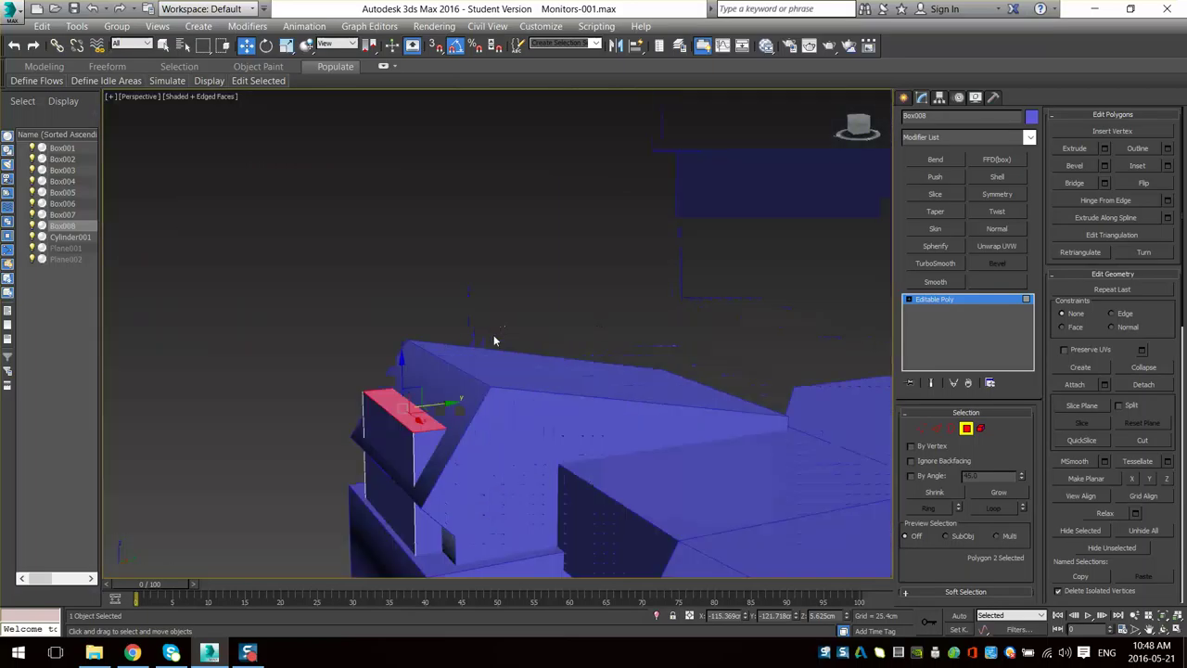
scroll(447, 364, up, 3)
alt+middle_drag(447, 365, 405, 376)
scroll(451, 363, down, 3)
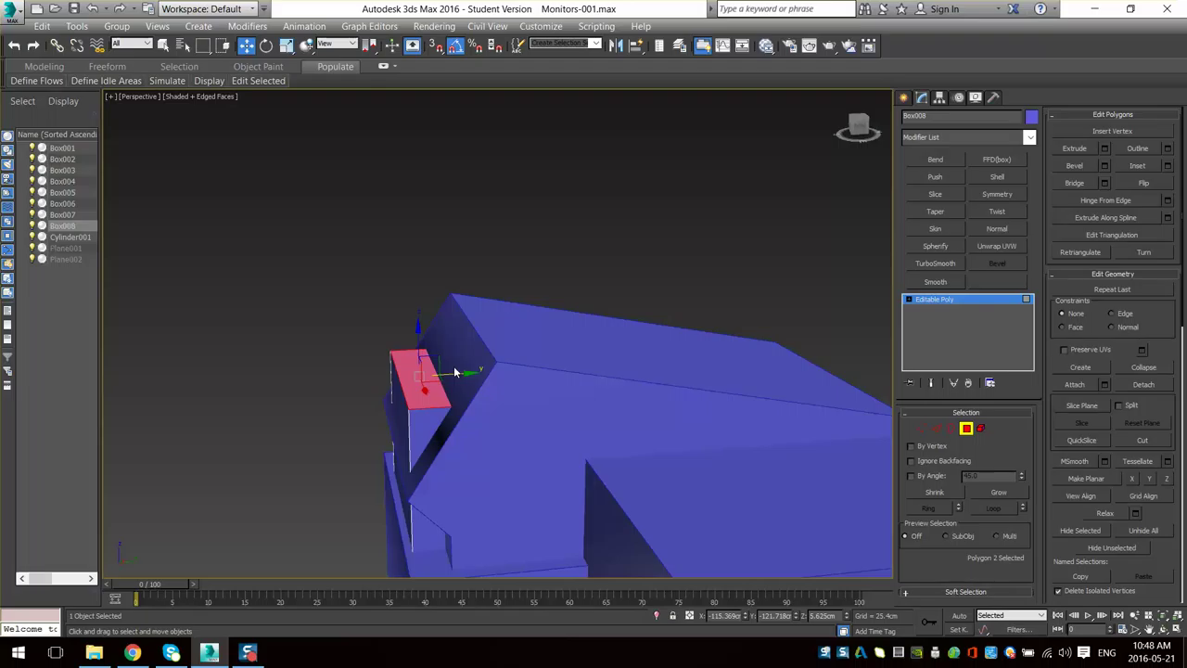
scroll(454, 373, down, 6)
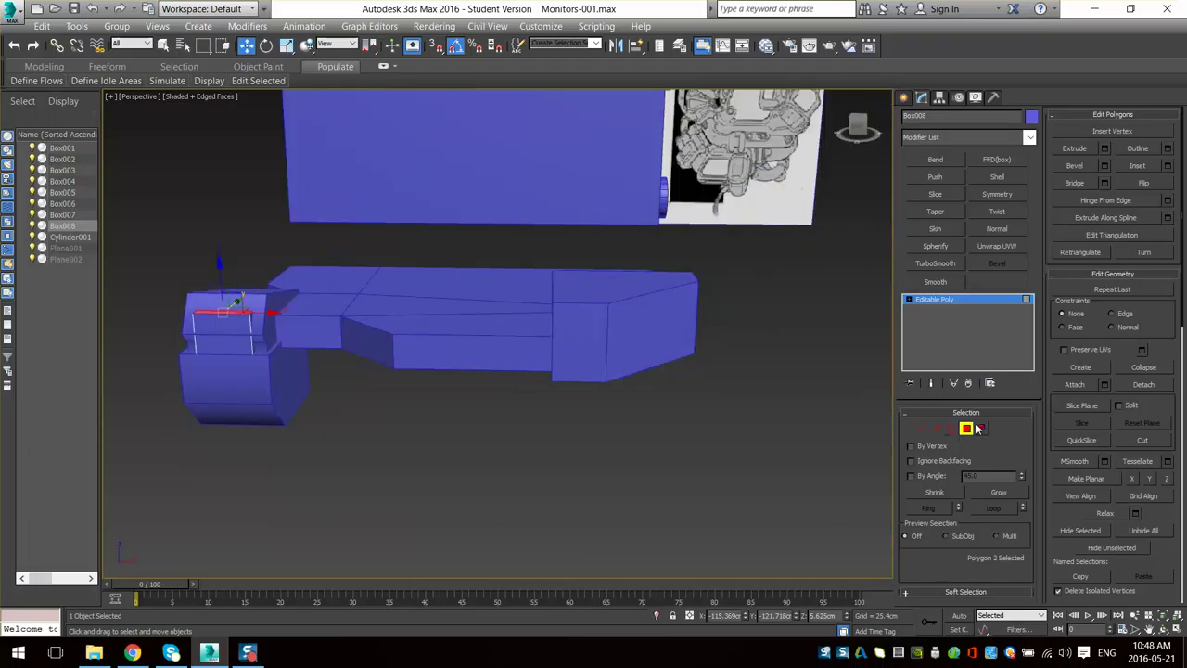
- Check the thin plate in the front and perspective views and select its outer end polygon
key(f)
key(z)
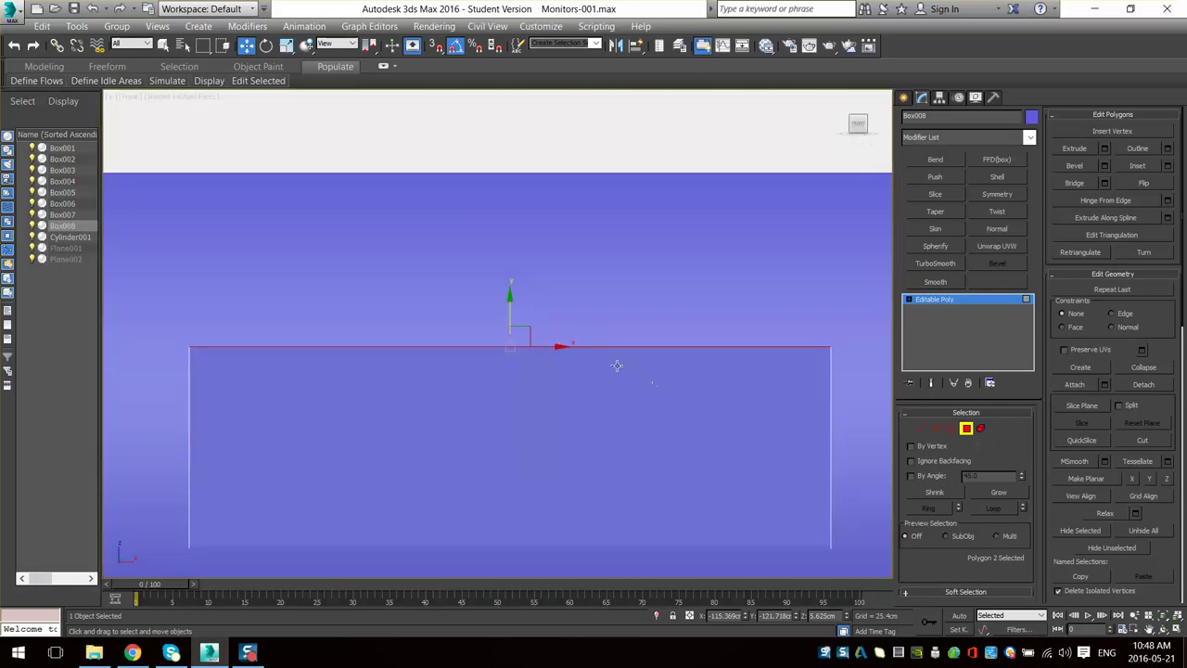
alt+middle_drag(618, 367, 621, 385)
key(p)
key(z)
scroll(698, 373, down, 5)
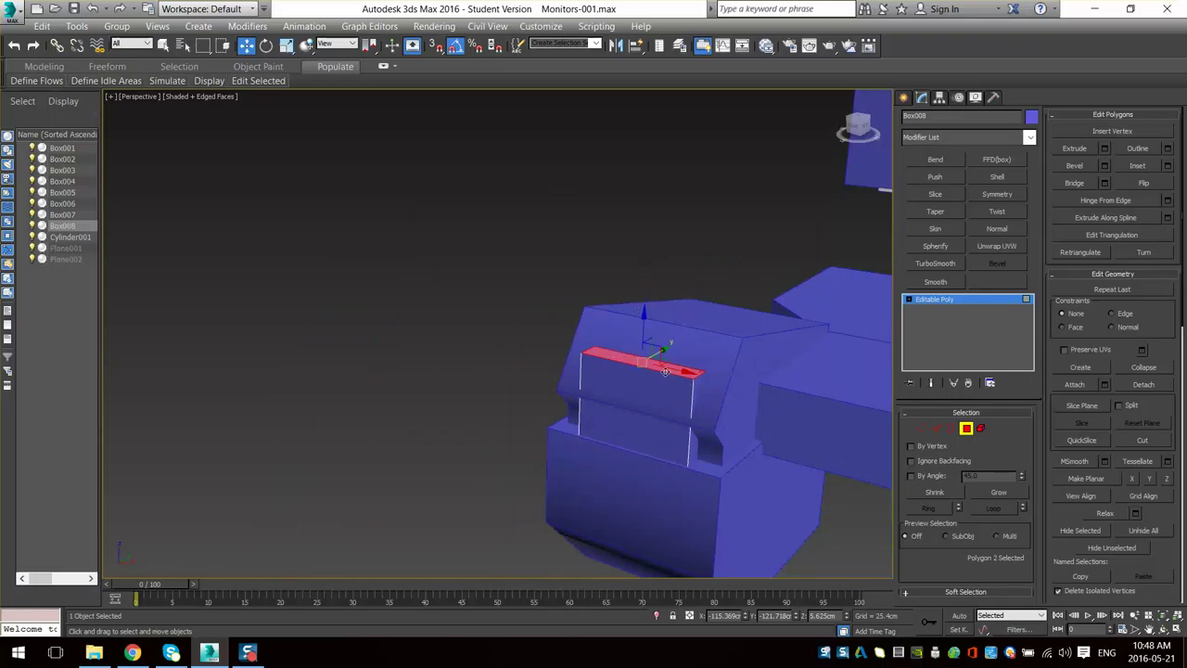
middle_drag(693, 355, 739, 310)
click(547, 357)
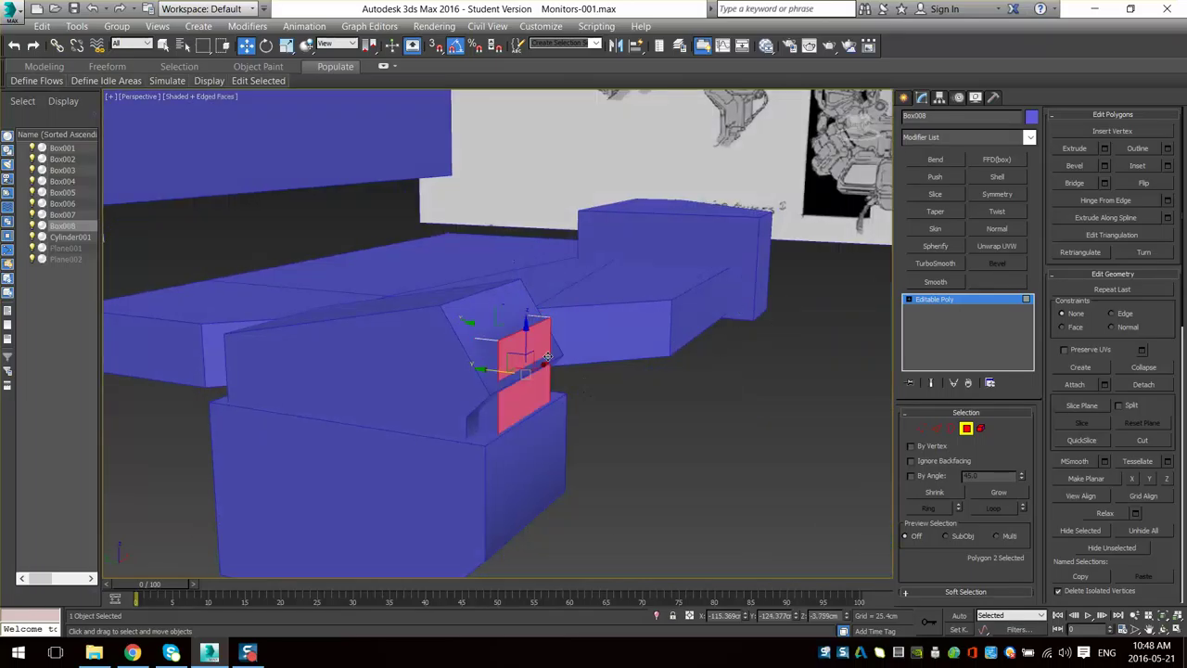
- Examine the front and top polygons of Box008 and how they intersect the sloped housing from several angles
key(z)
alt+middle_drag(572, 359, 564, 408)
click(375, 172)
click(412, 201)
key(z)
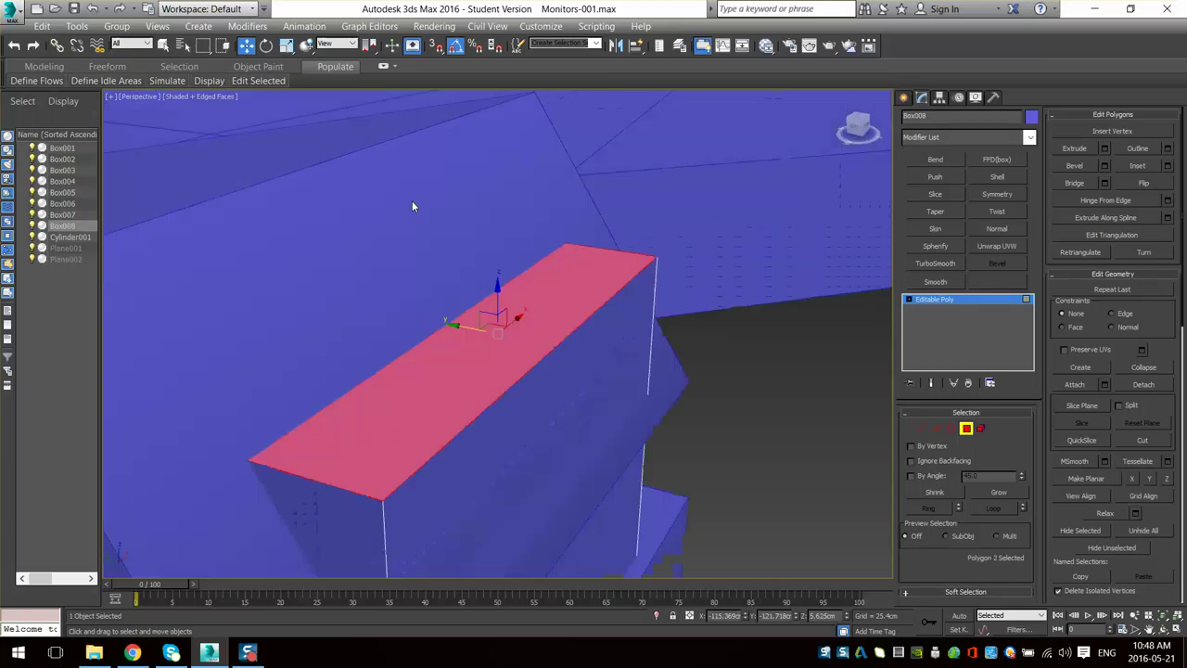
scroll(467, 302, down, 4)
alt+middle_drag(466, 302, 572, 412)
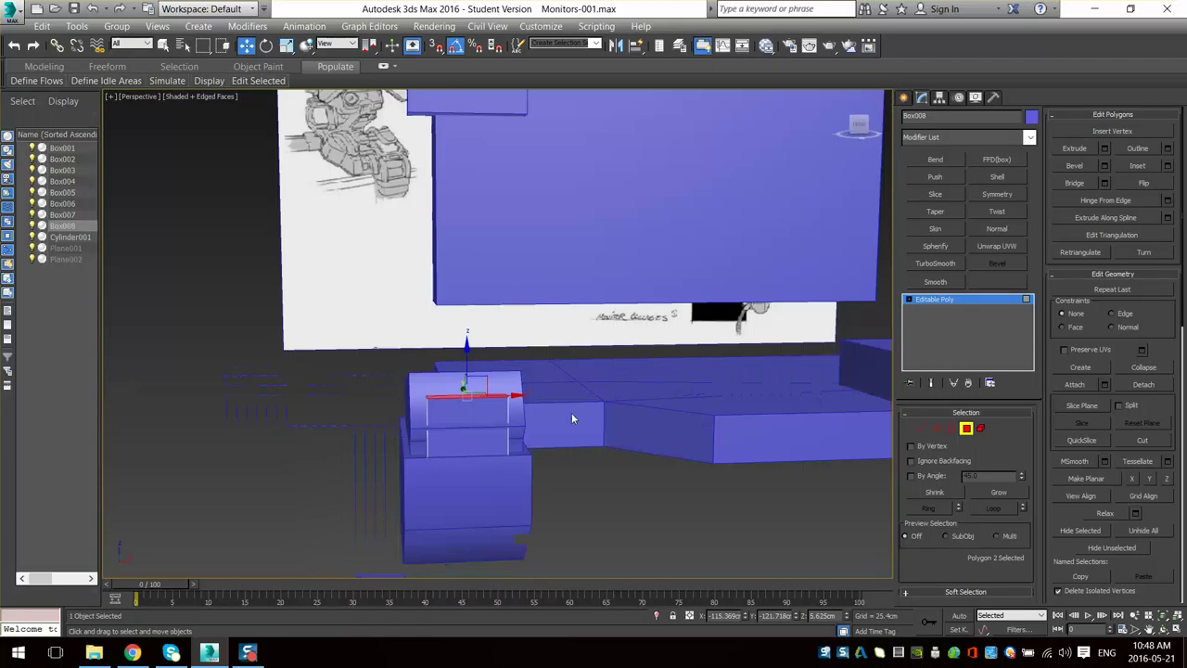
scroll(480, 414, up, 3)
click(475, 436)
alt+middle_drag(723, 395, 647, 405)
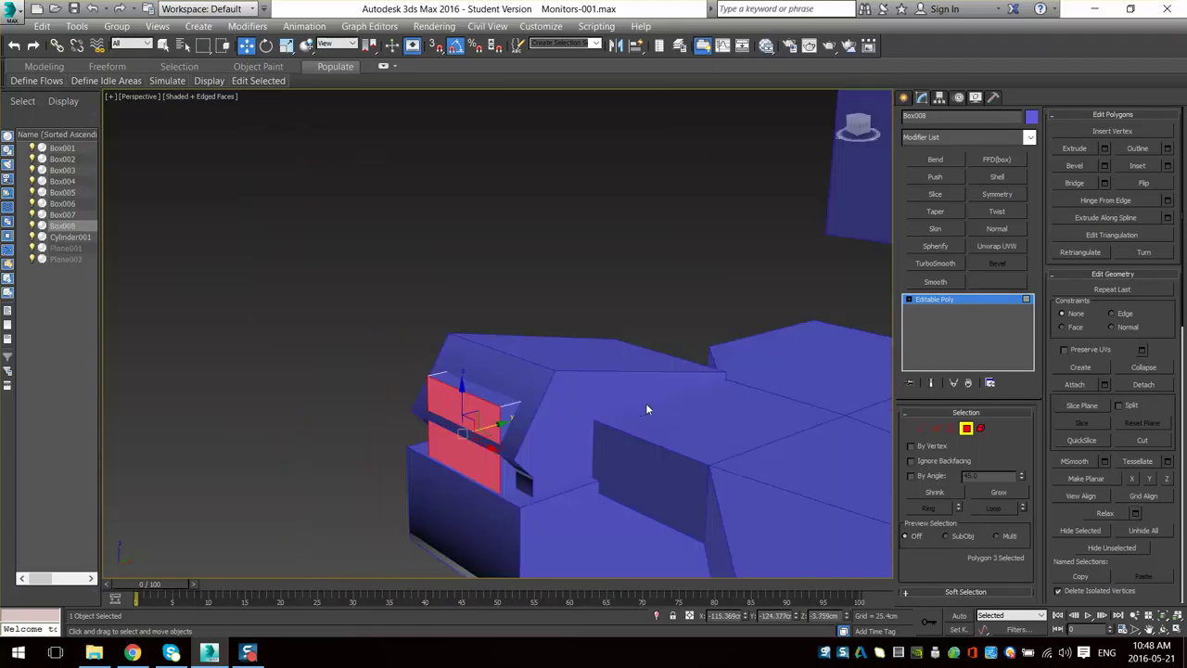
key(z)
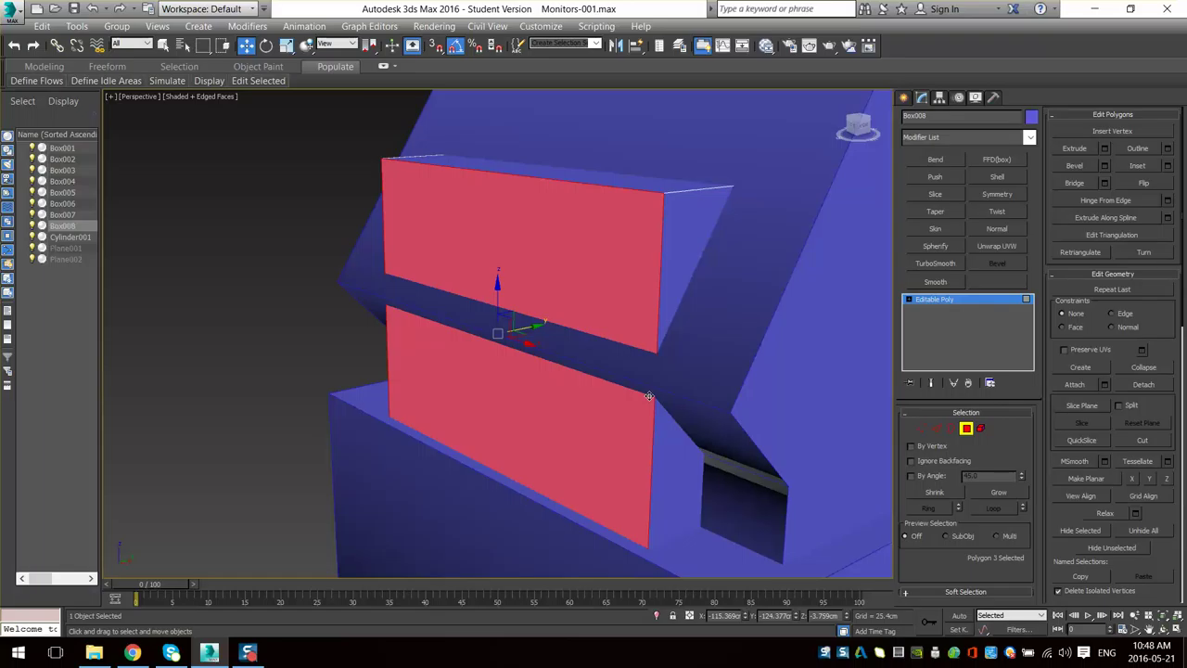
scroll(559, 311, down, 5)
scroll(565, 345, up, 4)
alt+middle_drag(559, 311, 591, 382)
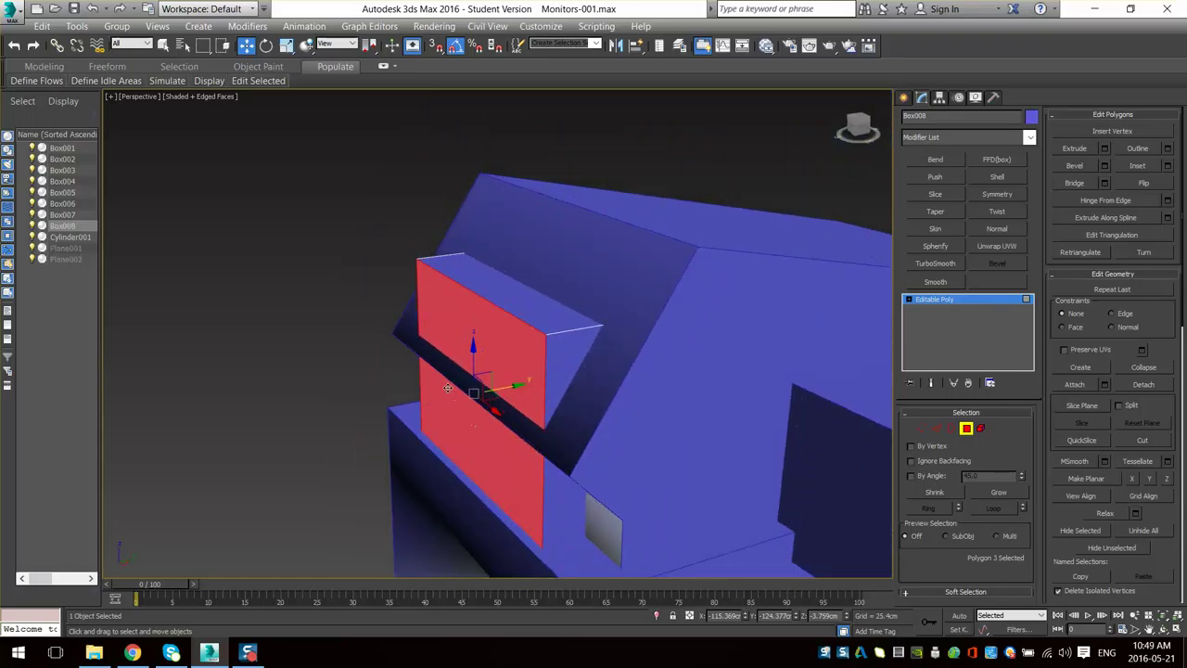
- Move the top polygon of Box008 up and back to the housing's upper corner, about Y -115.5 cm, Z 12.9 cm
alt+middle_drag(448, 388, 417, 383)
click(515, 301)
alt+middle_drag(601, 354, 549, 339)
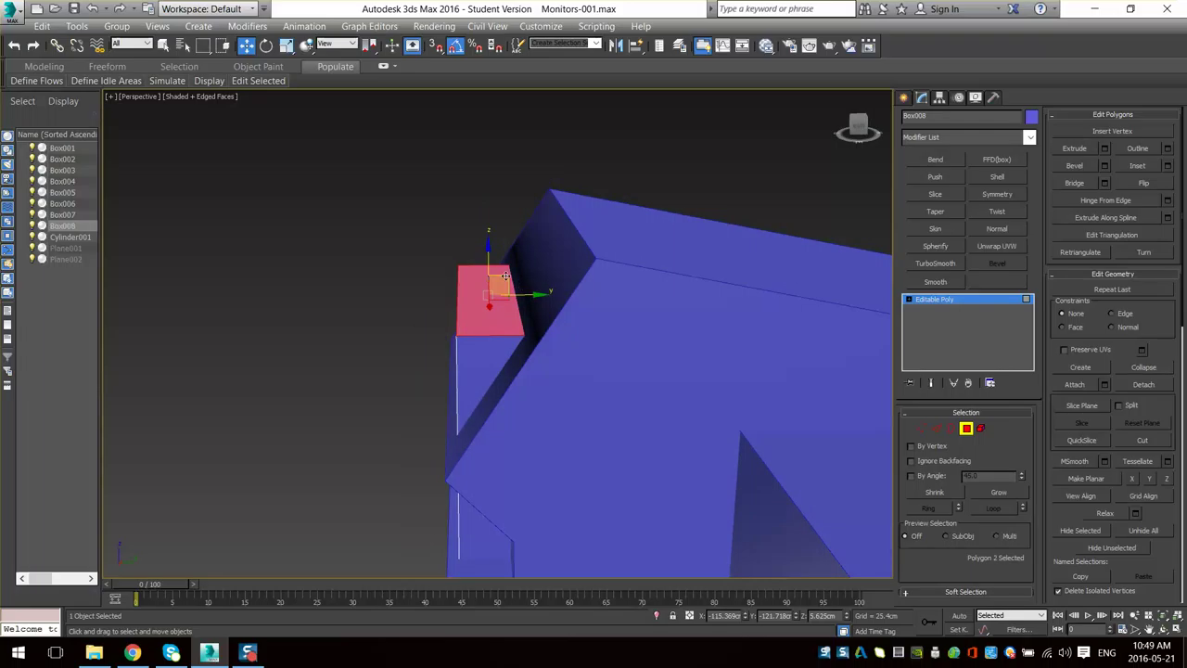
drag(504, 276, 578, 192)
alt+middle_drag(540, 350, 540, 324)
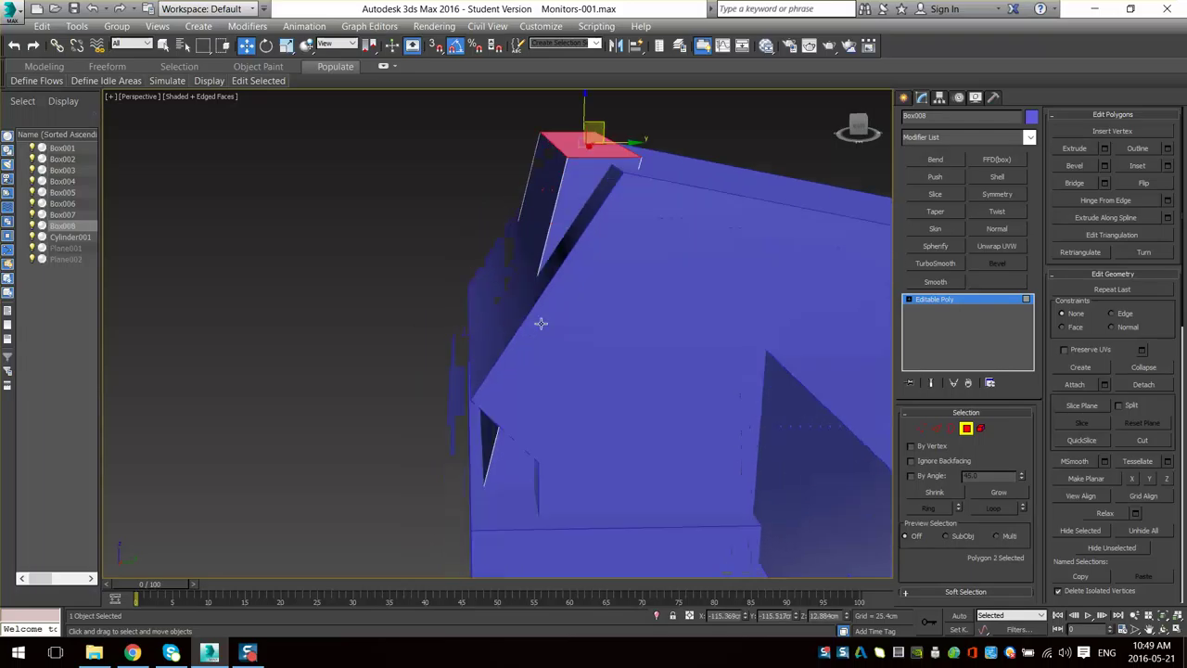
- Connect the four upright edges of Box008 and move the new edge loop forward and down to the housing's front bend
click(937, 428)
alt+middle_drag(711, 387, 706, 368)
drag(485, 316, 631, 314)
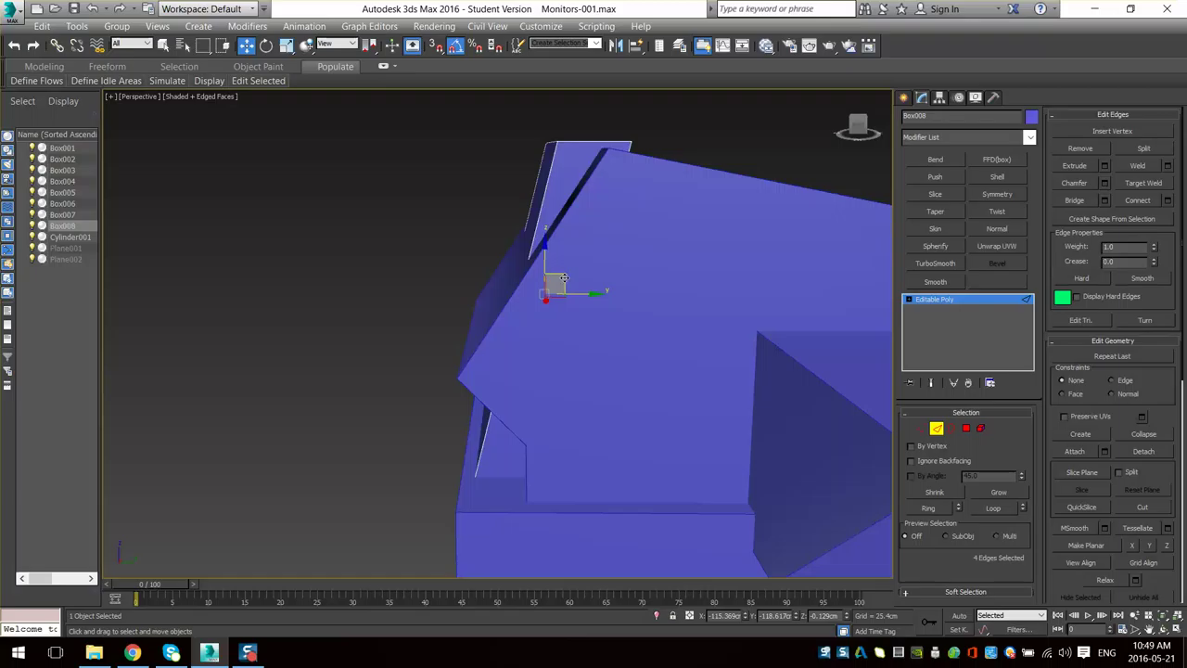
drag(564, 278, 488, 324)
alt+middle_drag(538, 404, 535, 416)
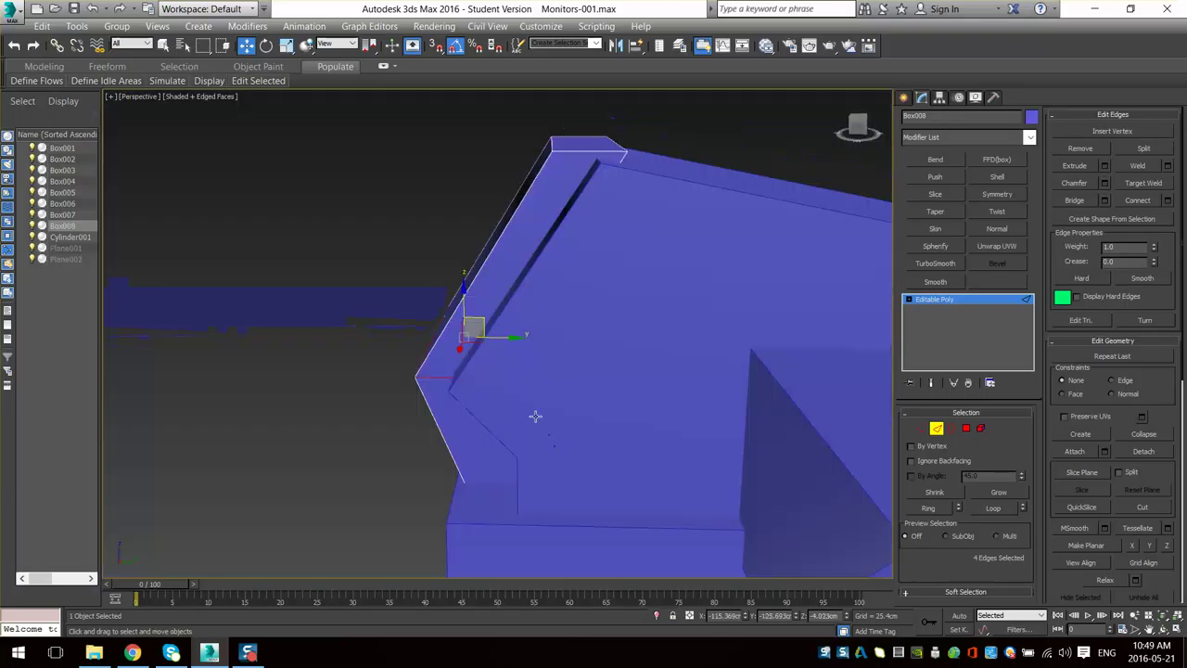
alt+middle_drag(545, 325, 556, 312)
drag(485, 322, 475, 316)
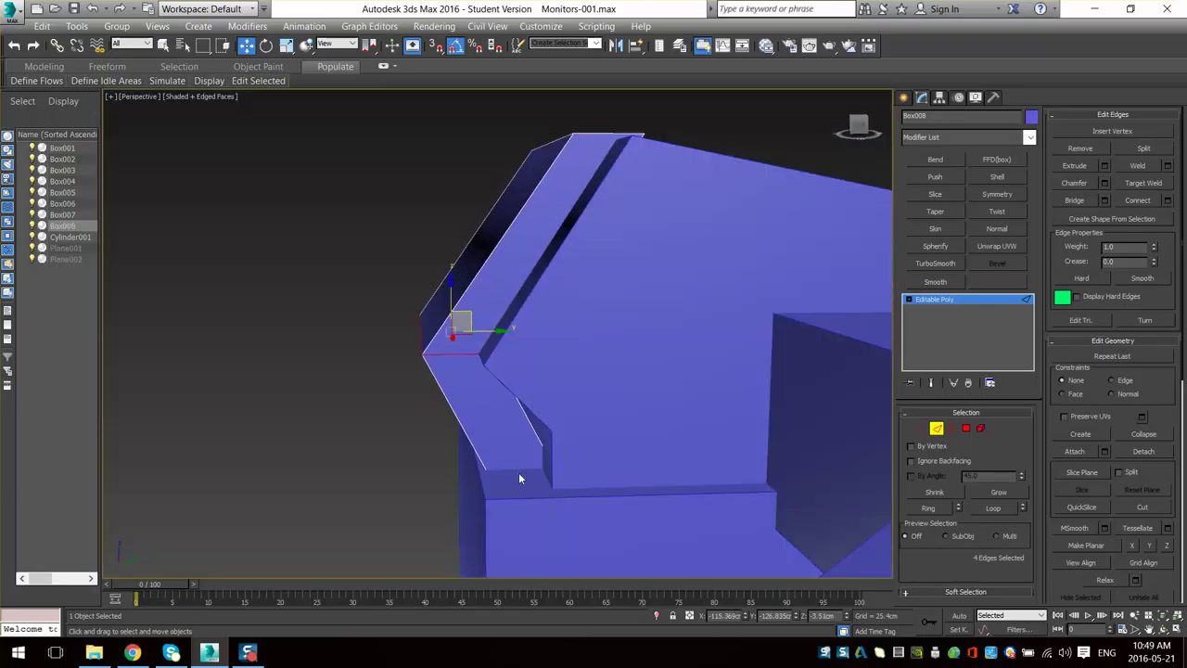
- In a wireframe left view, adjust the inner and outer top vertices of Box008 so its arm parallels the housing's slope
key(l)
key(F3)
scroll(535, 475, down, 5)
middle_drag(486, 345, 512, 398)
key(1)
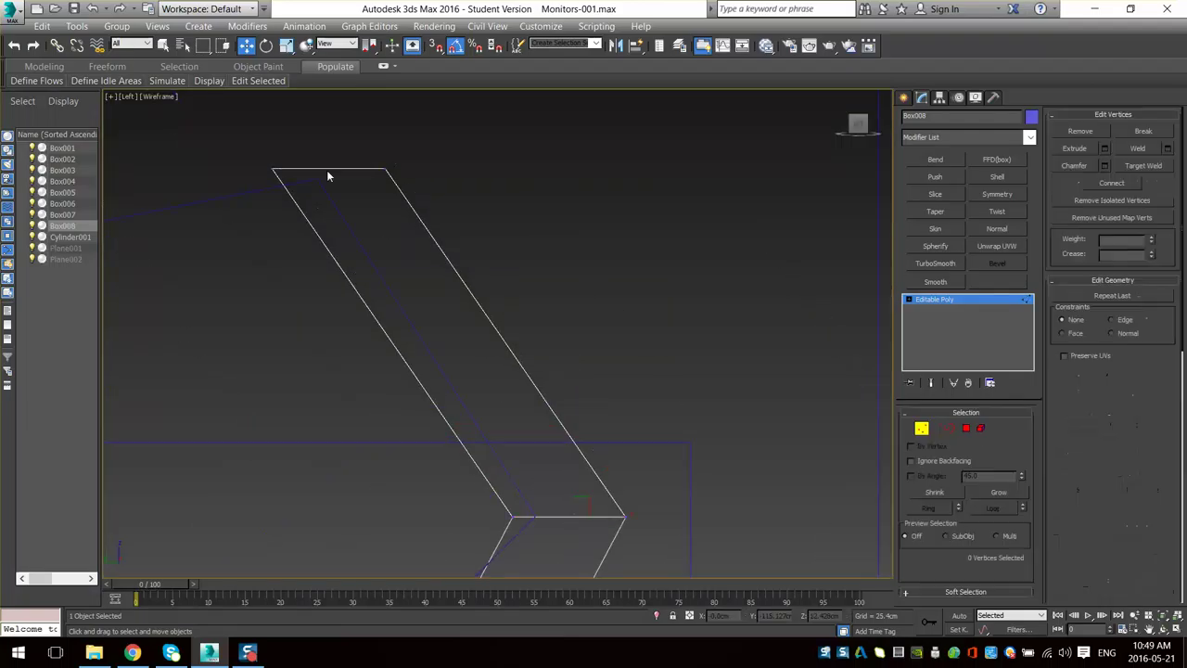
drag(248, 144, 303, 181)
middle_drag(304, 180, 393, 291)
drag(381, 259, 374, 263)
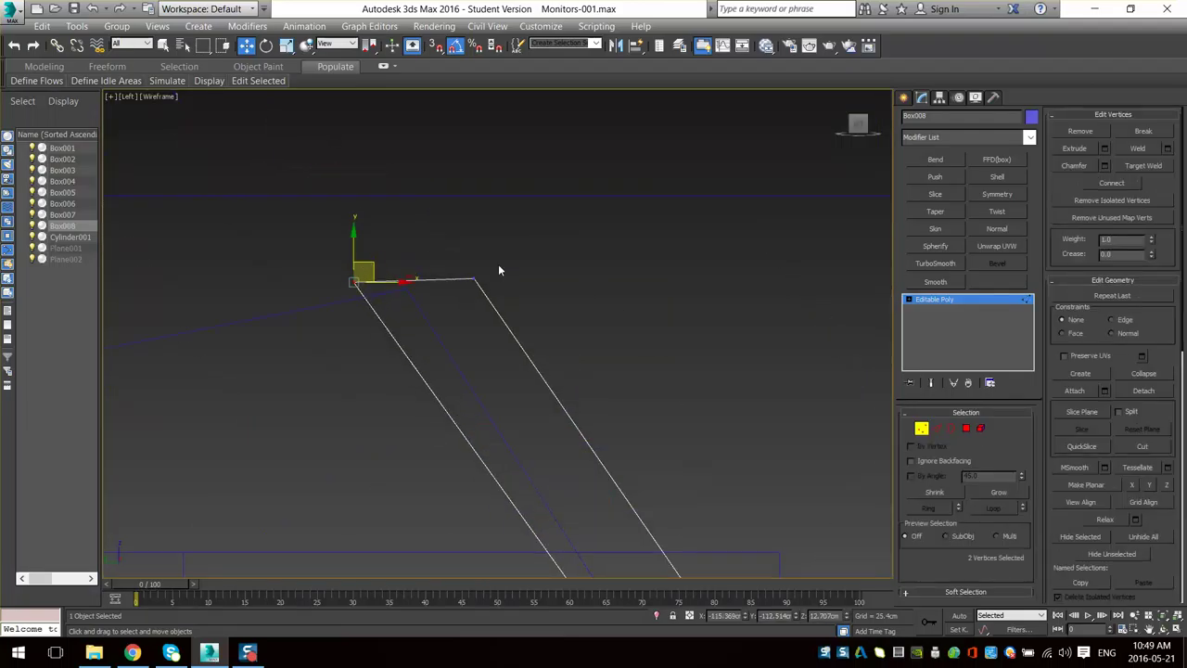
drag(499, 266, 457, 252)
- Reposition the bend vertices of Box008 and shift its outer bottom vertices inward to even out the lower arm
middle_drag(669, 560, 561, 324)
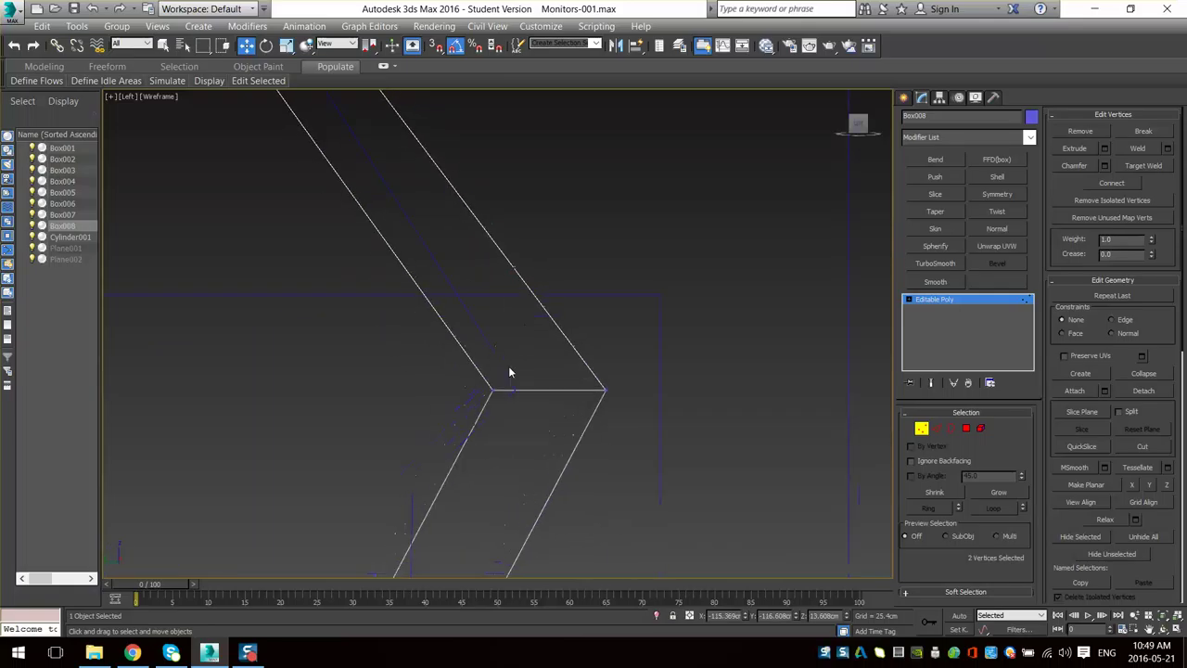
drag(508, 366, 488, 393)
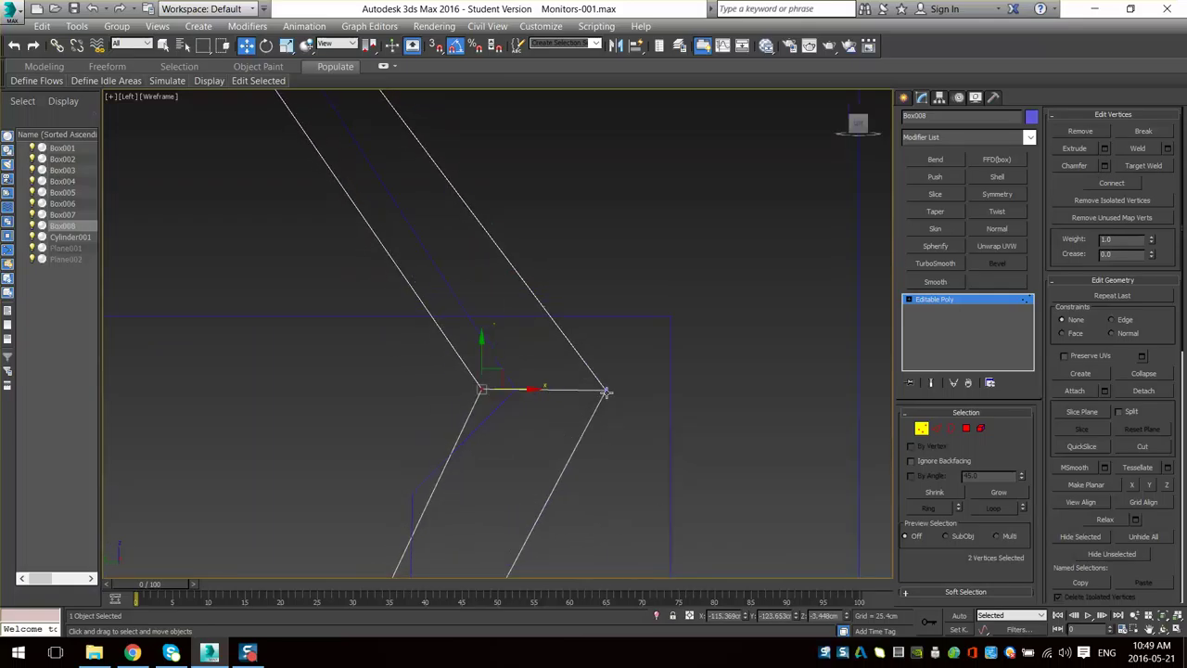
mouse_move(594, 377)
mouse_down()
mouse_move(621, 410)
mouse_move(605, 391)
mouse_up()
middle_drag(567, 452, 598, 288)
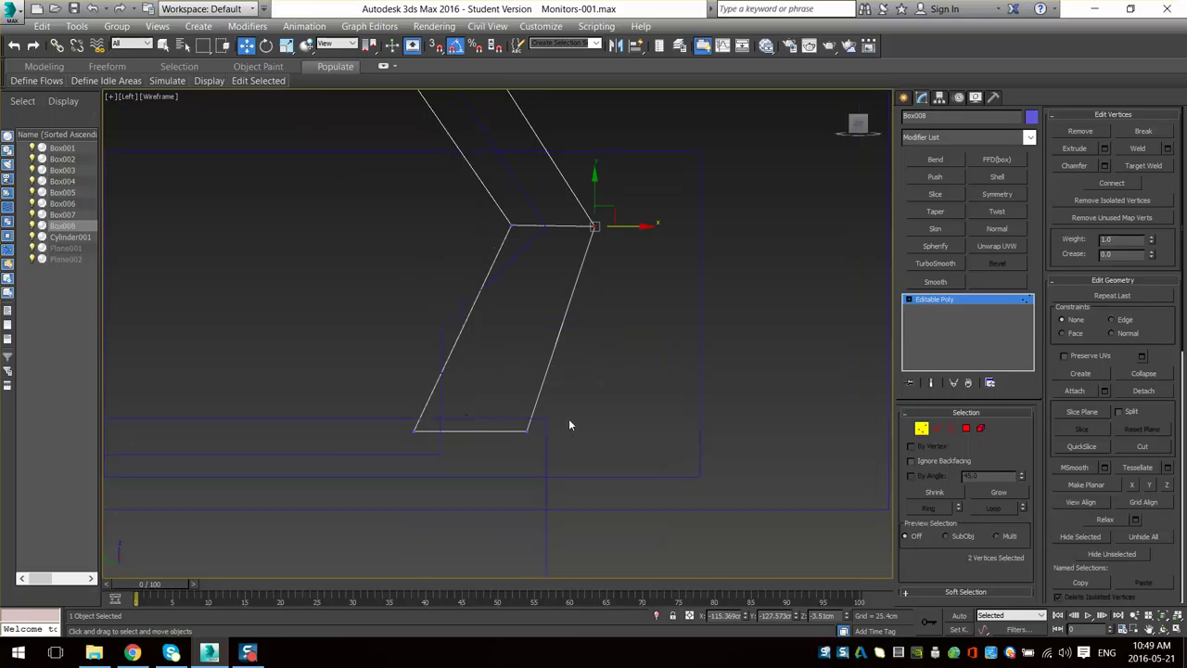
mouse_move(566, 417)
mouse_down()
mouse_move(513, 454)
mouse_move(559, 432)
mouse_up()
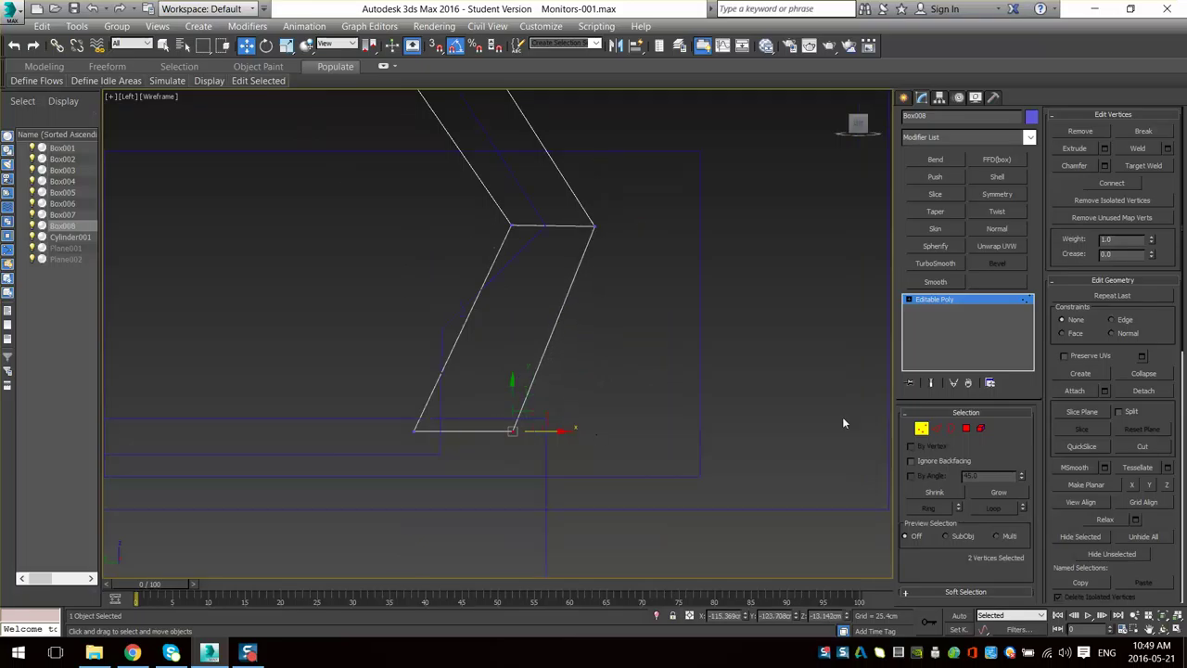
- Connect the lower-arm edges of Box008 to add an edge loop halfway between the bend and the base
click(938, 429)
drag(540, 329, 447, 329)
key(ctrl+z)
- Move the new loop's inner vertices behind the housing notch and align the outer lower vertices vertically beneath the bend
key(1)
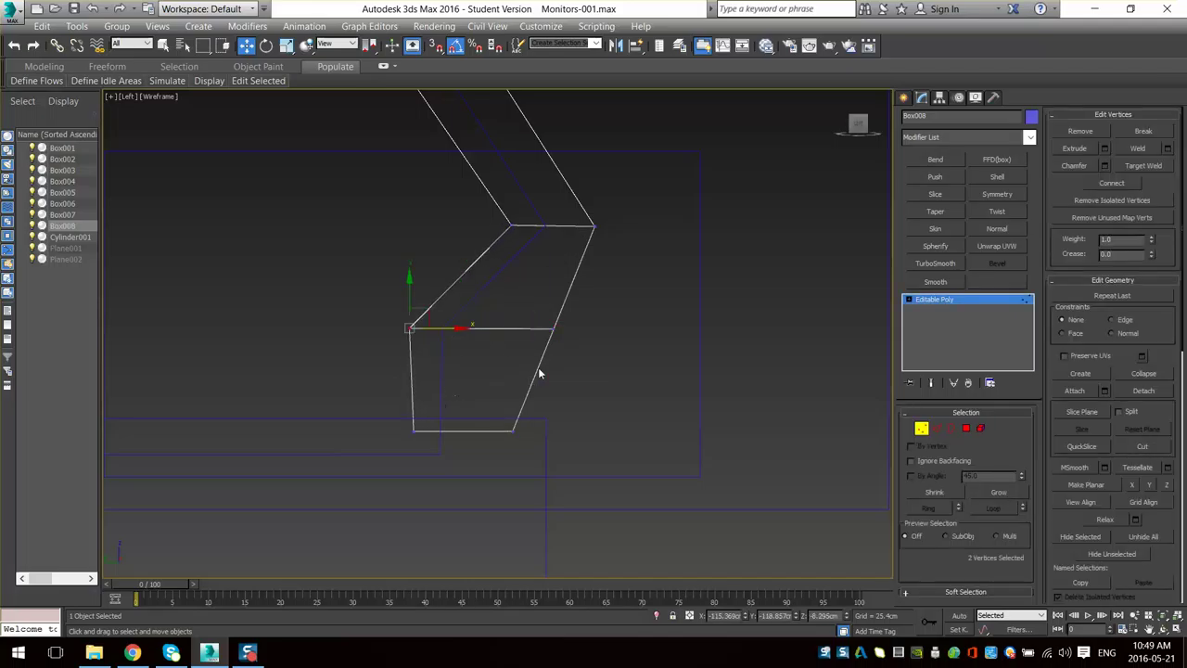
drag(596, 313, 503, 461)
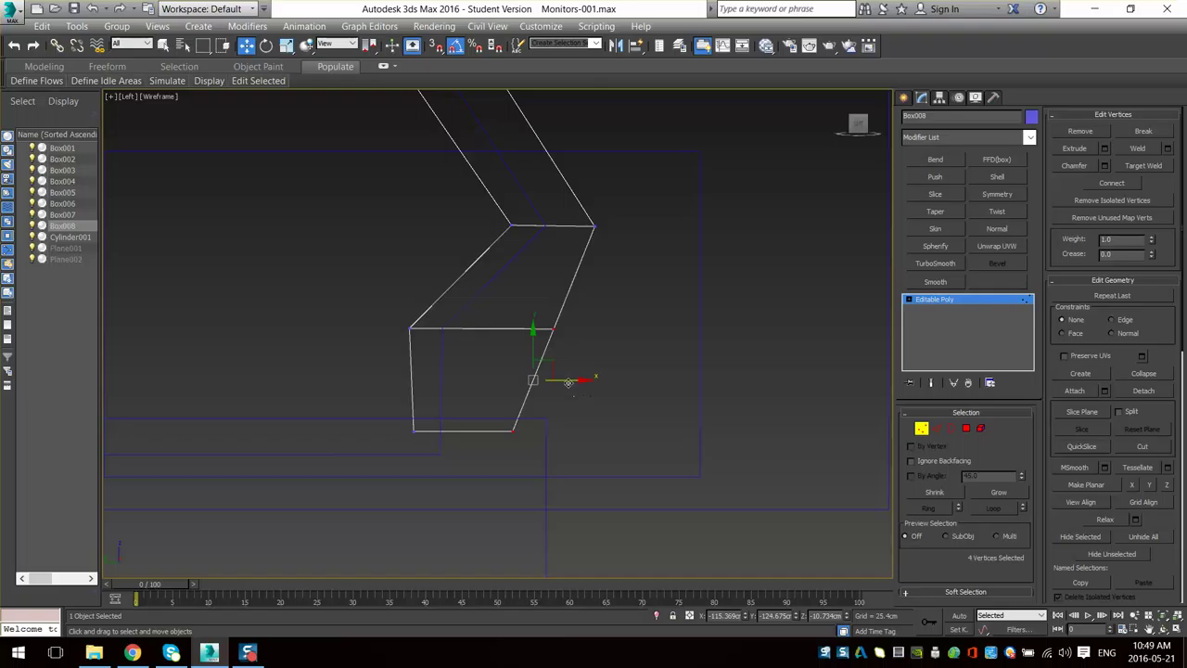
drag(569, 382, 628, 424)
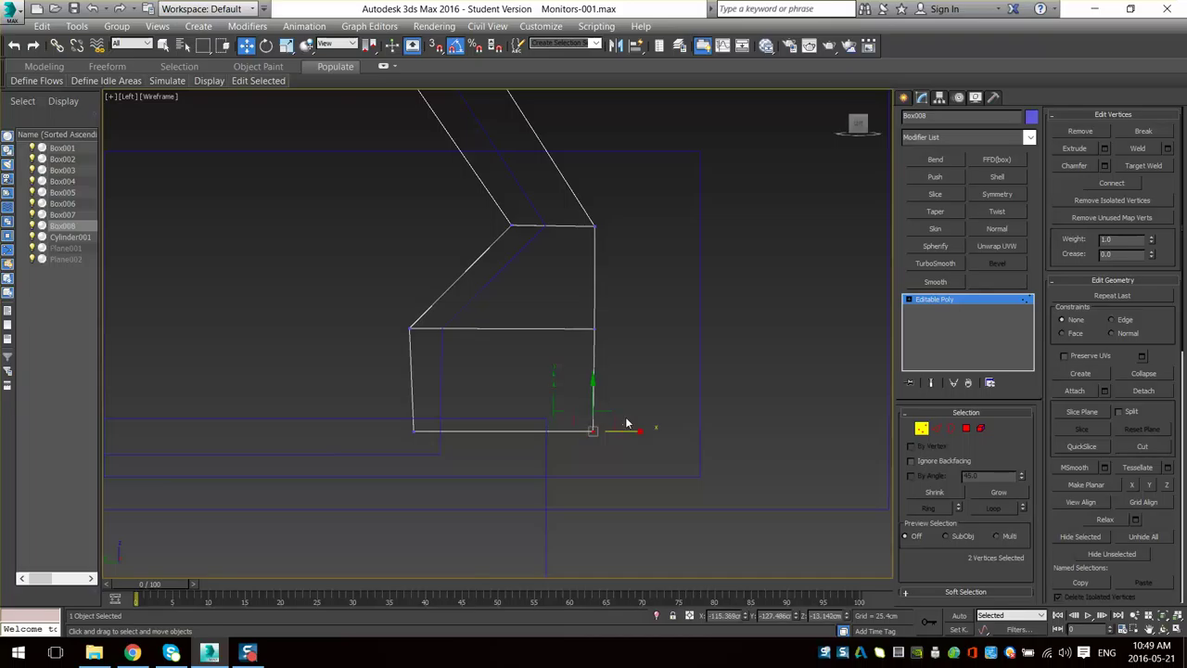
- Raise the inner top vertices of Box008 level with the outer top vertices so the top is horizontal
middle_drag(539, 147, 631, 430)
scroll(630, 430, down, 2)
drag(489, 209, 524, 230)
scroll(521, 238, up, 2)
middle_drag(567, 445, 510, 282)
scroll(510, 282, down, 4)
scroll(463, 221, up, 6)
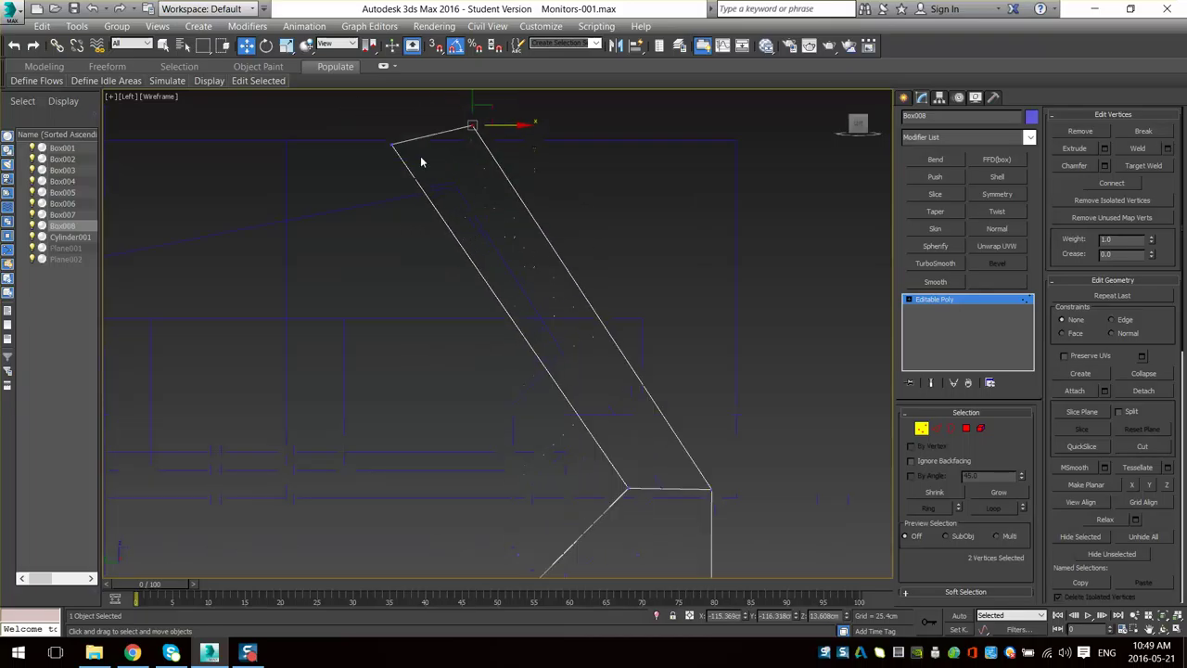
middle_drag(415, 165, 470, 264)
drag(403, 263, 402, 264)
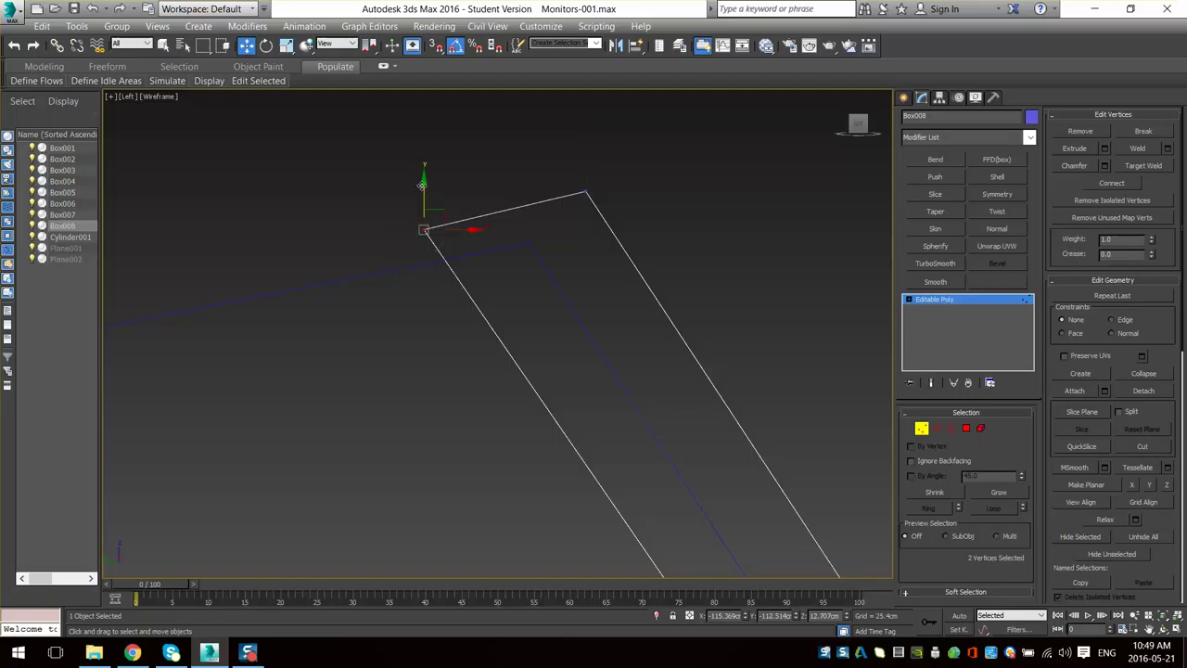
drag(423, 184, 411, 148)
- Connect the two inner sloping edges of the upper arm of Box008 with a new edge
middle_drag(565, 361, 559, 318)
scroll(560, 318, down, 5)
middle_drag(651, 456, 548, 302)
middle_drag(559, 365, 598, 506)
scroll(598, 506, up, 3)
click(935, 434)
middle_drag(499, 239, 492, 345)
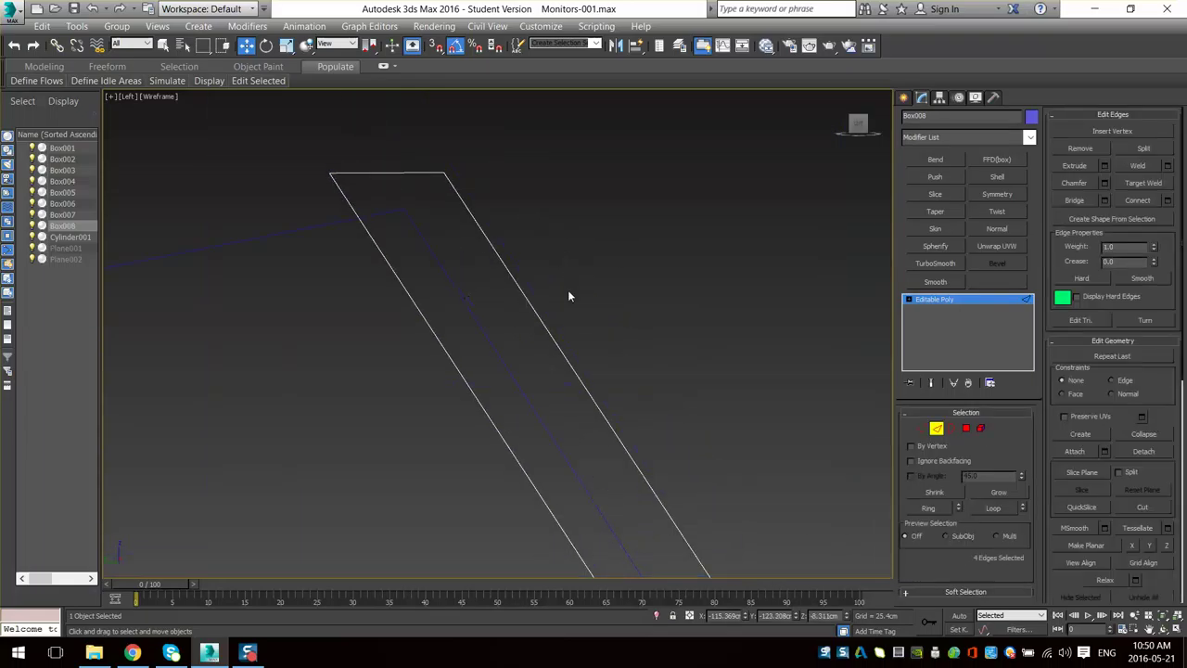
drag(567, 290, 333, 330)
drag(478, 301, 376, 331)
key(ctrl+shift+e)
- Move the new inner edge directly below the inner top corner, near the housing roof, to form a short vertical face
drag(512, 410, 362, 212)
middle_drag(362, 213, 445, 360)
scroll(440, 379, up, 3)
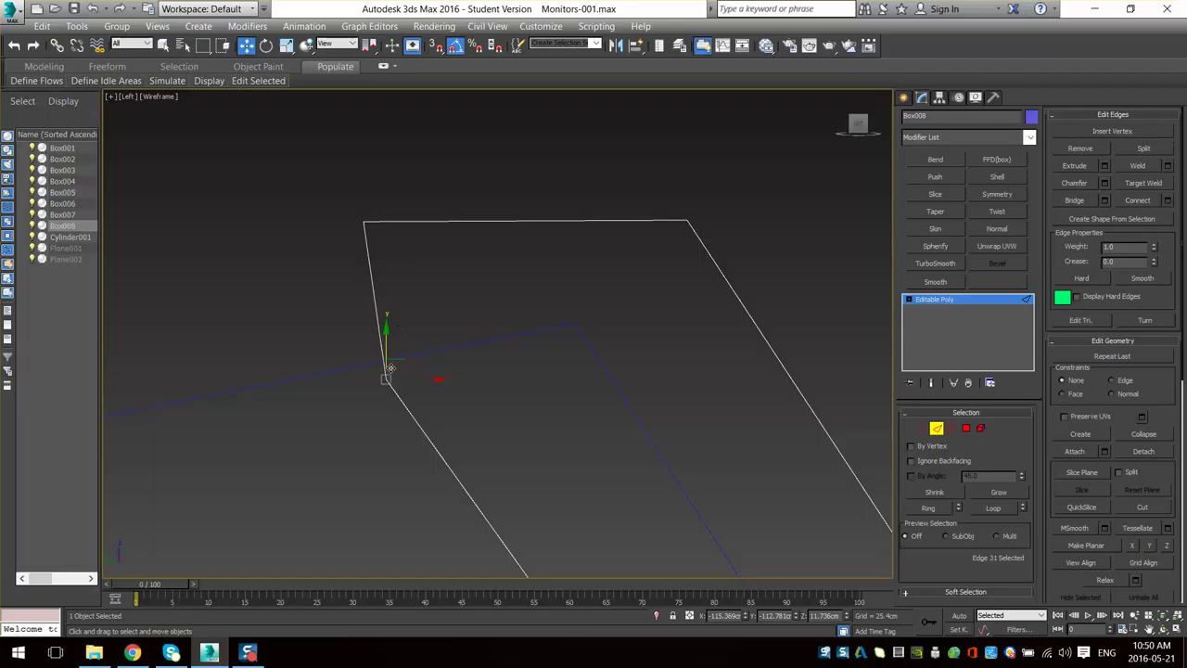
drag(420, 380, 364, 336)
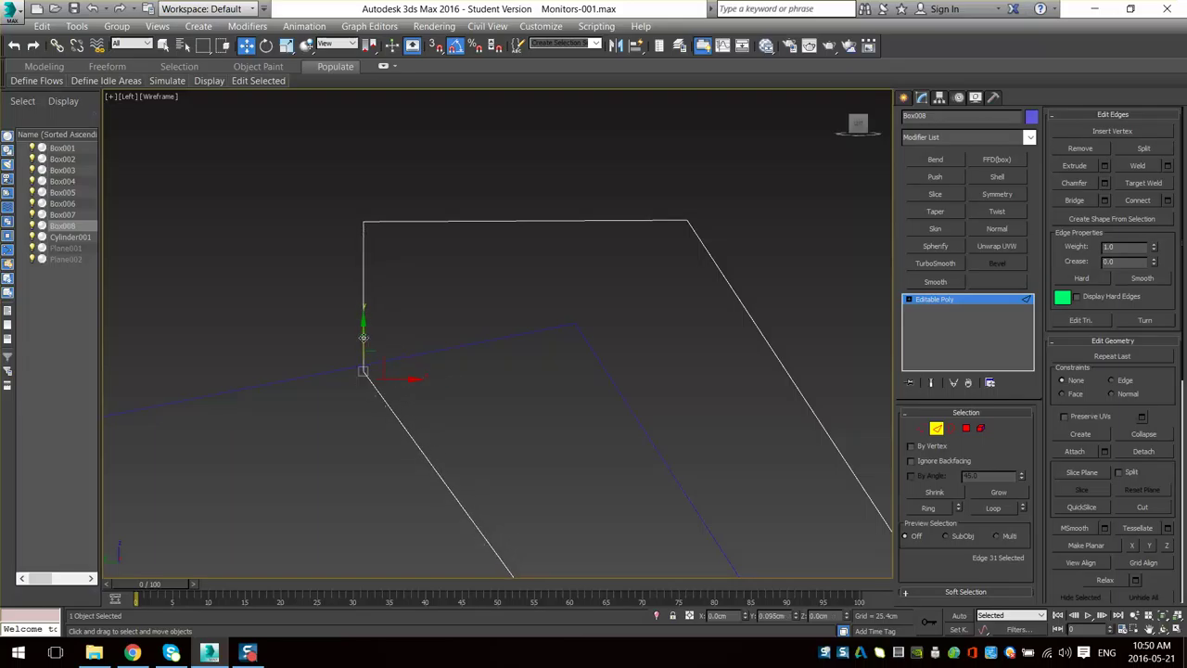
- Select the outer top vertices of Box008 and examine its side profile against the housing outline
scroll(445, 362, down, 4)
middle_drag(586, 382, 488, 307)
scroll(487, 307, down, 3)
middle_drag(514, 426, 531, 537)
scroll(494, 314, up, 3)
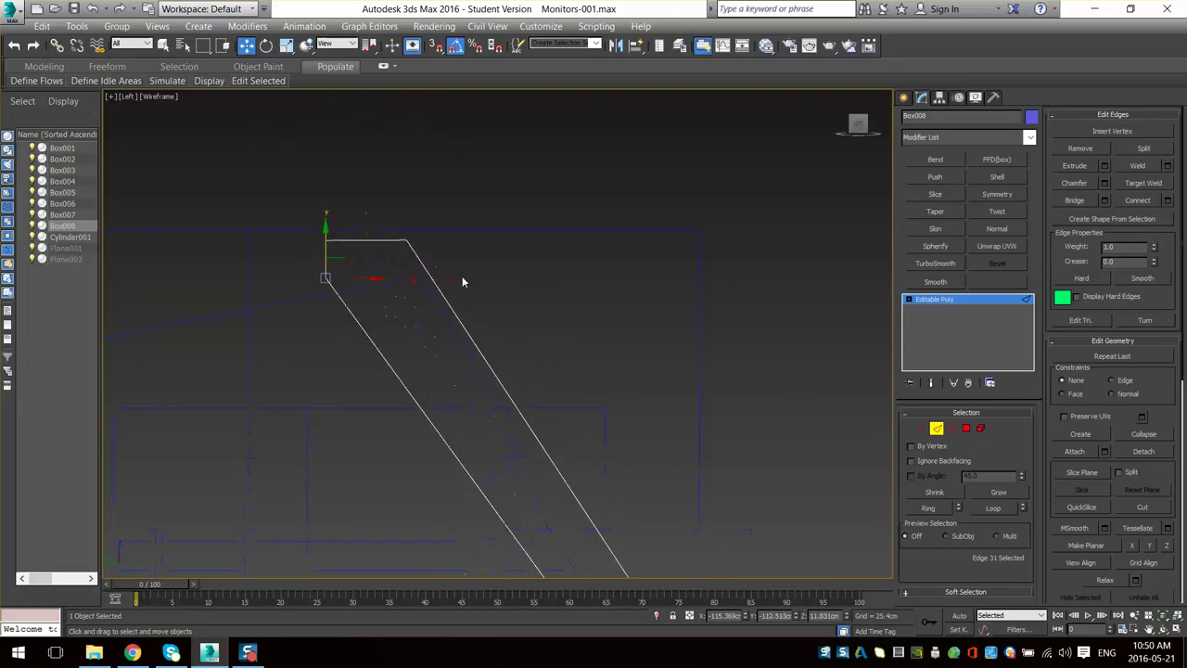
key(1)
drag(447, 212, 448, 243)
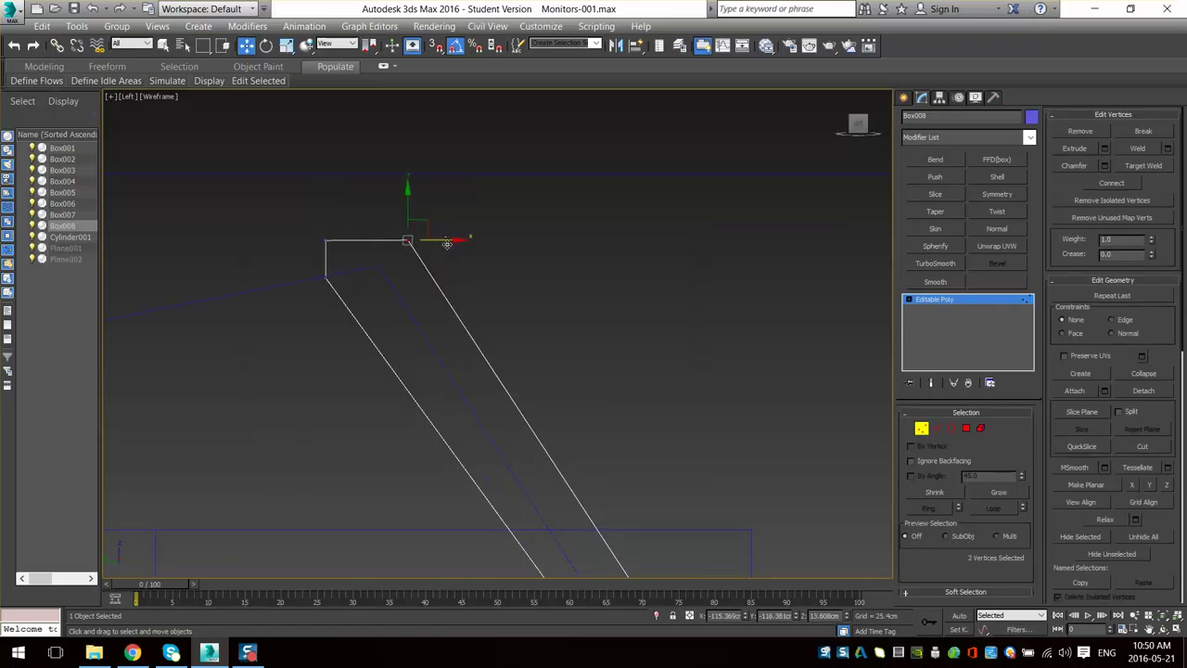
middle_drag(490, 335, 487, 306)
scroll(540, 347, down, 6)
middle_drag(608, 443, 609, 344)
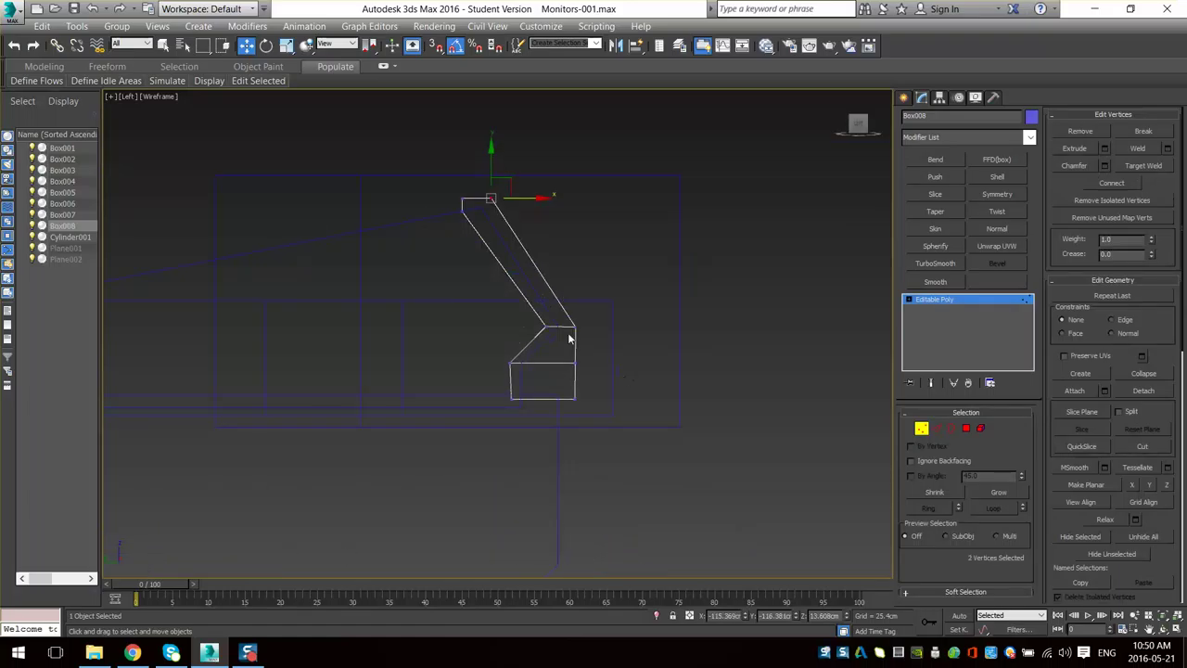
scroll(568, 334, up, 2)
scroll(524, 309, up, 1)
middle_drag(524, 309, 572, 464)
scroll(573, 463, down, 1)
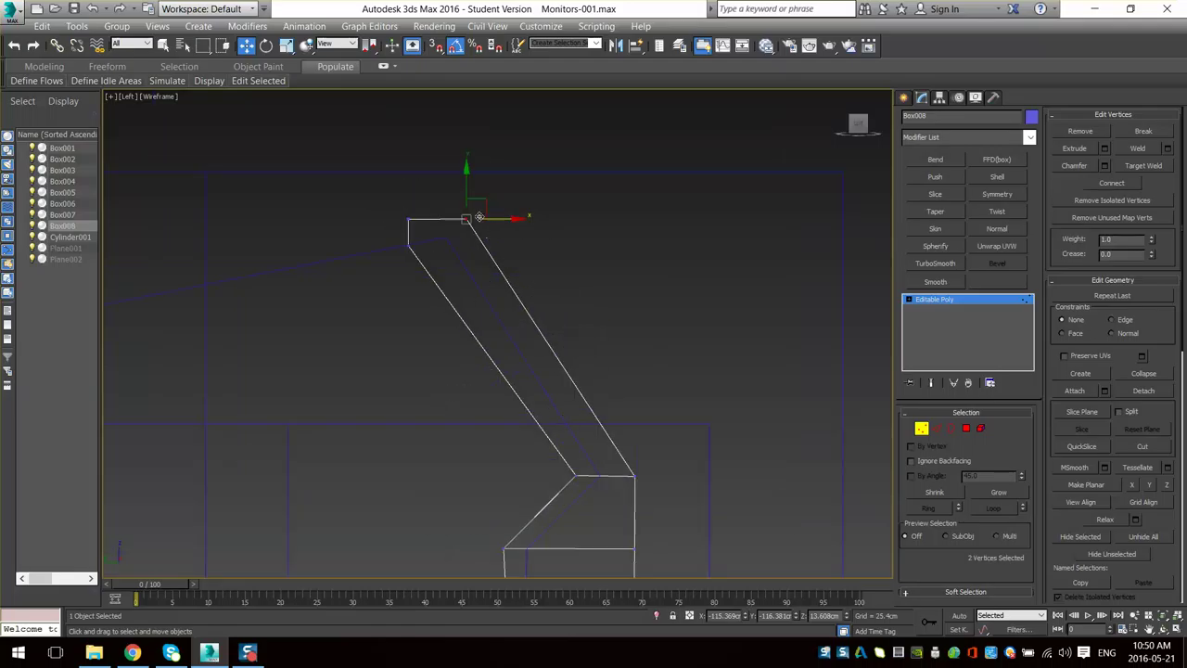
- In a shaded angled view, move the outer top edge of Box008 forward to about Y -119.1 cm, thickening the arm's top
mouse_move(603, 372)
alt+middle_down()
mouse_move(551, 400)
mouse_move(627, 408)
mouse_move(559, 440)
mouse_move(483, 275)
alt+middle_up()
key(F3)
scroll(553, 404, down, 4)
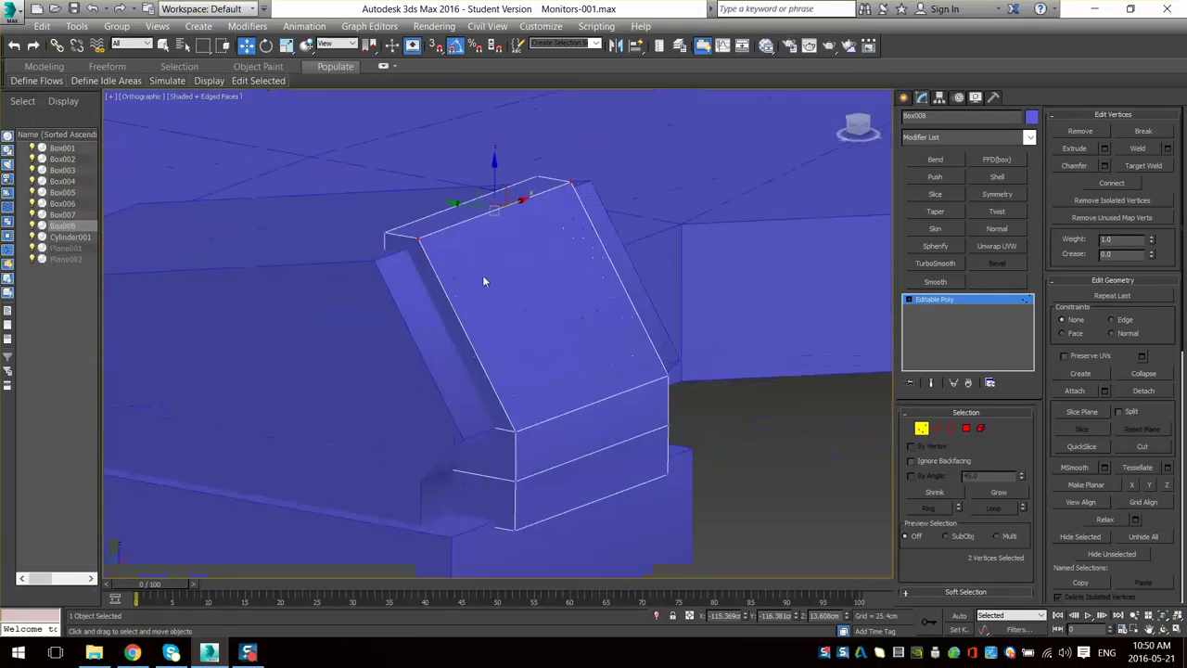
click(936, 428)
scroll(525, 328, up, 5)
click(539, 307)
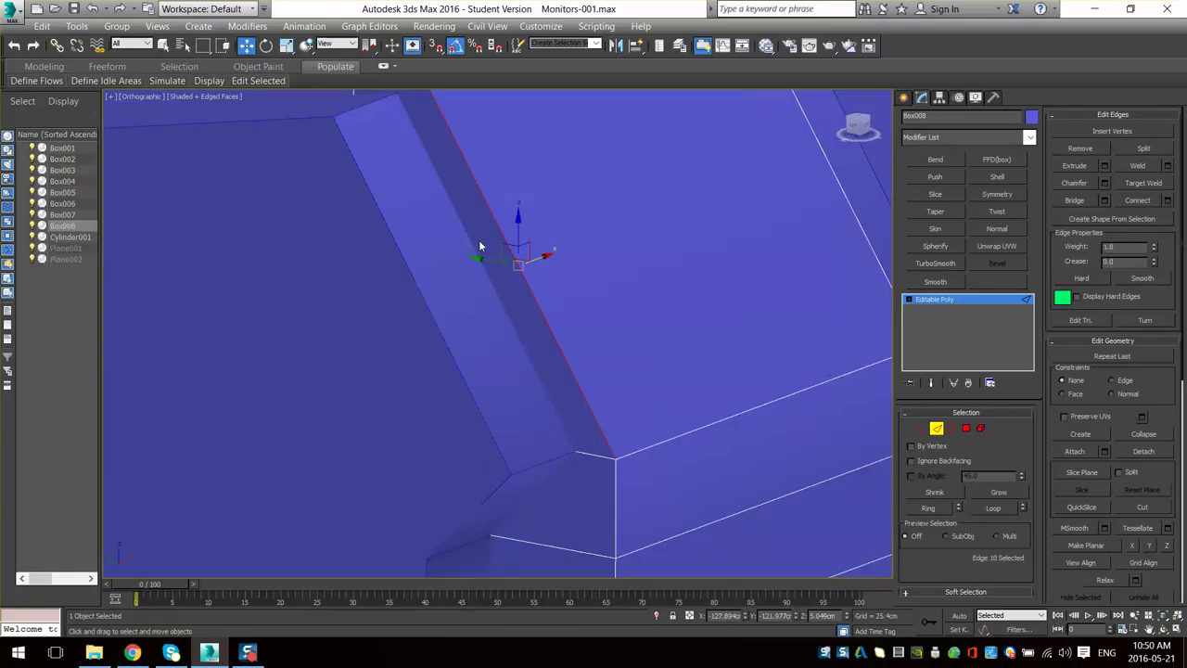
scroll(480, 245, down, 3)
middle_drag(480, 246, 507, 260)
scroll(492, 253, up, 1)
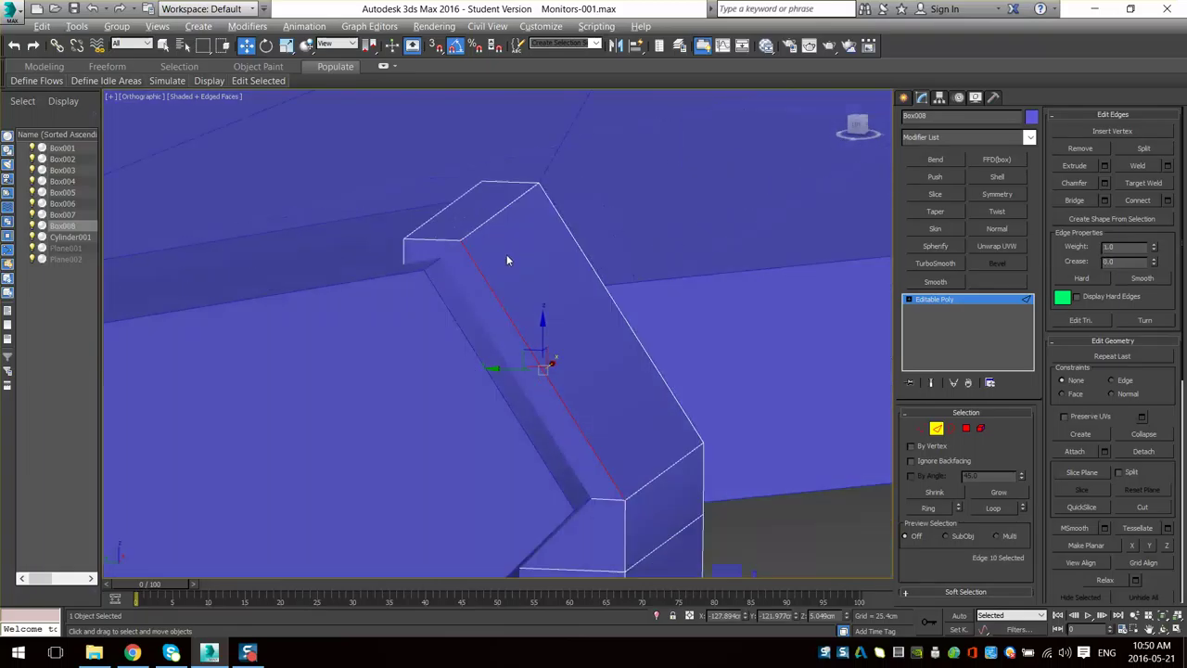
click(487, 224)
drag(460, 211, 513, 214)
- Raise the outer top edge of Box008 and move it slightly back, to about Y -118.3 cm, Z 15.5 cm
alt+middle_drag(532, 408, 538, 391)
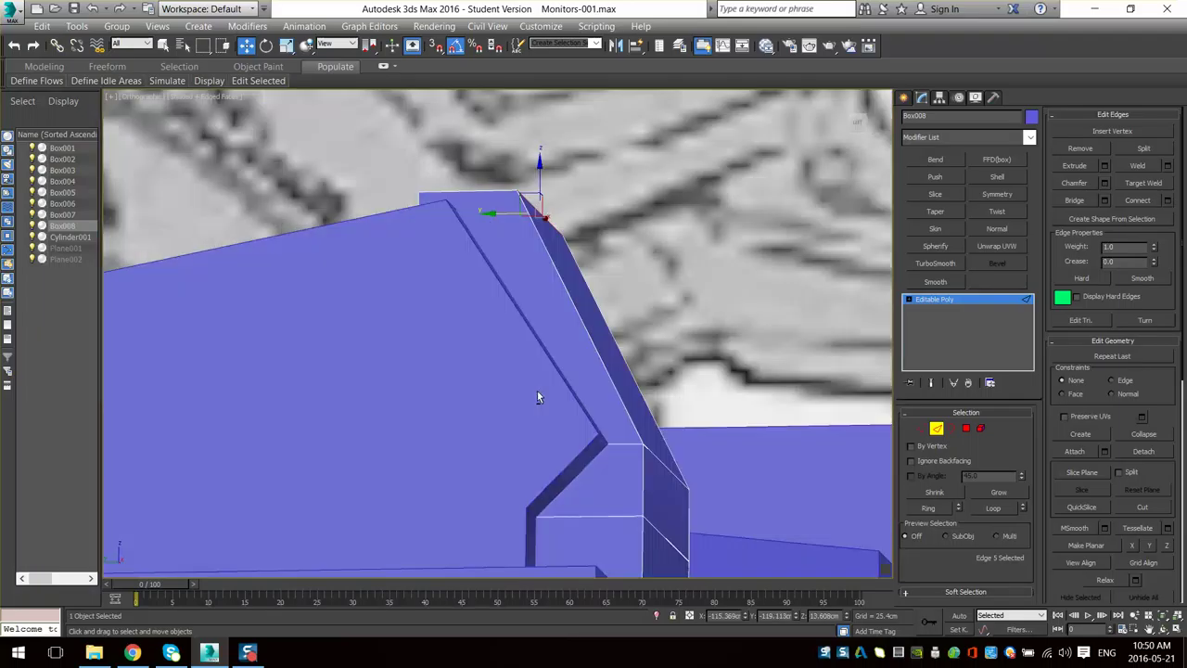
alt+middle_drag(557, 307, 506, 249)
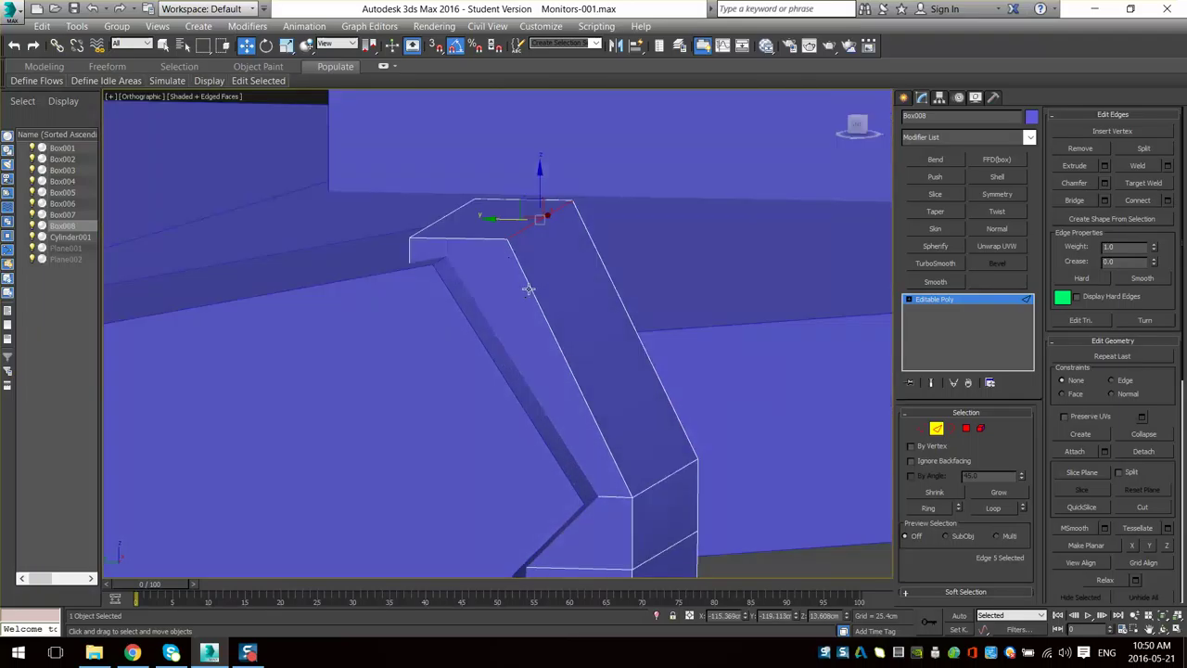
drag(527, 205, 516, 175)
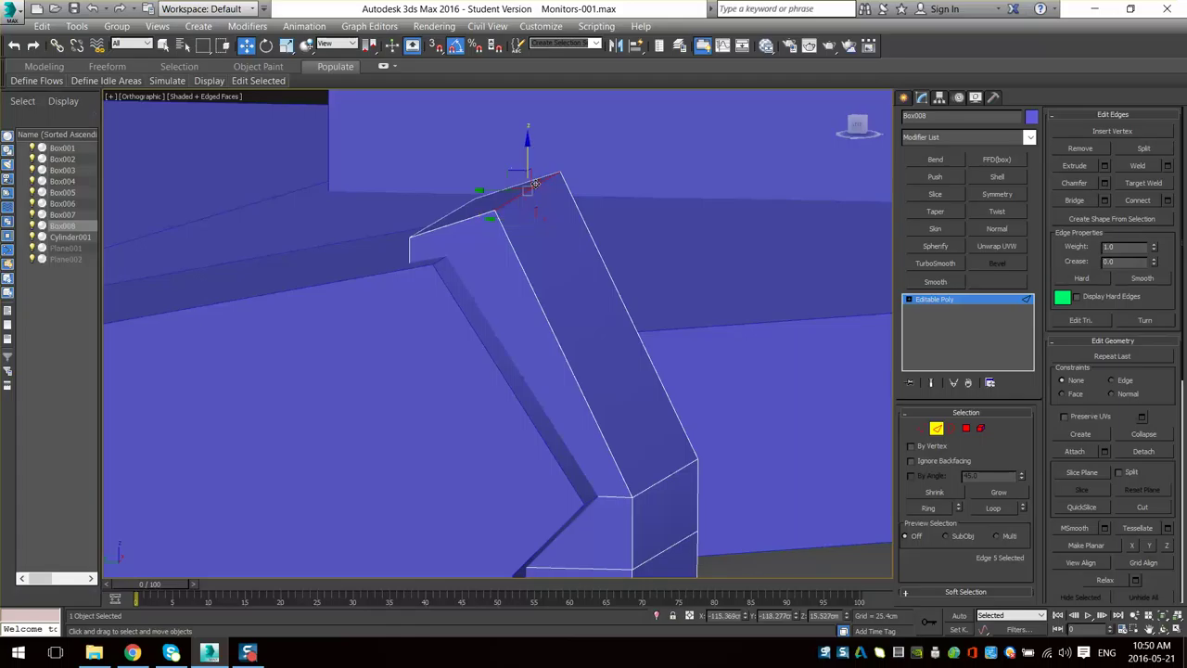
alt+middle_drag(524, 294, 447, 279)
scroll(439, 181, down, 2)
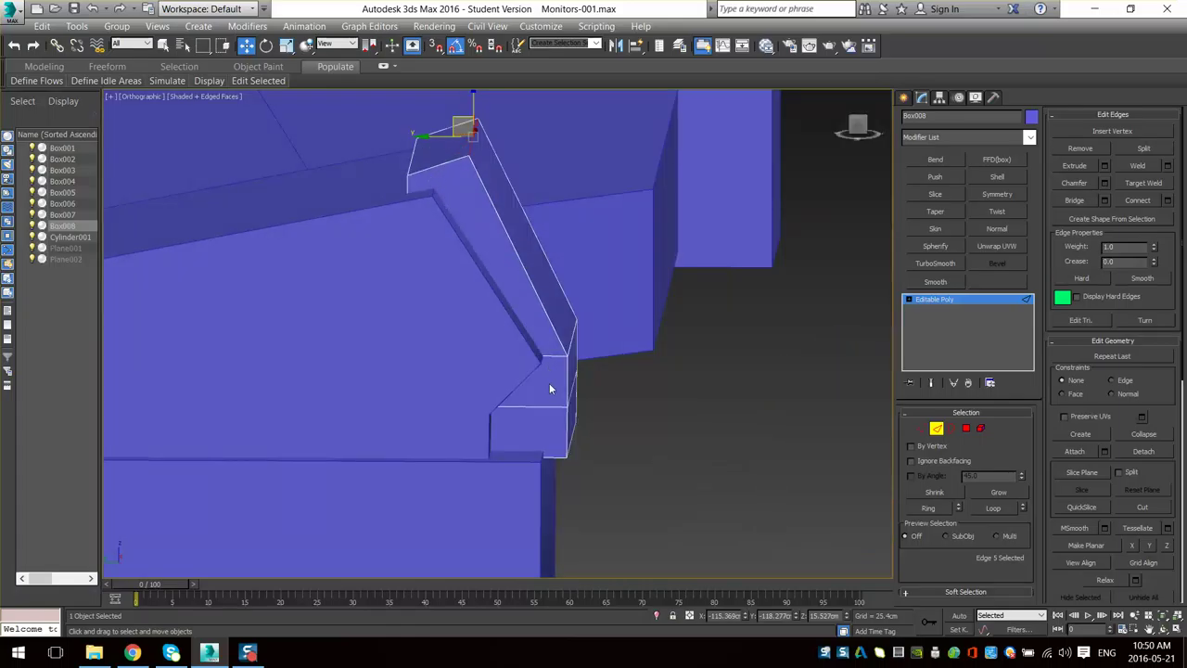
- Undo the last moves of Box008's outer top edge
key(ctrl+z)
key(ctrl+z)
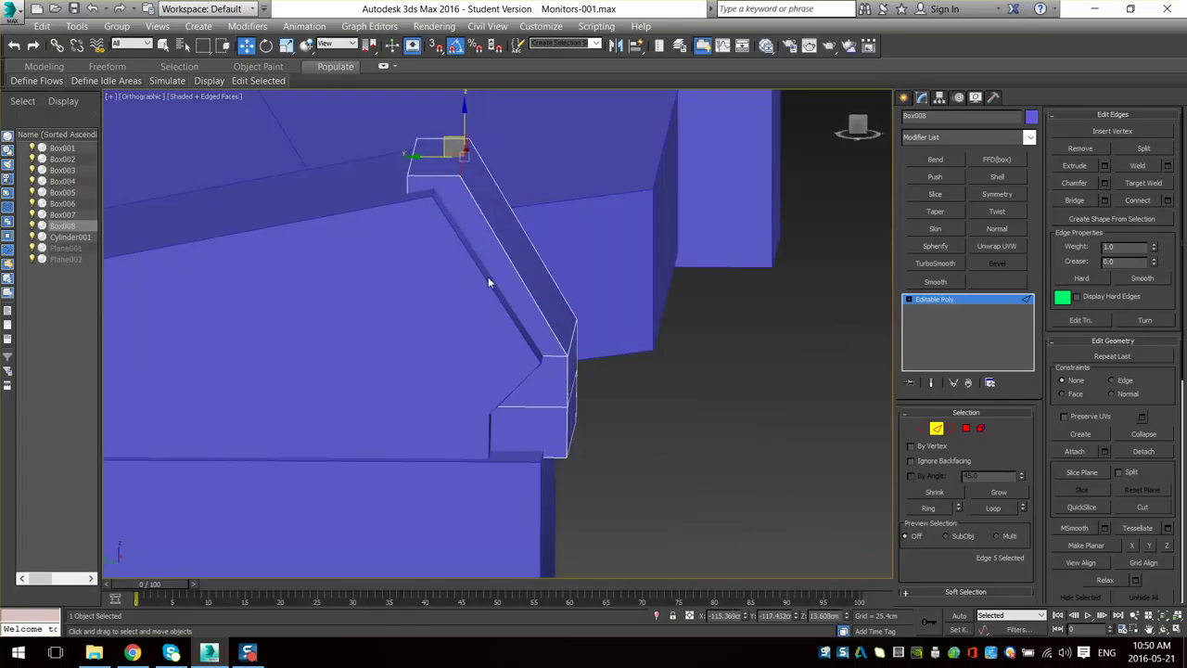
key(ctrl+z)
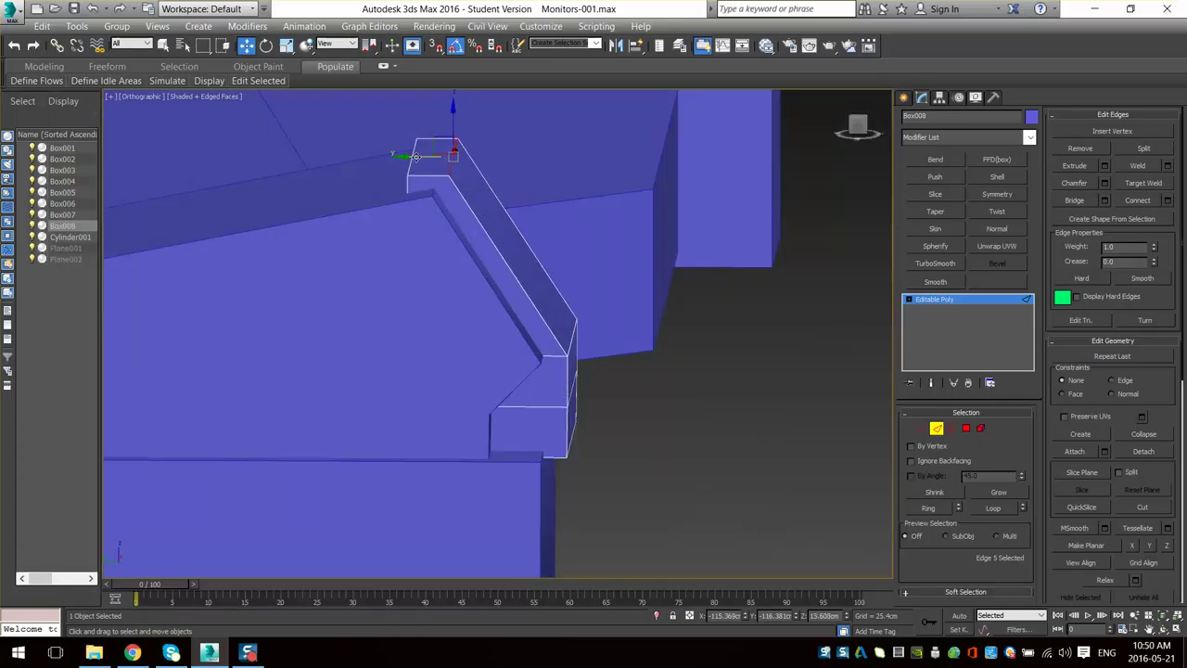
alt+middle_drag(564, 416, 556, 378)
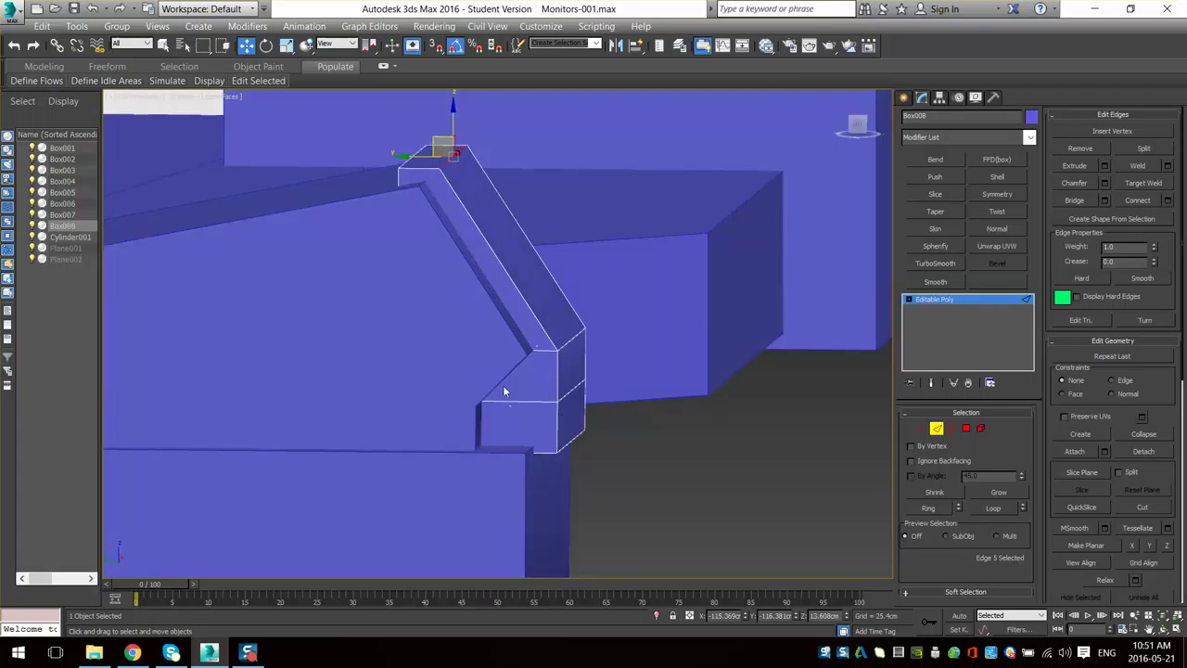
- Select the inner top edge of Box008 and lower it so the bracket's top face slopes down toward the housing roof
scroll(503, 385, up, 2)
middle_drag(473, 224, 596, 416)
scroll(480, 290, up, 4)
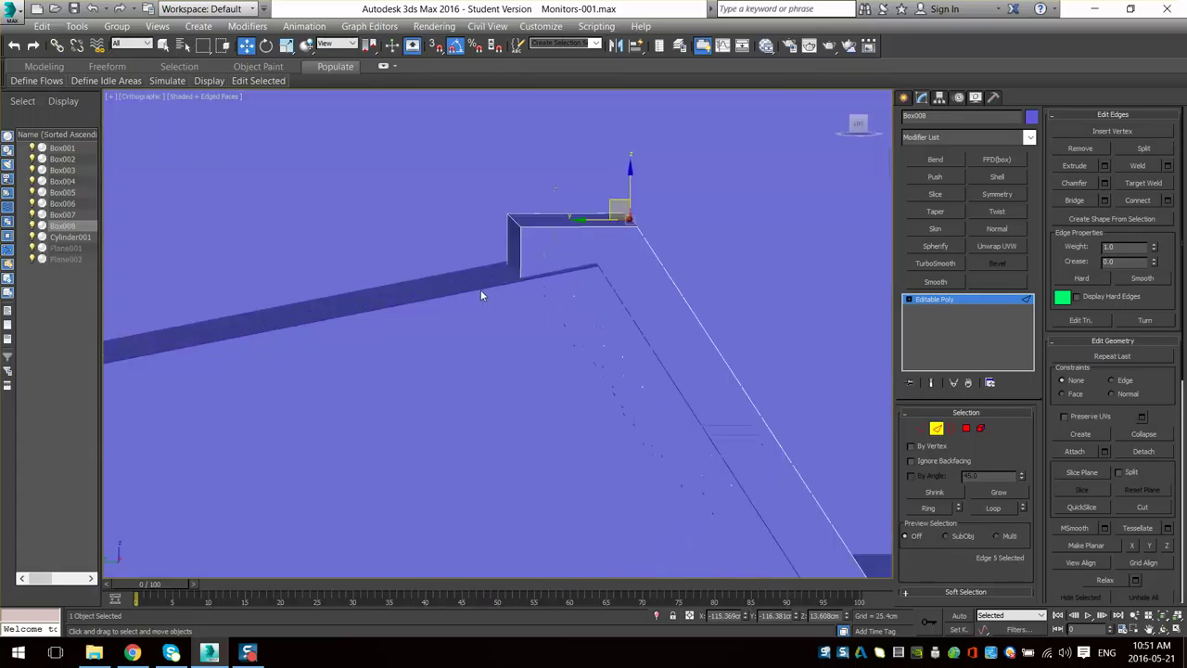
middle_drag(572, 238, 552, 278)
click(492, 263)
drag(492, 223, 484, 253)
alt+middle_drag(542, 320, 521, 344)
alt+middle_drag(549, 360, 526, 344)
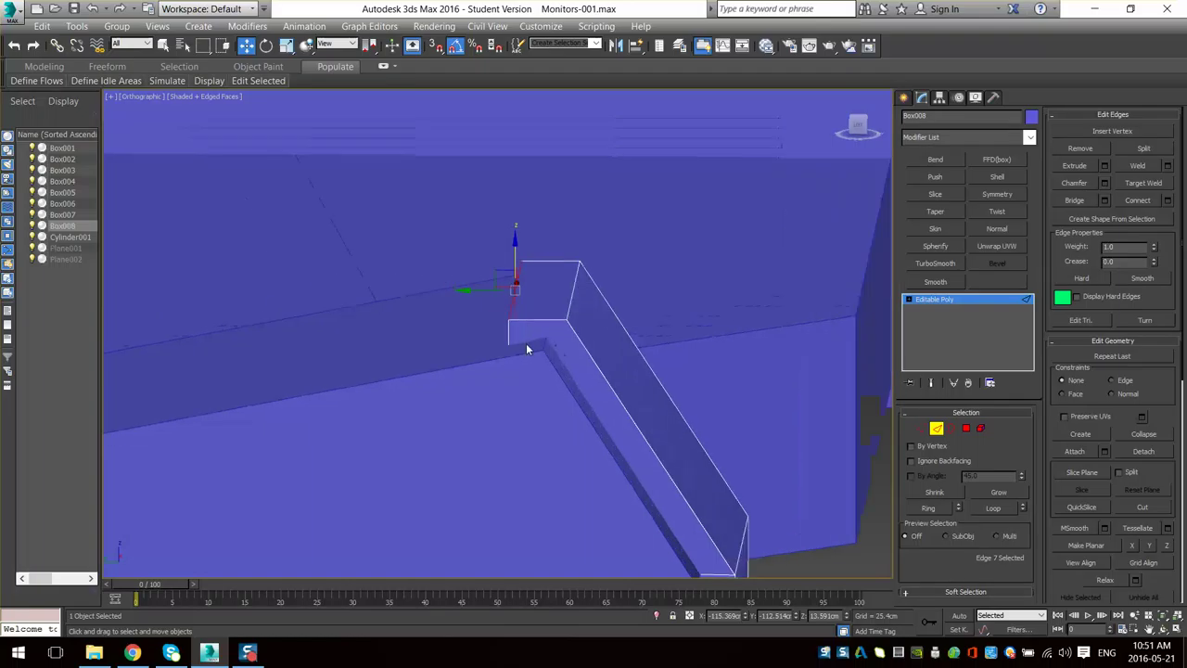
drag(514, 251, 509, 264)
mouse_move(511, 280)
alt+middle_down()
mouse_move(541, 345)
mouse_move(478, 277)
mouse_move(506, 258)
alt+middle_up()
- Using wireframe display, select both long edges of the bracket's short inner lip and move them back over the housing roof
scroll(507, 297, down, 3)
key(F3)
scroll(482, 274, up, 4)
click(489, 267)
click(502, 236)
ctrl+click(517, 225)
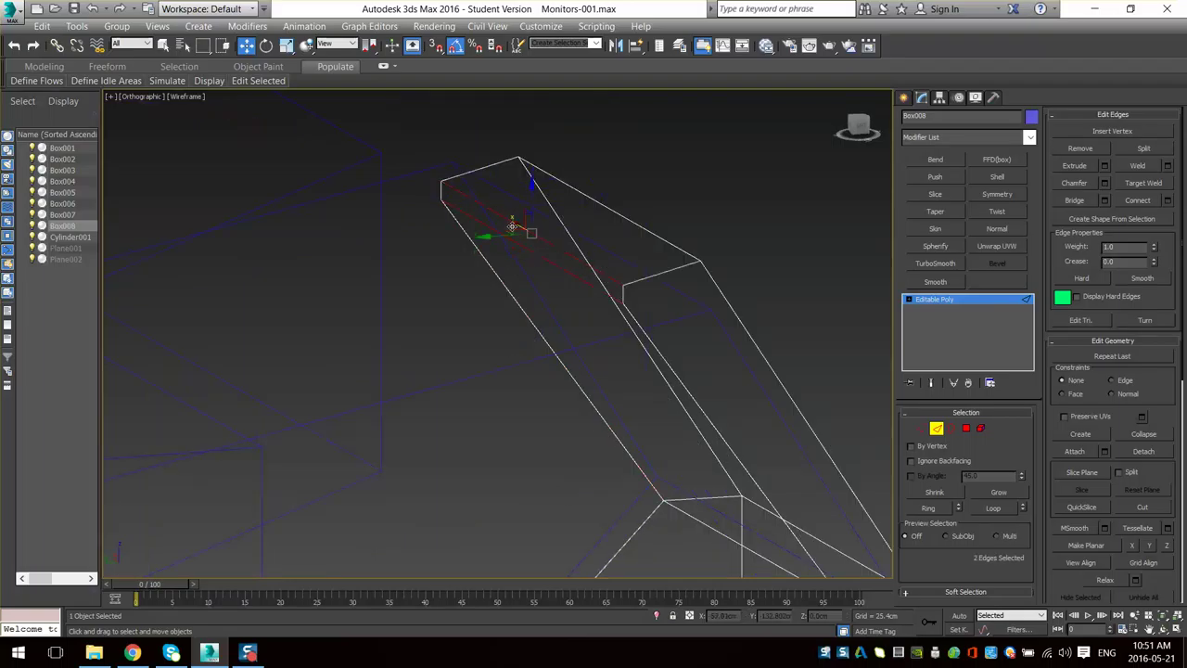
scroll(519, 287, down, 2)
key(F3)
drag(486, 257, 448, 266)
alt+middle_drag(449, 266, 469, 265)
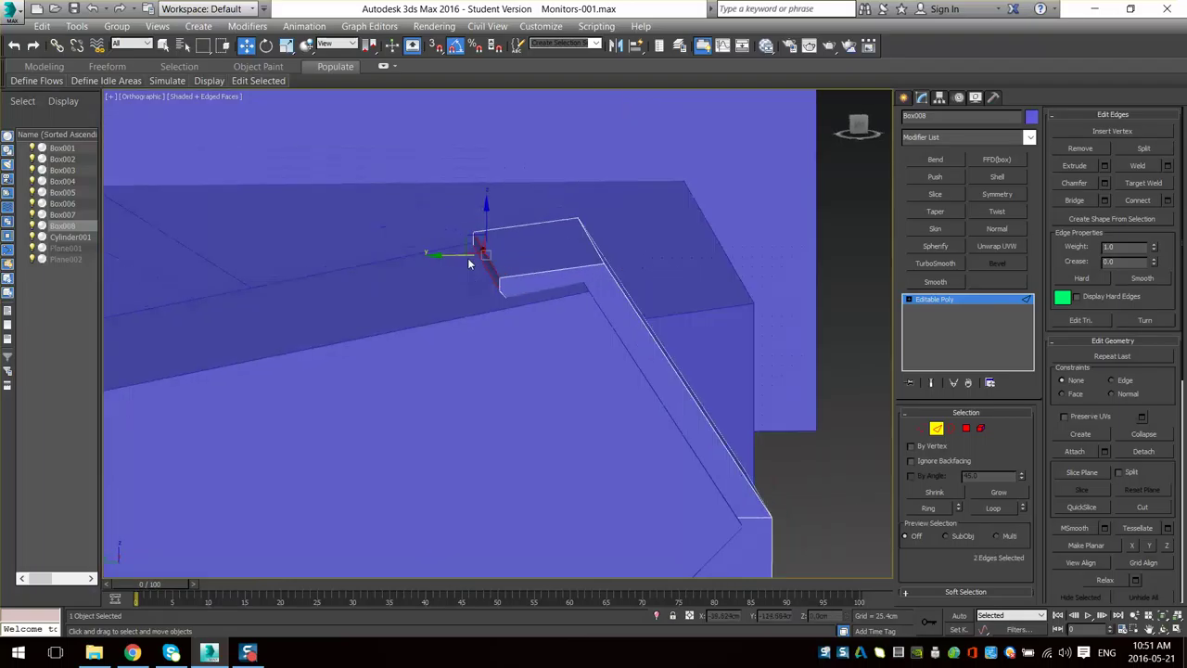
- Lower the two inner lip edges of Box008 toward the housing roof, bringing the bottom one to about Z 10.7 cm
drag(485, 213, 479, 242)
click(485, 275)
alt+middle_drag(485, 275, 500, 258)
alt+middle_drag(526, 307, 621, 412)
scroll(553, 322, down, 5)
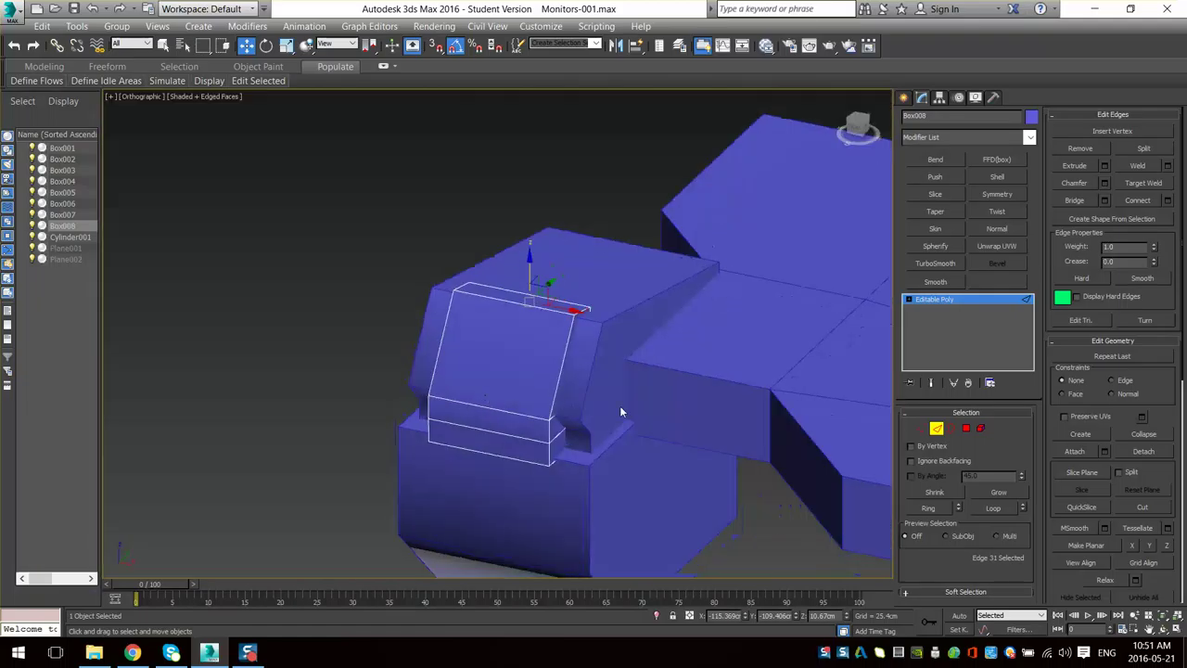
- Apply a Smooth modifier to Box006, Box007 and Box008 together and convert them to Editable Poly
click(935, 430)
scroll(449, 219, down, 2)
drag(374, 239, 519, 470)
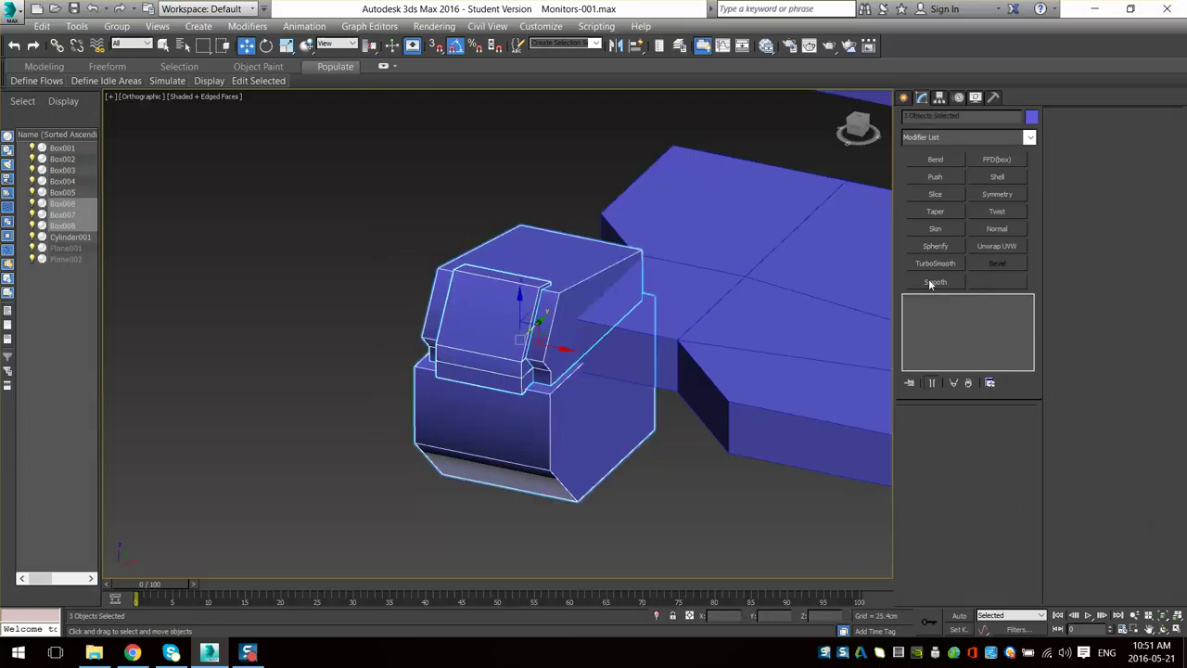
click(930, 281)
right_click(548, 344)
mouse_move(635, 498)
click(746, 515)
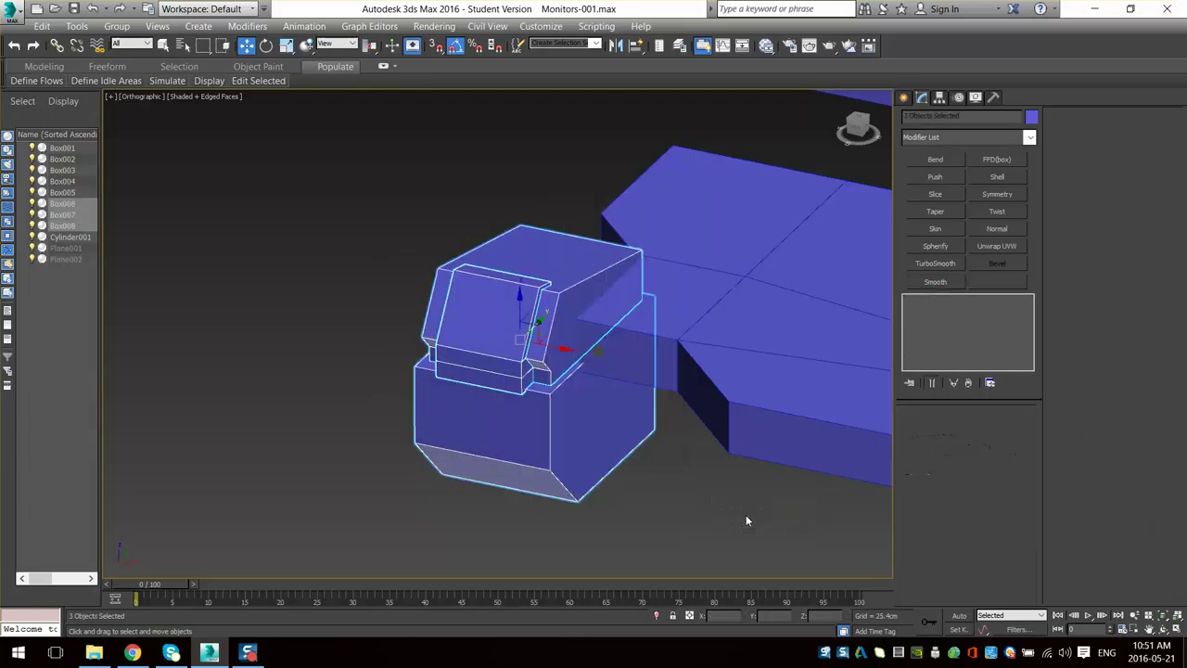
- Switch the viewport to plain shading without edged faces and deselect the housing parts
middle_drag(735, 482, 559, 467)
key(F4)
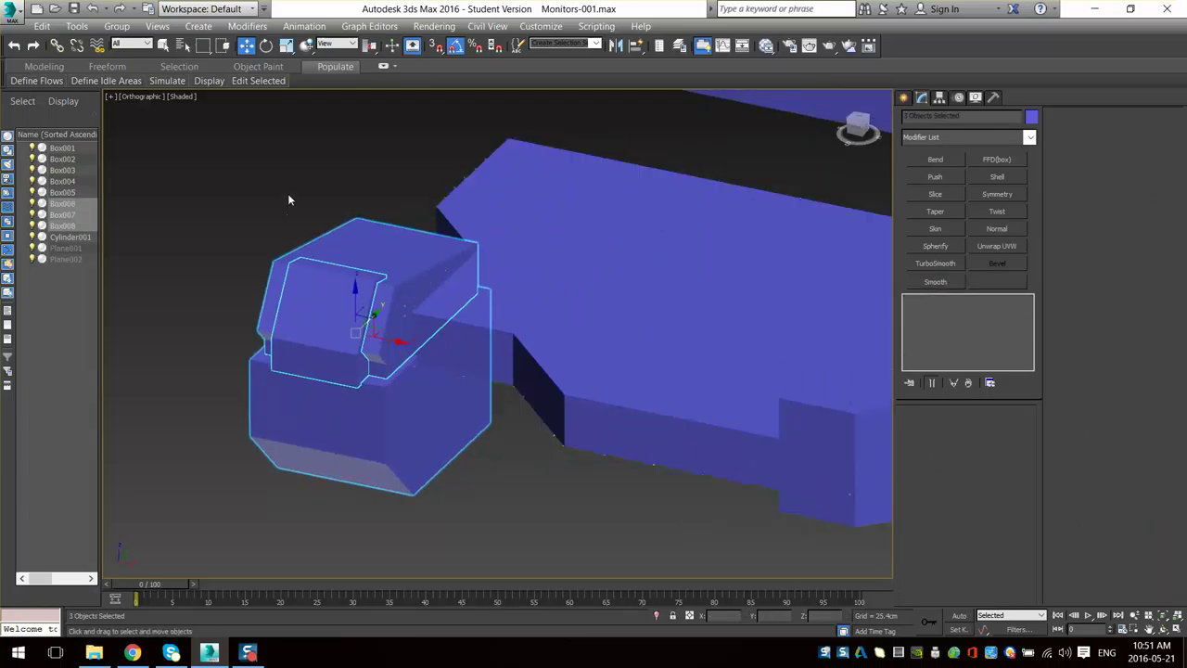
click(288, 199)
- Examine the monitor reference sketches and compare them with the modelled housing
scroll(288, 200, down, 5)
mouse_move(578, 424)
alt+middle_down()
mouse_move(585, 409)
mouse_move(556, 422)
alt+middle_up()
scroll(555, 423, down, 2)
middle_drag(562, 211, 456, 338)
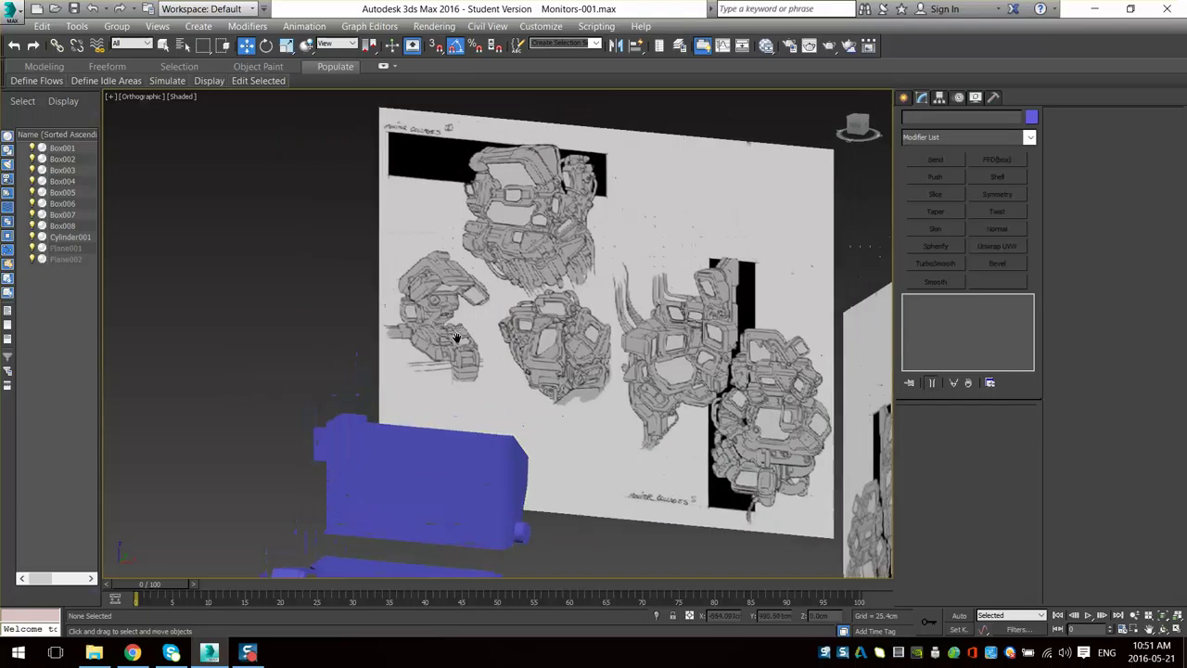
scroll(456, 338, up, 5)
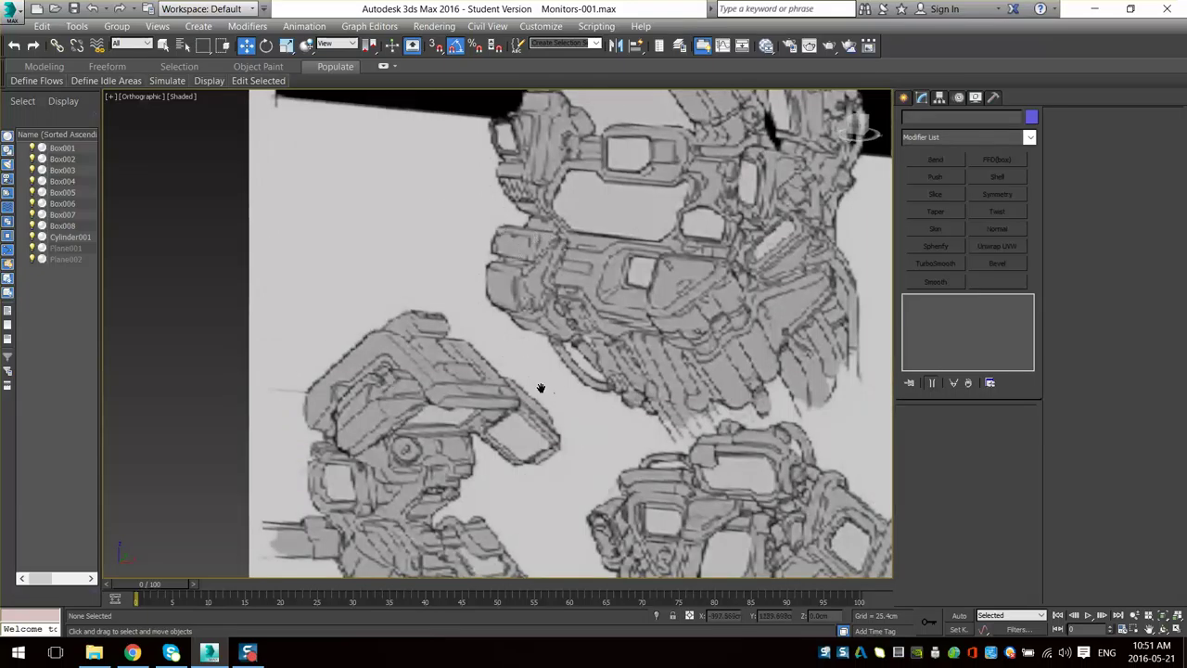
scroll(541, 389, down, 5)
middle_drag(541, 389, 598, 176)
scroll(446, 416, up, 4)
middle_drag(439, 528, 488, 416)
scroll(487, 415, up, 3)
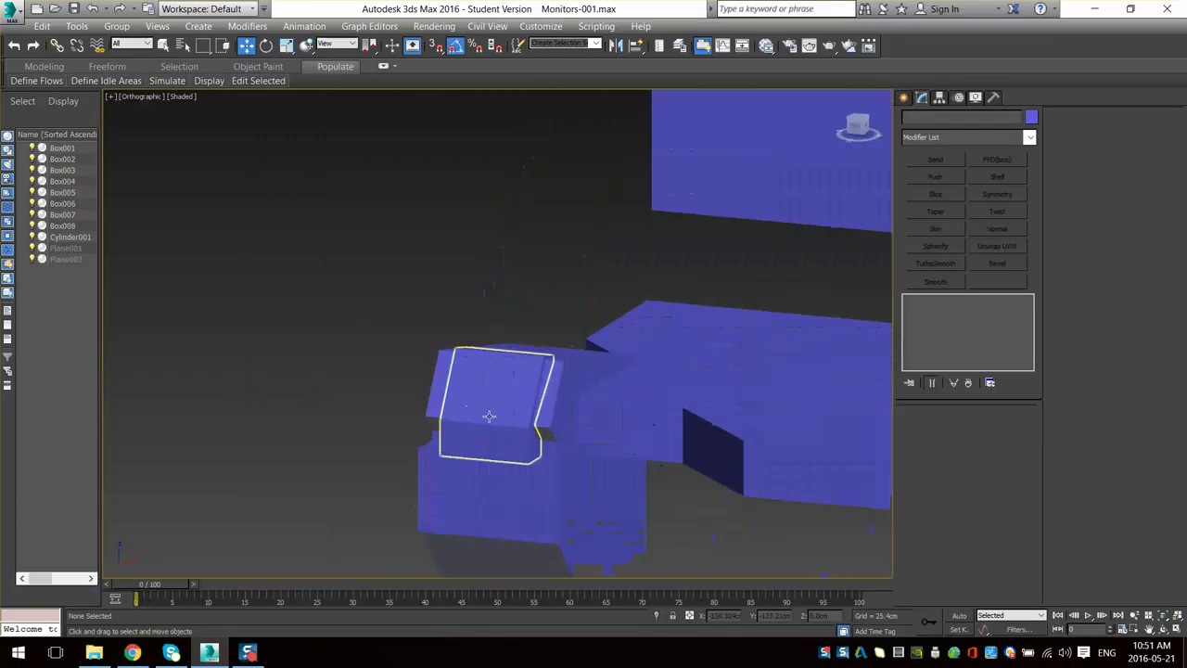
- Clone Box007 straight up by about 25 cm to place a copy above the housing
click(567, 365)
alt+middle_drag(567, 366, 629, 432)
alt+middle_drag(533, 290, 581, 273)
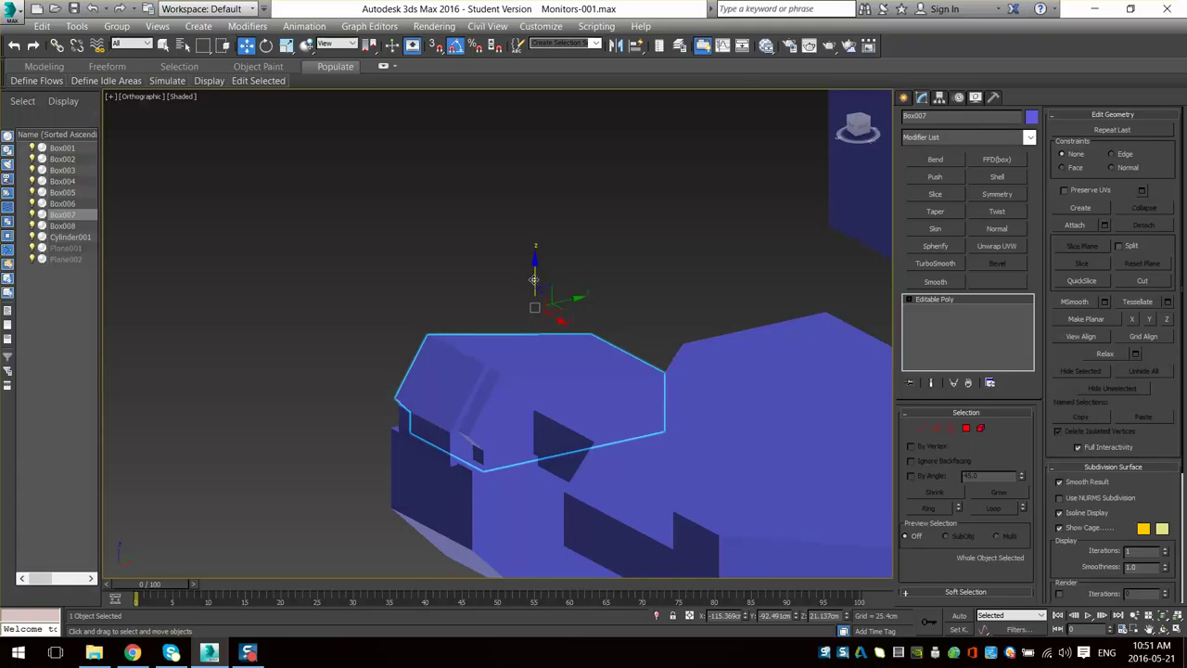
mouse_move(533, 279)
shift+mouse_down()
mouse_move(529, 171)
mouse_move(522, 191)
shift+mouse_up()
key(Return)
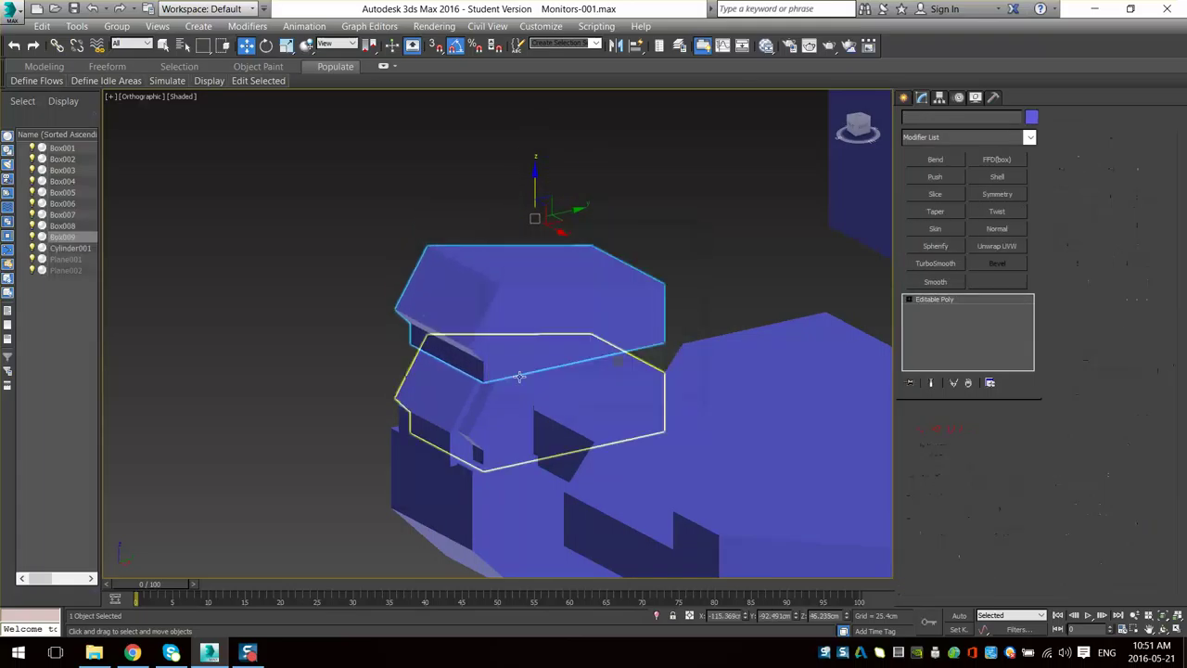
alt+middle_drag(519, 375, 518, 318)
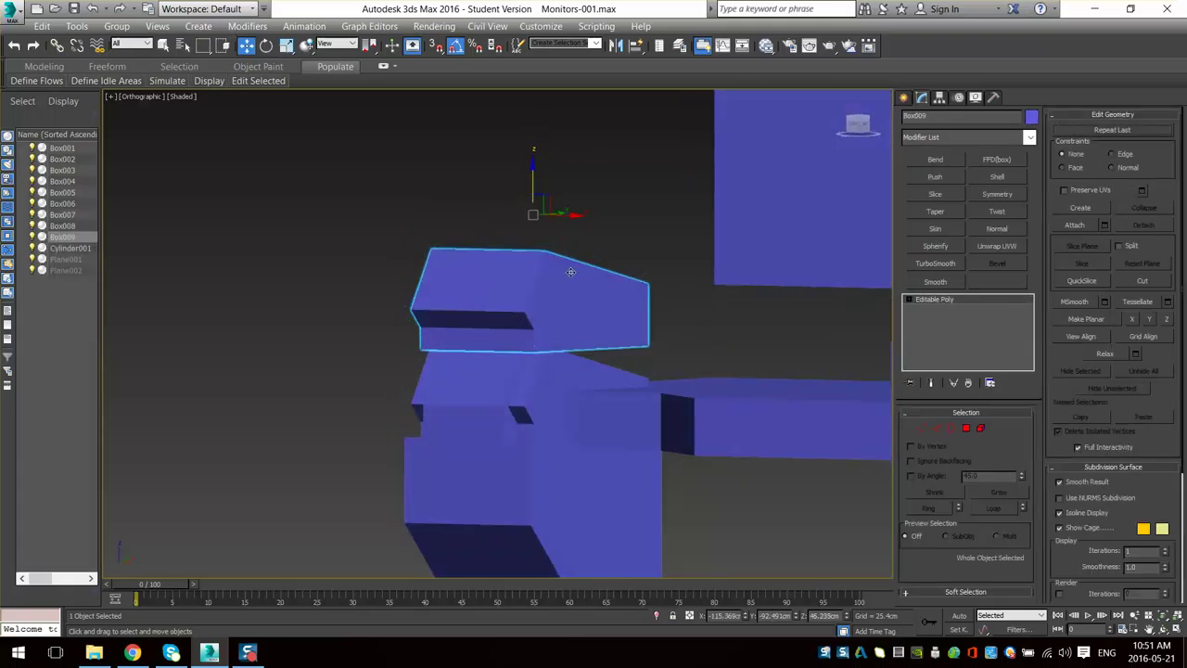
alt+middle_drag(554, 249, 512, 411)
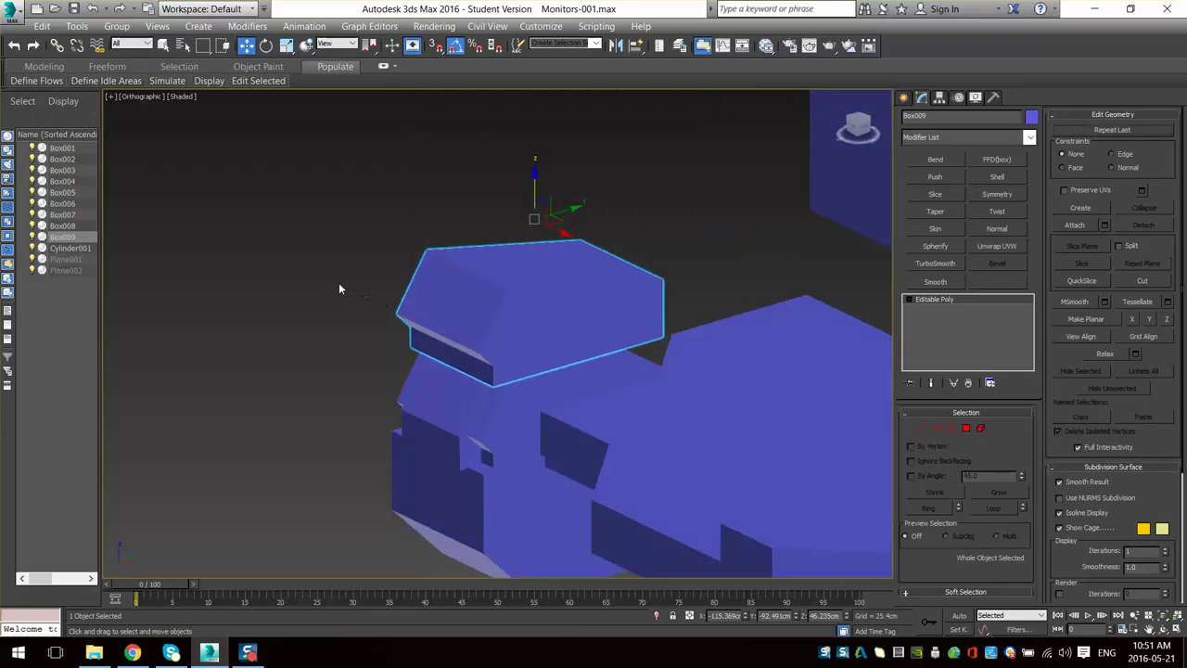
alt+middle_drag(595, 281, 697, 307)
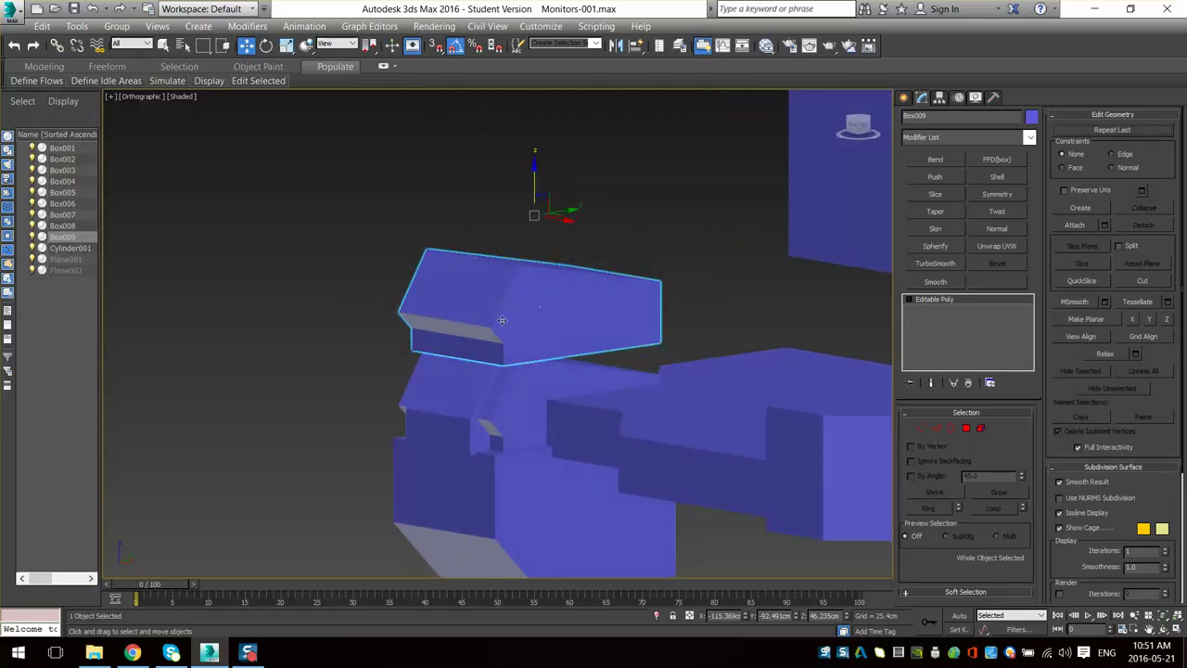
alt+middle_drag(596, 304, 608, 300)
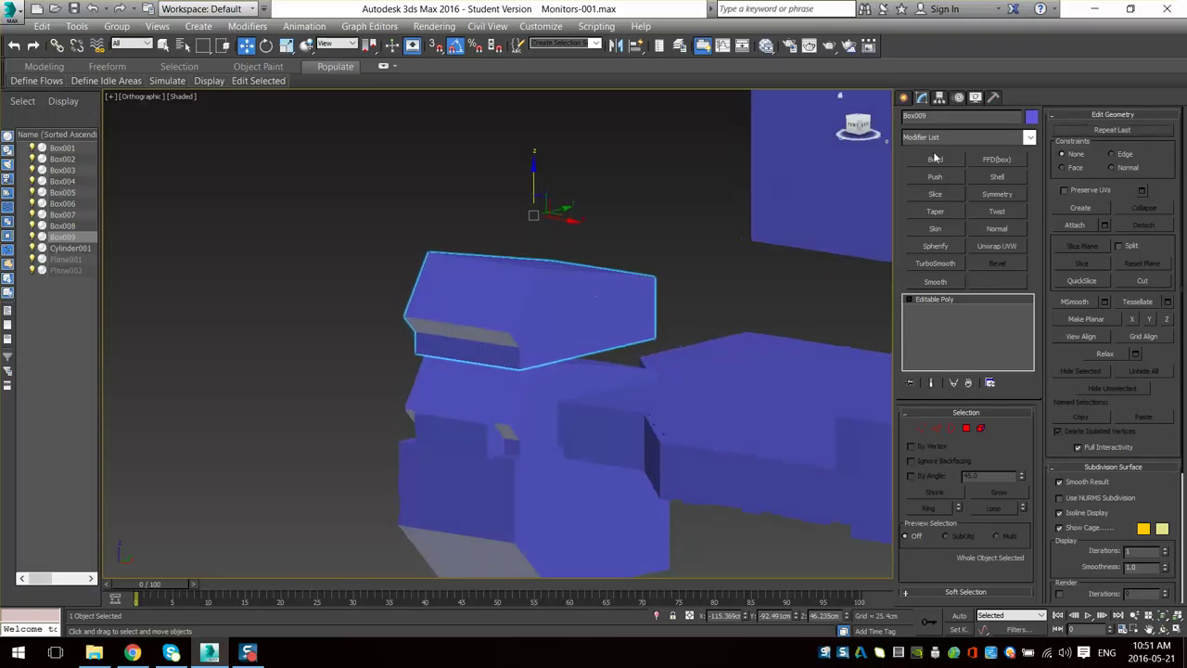
- Center the pivot of Box009 on the object and convert it to Editable Poly
click(938, 97)
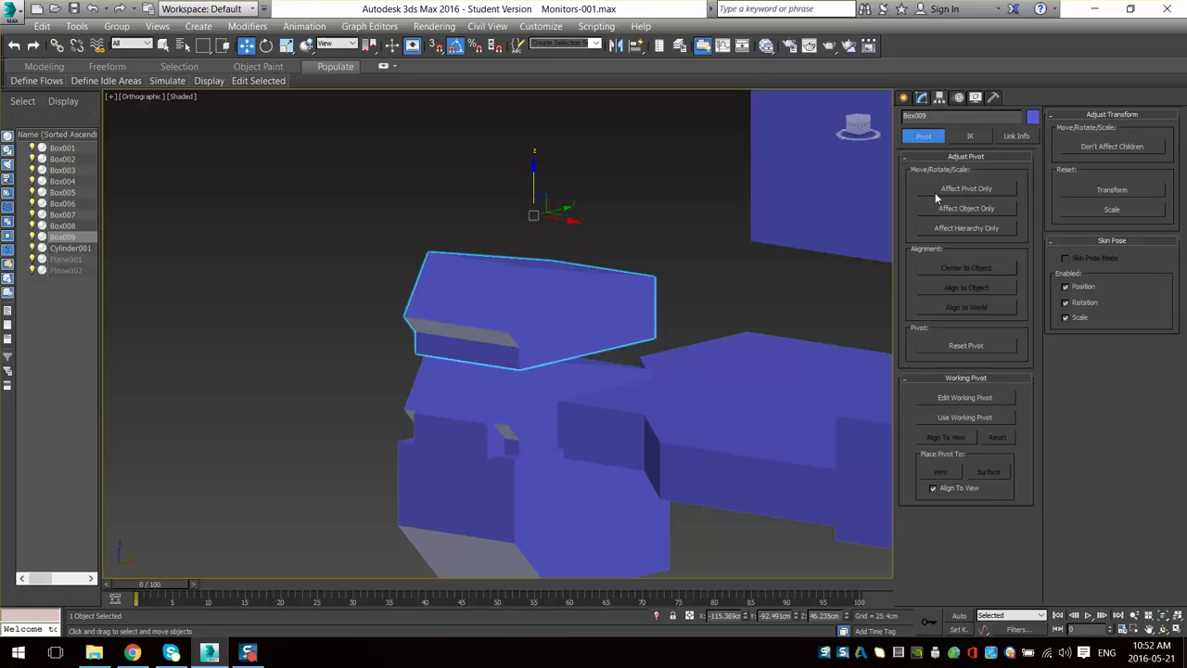
click(969, 191)
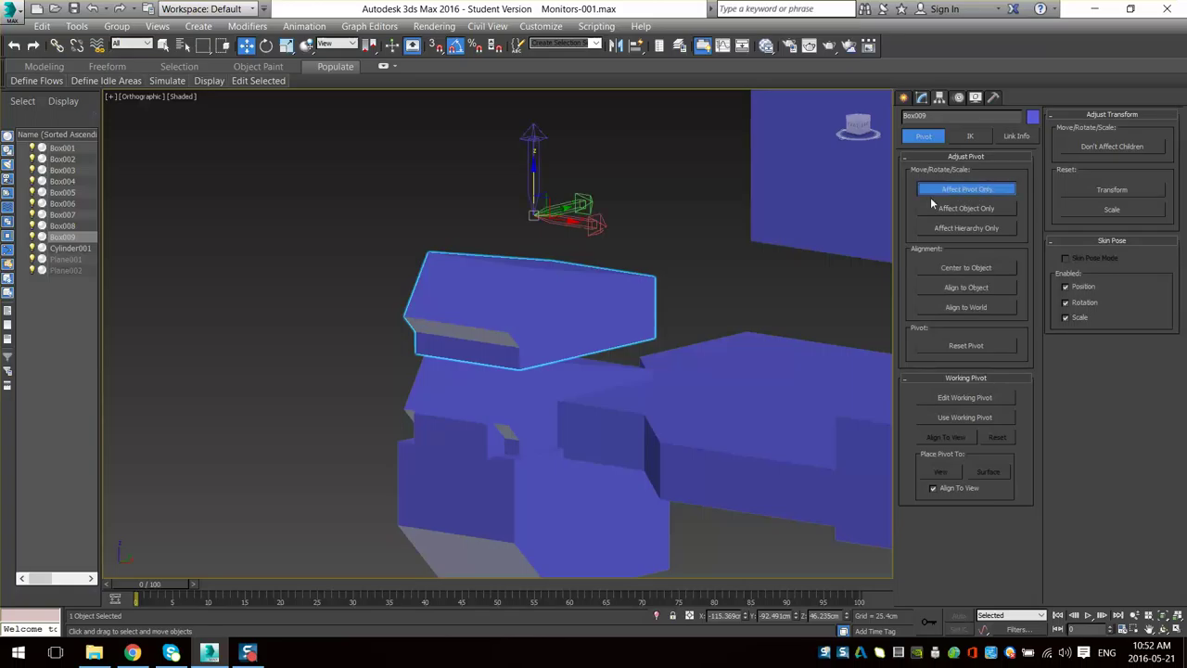
click(966, 267)
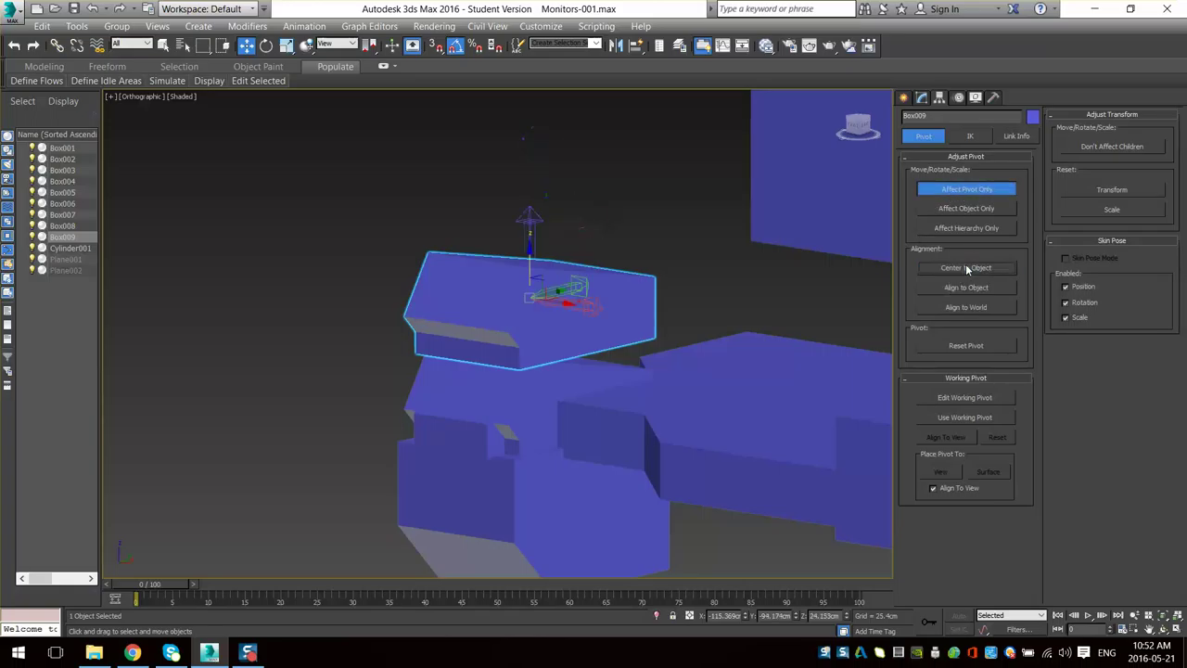
alt+middle_drag(566, 308, 555, 322)
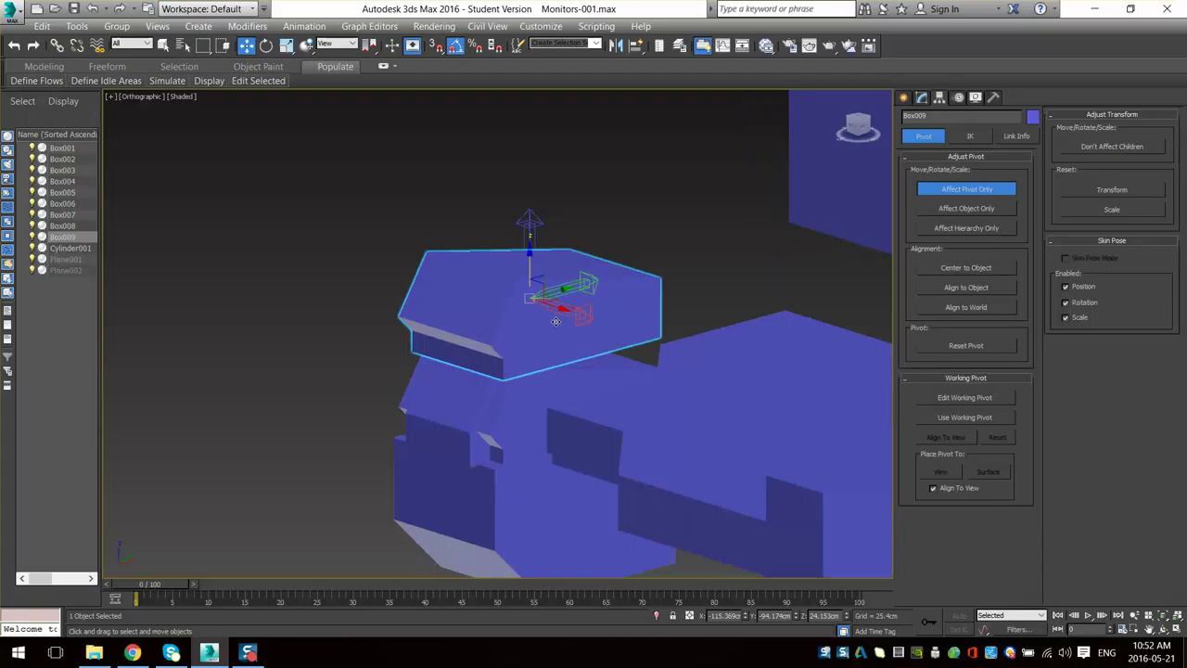
alt+middle_drag(474, 282, 521, 293)
right_click(532, 262)
mouse_move(594, 421)
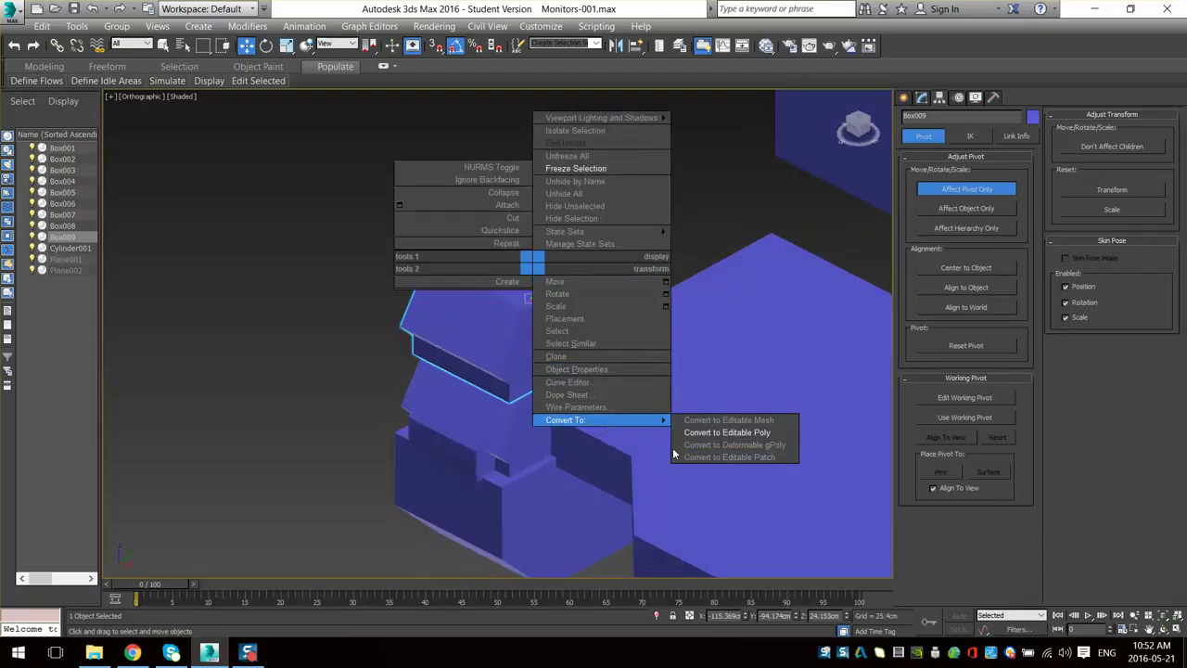
click(710, 436)
- Examine the side-view and front-view reference sketches for the shape of the upper housing part
alt+middle_drag(556, 423, 567, 321)
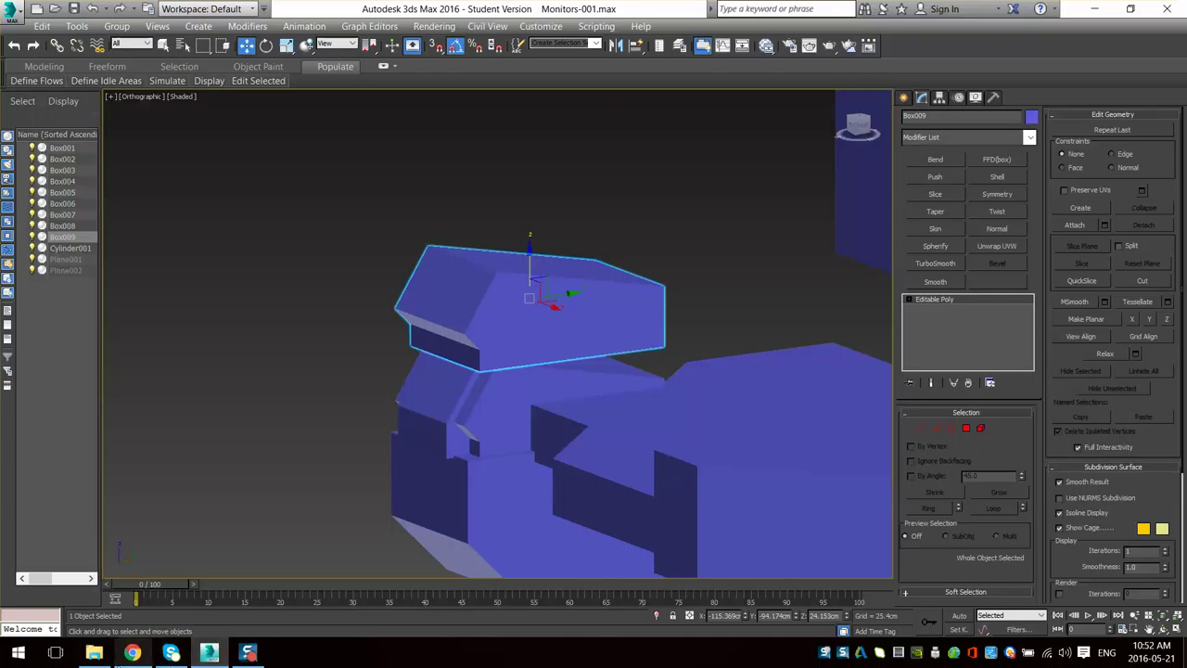
scroll(521, 373, down, 2)
mouse_move(742, 238)
middle_down()
mouse_move(476, 417)
mouse_move(557, 347)
mouse_move(468, 474)
middle_up()
scroll(557, 347, down, 5)
scroll(469, 475, up, 5)
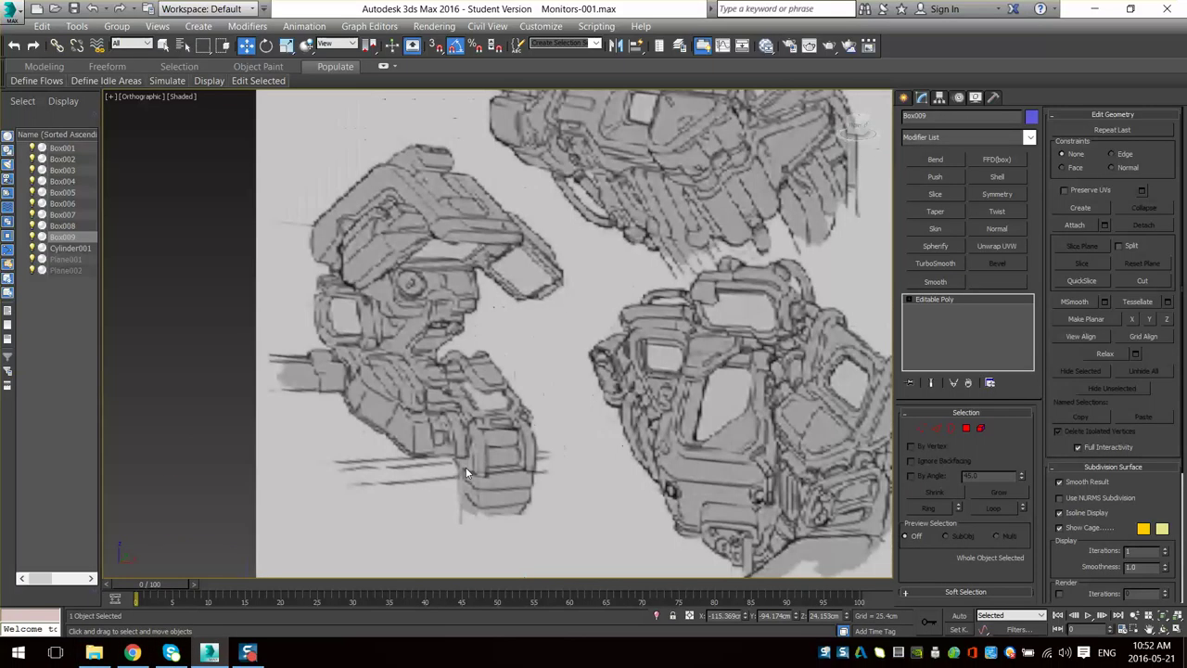
middle_drag(484, 317, 422, 508)
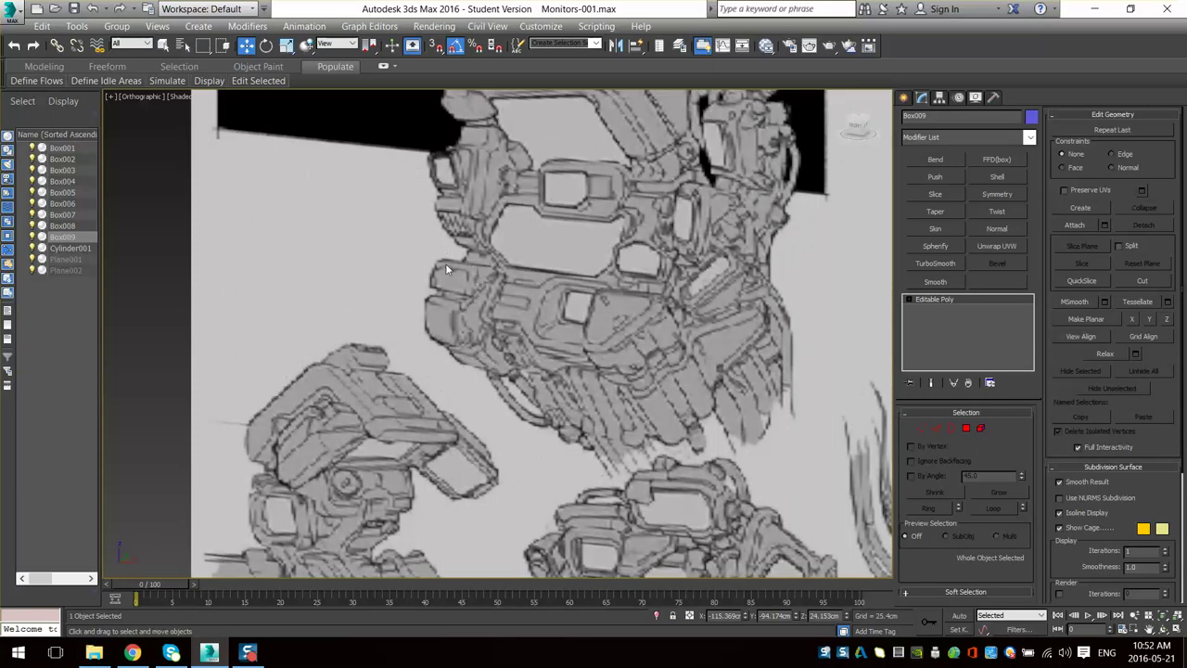
scroll(387, 485, down, 6)
mouse_move(388, 463)
alt+middle_down()
mouse_move(325, 381)
mouse_move(374, 374)
alt+middle_up()
scroll(287, 408, up, 4)
mouse_move(362, 413)
alt+middle_down()
mouse_move(394, 389)
mouse_move(376, 401)
alt+middle_up()
scroll(375, 401, up, 5)
- In a perspective view, select the two lower rear vertices of Box009 and lower them to meet the housing roof beneath
key(1)
key(1)
alt+middle_drag(532, 413, 645, 420)
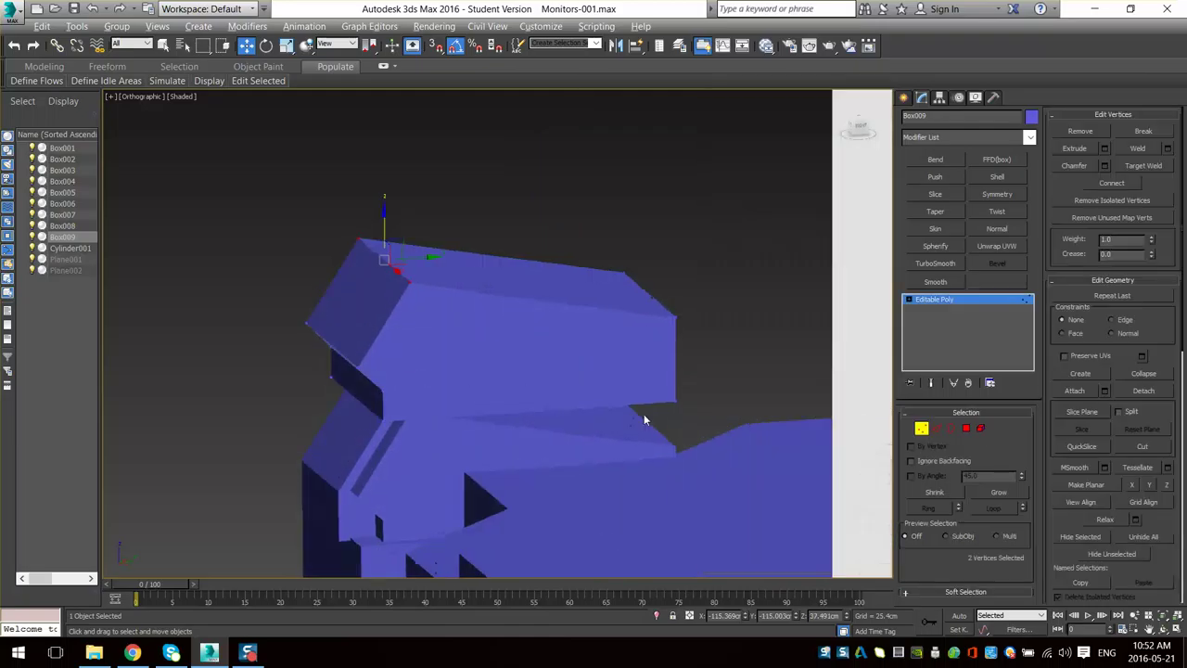
key(p)
key(z)
scroll(638, 409, down, 3)
scroll(599, 458, down, 5)
middle_drag(599, 458, 416, 284)
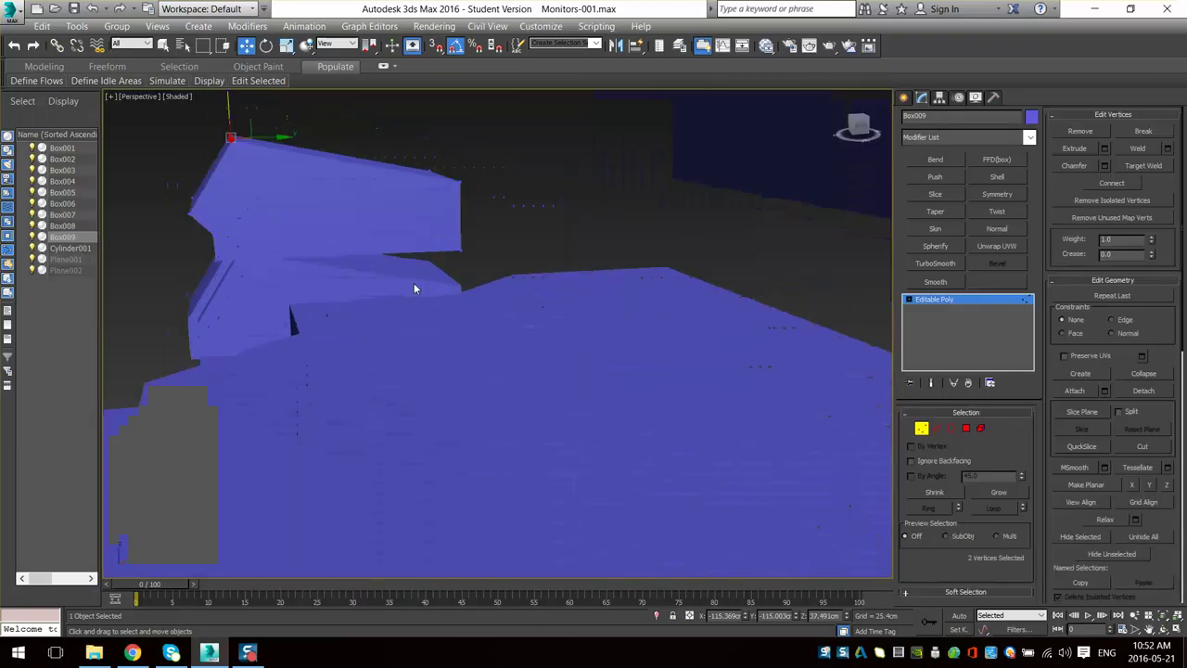
scroll(416, 285, up, 4)
drag(570, 136, 395, 226)
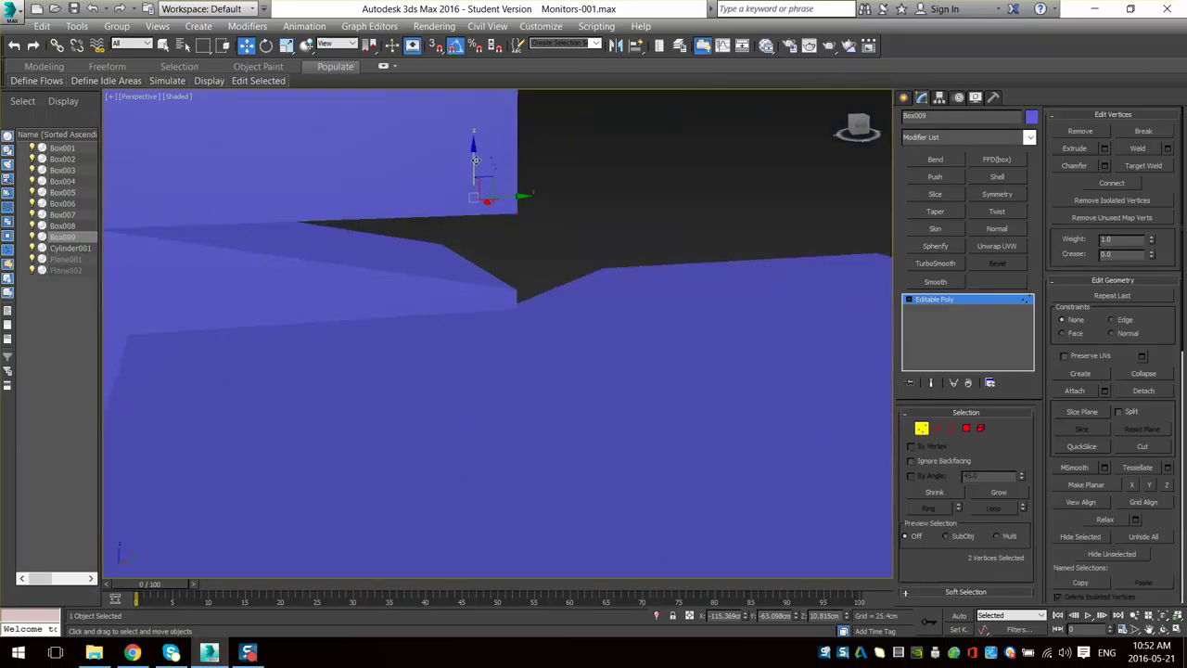
drag(475, 160, 499, 250)
- Select the whole Box009 element and scale it down slightly and uniformly
click(980, 430)
middle_drag(417, 279, 511, 371)
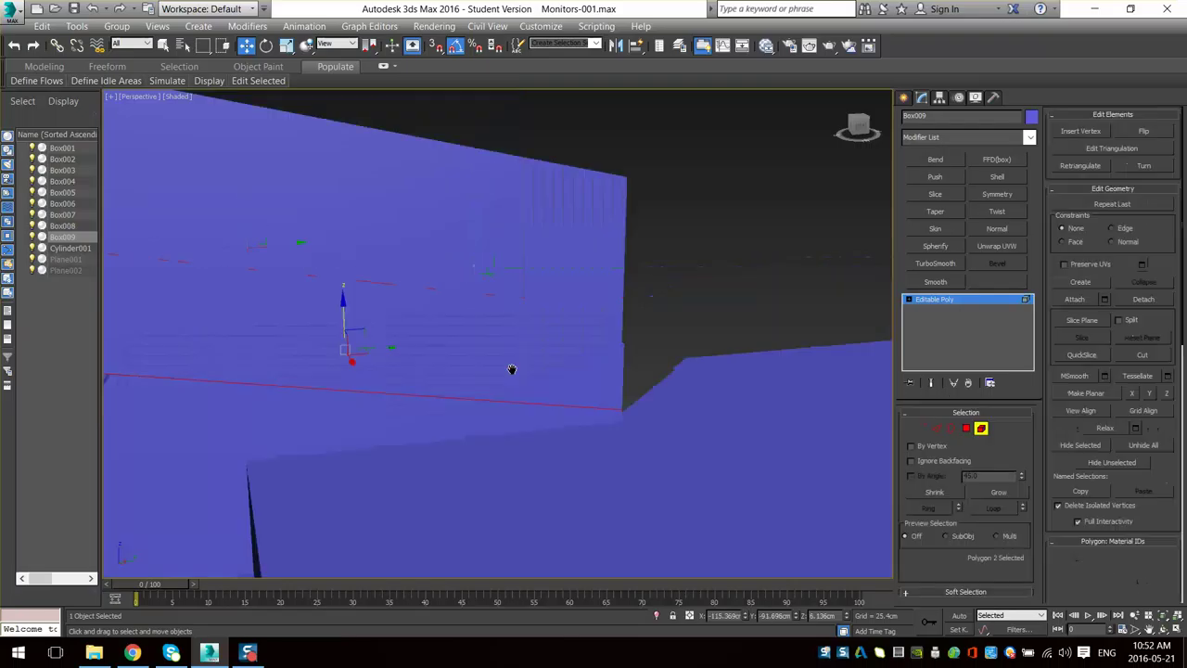
scroll(511, 371, down, 3)
click(412, 304)
key(r)
drag(370, 306, 367, 309)
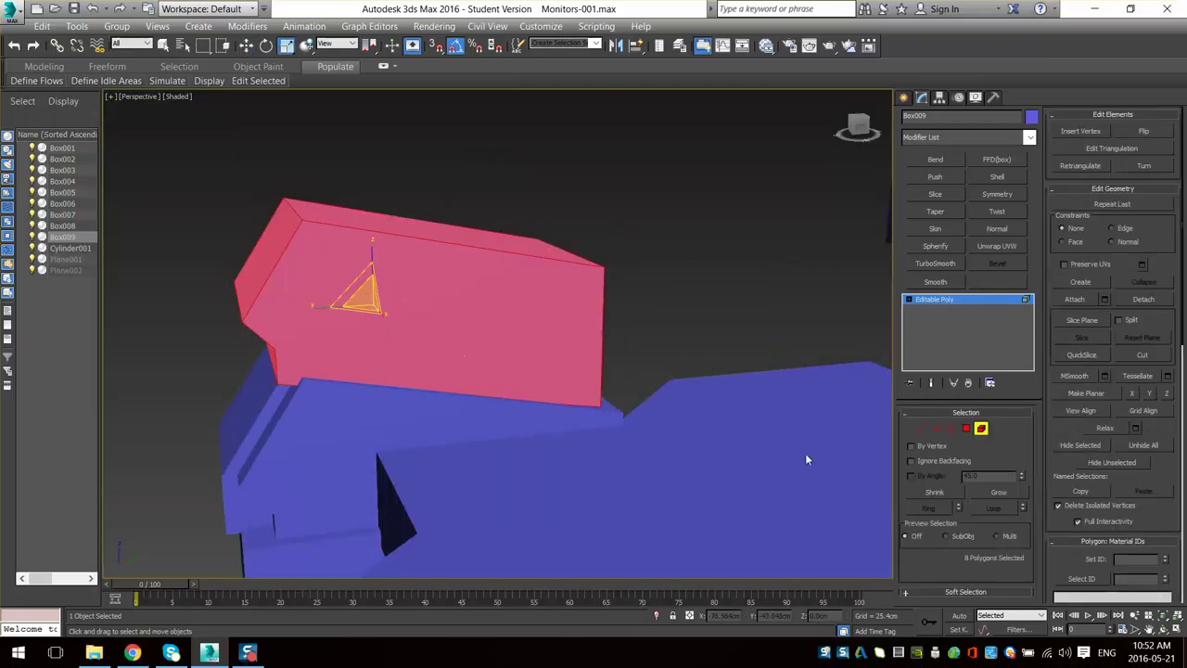
click(981, 428)
- Move Box009 back and down onto the lower housing, to about Y -90.4 cm, Z 22.6 cm
key(w)
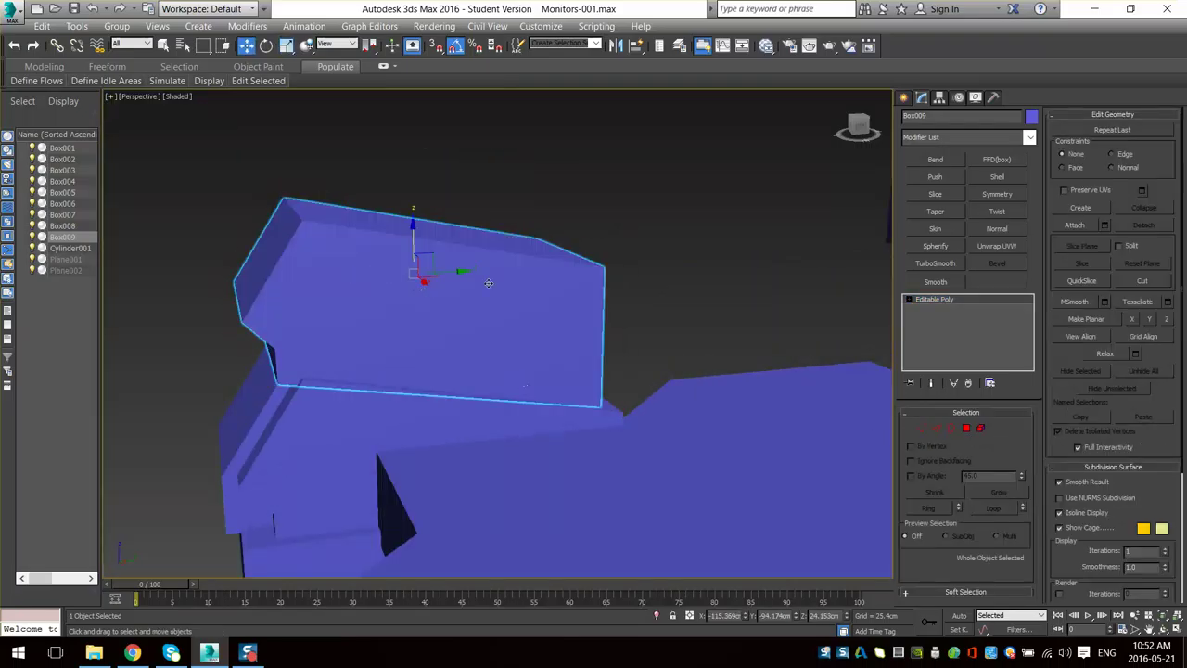
drag(463, 273, 436, 252)
mouse_move(436, 252)
alt+middle_down()
mouse_move(479, 302)
mouse_move(402, 459)
alt+middle_up()
scroll(480, 302, down, 6)
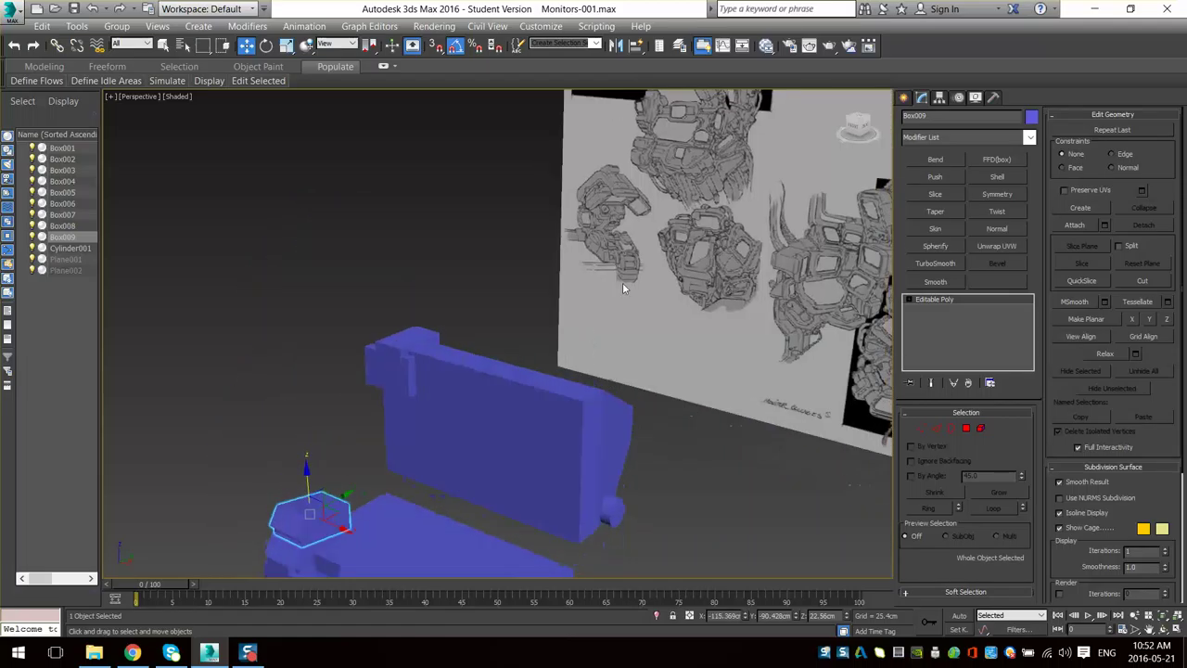
- Examine the side-view and front-view reference sketches for the profile of the upper housing's front
scroll(622, 284, up, 4)
middle_drag(622, 284, 588, 403)
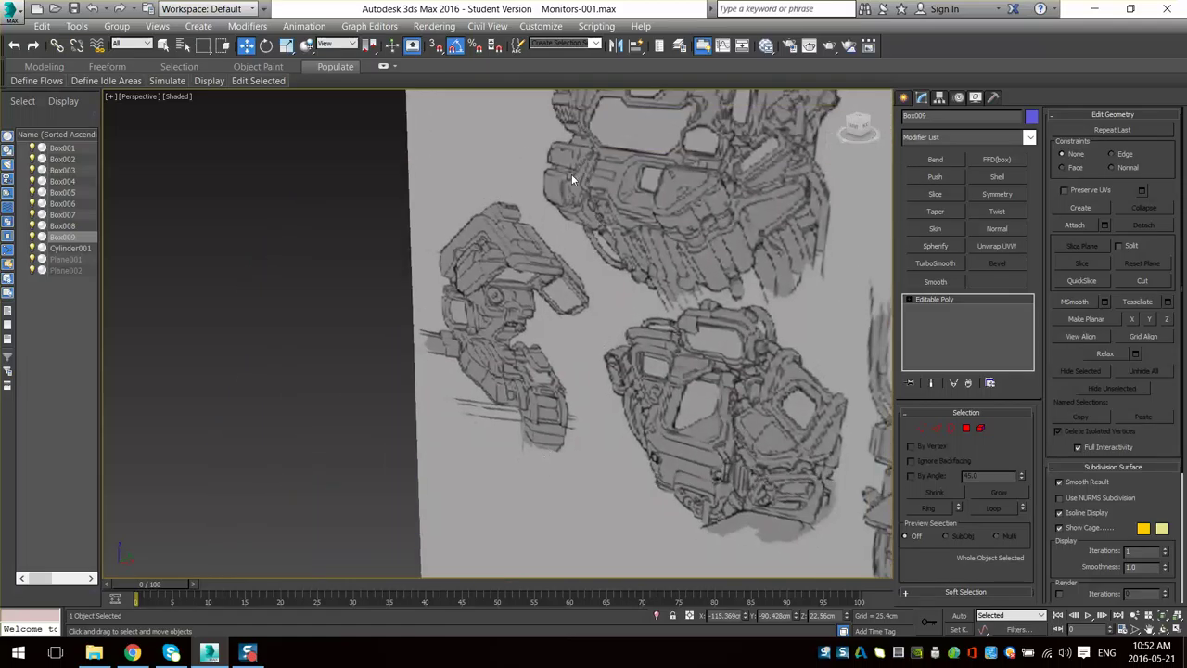
middle_drag(380, 236, 400, 174)
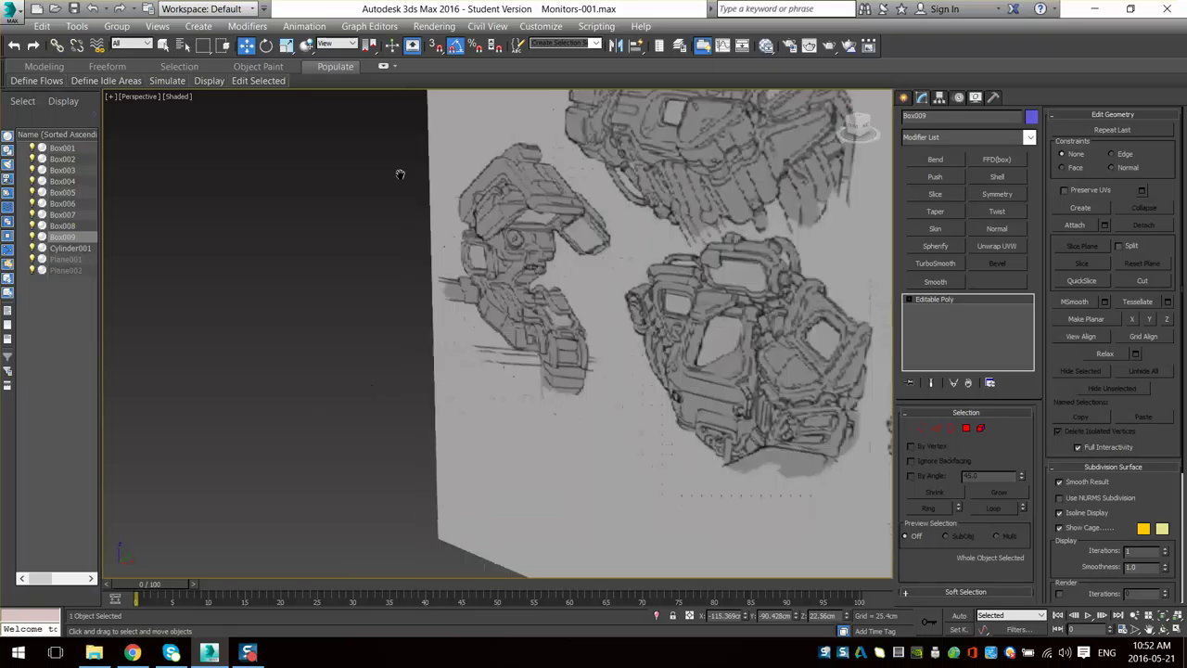
scroll(399, 174, down, 5)
middle_drag(417, 320, 470, 164)
mouse_move(594, 126)
middle_down()
mouse_move(598, 243)
mouse_move(494, 373)
middle_up()
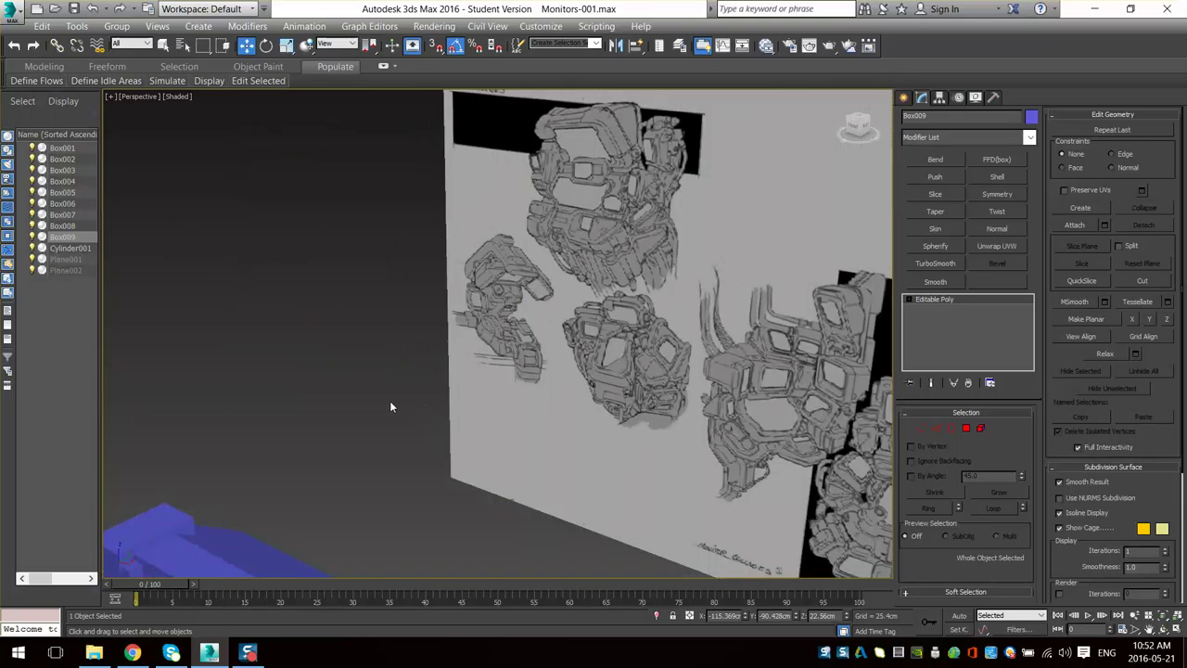
middle_drag(391, 406, 557, 218)
middle_drag(390, 346, 538, 208)
scroll(455, 376, up, 5)
mouse_move(436, 406)
alt+middle_down()
mouse_move(455, 377)
mouse_move(533, 377)
mouse_move(642, 268)
alt+middle_up()
scroll(456, 376, down, 5)
middle_drag(770, 181, 699, 309)
middle_drag(692, 222, 616, 282)
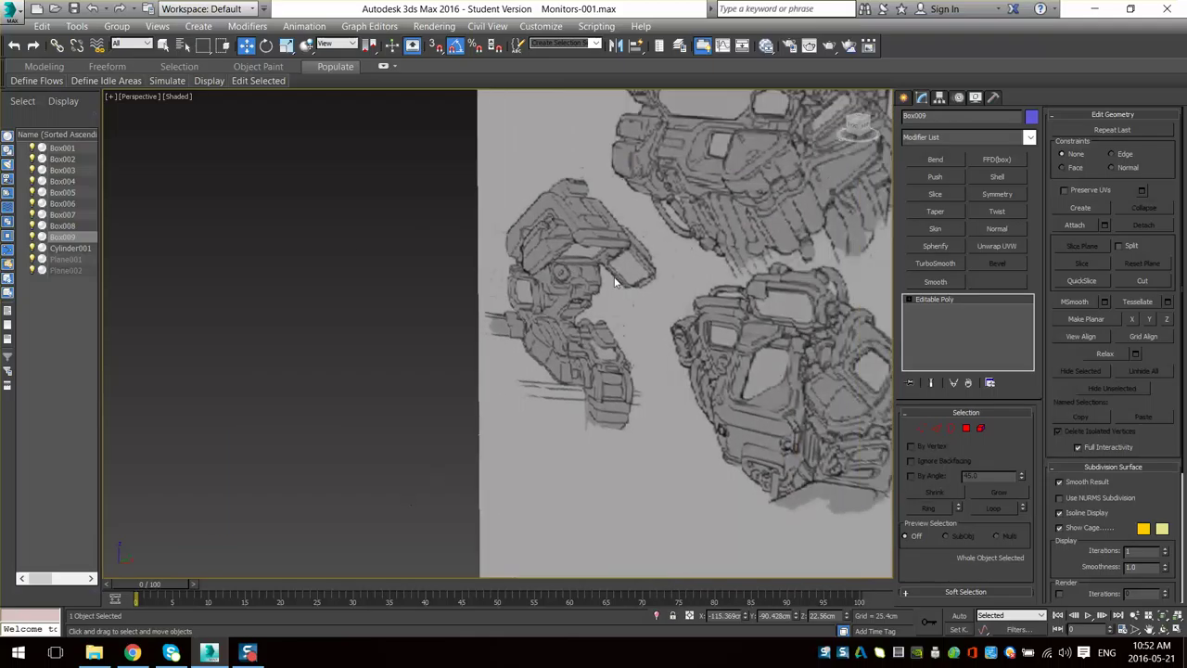
scroll(485, 356, down, 5)
mouse_move(343, 506)
middle_down()
mouse_move(538, 284)
mouse_move(554, 339)
mouse_move(444, 298)
middle_up()
- Show edged faces and remove the two lower front edges of Box009 along with their vertices
scroll(538, 251, up, 5)
scroll(560, 206, up, 4)
click(937, 430)
key(F4)
scroll(509, 339, up, 4)
click(500, 364)
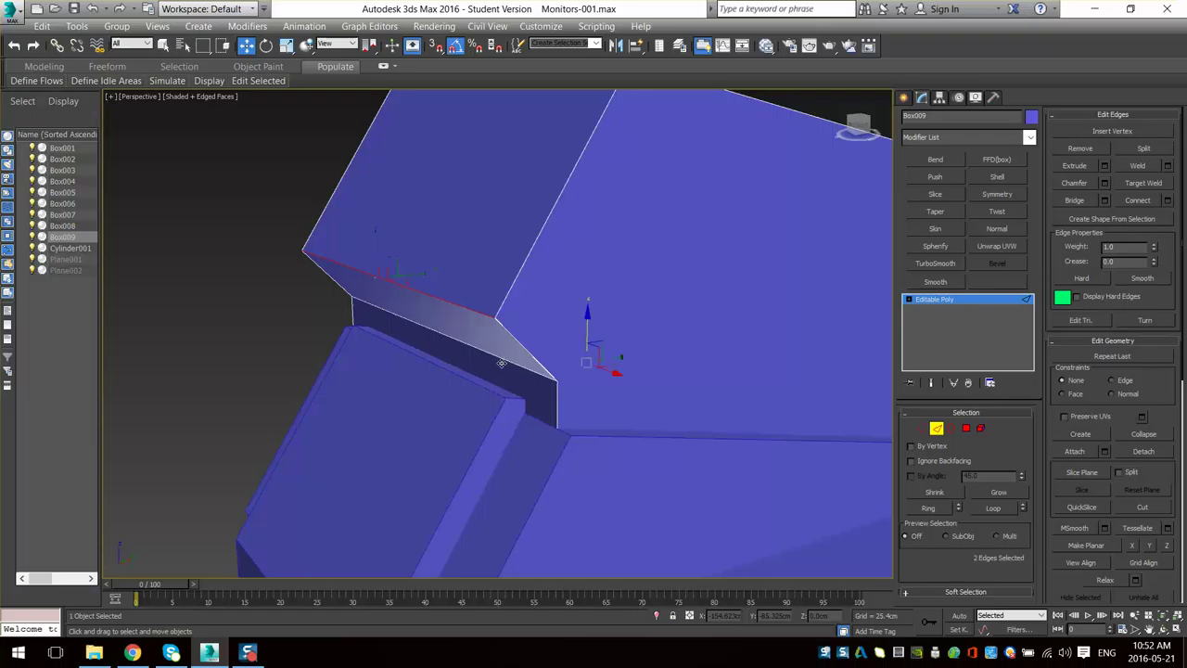
ctrl+click(507, 361)
key(ctrl+BackSpace)
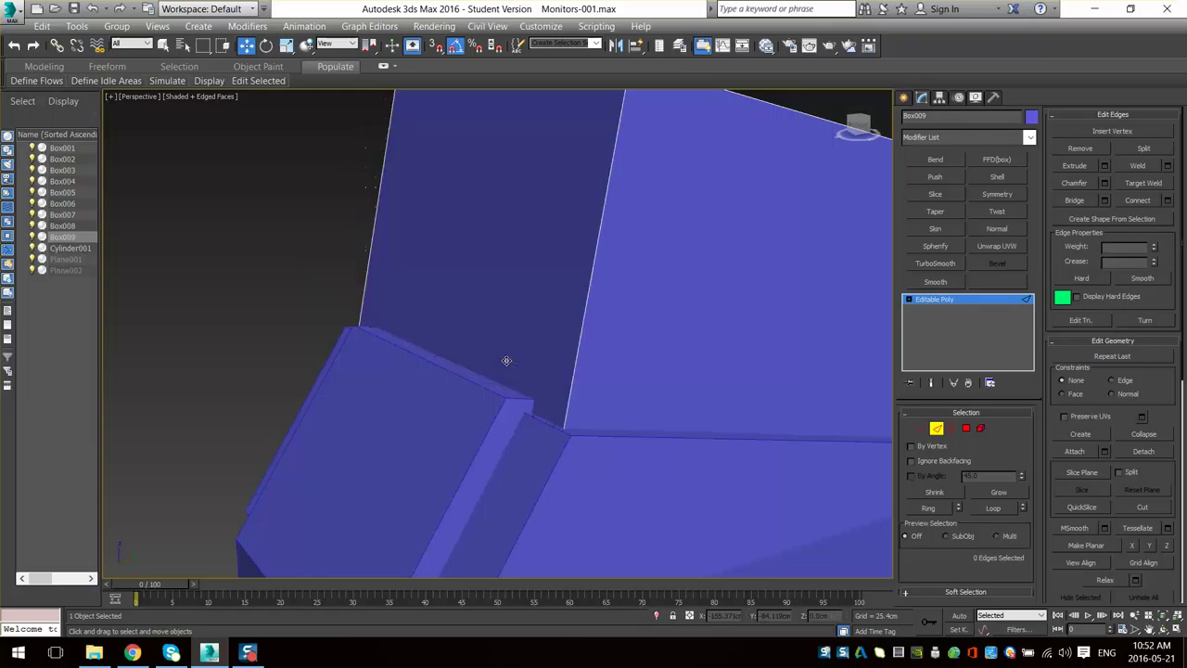
- Move Box009's upper front edge back along Y to about -101 cm so the front face slopes
alt+middle_drag(608, 361, 550, 357)
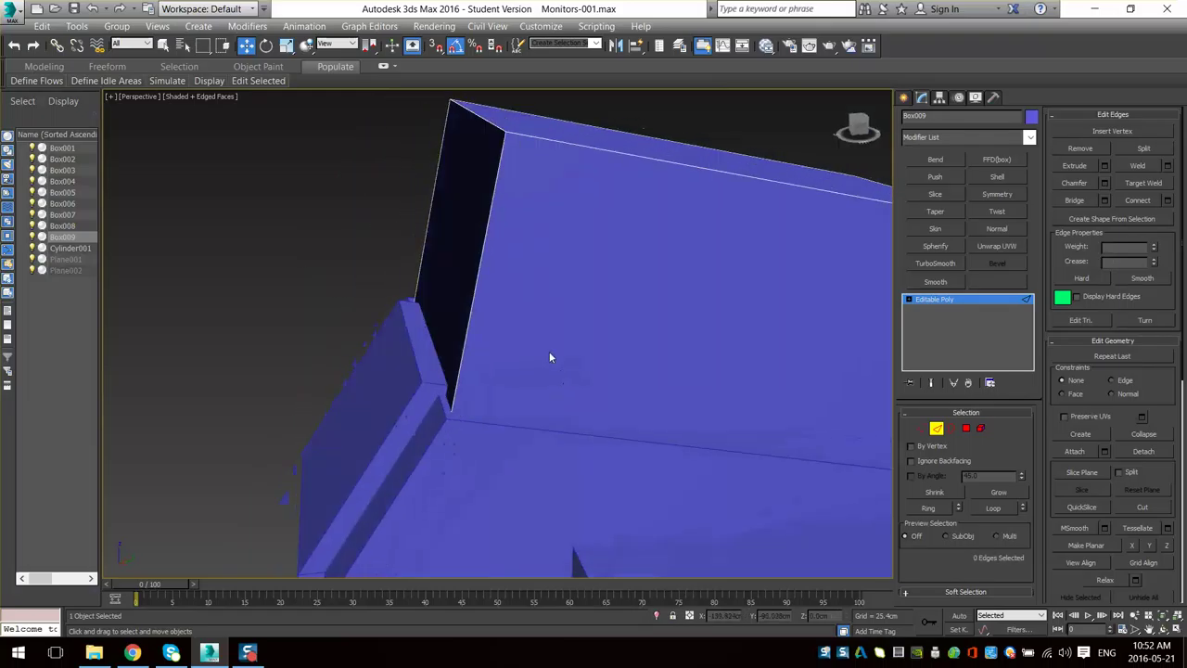
click(489, 125)
scroll(493, 139, down, 4)
alt+middle_drag(517, 212, 535, 162)
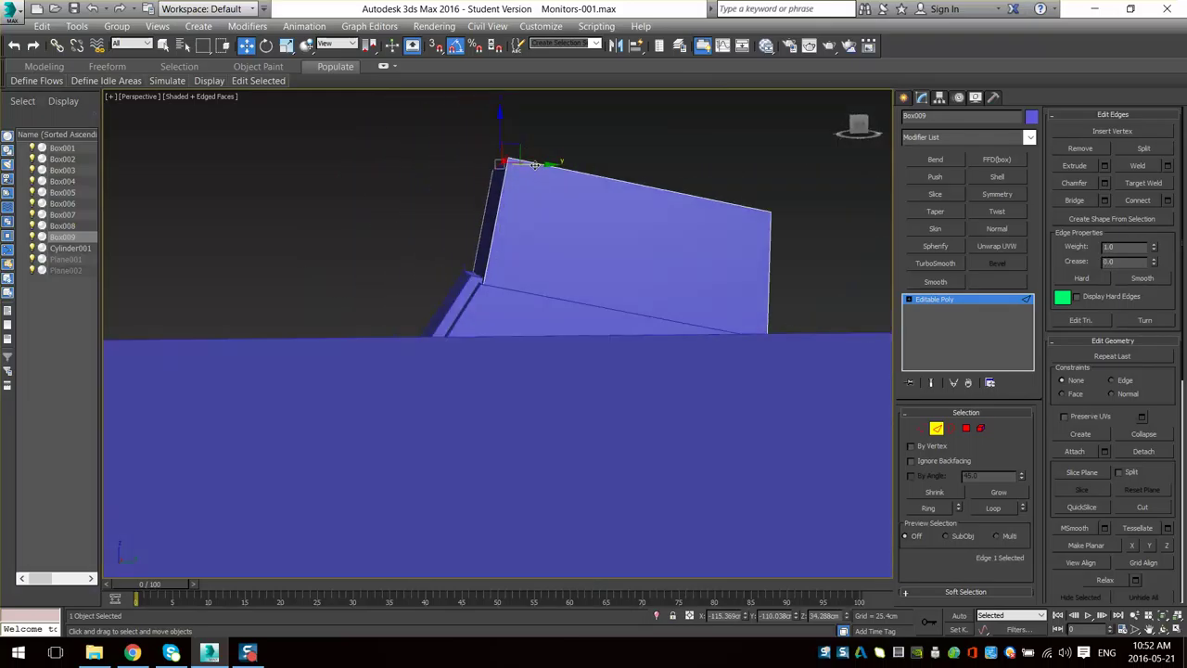
drag(535, 165, 582, 165)
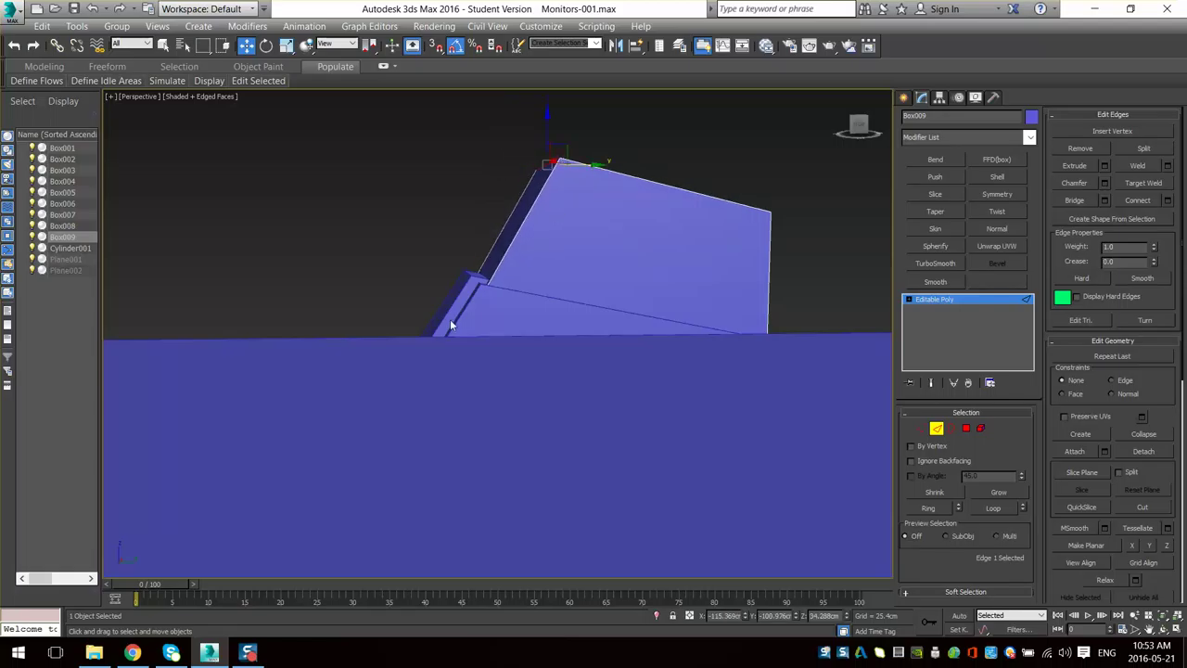
- In the left view, slide the upper front edge down the slope to about Y -105.1 cm, Z 24.7 cm
key(l)
scroll(450, 319, up, 10)
middle_drag(742, 403, 245, 275)
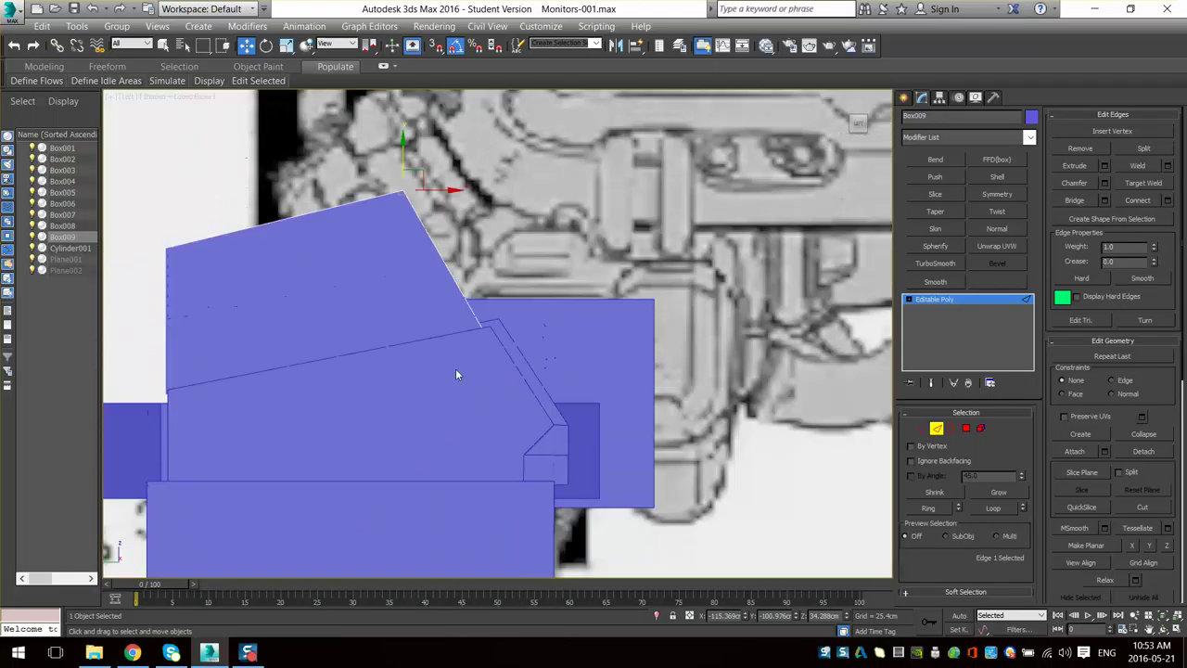
scroll(431, 241, up, 3)
drag(397, 156, 433, 237)
scroll(433, 238, down, 3)
middle_drag(433, 237, 662, 275)
- Select Box009's upper rear edge and lower it to just above the housing roof
alt+middle_drag(376, 285, 424, 297)
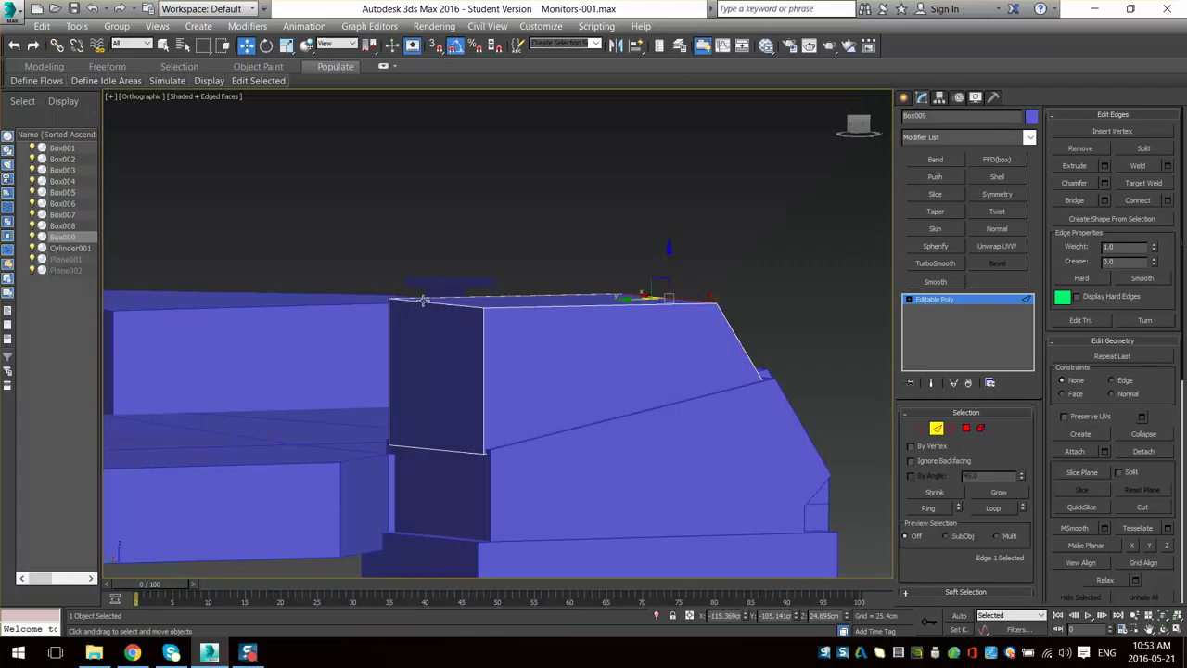
click(432, 309)
click(435, 303)
drag(436, 259, 436, 382)
alt+middle_drag(663, 445, 602, 460)
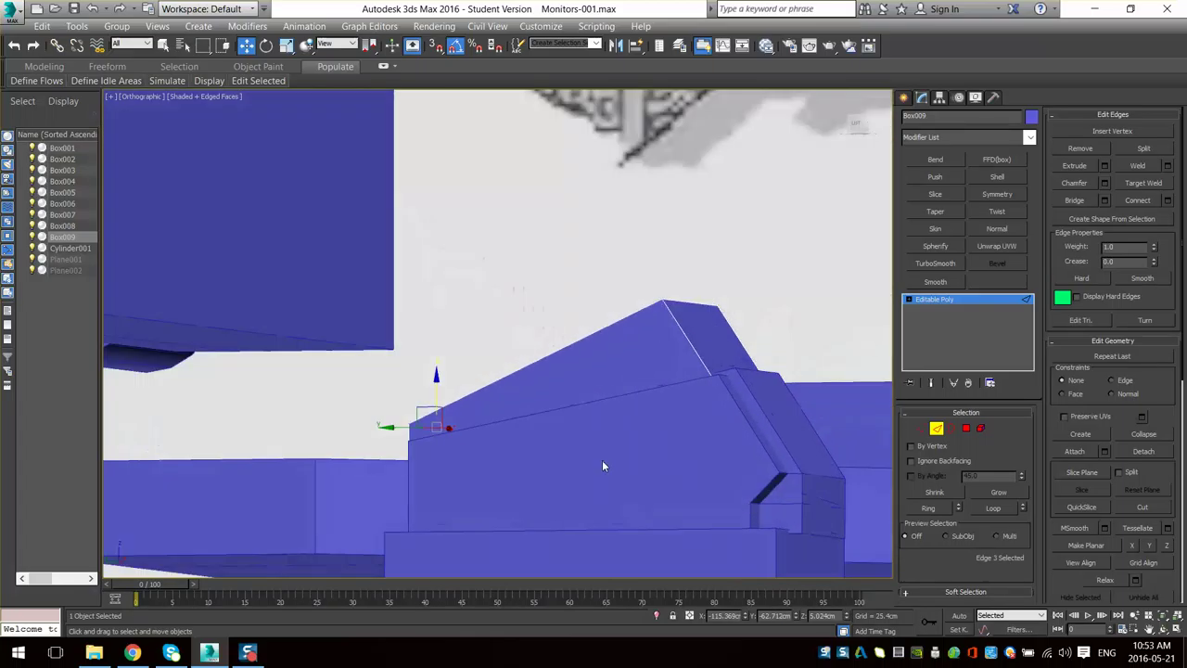
- Examine the reference sketches again for the height and slope of the upper housing part
middle_drag(692, 458, 660, 448)
scroll(681, 451, down, 4)
alt+middle_drag(660, 448, 568, 436)
scroll(518, 439, down, 6)
middle_drag(816, 260, 585, 441)
scroll(588, 401, up, 6)
middle_drag(283, 310, 612, 436)
middle_drag(519, 313, 624, 519)
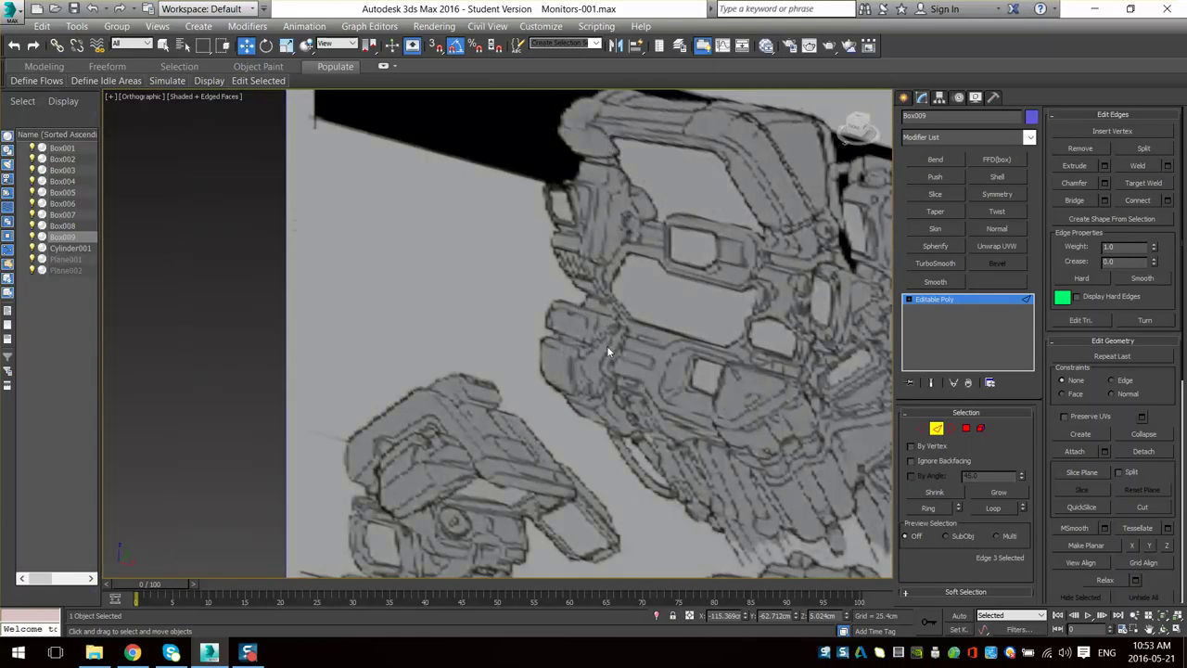
scroll(505, 496, down, 6)
middle_drag(381, 547, 566, 362)
mouse_move(566, 362)
alt+middle_down()
mouse_move(515, 378)
mouse_move(541, 419)
mouse_move(576, 389)
mouse_move(448, 533)
mouse_move(520, 424)
alt+middle_up()
scroll(541, 418, up, 3)
scroll(692, 241, down, 7)
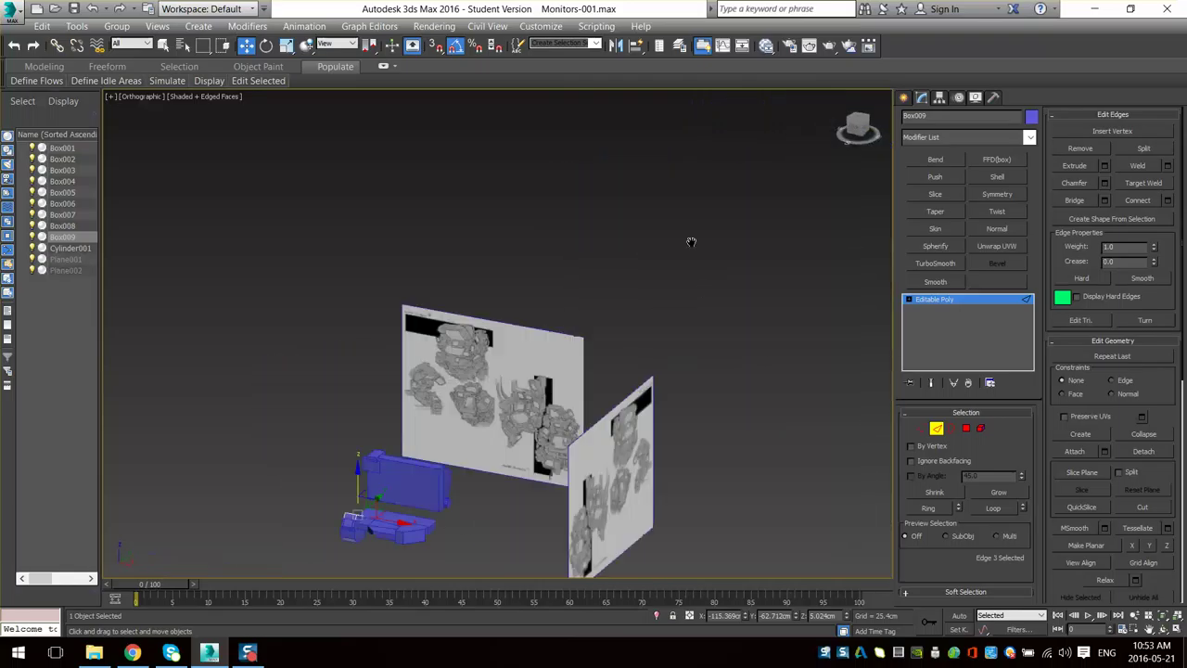
scroll(609, 351, up, 6)
middle_drag(321, 406, 739, 257)
middle_drag(330, 347, 477, 260)
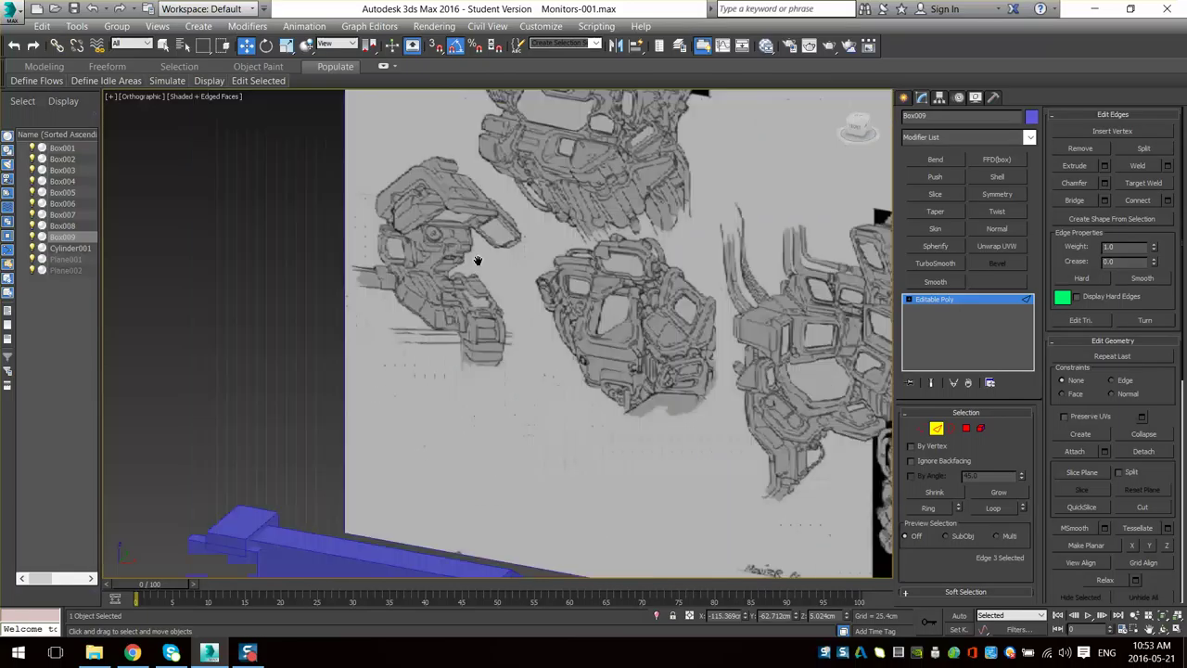
- Lower Box009's upper front edge and shift it forward to about Y -110.3 cm, Z 14.9 cm
mouse_move(316, 556)
middle_down()
mouse_move(514, 224)
mouse_move(373, 385)
middle_up()
scroll(373, 385, up, 5)
middle_drag(407, 320, 537, 378)
scroll(537, 383, up, 4)
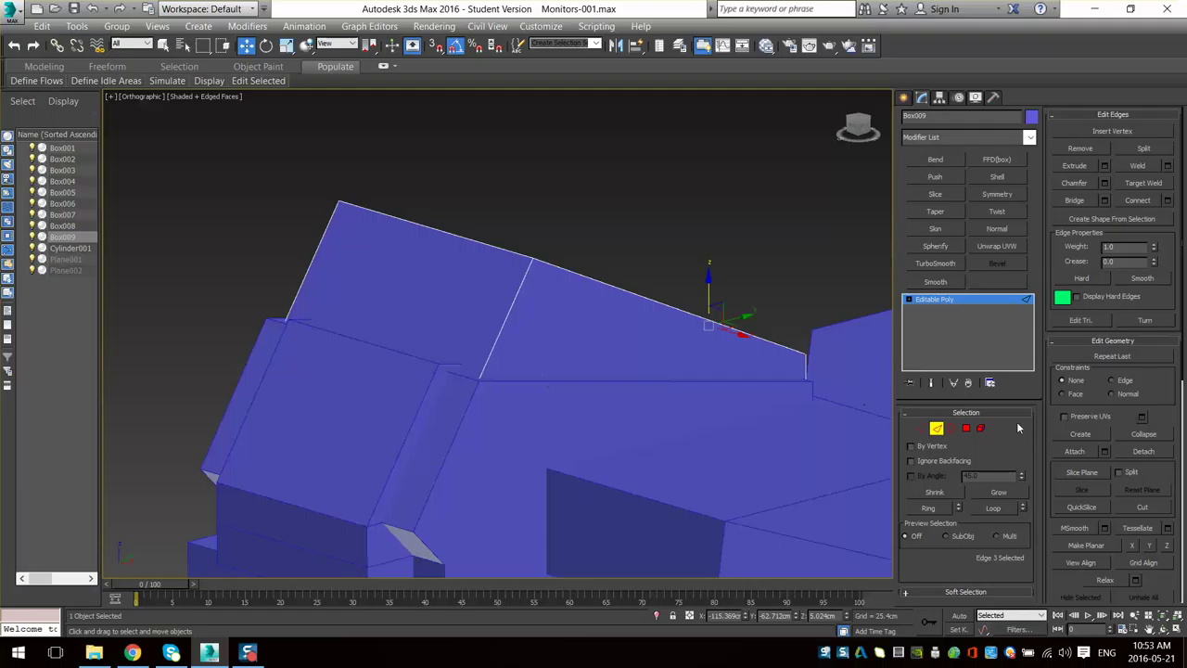
click(474, 285)
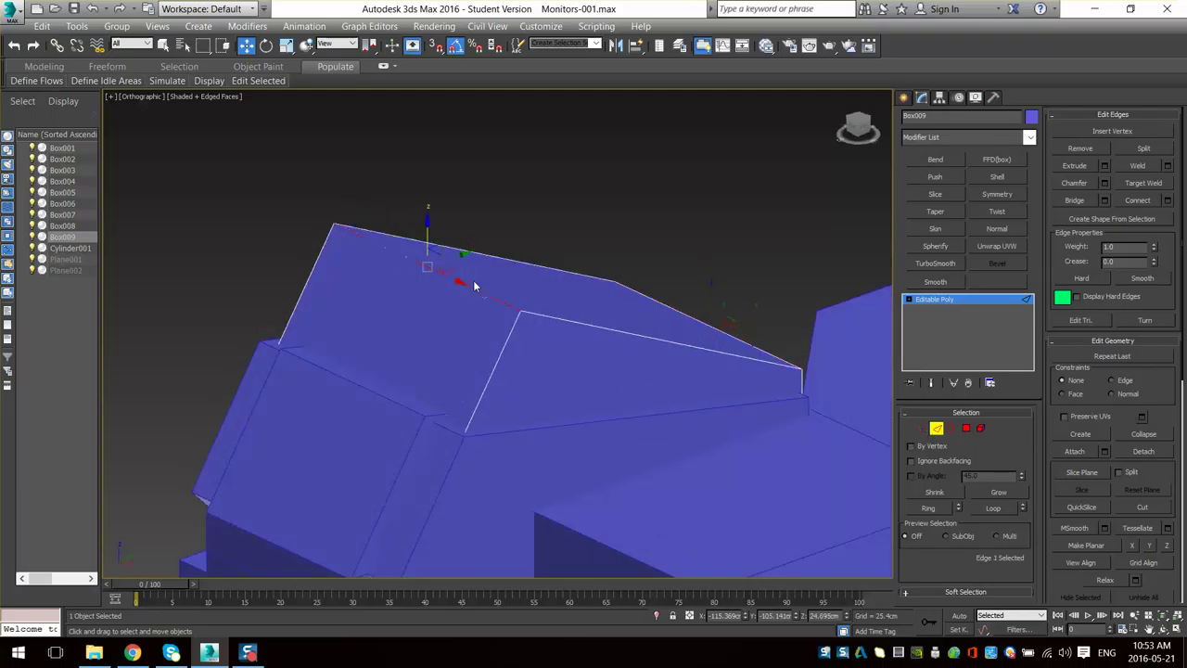
drag(428, 231, 409, 288)
alt+middle_drag(409, 288, 511, 337)
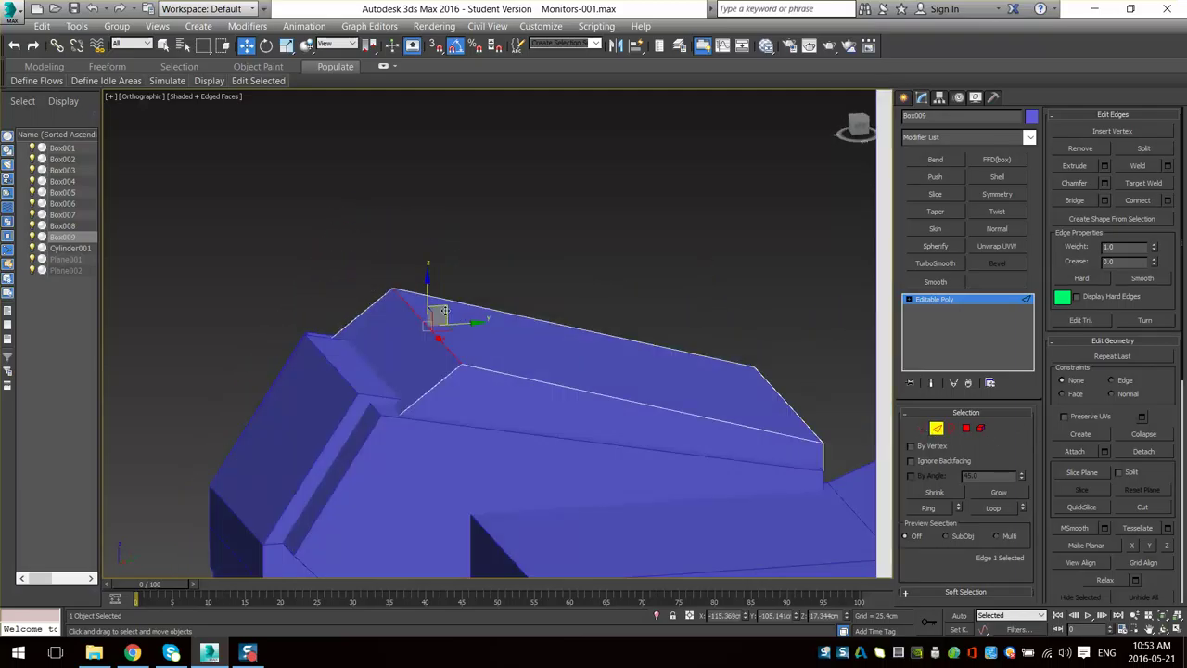
drag(447, 311, 403, 335)
- Select the whole Box009 element and scale it narrower across its width along X
click(981, 429)
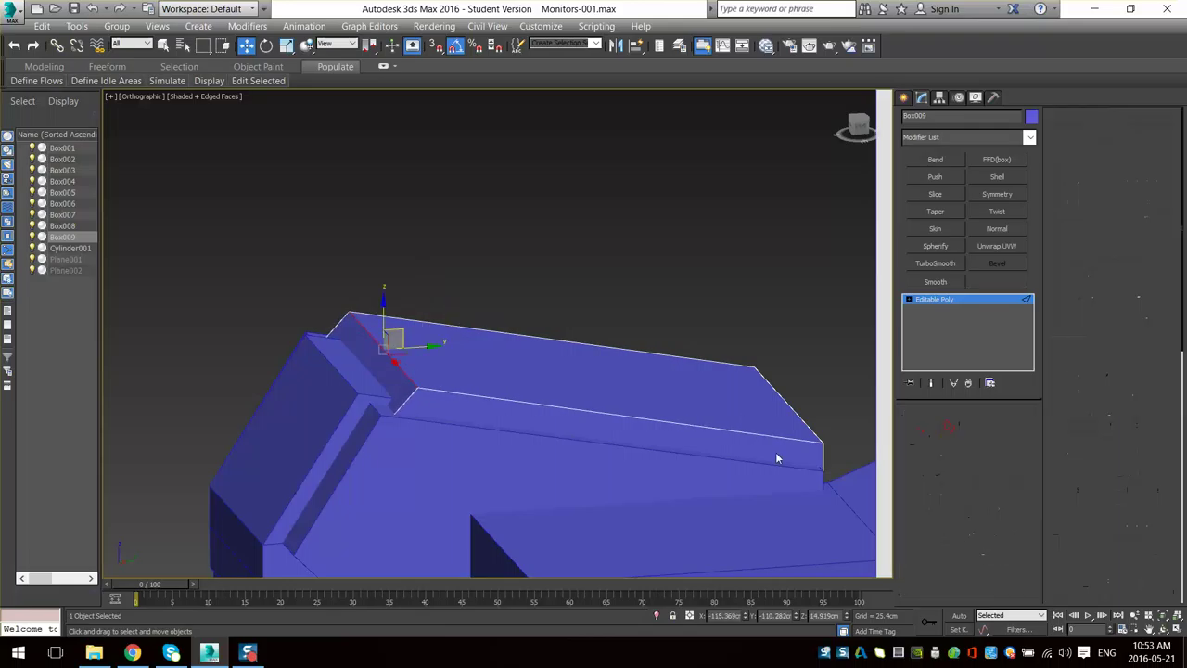
click(776, 455)
alt+middle_drag(577, 430, 632, 424)
key(r)
drag(613, 416, 591, 409)
alt+middle_drag(601, 428, 573, 324)
- Clone Box009 as a separate object slightly above the original, at about Z 25.3 cm
click(984, 427)
key(w)
shift+drag(581, 179, 582, 157)
key(Return)
alt+middle_drag(563, 329, 560, 347)
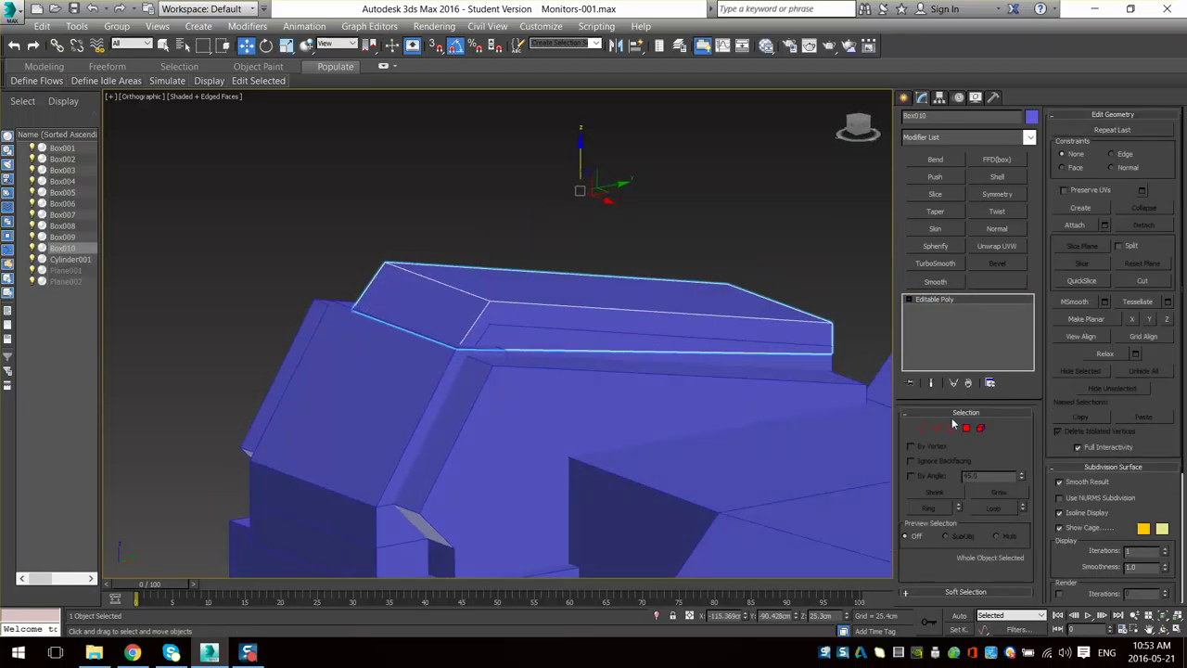
- Select the whole element of Box010 and scale it up slightly and uniformly
click(981, 428)
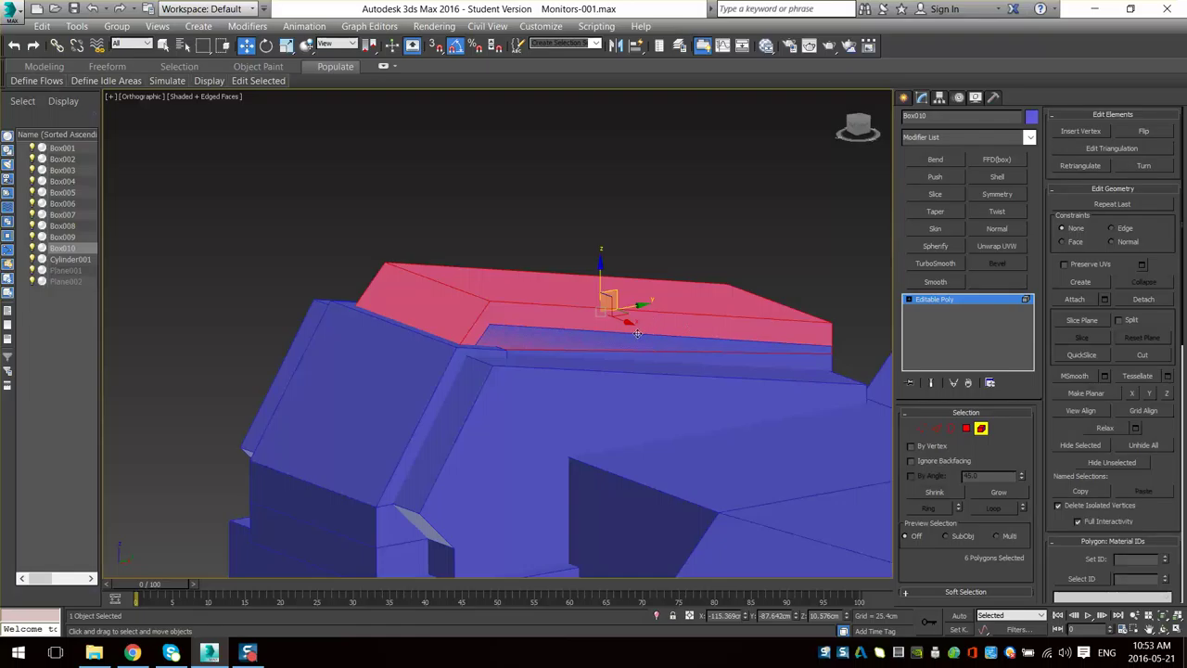
key(r)
drag(632, 322, 638, 326)
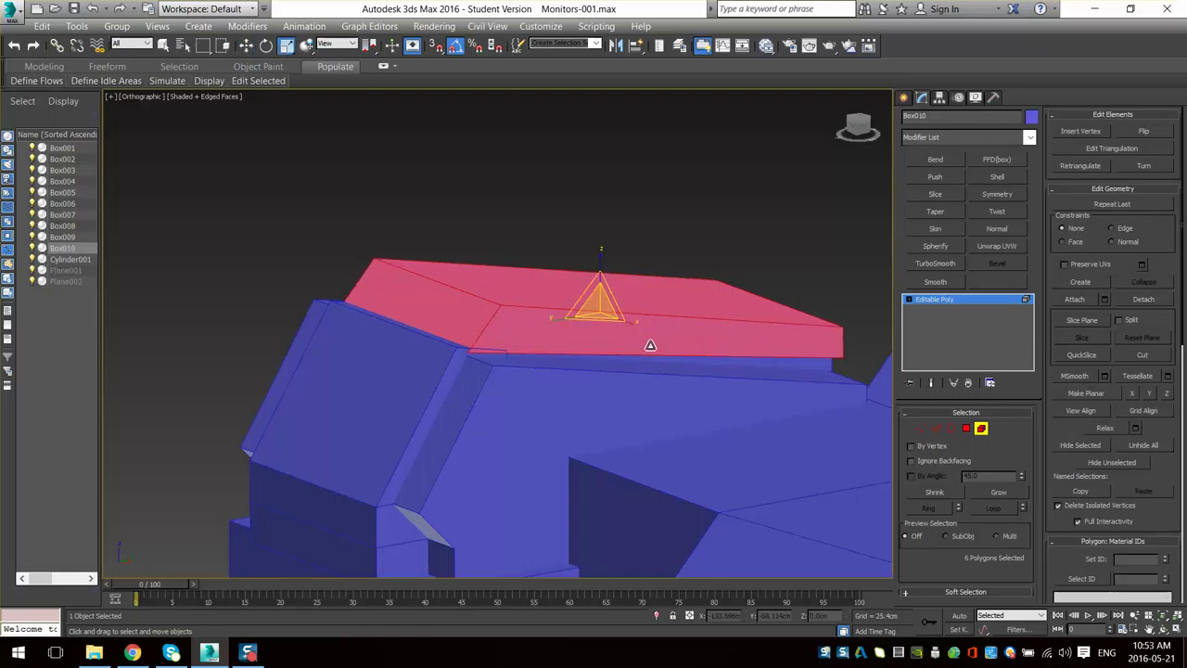
alt+middle_drag(650, 345, 640, 345)
- Examine the reference sketches for the small raised block on top of the housing
scroll(681, 326, down, 5)
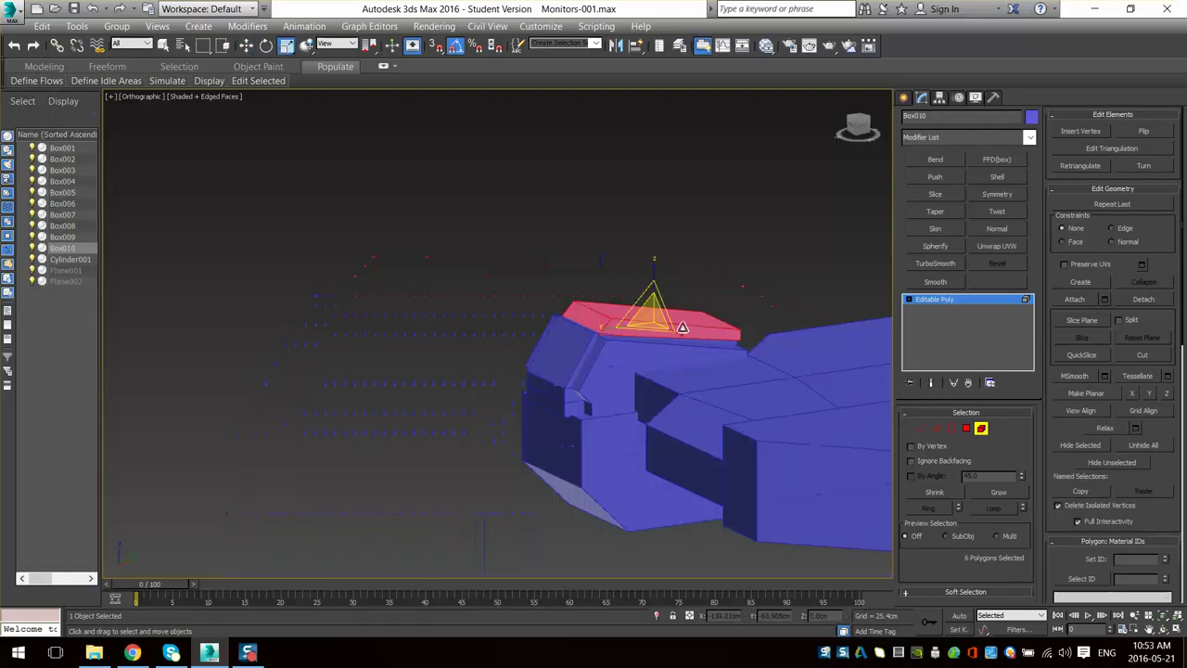
mouse_move(797, 195)
middle_down()
mouse_move(637, 331)
mouse_move(630, 414)
middle_up()
scroll(567, 465, up, 5)
mouse_move(703, 325)
middle_down()
mouse_move(568, 465)
mouse_move(806, 136)
middle_up()
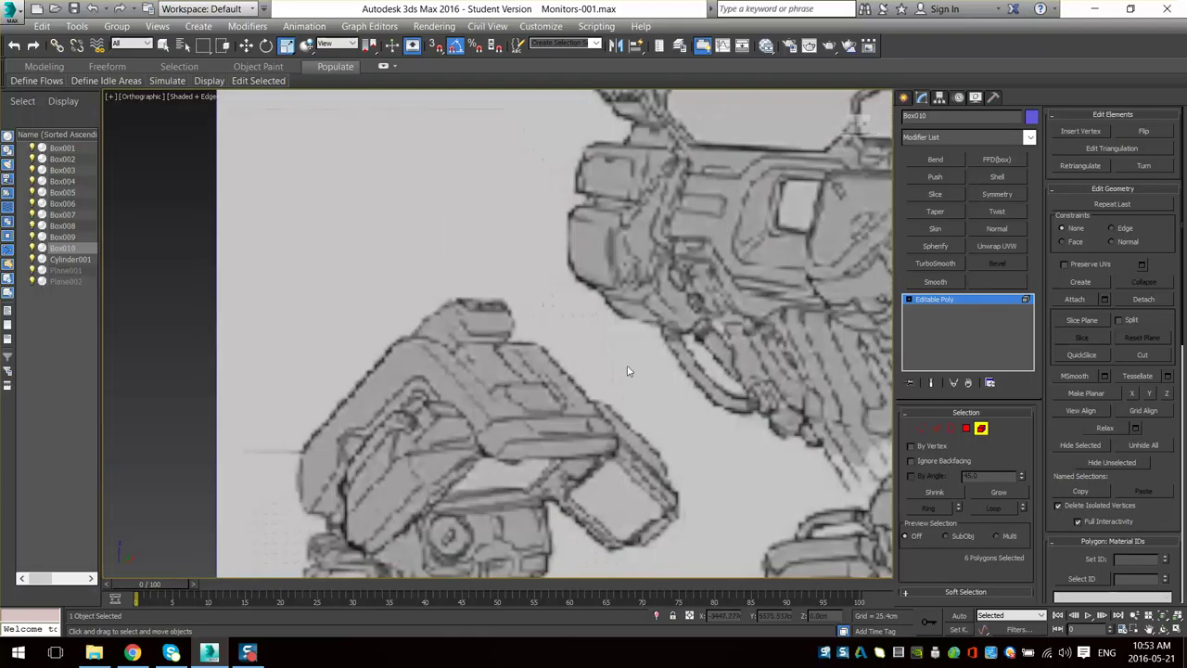
alt+middle_drag(627, 366, 633, 274)
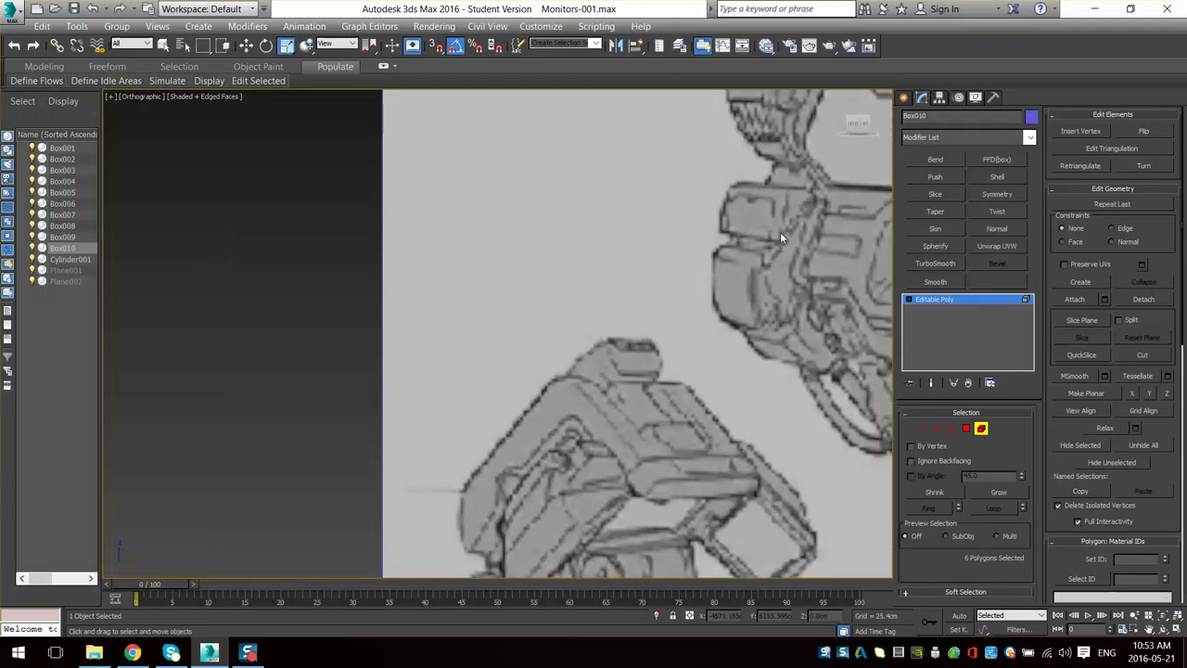
scroll(615, 406, down, 5)
alt+middle_drag(615, 405, 416, 408)
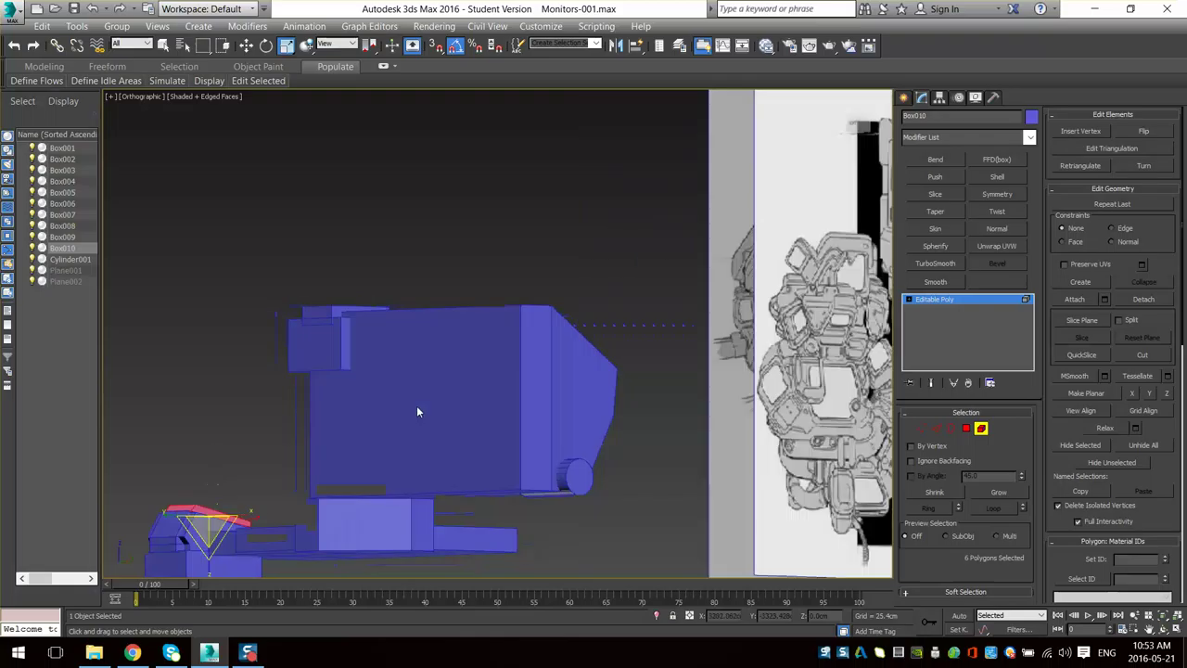
mouse_move(279, 547)
middle_down()
mouse_move(538, 361)
mouse_move(273, 239)
mouse_move(505, 260)
middle_up()
- Select Box010's sloped front polygon and move it back along Y to shorten the block
scroll(273, 239, up, 4)
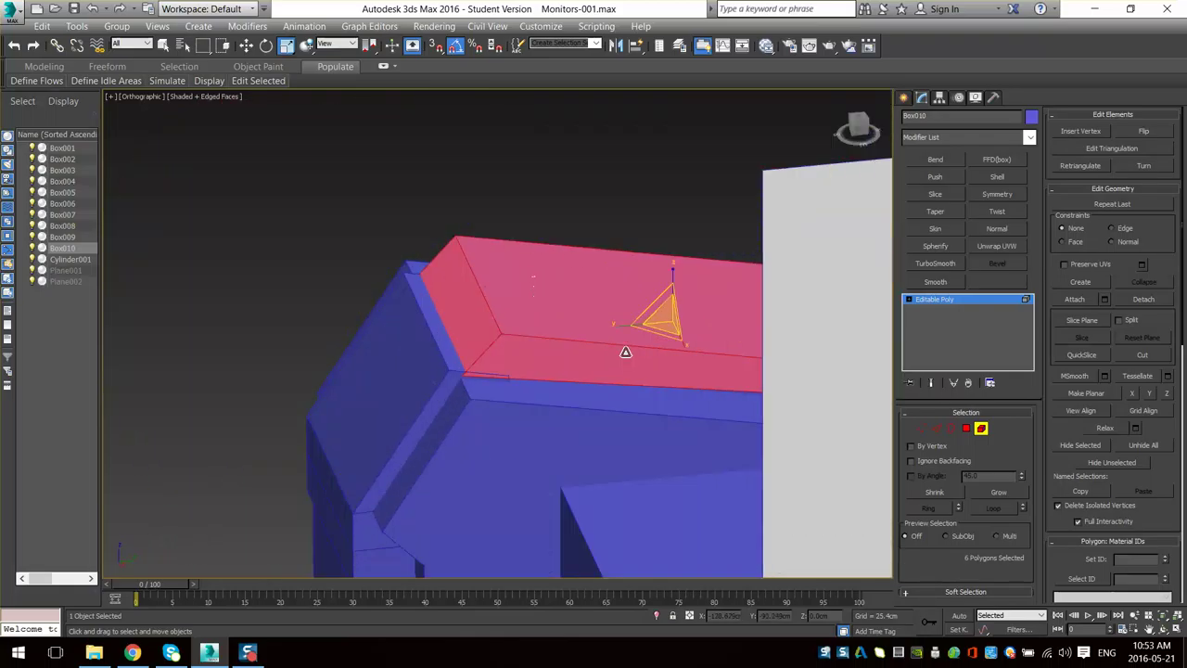
click(966, 432)
alt+middle_drag(416, 323, 499, 323)
click(489, 321)
key(w)
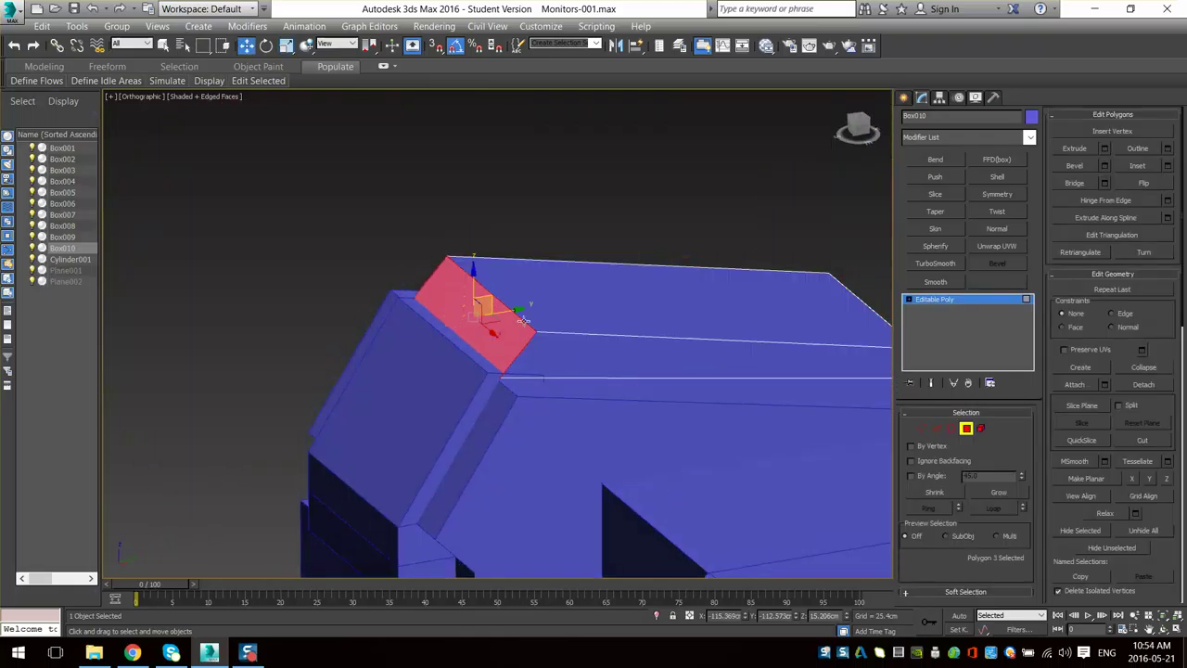
drag(520, 317, 602, 303)
- Select Box010's bottom polygon and adjust its height against the housing roof beneath
alt+middle_drag(717, 326, 685, 356)
alt+middle_drag(729, 397, 522, 370)
click(526, 340)
drag(517, 348, 513, 369)
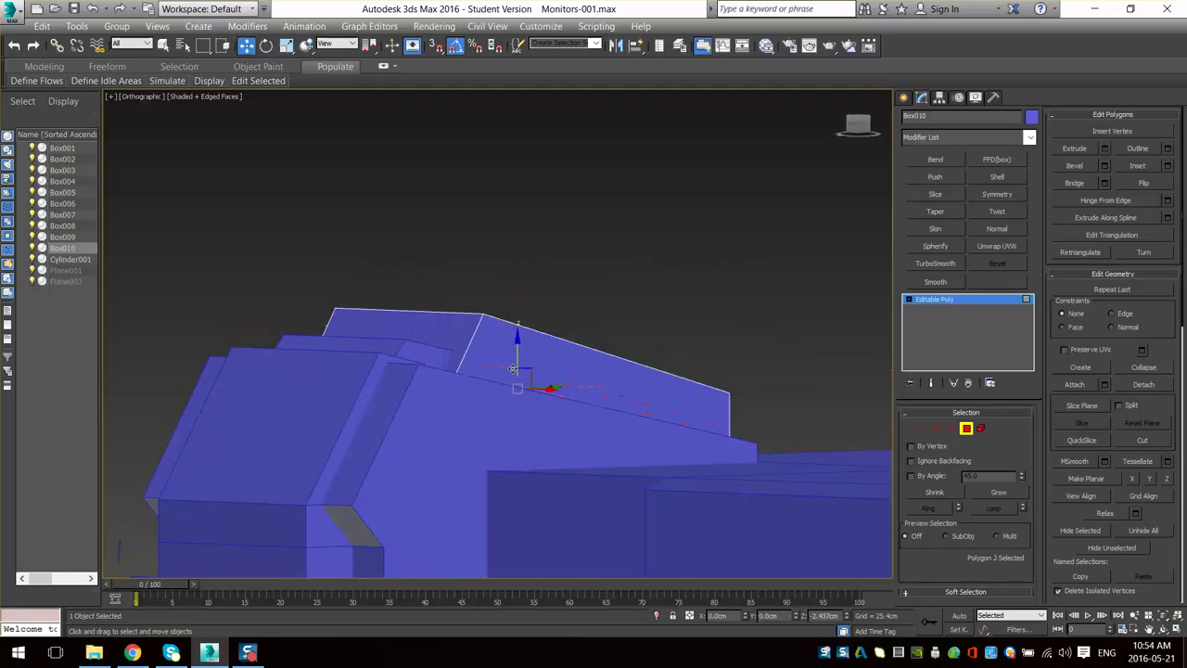
alt+middle_drag(515, 370, 621, 448)
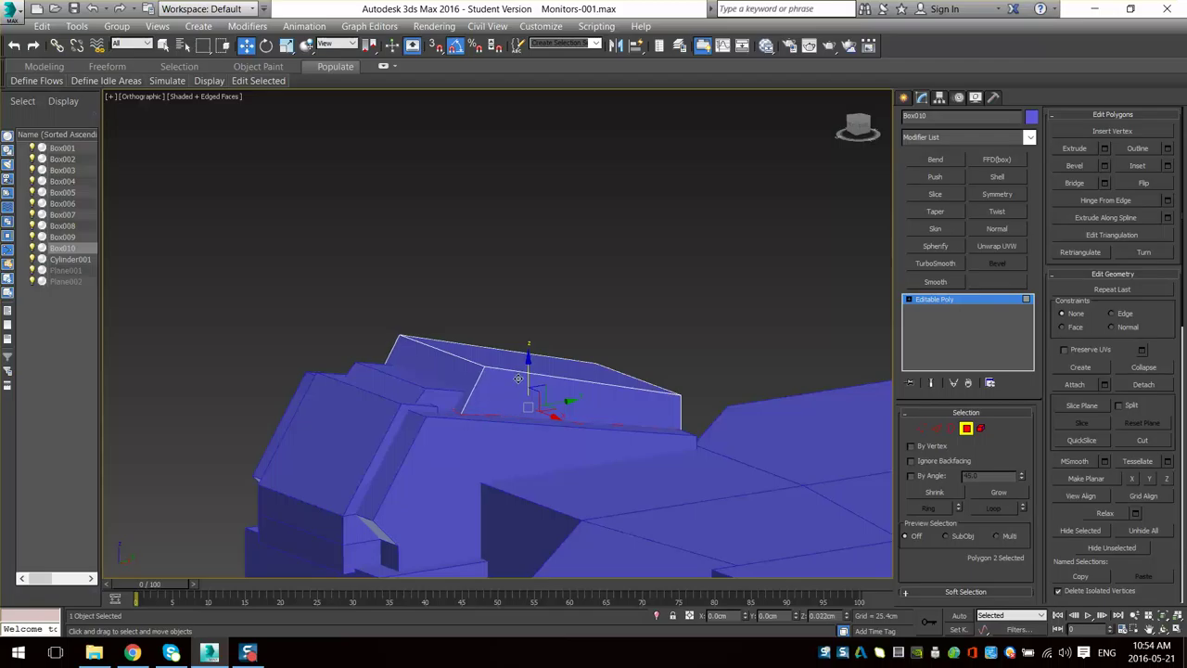
- Inspect Box010's side profile against the housing in the left view, alternating wireframe, shaded and edged-face display
key(l)
scroll(508, 343, down, 2)
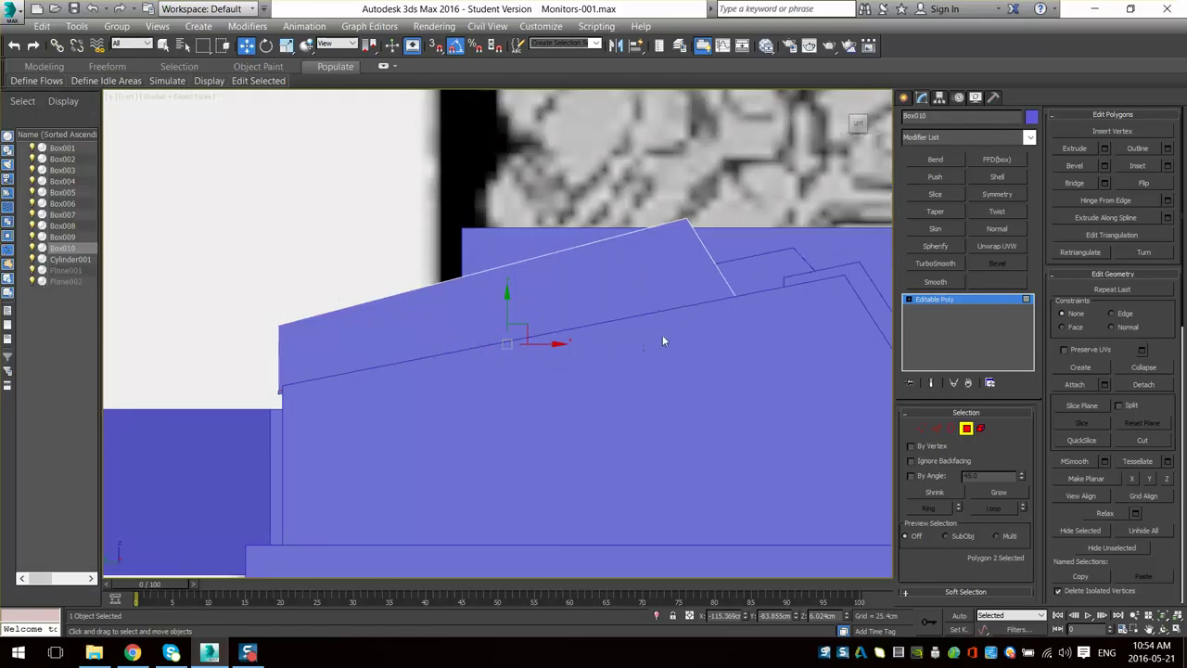
key(F3)
scroll(640, 335, down, 2)
middle_drag(603, 327, 614, 347)
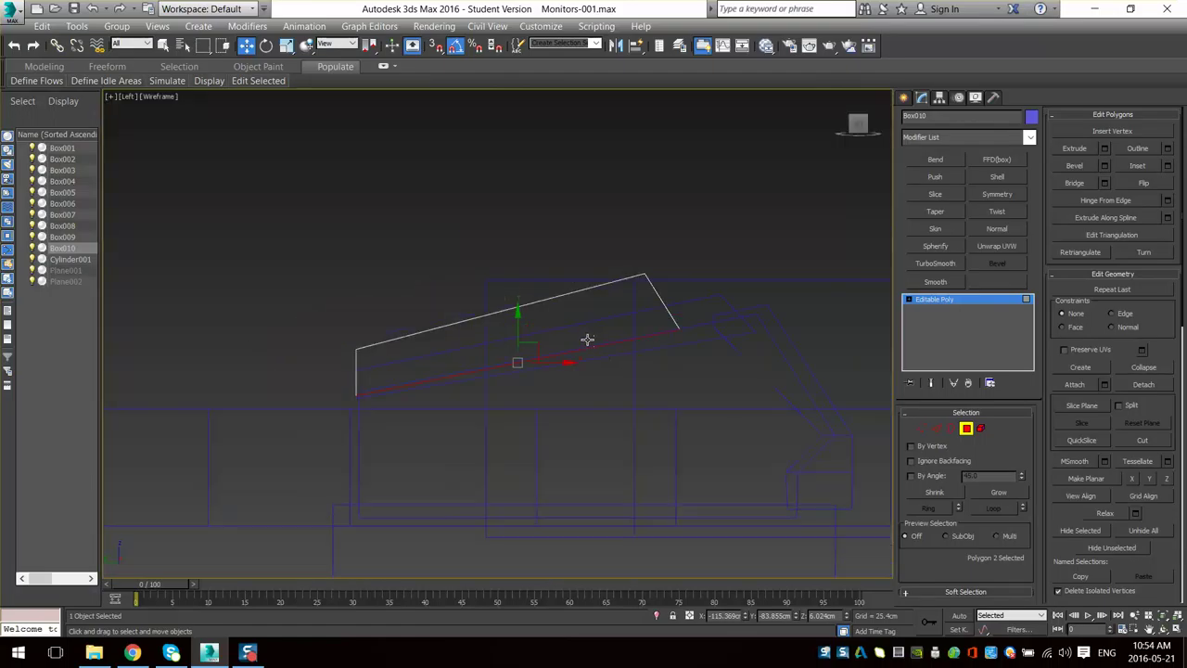
key(F3)
key(F3)
key(F3)
key(F3)
key(F3)
key(F3)
key(F3)
key(F3)
middle_drag(664, 374, 620, 269)
scroll(612, 276, down, 2)
key(F3)
key(F3)
key(F3)
key(F4)
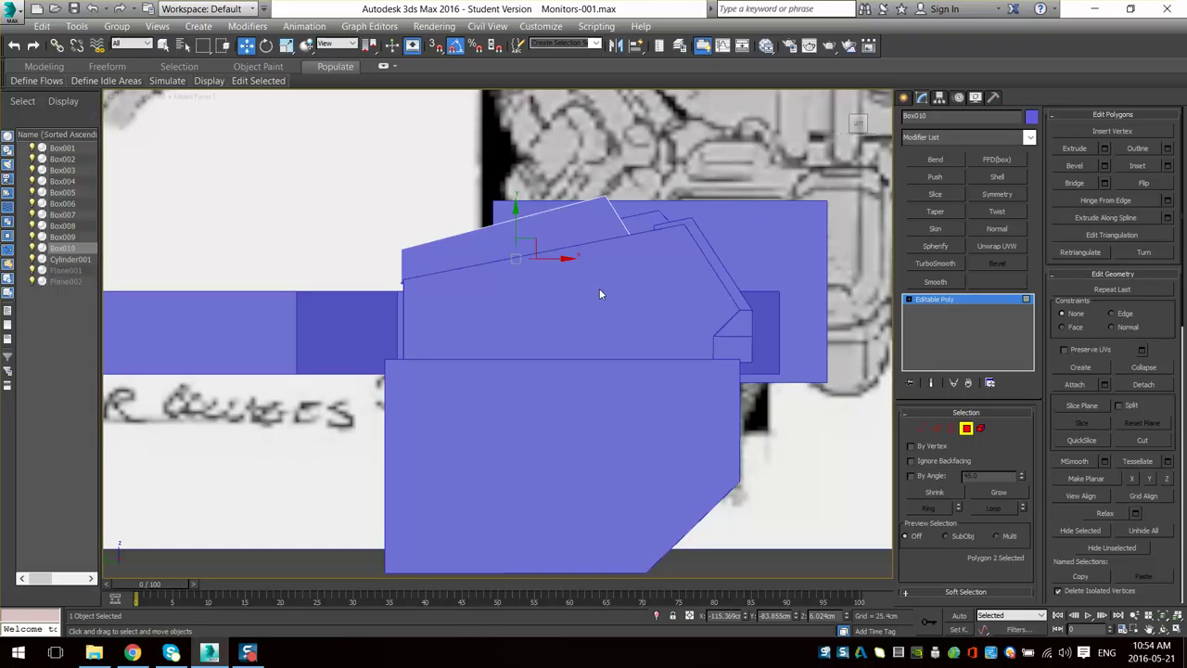
key(F4)
key(F4)
key(F4)
key(F4)
key(F4)
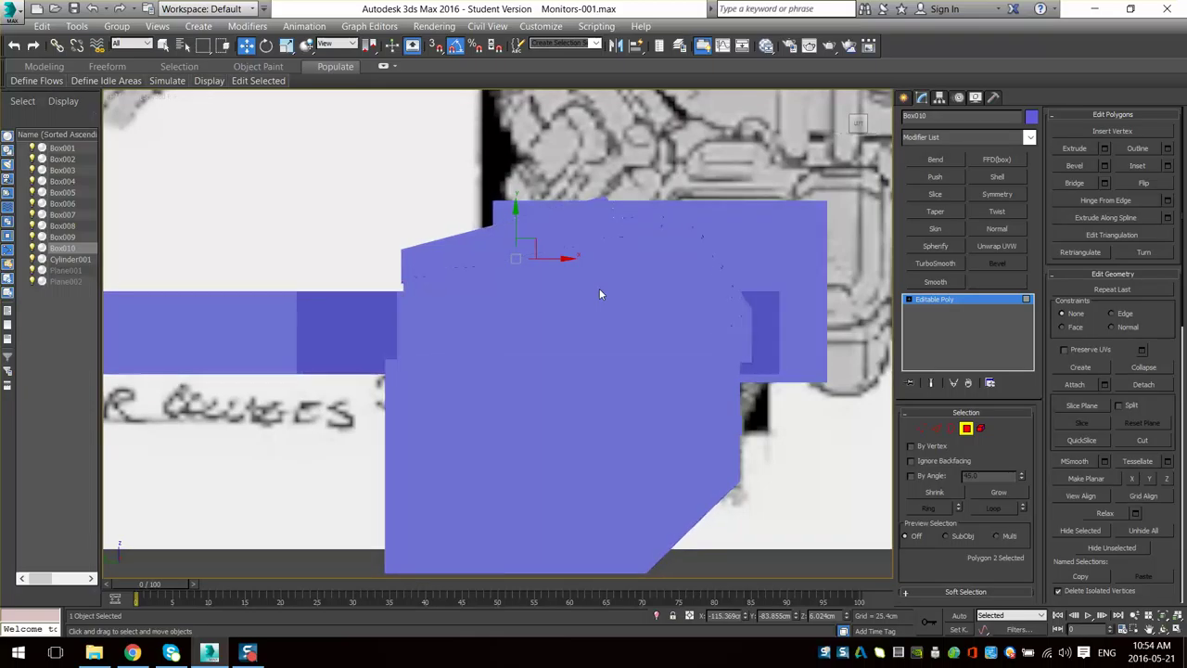
key(F4)
key(F4)
key(F4)
key(F3)
middle_drag(599, 289, 604, 383)
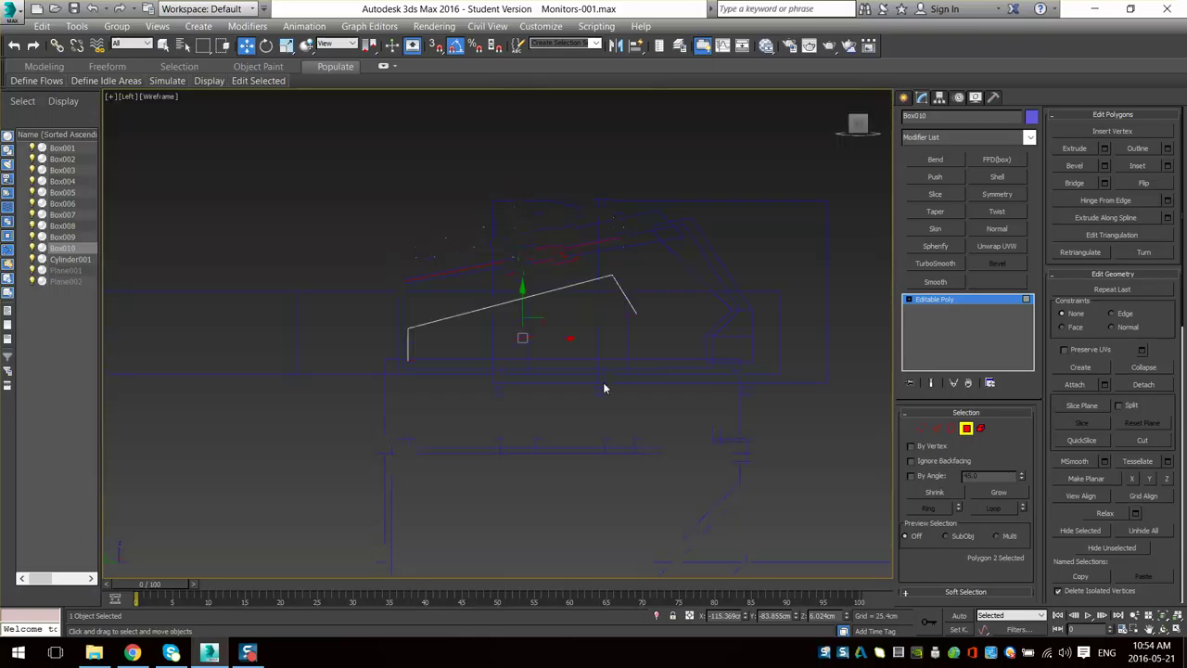
- Lower the pair of bottom vertices at Box010's rear end toward the housing roof in the left wireframe view
scroll(604, 383, up, 3)
middle_drag(652, 224, 760, 317)
key(1)
drag(843, 265, 830, 280)
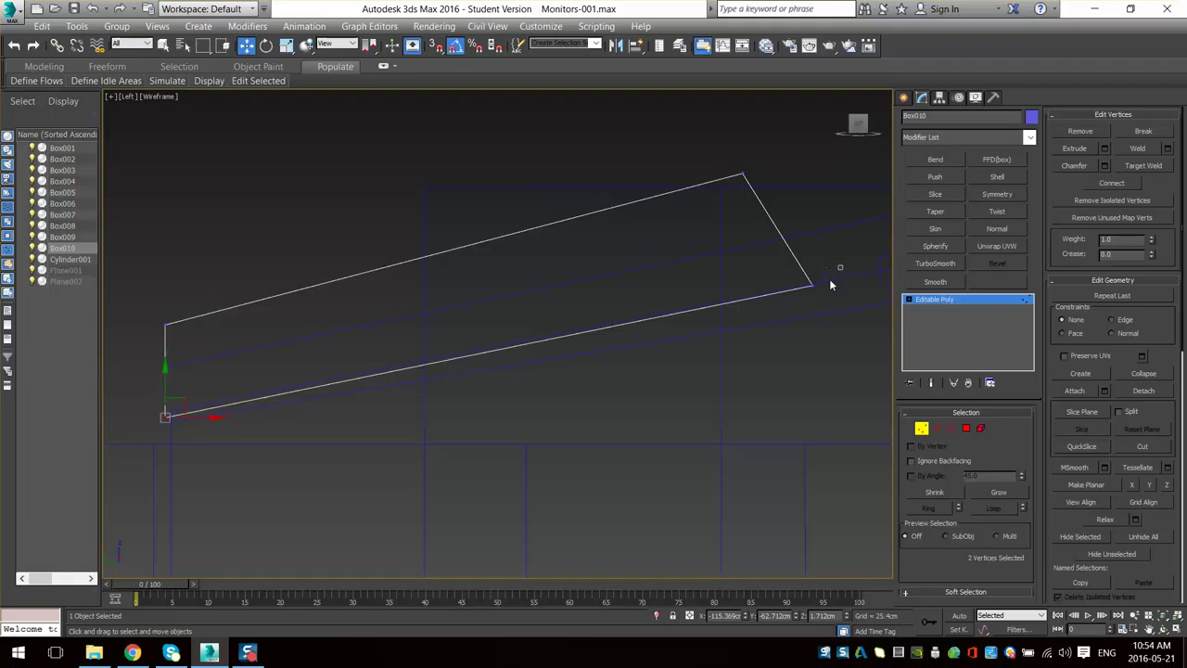
scroll(208, 375, up, 2)
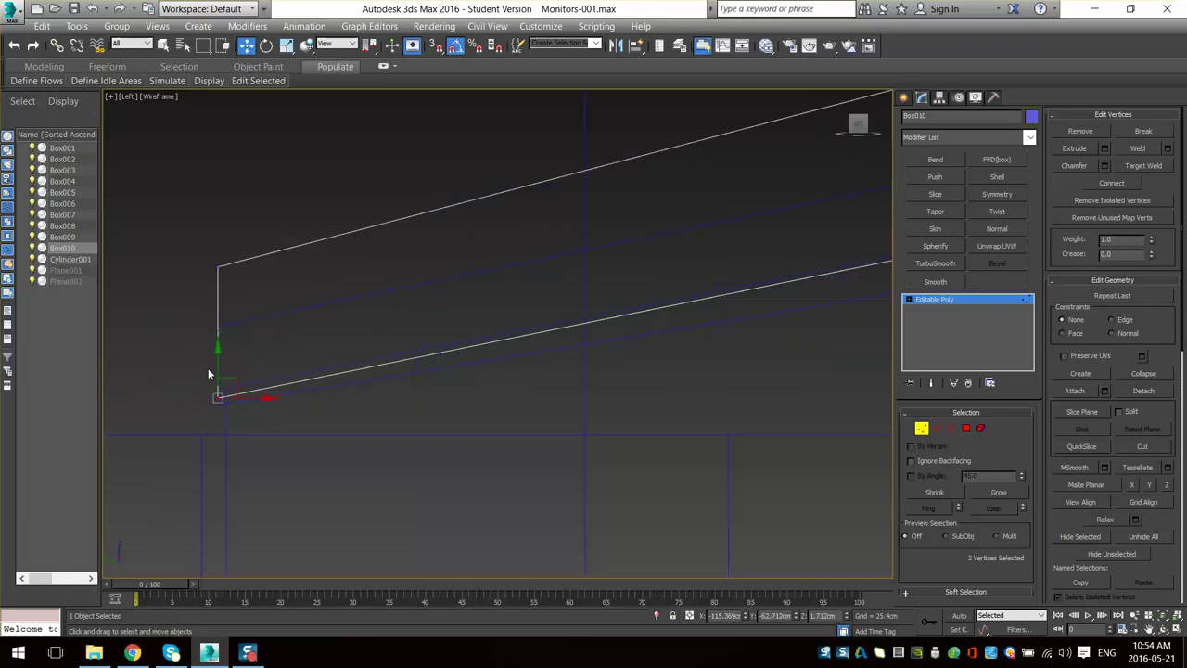
drag(216, 372, 217, 364)
middle_drag(507, 436, 249, 453)
middle_drag(651, 360, 507, 419)
scroll(507, 419, down, 2)
middle_drag(259, 438, 469, 380)
key(ctrl+z)
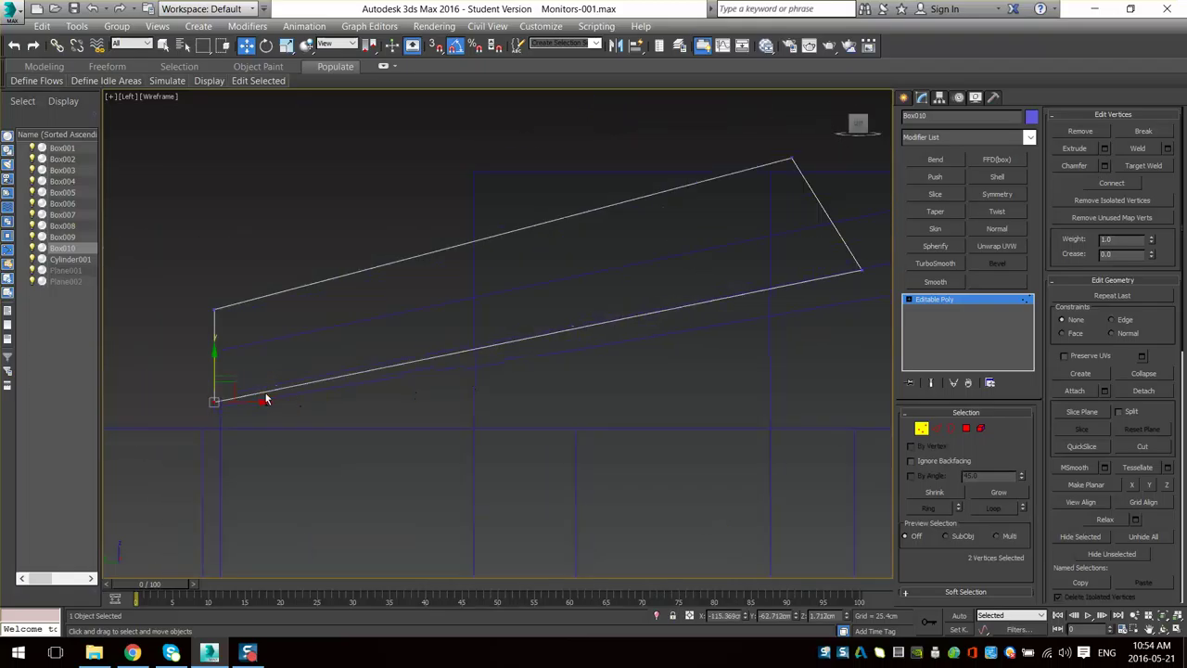
scroll(214, 364, up, 2)
drag(213, 405, 213, 416)
- Lower Box010's bottom front vertices so the underside follows the slope of the housing roof
middle_drag(808, 304, 375, 392)
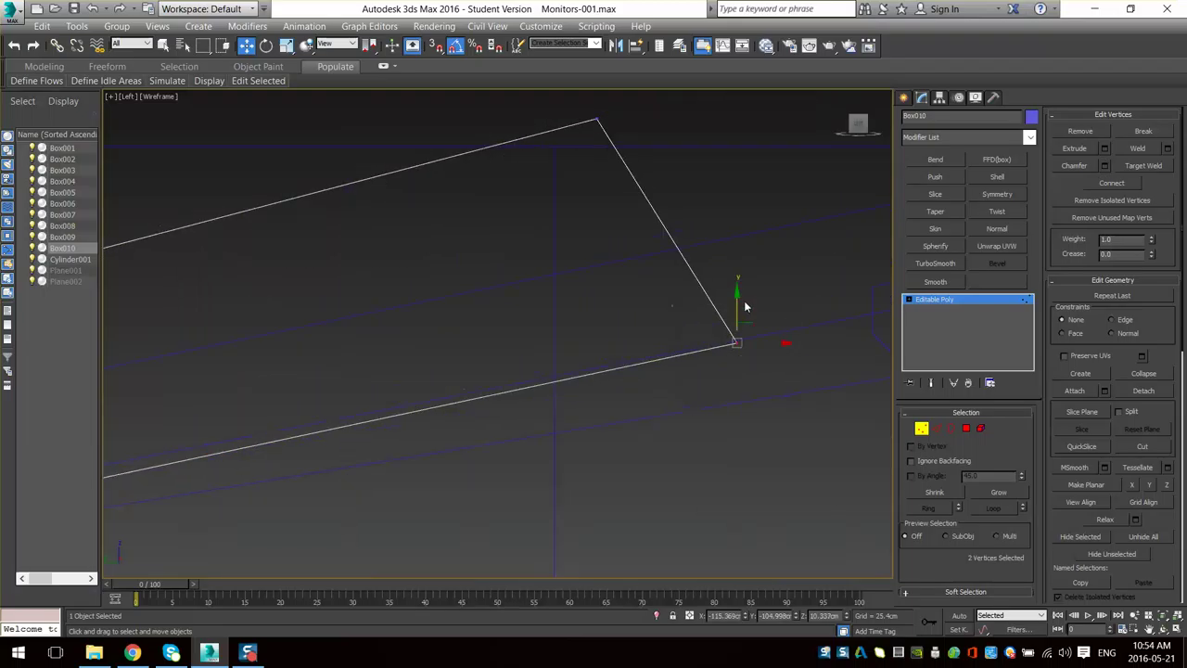
drag(739, 305, 737, 364)
scroll(646, 342, down, 4)
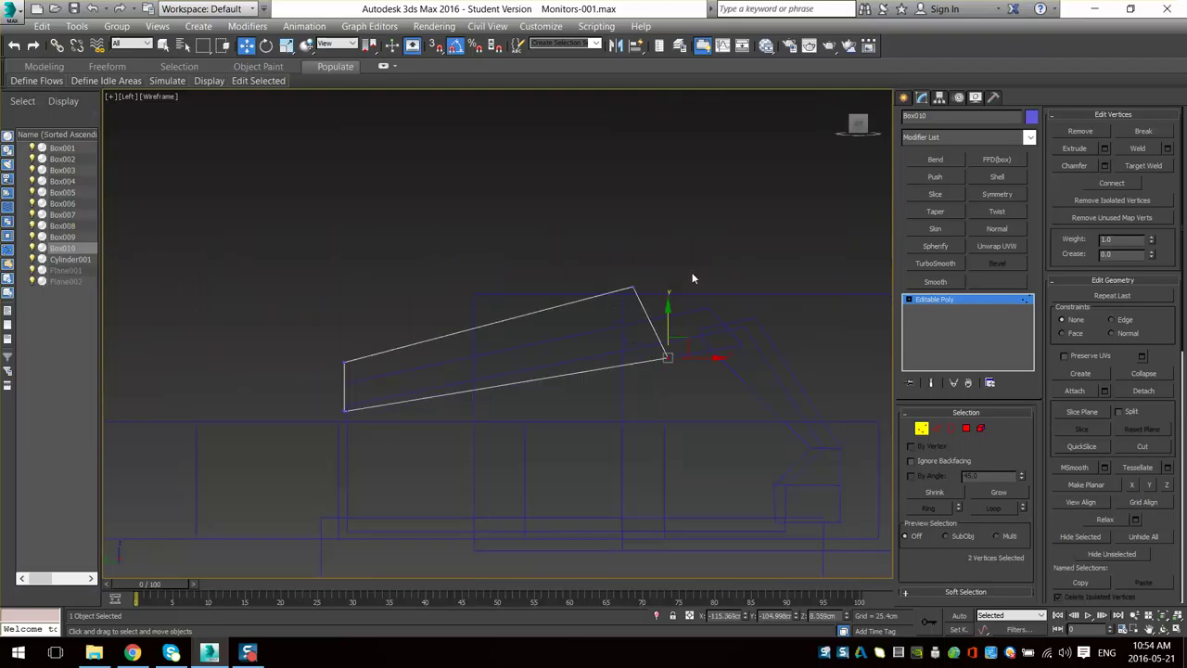
- Select the four vertices at Box010's front end and move them slightly back to shorten the block
scroll(679, 269, up, 2)
scroll(641, 297, down, 1)
drag(550, 250, 715, 451)
mouse_move(650, 345)
mouse_down()
mouse_move(604, 345)
mouse_move(627, 349)
mouse_up()
middle_drag(607, 371, 704, 347)
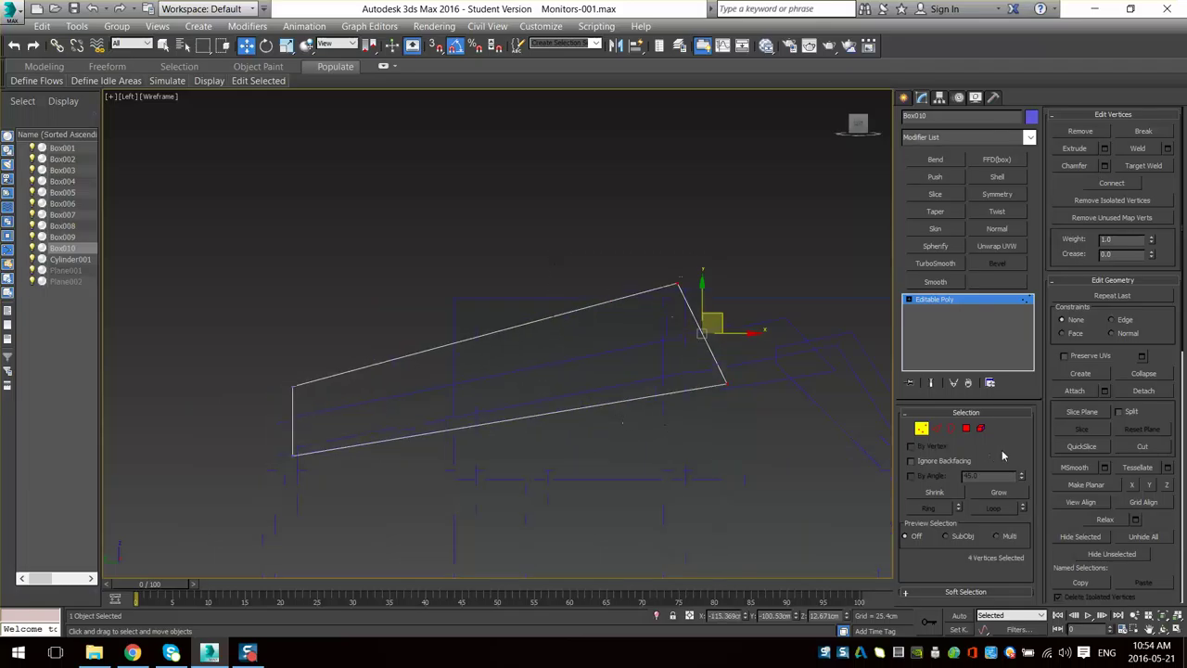
- Select Box010's four lengthwise edges and connect them with two new edge loops across the block
click(937, 429)
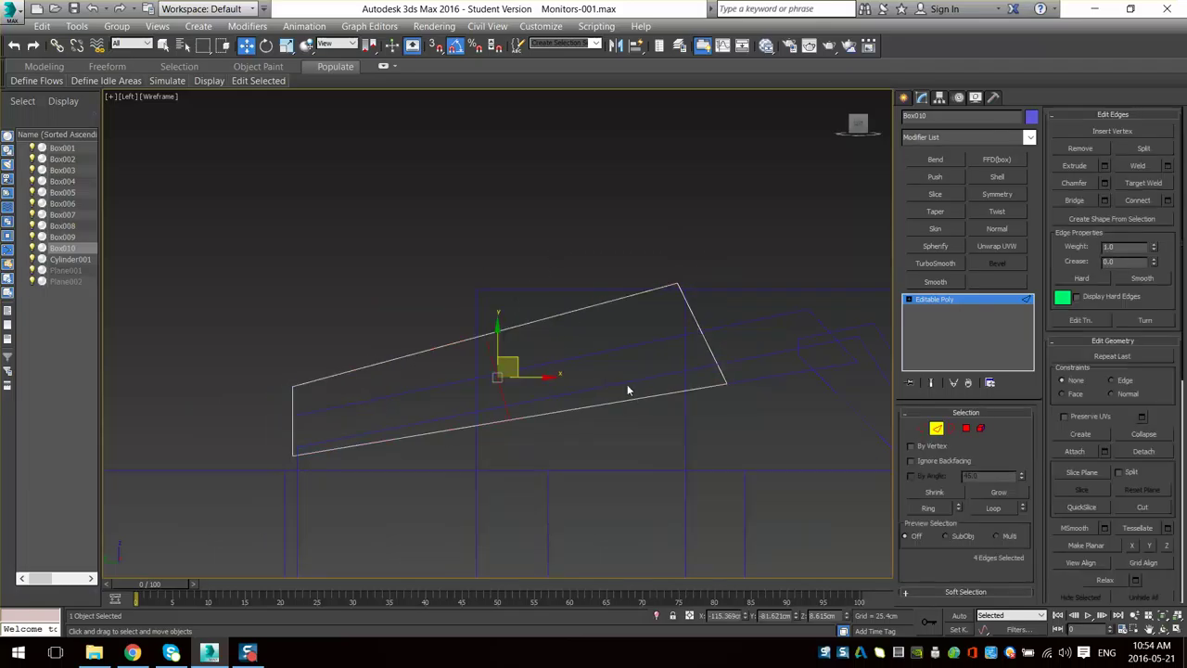
drag(540, 270, 615, 457)
scroll(628, 444, up, 3)
key(ctrl+shift+e)
key(1)
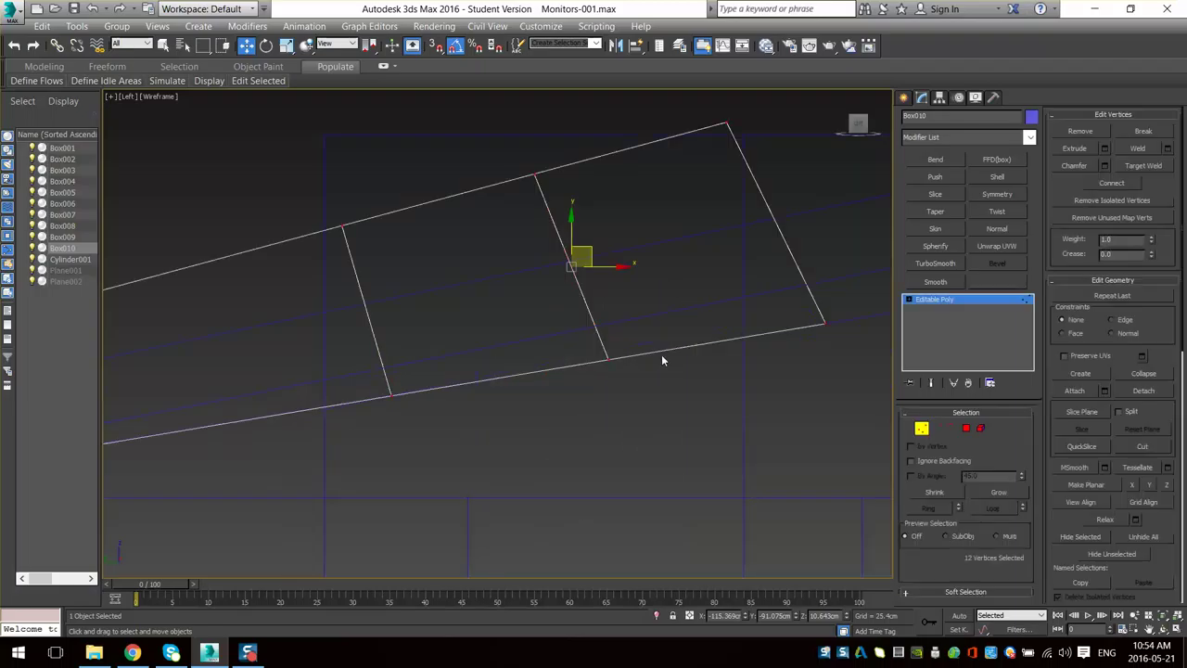
drag(582, 403, 582, 398)
- Try raising the bottom edges of Box010's front section with the Edge constraint
key(2)
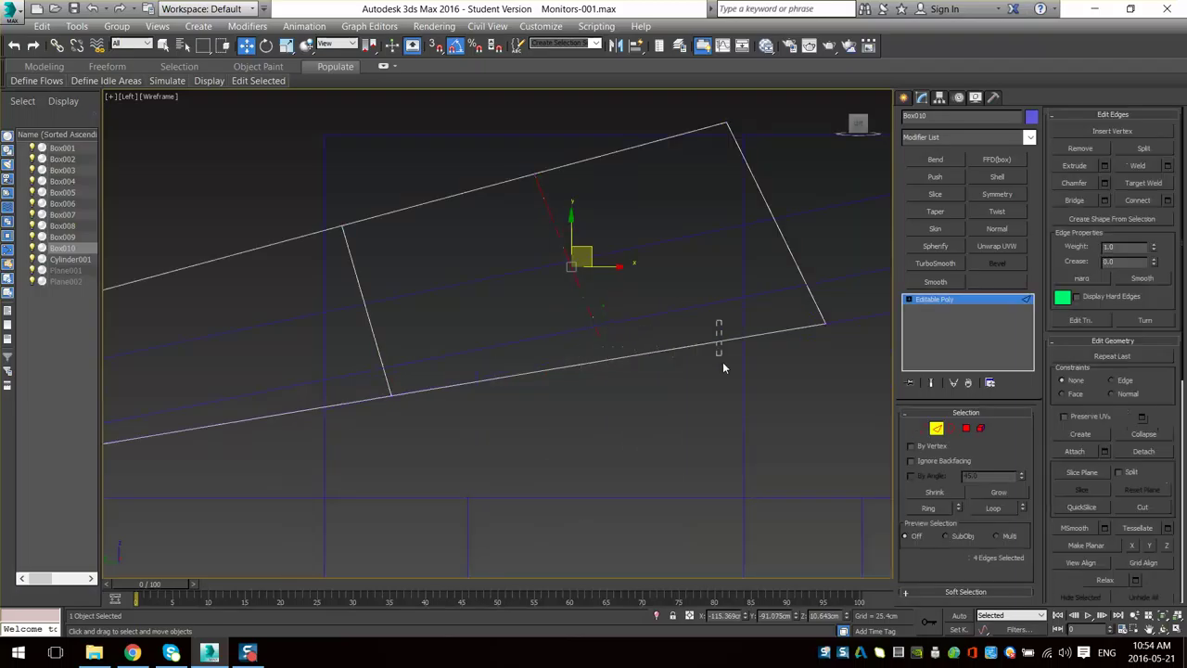
click(722, 340)
middle_drag(668, 388, 656, 420)
scroll(653, 422, down, 2)
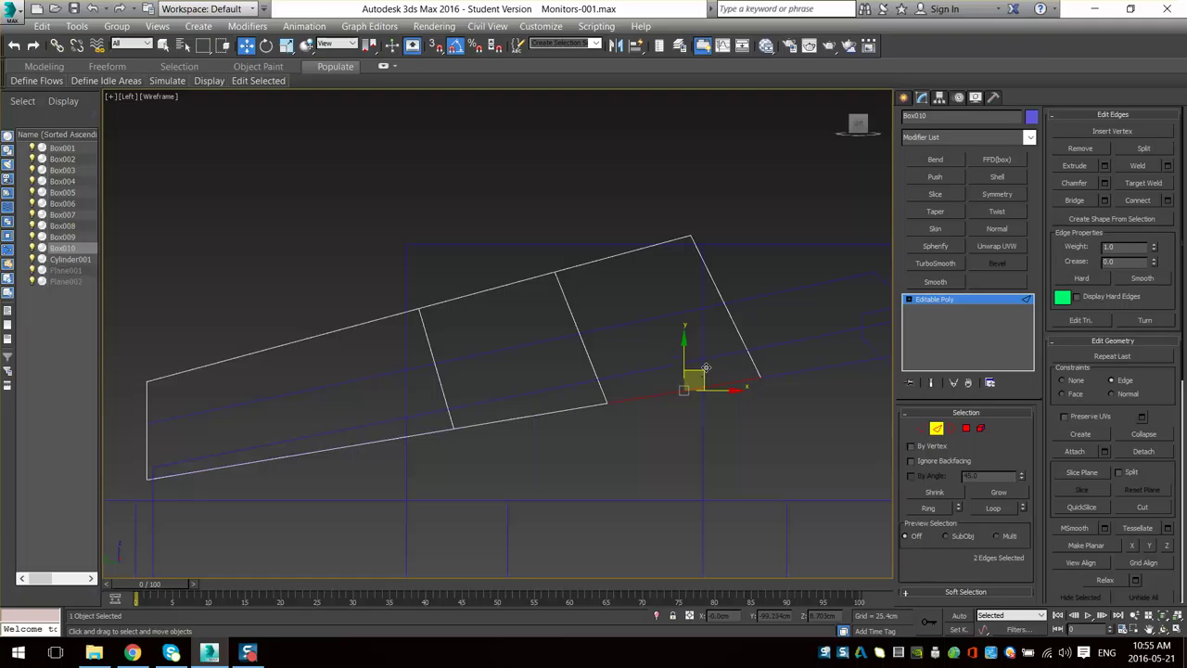
drag(706, 368, 663, 317)
key(ctrl+z)
- Slide Box010's front edge loop back and raise the front section's bottom edges to form a step in the underside
click(574, 313)
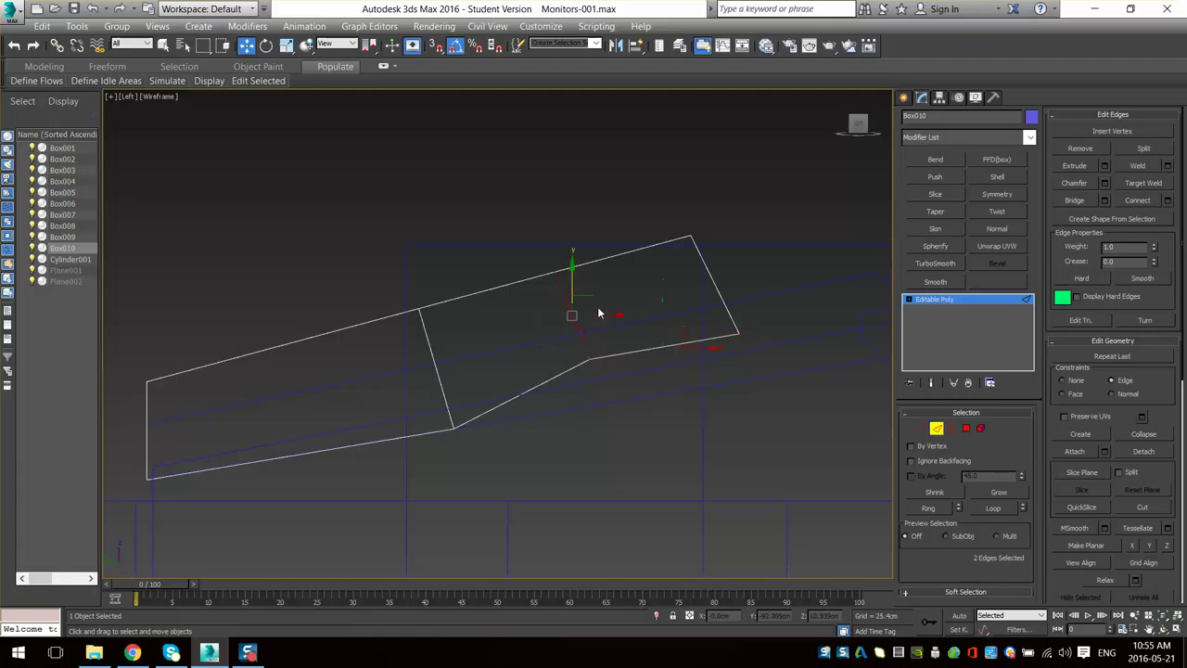
drag(583, 304, 508, 325)
key(ctrl+z)
key(ctrl+z)
key(ctrl+z)
drag(556, 360, 646, 353)
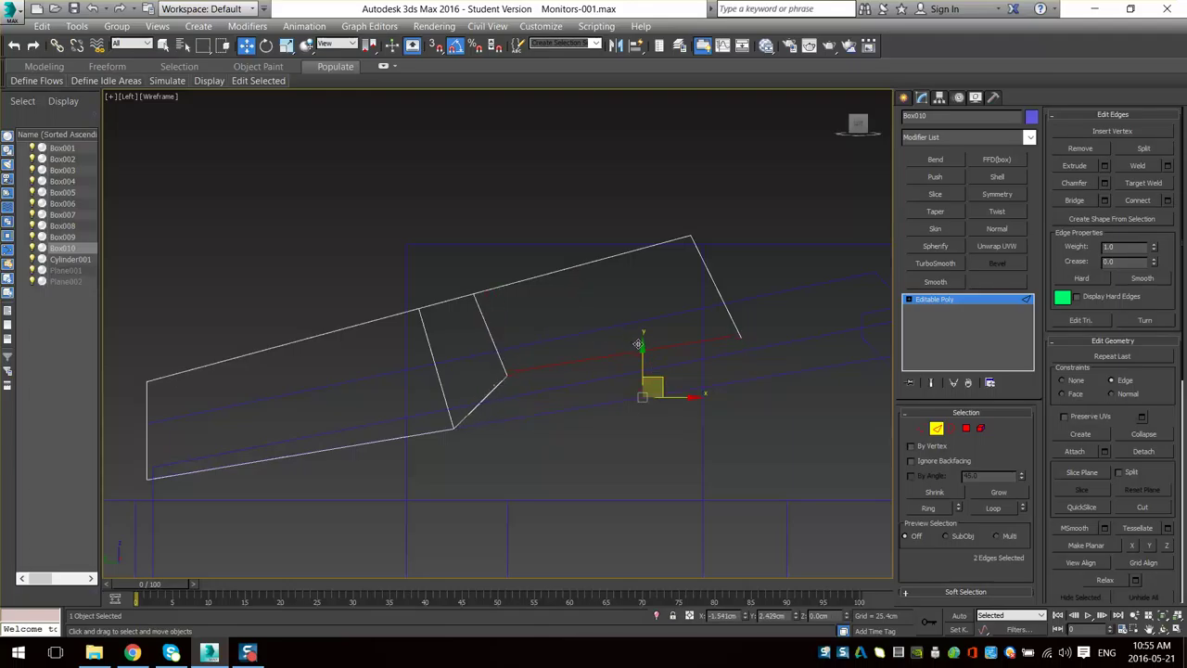
drag(637, 344, 636, 343)
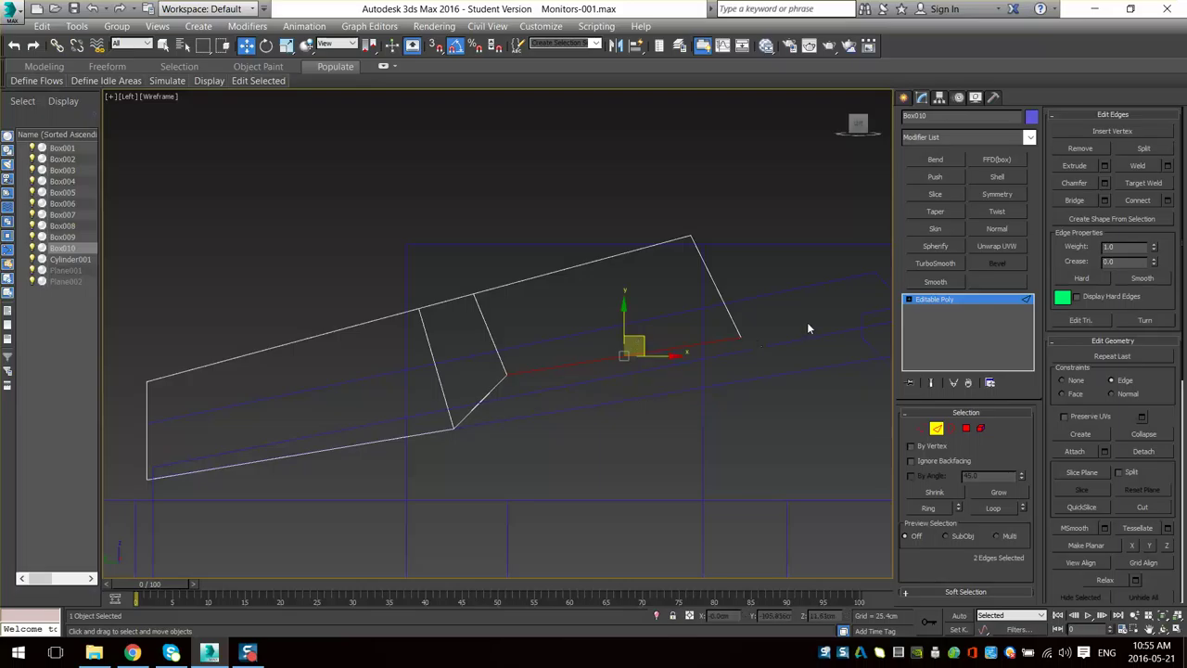
- Select Box010's bottom front vertices and raise them slightly along the sloped front edge
key(1)
drag(778, 305, 709, 364)
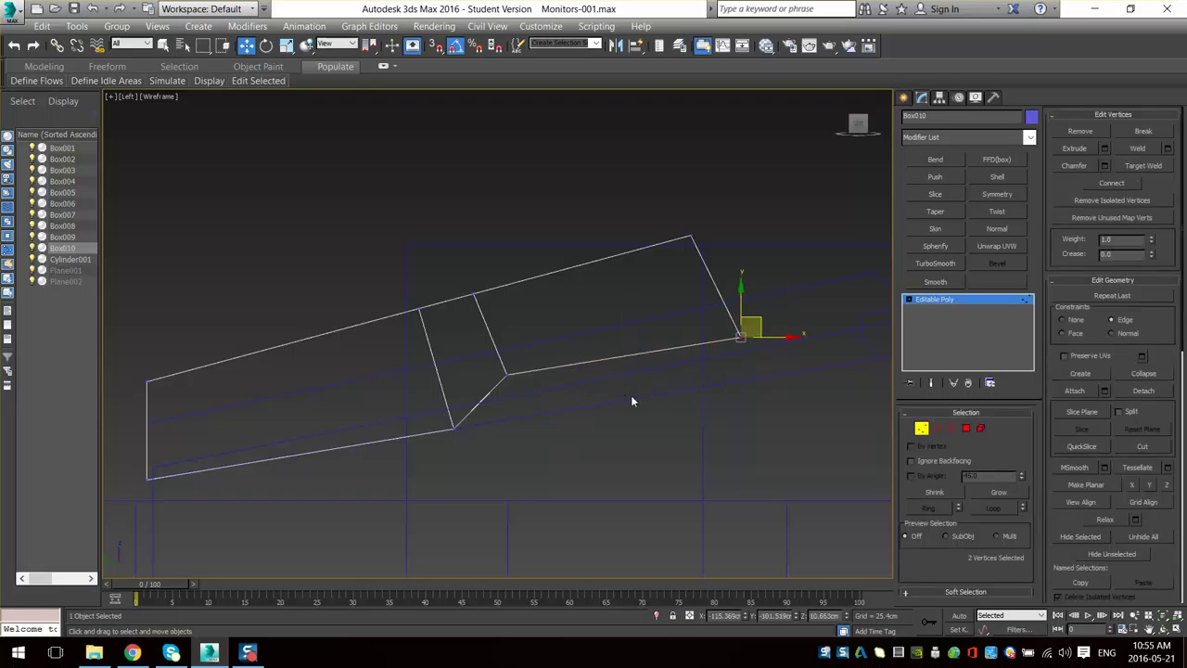
middle_drag(818, 359, 689, 402)
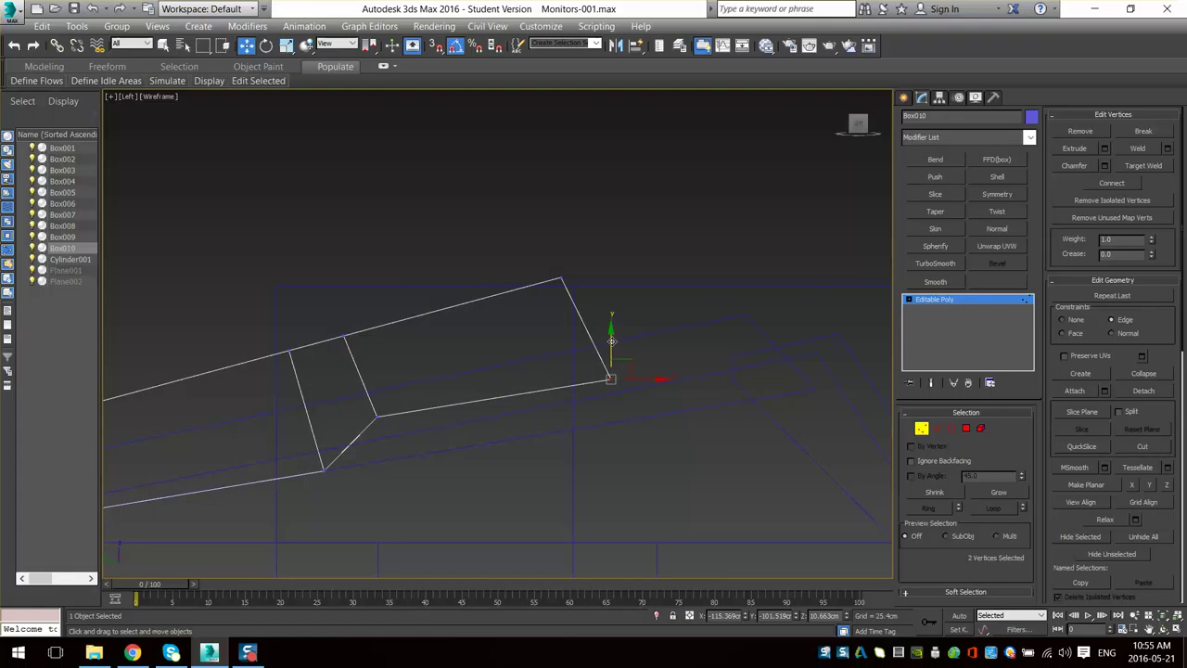
drag(612, 340, 608, 332)
middle_drag(548, 340, 737, 335)
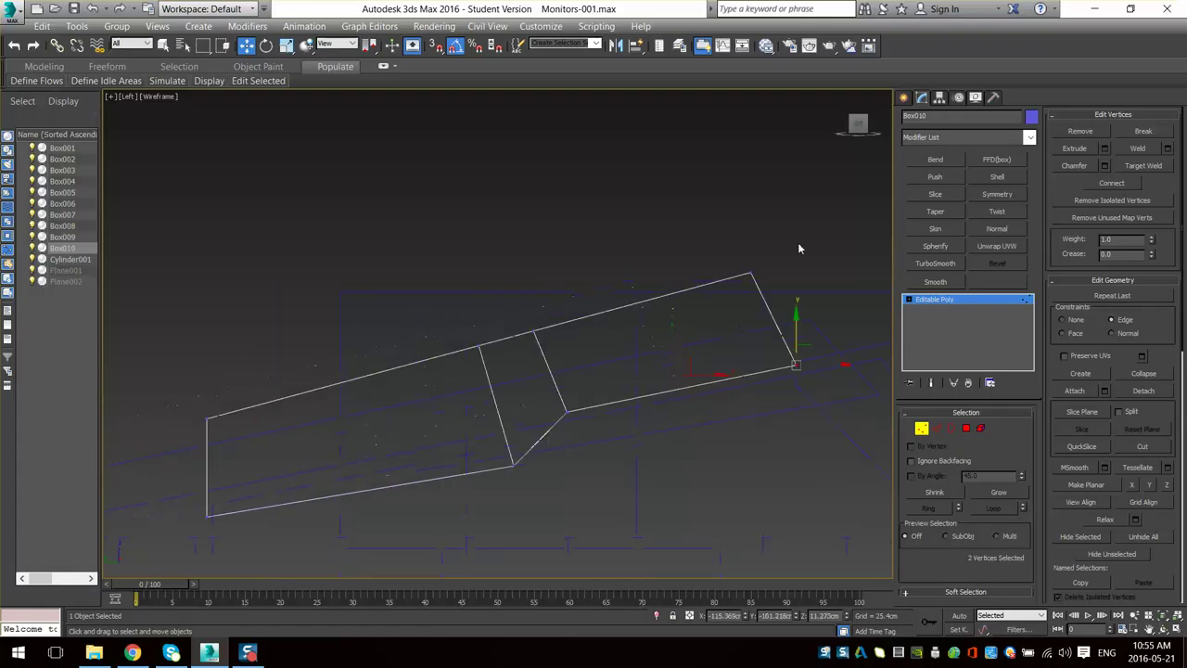
- Select Box010's top front vertices and slide them back along the top edges to flatten the front slope
drag(762, 259, 721, 279)
key(ctrl+z)
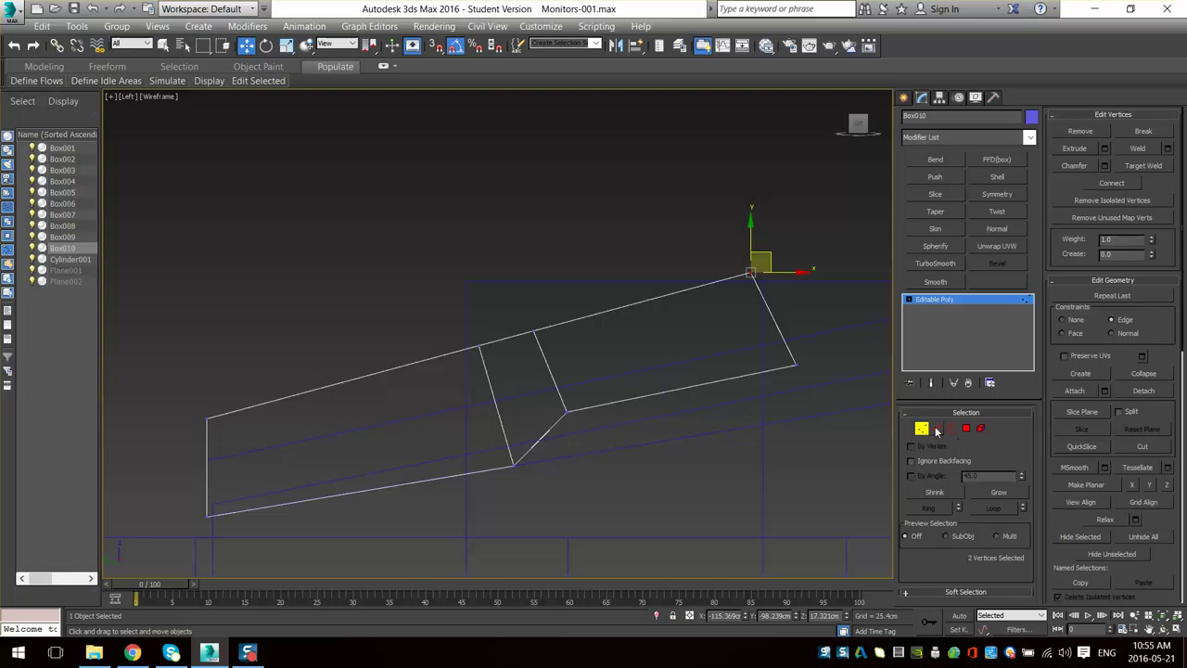
click(937, 429)
click(779, 321)
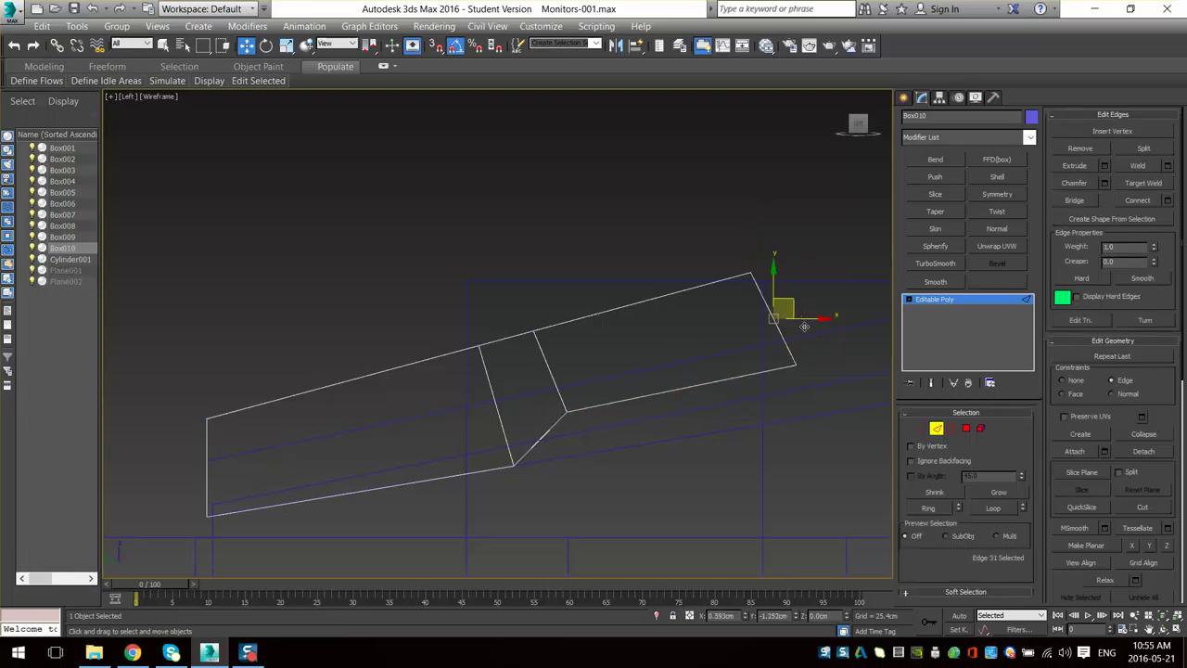
mouse_move(804, 326)
mouse_down()
mouse_move(777, 353)
mouse_move(807, 336)
mouse_up()
click(921, 428)
drag(766, 254, 725, 295)
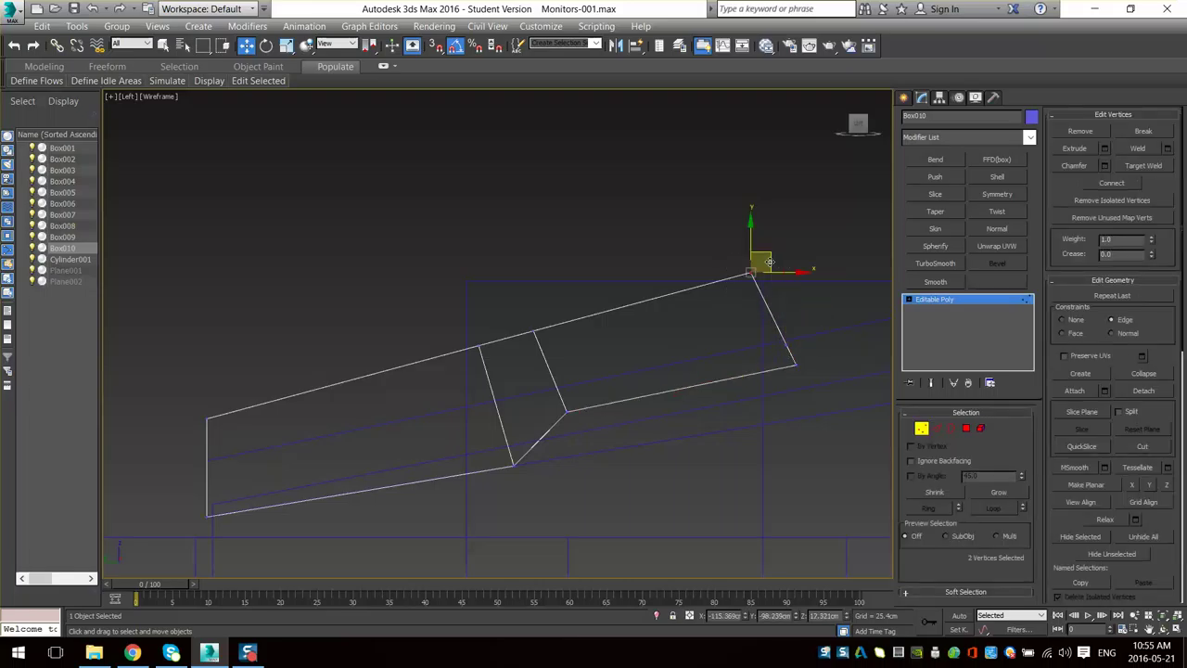
drag(769, 263, 703, 281)
- Check the reshaped Box010 in a shaded perspective view and save the scene
mouse_move(729, 375)
alt+middle_down()
mouse_move(663, 415)
mouse_move(517, 404)
mouse_move(678, 421)
mouse_move(521, 395)
mouse_move(598, 381)
mouse_move(463, 368)
mouse_move(540, 375)
mouse_move(485, 384)
mouse_move(503, 380)
mouse_move(433, 326)
mouse_move(312, 298)
mouse_move(512, 368)
alt+middle_up()
key(F3)
scroll(657, 401, down, 4)
key(p)
key(z)
scroll(520, 391, down, 5)
key(F4)
scroll(541, 375, down, 4)
scroll(505, 382, down, 1)
key(ctrl+s)
- Examine the reference sketches for the parts surrounding the monitor base and side housing
scroll(535, 403, up, 5)
scroll(433, 324, down, 4)
scroll(473, 345, up, 3)
alt+middle_drag(512, 368, 553, 318)
middle_drag(623, 405, 743, 305)
scroll(511, 384, down, 6)
scroll(743, 305, up, 5)
scroll(520, 153, up, 4)
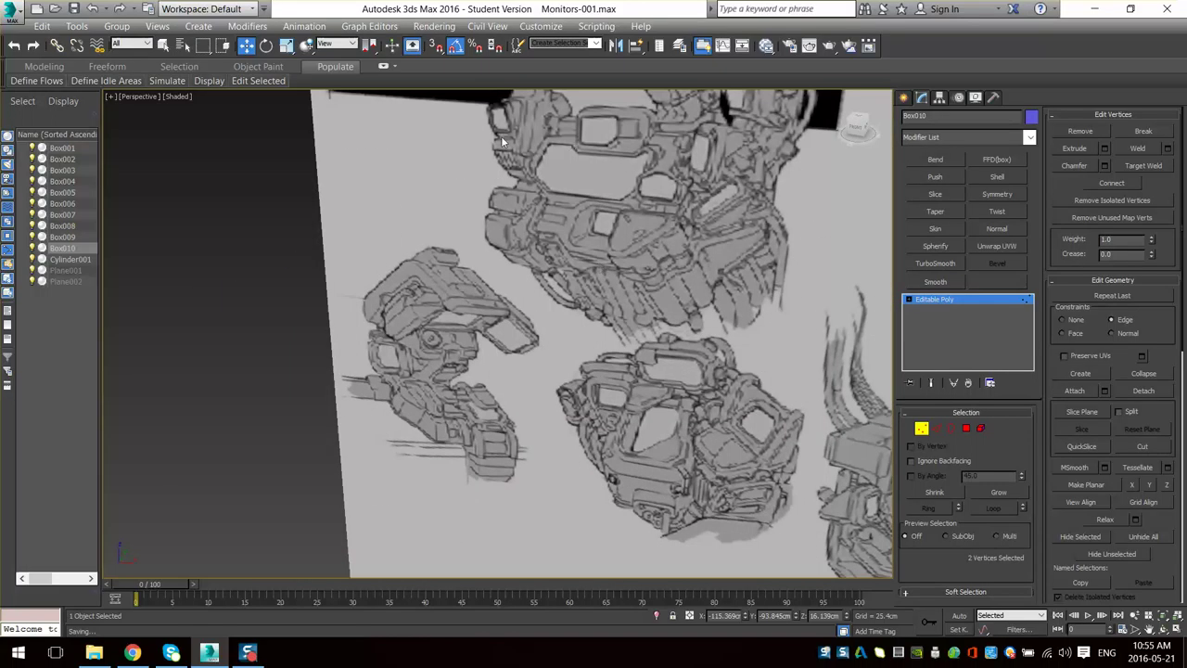
middle_drag(573, 278, 588, 307)
scroll(531, 243, up, 2)
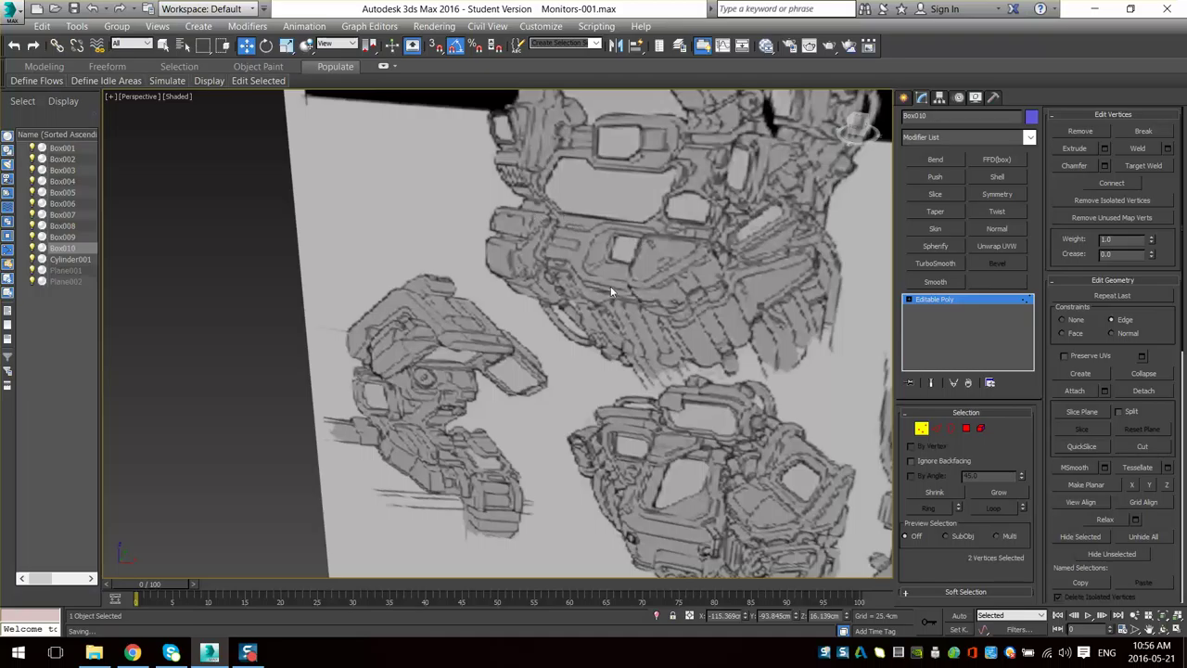
scroll(581, 278, down, 5)
middle_drag(441, 482, 450, 328)
scroll(464, 344, up, 3)
middle_drag(527, 414, 505, 525)
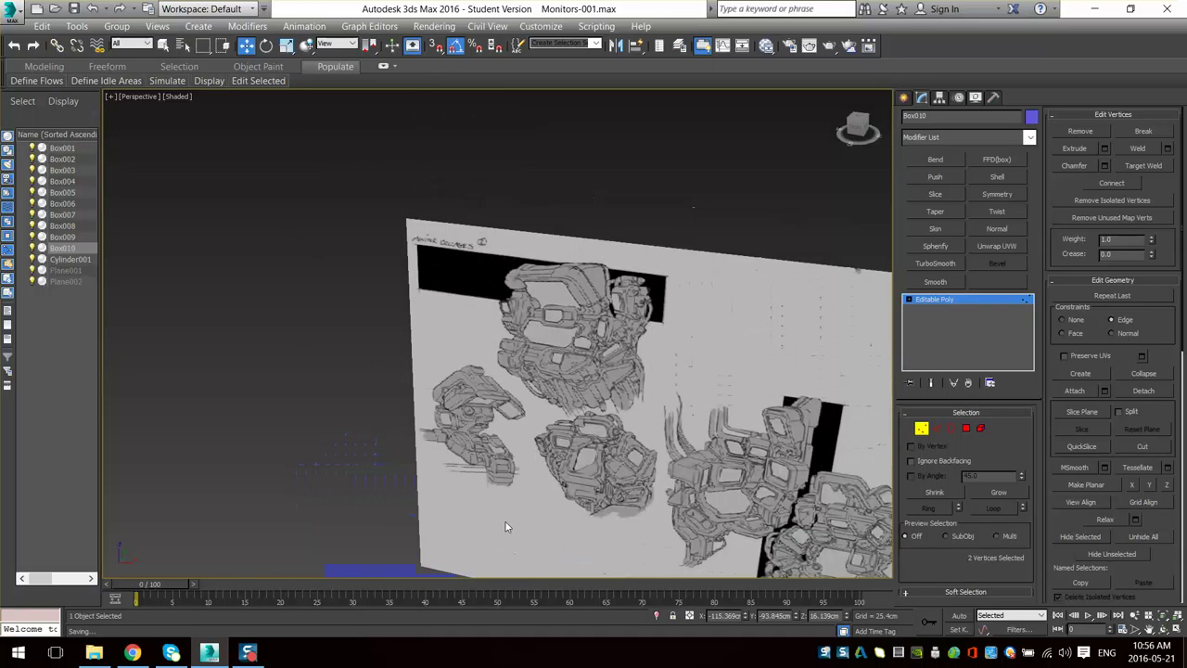
scroll(516, 358, up, 5)
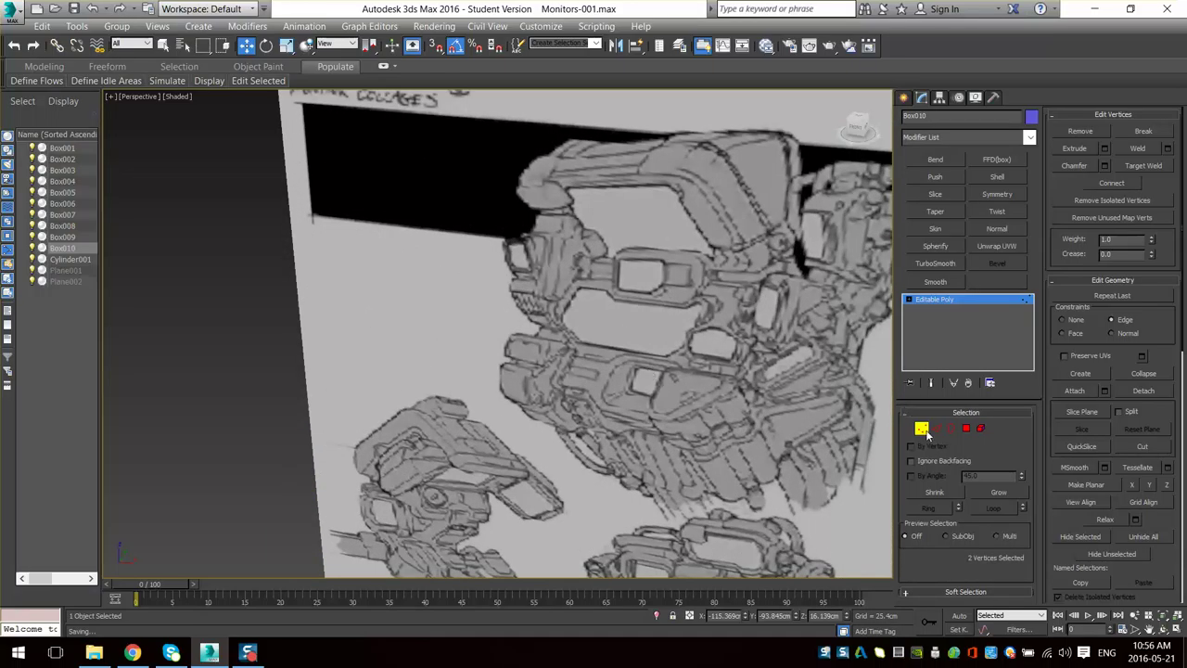
- Leave vertex editing on Box010 and study the large monitor cluster sketch more closely
click(926, 432)
scroll(505, 310, down, 2)
scroll(648, 376, up, 2)
scroll(636, 386, down, 1)
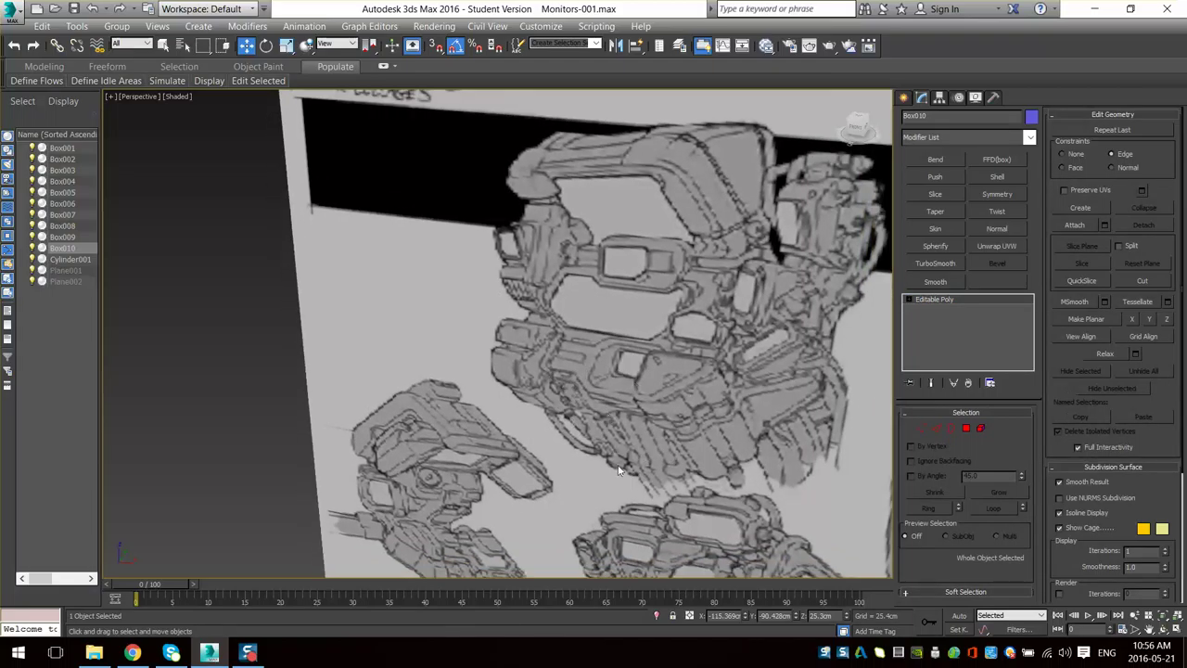
scroll(680, 411, down, 3)
middle_drag(666, 370, 659, 320)
scroll(658, 320, up, 4)
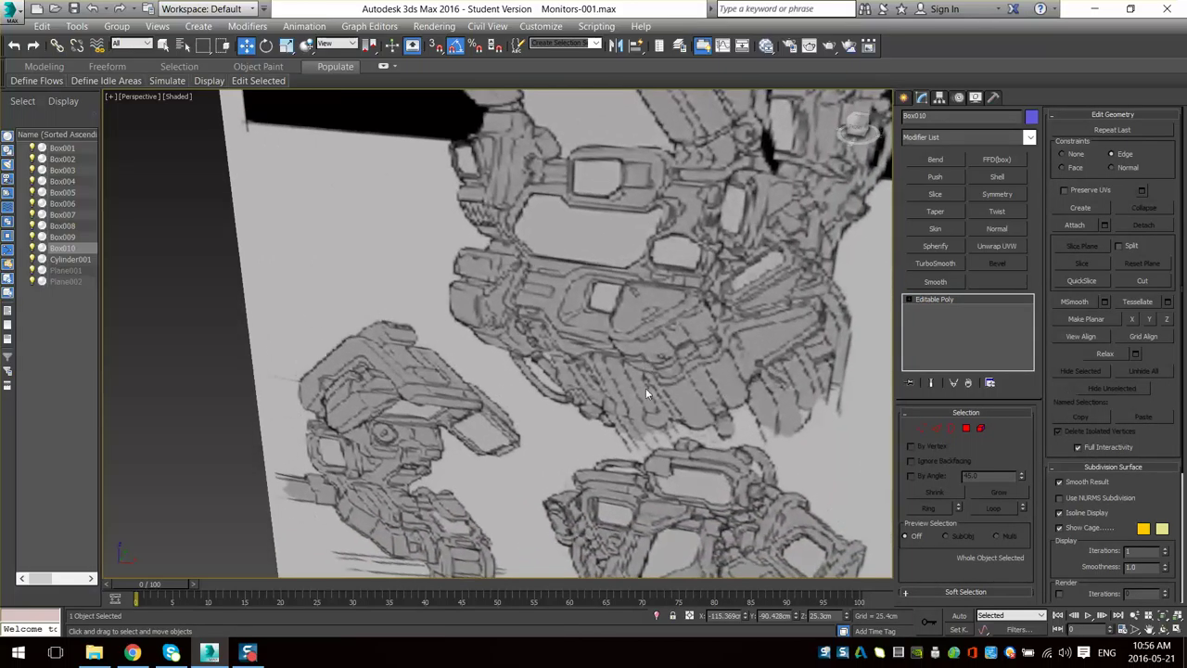
key(z)
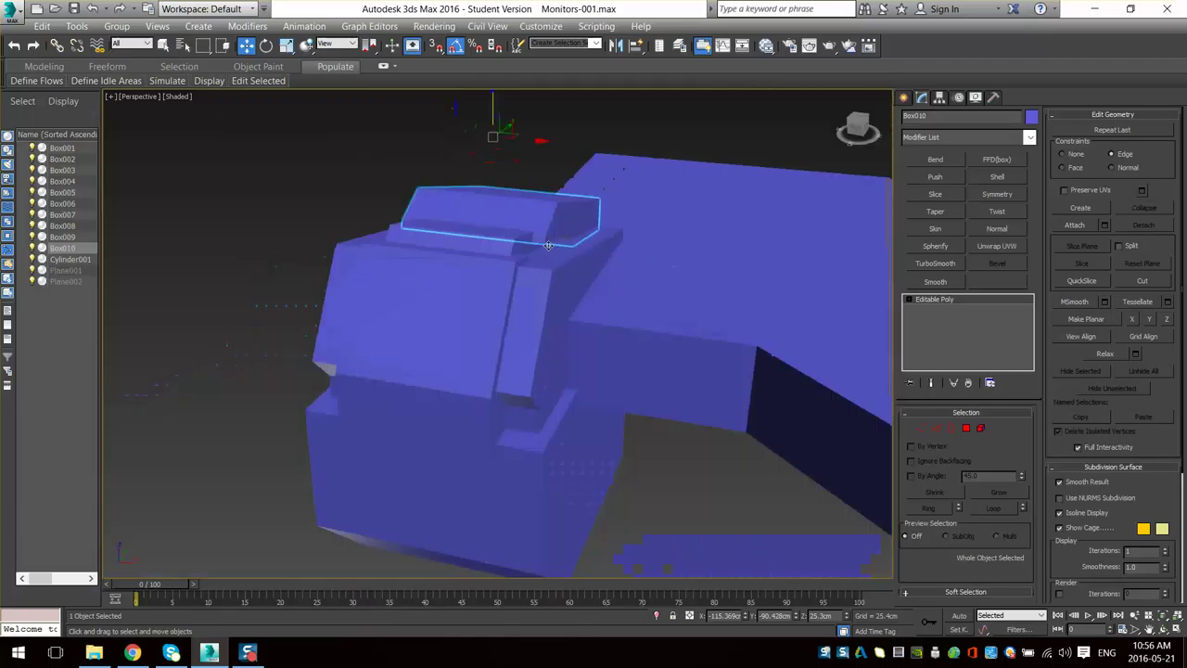
- Compare the modelled base and housing with the structure beneath the monitors in the reference sketches
middle_drag(431, 408, 384, 241)
scroll(540, 331, down, 2)
scroll(524, 305, down, 5)
middle_drag(524, 305, 505, 428)
alt+middle_drag(504, 429, 538, 429)
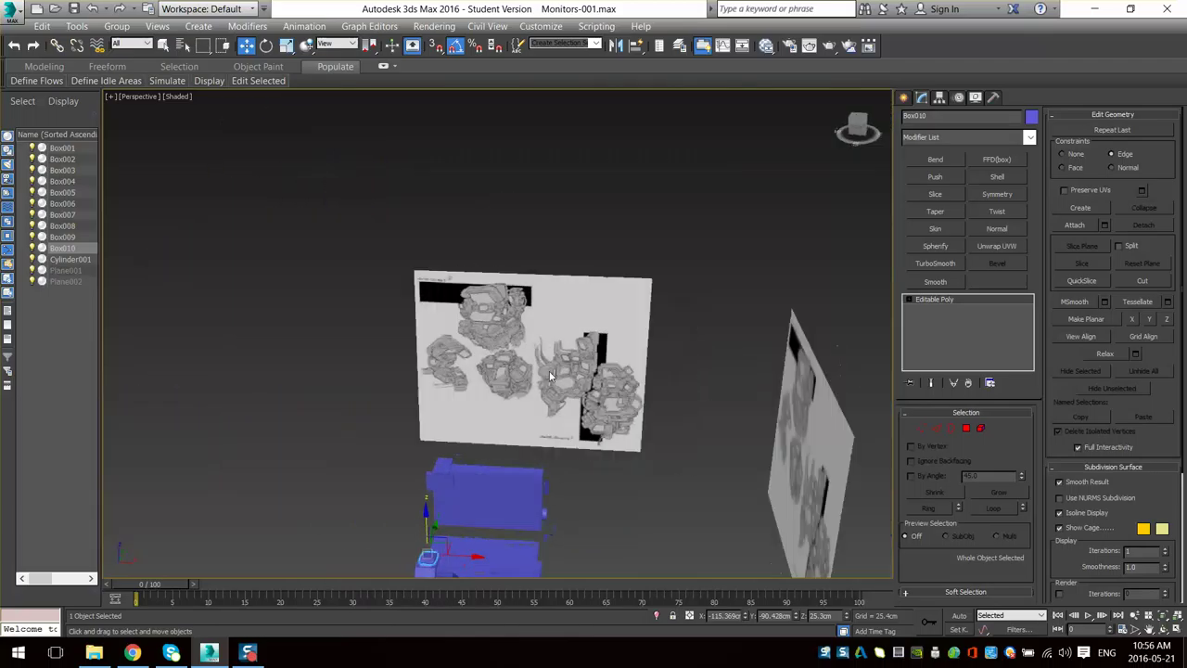
scroll(464, 362, up, 6)
middle_drag(510, 250, 496, 274)
scroll(493, 240, up, 2)
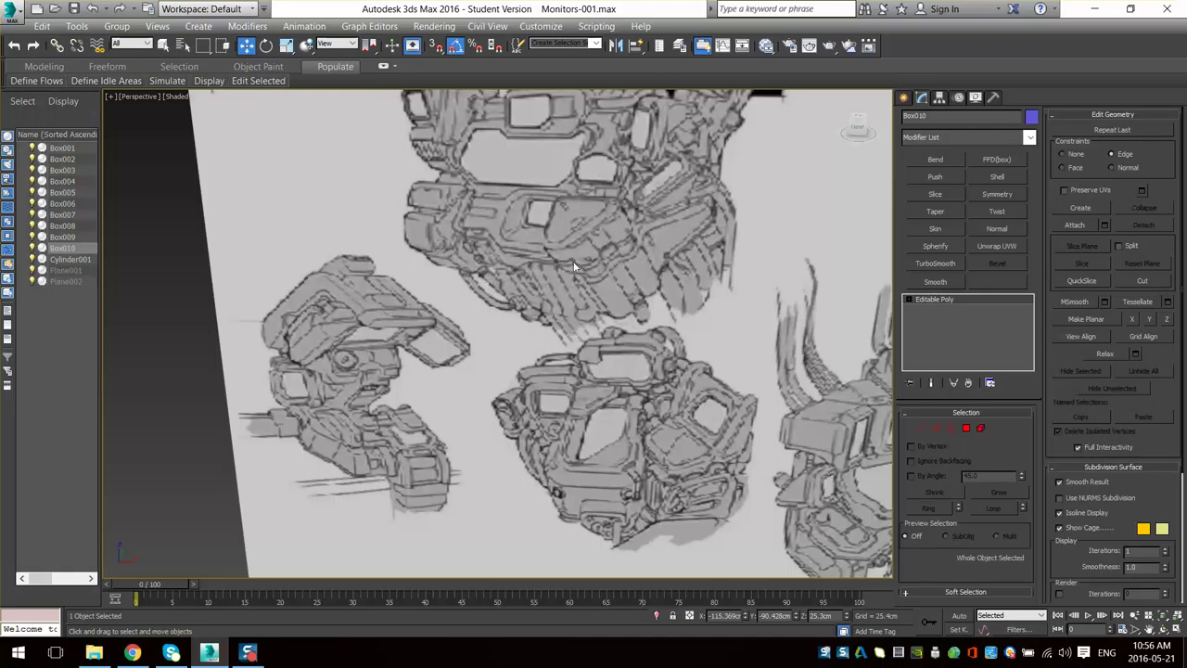
scroll(546, 282, down, 10)
middle_drag(554, 547, 548, 429)
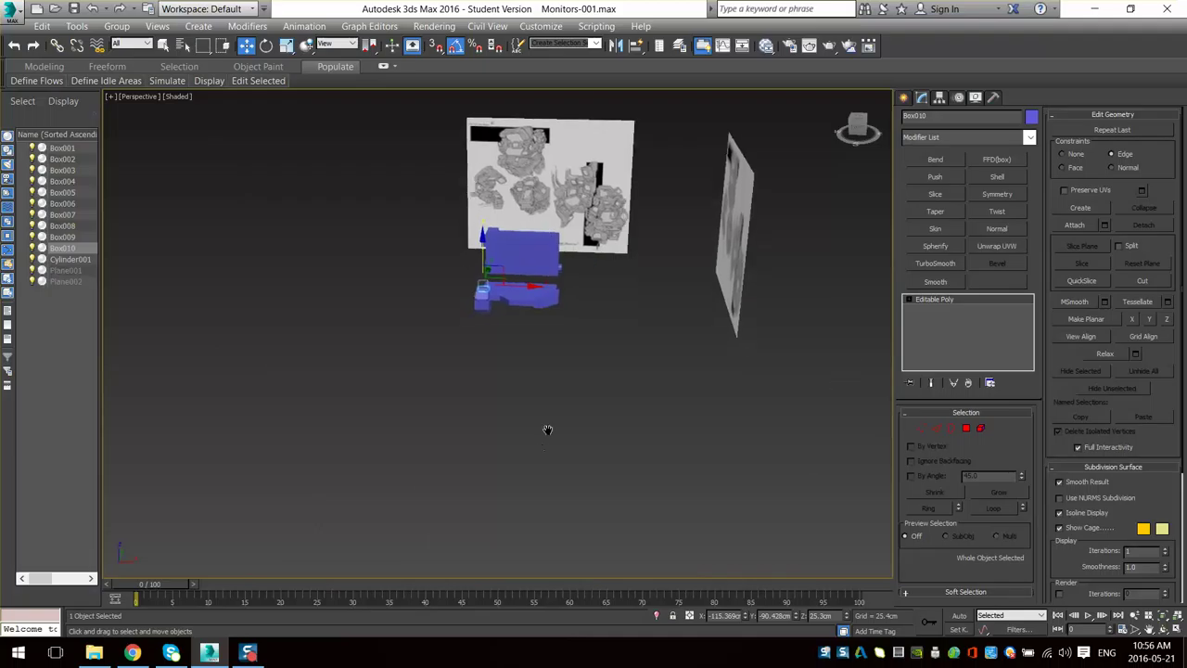
scroll(548, 429, up, 4)
middle_drag(520, 501, 498, 569)
scroll(520, 362, down, 4)
scroll(439, 371, up, 4)
- Create a new box in front of the base, about 73 cm long, 150 cm wide and 31 cm high
click(415, 376)
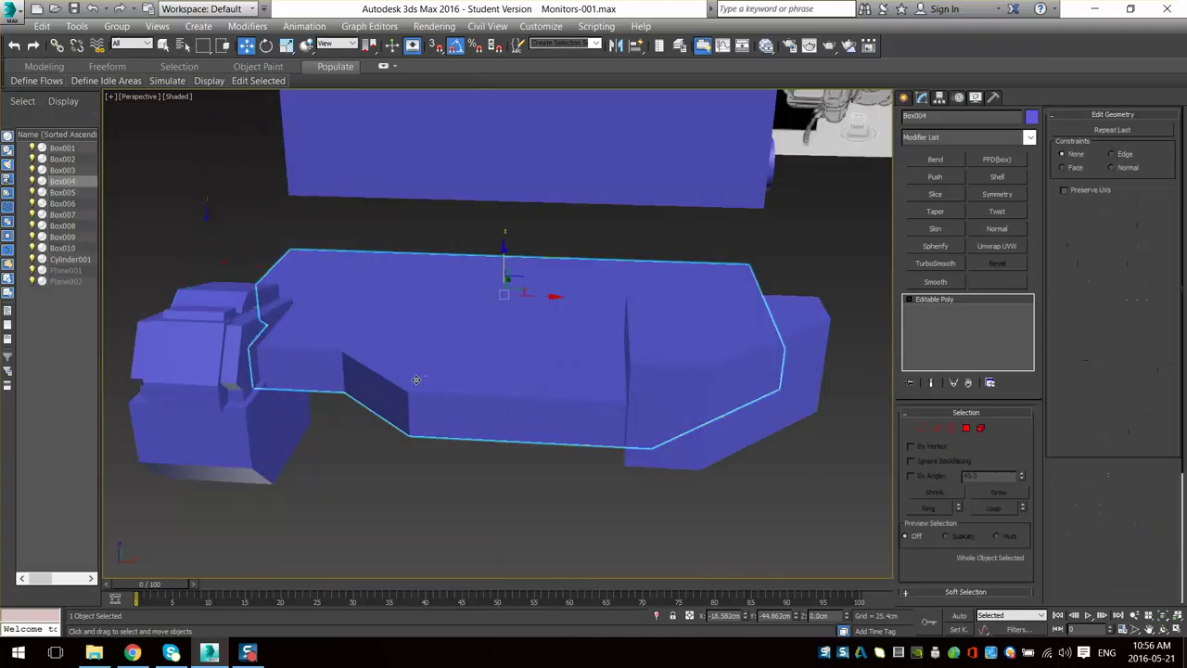
alt+middle_drag(416, 377, 454, 302)
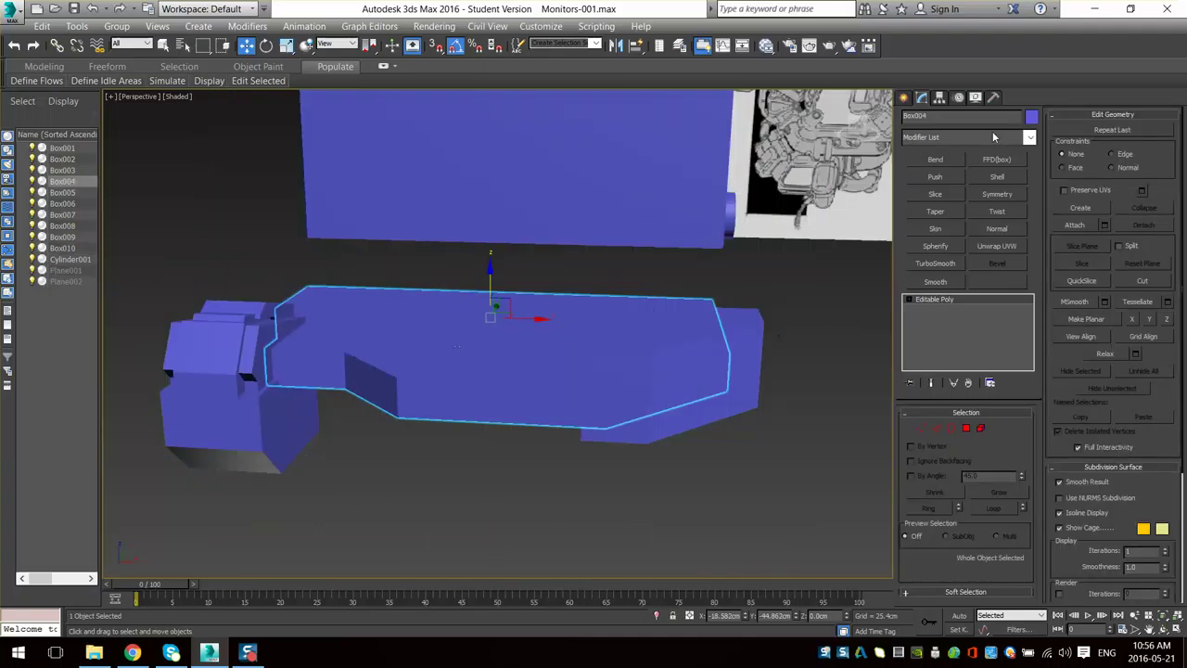
click(905, 98)
click(944, 192)
scroll(649, 379, down, 5)
alt+middle_drag(501, 357, 451, 422)
drag(448, 423, 632, 506)
click(627, 472)
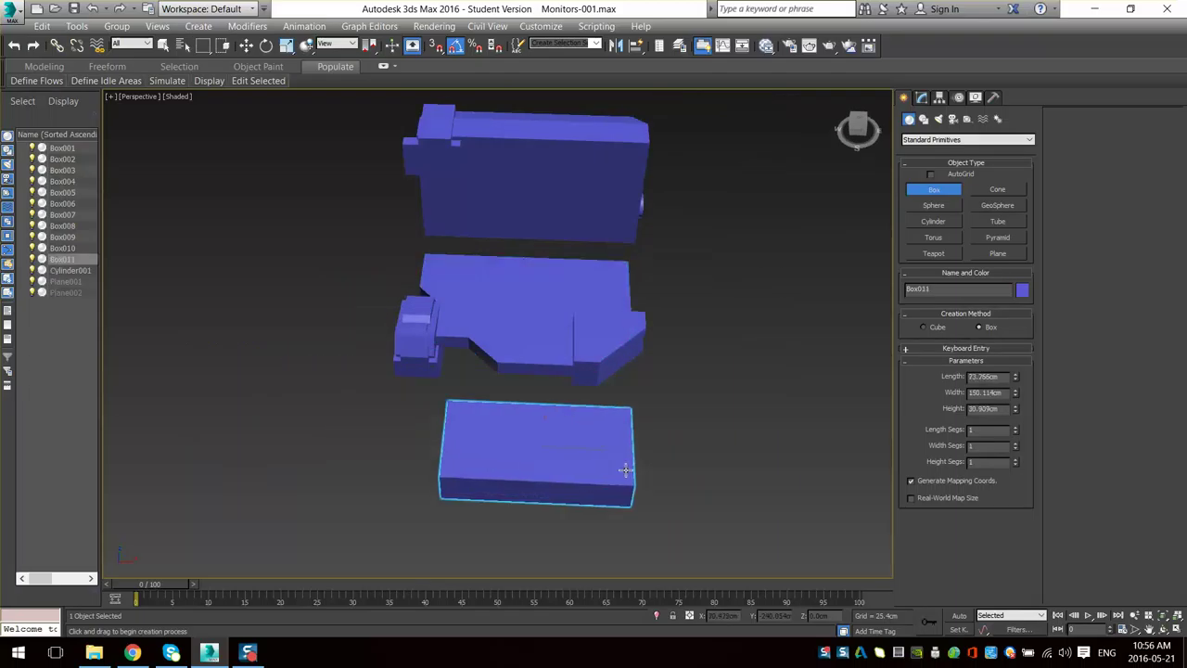
- Align the new box Box011 to the position of the Box004 base plate
click(637, 46)
click(482, 284)
key(w)
alt+middle_drag(484, 363, 505, 284)
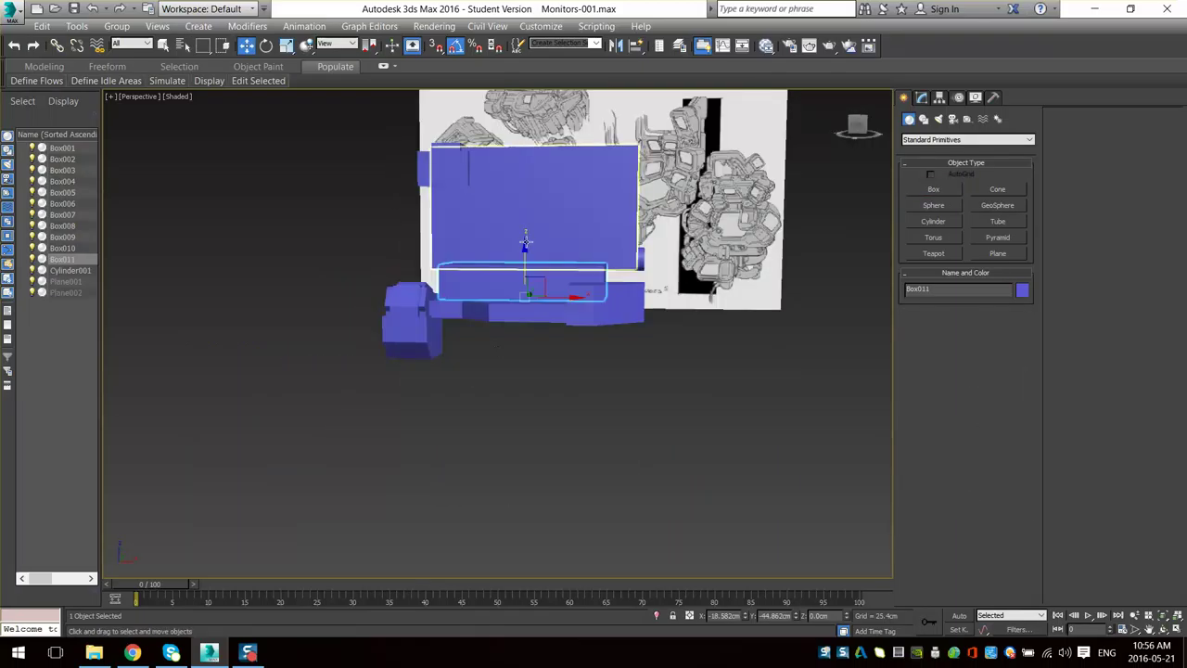
- Lower Box011 beneath the base plate to a Z position of about -45 cm, checking the fit from below
drag(524, 255, 521, 312)
scroll(521, 312, up, 5)
alt+middle_drag(520, 373, 522, 344)
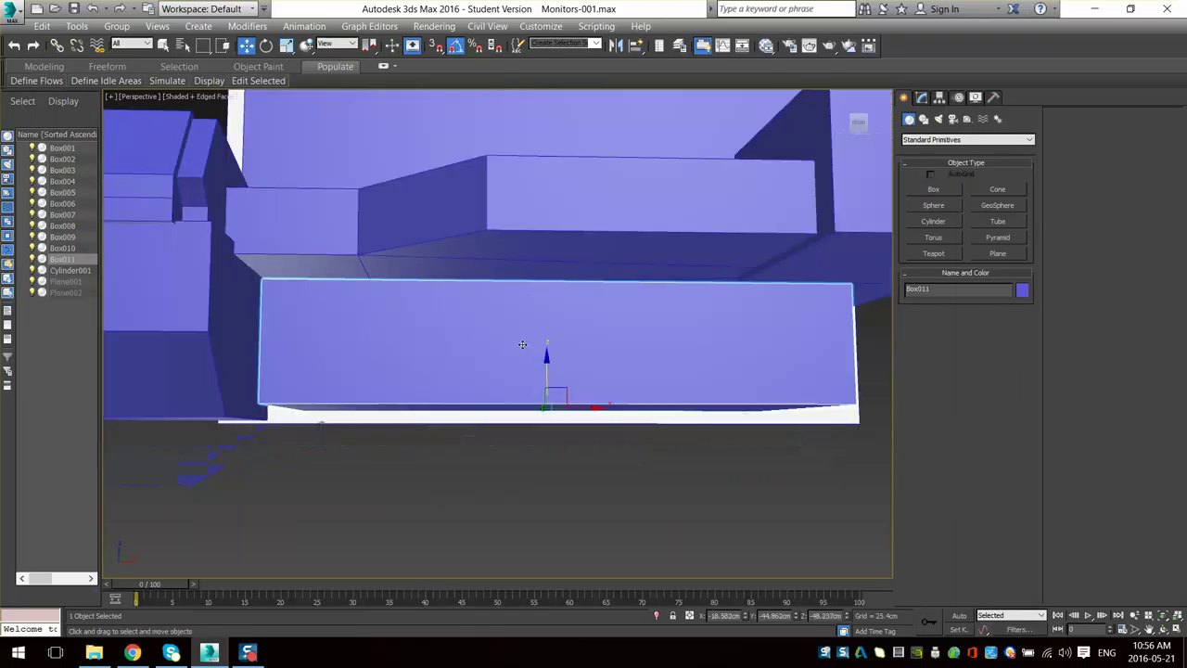
drag(541, 361, 541, 349)
alt+middle_drag(627, 361, 580, 252)
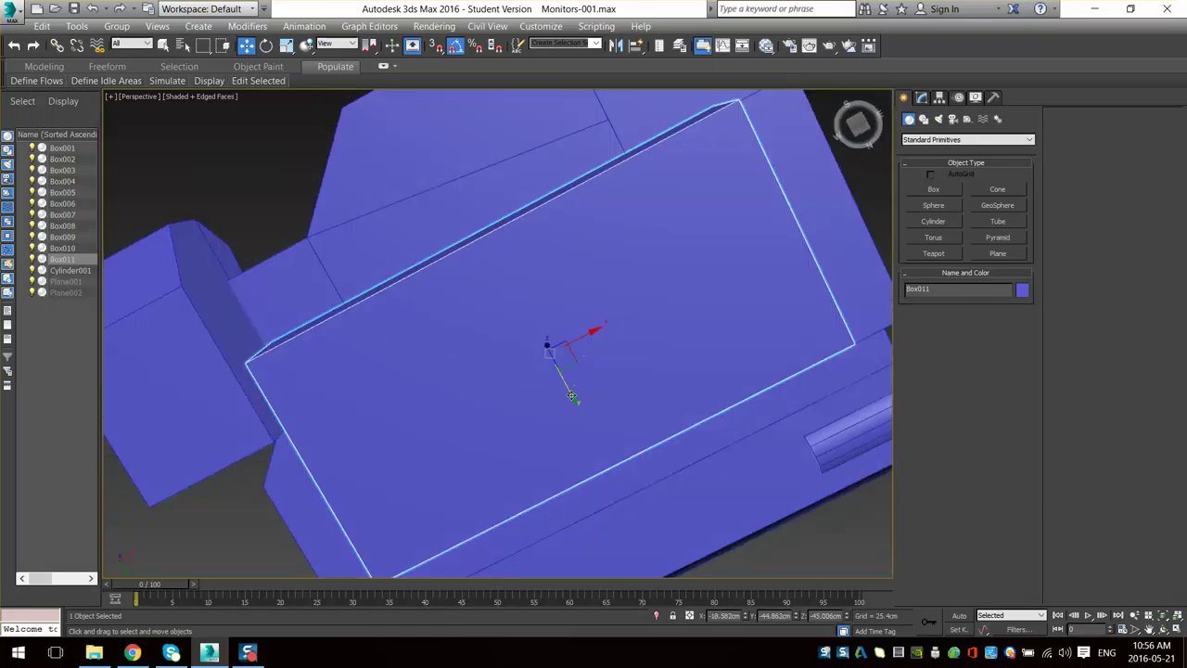
- Move Box011 beneath the base plate to about X -22 cm and Y -64 cm
drag(571, 385, 539, 324)
scroll(538, 323, down, 3)
alt+middle_drag(528, 306, 549, 366)
drag(573, 371, 564, 371)
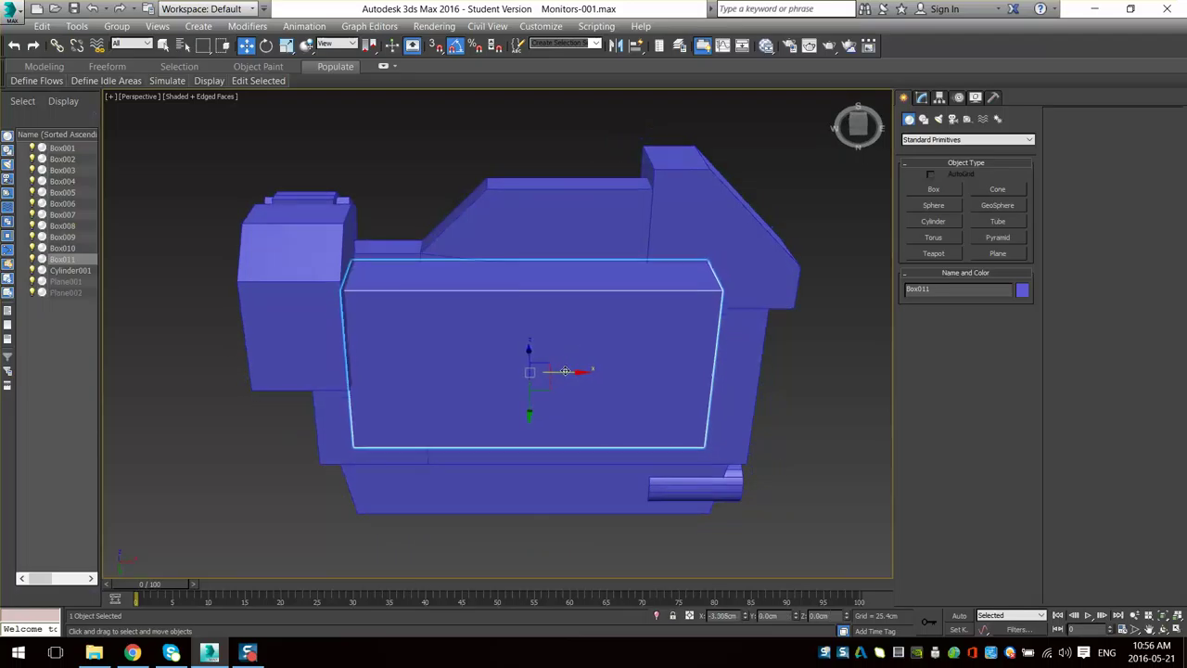
- Compare the underside block and side housing with the monitor sketches on the reference plane
alt+middle_drag(556, 358, 486, 340)
scroll(464, 358, down, 5)
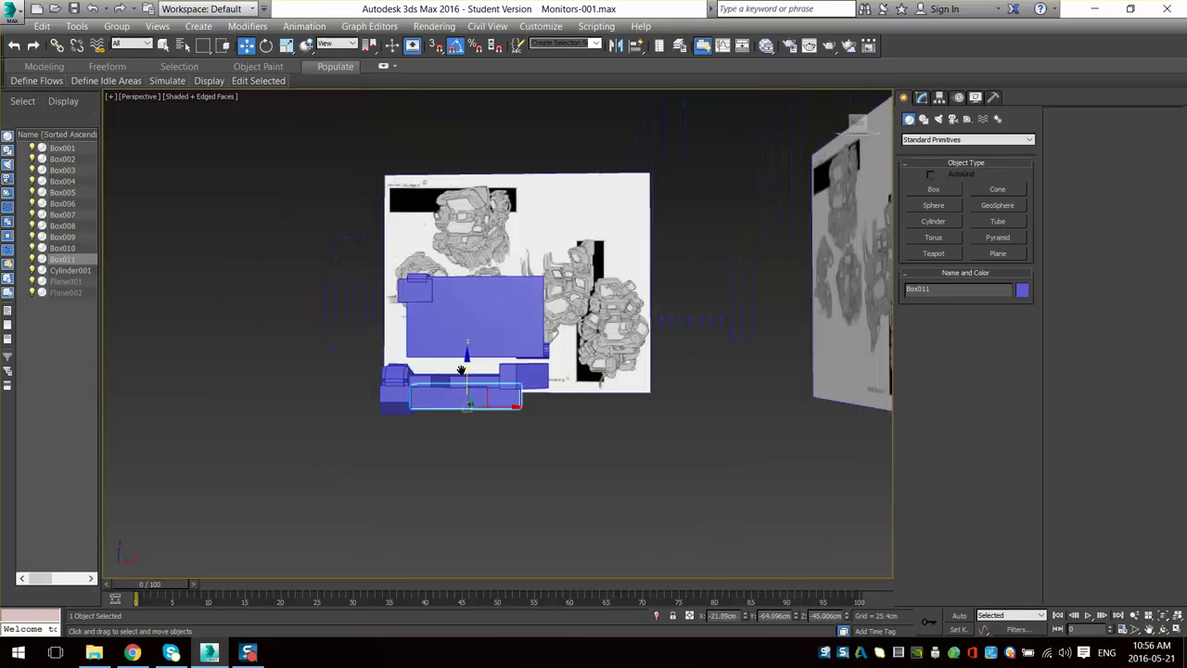
alt+middle_drag(450, 158, 472, 357)
scroll(476, 215, up, 4)
alt+middle_drag(475, 215, 390, 183)
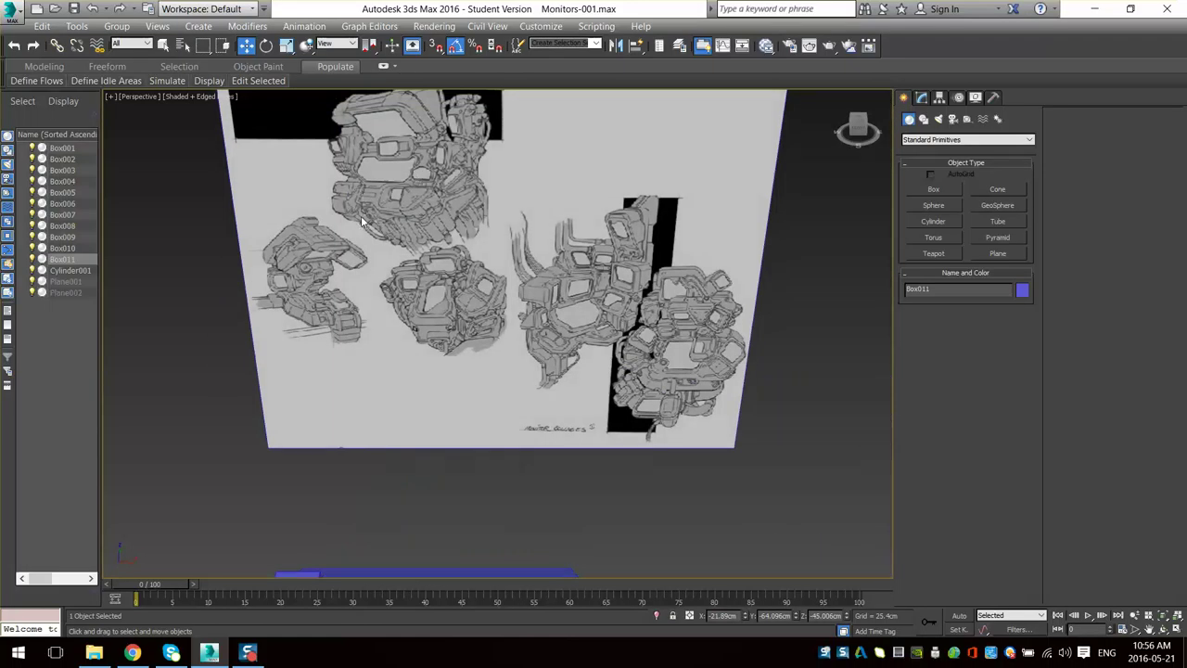
scroll(373, 219, up, 3)
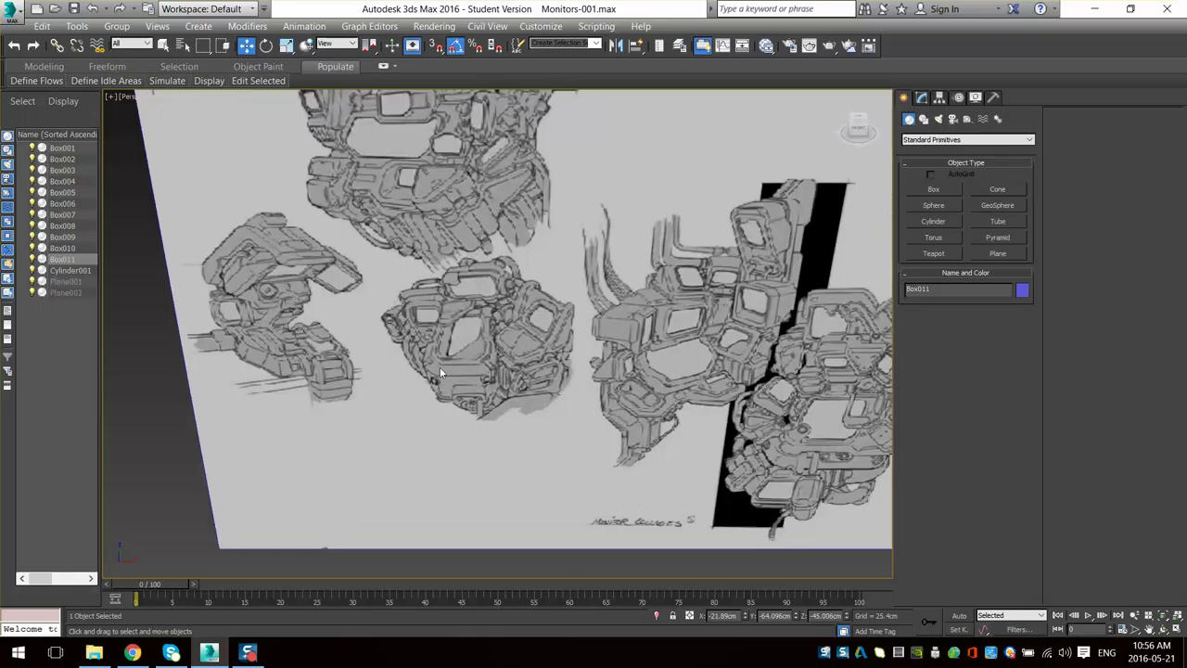
scroll(440, 372, down, 8)
middle_drag(439, 372, 489, 223)
scroll(501, 232, up, 6)
middle_drag(408, 350, 533, 310)
alt+middle_drag(533, 311, 418, 295)
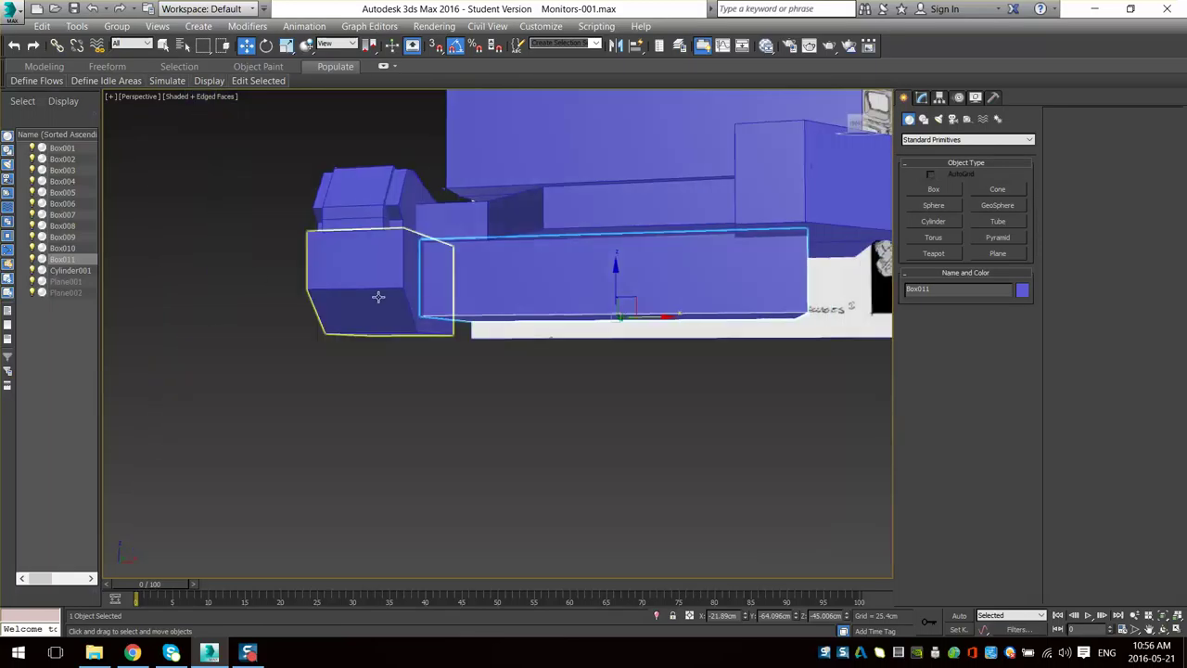
- Lower the bottom vertices of the side housing Box006 so that it reaches below Box011
click(378, 297)
key(1)
alt+middle_drag(480, 247, 490, 277)
click(509, 293)
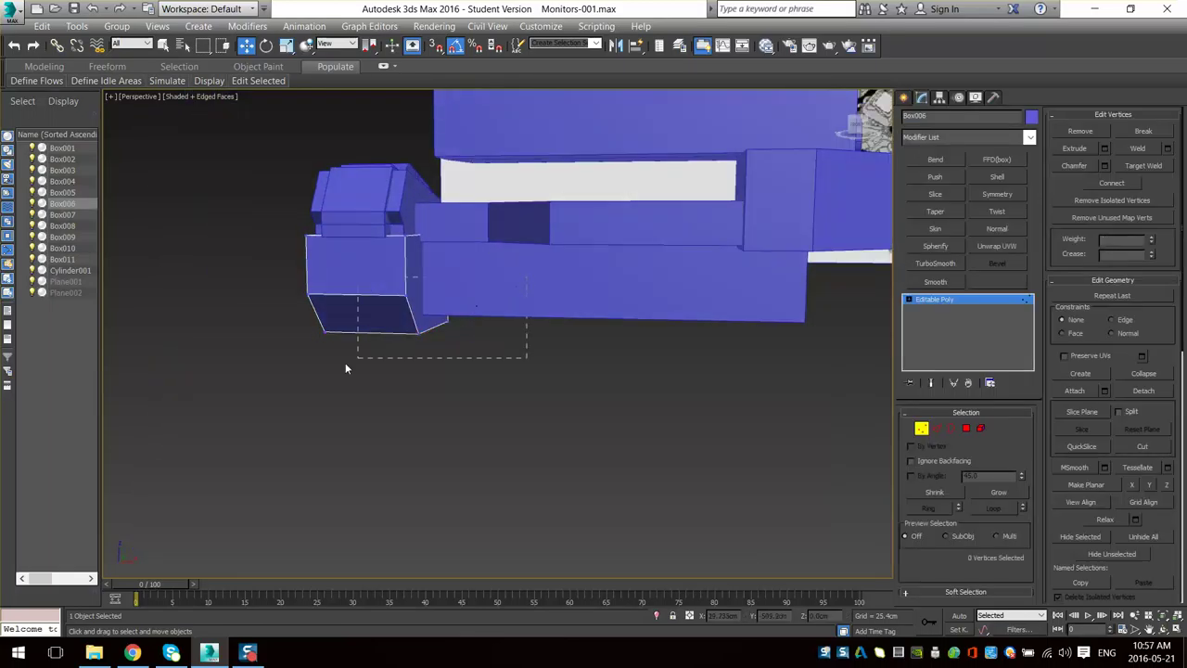
drag(345, 368, 289, 377)
alt+middle_drag(416, 299, 390, 275)
drag(379, 278, 374, 328)
click(919, 432)
- Convert the underside block Box011 to an editable poly
click(743, 295)
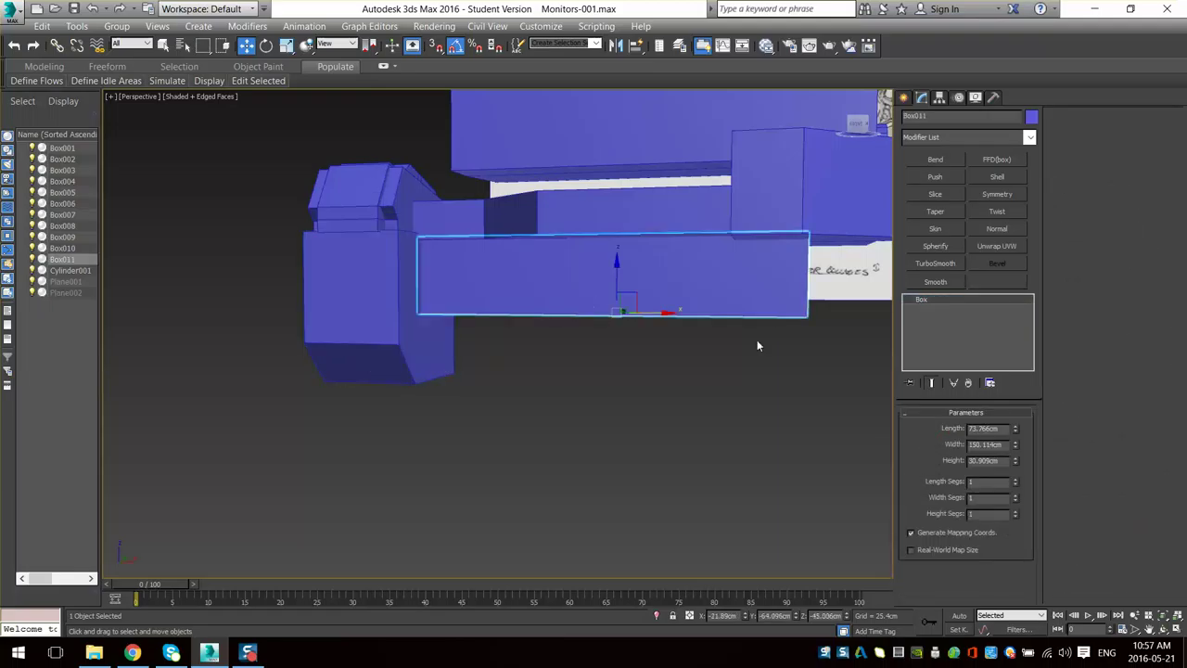
middle_drag(757, 341, 577, 250)
right_click(575, 248)
mouse_move(627, 405)
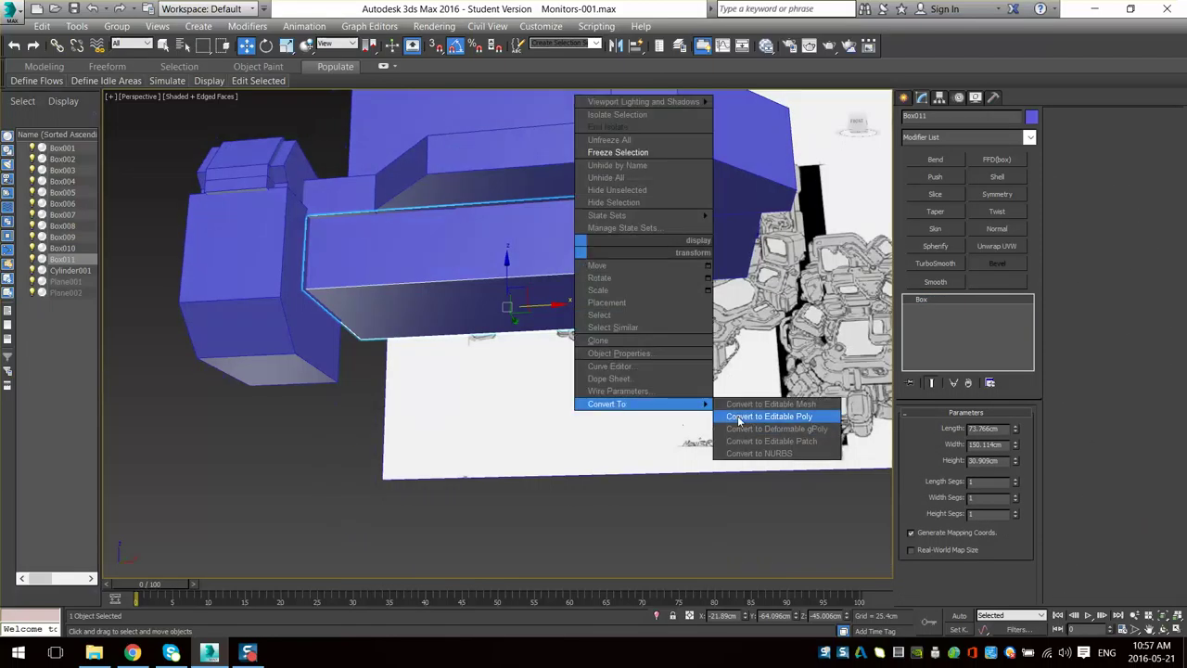
click(742, 417)
- Lower the bottom vertices of Box011 to a Z position of about -69 cm
alt+middle_drag(659, 343, 728, 318)
key(1)
drag(731, 281, 289, 385)
alt+middle_drag(325, 382, 403, 347)
drag(506, 268, 485, 329)
alt+middle_drag(488, 332, 515, 352)
- Connect a vertical edge loop around the middle of Box011 and another through its half nearest the side housing
click(937, 428)
alt+middle_drag(603, 152, 594, 353)
drag(482, 442, 443, 531)
key(alt+r)
key(ctrl+shift+e)
alt+middle_drag(513, 476, 512, 249)
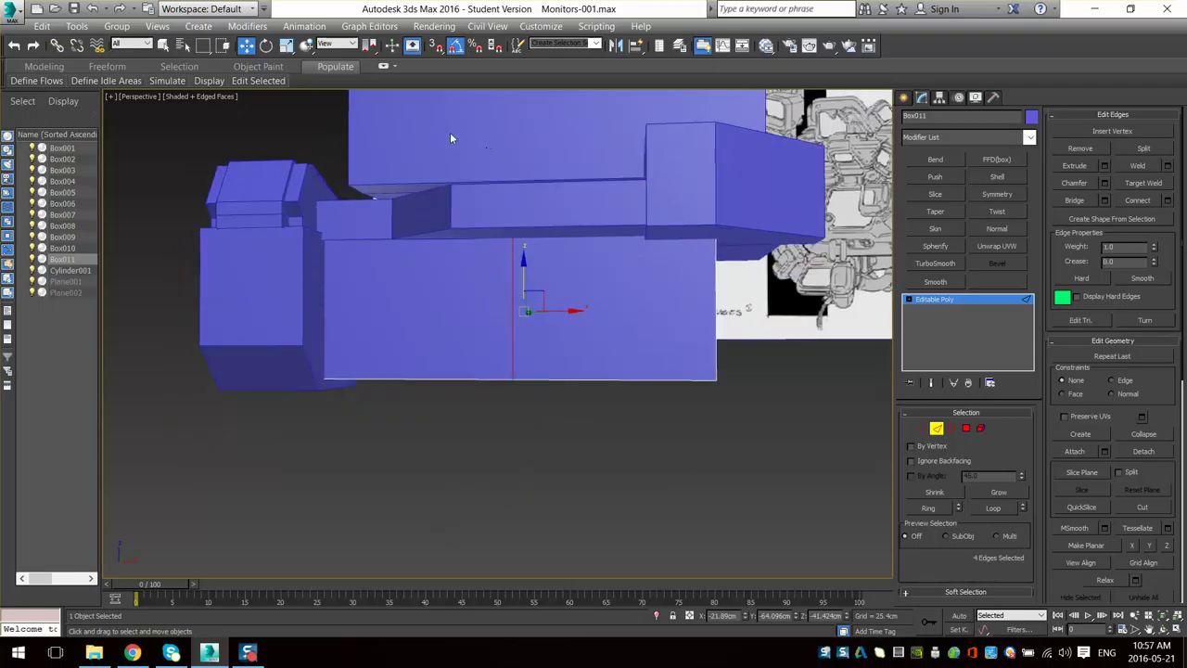
drag(450, 133, 447, 400)
key(ctrl+shift+e)
- Raise the bottom vertices of Box011's half away from the side housing to a Z position of about -39 cm
key(1)
drag(777, 342, 506, 438)
drag(614, 338, 611, 285)
key(f)
key(z)
scroll(615, 356, down, 3)
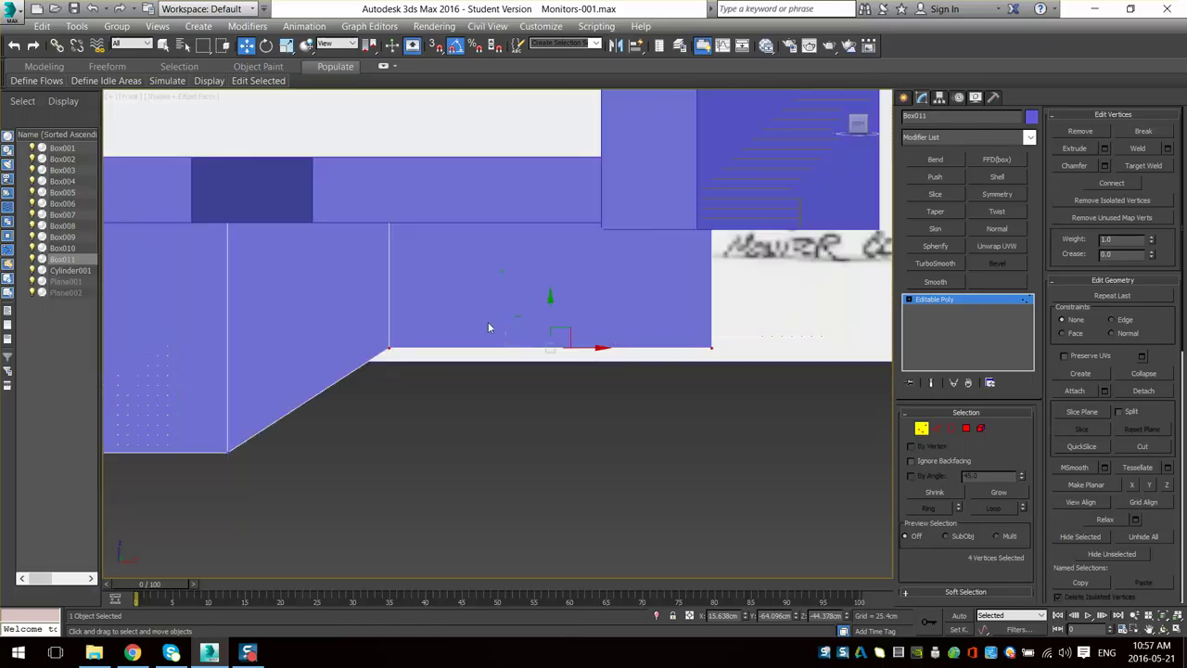
middle_drag(436, 324, 527, 295)
drag(641, 279, 637, 269)
middle_drag(517, 276, 545, 281)
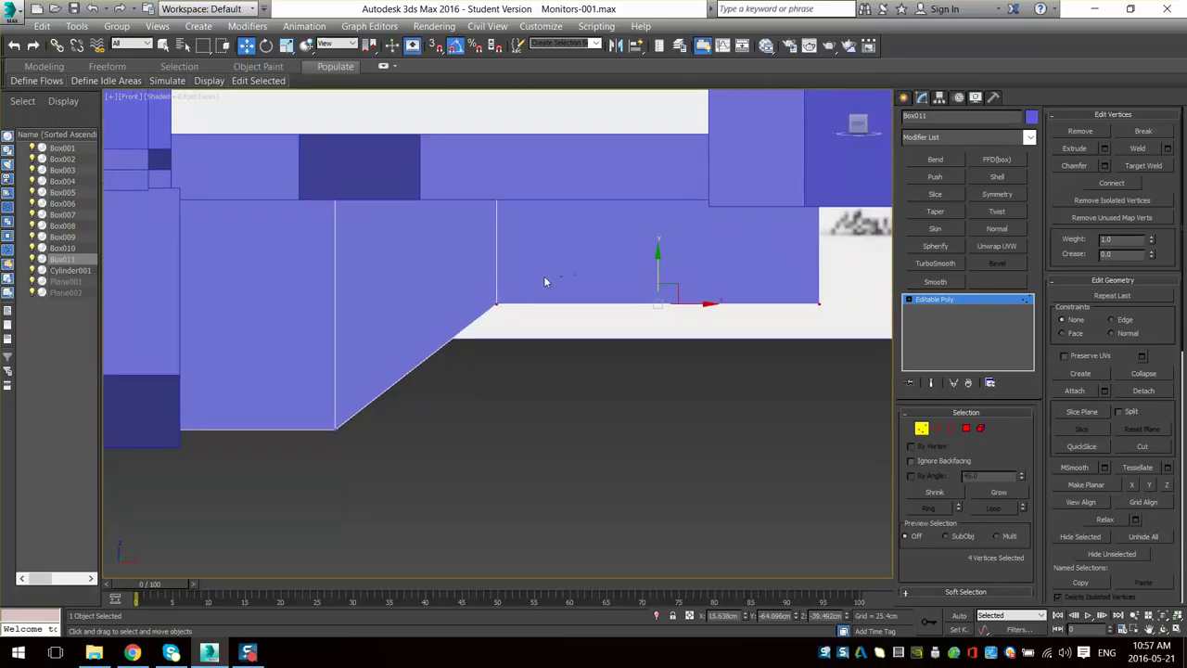
- Shift Box011's middle loop toward the side housing and adjust the shallow half's bottom vertices to Z about -41 cm
drag(866, 268, 478, 321)
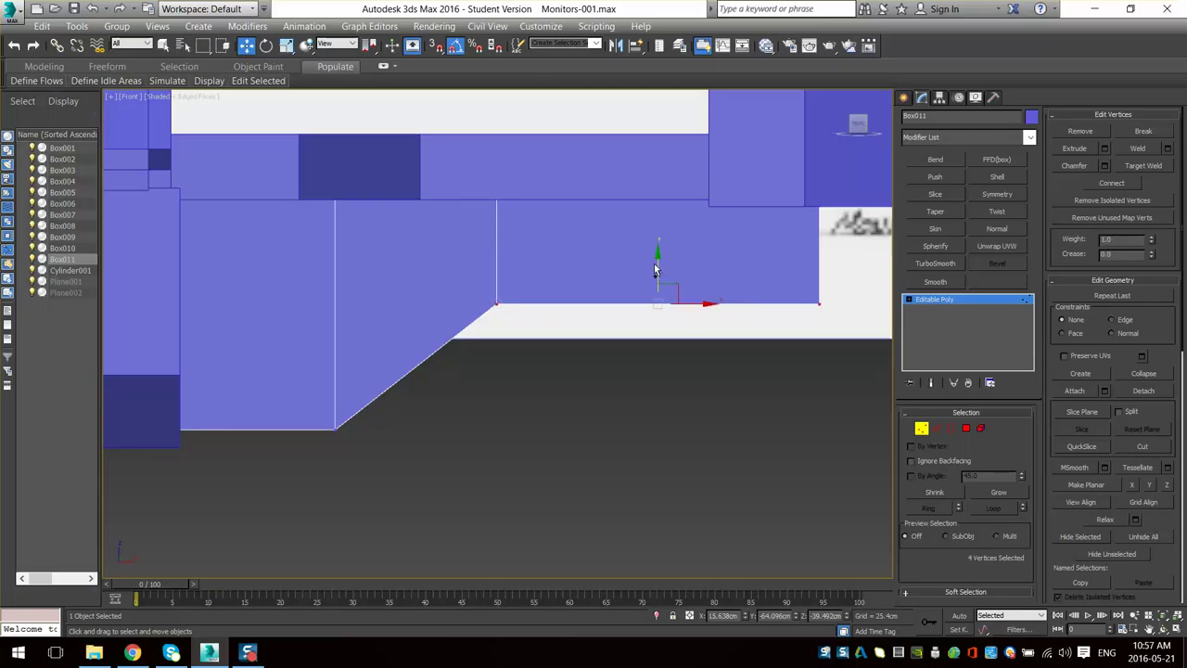
drag(656, 261, 557, 326)
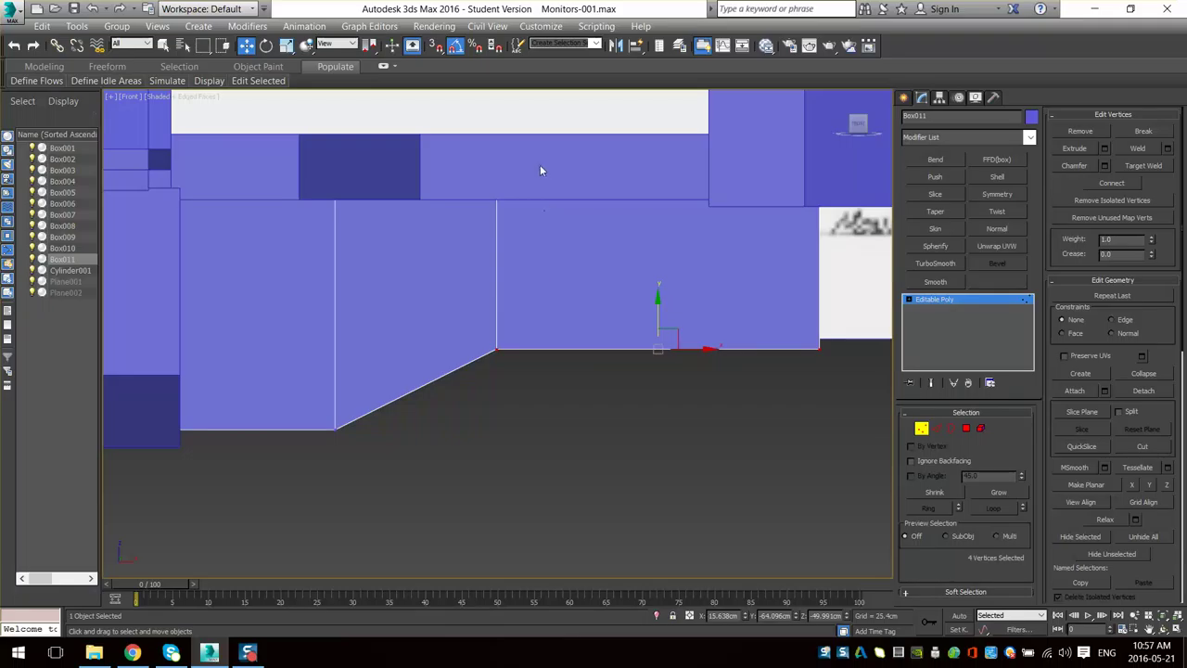
drag(549, 135, 461, 357)
drag(542, 270, 500, 270)
drag(400, 415, 401, 415)
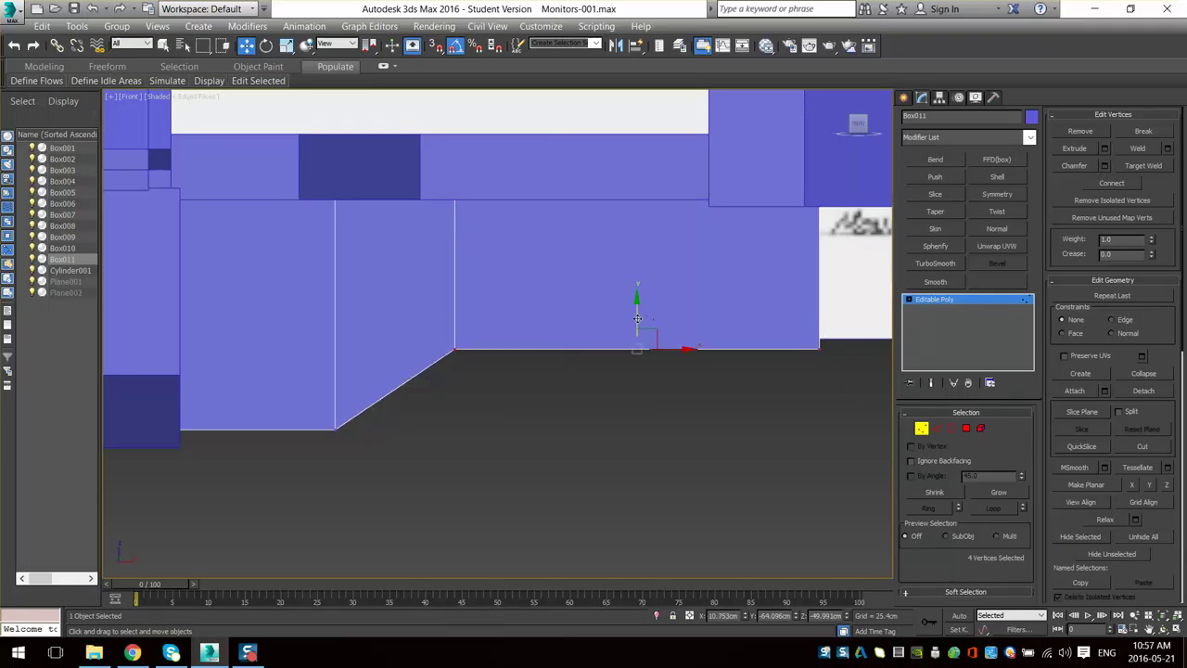
drag(637, 319, 620, 279)
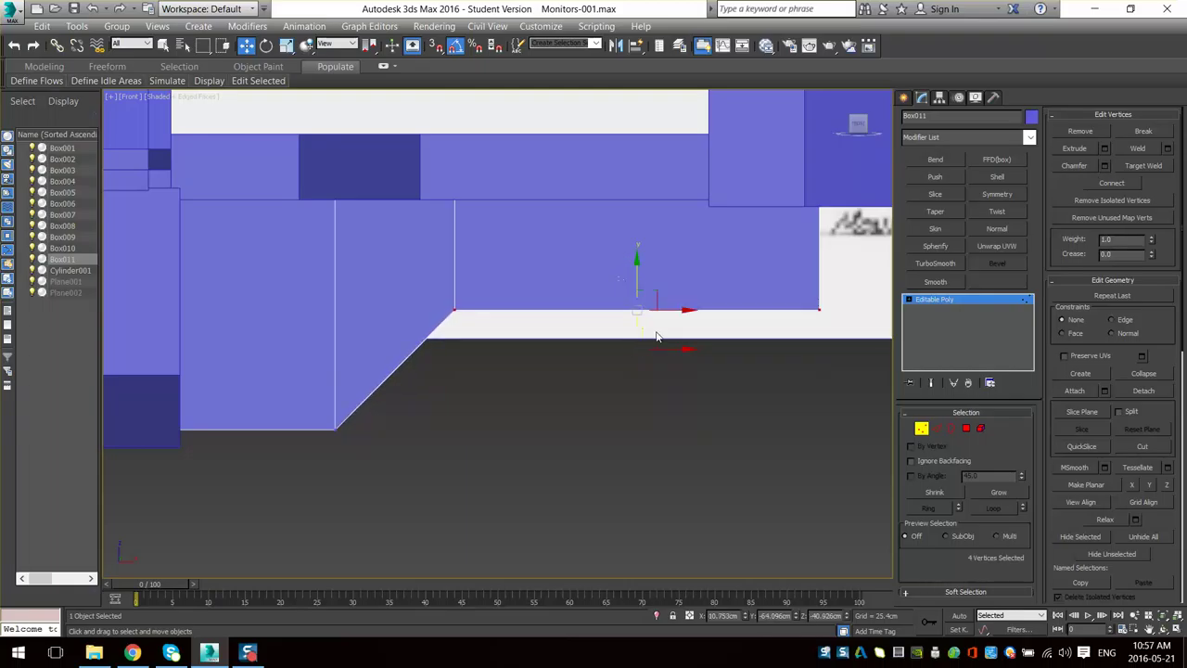
- Raise the bottom vertices of Box011's deeper section beside the side housing to reduce the step in its underside
scroll(652, 373, down, 6)
mouse_move(652, 373)
alt+middle_down()
mouse_move(565, 360)
mouse_move(645, 371)
mouse_move(636, 377)
alt+middle_up()
scroll(636, 377, up, 2)
key(F4)
mouse_move(564, 399)
alt+middle_down()
mouse_move(531, 439)
mouse_move(594, 364)
mouse_move(565, 400)
alt+middle_up()
scroll(565, 402, up, 2)
drag(427, 449, 425, 447)
alt+middle_drag(533, 424, 728, 373)
key(f)
key(z)
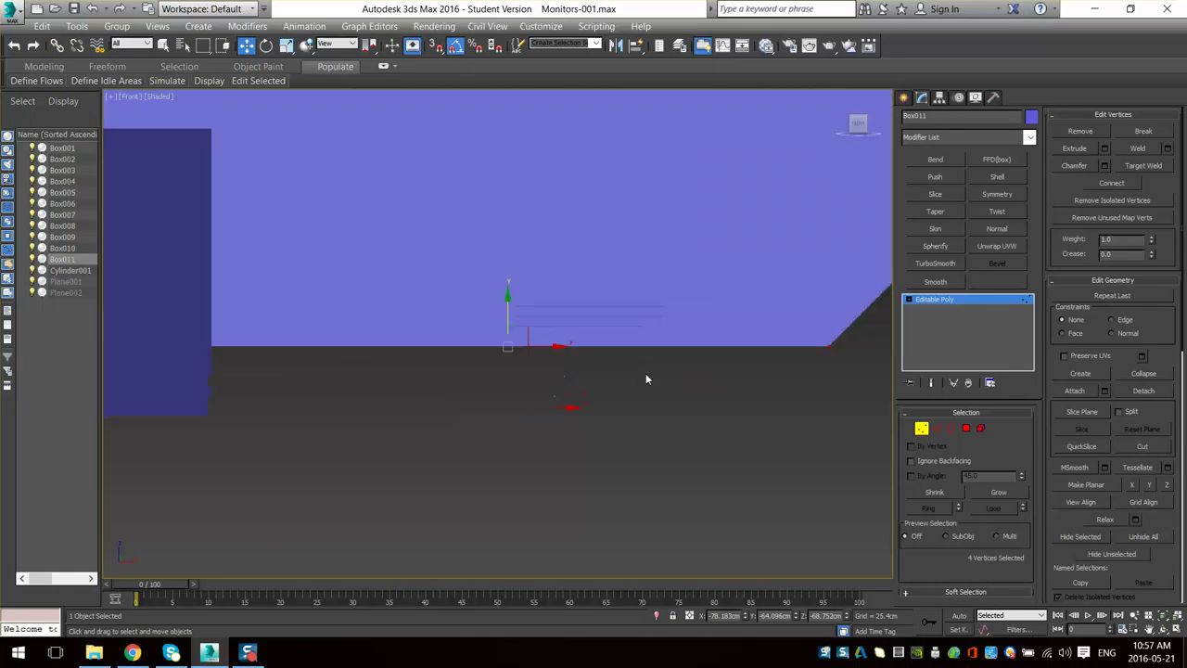
scroll(644, 371, down, 6)
middle_drag(631, 330, 517, 373)
drag(459, 348, 451, 293)
- Move the middle loop vertices of Box011 toward the side housing to an X position of about -36 cm
middle_drag(757, 361, 562, 388)
drag(489, 283, 447, 316)
middle_drag(492, 223, 498, 291)
key(F3)
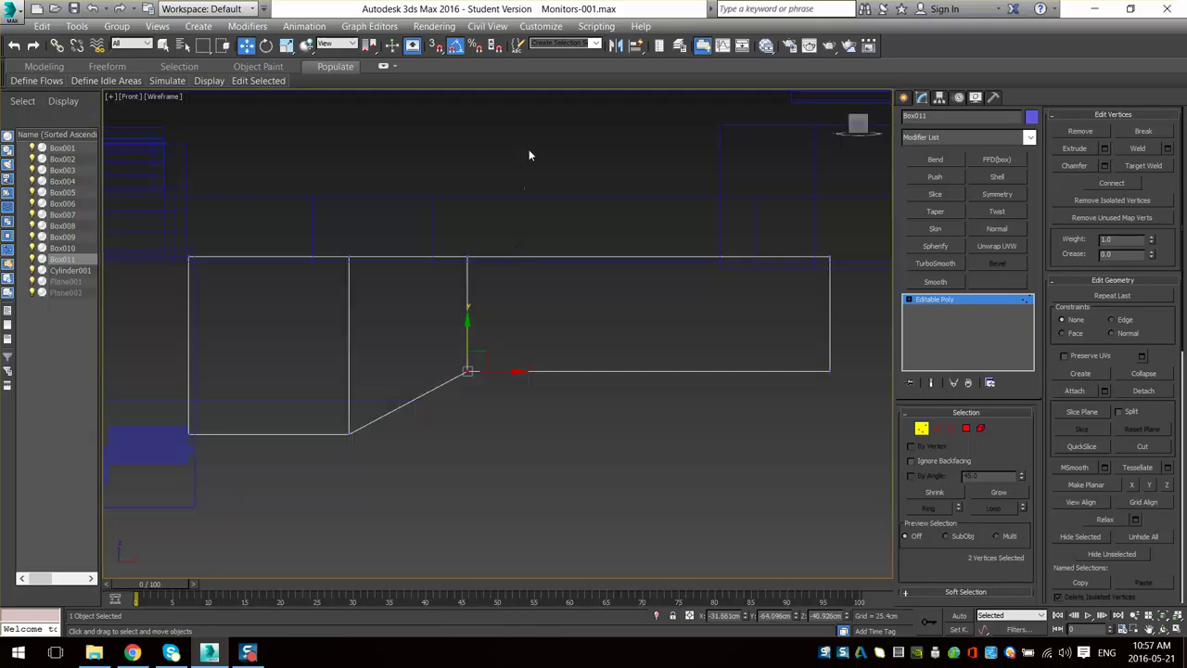
scroll(500, 359, up, 2)
key(F3)
key(F4)
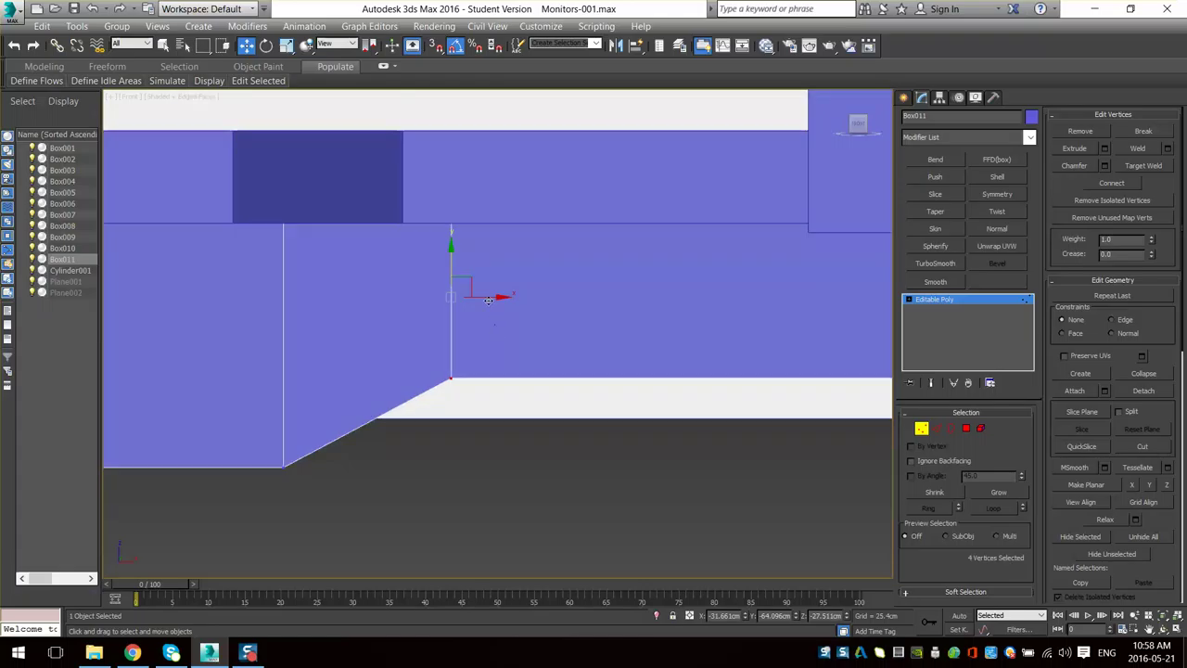
mouse_move(488, 298)
mouse_down()
mouse_move(449, 292)
mouse_move(515, 293)
mouse_move(446, 288)
mouse_up()
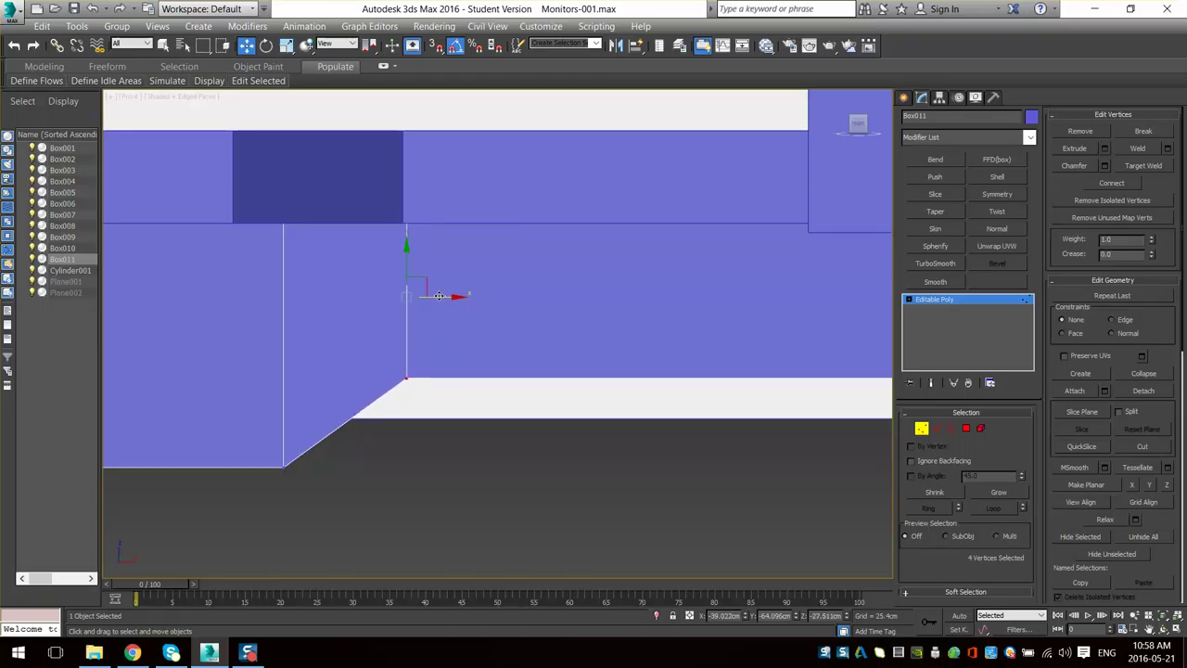
drag(438, 295, 458, 301)
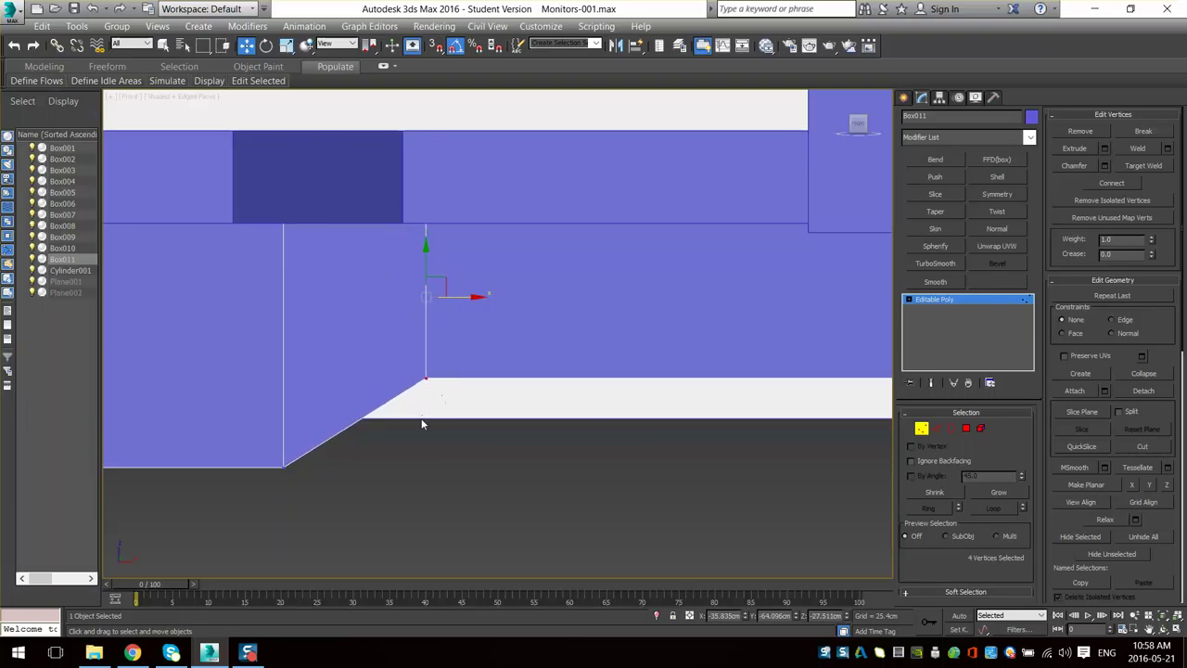
- Steepen Box011's underside slope by moving the middle loop vertices to an X position of about -45 cm
scroll(415, 423, up, 3)
mouse_move(409, 421)
middle_down()
mouse_move(652, 345)
mouse_move(581, 397)
middle_up()
key(F3)
scroll(648, 211, down, 3)
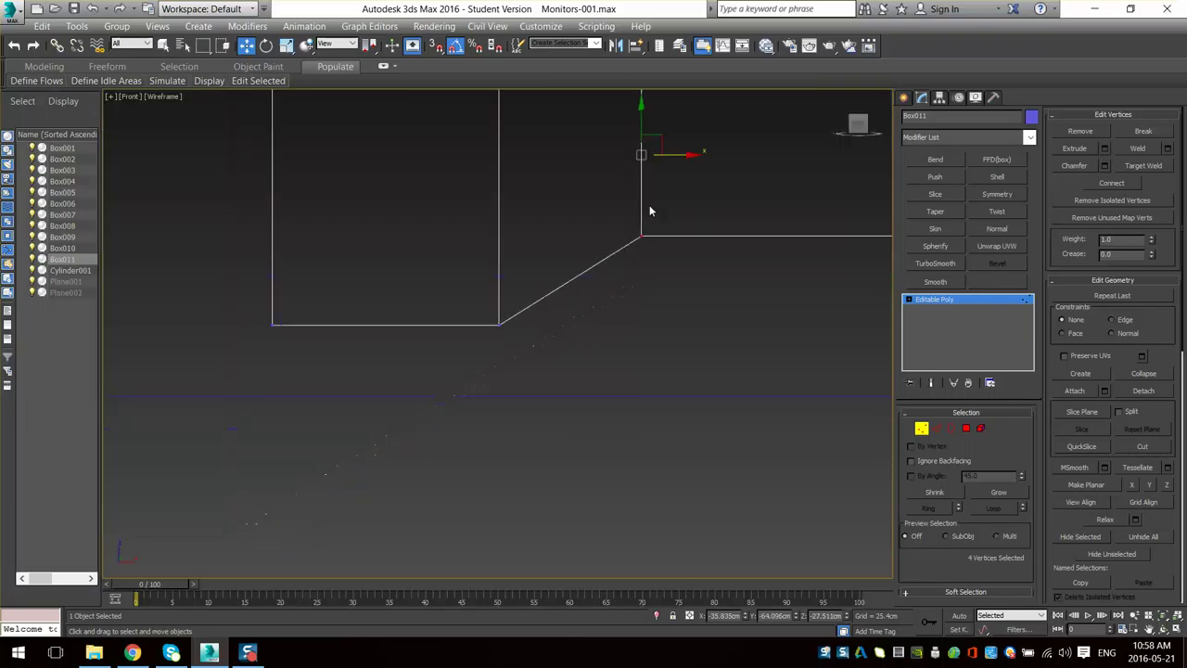
scroll(598, 193, up, 4)
scroll(562, 157, down, 2)
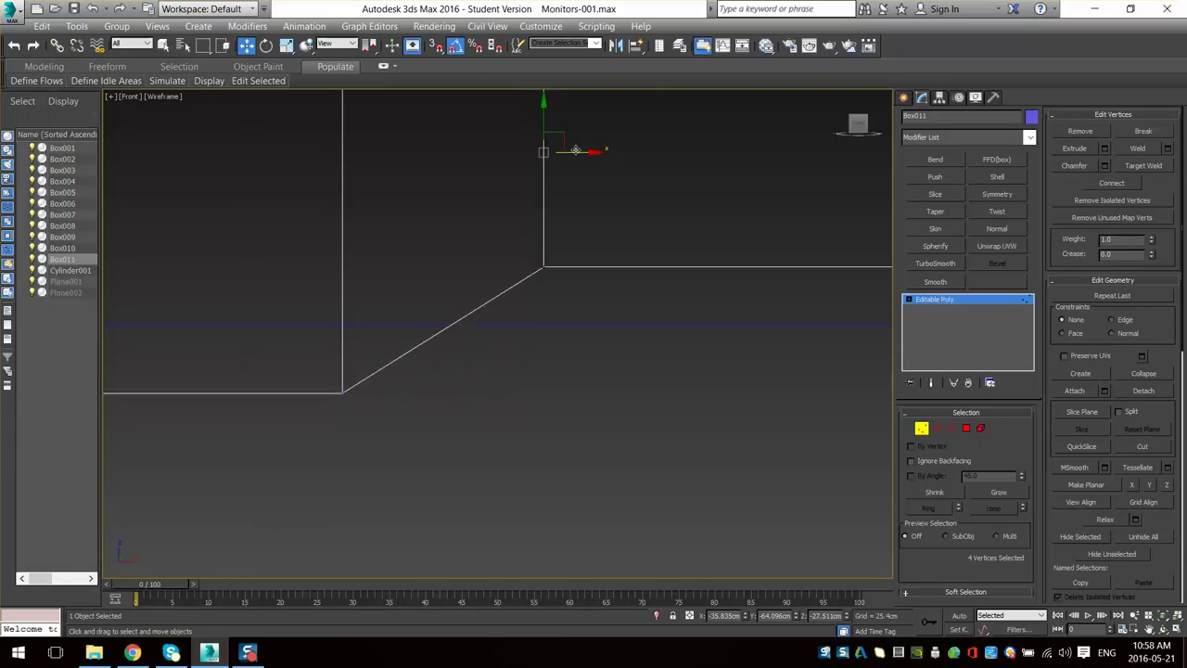
drag(576, 151, 501, 160)
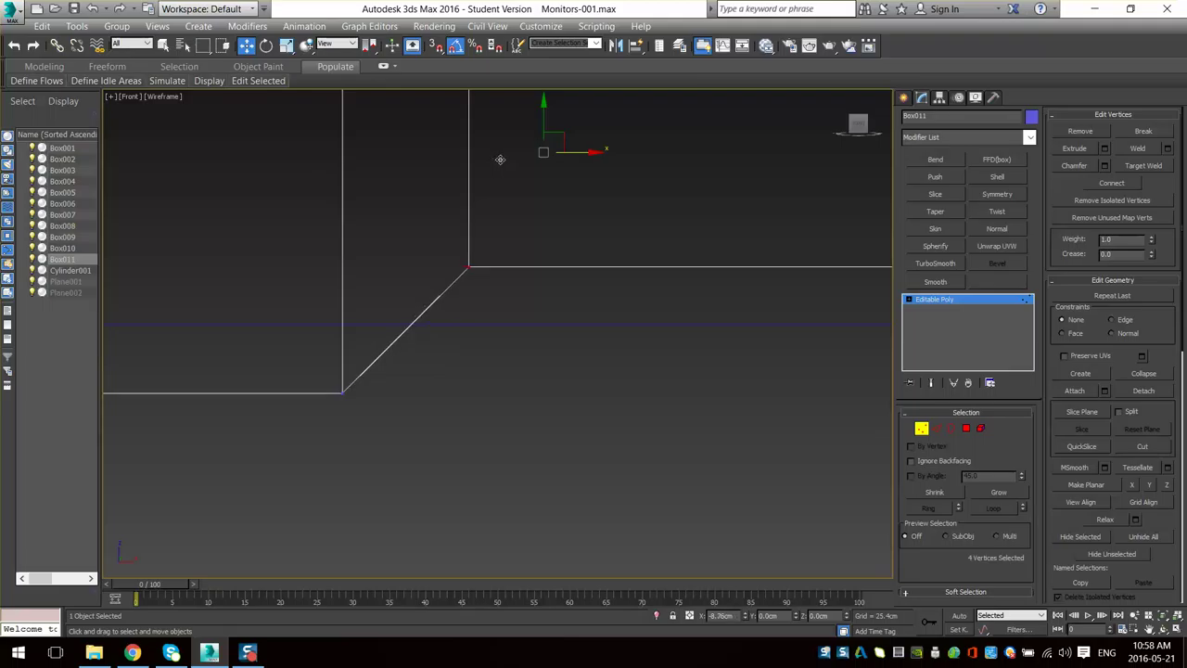
scroll(527, 243, down, 2)
middle_drag(571, 246, 455, 315)
key(F3)
- Inspect the stepped underside of Box011 and examine the lower structures of the monitors in the reference sketches
scroll(590, 354, down, 1)
mouse_move(590, 354)
alt+middle_down()
mouse_move(498, 360)
mouse_move(578, 383)
alt+middle_up()
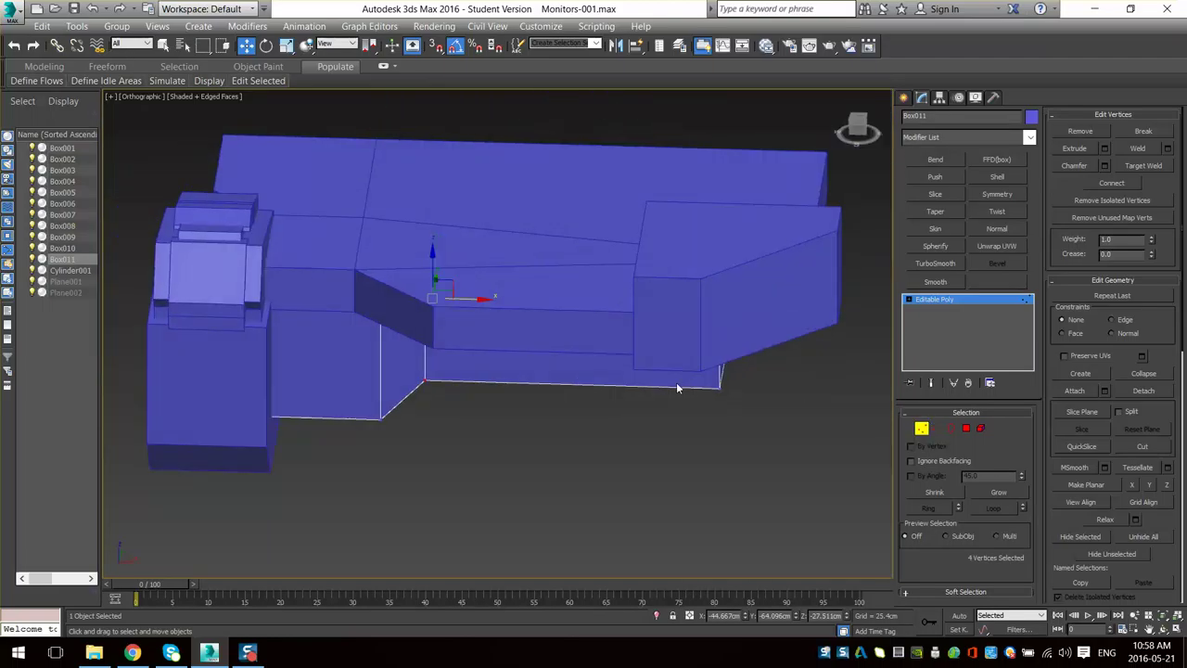
alt+middle_drag(676, 382, 733, 358)
middle_drag(733, 358, 557, 353)
scroll(569, 372, up, 2)
middle_drag(556, 353, 653, 391)
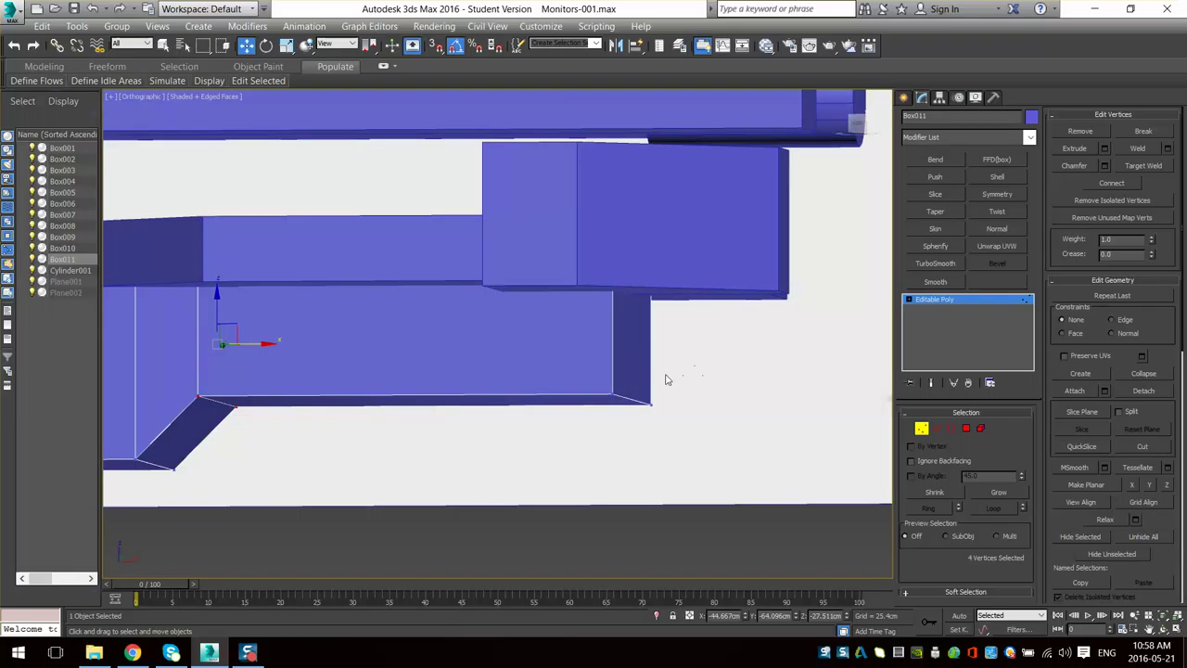
scroll(440, 418, down, 5)
middle_drag(450, 295, 317, 514)
scroll(215, 501, up, 4)
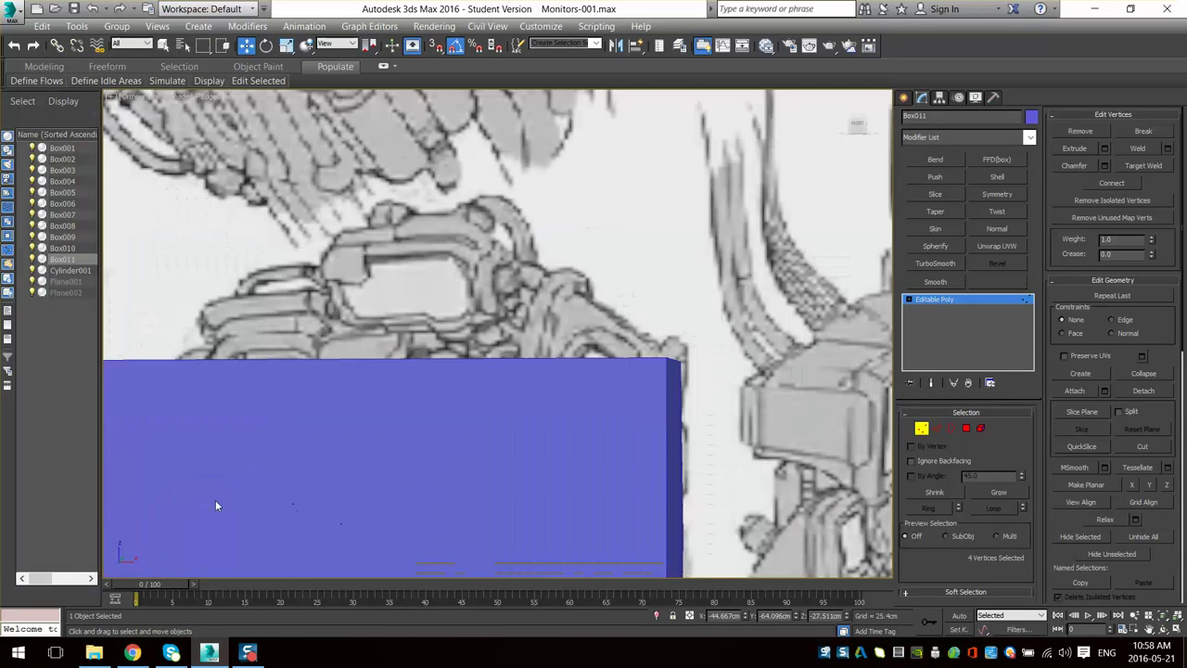
scroll(215, 500, down, 2)
middle_drag(186, 209, 355, 450)
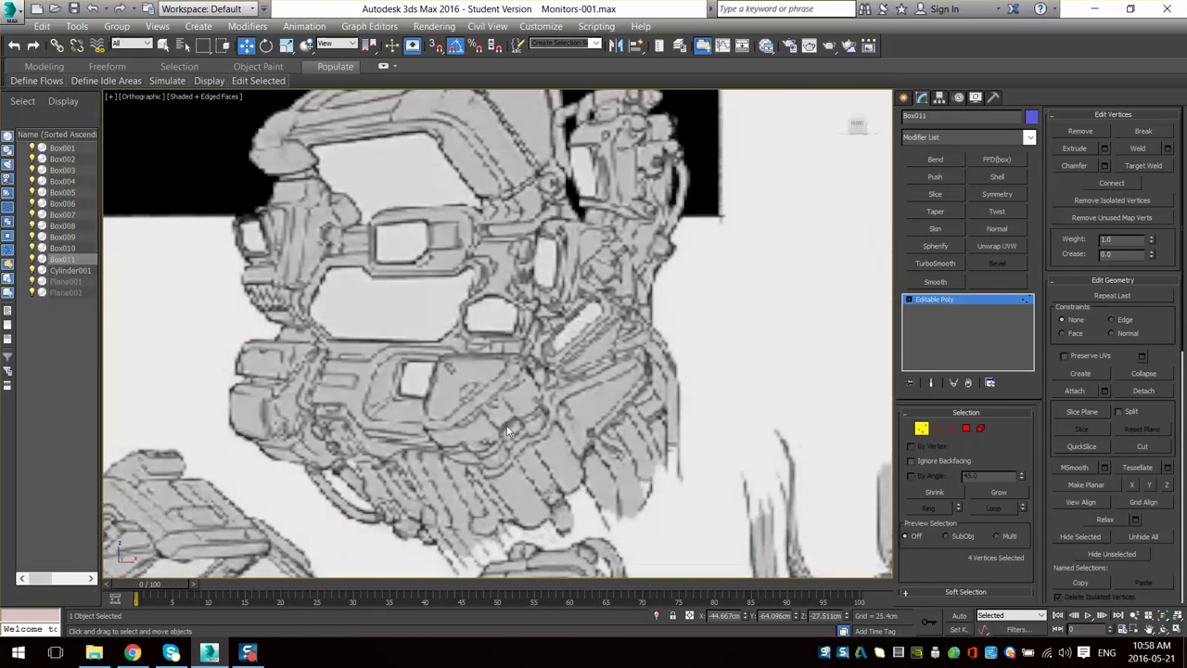
scroll(450, 443, down, 6)
mouse_move(556, 454)
alt+middle_down()
mouse_move(542, 488)
mouse_move(459, 533)
alt+middle_up()
scroll(509, 498, up, 3)
middle_drag(584, 181, 523, 444)
middle_drag(464, 191, 472, 34)
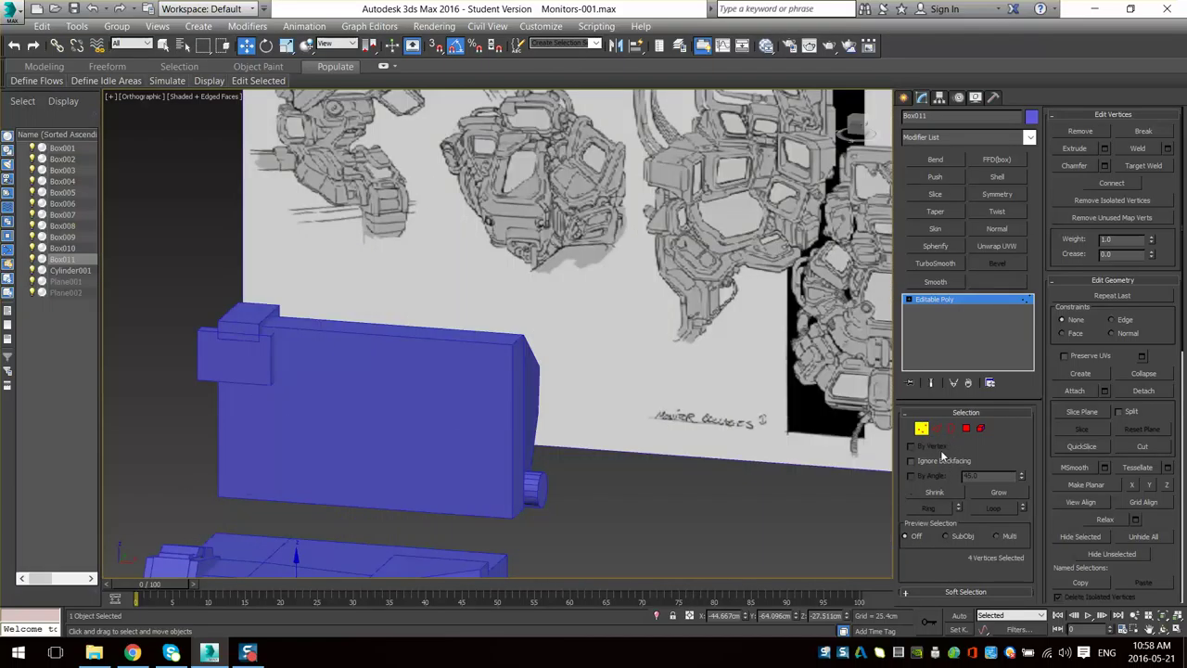
- Lower the bottom vertices of the angled corner block Box005 to a Z position of about -44 cm
click(921, 429)
middle_drag(536, 567, 668, 260)
click(503, 351)
scroll(497, 405, up, 4)
key(1)
alt+middle_drag(380, 360, 420, 347)
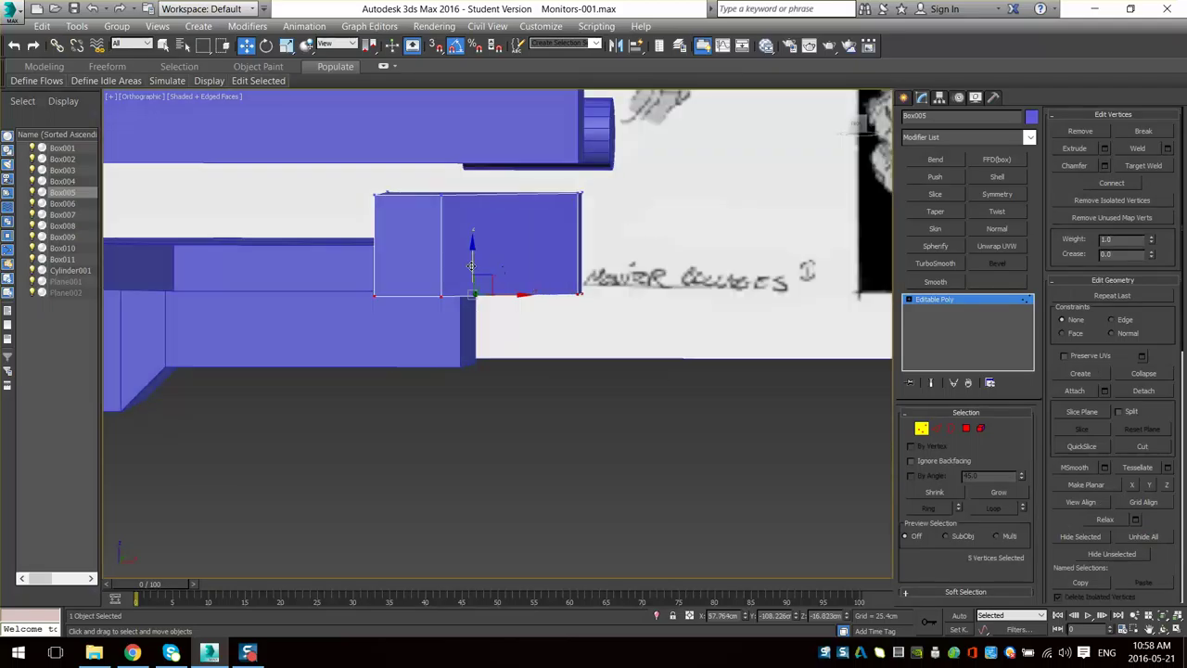
drag(472, 260, 472, 343)
alt+middle_drag(450, 367, 483, 353)
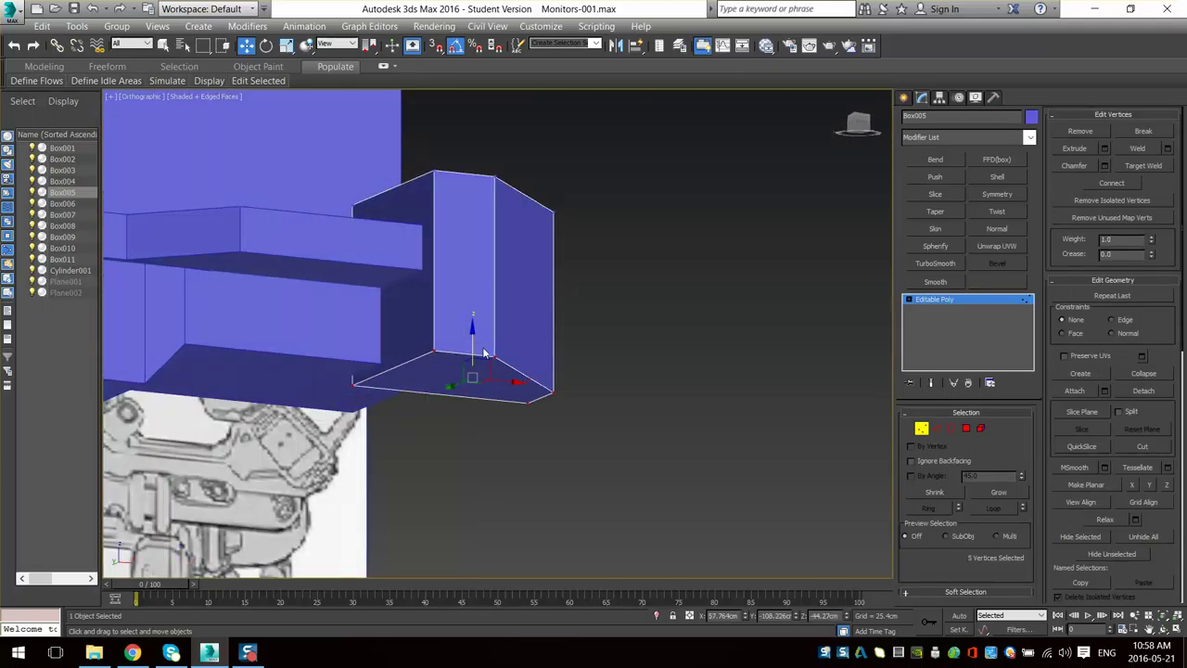
drag(472, 346, 472, 346)
alt+middle_drag(543, 417, 525, 446)
click(922, 429)
- Compare the deepened corner block and the whole base with the monitor designs in the reference sketches
scroll(677, 400, down, 4)
scroll(439, 387, up, 3)
scroll(524, 408, up, 3)
middle_drag(525, 390, 450, 527)
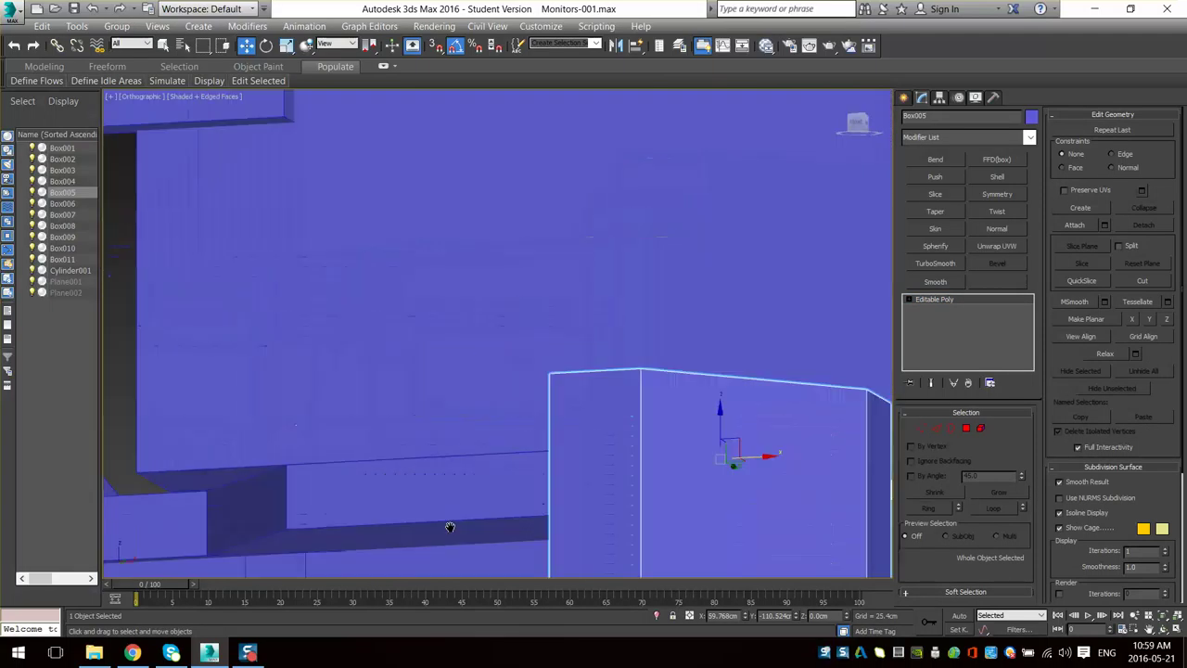
scroll(487, 364, down, 5)
alt+middle_drag(509, 276, 506, 195)
mouse_move(506, 194)
middle_down()
mouse_move(463, 331)
mouse_move(519, 428)
mouse_move(506, 292)
mouse_move(544, 455)
middle_up()
scroll(462, 331, up, 4)
scroll(519, 429, down, 2)
scroll(519, 428, down, 8)
scroll(544, 455, up, 2)
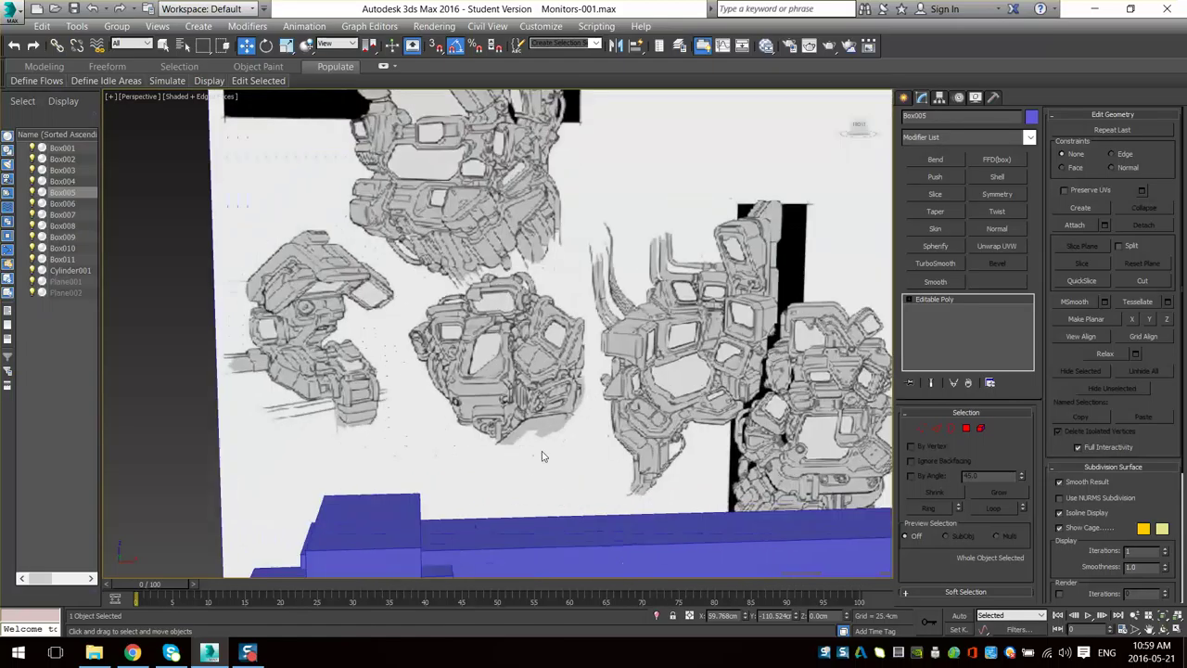
scroll(472, 243, up, 2)
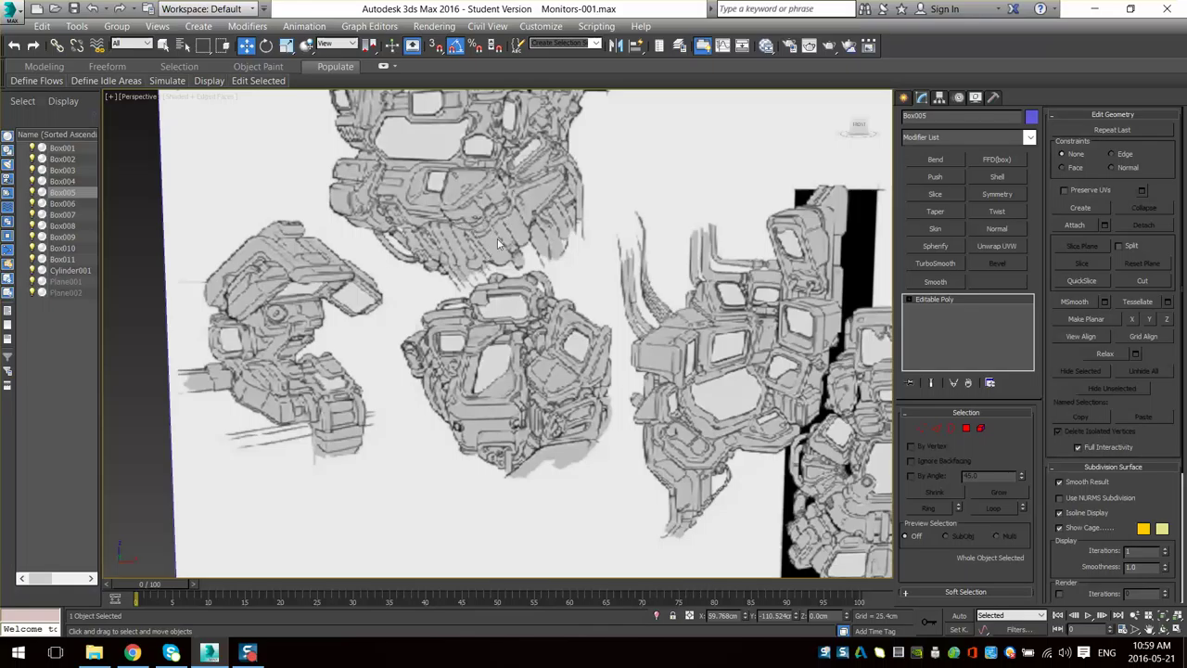
alt+middle_drag(498, 243, 492, 214)
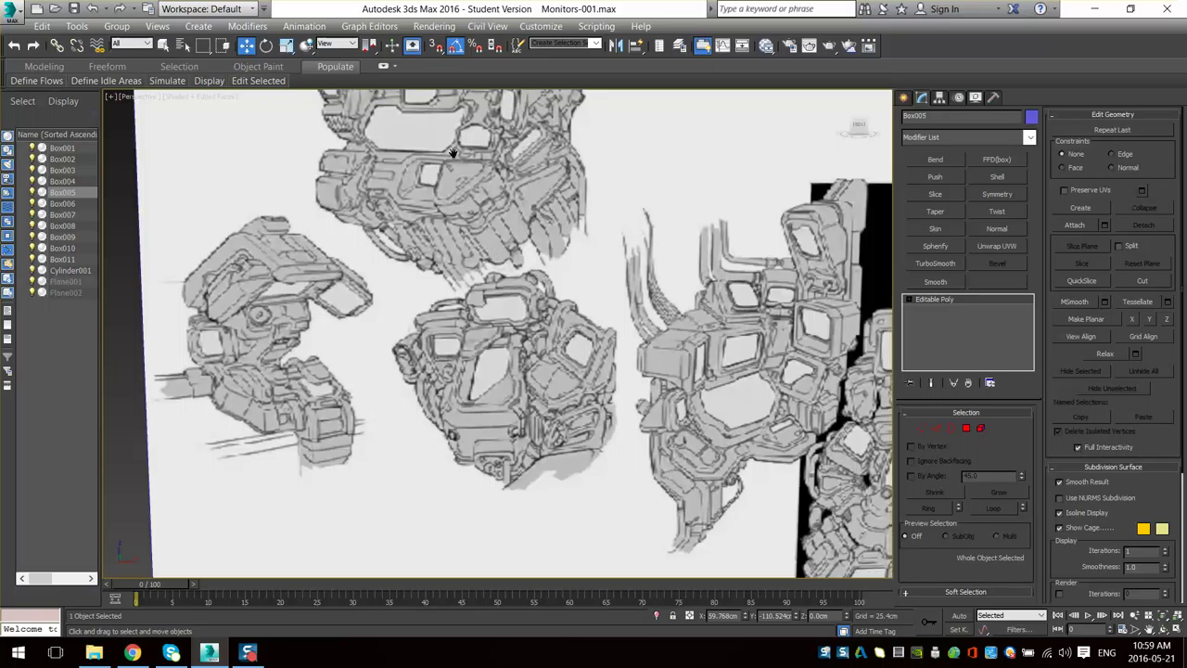
scroll(481, 278, down, 6)
mouse_move(530, 402)
alt+middle_down()
mouse_move(511, 265)
mouse_move(455, 228)
mouse_move(511, 321)
mouse_move(580, 325)
mouse_move(527, 347)
alt+middle_up()
scroll(454, 228, up, 3)
mouse_move(497, 125)
middle_down()
mouse_move(491, 257)
mouse_move(516, 298)
mouse_move(477, 145)
middle_up()
scroll(516, 298, up, 3)
scroll(477, 144, down, 6)
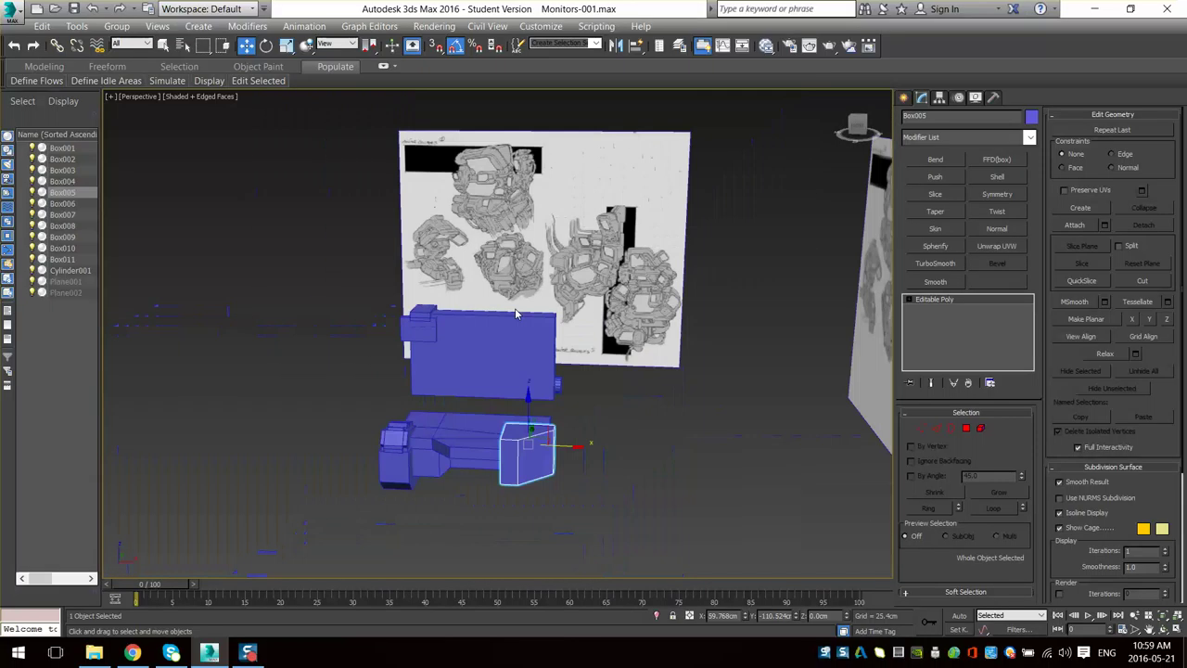
- Raise the bottom face of corner block Box005 to a Z position of about 3 cm and inset it
middle_drag(516, 312, 503, 200)
scroll(504, 278, up, 6)
alt+middle_drag(753, 552, 756, 469)
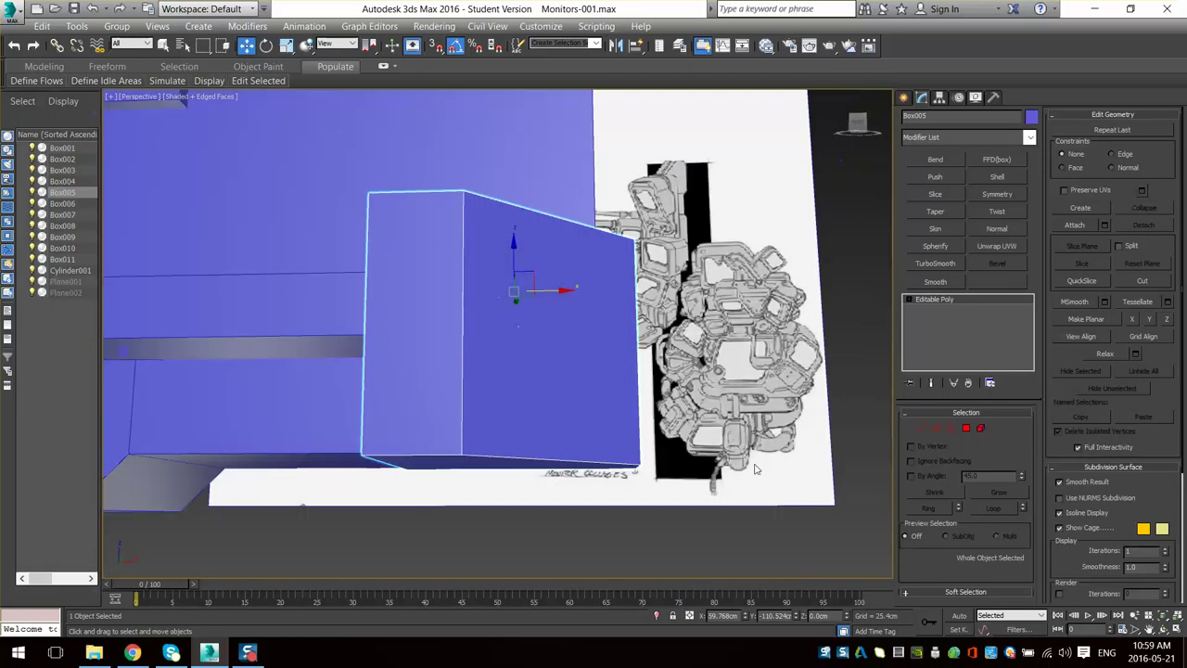
click(965, 428)
alt+middle_drag(616, 465, 610, 427)
click(461, 463)
mouse_move(505, 436)
mouse_down()
mouse_move(485, 261)
mouse_move(521, 276)
mouse_move(502, 257)
mouse_move(481, 360)
mouse_move(507, 428)
mouse_up()
click(1133, 166)
key(w)
- Try to extrude the inset bottom face of Box005 downward by hand, and undo the attempt
click(1073, 149)
key(w)
alt+middle_drag(444, 390, 427, 424)
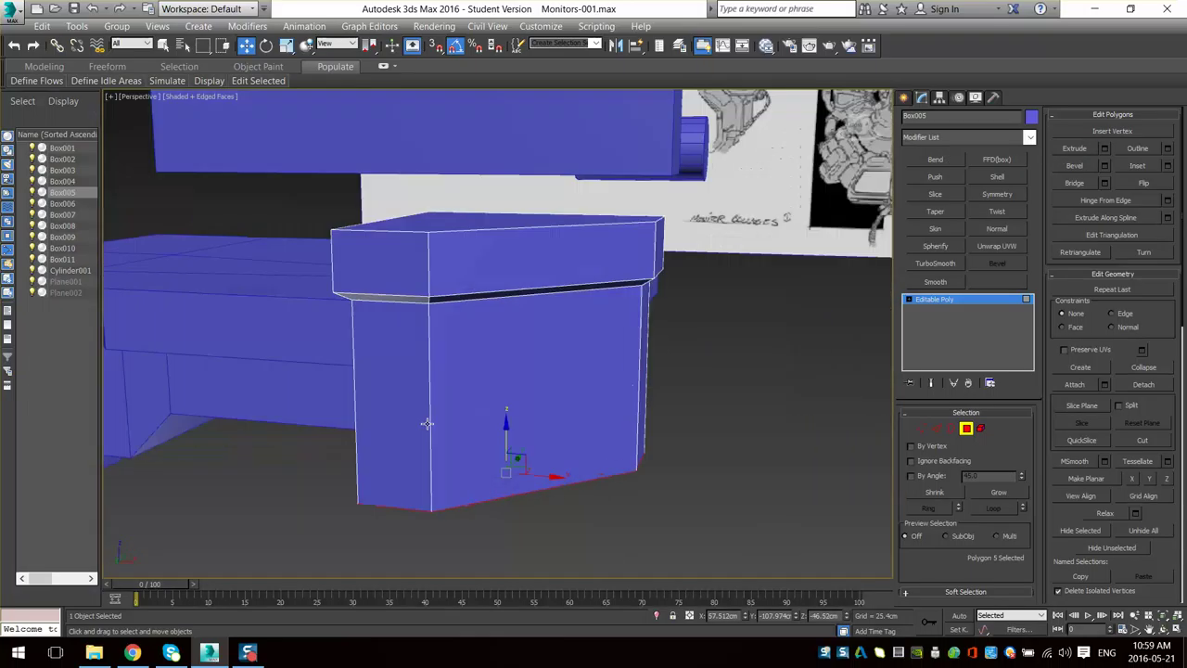
key(ctrl+z)
key(ctrl+z)
key(ctrl+z)
- Extrude the inset bottom face of Box005 by 36.609 cm and lower it to a Z position of about -44 cm
alt+middle_drag(497, 363, 480, 314)
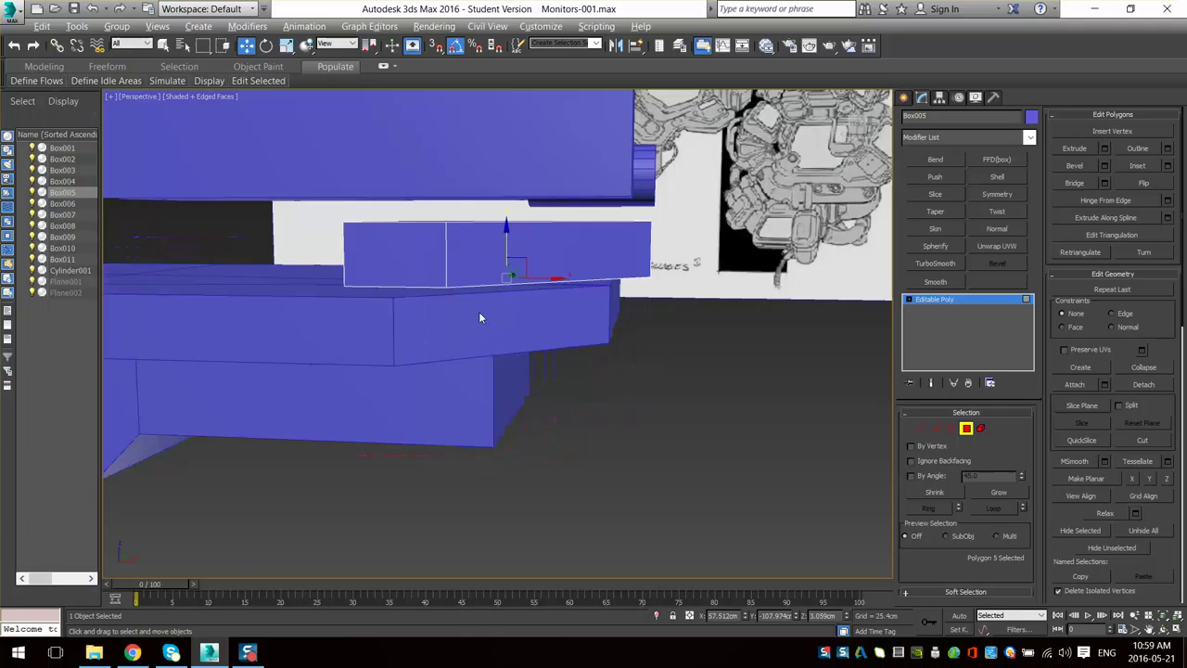
click(1103, 149)
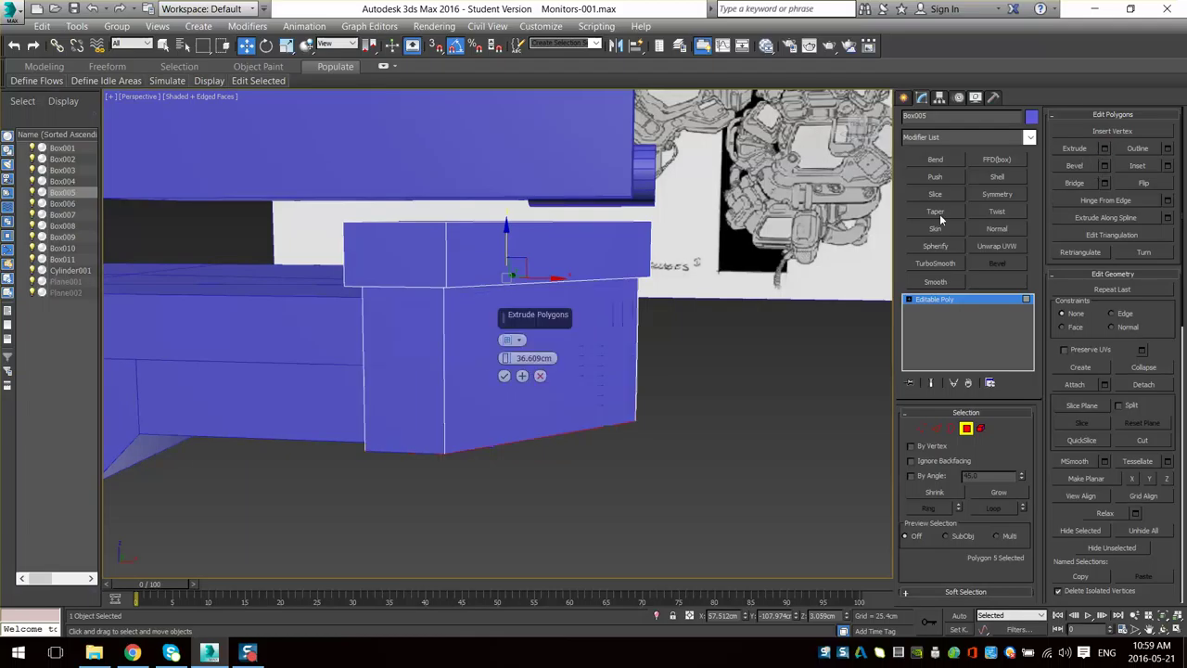
click(504, 376)
alt+middle_drag(505, 376, 475, 364)
drag(508, 381, 498, 429)
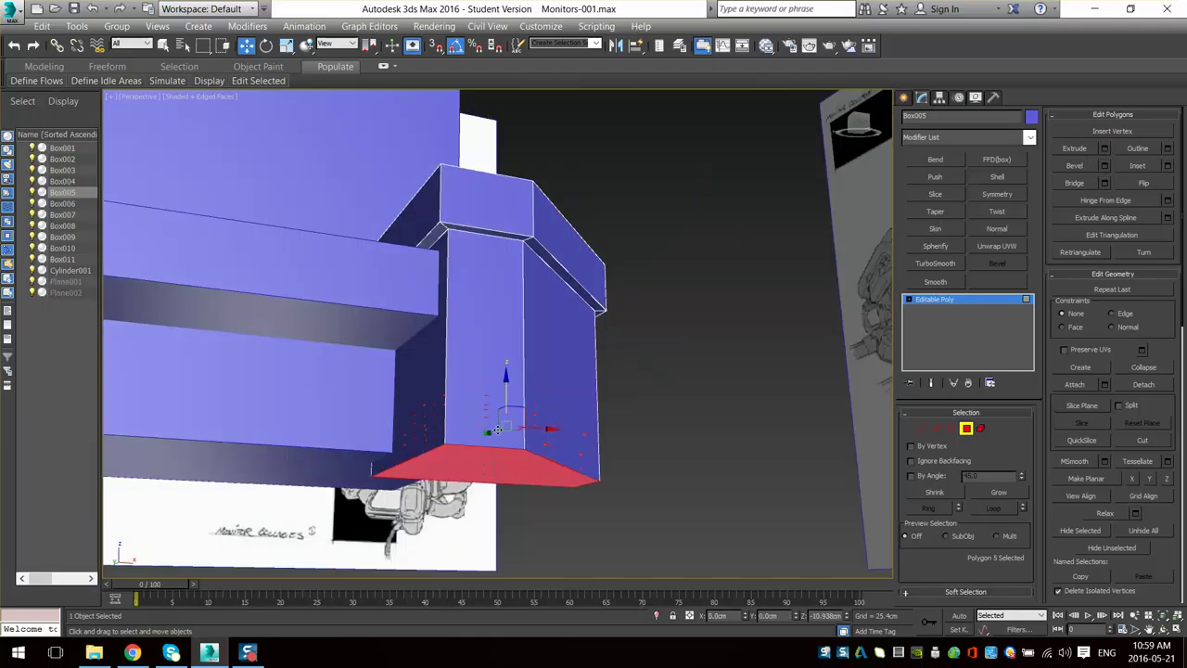
- Compare the stepped corner block with the undersides of the monitor designs in the reference sketches
scroll(507, 398, down, 5)
alt+middle_drag(506, 398, 508, 443)
scroll(501, 241, down, 2)
mouse_move(501, 204)
middle_down()
mouse_move(488, 295)
mouse_move(366, 350)
middle_up()
scroll(365, 351, up, 6)
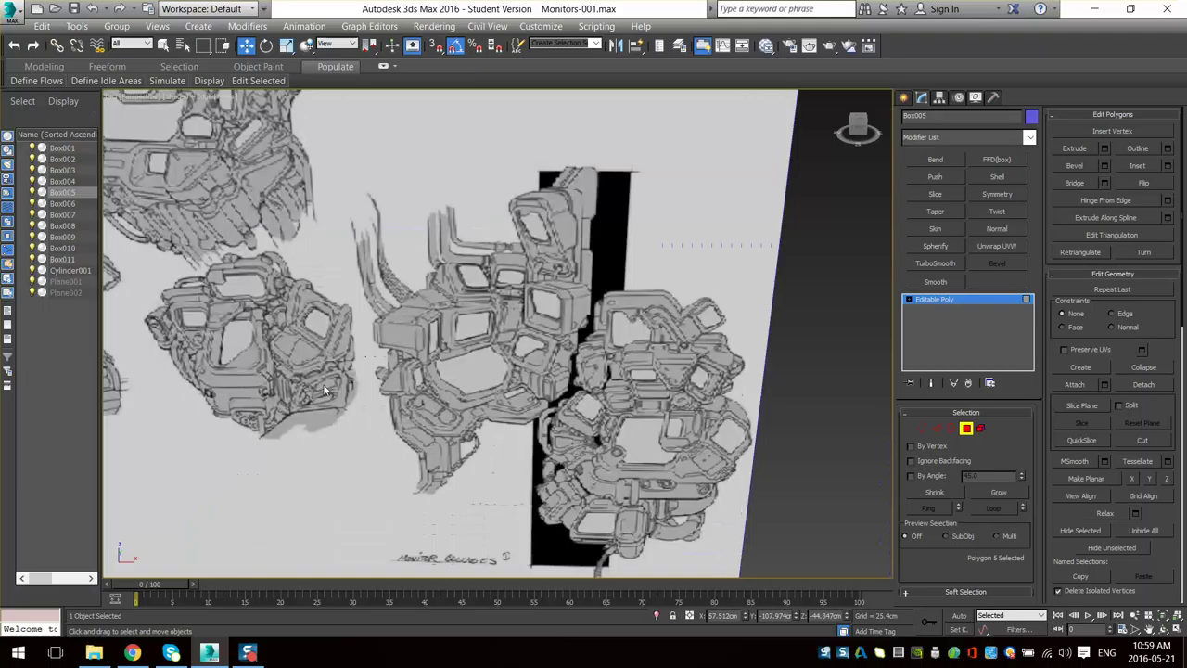
scroll(365, 351, down, 2)
middle_drag(357, 253, 453, 285)
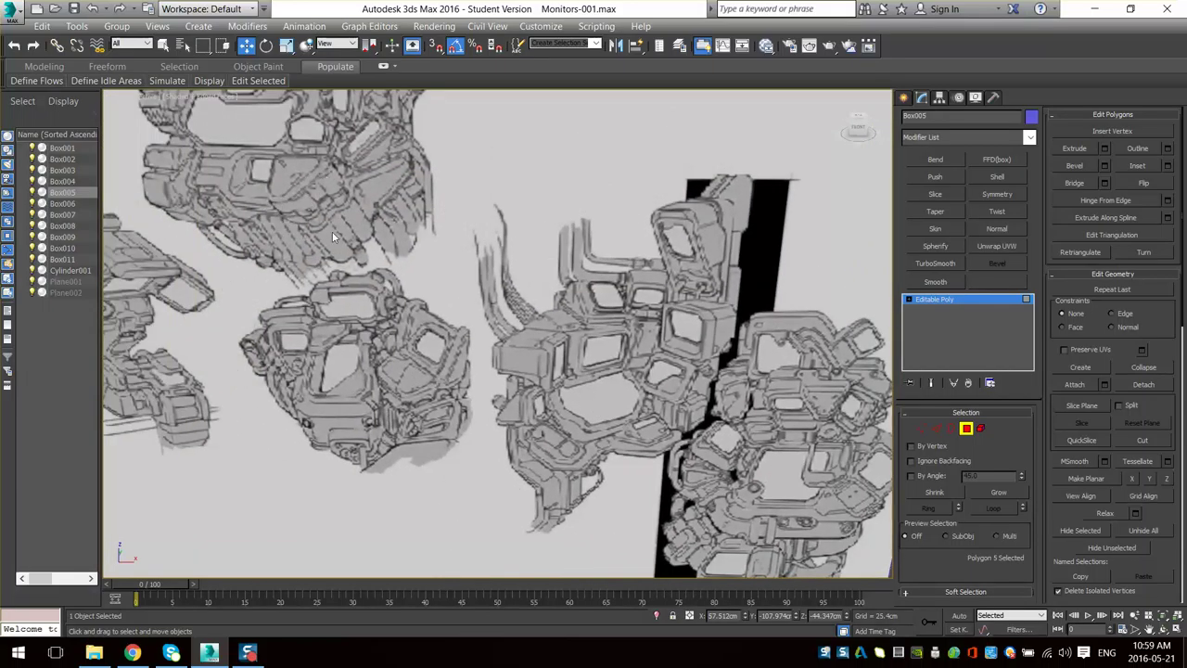
scroll(397, 337, down, 8)
mouse_move(397, 337)
middle_down()
mouse_move(519, 183)
mouse_move(529, 196)
middle_up()
scroll(548, 272, up, 3)
- Create an upright cylinder beside the corner block, about 11.4 cm in radius and 70.4 cm high
click(978, 430)
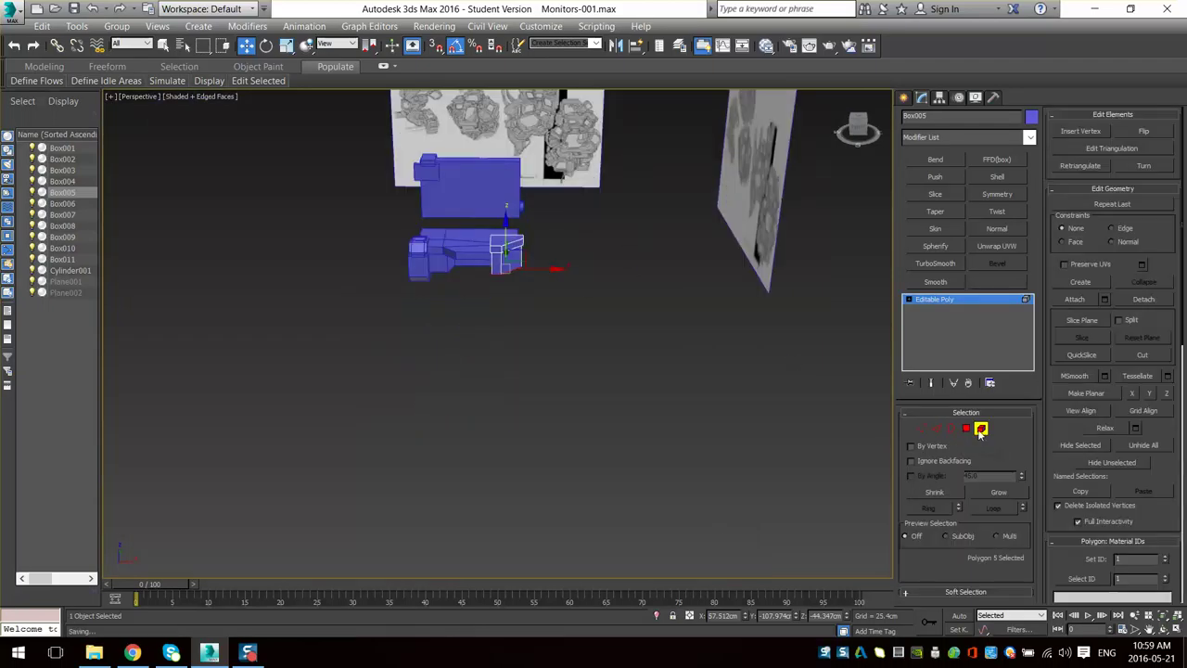
click(980, 432)
click(907, 99)
click(928, 221)
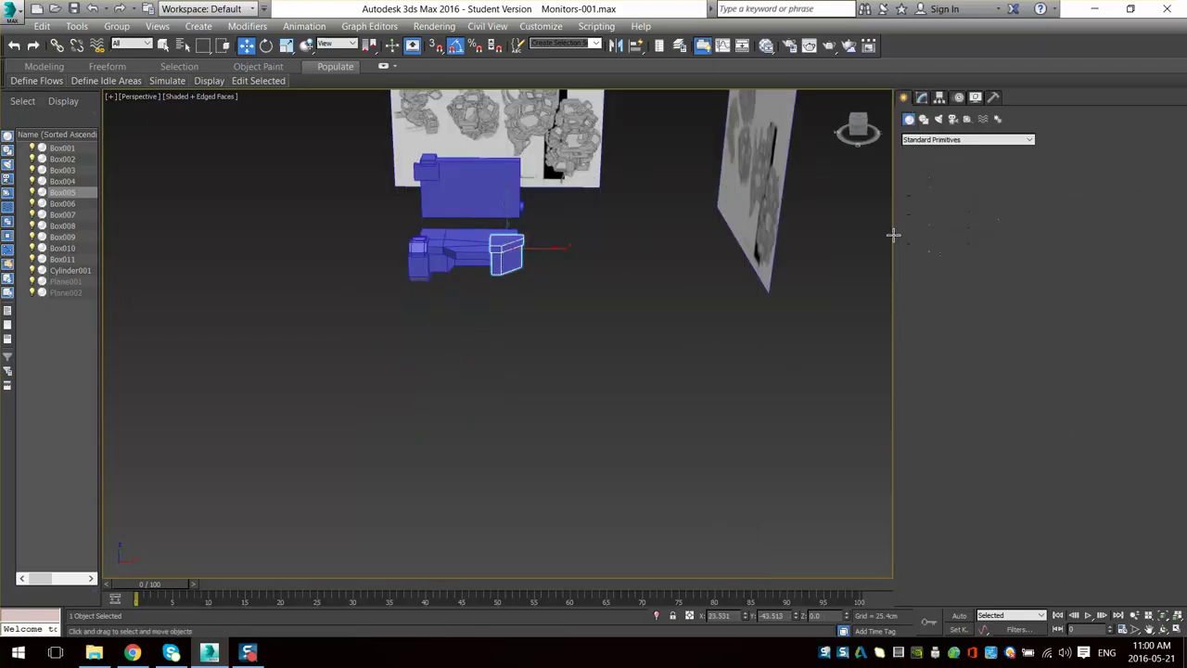
scroll(544, 334, up, 5)
alt+middle_drag(546, 350, 572, 419)
drag(576, 409, 567, 427)
click(584, 275)
alt+middle_drag(592, 371, 605, 325)
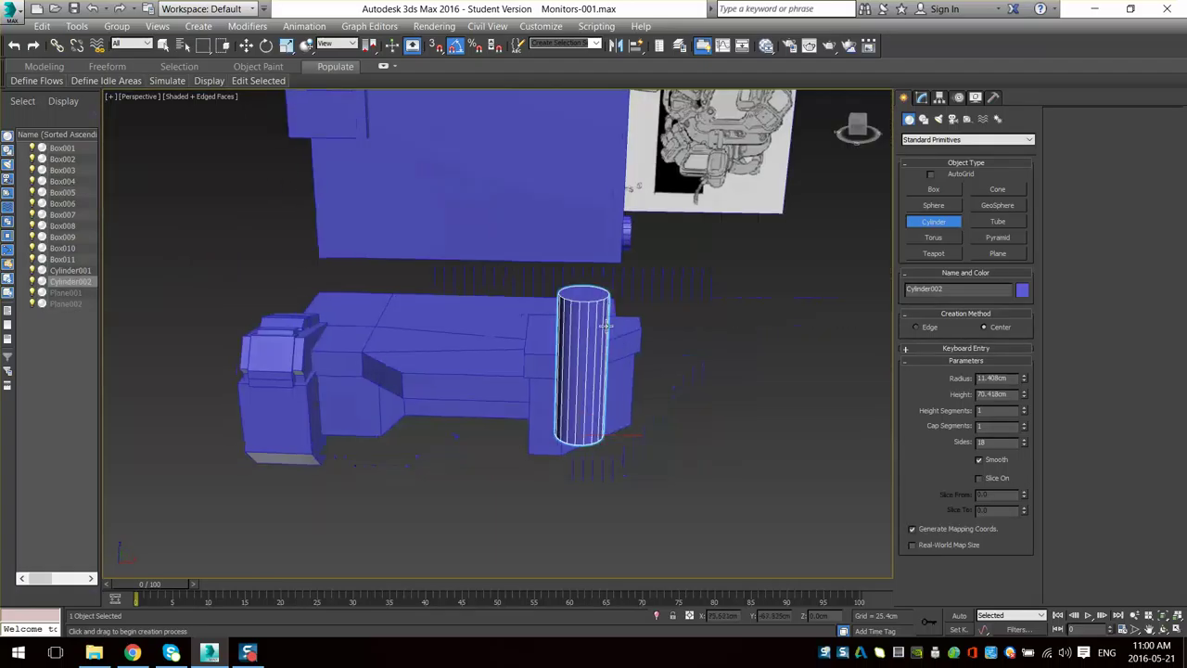
- Align the new cylinder to corner block Box005 and lower it to a Z position of about -72 cm
click(641, 45)
middle_drag(536, 364, 509, 360)
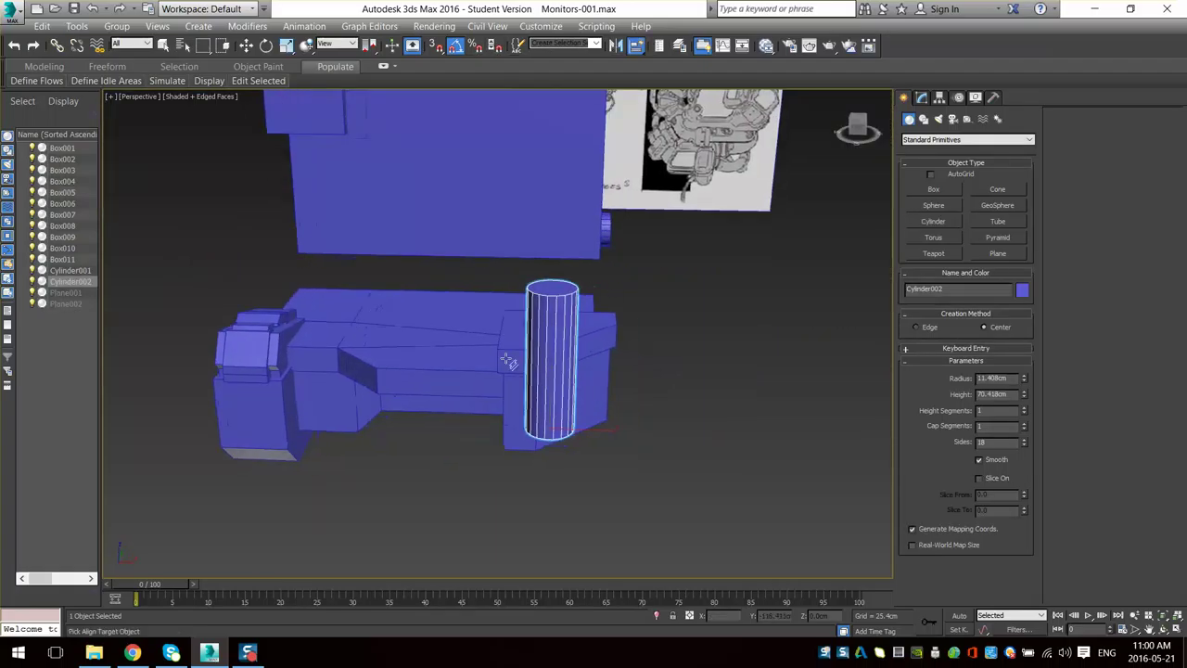
click(511, 359)
middle_drag(558, 392, 567, 253)
scroll(567, 249, down, 3)
drag(565, 234, 566, 312)
alt+middle_drag(566, 313, 575, 276)
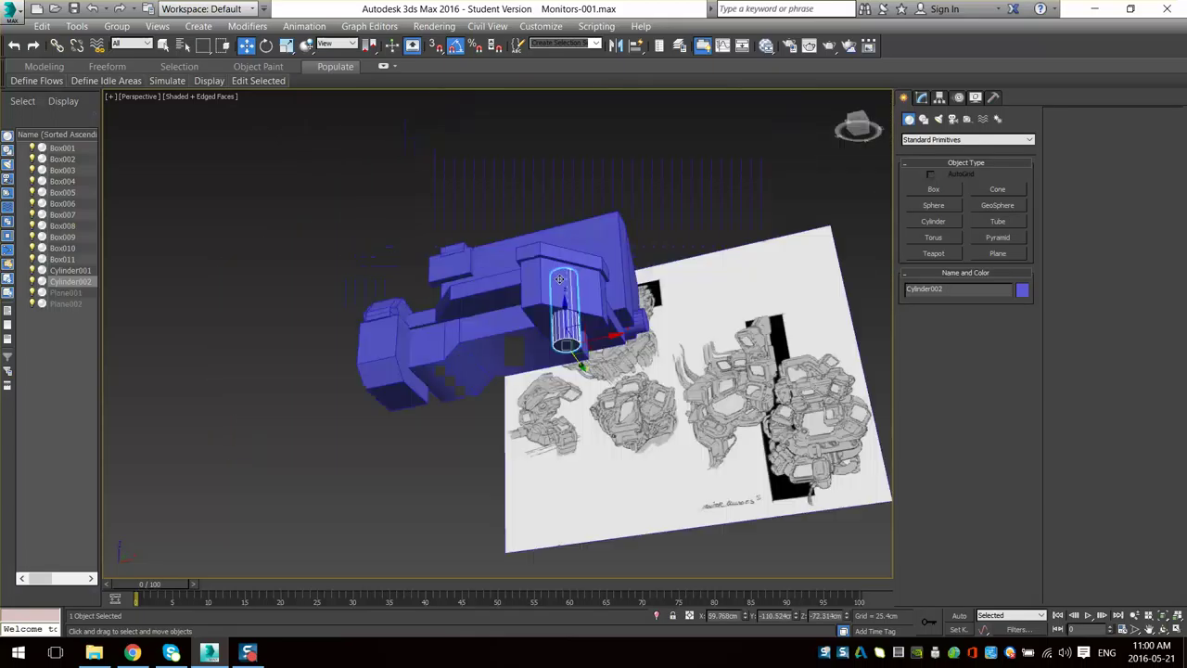
- Move the cylinder onto the block's outer vertical corner, at about X 48.7, Y -125.7 and Z -65.8 cm
scroll(573, 276, up, 5)
key(F4)
drag(590, 437, 545, 416)
alt+middle_drag(531, 349, 526, 376)
scroll(526, 376, up, 3)
drag(530, 435, 528, 422)
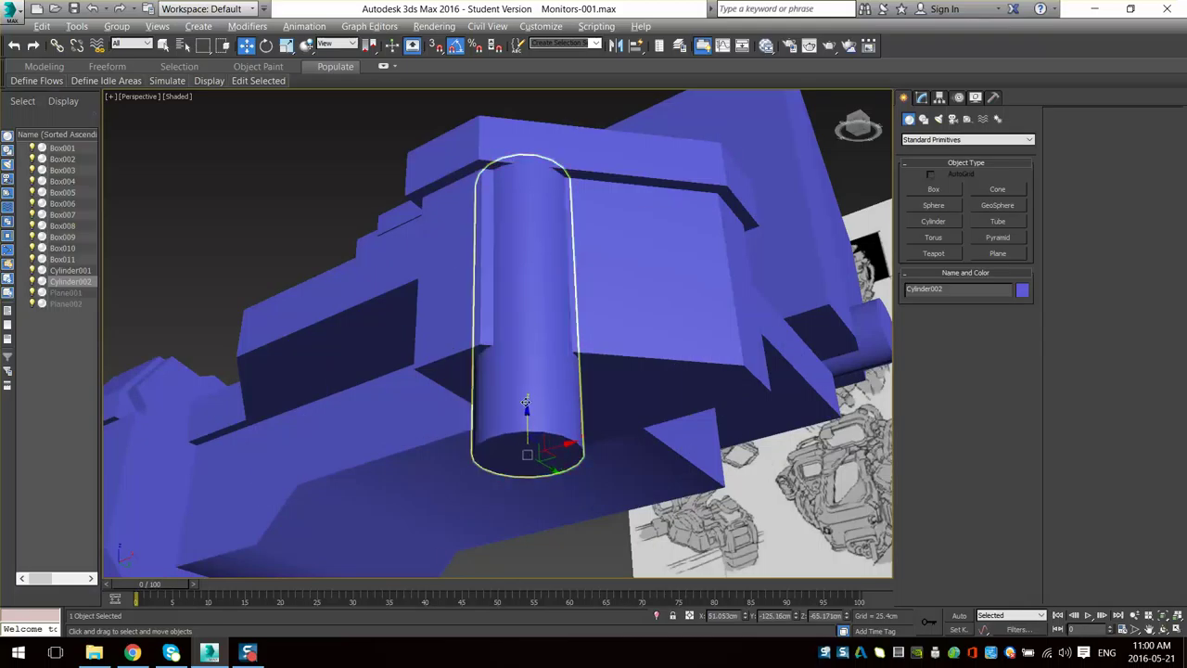
mouse_move(527, 422)
alt+middle_down()
mouse_move(553, 414)
mouse_move(537, 412)
alt+middle_up()
drag(528, 420, 527, 420)
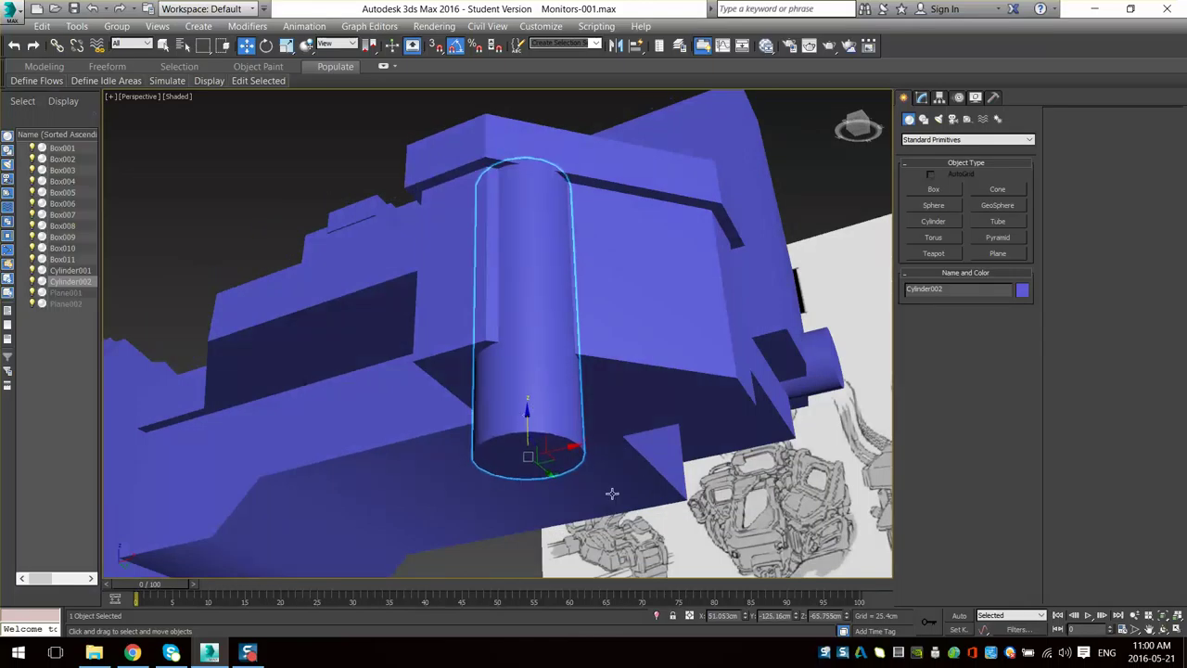
alt+middle_drag(612, 493, 593, 455)
drag(558, 414, 545, 409)
alt+middle_drag(510, 315, 526, 374)
- Examine the monitor designs in the reference sketches for details to use around the cylinder
scroll(526, 374, down, 5)
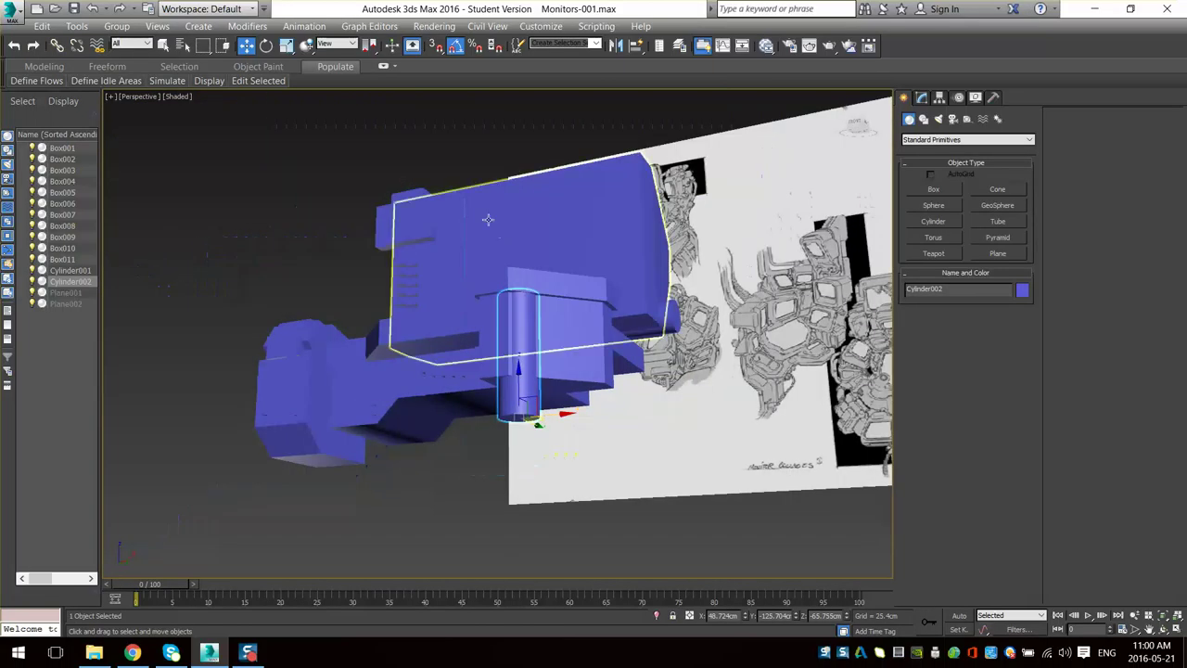
scroll(488, 219, down, 3)
alt+middle_drag(488, 219, 551, 448)
scroll(556, 169, up, 6)
scroll(558, 244, down, 1)
middle_drag(558, 245, 553, 283)
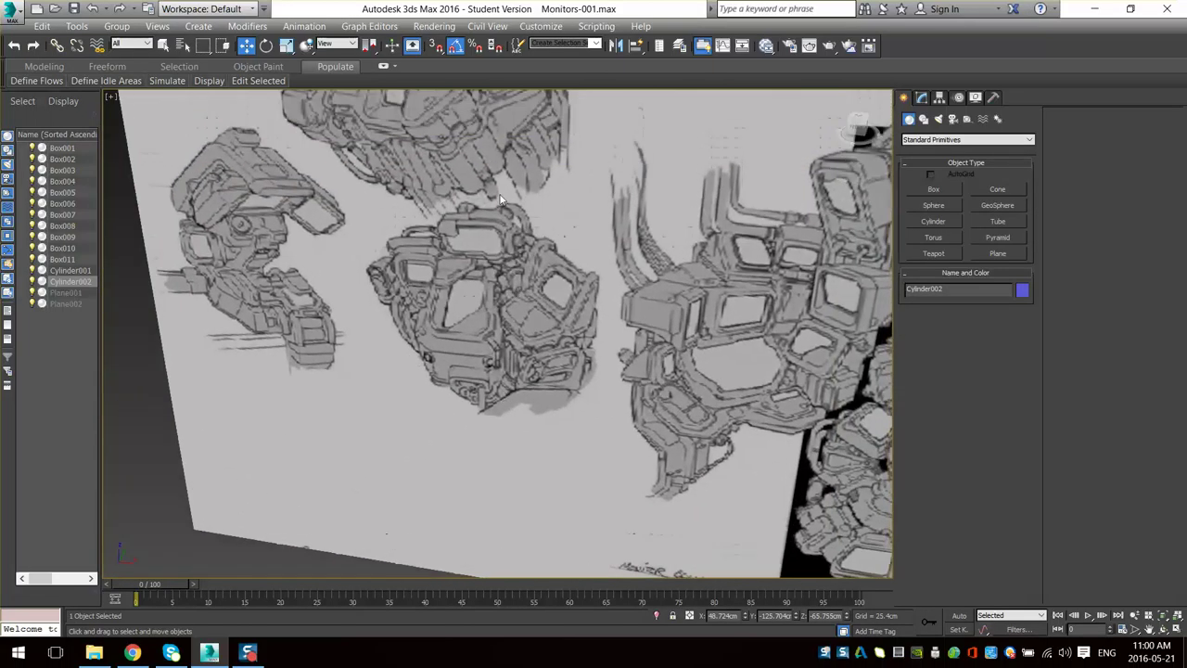
scroll(497, 200, down, 3)
scroll(438, 154, up, 3)
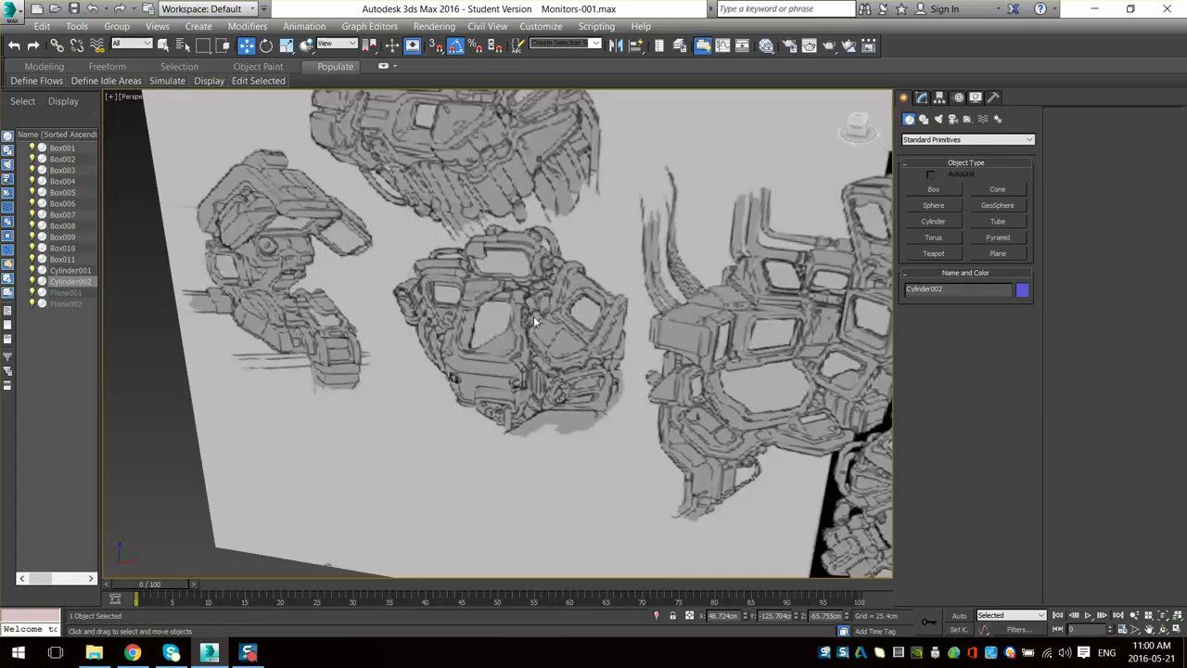
scroll(533, 321, down, 6)
- Fine-tune the cylinder's position on the block's corner to about X 46.7 and Y -127.1 cm
scroll(556, 267, up, 10)
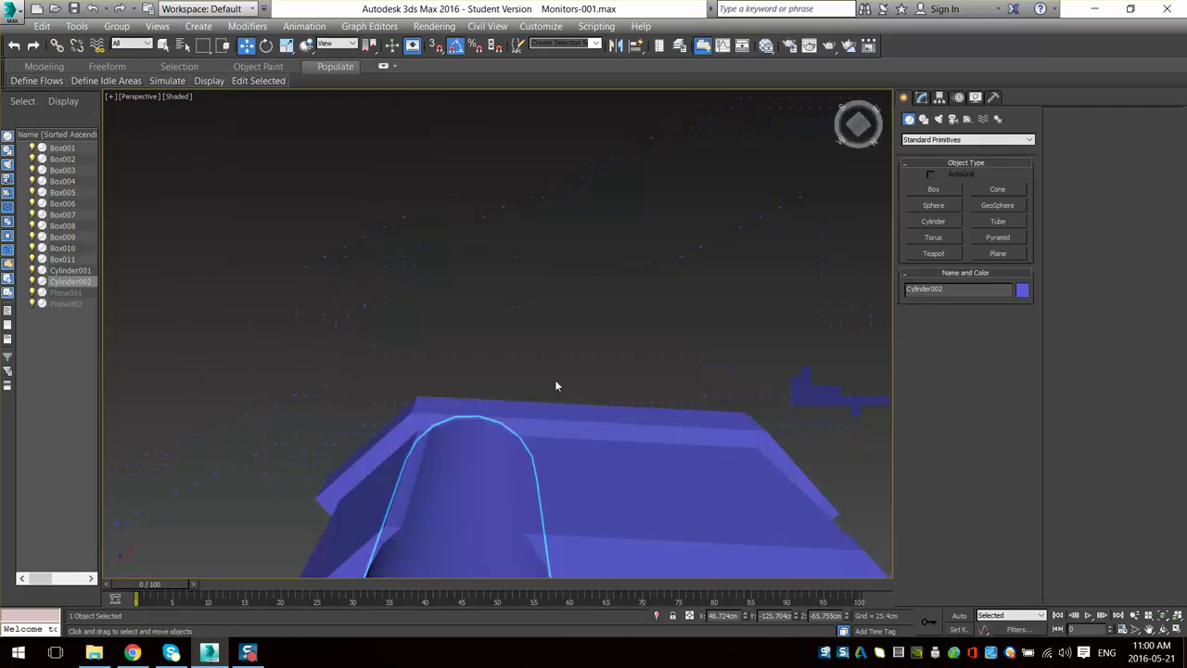
scroll(504, 315, down, 2)
middle_drag(557, 386, 457, 330)
scroll(482, 303, up, 3)
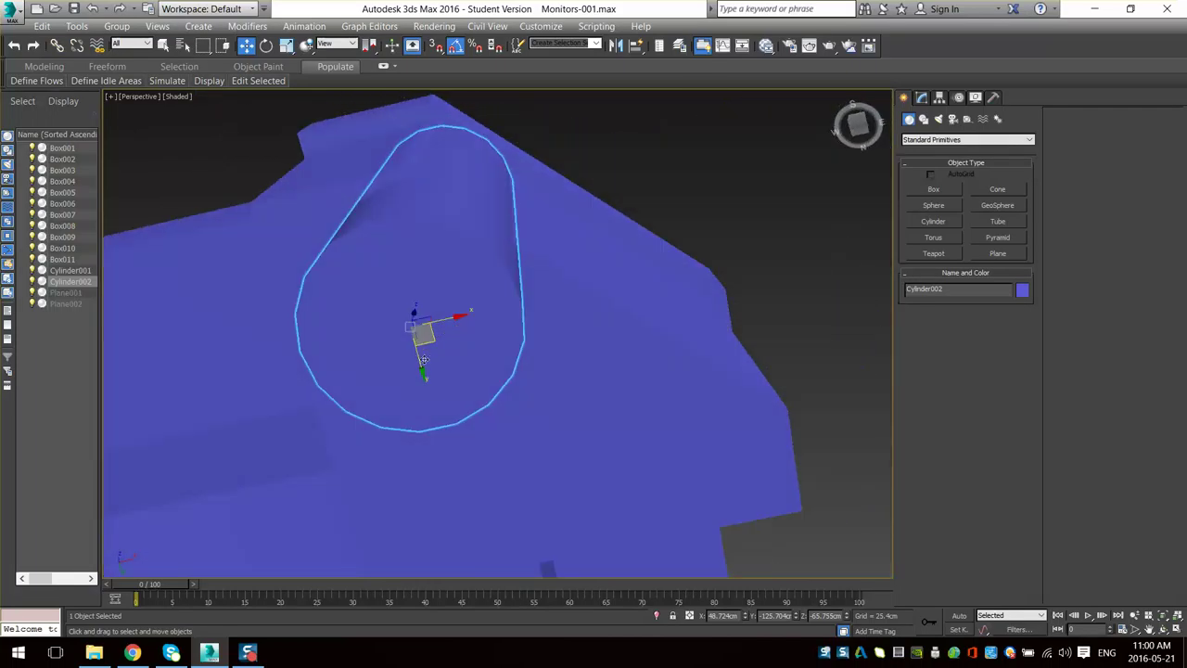
key(F4)
drag(417, 360, 411, 348)
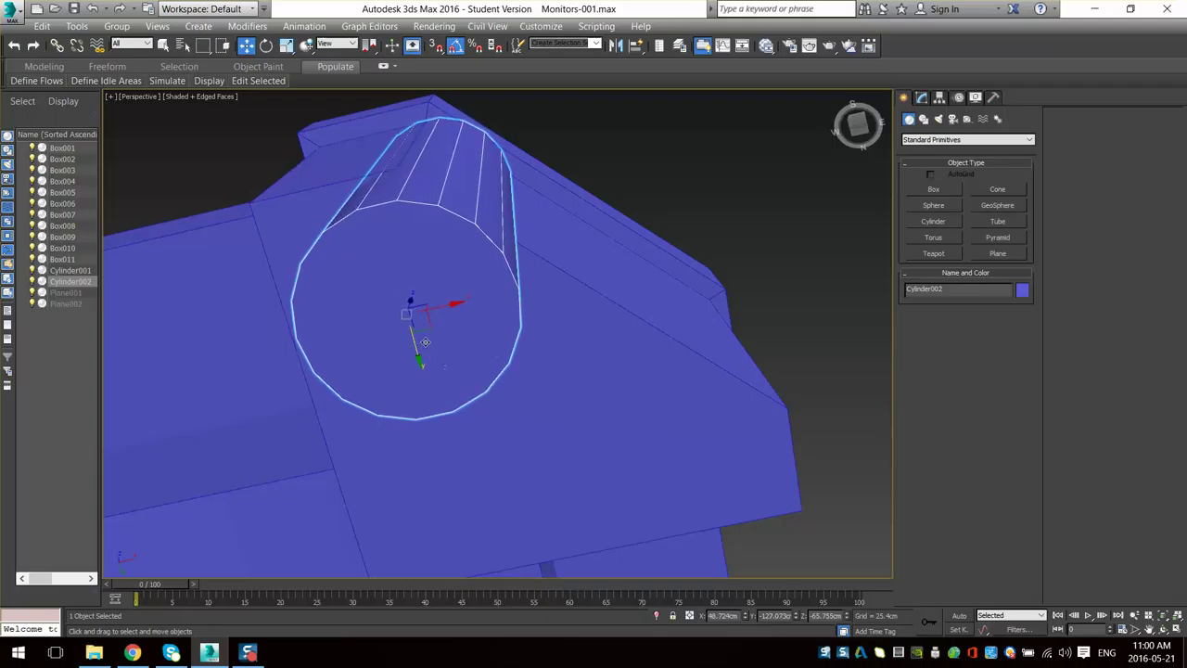
drag(449, 311, 426, 313)
- Clone the cylinder as a copy named Cylinder003 onto the block's opposite corner, at about X 78.3 and Y -93.9 cm
alt+middle_drag(485, 301, 317, 383)
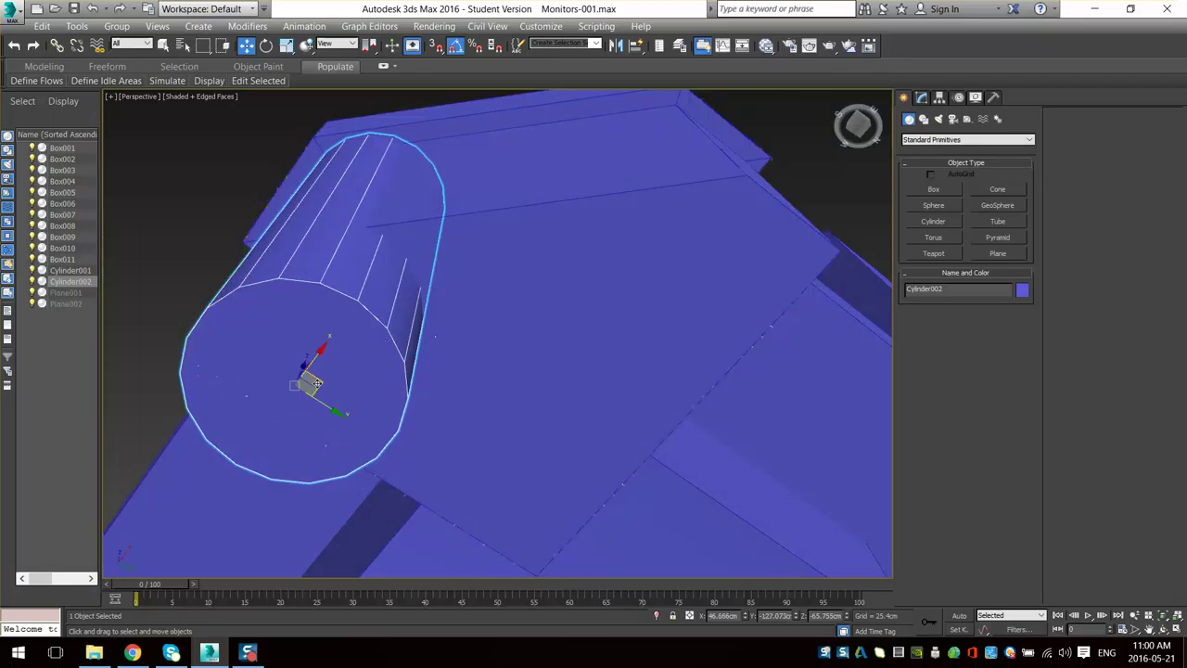
mouse_move(323, 382)
shift+mouse_down()
mouse_move(628, 328)
mouse_move(772, 325)
shift+mouse_up()
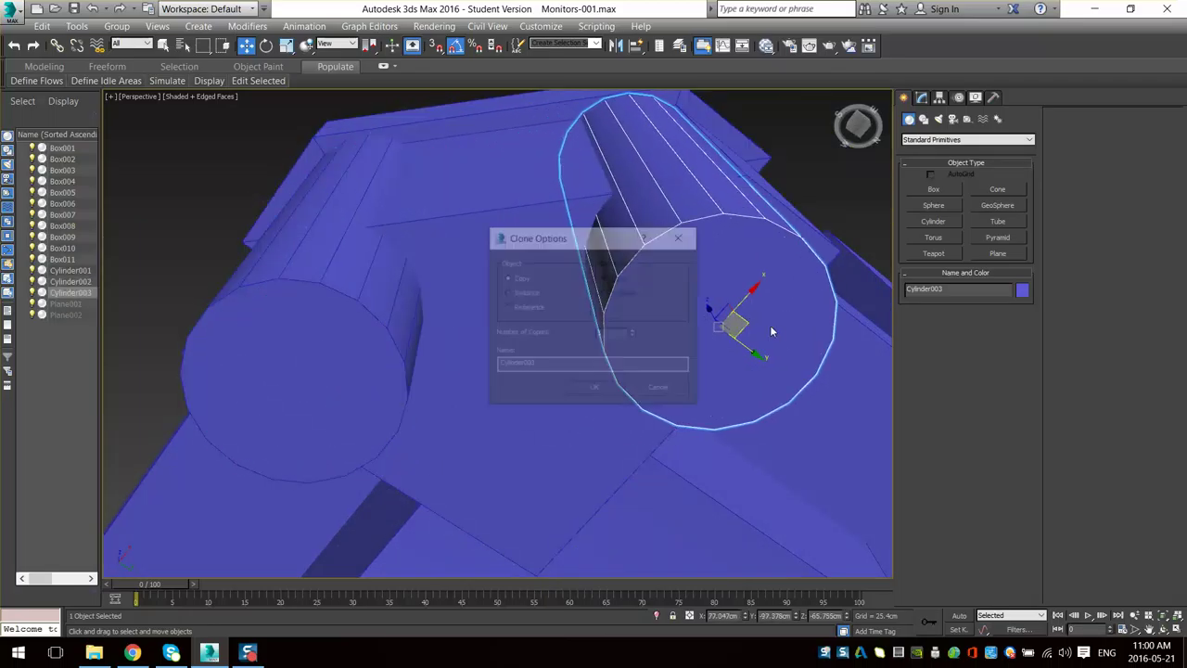
key(Return)
alt+middle_drag(787, 318, 549, 361)
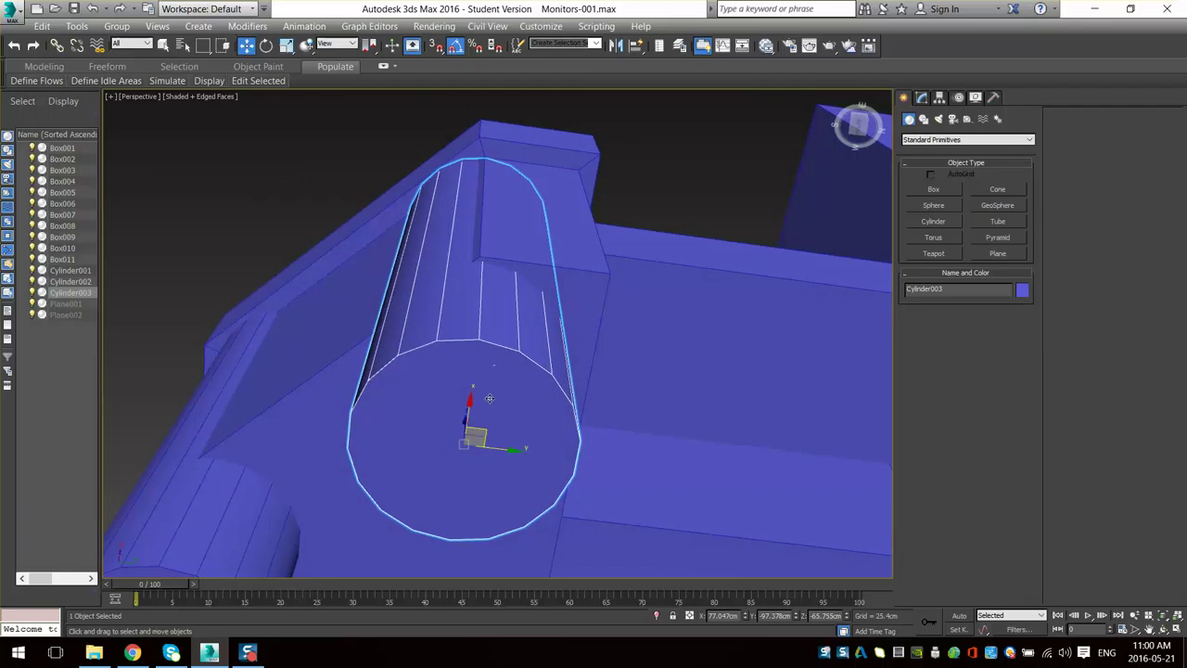
alt+middle_drag(486, 424, 495, 418)
drag(494, 418, 518, 405)
mouse_move(518, 405)
alt+middle_down()
mouse_move(476, 365)
mouse_move(500, 401)
alt+middle_up()
- Connect the upper and lower edges of Box005's angled face between the cylinders with 2 segments and a pinch of 56
scroll(525, 402, down, 3)
scroll(501, 400, up, 3)
scroll(426, 399, down, 4)
alt+middle_drag(426, 400, 366, 362)
scroll(367, 402, up, 4)
click(366, 363)
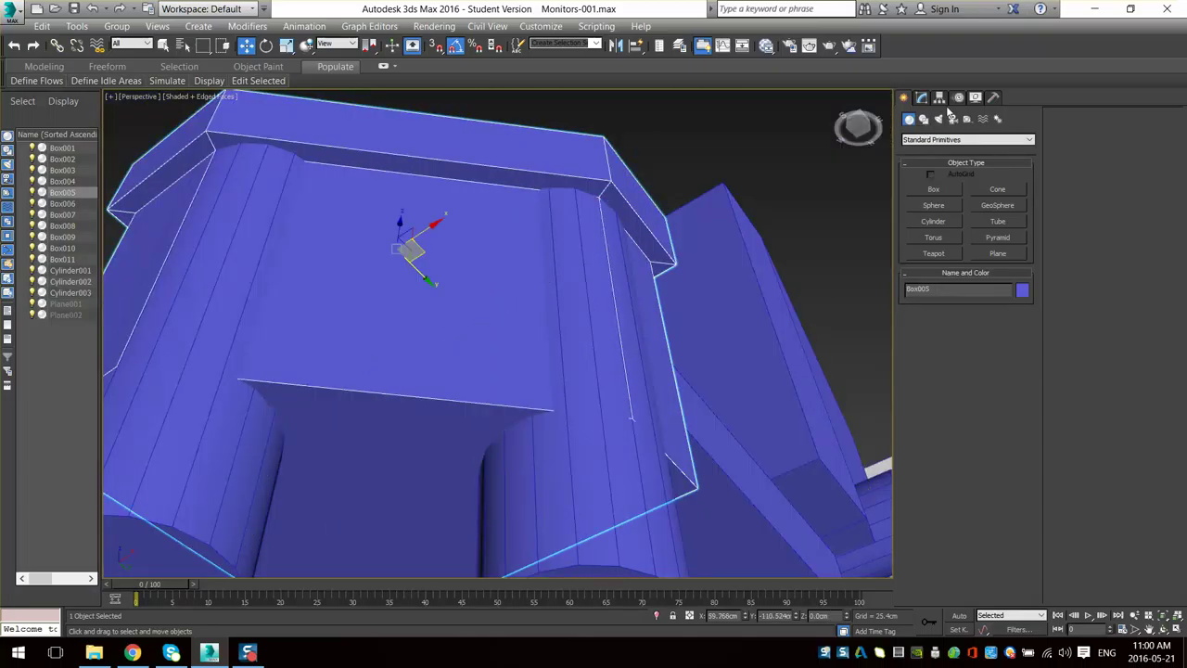
click(922, 97)
click(938, 428)
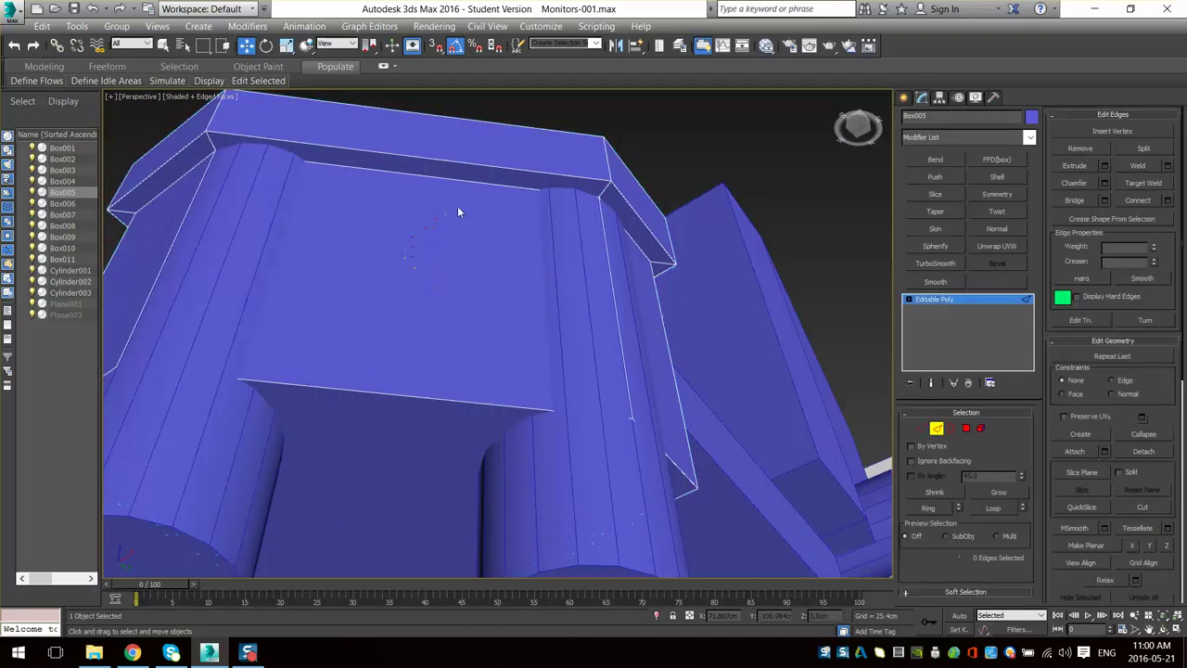
click(449, 181)
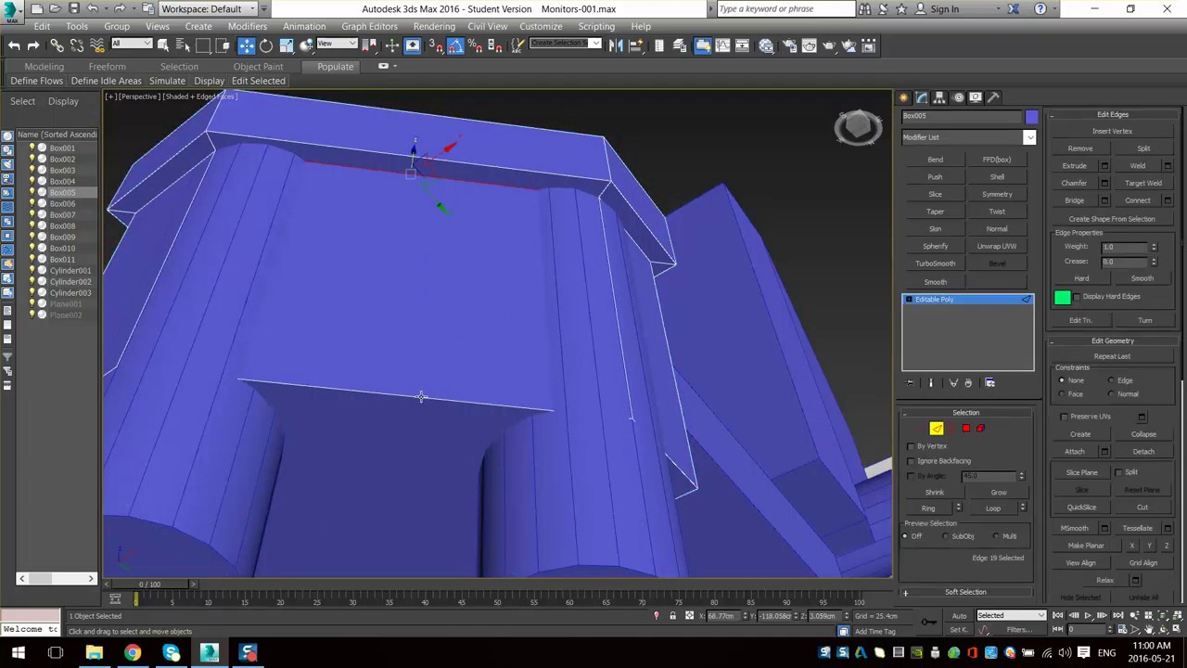
ctrl+click(421, 396)
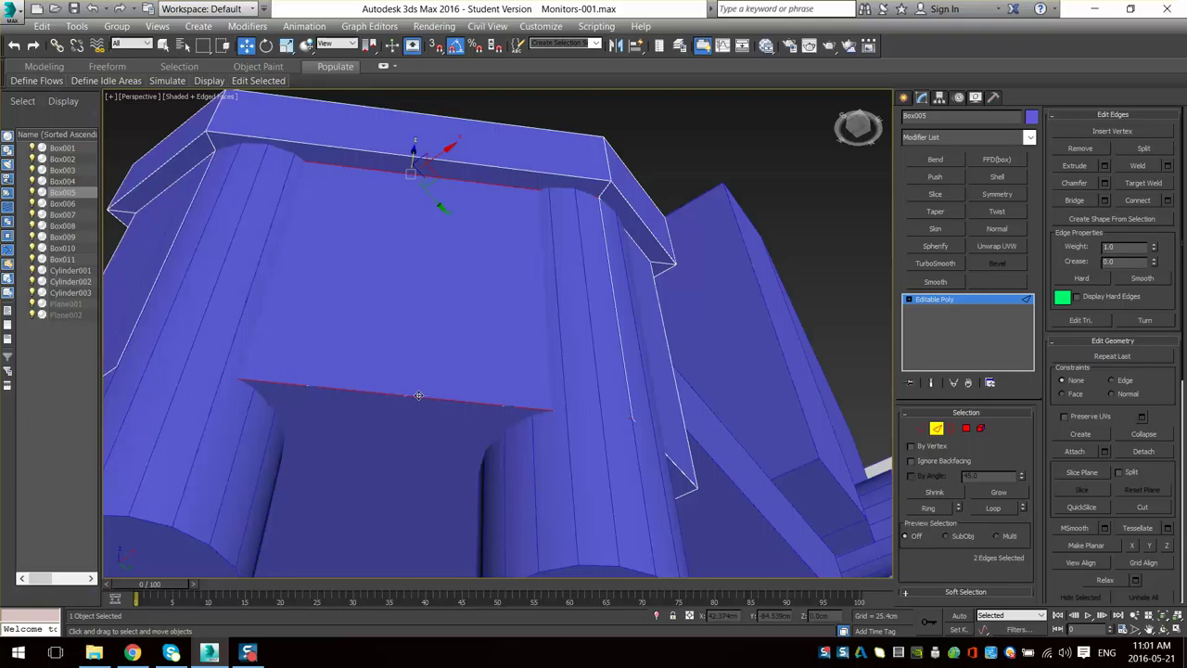
click(1168, 202)
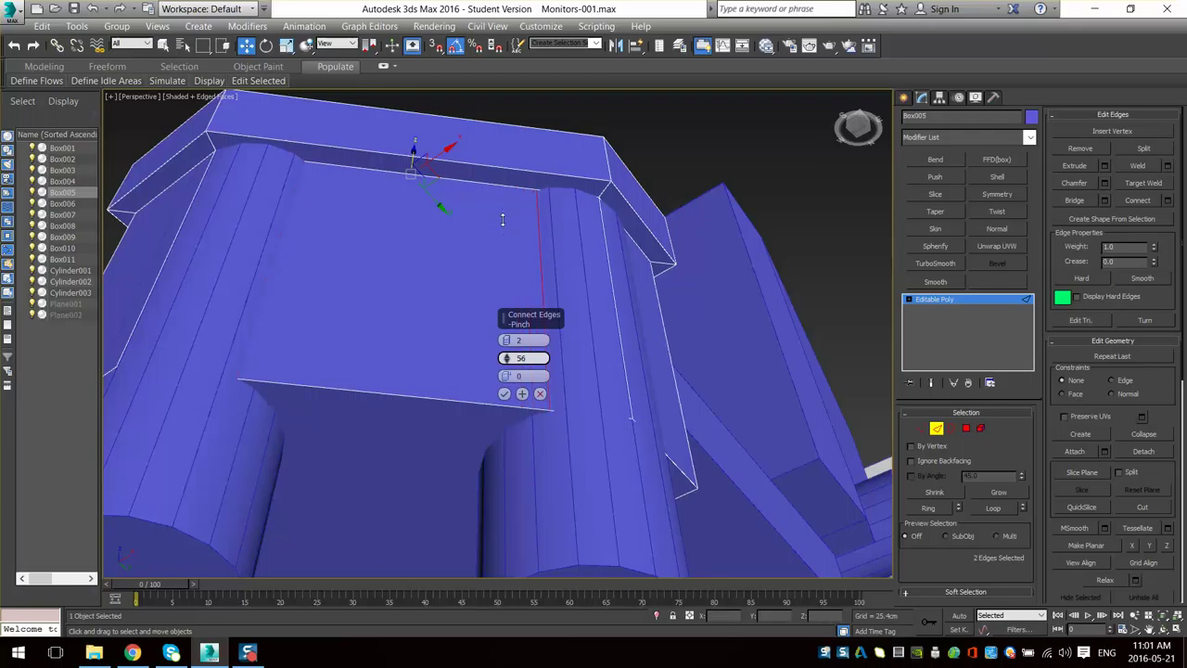
click(504, 394)
- Shift Cylinder003 along the block's corner to about X 78 and Y -95 cm
click(935, 428)
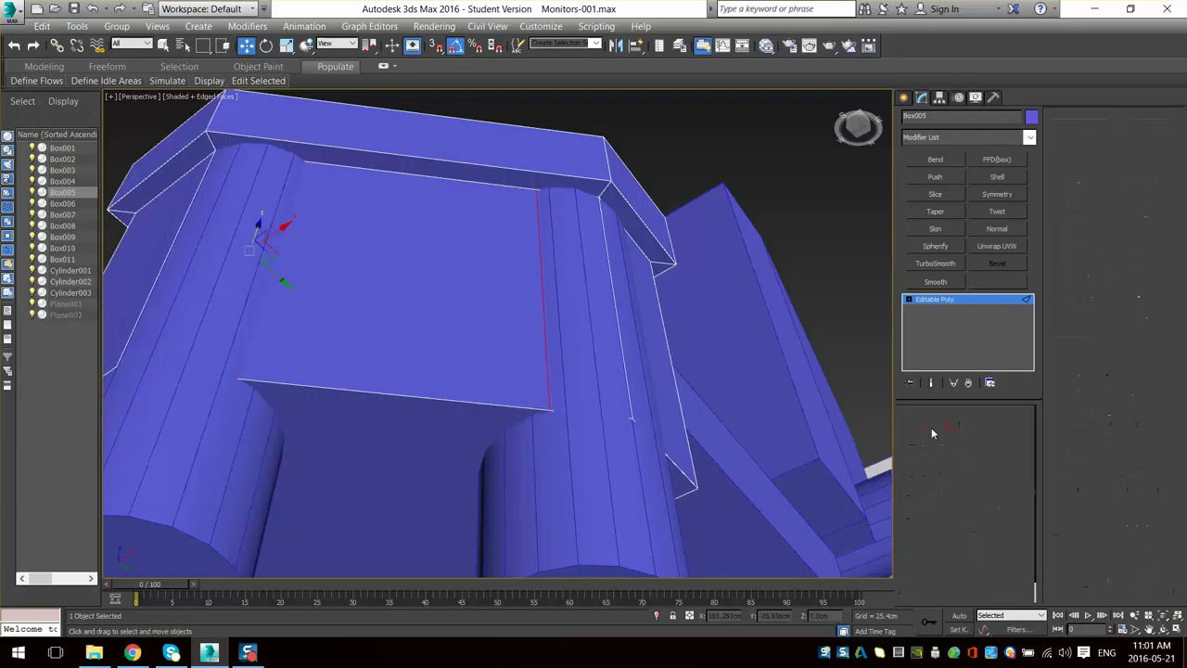
alt+middle_drag(685, 456, 601, 462)
click(598, 374)
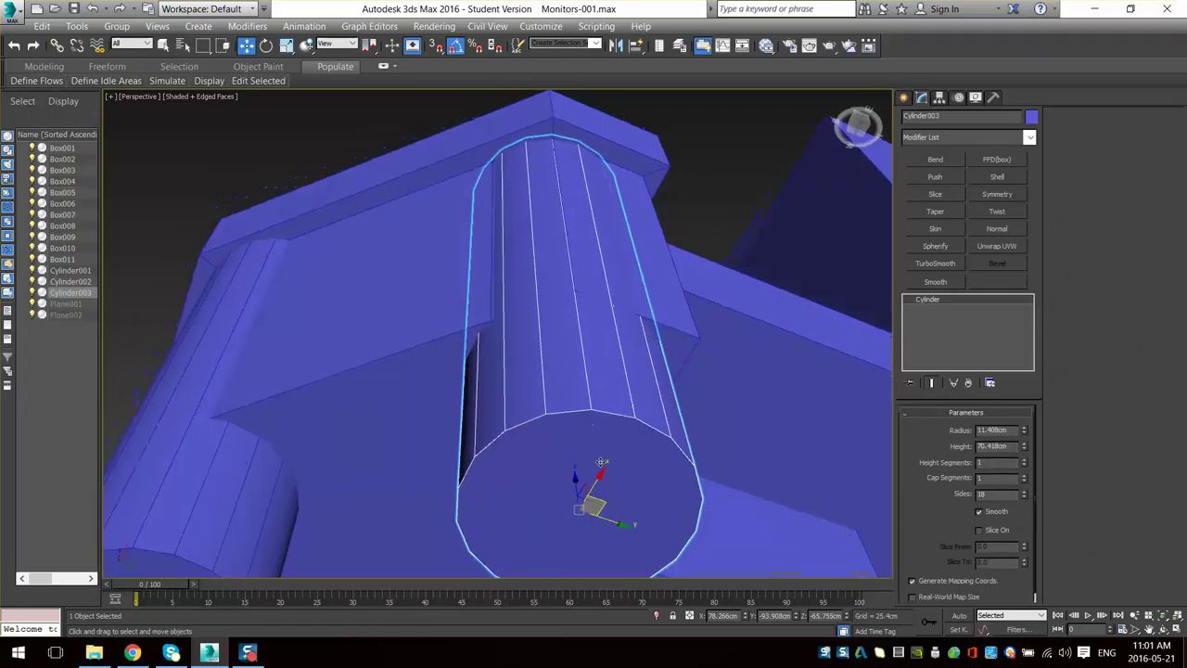
drag(600, 502, 585, 499)
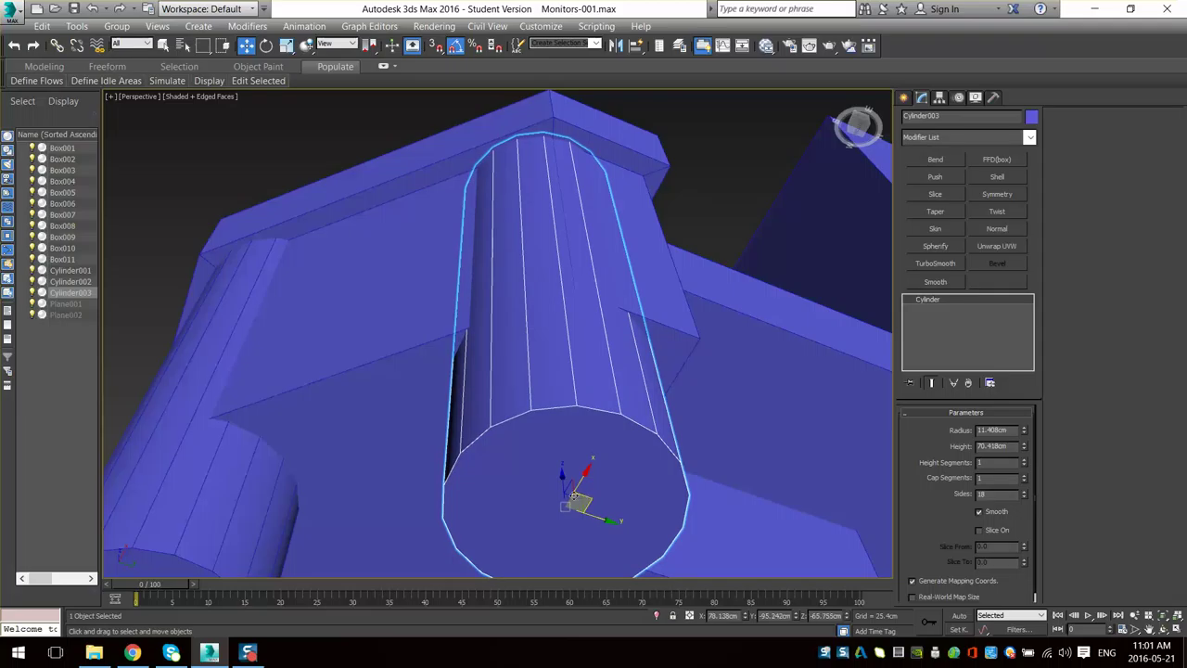
alt+middle_drag(582, 498, 640, 487)
- Connect the upper and lower middle edges of Box005's angled face again and push the new edges inward to recess the face between the cylinders
click(379, 286)
click(936, 430)
mouse_move(499, 328)
middle_down()
mouse_move(509, 355)
mouse_move(569, 368)
middle_up()
key(F3)
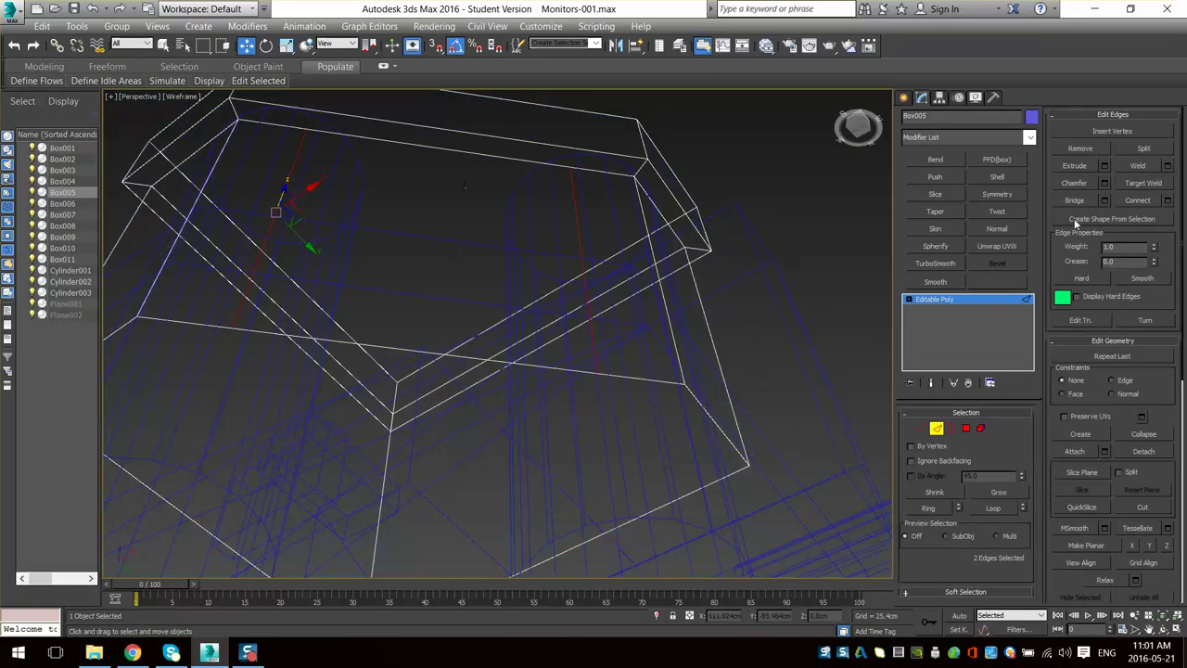
key(F3)
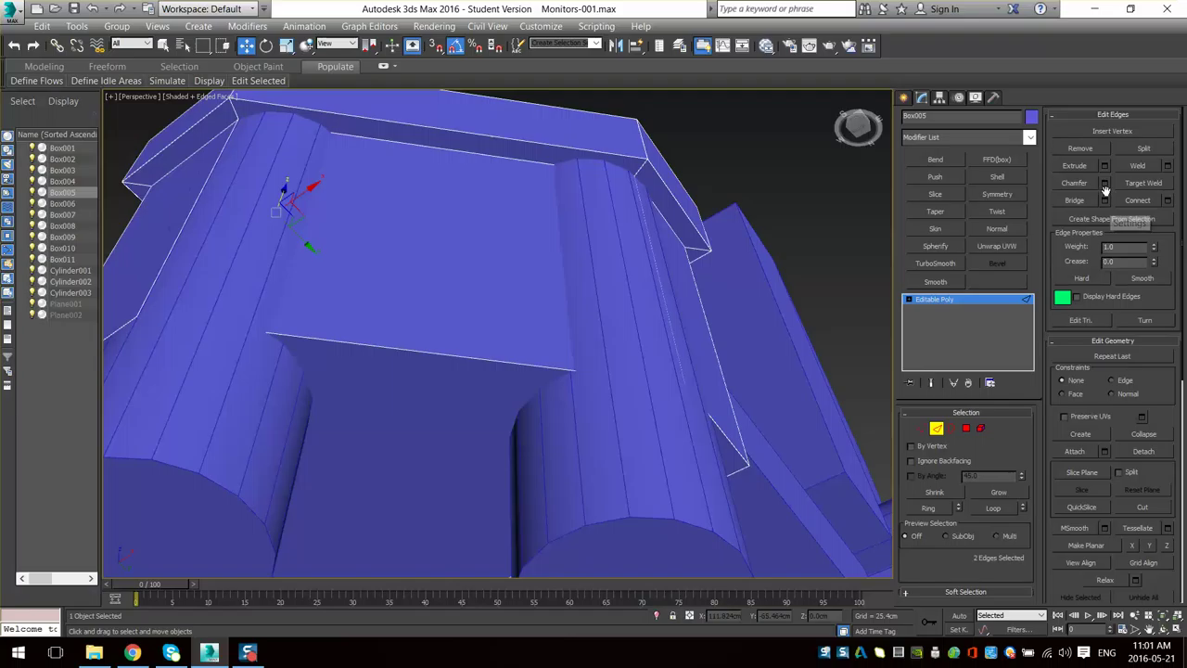
click(525, 161)
ctrl+click(456, 355)
key(ctrl+shift+e)
alt+middle_drag(534, 290, 447, 280)
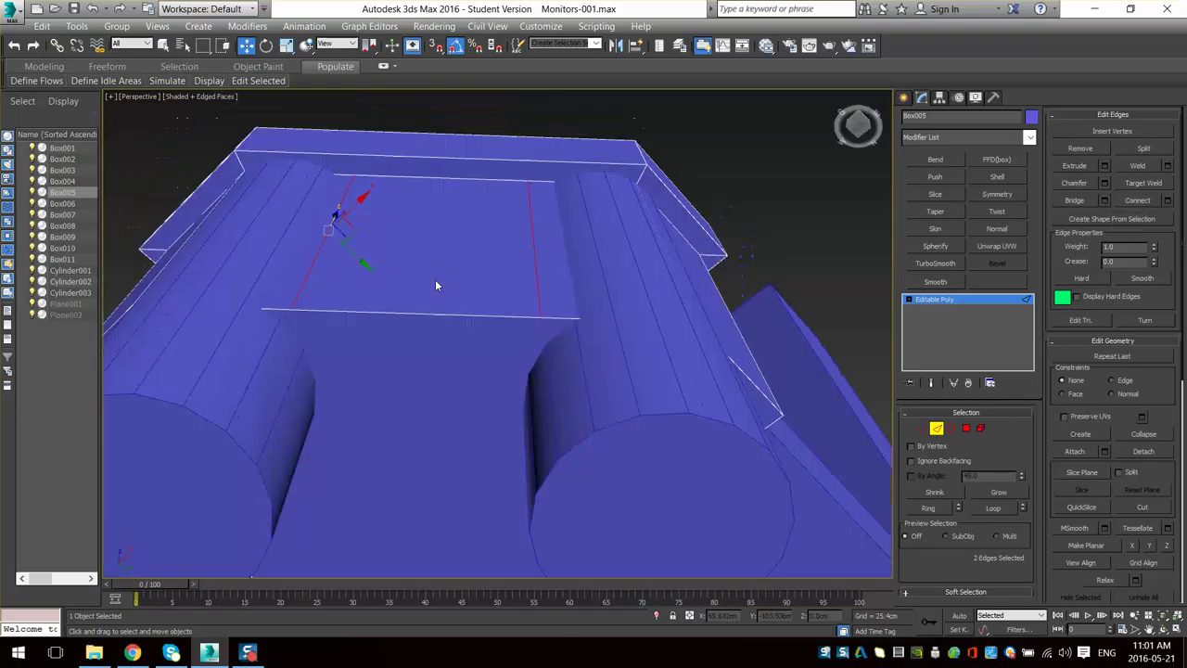
drag(345, 232, 368, 279)
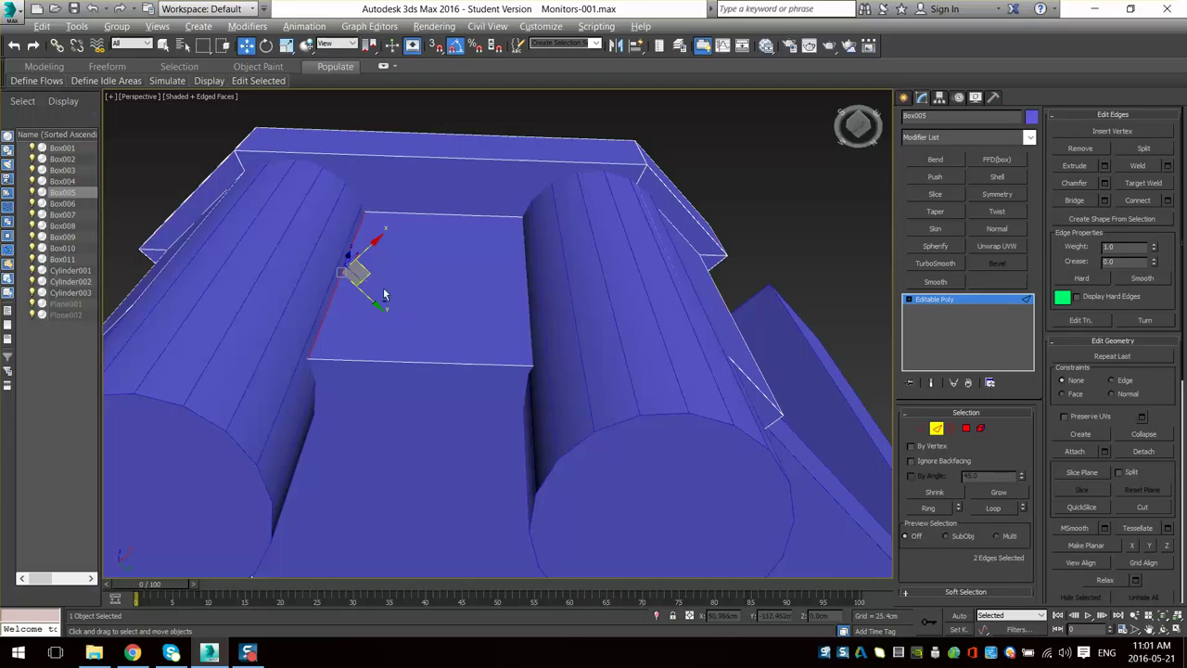
- Nudge the two side edges of the recess on Box005's angled face, finish edge editing and hide the edged-faces display
alt+middle_drag(384, 290, 393, 303)
drag(369, 265, 365, 265)
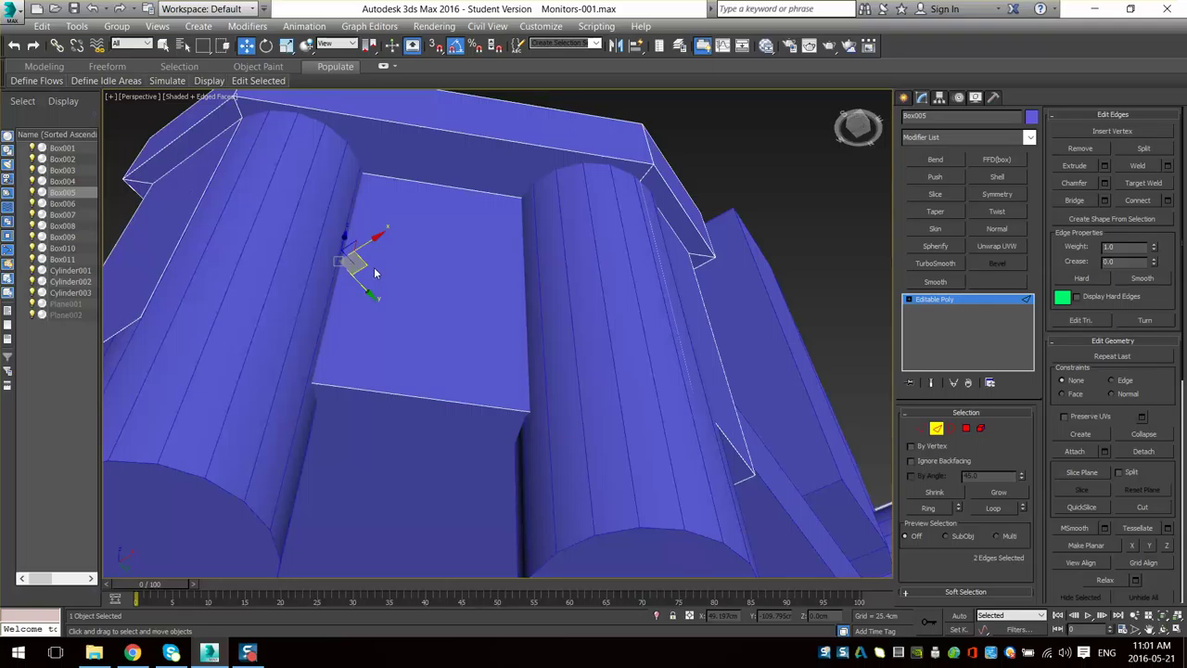
click(938, 430)
key(F4)
- Inspect Box005 and its corner cylinders from several sides and compare their shape with the reference sketches
scroll(541, 329, down, 5)
alt+middle_drag(432, 325, 477, 360)
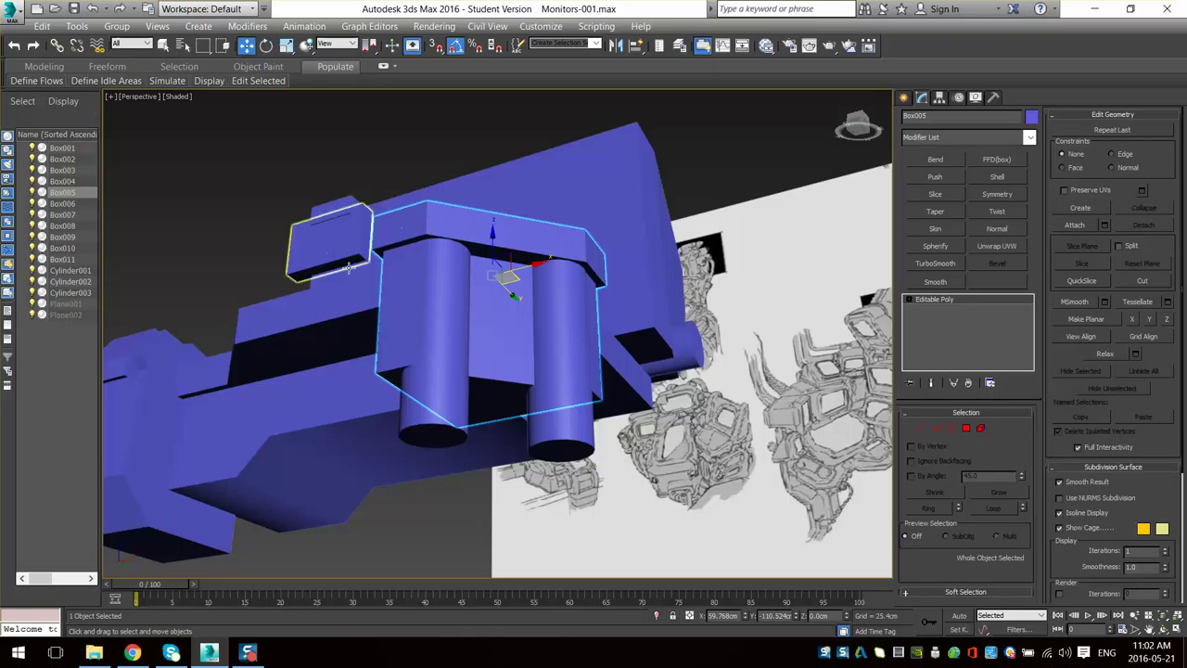
alt+middle_drag(553, 376, 502, 254)
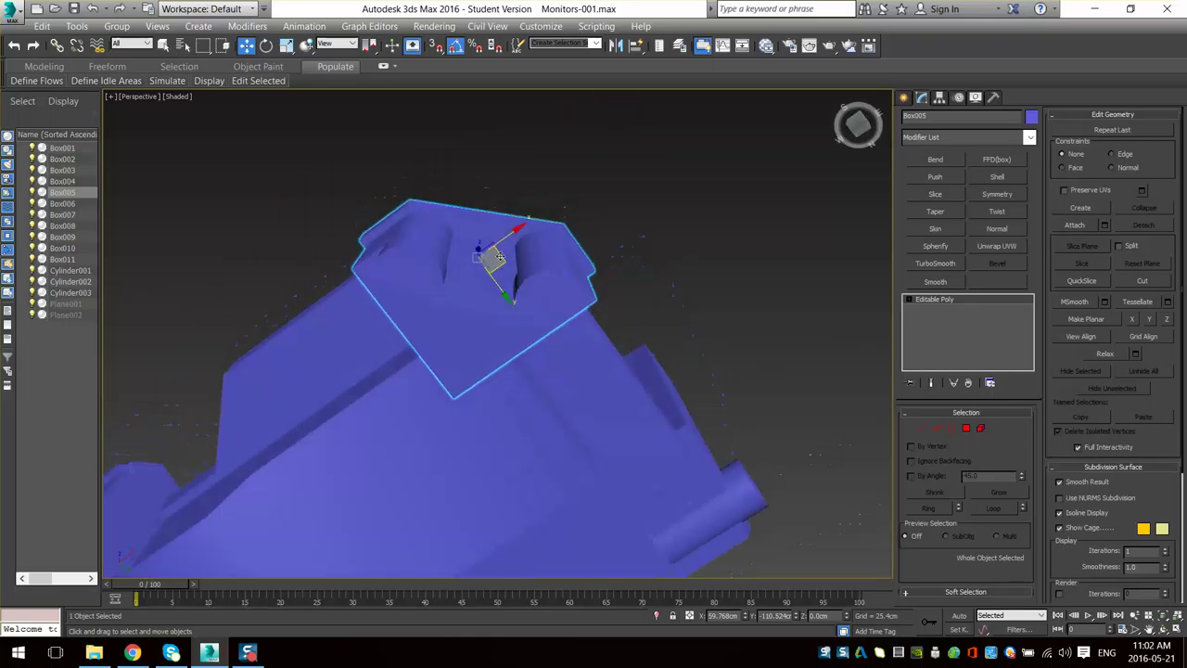
scroll(512, 297, up, 3)
alt+middle_drag(400, 275, 451, 365)
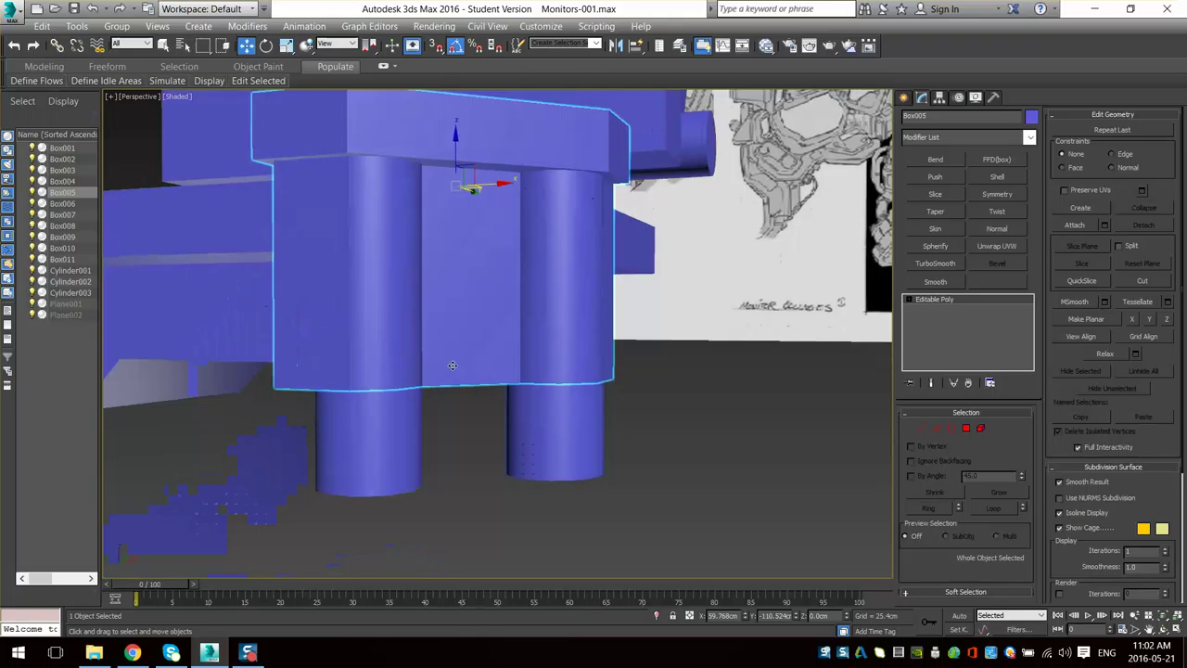
scroll(496, 345, down, 7)
alt+middle_drag(586, 162, 582, 284)
key(z)
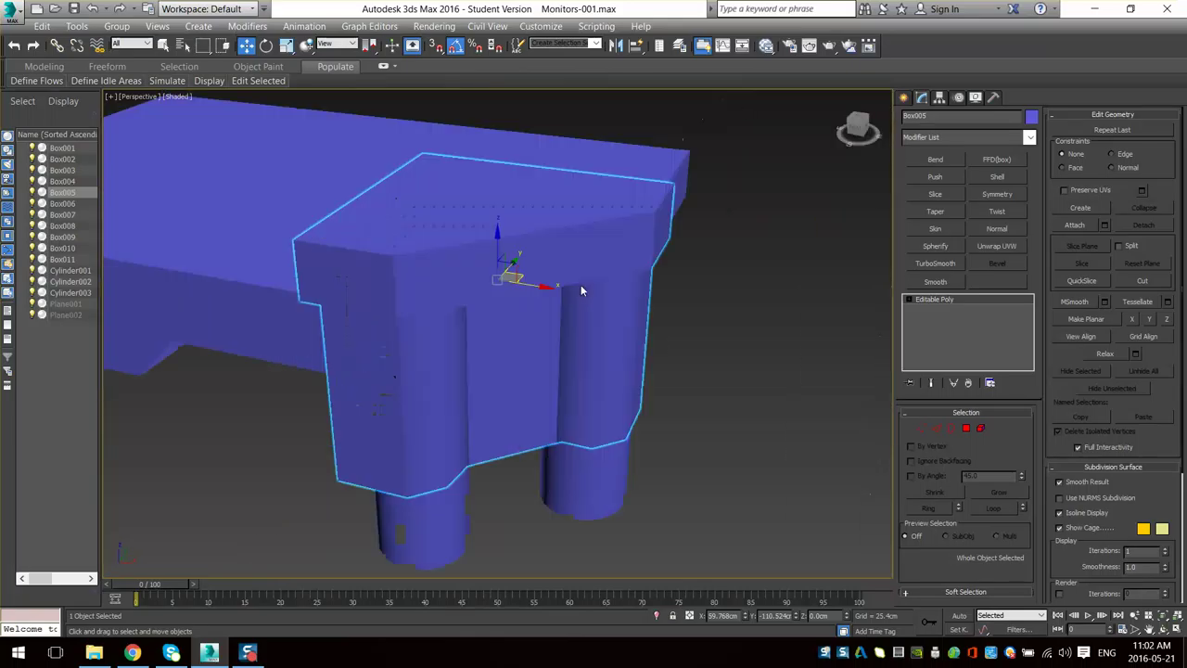
scroll(560, 194, down, 9)
middle_drag(540, 148, 586, 212)
scroll(523, 204, up, 4)
scroll(484, 294, up, 3)
mouse_move(480, 274)
middle_down()
mouse_move(493, 272)
mouse_move(467, 269)
middle_up()
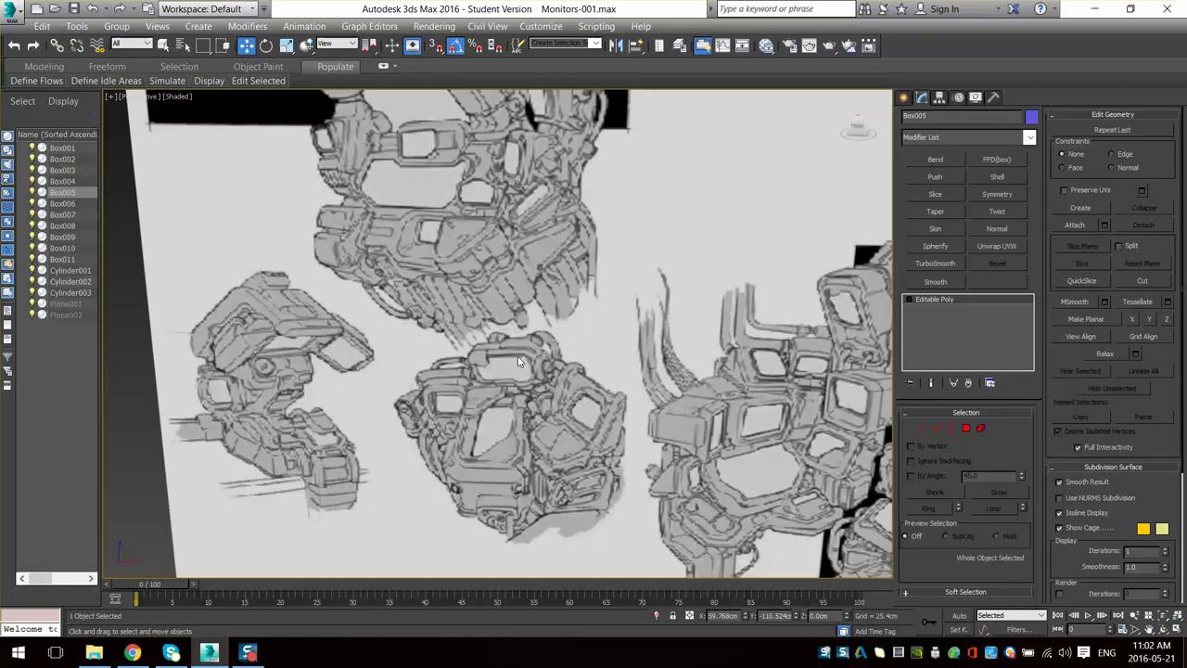
key(z)
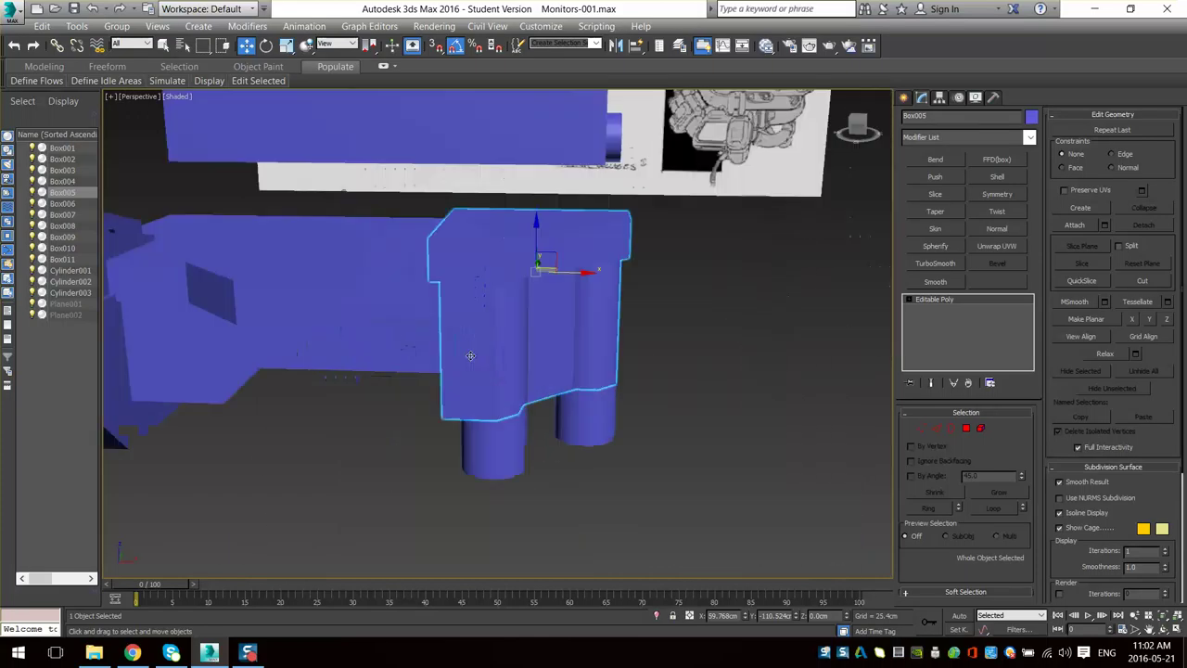
- Select both corner cylinders and examine how they sit against Box005 from the front and from below
alt+middle_drag(490, 357, 501, 415)
click(499, 409)
alt+middle_drag(592, 413, 540, 442)
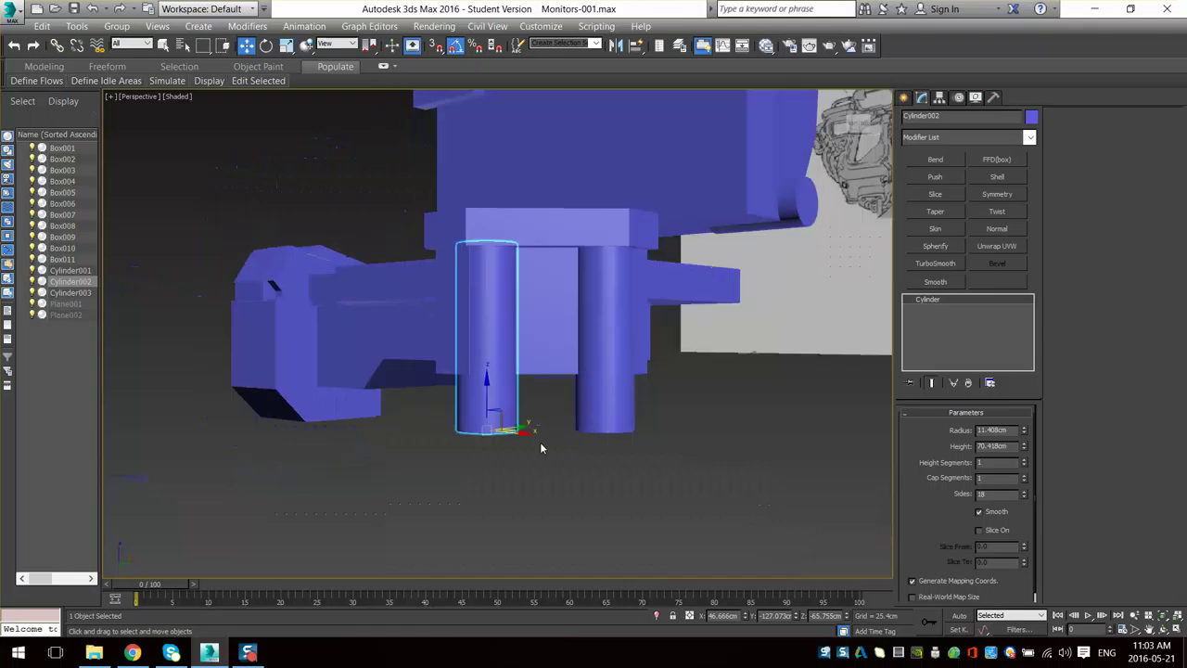
alt+middle_drag(609, 418, 633, 447)
scroll(624, 390, down, 3)
middle_drag(561, 366, 554, 409)
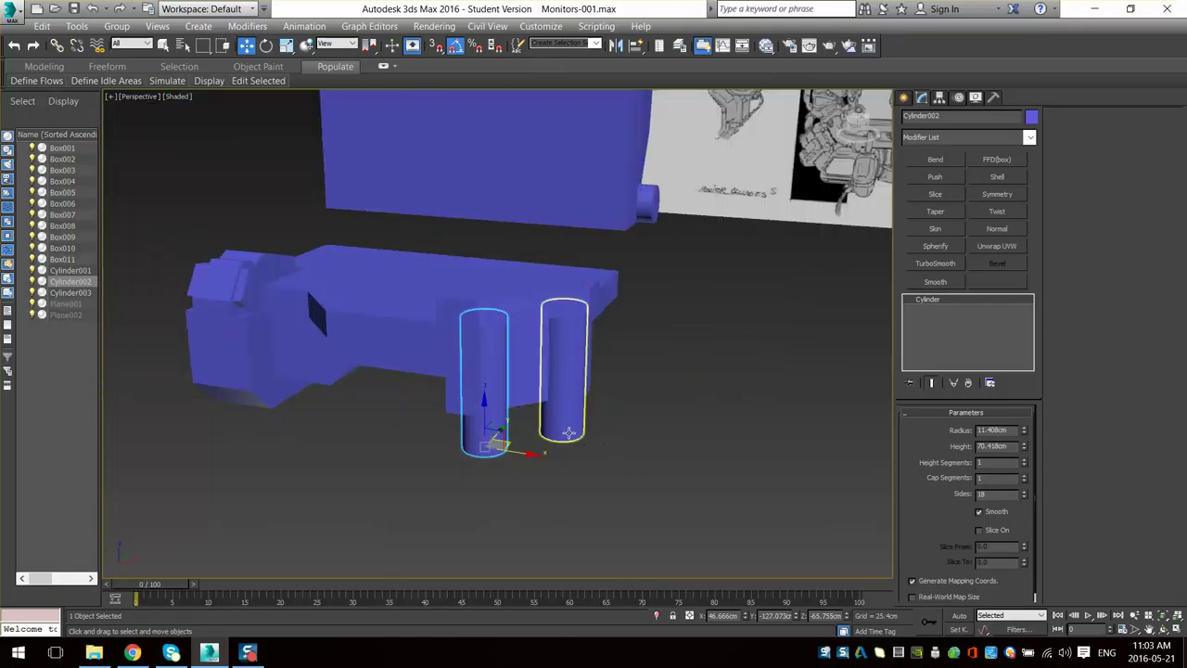
ctrl+click(573, 439)
middle_drag(654, 497, 567, 449)
alt+middle_drag(568, 449, 595, 358)
scroll(485, 366, up, 4)
- Select Box011 and examine the monitor base from underneath and from the front
click(469, 320)
scroll(534, 434, down, 3)
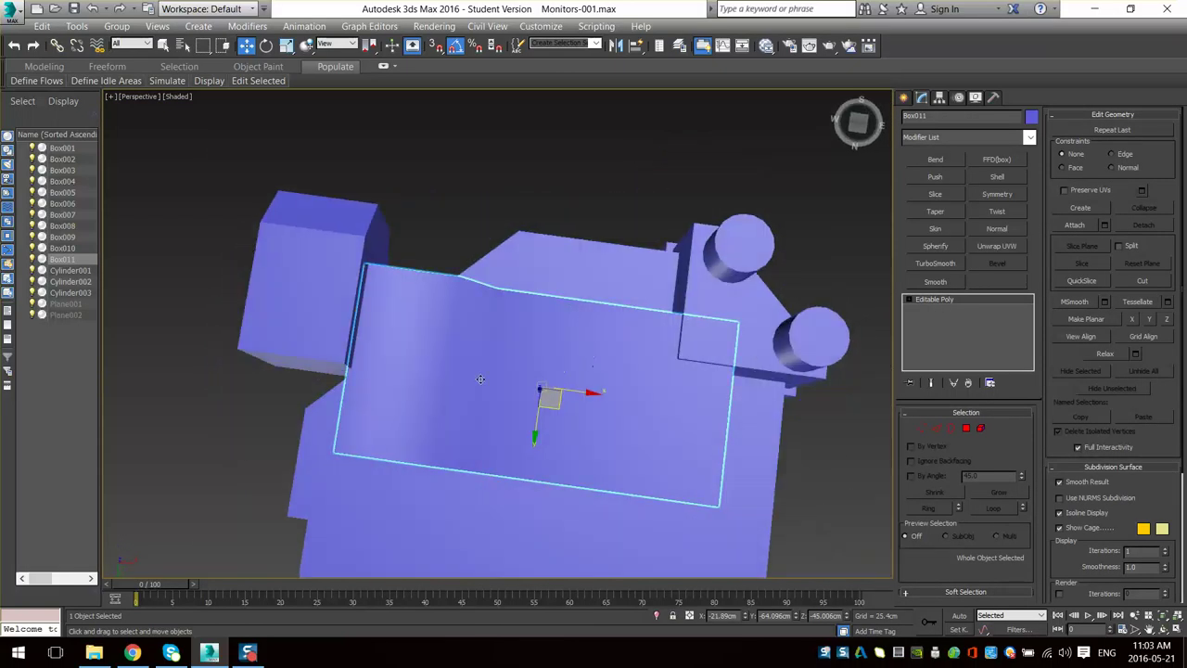
alt+middle_drag(480, 378, 488, 561)
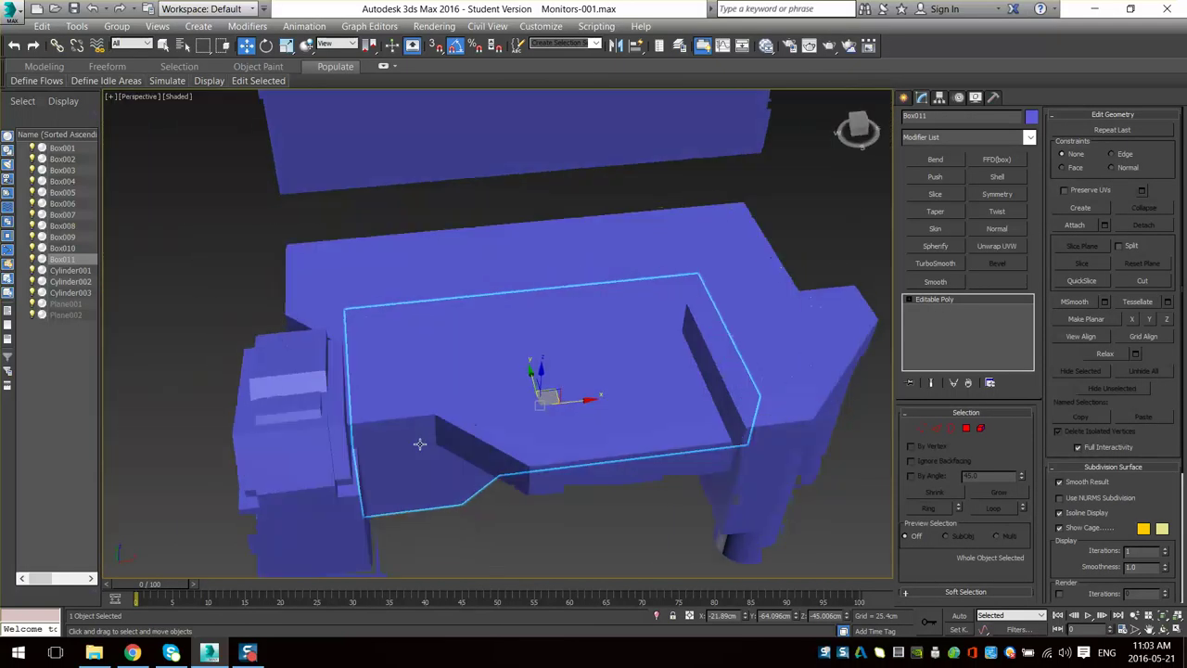
alt+middle_drag(418, 442, 393, 452)
middle_drag(695, 358, 493, 310)
scroll(493, 309, down, 4)
scroll(523, 324, up, 1)
mouse_move(608, 218)
middle_down()
mouse_move(640, 404)
mouse_move(479, 342)
mouse_move(681, 409)
middle_up()
scroll(641, 404, up, 2)
key(z)
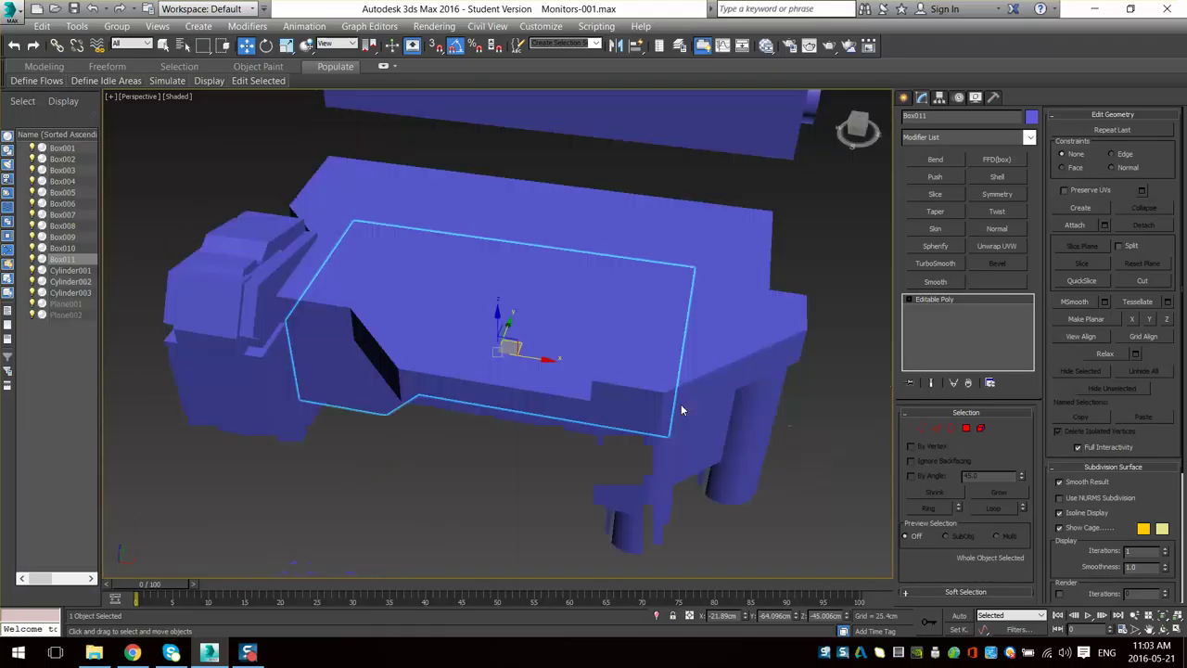
scroll(680, 355, up, 4)
scroll(681, 355, down, 6)
- Study the monitor collages on the reference sheet for ideas on detailing the base
mouse_move(650, 371)
middle_down()
mouse_move(584, 543)
mouse_move(553, 379)
mouse_move(569, 417)
middle_up()
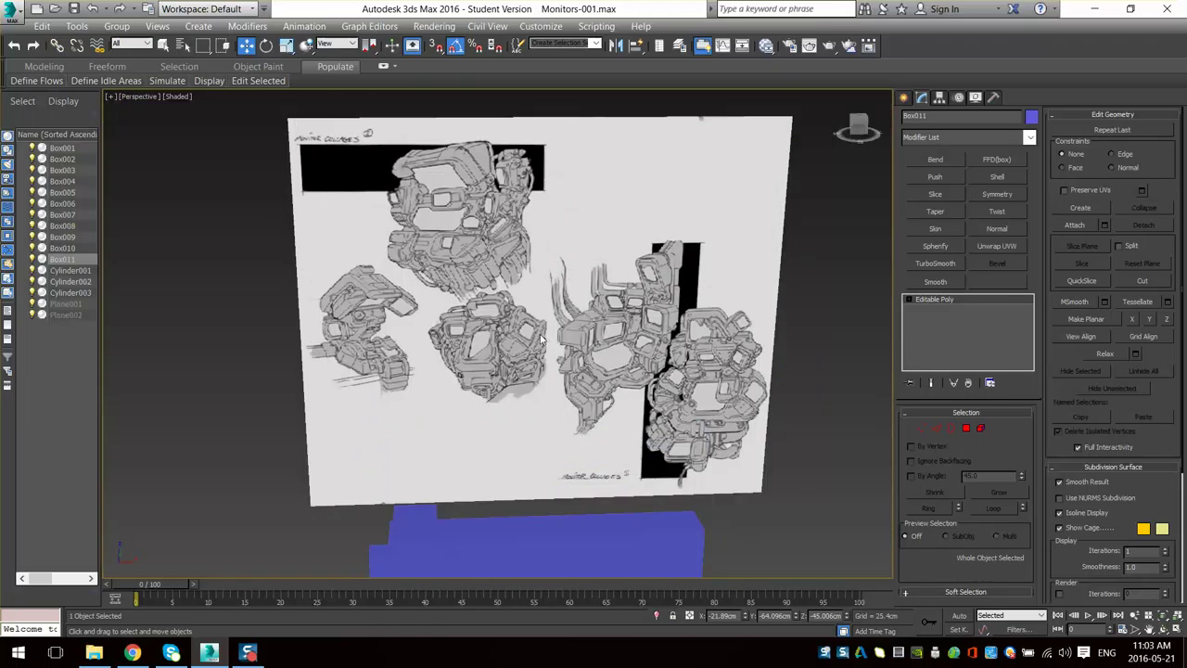
scroll(539, 335, up, 3)
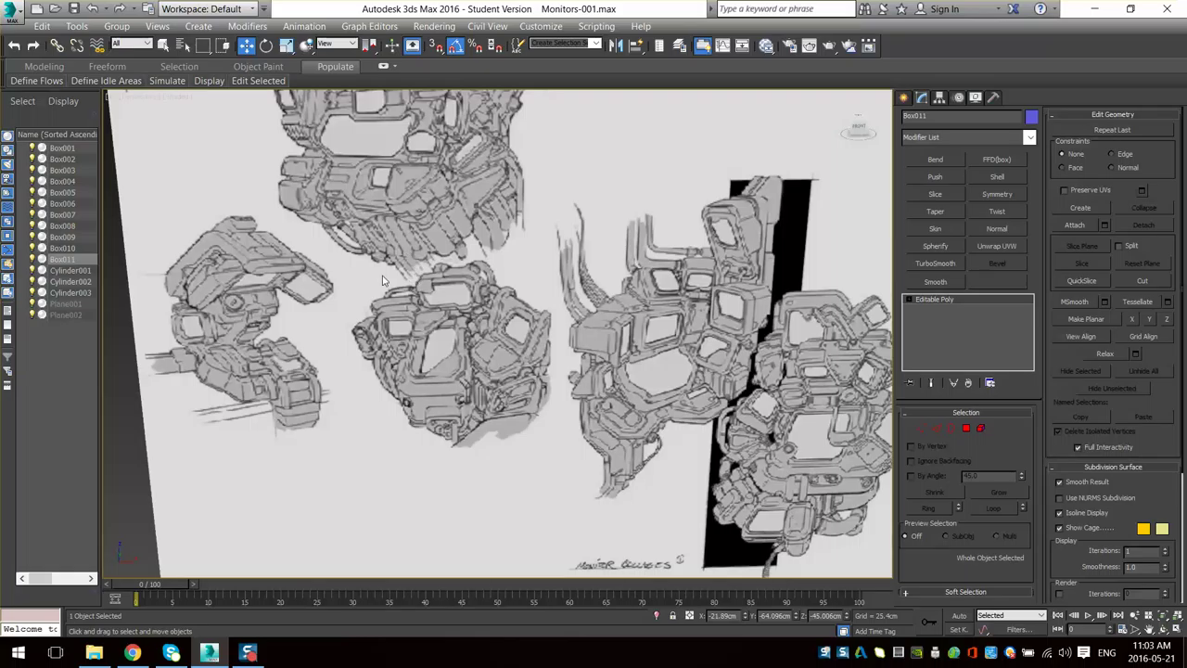
scroll(424, 271, down, 3)
middle_drag(409, 250, 564, 396)
scroll(427, 270, up, 4)
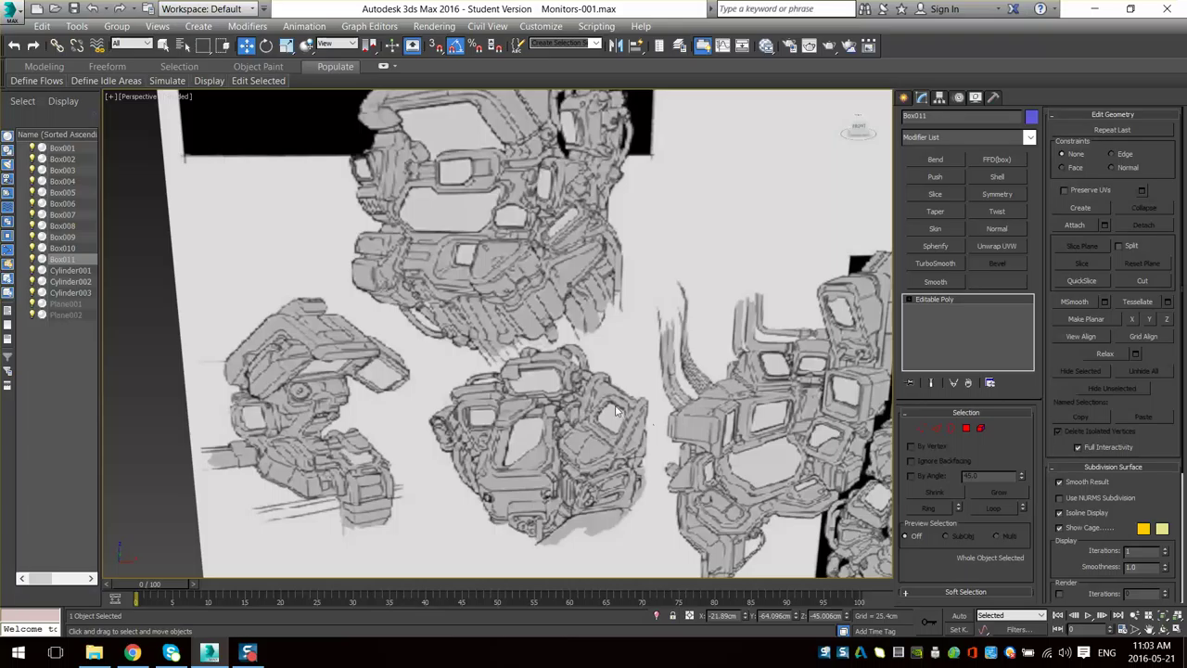
scroll(575, 311, down, 3)
scroll(567, 396, down, 5)
middle_drag(567, 396, 477, 223)
scroll(501, 315, up, 5)
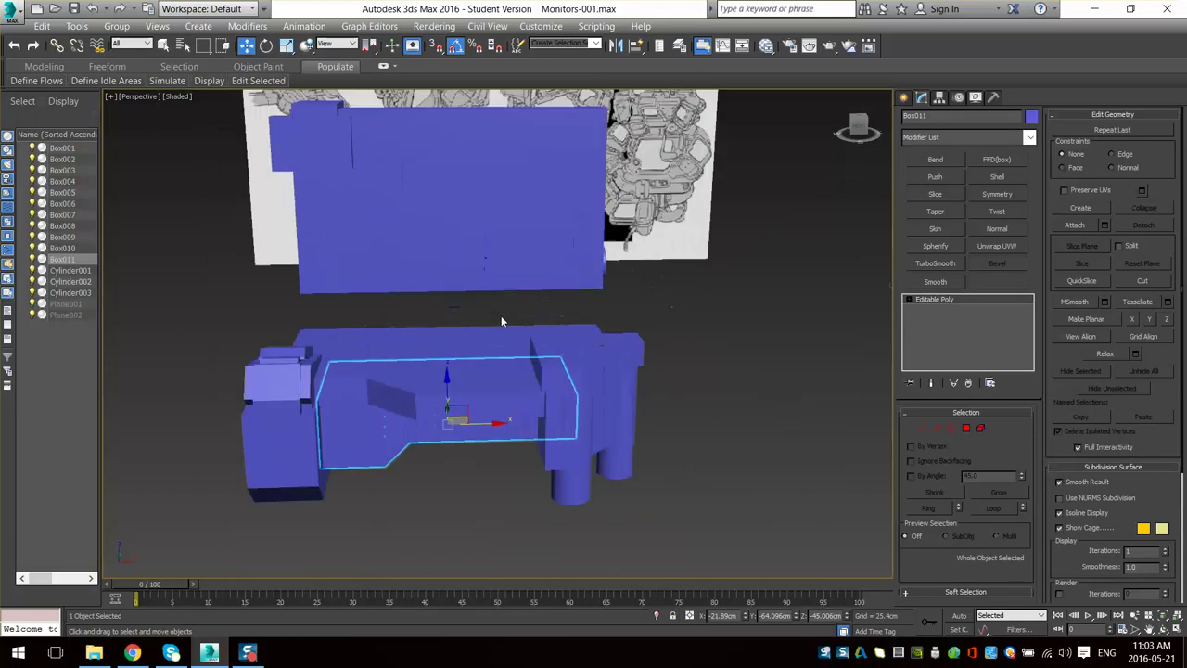
- Select Box005 and examine the corner block and its cylinders from the front and side
alt+middle_drag(616, 358, 637, 419)
scroll(637, 420, up, 2)
scroll(637, 422, up, 2)
click(543, 334)
scroll(546, 336, down, 5)
middle_drag(546, 336, 573, 400)
middle_drag(569, 451, 592, 341)
scroll(592, 341, up, 3)
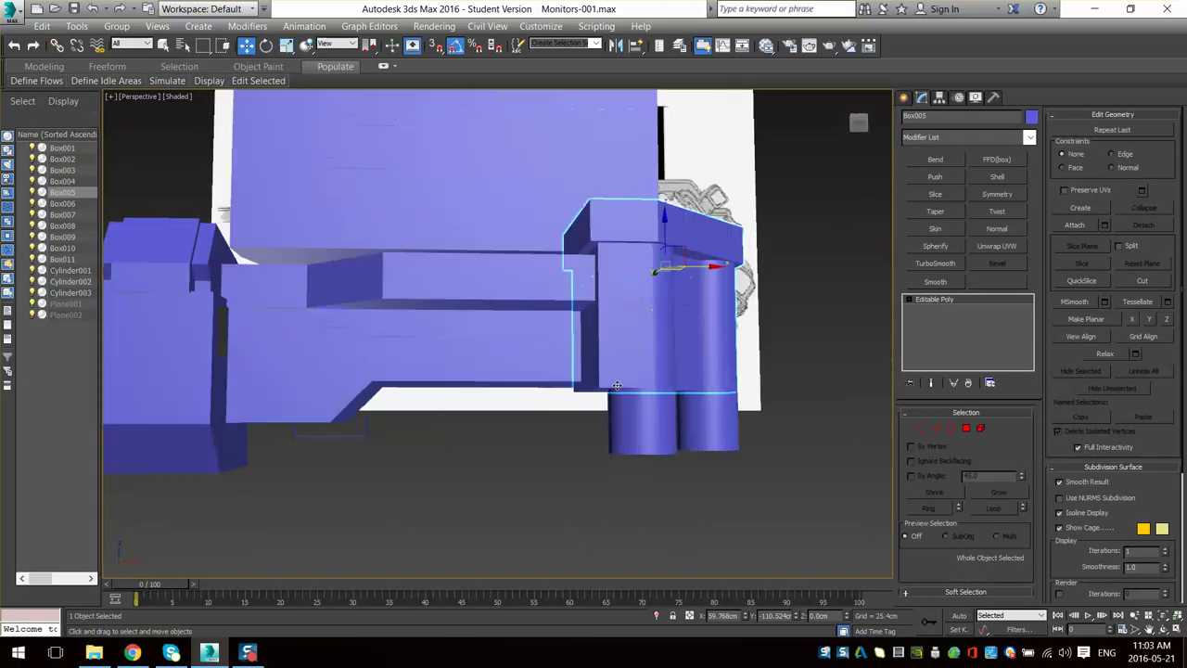
alt+middle_drag(616, 384, 547, 327)
scroll(528, 269, down, 2)
- Examine the tubes hanging beneath the upper monitor collage on the reference sheet and compare them with the model
middle_drag(537, 266, 601, 454)
scroll(601, 454, up, 6)
middle_drag(557, 311, 589, 462)
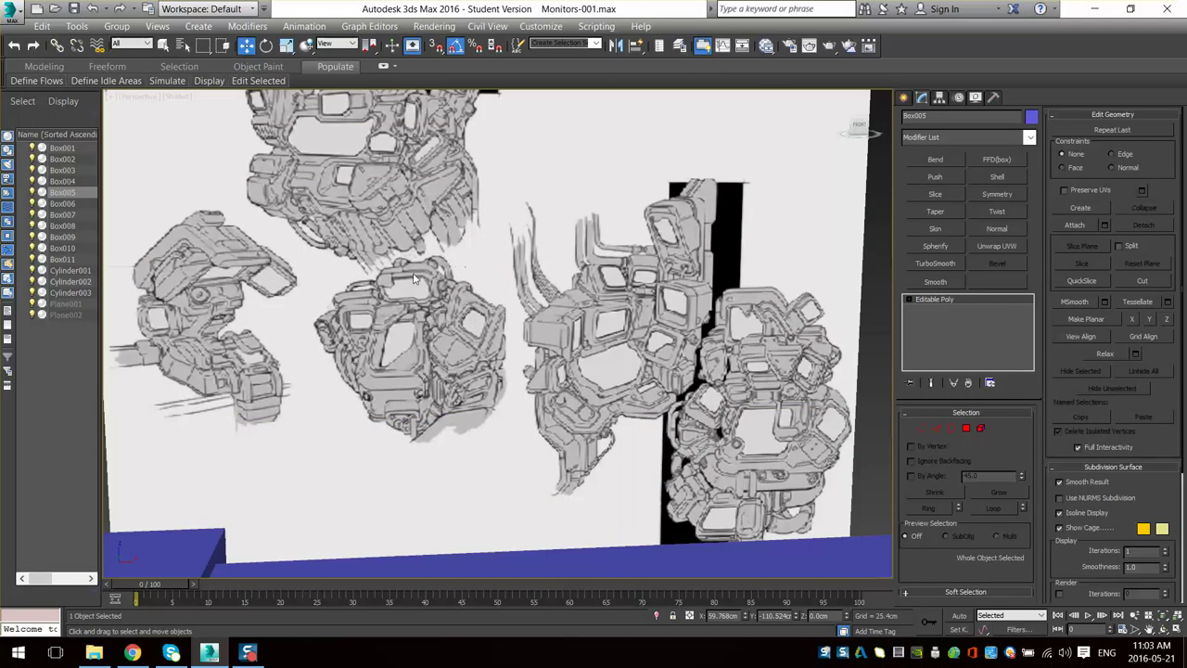
scroll(379, 282, up, 1)
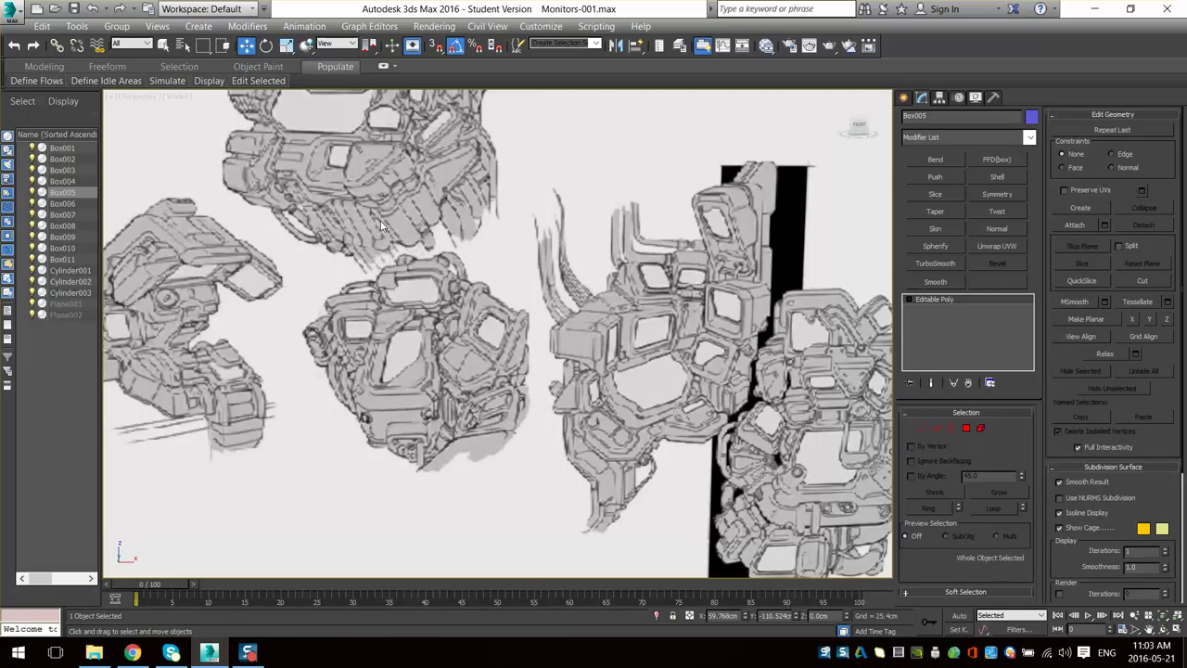
middle_drag(499, 287, 495, 217)
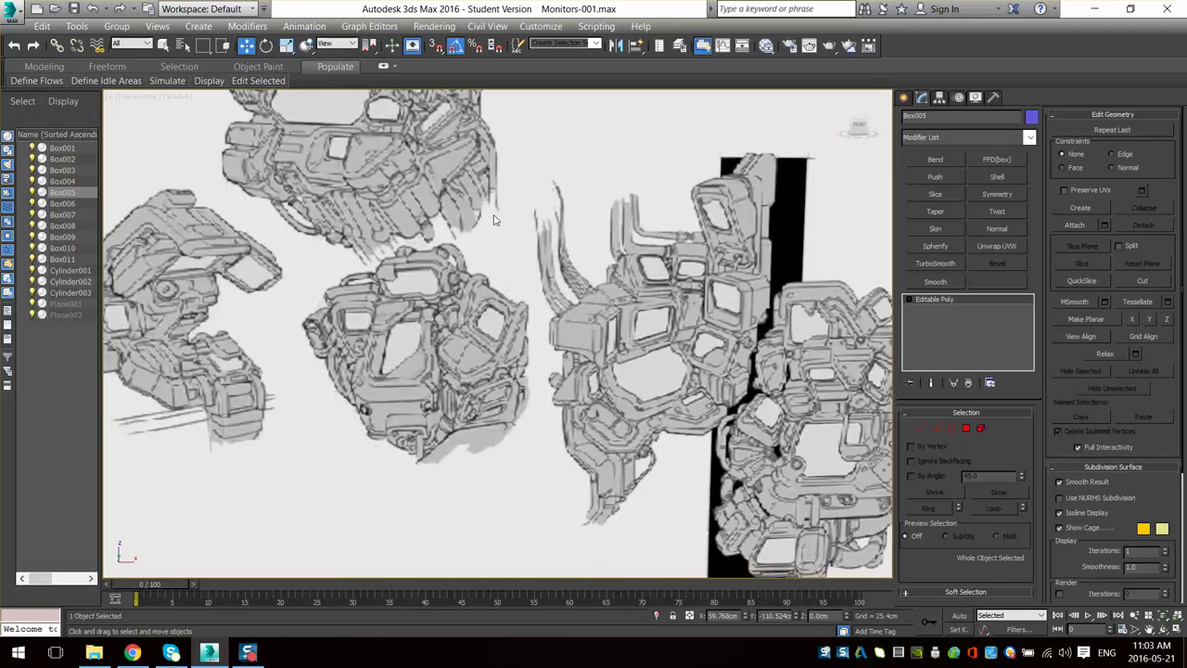
scroll(506, 316, down, 6)
middle_drag(528, 380, 498, 139)
scroll(533, 320, up, 5)
scroll(630, 208, down, 5)
middle_drag(630, 208, 357, 394)
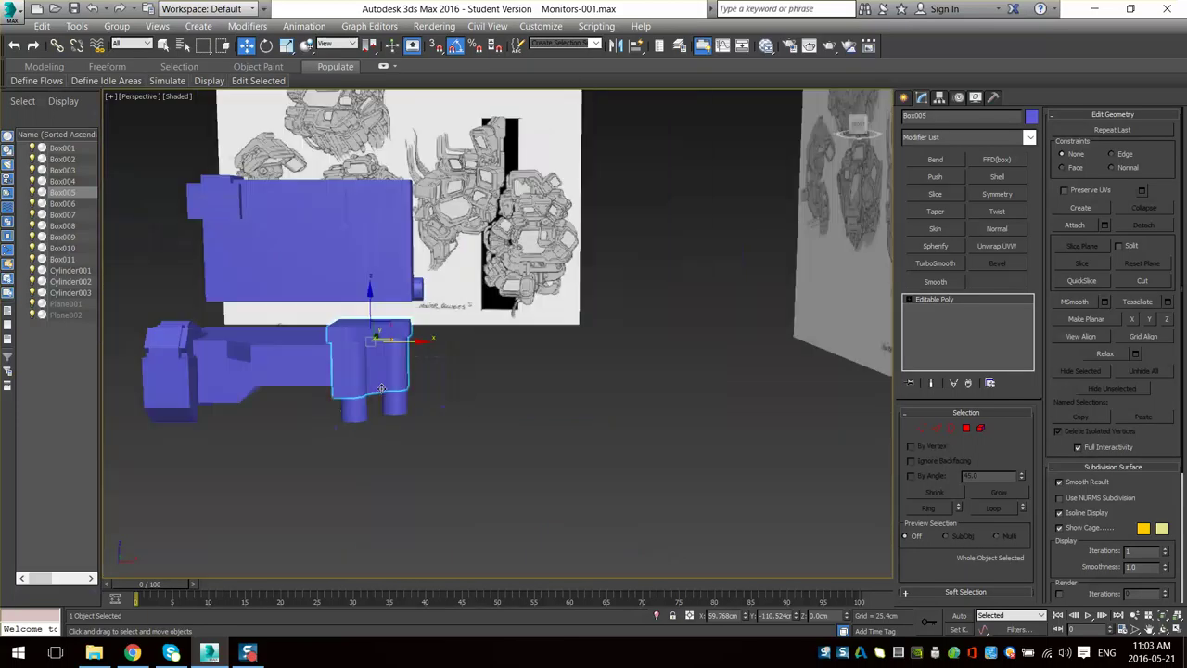
- Save the scene and delete Cylinder002 and Cylinder003 from the corners of Box005
alt+middle_drag(375, 343, 360, 403)
key(ctrl+s)
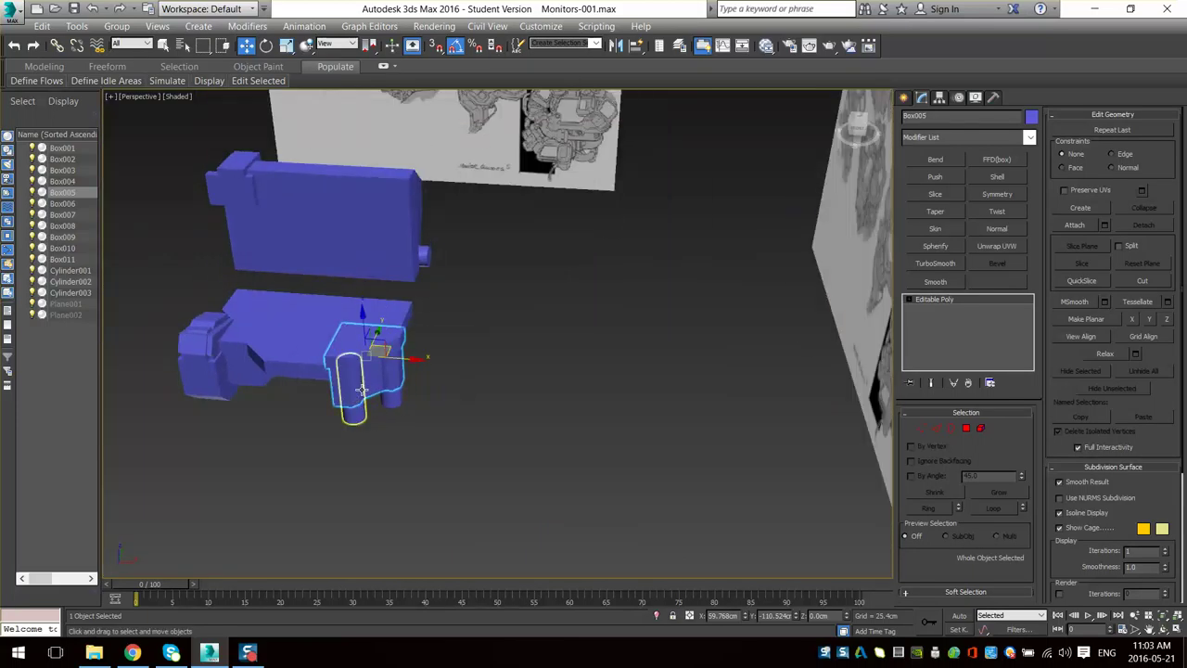
click(352, 392)
ctrl+click(399, 400)
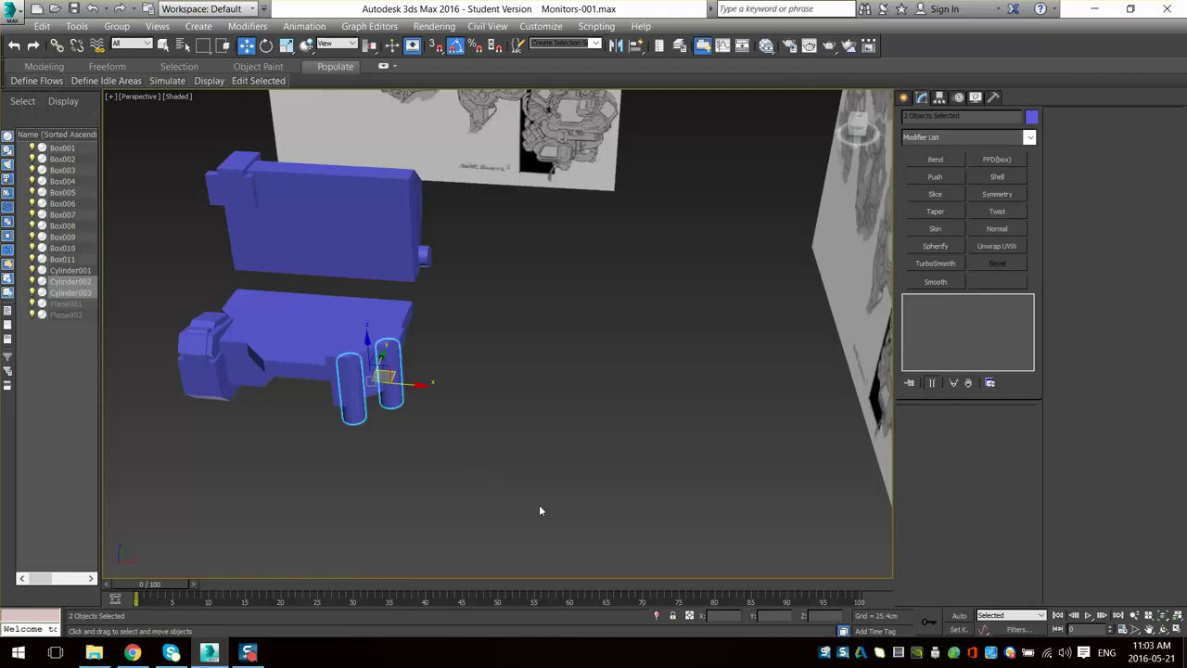
key(Delete)
- Examine the corner recesses of Box005 from below and from the front
scroll(442, 449, up, 5)
alt+middle_drag(442, 449, 453, 511)
alt+middle_drag(453, 510, 431, 378)
mouse_move(431, 378)
middle_down()
mouse_move(478, 451)
mouse_move(425, 400)
middle_up()
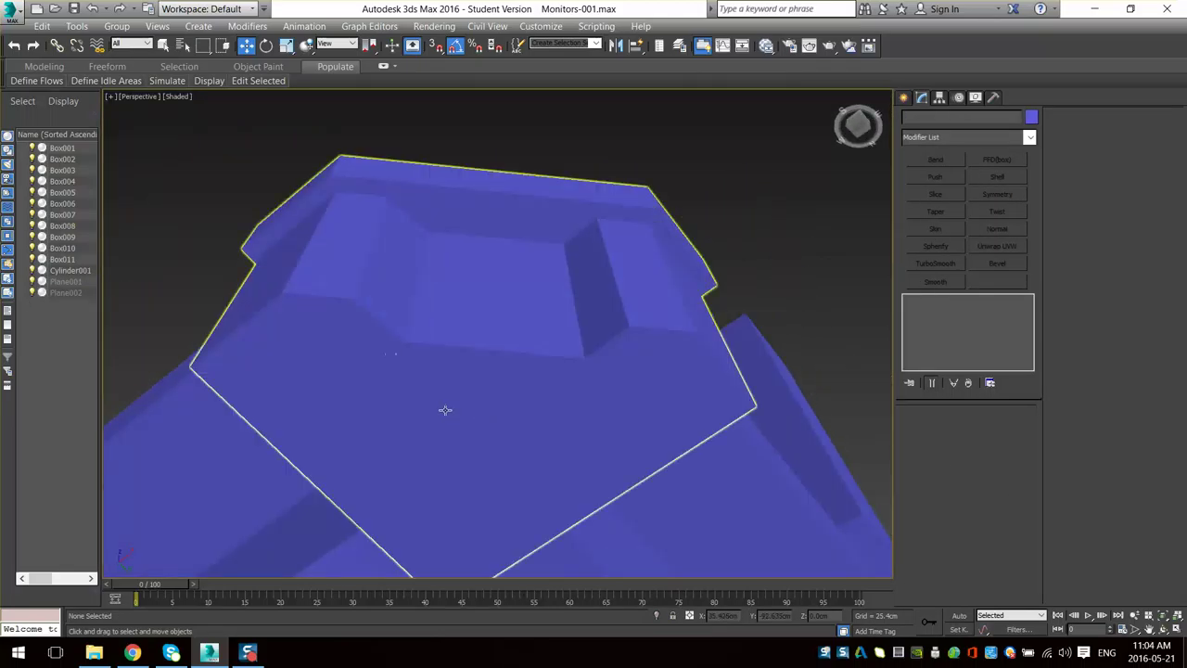
scroll(453, 352, down, 4)
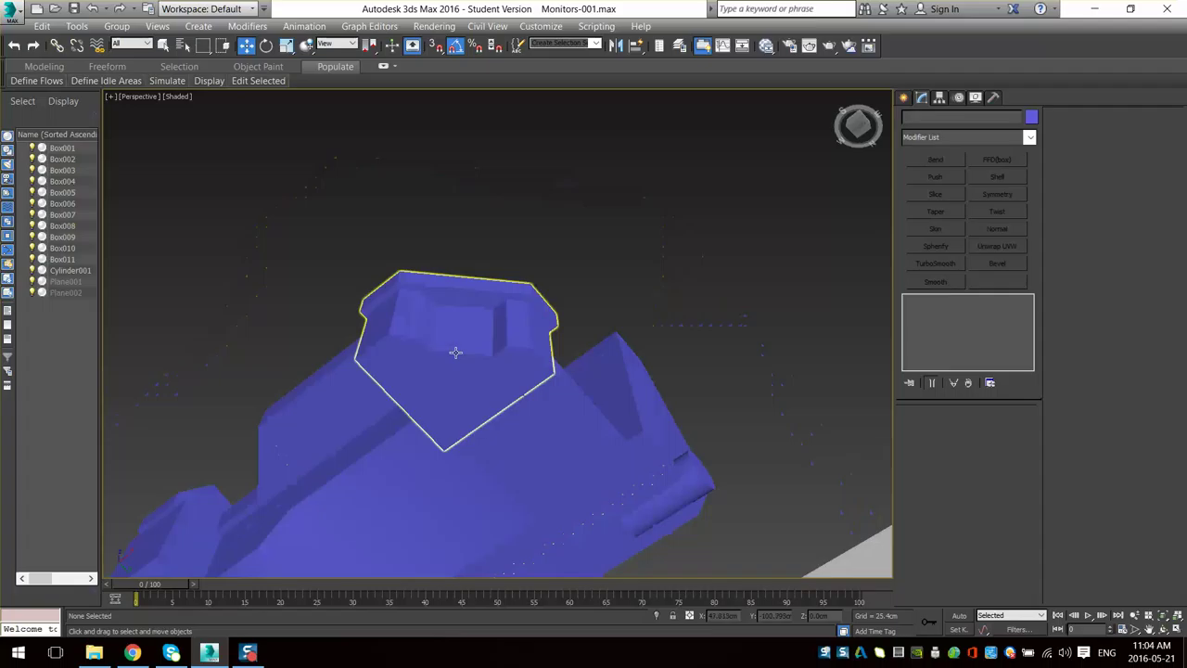
alt+middle_drag(455, 352, 540, 429)
scroll(562, 323, down, 3)
scroll(539, 430, up, 4)
scroll(540, 389, down, 2)
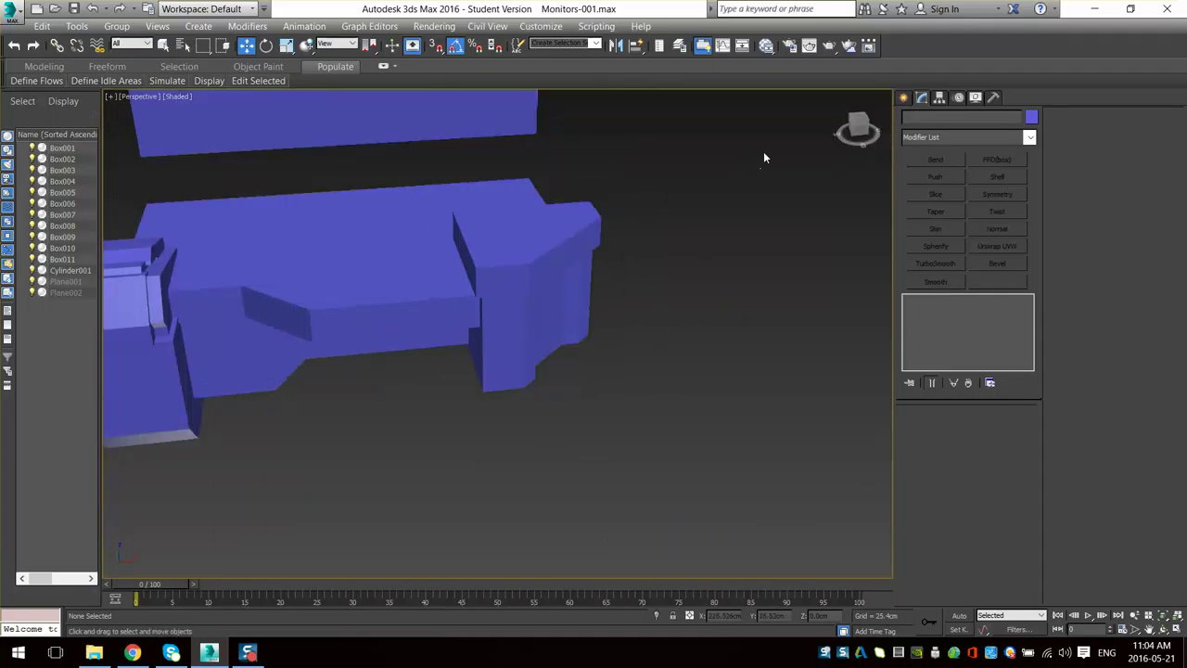
- Open the Standard Primitives creation tools and study the cables and tubes between the monitor collages on the reference sheet
click(905, 98)
scroll(592, 321, down, 5)
middle_drag(591, 321, 588, 368)
scroll(588, 368, up, 2)
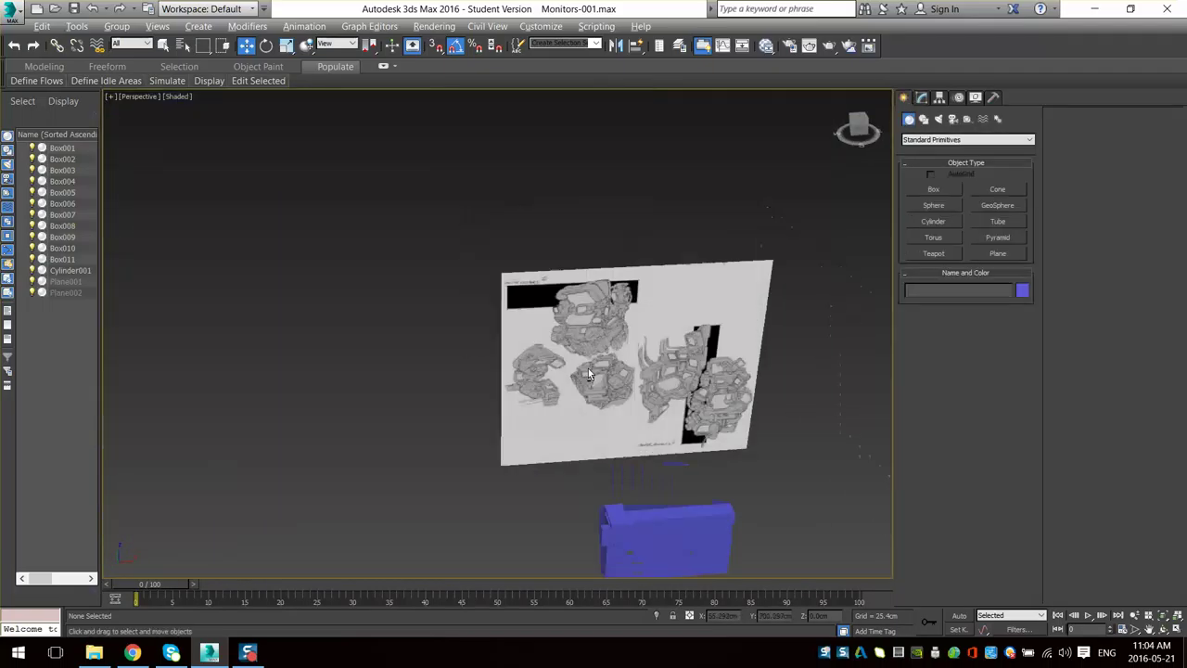
scroll(588, 371, up, 6)
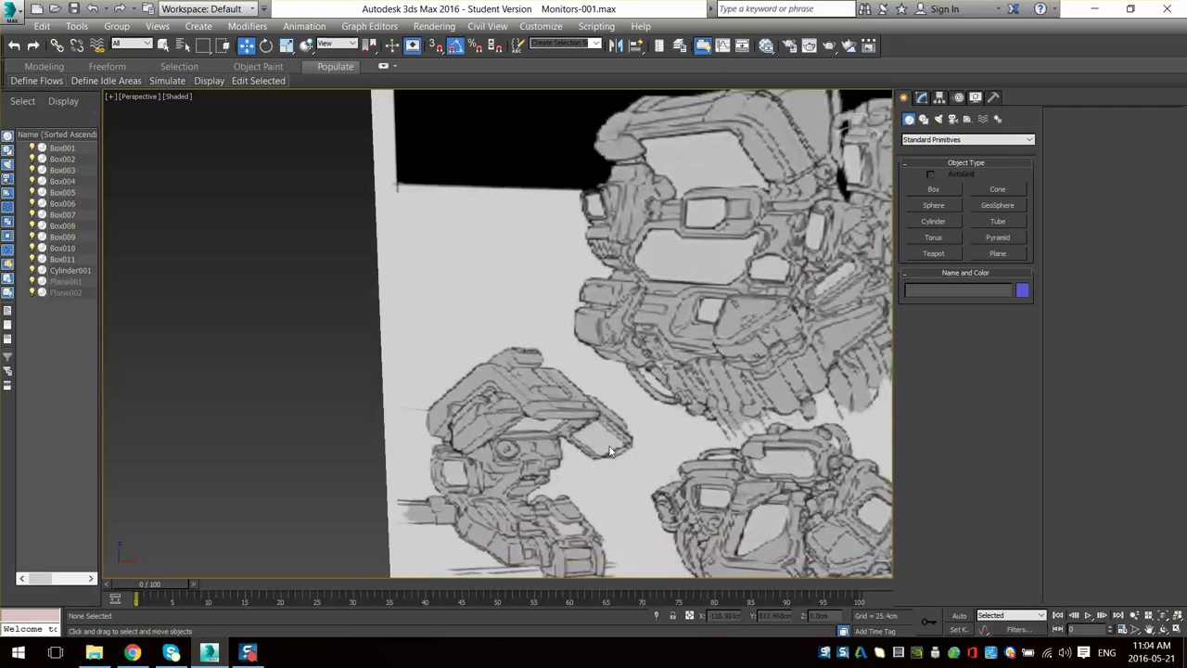
middle_drag(656, 440, 530, 407)
alt+middle_drag(606, 446, 619, 446)
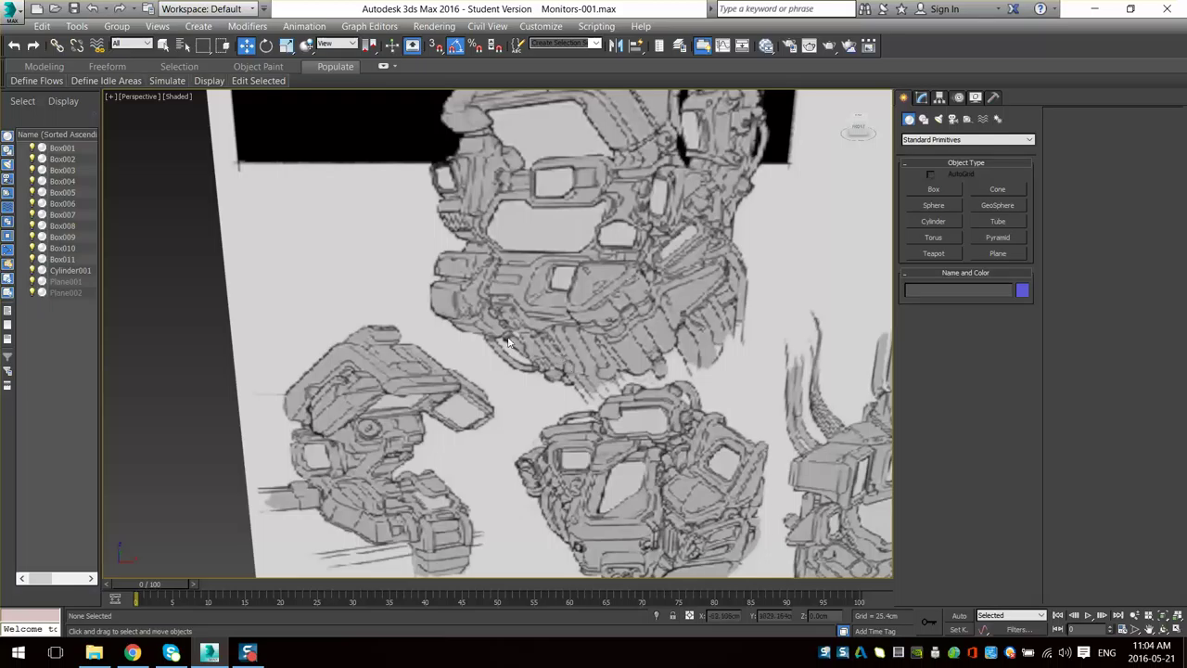
scroll(566, 359, down, 3)
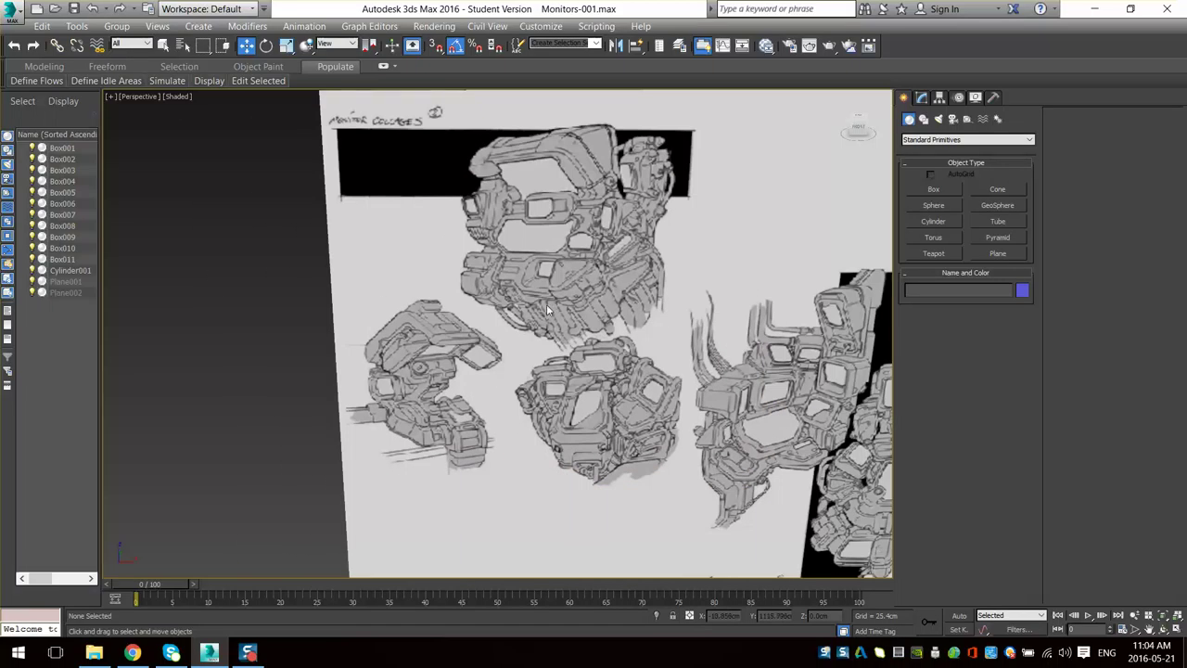
scroll(592, 332, down, 2)
middle_drag(592, 332, 556, 264)
scroll(556, 265, up, 7)
scroll(505, 227, up, 1)
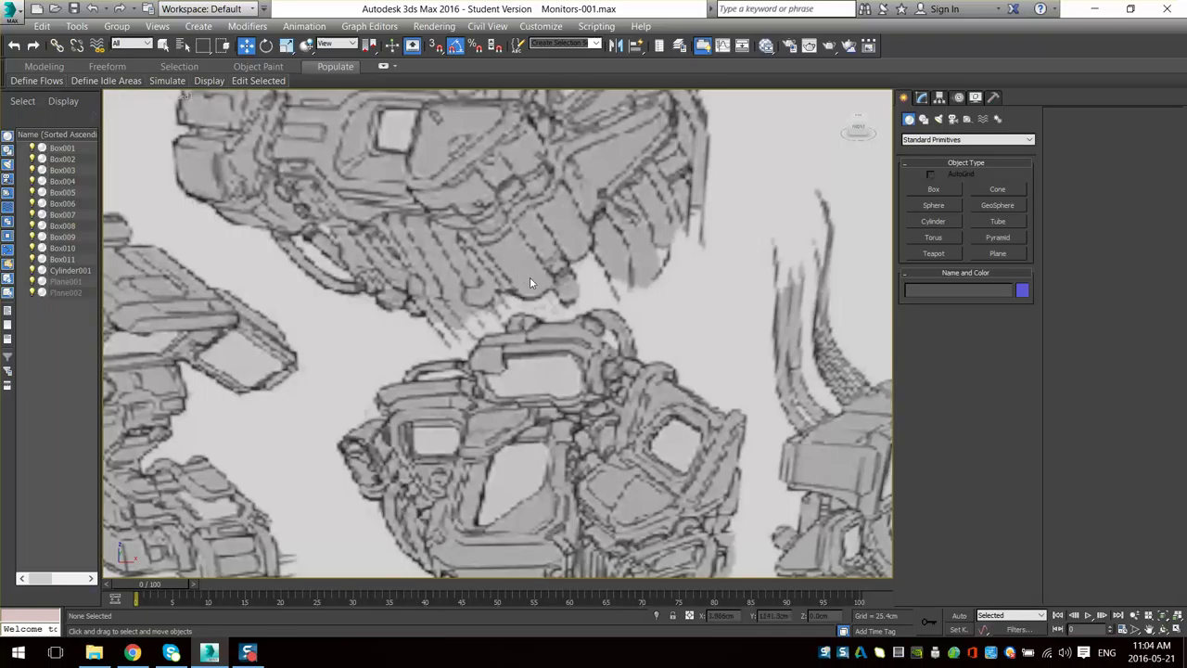
- Bring up the spline creation tools and frame the empty area below the base in the Front view
scroll(529, 276, down, 10)
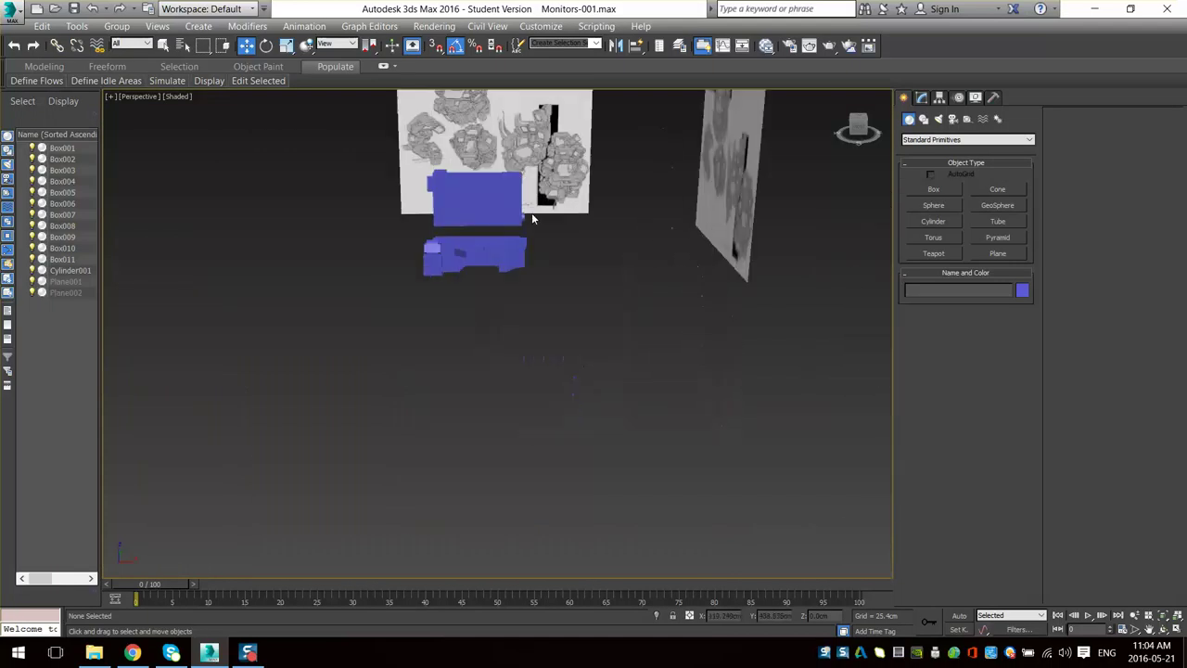
scroll(534, 218, up, 5)
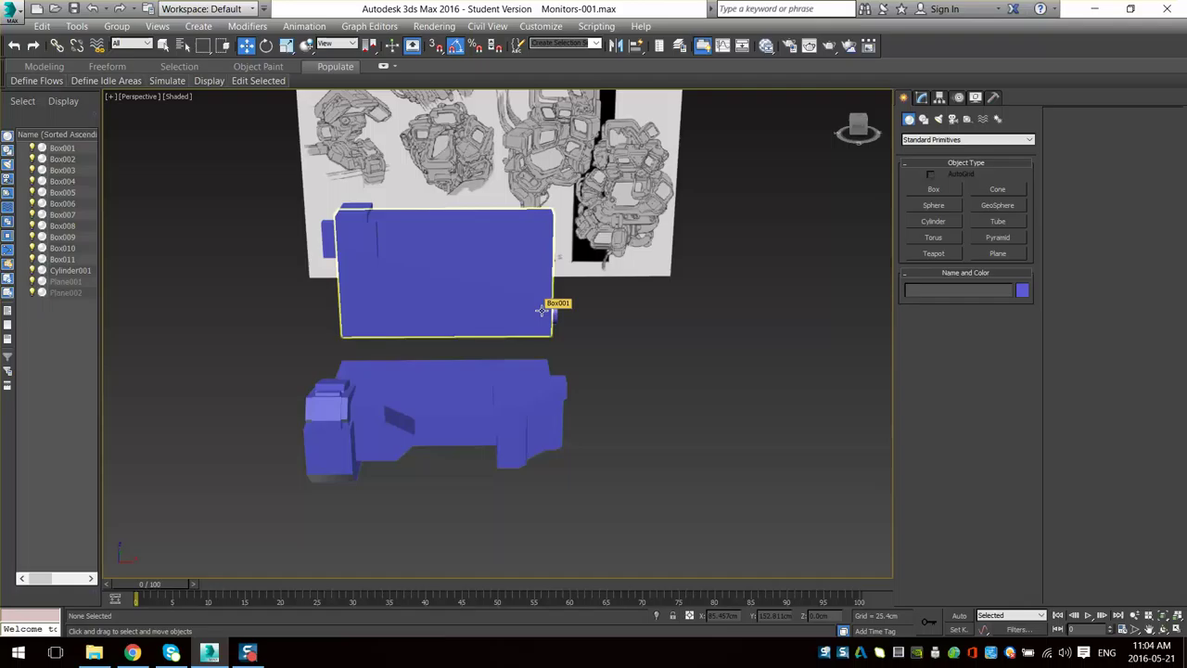
scroll(542, 310, up, 3)
scroll(548, 334, down, 9)
scroll(531, 336, up, 5)
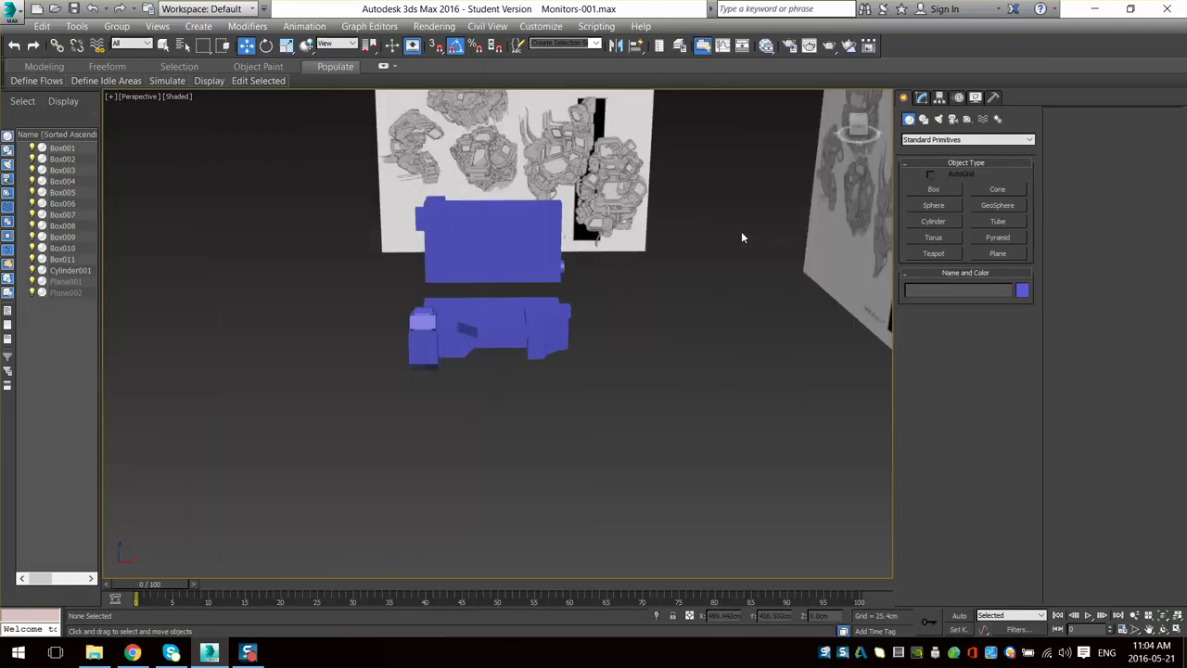
click(924, 119)
scroll(558, 370, down, 2)
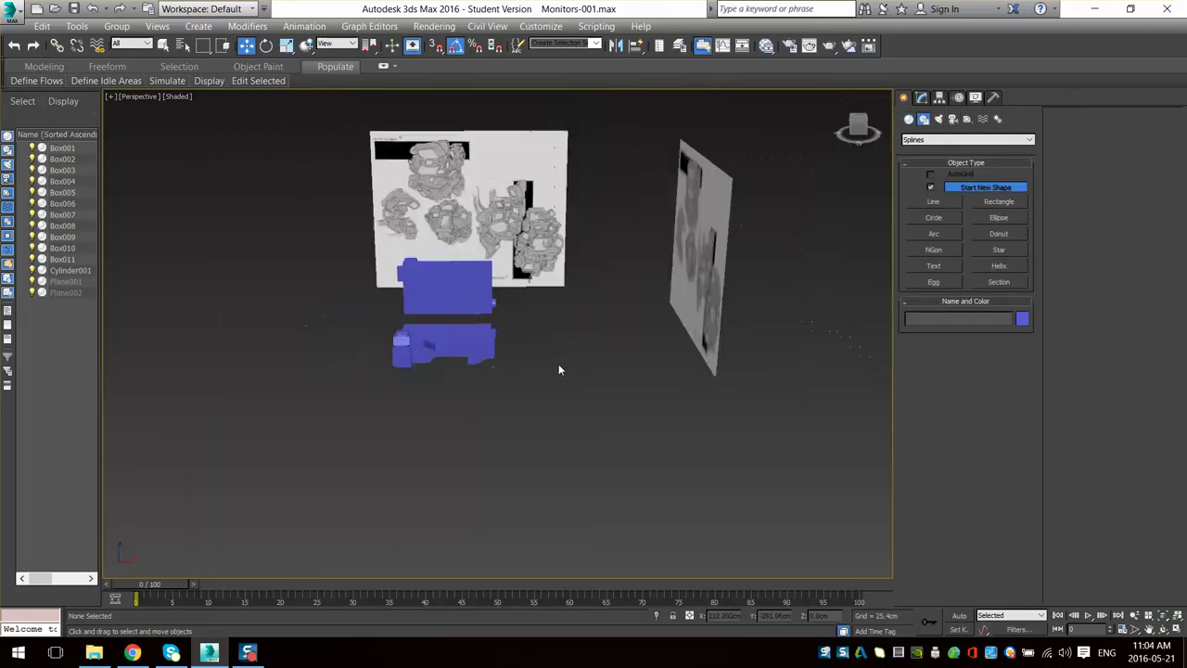
key(f)
key(z)
scroll(605, 384, down, 4)
middle_drag(580, 417, 533, 315)
scroll(531, 314, up, 2)
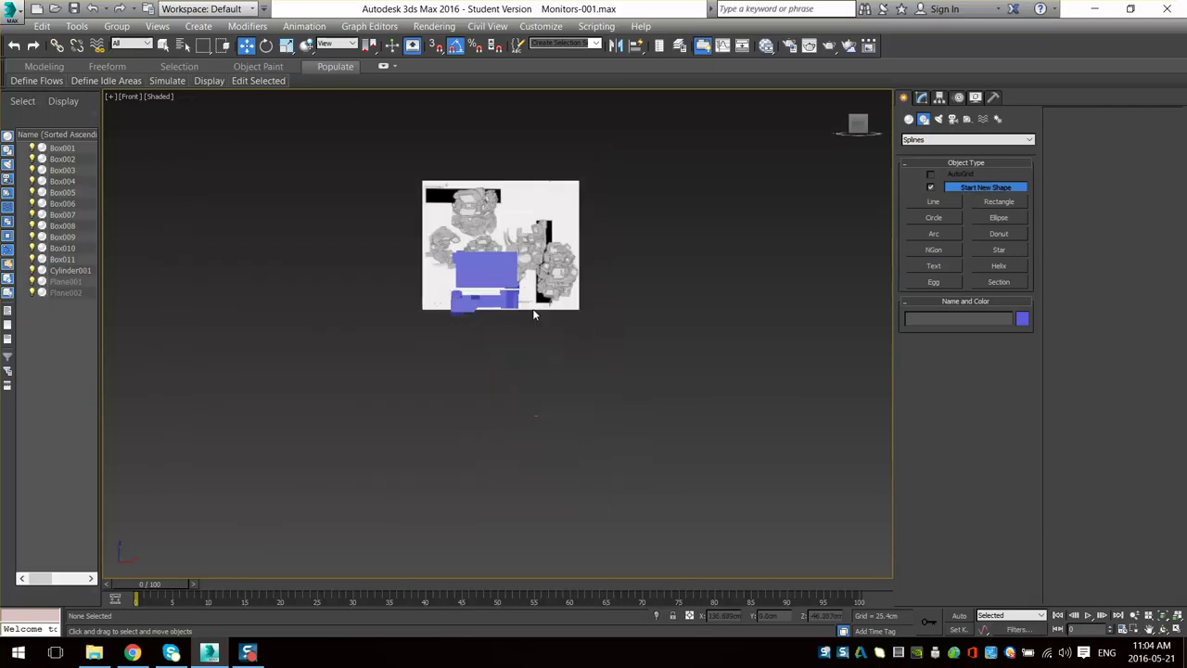
middle_drag(523, 241, 514, 238)
scroll(513, 238, up, 3)
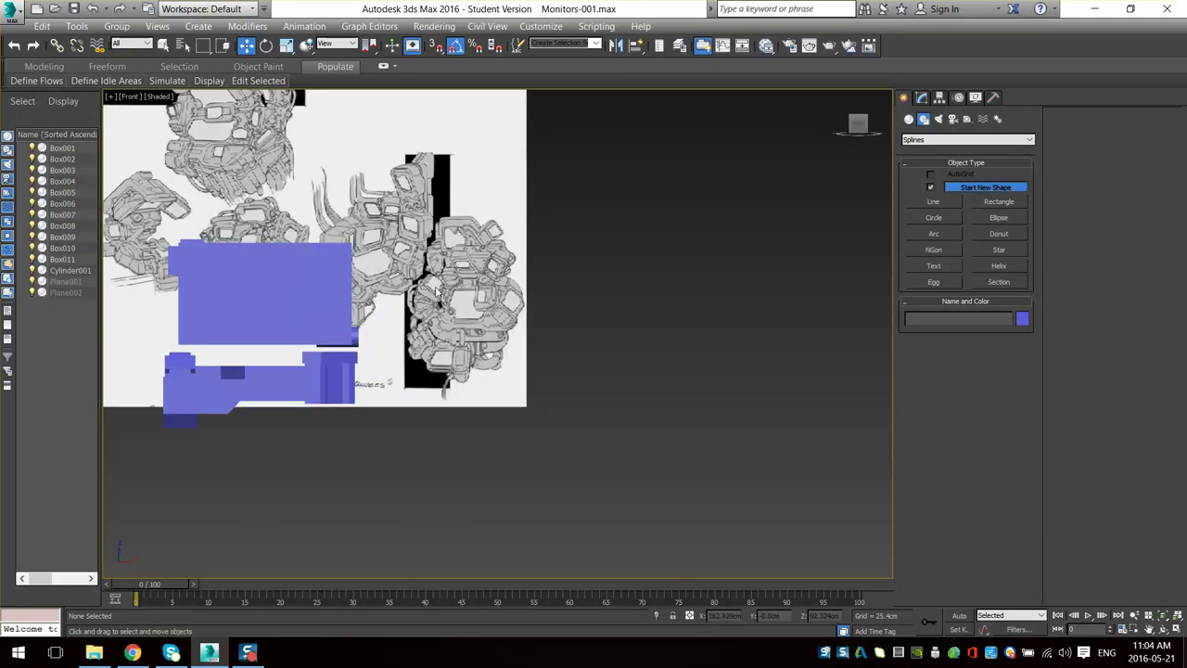
scroll(464, 258, down, 2)
middle_drag(411, 327, 563, 354)
scroll(563, 354, up, 3)
middle_drag(572, 426, 495, 250)
scroll(495, 250, up, 3)
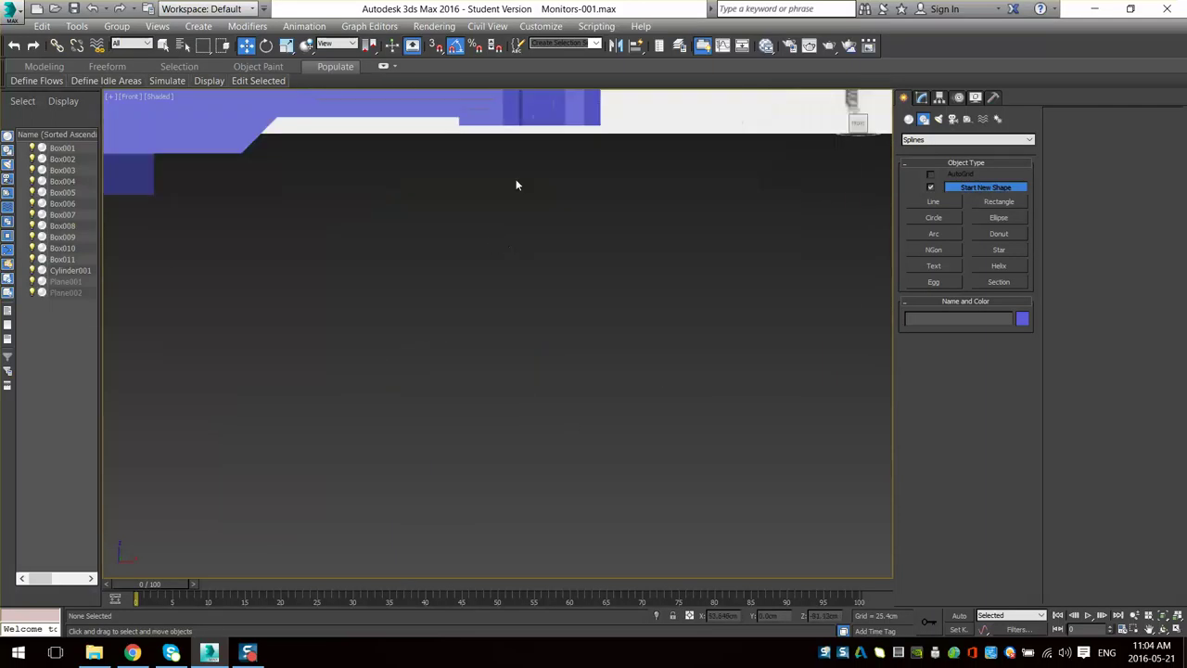
middle_drag(516, 186, 530, 342)
- Draw an L-shaped line below the base with a vertical segment about 97 cm long and a shorter horizontal segment running left from its lower end
click(930, 203)
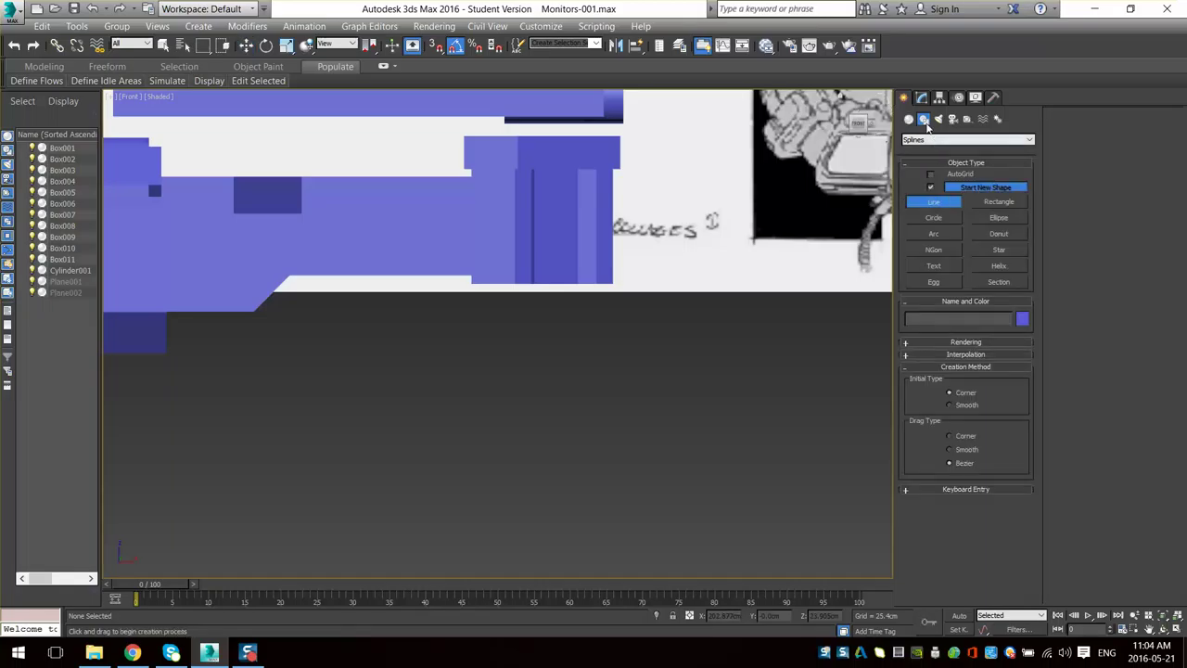
middle_drag(594, 435, 581, 271)
click(554, 189)
click(555, 337)
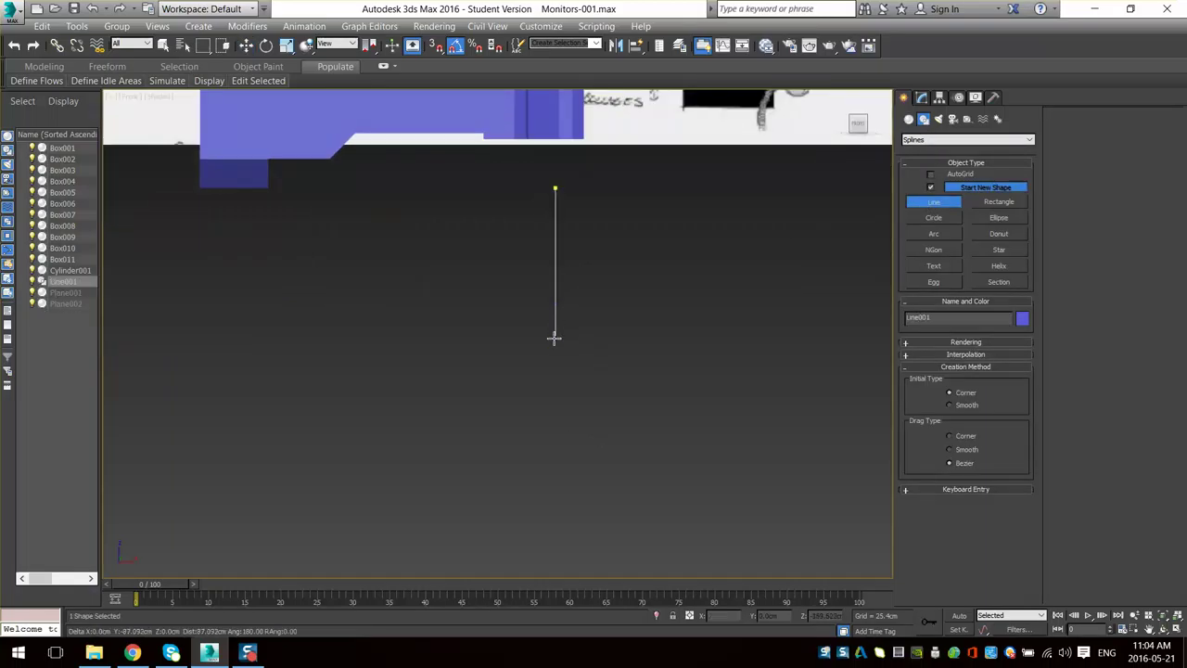
shift+click(482, 341)
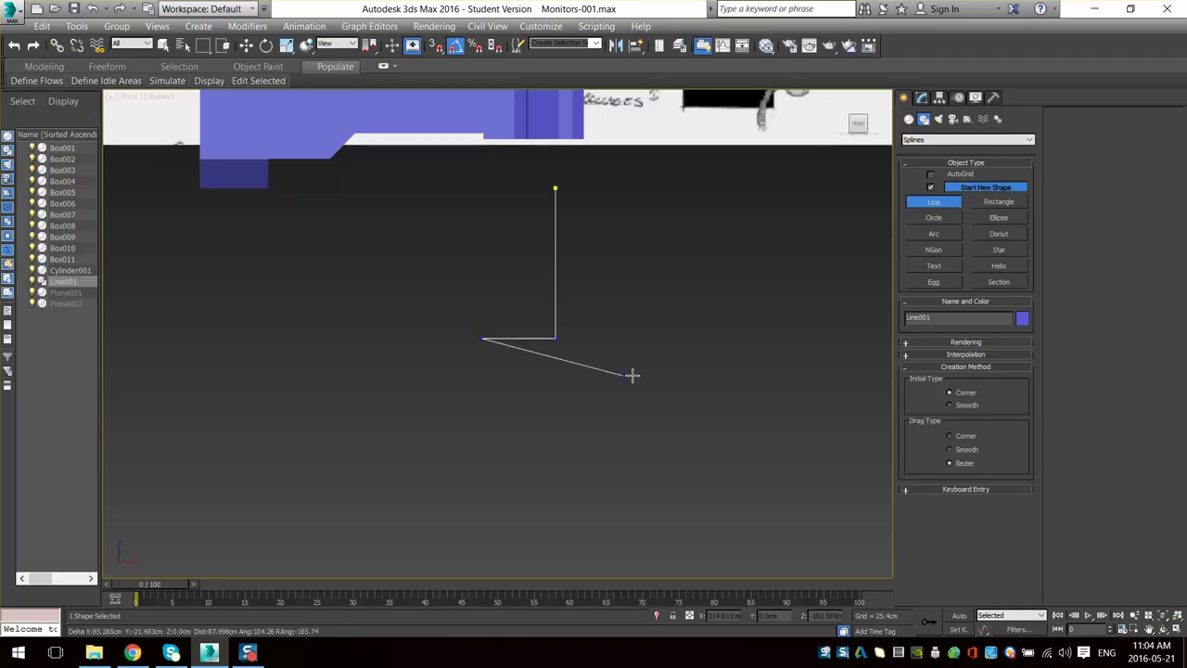
right_click(635, 377)
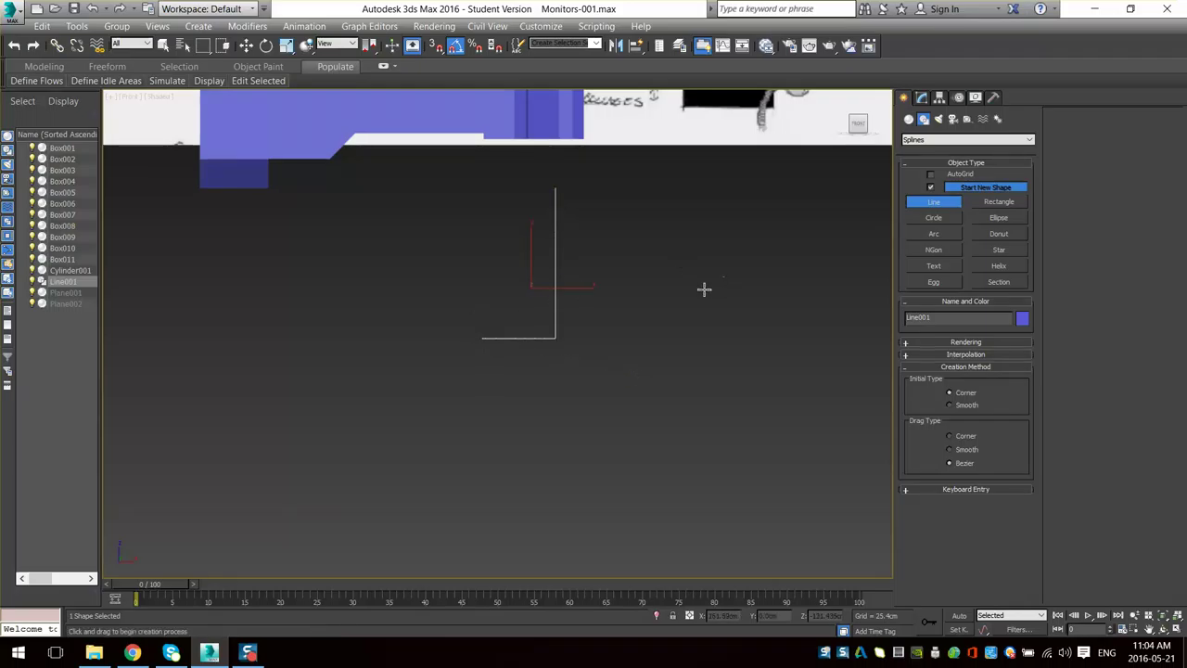
- Enable the new line's radial thickness in the viewport so it displays as a tube
click(922, 98)
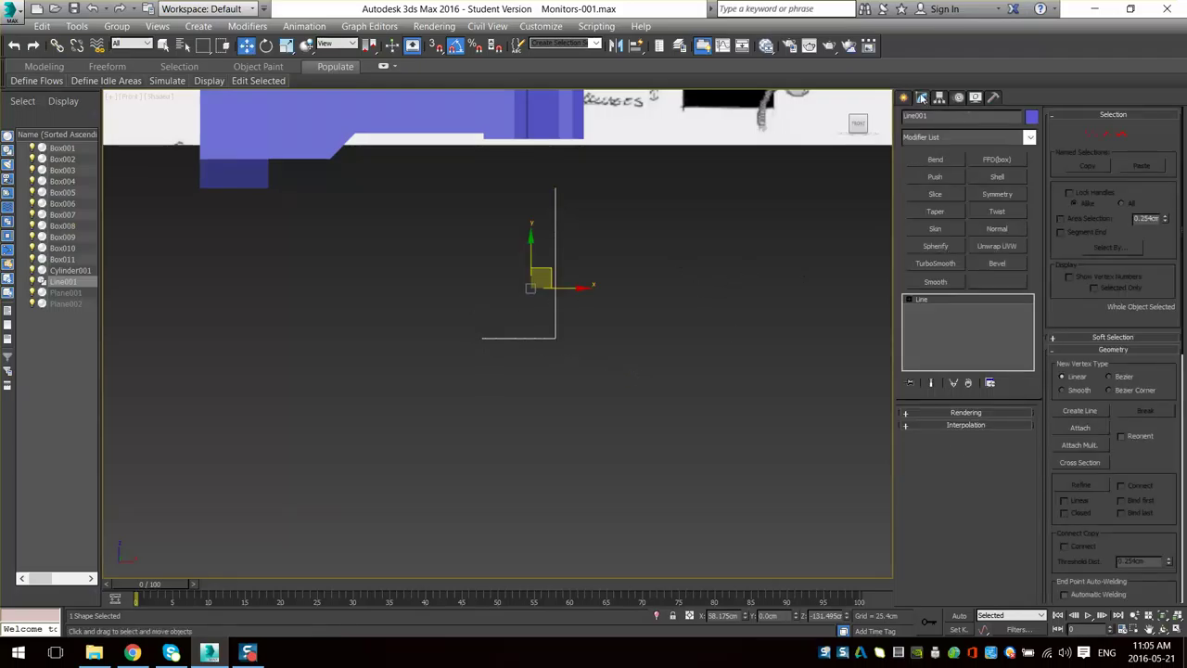
click(954, 413)
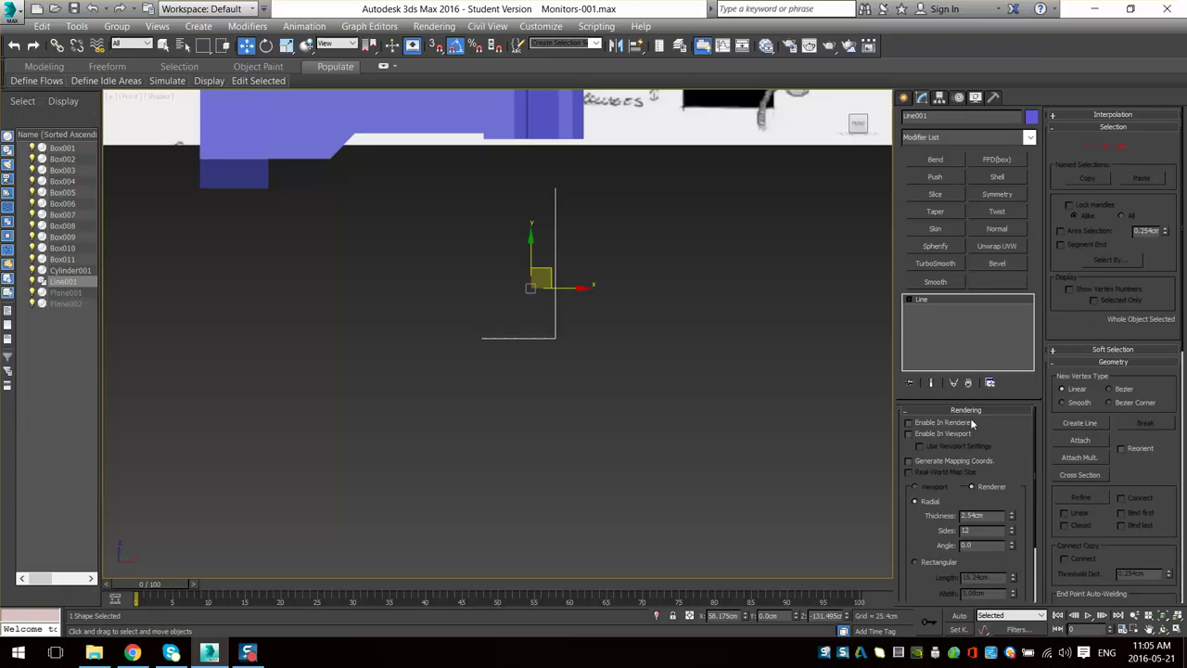
click(909, 433)
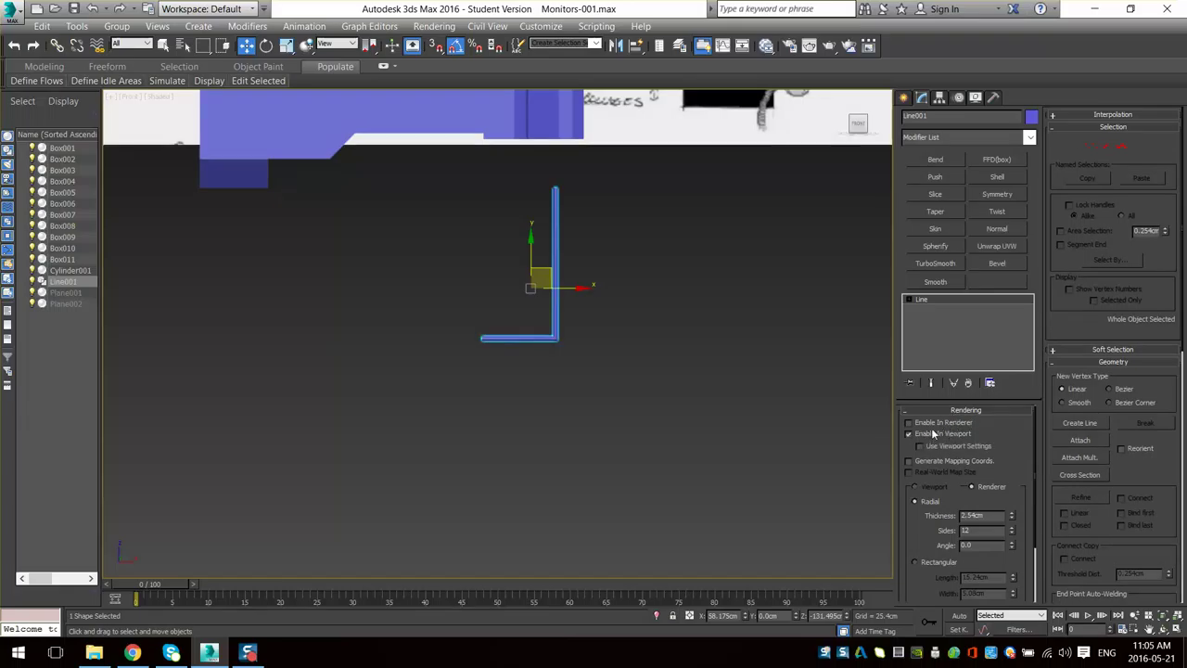
- Show the tube with edged faces and set its radial cross-section to 20 sides
scroll(628, 329, up, 5)
mouse_move(367, 330)
middle_down()
mouse_move(638, 398)
mouse_move(616, 402)
mouse_move(600, 442)
mouse_move(622, 414)
mouse_move(800, 425)
middle_up()
scroll(638, 398, up, 3)
key(F4)
key(F4)
key(F4)
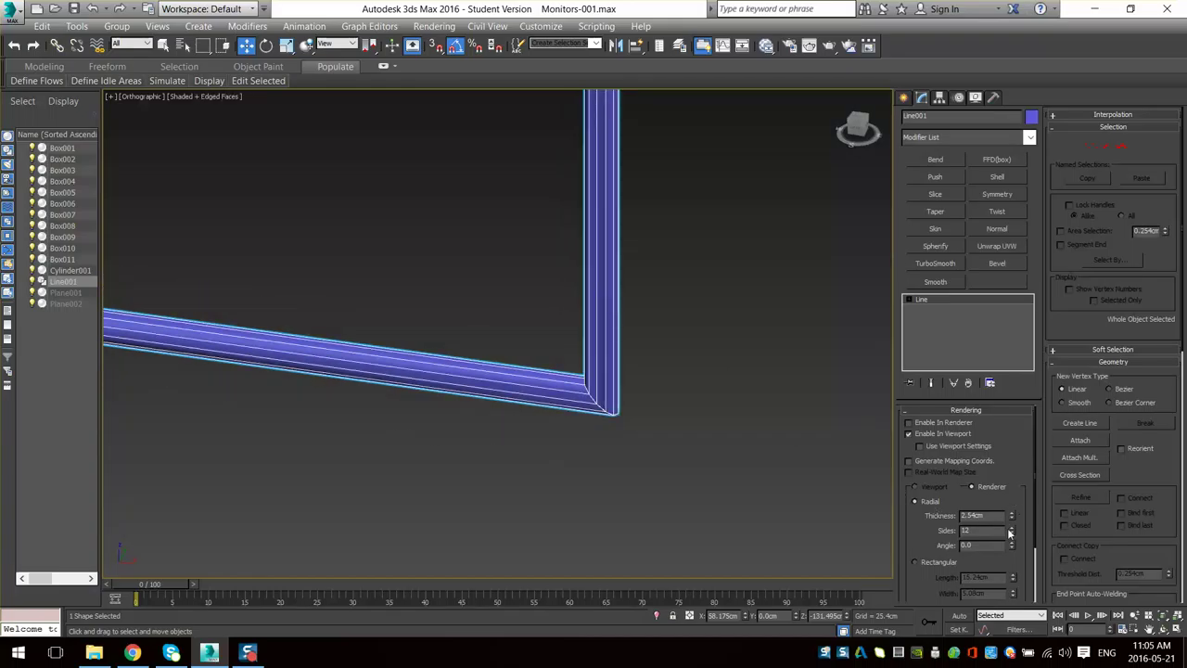
drag(1011, 531, 1011, 529)
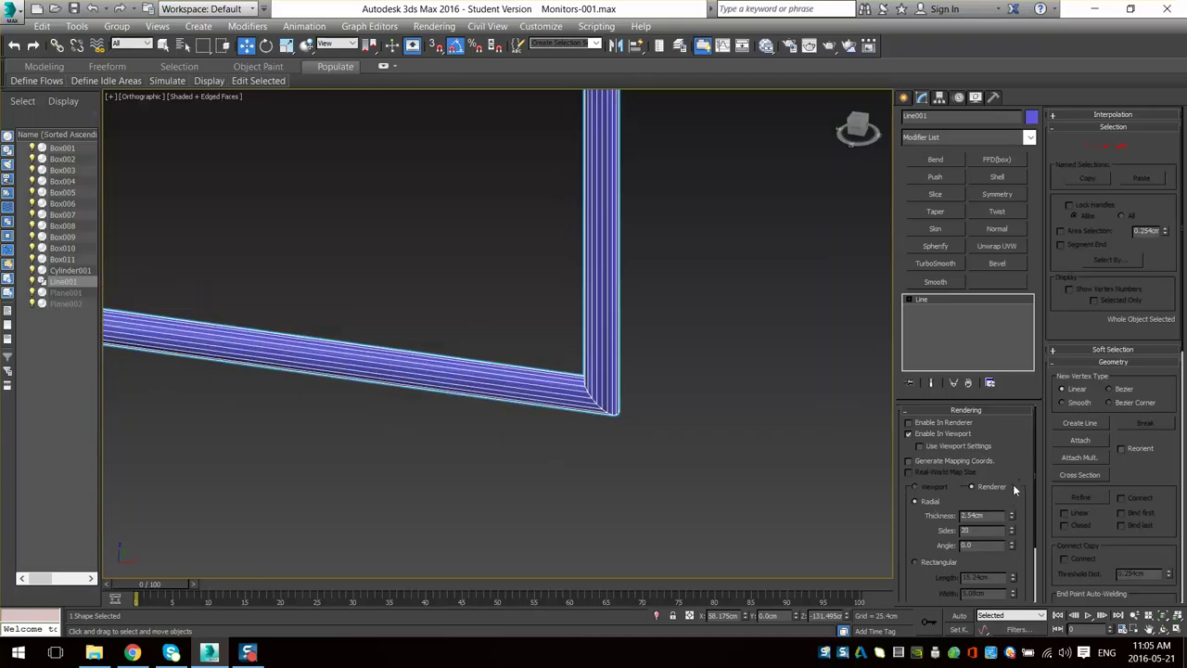
scroll(1018, 486, down, 3)
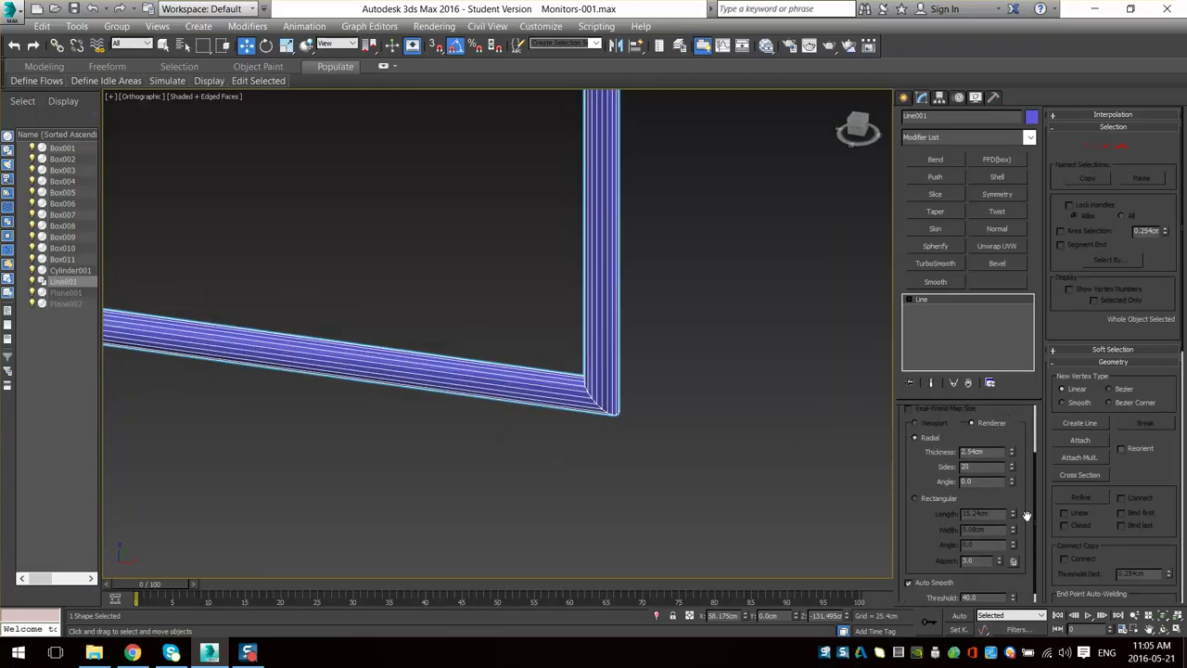
drag(905, 487, 912, 456)
- Fillet the line's lower corner vertex into a rounded bend
alt+middle_drag(675, 390, 685, 447)
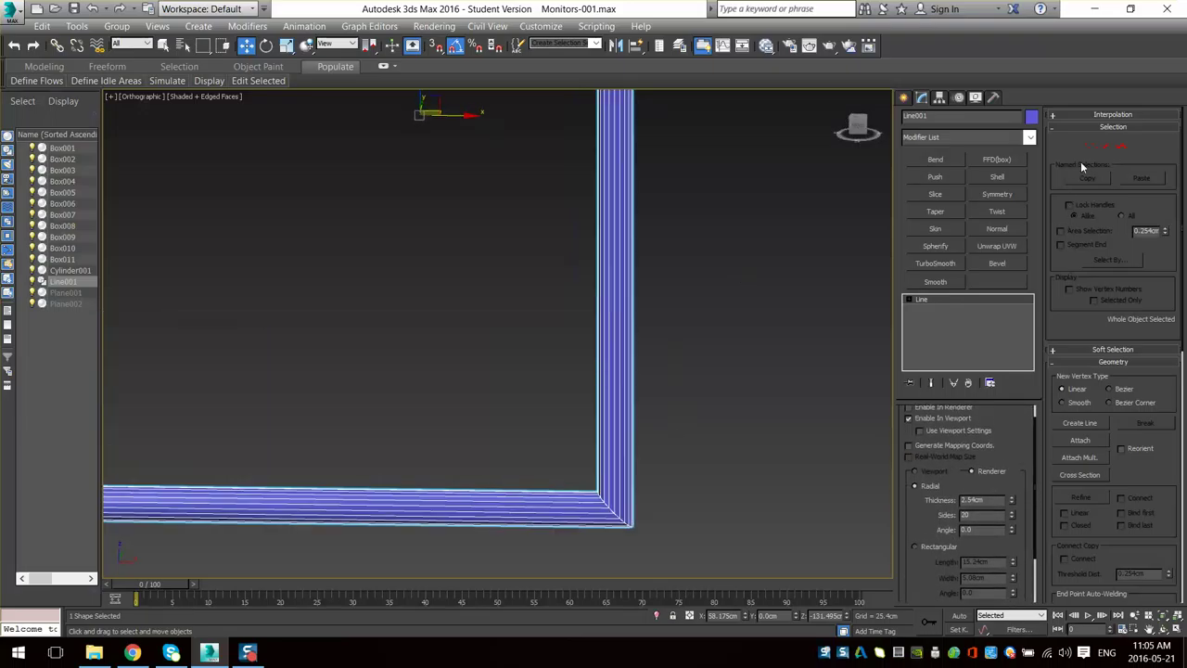
click(1092, 147)
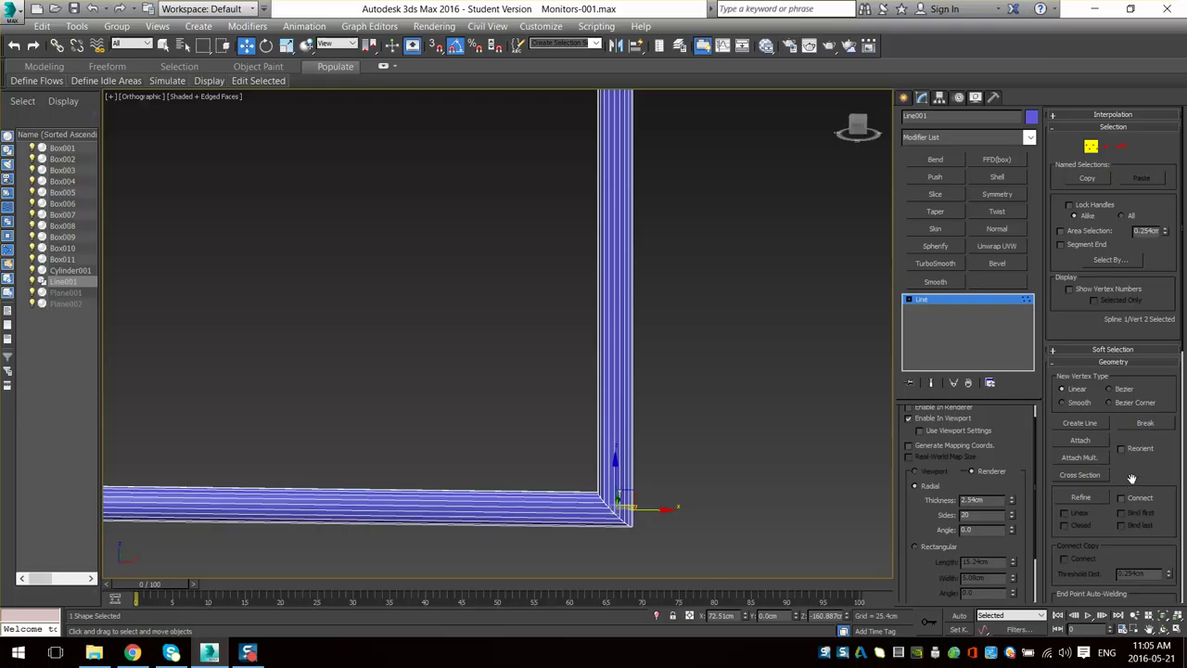
scroll(1155, 481, down, 5)
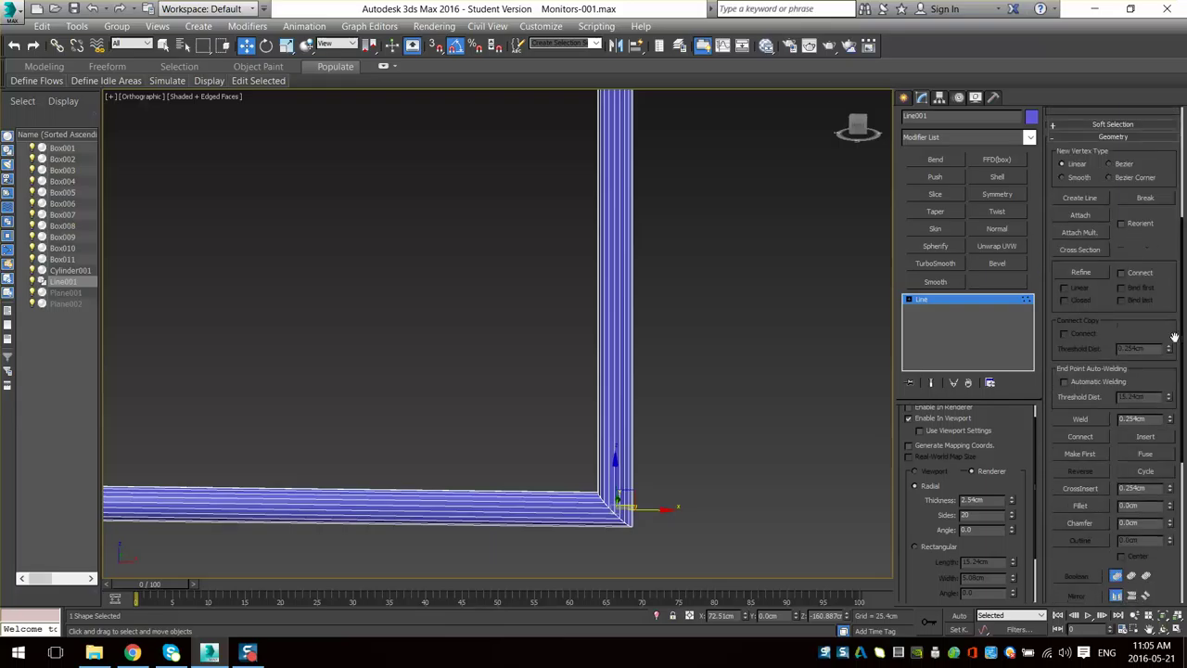
click(1080, 506)
middle_drag(624, 543, 684, 515)
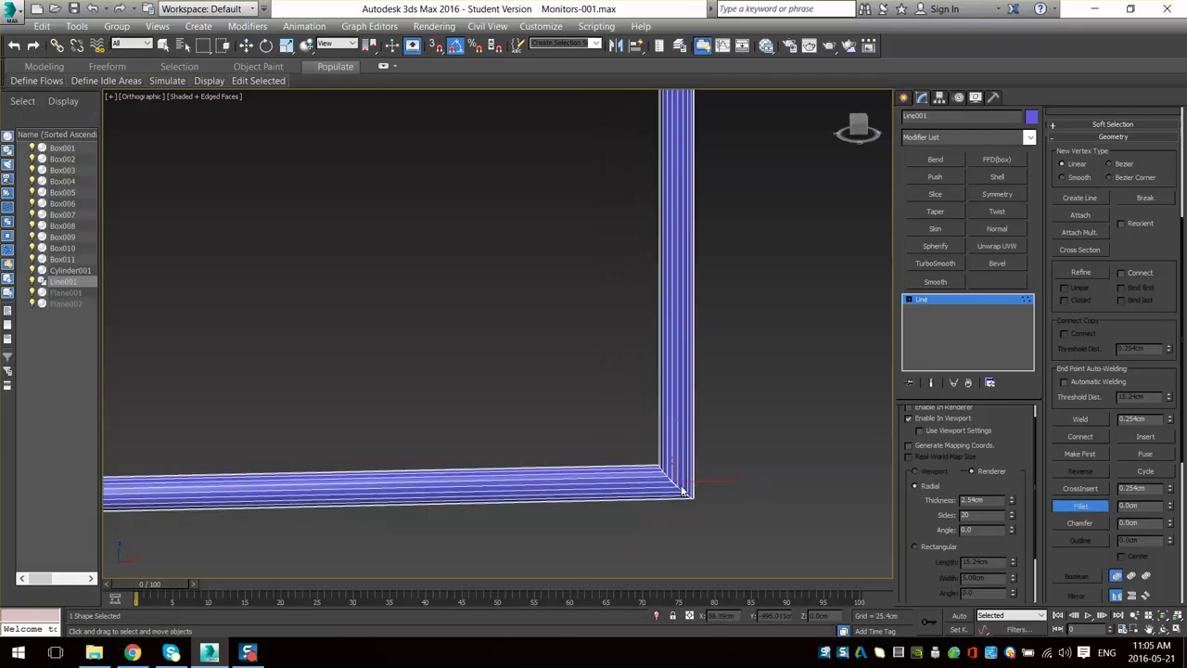
key(F4)
alt+middle_drag(676, 479, 669, 478)
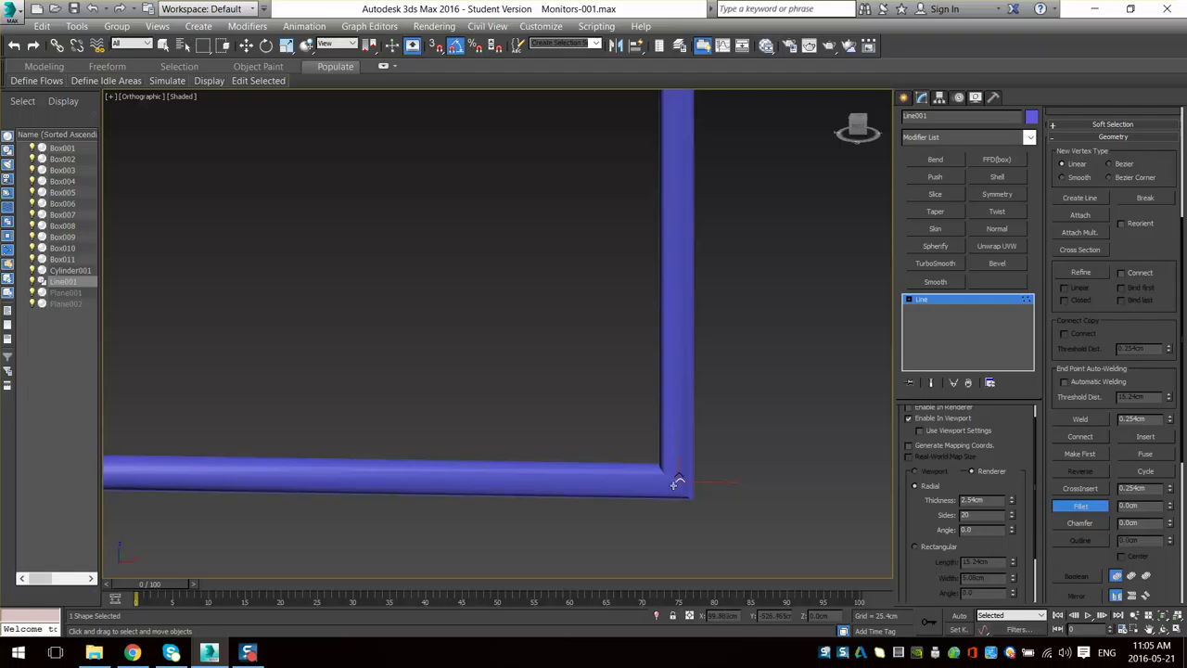
mouse_move(675, 477)
mouse_down()
mouse_move(678, 371)
mouse_move(674, 454)
mouse_move(665, 371)
mouse_move(657, 449)
mouse_move(649, 437)
mouse_up()
key(F4)
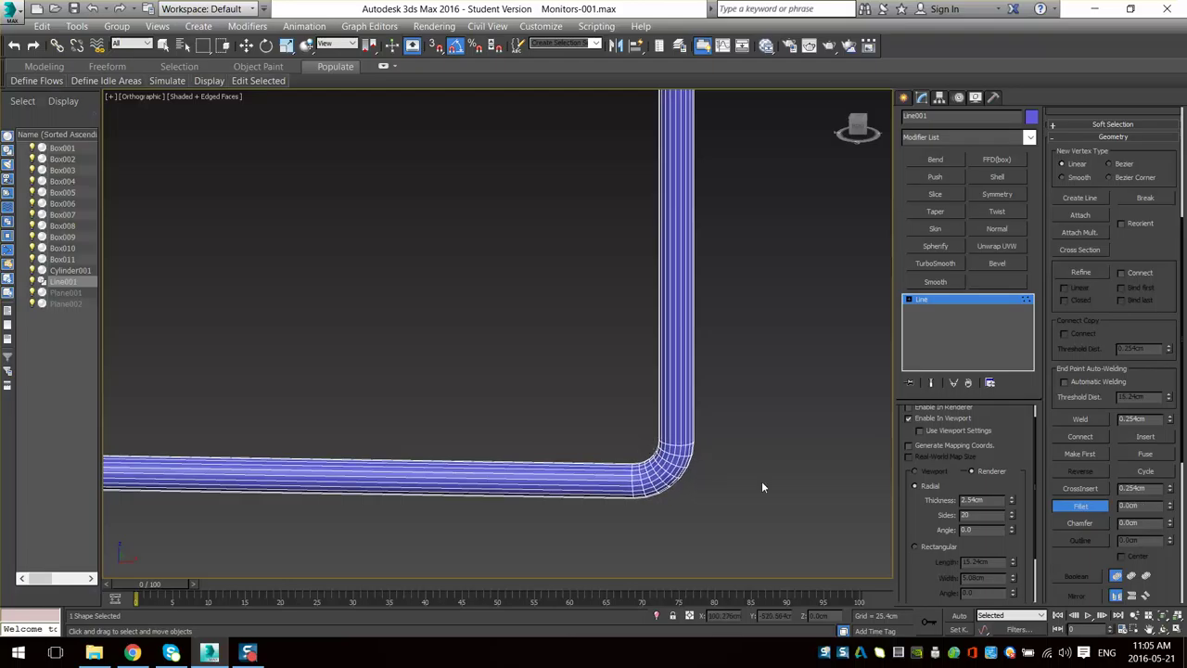
- Set the tube's thickness to 4.216 cm and inspect the bend with and without edged faces
drag(1012, 506, 983, 468)
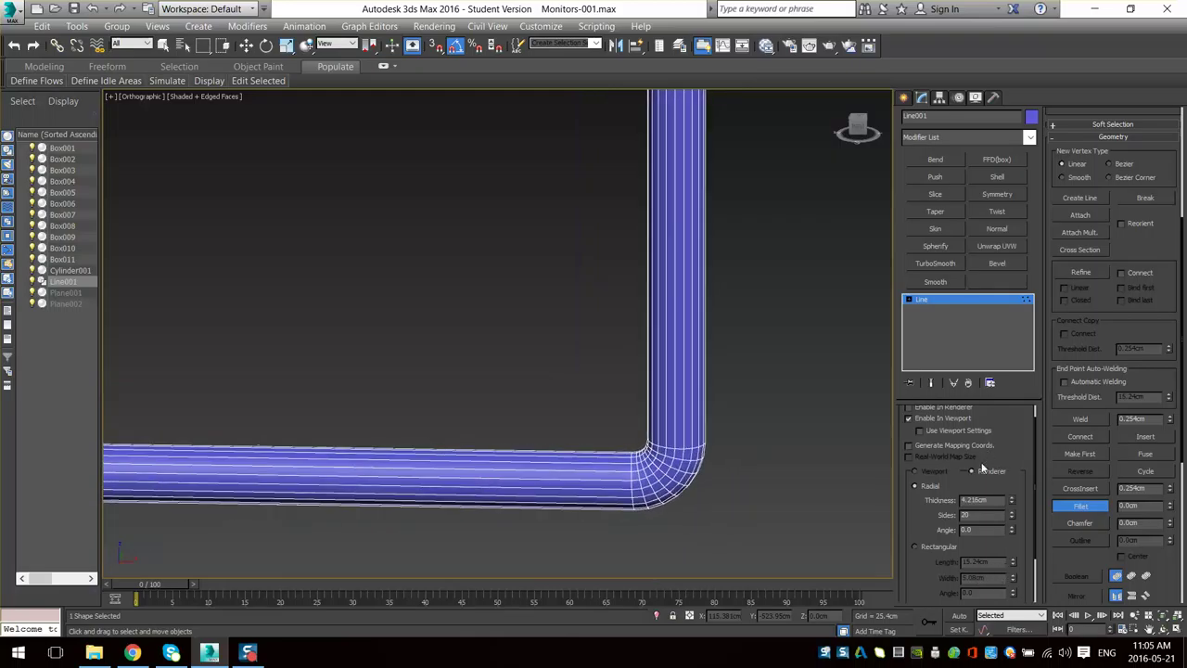
middle_drag(744, 302, 716, 276)
mouse_move(716, 275)
alt+middle_down()
mouse_move(633, 262)
mouse_move(658, 329)
alt+middle_up()
scroll(633, 262, down, 3)
scroll(657, 342, up, 2)
key(F4)
mouse_move(624, 520)
middle_down()
mouse_move(629, 451)
mouse_move(651, 460)
middle_up()
scroll(631, 442, up, 4)
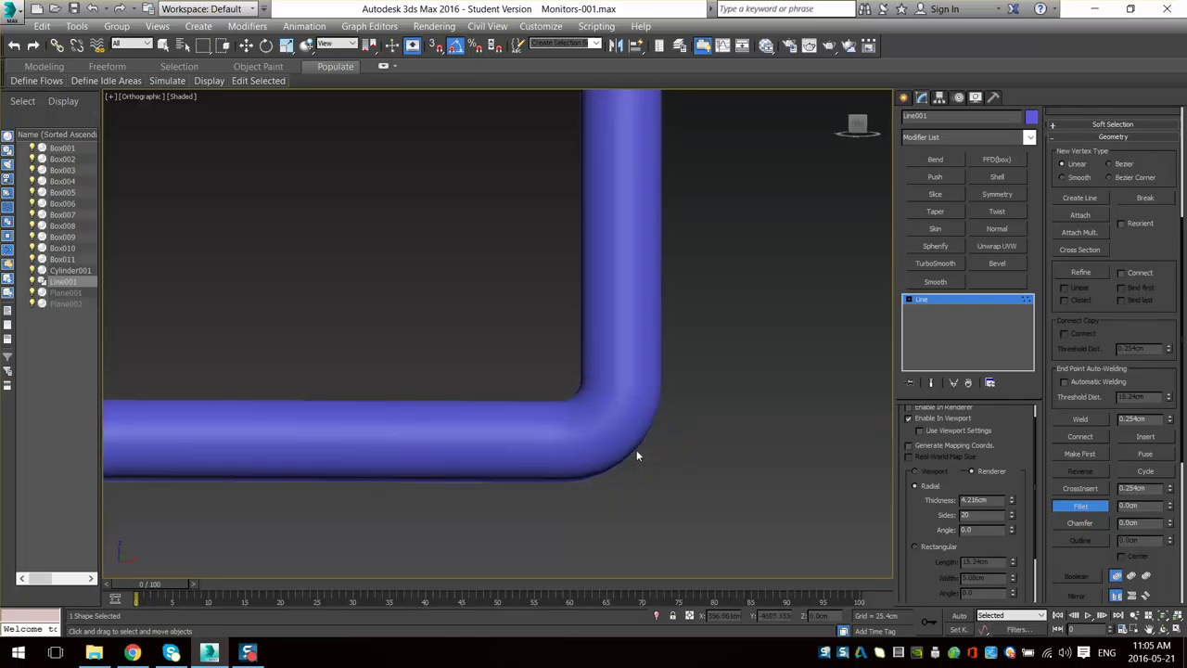
scroll(636, 452, down, 2)
key(F4)
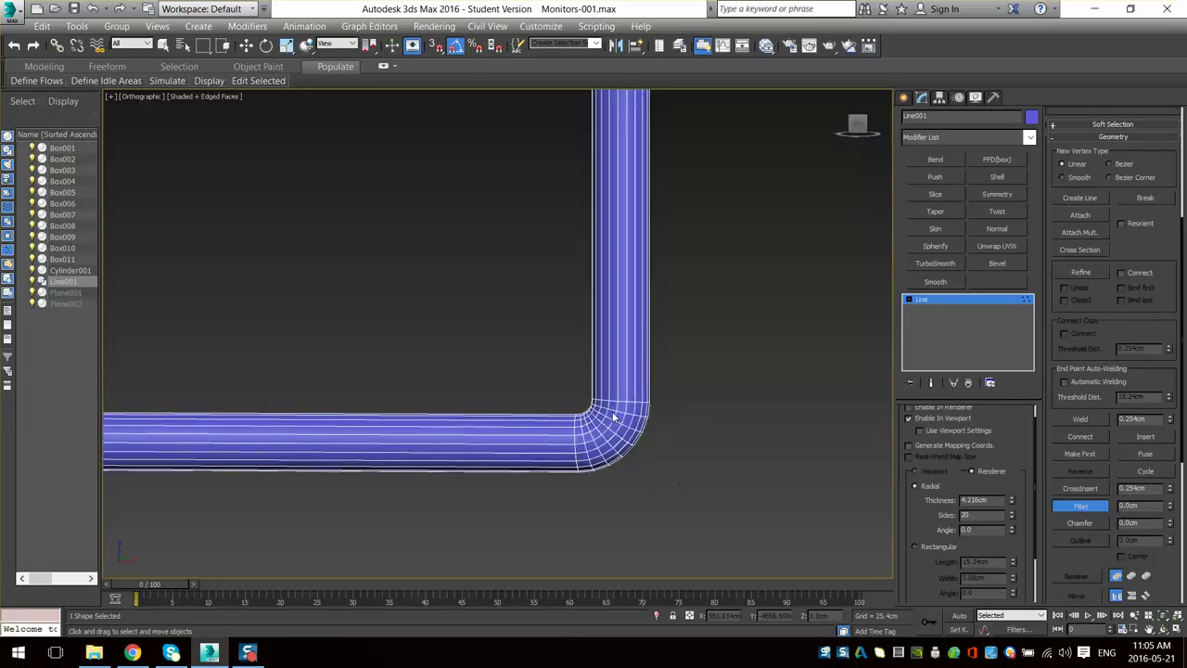
key(F4)
scroll(648, 424, up, 1)
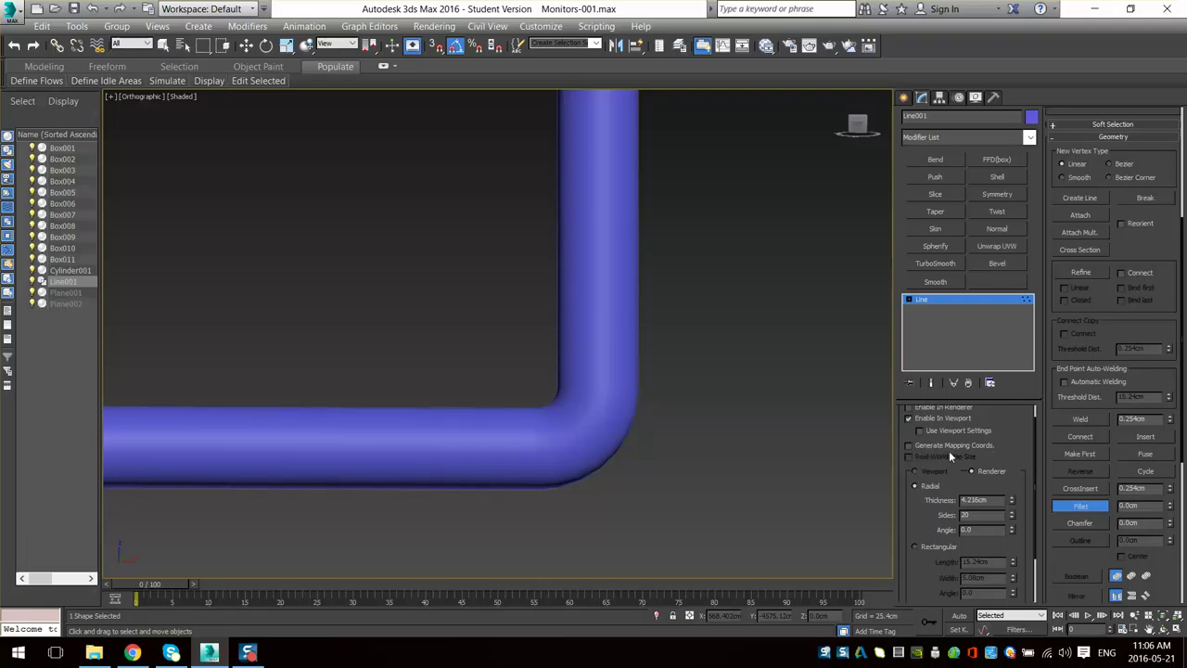
- Generate mapping coordinates for the tube and convert it to an Editable Poly
click(916, 448)
right_click(623, 286)
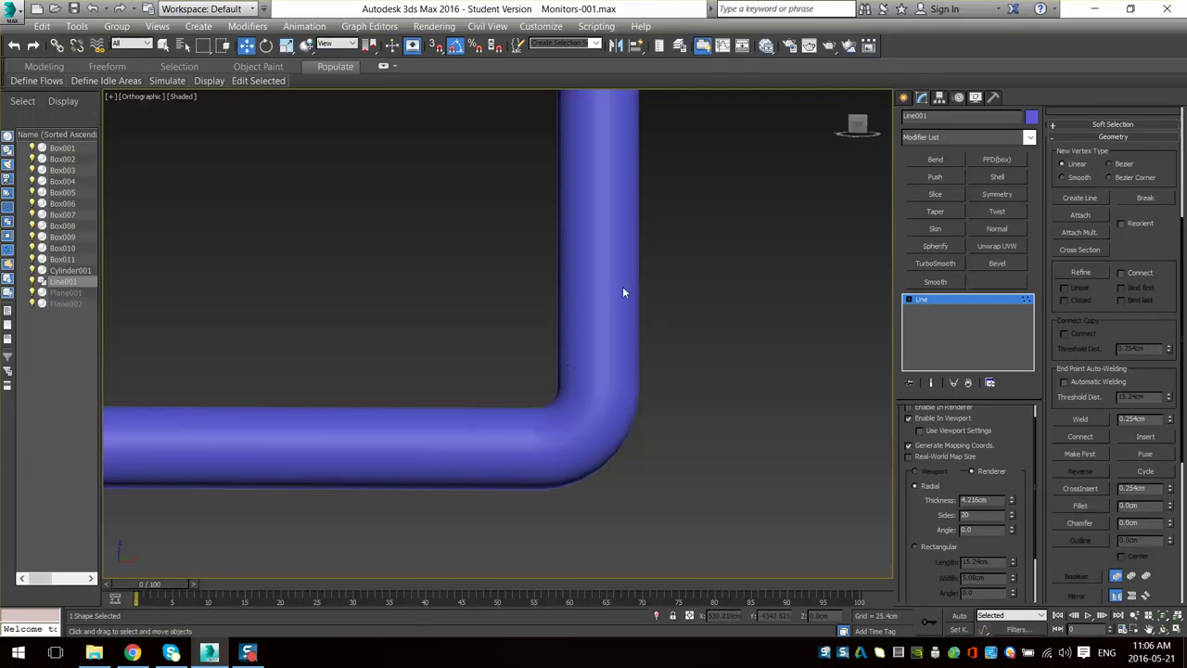
right_click(605, 358)
mouse_move(633, 513)
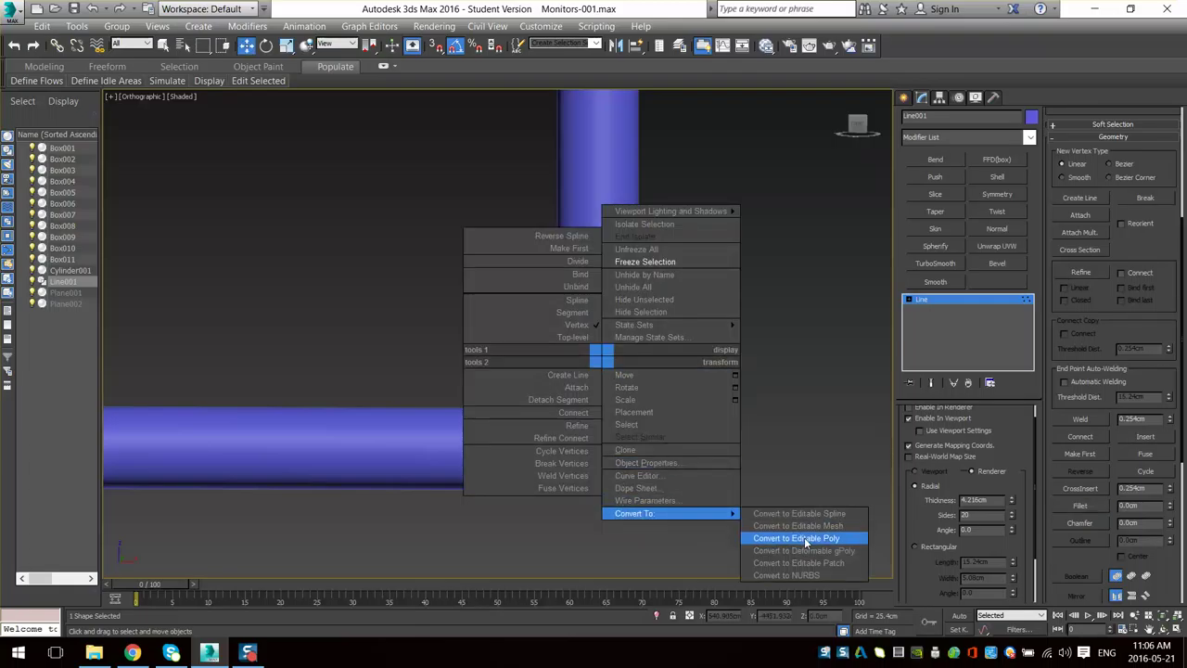
click(793, 535)
- Add an Unwrap UVW modifier to the tube and open its UVs in the UV editor
scroll(748, 441, down, 2)
middle_drag(690, 429, 476, 339)
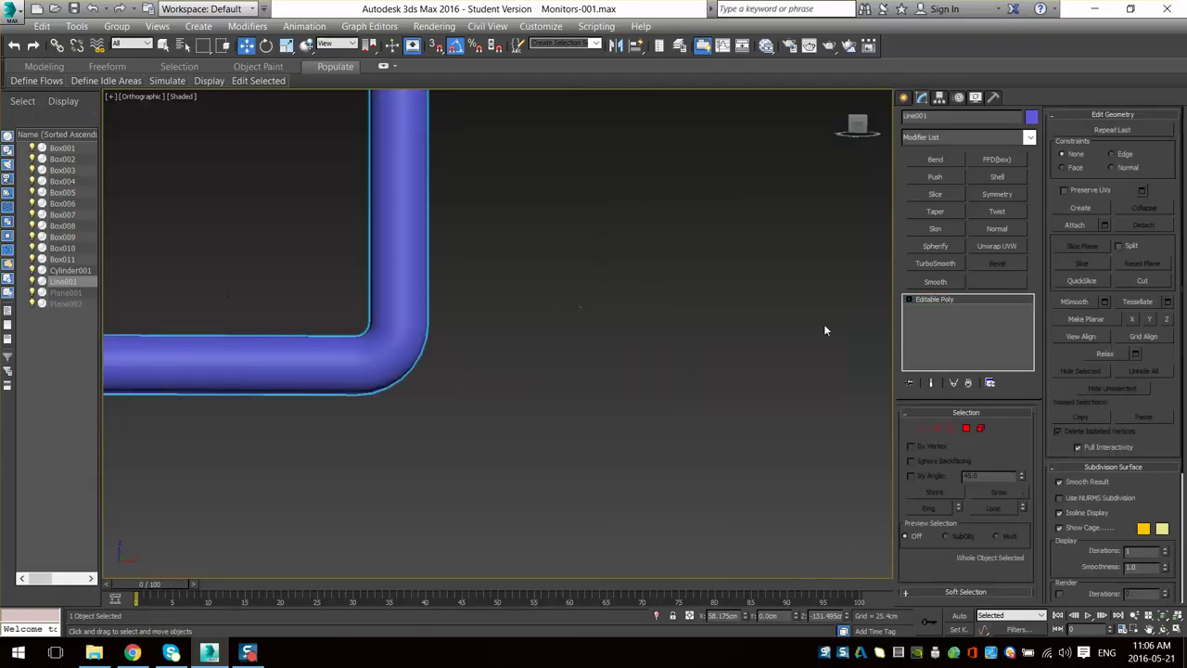
click(997, 246)
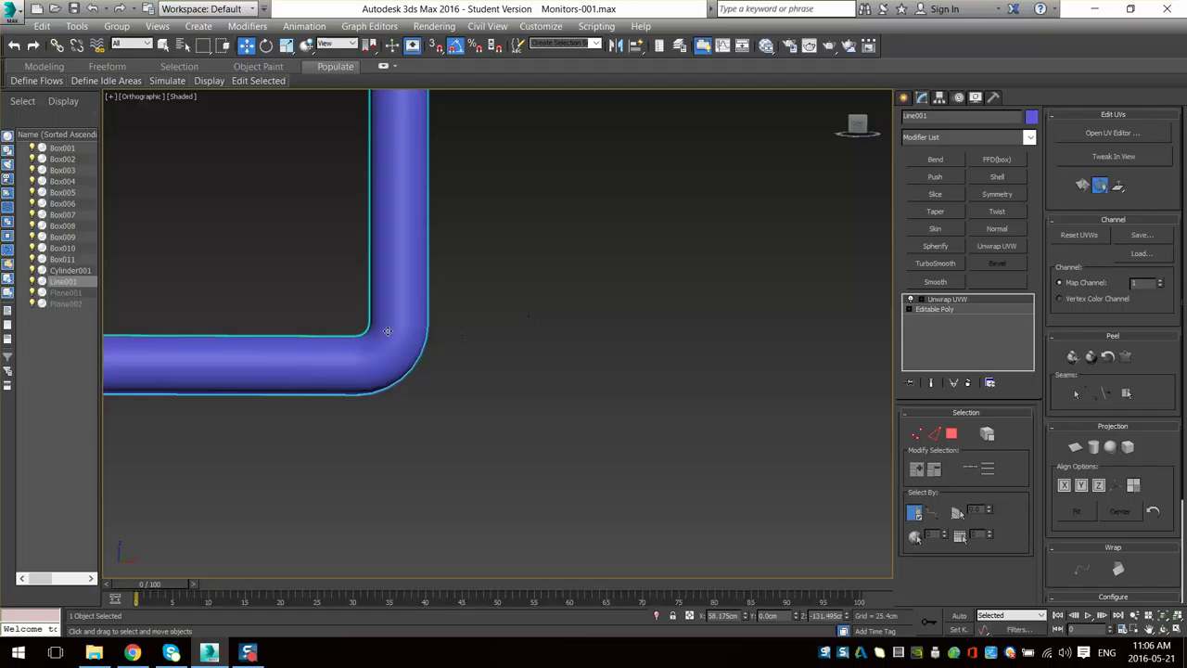
scroll(785, 328, down, 3)
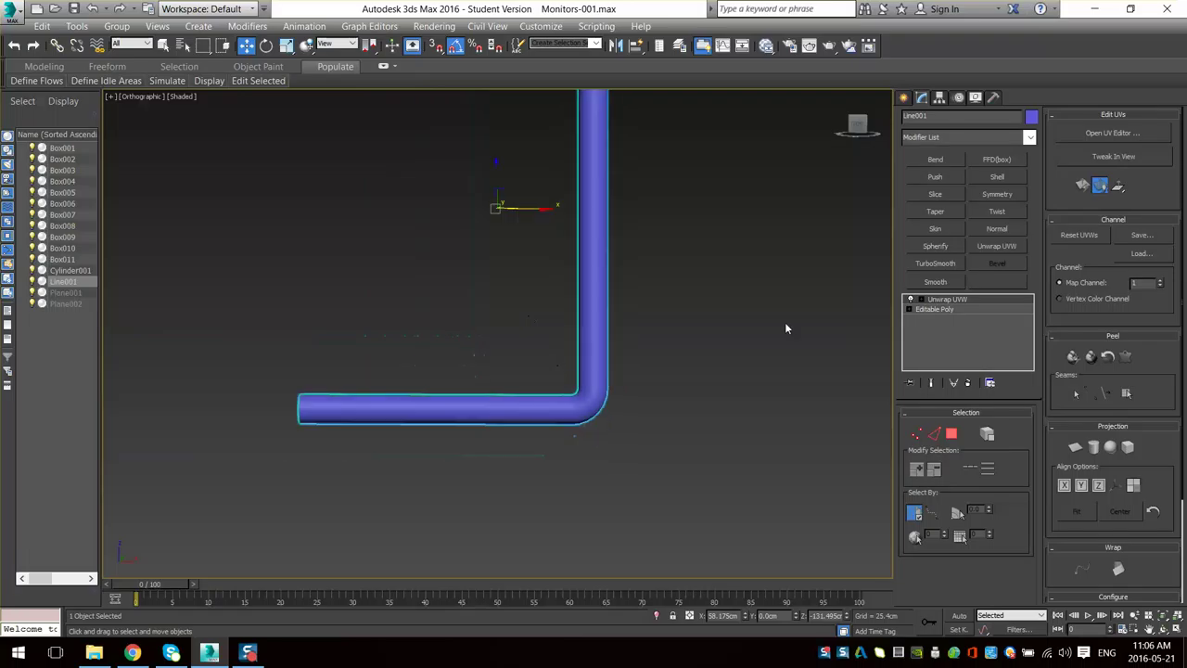
click(1116, 135)
click(269, 98)
scroll(155, 283, down, 4)
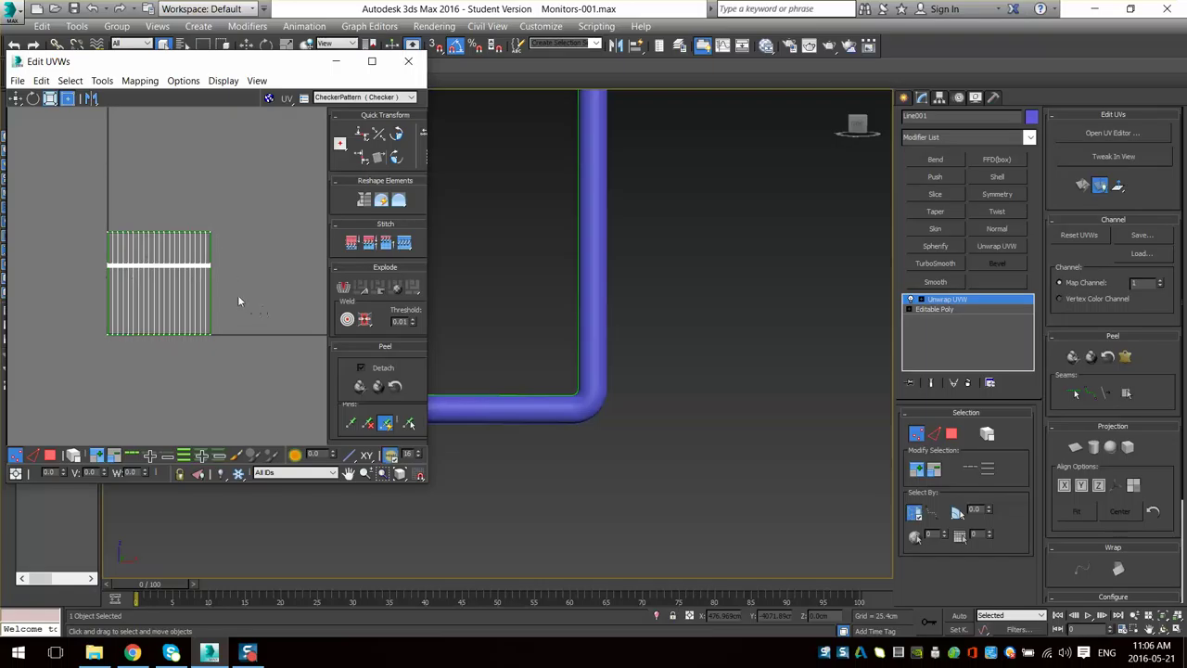
- Display the CheckerPattern texture on the tube to check its UV mapping
mouse_move(205, 268)
middle_down()
mouse_move(214, 280)
mouse_move(196, 274)
middle_up()
scroll(214, 280, up, 3)
scroll(196, 274, down, 2)
click(360, 99)
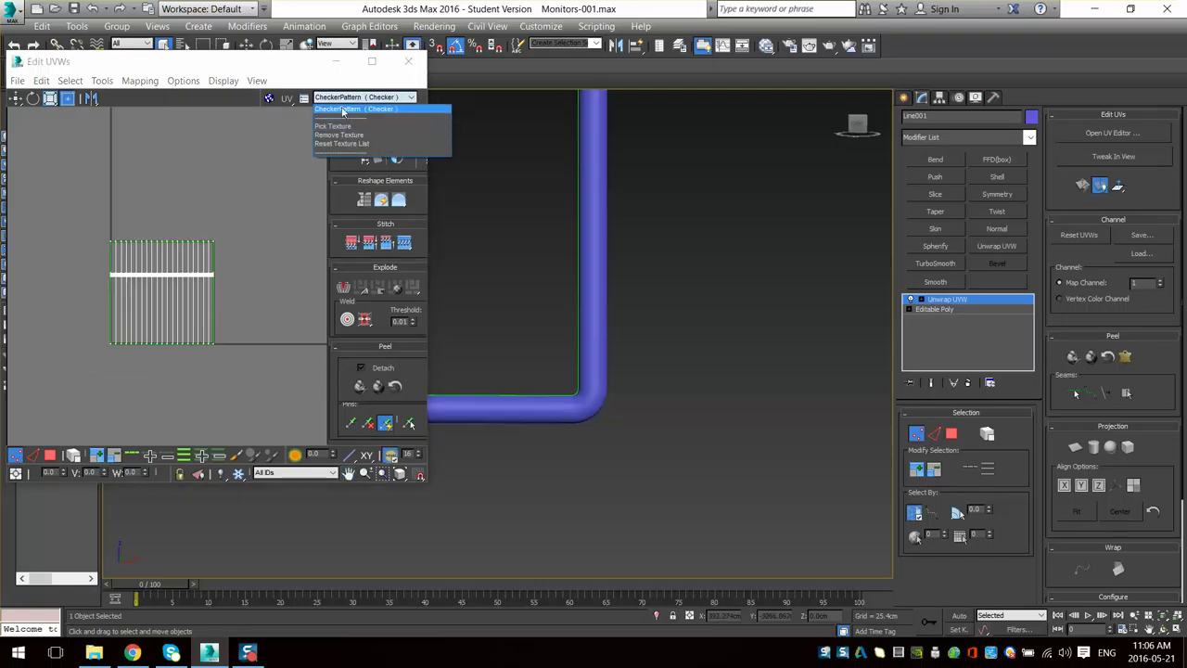
click(347, 113)
middle_drag(546, 275, 625, 307)
scroll(621, 301, down, 2)
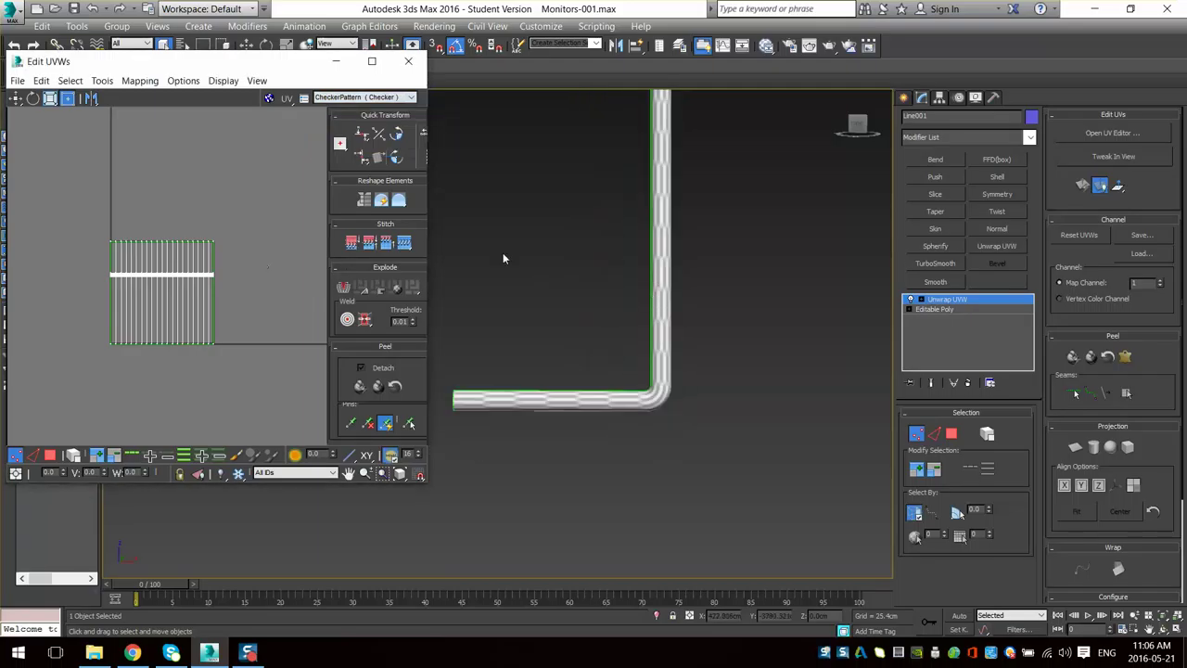
- Stretch all of the tube's UVs vertically in the UV editor until the checker squares look even, and inspect the bend
scroll(556, 445, up, 5)
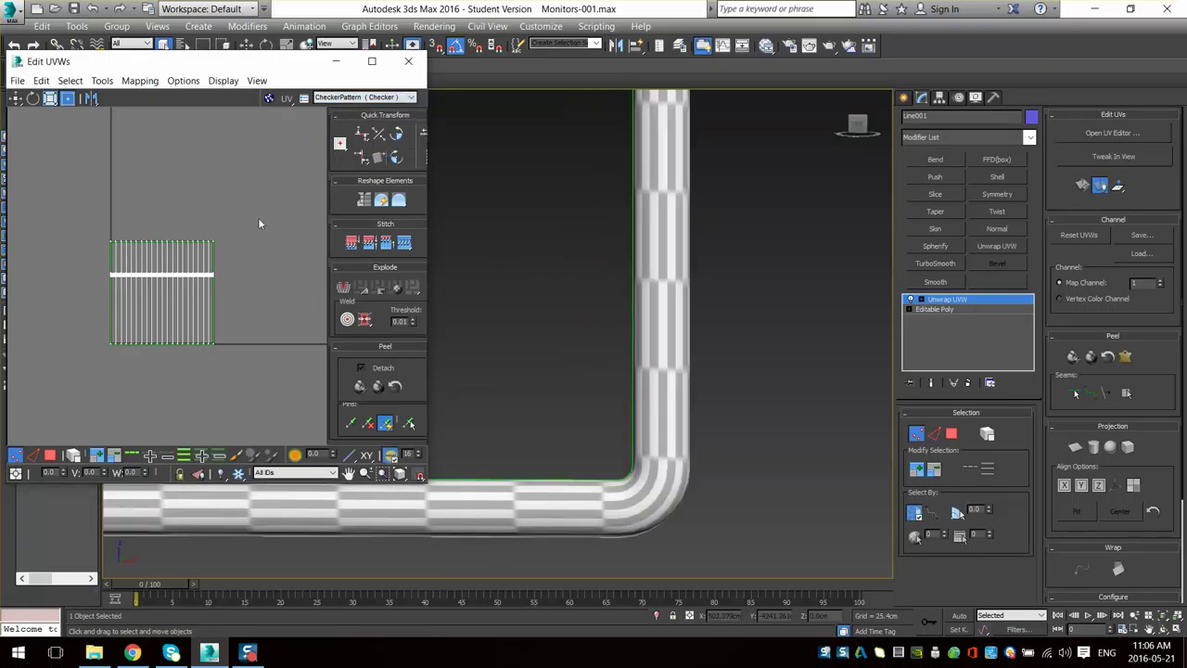
drag(54, 402, 53, 406)
scroll(152, 265, down, 5)
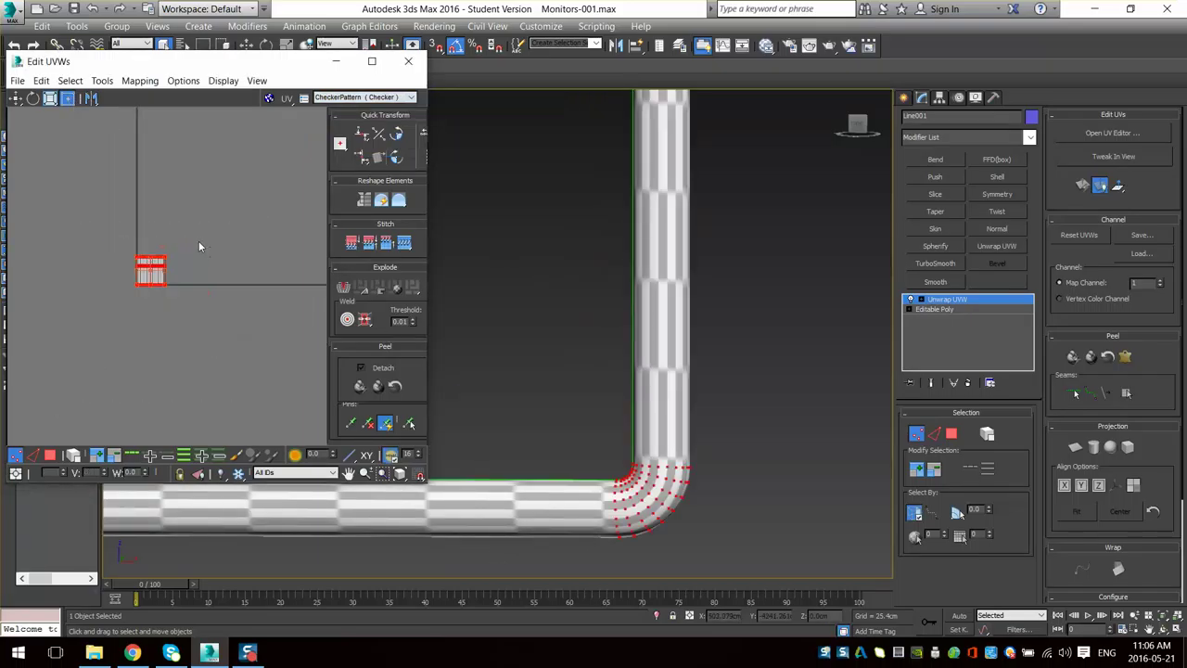
shift+drag(165, 258, 174, 36)
click(738, 493)
scroll(696, 478, up, 5)
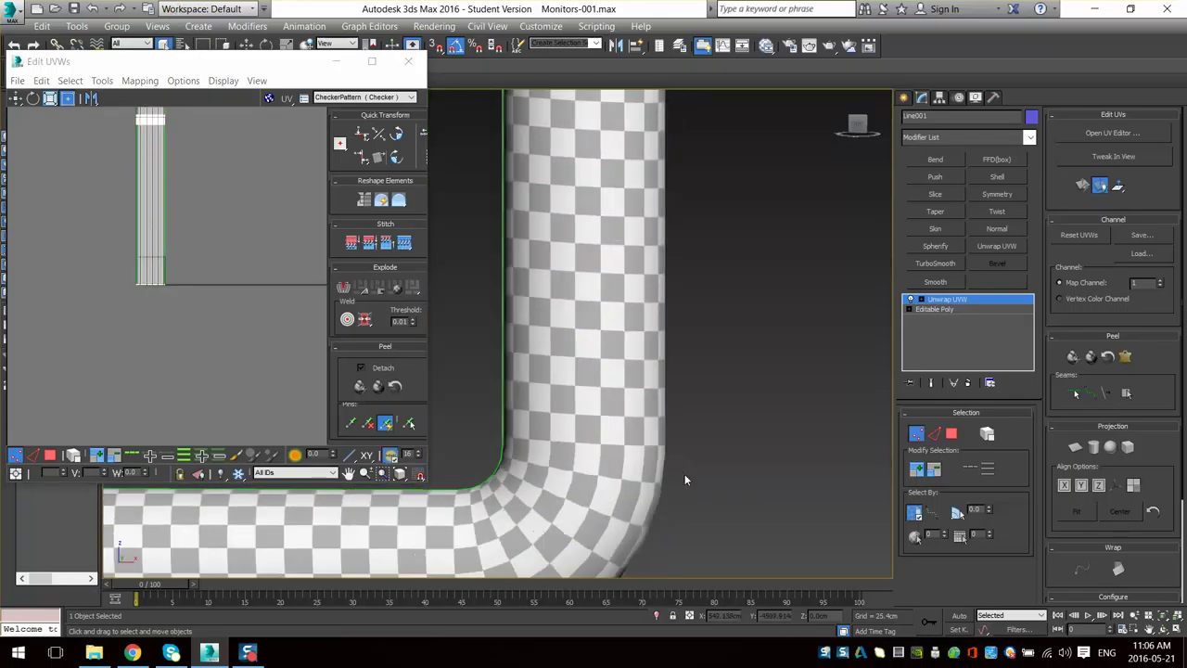
middle_drag(560, 572, 572, 441)
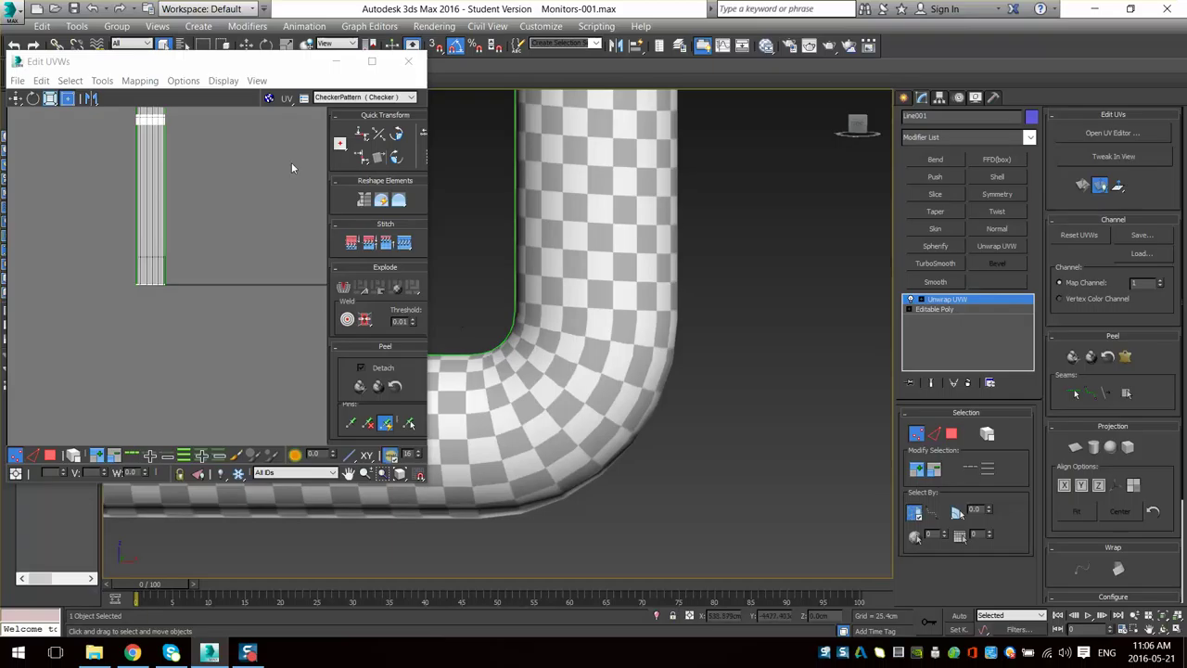
scroll(235, 381, up, 6)
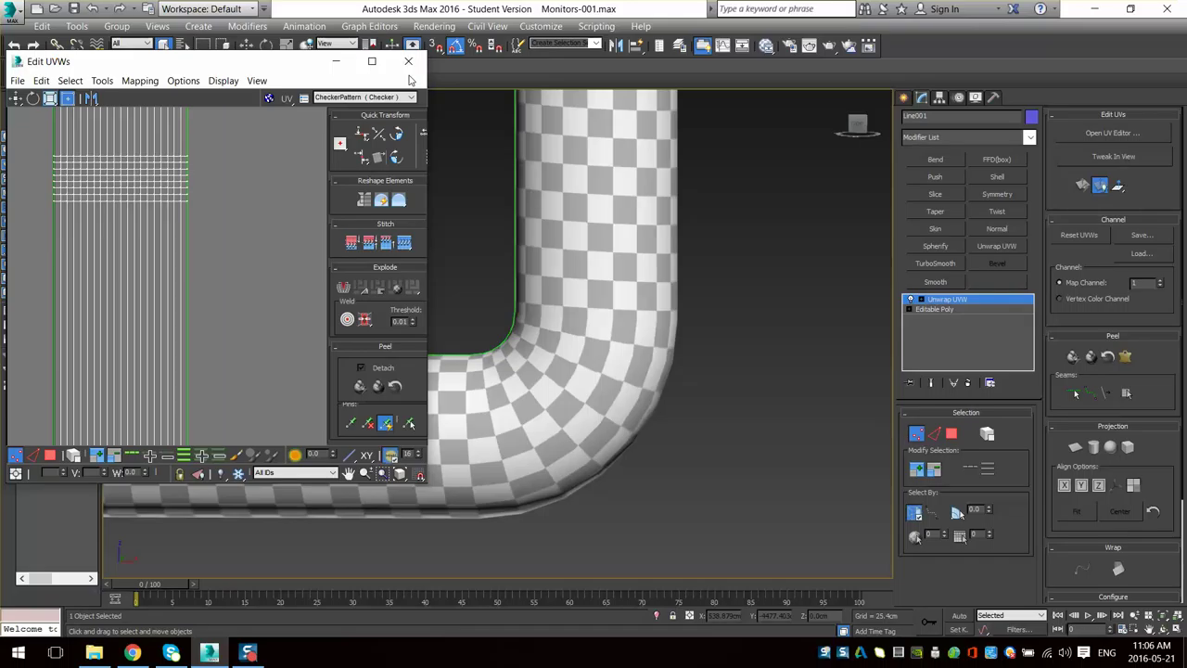
alt+middle_drag(562, 238, 862, 434)
scroll(674, 367, up, 2)
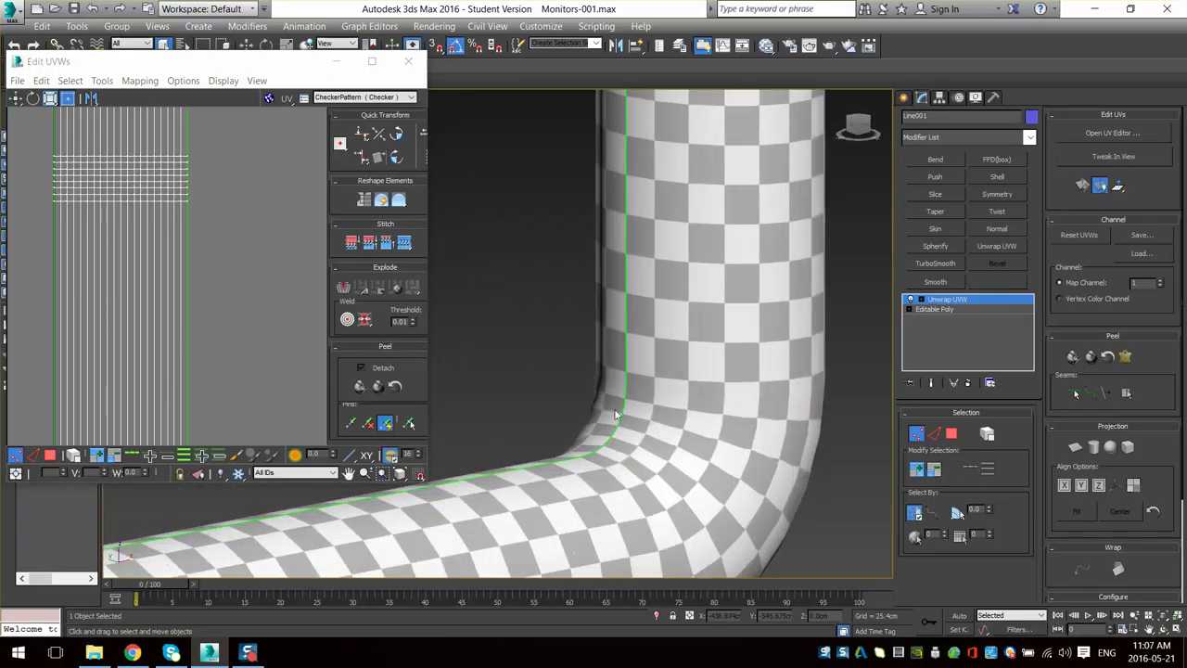
- Close the UV editor, undo back to the editable Line, and show edged faces on the tube
click(409, 63)
middle_drag(639, 375, 584, 344)
scroll(587, 344, down, 2)
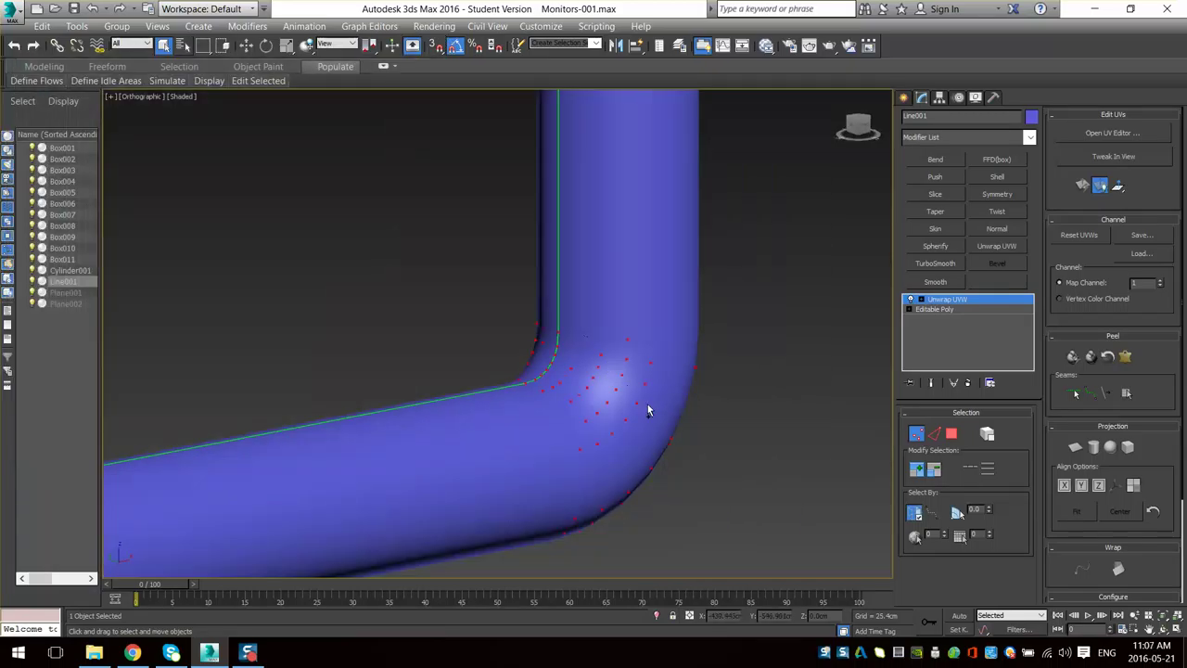
key(ctrl+z)
key(ctrl+z)
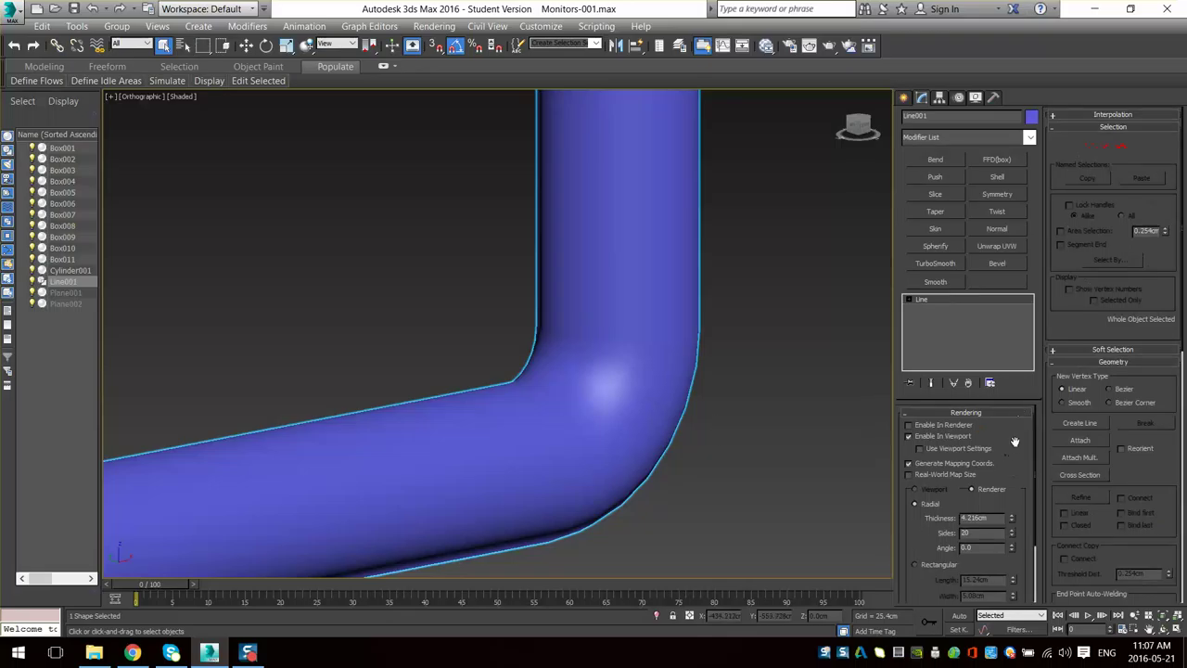
middle_drag(665, 368, 654, 388)
key(F4)
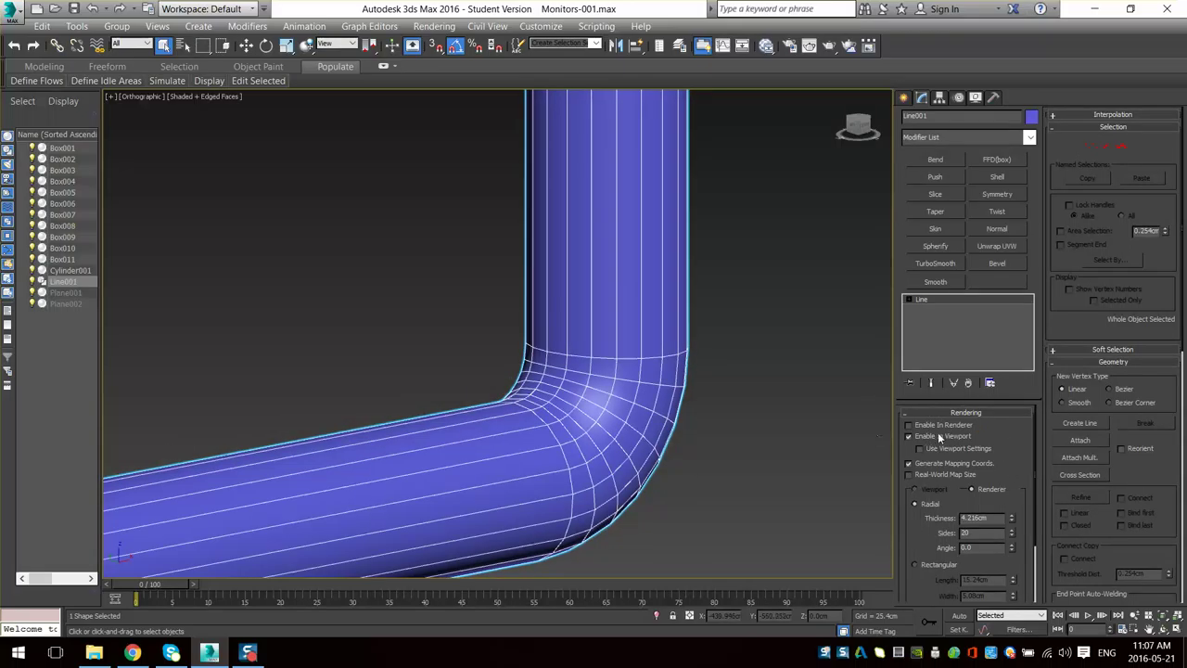
- Add an Unwrap UVW modifier directly on top of the line and return to the Line level, accepting the topology warning
alt+middle_drag(660, 399, 721, 408)
scroll(722, 408, up, 2)
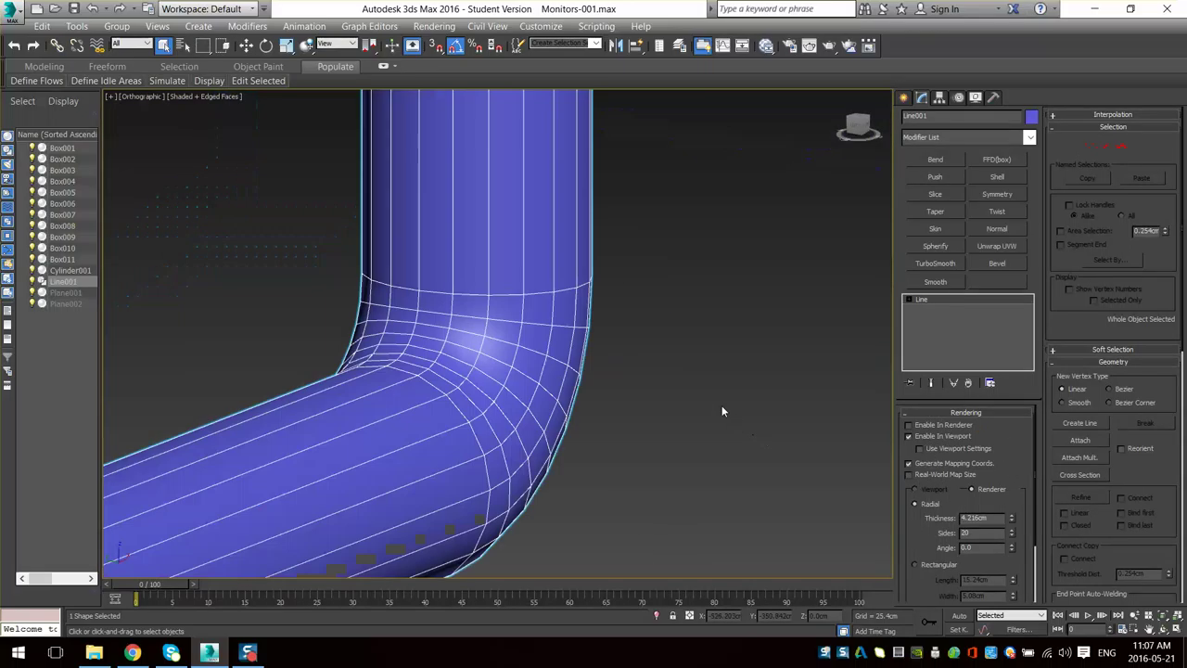
click(997, 246)
click(938, 308)
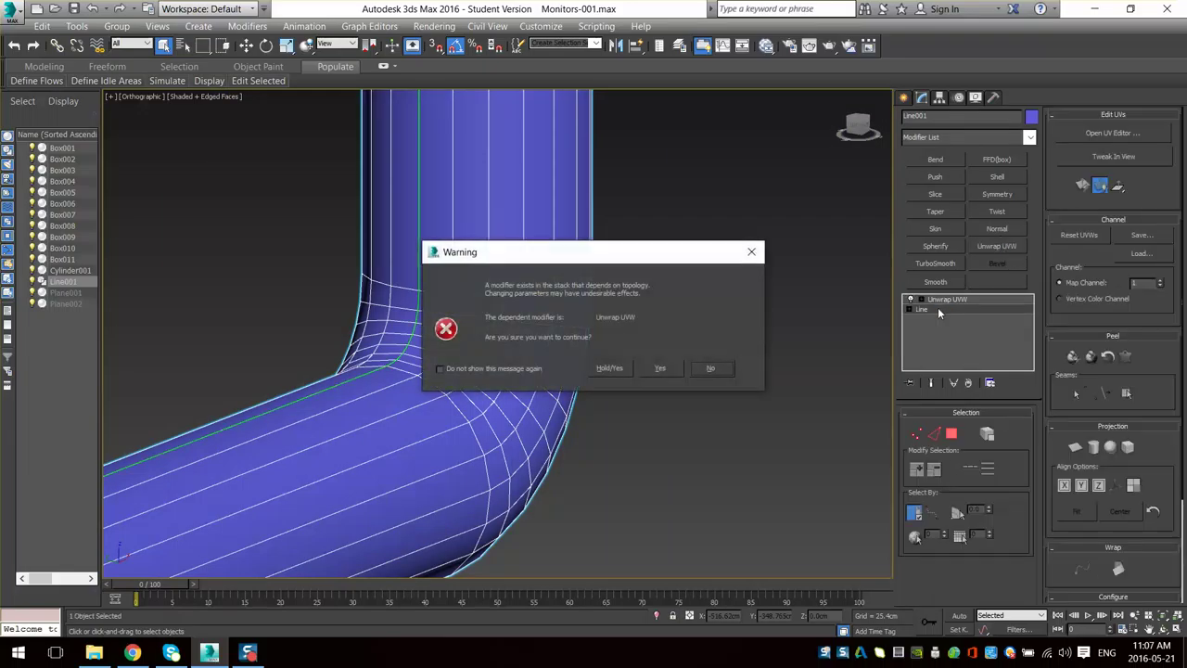
click(668, 373)
click(933, 386)
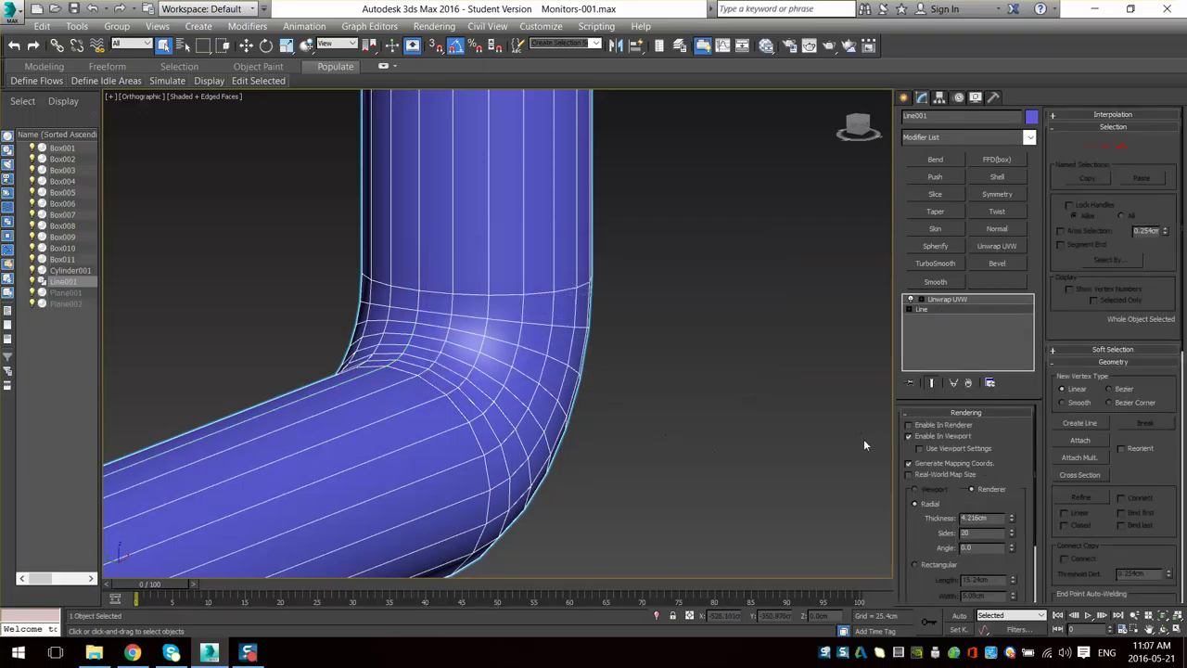
click(932, 384)
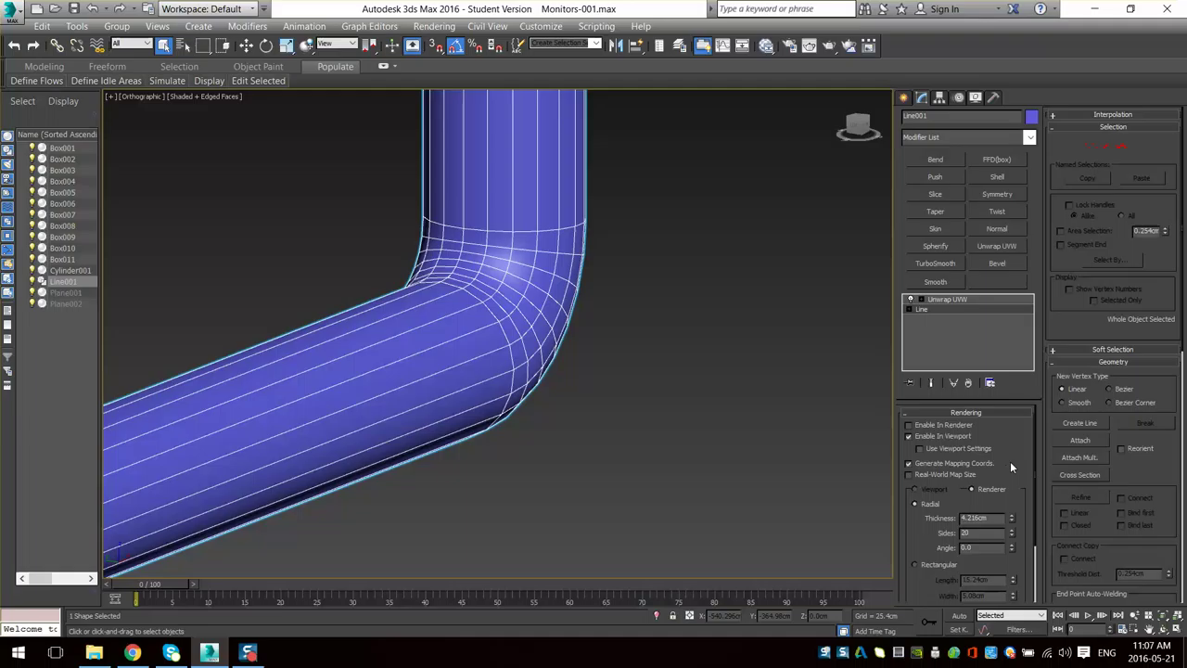
- Try a different radial angle for the tube, undo it, and inspect the whole tube
scroll(933, 490, down, 3)
scroll(934, 492, up, 1)
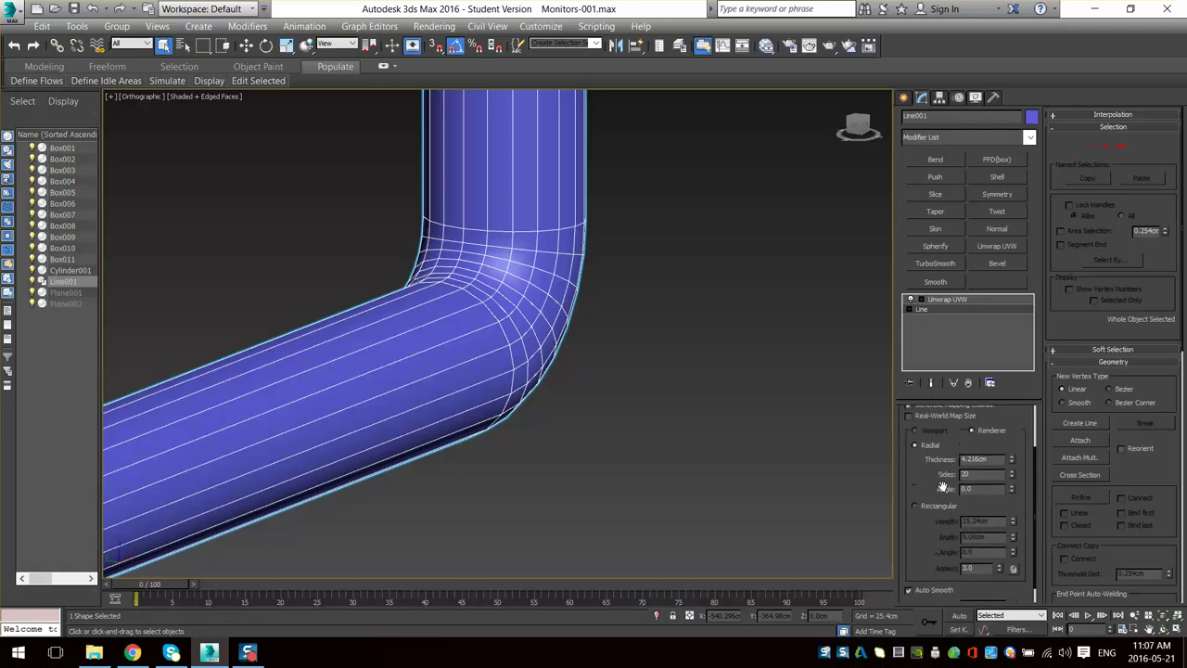
drag(1012, 491, 1015, 569)
key(ctrl+z)
alt+middle_drag(464, 259, 659, 463)
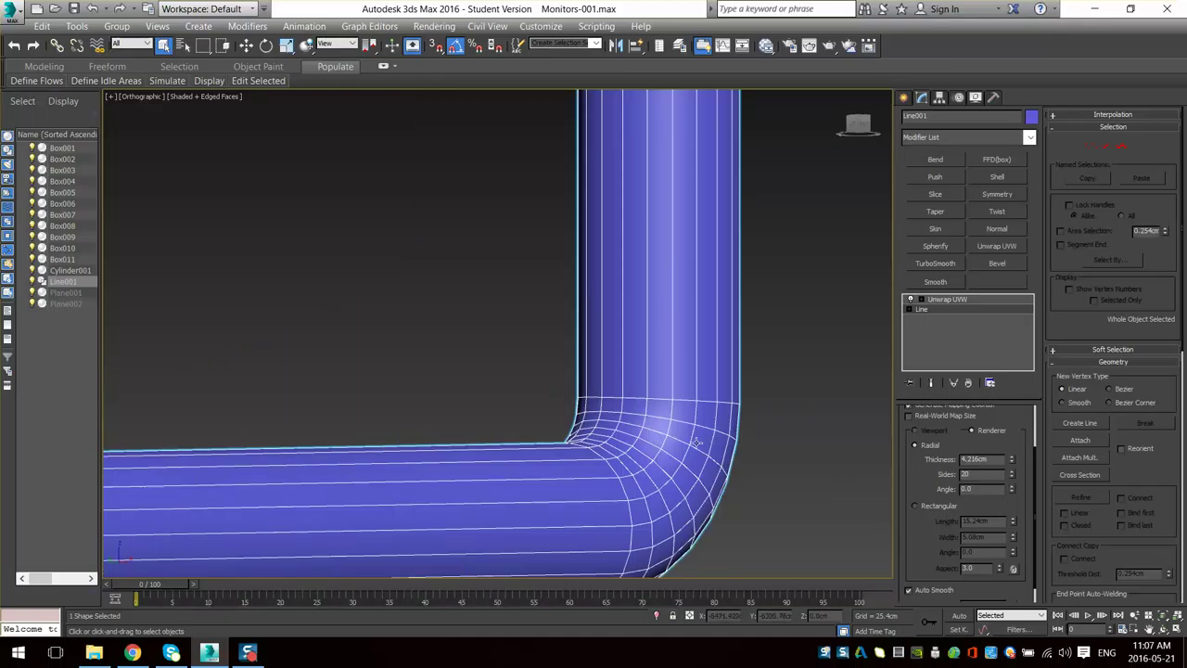
scroll(661, 439, down, 10)
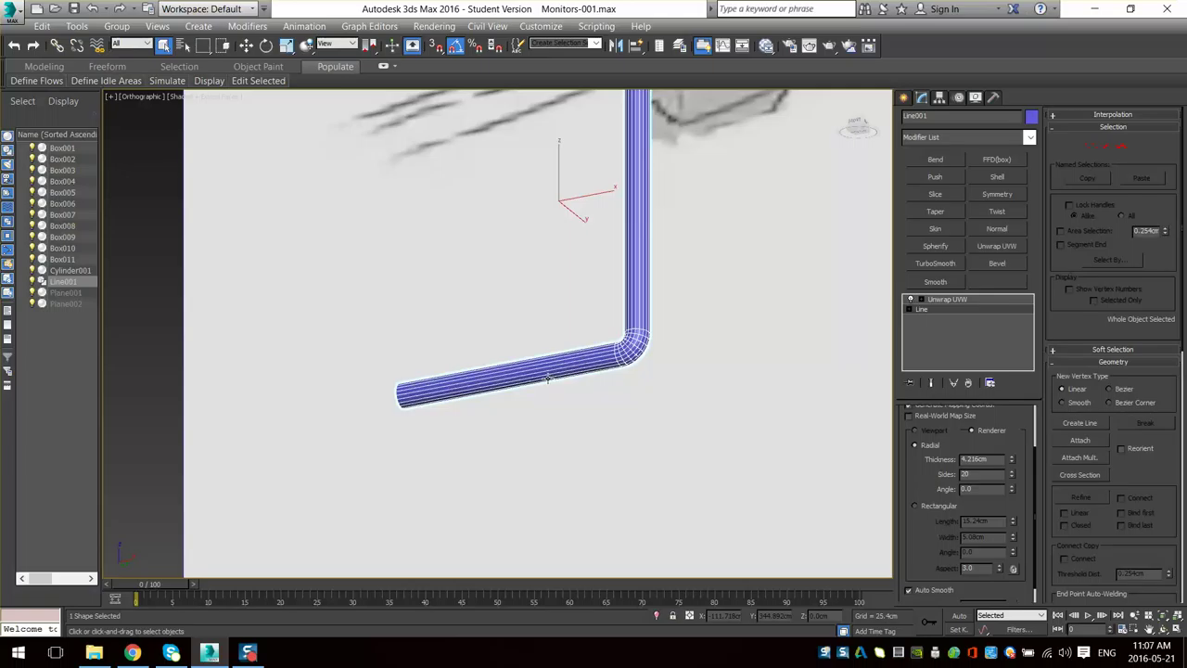
alt+middle_drag(413, 284, 430, 406)
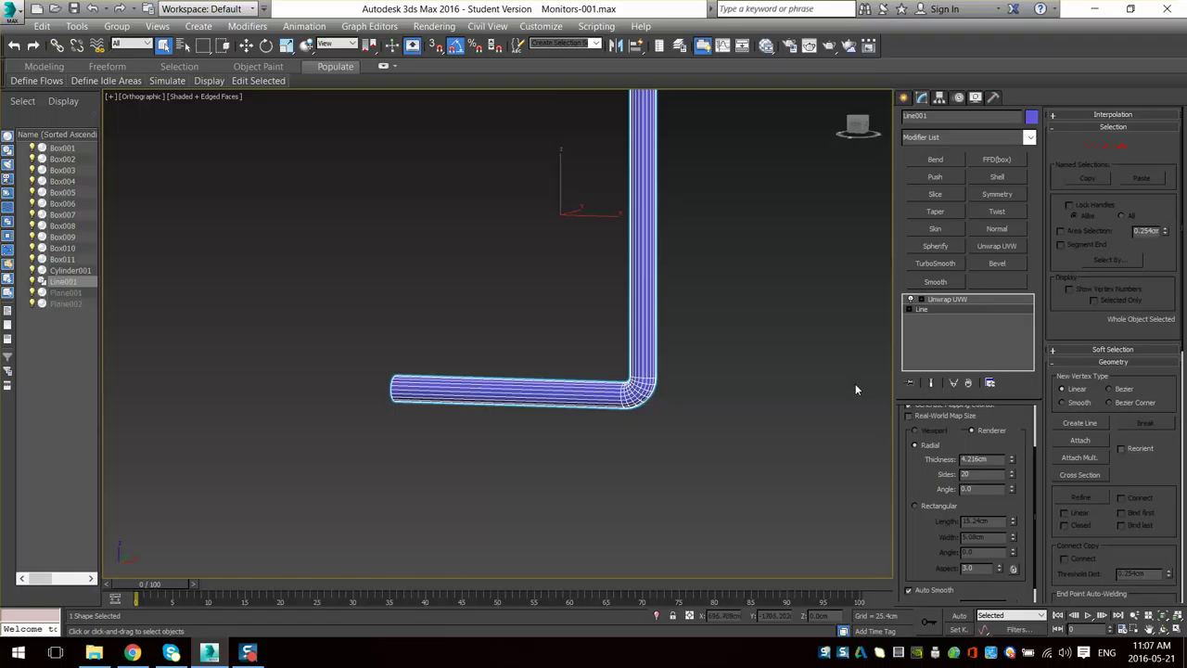
- Convert the tube with its Unwrap UVW modifier to an Editable Poly
alt+middle_drag(800, 346, 755, 443)
scroll(754, 456, up, 4)
middle_drag(672, 472, 870, 369)
right_click(652, 325)
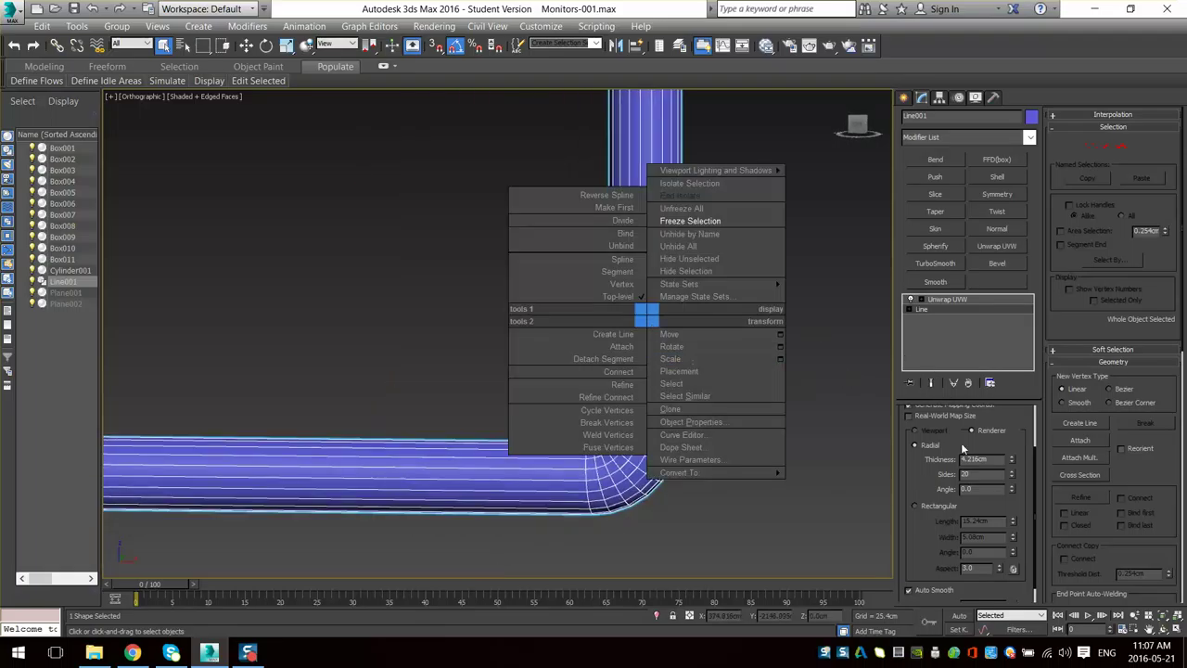
right_click(745, 414)
mouse_move(839, 570)
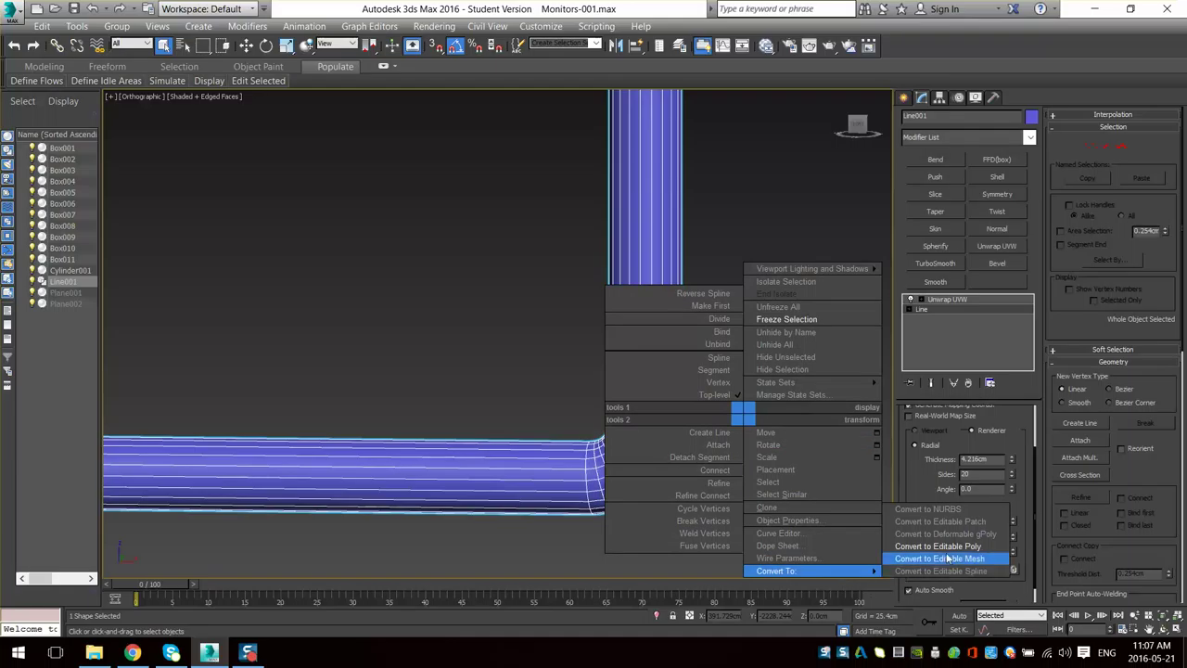
click(945, 546)
- Move the tube below the base's front block and rotate it -45 degrees about the vertical axis
scroll(689, 349, down, 8)
scroll(696, 447, up, 3)
middle_drag(689, 349, 655, 444)
scroll(655, 444, up, 3)
scroll(753, 413, down, 1)
middle_drag(564, 445, 804, 434)
key(w)
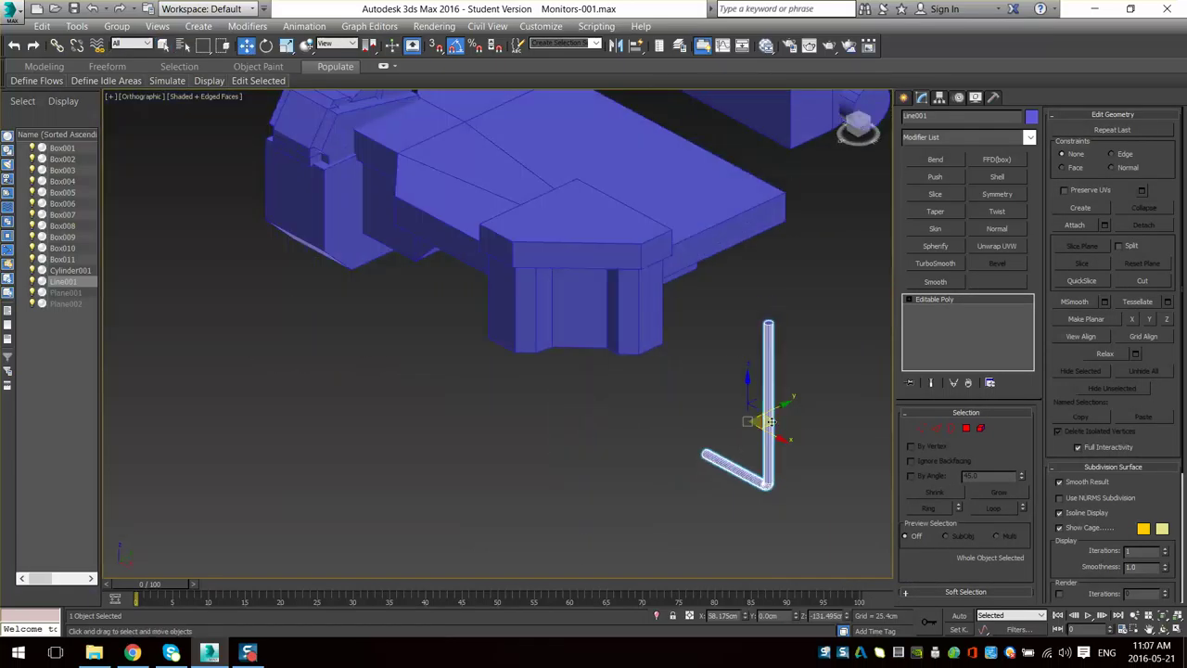
drag(762, 422, 534, 494)
key(e)
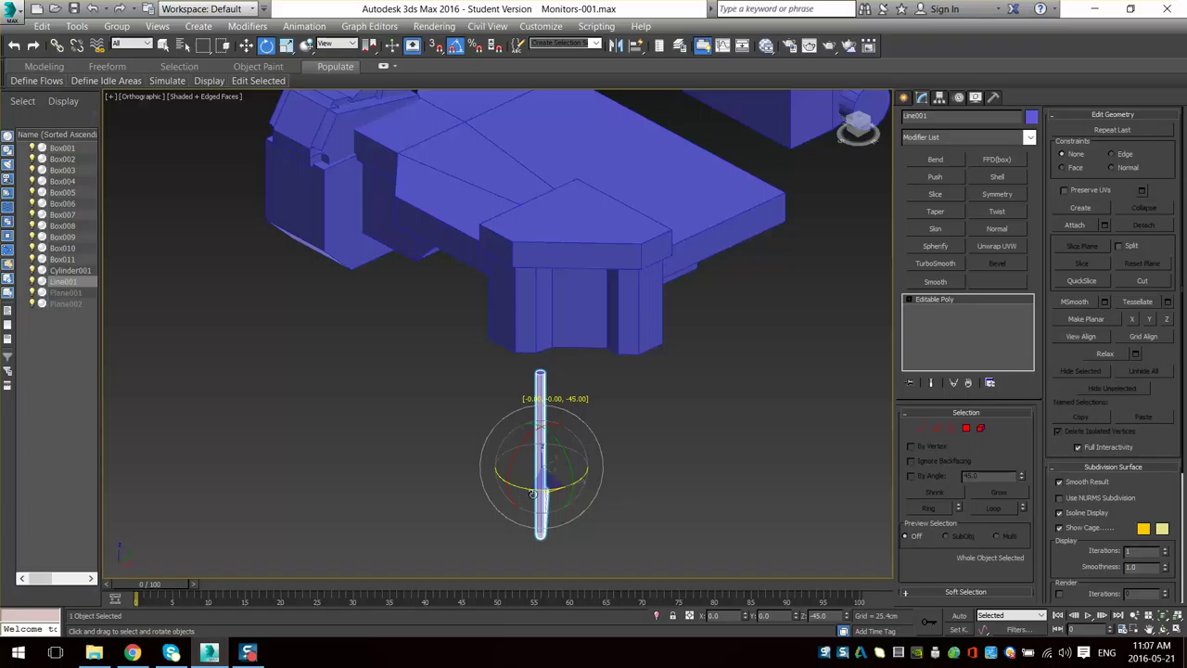
- Raise the tube up to the front block of the base and scale it up uniformly
key(w)
drag(540, 374, 540, 317)
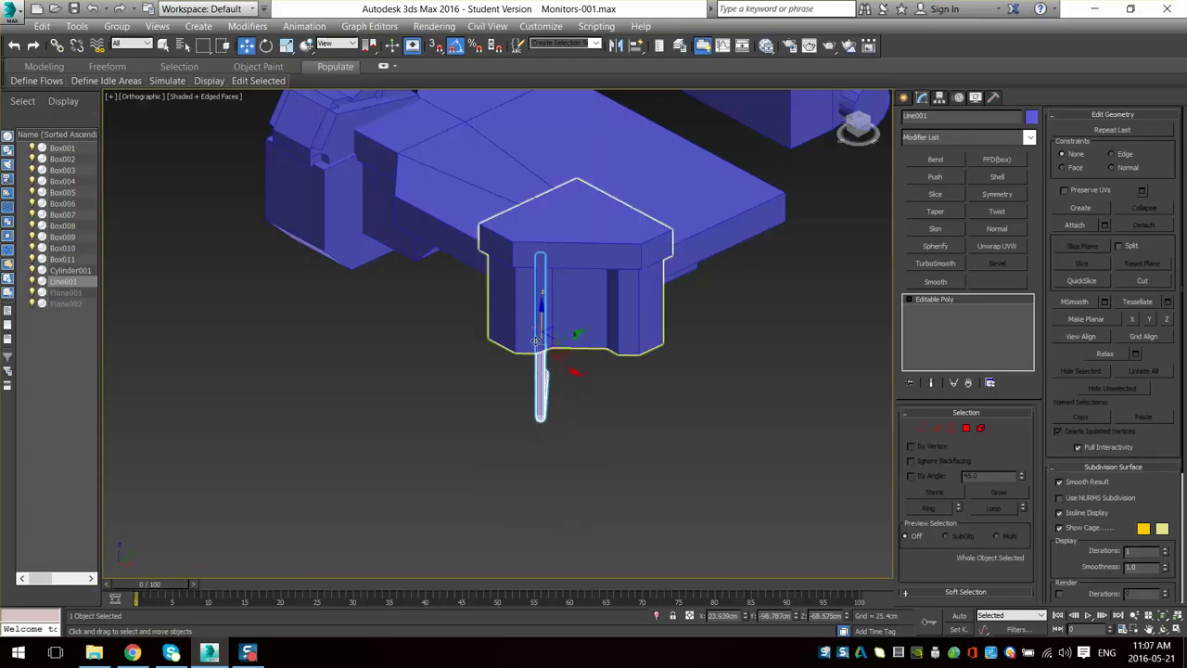
alt+middle_drag(556, 320, 615, 239)
scroll(615, 239, up, 2)
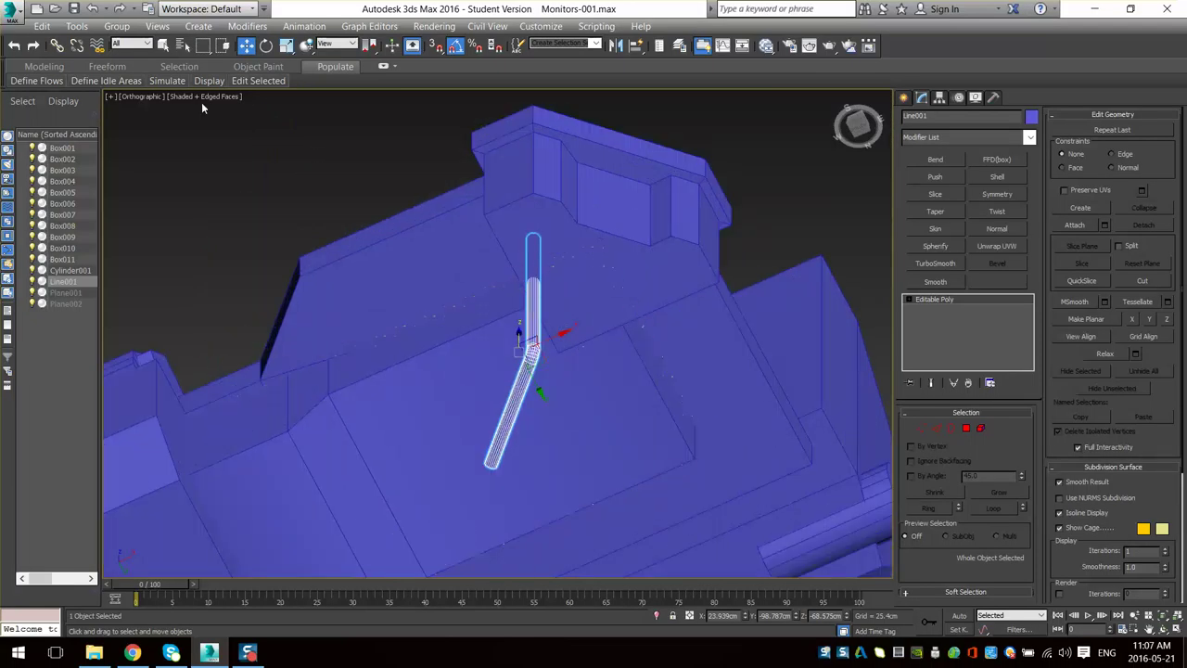
key(r)
drag(522, 351, 525, 249)
key(w)
- Shift the tube slightly on the underside of the base and scale it up a little further
alt+middle_drag(521, 320, 537, 332)
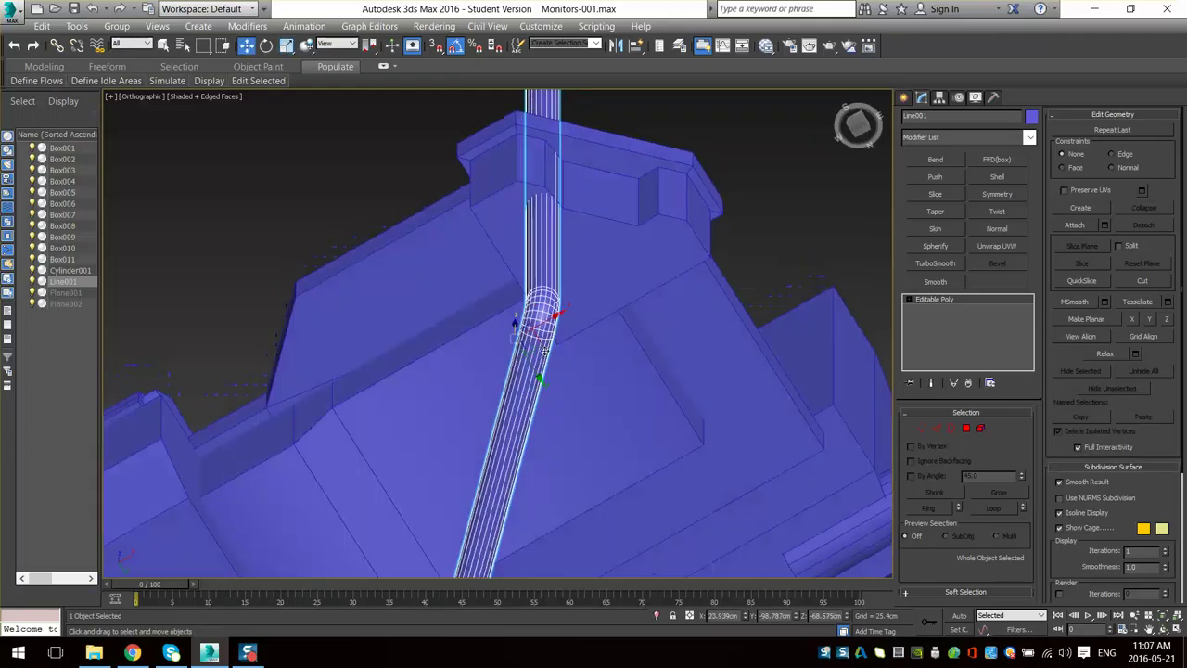
mouse_move(539, 334)
mouse_down()
mouse_move(531, 253)
mouse_move(522, 339)
mouse_move(527, 326)
mouse_up()
mouse_move(531, 329)
alt+middle_down()
mouse_move(509, 274)
mouse_move(525, 332)
alt+middle_up()
key(r)
drag(500, 301, 497, 268)
key(w)
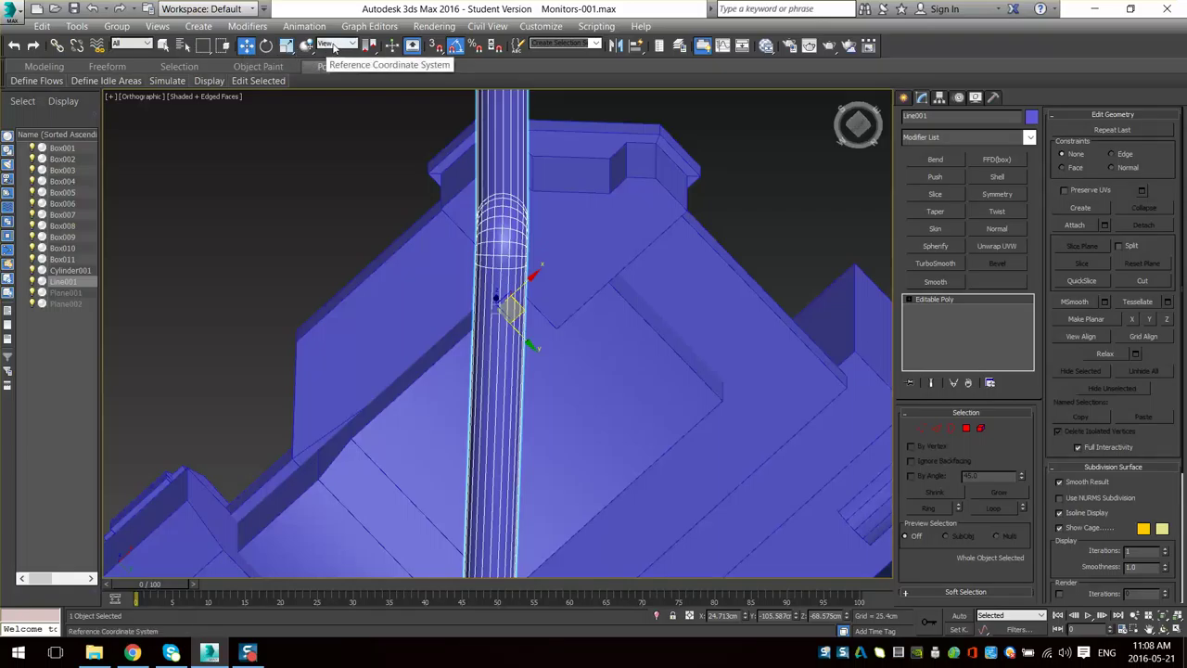
- Switch the reference coordinate system to Local and shift the tube along its own axis beneath the base
click(334, 48)
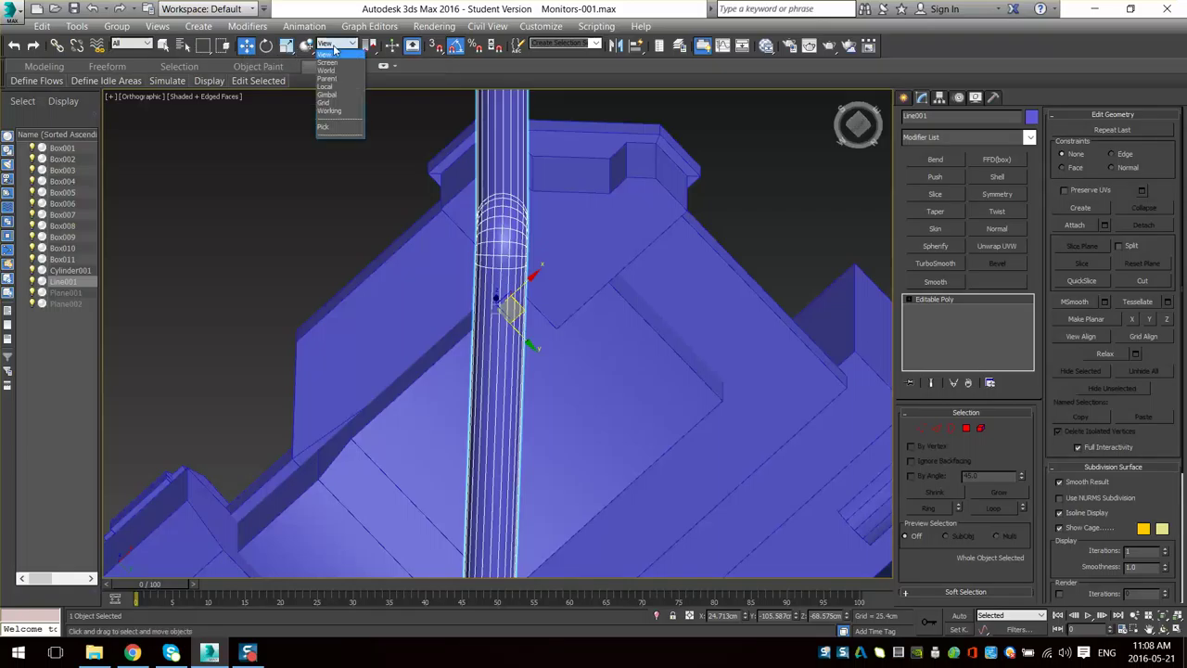
click(326, 87)
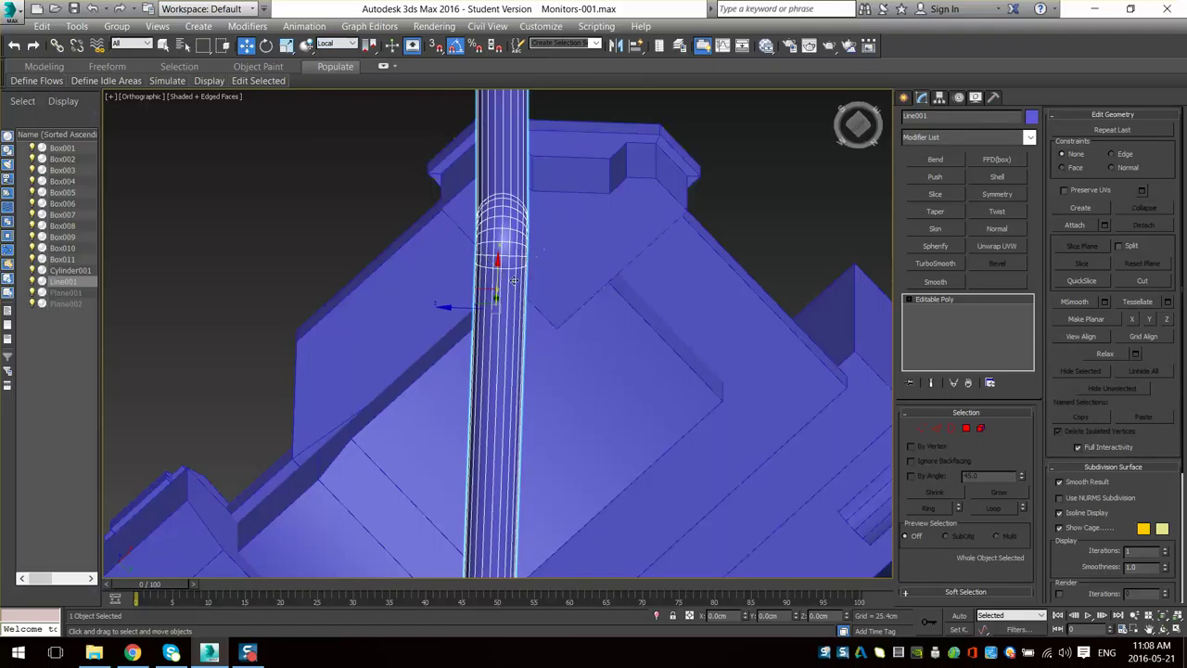
alt+middle_drag(479, 263, 538, 280)
drag(577, 342, 494, 408)
scroll(531, 325, down, 3)
middle_drag(591, 347, 469, 262)
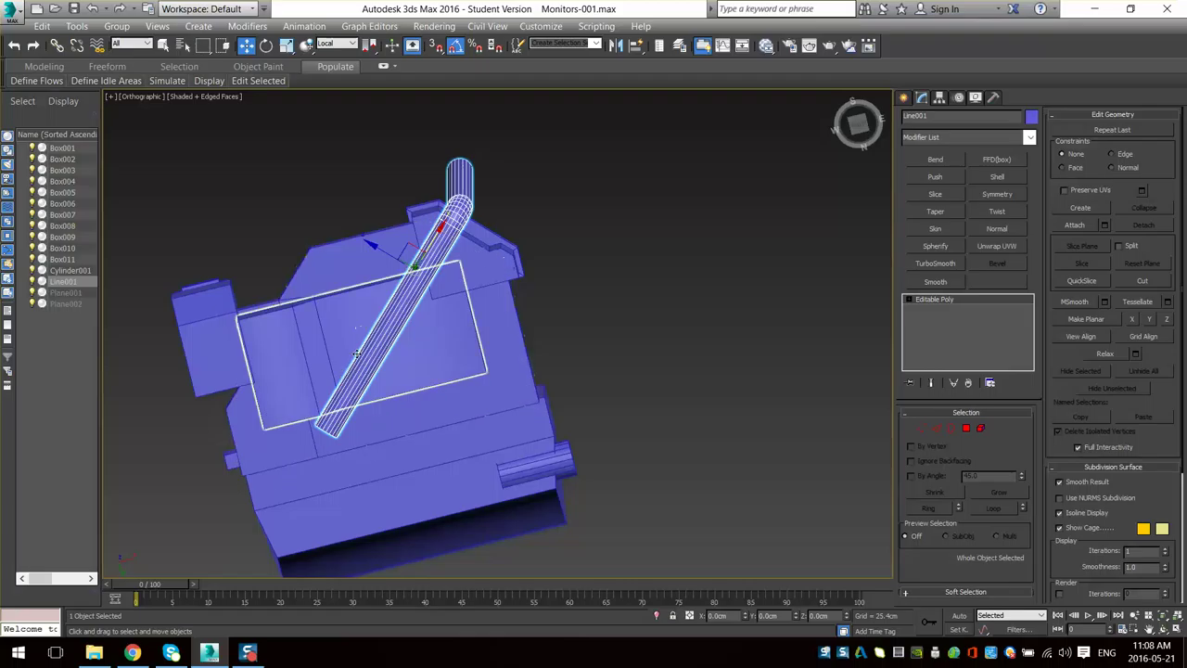
- Fine-tune the tube's position along its local axes so it lines up with the angled corner of the front block
alt+middle_drag(447, 217, 454, 283)
drag(448, 292, 426, 311)
alt+middle_drag(426, 311, 375, 278)
scroll(375, 283, up, 4)
middle_drag(375, 288, 387, 492)
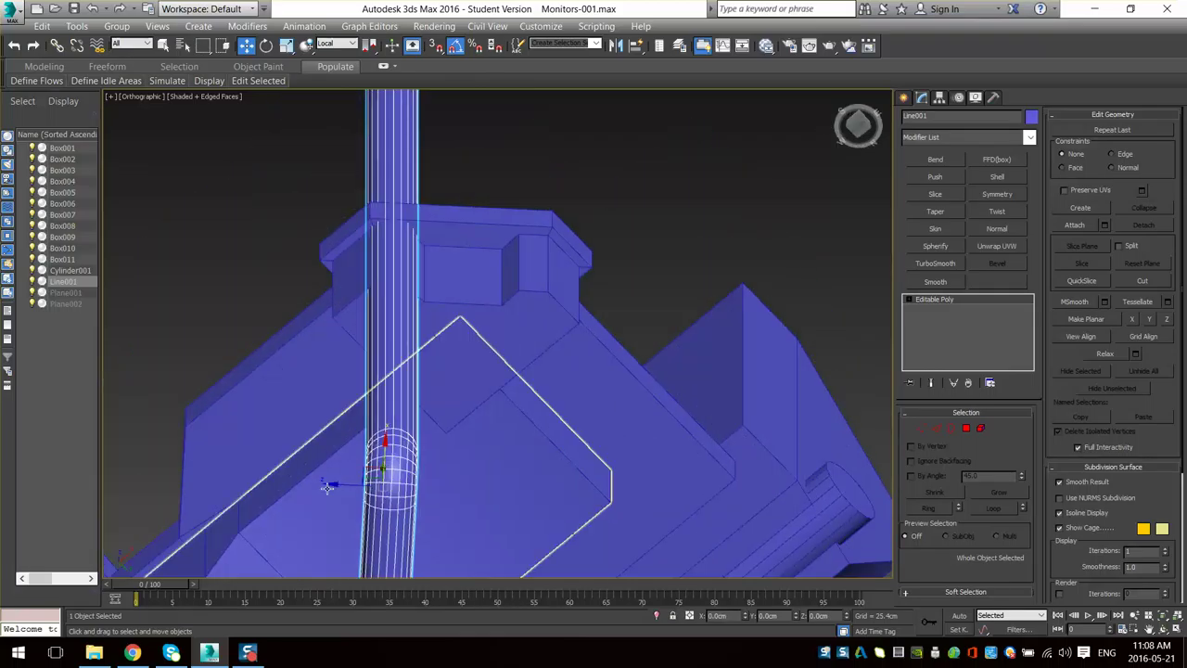
drag(349, 486, 352, 486)
alt+middle_drag(352, 486, 384, 442)
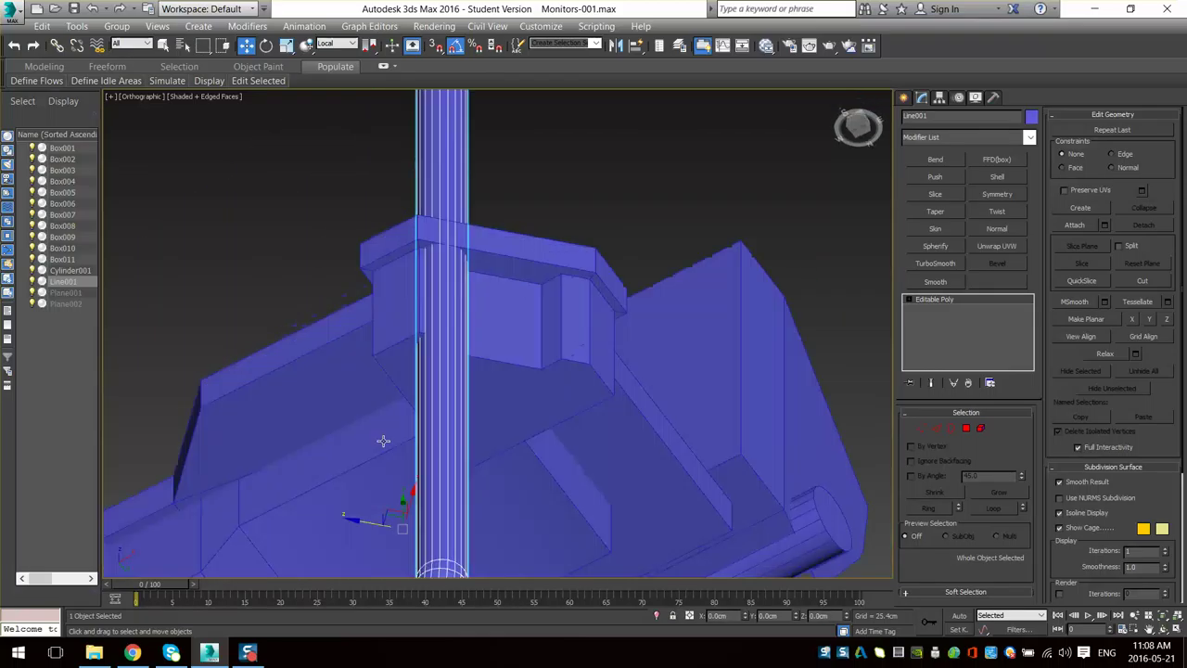
drag(410, 500, 355, 526)
- Enter Vertex mode on the tube and select all vertices of its bend
alt+middle_drag(449, 385, 505, 241)
scroll(456, 405, down, 2)
click(922, 430)
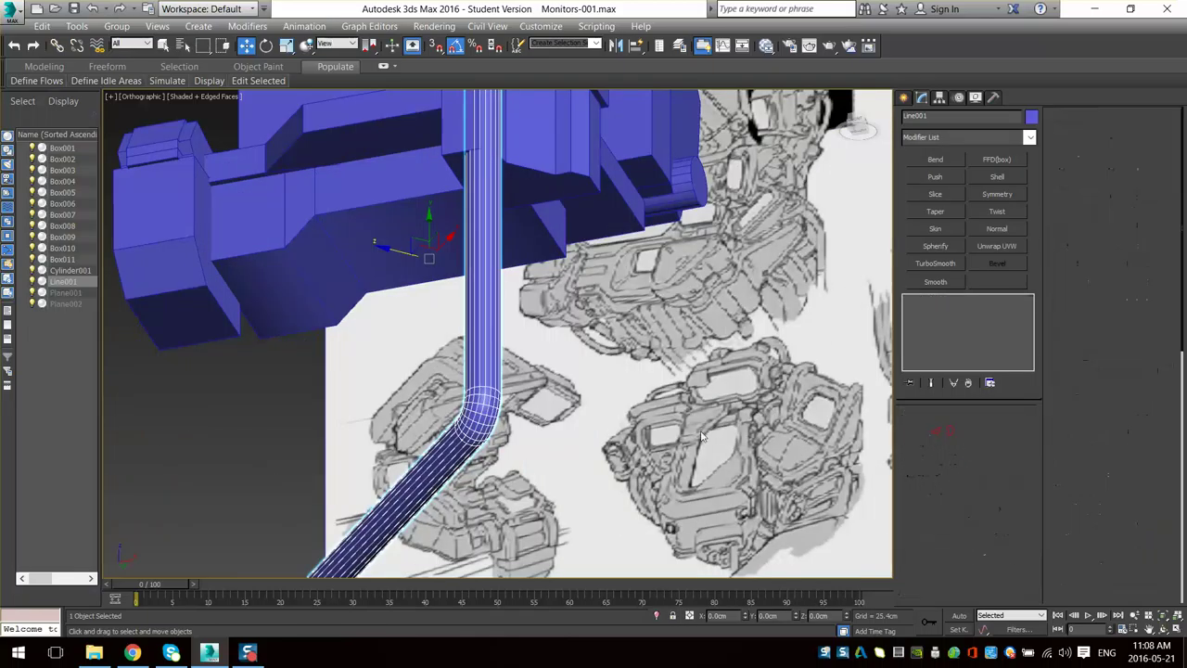
middle_drag(542, 424, 545, 357)
scroll(545, 357, up, 4)
drag(349, 467, 349, 466)
alt+middle_drag(464, 445, 508, 367)
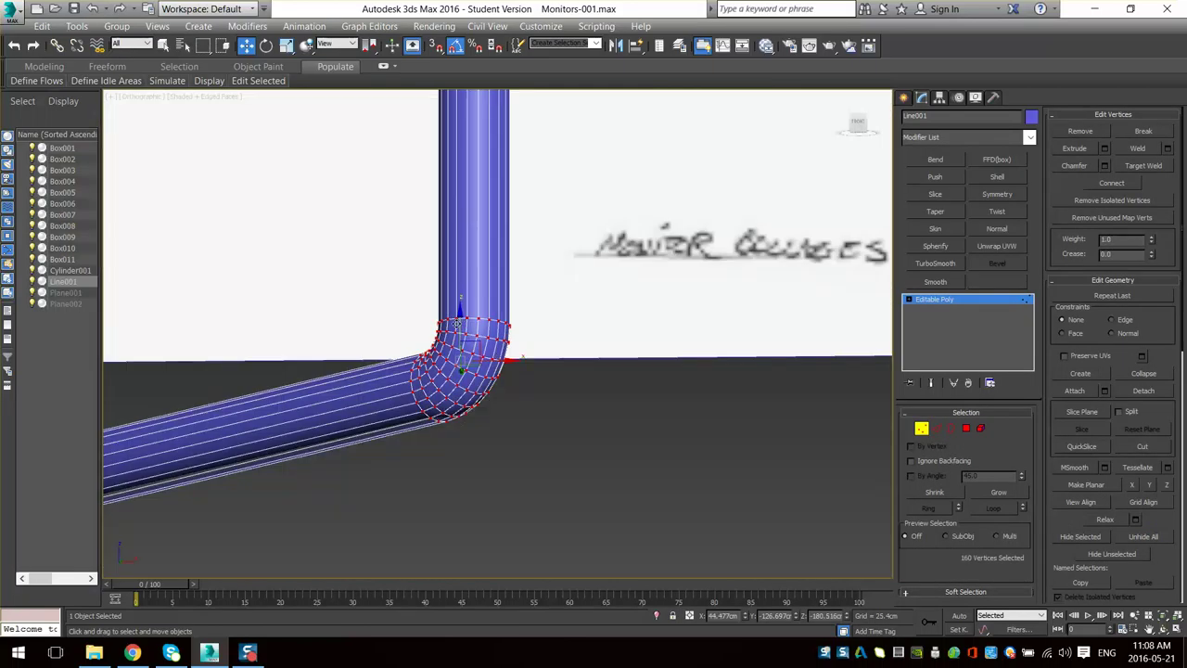
- Try moving the bend's vertices in the View and Local coordinate systems, undo the move, and return to View
drag(457, 325, 533, 362)
right_click(544, 371)
click(350, 48)
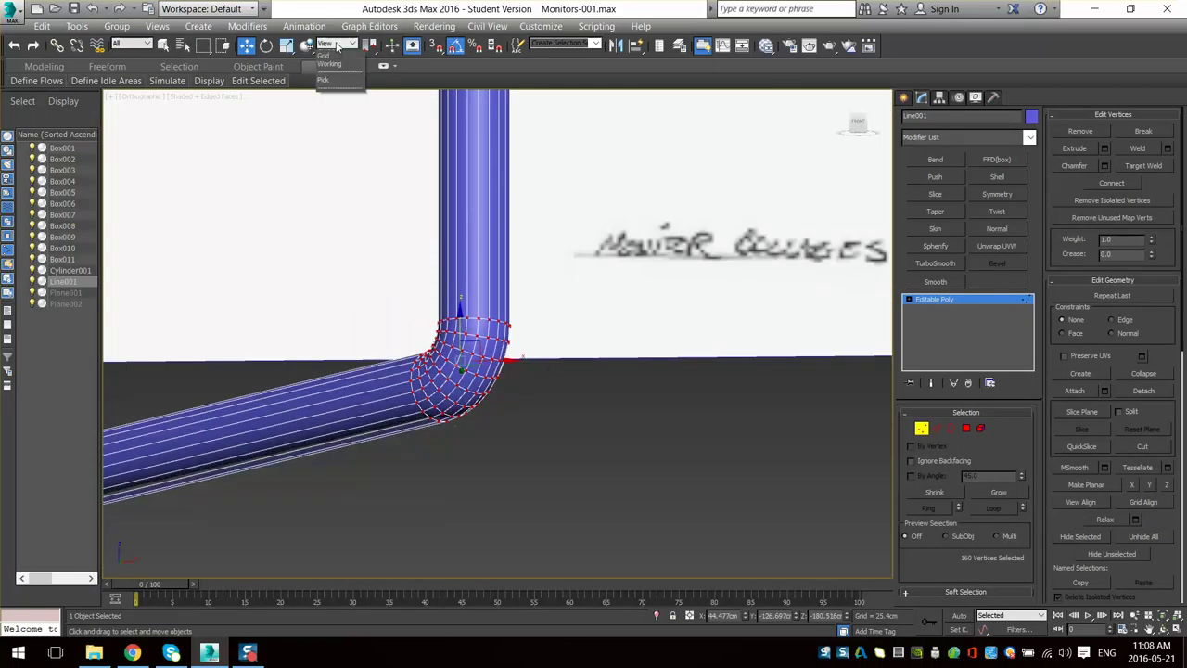
click(334, 95)
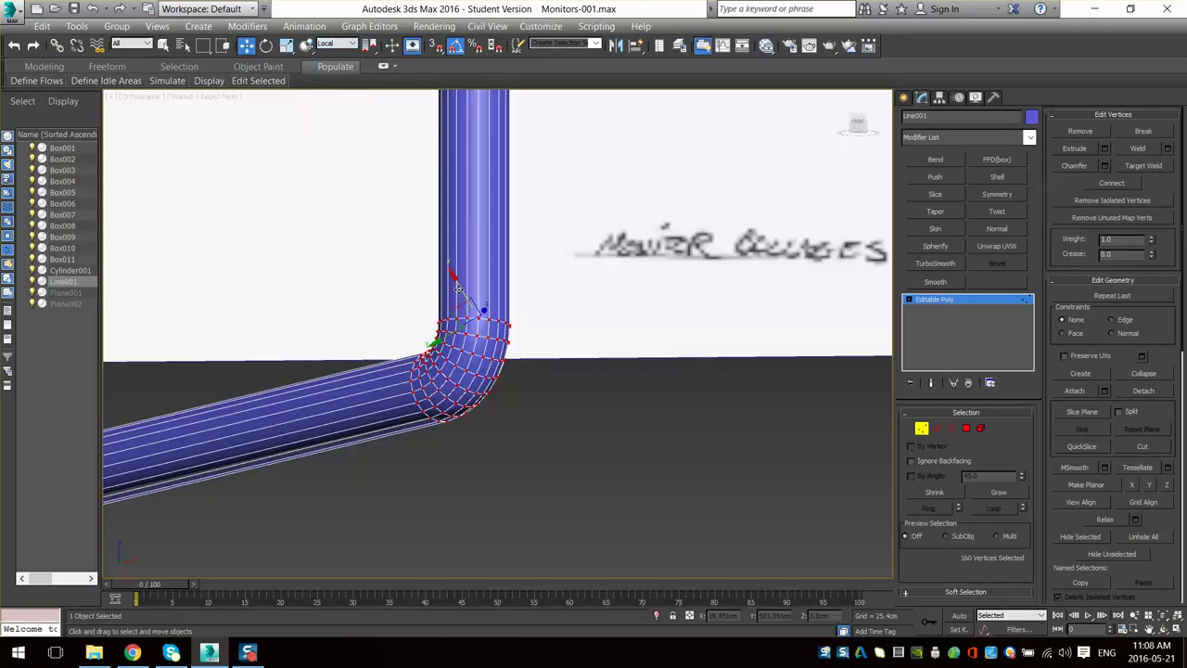
mouse_move(459, 289)
mouse_down()
mouse_move(440, 239)
mouse_move(521, 458)
mouse_move(422, 212)
mouse_move(454, 280)
mouse_move(431, 232)
mouse_move(485, 436)
mouse_move(439, 232)
mouse_move(457, 282)
mouse_up()
key(ctrl+z)
click(338, 45)
click(338, 55)
- Select the vertices at the tube's upper end and lower them to the underside of the front block's lip
scroll(545, 367, down, 5)
alt+middle_drag(546, 367, 556, 341)
scroll(547, 339, up, 3)
middle_drag(501, 222, 524, 547)
drag(409, 229, 409, 230)
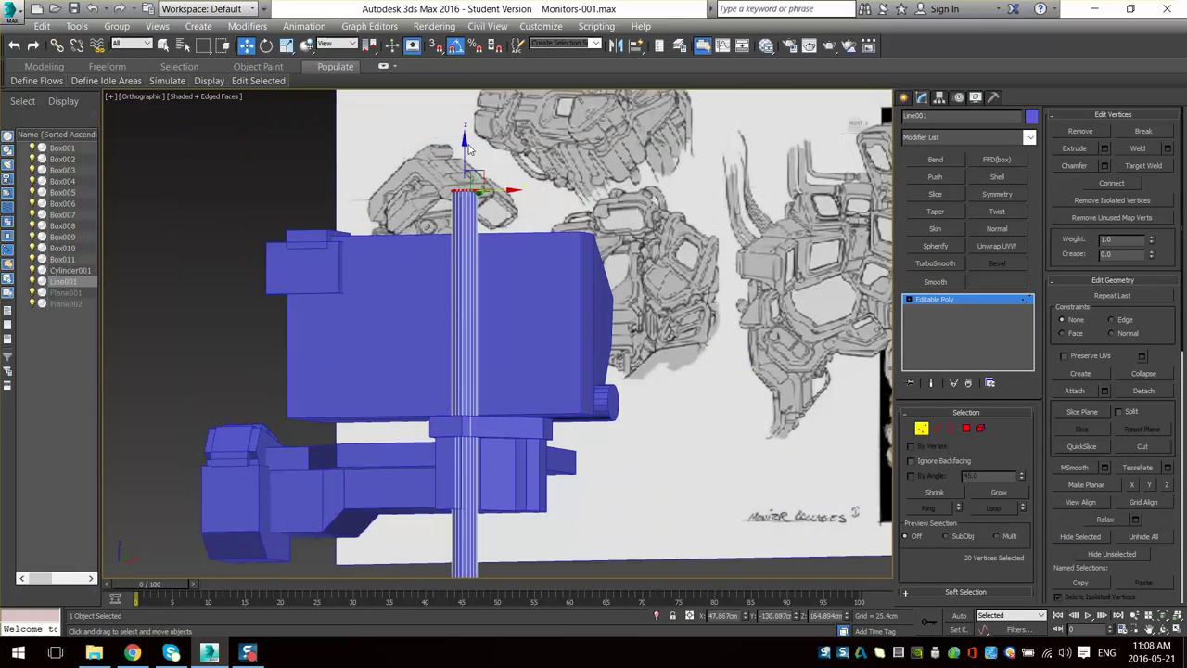
drag(465, 148, 454, 390)
alt+middle_drag(480, 427, 431, 326)
scroll(491, 287, up, 5)
drag(414, 331, 413, 336)
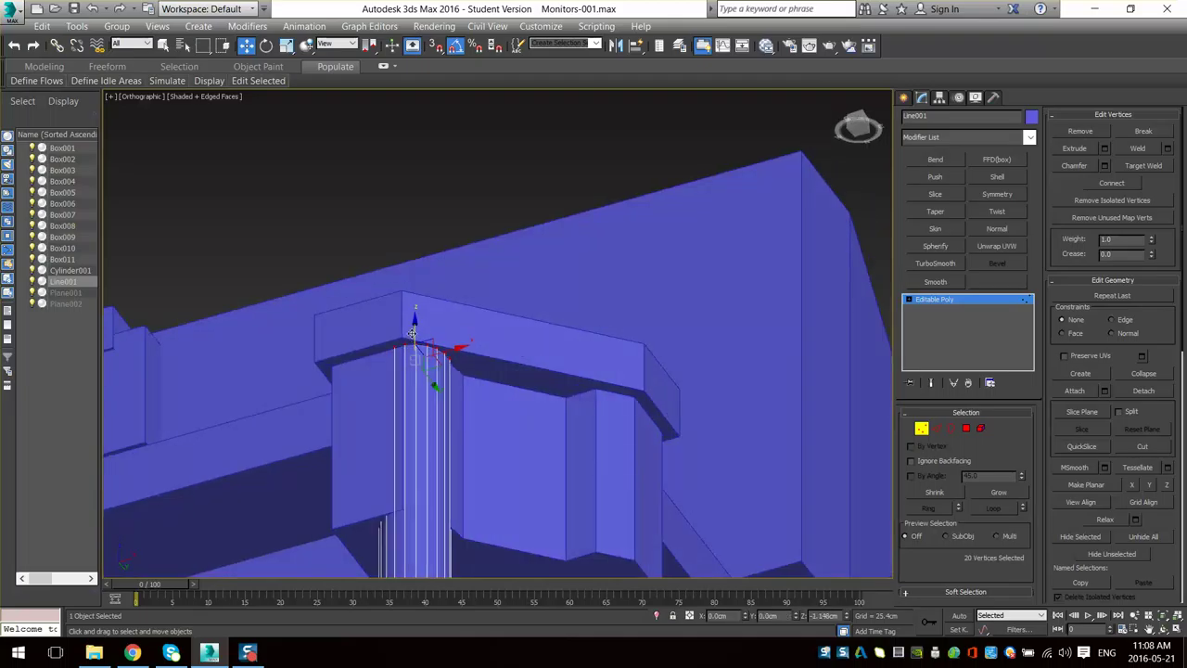
- Select the vertices at the tube's far end and, in the Parent coordinate system, shorten the lower section by about 124 cm toward the bend
scroll(468, 324, down, 6)
alt+middle_drag(471, 318, 506, 359)
drag(460, 376, 416, 425)
alt+middle_drag(450, 434, 455, 343)
scroll(474, 373, up, 4)
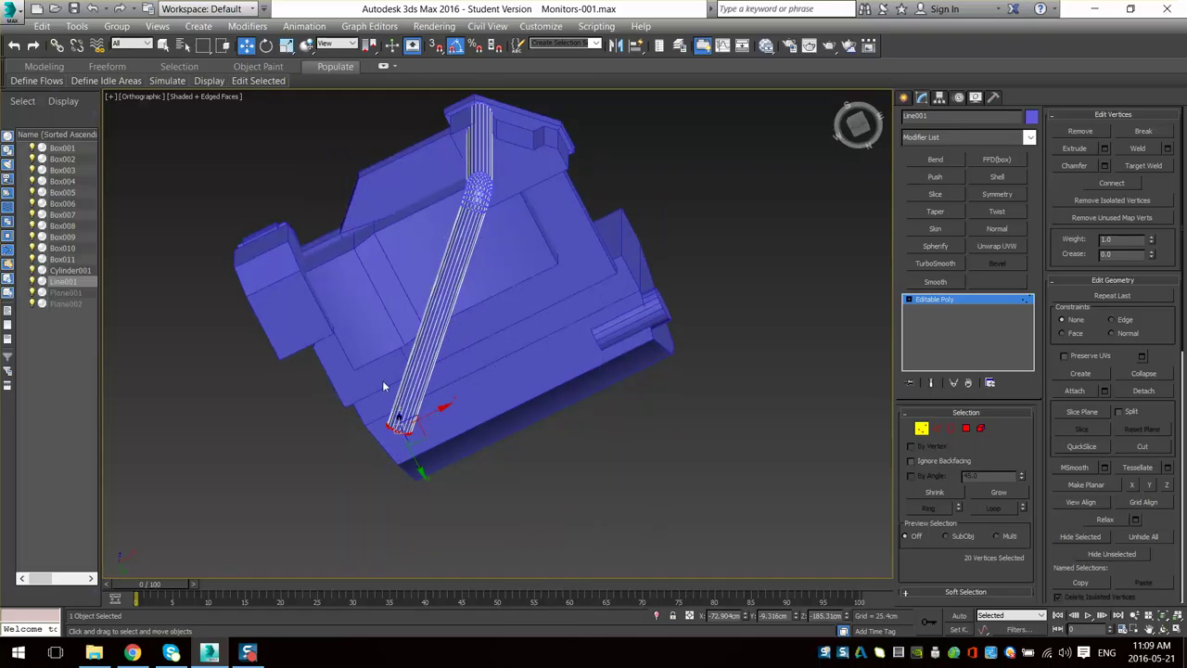
click(350, 44)
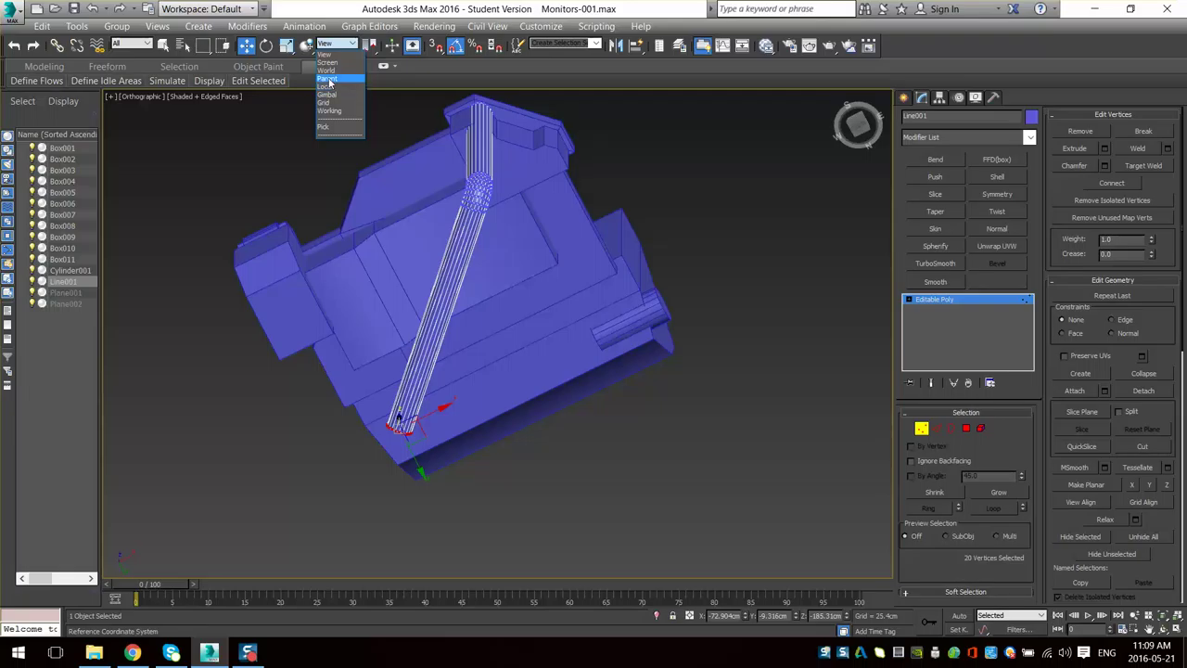
click(329, 80)
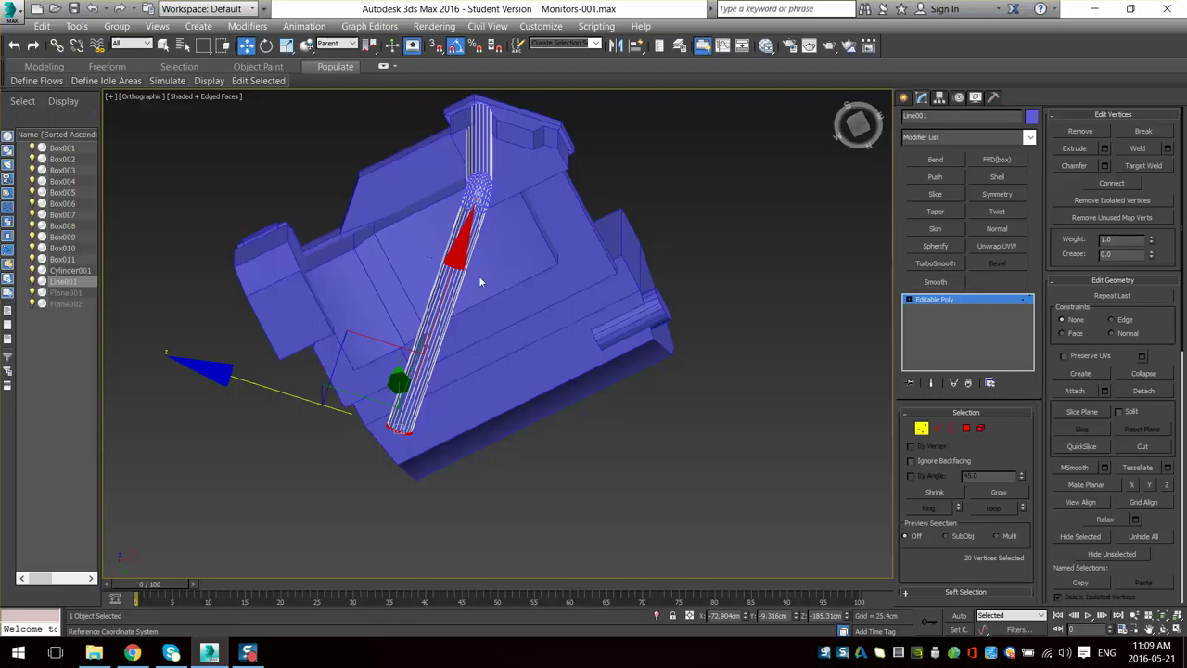
alt+middle_drag(444, 217, 511, 201)
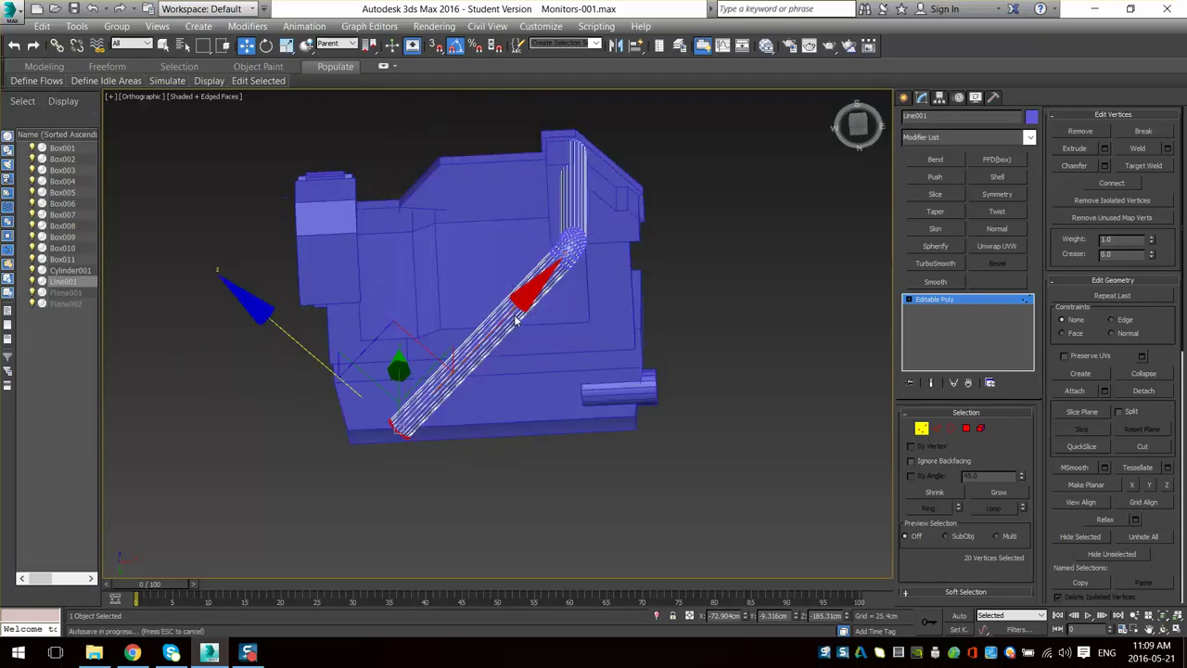
drag(499, 325, 620, 187)
middle_drag(542, 314, 526, 343)
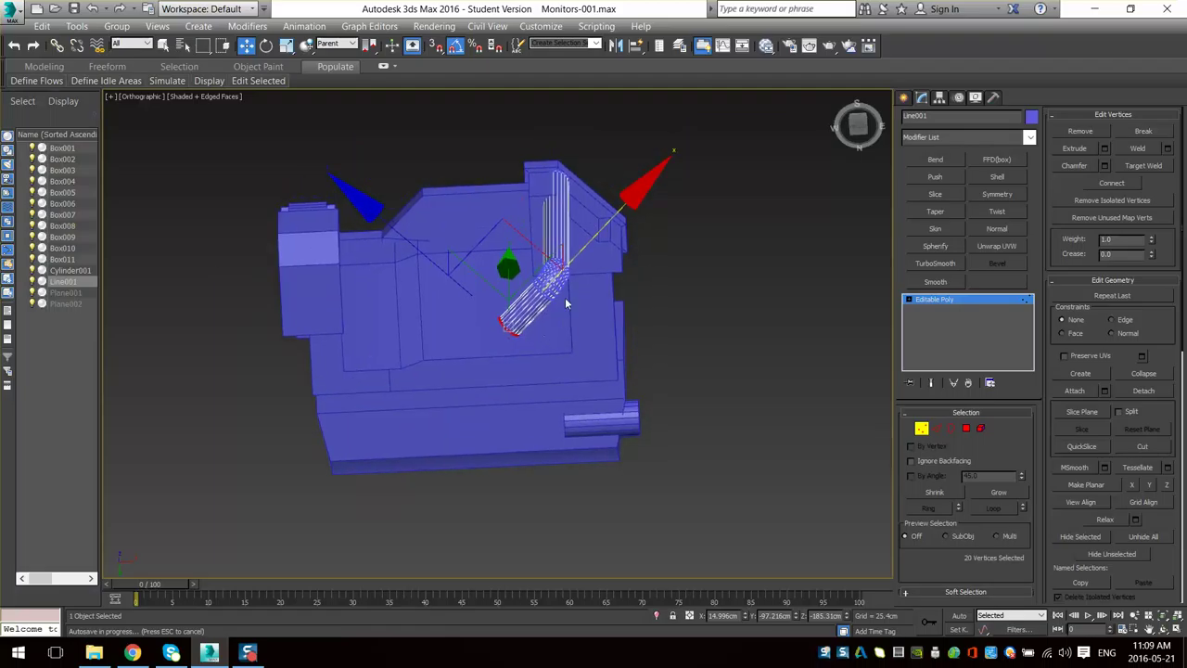
- Select all vertices of the bend and short lower section and raise them about 128 cm toward the base's underside
alt+middle_drag(565, 303, 640, 281)
drag(463, 431, 462, 430)
alt+middle_drag(475, 327, 543, 298)
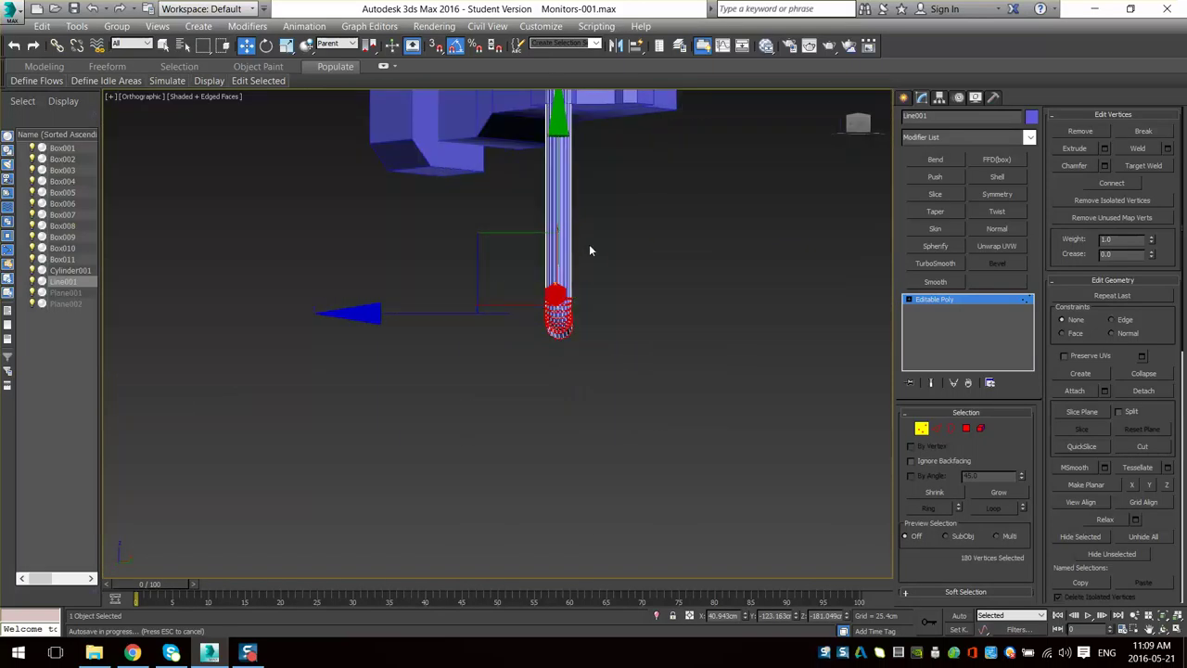
alt+middle_drag(590, 251, 524, 200)
middle_drag(524, 200, 512, 300)
drag(501, 302, 503, 109)
middle_drag(491, 213, 483, 347)
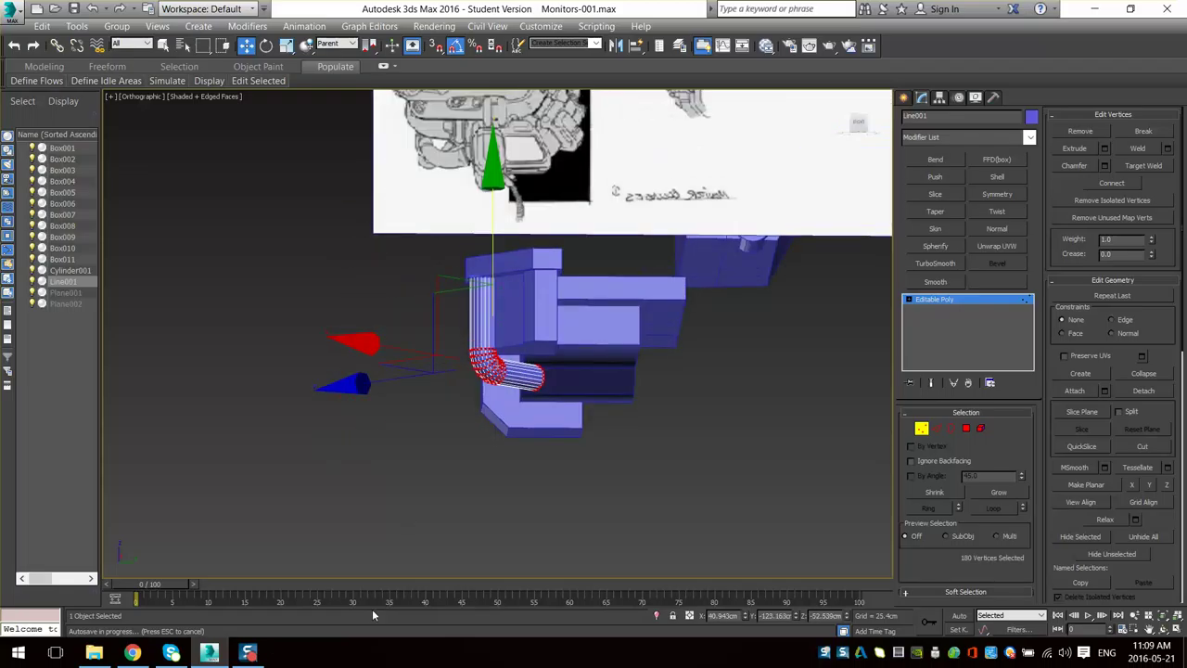
alt+middle_drag(382, 378, 451, 373)
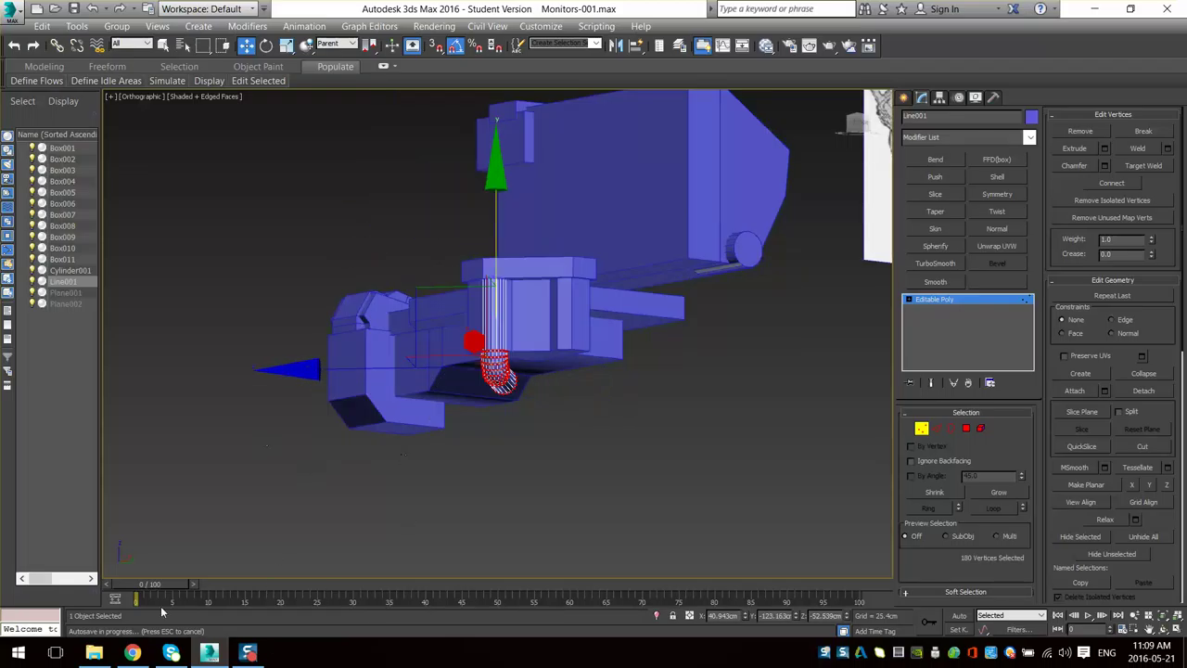
- Check the monitor sketches, and lower the bend and short section about 35 cm below the front block
middle_drag(467, 183, 532, 355)
scroll(513, 336, down, 3)
scroll(536, 206, up, 2)
mouse_move(537, 303)
middle_down()
mouse_move(484, 371)
mouse_move(492, 353)
middle_up()
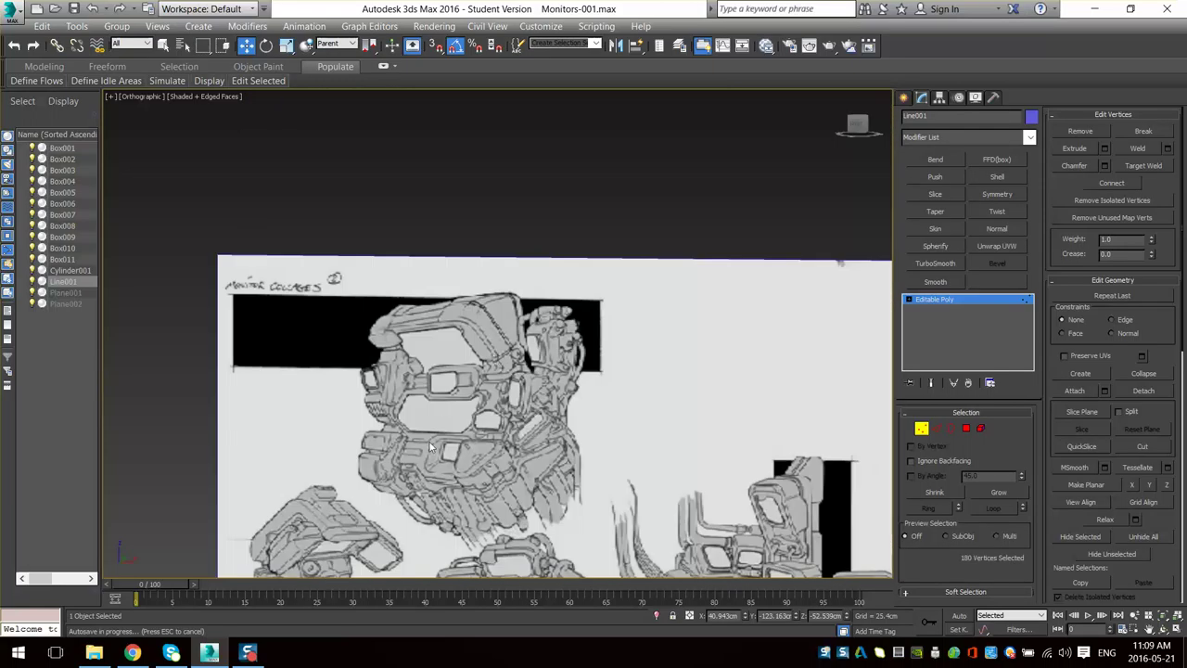
middle_drag(430, 443, 486, 316)
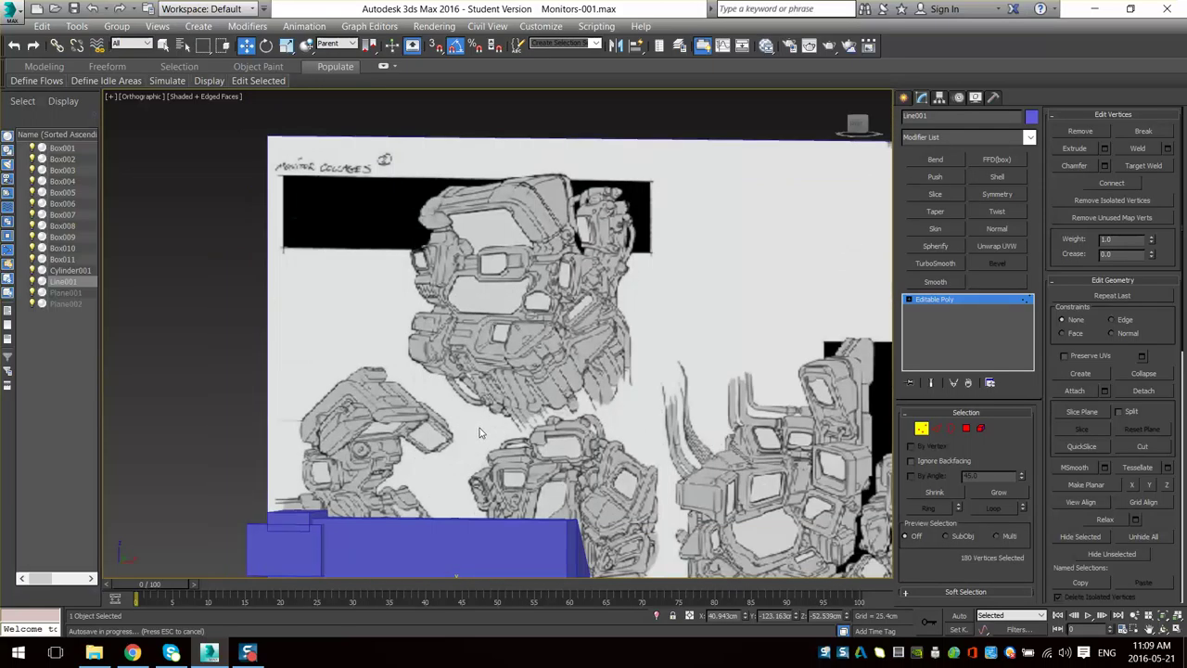
middle_drag(479, 482, 498, 269)
scroll(493, 273, down, 2)
scroll(498, 267, up, 4)
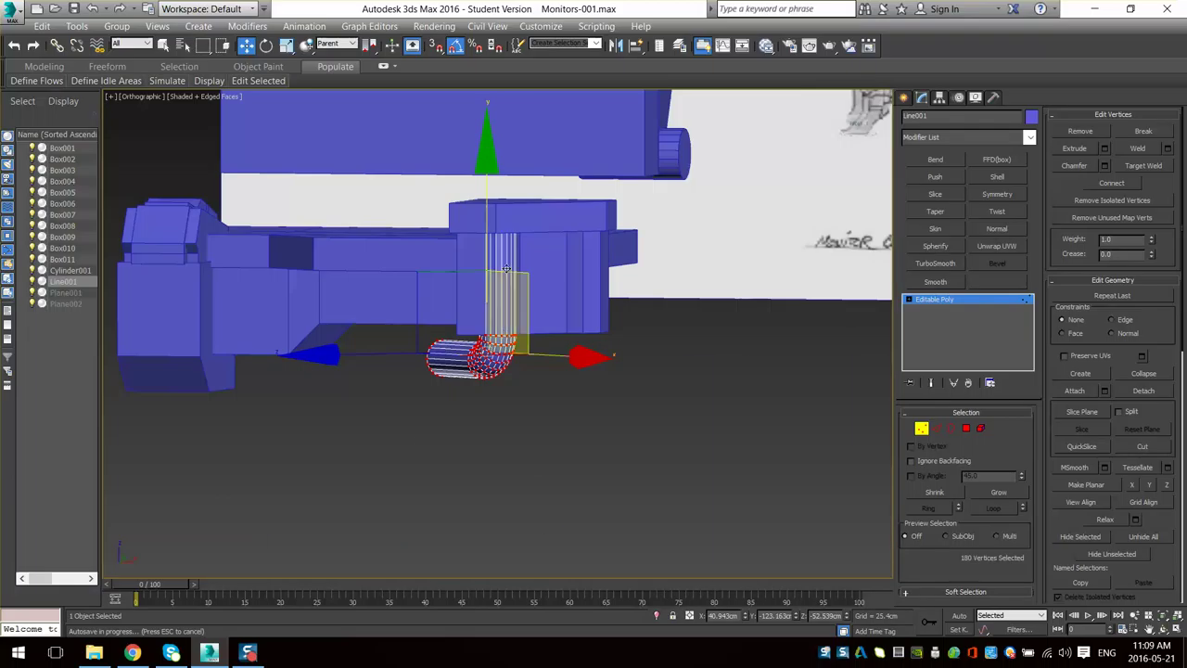
drag(488, 232, 487, 321)
- Examine the hanging pipes and cables in the monitor collage reference sketches
middle_drag(587, 214, 479, 562)
middle_drag(570, 169, 538, 295)
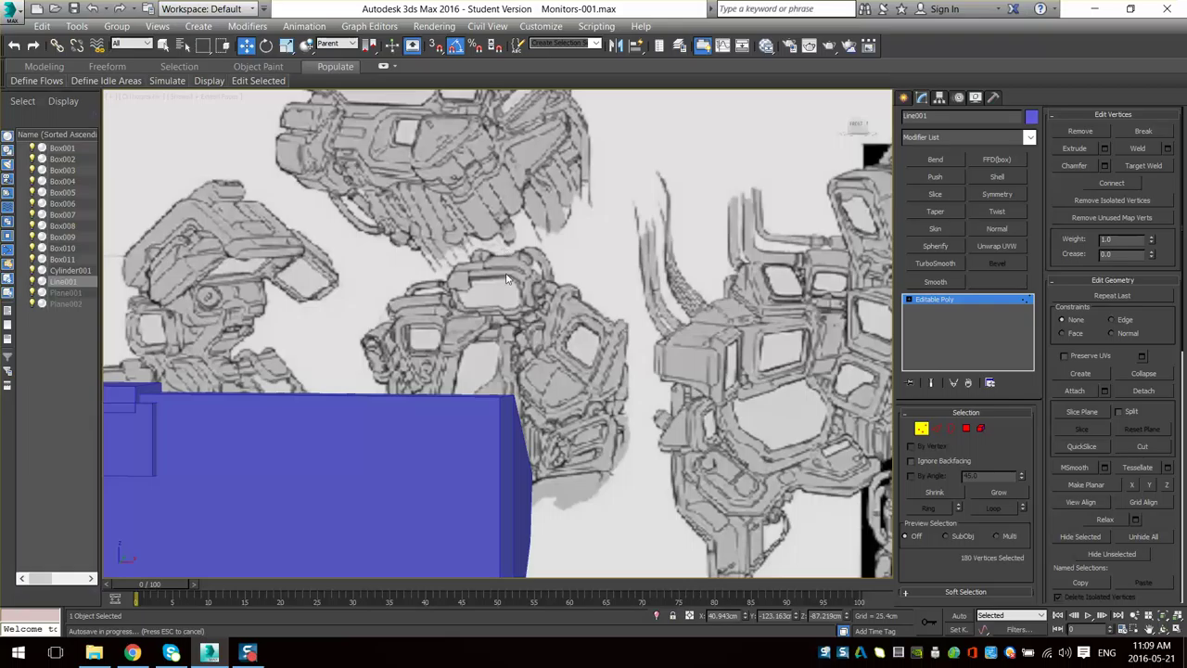
middle_drag(487, 279, 501, 120)
scroll(501, 120, down, 2)
middle_drag(468, 250, 494, 130)
scroll(492, 200, up, 4)
middle_drag(492, 204, 448, 464)
middle_drag(516, 225, 501, 404)
scroll(501, 405, down, 3)
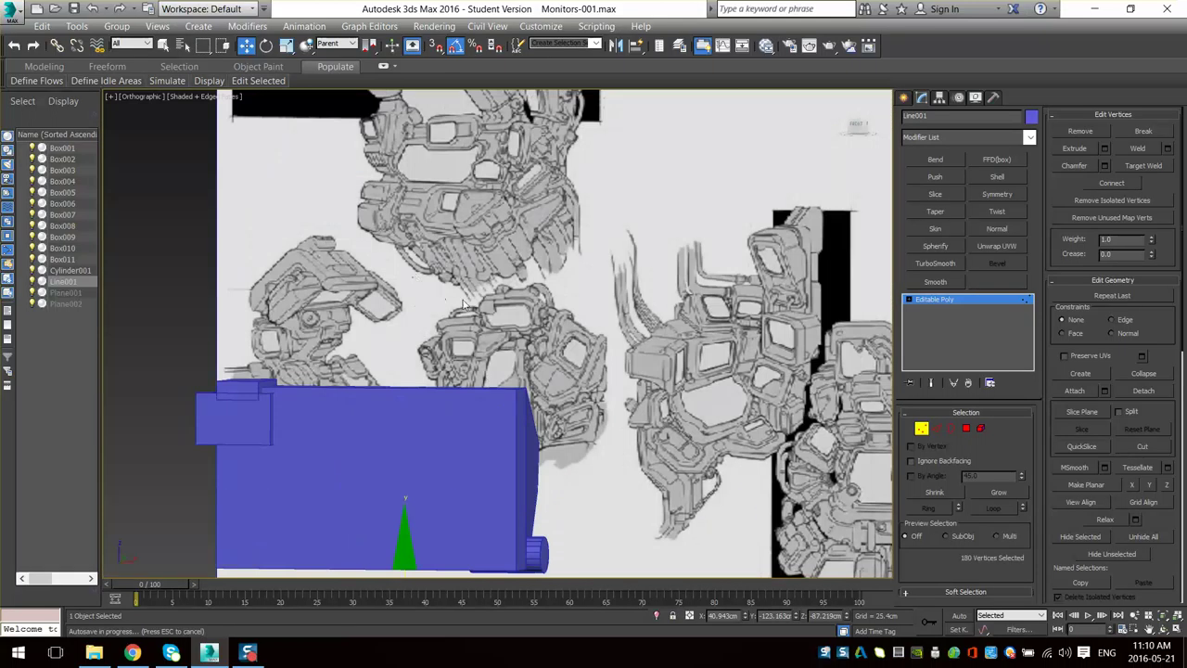
scroll(466, 301, up, 2)
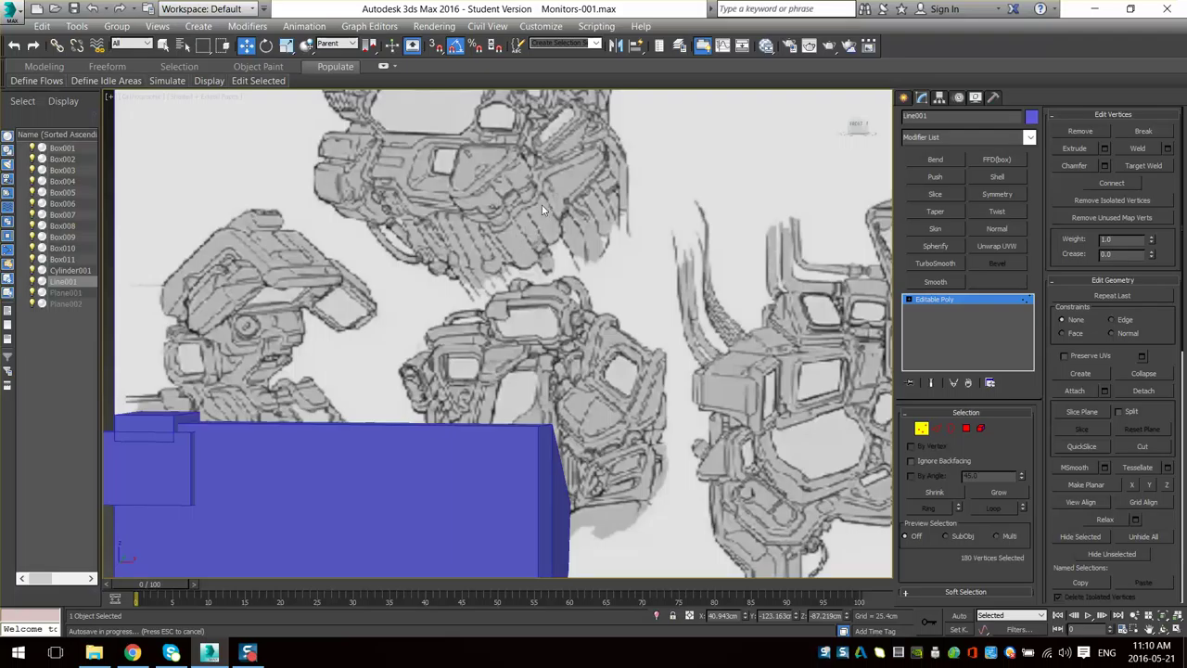
mouse_move(553, 190)
middle_down()
mouse_move(552, 295)
mouse_move(498, 312)
mouse_move(526, 308)
middle_up()
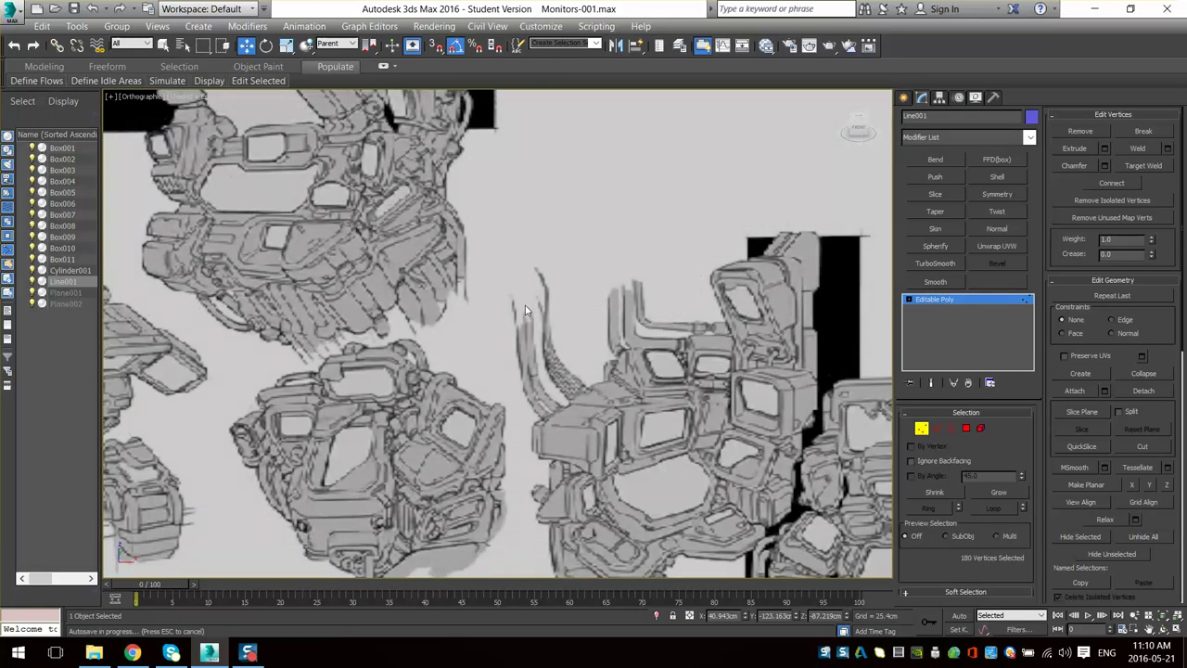
- Shrink the transform gizmo, set the reference coordinate system to View, and enlarge the gizmo again
scroll(530, 334, down, 8)
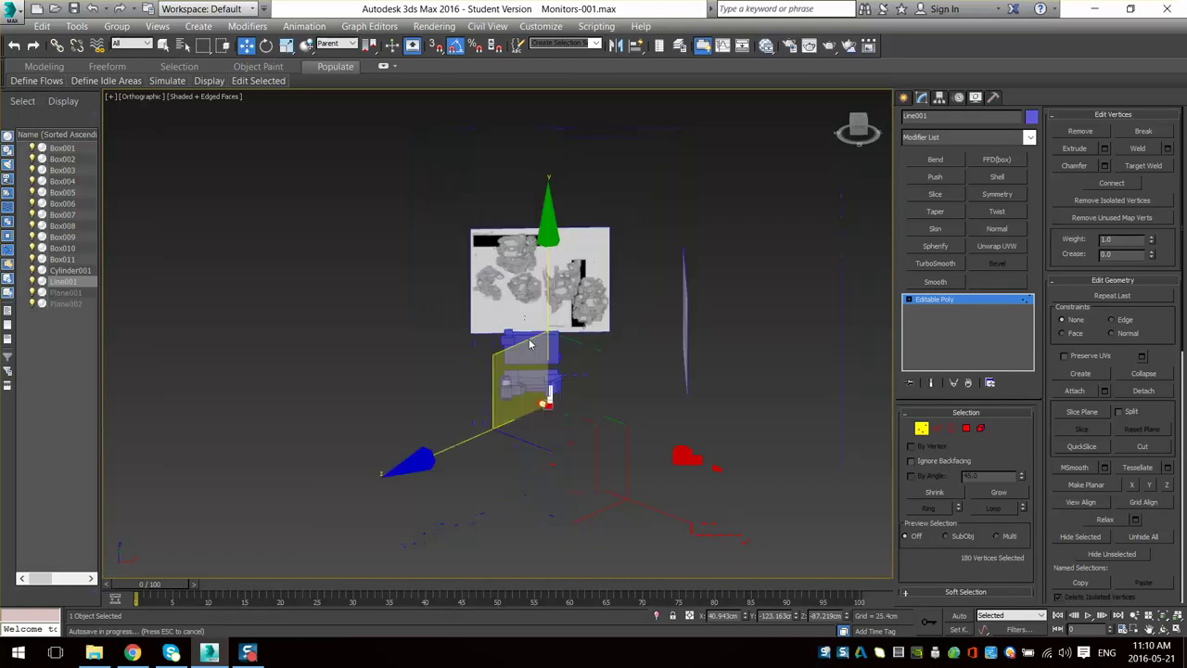
key(minus)
key(minus)
key(minus)
key(minus)
key(minus)
key(minus)
key(minus)
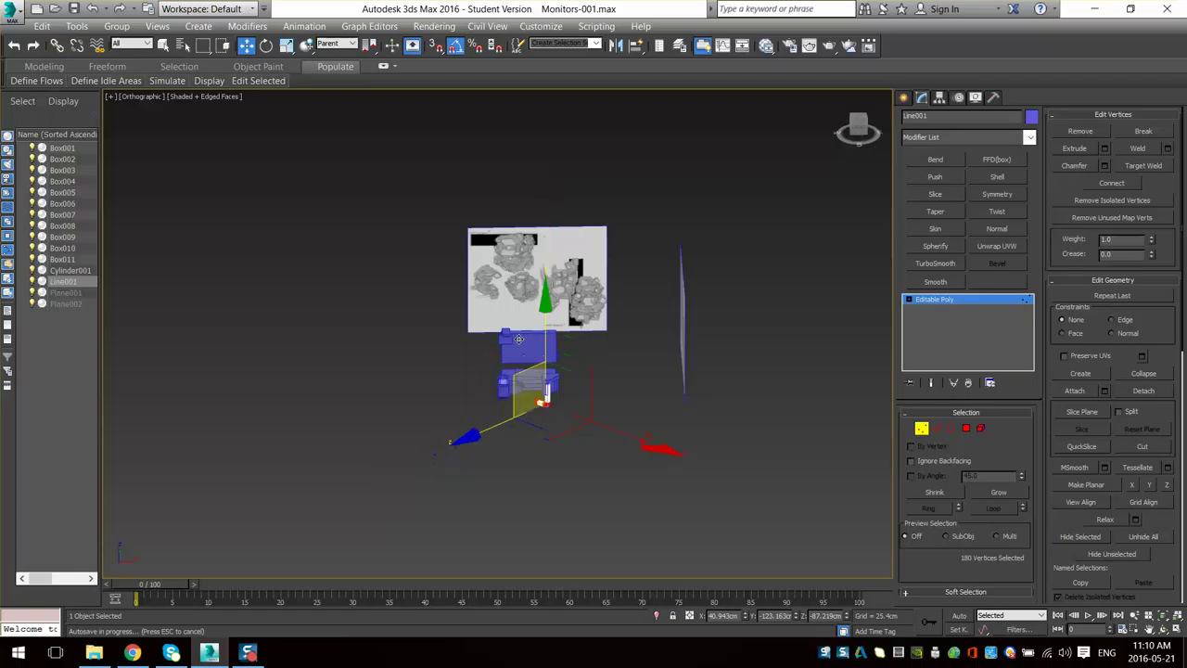
scroll(477, 270, up, 2)
click(339, 45)
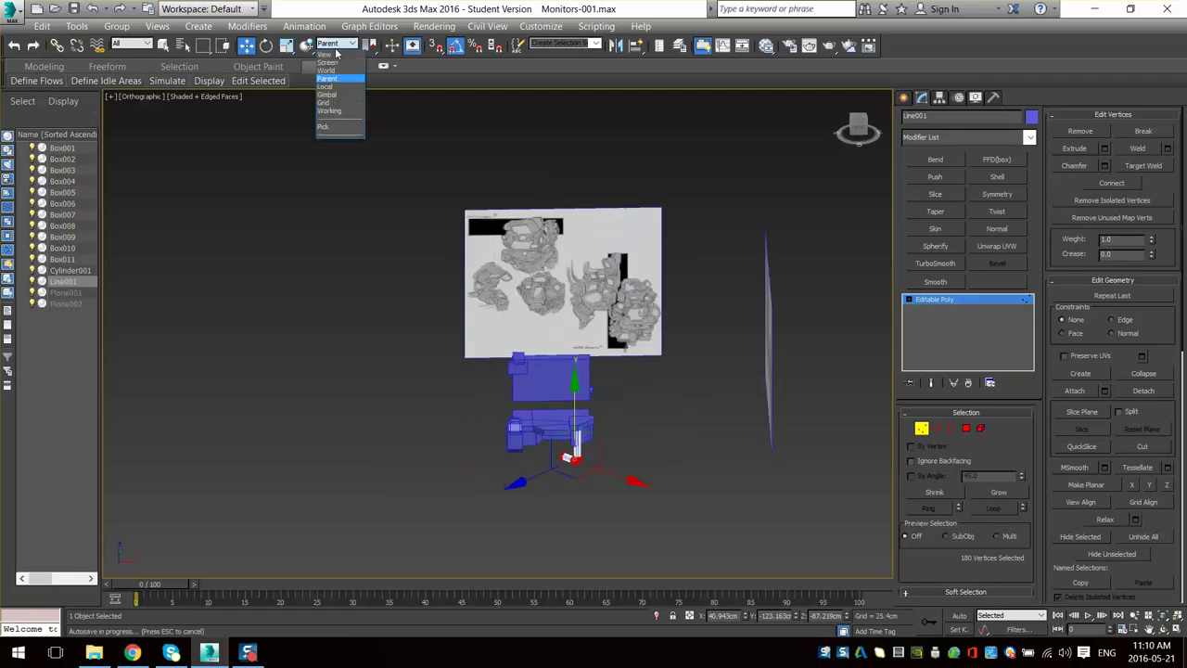
click(338, 54)
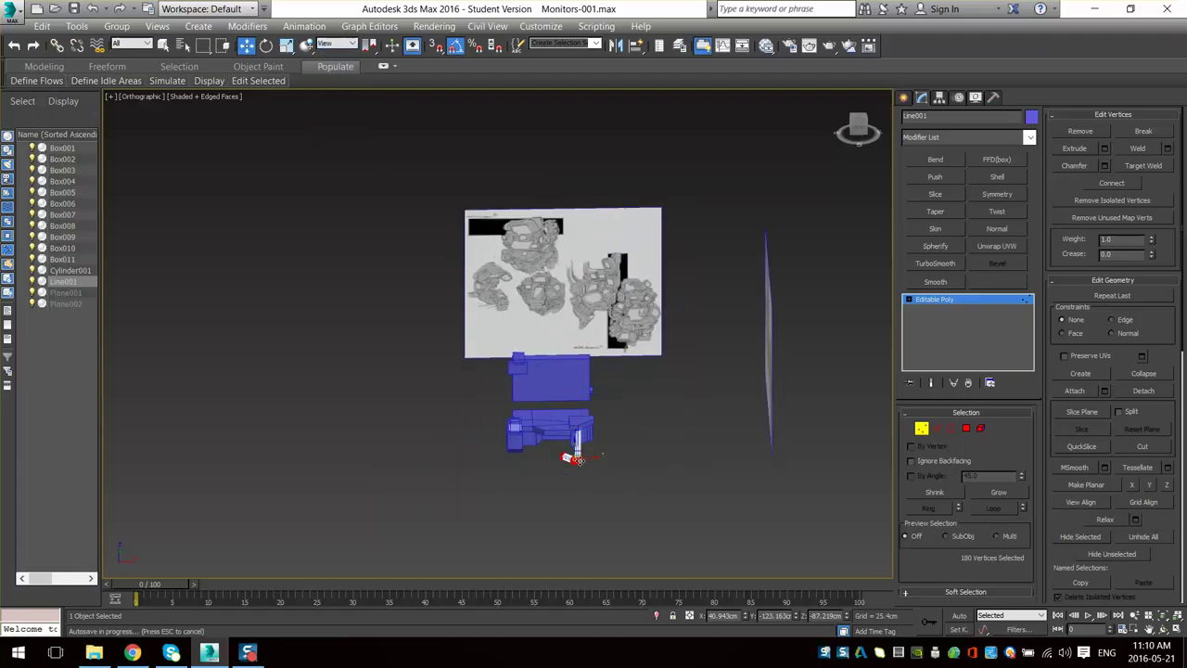
key(equal)
key(equal)
key(equal)
key(equal)
key(equal)
key(equal)
key(equal)
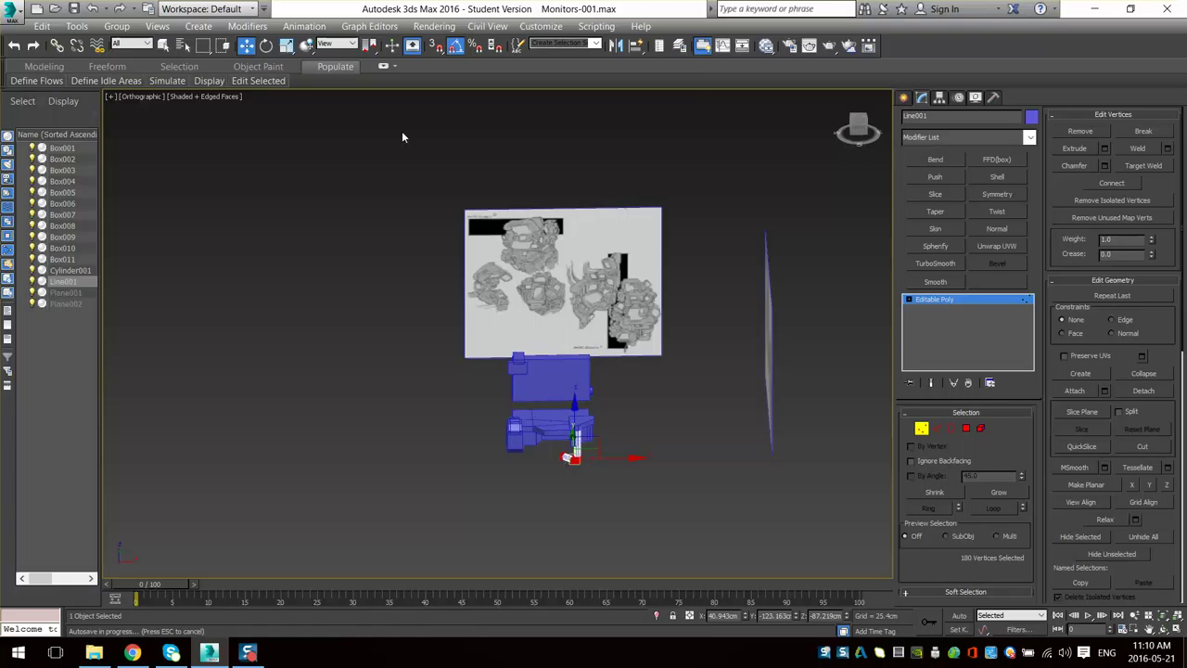
- Leave Vertex mode and duplicate the tube along its local Z axis to the opposite angled side of the front block
scroll(598, 434, up, 10)
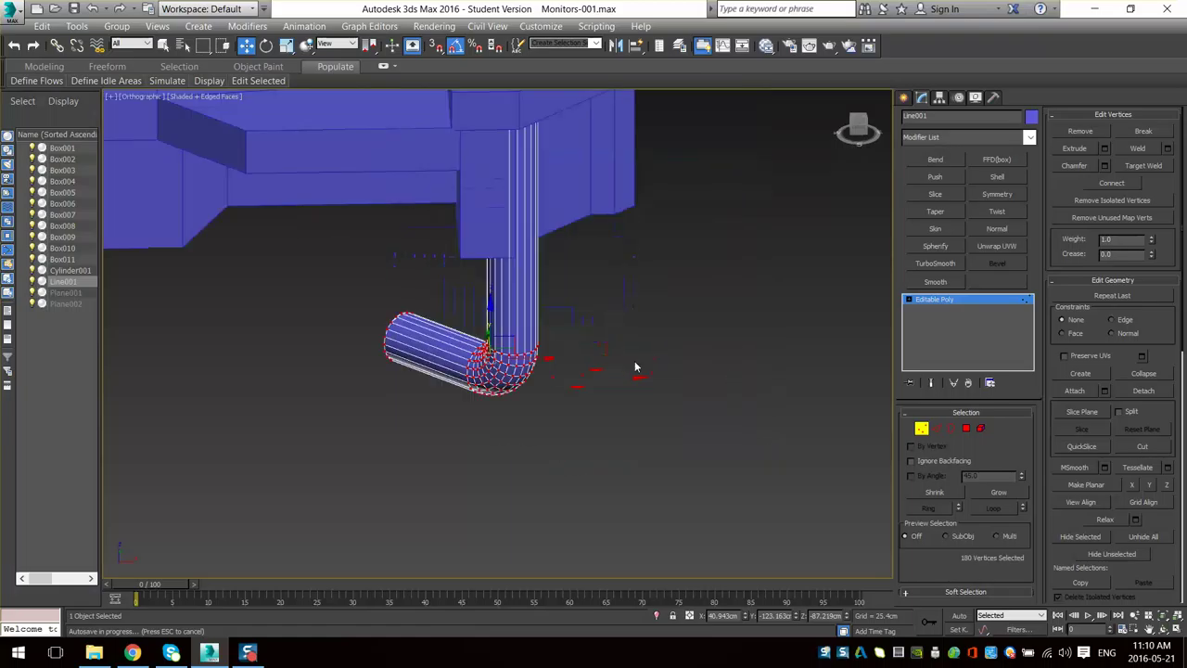
alt+middle_drag(545, 332, 591, 316)
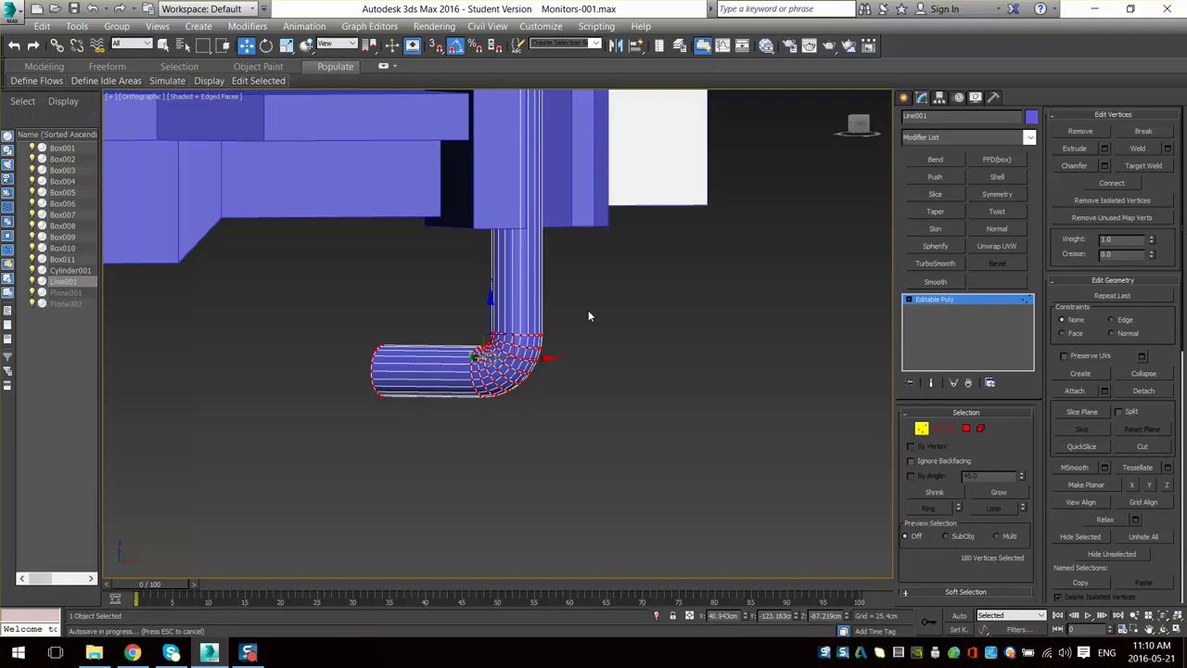
alt+middle_drag(588, 316, 586, 349)
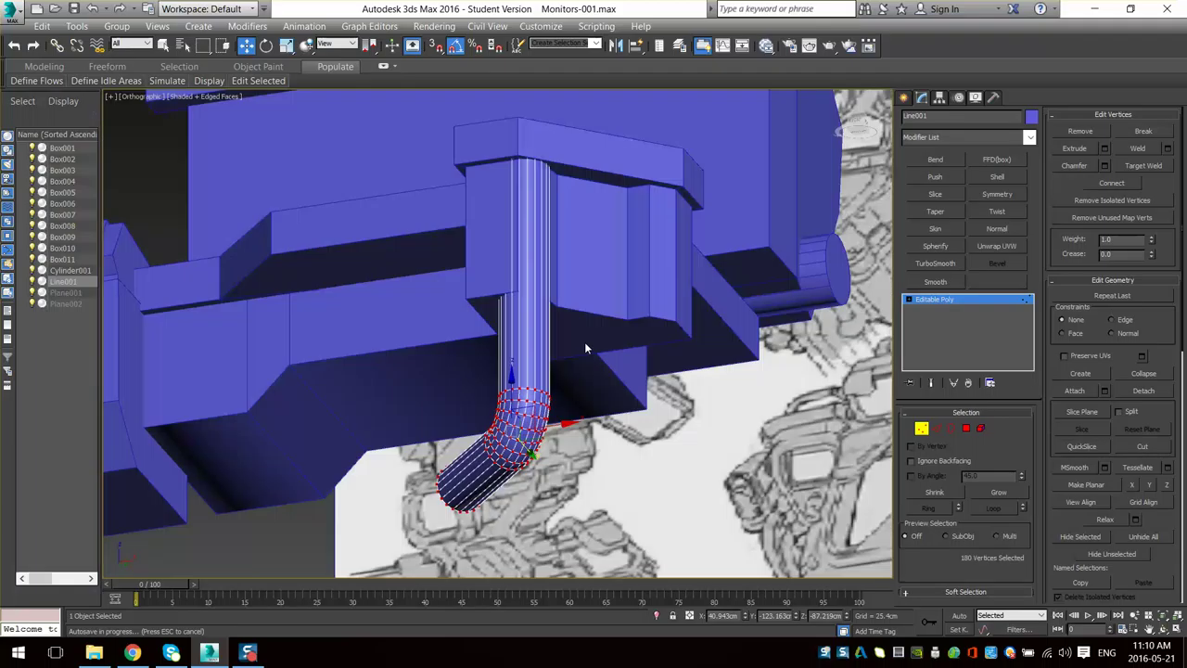
click(928, 429)
alt+middle_drag(798, 432, 556, 422)
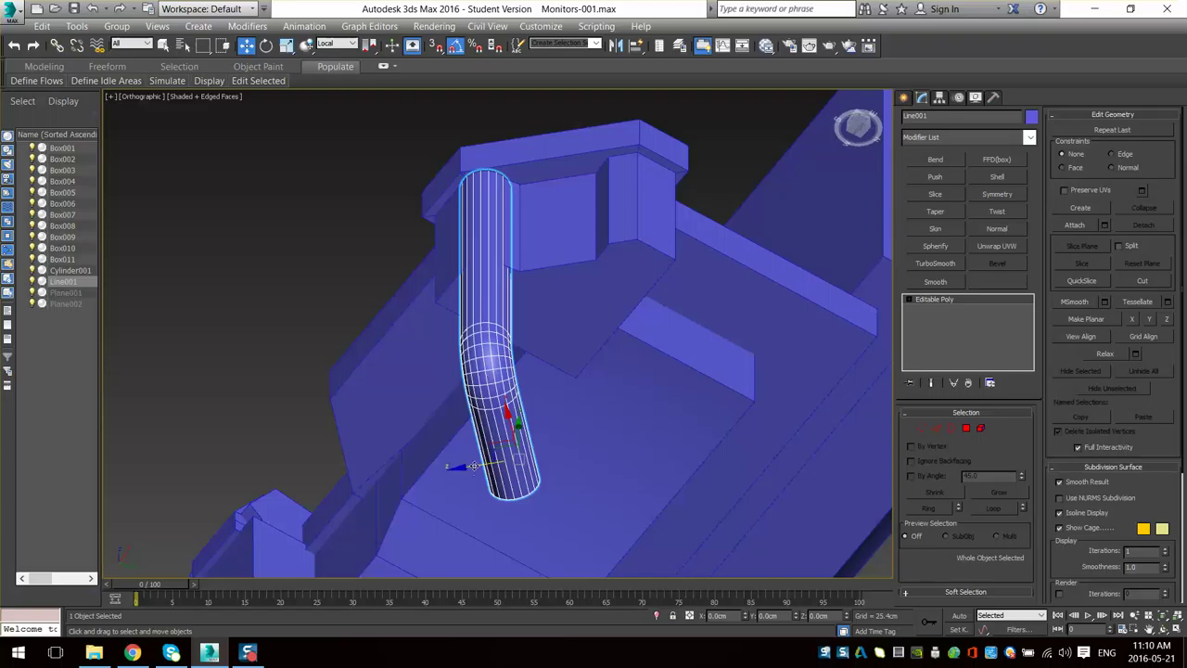
alt+middle_drag(473, 466, 483, 466)
shift+drag(460, 464, 601, 445)
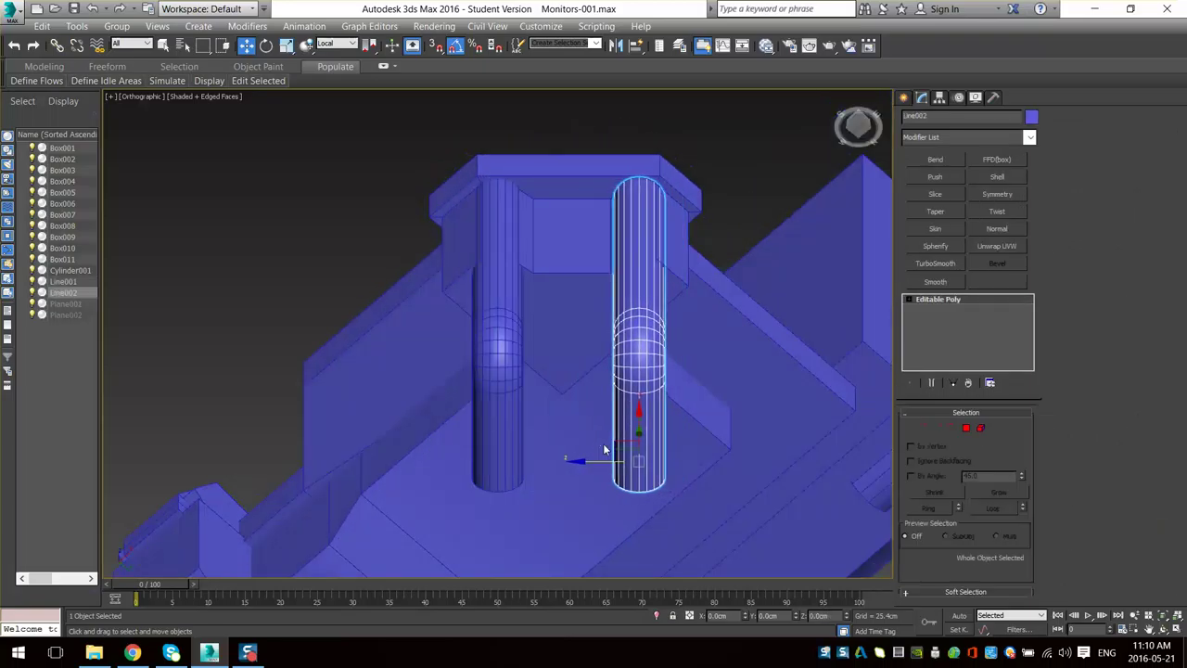
click(598, 392)
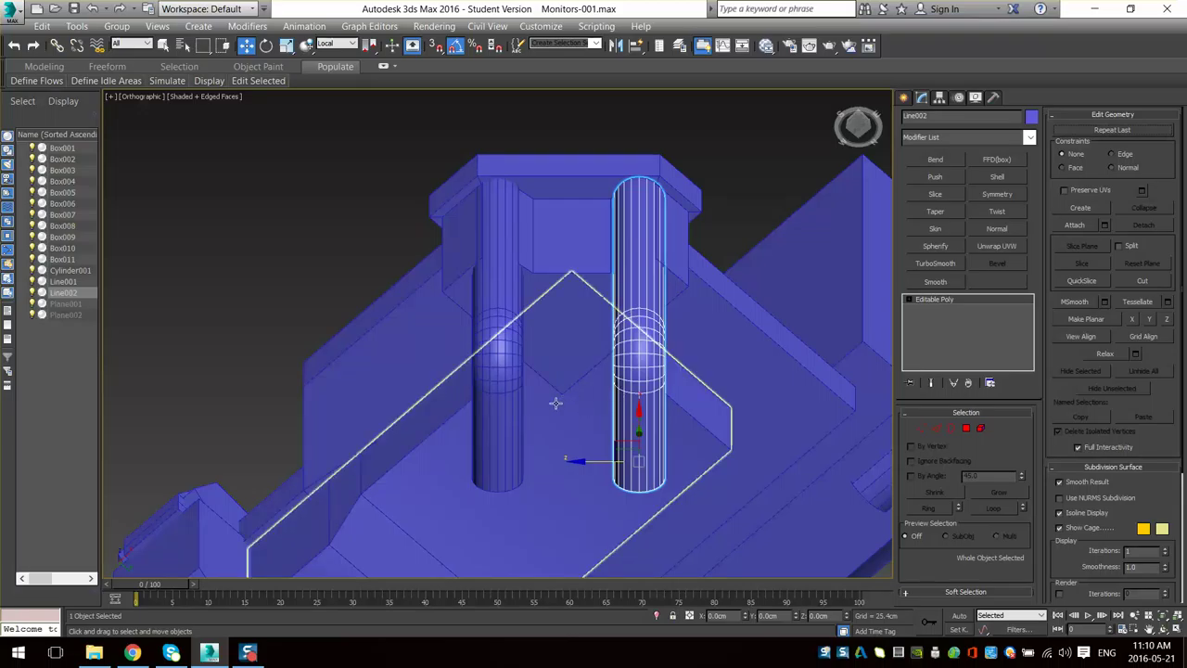
- Switch the viewport to Perspective, frame the duplicated tube, and turn off the edged-faces display
alt+middle_drag(553, 383, 606, 519)
middle_drag(640, 465, 640, 390)
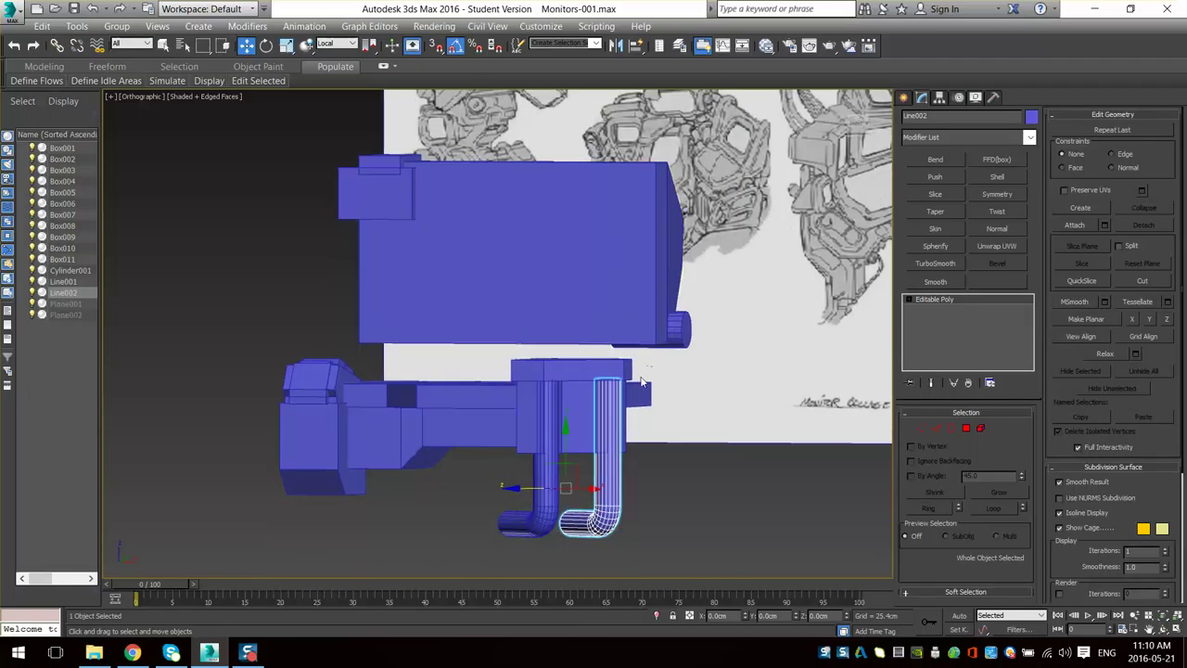
scroll(639, 388, down, 3)
alt+middle_drag(612, 291, 580, 336)
key(p)
key(z)
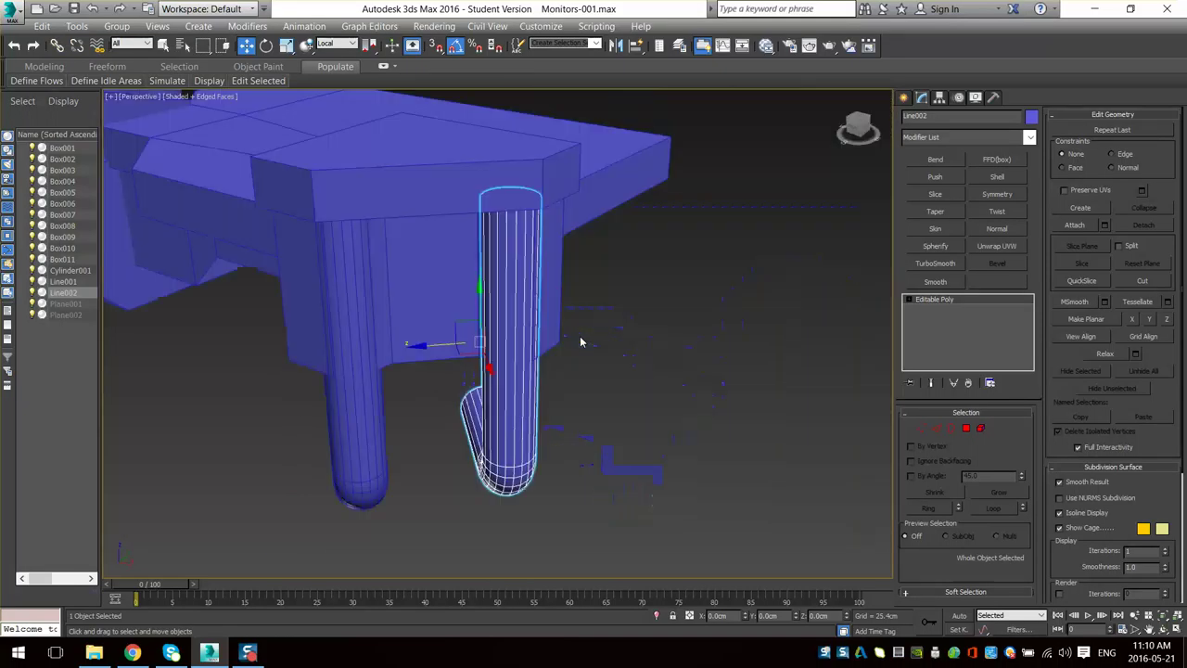
scroll(585, 400, down, 5)
key(F4)
- Examine the pipe clusters and cable shapes around the monitors in the collage reference sketches
alt+middle_drag(576, 406, 557, 623)
scroll(577, 284, up, 4)
scroll(574, 402, down, 4)
scroll(535, 424, up, 4)
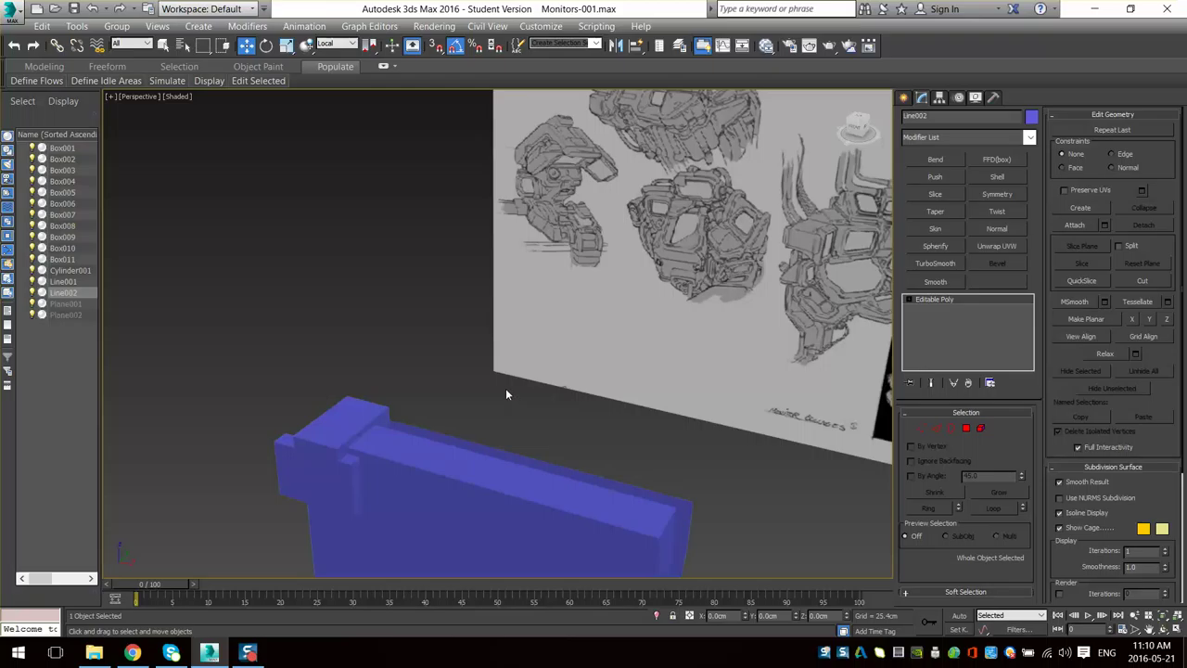
mouse_move(712, 295)
alt+middle_down()
mouse_move(708, 263)
mouse_move(677, 310)
mouse_move(676, 210)
mouse_move(553, 218)
mouse_move(460, 169)
mouse_move(557, 221)
alt+middle_up()
scroll(700, 262, up, 4)
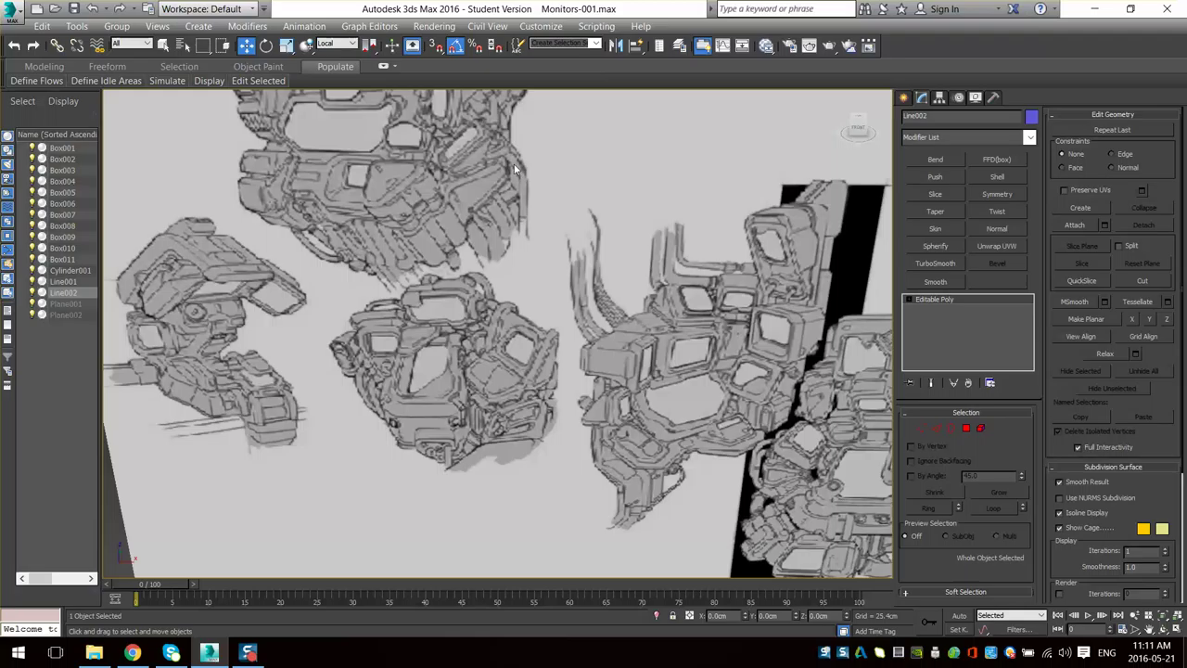
alt+middle_drag(395, 255, 612, 274)
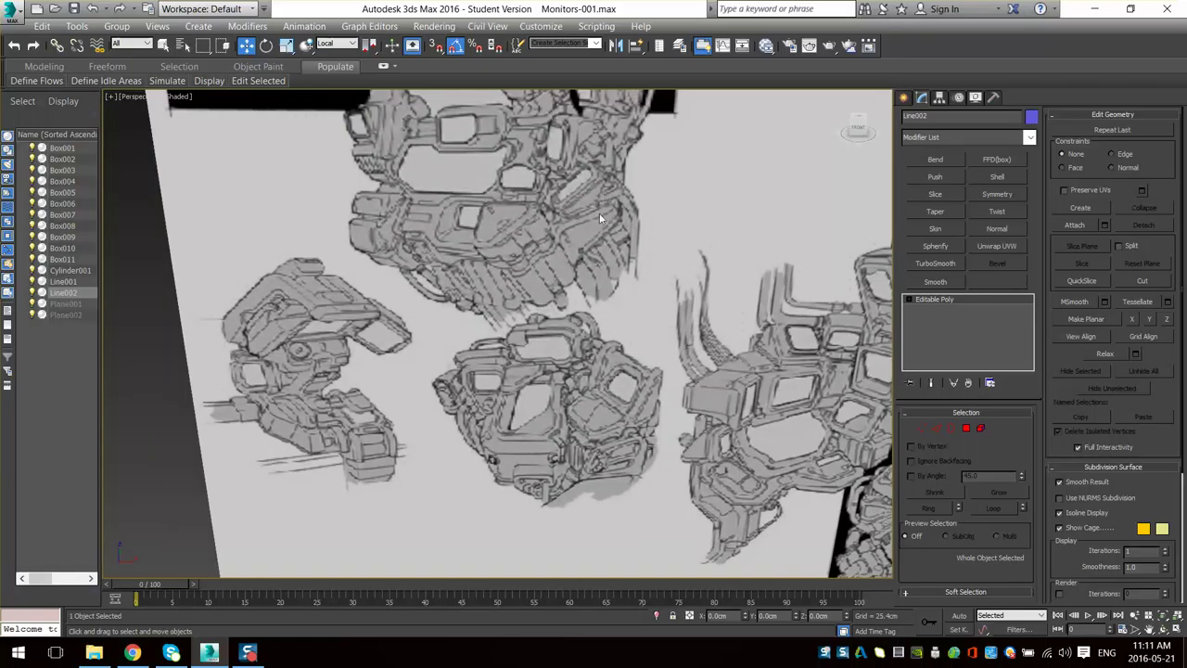
middle_drag(601, 218, 576, 277)
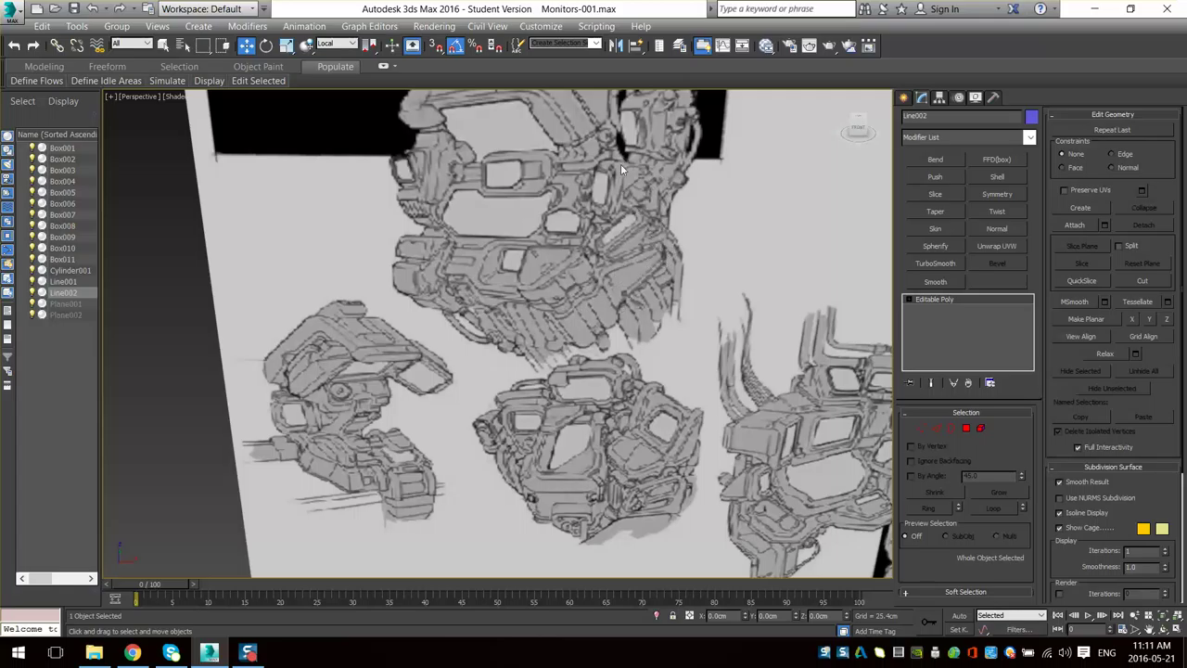
middle_drag(591, 155, 642, 354)
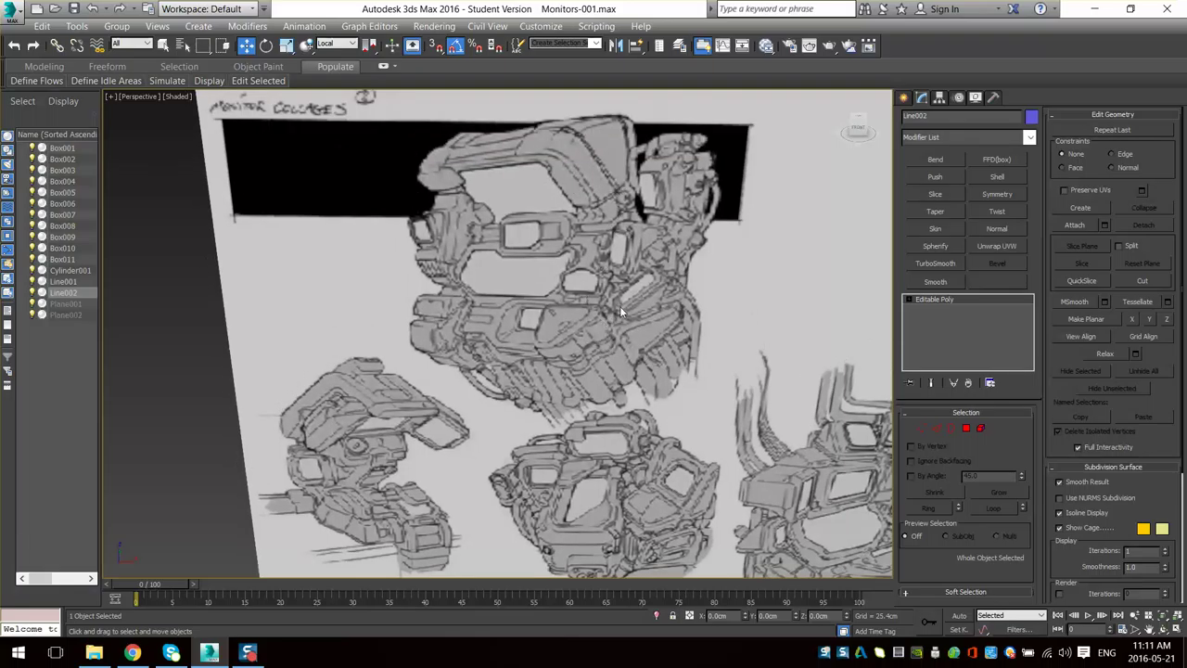
- Compare the piped base and the monitor panel above it with the collage reference sketches
middle_drag(615, 397, 619, 345)
scroll(621, 343, down, 8)
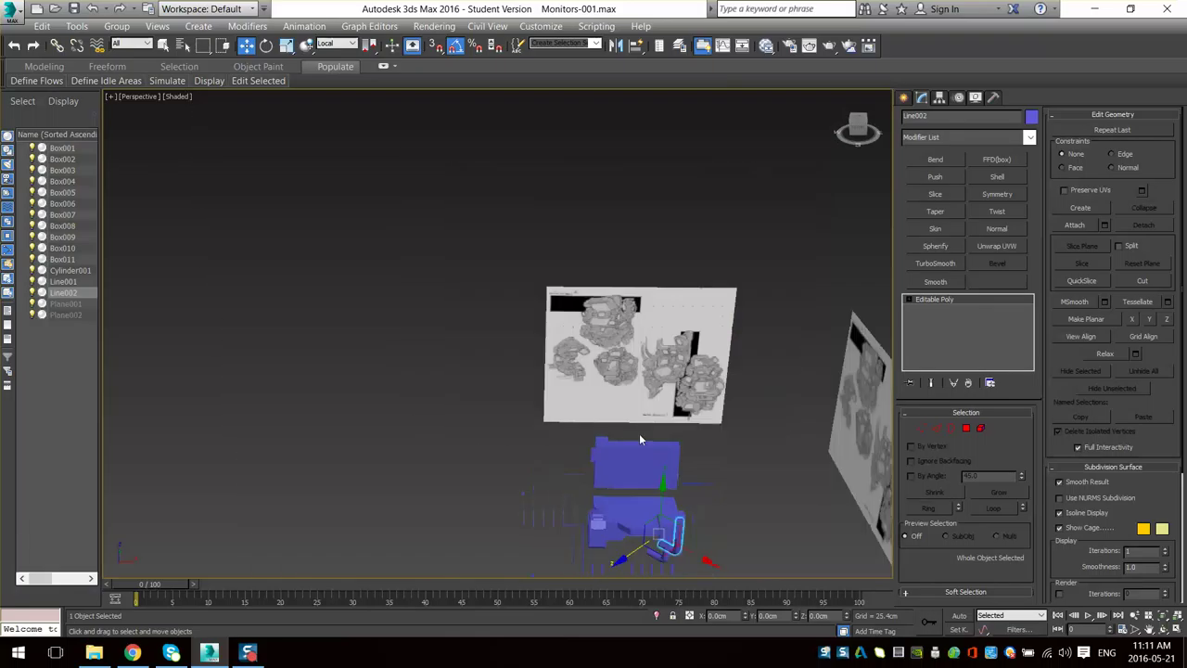
middle_drag(639, 433, 633, 264)
scroll(640, 324, up, 4)
alt+middle_drag(682, 325, 646, 341)
middle_drag(636, 258, 601, 335)
scroll(603, 338, up, 4)
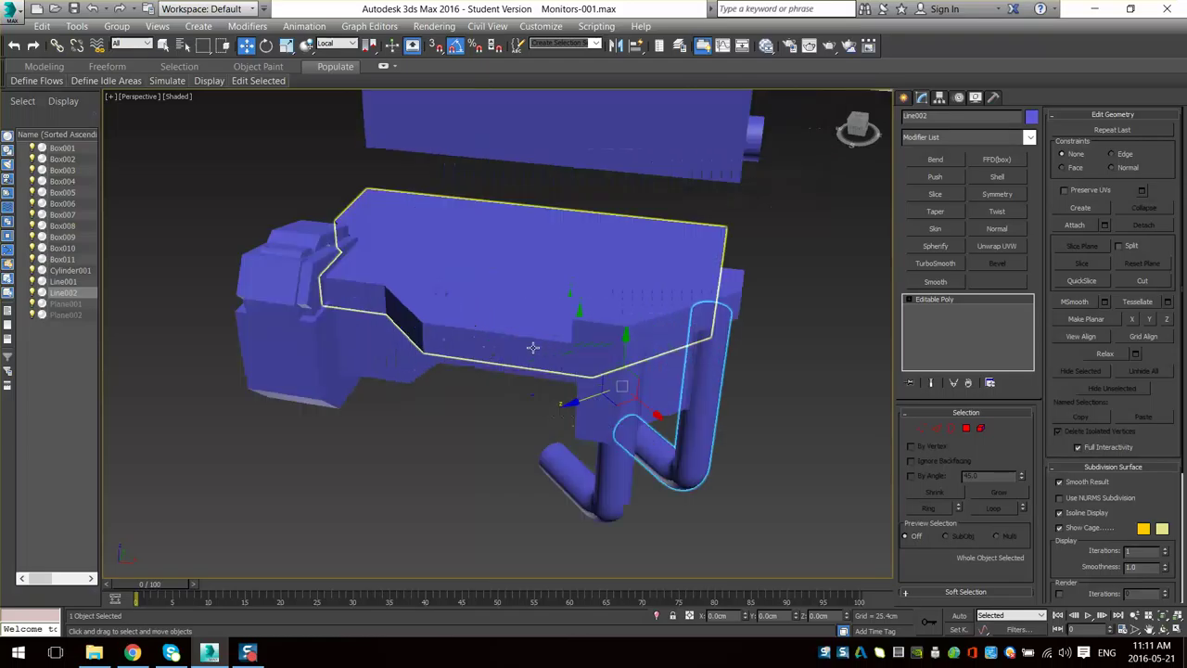
scroll(491, 313, down, 4)
middle_drag(547, 119, 498, 292)
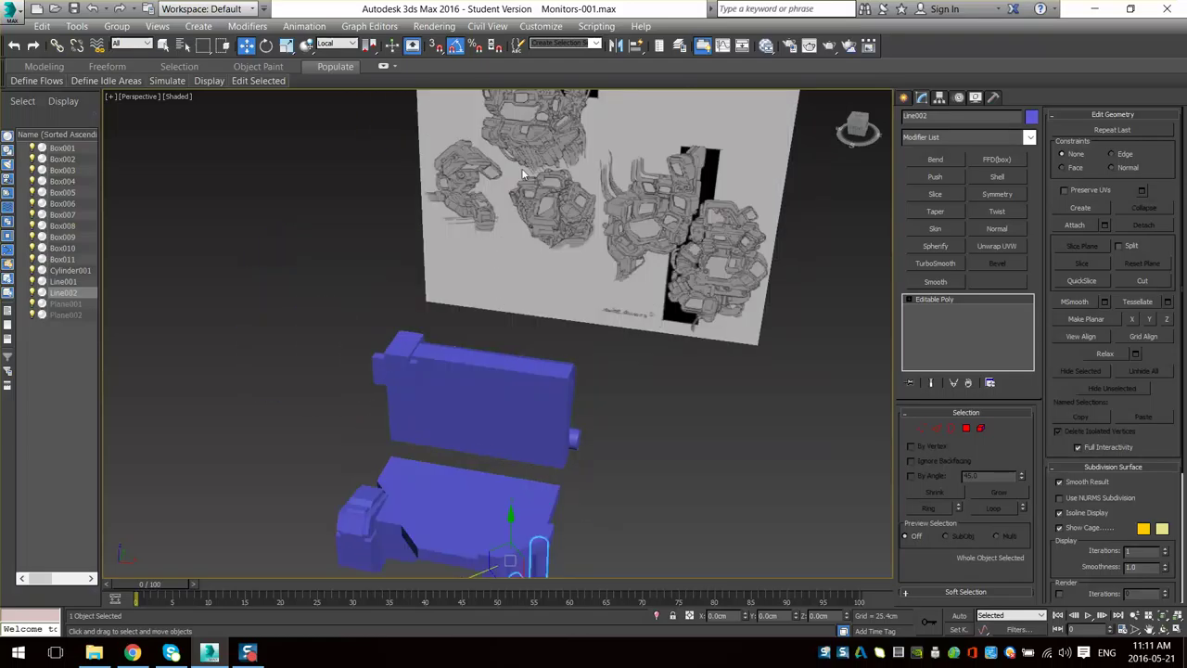
middle_drag(450, 434, 479, 252)
- Duplicate the base's notched plate straight down along the Z axis and nudge the copy back up by about 3 cm
click(461, 325)
mouse_move(464, 389)
alt+middle_down()
mouse_move(502, 320)
mouse_move(481, 379)
alt+middle_up()
middle_drag(559, 243, 501, 418)
scroll(510, 255, up, 5)
mouse_move(483, 148)
middle_down()
mouse_move(485, 189)
mouse_move(539, 305)
middle_up()
scroll(485, 189, down, 3)
scroll(535, 304, up, 3)
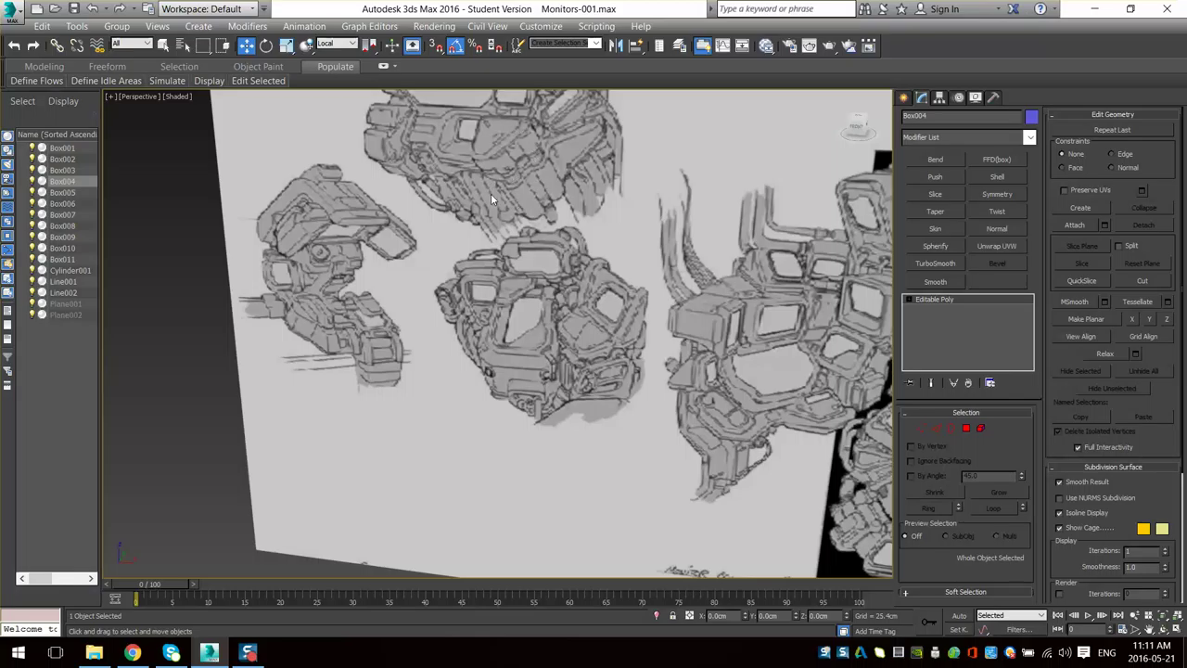
mouse_move(487, 191)
middle_down()
mouse_move(566, 173)
mouse_move(596, 196)
mouse_move(527, 292)
mouse_move(538, 209)
middle_up()
scroll(570, 171, down, 6)
scroll(527, 292, up, 3)
mouse_move(547, 202)
shift+mouse_down()
mouse_move(546, 357)
mouse_move(545, 320)
shift+mouse_up()
key(Return)
mouse_move(544, 335)
alt+middle_down()
mouse_move(554, 294)
mouse_move(578, 377)
alt+middle_up()
drag(520, 292, 519, 285)
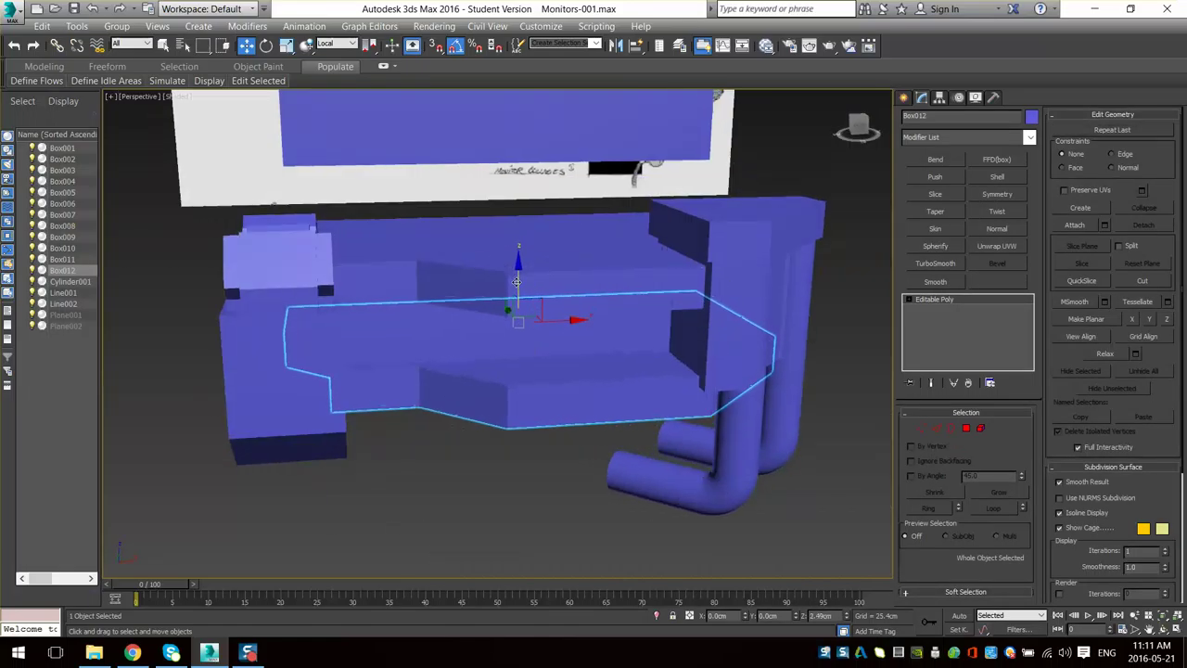
- Check the layered shapes under the monitors in the collage sketches against the base with its duplicated plate
alt+middle_drag(615, 402, 587, 377)
middle_drag(617, 258, 571, 444)
scroll(571, 444, down, 4)
alt+middle_drag(612, 317, 572, 374)
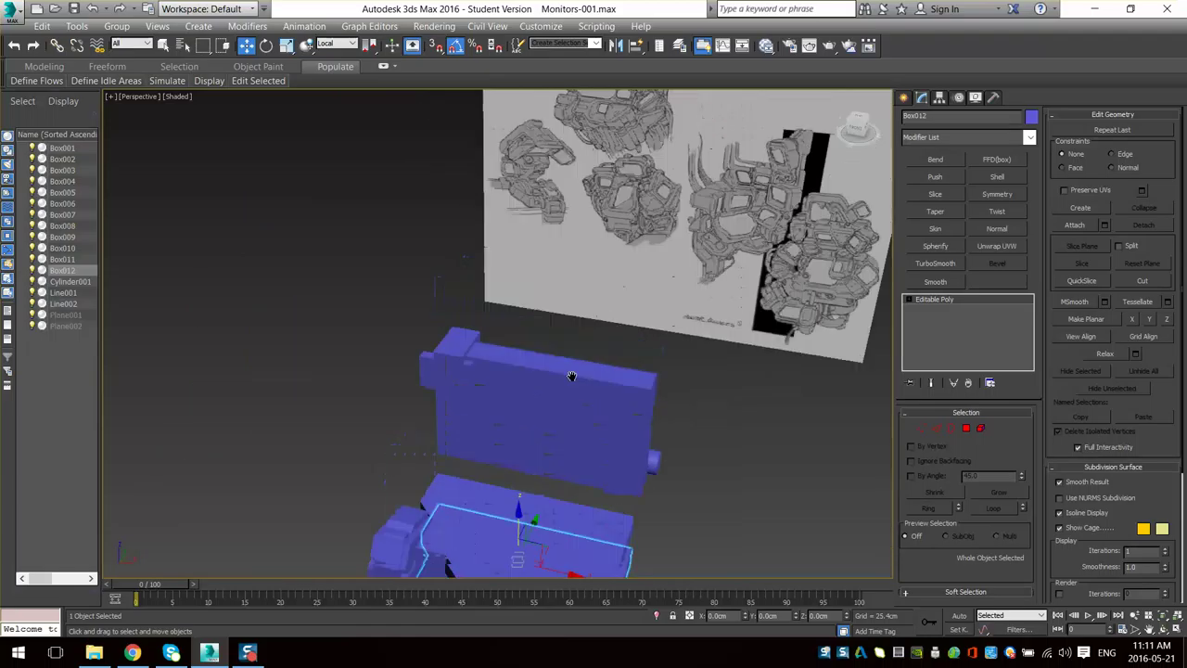
scroll(588, 296, up, 3)
middle_drag(596, 190, 578, 347)
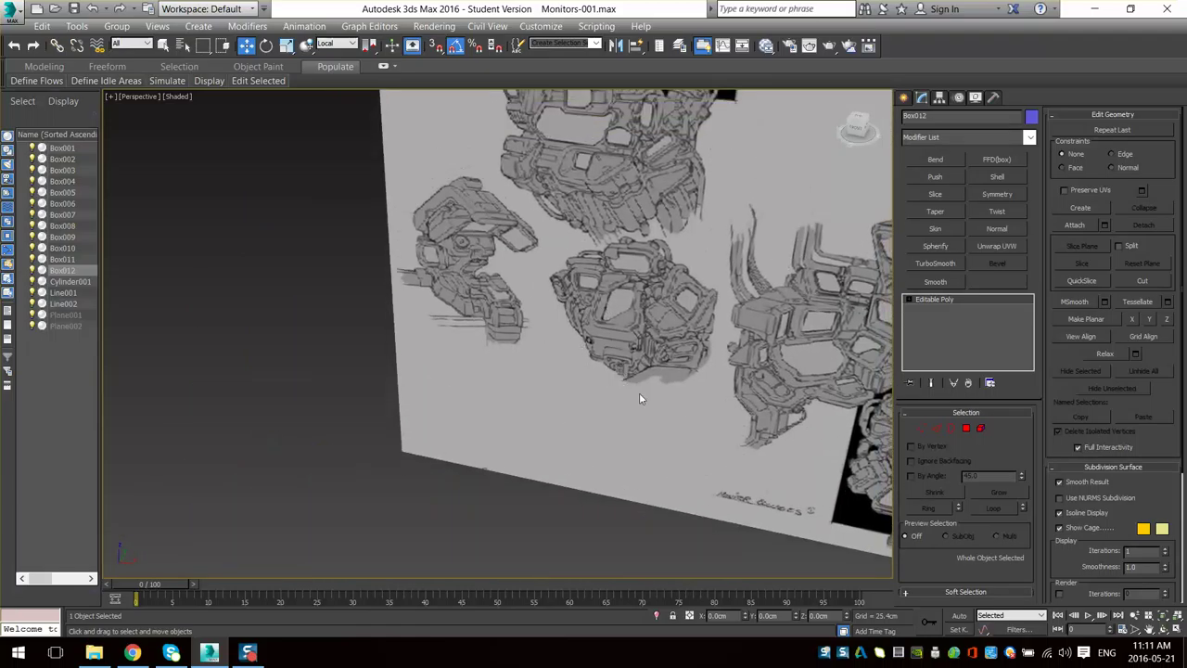
scroll(639, 393, down, 3)
mouse_move(639, 393)
middle_down()
mouse_move(599, 321)
mouse_move(585, 165)
mouse_move(528, 292)
mouse_move(499, 290)
mouse_move(512, 241)
mouse_move(553, 300)
mouse_move(598, 331)
middle_up()
- In Polygon mode, select the four side polygons along the lower plate's notched edge and move them outward along Y about 7.3 cm
click(967, 428)
click(559, 271)
middle_drag(560, 275, 556, 317)
scroll(557, 317, up, 3)
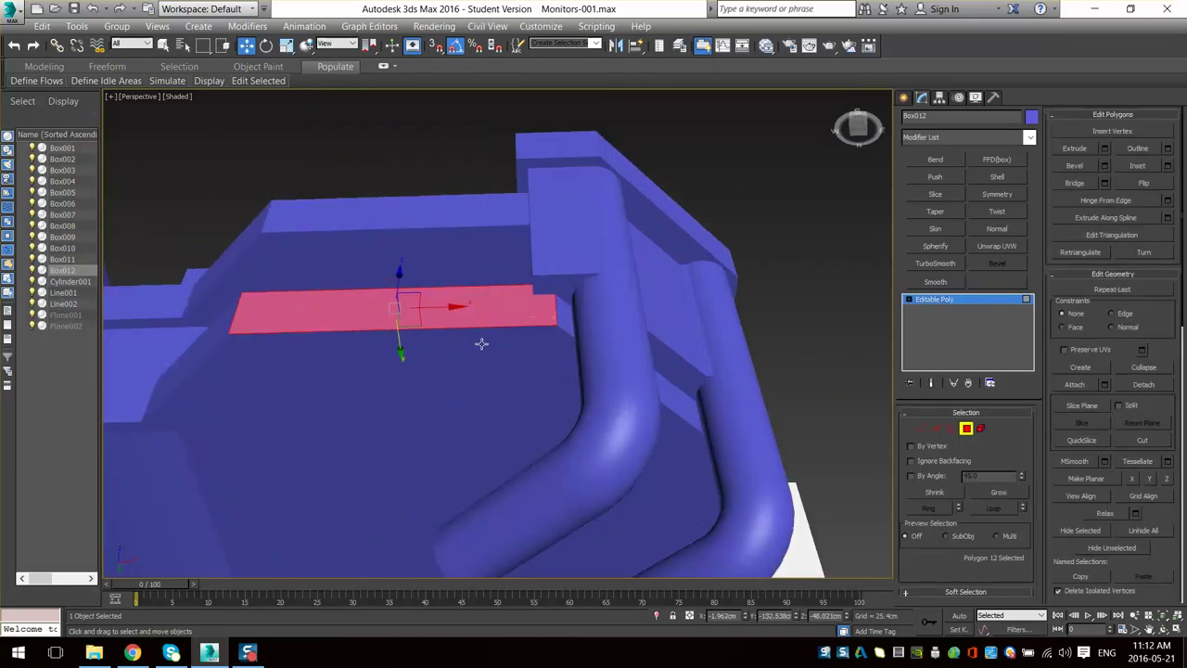
alt+middle_drag(482, 344, 607, 256)
ctrl+click(599, 205)
ctrl+click(243, 225)
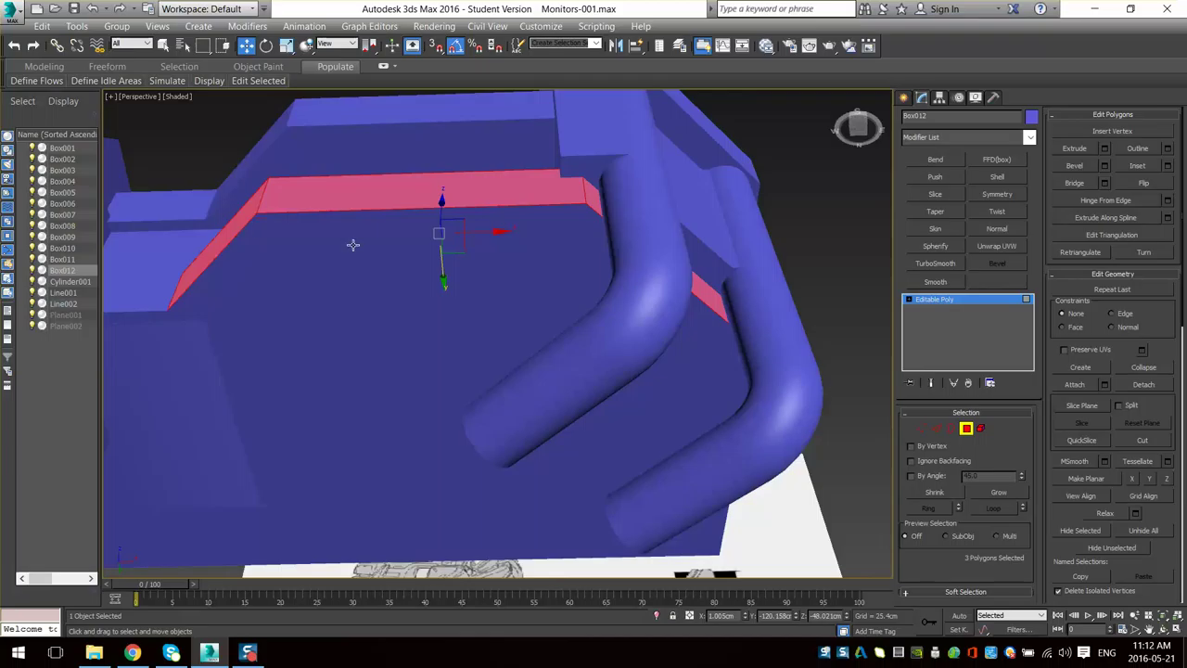
middle_drag(353, 246, 423, 310)
ctrl+click(363, 320)
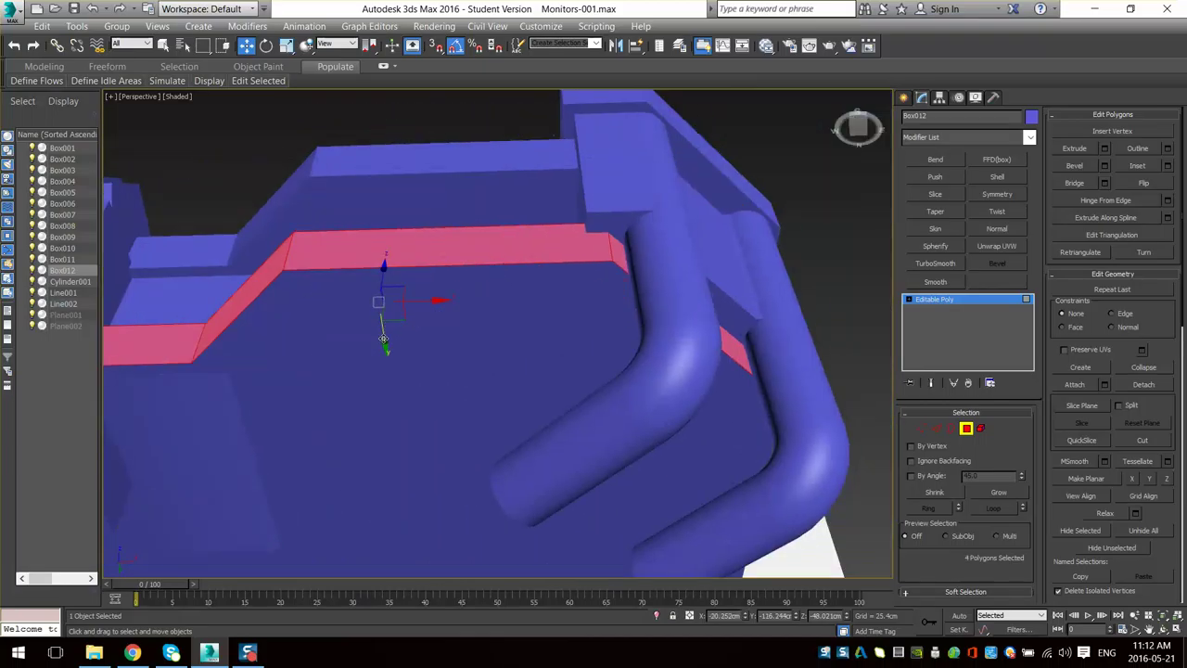
drag(385, 338, 380, 315)
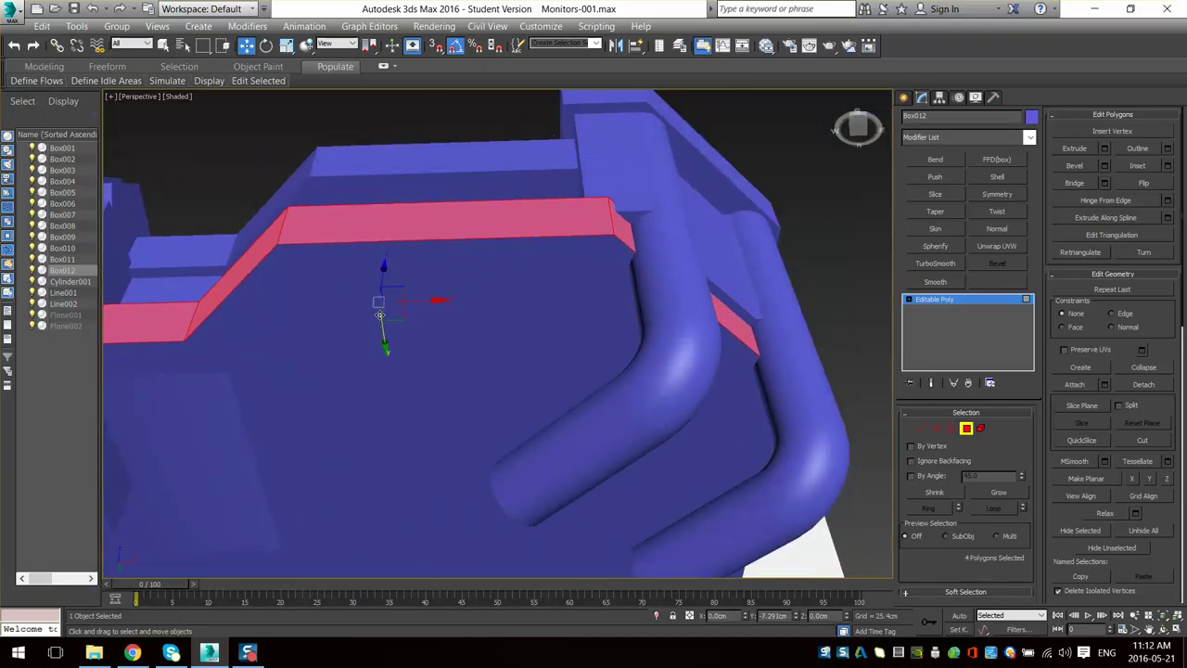
- Select the lower plate's end polygon behind the tubes and the adjoining angled one, and move both outward along X to about 79.5 cm
alt+middle_drag(408, 302, 621, 344)
click(624, 219)
ctrl+click(436, 201)
alt+middle_drag(651, 221, 612, 222)
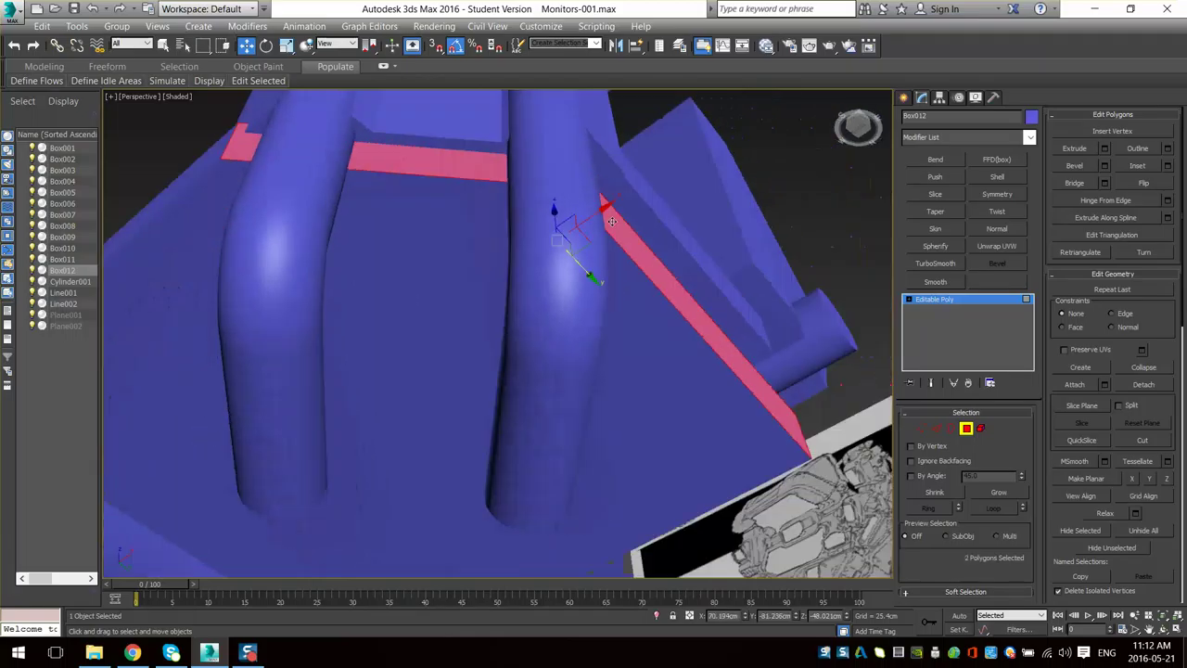
drag(598, 213, 637, 186)
alt+middle_drag(636, 187, 641, 323)
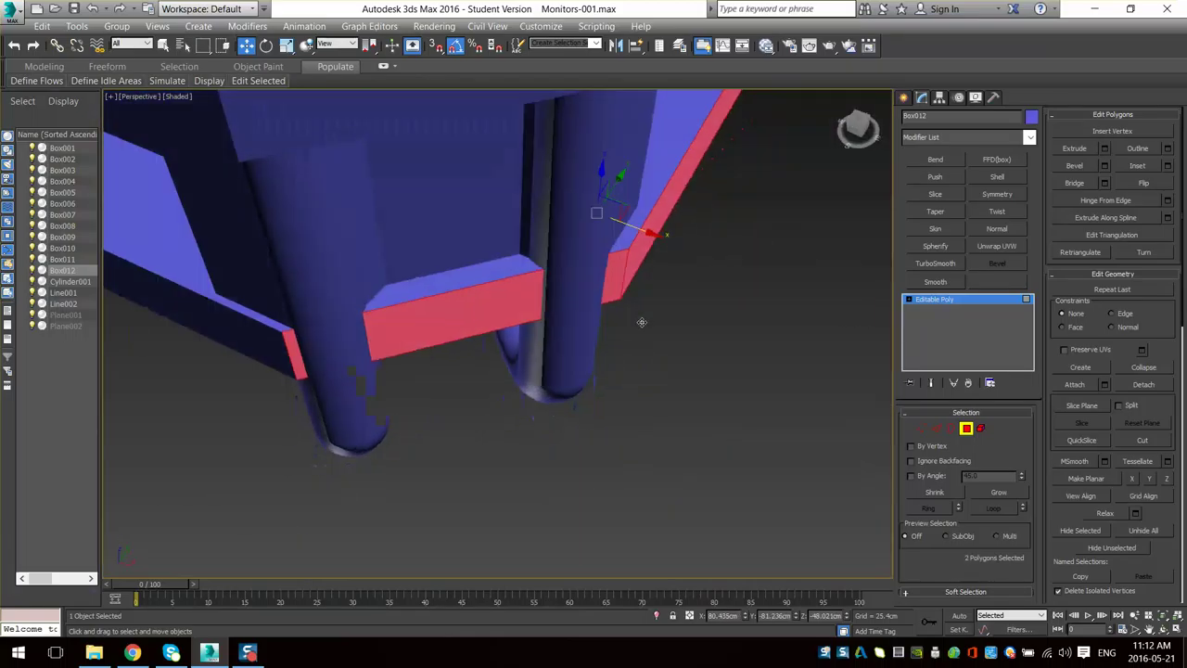
drag(646, 234, 641, 232)
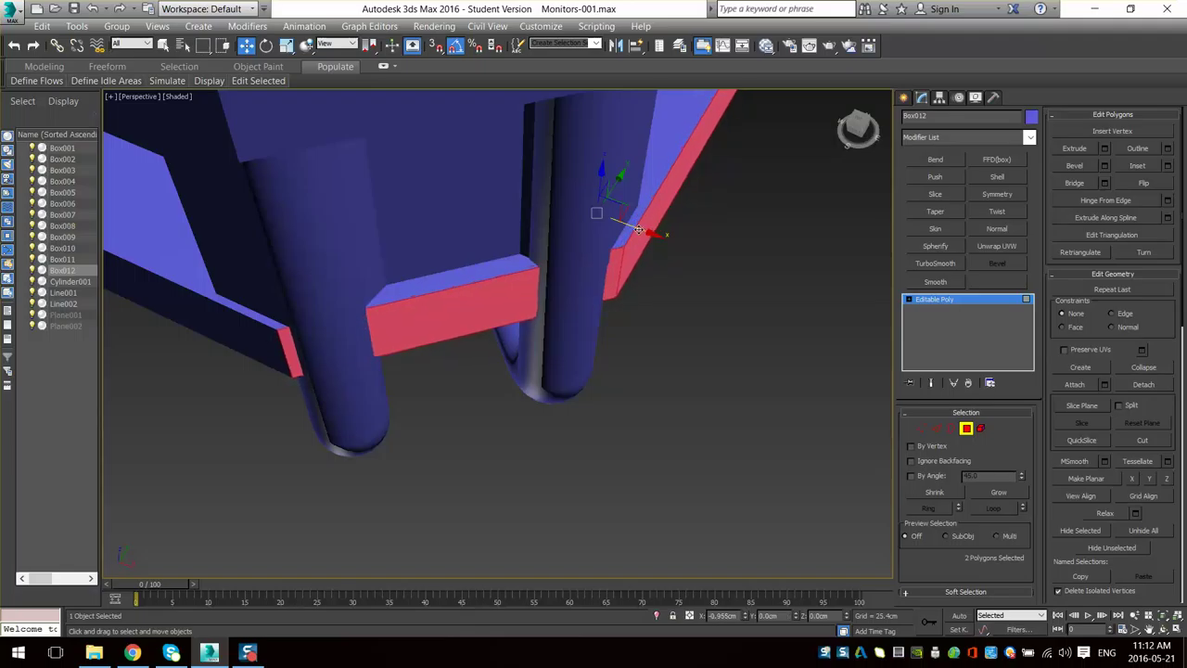
- Examine the lower edges and hanging pipe clusters in the collage sketches and review the base's overall silhouette
alt+middle_drag(641, 232, 508, 483)
scroll(516, 313, down, 5)
scroll(558, 251, up, 6)
scroll(583, 193, down, 6)
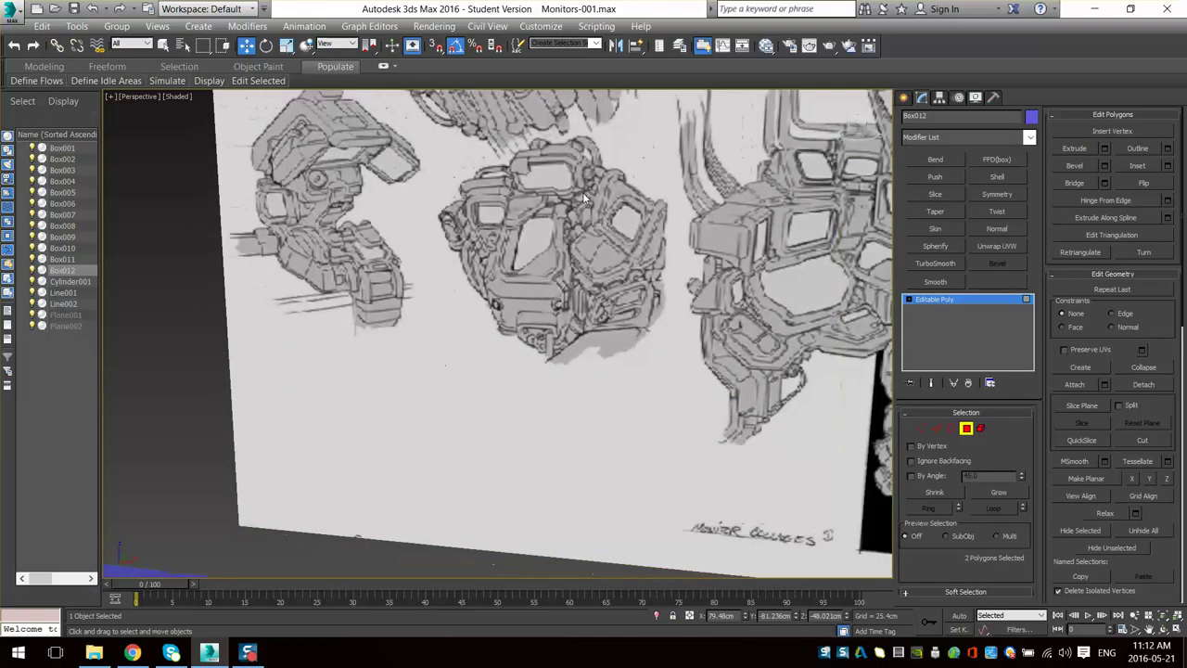
middle_drag(529, 211, 517, 260)
scroll(518, 258, up, 4)
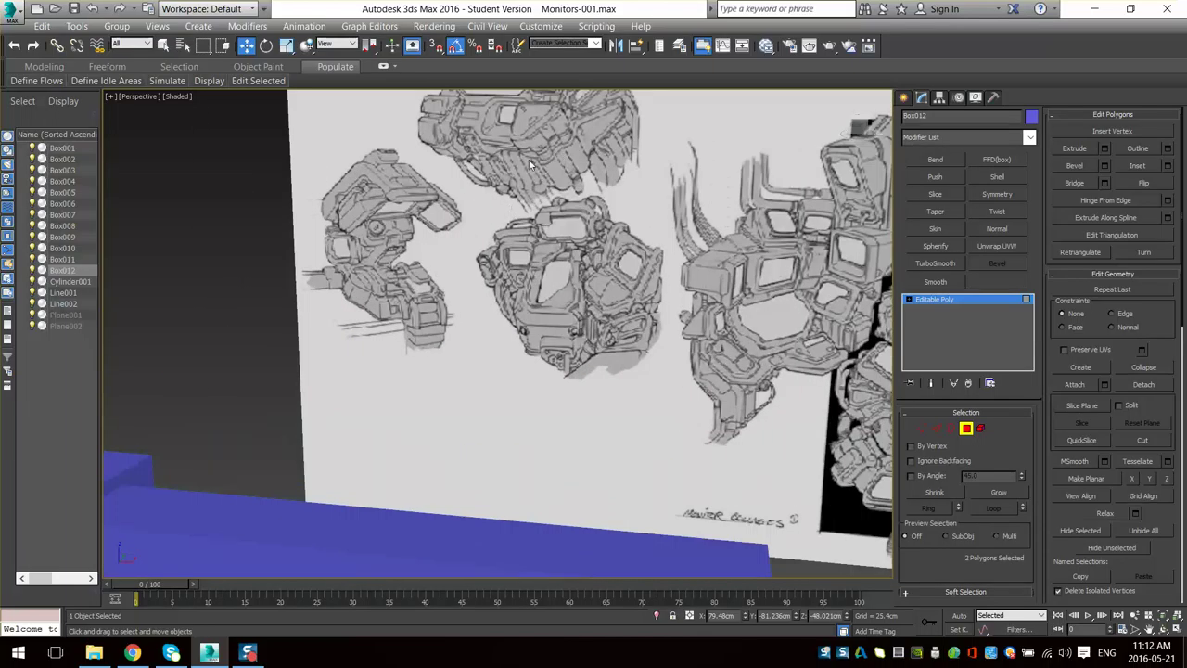
scroll(530, 168, down, 5)
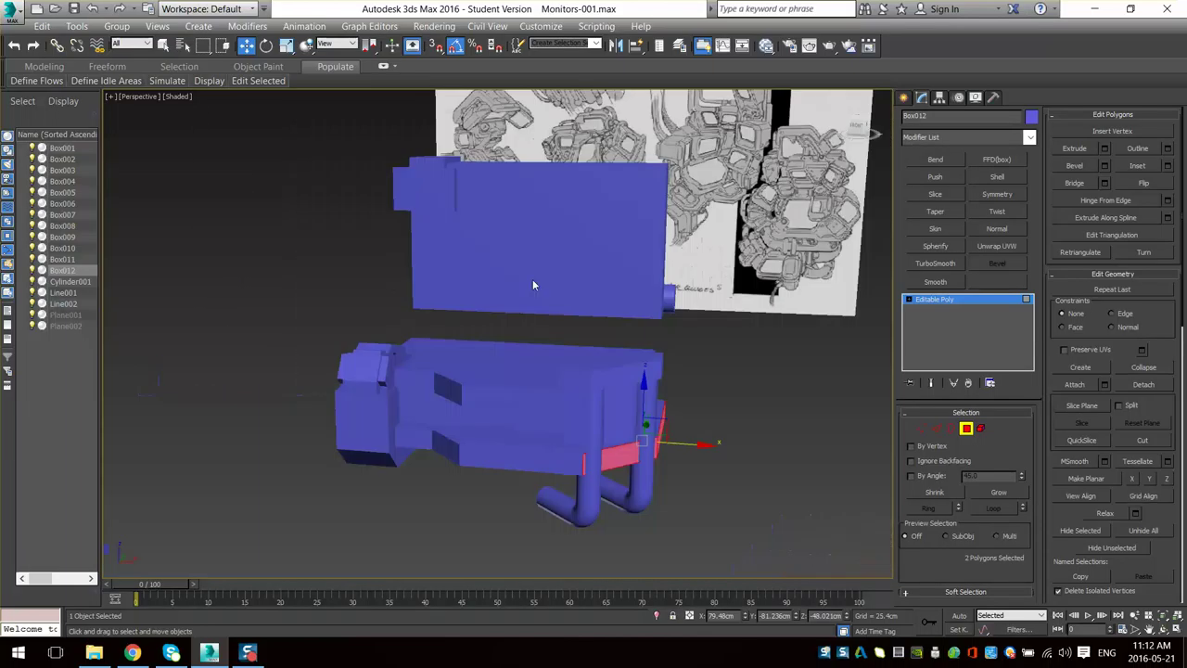
- Select the slanted polygon in the lower plate's notched side and move it along X toward the tubes, to about 14.4 cm
scroll(621, 215, up, 5)
mouse_move(621, 215)
middle_down()
mouse_move(642, 347)
mouse_move(613, 297)
mouse_move(609, 250)
middle_up()
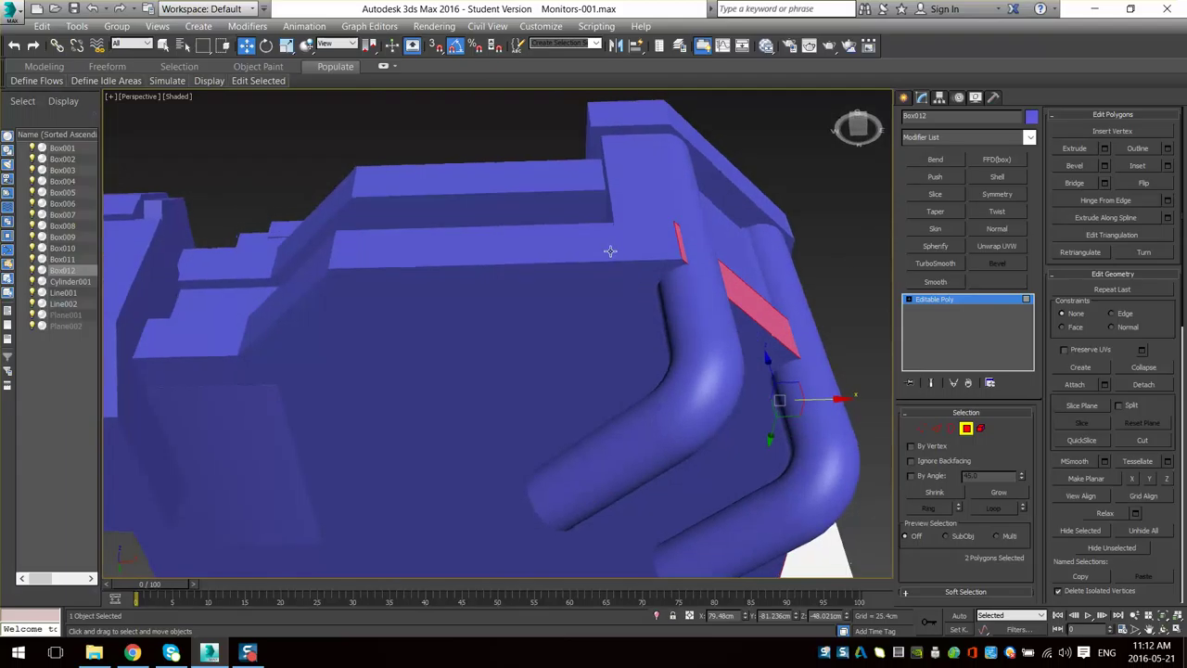
click(596, 246)
click(292, 304)
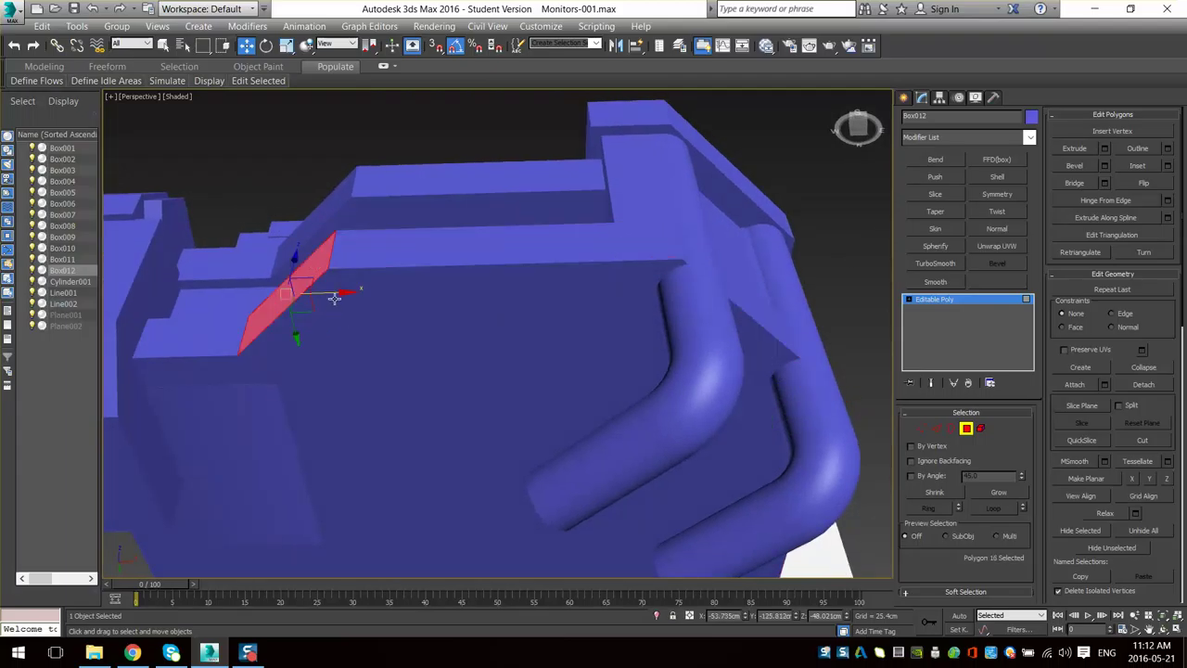
drag(333, 297, 607, 289)
alt+middle_drag(596, 300, 631, 273)
drag(609, 295, 602, 291)
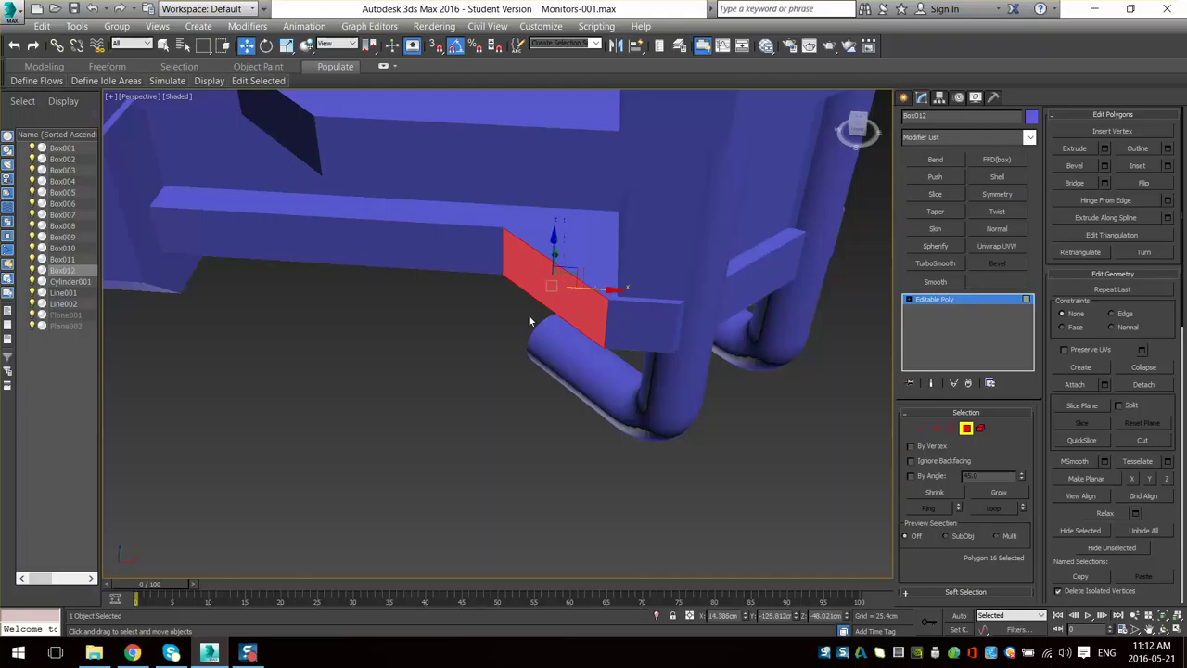
- Select the five polygons that form the underside of the lower plate
alt+middle_drag(530, 321, 567, 344)
click(516, 355)
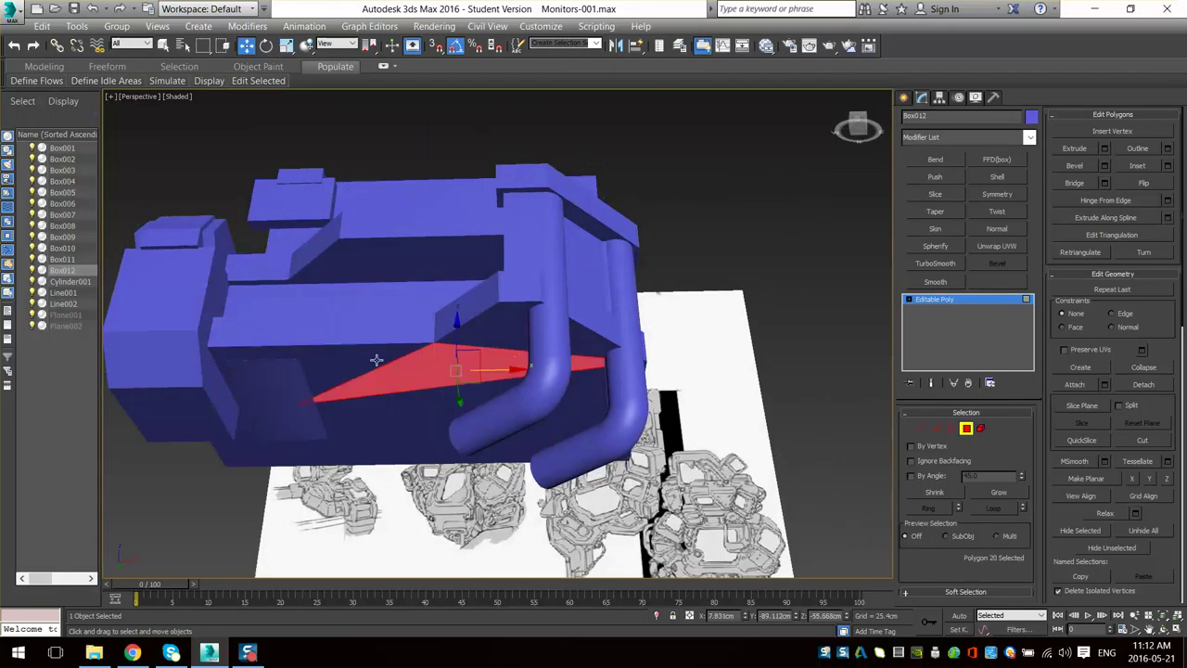
click(353, 368)
ctrl+click(437, 418)
ctrl+click(412, 371)
ctrl+click(510, 327)
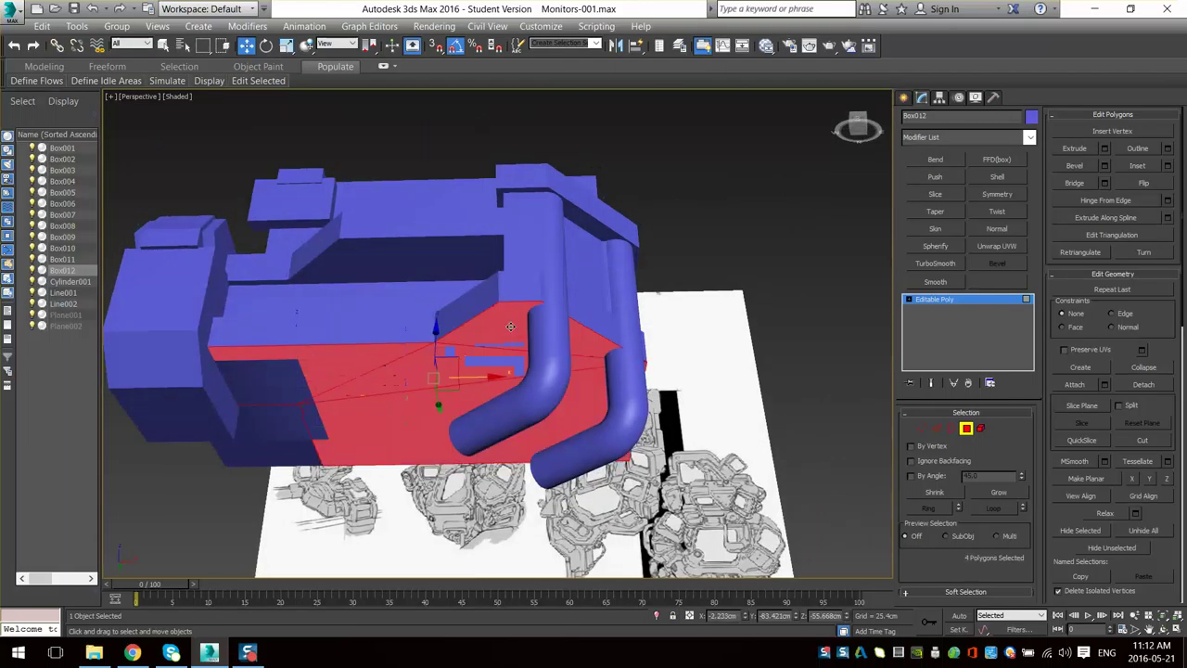
ctrl+click(274, 447)
alt+middle_drag(305, 432, 506, 279)
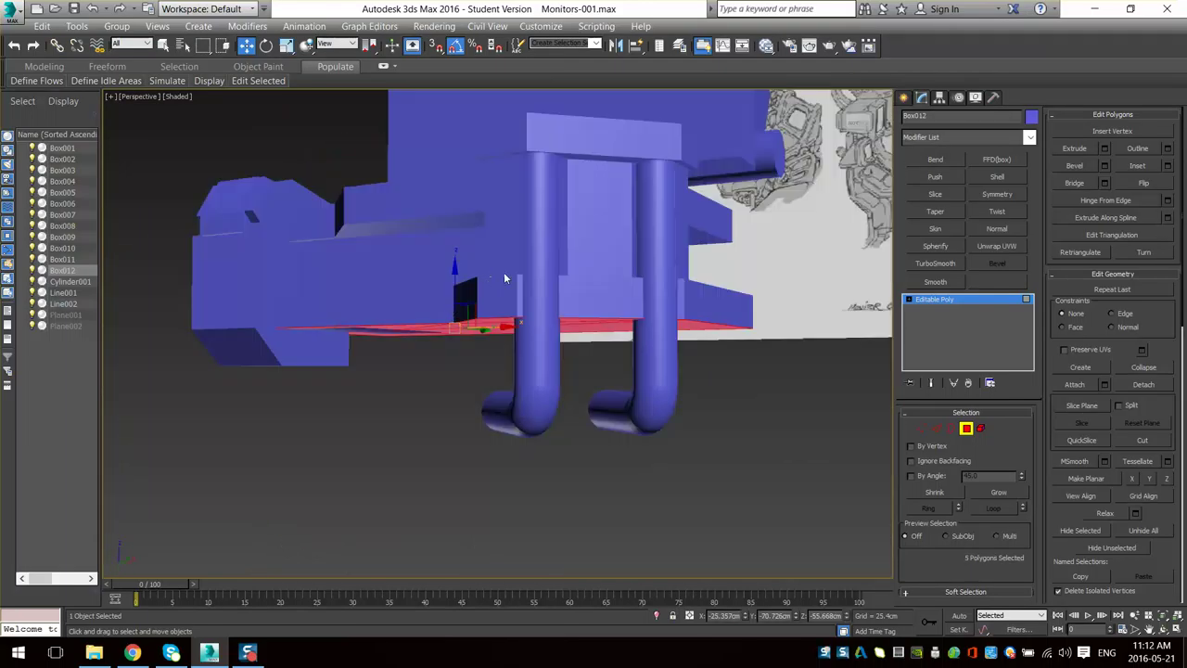
- Lower the five bottom polygons of the box behind the two pipes to about Z -88 cm
drag(453, 270, 447, 322)
alt+middle_drag(446, 322, 512, 337)
drag(455, 335, 456, 354)
alt+middle_drag(457, 354, 654, 372)
alt+middle_drag(651, 419, 598, 436)
- Compare the lower part of the model with the monitor sketches on the reference plane
middle_drag(625, 241, 612, 558)
scroll(620, 313, up, 3)
middle_drag(492, 354, 399, 389)
scroll(687, 332, down, 3)
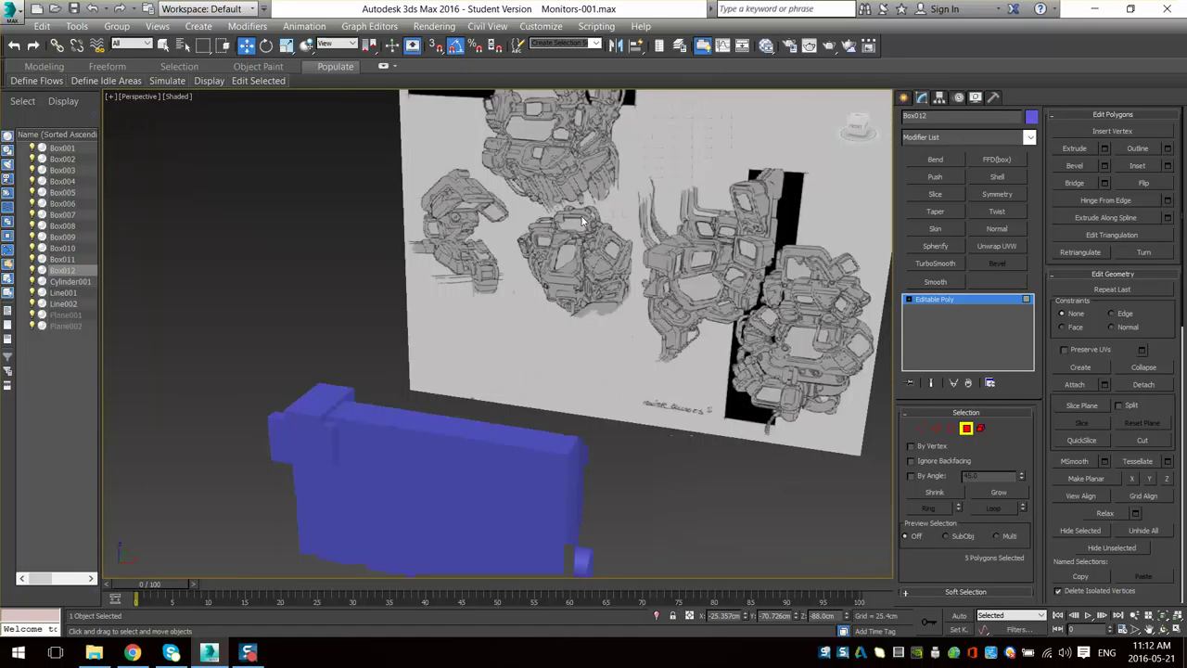
scroll(567, 180, up, 3)
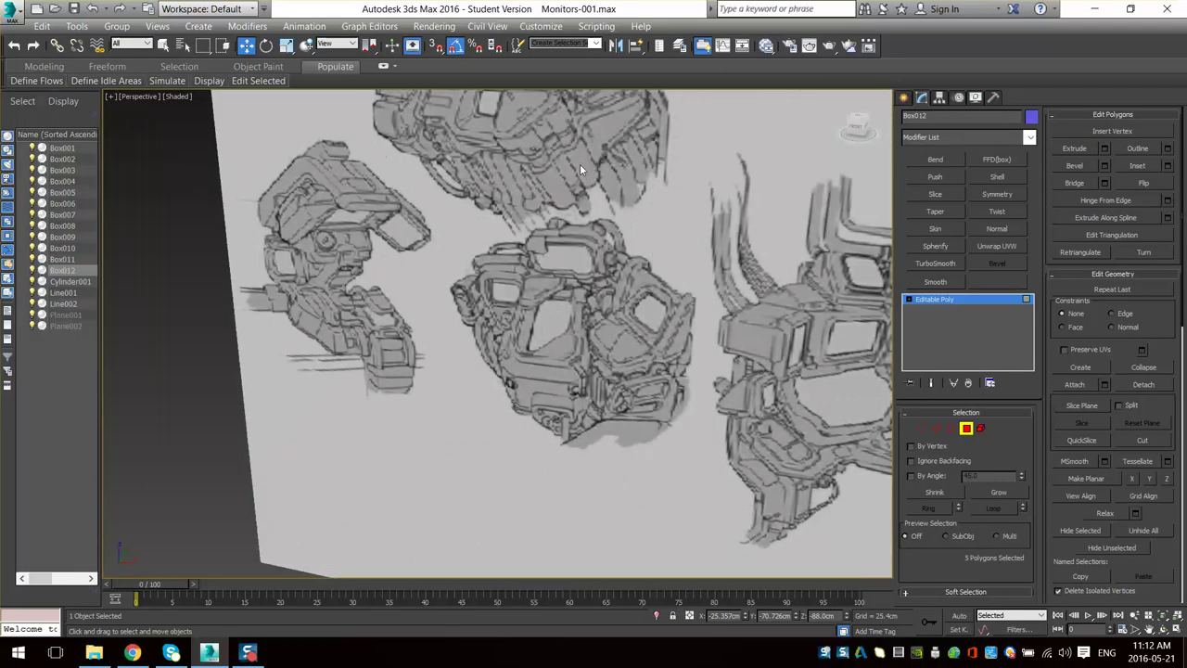
scroll(582, 213, down, 3)
mouse_move(585, 548)
middle_down()
mouse_move(612, 397)
mouse_move(671, 305)
mouse_move(651, 351)
middle_up()
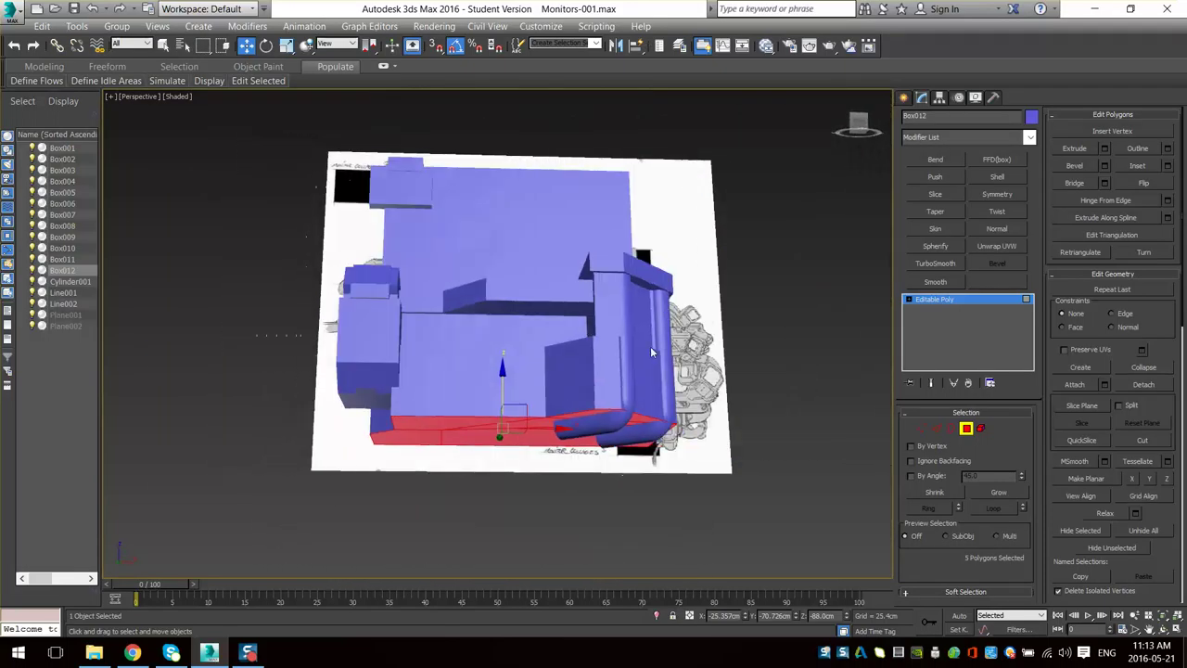
scroll(651, 352, up, 3)
mouse_move(580, 403)
alt+middle_down()
mouse_move(612, 392)
mouse_move(586, 386)
mouse_move(575, 406)
mouse_move(625, 379)
mouse_move(617, 403)
mouse_move(689, 471)
mouse_move(565, 431)
mouse_move(611, 347)
mouse_move(633, 410)
mouse_move(569, 348)
mouse_move(543, 346)
mouse_move(595, 343)
mouse_move(579, 364)
alt+middle_up()
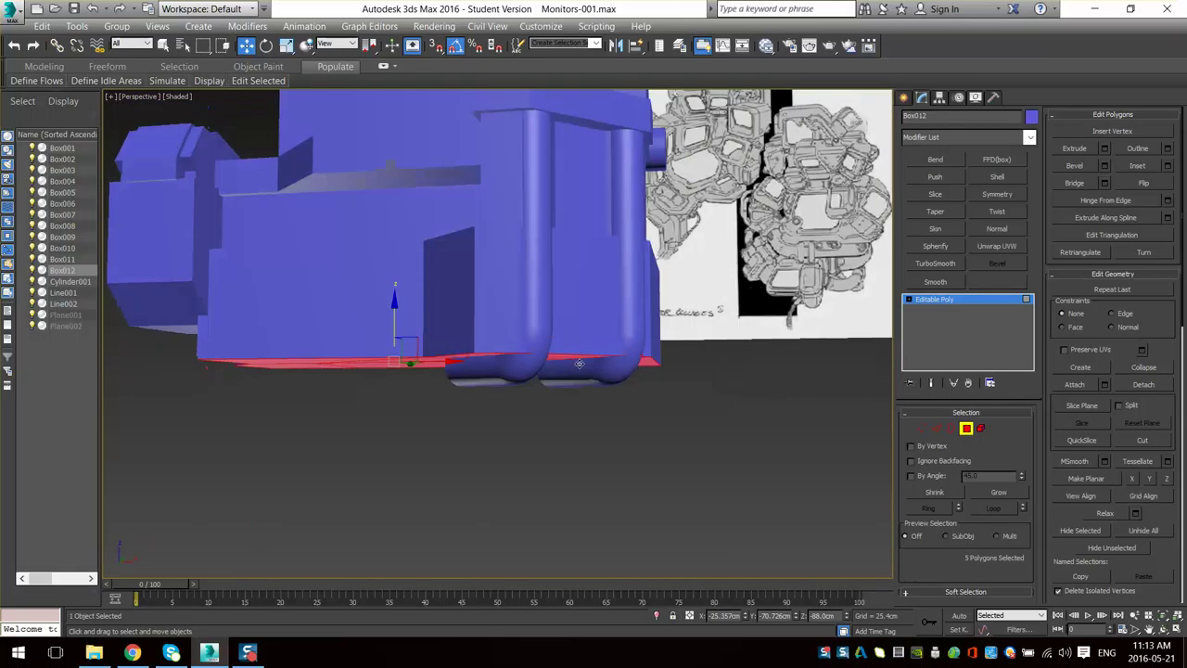
- Leave polygon editing, select the two bent pipes with the lower box, and inspect how they fit together
click(966, 429)
click(540, 229)
ctrl+click(634, 210)
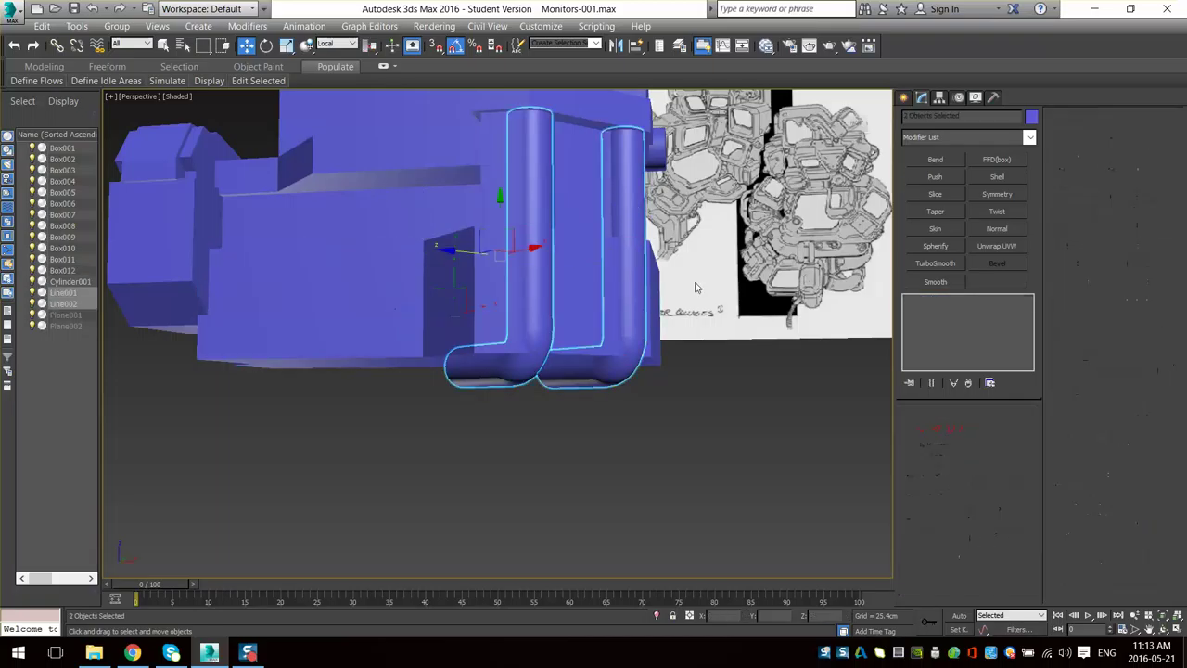
alt+middle_drag(697, 287, 673, 337)
drag(725, 292, 393, 441)
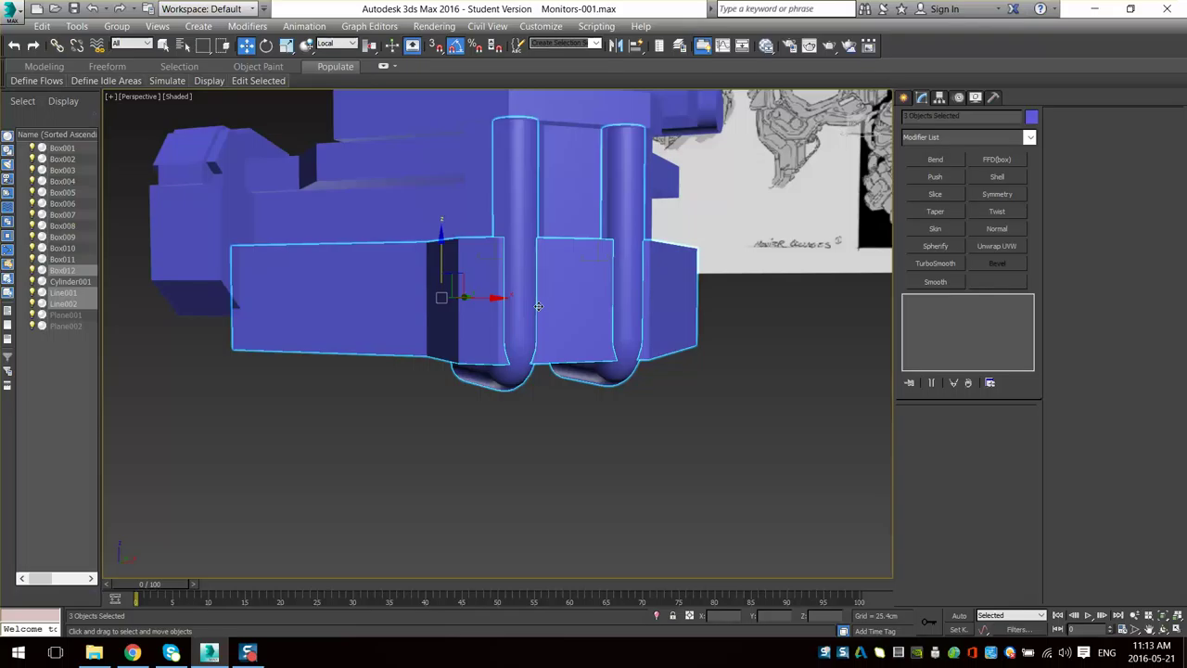
mouse_move(618, 273)
alt+middle_down()
mouse_move(536, 358)
mouse_move(531, 332)
alt+middle_up()
scroll(588, 347, down, 3)
scroll(531, 332, up, 4)
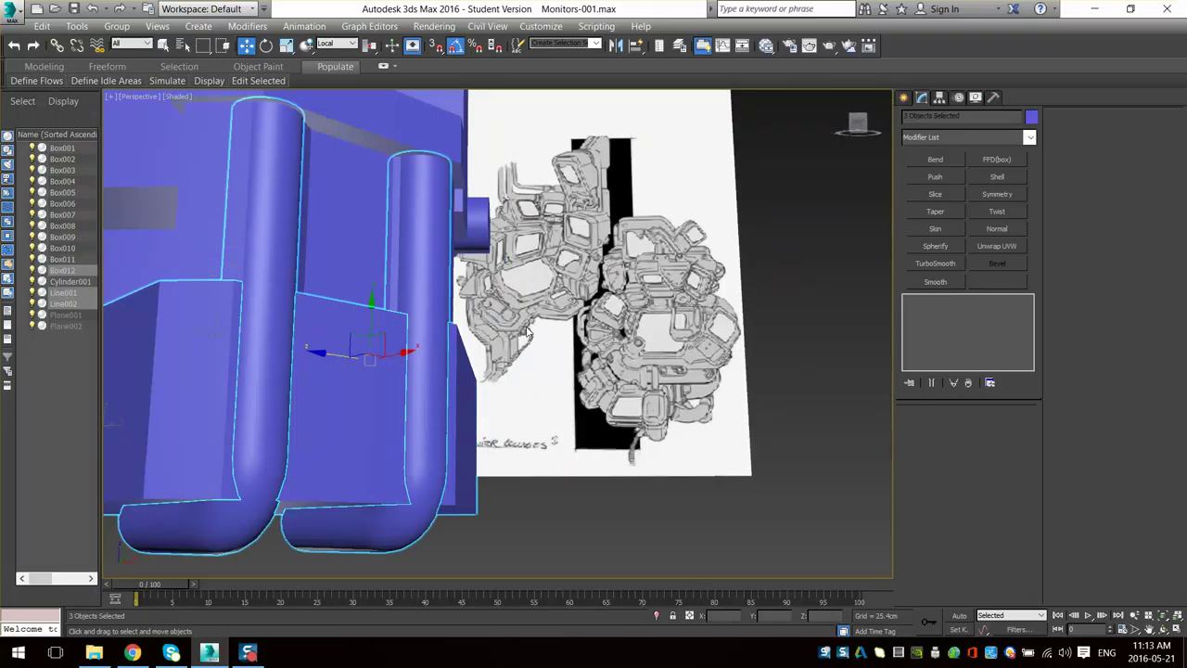
alt+middle_drag(475, 385, 391, 429)
middle_drag(432, 371, 607, 451)
- Attach the second bent pipe to the first one so both form a single object
click(717, 485)
click(378, 284)
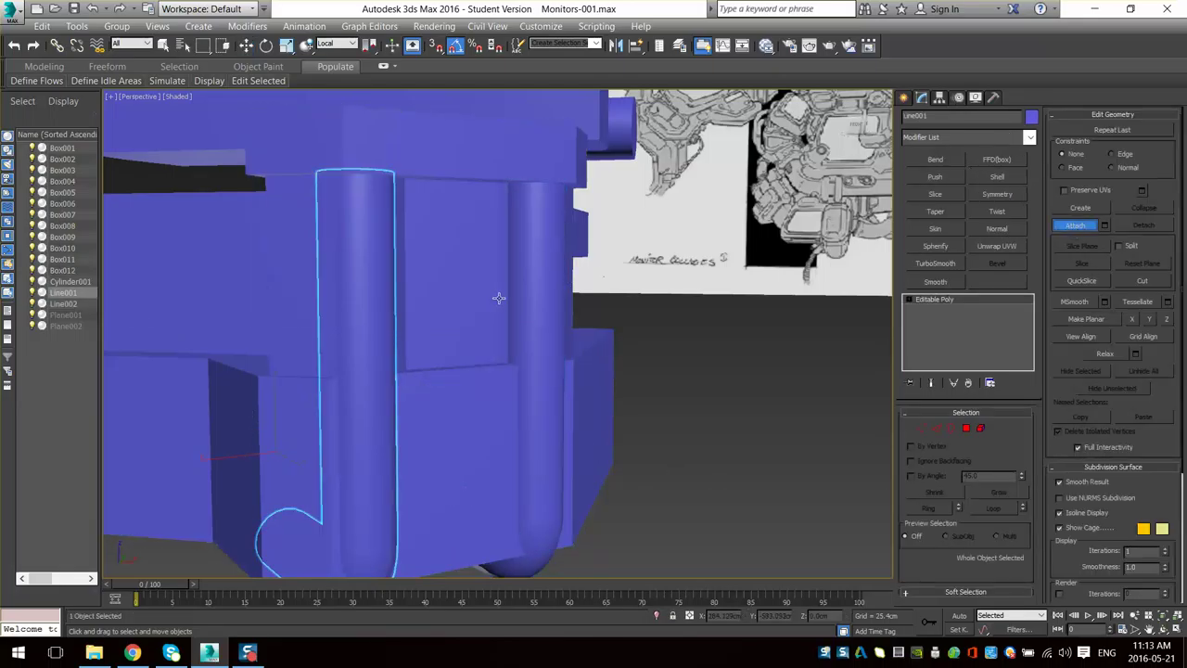
click(539, 299)
- Select the vertices at the lower ends of both joined pipes and shift them slightly sideways
middle_drag(539, 299, 538, 185)
scroll(538, 186, down, 3)
key(1)
drag(619, 146, 251, 324)
alt+middle_drag(409, 247, 418, 273)
mouse_move(454, 174)
mouse_down()
mouse_move(453, 201)
mouse_move(446, 174)
mouse_up()
alt+middle_drag(414, 271, 810, 421)
click(922, 427)
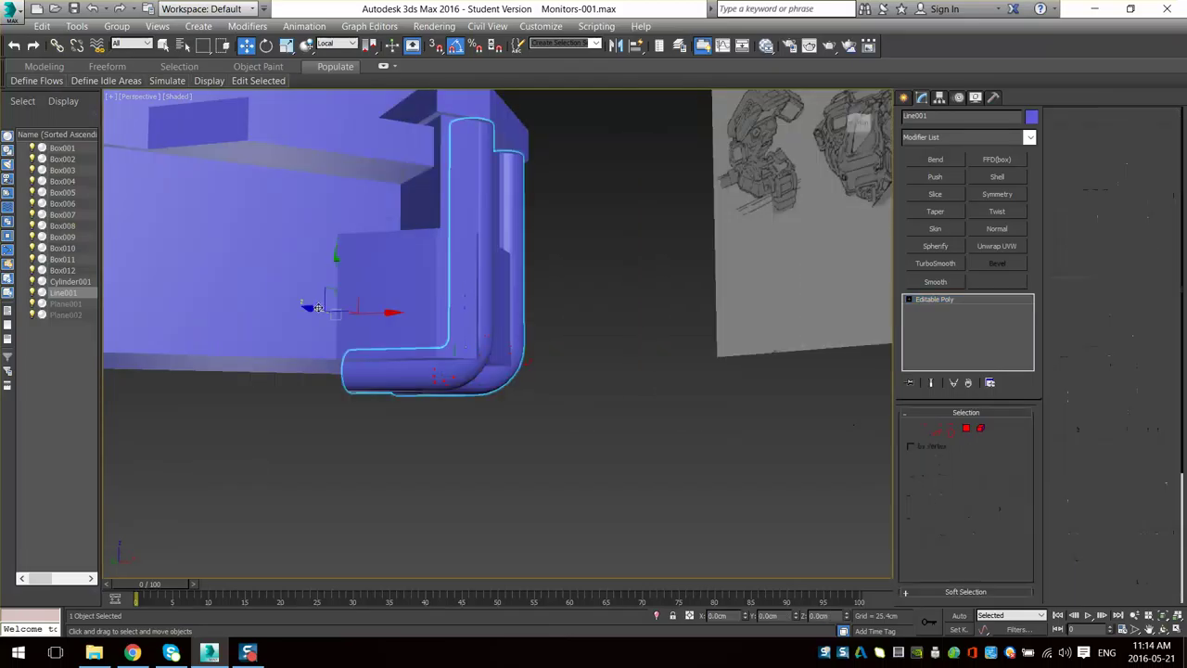
- Extrude the lower box's five bottom polygons downward by about 13 cm
click(412, 294)
alt+middle_drag(411, 294, 456, 360)
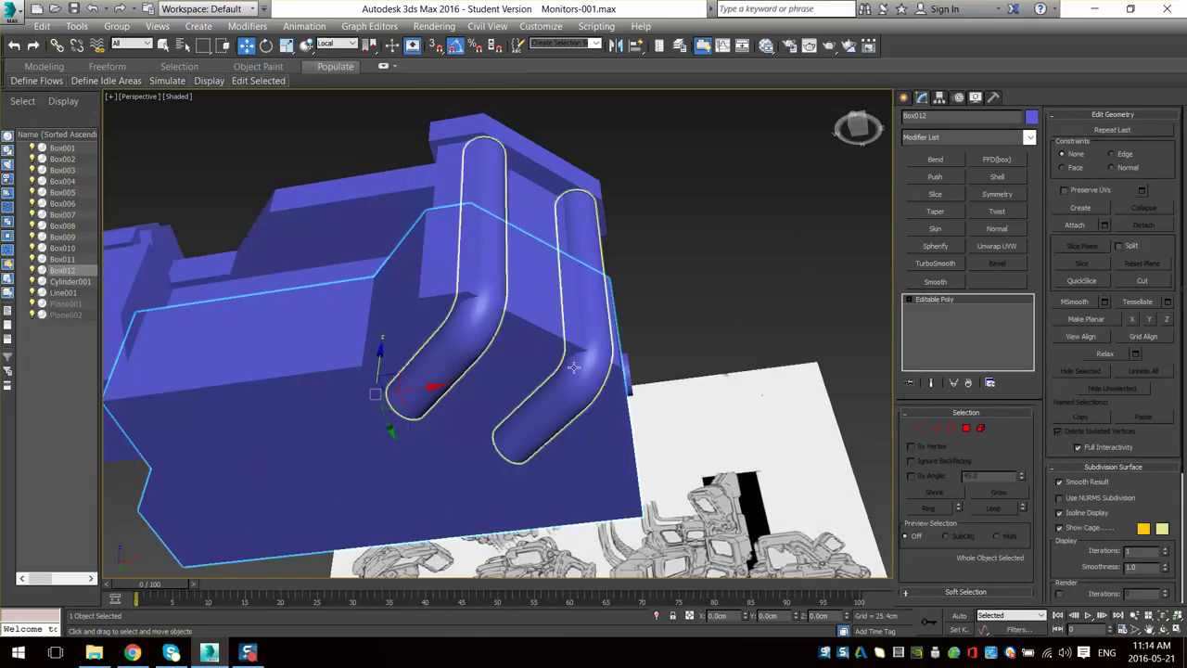
click(967, 429)
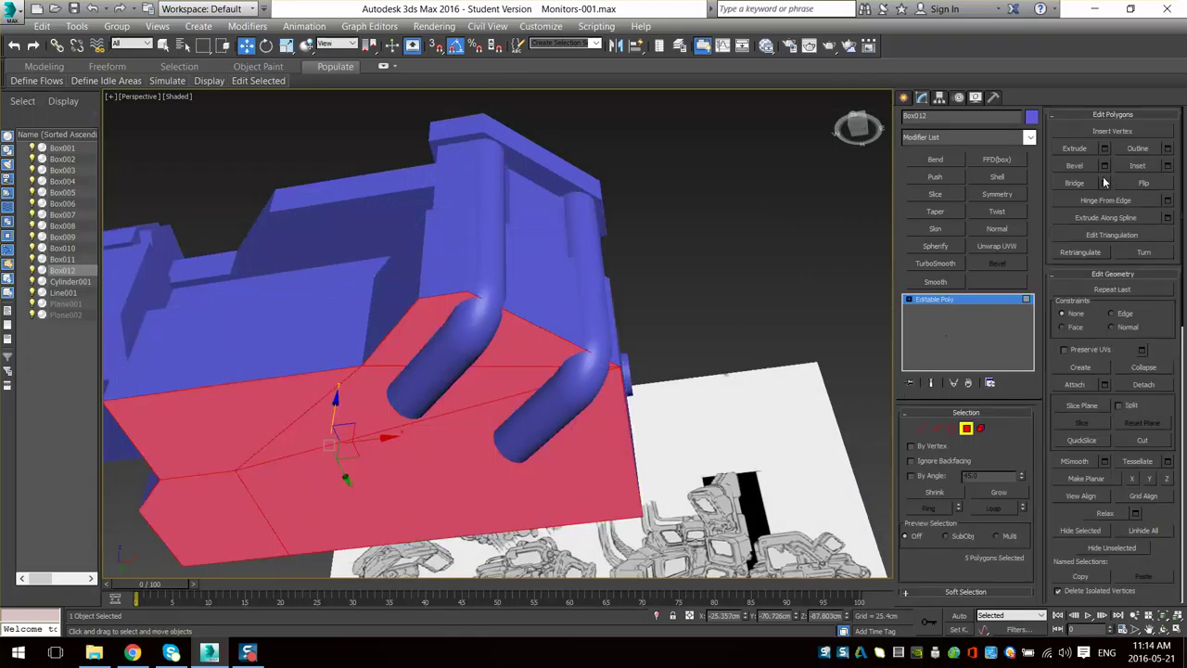
click(1075, 148)
drag(355, 403, 357, 382)
- Taper the extruded underside by outlining its bottom polygons inward by about -20.68 cm
click(1168, 150)
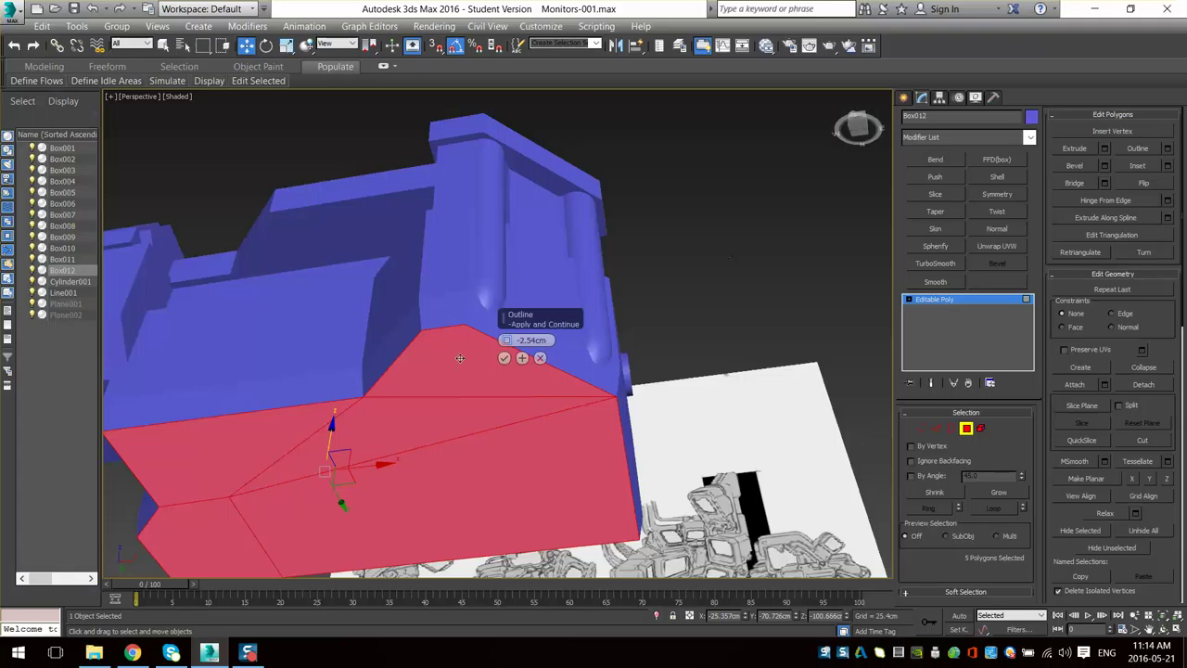
alt+middle_drag(461, 357, 586, 359)
drag(507, 342, 505, 375)
click(521, 361)
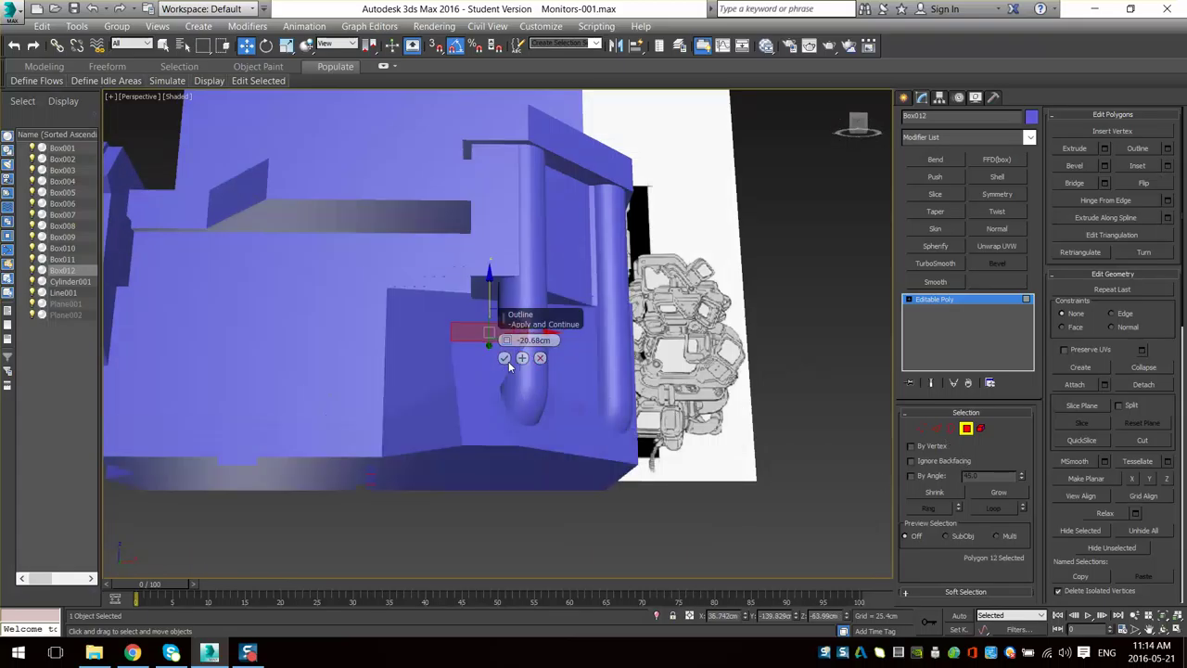
key(ctrl+z)
click(505, 359)
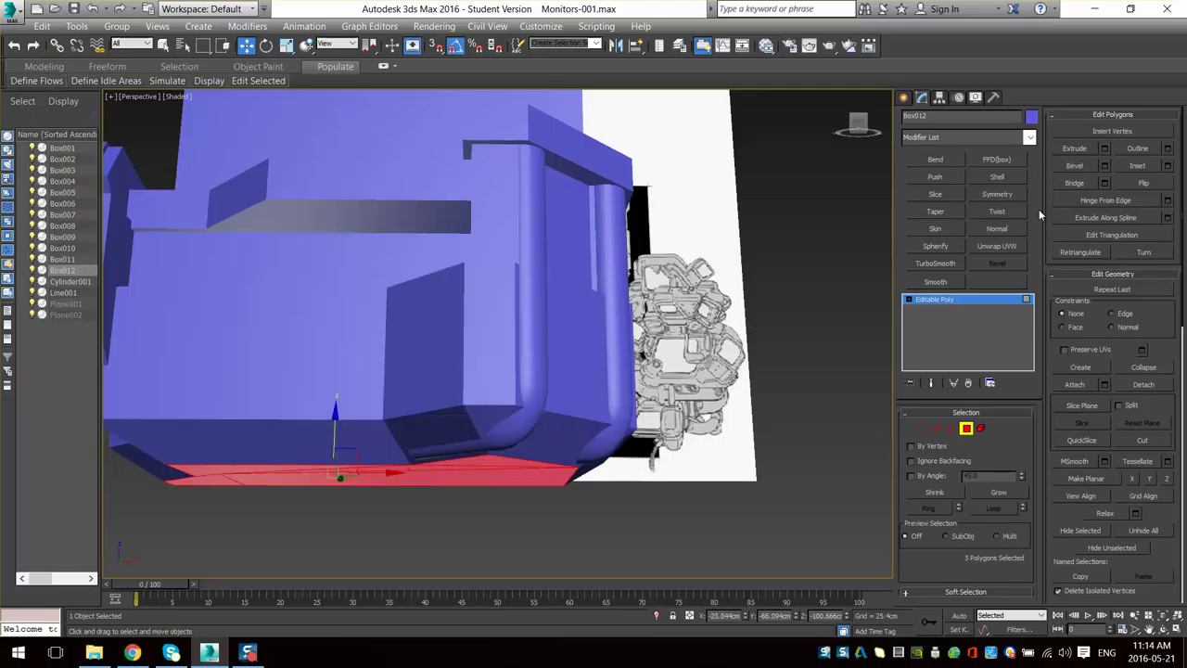
- Grow the bottom selection to include the sloped sides, raise it slightly, and leave polygon editing
click(999, 491)
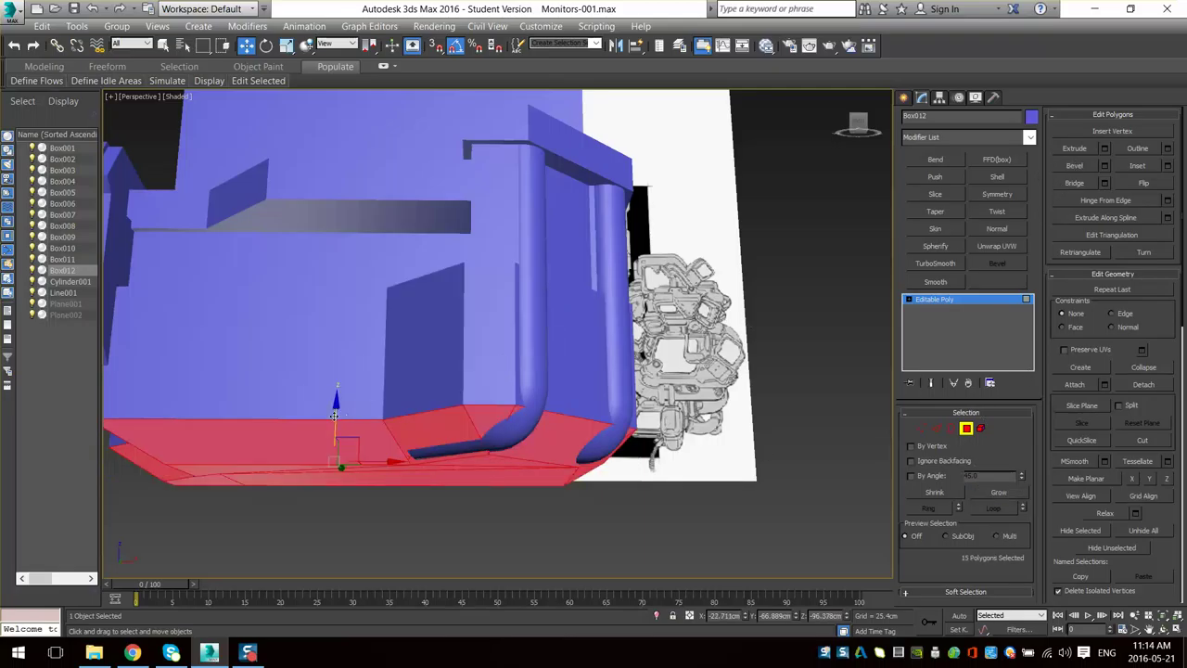
drag(335, 415, 335, 388)
mouse_move(426, 384)
alt+middle_down()
mouse_move(426, 398)
mouse_move(406, 394)
mouse_move(435, 411)
mouse_move(436, 389)
alt+middle_up()
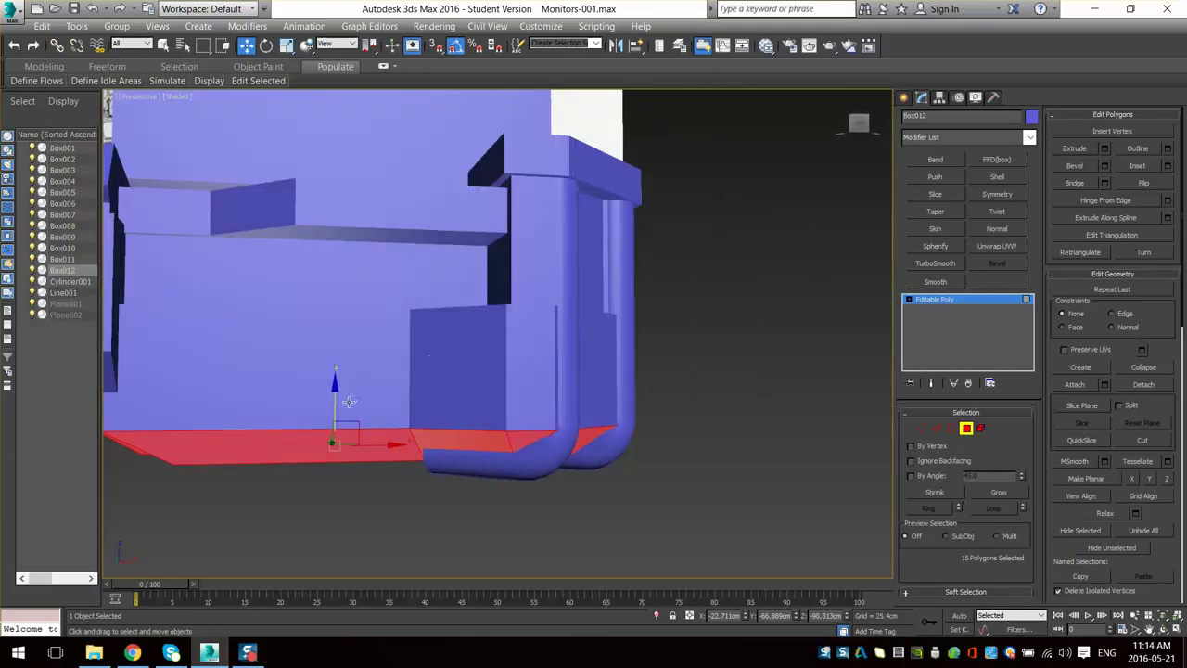
drag(334, 405, 333, 383)
drag(331, 400, 326, 385)
alt+middle_drag(560, 393, 574, 370)
click(967, 432)
- Review the whole model against the monitor cluster sketches and return to the lower box's side
scroll(510, 409, down, 5)
scroll(510, 409, up, 5)
scroll(594, 368, down, 5)
mouse_move(620, 335)
alt+middle_down()
mouse_move(579, 339)
mouse_move(641, 345)
mouse_move(680, 381)
mouse_move(464, 473)
mouse_move(490, 464)
alt+middle_up()
scroll(576, 424, up, 3)
middle_drag(315, 260, 371, 340)
scroll(371, 340, up, 4)
middle_drag(339, 303, 527, 373)
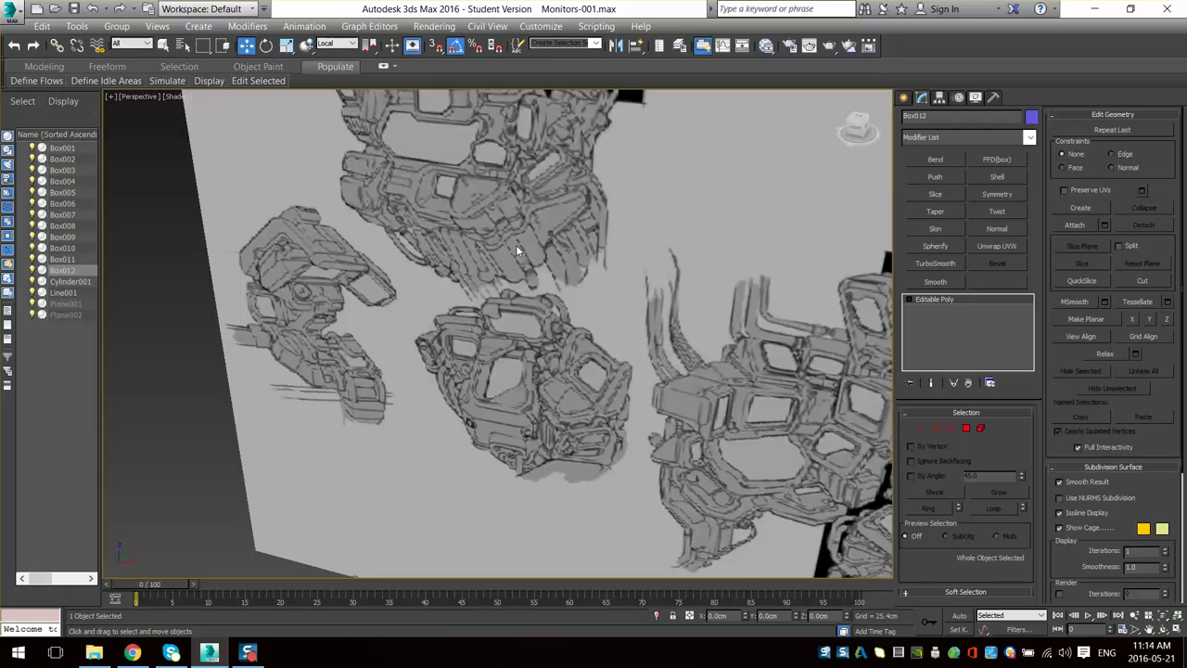
middle_drag(515, 245, 520, 297)
scroll(616, 232, down, 5)
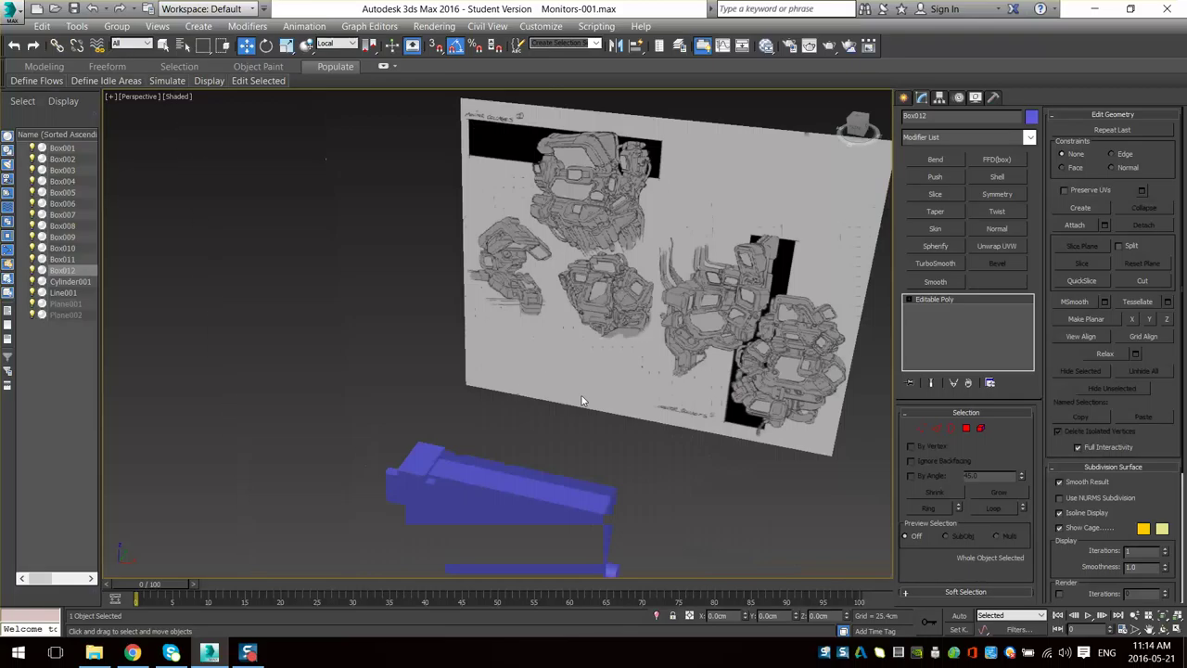
mouse_move(583, 398)
alt+middle_down()
mouse_move(623, 429)
mouse_move(556, 409)
mouse_move(565, 532)
alt+middle_up()
scroll(555, 409, up, 5)
- Show edged faces and connect the top and bottom edges of the lower box's side face with a vertical edge
key(F4)
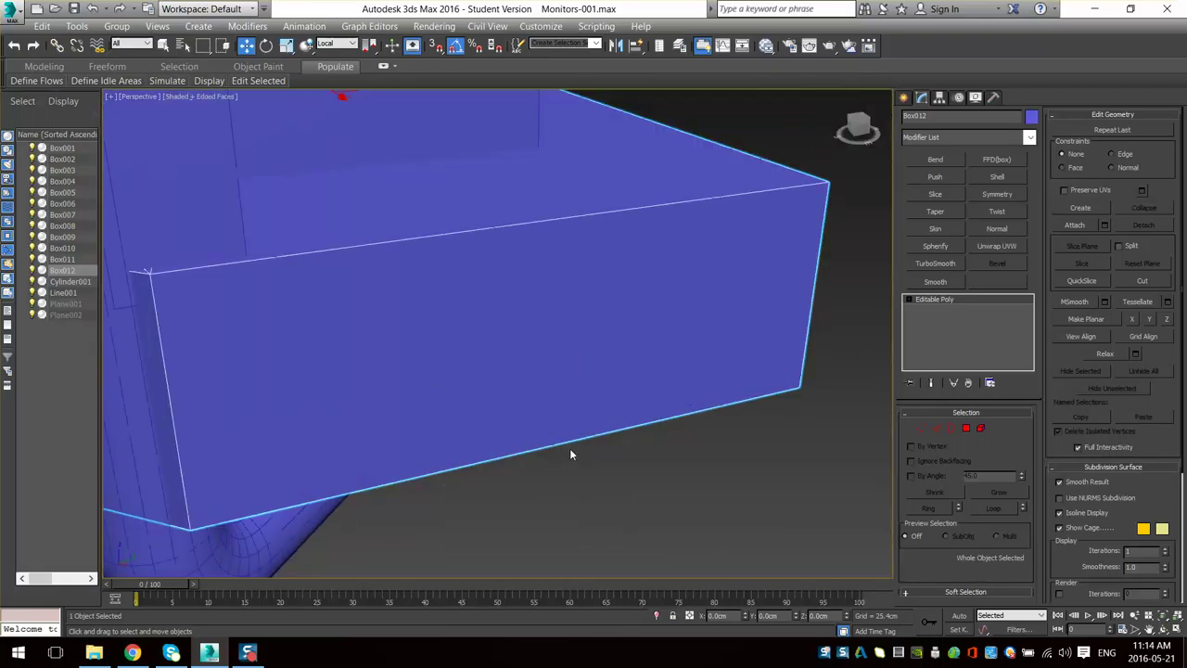
click(938, 430)
scroll(564, 366, down, 6)
click(529, 359)
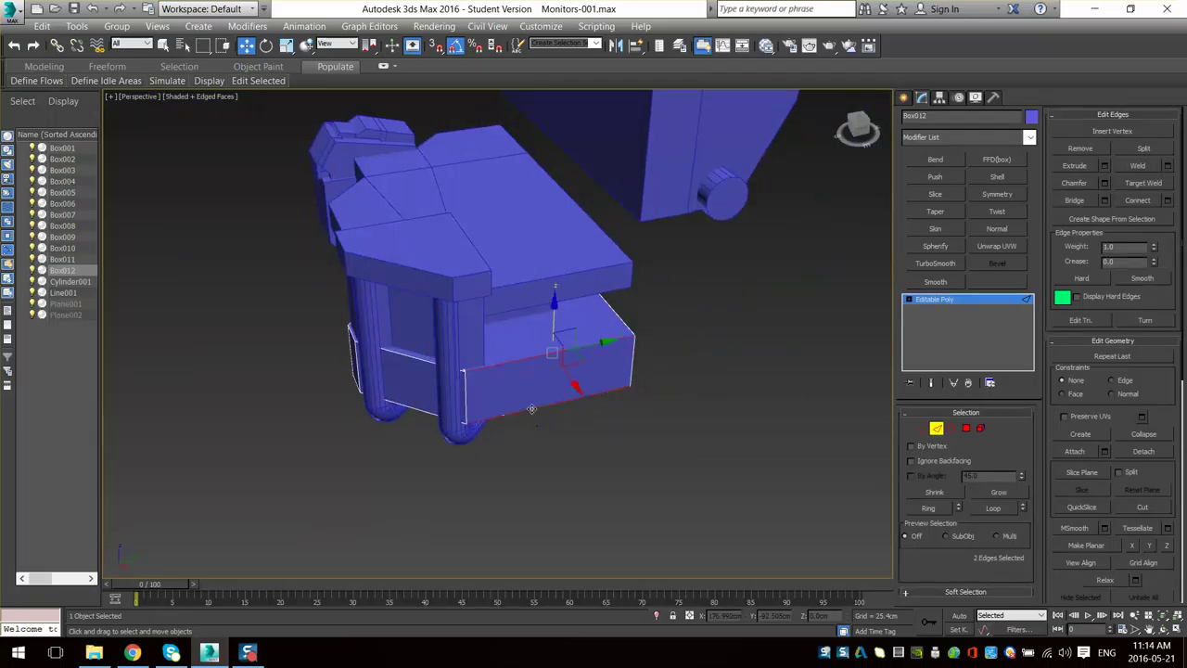
click(588, 396)
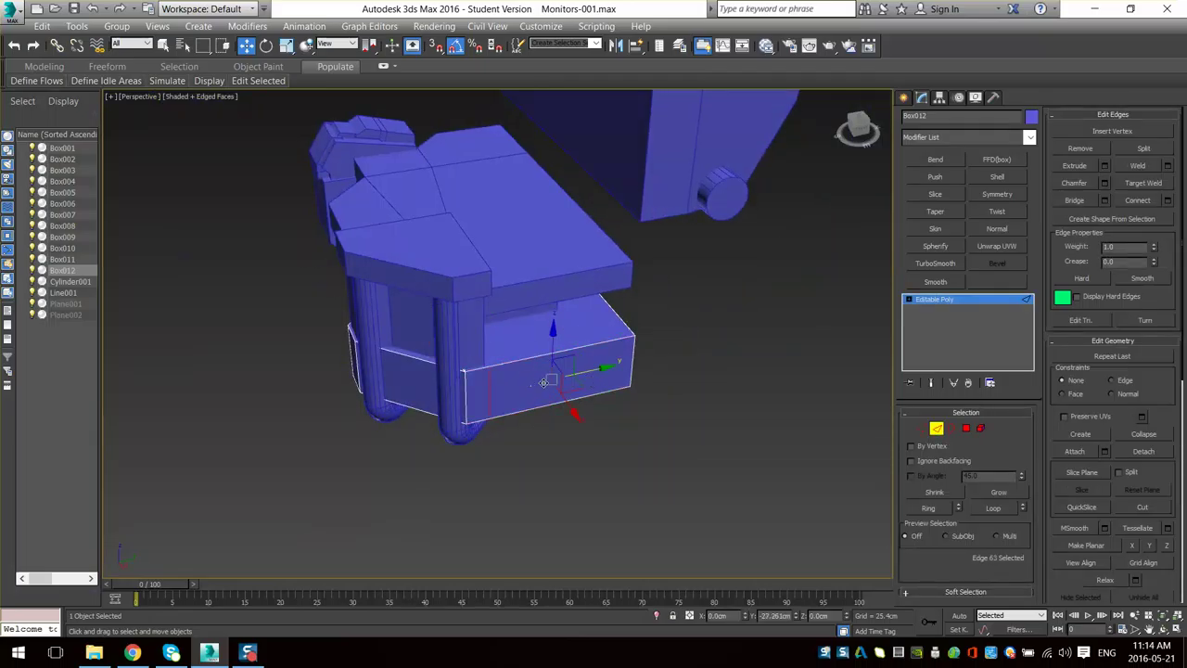
drag(543, 382, 544, 382)
- Extrude the side polygon farther from the pipes outward into a long block
click(966, 428)
click(580, 375)
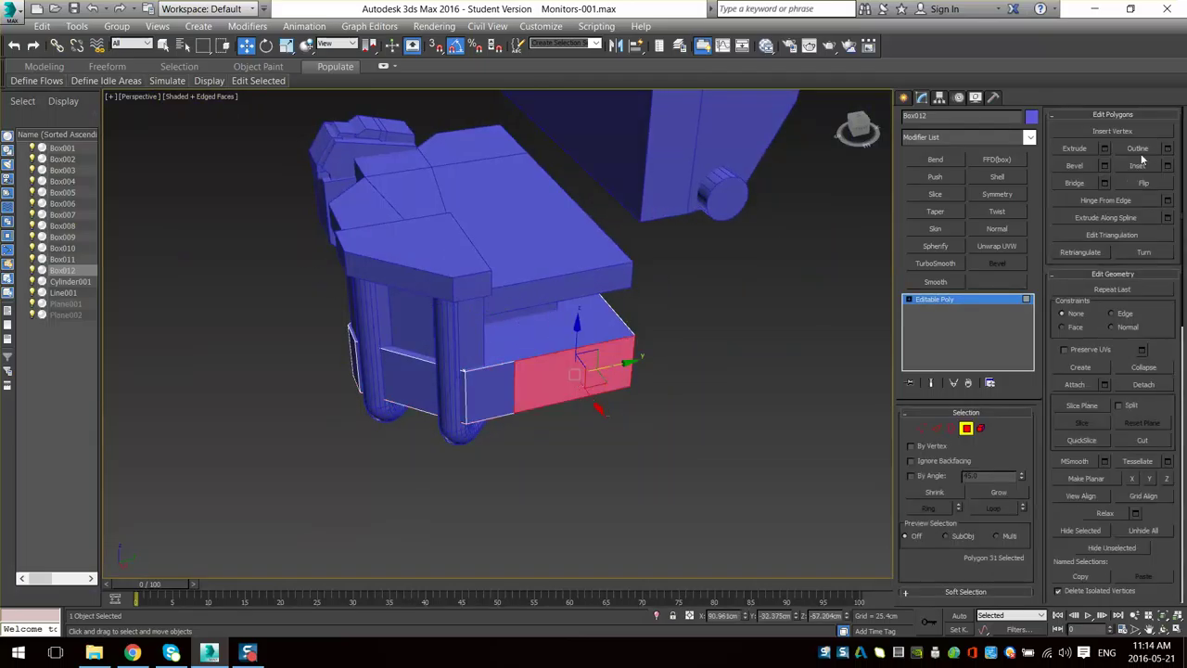
drag(586, 379, 581, 244)
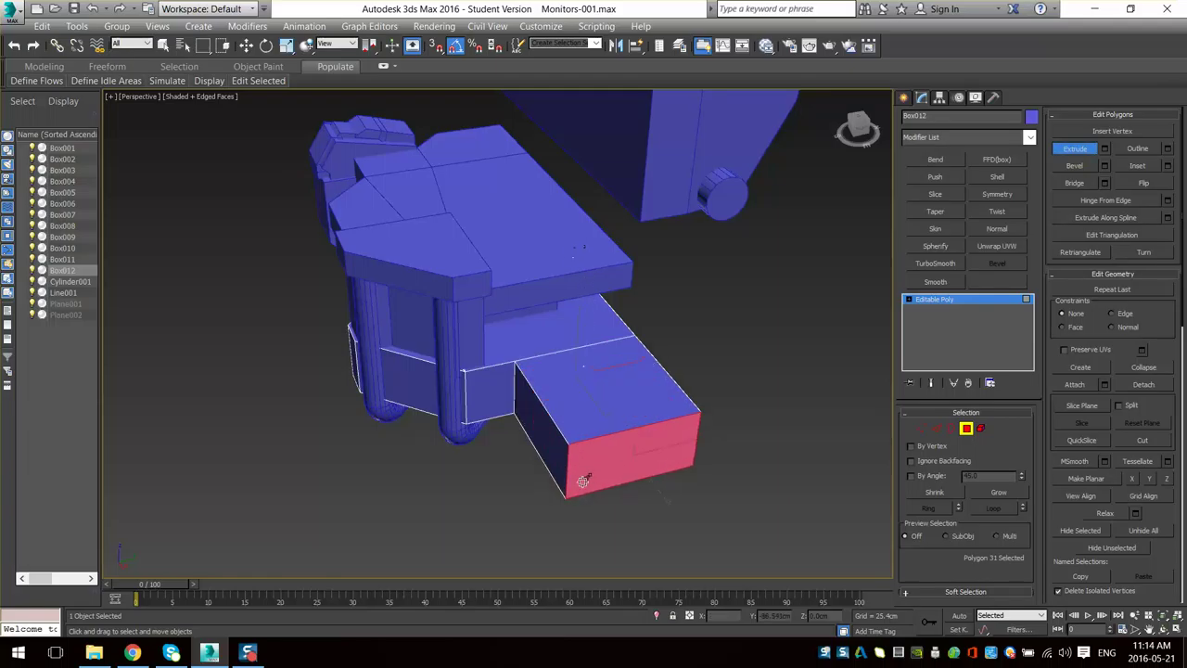
- Move the outer vertical edge nearest the pipes inward along Y to taper the extruded block
key(1)
key(2)
click(566, 470)
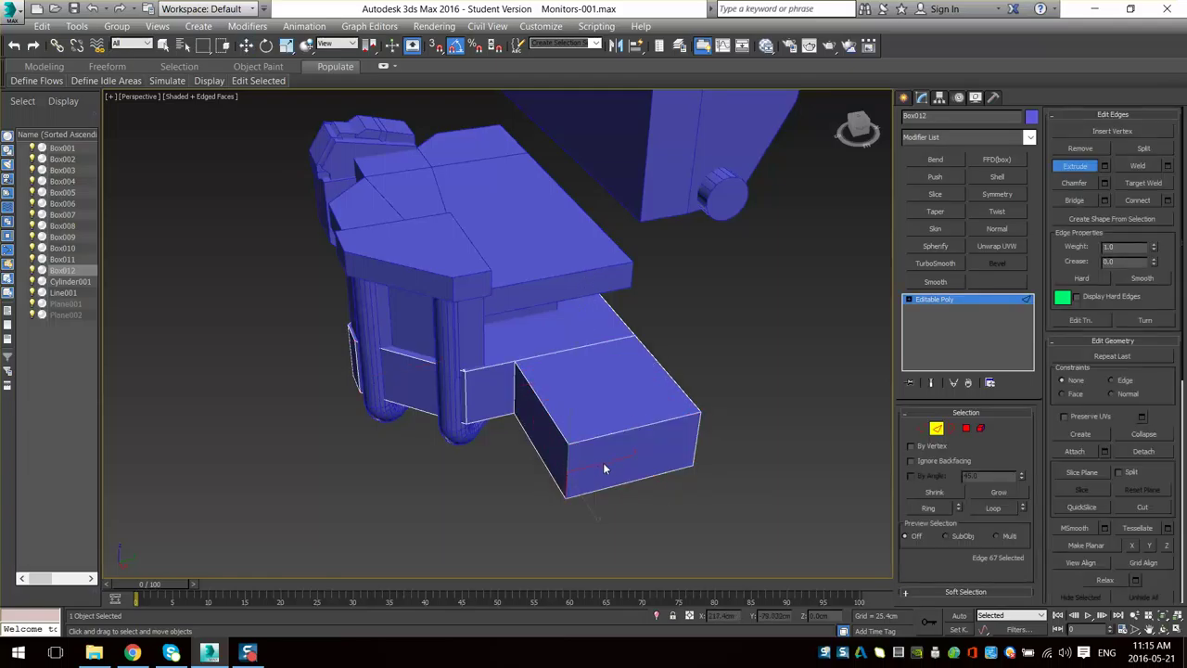
key(2)
key(2)
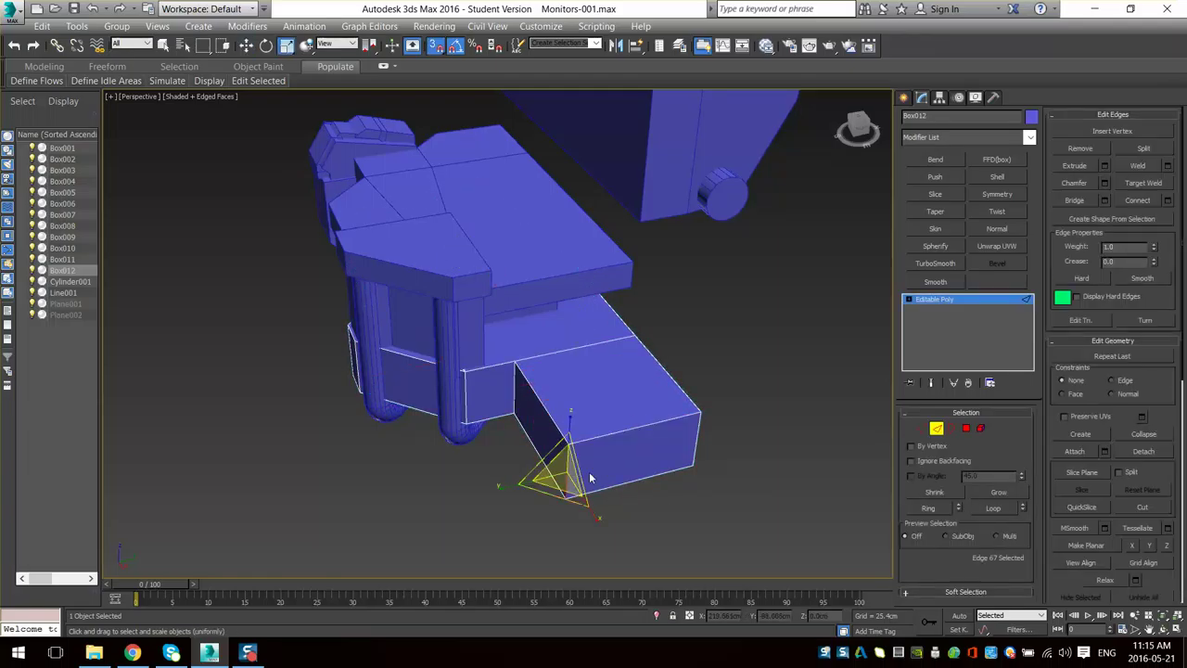
key(w)
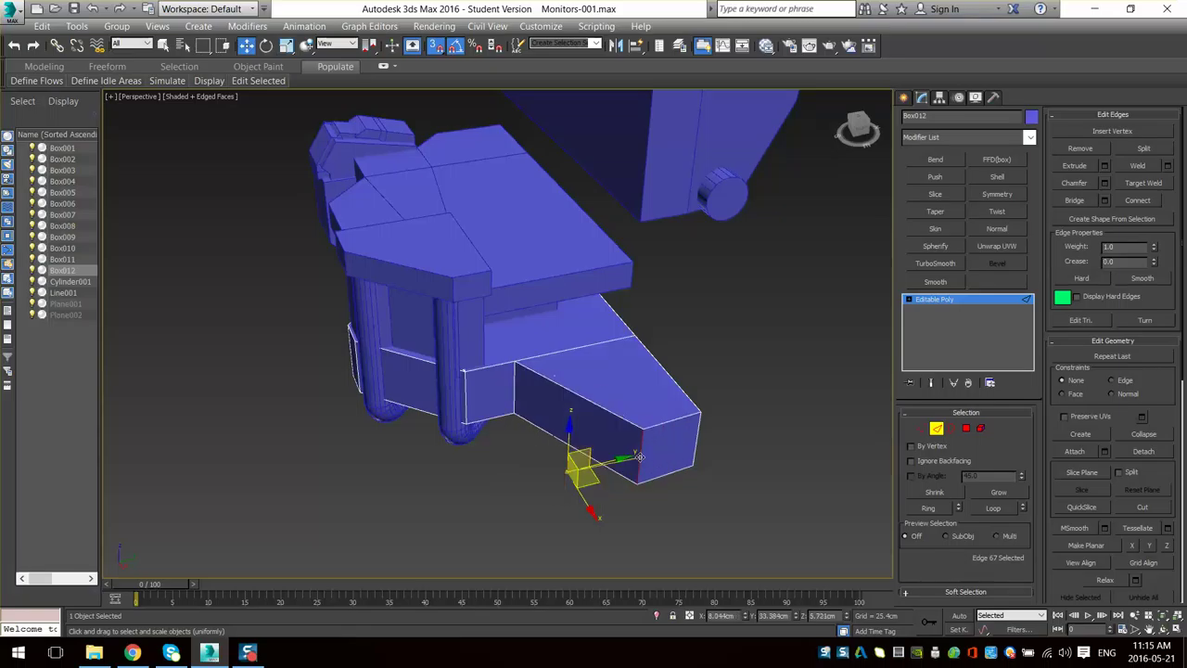
- Study the protruding shapes in the reference sketches and return to the extruded block
scroll(556, 445, down, 6)
alt+middle_drag(545, 443, 618, 443)
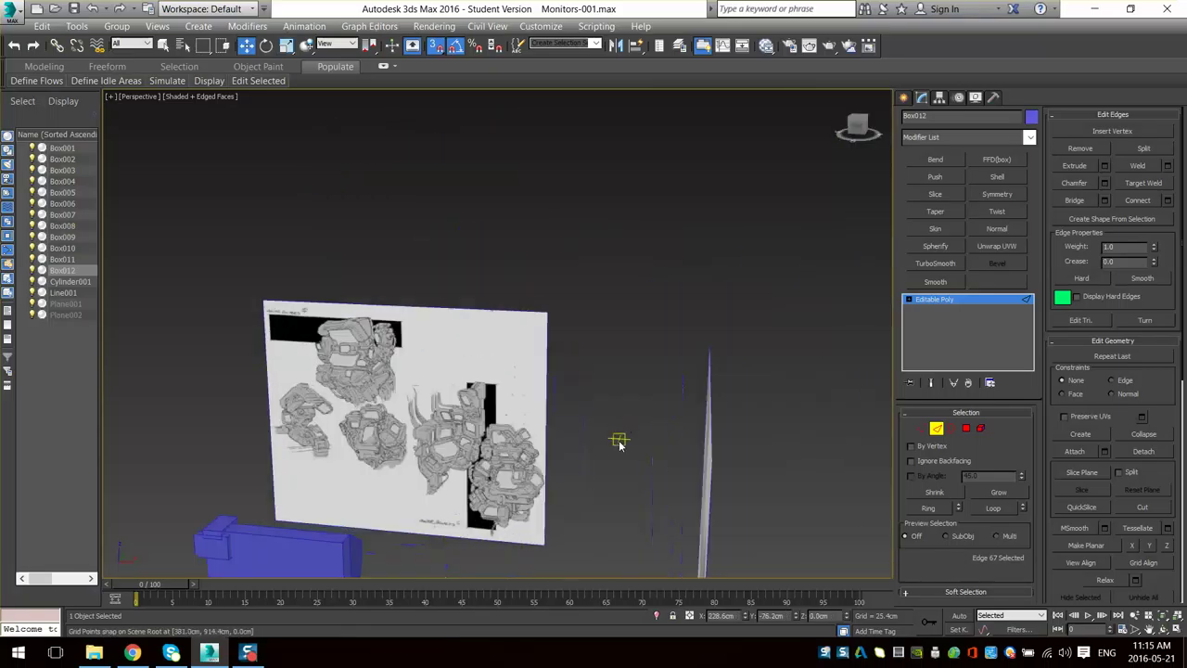
scroll(617, 442, up, 8)
scroll(384, 329, up, 3)
scroll(385, 329, up, 4)
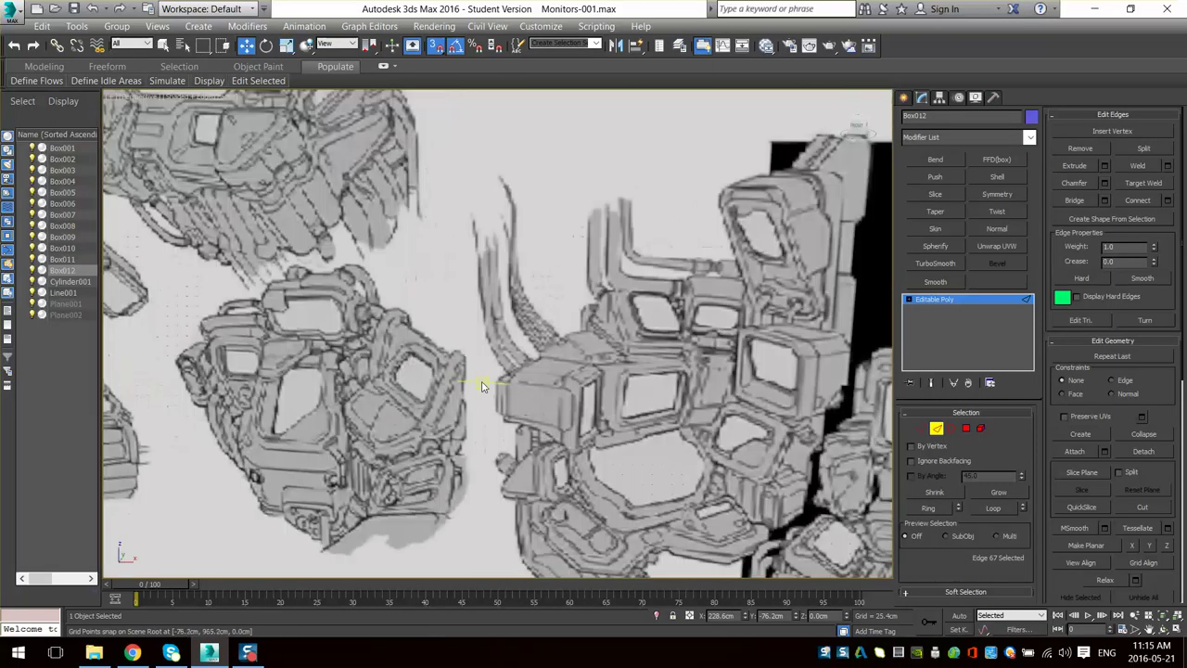
scroll(515, 380, down, 2)
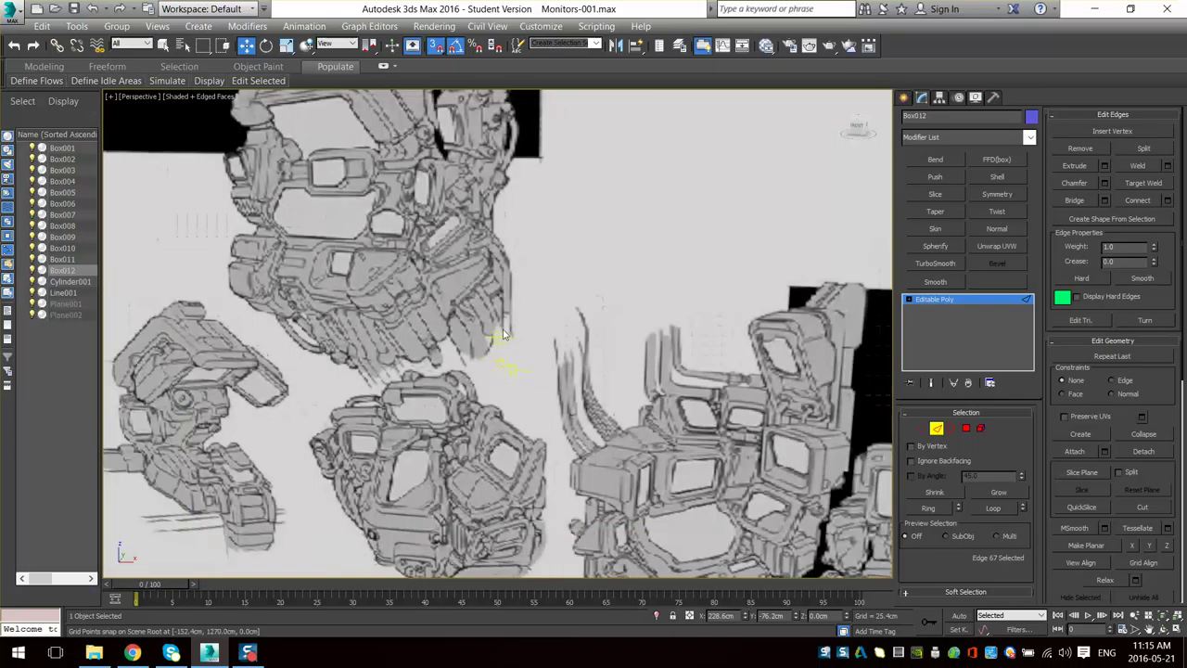
alt+middle_drag(498, 289, 492, 259)
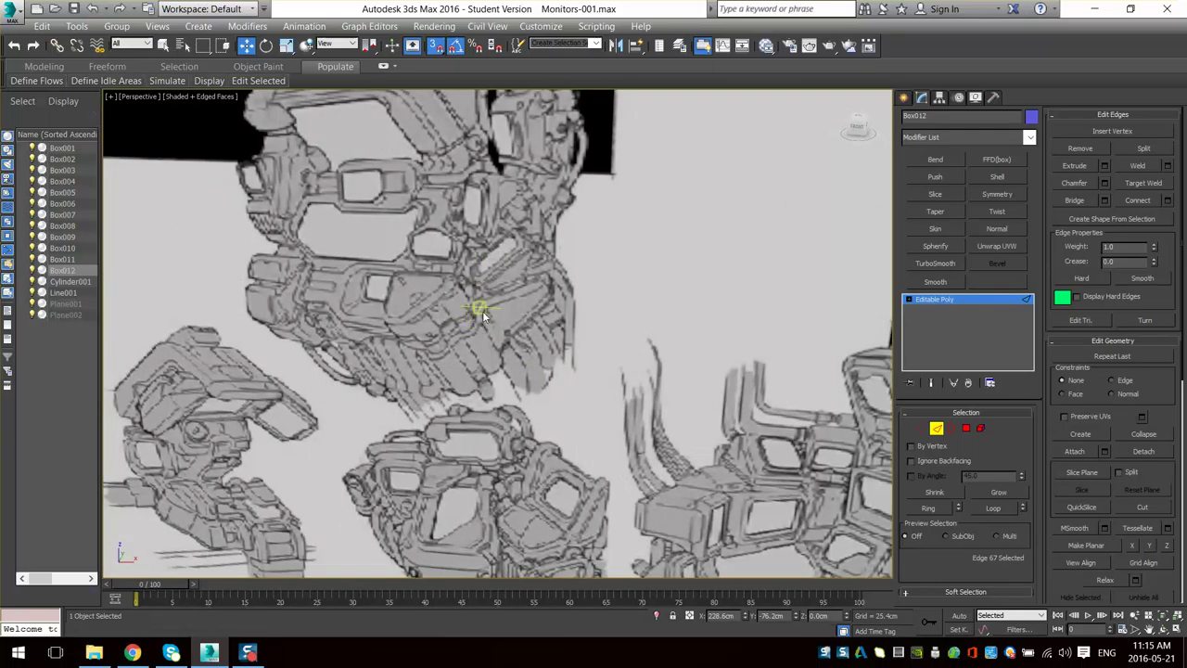
scroll(515, 417, down, 6)
mouse_move(504, 538)
middle_down()
mouse_move(524, 398)
mouse_move(575, 393)
mouse_move(694, 340)
mouse_move(641, 272)
middle_up()
scroll(575, 394, up, 4)
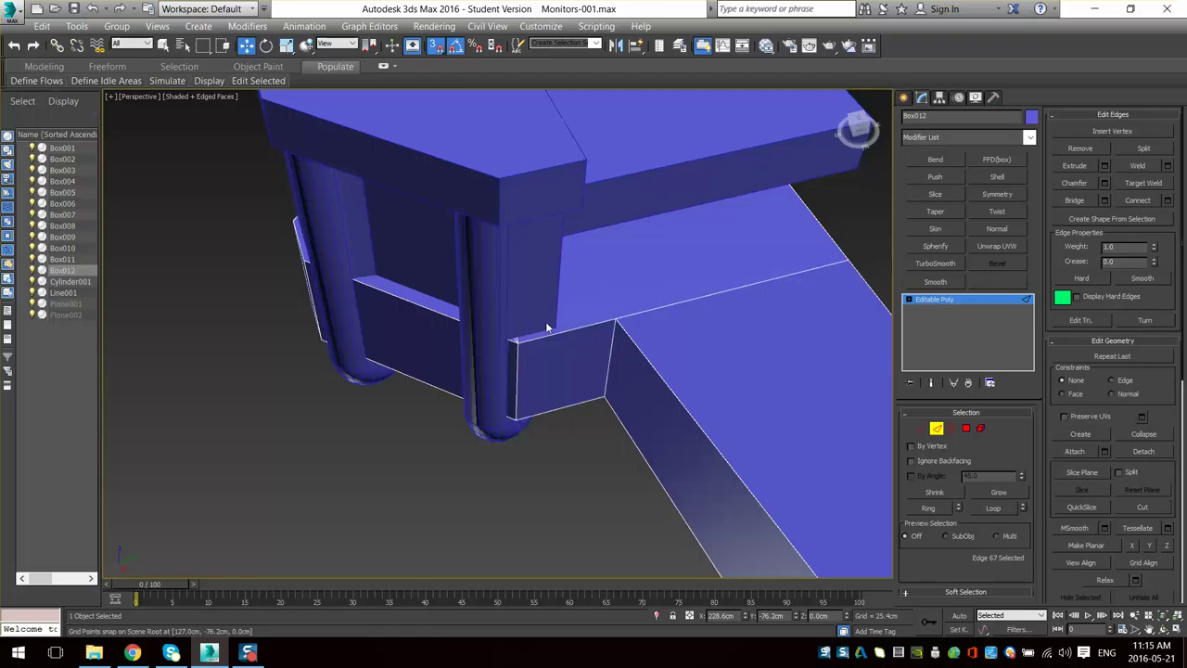
- Turn off 3D snapping and move the vertical edge at the block's base along Y to about -67 cm
click(435, 47)
middle_drag(695, 492, 464, 383)
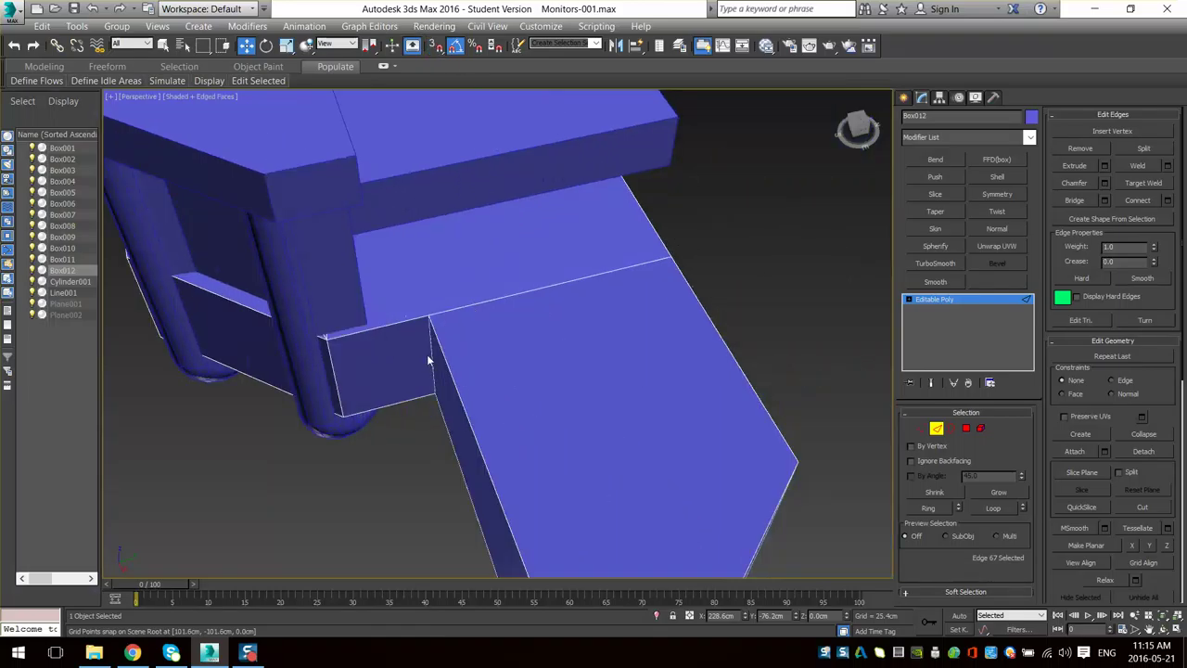
click(430, 358)
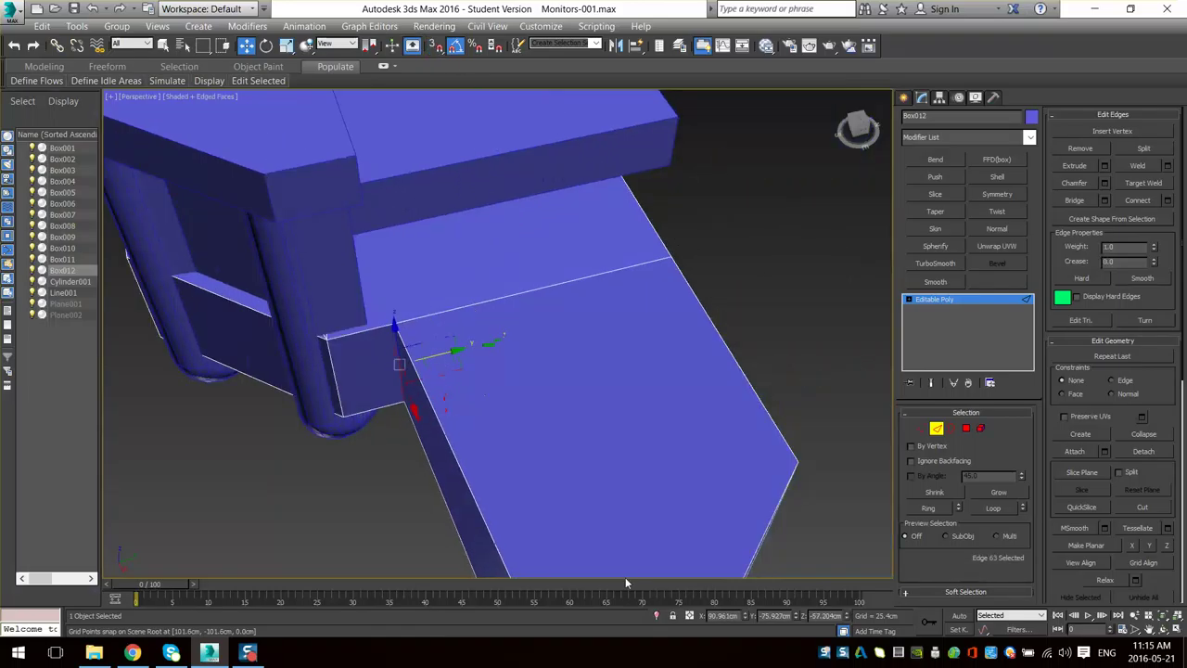
scroll(506, 411, down, 5)
scroll(488, 243, up, 5)
middle_drag(535, 429, 489, 295)
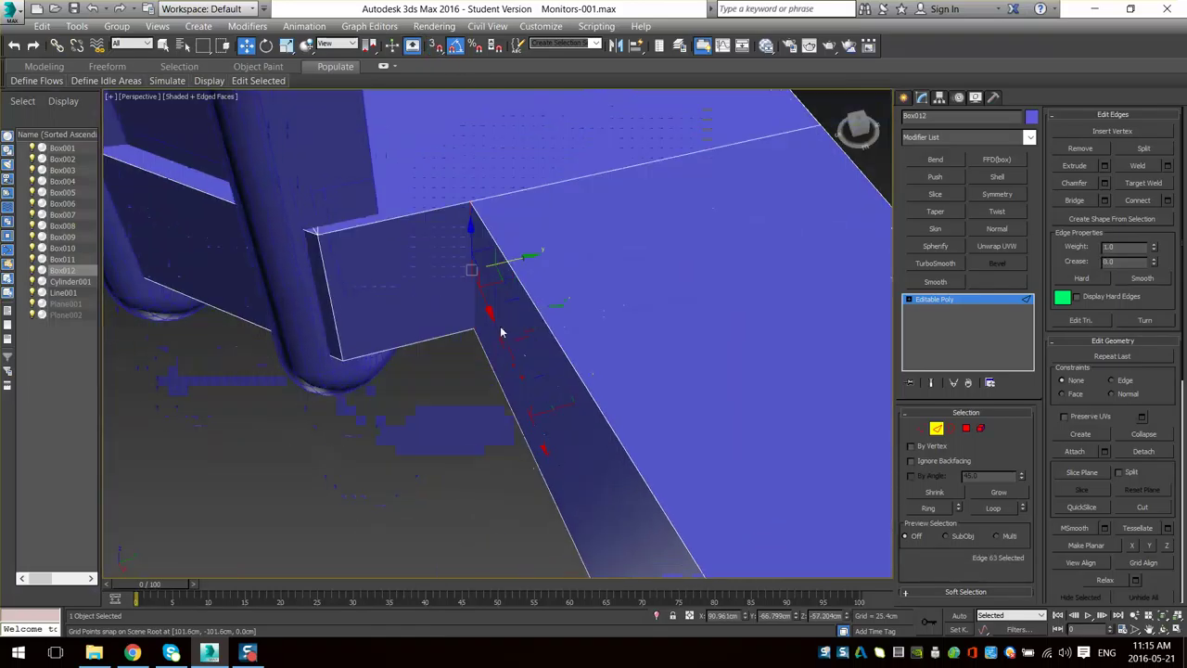
- Shift the extruded block's side polygon along Y toward the pipes and select the block's end polygon
key(4)
click(528, 374)
scroll(587, 400, down, 5)
drag(631, 409, 618, 413)
mouse_move(597, 429)
alt+middle_down()
mouse_move(631, 455)
mouse_move(609, 412)
alt+middle_up()
click(639, 473)
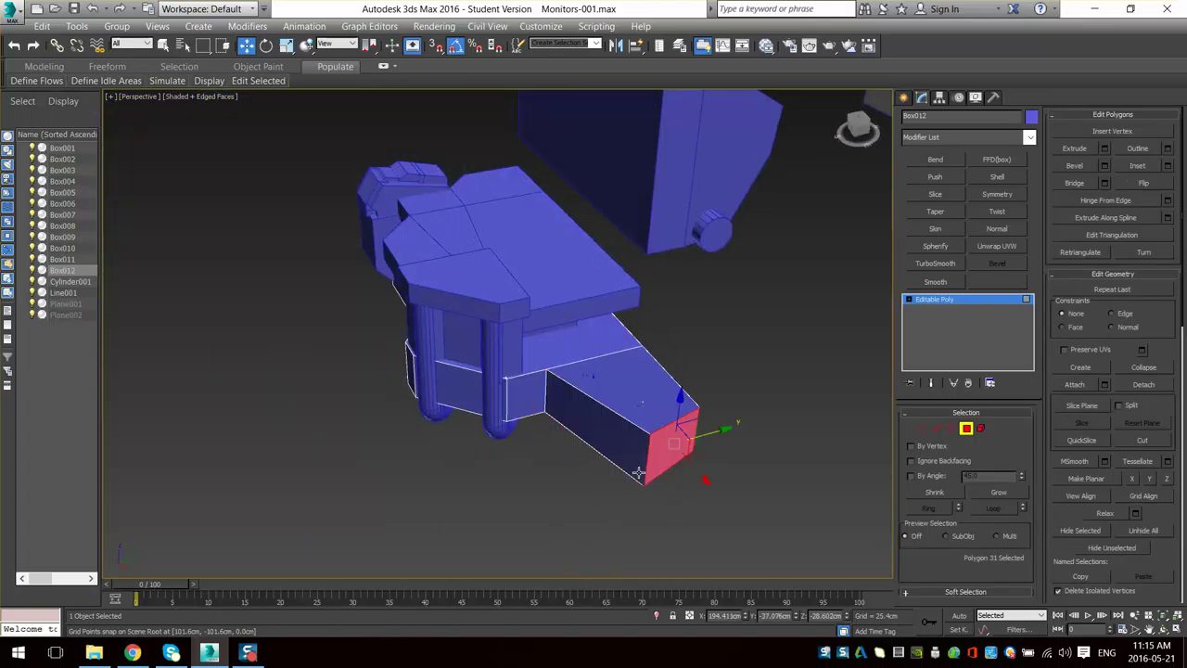
- Undo the recent edge and polygon moves that tapered the extruded block
key(ctrl+z)
alt+middle_drag(549, 447, 640, 399)
click(560, 440)
- Select all the model's objects and raise them together along Z using the View coordinate system
scroll(596, 401, down, 6)
key(4)
key(ctrl+a)
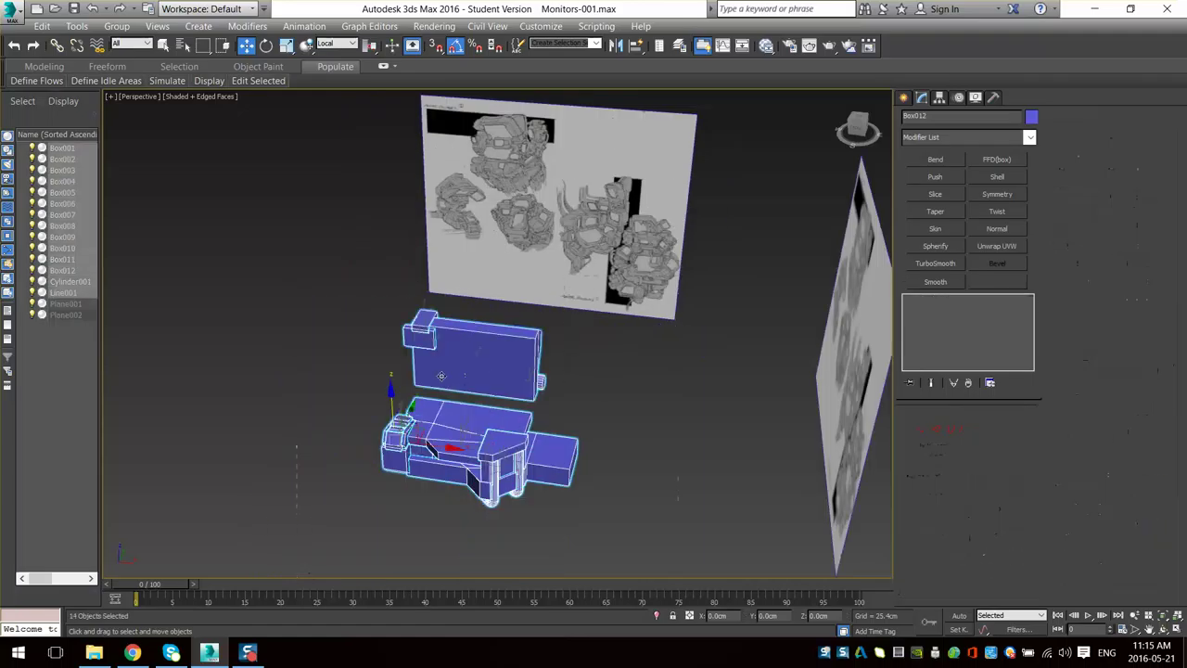
click(339, 44)
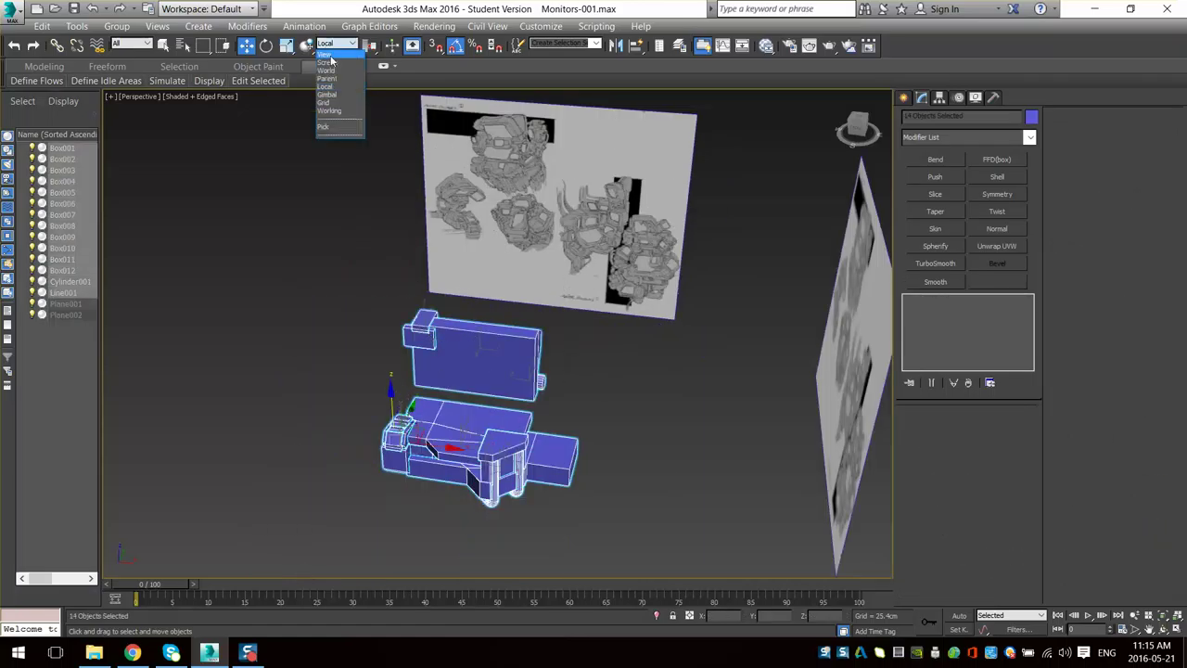
click(332, 52)
drag(445, 372, 443, 270)
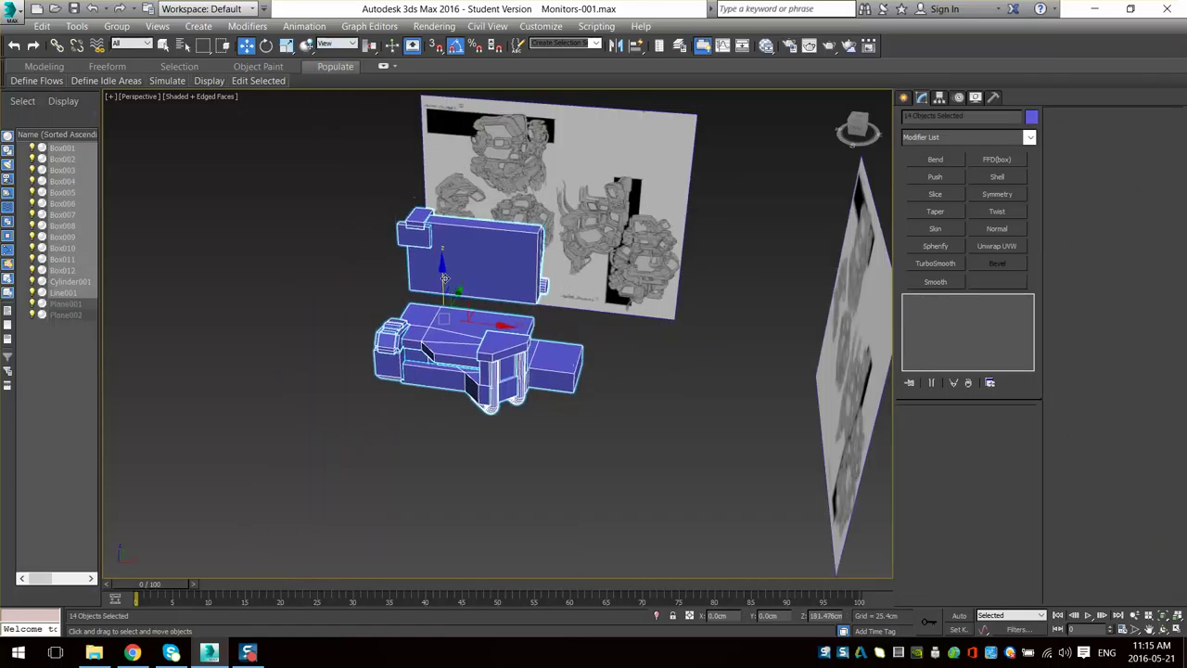
- Select the lower base block and study the protruding shapes in the concept sketches on the reference plane
click(548, 375)
scroll(605, 413, up, 5)
alt+middle_drag(605, 414, 584, 477)
scroll(562, 482, down, 6)
scroll(575, 463, up, 5)
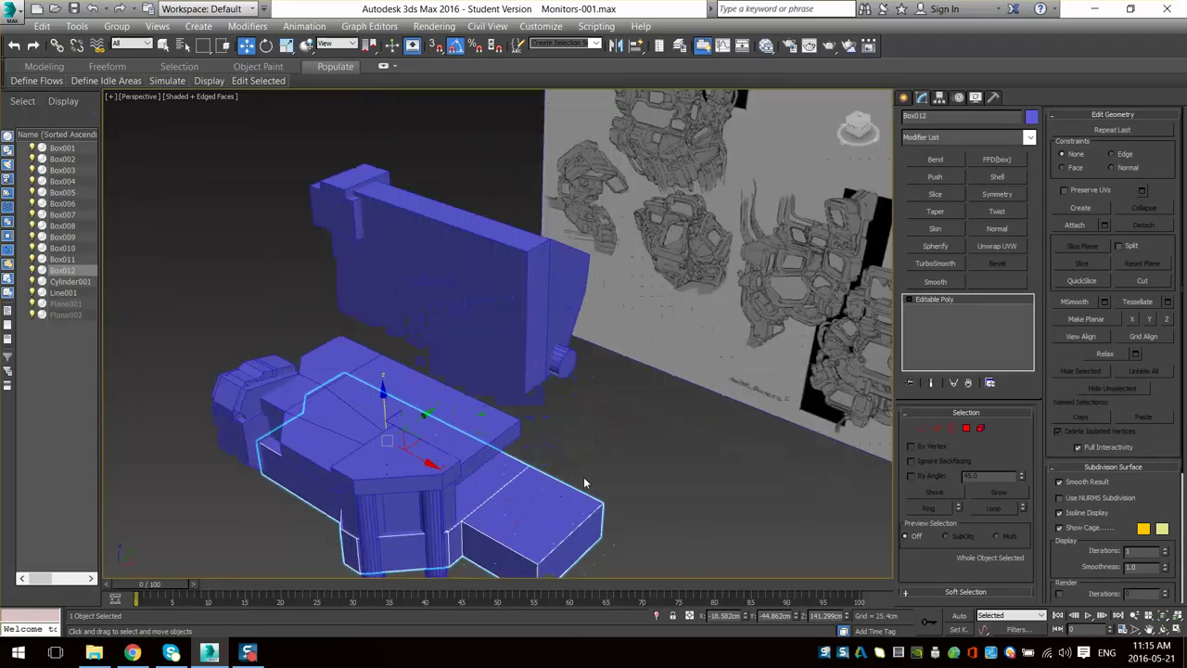
middle_drag(645, 292, 640, 326)
middle_drag(694, 213, 661, 253)
alt+middle_drag(660, 252, 672, 245)
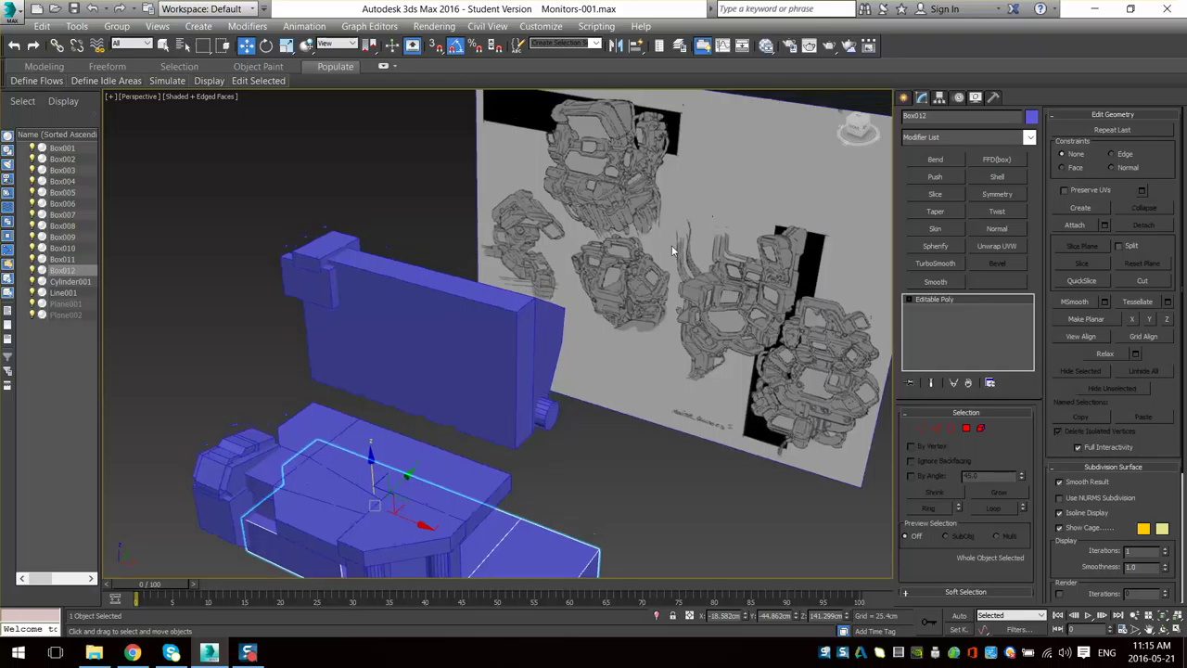
scroll(625, 207, up, 3)
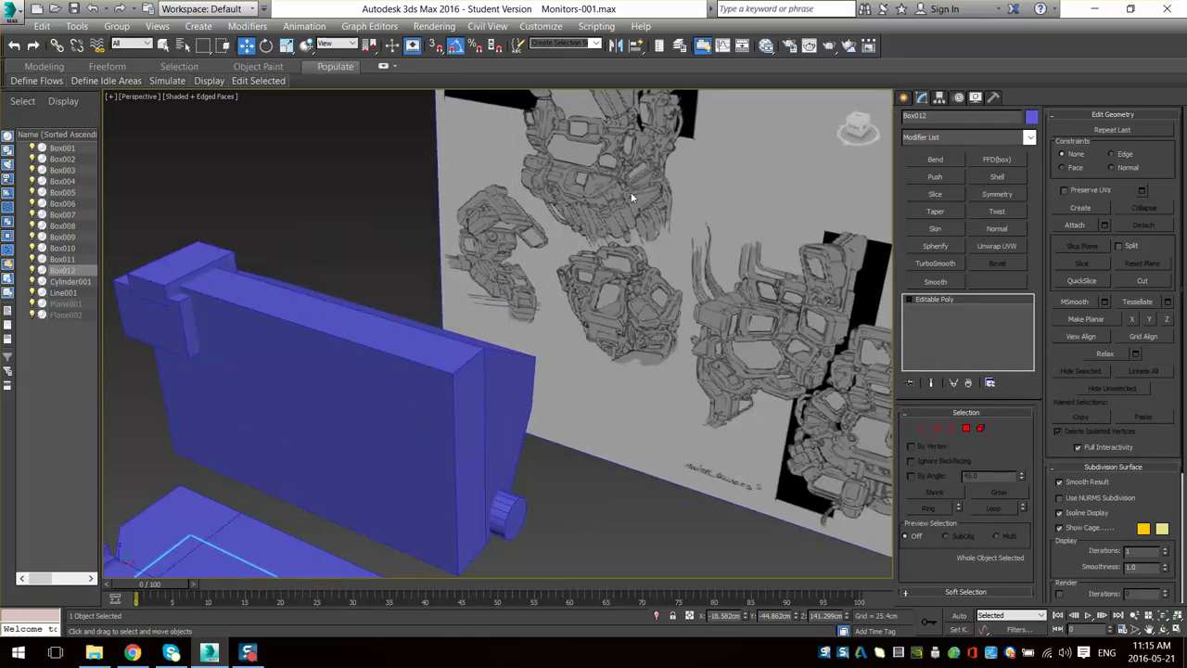
middle_drag(660, 183, 515, 251)
alt+middle_drag(516, 251, 521, 275)
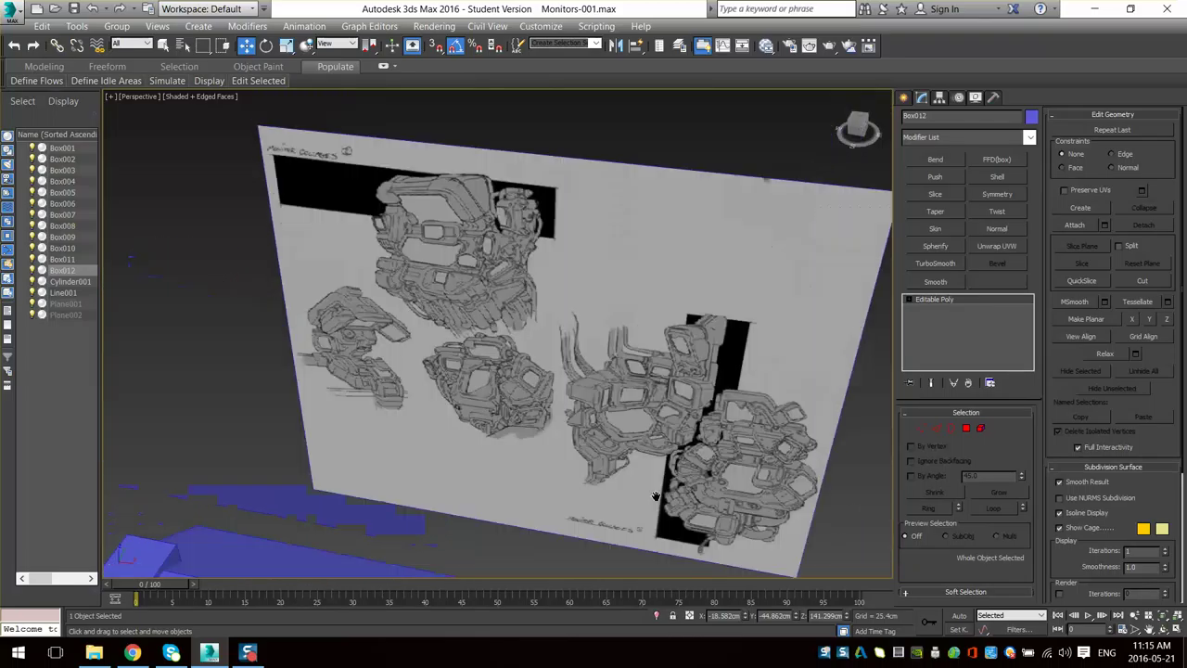
scroll(501, 269, up, 4)
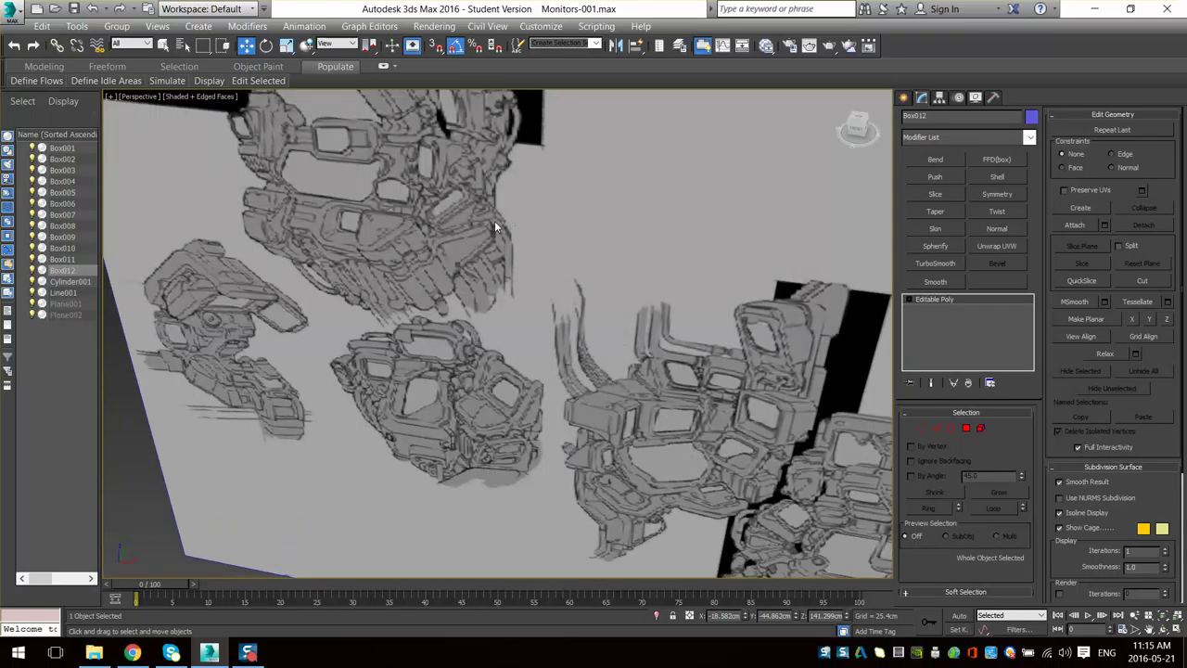
middle_drag(501, 178, 532, 227)
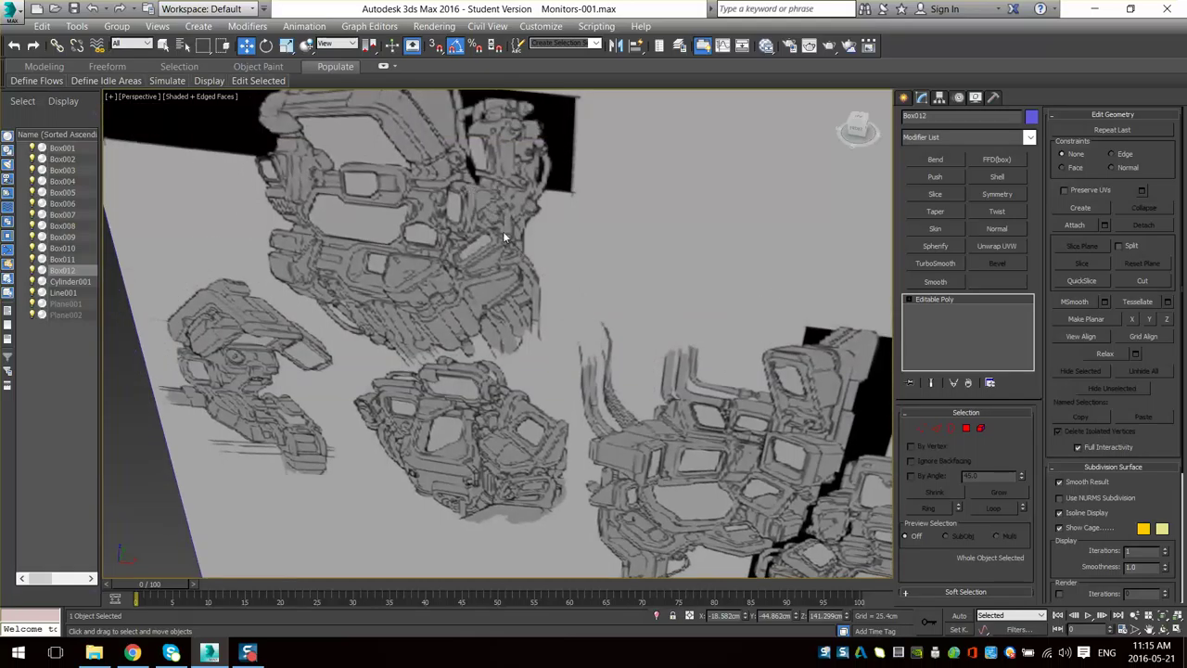
scroll(524, 329, down, 4)
- Shorten the extruded block by moving its end polygon inward about 17 cm along X
middle_drag(555, 464, 631, 343)
scroll(535, 416, up, 3)
mouse_move(586, 528)
middle_down()
mouse_move(613, 394)
mouse_move(603, 425)
middle_up()
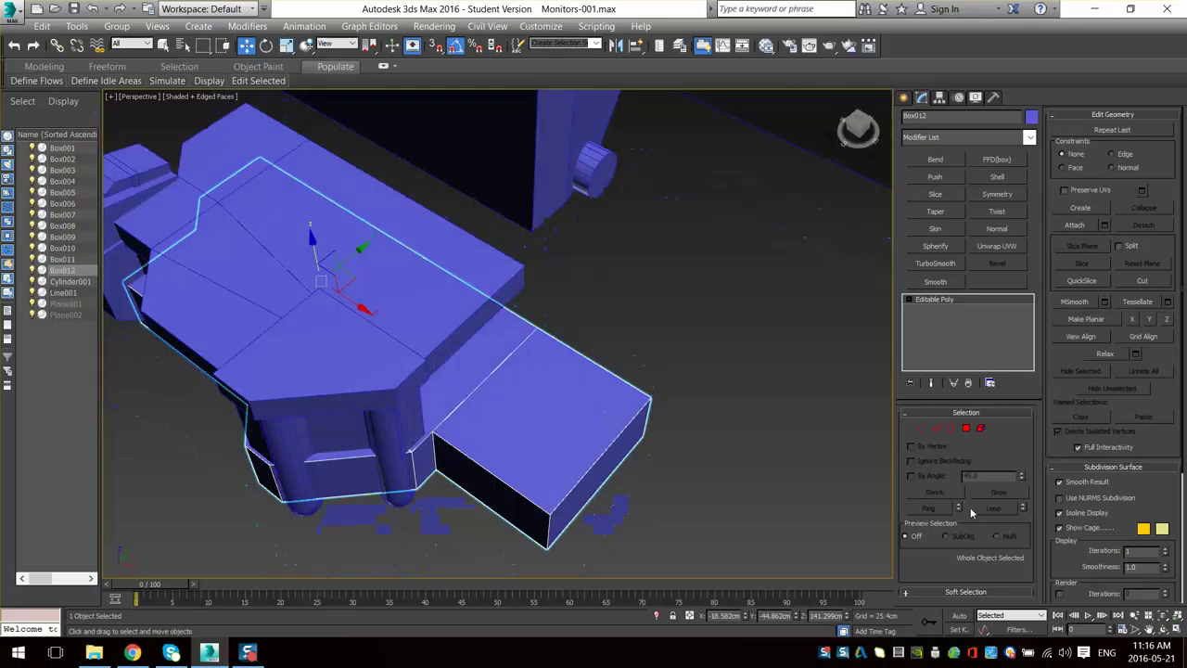
click(938, 429)
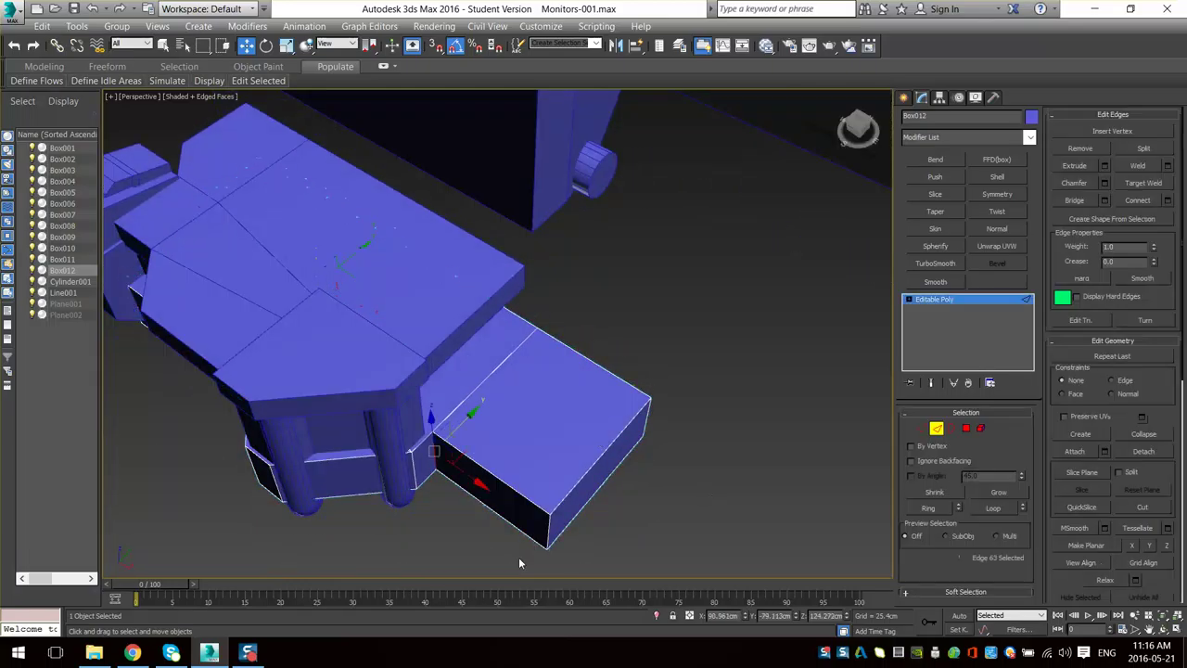
click(969, 429)
click(605, 474)
drag(640, 498, 612, 479)
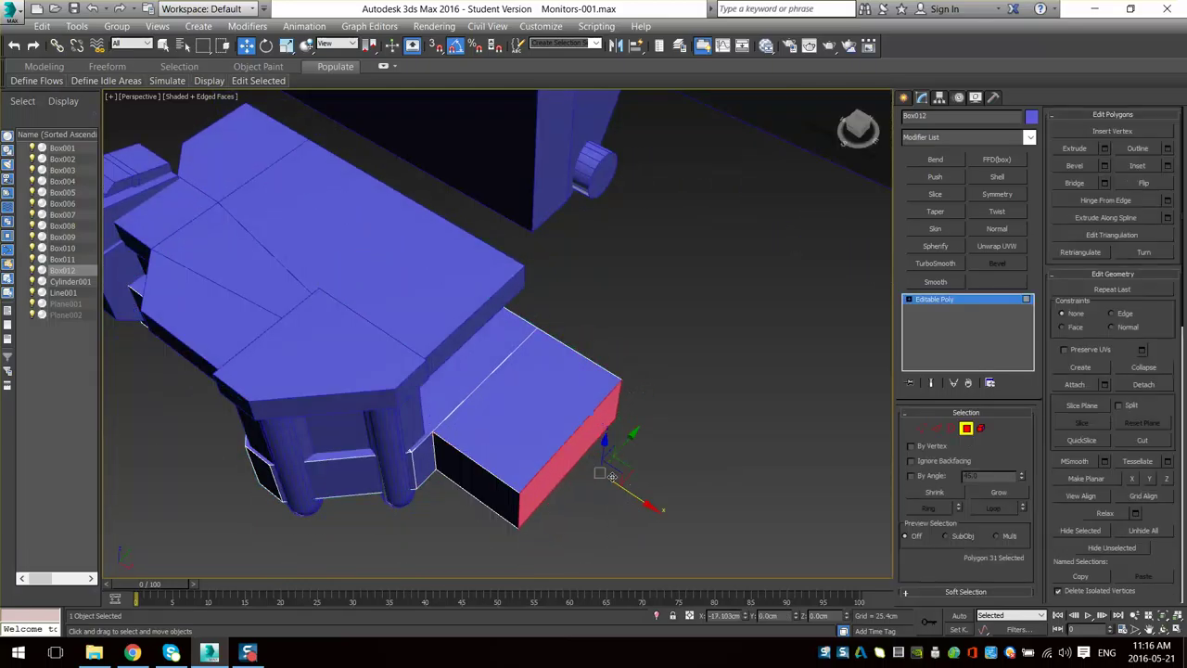
- Move the end face's vertical edge nearest the pipes along Y to about -48 cm
key(2)
click(523, 512)
alt+middle_drag(524, 512, 506, 543)
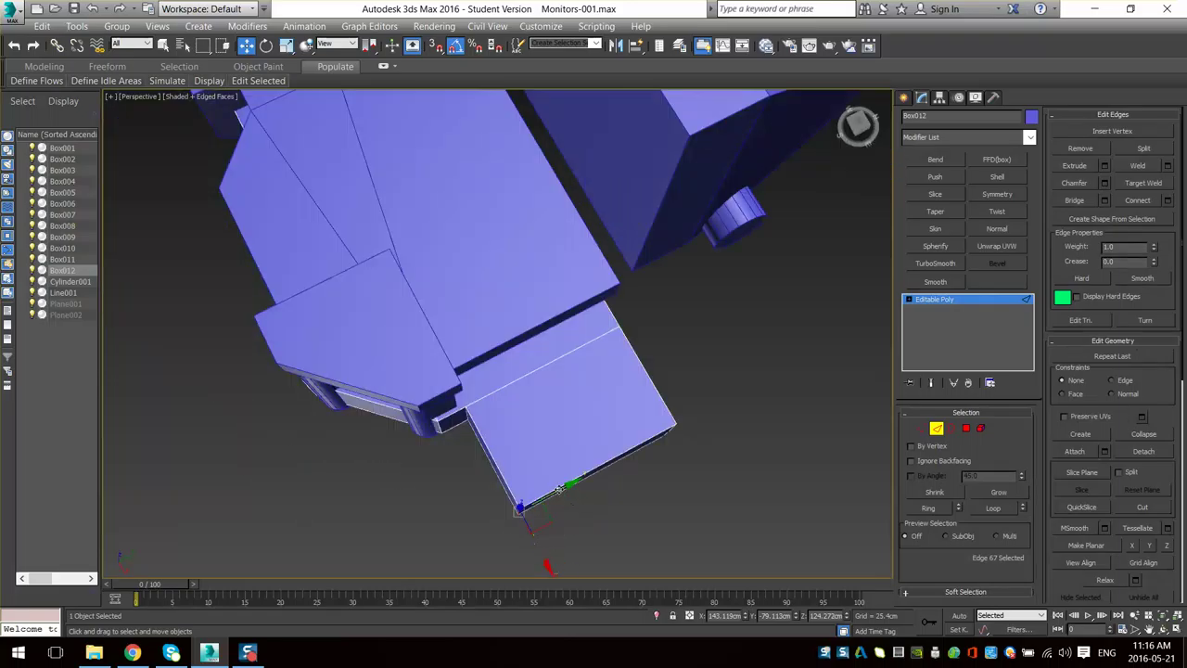
drag(558, 489, 624, 470)
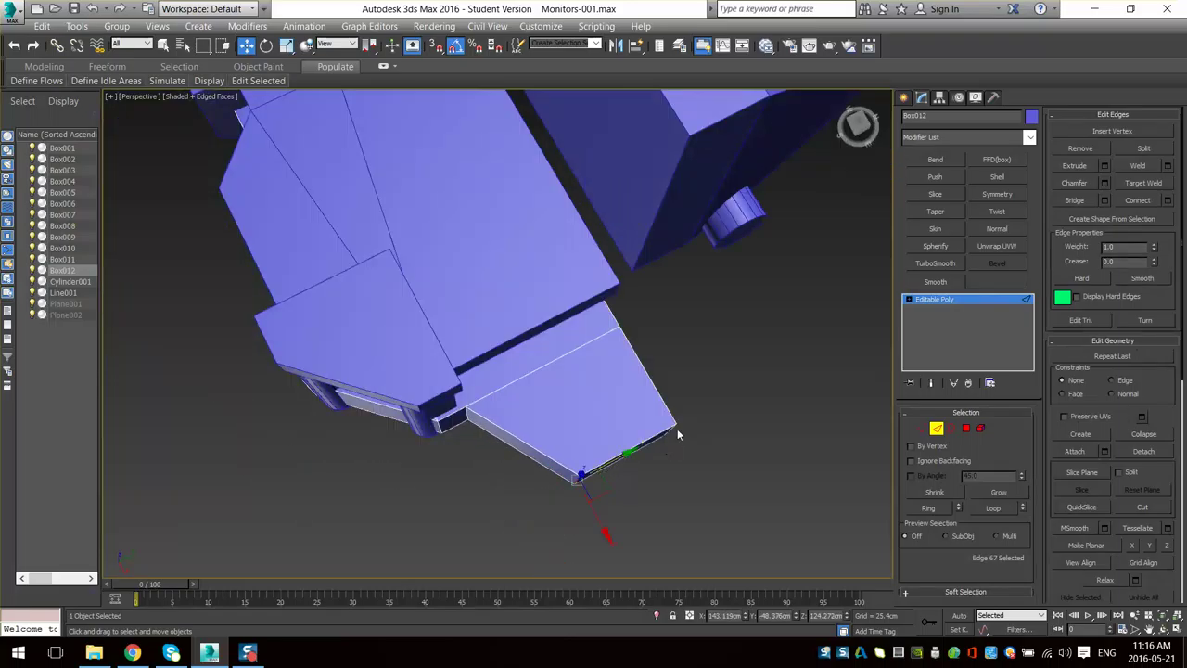
- Select the end face's opposite vertical edge and compare the tapered block with the reference sketches
click(673, 432)
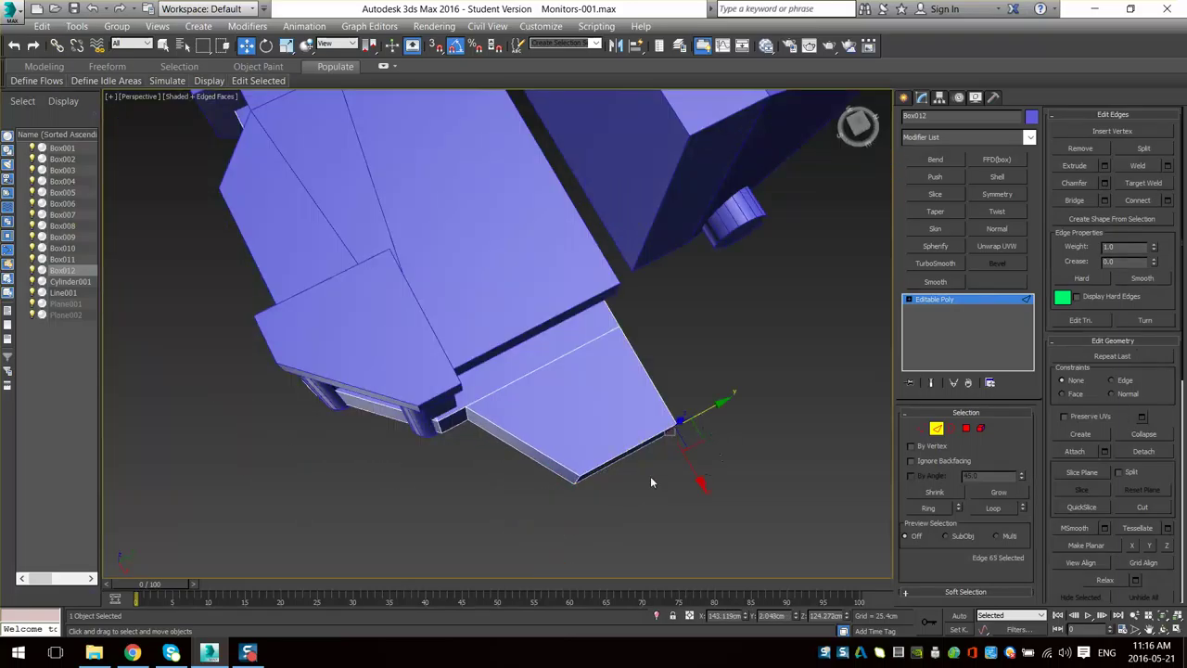
alt+middle_drag(651, 481, 706, 426)
middle_drag(805, 440, 756, 378)
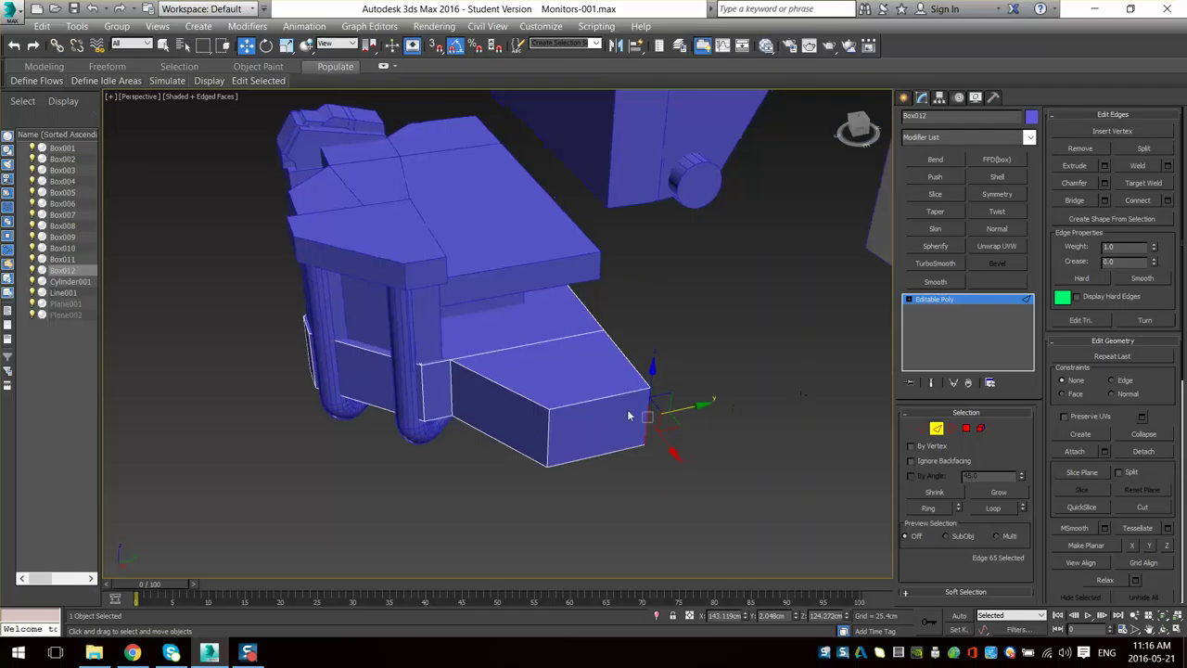
scroll(628, 413, down, 5)
mouse_move(628, 413)
alt+middle_down()
mouse_move(588, 448)
mouse_move(665, 382)
mouse_move(587, 439)
alt+middle_up()
scroll(665, 381, up, 3)
scroll(665, 381, up, 3)
middle_drag(538, 343, 559, 394)
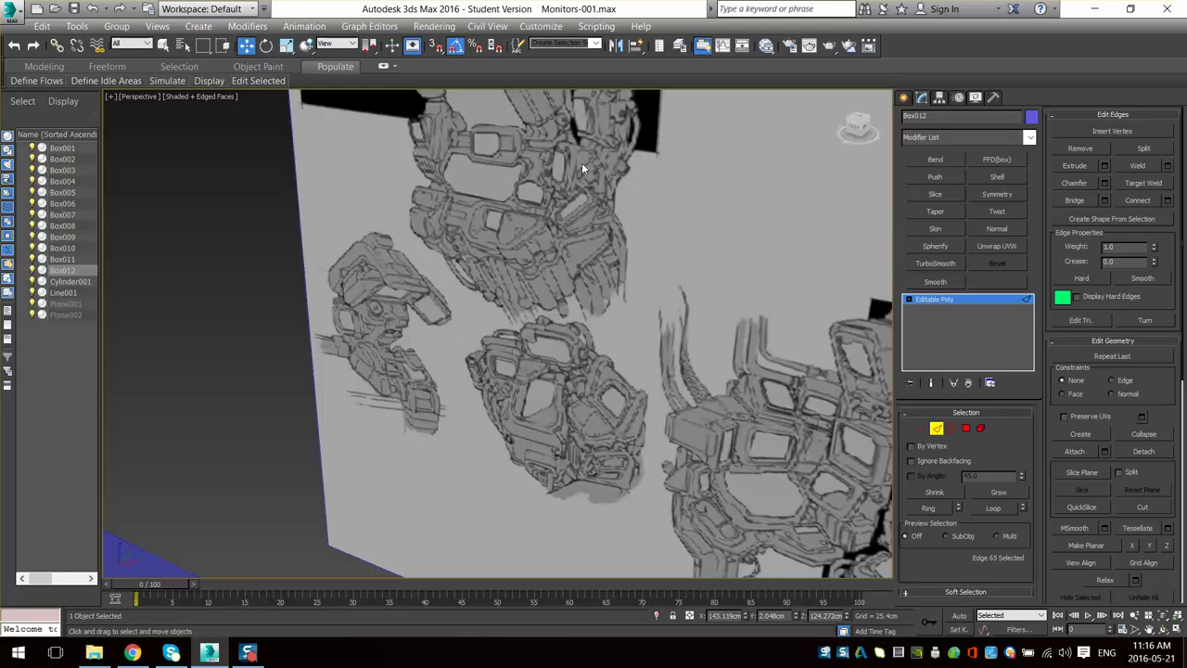
scroll(567, 134, down, 6)
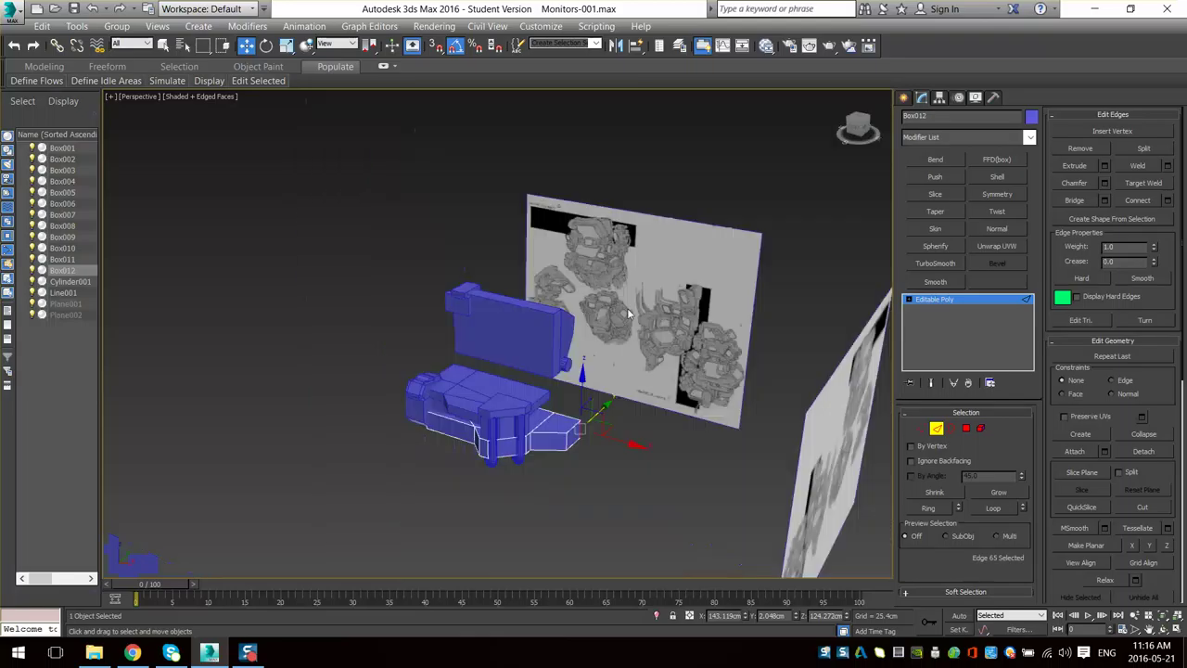
- Select the three polygons along the base block's long back side and move them along Y to about 56 cm
alt+middle_drag(635, 167, 623, 313)
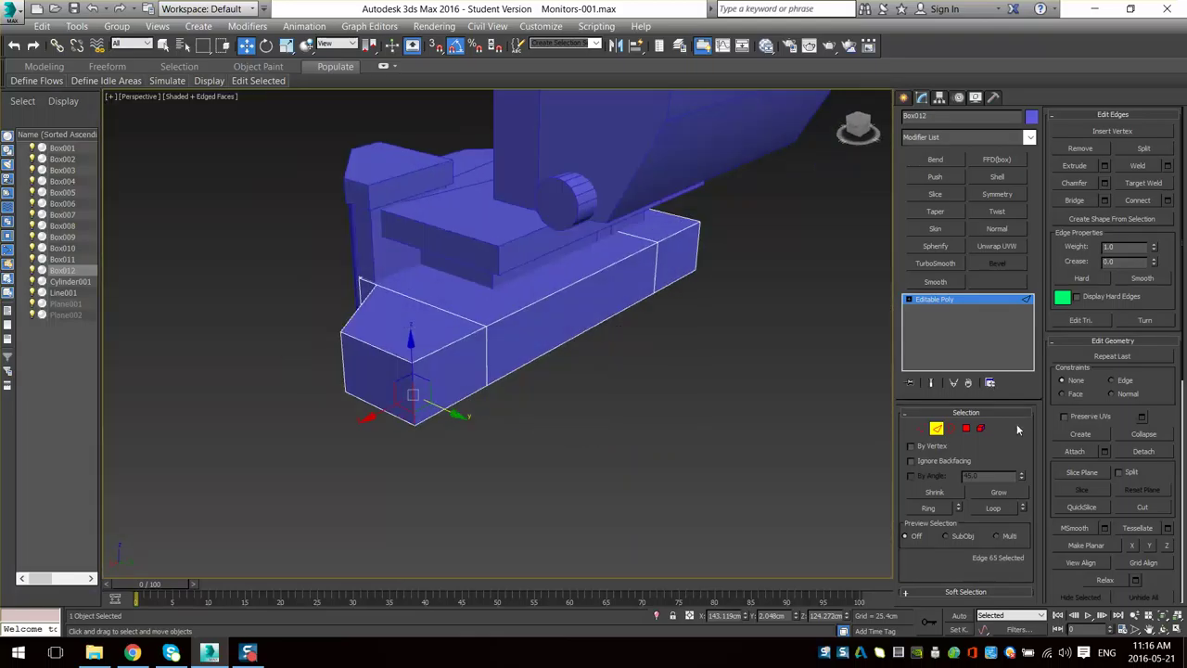
click(677, 260)
ctrl+click(591, 281)
ctrl+click(455, 368)
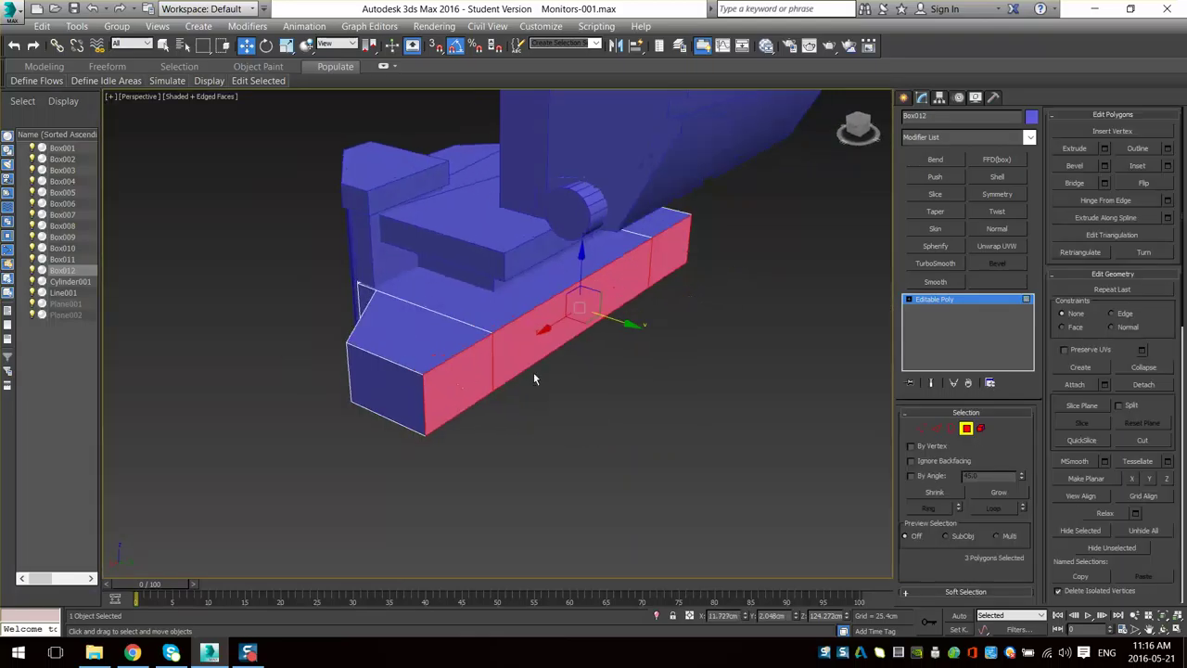
scroll(534, 372, down, 5)
alt+middle_drag(533, 372, 437, 479)
scroll(642, 372, up, 4)
scroll(503, 410, up, 3)
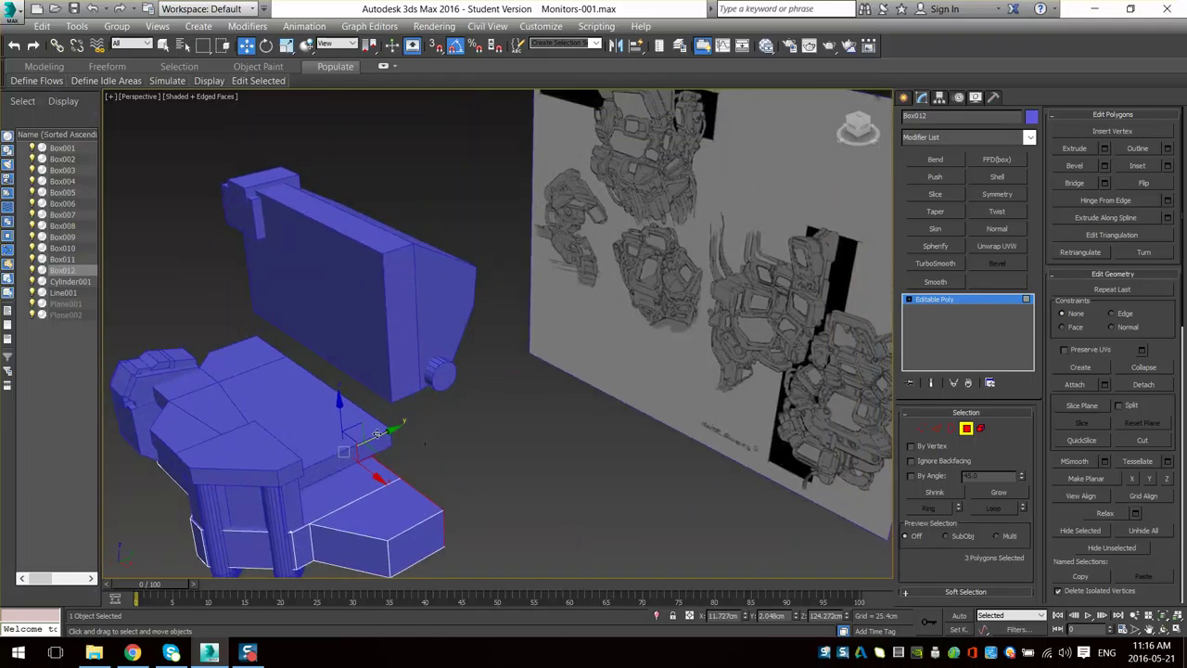
drag(377, 435, 430, 413)
- Connect the end face's upper and lower edges with a vertical edge and move it about -33 cm along Y
alt+middle_drag(430, 413, 453, 461)
middle_drag(742, 526, 691, 435)
click(938, 431)
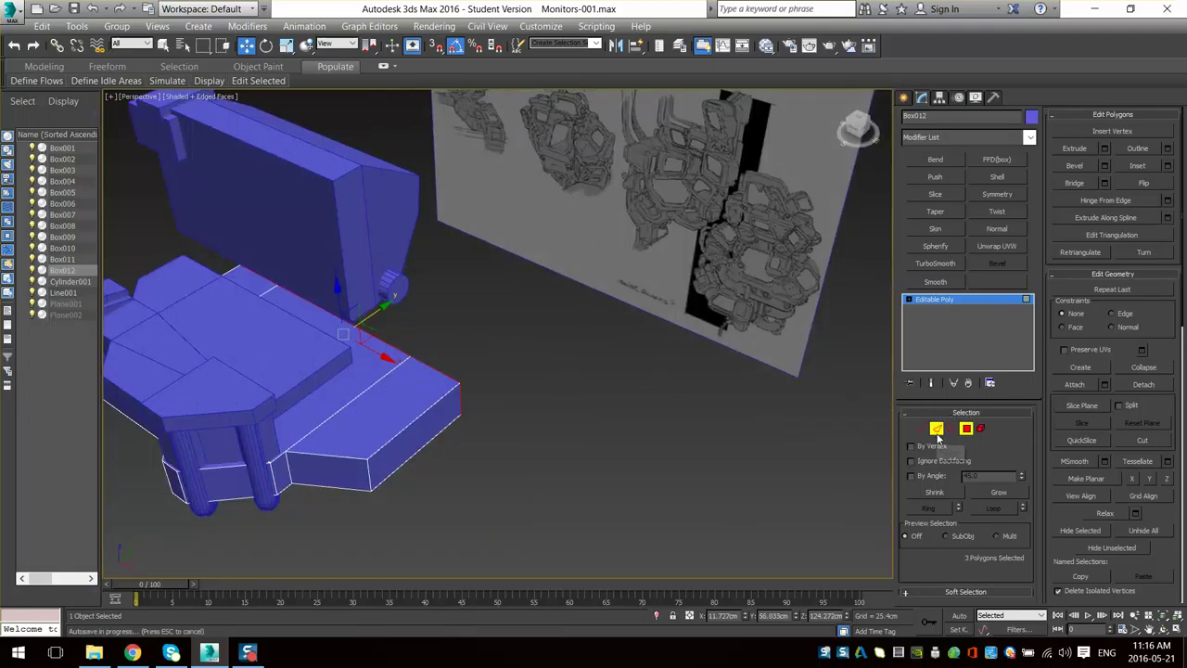
click(390, 438)
ctrl+click(415, 453)
key(ctrl+shift+e)
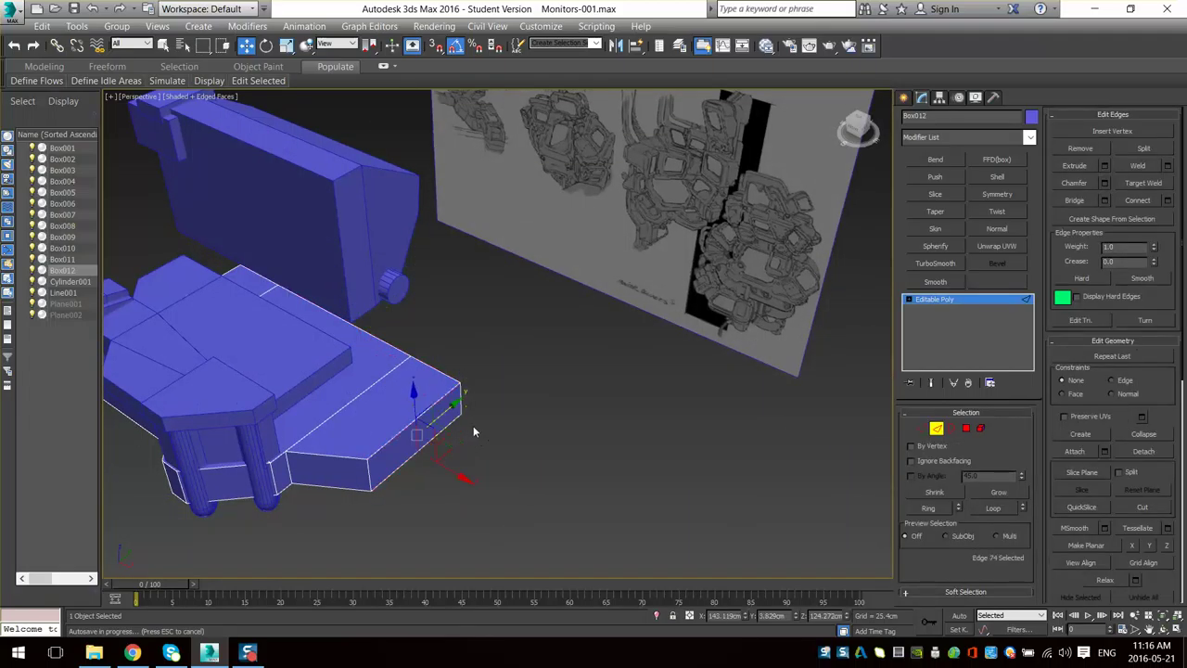
alt+middle_drag(473, 426, 445, 432)
scroll(445, 432, up, 5)
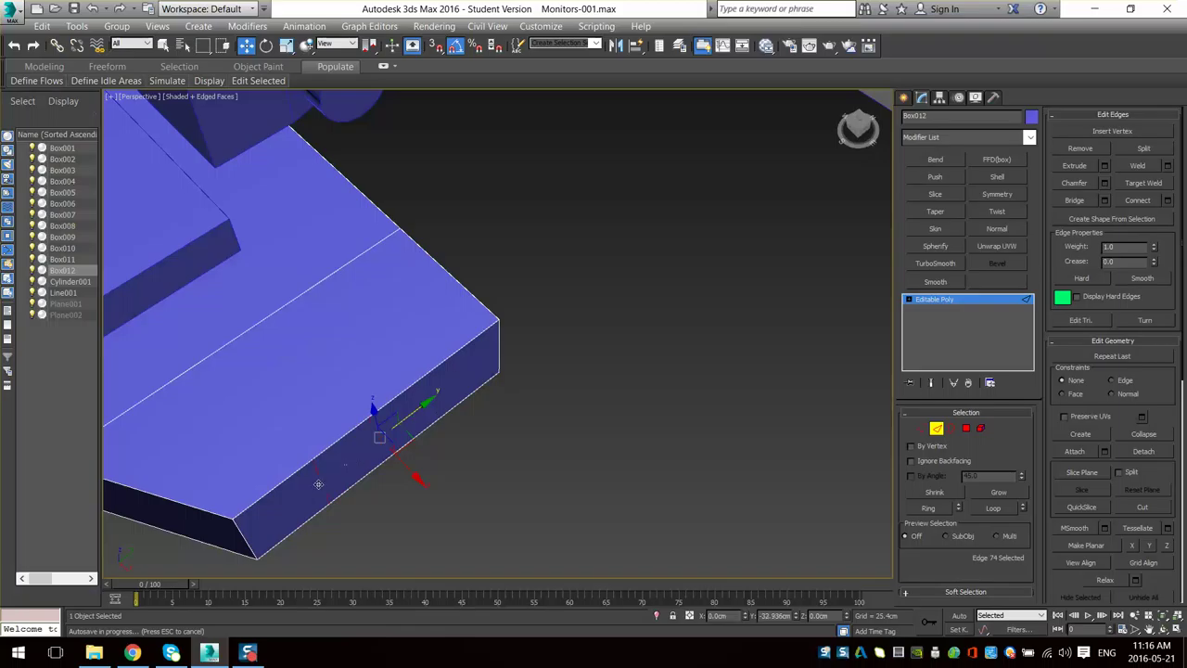
- Try moving the end face's back vertical edge along X to about 102 cm and compare with the sketches
click(498, 345)
drag(525, 376, 458, 297)
scroll(431, 424, down, 5)
alt+middle_drag(427, 427, 478, 367)
scroll(508, 243, up, 5)
mouse_move(508, 243)
middle_down()
mouse_move(371, 240)
mouse_move(475, 410)
mouse_move(465, 399)
mouse_move(549, 361)
middle_up()
scroll(487, 407, down, 4)
scroll(549, 361, up, 4)
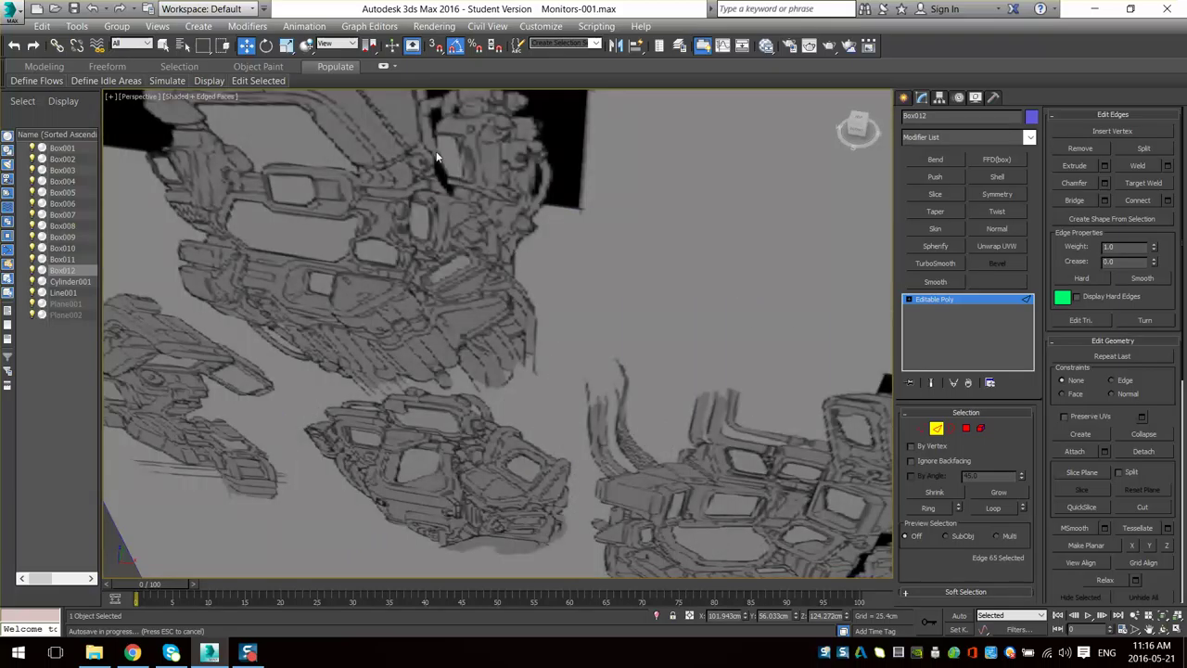
scroll(565, 469, down, 6)
scroll(547, 395, up, 4)
key(ctrl+z)
- Try moving the two end-corner vertices nearest the pipes along Y to about -27 cm in the top view
mouse_move(561, 399)
alt+middle_down()
mouse_move(575, 439)
mouse_move(518, 419)
alt+middle_up()
key(t)
scroll(542, 400, up, 6)
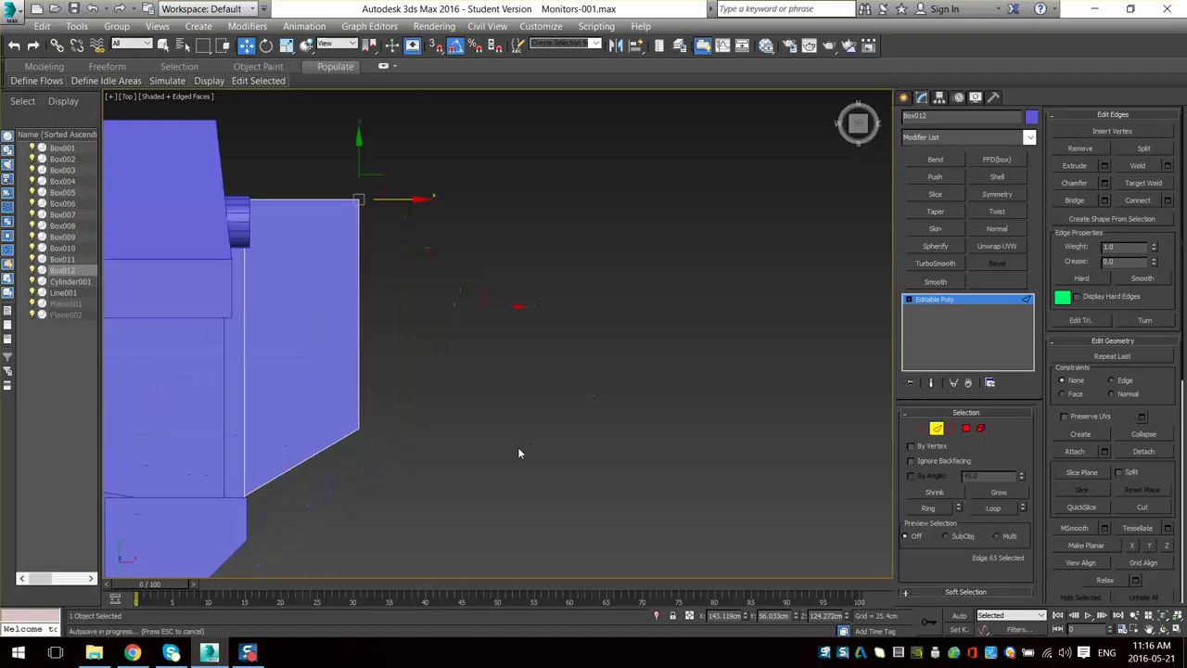
middle_drag(353, 426, 577, 341)
key(1)
drag(583, 296, 531, 348)
drag(544, 296, 485, 228)
- Compare the base block's angled end with the monitor shapes in the reference sketches
scroll(538, 326, down, 6)
alt+middle_drag(551, 382, 575, 315)
middle_drag(575, 315, 482, 413)
scroll(520, 369, up, 4)
key(f)
middle_drag(408, 306, 501, 320)
alt+middle_drag(500, 320, 441, 306)
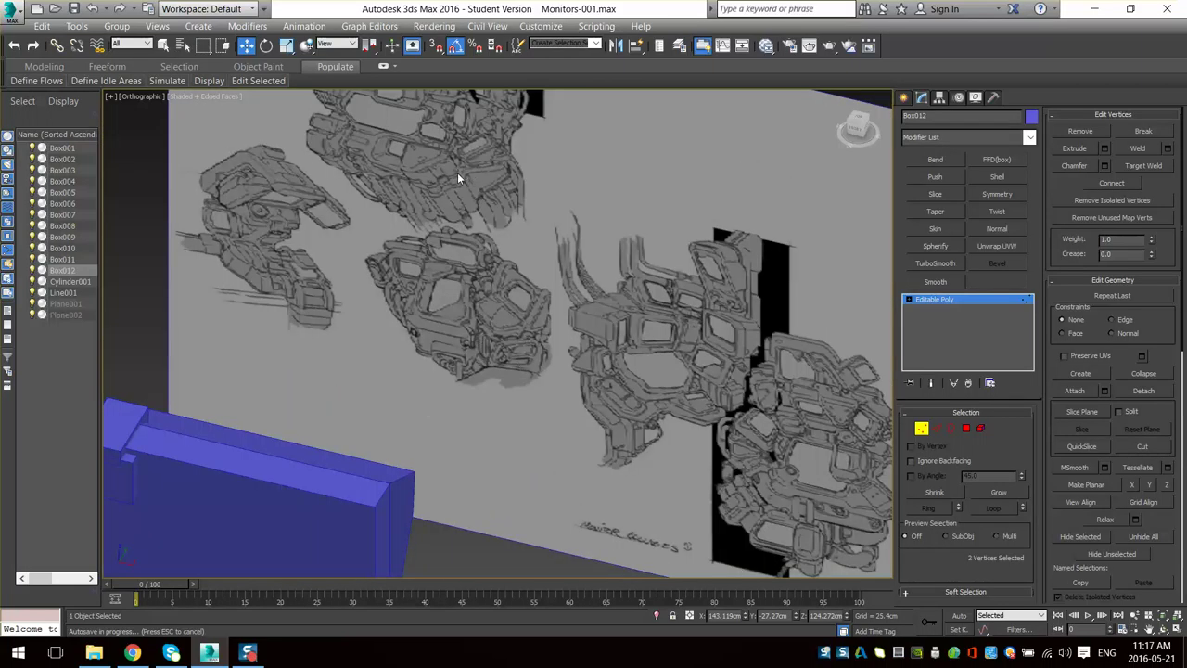
scroll(502, 455, down, 5)
alt+middle_drag(436, 238, 464, 215)
scroll(445, 278, up, 6)
mouse_move(417, 301)
middle_down()
mouse_move(439, 423)
mouse_move(441, 328)
middle_up()
scroll(316, 408, down, 8)
scroll(441, 333, up, 5)
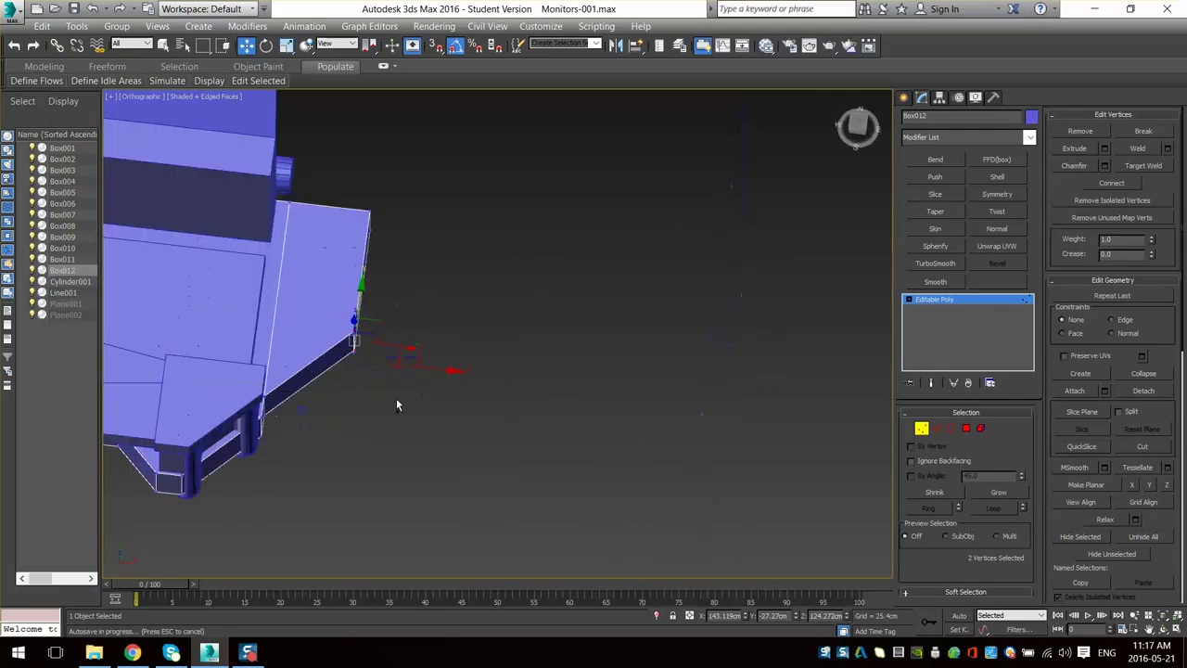
- Undo the last corner-vertex move and shift the vertices nearest the pipes slightly outward along Y
key(ctrl+z)
alt+middle_drag(345, 396, 341, 371)
drag(362, 344, 352, 362)
alt+middle_drag(351, 361, 367, 374)
- Try moving the two vertices at the block's back end corner inward along Y in the top view
drag(357, 269, 356, 278)
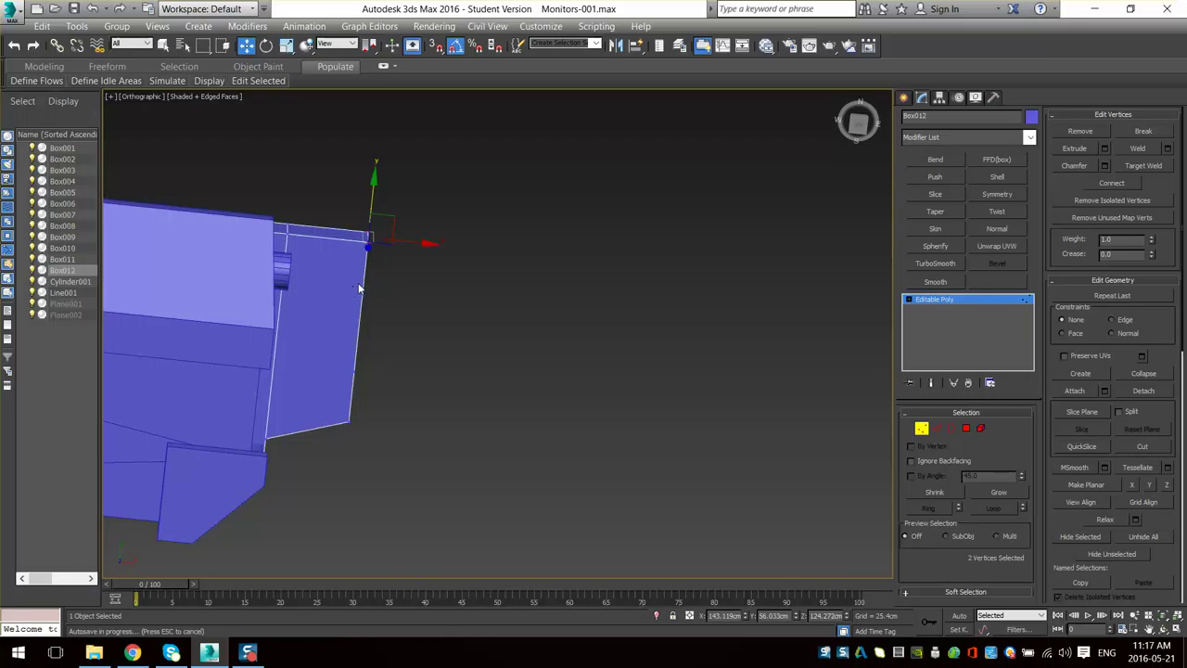
key(t)
middle_drag(657, 266, 507, 304)
scroll(464, 315, up, 4)
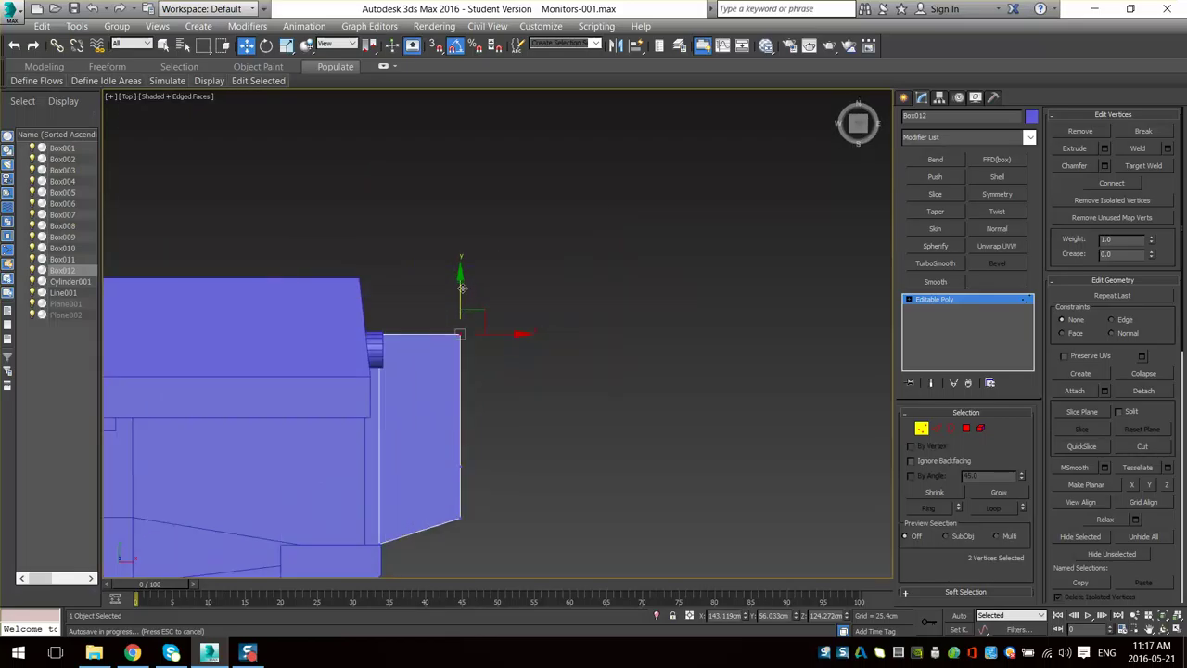
drag(461, 287, 459, 345)
scroll(458, 346, up, 3)
drag(467, 399, 453, 448)
alt+middle_drag(471, 467, 398, 281)
- Chamfer the block's outline by moving its two back end-corner vertices along X to about 102 cm
drag(448, 309, 516, 242)
alt+middle_drag(515, 242, 555, 320)
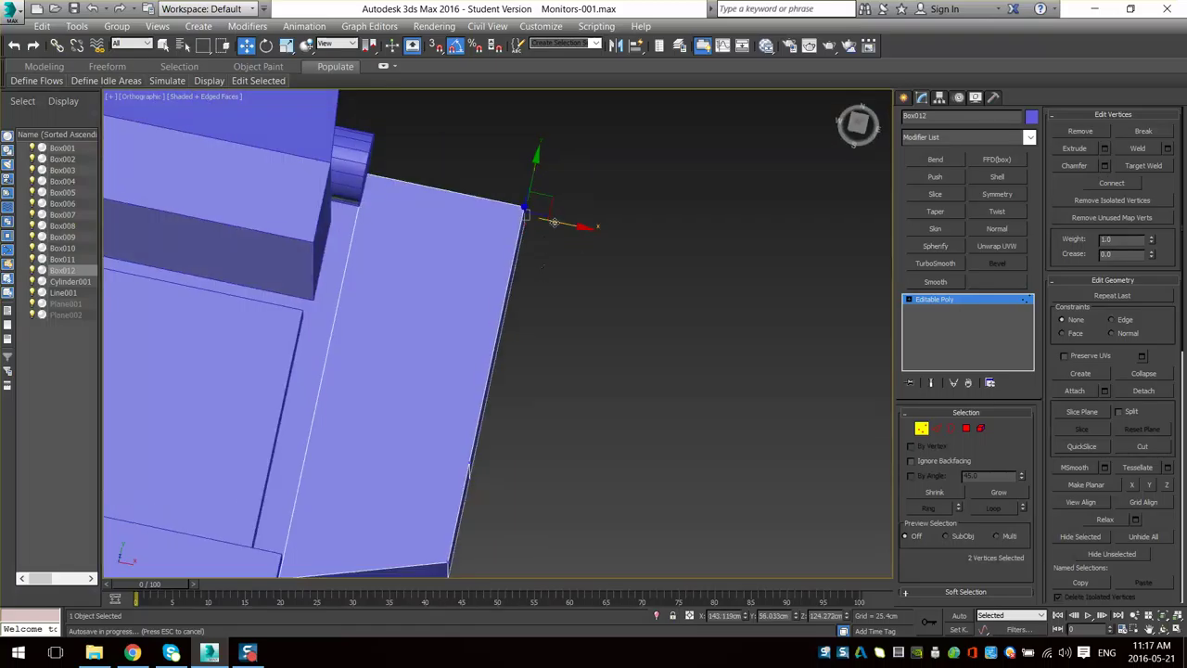
drag(561, 223, 436, 196)
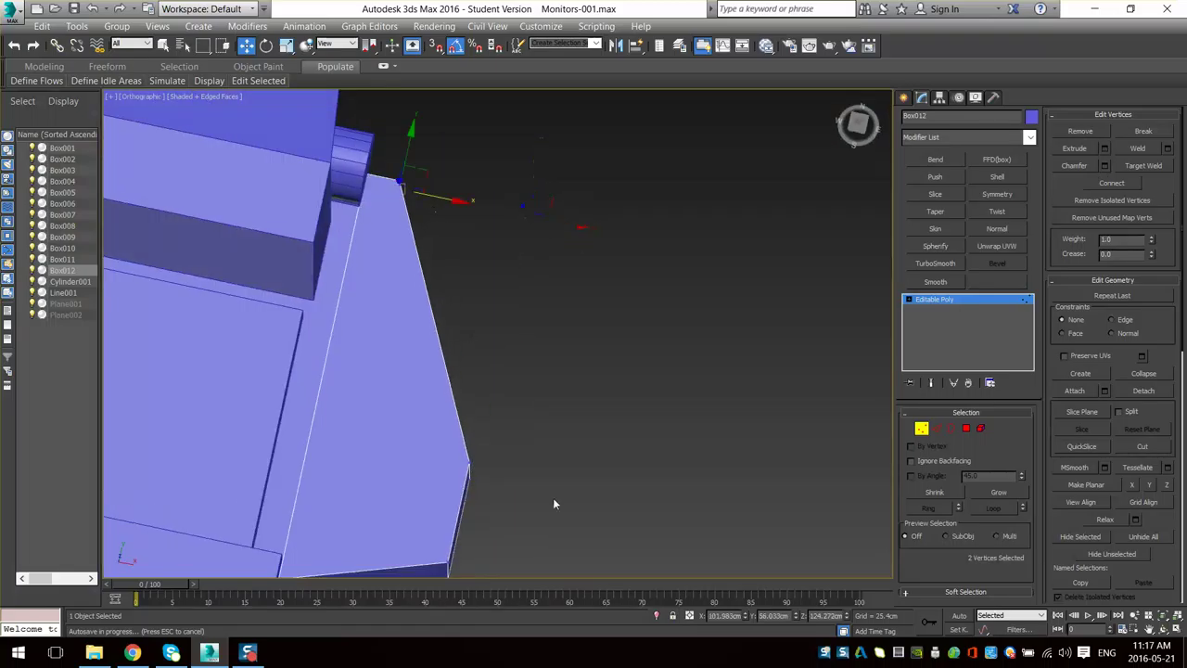
- Select the end face's two middle vertices and move them along Y to about 15 cm
drag(410, 506, 410, 507)
key(t)
middle_drag(590, 405, 453, 448)
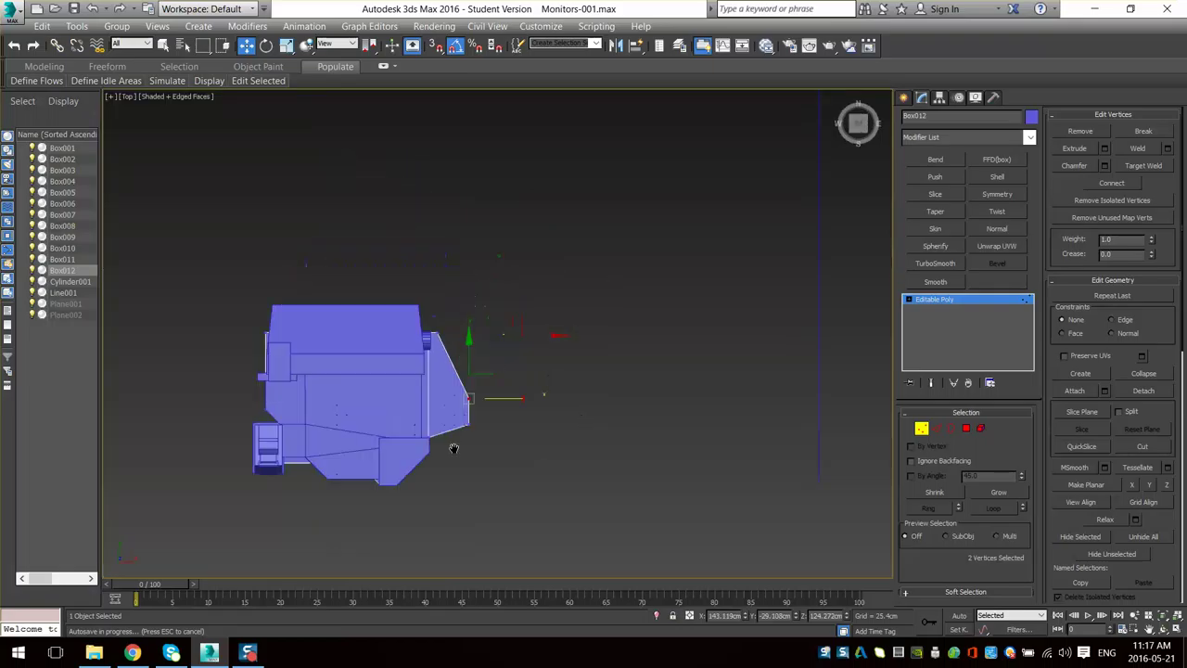
scroll(455, 447, up, 4)
drag(488, 280, 473, 201)
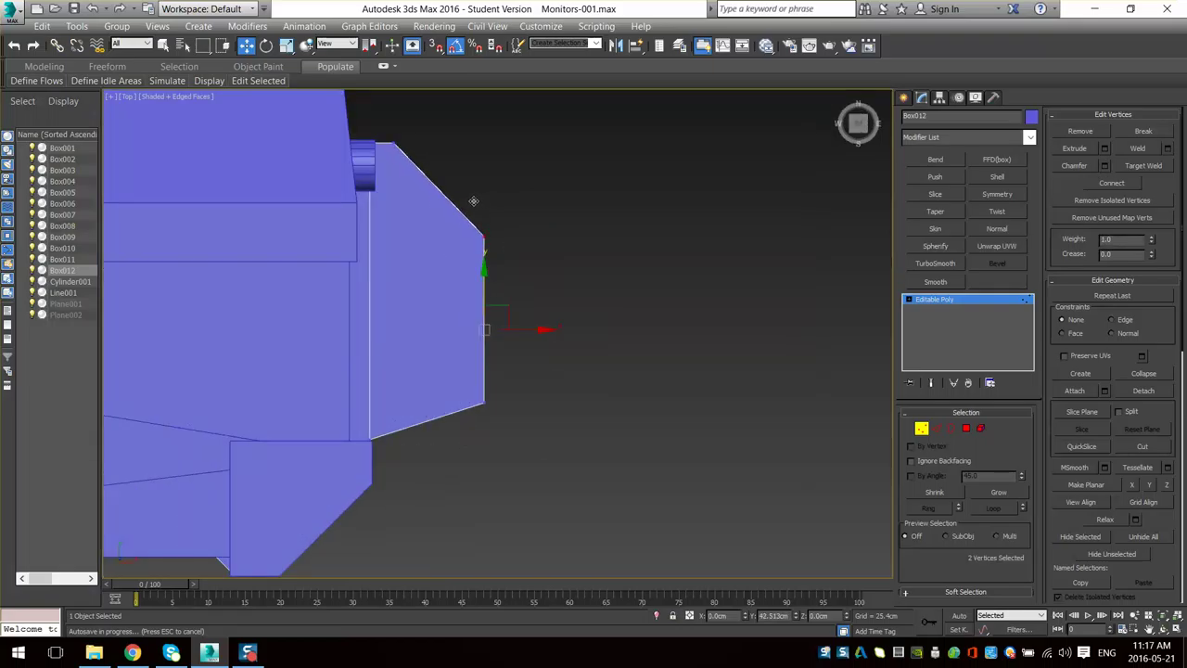
- Compare the base block's reshaped end with the monitor concept sketches from several angles
scroll(559, 369, down, 3)
alt+middle_drag(560, 368, 486, 411)
scroll(490, 371, up, 4)
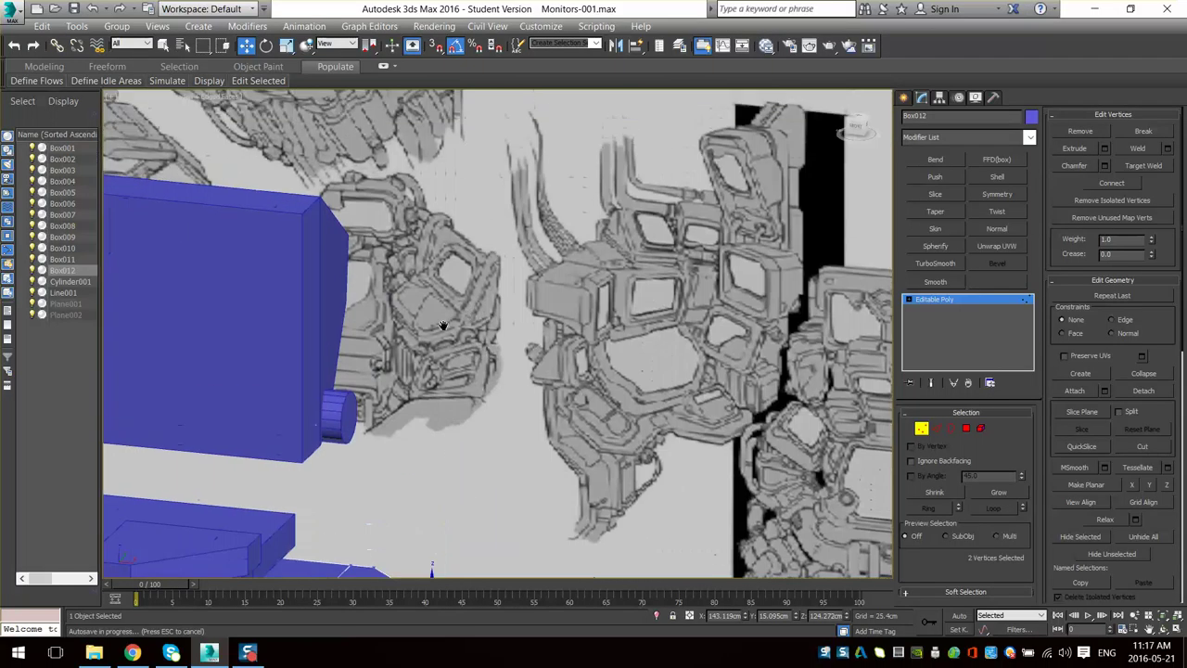
middle_drag(371, 165, 530, 325)
scroll(504, 371, down, 6)
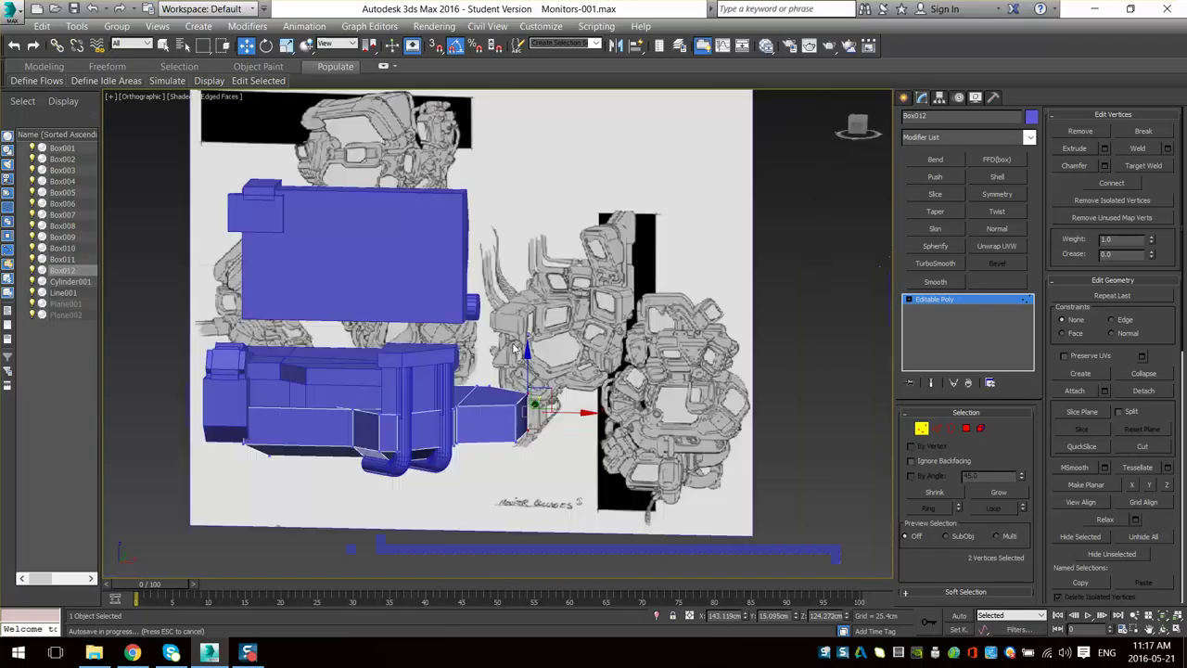
alt+middle_drag(504, 409, 528, 394)
scroll(514, 392, up, 4)
alt+middle_drag(588, 360, 575, 395)
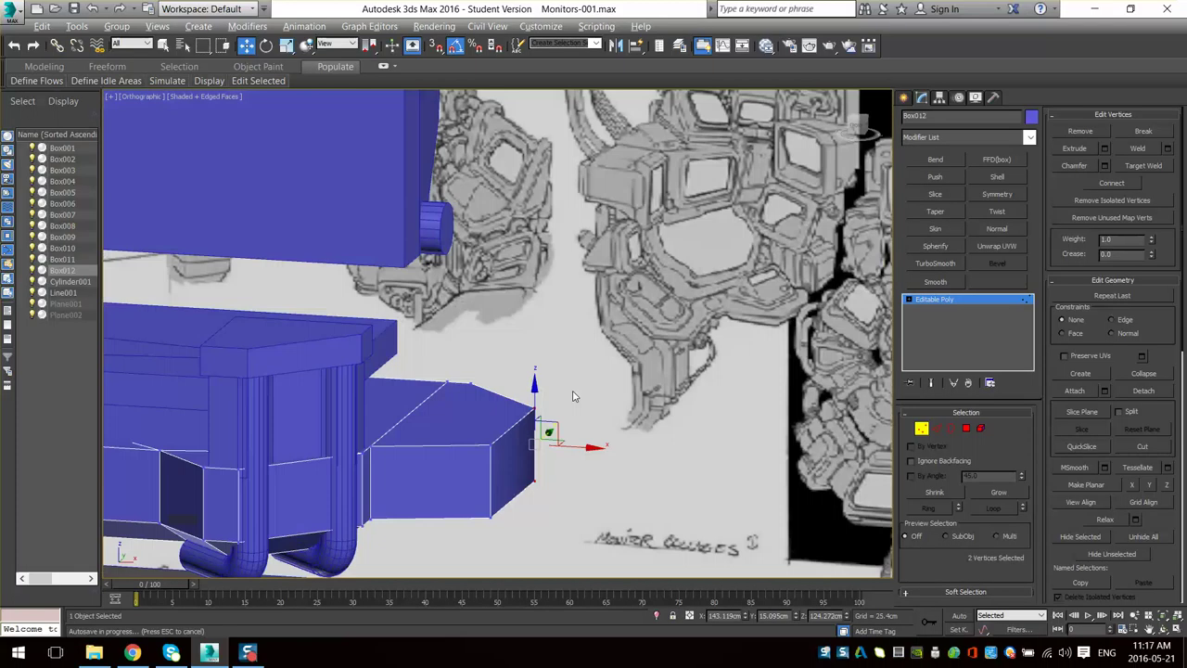
middle_drag(604, 233, 588, 320)
middle_drag(552, 237, 533, 304)
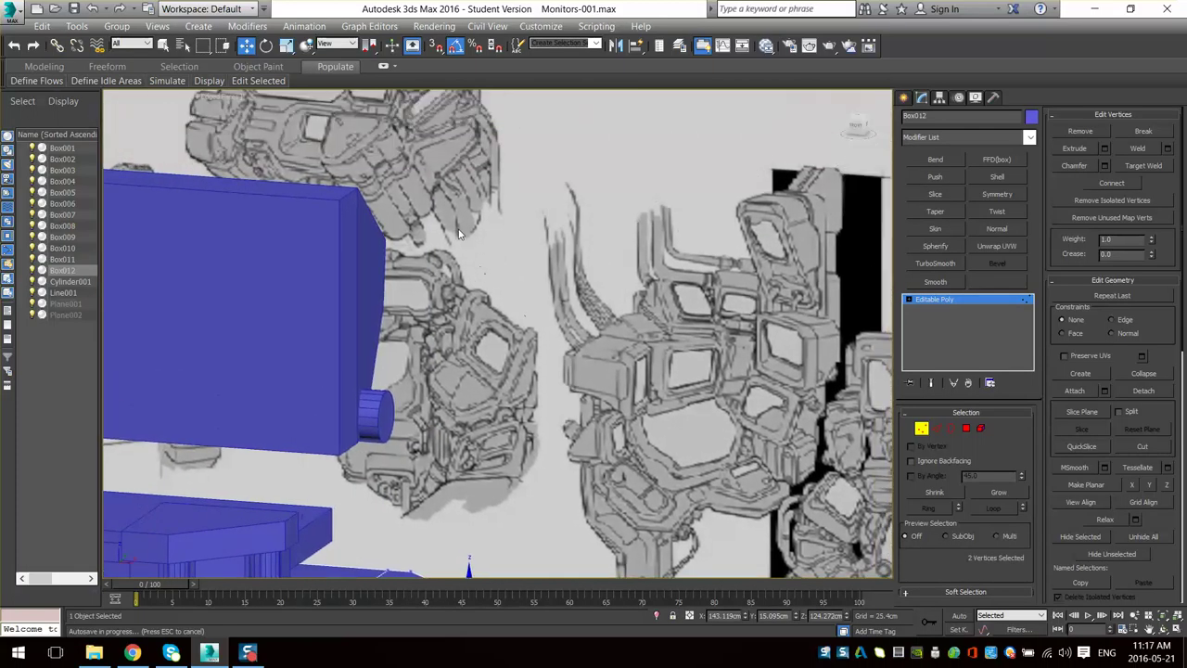
middle_drag(454, 371, 520, 334)
scroll(489, 378, down, 3)
scroll(520, 334, up, 3)
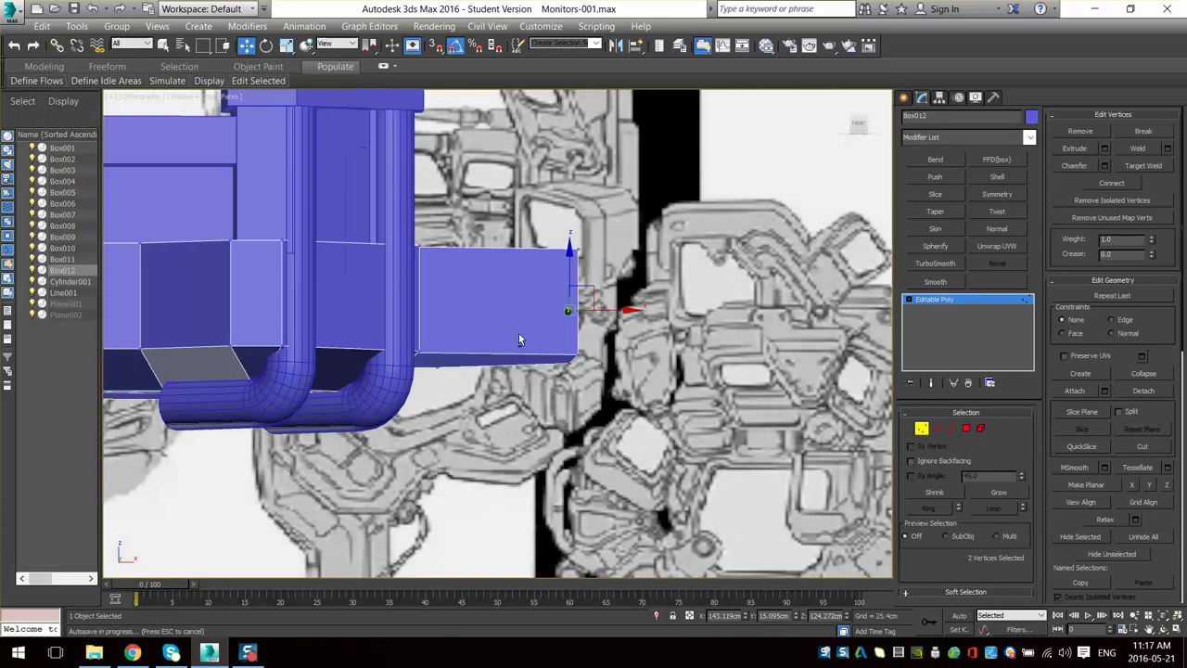
- Add a vertical edge on the end section's front side at X about 101 cm and connect it to the back corner vertices
drag(517, 417, 515, 419)
alt+middle_drag(605, 278, 662, 380)
key(ctrl+z)
ctrl+click(703, 337)
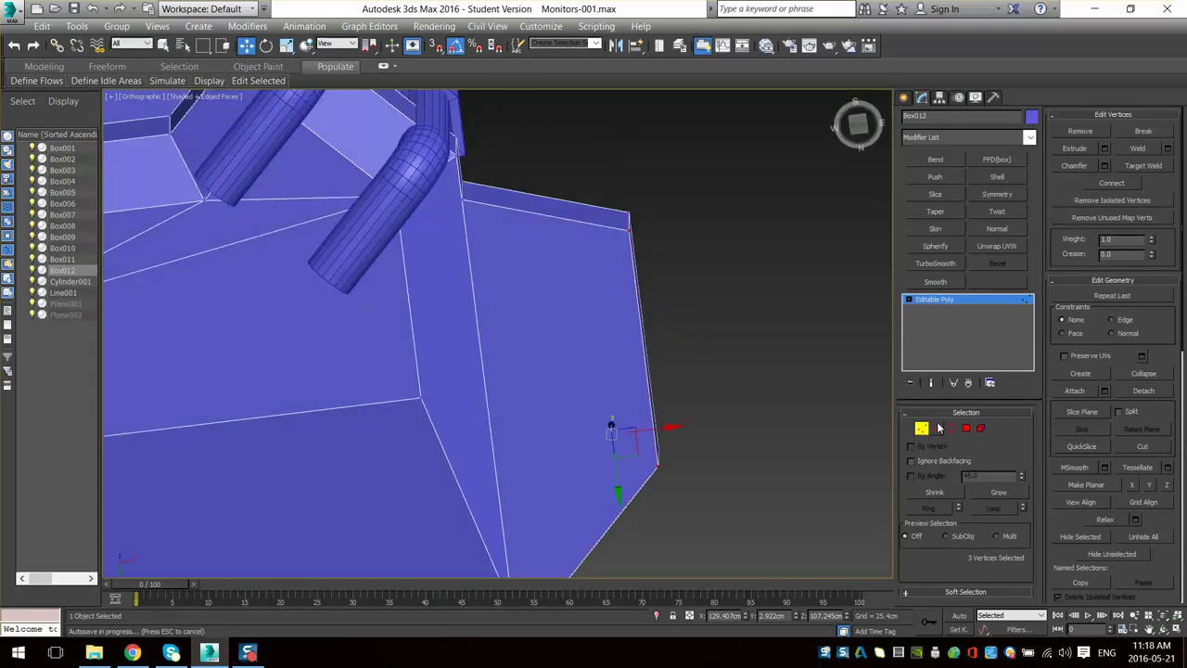
click(937, 427)
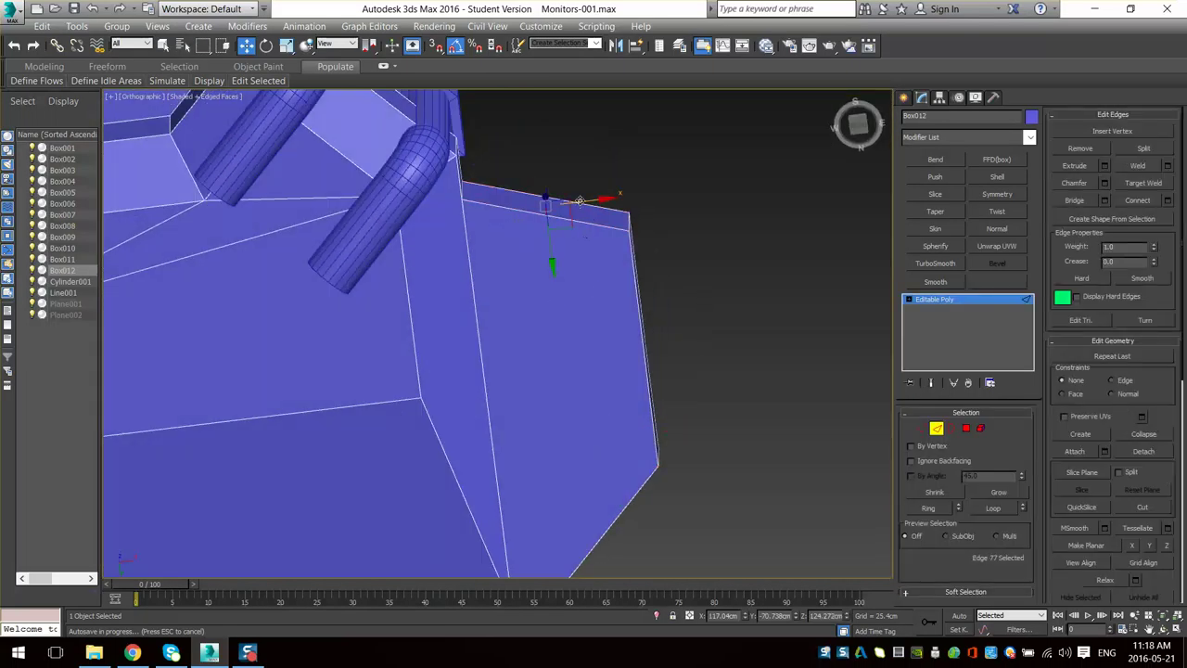
alt+middle_drag(528, 200, 503, 195)
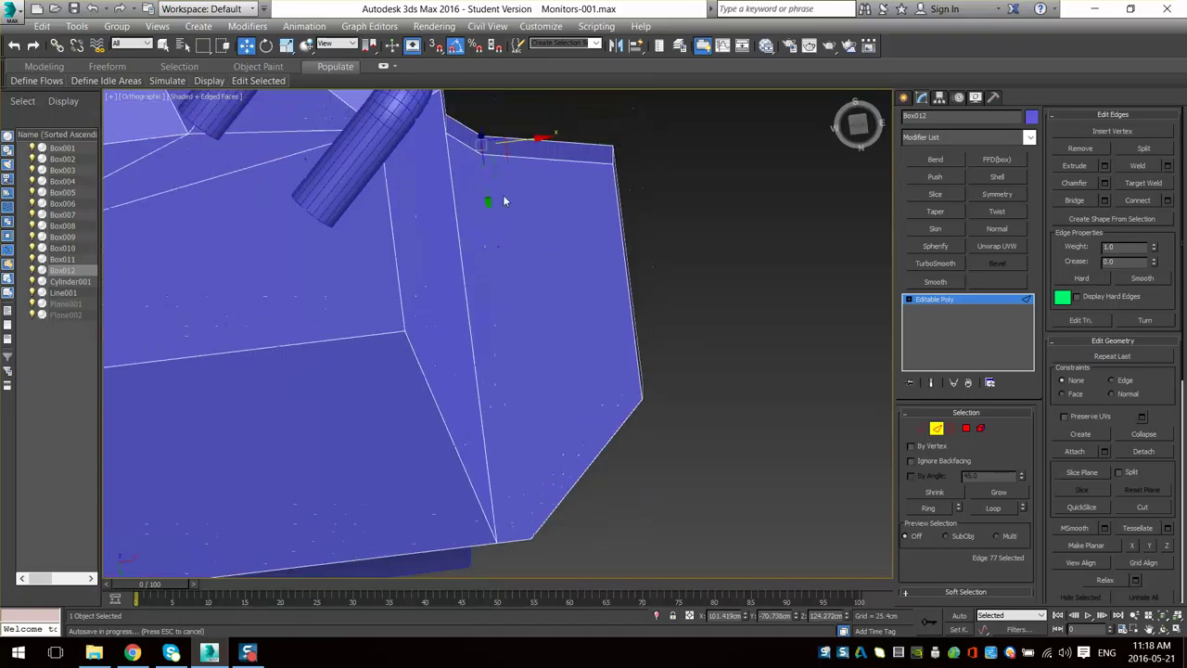
key(1)
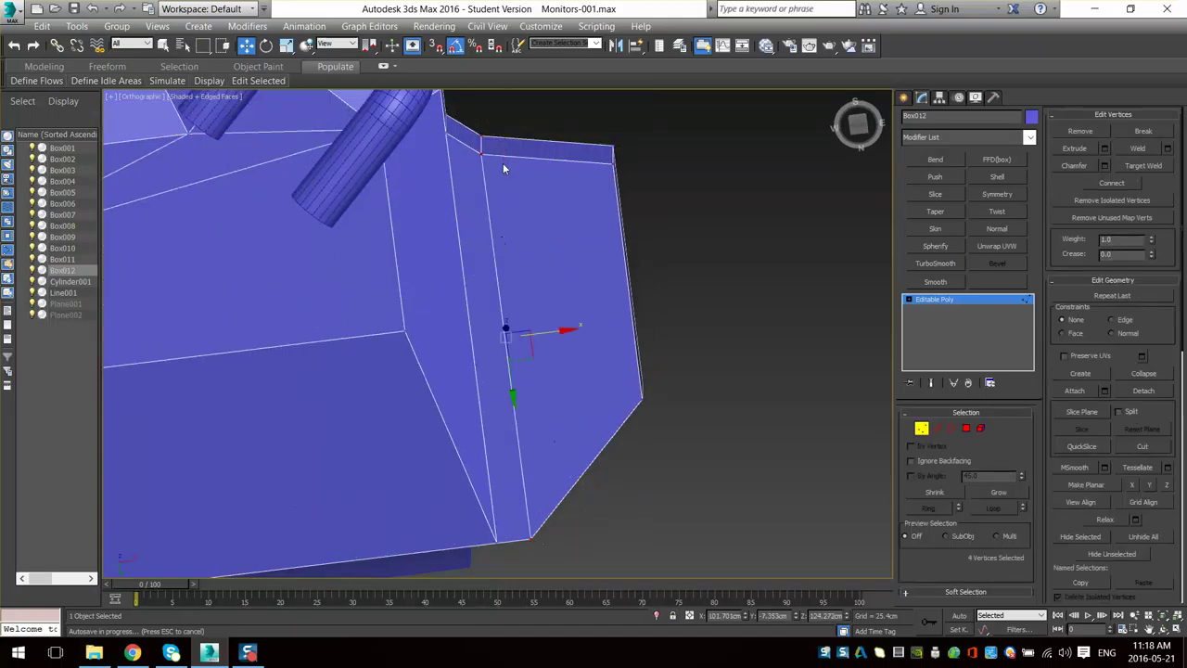
- Move the new front edge's two vertices outward along Y to about -79 cm in the top view
key(t)
middle_drag(547, 359, 469, 303)
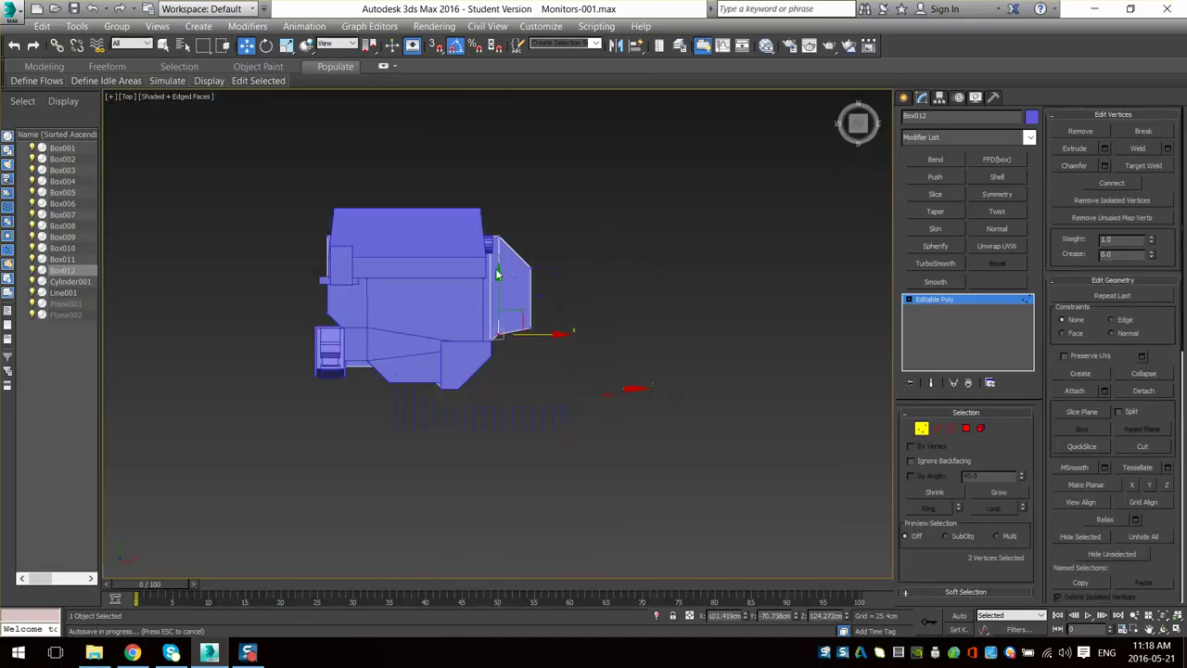
scroll(471, 304, up, 8)
middle_drag(631, 423, 402, 340)
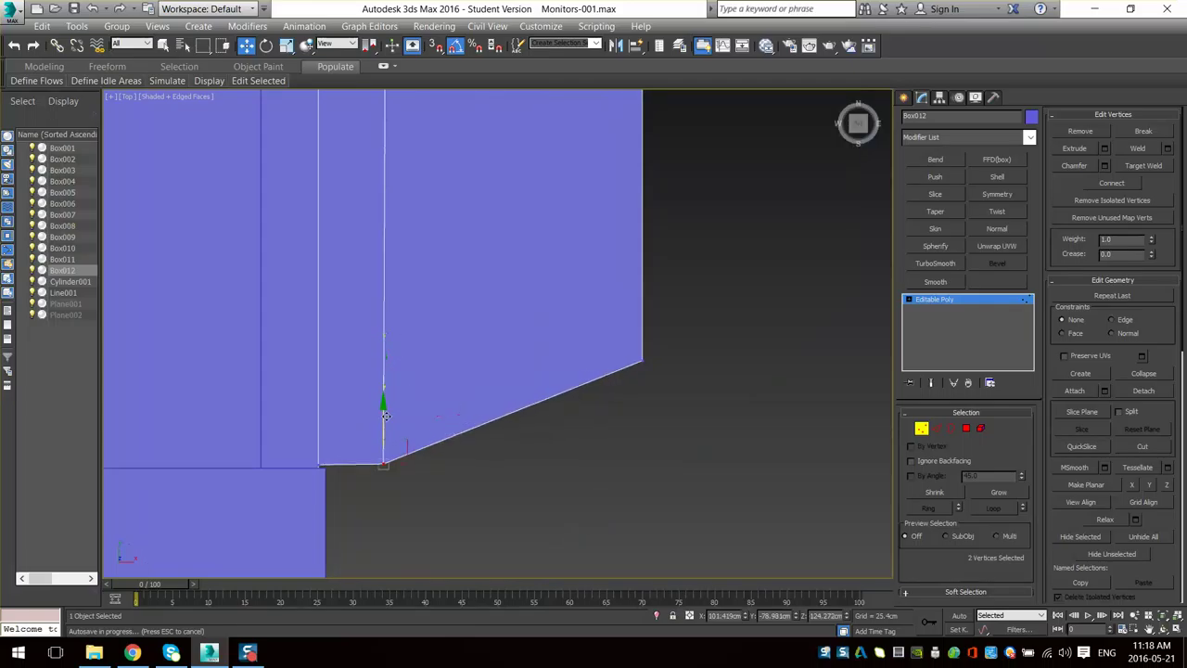
scroll(492, 286, down, 6)
- Align the new edge loop's four vertices in X by scaling and move the end face's front vertices along Y to about -69 cm
scroll(489, 195, up, 3)
middle_drag(486, 159, 465, 263)
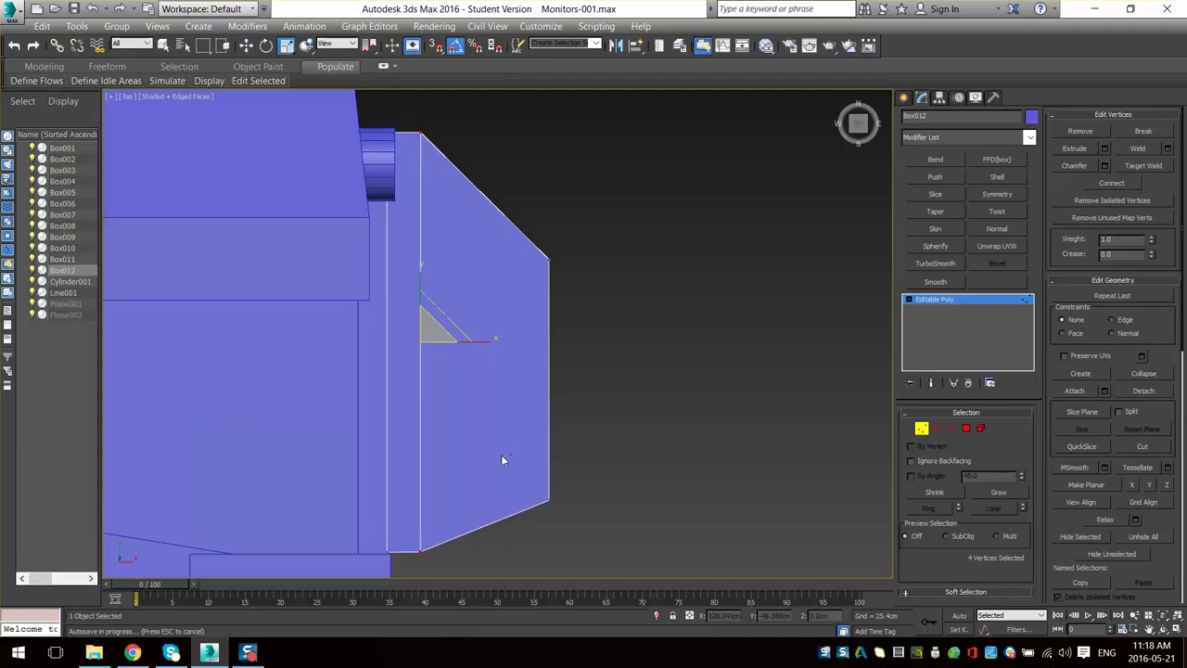
drag(515, 512, 544, 480)
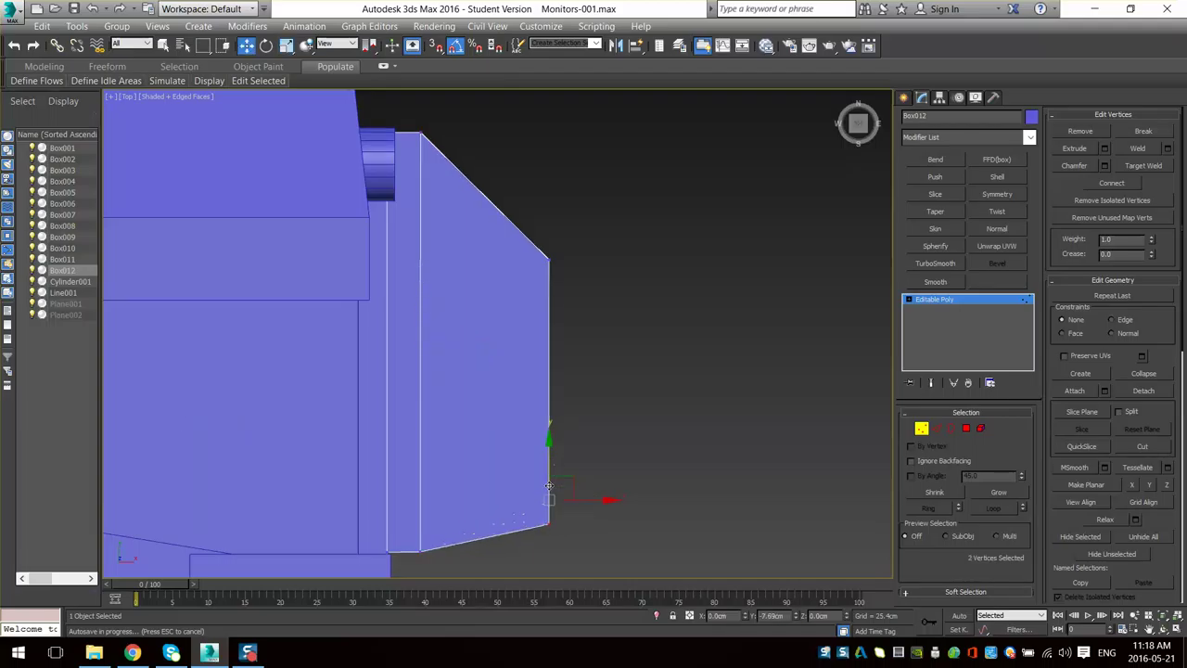
alt+middle_drag(547, 482, 579, 475)
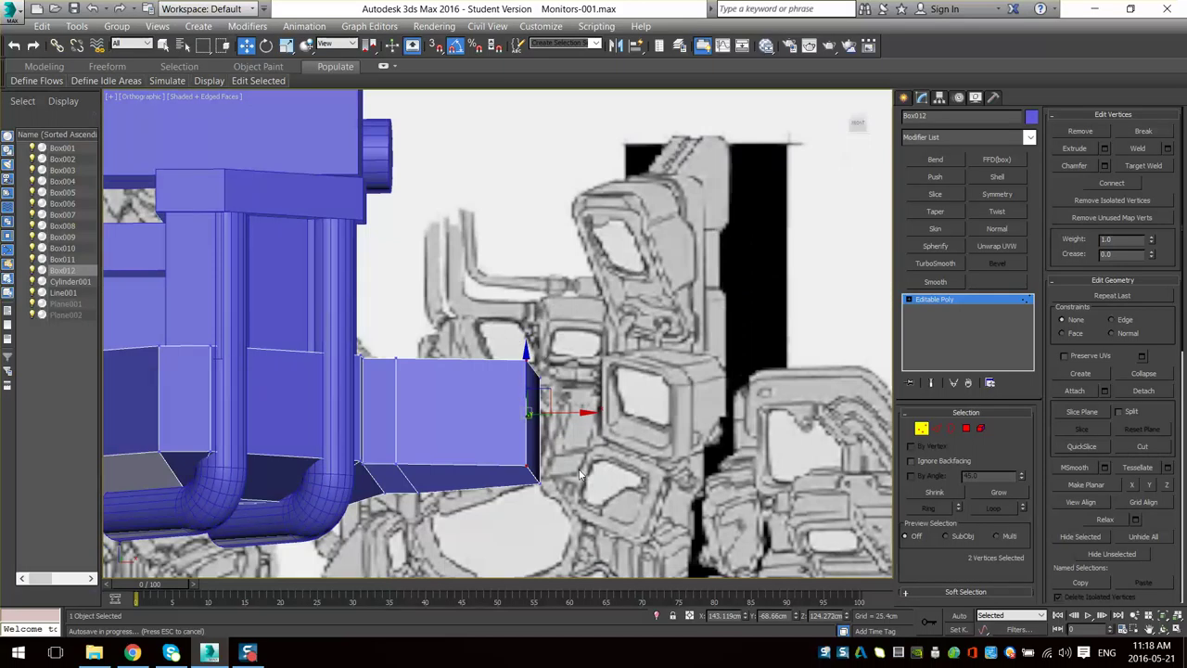
- Taper the underside of the block's end by raising the end face's two lower vertices along Z to about 129 cm
alt+middle_drag(504, 501, 532, 271)
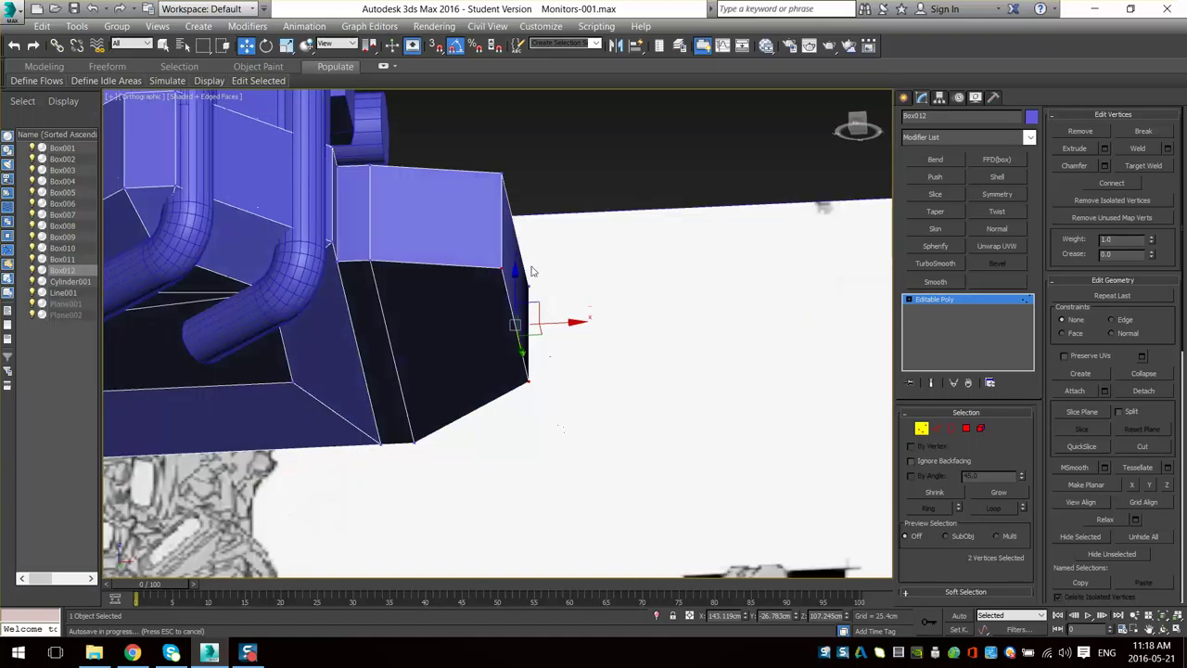
drag(515, 278, 515, 219)
alt+middle_drag(515, 219, 520, 269)
key(f)
key(z)
scroll(517, 250, up, 3)
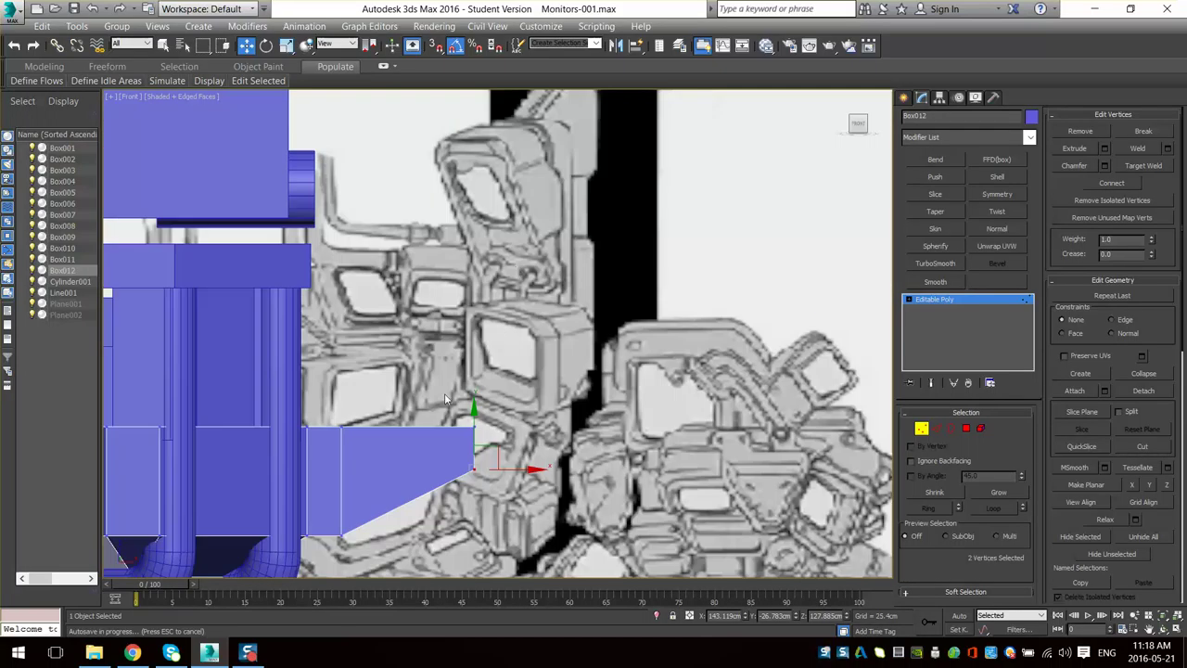
alt+middle_drag(475, 422, 456, 417)
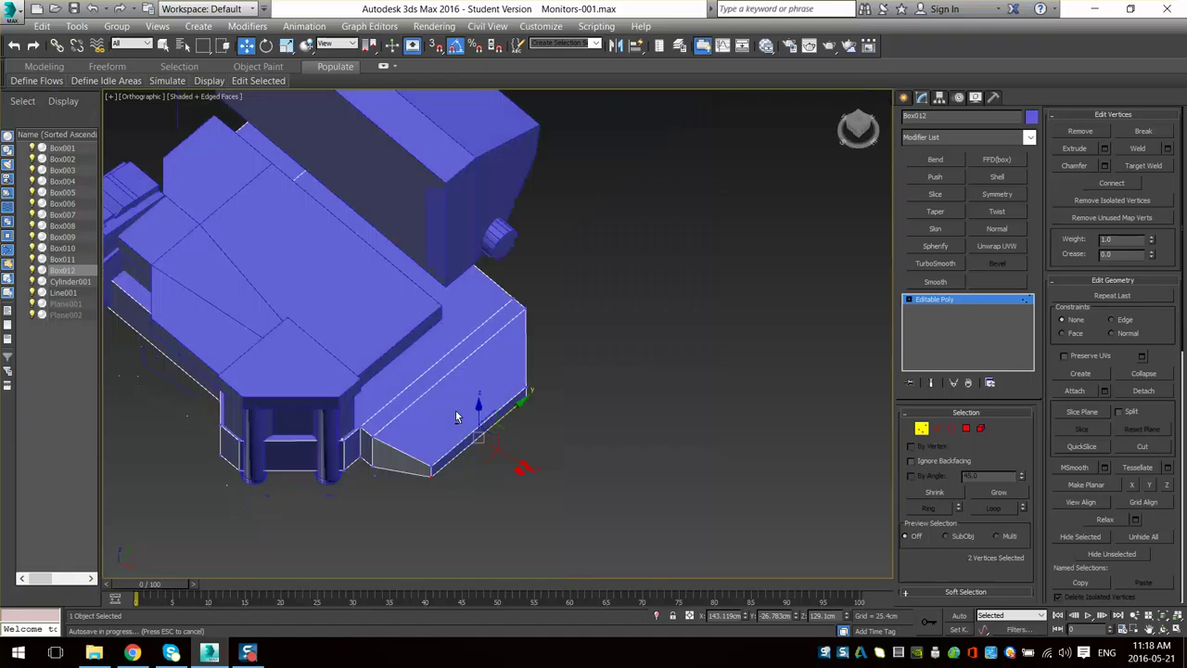
- Review the whole cluster in a perspective view shaded without edges
key(p)
key(z)
scroll(456, 410, down, 5)
mouse_move(468, 289)
alt+middle_down()
mouse_move(439, 341)
mouse_move(580, 373)
mouse_move(590, 429)
mouse_move(541, 451)
mouse_move(562, 454)
mouse_move(454, 463)
alt+middle_up()
key(z)
scroll(517, 350, down, 5)
scroll(580, 376, down, 2)
key(F4)
alt+drag(454, 463, 551, 302)
scroll(550, 301, up, 3)
scroll(551, 302, down, 5)
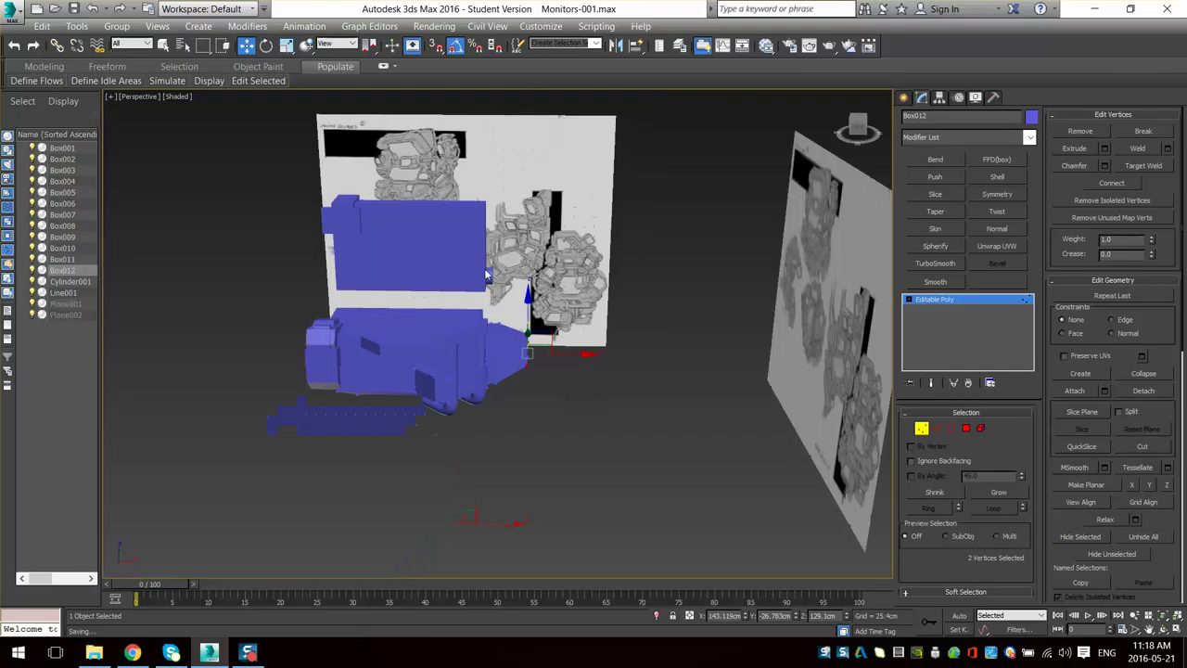
- Examine the monitor concept sketches on the reference plane up close for further shape ideas
scroll(492, 278, up, 4)
scroll(554, 304, down, 2)
alt+middle_drag(567, 313, 530, 488)
scroll(679, 340, up, 5)
scroll(679, 339, down, 2)
middle_drag(679, 335, 604, 409)
scroll(594, 167, up, 2)
middle_drag(596, 154, 590, 203)
alt+middle_drag(549, 107, 702, 326)
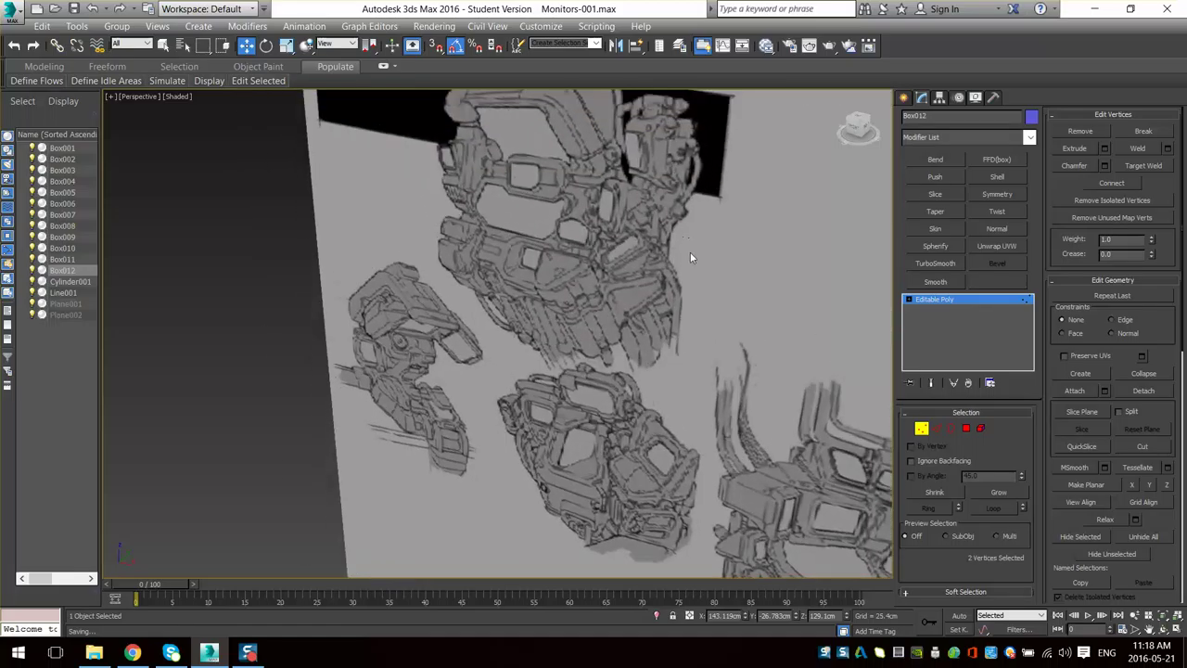
middle_drag(591, 228, 616, 248)
scroll(666, 242, down, 1)
scroll(646, 289, up, 2)
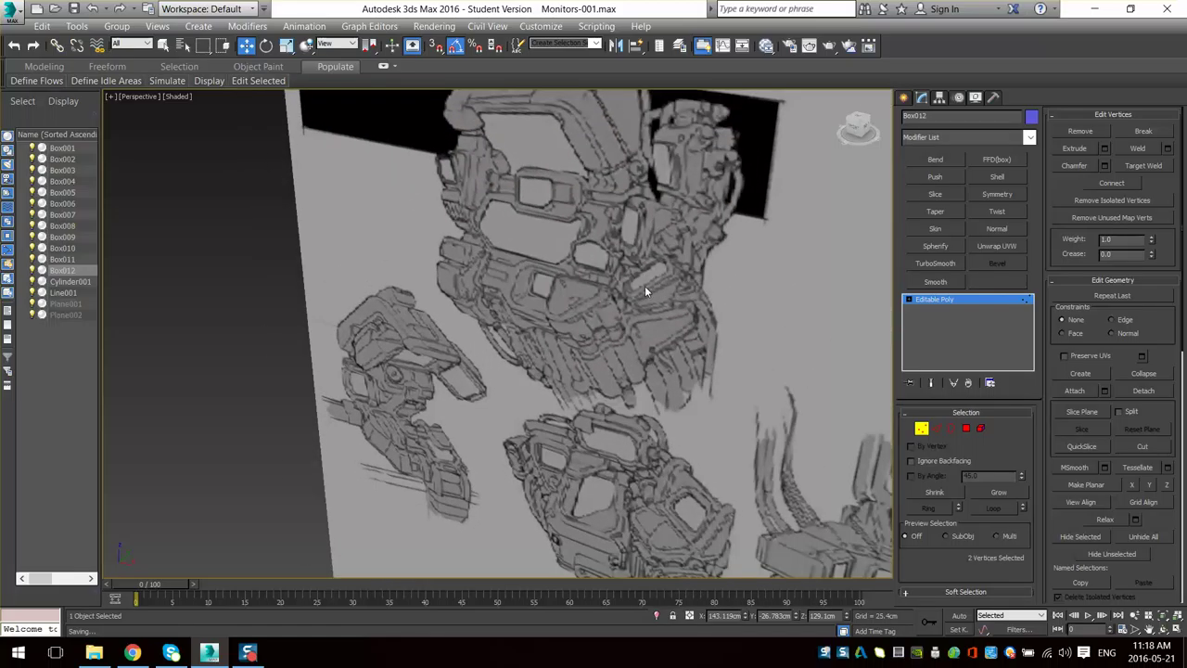
alt+middle_drag(553, 198, 646, 210)
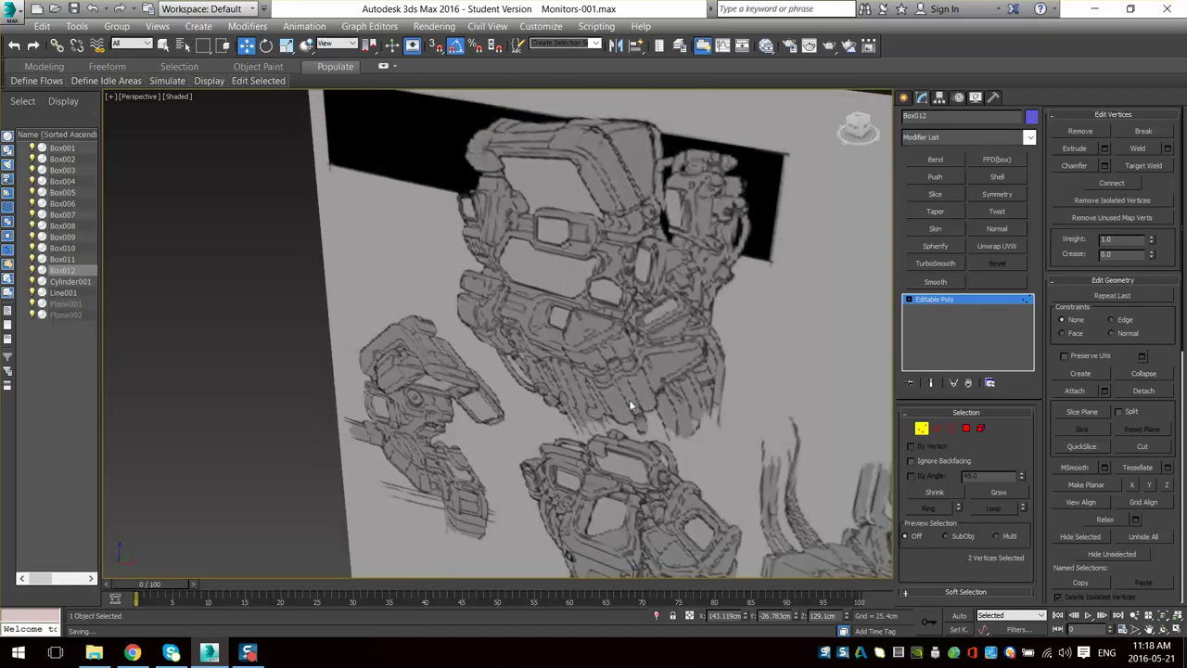
scroll(630, 252, down, 8)
scroll(685, 167, up, 2)
middle_drag(630, 510, 543, 519)
scroll(799, 409, up, 3)
- Leave vertex editing and raise the whole base block along Z to about 151 cm
click(926, 429)
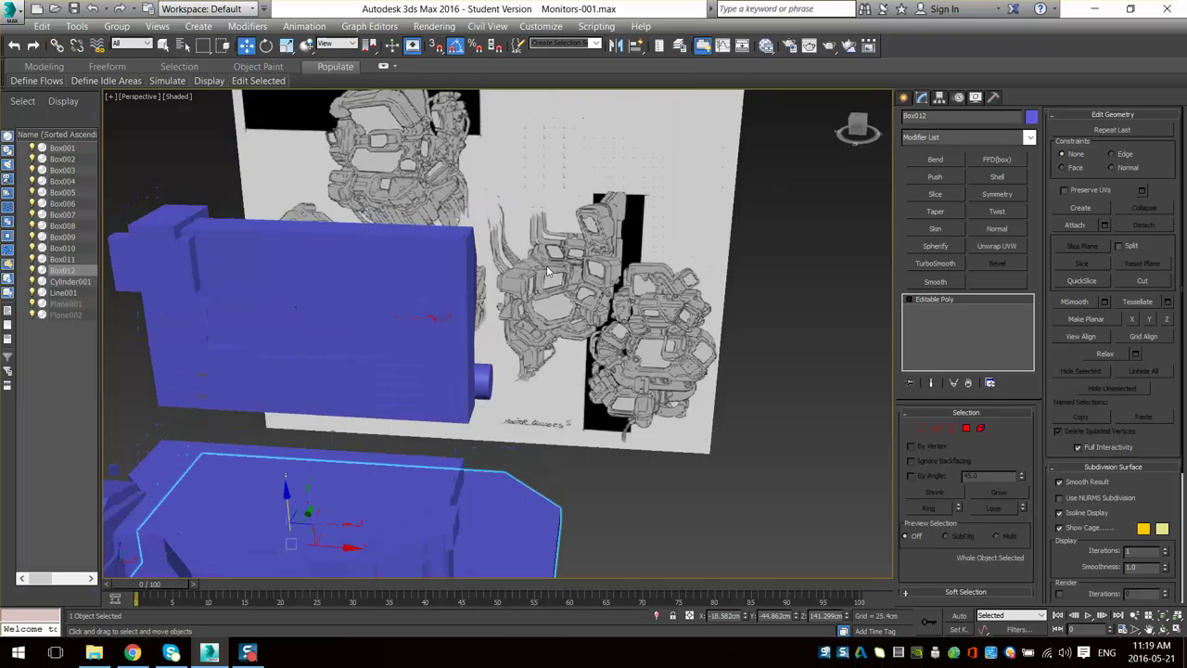
scroll(450, 232, up, 4)
scroll(374, 191, up, 1)
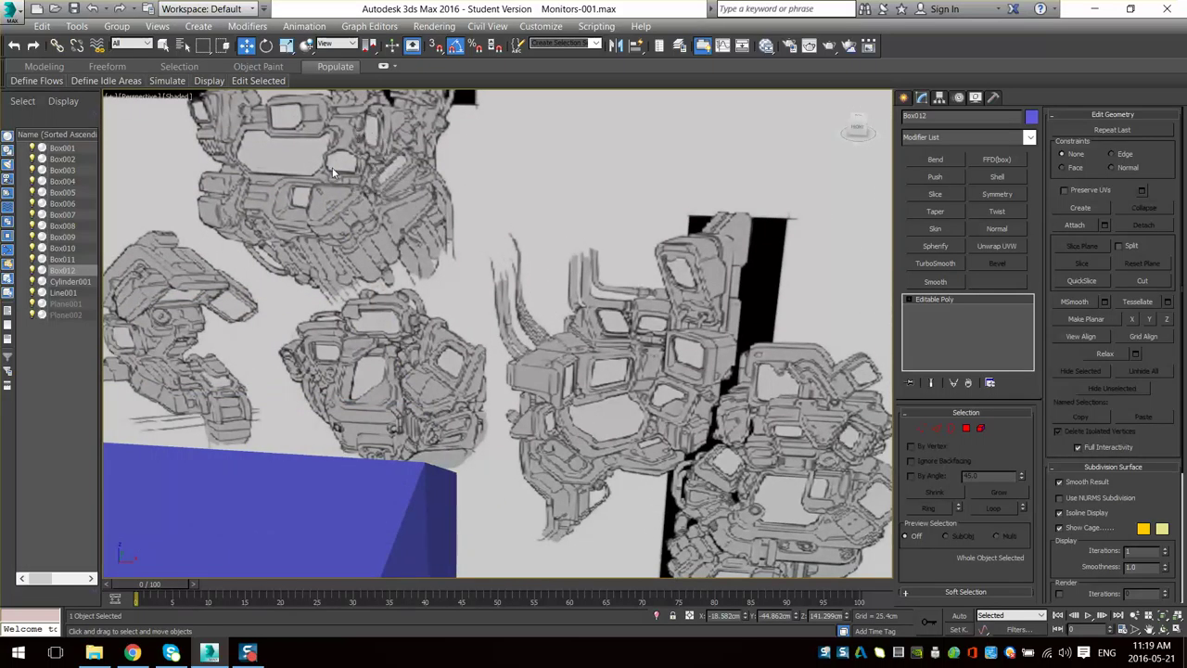
scroll(364, 176, down, 4)
middle_drag(339, 501, 408, 320)
mouse_move(409, 320)
alt+middle_down()
mouse_move(334, 290)
mouse_move(392, 294)
mouse_move(339, 321)
alt+middle_up()
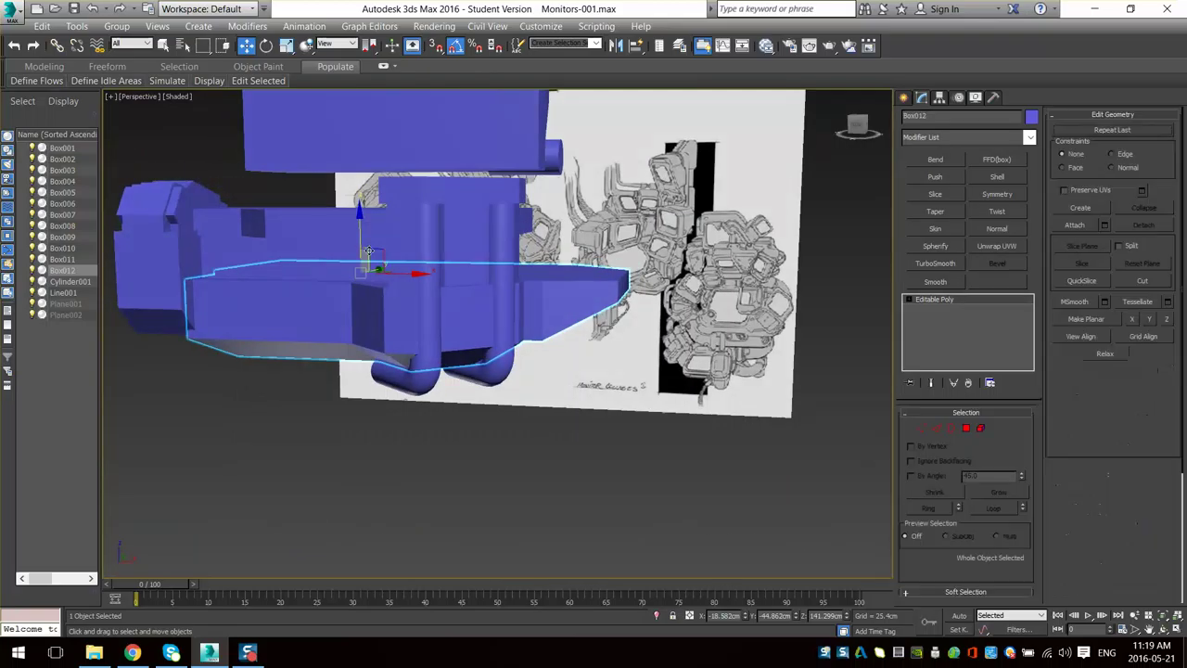
drag(360, 238, 359, 209)
alt+middle_drag(360, 209, 394, 202)
drag(370, 201, 360, 216)
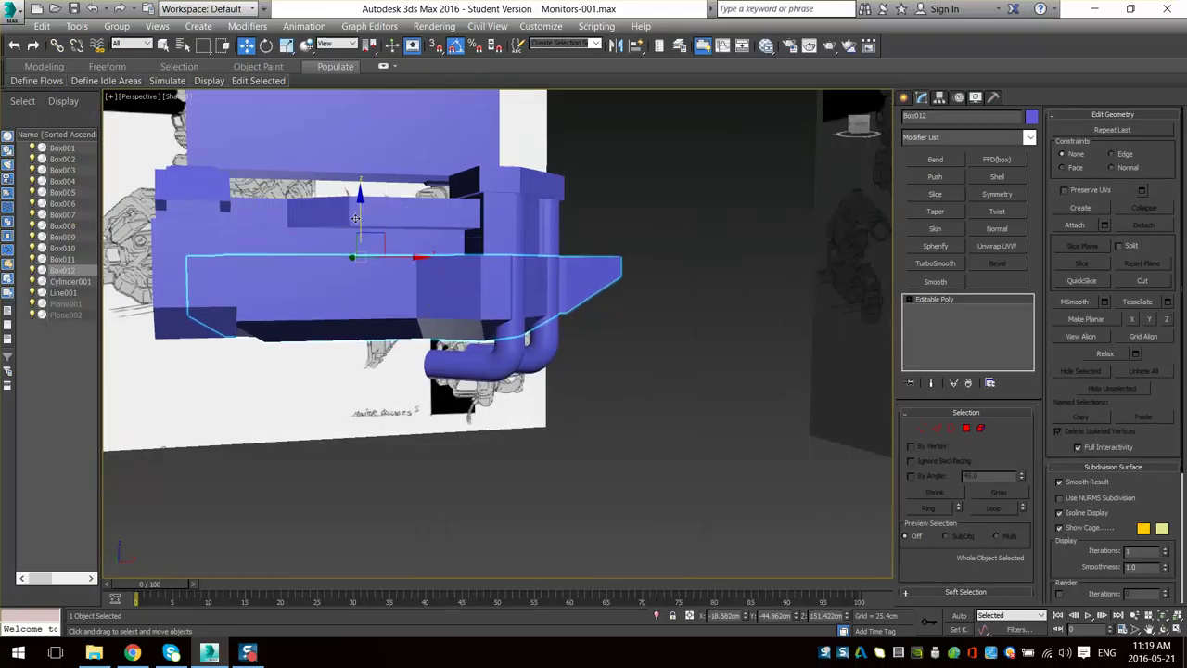
mouse_move(355, 218)
alt+middle_down()
mouse_move(398, 265)
mouse_move(351, 281)
alt+middle_up()
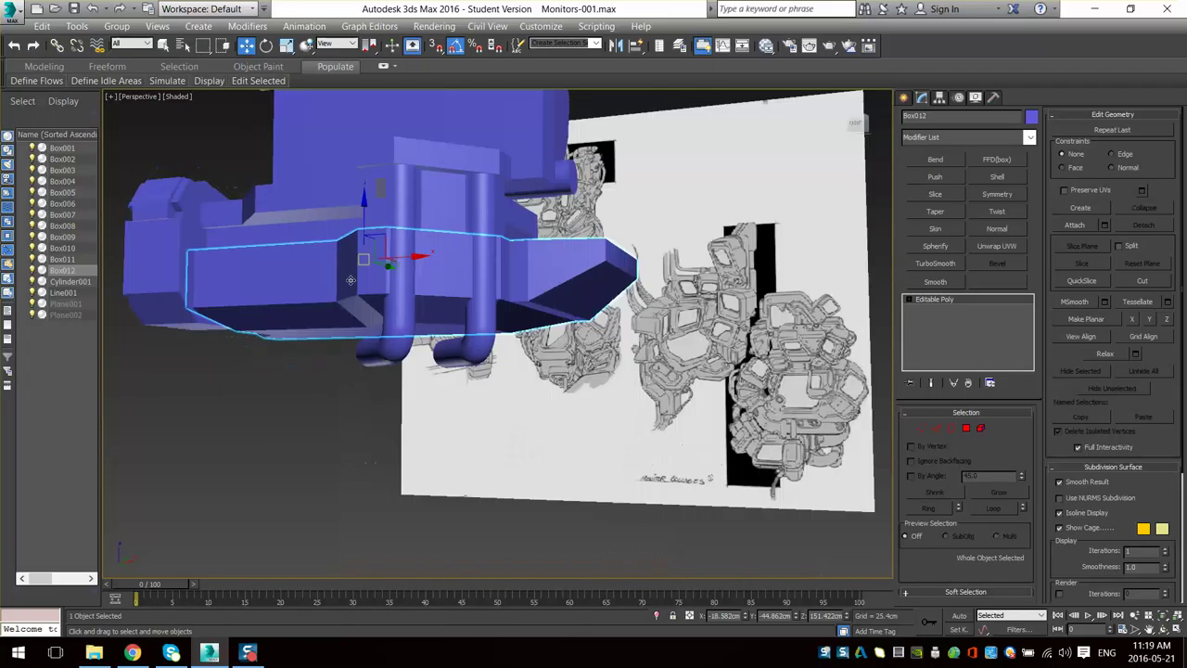
- Select the tall block at the base's opposite end from the pipes and lower its six bottom vertices along Z
click(177, 302)
scroll(232, 339, down, 2)
alt+middle_drag(445, 321, 488, 398)
scroll(488, 398, up, 3)
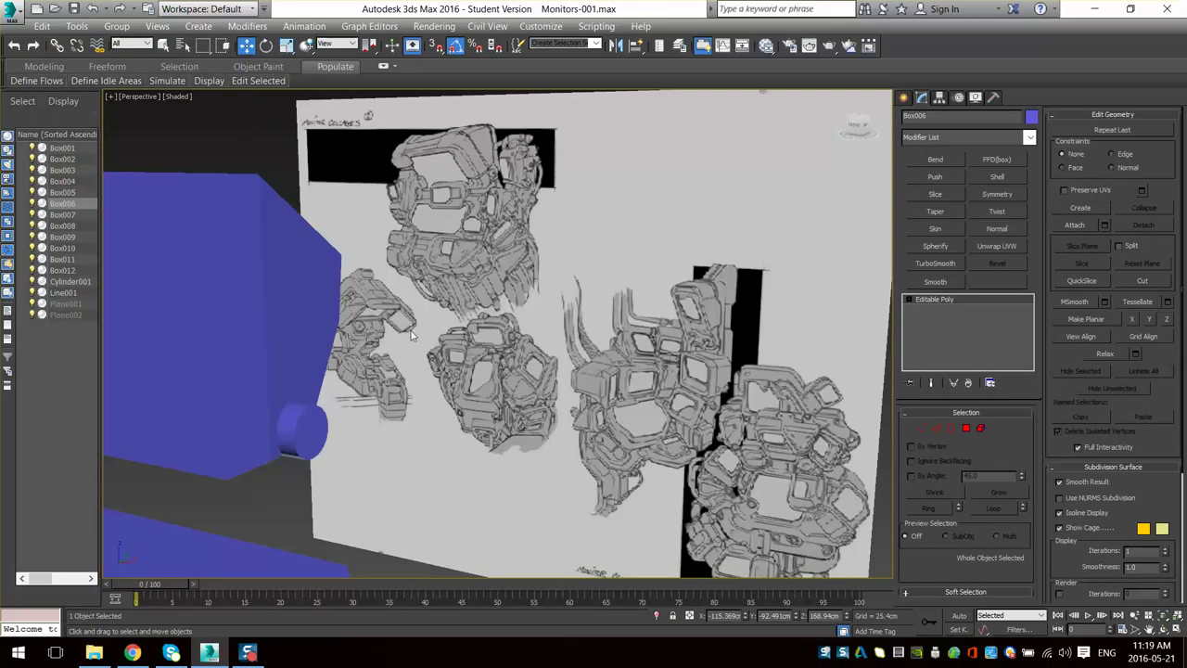
scroll(413, 335, up, 3)
scroll(417, 317, down, 6)
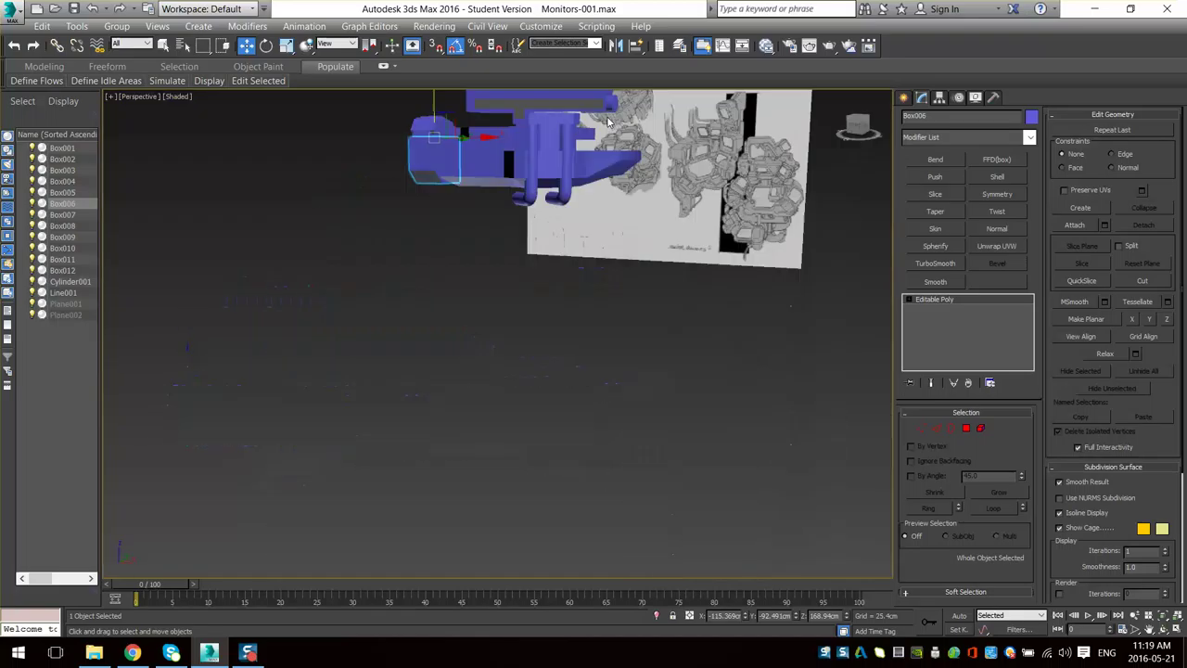
alt+middle_drag(417, 317, 379, 221)
scroll(492, 268, up, 4)
key(1)
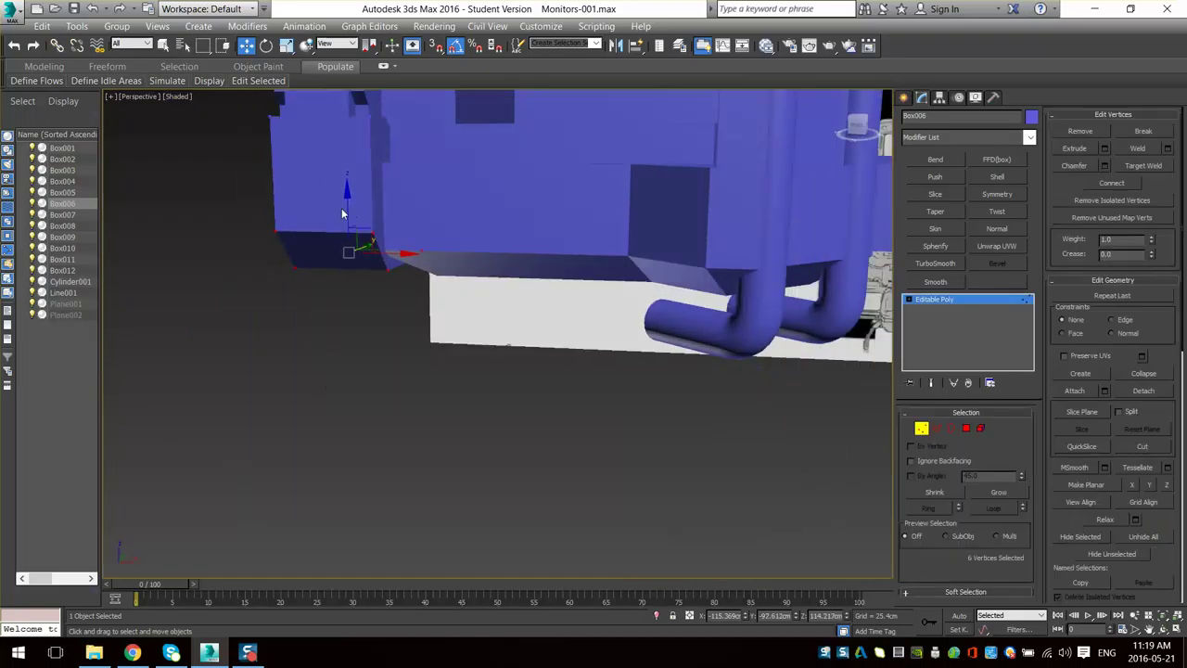
mouse_move(360, 290)
alt+middle_down()
mouse_move(376, 235)
mouse_move(212, 278)
mouse_move(125, 333)
mouse_move(346, 313)
alt+middle_up()
mouse_move(346, 313)
middle_down()
mouse_move(525, 362)
mouse_move(338, 184)
mouse_move(454, 291)
middle_up()
scroll(339, 184, down, 2)
- Lengthen the tall side block by moving its four back-end vertices along Y to about 62 cm
key(F3)
drag(525, 445, 525, 443)
key(F3)
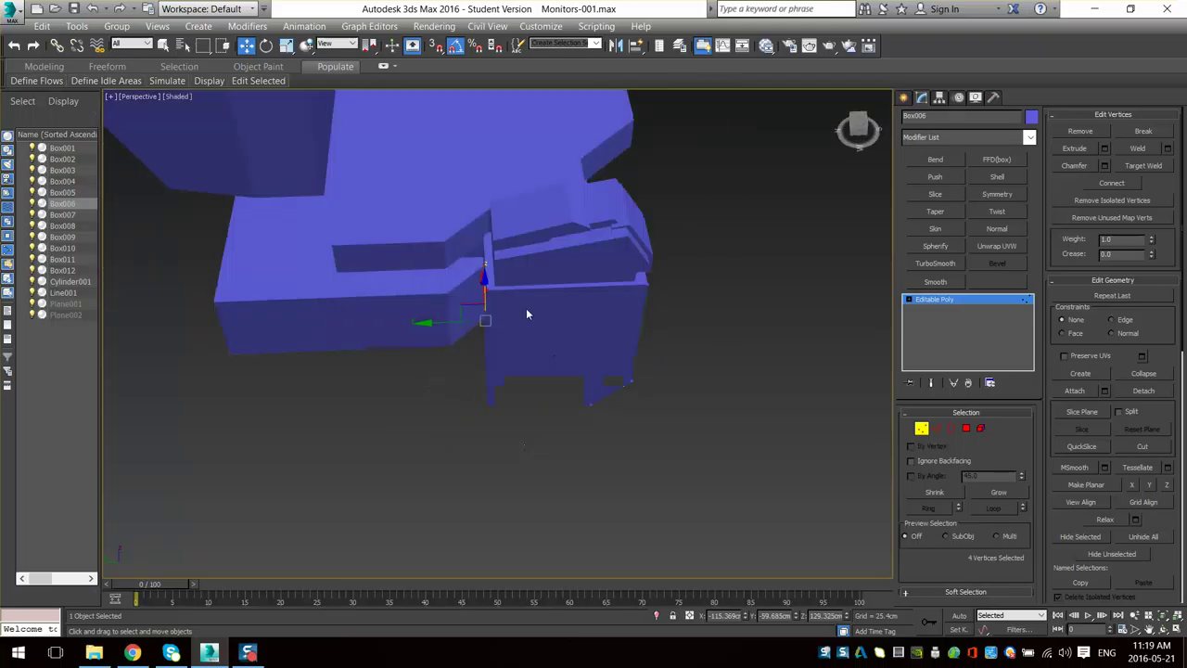
alt+middle_drag(191, 324, 502, 346)
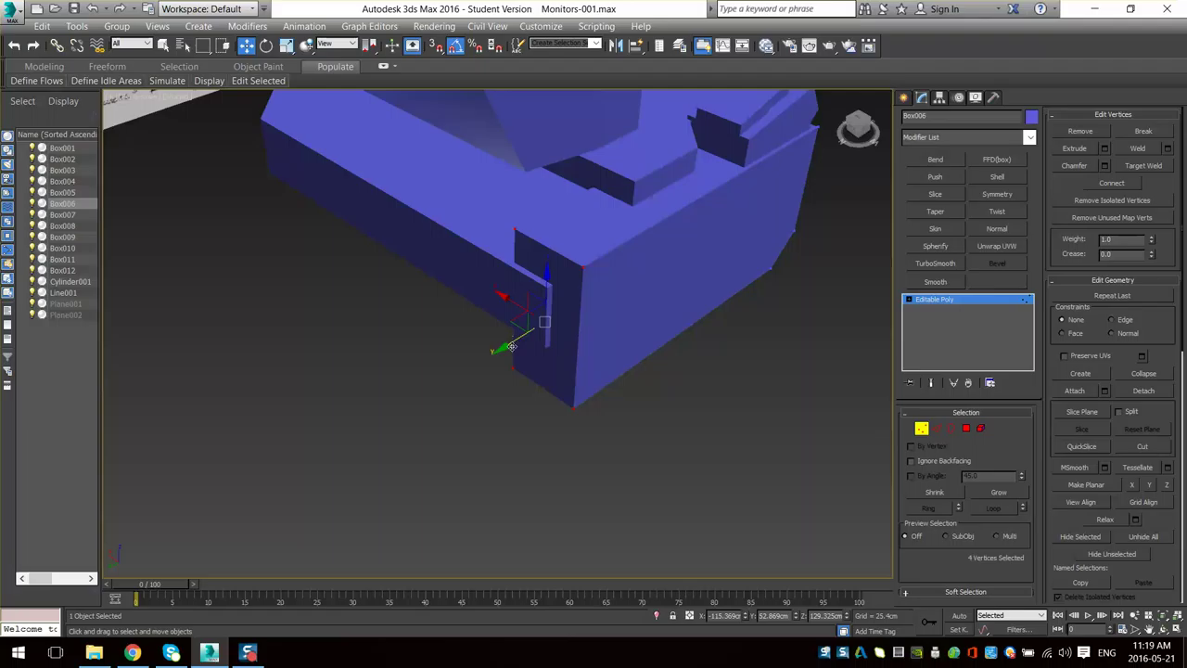
drag(492, 351, 494, 350)
alt+middle_drag(494, 350, 576, 344)
- Check the lengthened side block's proportions against the rest of the cluster and the concept sketches
scroll(516, 358, down, 5)
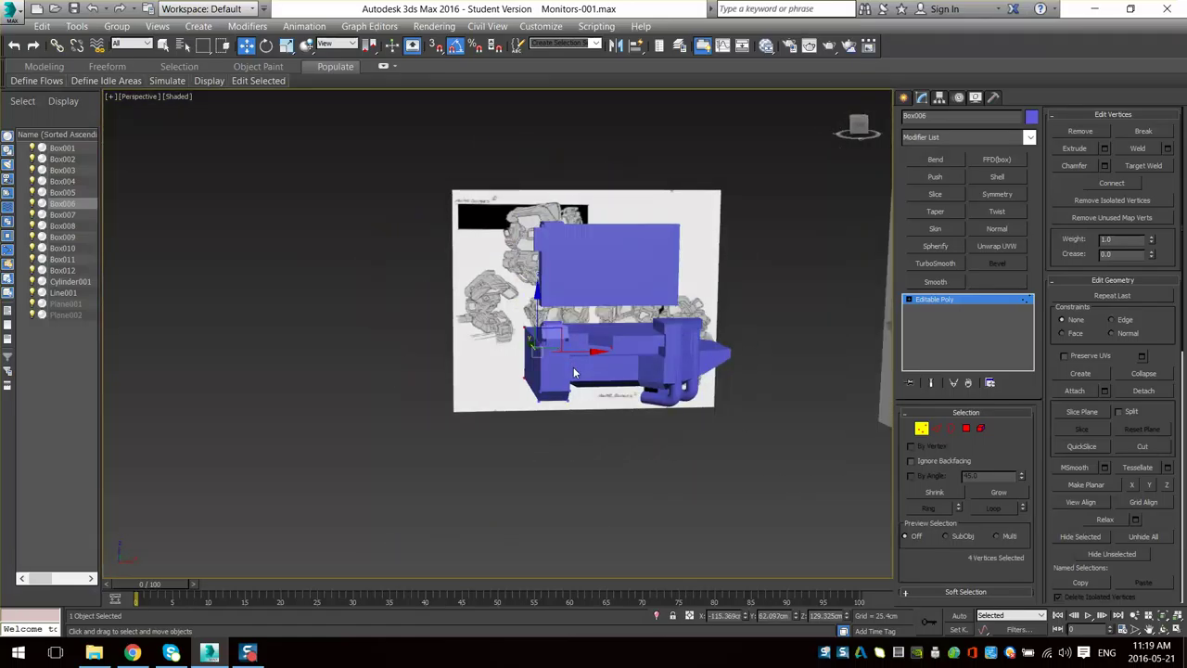
scroll(564, 349, up, 5)
scroll(564, 349, down, 4)
alt+middle_drag(564, 349, 660, 403)
scroll(667, 370, up, 3)
scroll(626, 353, up, 2)
scroll(626, 353, down, 6)
scroll(640, 369, up, 3)
click(922, 429)
click(586, 324)
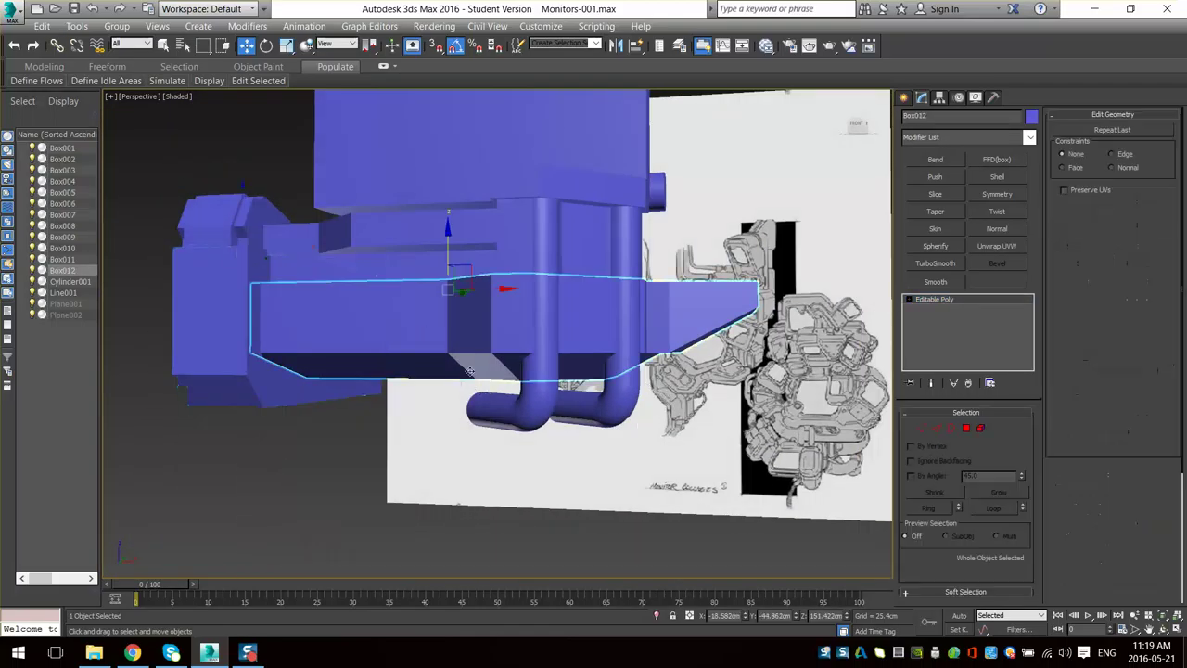
alt+middle_drag(791, 447, 810, 411)
click(966, 429)
alt+middle_drag(506, 366, 584, 216)
click(491, 263)
key(F4)
ctrl+click(505, 234)
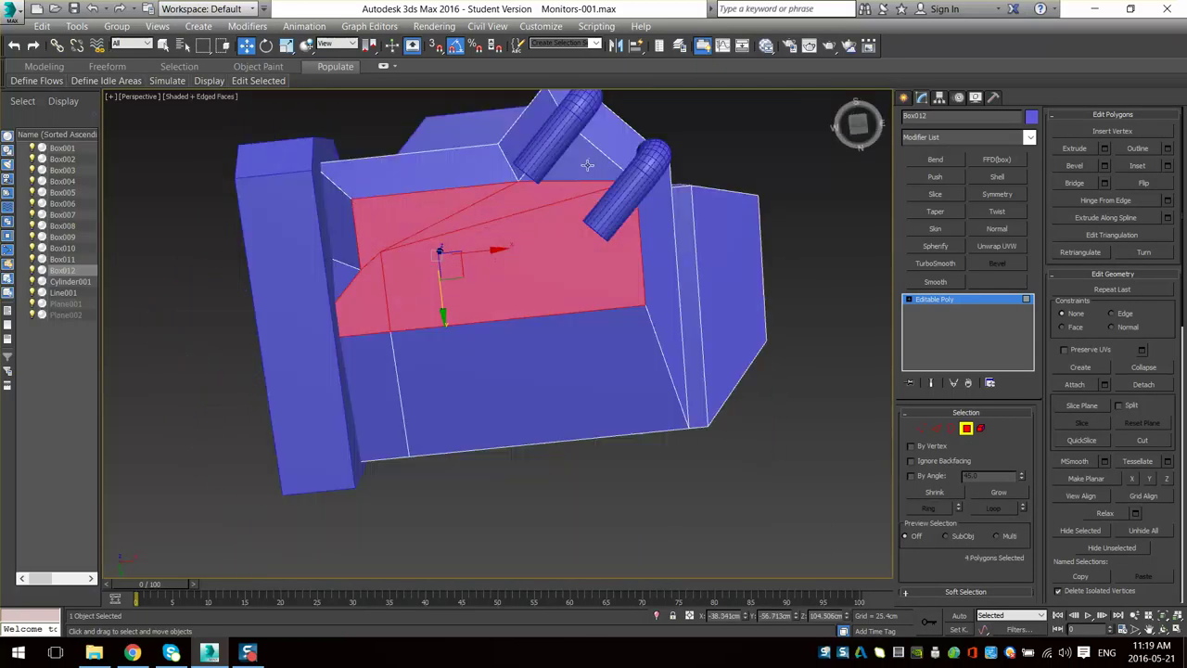
ctrl+click(587, 164)
alt+middle_drag(588, 165, 810, 405)
click(936, 428)
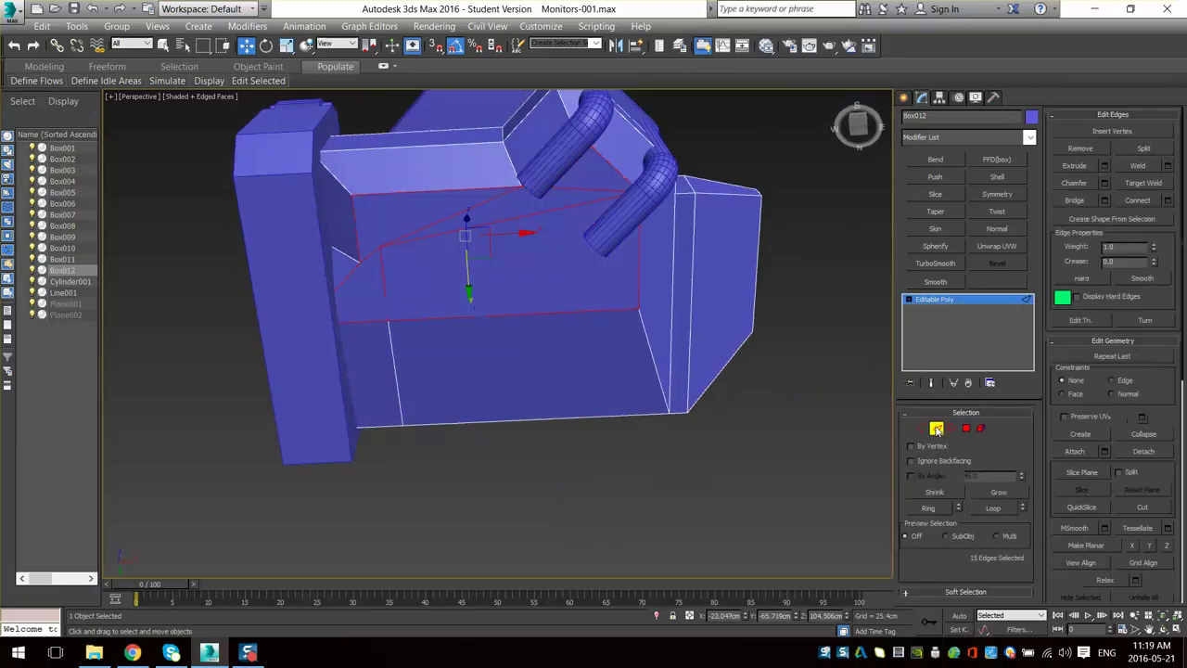
alt+middle_drag(853, 307, 707, 453)
alt+middle_drag(636, 370, 702, 408)
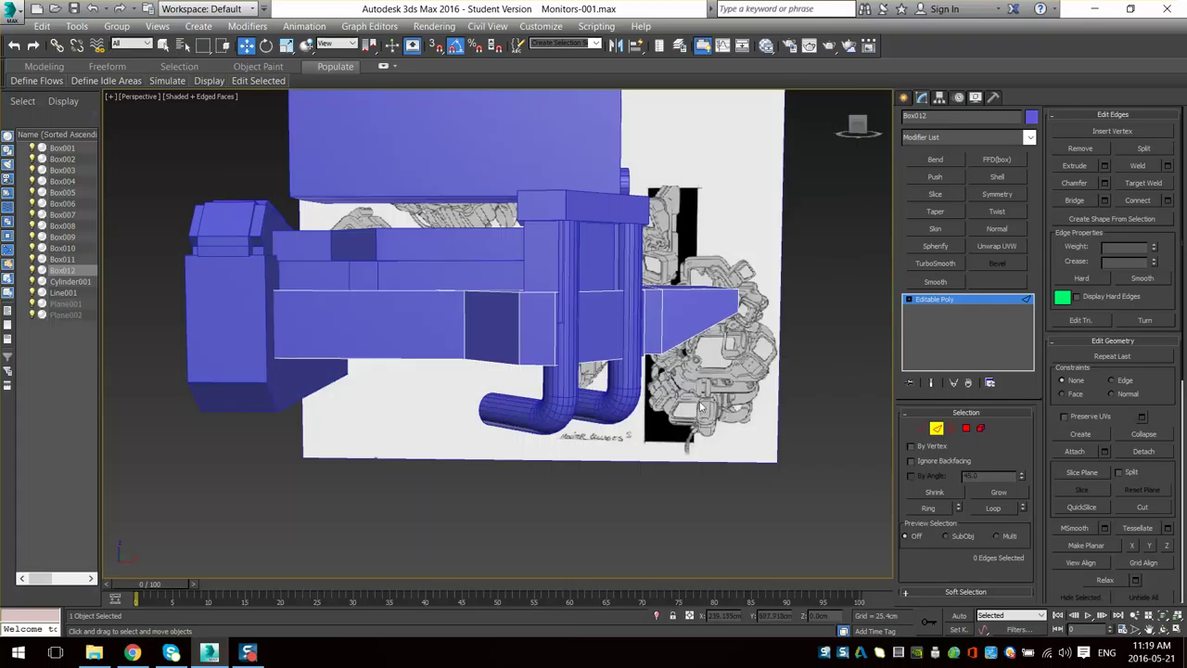
click(943, 428)
- Select the pair of bent pipes and raise their lower bend vertices along Z by about 19 cm, toward the base's underside
click(572, 414)
click(922, 428)
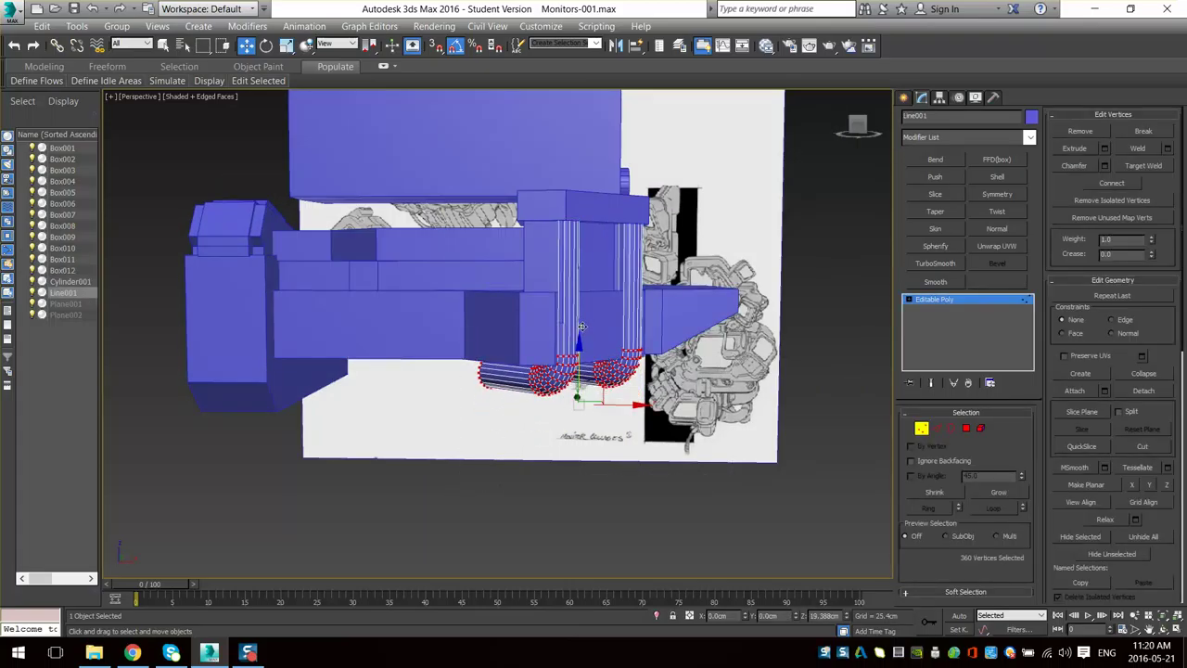
drag(580, 325, 580, 327)
mouse_move(580, 327)
alt+middle_down()
mouse_move(664, 283)
mouse_move(547, 380)
mouse_move(594, 385)
mouse_move(566, 405)
alt+middle_up()
click(925, 430)
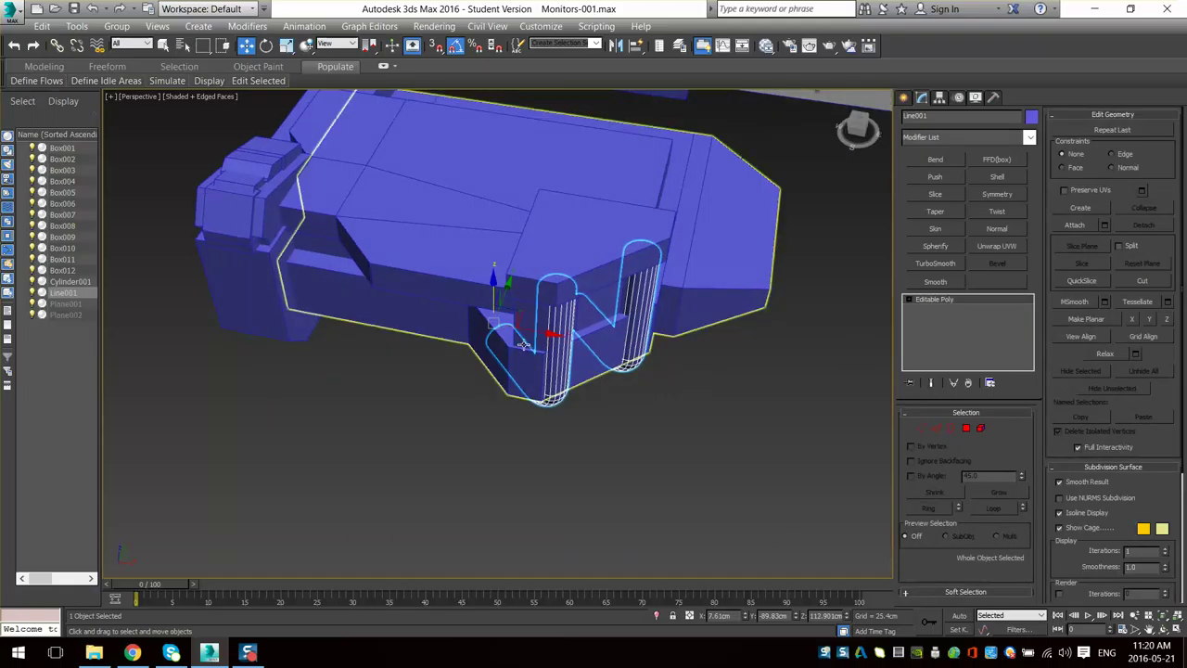
- Clone the pipe pair out in front of the base and rotate the copy so its straight legs hang downward
mouse_move(517, 320)
shift+mouse_down()
mouse_move(382, 399)
mouse_move(366, 452)
shift+mouse_up()
key(Return)
key(e)
drag(405, 348, 456, 464)
key(w)
key(2)
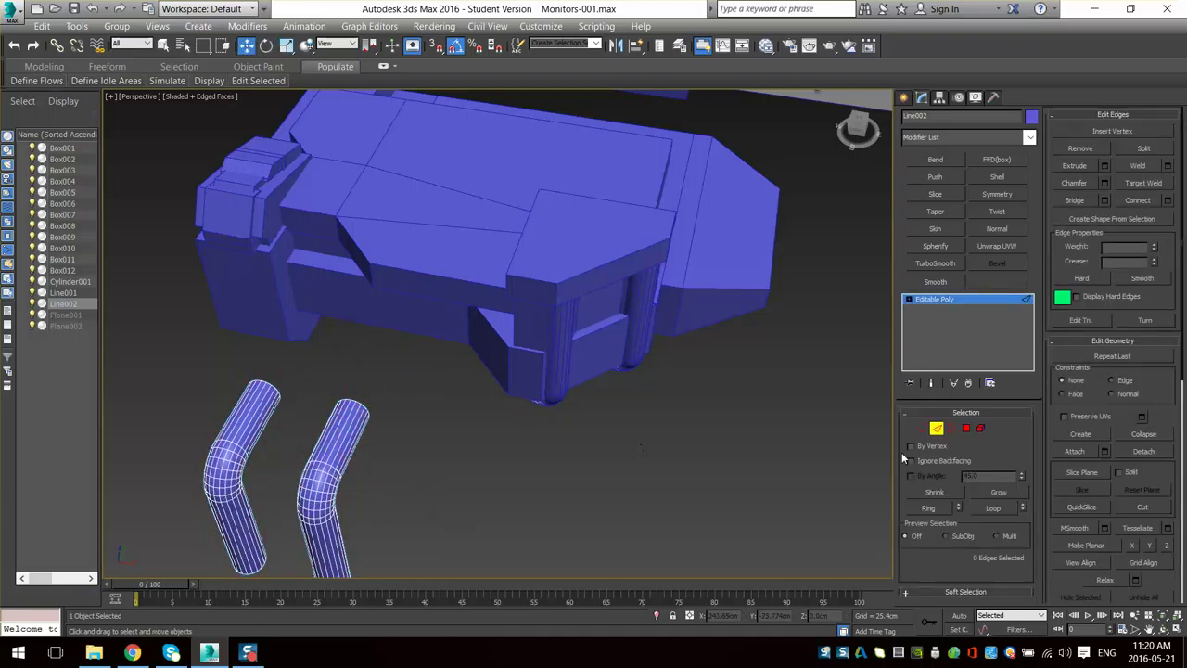
click(938, 428)
- Move the copied pipe pair against the base block and raise it along Z to about 155 cm
drag(373, 374, 430, 262)
mouse_move(436, 282)
alt+middle_down()
mouse_move(495, 258)
mouse_move(464, 206)
alt+middle_up()
scroll(429, 361, up, 3)
key(F4)
alt+middle_drag(430, 361, 400, 292)
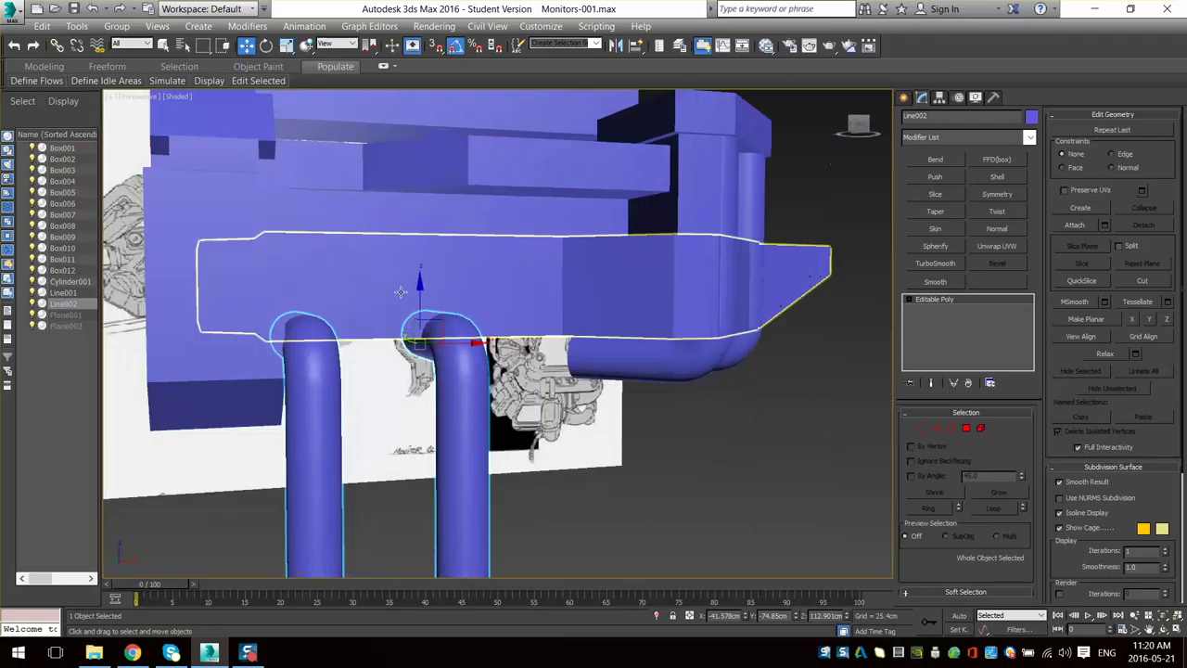
key(F4)
drag(418, 289, 425, 177)
alt+middle_drag(431, 193, 416, 217)
scroll(417, 219, up, 4)
alt+middle_drag(416, 265, 349, 326)
drag(290, 294, 287, 335)
- Pull the copied pipes outward from the base along Y to about -90.5 cm
alt+middle_drag(321, 304, 342, 351)
scroll(379, 331, down, 4)
scroll(348, 345, up, 4)
alt+middle_drag(381, 316, 367, 236)
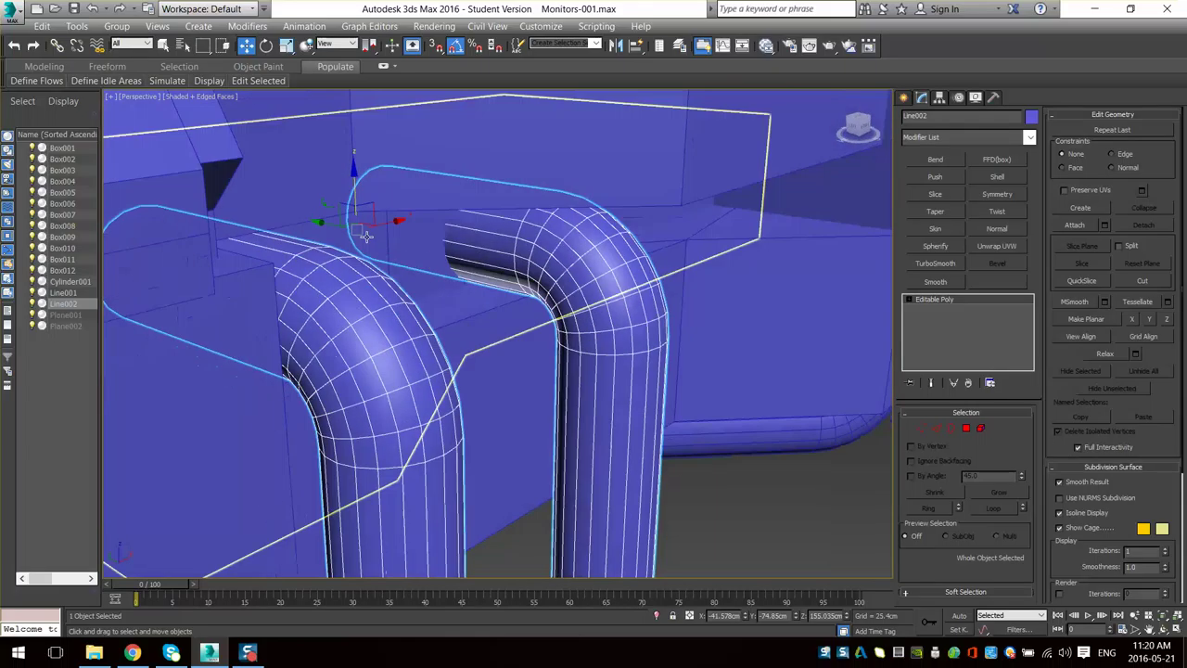
drag(321, 222, 387, 238)
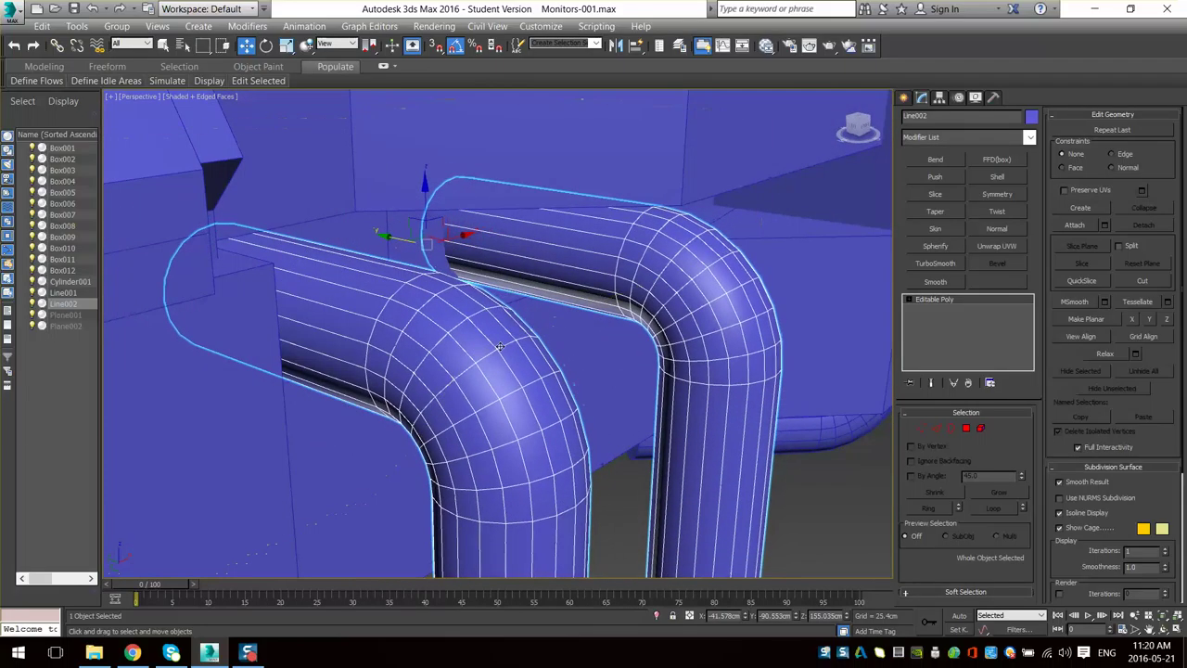
alt+middle_drag(387, 239, 497, 315)
scroll(452, 284, down, 5)
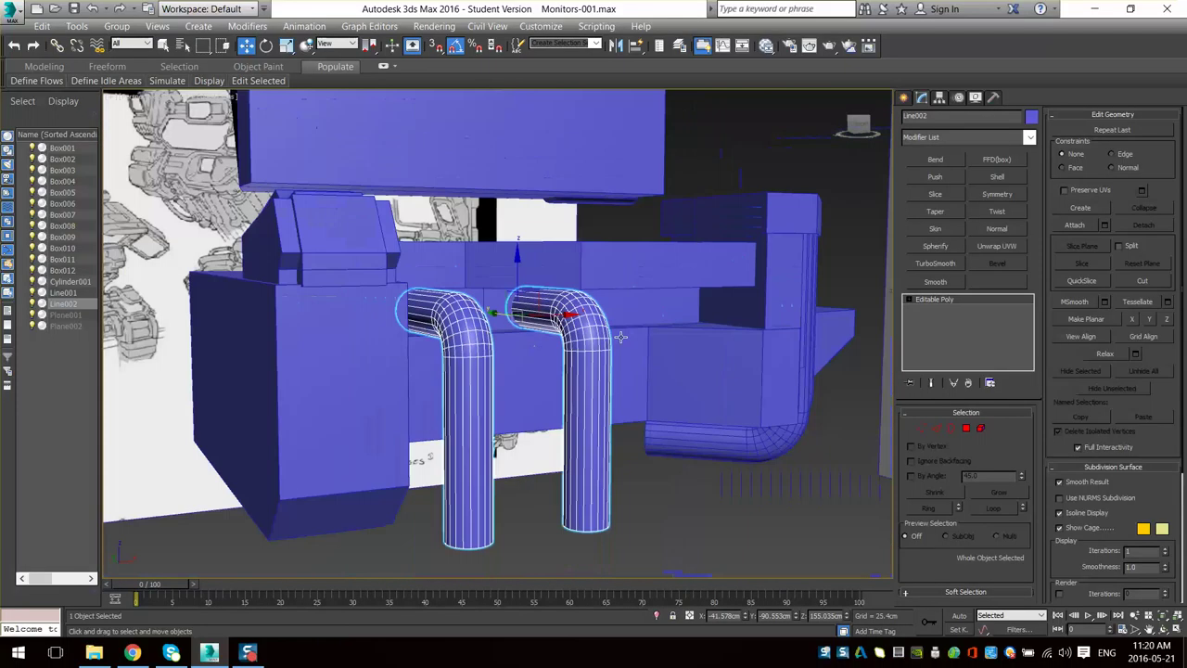
- Examine the pipe and hose arrangements in the concept sketches
alt+middle_drag(849, 394, 524, 381)
alt+middle_drag(683, 212, 551, 345)
scroll(658, 282, down, 5)
scroll(594, 315, up, 5)
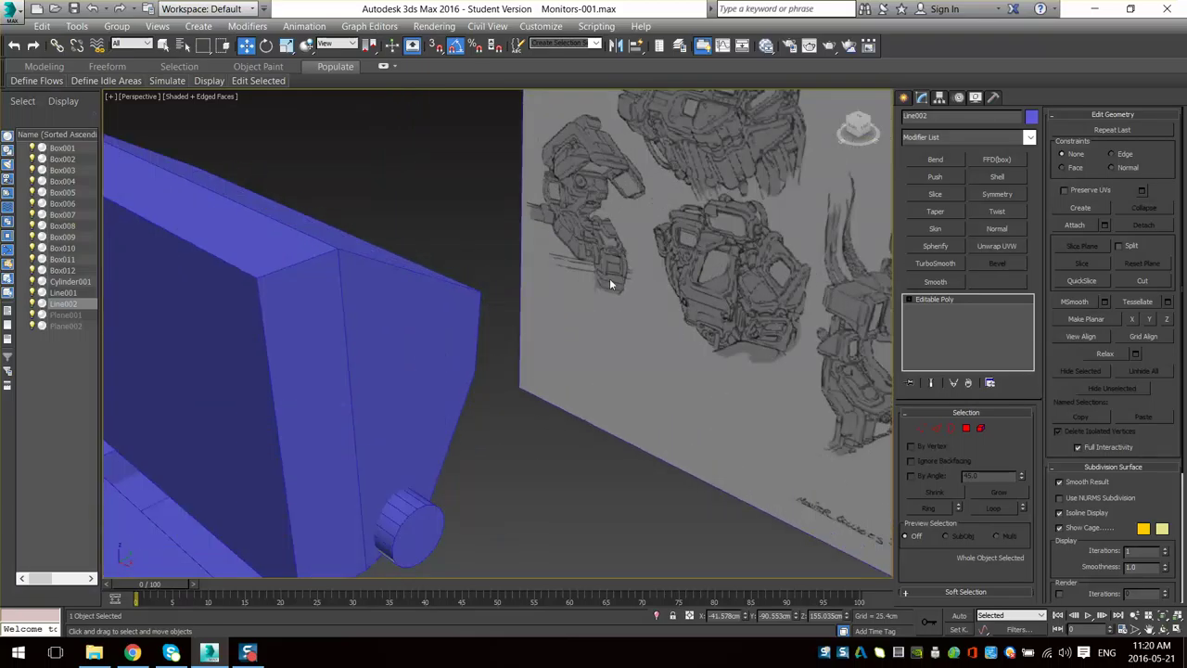
middle_drag(705, 185, 608, 343)
scroll(608, 343, up, 3)
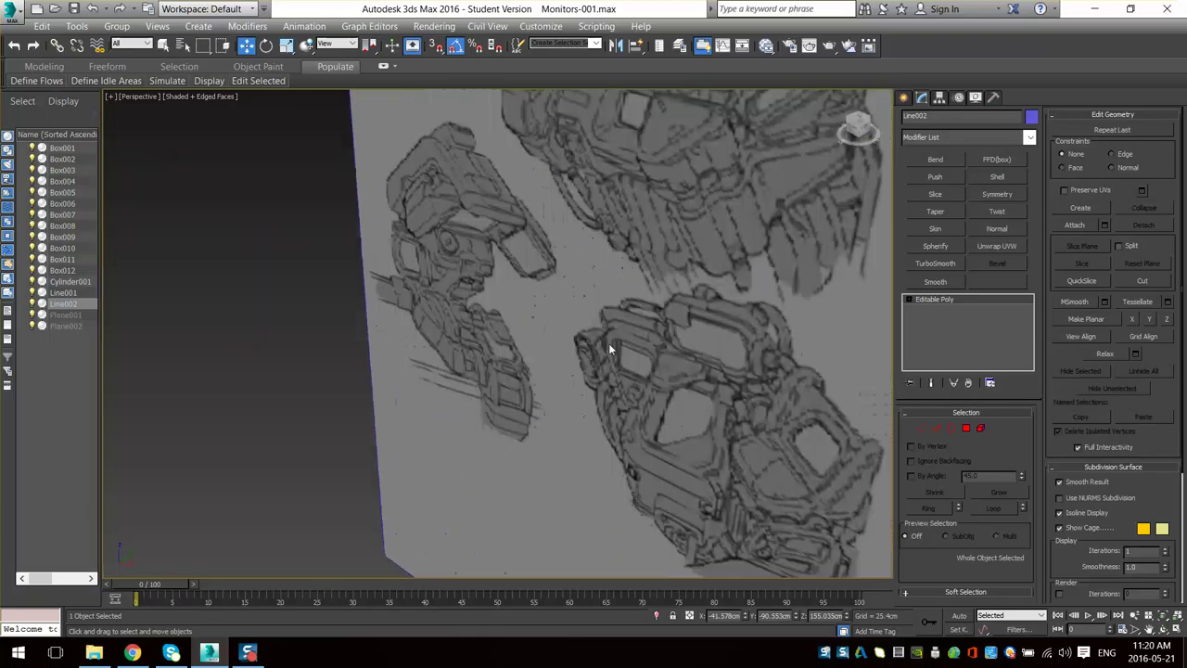
middle_drag(767, 341, 625, 315)
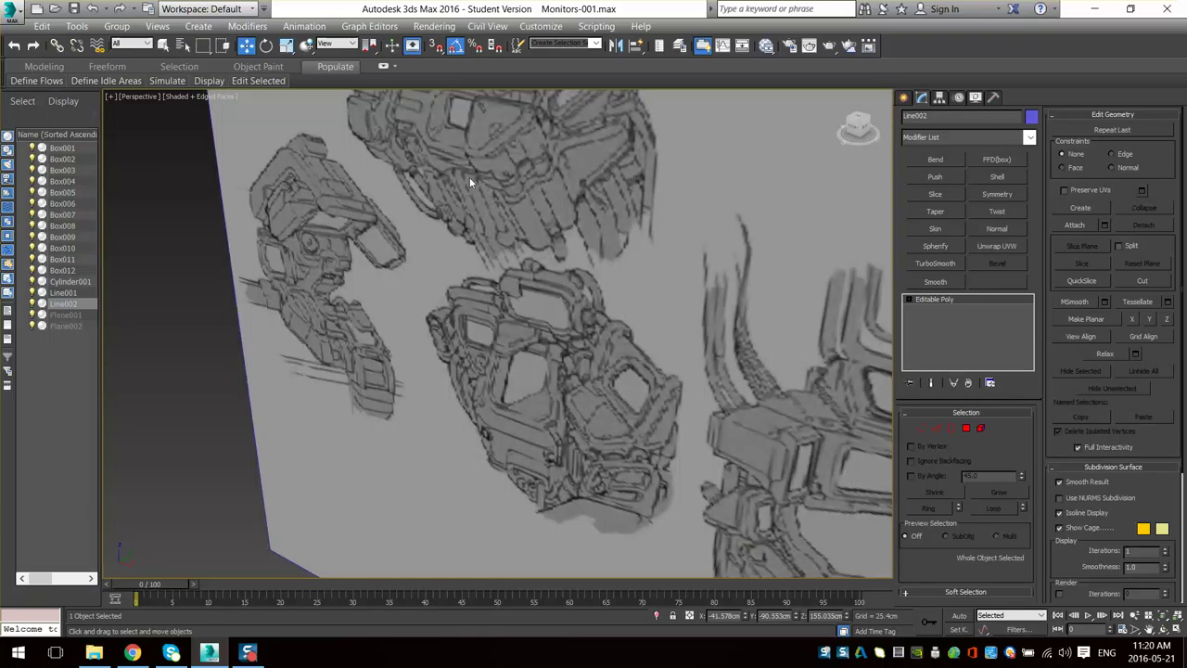
alt+middle_drag(461, 307, 444, 330)
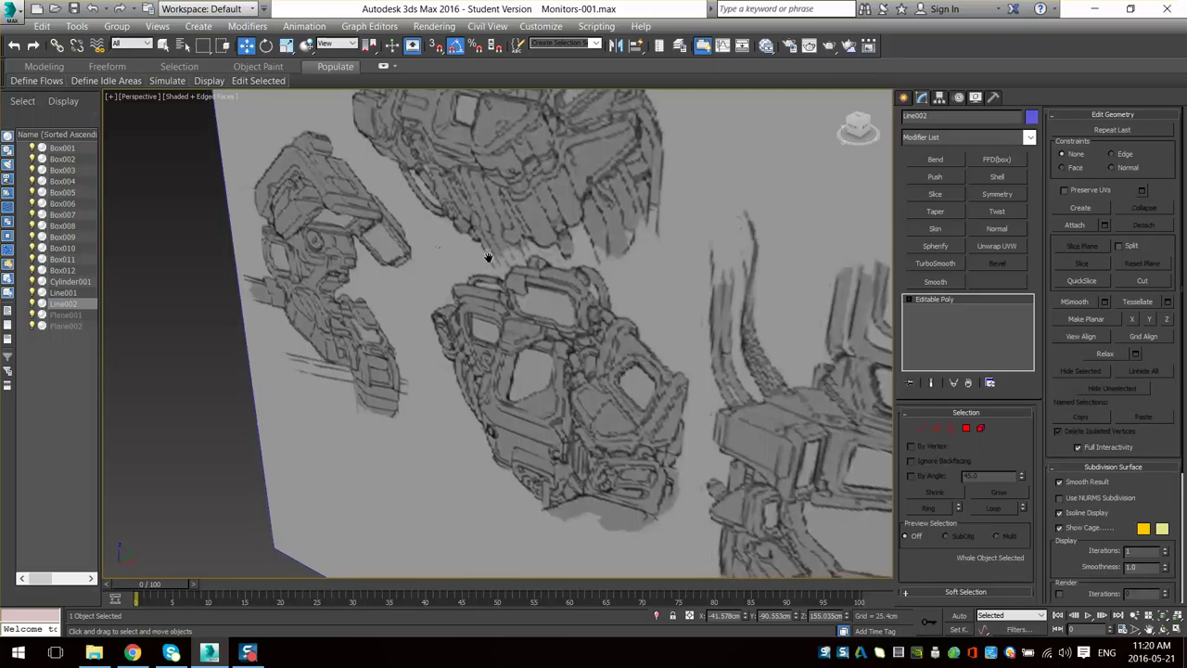
scroll(399, 413, down, 6)
- Slide the copied pipe pair along X toward the original pipes, to about -3.7 cm
middle_drag(387, 436, 593, 325)
mouse_move(594, 325)
alt+middle_down()
mouse_move(501, 371)
mouse_move(374, 376)
mouse_move(332, 355)
alt+middle_up()
scroll(374, 376, up, 5)
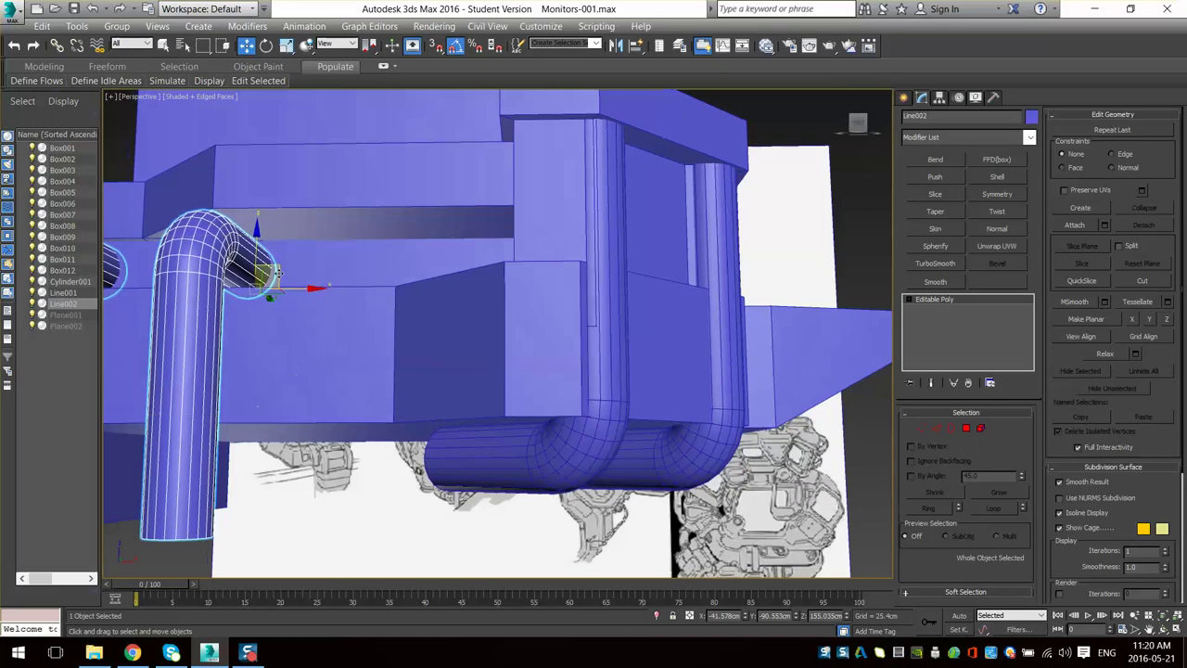
drag(296, 286, 434, 283)
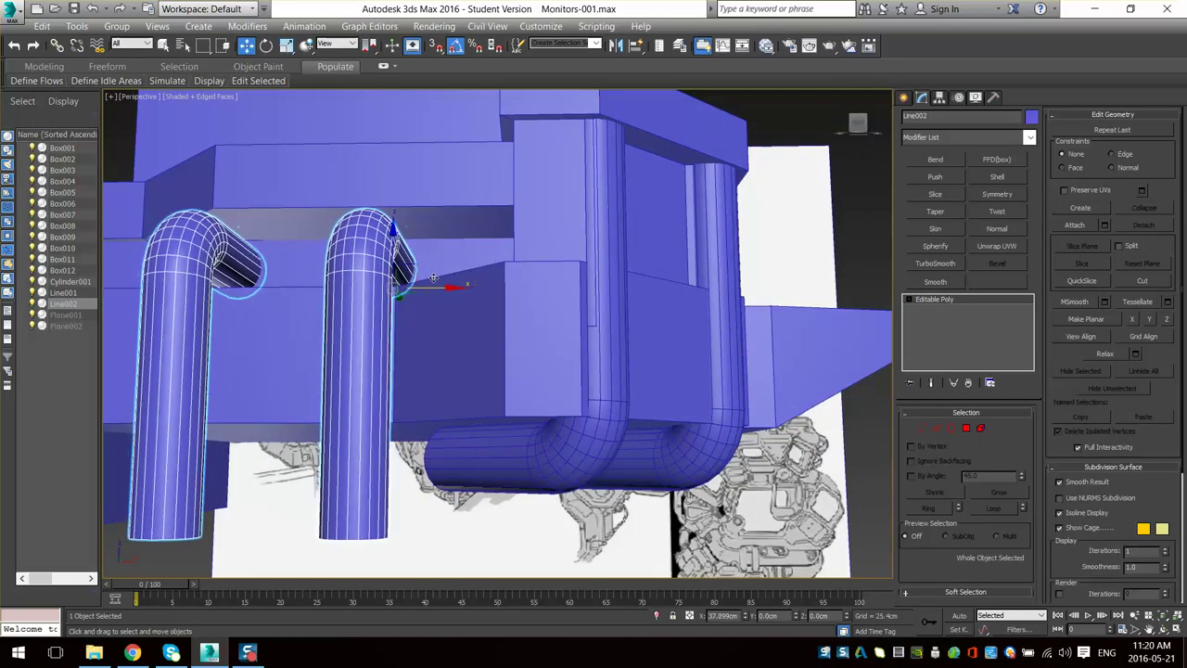
alt+middle_drag(434, 283, 603, 278)
scroll(602, 278, down, 4)
alt+middle_drag(603, 279, 747, 372)
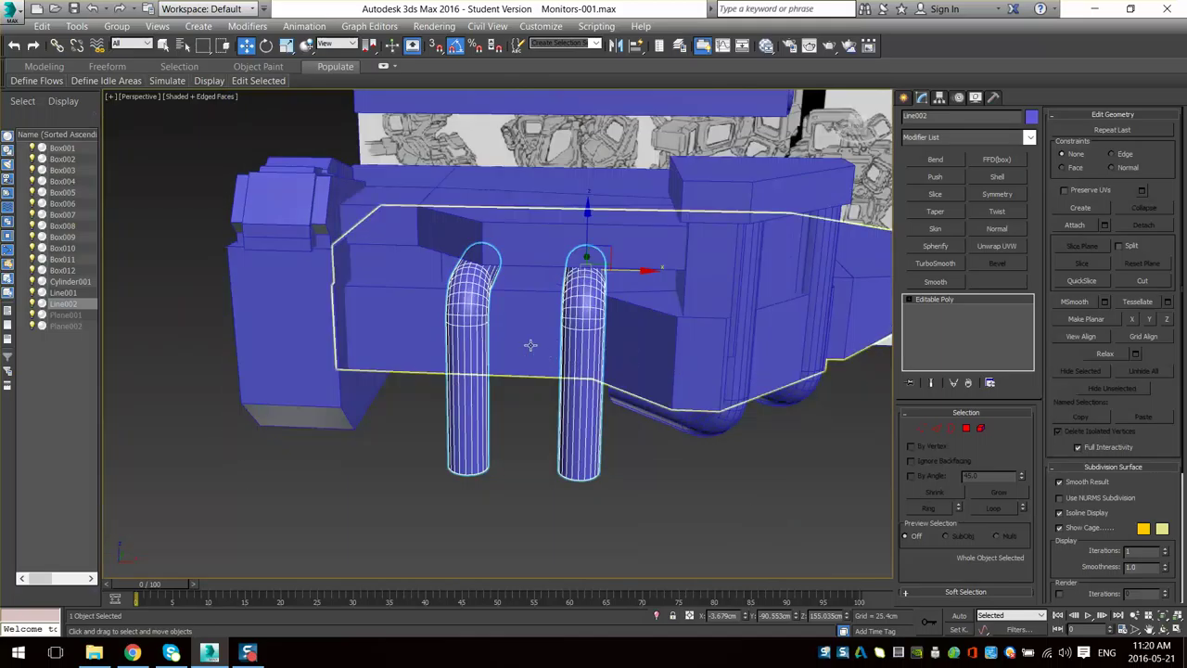
- Select the copied pipe element farther from the original pipes and move it along X until it sits close beside its twin
key(4)
key(5)
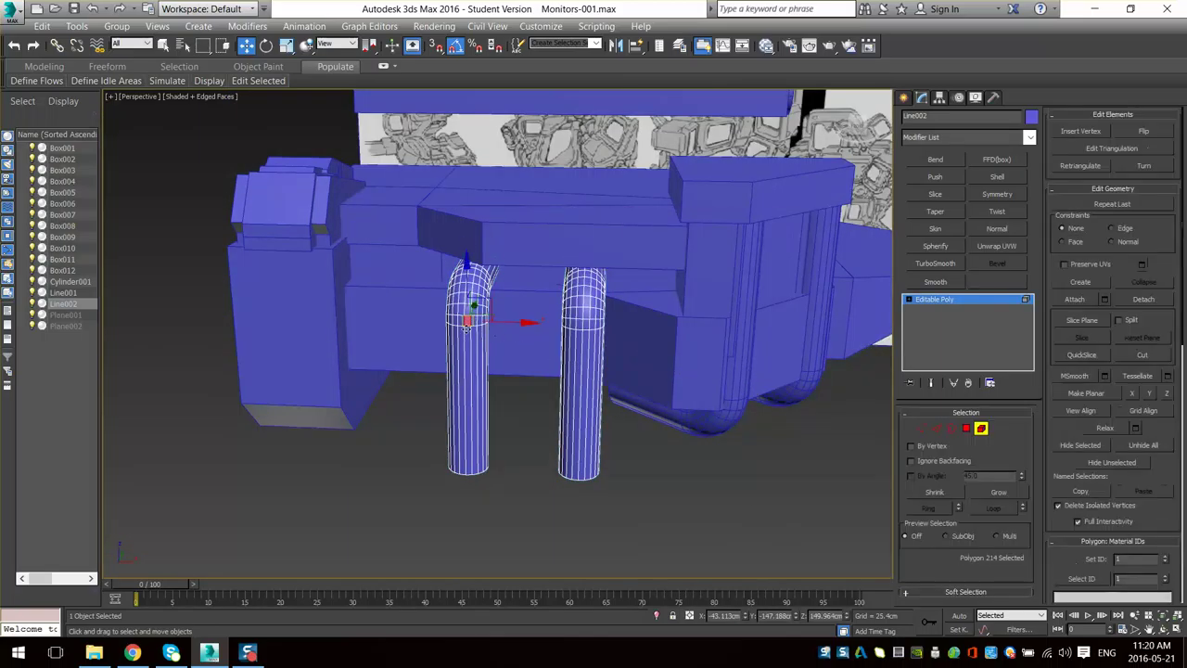
drag(512, 311, 561, 314)
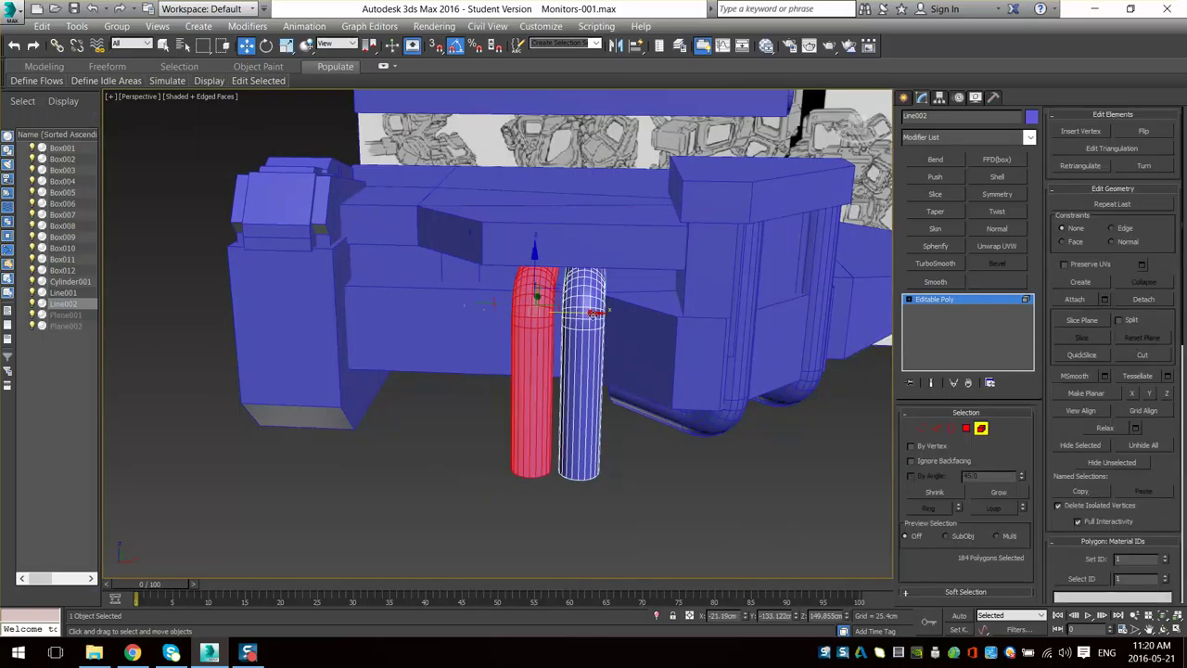
- Select both copied pipe elements and push them along Y toward the base block
scroll(594, 313, down, 4)
middle_drag(593, 313, 491, 434)
alt+middle_drag(640, 332, 621, 259)
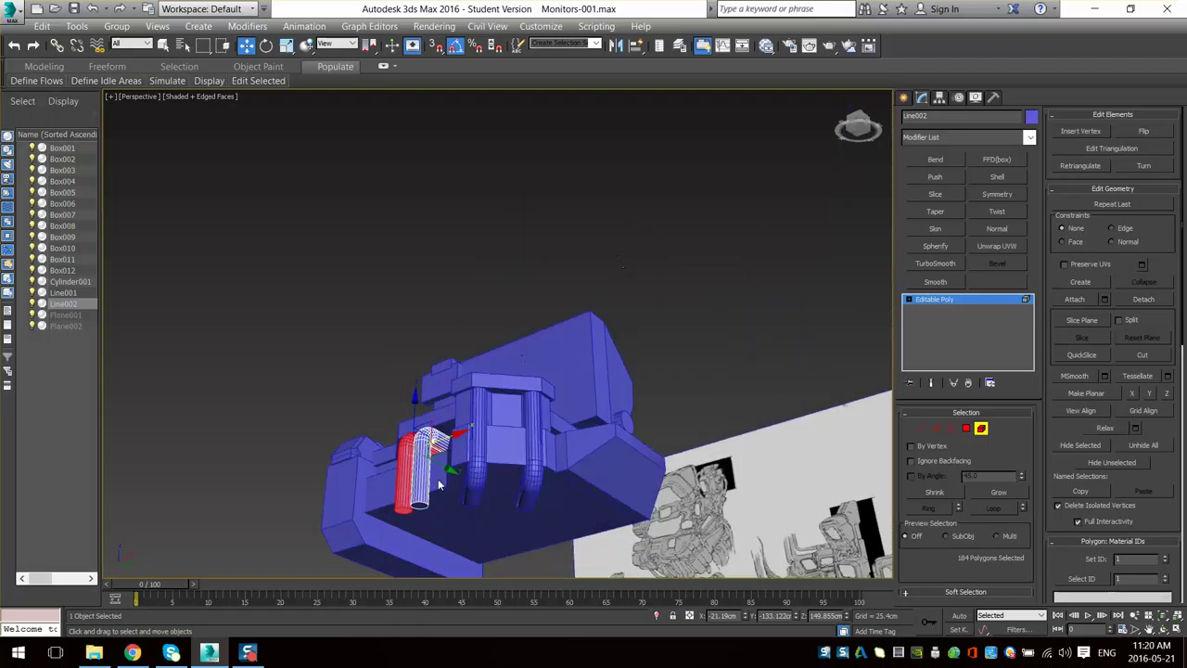
scroll(440, 484, up, 2)
ctrl+click(418, 462)
scroll(419, 462, up, 5)
alt+middle_drag(418, 462, 542, 284)
scroll(467, 384, down, 4)
drag(531, 241, 568, 284)
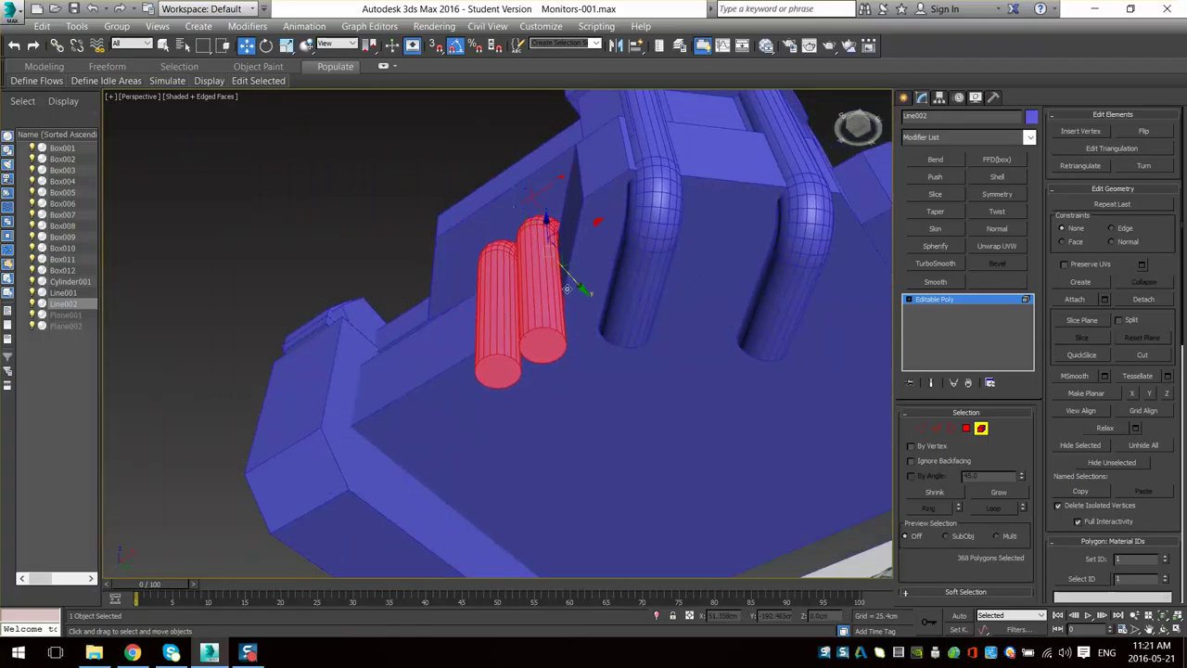
alt+middle_drag(566, 290, 595, 381)
- Study the hanging pipe clusters in the concept sketches for lengths and spacing
scroll(645, 330, down, 7)
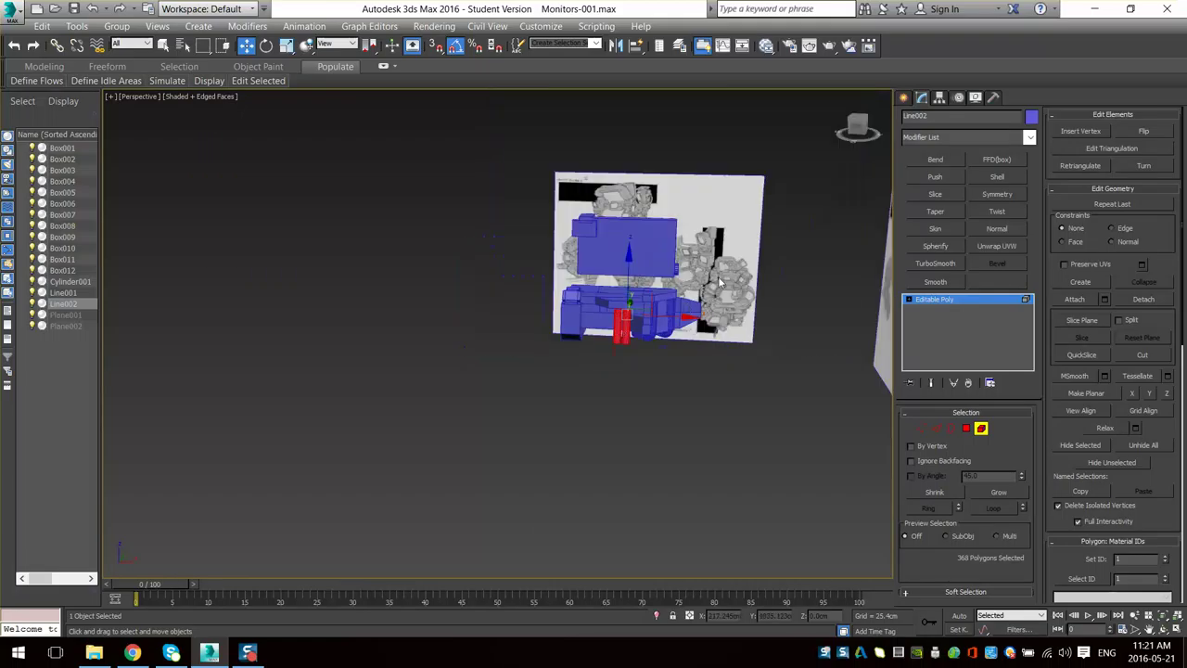
alt+middle_drag(685, 292, 547, 352)
scroll(414, 384, up, 7)
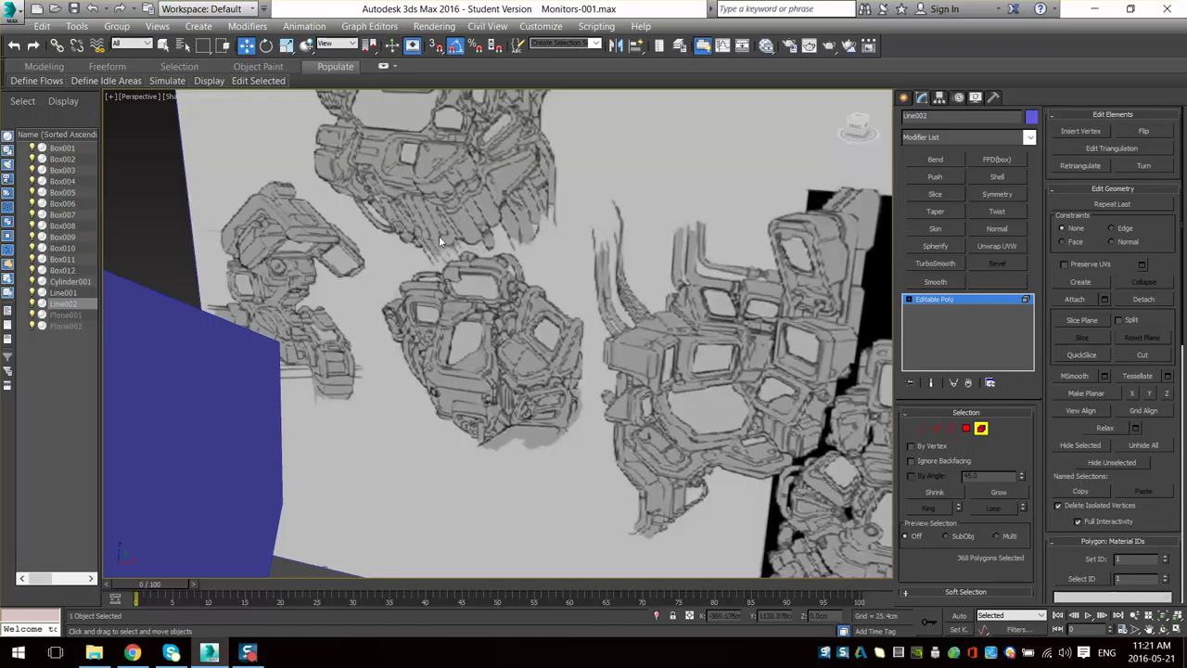
scroll(354, 438, down, 10)
scroll(511, 313, up, 5)
mouse_move(453, 350)
alt+middle_down()
mouse_move(511, 313)
mouse_move(479, 422)
mouse_move(521, 422)
mouse_move(561, 385)
mouse_move(439, 436)
mouse_move(483, 399)
mouse_move(428, 364)
alt+middle_up()
scroll(478, 422, up, 4)
scroll(469, 428, down, 5)
scroll(527, 405, down, 8)
scroll(439, 436, up, 5)
scroll(428, 364, up, 3)
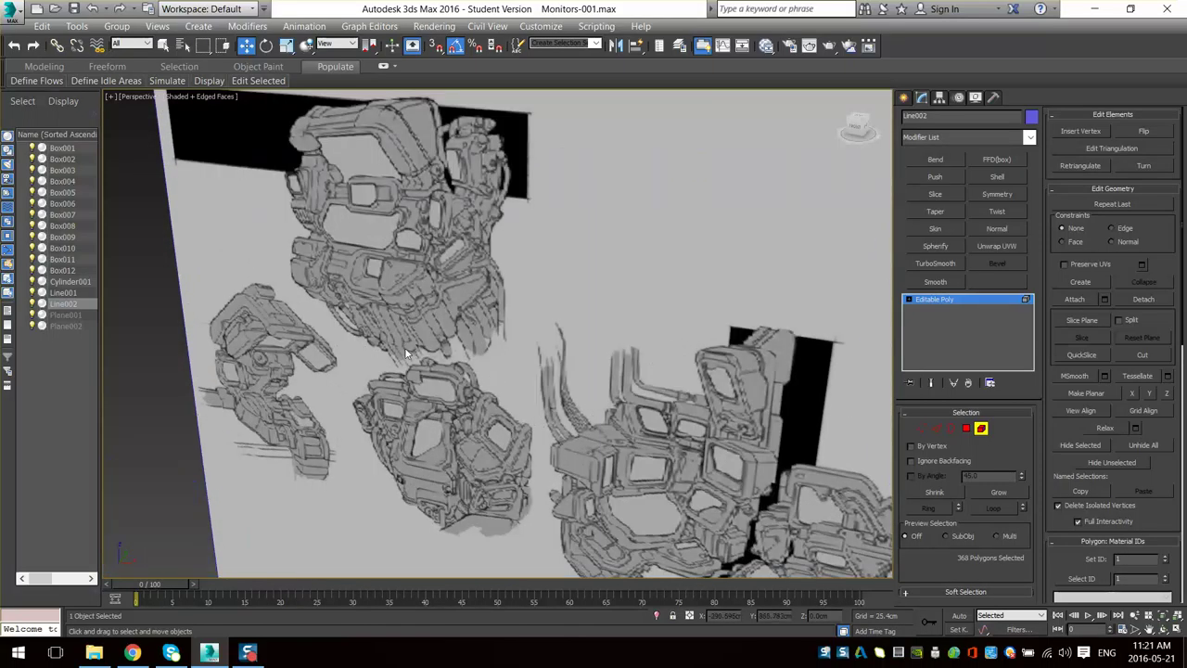
scroll(419, 346, down, 5)
scroll(486, 252, down, 5)
- Shorten the copied pipe nearer the original pipes by raising its bottom-end vertices along Z
mouse_move(419, 346)
middle_down()
mouse_move(486, 253)
mouse_move(445, 392)
middle_up()
scroll(464, 380, up, 6)
middle_drag(503, 358, 463, 485)
scroll(463, 485, up, 3)
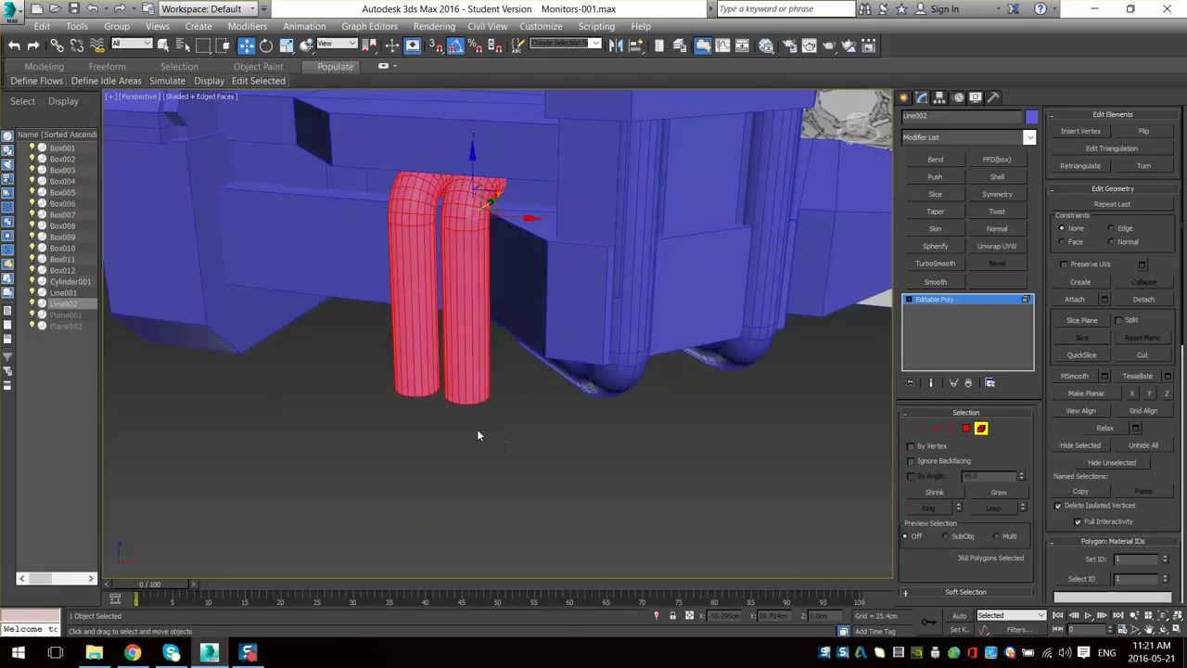
alt+middle_drag(478, 430, 534, 370)
key(1)
drag(529, 371, 451, 423)
alt+middle_drag(450, 423, 464, 394)
drag(478, 345, 478, 299)
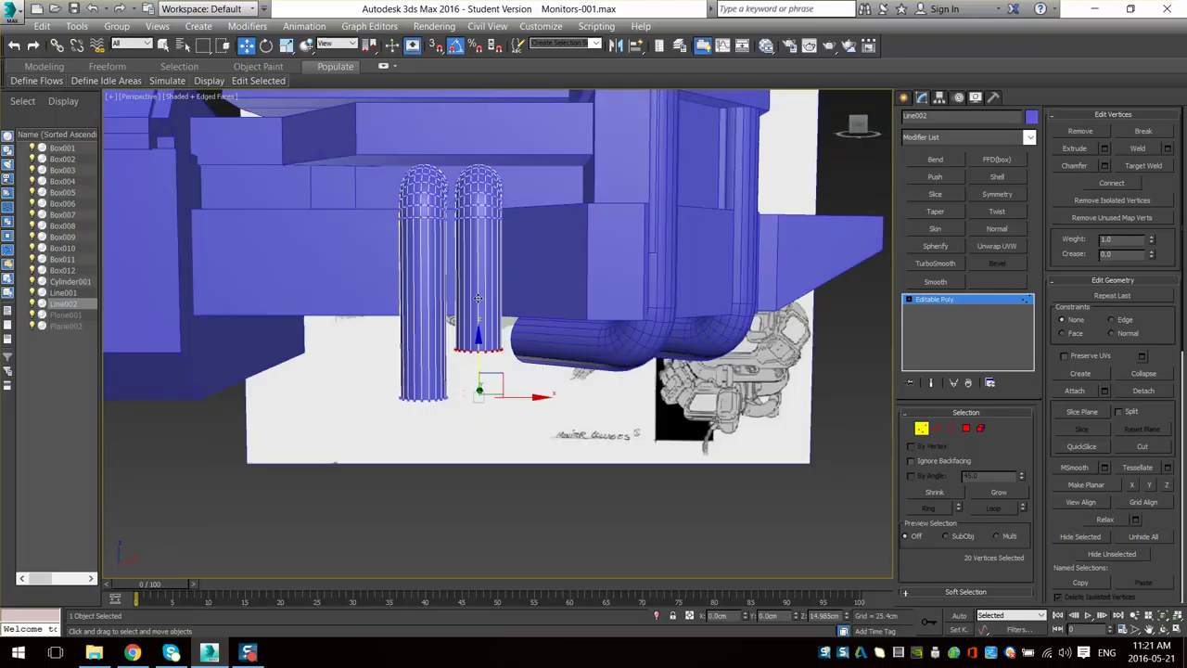
- Scale the shortened pipe element down to a thinner pipe, and adjust its length by lowering its bottom vertices
key(5)
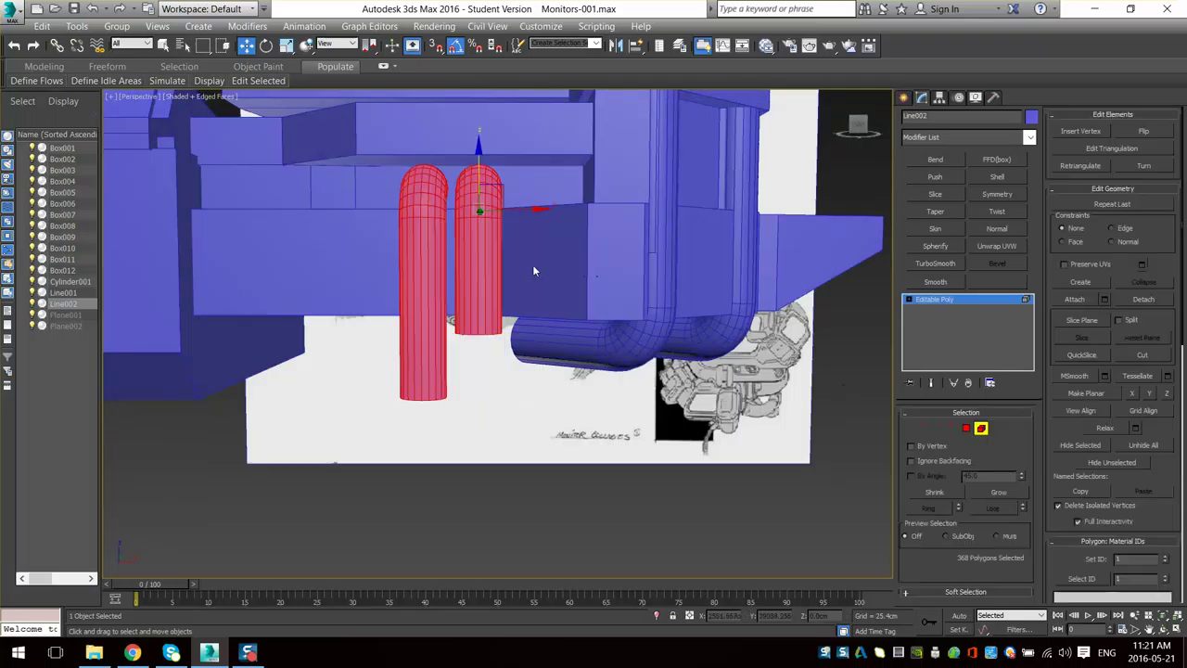
click(486, 259)
drag(488, 192, 490, 204)
alt+middle_drag(505, 222, 502, 193)
scroll(508, 240, up, 3)
key(w)
drag(502, 192, 494, 192)
key(1)
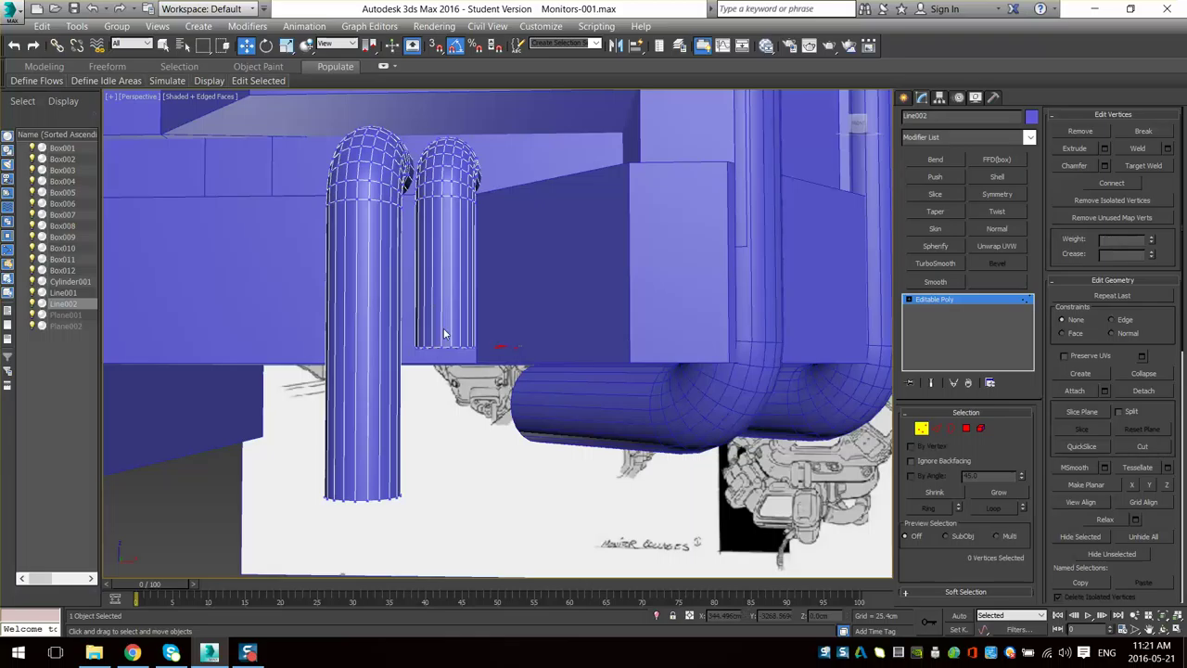
click(921, 430)
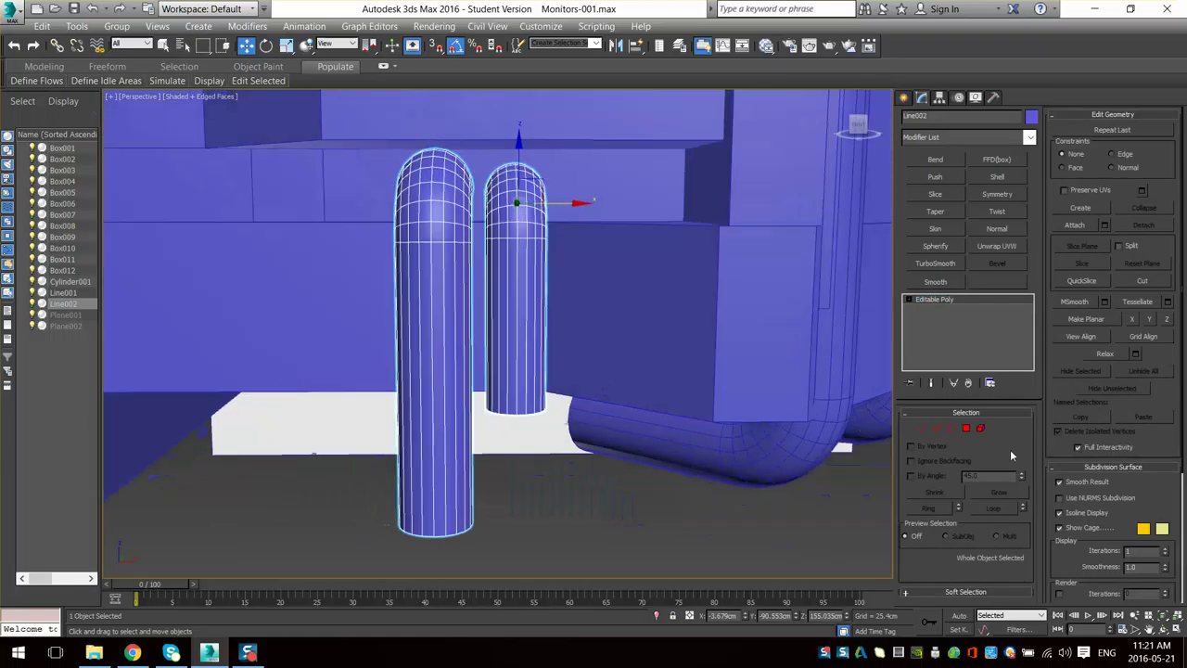
- Delete the longer, thicker pipe element from the copied pair, keeping only the thin short pipe
click(981, 429)
click(512, 378)
click(426, 362)
scroll(464, 390, down, 4)
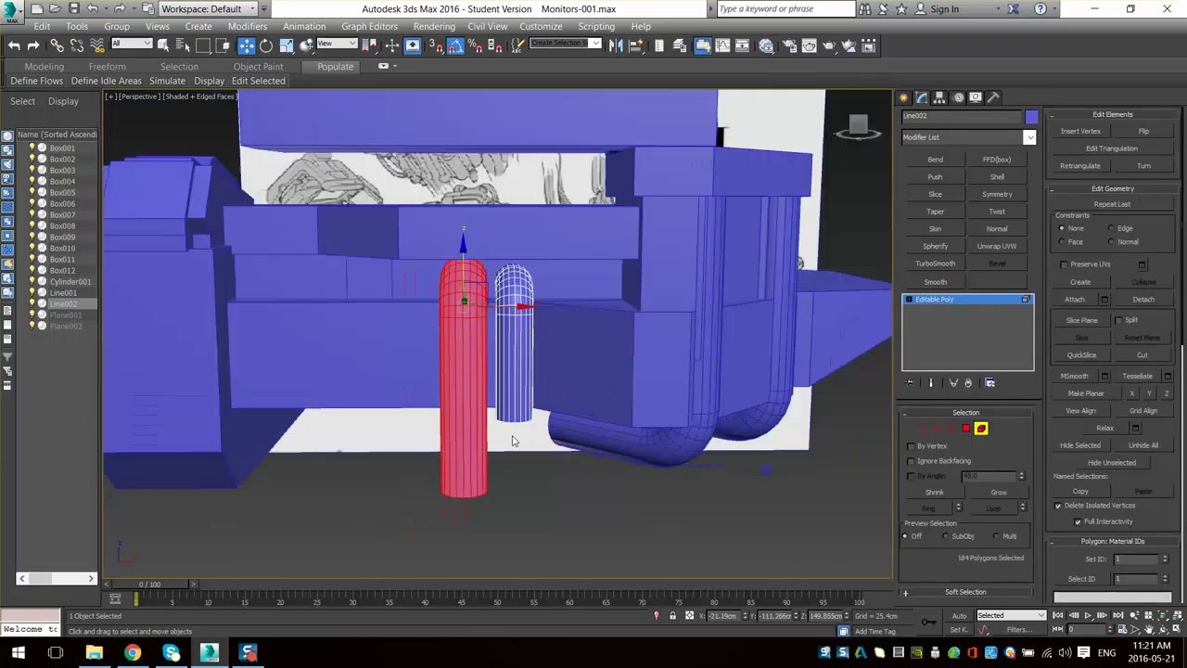
alt+middle_drag(515, 438, 543, 447)
key(Delete)
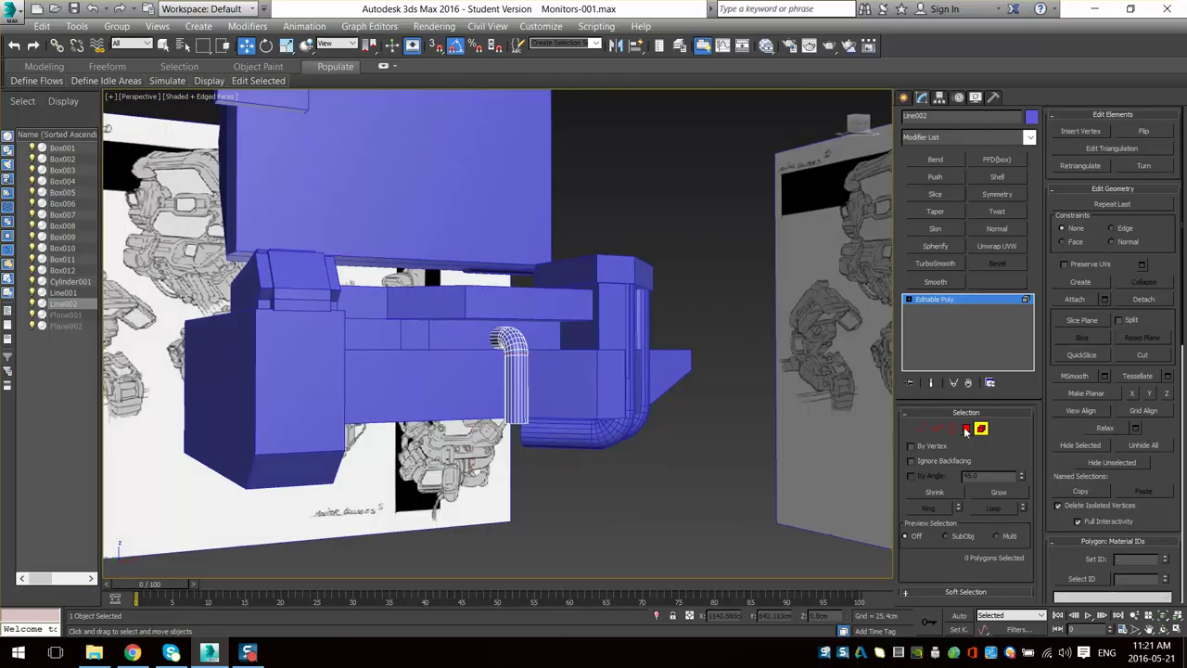
click(981, 430)
- Select the base block and compare the cluster with the concept sketches
alt+middle_drag(662, 445, 528, 389)
click(555, 387)
alt+middle_drag(732, 403, 657, 436)
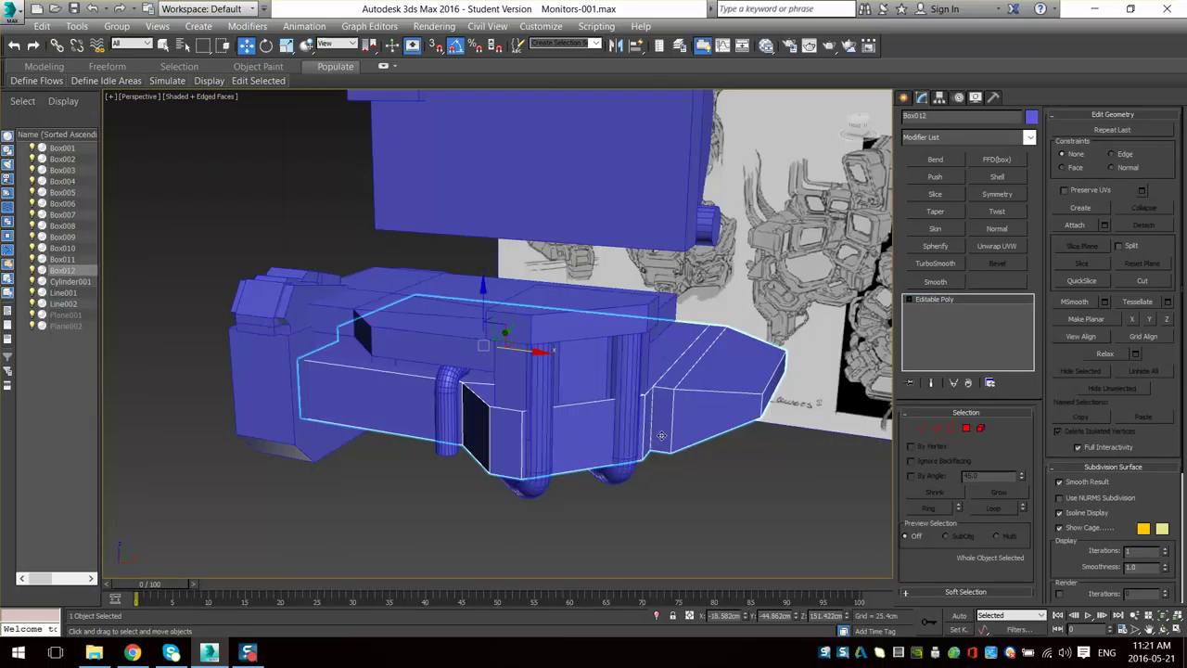
scroll(702, 349, down, 4)
scroll(575, 237, up, 3)
alt+middle_drag(702, 349, 624, 265)
scroll(592, 307, up, 4)
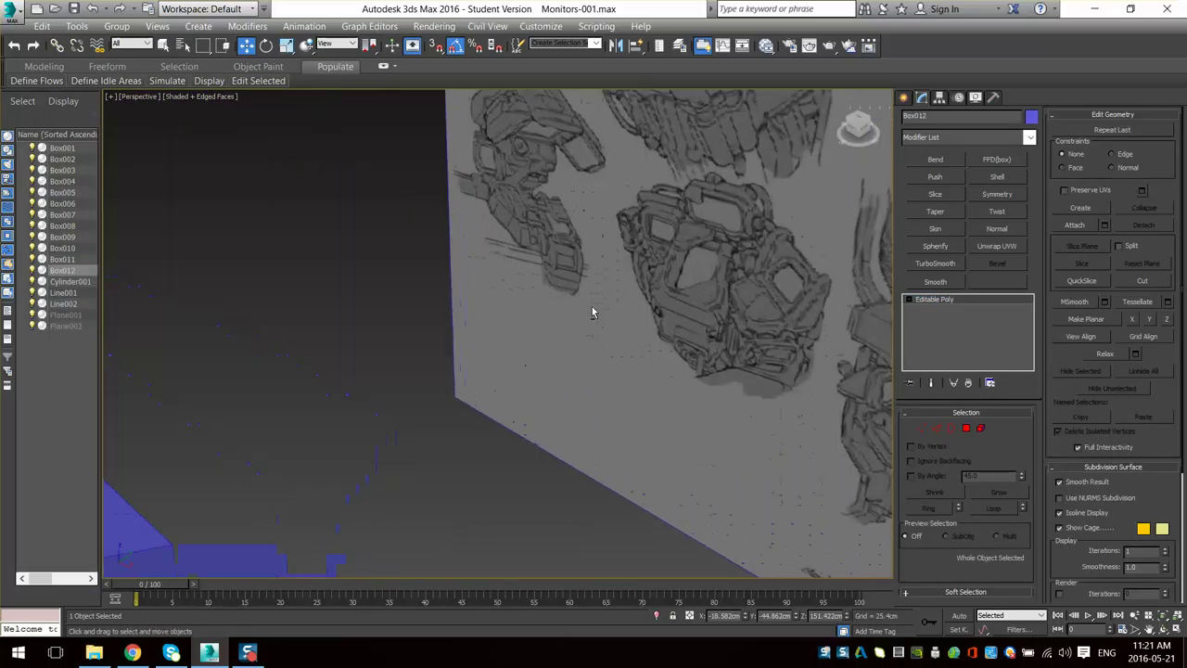
alt+middle_drag(592, 311, 531, 231)
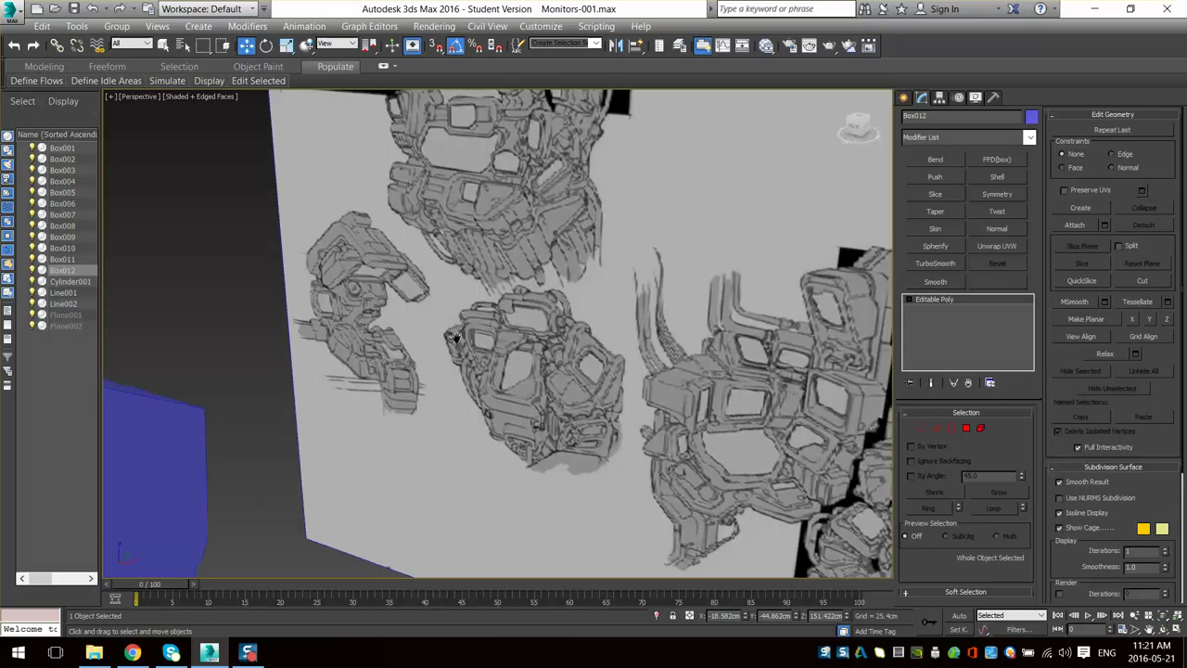
- Try to move the block directly above the base along Y, and undo the move
scroll(461, 233, down, 5)
alt+middle_drag(461, 233, 382, 416)
scroll(431, 384, up, 6)
scroll(382, 415, down, 4)
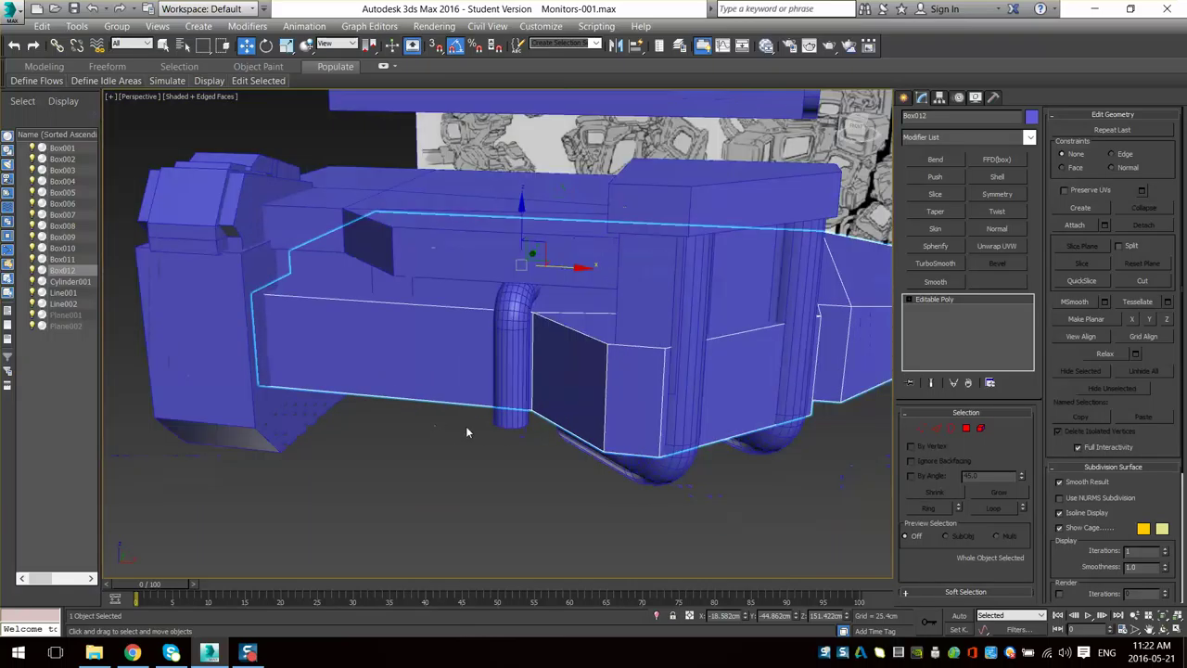
alt+middle_drag(467, 428, 427, 328)
click(445, 232)
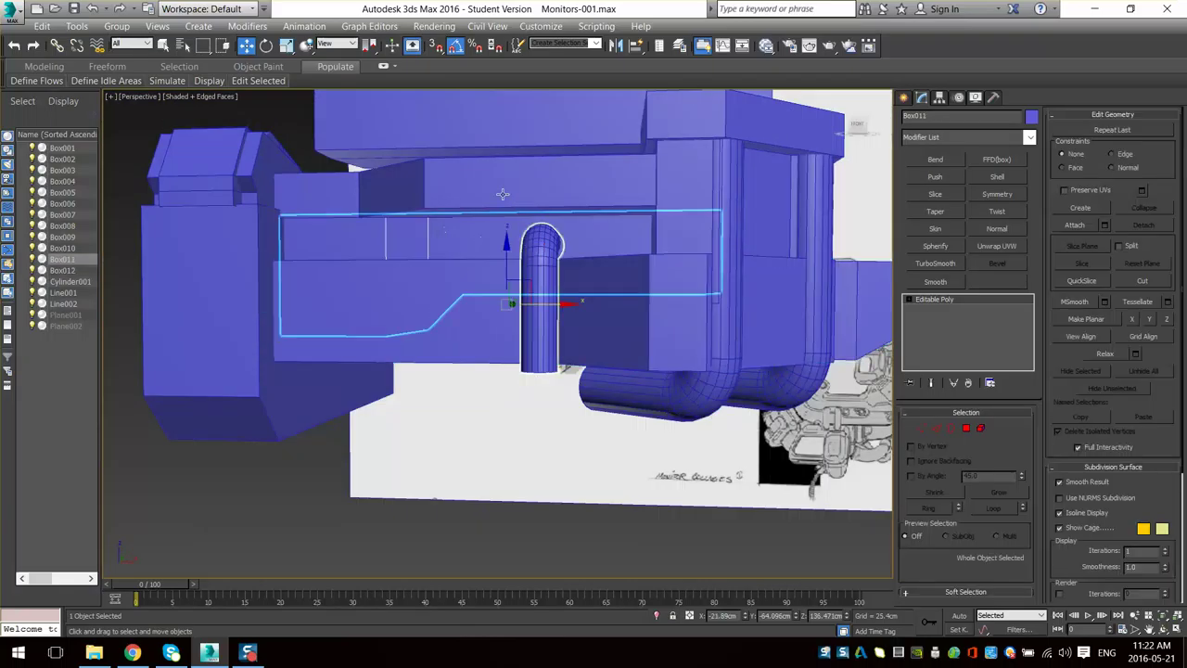
alt+middle_drag(475, 185, 516, 326)
click(515, 326)
key(ctrl+z)
drag(516, 326, 508, 295)
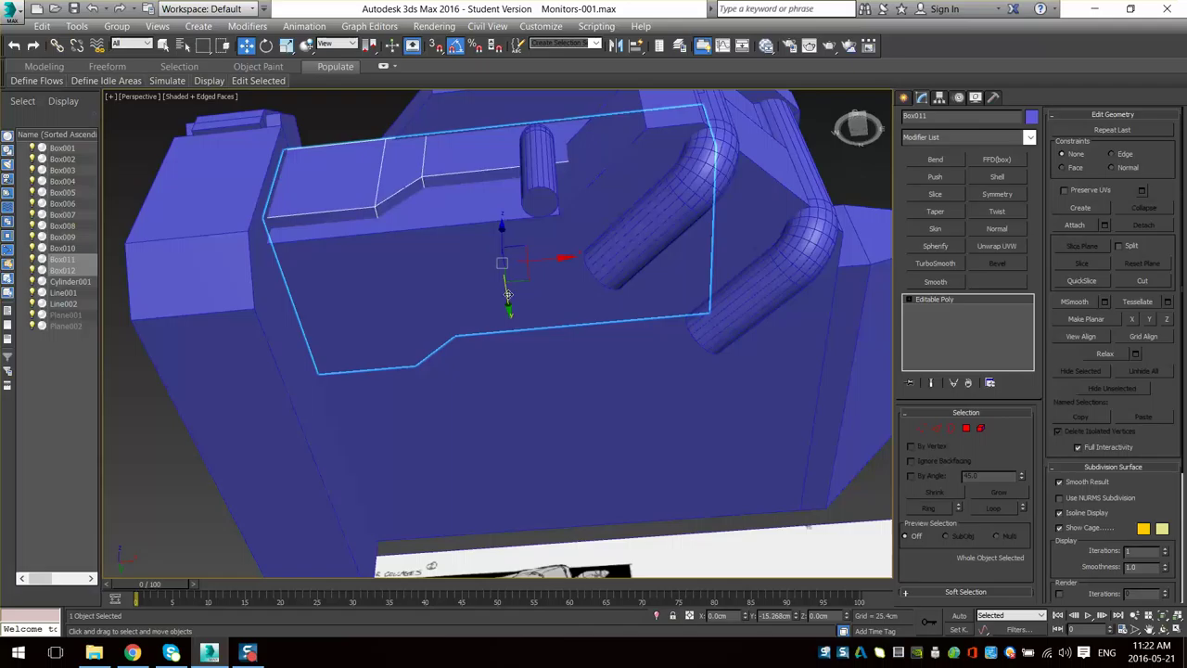
alt+middle_drag(508, 295, 454, 232)
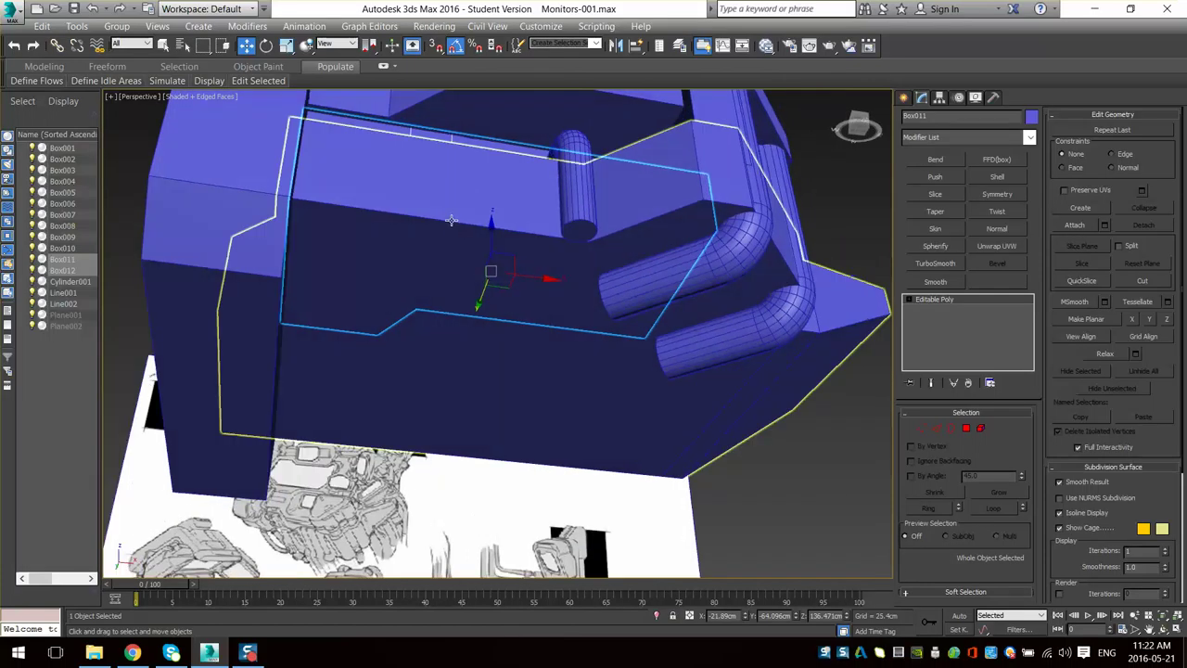
- Select the base block and connect the long edges of its front-left side face with two crosswise edges
click(451, 220)
mouse_move(608, 341)
middle_down()
mouse_move(573, 403)
mouse_move(564, 366)
middle_up()
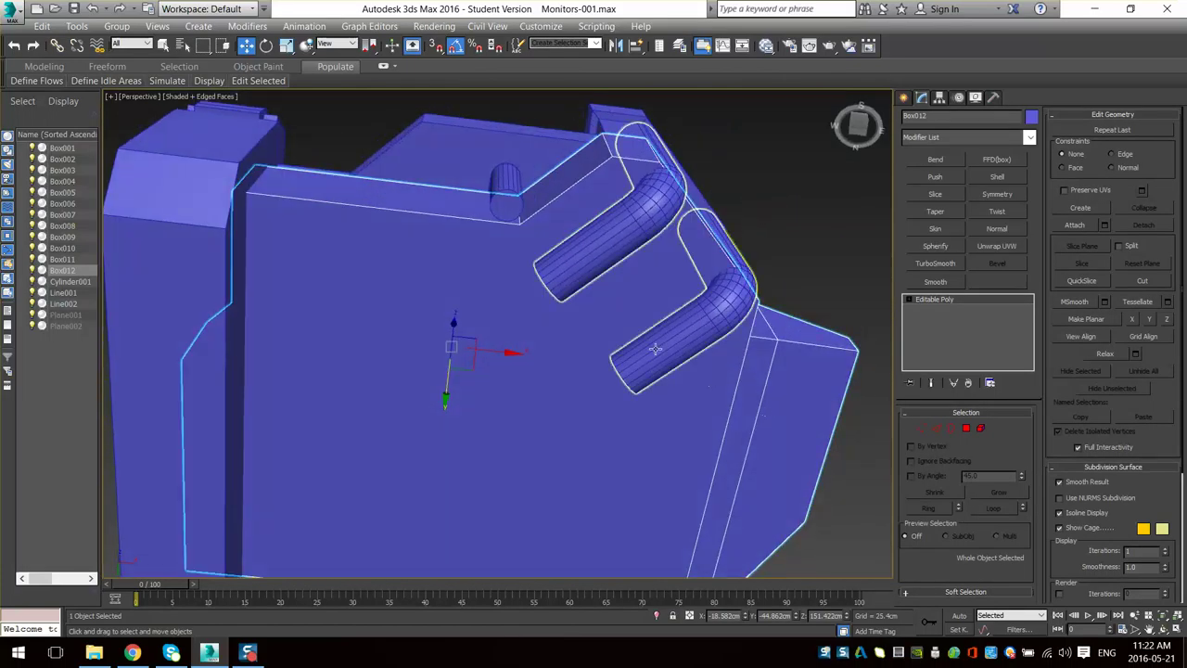
mouse_move(650, 368)
alt+middle_down()
mouse_move(638, 443)
mouse_move(659, 473)
mouse_move(653, 450)
alt+middle_up()
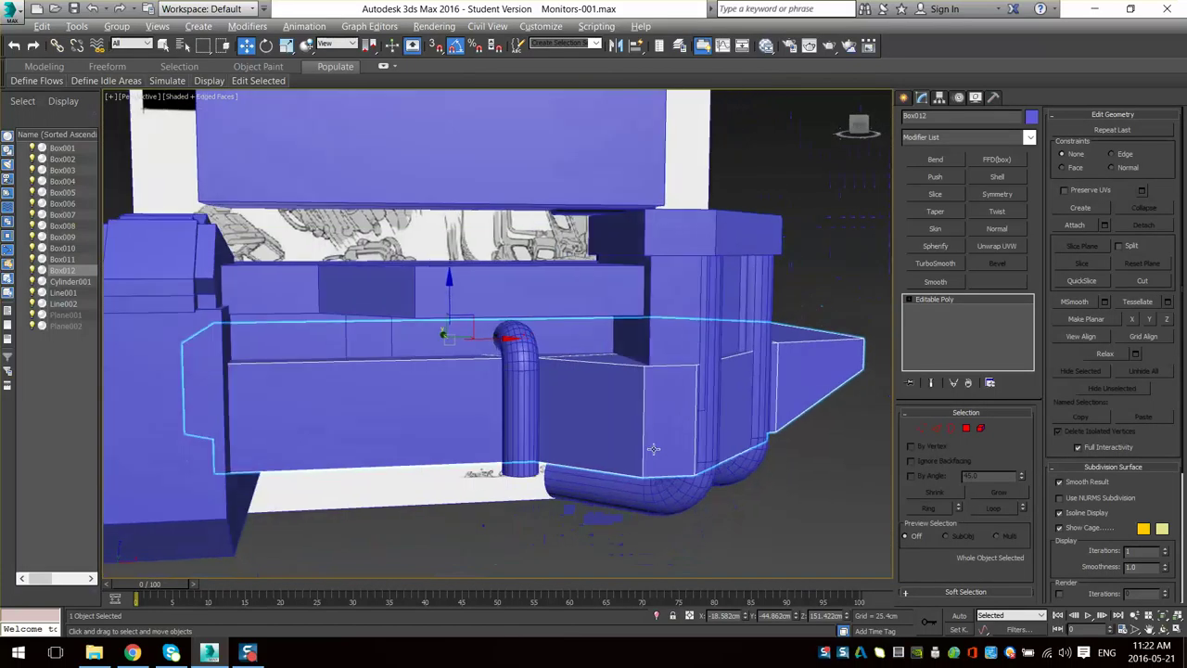
click(967, 428)
alt+middle_drag(511, 445, 440, 345)
click(464, 376)
scroll(432, 368, up, 2)
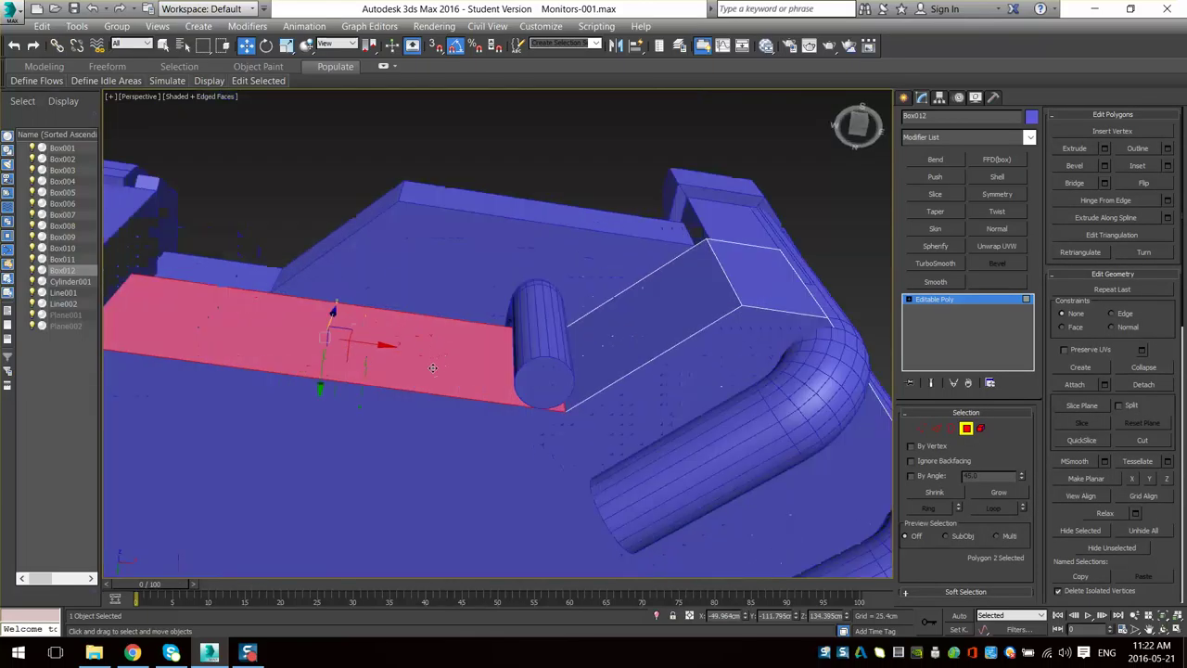
key(2)
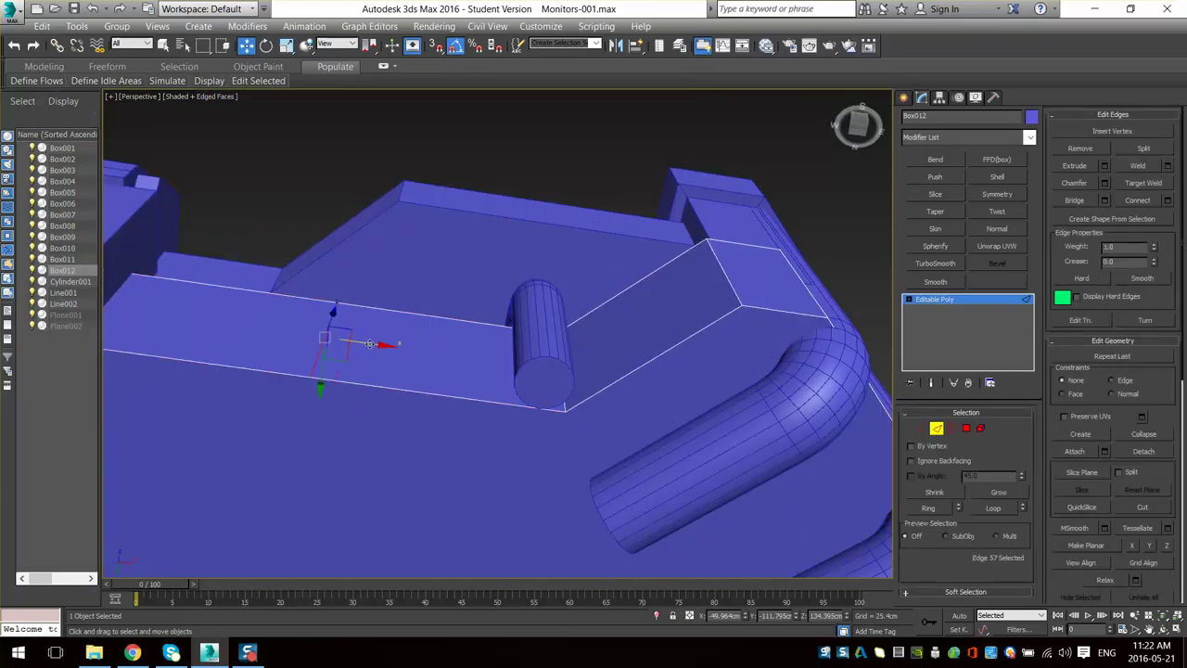
click(399, 389)
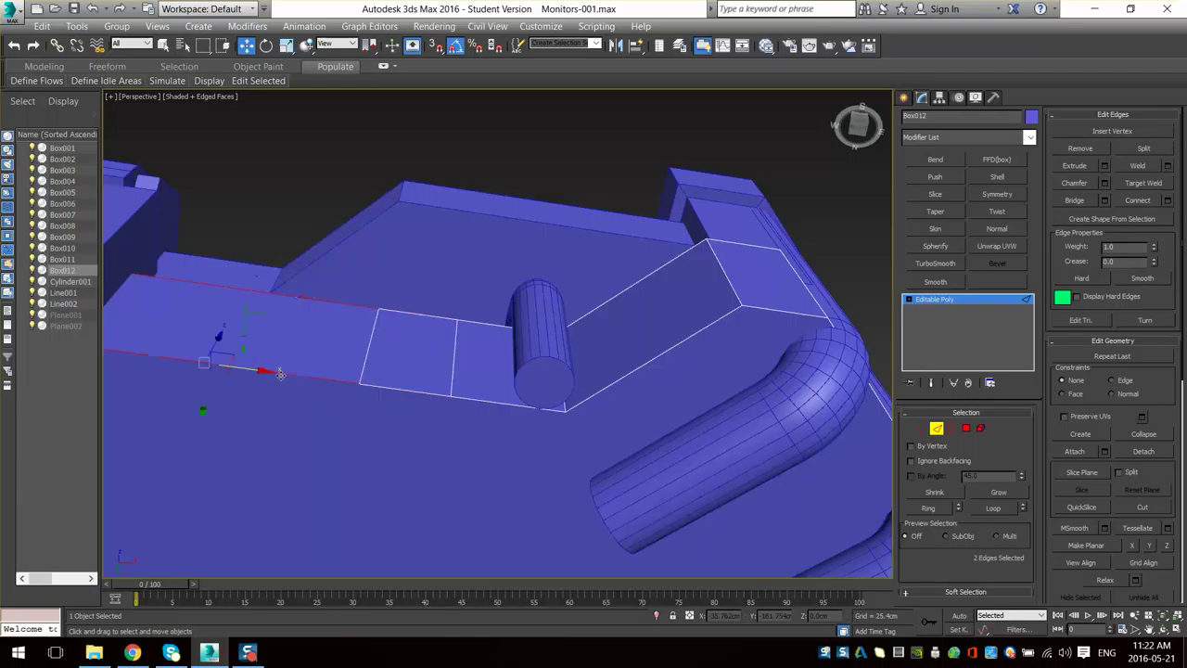
- Push the edges of the base block's front-left section back along Y, and slide the recess's corner vertices along X
key(F3)
key(t)
key(F3)
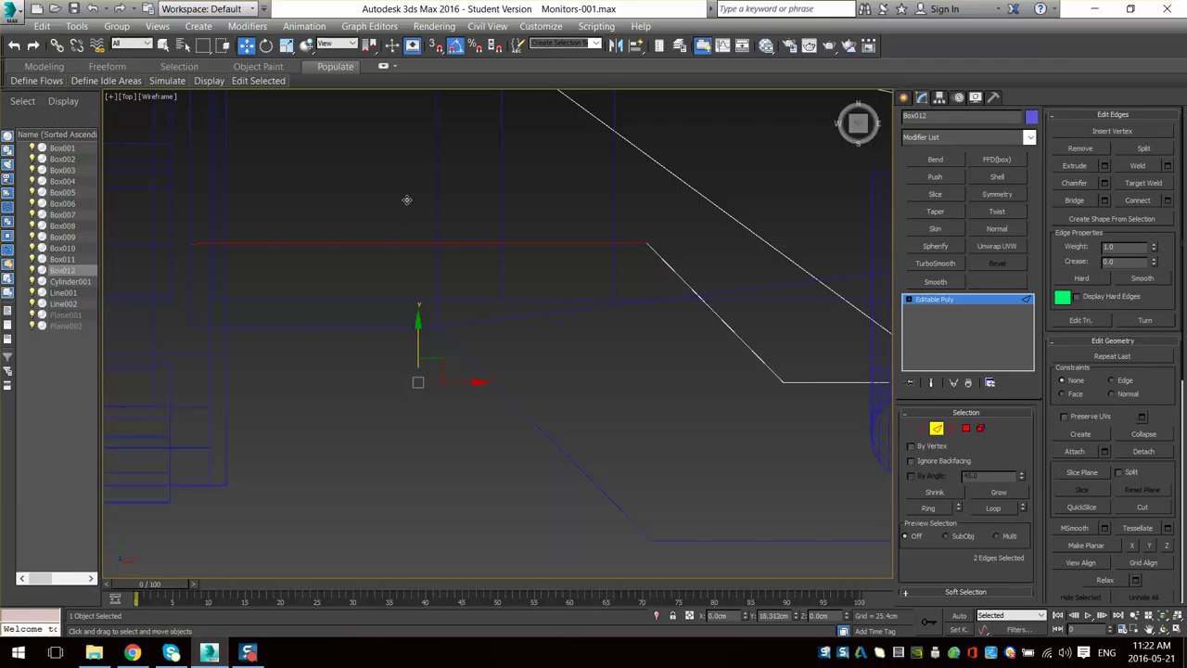
middle_drag(700, 333, 544, 350)
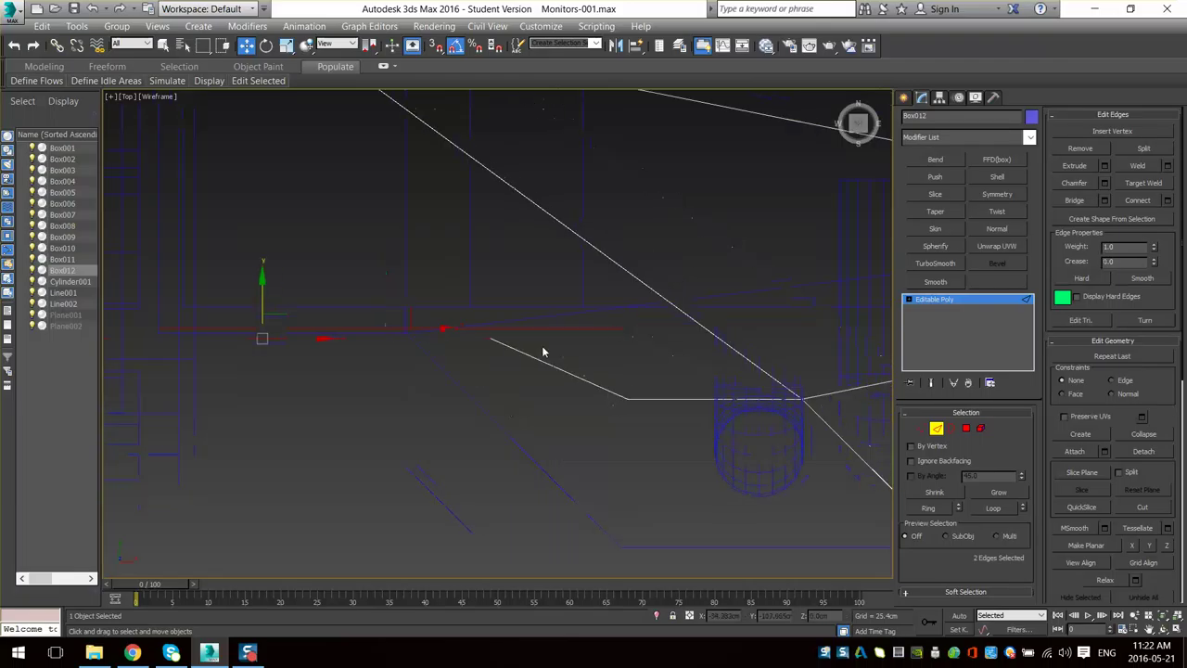
key(1)
drag(535, 314, 483, 357)
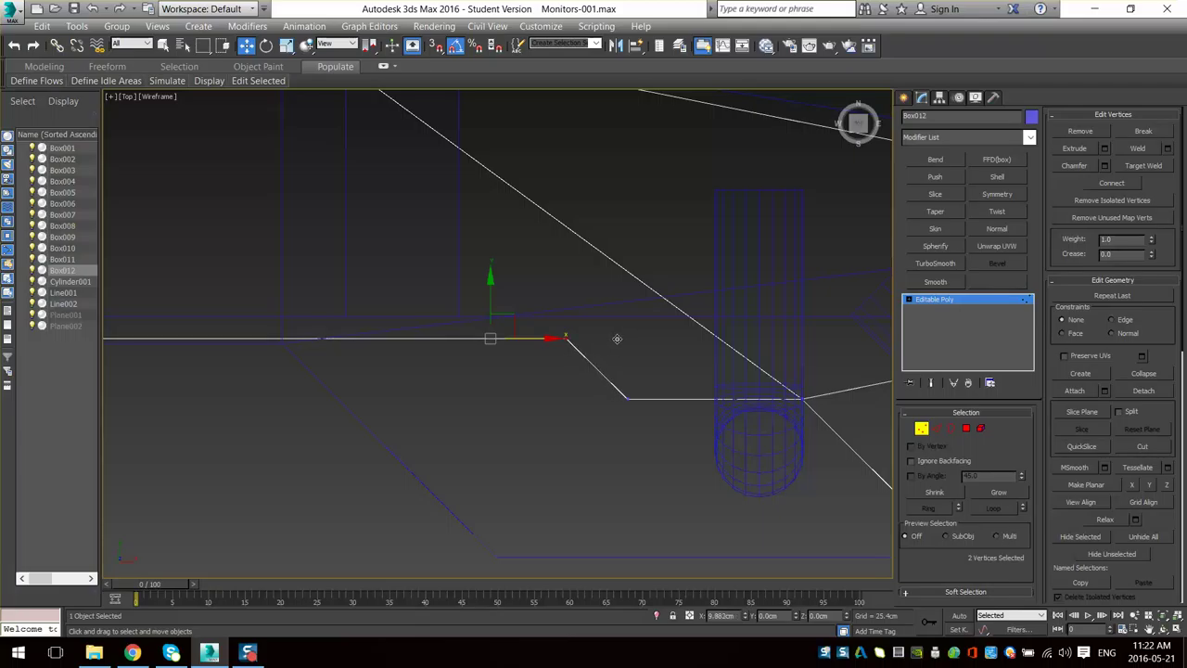
click(926, 430)
- Push the recessed front-left face of the base block about 7.7 cm deeper along Y
alt+middle_drag(596, 408, 592, 294)
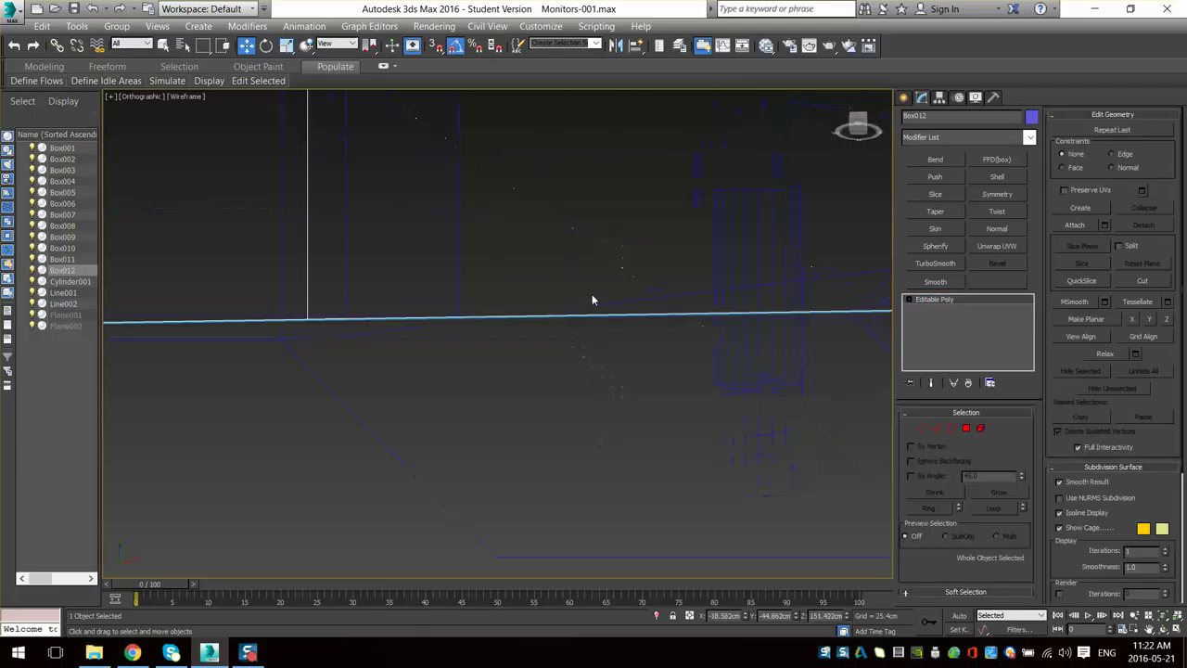
scroll(592, 294, down, 3)
key(F3)
alt+middle_drag(567, 497, 567, 444)
middle_drag(606, 303, 517, 417)
scroll(516, 416, down, 2)
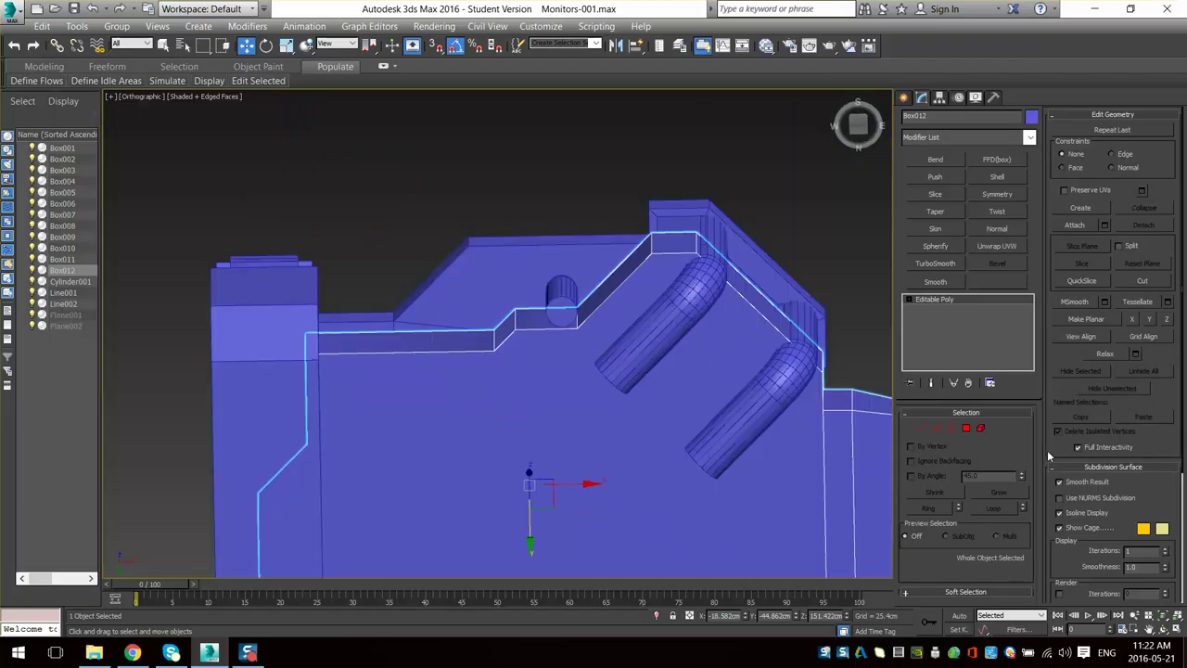
click(966, 429)
scroll(394, 334, up, 3)
click(496, 351)
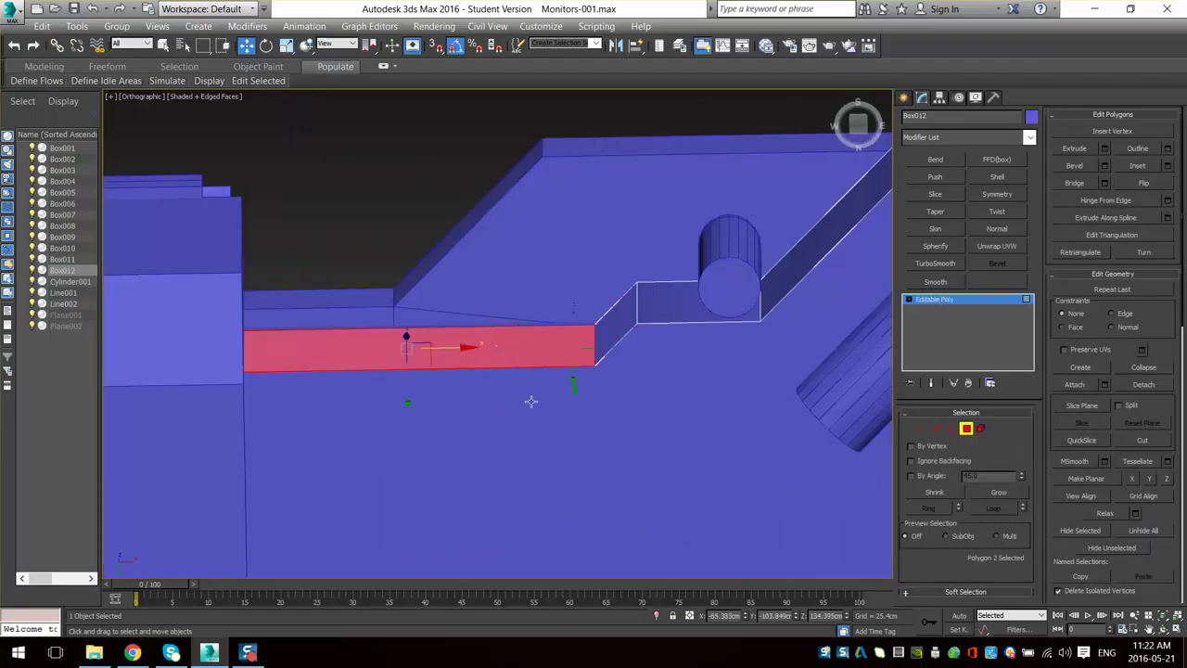
drag(409, 399, 408, 425)
alt+middle_drag(408, 425, 428, 465)
alt+middle_drag(642, 385, 628, 383)
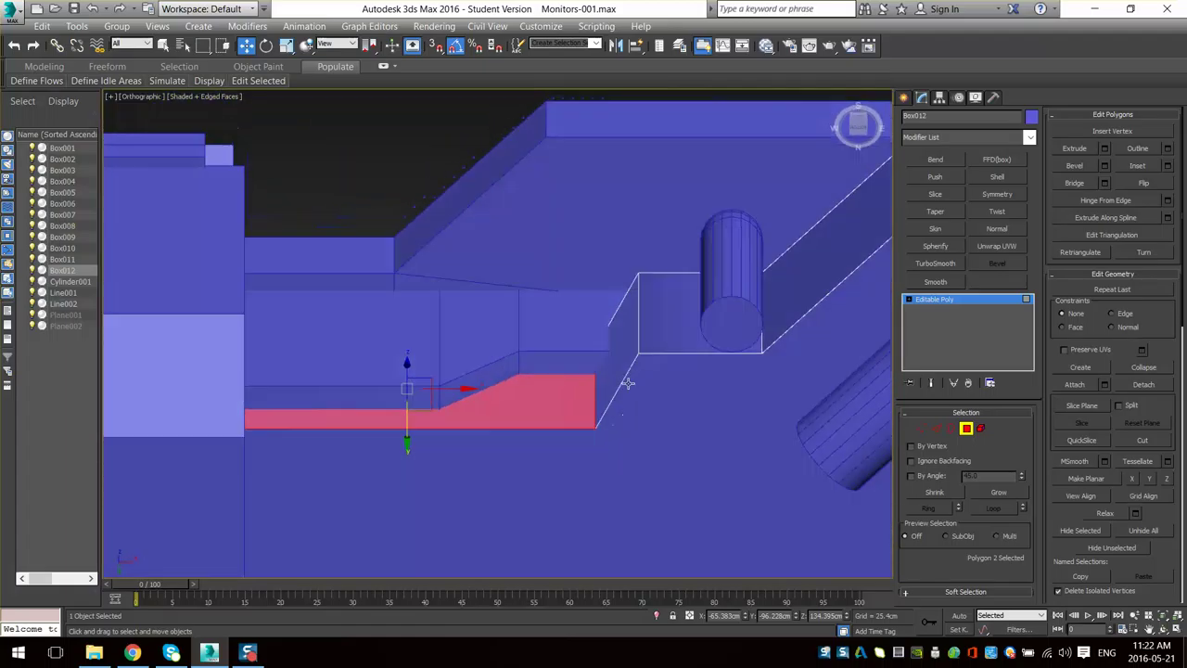
- Slide the two inner corner vertices of the base block's recess about 7.8 cm along negative X
key(f)
key(t)
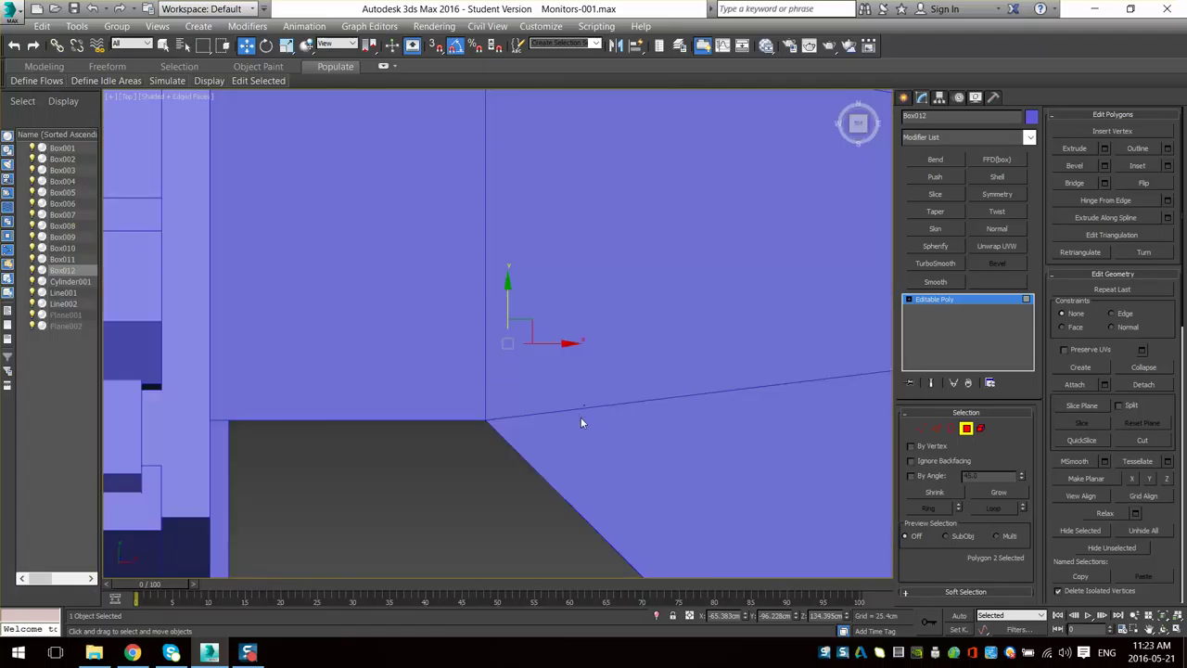
key(1)
scroll(570, 355, down, 3)
key(F3)
scroll(538, 388, up, 4)
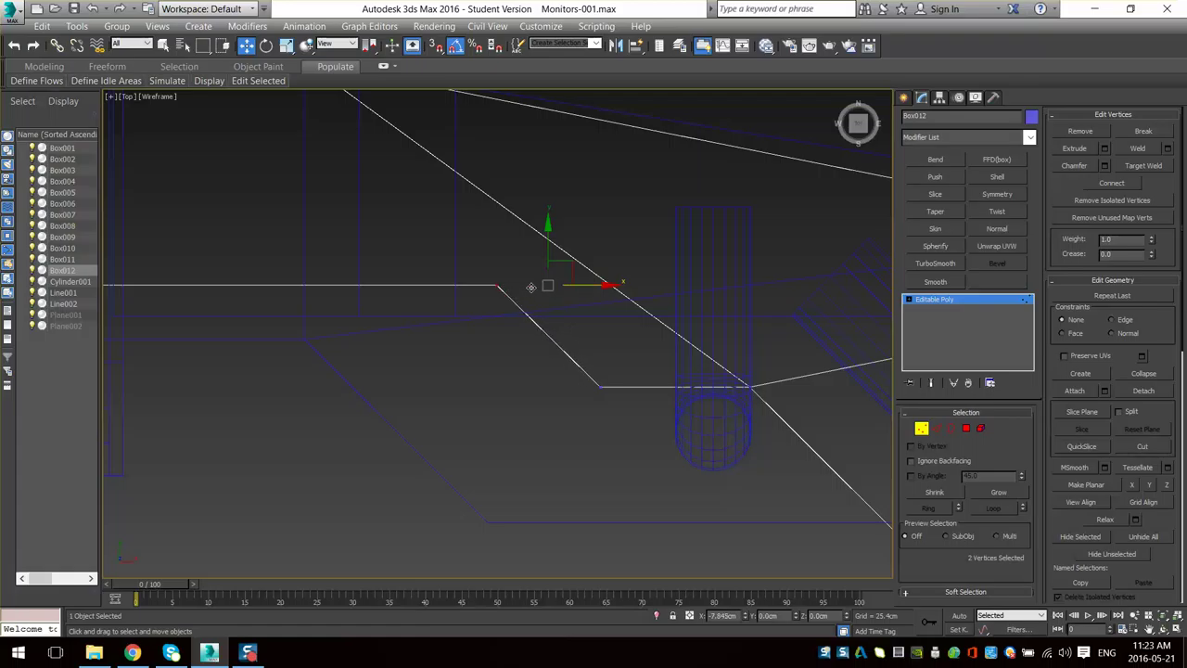
drag(531, 287, 531, 288)
scroll(580, 475, down, 5)
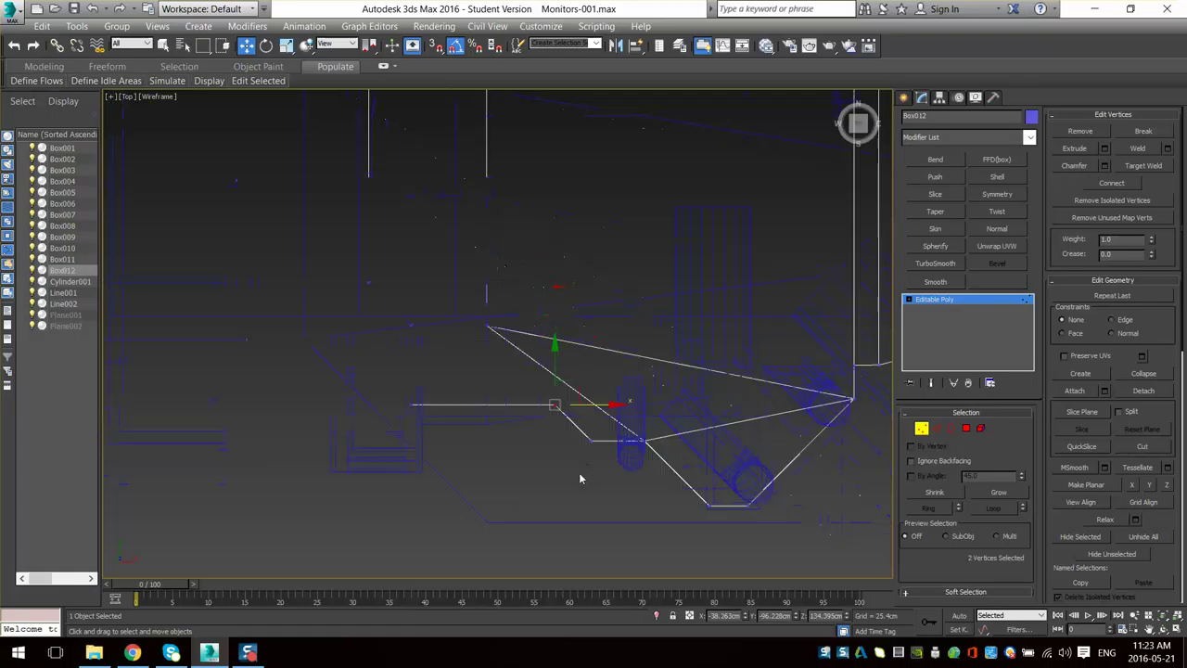
alt+middle_drag(580, 477, 646, 408)
key(F3)
scroll(670, 474, up, 4)
key(p)
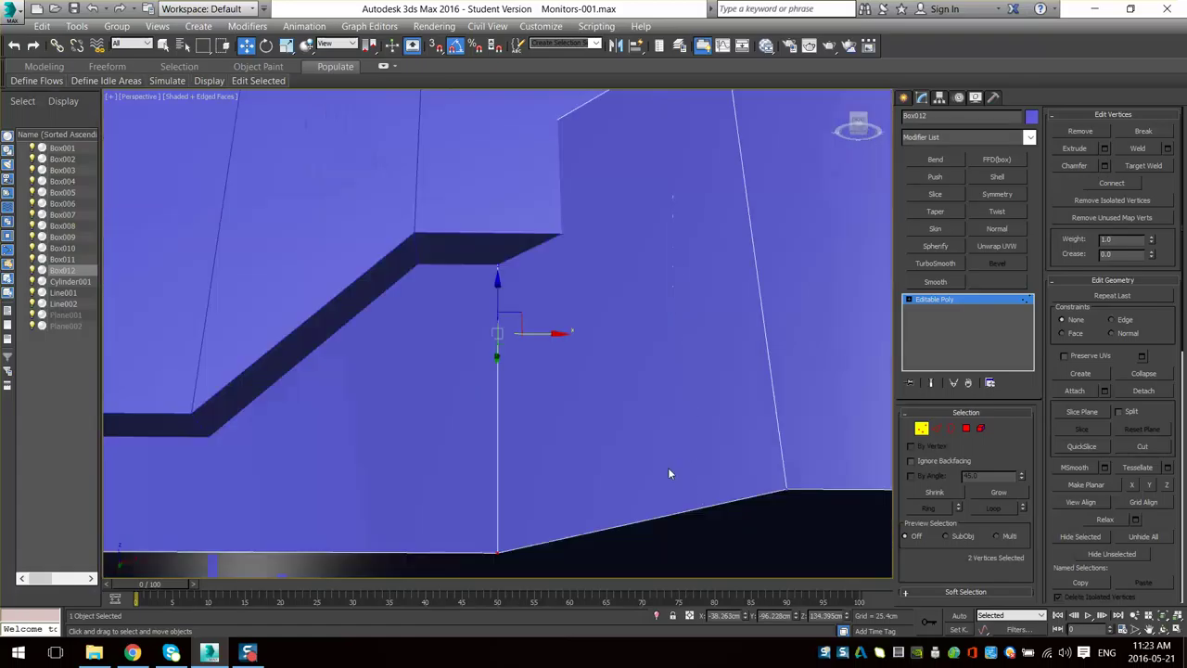
scroll(668, 468, down, 5)
mouse_move(668, 468)
alt+middle_down()
mouse_move(659, 484)
mouse_move(674, 459)
alt+middle_up()
scroll(675, 458, up, 4)
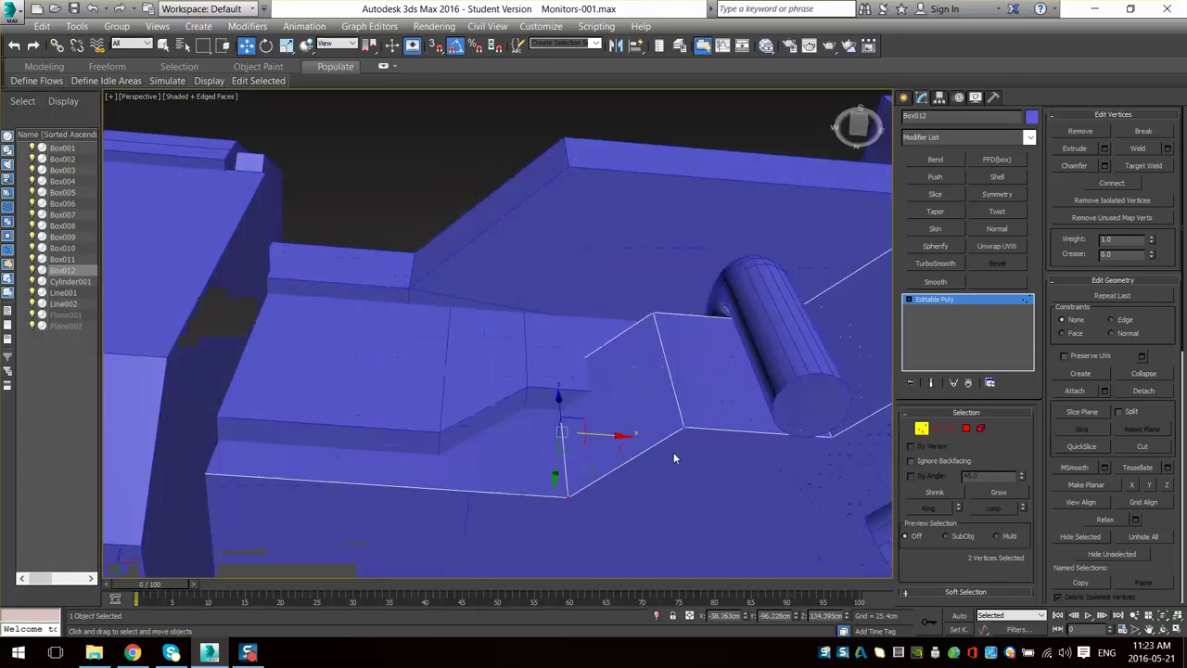
click(923, 429)
- Raise the lower stepped-edge vertices of the block above the base about 11.2 cm along Z
scroll(591, 439, down, 4)
alt+middle_drag(590, 439, 564, 479)
scroll(564, 478, down, 4)
scroll(490, 423, up, 3)
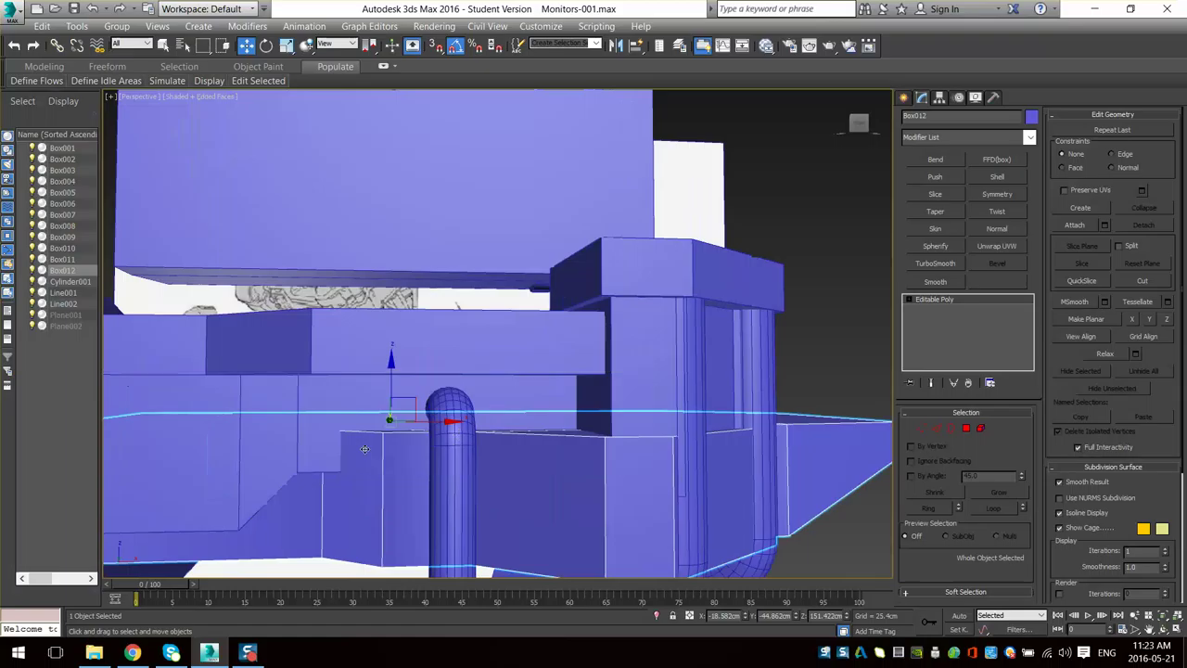
click(299, 456)
alt+middle_drag(298, 456, 658, 442)
key(1)
scroll(648, 444, down, 3)
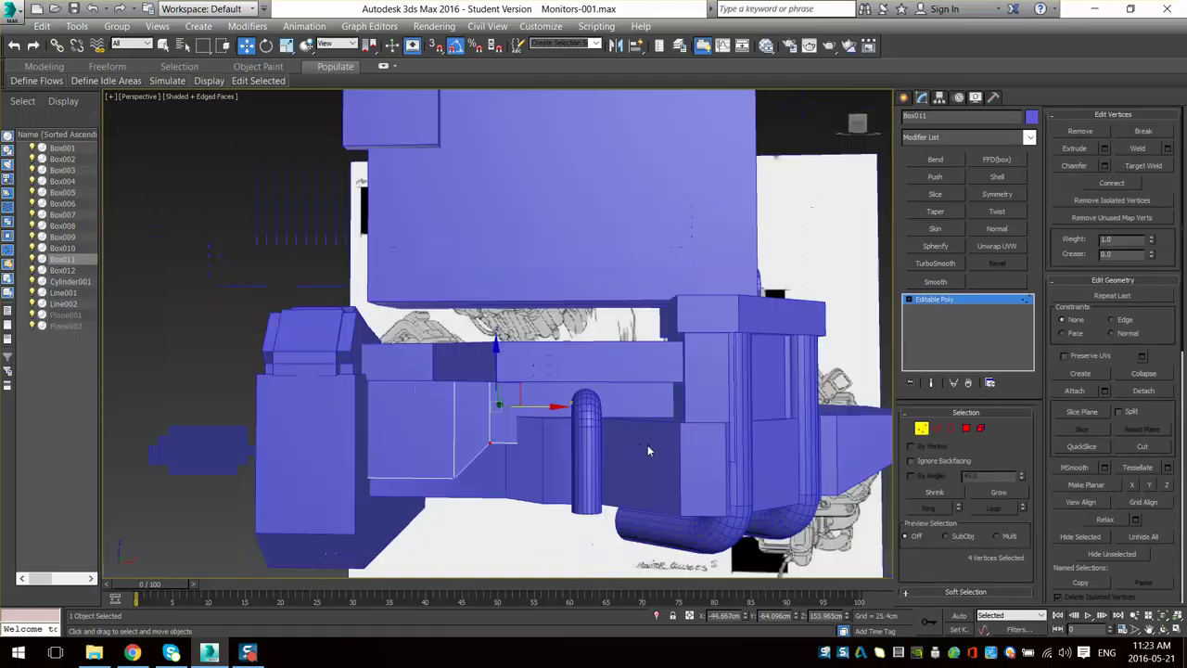
key(F3)
drag(300, 505, 298, 507)
key(F3)
scroll(475, 449, up, 4)
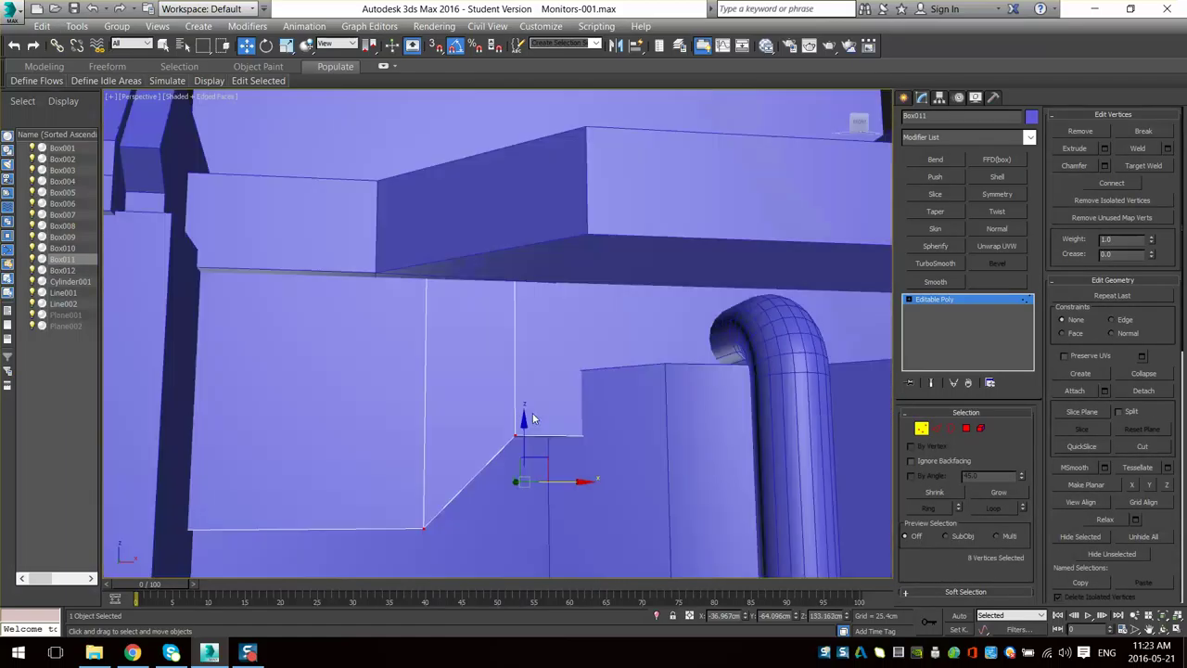
drag(524, 437, 524, 383)
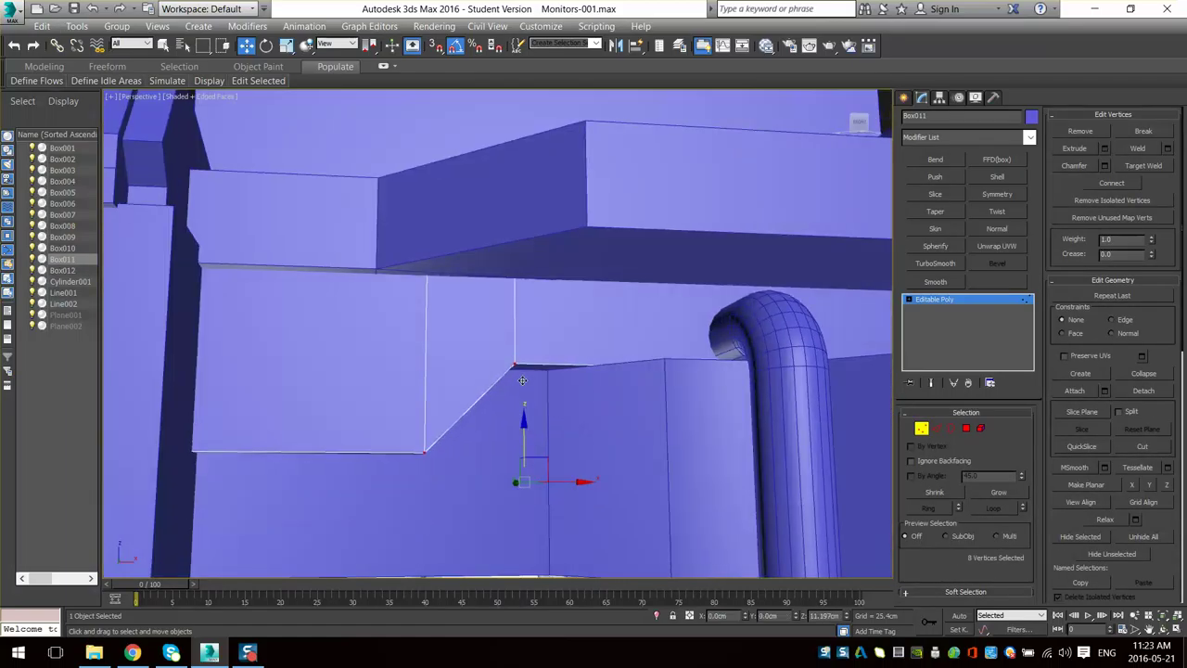
alt+middle_drag(527, 386, 685, 460)
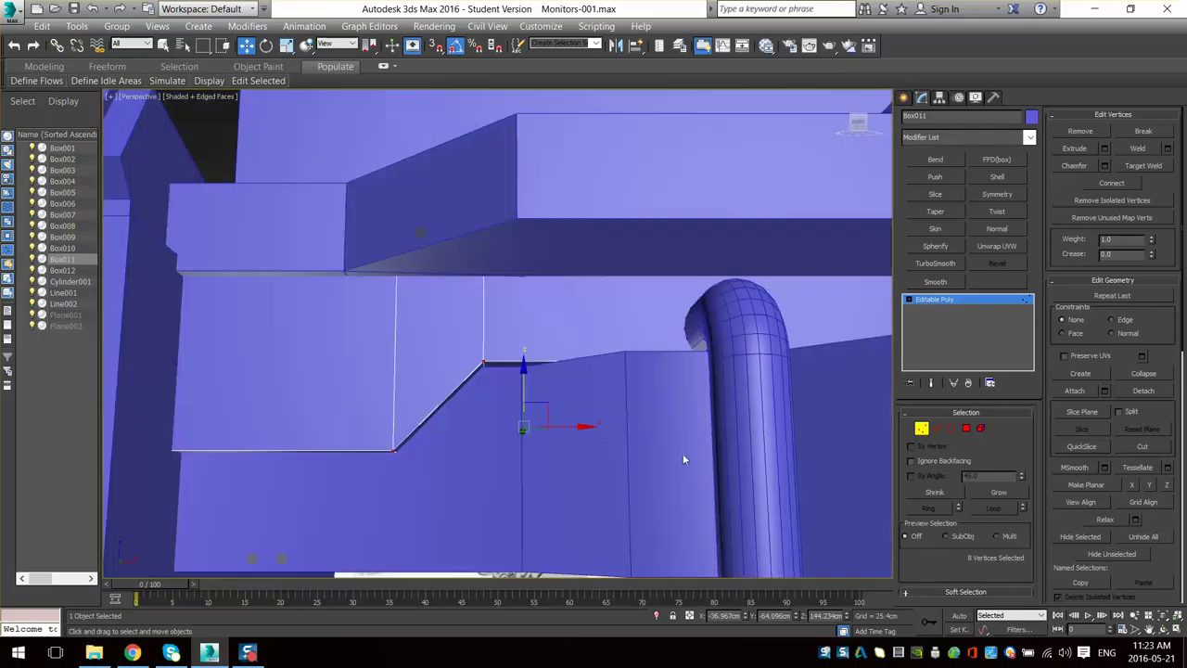
click(922, 428)
- Turn off the edged-faces display, and apply a Smooth modifier to the base block, converting it to Editable Poly
scroll(588, 456, down, 4)
alt+middle_drag(588, 456, 561, 425)
key(F4)
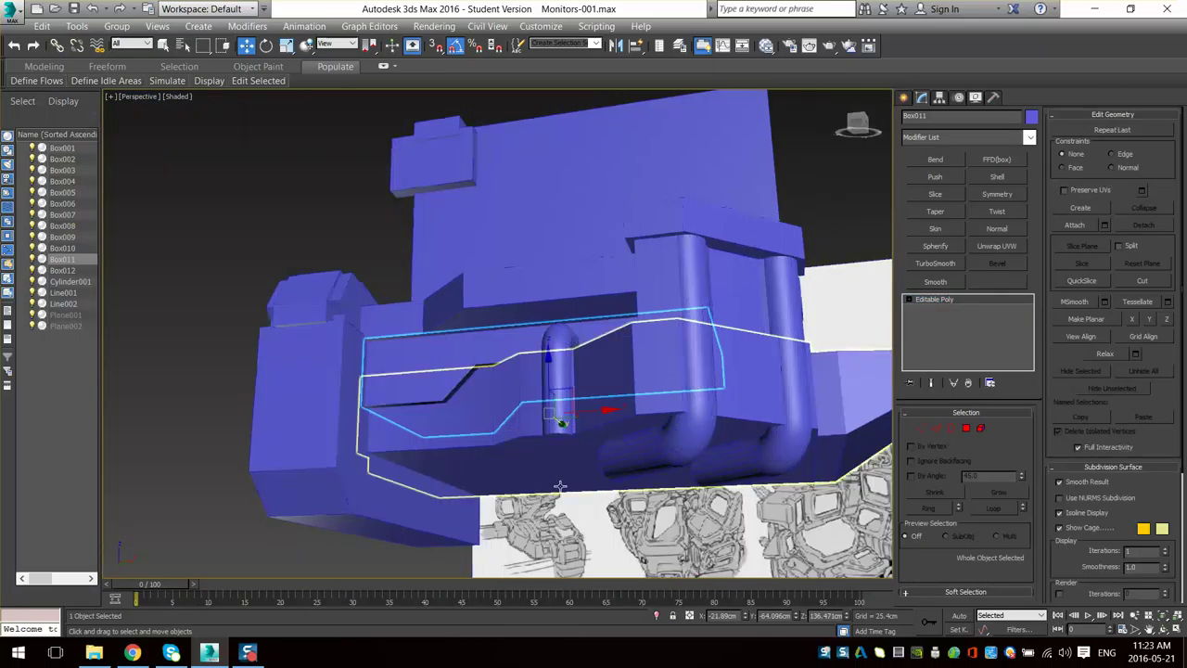
alt+middle_drag(559, 485, 542, 411)
click(592, 421)
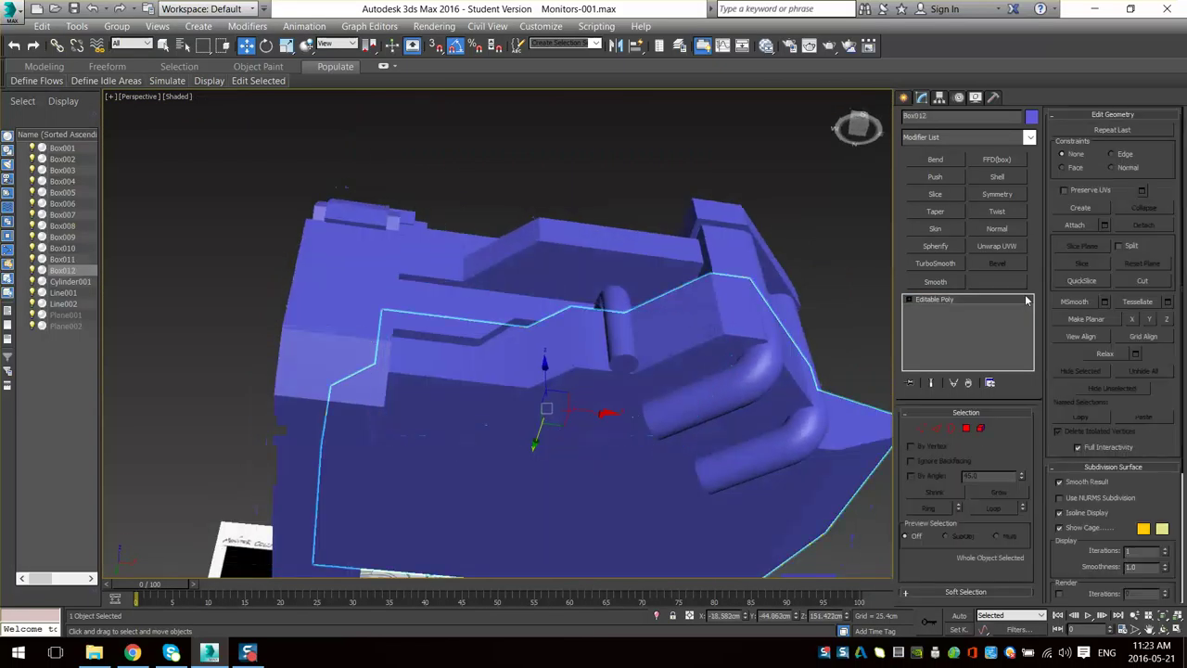
click(938, 281)
right_click(646, 357)
mouse_move(694, 515)
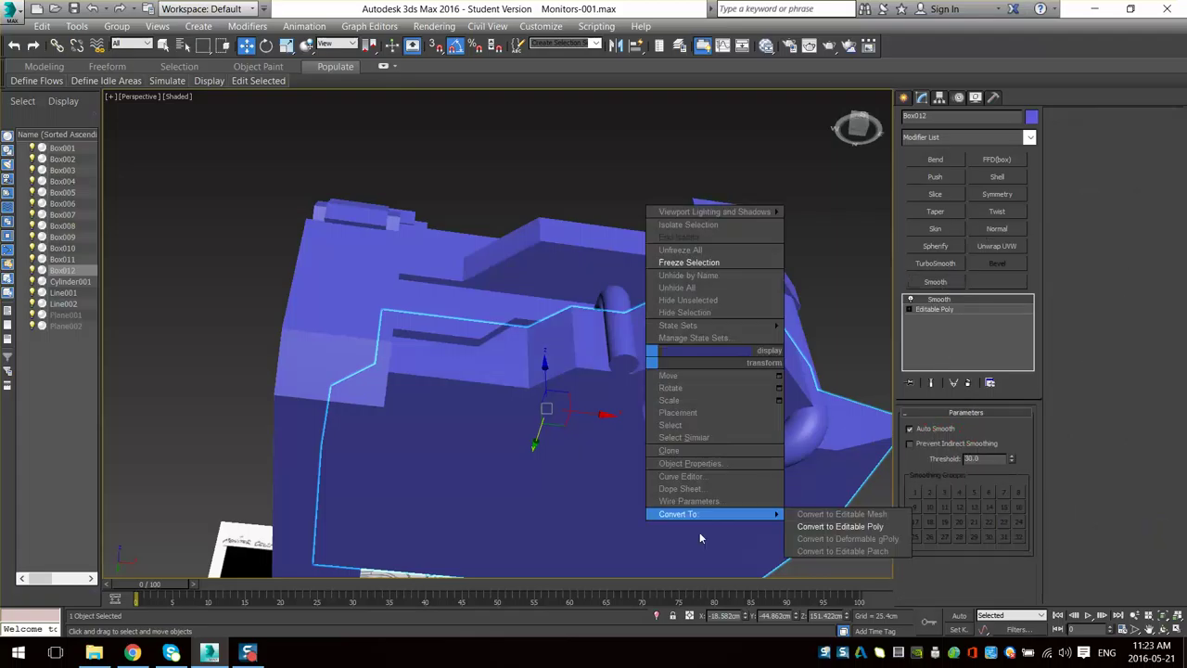
click(828, 527)
- Select the short bent pipe and examine how it sits against the base block from the front and below
alt+middle_drag(739, 498, 584, 398)
scroll(565, 334, up, 5)
click(601, 255)
scroll(601, 255, down, 5)
alt+middle_drag(601, 278, 582, 374)
scroll(660, 342, up, 5)
alt+middle_drag(660, 342, 514, 452)
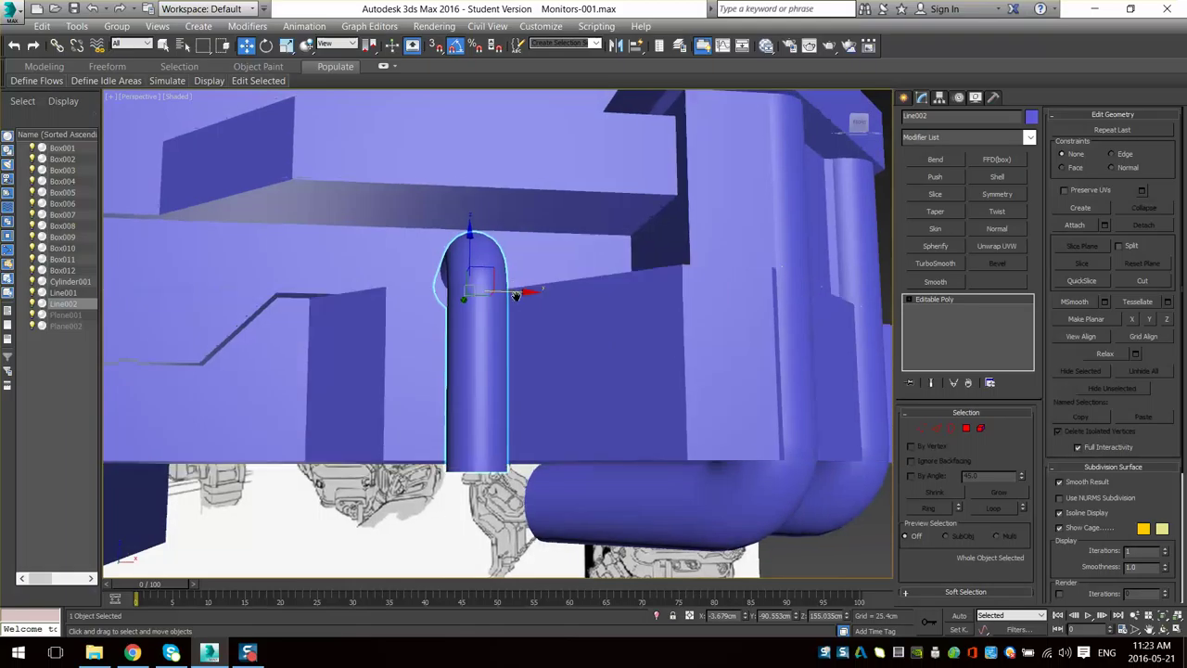
middle_drag(510, 295, 547, 321)
scroll(589, 289, down, 6)
scroll(589, 306, up, 4)
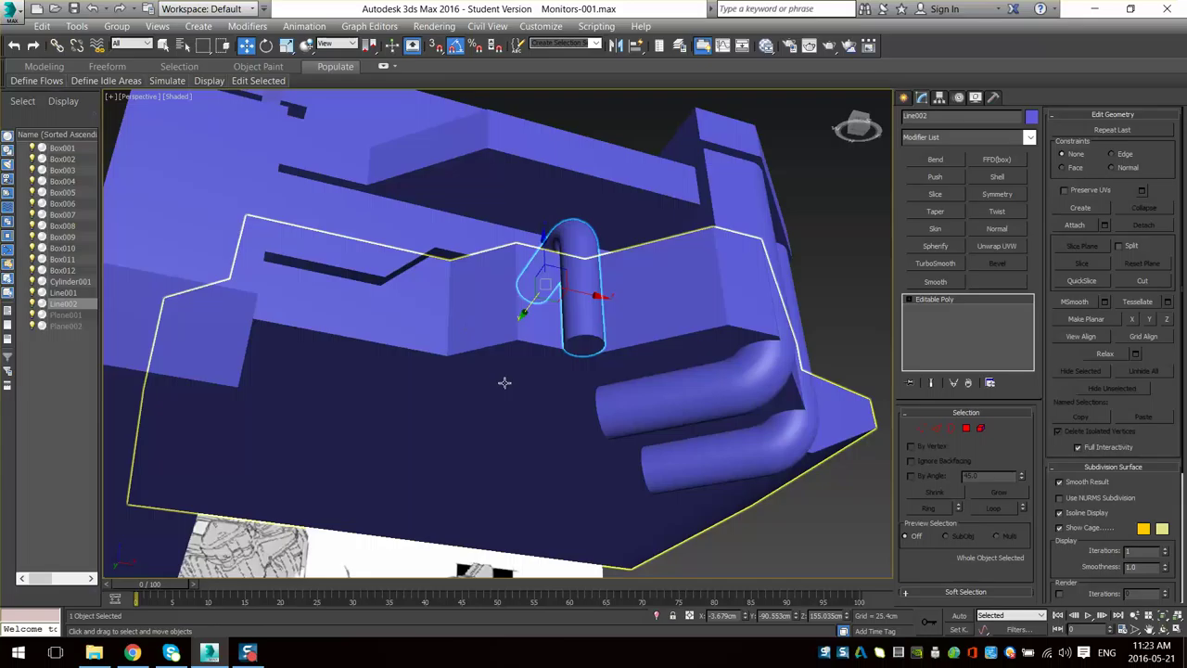
- Copy the base block about 33.7 cm straight down along Z
scroll(504, 381, down, 3)
alt+middle_drag(504, 381, 506, 417)
click(529, 240)
drag(484, 258, 482, 370)
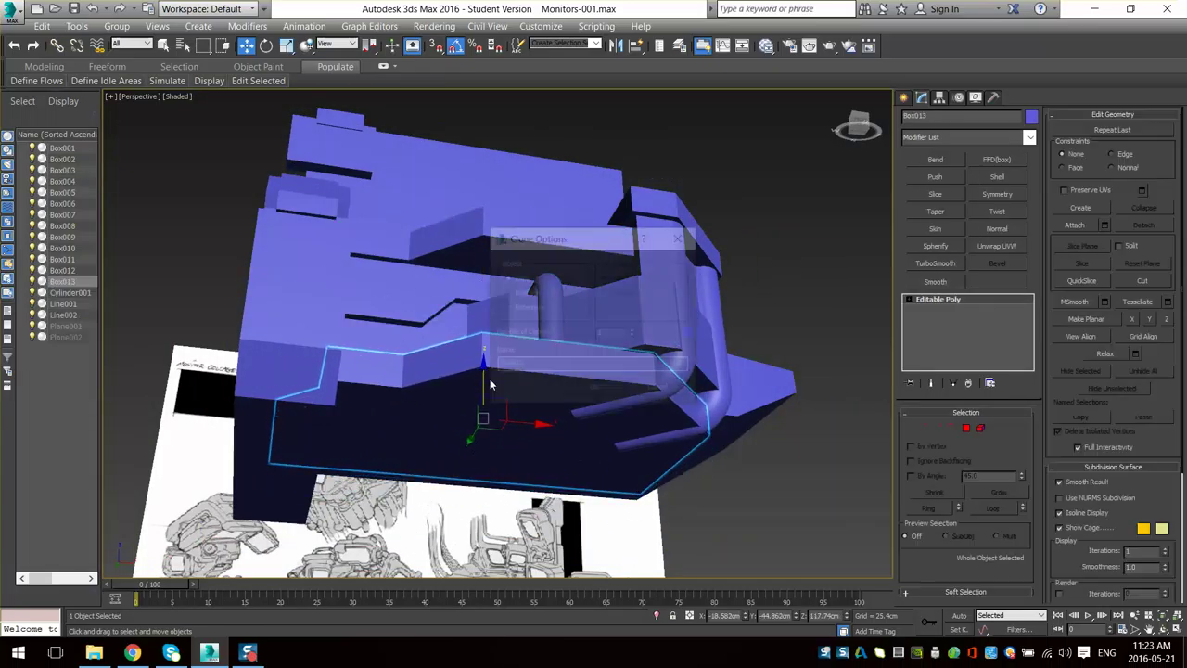
key(Return)
- Shift the copied base block inward along Y and sideways along negative X
mouse_move(528, 400)
alt+middle_down()
mouse_move(530, 427)
mouse_move(481, 388)
alt+middle_up()
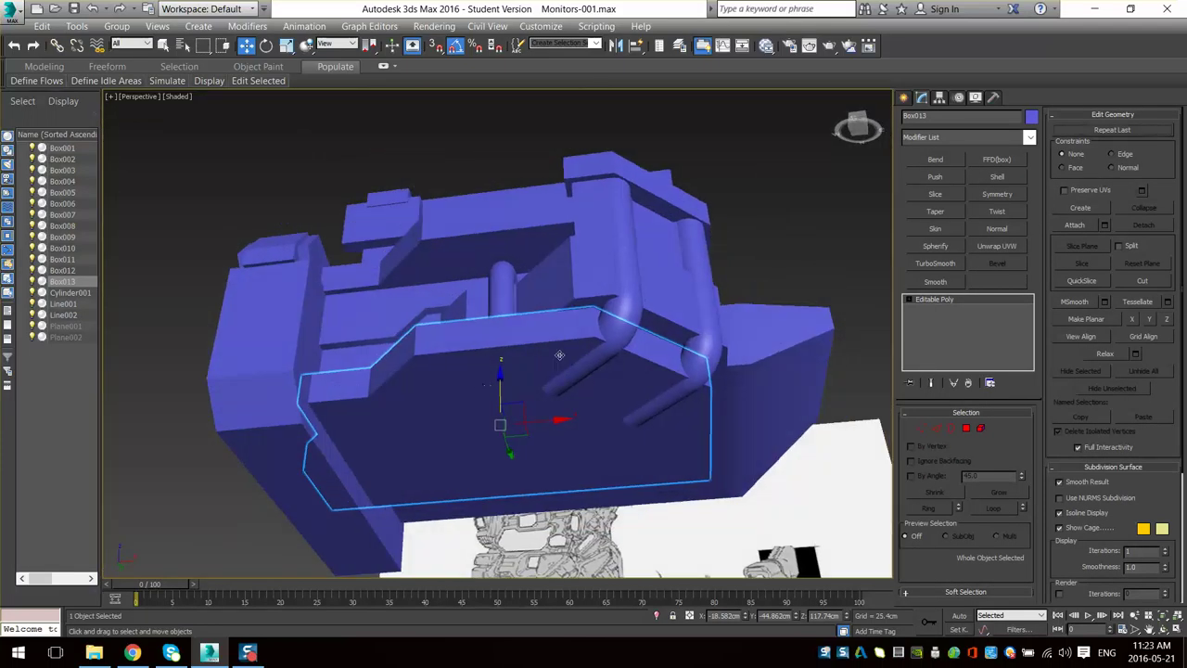
scroll(559, 355, up, 3)
alt+middle_drag(559, 355, 527, 324)
mouse_move(473, 512)
mouse_down()
mouse_move(461, 536)
mouse_move(462, 520)
mouse_up()
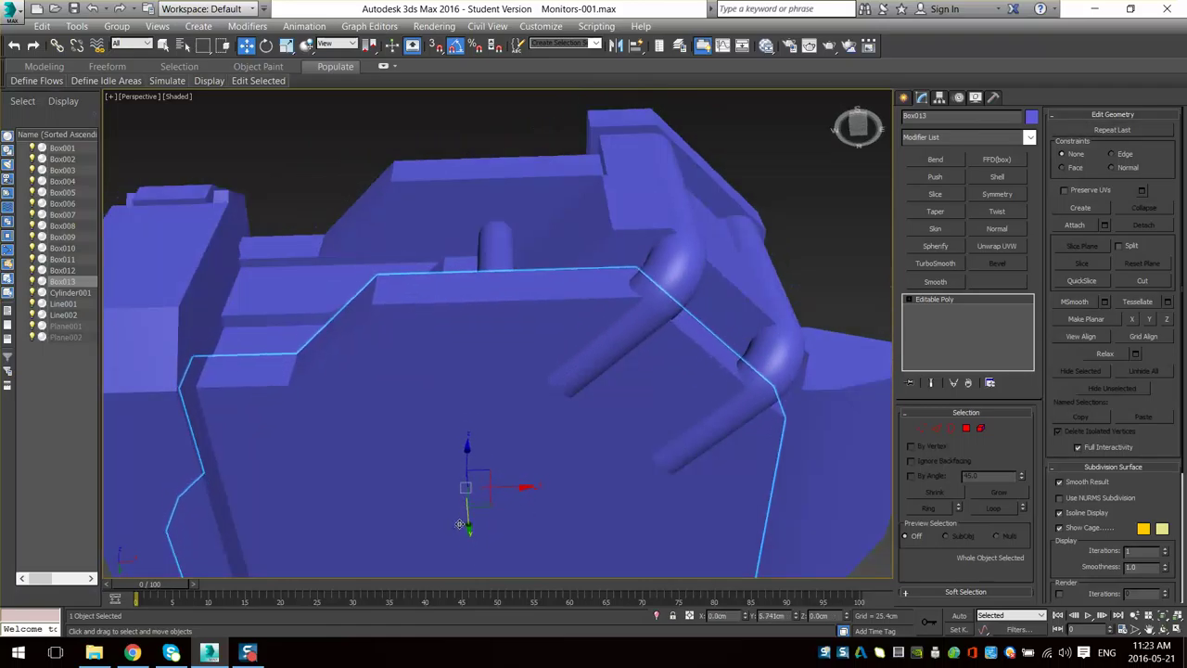
alt+middle_drag(573, 484, 594, 455)
drag(530, 486, 497, 490)
- Select the five underside polygons of the copied base block and lower them about 6.3 cm along Z
alt+middle_drag(525, 450, 545, 297)
key(4)
click(518, 295)
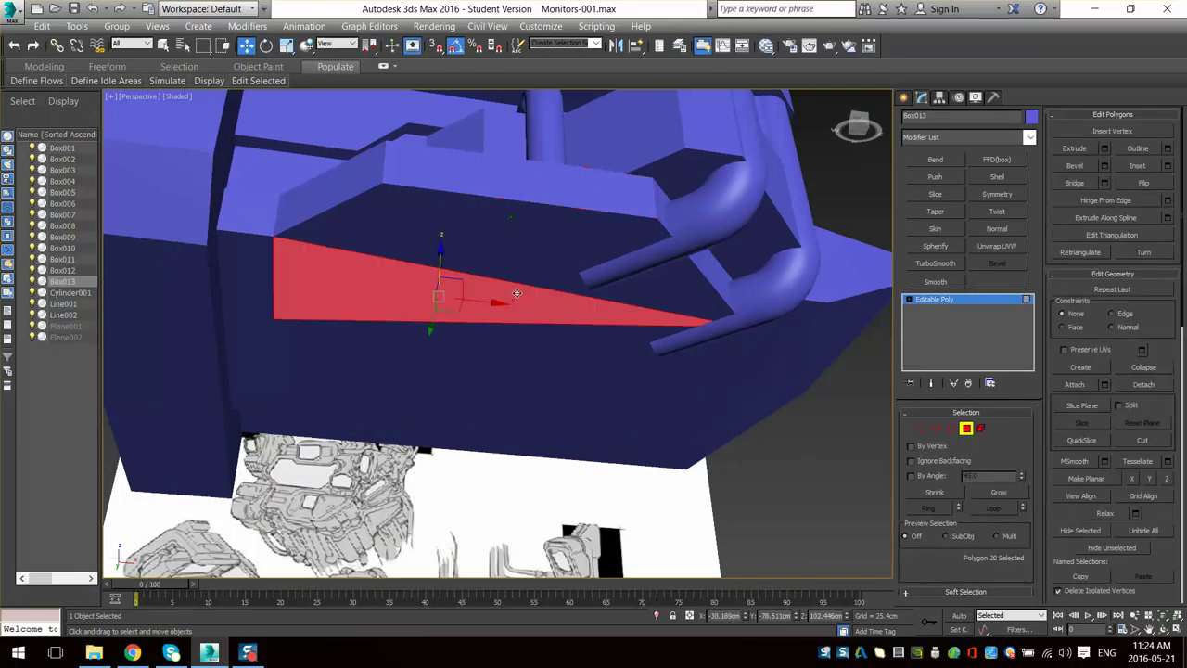
ctrl+click(462, 238)
ctrl+click(263, 283)
ctrl+click(348, 363)
ctrl+click(260, 360)
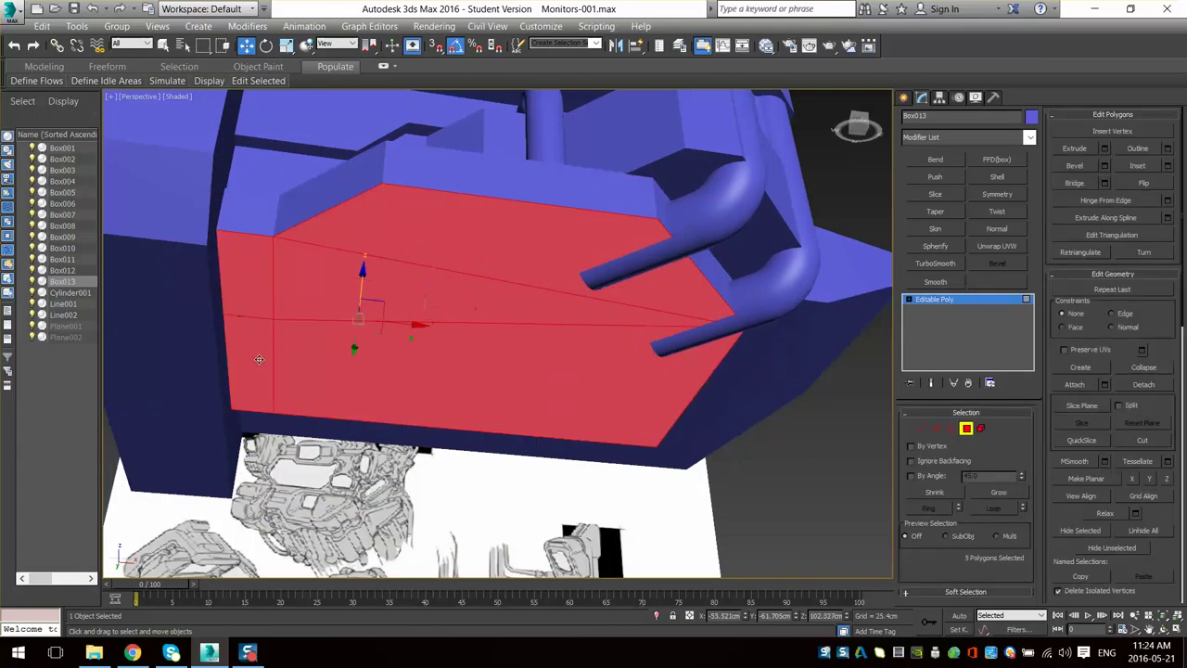
alt+middle_drag(261, 358, 342, 286)
drag(365, 291, 363, 319)
alt+middle_drag(714, 220, 575, 347)
drag(355, 308, 354, 298)
alt+middle_drag(691, 371, 511, 235)
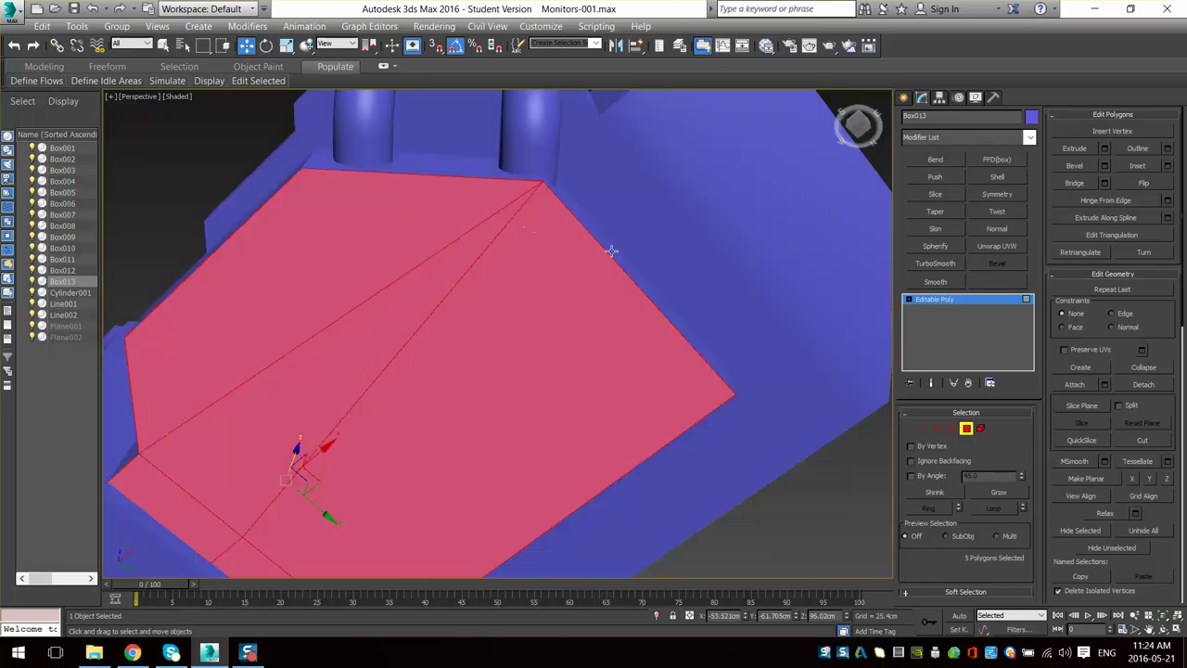
- Extend the block by moving its slanted side polygon near the bent pipes about 17 cm outward along X
click(590, 224)
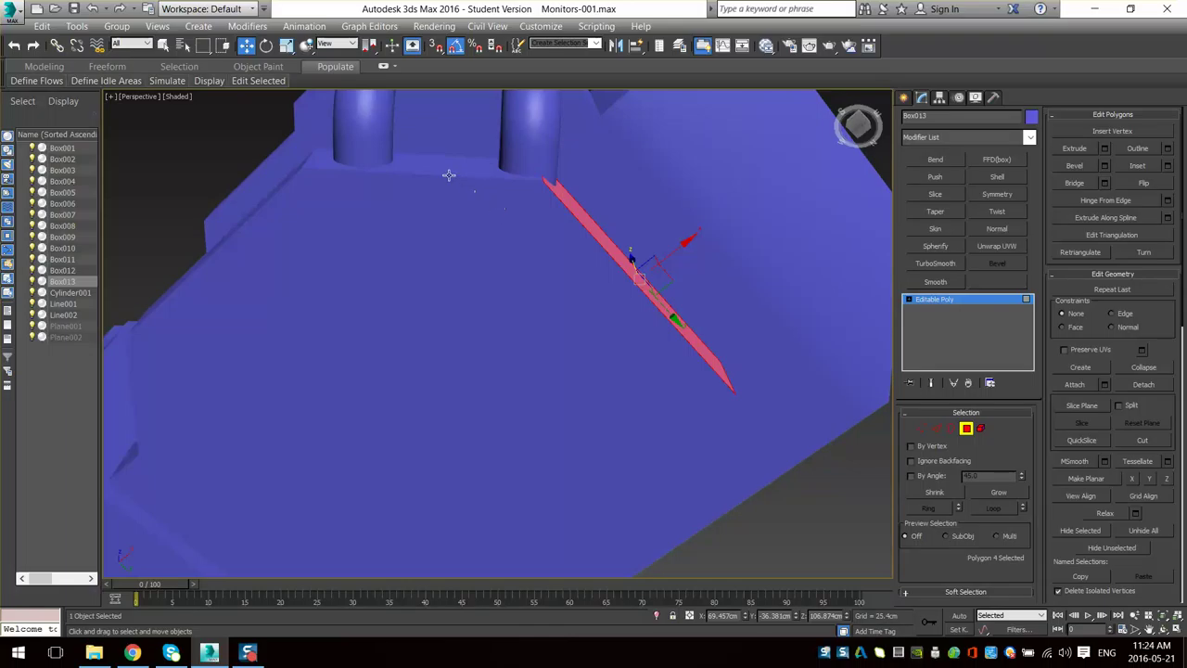
alt+middle_drag(700, 272, 591, 254)
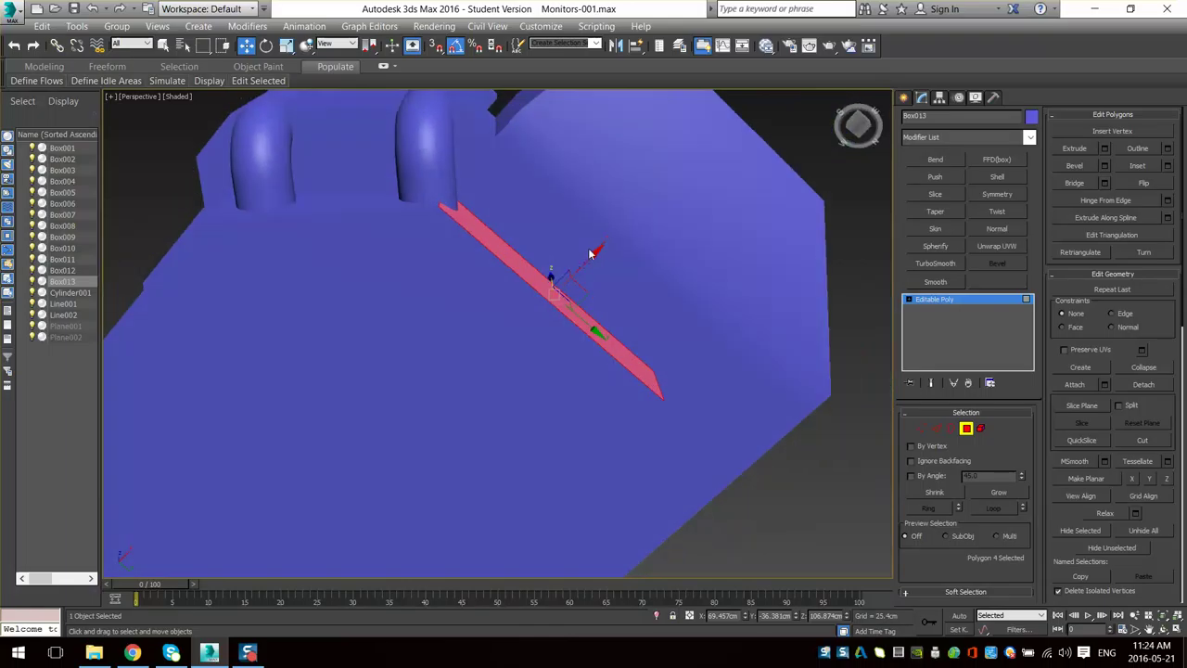
key(F4)
drag(594, 255, 630, 212)
- In the top view, shift the block's two outer corner vertices about 16.8 cm along positive Y, and finish the vertex editing
key(t)
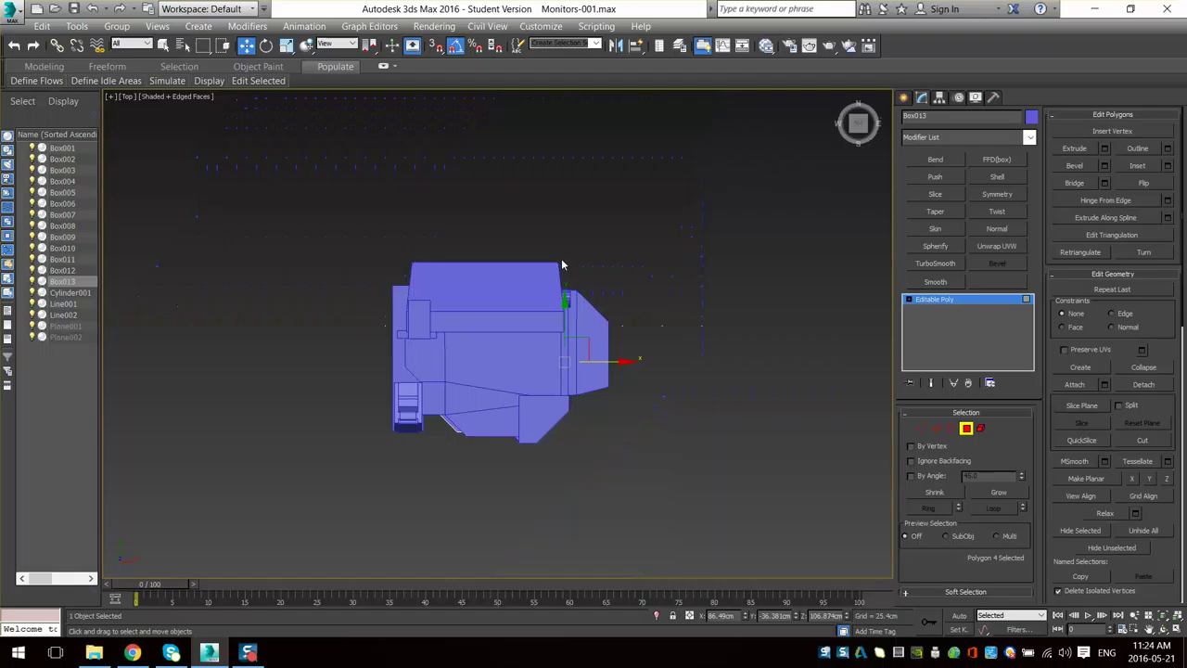
key(z)
key(1)
key(F3)
scroll(566, 325, down, 5)
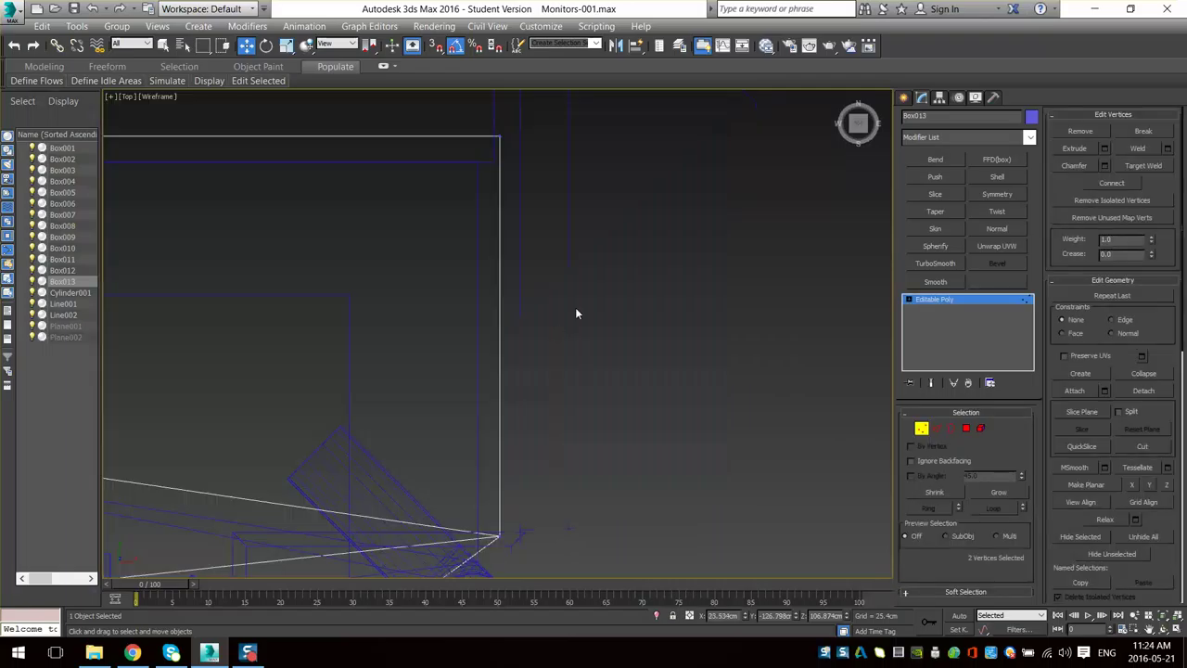
scroll(529, 286, up, 4)
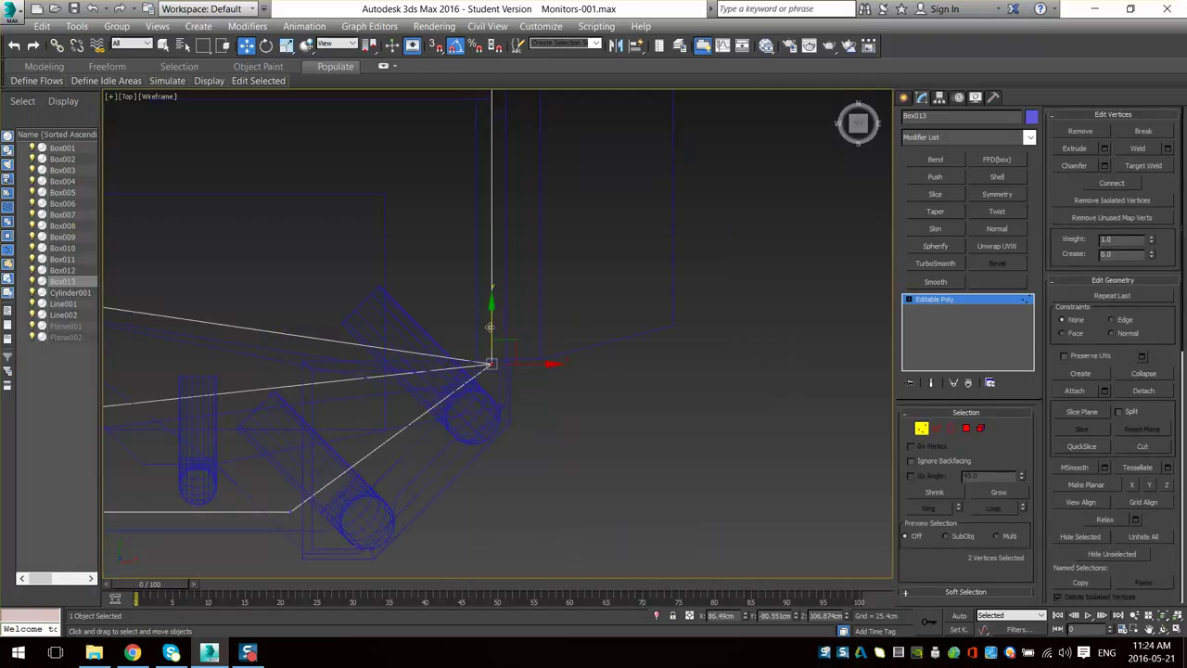
drag(490, 327, 486, 275)
scroll(634, 350, down, 3)
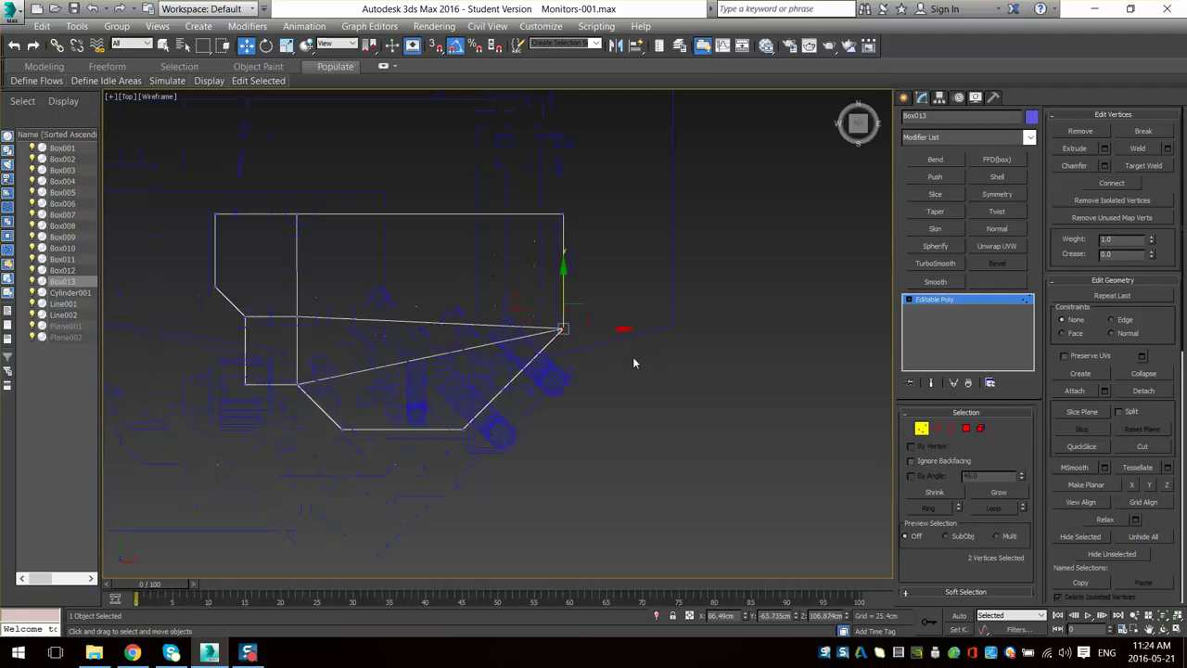
key(F3)
mouse_move(633, 360)
alt+middle_down()
mouse_move(636, 329)
mouse_move(597, 284)
alt+middle_up()
alt+middle_drag(601, 297, 710, 406)
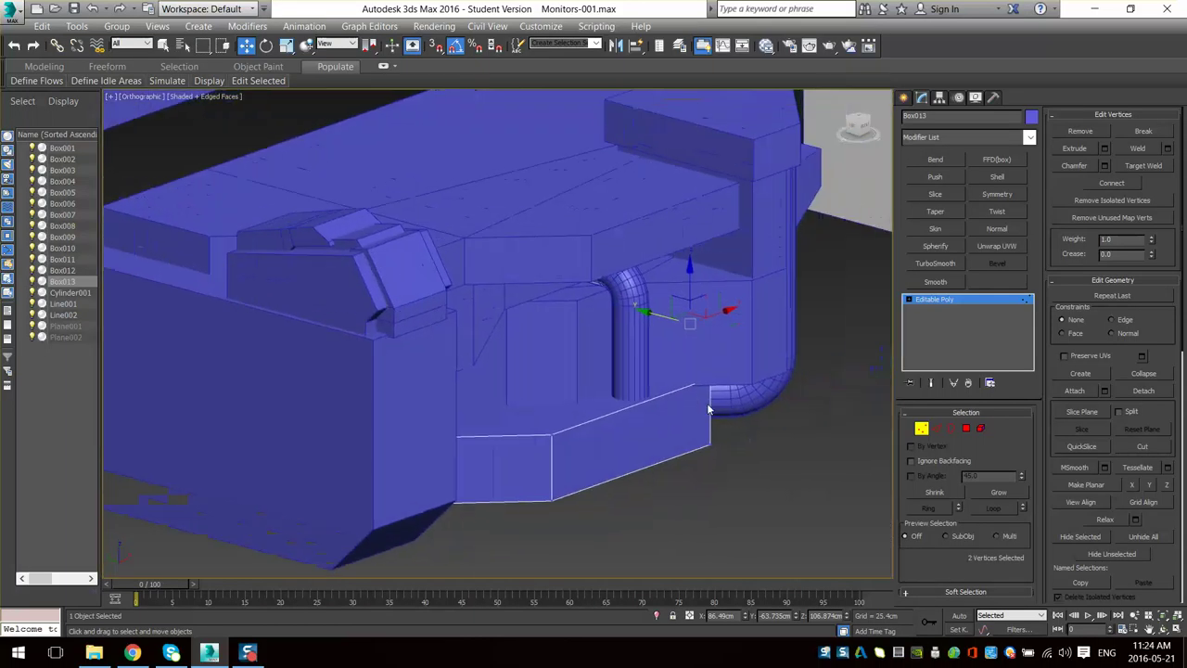
scroll(711, 405, up, 2)
alt+middle_drag(625, 389, 818, 432)
click(924, 430)
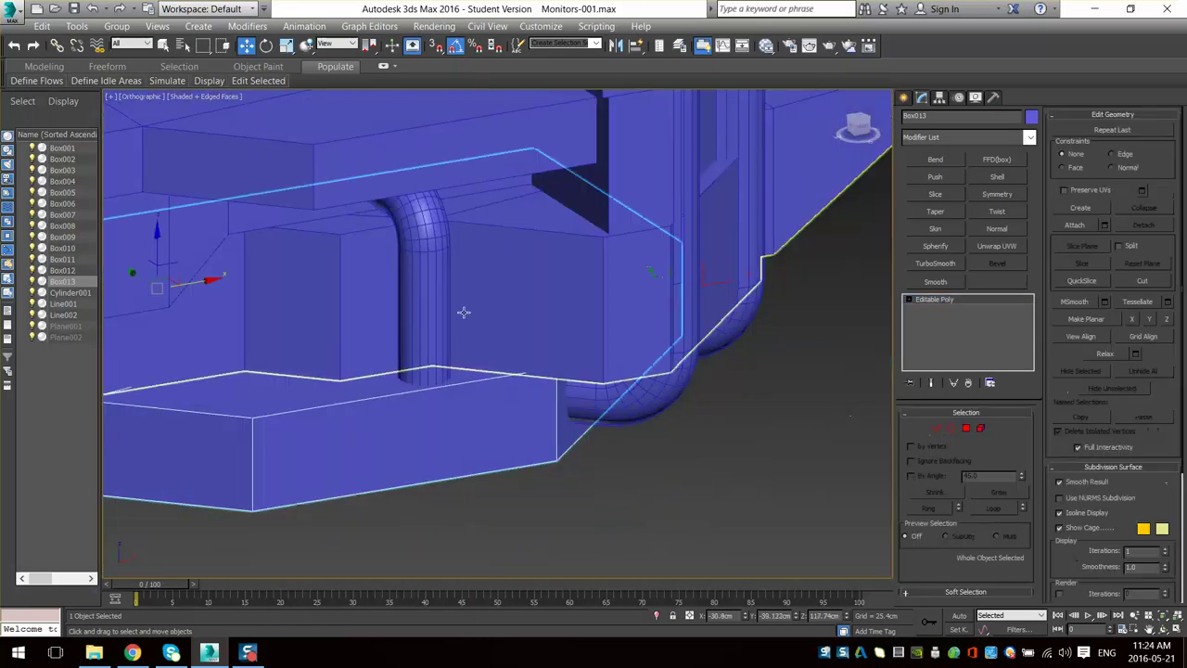
- In the left view, draw a five-point line over the short bent pipe: across, down, diagonally outward, and straight down past the base
alt+middle_drag(464, 312, 588, 275)
click(382, 204)
scroll(590, 278, down, 1)
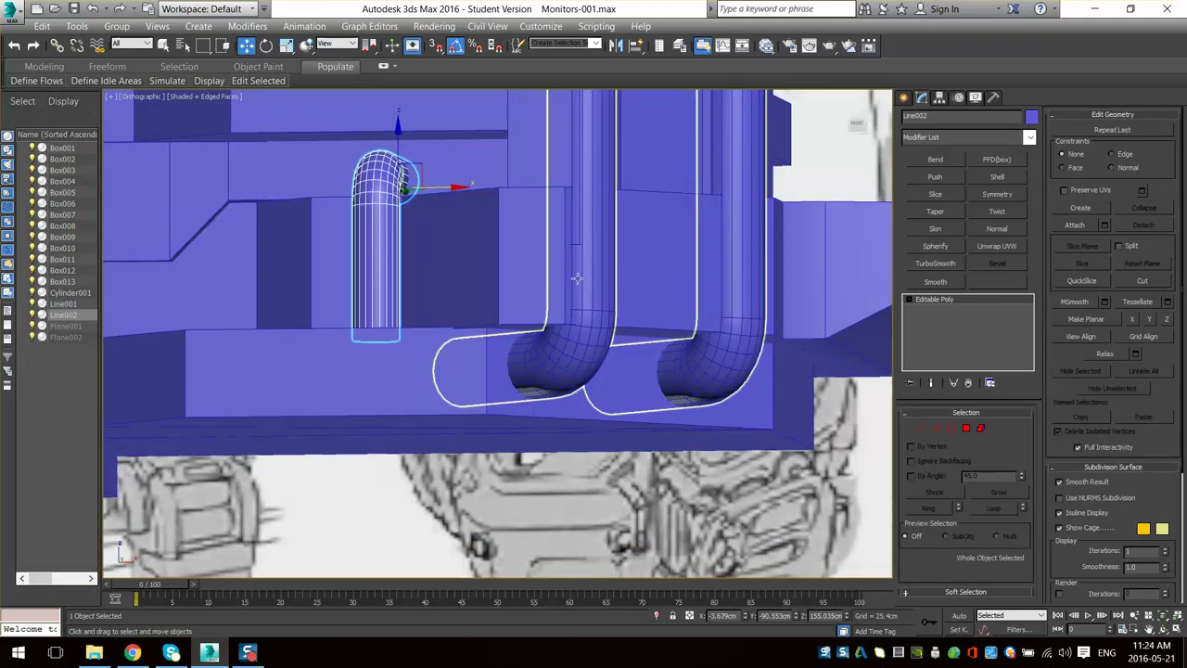
alt+middle_drag(561, 200, 589, 278)
click(905, 98)
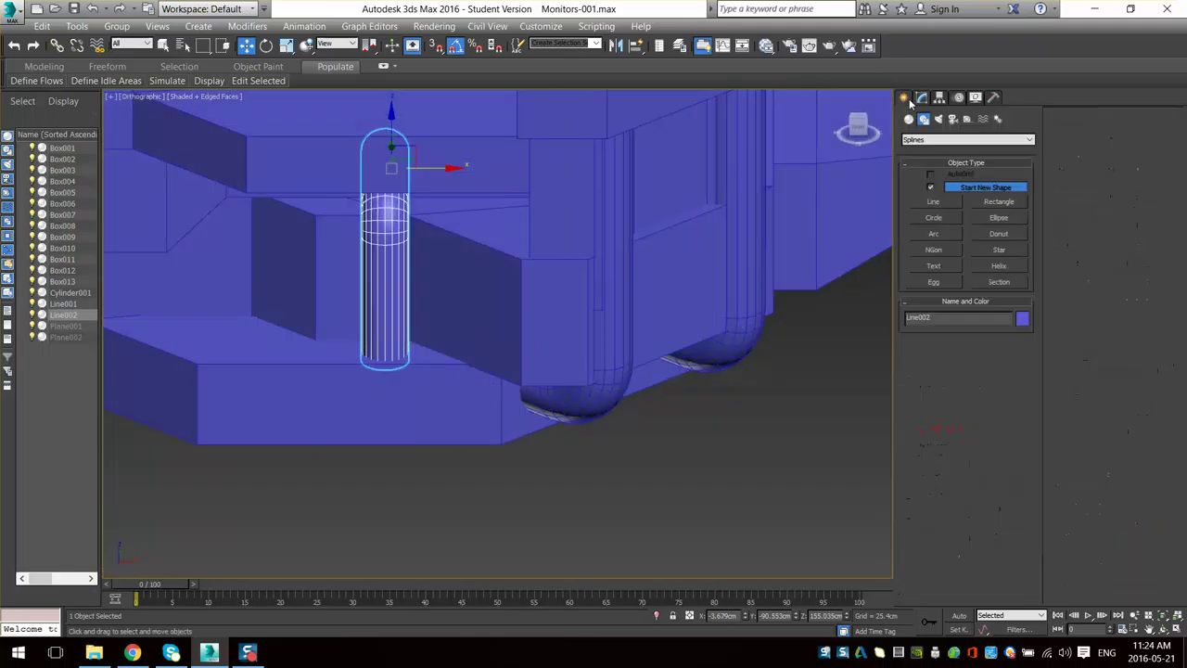
click(936, 204)
scroll(434, 375, down, 4)
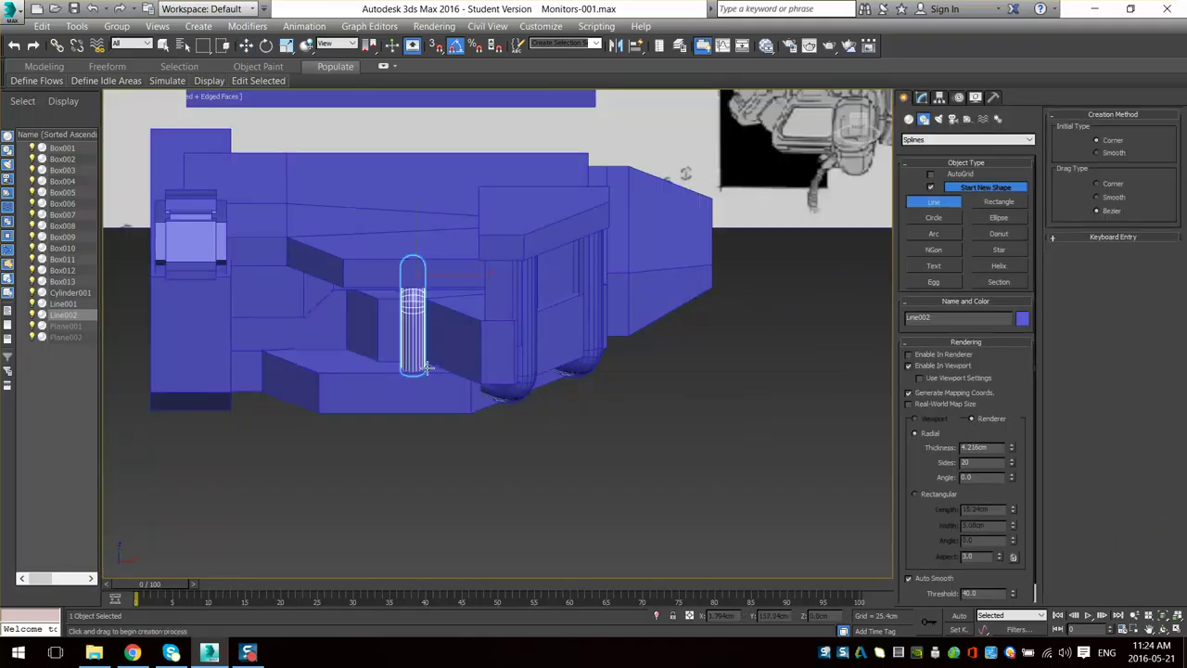
key(l)
key(F3)
scroll(714, 270, down, 3)
middle_drag(584, 260, 408, 232)
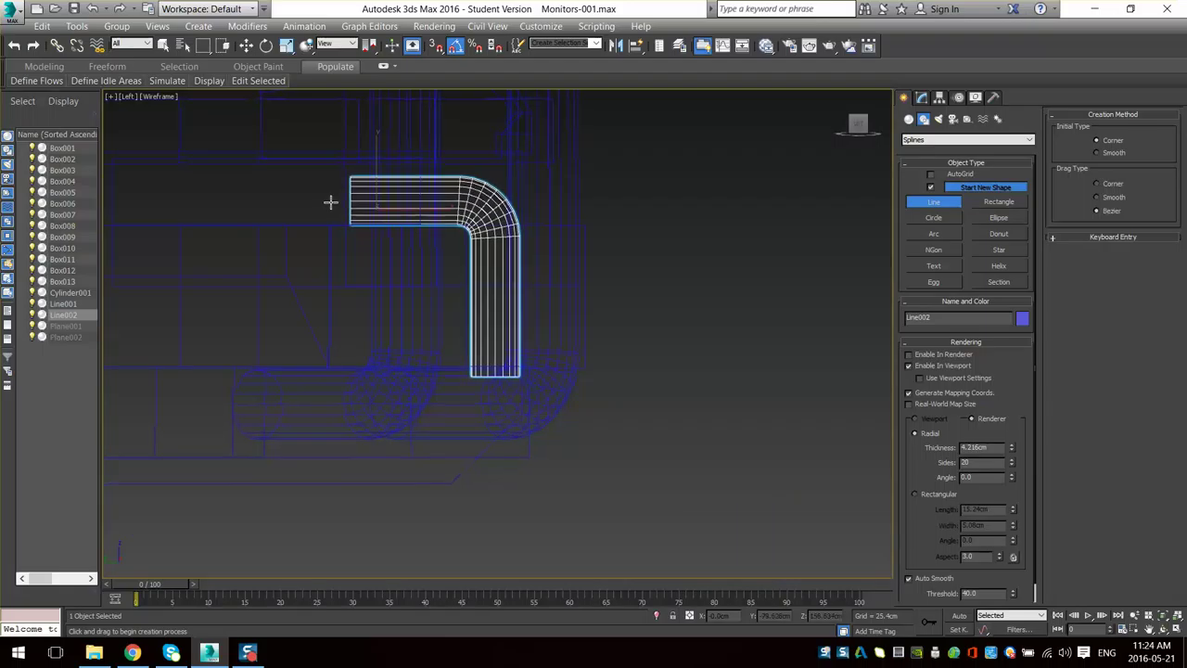
click(350, 199)
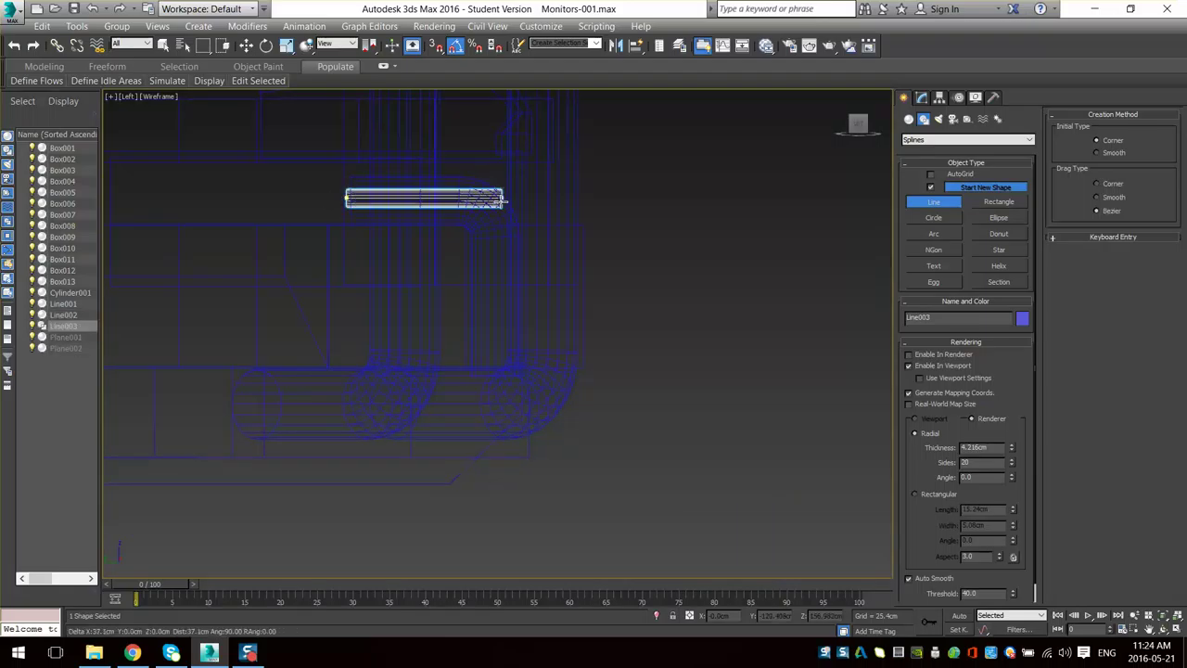
click(497, 197)
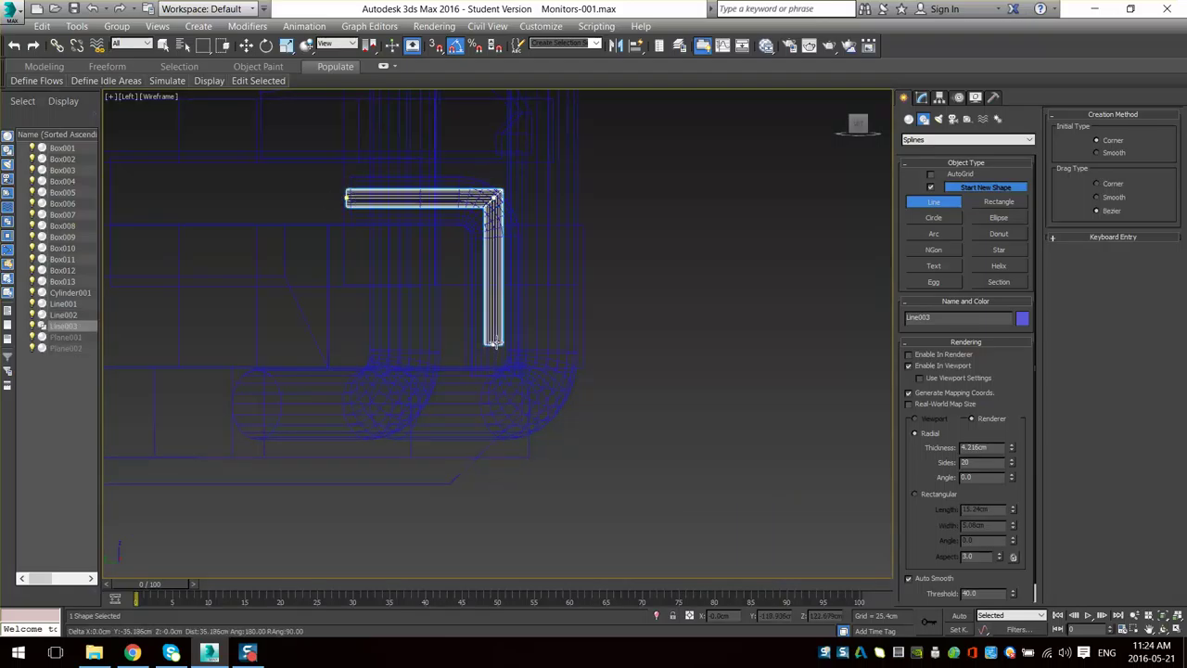
click(546, 368)
click(546, 555)
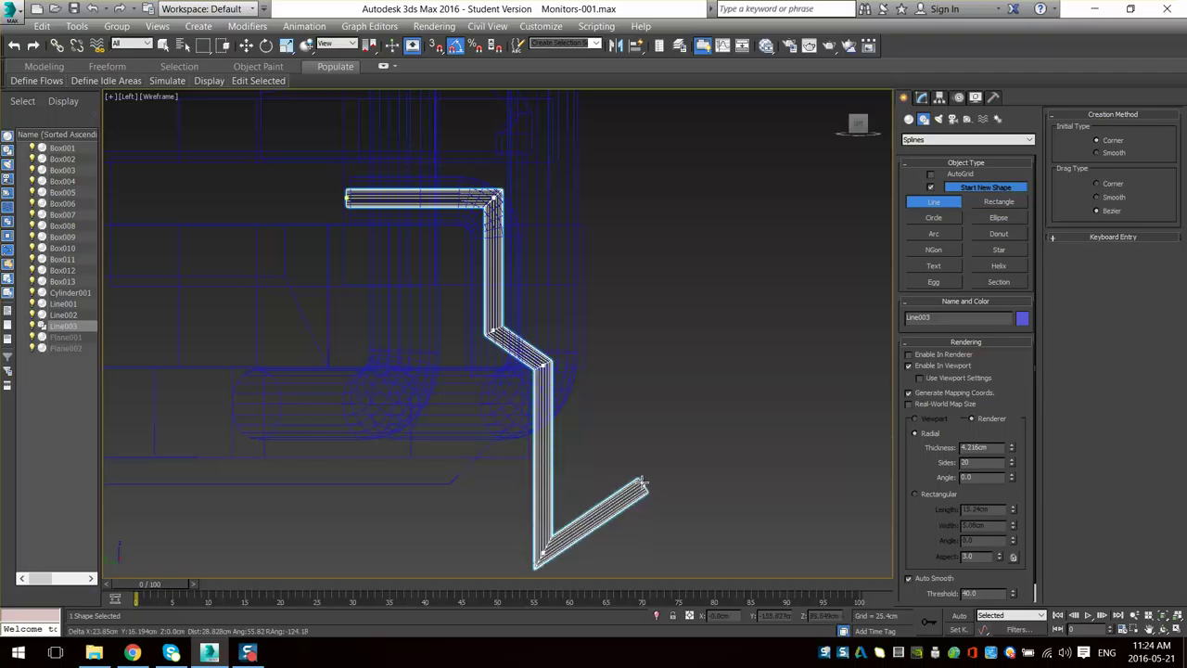
right_click(648, 480)
- Open the new line's vertices for editing and set its rendering thickness to 14.715 cm
click(921, 99)
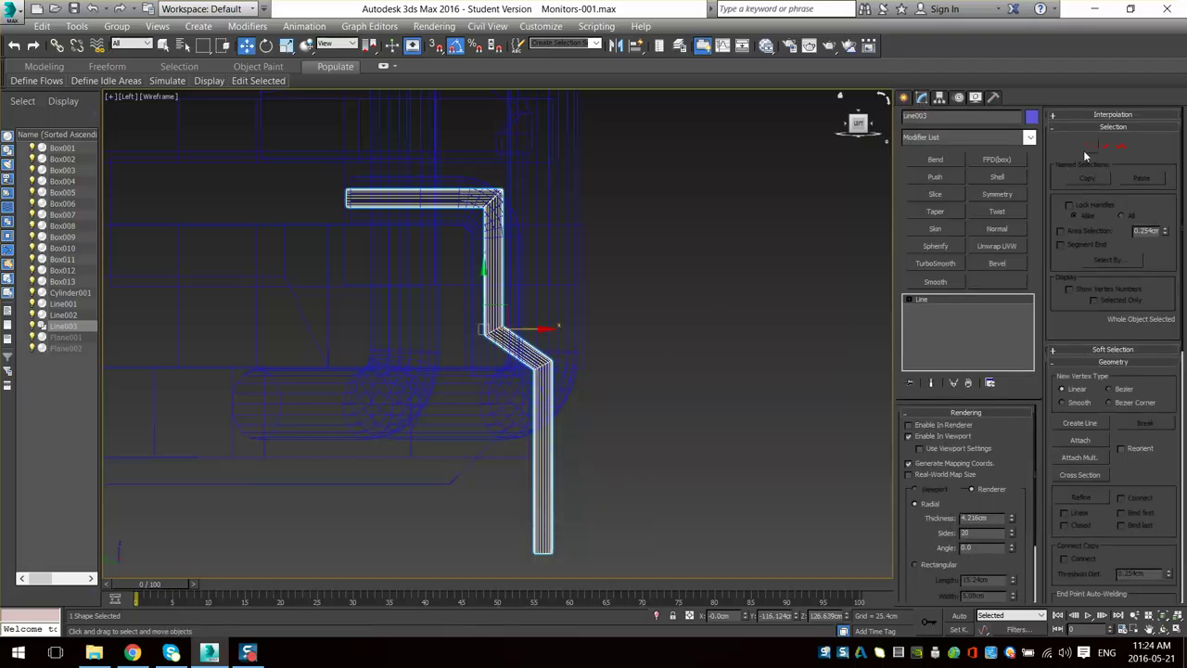
click(1090, 147)
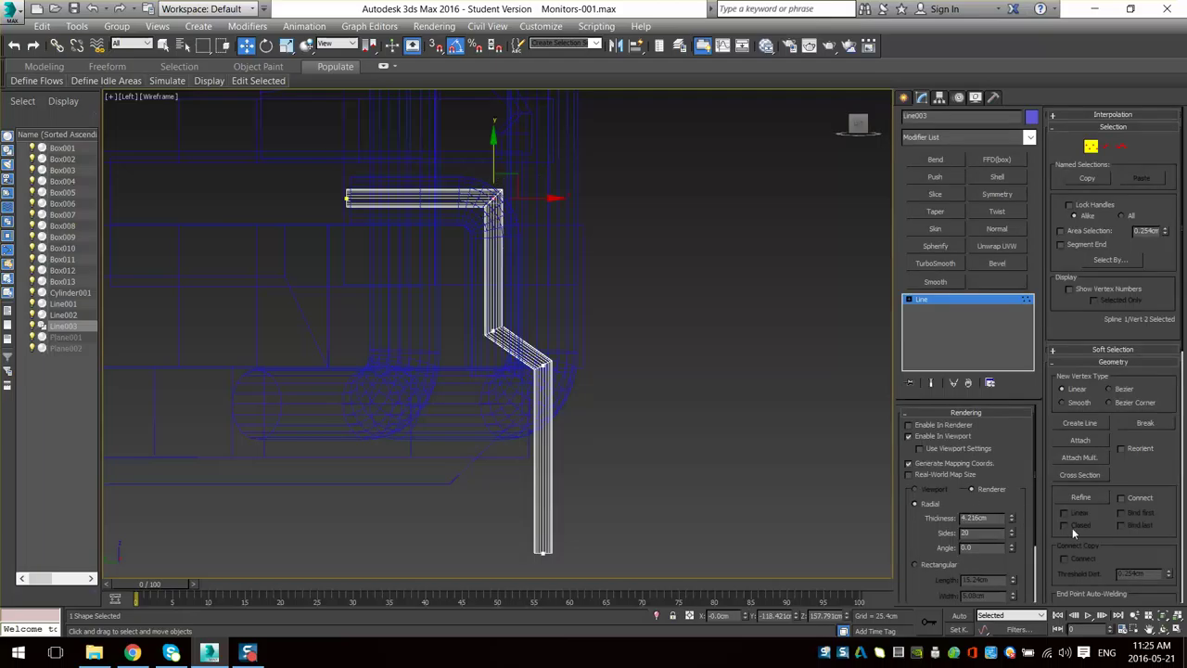
drag(1014, 525, 998, 364)
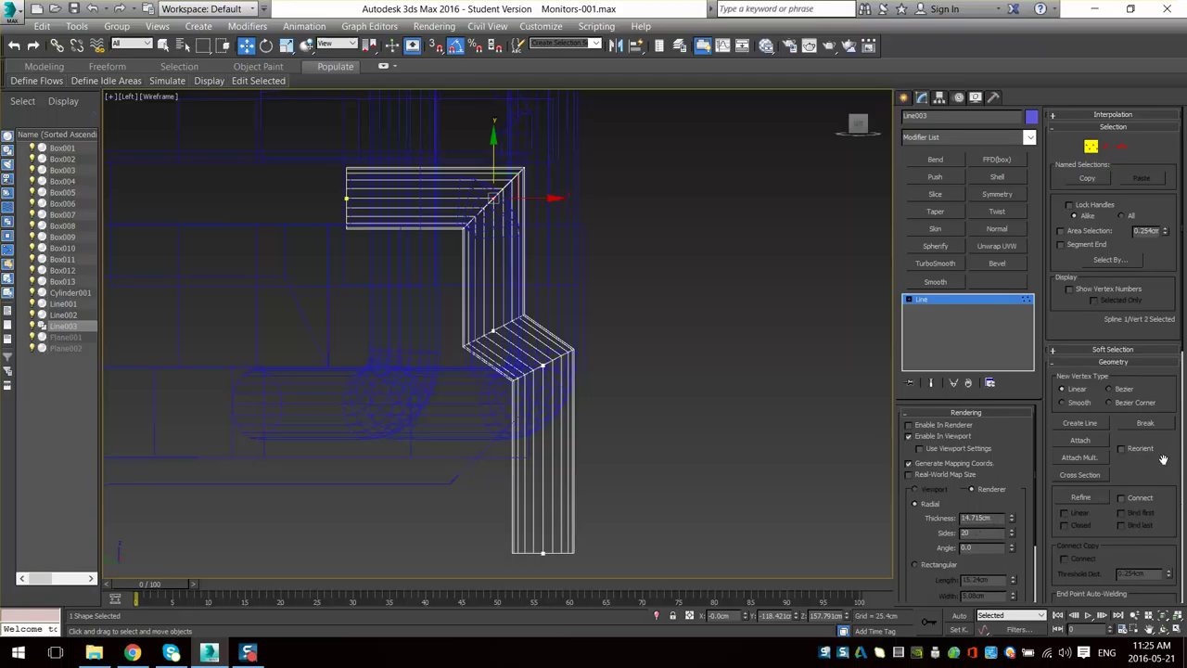
- Fillet the pipe line's uppermost corner into a broad rounded bend
scroll(1163, 460, down, 4)
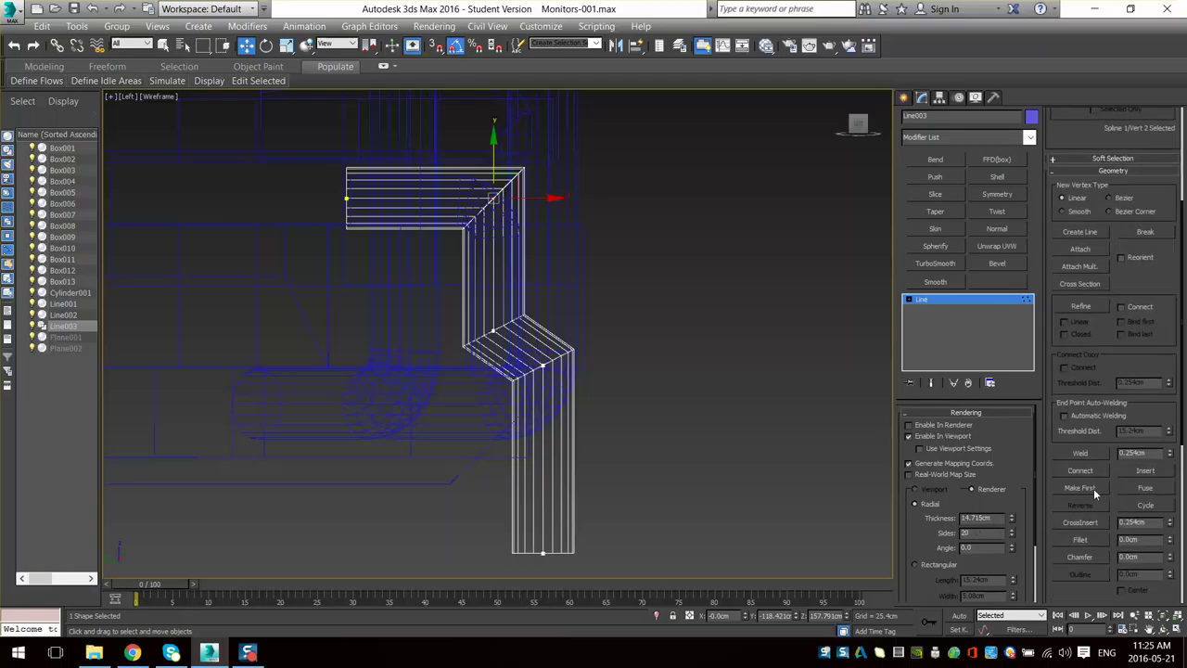
click(1079, 539)
scroll(540, 181, up, 4)
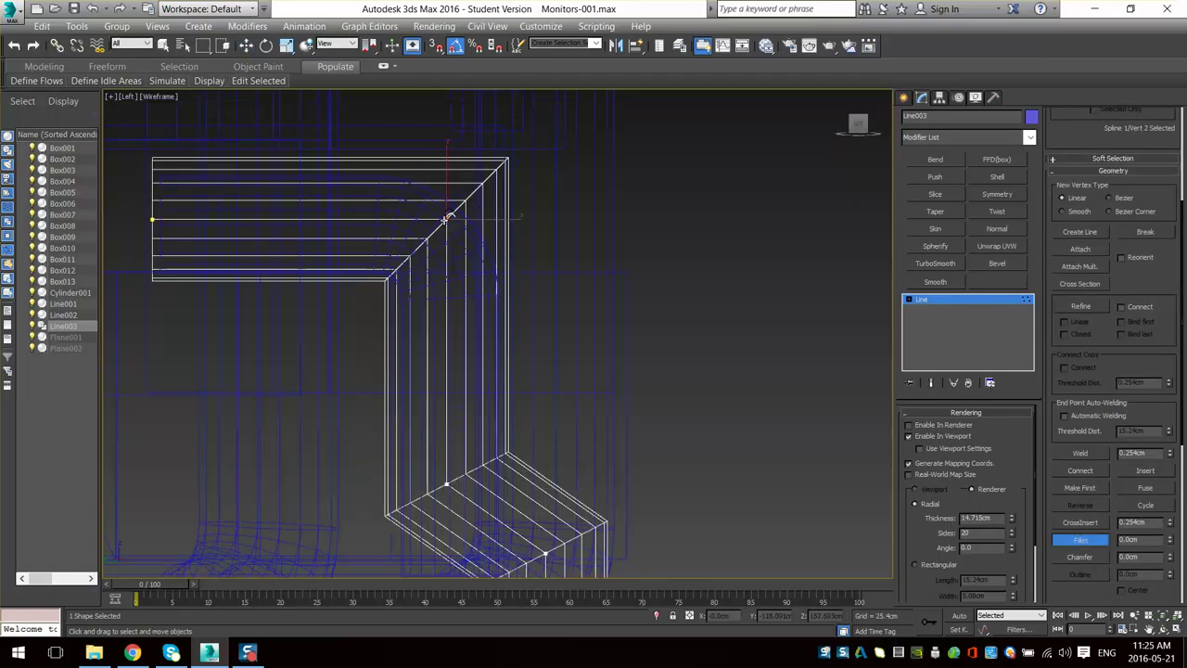
drag(447, 217, 441, 129)
- Try to fillet and chamfer the pipe's next corner, at the start of the diagonal section
middle_drag(482, 482, 460, 259)
drag(424, 263, 427, 221)
key(ctrl+z)
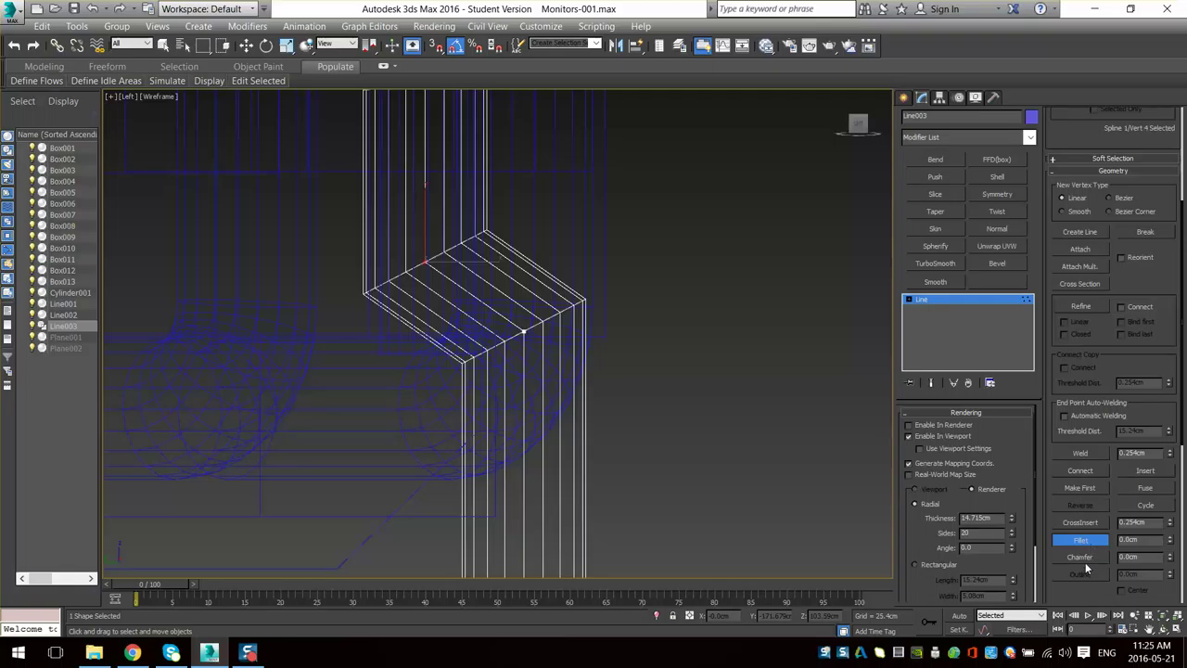
drag(435, 265, 674, 389)
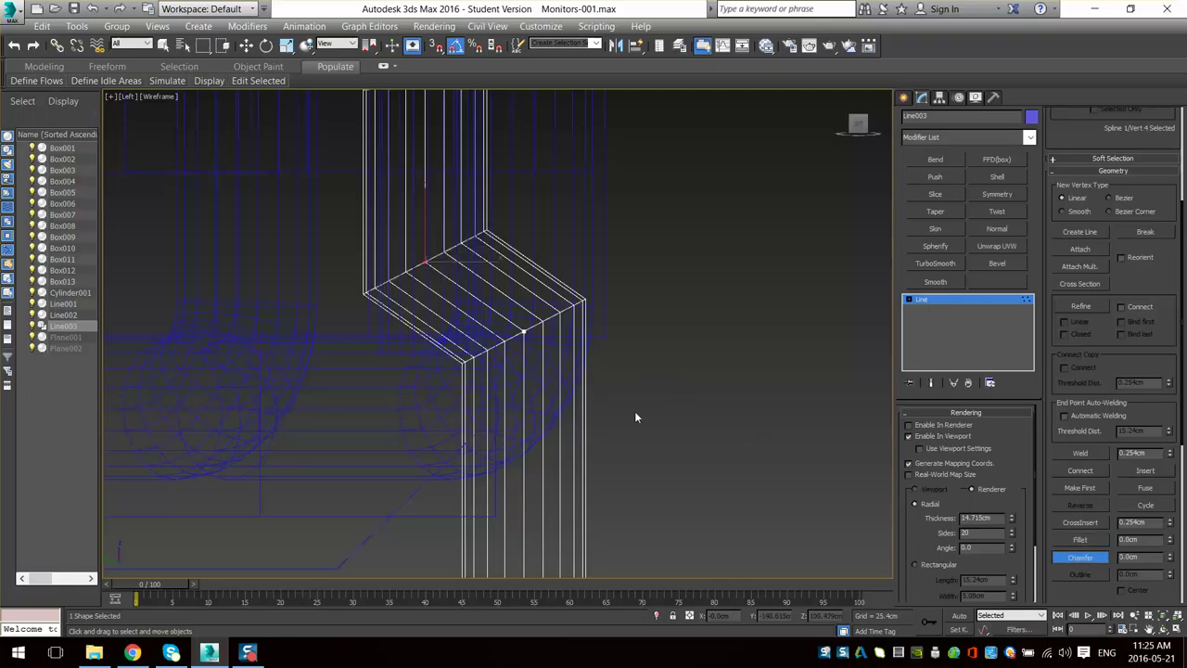
- Finish the vertex editing, show the model shaded, and move the new pipe about 19.6 cm along negative X
scroll(711, 318, down, 3)
mouse_move(691, 341)
alt+middle_down()
mouse_move(611, 349)
mouse_move(559, 273)
mouse_move(588, 349)
mouse_move(636, 336)
mouse_move(610, 339)
mouse_move(615, 330)
alt+middle_up()
scroll(610, 349, up, 1)
key(F3)
scroll(559, 273, down, 3)
click(937, 301)
scroll(610, 340, up, 3)
drag(608, 328, 492, 328)
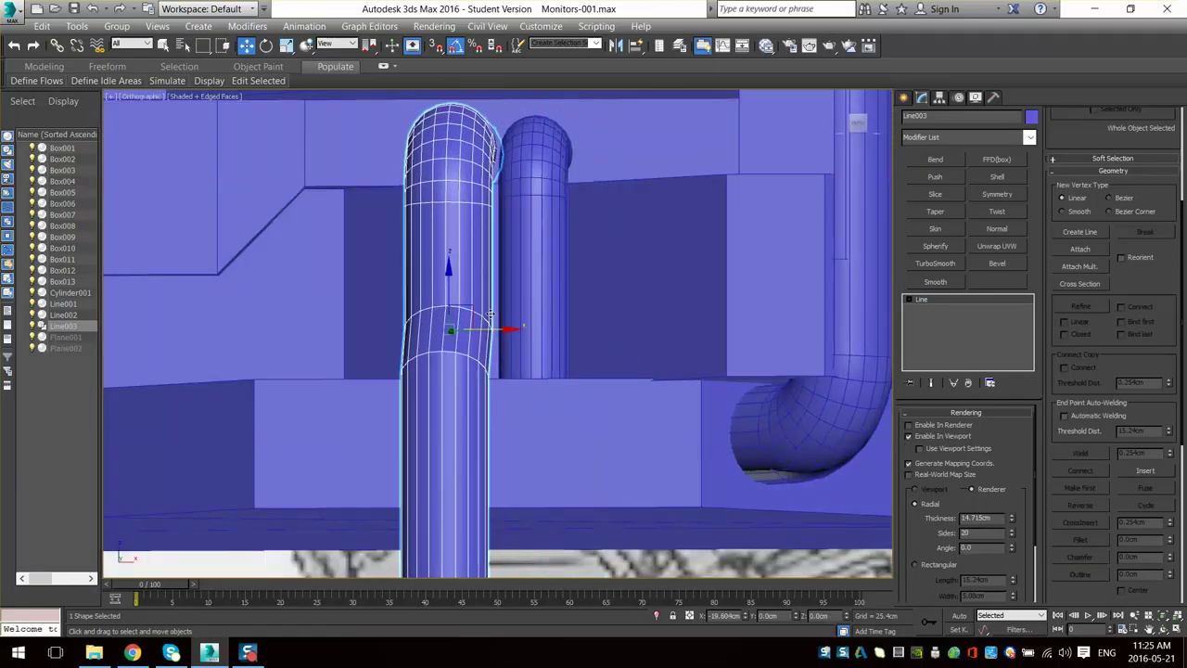
- Move the short bent pipe about 5.3 cm along positive X, away from the thick pipe
alt+middle_drag(493, 328, 540, 307)
click(523, 171)
alt+middle_drag(643, 214, 595, 284)
drag(593, 148, 625, 151)
mouse_move(625, 186)
alt+middle_down()
mouse_move(618, 203)
mouse_move(627, 203)
alt+middle_up()
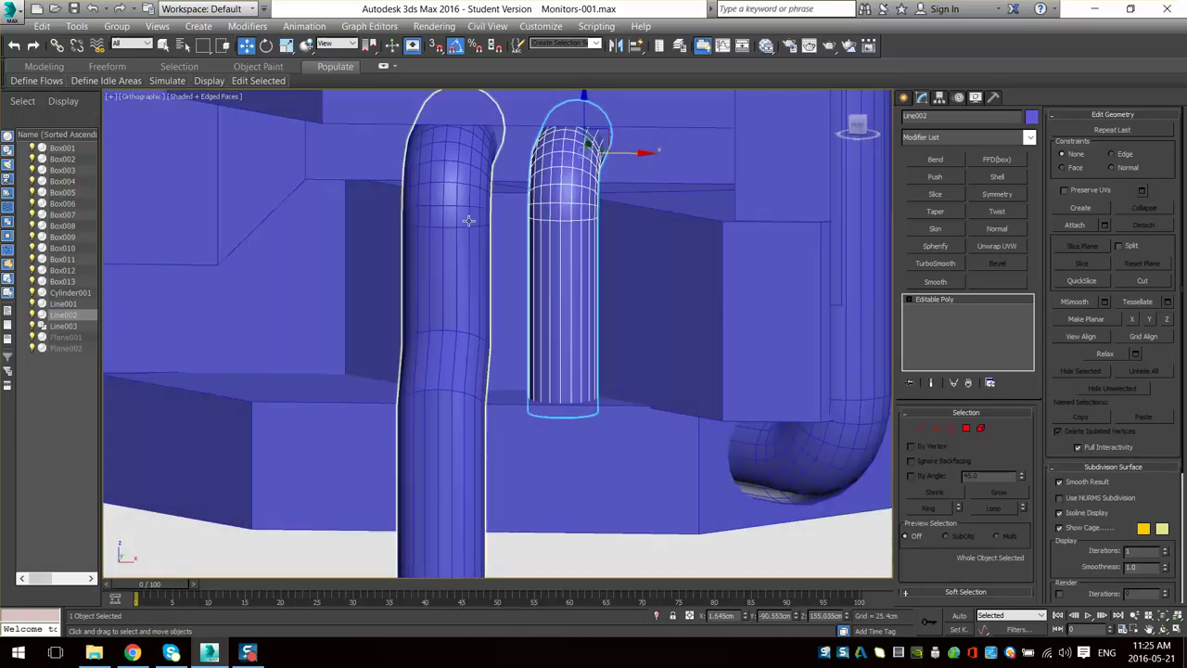
- Move the thick pipe about 6.8 cm back along positive X, closer to the short pipe
click(470, 219)
alt+middle_drag(470, 220, 482, 216)
drag(496, 343, 538, 344)
alt+middle_drag(537, 344, 576, 373)
scroll(568, 434, down, 3)
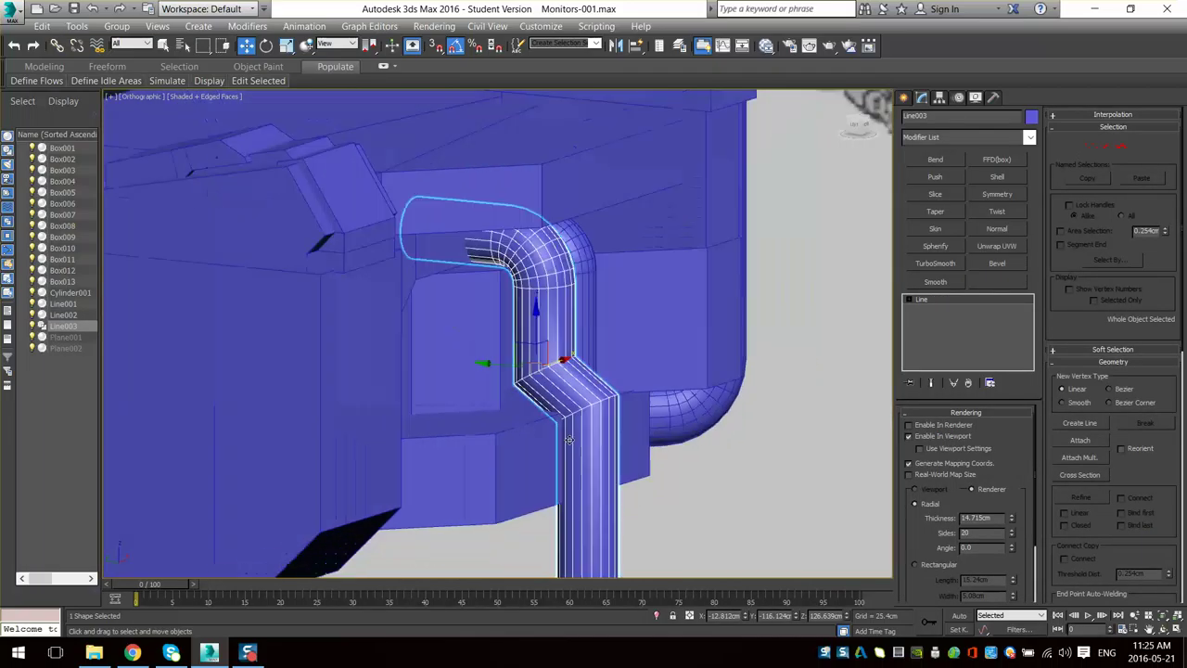
- Select the two vertices at the ends of the thick pipe's diagonal section and raise them slightly along Z
scroll(597, 432, up, 3)
alt+middle_drag(568, 436, 578, 405)
key(1)
drag(526, 298, 527, 271)
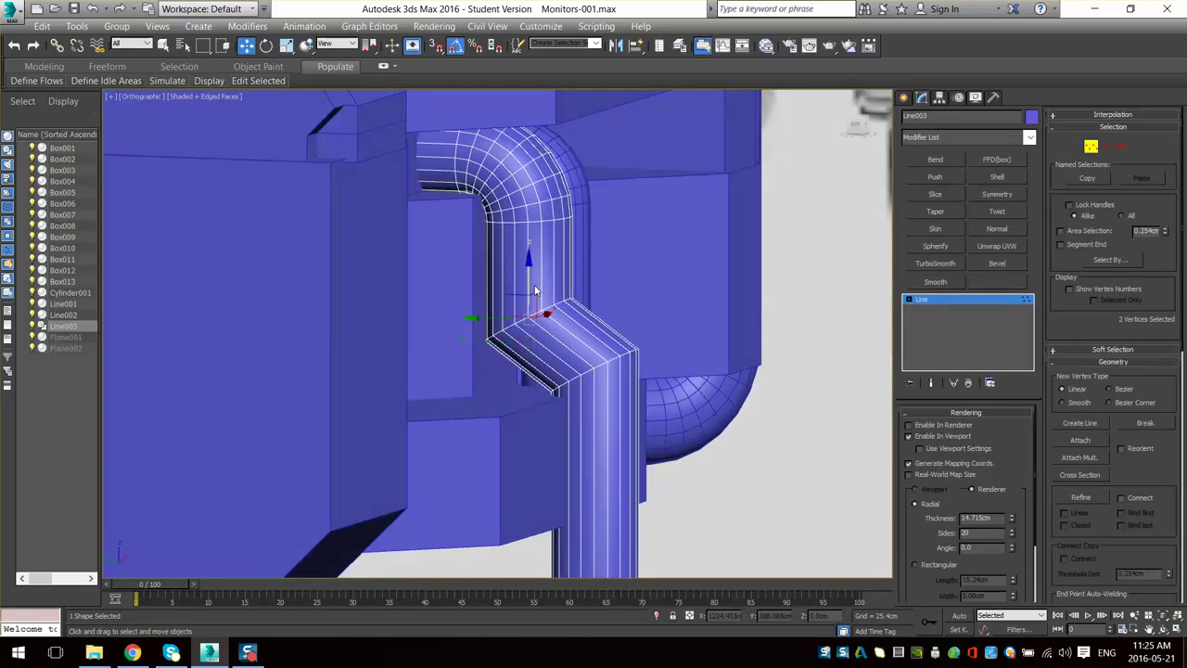
- Select the thick pipe's lower bend and end vertices and shift them about 2.7 cm outward along negative Y
scroll(608, 319, down, 2)
alt+middle_drag(601, 313, 594, 313)
scroll(580, 246, up, 2)
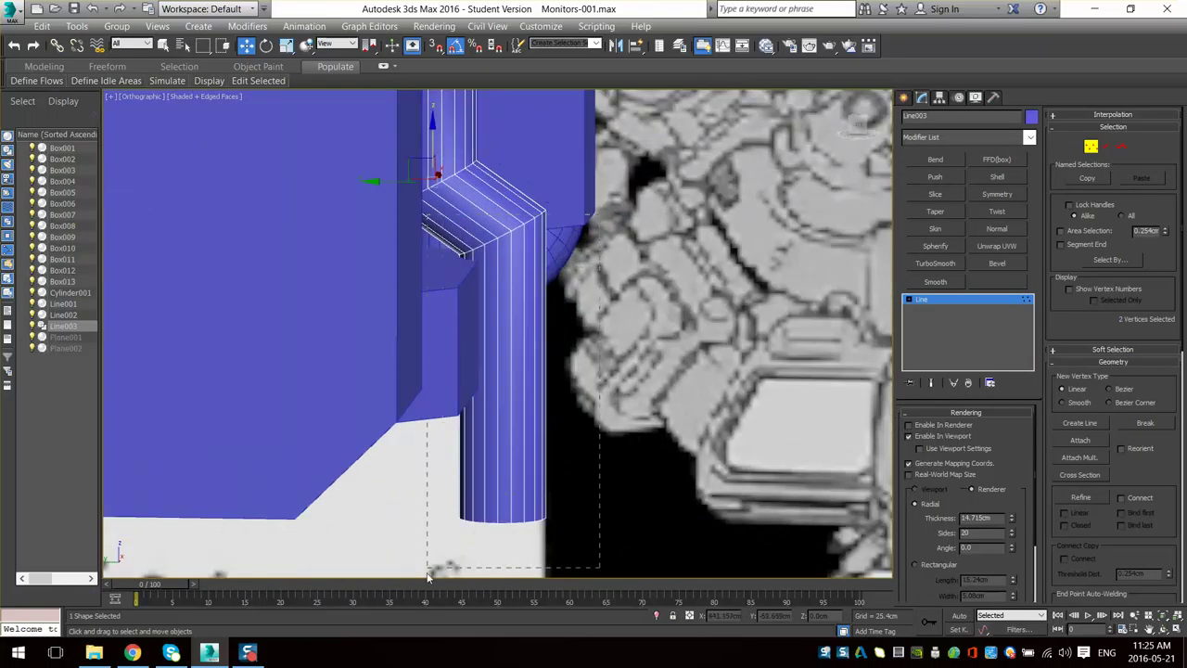
drag(458, 234, 476, 234)
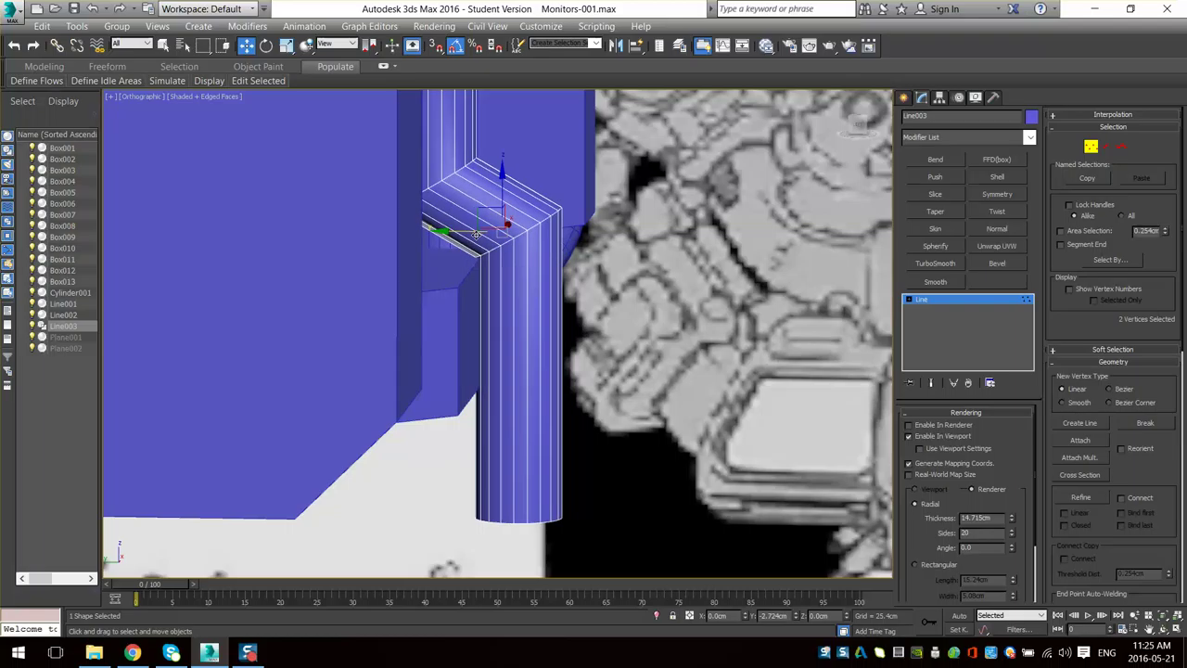
- In the left view, lower the thick pipe's lower bend and end vertices to make the diagonal section steeper
key(l)
key(F3)
key(F3)
middle_drag(486, 111, 493, 278)
scroll(494, 247, up, 2)
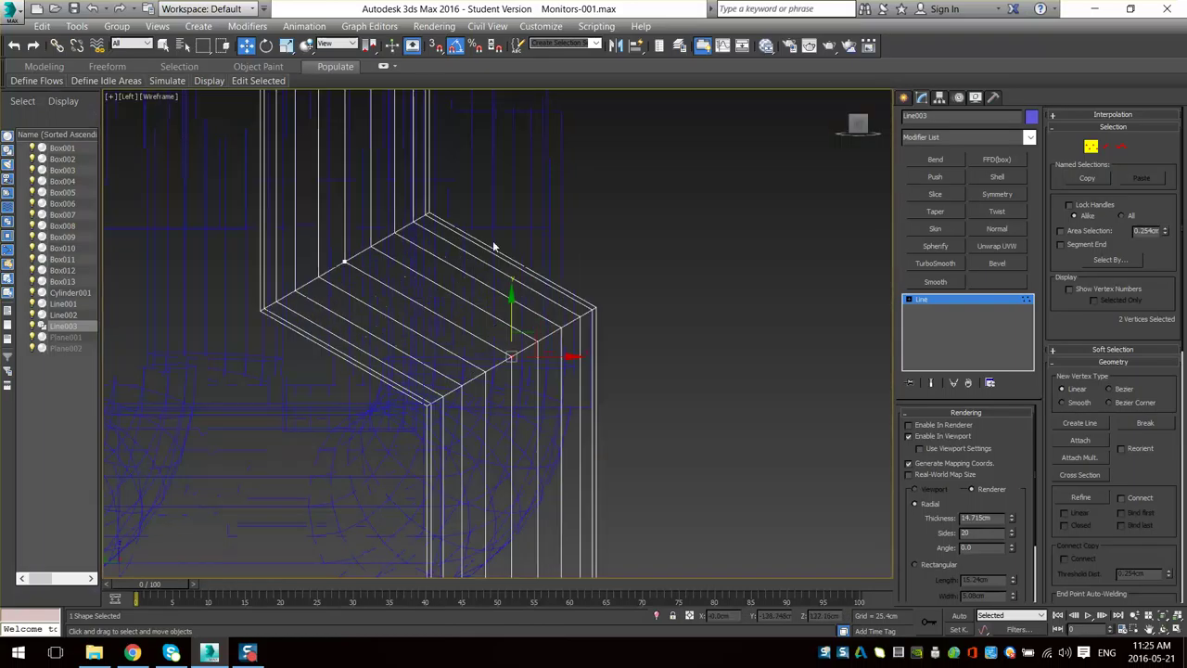
drag(513, 316, 489, 388)
- Raise the two vertices of the thick pipe's diagonal section along Z, and finish the vertex editing
scroll(636, 356, down, 3)
drag(409, 470, 409, 470)
key(F3)
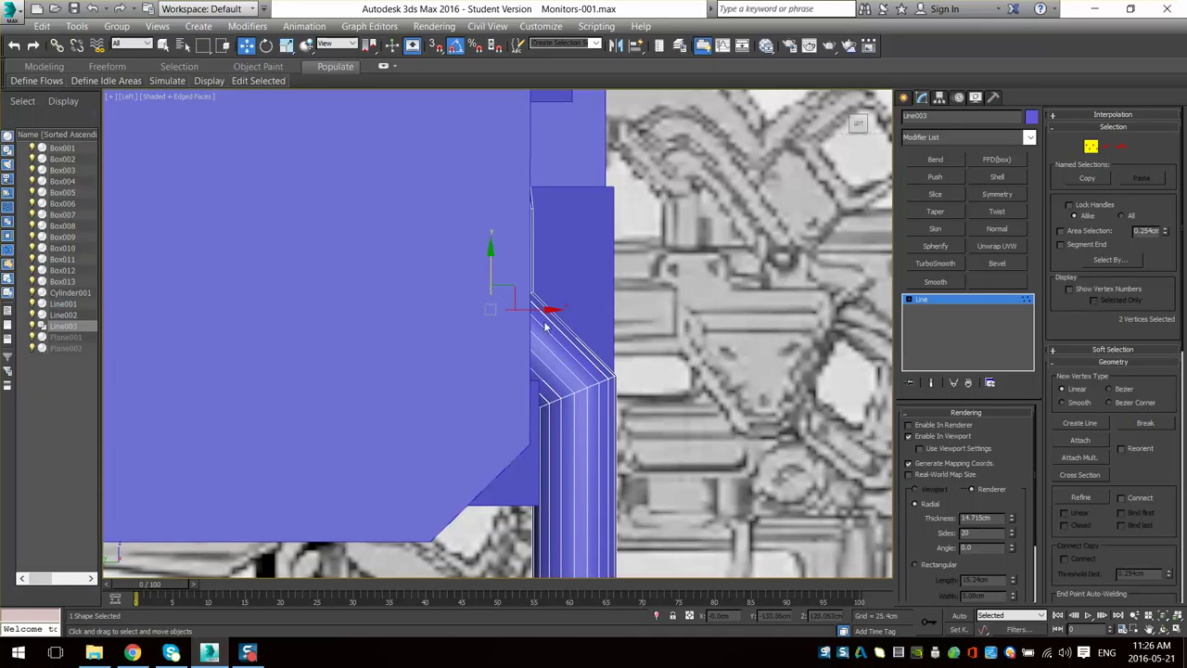
alt+middle_drag(572, 344, 545, 352)
drag(485, 271, 481, 240)
alt+middle_drag(631, 343, 501, 357)
drag(541, 368, 537, 369)
click(1088, 148)
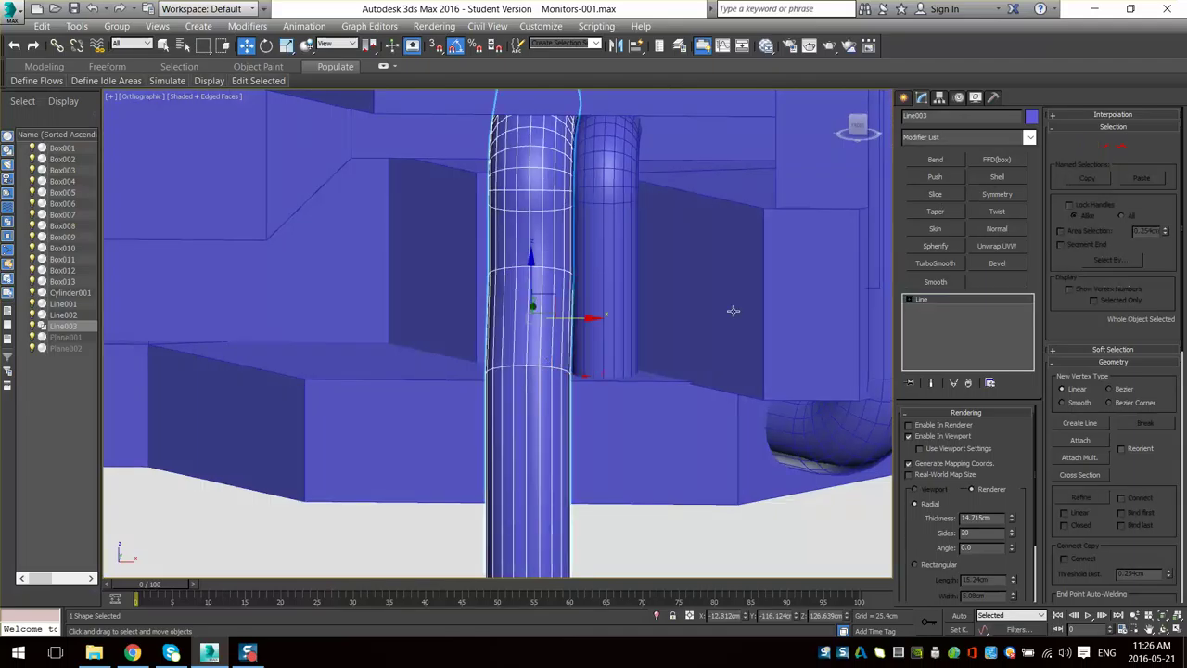
- Try filleting both end vertices of the thick pipe's diagonal section together, and undo the fillet
key(F4)
scroll(733, 310, down, 5)
mouse_move(713, 431)
alt+middle_down()
mouse_move(593, 430)
mouse_move(649, 359)
mouse_move(723, 431)
mouse_move(760, 415)
mouse_move(687, 415)
mouse_move(763, 403)
mouse_move(633, 418)
mouse_move(725, 432)
mouse_move(803, 358)
alt+middle_up()
click(1092, 149)
scroll(543, 320, up, 3)
alt+middle_drag(543, 320, 559, 332)
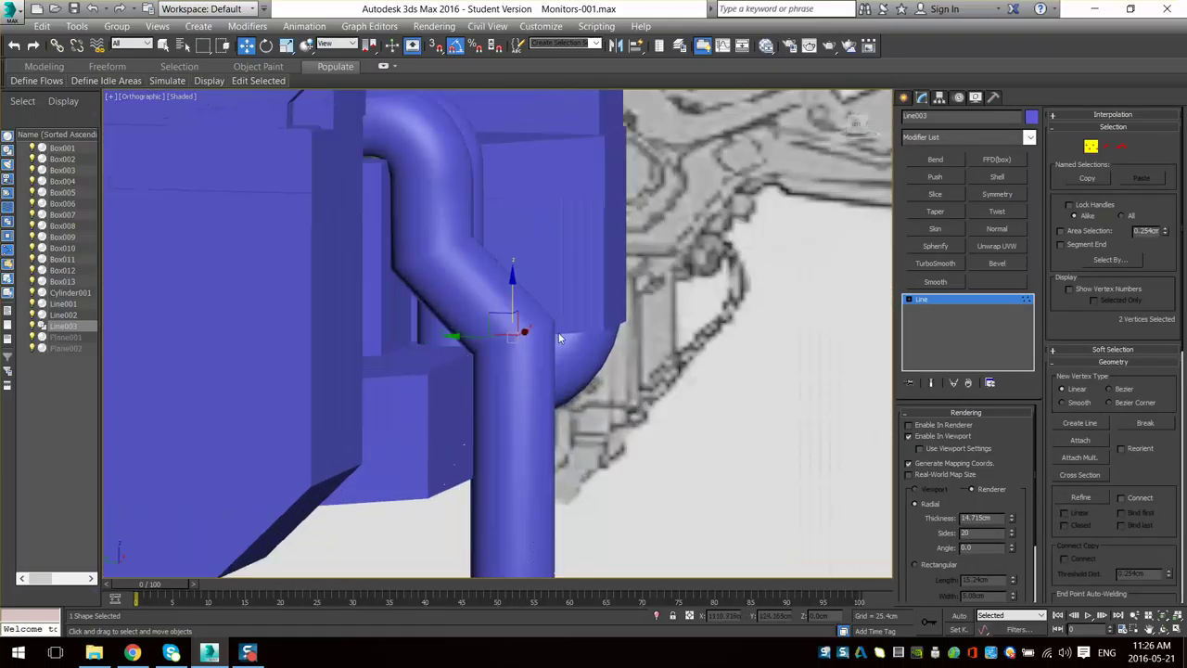
scroll(1097, 502, down, 3)
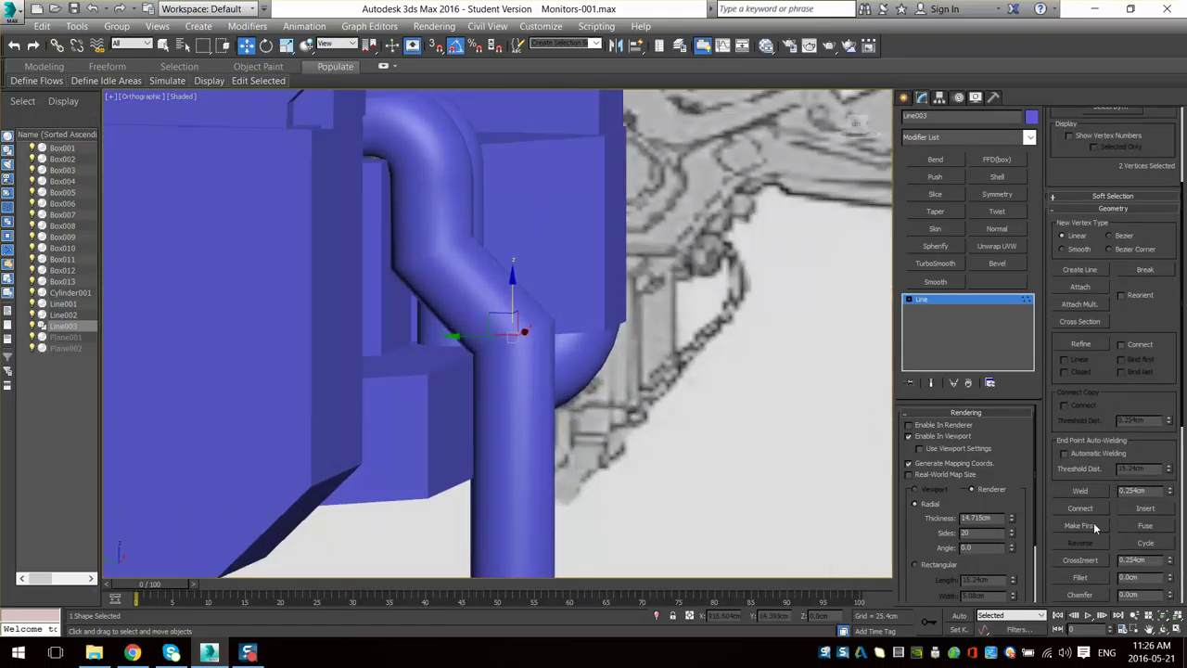
drag(512, 337, 512, 322)
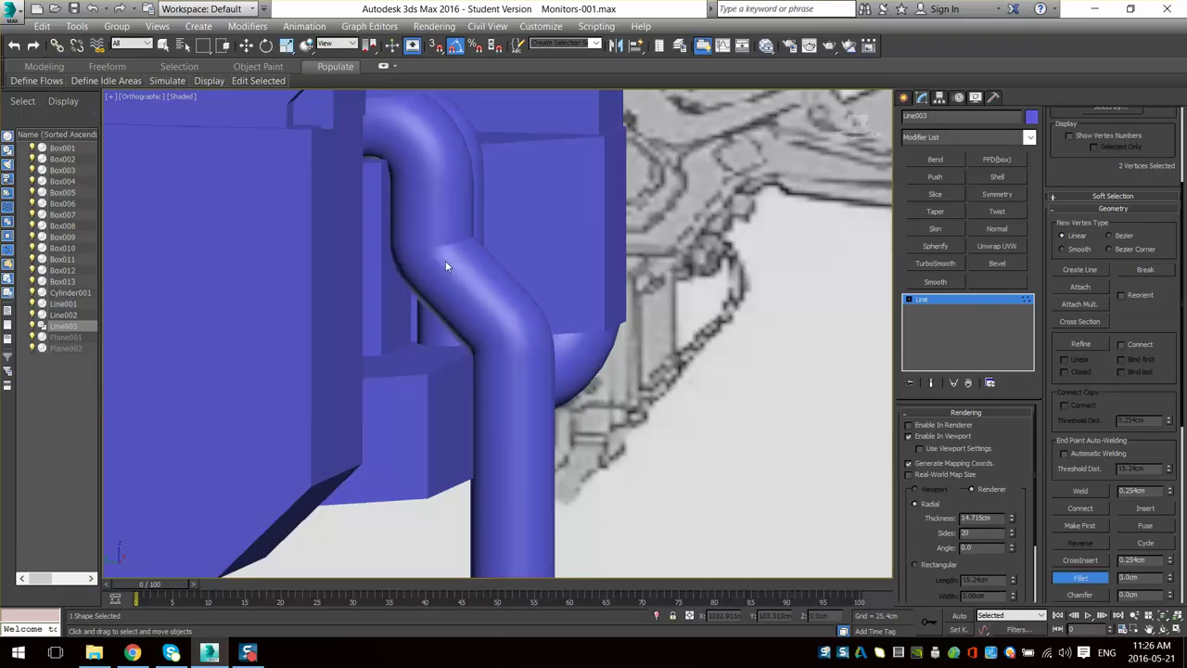
key(F4)
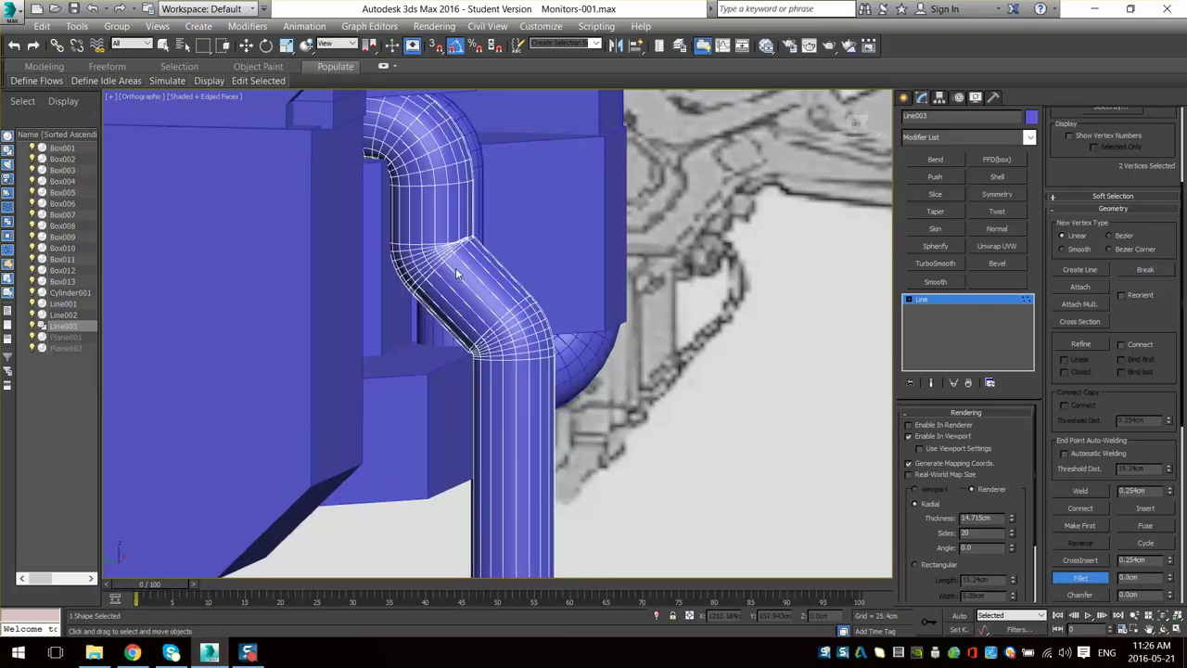
key(ctrl+z)
- Fillet only the lower vertex of the thick pipe's diagonal section to round that bend
key(F3)
click(514, 339)
key(F3)
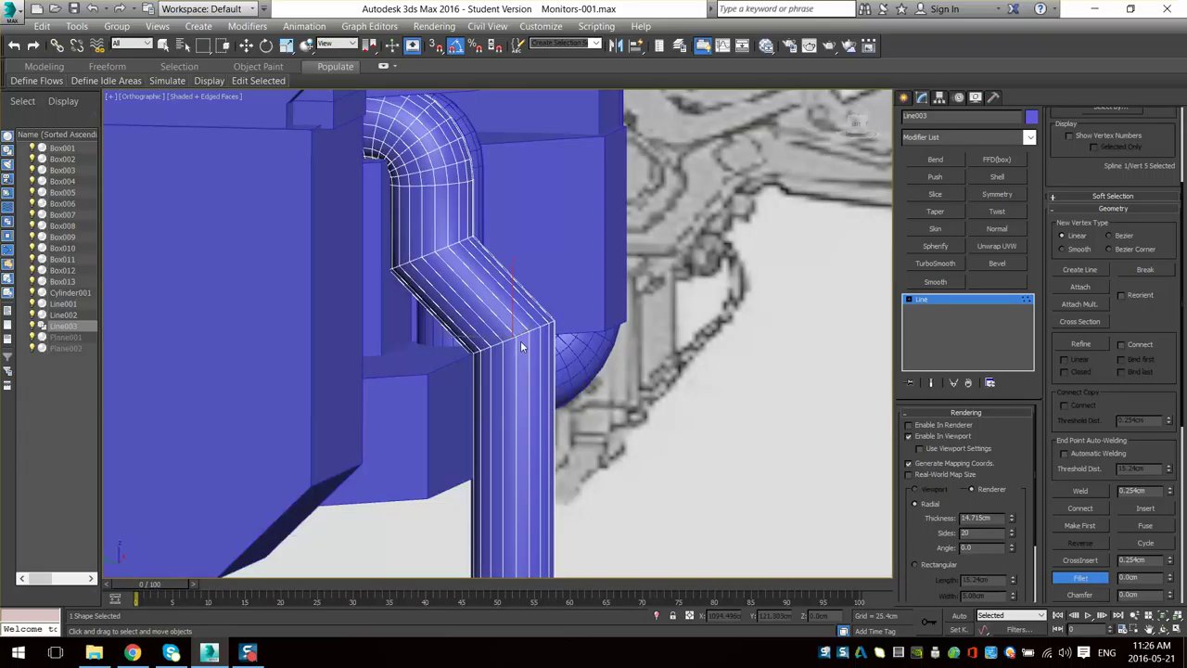
drag(516, 338, 512, 317)
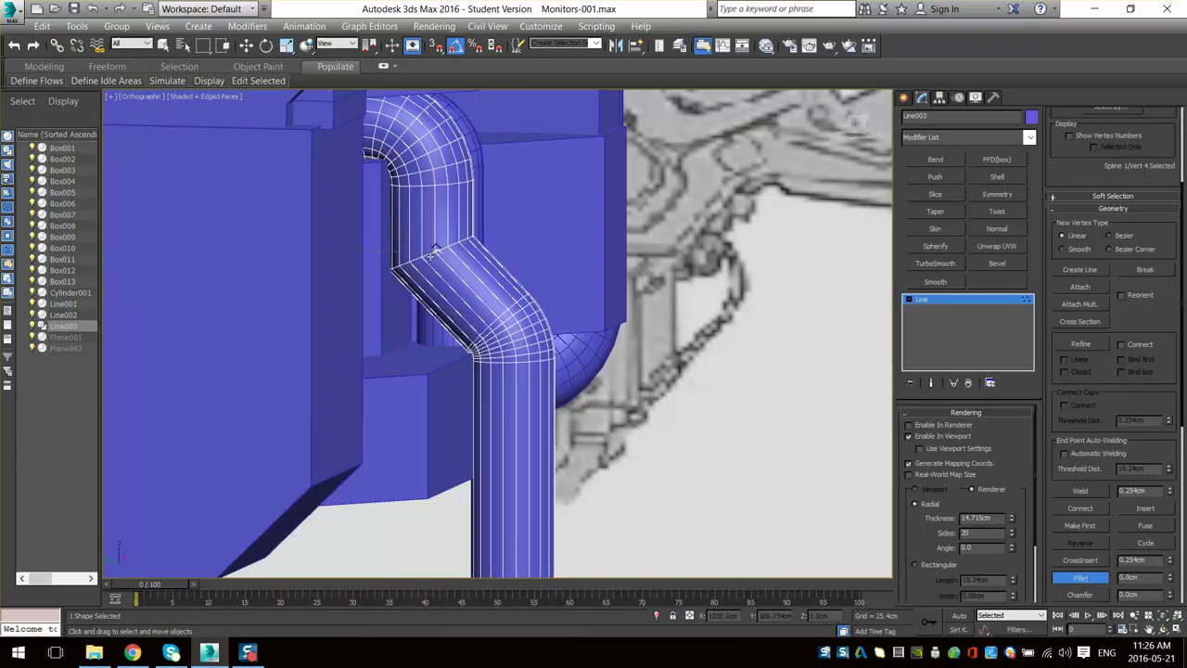
- Try a fillet of about 4.2 cm on the upper vertex of the diagonal section, and undo it
drag(434, 253, 429, 227)
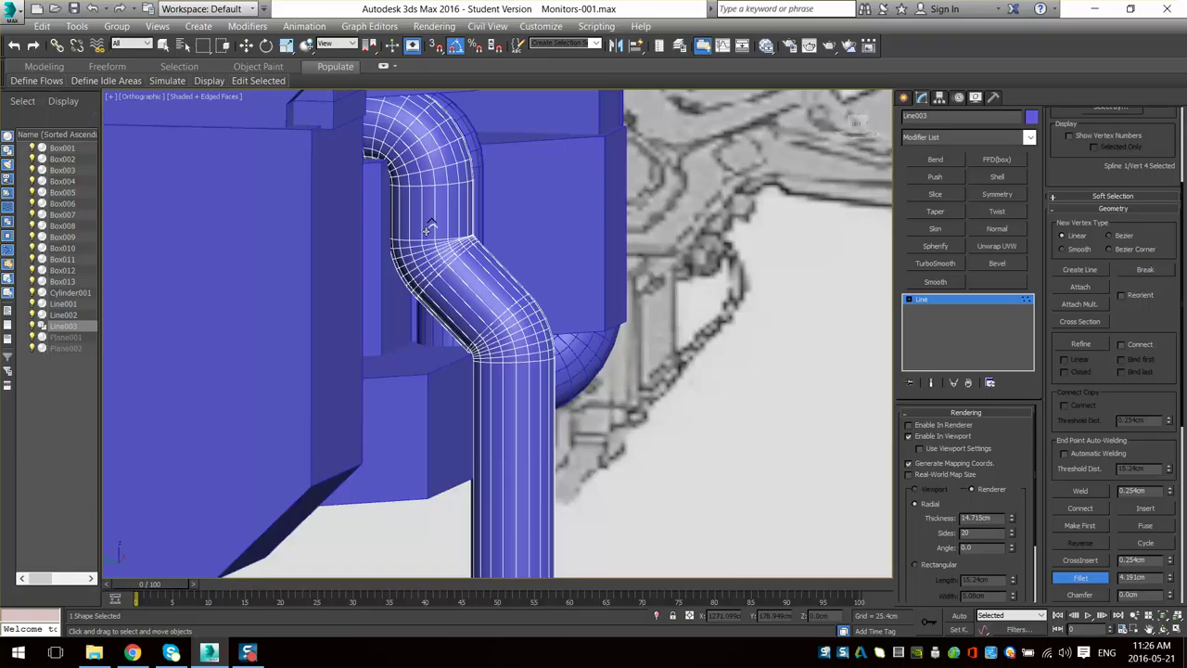
scroll(466, 251, up, 5)
middle_drag(467, 250, 426, 341)
key(ctrl+z)
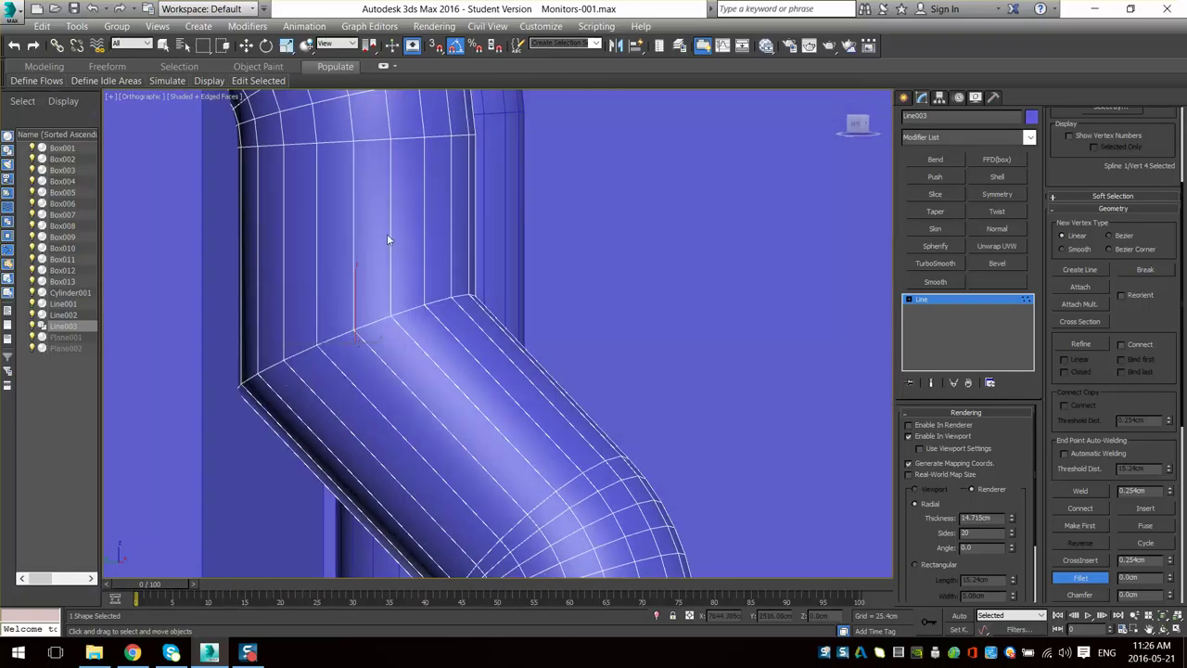
- Try moving the upper vertex of the thick pipe's diagonal section along Z, undoing each move
middle_drag(386, 234, 410, 249)
scroll(407, 311, down, 4)
key(F3)
scroll(397, 296, up, 4)
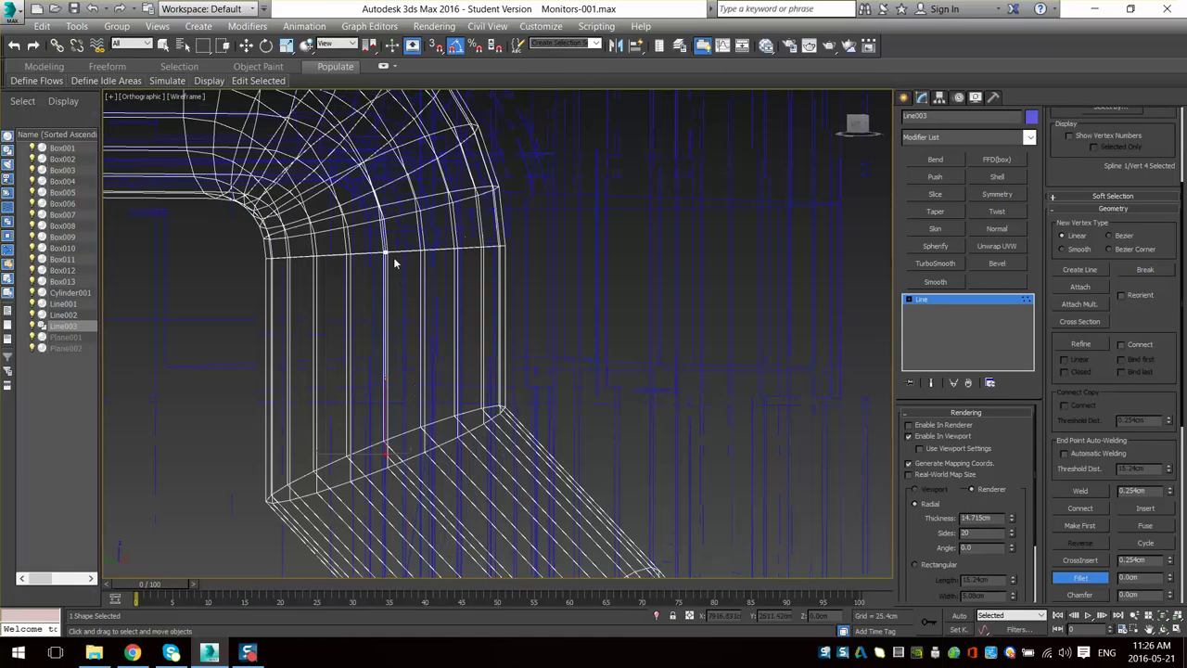
key(w)
click(387, 252)
alt+middle_drag(396, 344, 372, 369)
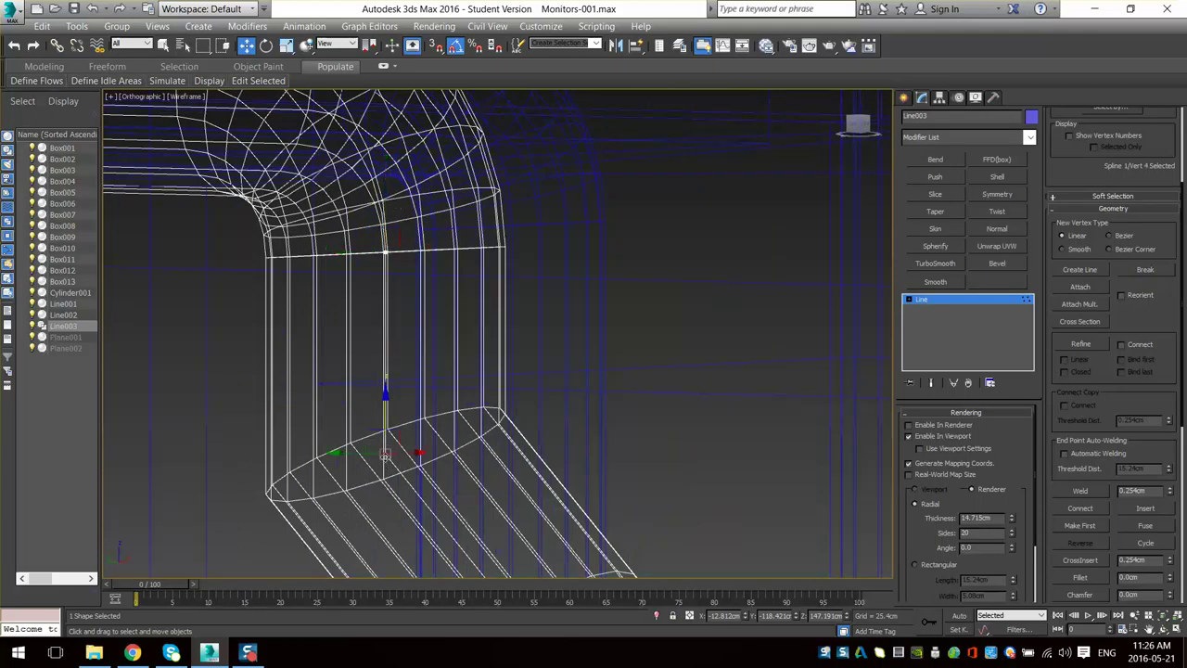
drag(385, 455, 386, 436)
key(ctrl+z)
alt+middle_drag(385, 254, 412, 258)
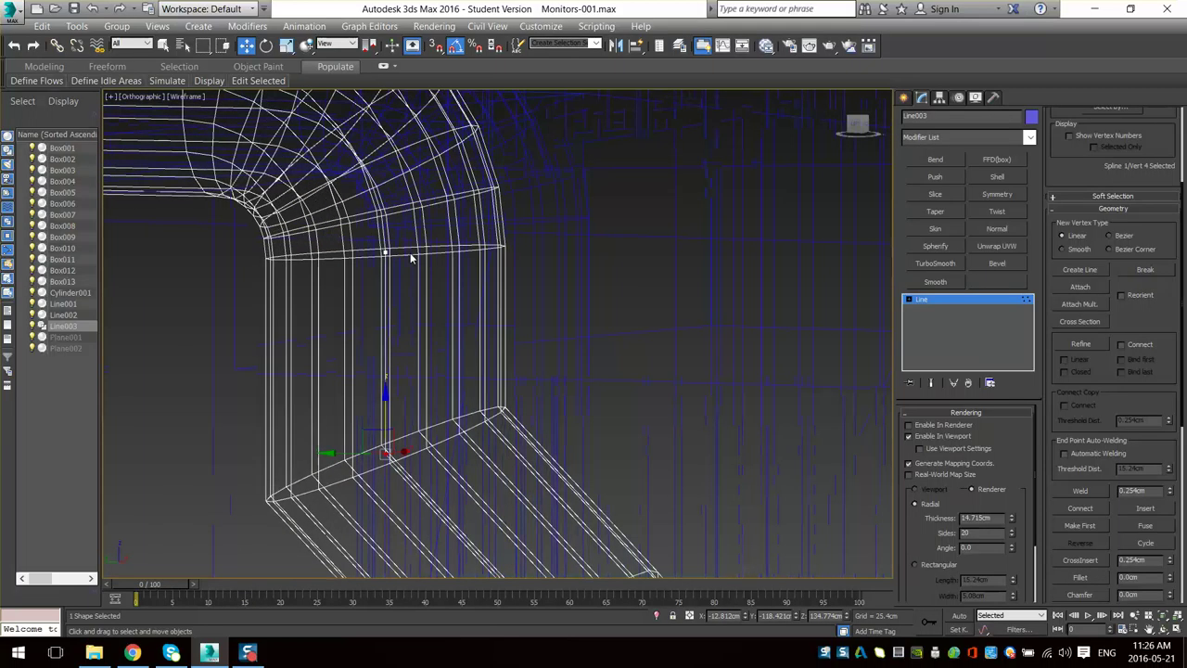
drag(383, 365, 384, 341)
key(ctrl+z)
- Examine the hanging pipe bundles beneath the monitor clusters in the concept sketches and compare them with the modelled pipes
middle_drag(441, 443, 442, 341)
scroll(408, 409, down, 4)
mouse_move(489, 401)
alt+middle_down()
mouse_move(468, 411)
mouse_move(477, 458)
mouse_move(505, 428)
mouse_move(445, 321)
mouse_move(440, 399)
alt+middle_up()
key(F3)
scroll(559, 461, down, 5)
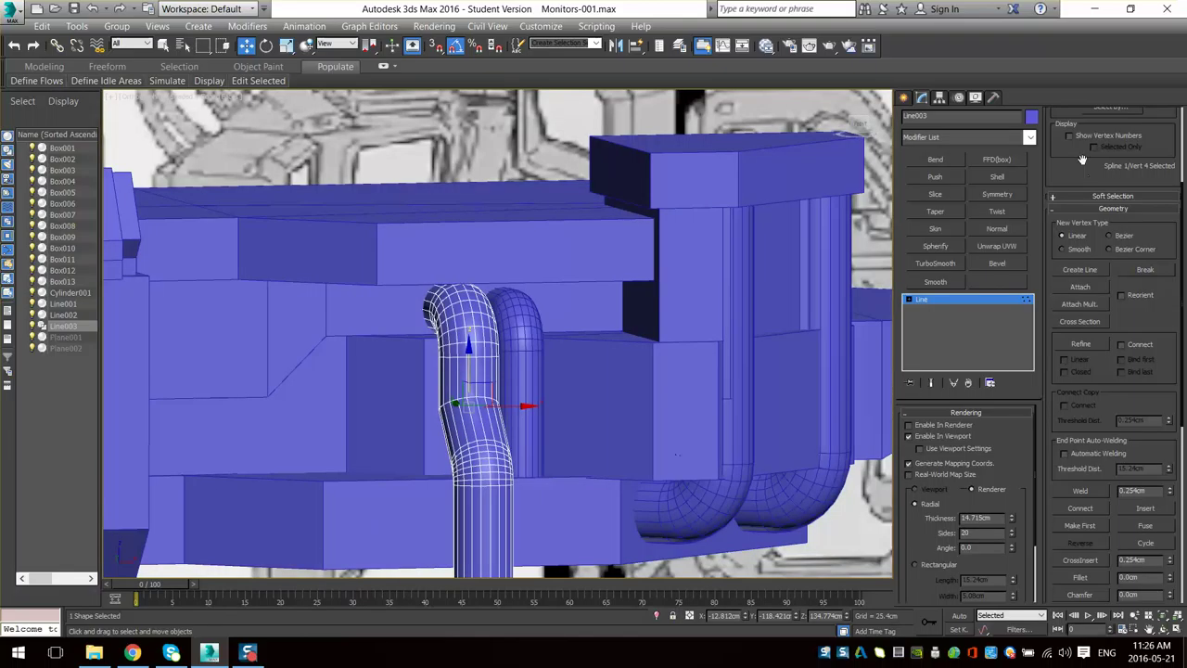
scroll(472, 365, down, 8)
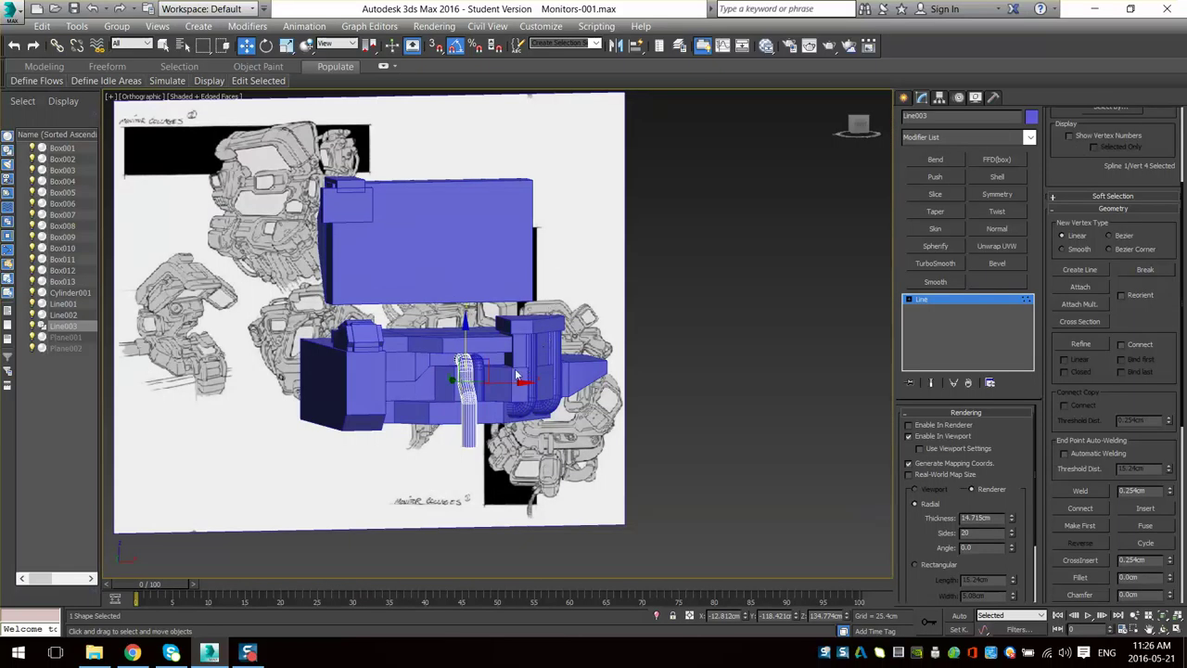
mouse_move(331, 321)
alt+middle_down()
mouse_move(427, 315)
mouse_move(519, 380)
mouse_move(321, 220)
alt+middle_up()
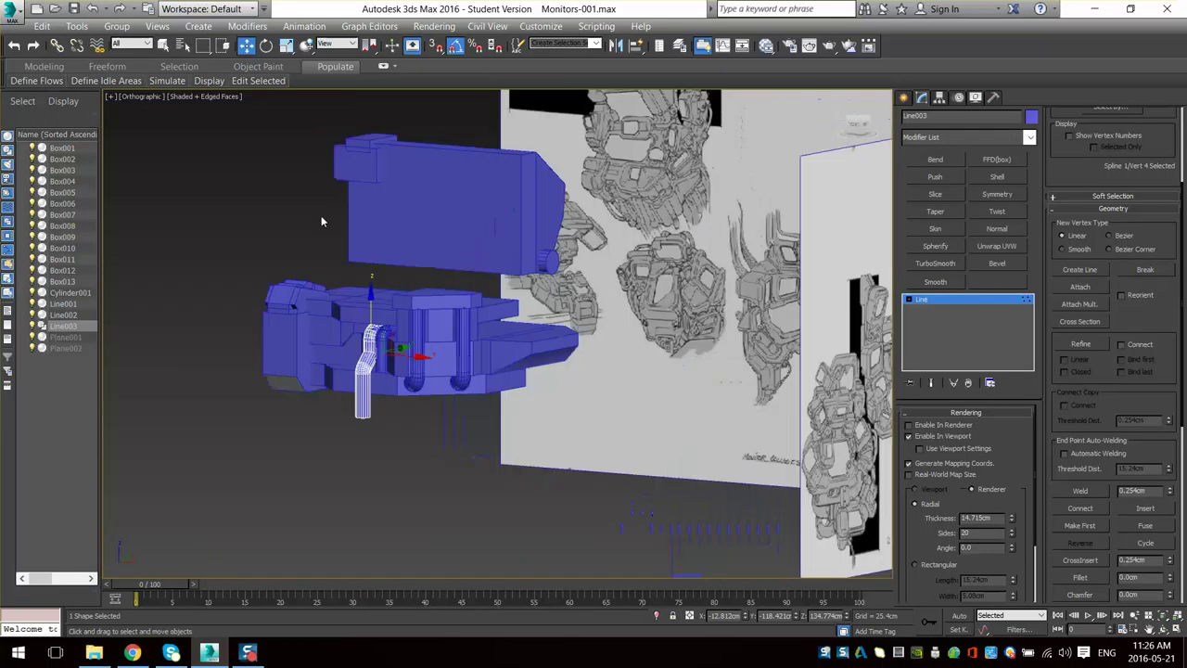
scroll(547, 342, up, 5)
middle_drag(567, 192, 556, 404)
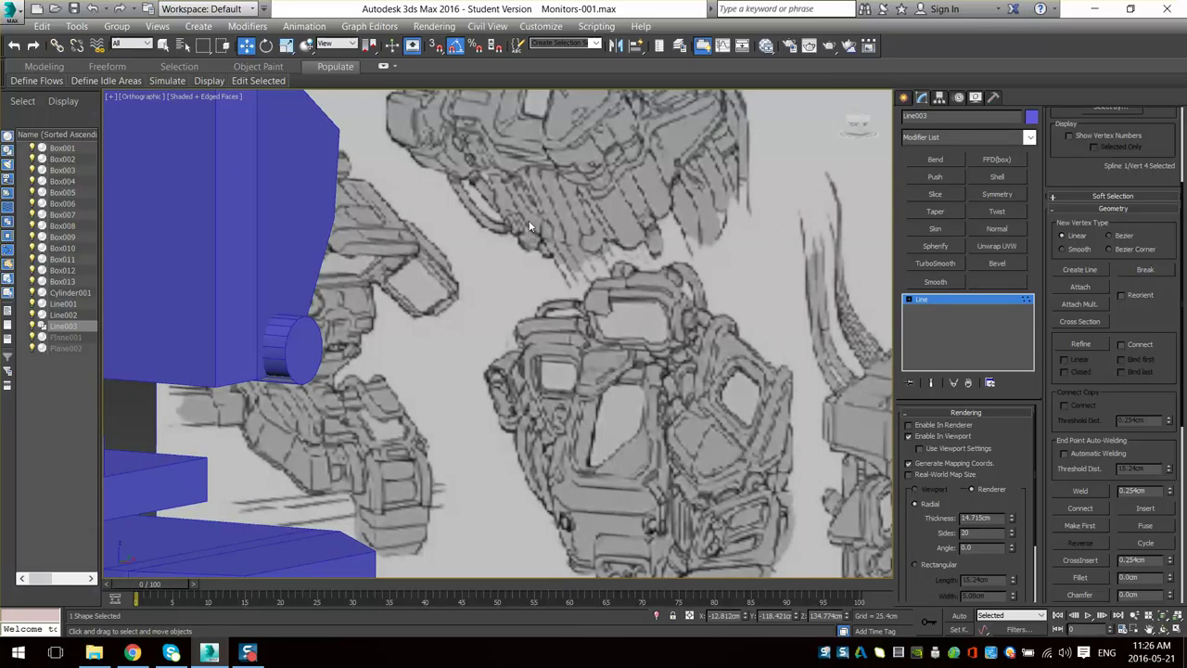
mouse_move(549, 240)
middle_down()
mouse_move(586, 247)
mouse_move(521, 221)
mouse_move(533, 256)
mouse_move(492, 290)
mouse_move(485, 276)
middle_up()
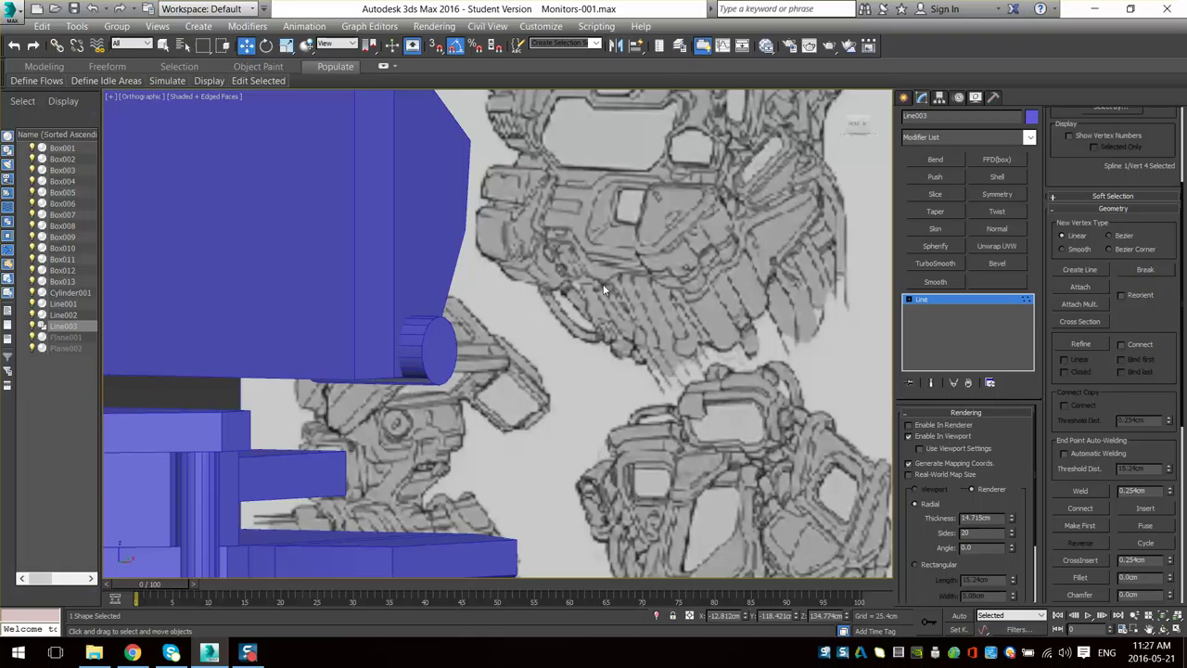
middle_drag(640, 368, 639, 340)
scroll(611, 328, down, 2)
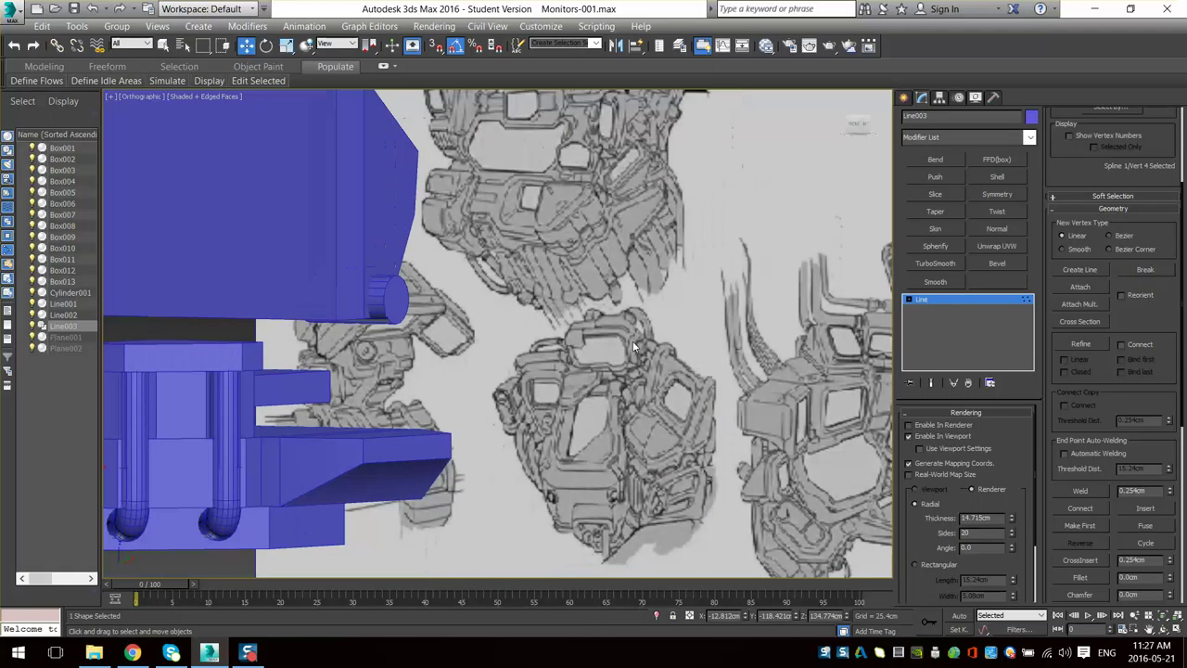
mouse_move(716, 371)
middle_down()
mouse_move(608, 352)
mouse_move(597, 388)
middle_up()
scroll(514, 351, up, 4)
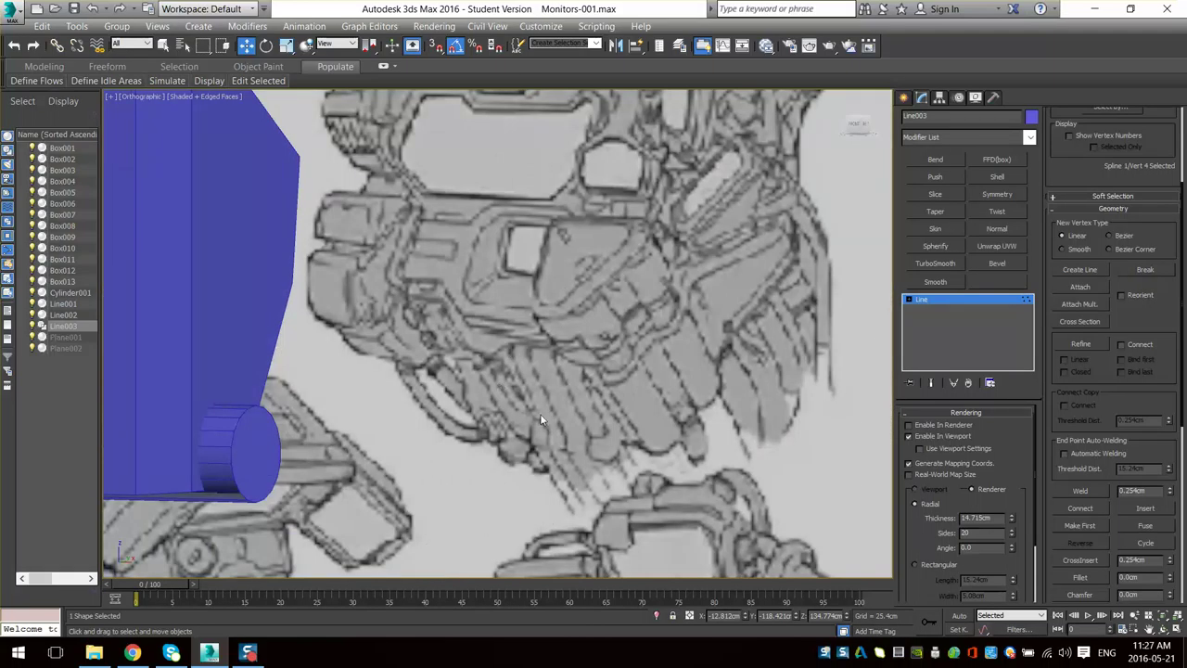
scroll(538, 410, down, 6)
middle_drag(538, 410, 515, 260)
mouse_move(345, 243)
alt+middle_down()
mouse_move(312, 247)
mouse_move(332, 310)
alt+middle_up()
scroll(332, 311, up, 5)
mouse_move(547, 299)
alt+middle_down()
mouse_move(572, 293)
mouse_move(529, 384)
alt+middle_up()
scroll(403, 412, down, 6)
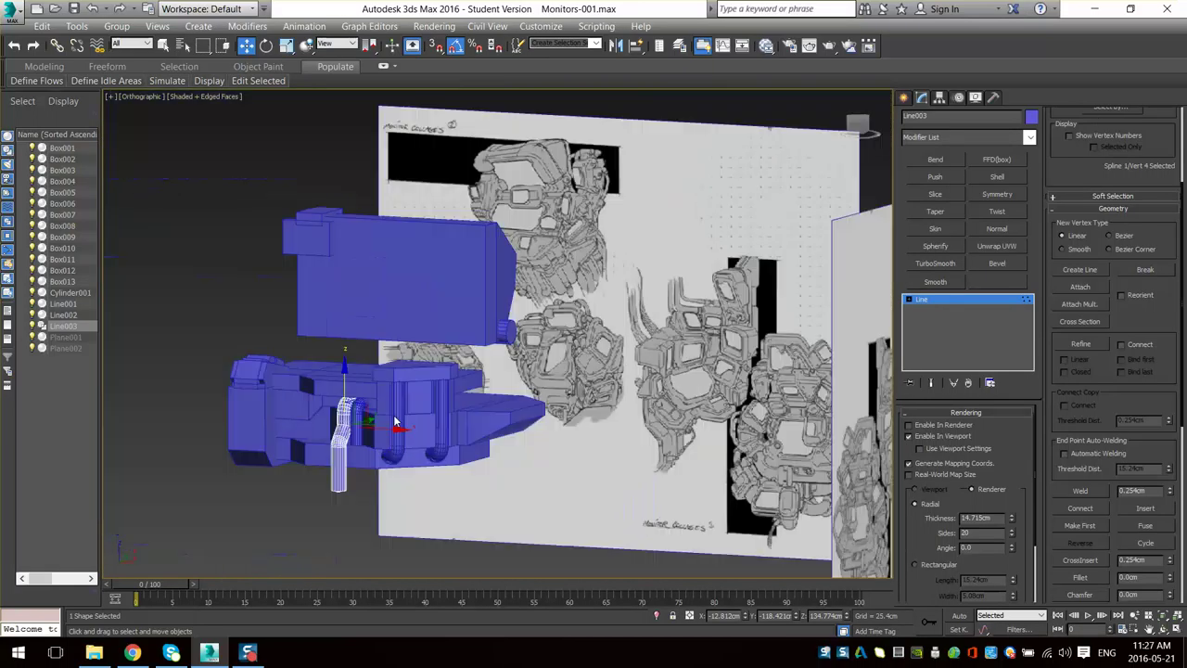
- Finish the vertex editing and copy the thick pipe about 16.2 cm along negative X
scroll(851, 393, up, 3)
click(932, 300)
middle_drag(167, 468, 440, 411)
scroll(381, 435, up, 4)
scroll(470, 375, up, 3)
shift+drag(453, 353, 387, 353)
key(Return)
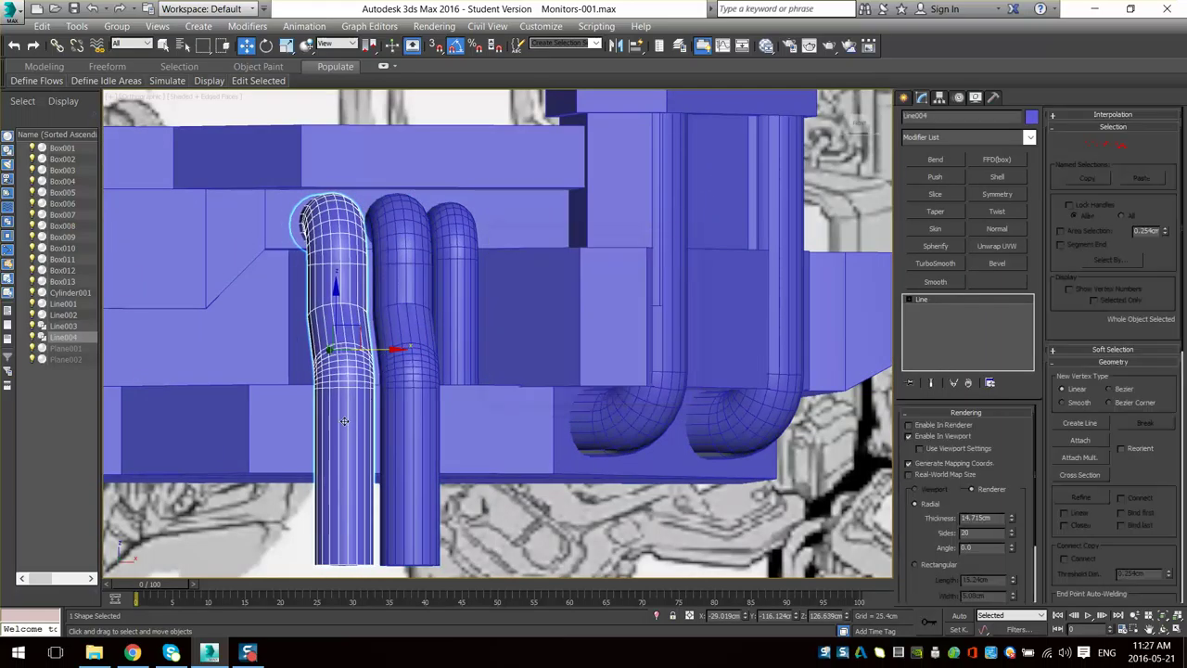
- Try a Smooth modifier with Auto Smooth on the original thick pipe, and remove the modifier
mouse_move(331, 426)
alt+middle_down()
mouse_move(362, 425)
mouse_move(348, 424)
mouse_move(381, 355)
mouse_move(430, 377)
mouse_move(328, 399)
mouse_move(348, 402)
mouse_move(371, 371)
mouse_move(357, 388)
alt+middle_up()
scroll(418, 324, up, 2)
scroll(422, 326, down, 2)
key(F4)
scroll(483, 311, up, 3)
middle_drag(419, 257, 464, 432)
scroll(464, 432, down, 1)
alt+middle_drag(464, 432, 461, 303)
key(F4)
click(452, 309)
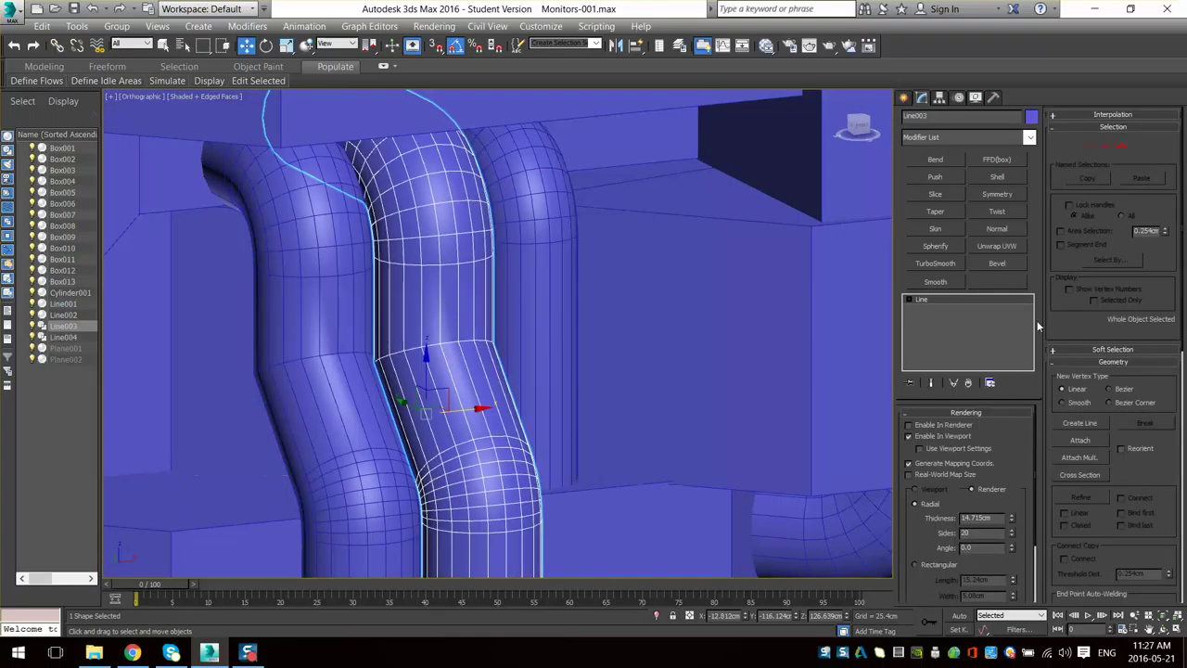
click(943, 281)
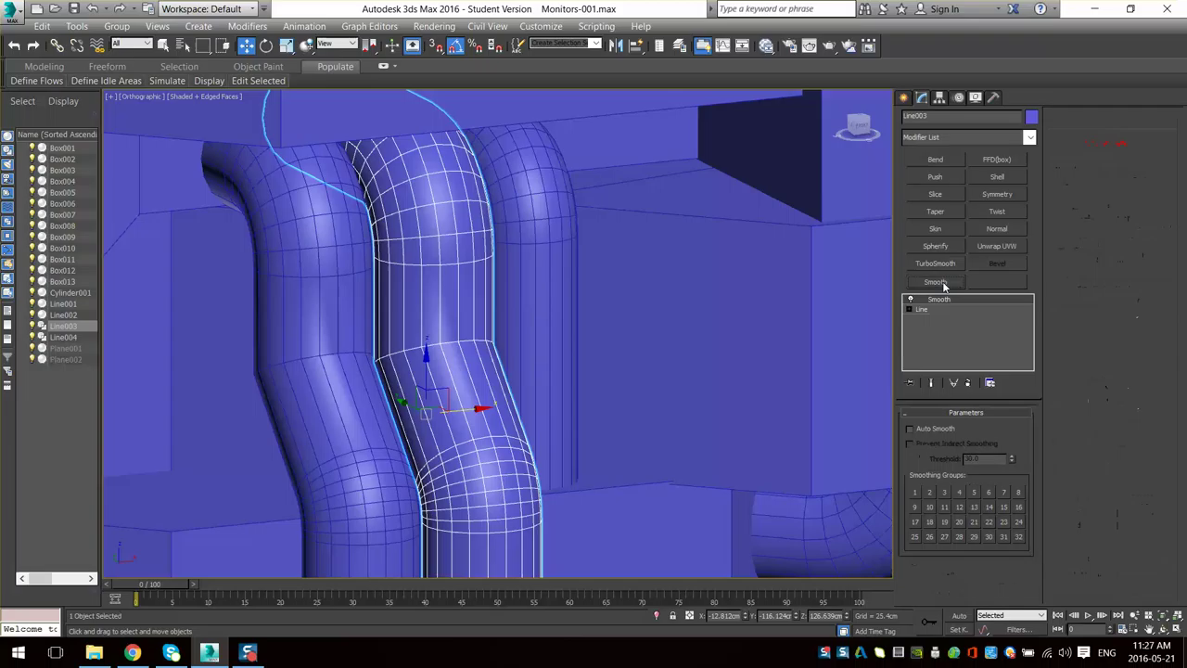
click(937, 428)
click(969, 383)
- Delete the copied thick pipe and reselect the original one
click(327, 325)
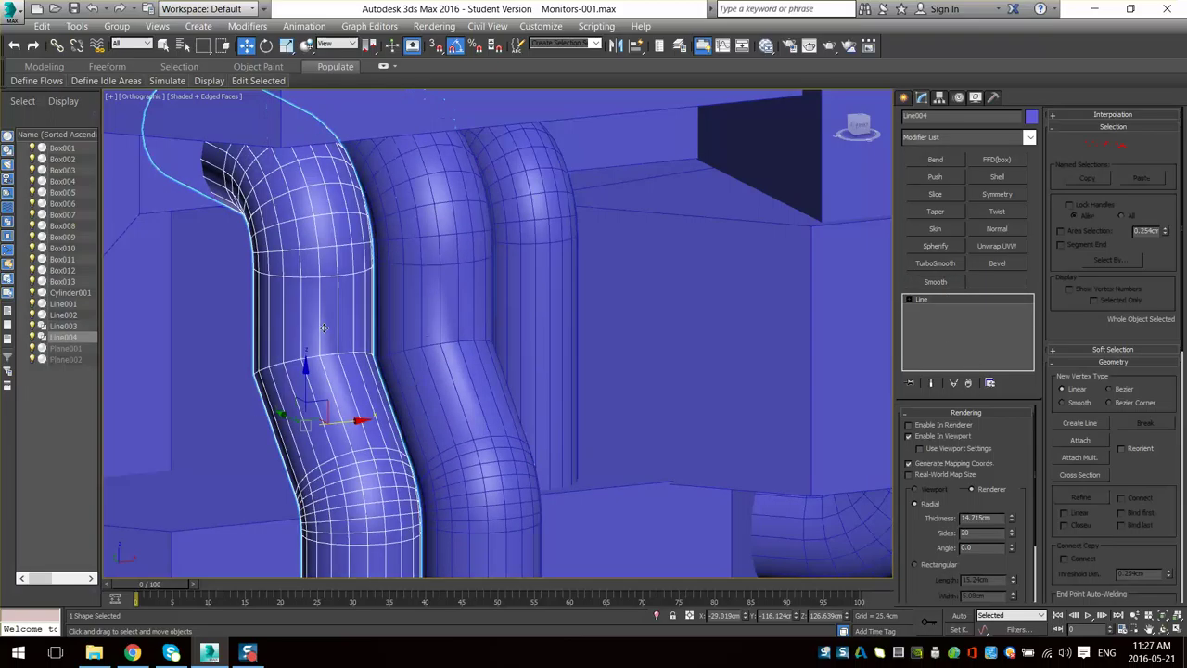
key(Delete)
click(428, 315)
click(428, 315)
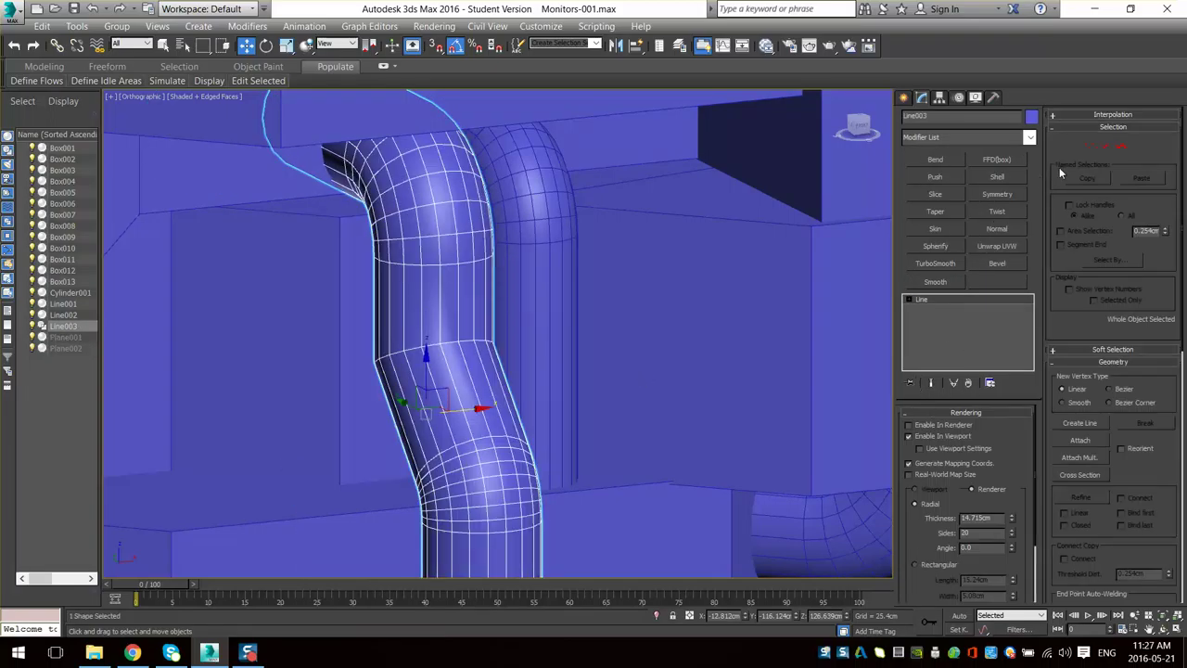
- Lower the upper vertex of the thick pipe's diagonal section about 0.4 cm along Z, and finish the vertex editing
click(1089, 148)
scroll(537, 345, up, 5)
key(F3)
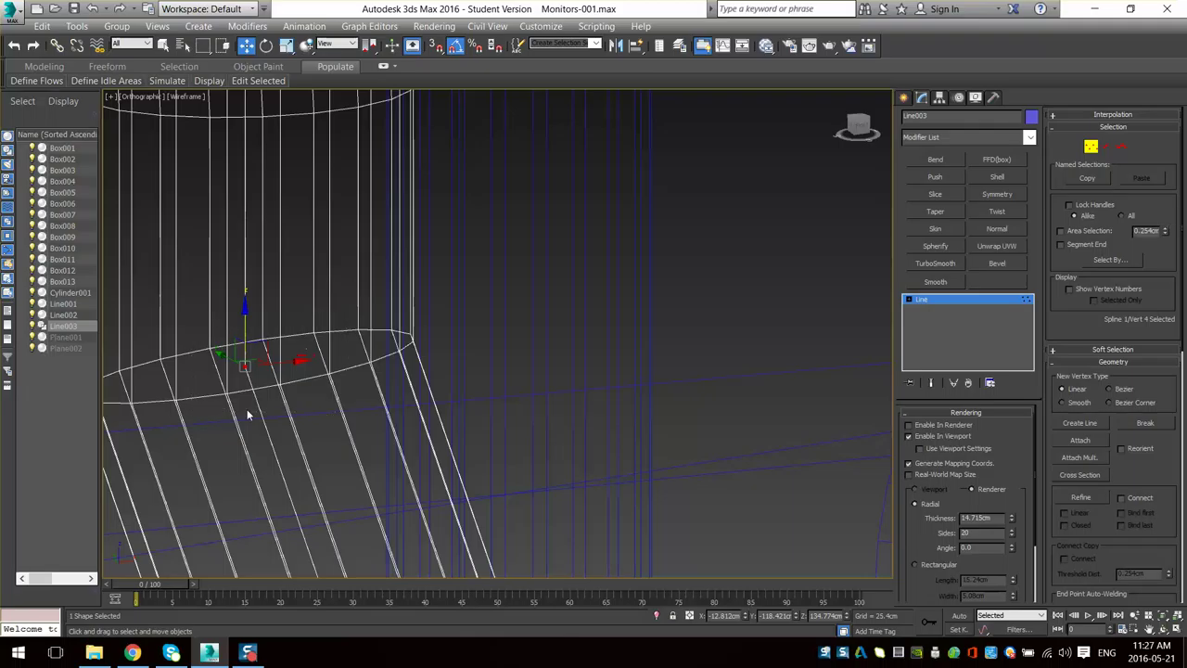
middle_drag(248, 414, 519, 373)
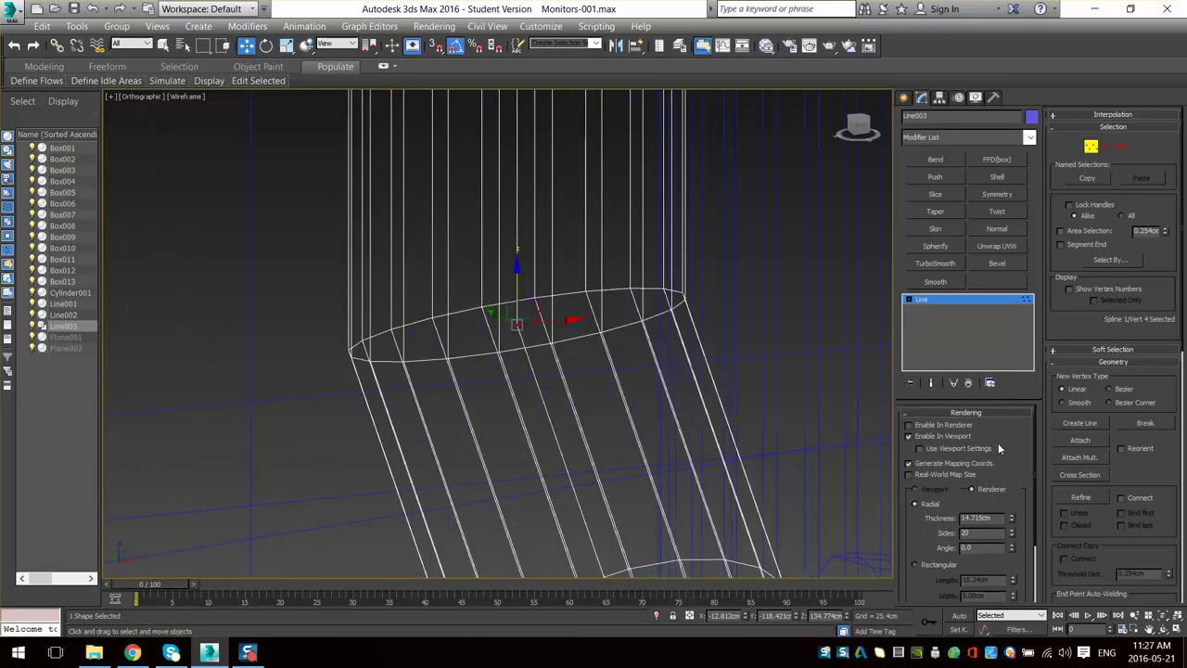
key(F3)
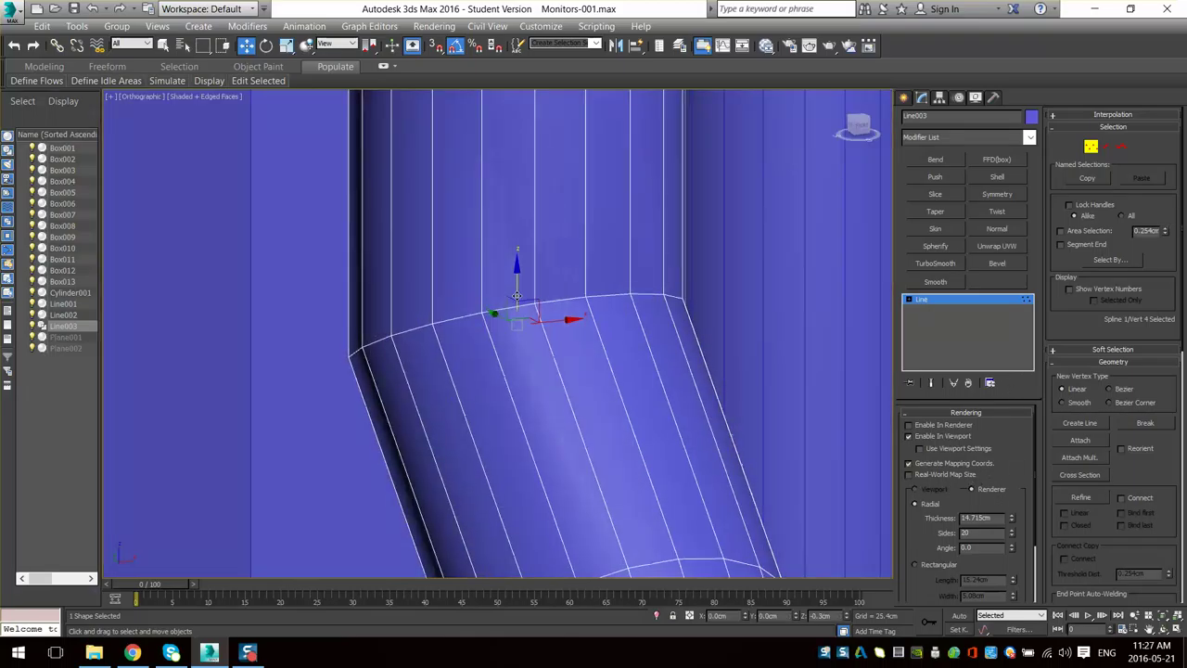
scroll(566, 406, down, 5)
alt+middle_drag(611, 439, 584, 437)
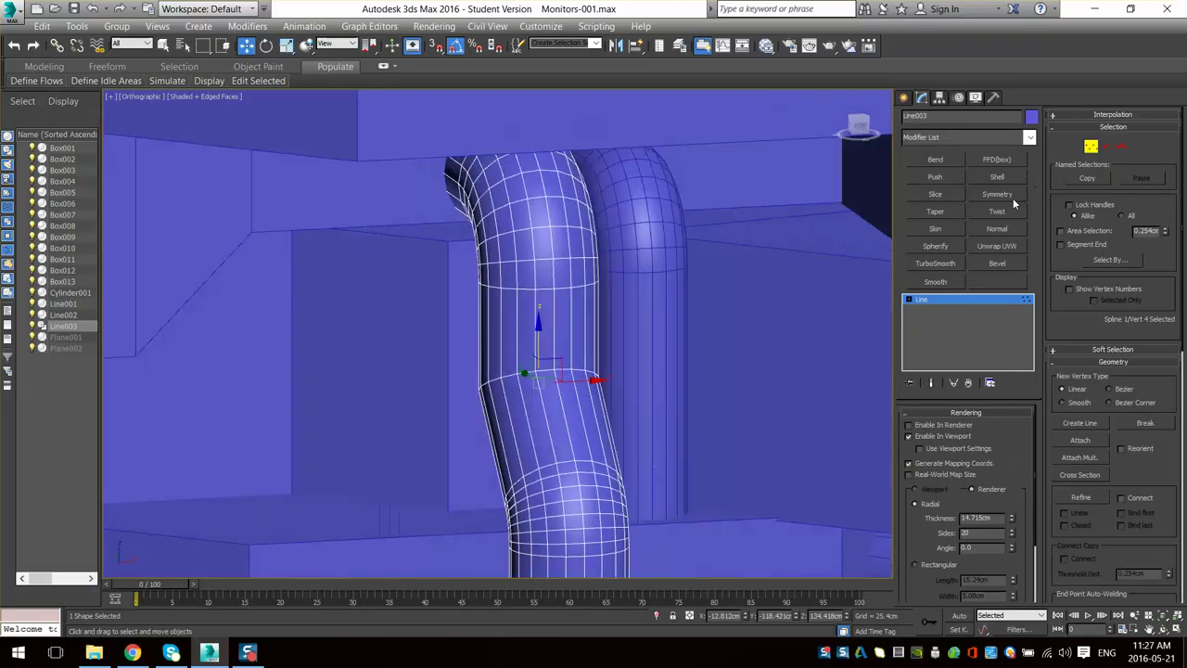
click(1093, 151)
- Copy the adjusted thick pipe along negative X, placing the duplicate about 16.2 cm from the original
scroll(723, 336, down, 4)
alt+middle_drag(723, 337, 669, 348)
mouse_move(677, 370)
shift+mouse_down()
mouse_move(586, 374)
mouse_move(597, 374)
shift+mouse_up()
key(Return)
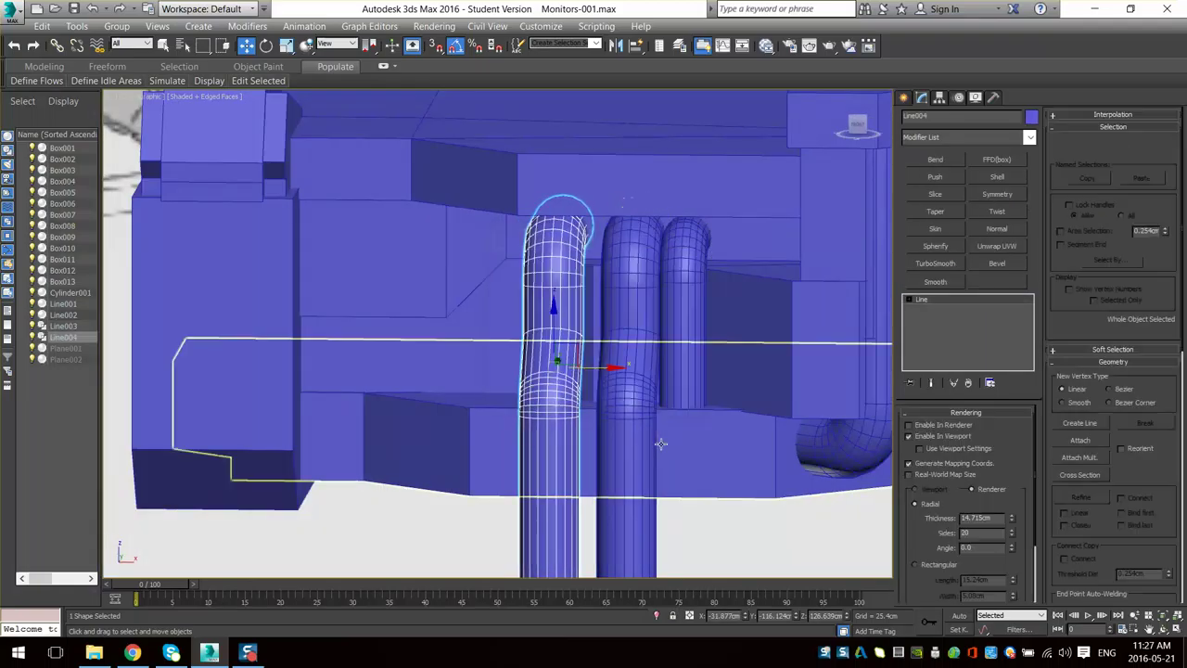
key(F4)
mouse_move(599, 439)
alt+middle_down()
mouse_move(639, 387)
mouse_move(579, 387)
alt+middle_up()
scroll(579, 388, down, 10)
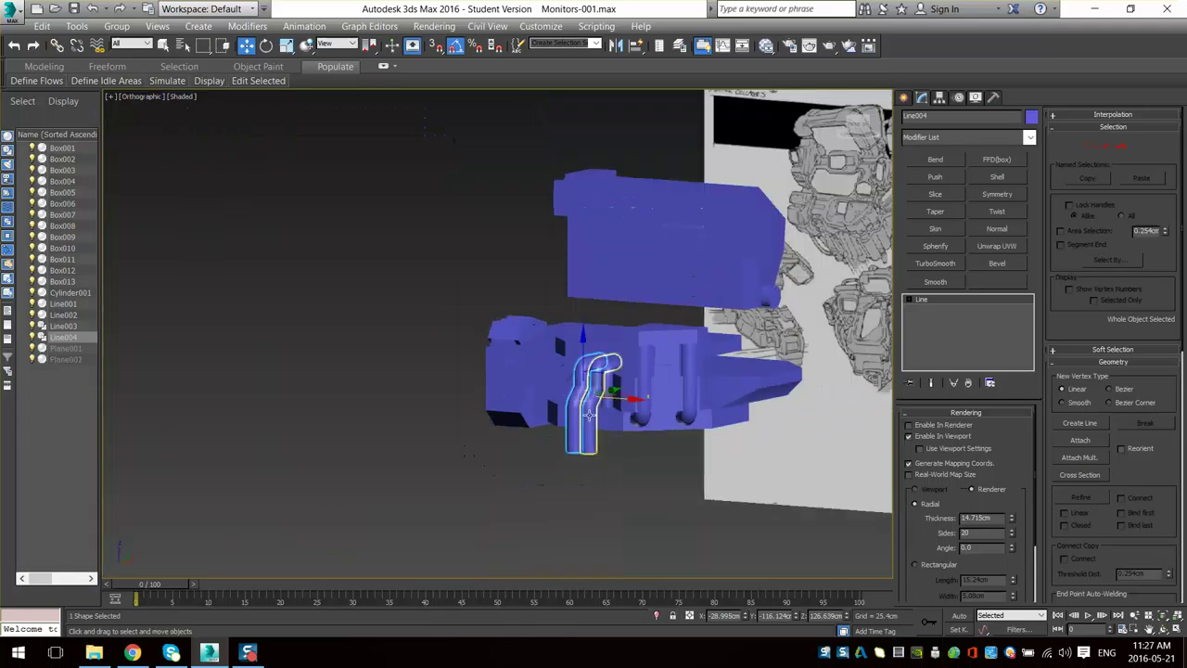
- Inspect the two thick bent pipes against the base from several angles, and select the base layer behind them
scroll(679, 466, up, 4)
alt+middle_drag(679, 465, 643, 473)
alt+middle_drag(640, 484, 660, 483)
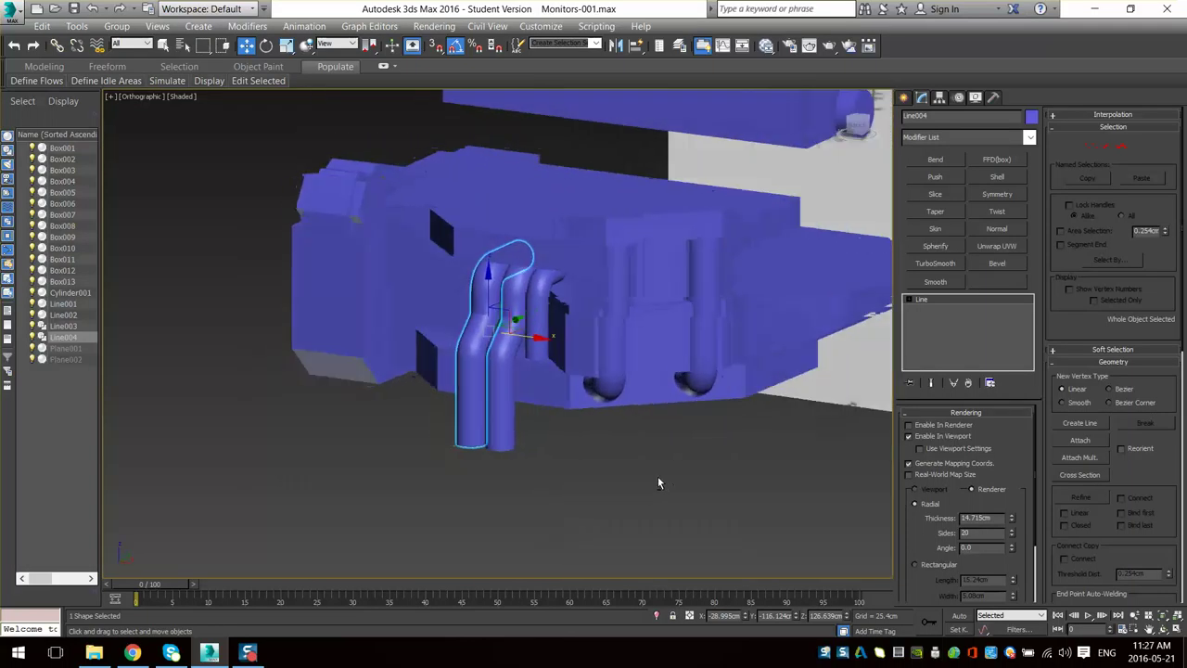
scroll(477, 400, up, 5)
alt+middle_drag(477, 399, 488, 328)
scroll(463, 397, down, 4)
mouse_move(462, 397)
alt+middle_down()
mouse_move(448, 418)
mouse_move(466, 412)
alt+middle_up()
click(458, 287)
alt+middle_drag(465, 360, 451, 340)
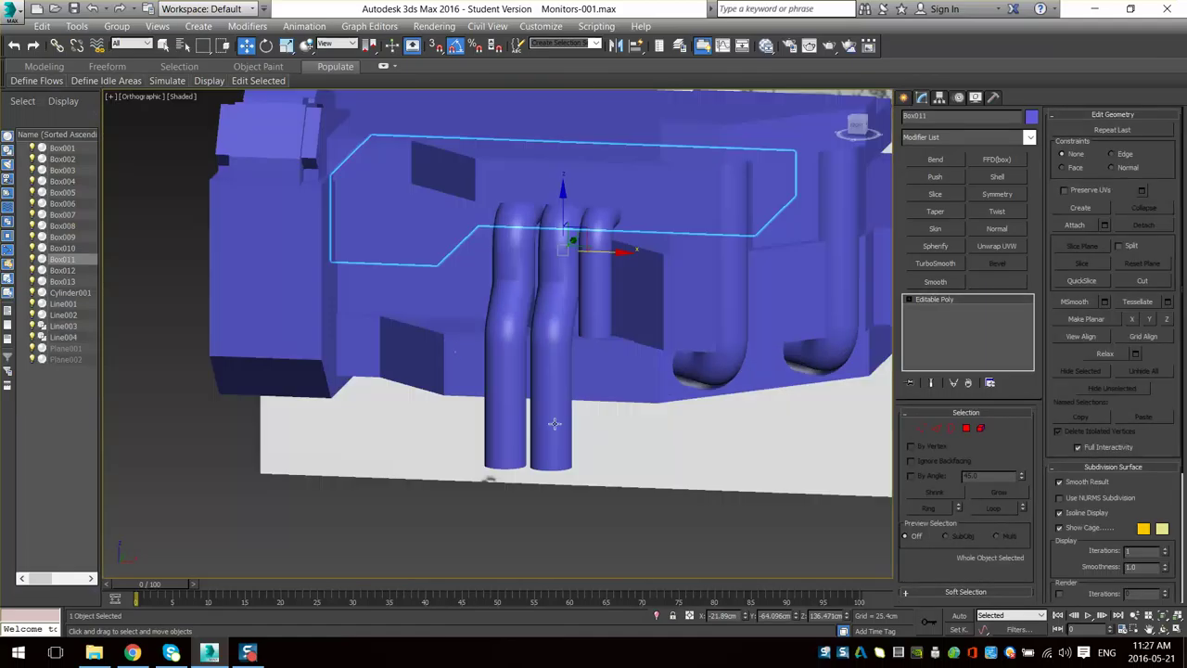
- Study the lower pipe ends of the monitor clusters in the concept sketches as reference for further detail
middle_drag(507, 442, 421, 361)
scroll(421, 360, down, 3)
alt+middle_drag(786, 336, 773, 355)
middle_drag(774, 355, 482, 430)
scroll(575, 300, up, 3)
mouse_move(575, 300)
middle_down()
mouse_move(548, 331)
mouse_move(532, 302)
mouse_move(531, 419)
middle_up()
scroll(548, 331, up, 5)
scroll(542, 325, down, 8)
scroll(531, 301, up, 3)
scroll(418, 278, up, 3)
middle_drag(412, 275, 505, 361)
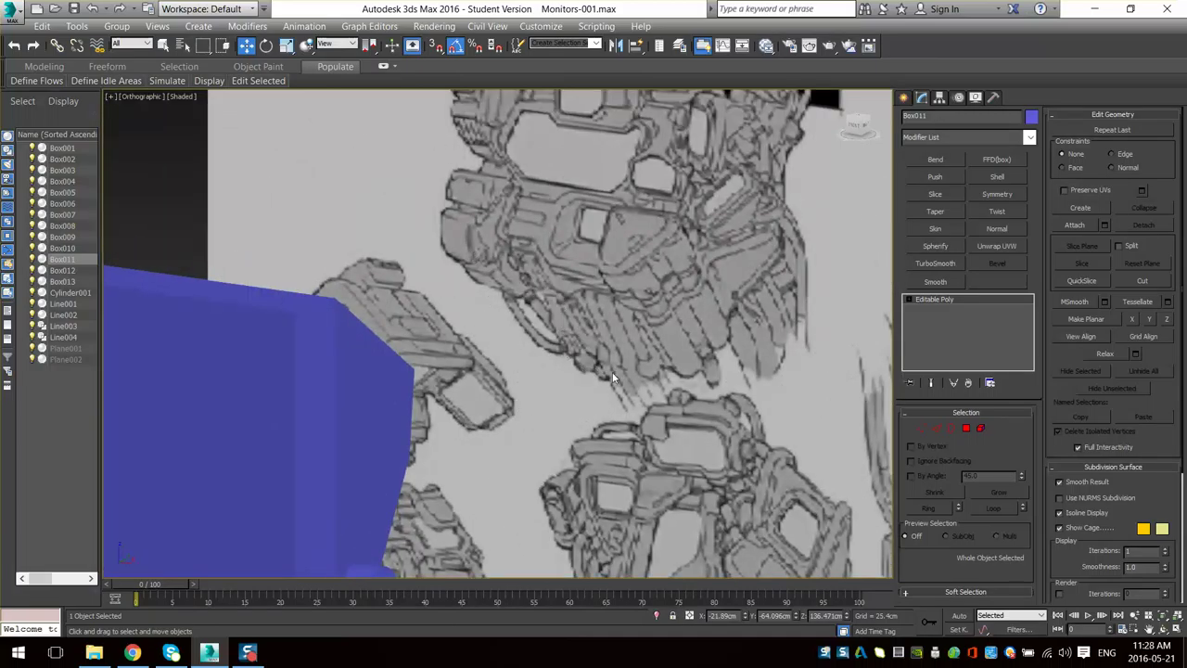
middle_drag(643, 387, 630, 341)
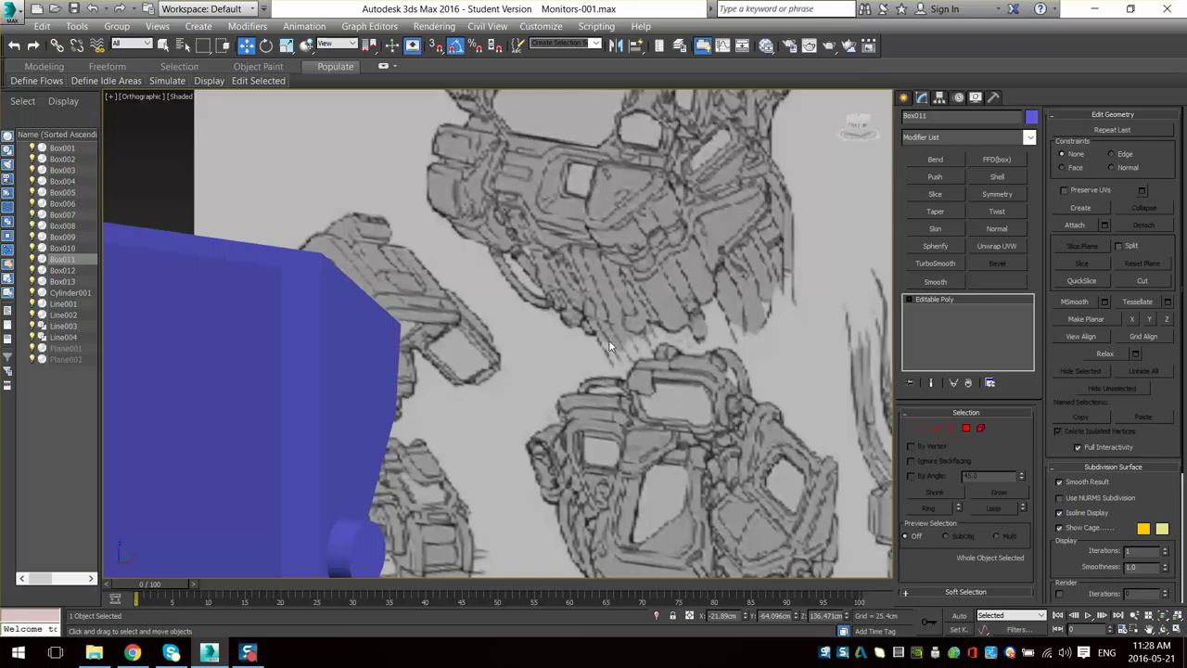
scroll(644, 343, down, 6)
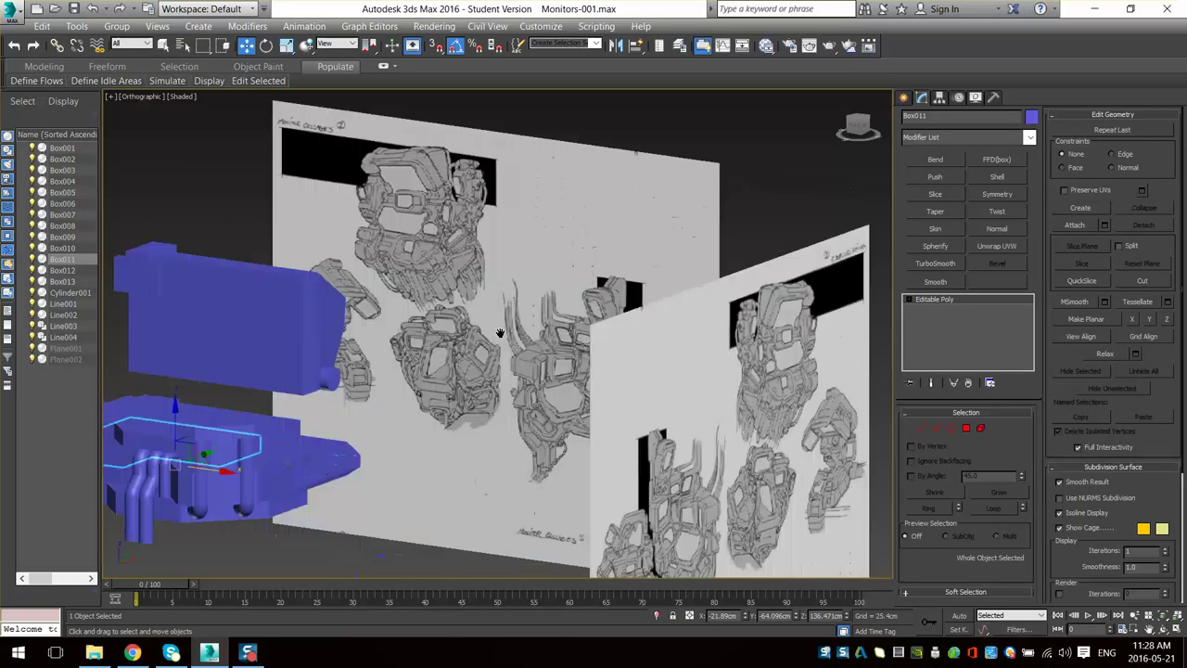
- Extend the side block downward by moving its lower vertices along negative Z, and finish the vertex editing
scroll(617, 318, up, 6)
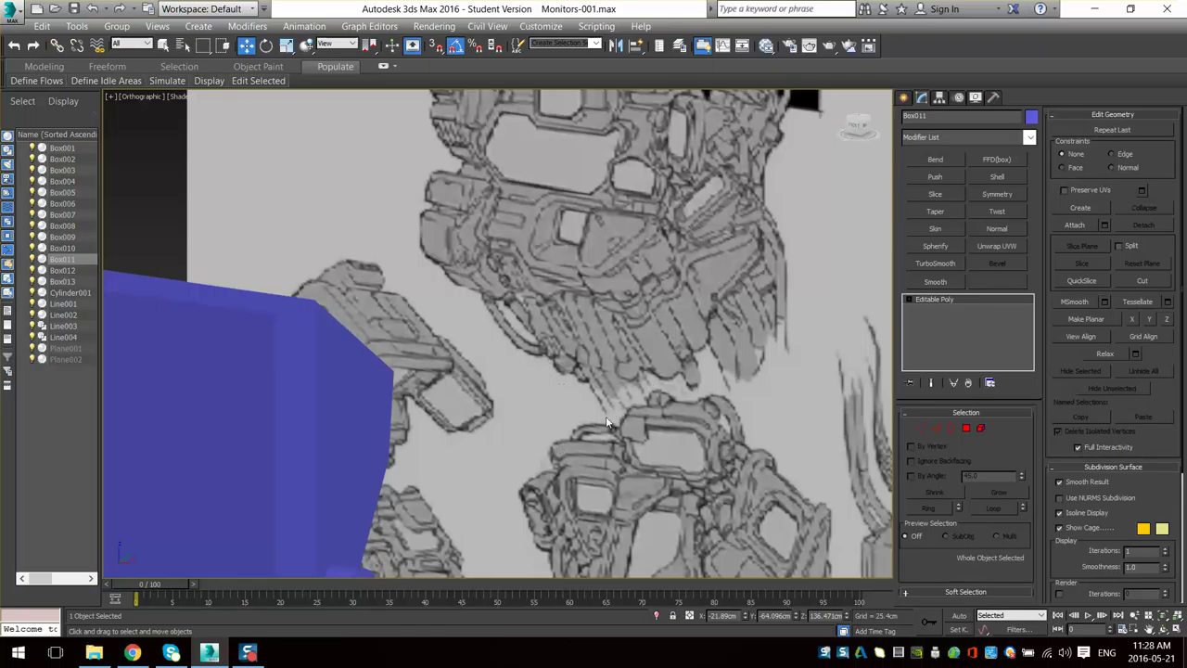
scroll(564, 406, down, 5)
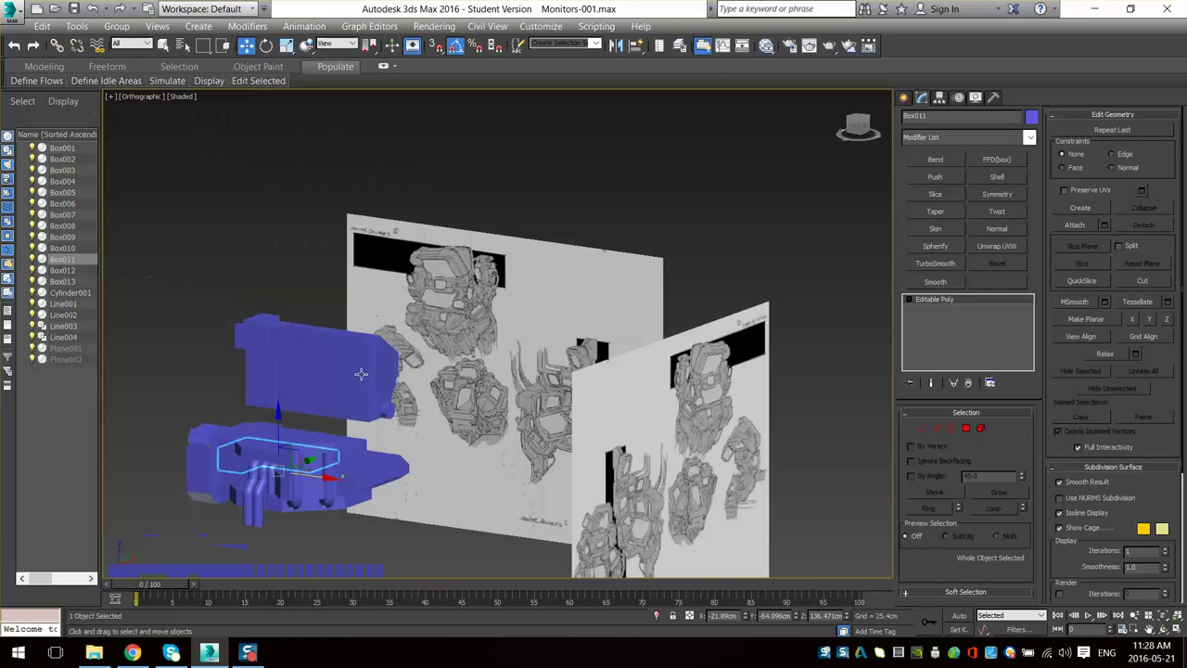
scroll(361, 374, up, 7)
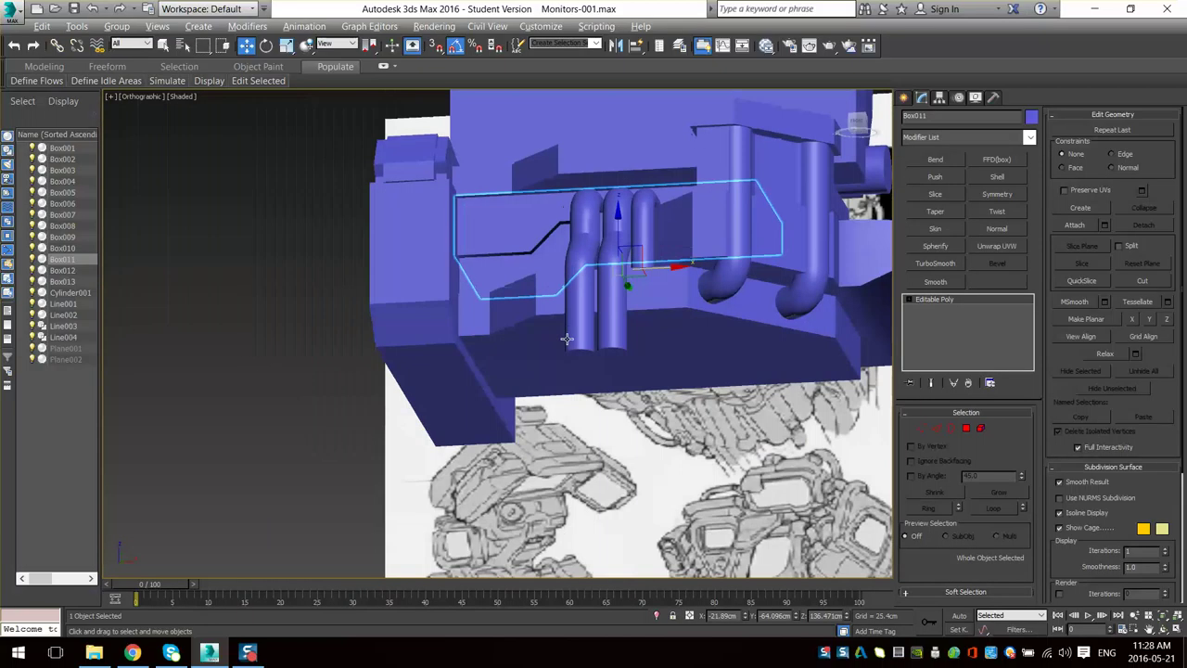
alt+middle_drag(566, 339, 536, 313)
click(429, 317)
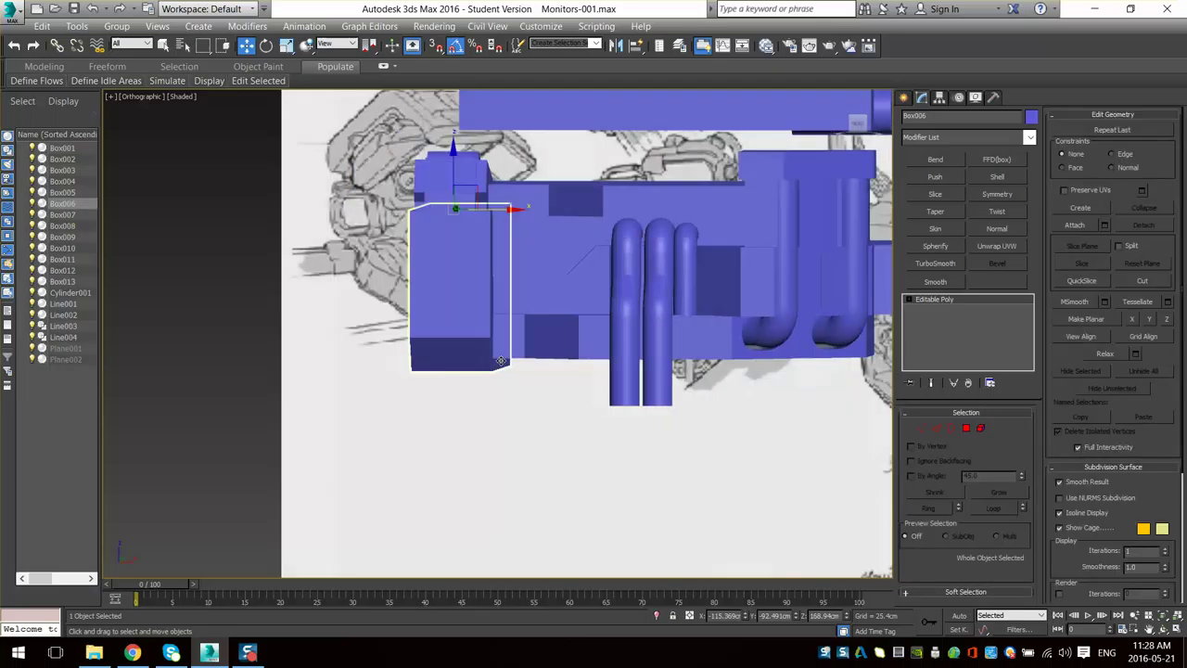
key(1)
drag(594, 283, 317, 434)
drag(453, 315, 454, 357)
alt+middle_drag(542, 366, 488, 455)
scroll(614, 373, down, 2)
mouse_move(649, 371)
alt+middle_down()
mouse_move(525, 353)
mouse_move(568, 388)
mouse_move(581, 382)
mouse_move(462, 334)
mouse_move(408, 369)
mouse_move(422, 378)
mouse_move(466, 336)
mouse_move(616, 440)
alt+middle_up()
scroll(616, 439, down, 1)
click(928, 430)
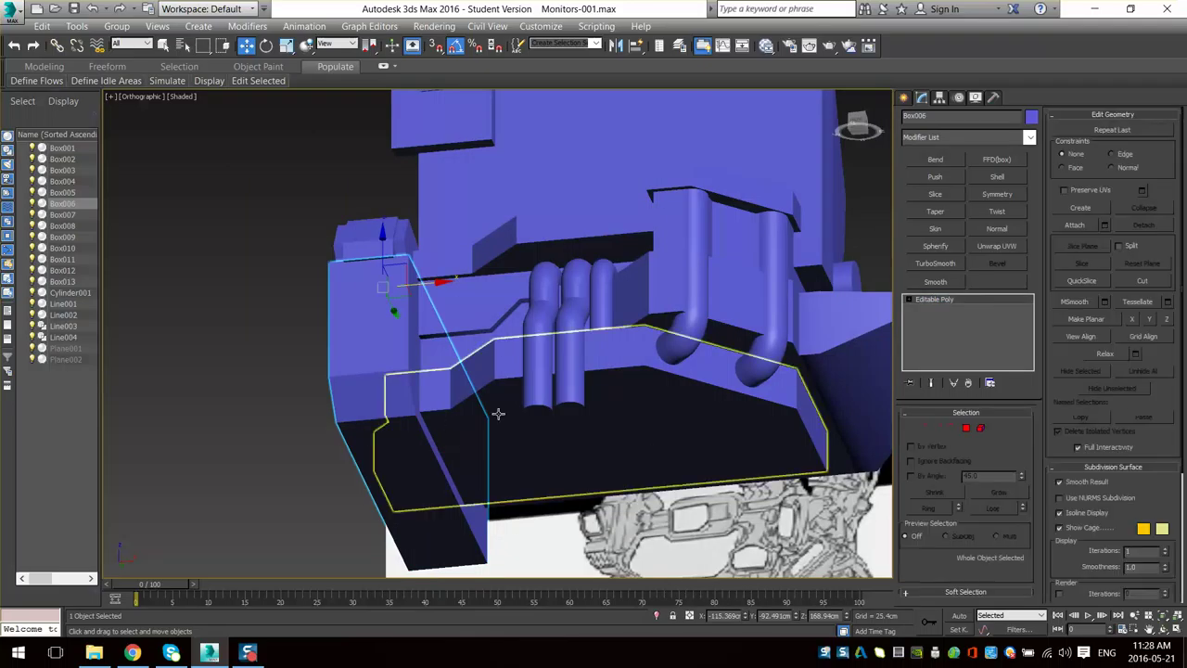
click(496, 414)
alt+middle_drag(496, 433, 515, 267)
click(922, 430)
key(F3)
drag(511, 253, 447, 441)
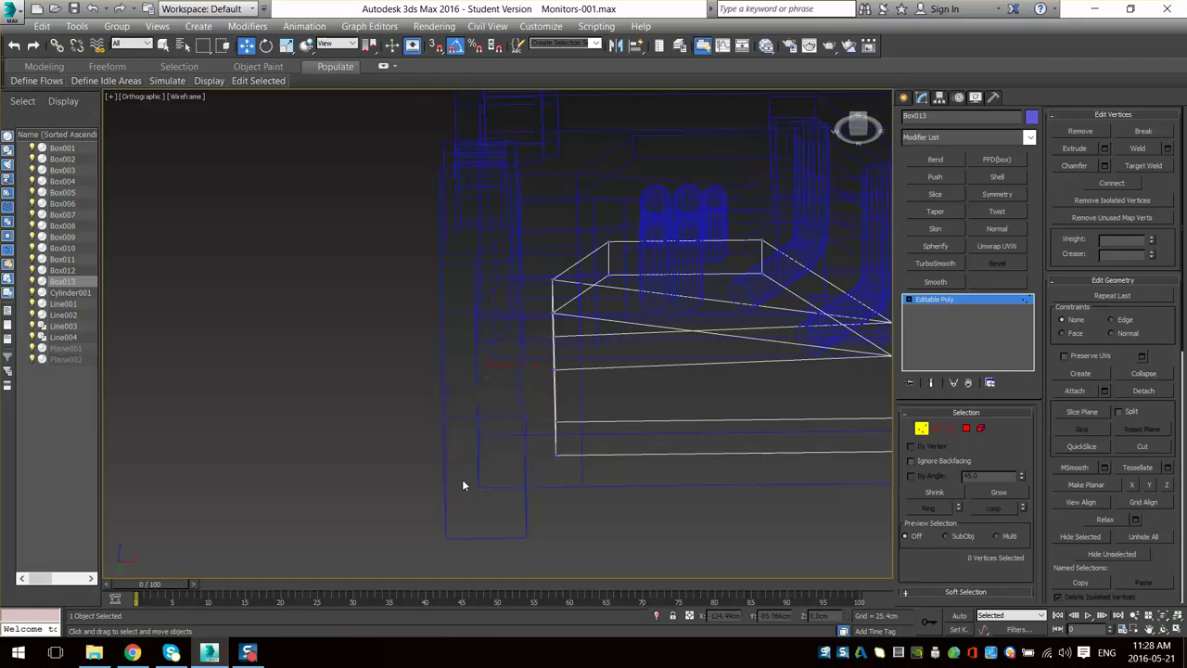
scroll(501, 426, up, 3)
key(F3)
mouse_move(562, 298)
alt+middle_down()
mouse_move(586, 374)
mouse_move(563, 381)
mouse_move(570, 392)
mouse_move(561, 297)
mouse_move(552, 330)
alt+middle_up()
click(923, 428)
- Select the eight end vertices of the base layer beside the side block and flatten them along X
click(569, 273)
key(F3)
key(f)
key(z)
middle_drag(257, 354, 347, 360)
key(1)
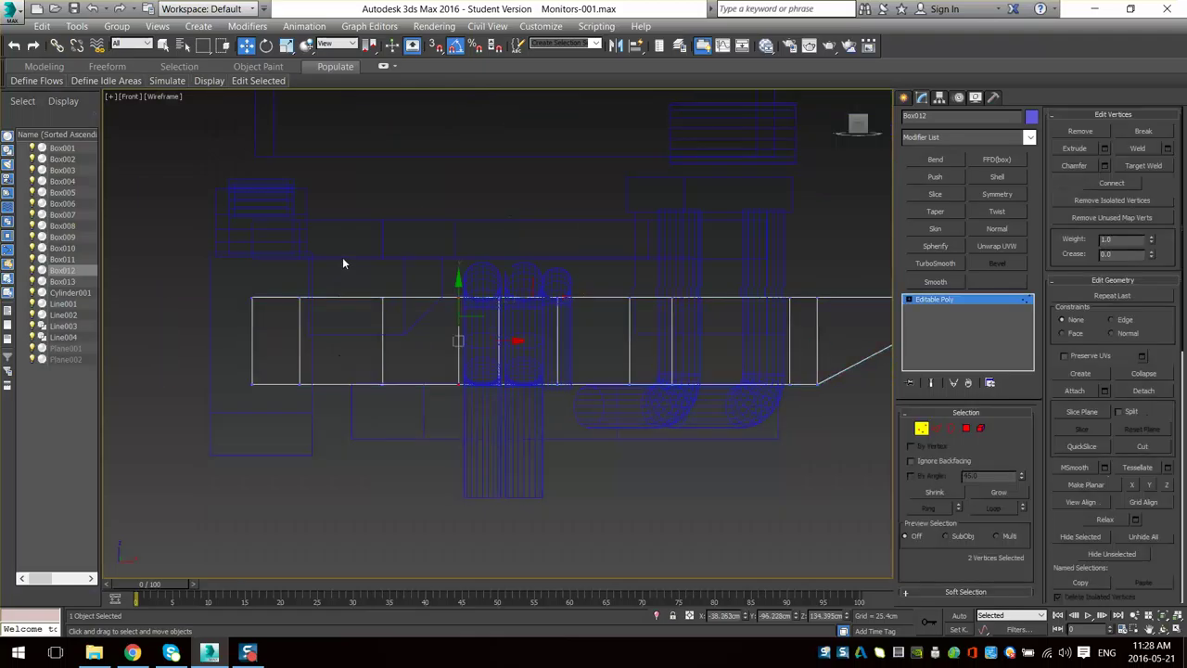
drag(343, 260, 190, 428)
alt+middle_drag(301, 357, 337, 277)
key(F3)
scroll(363, 354, down, 2)
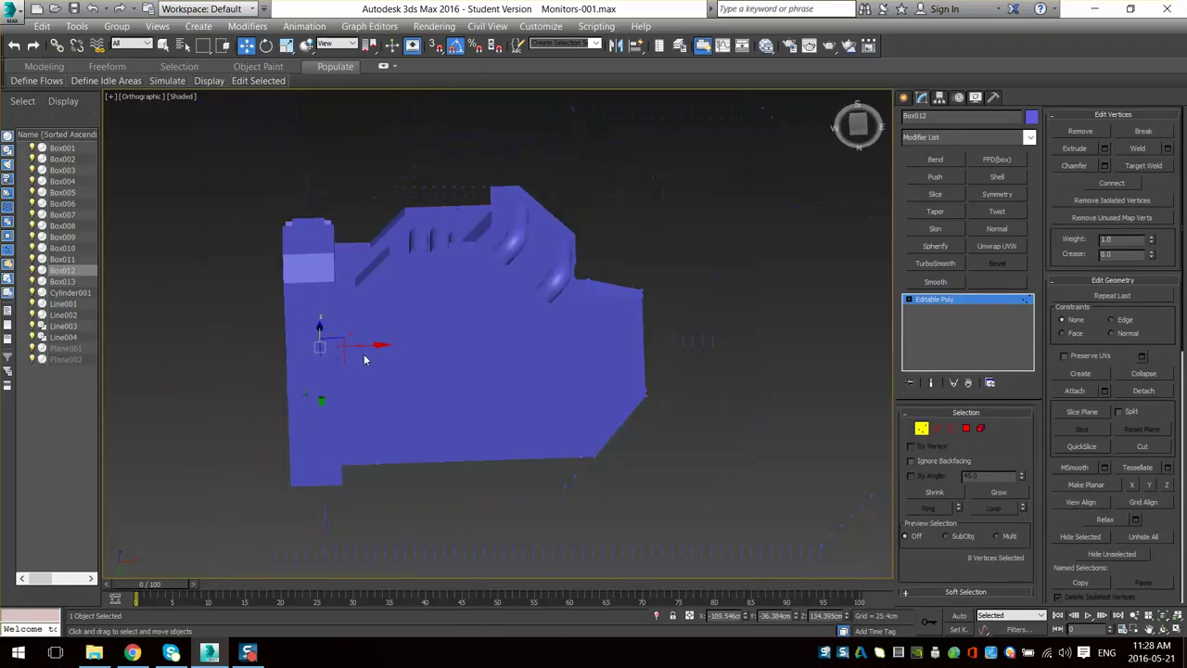
scroll(365, 355, up, 1)
key(r)
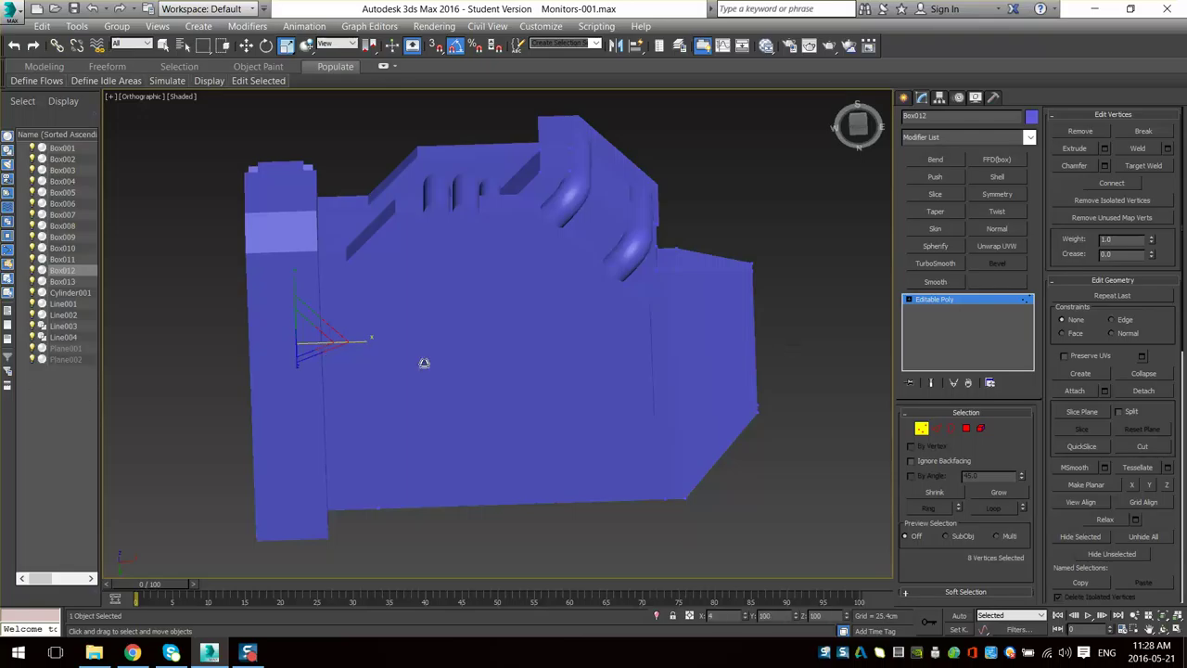
- Move the base layer's flattened end vertices about 13.4 cm along X
key(F3)
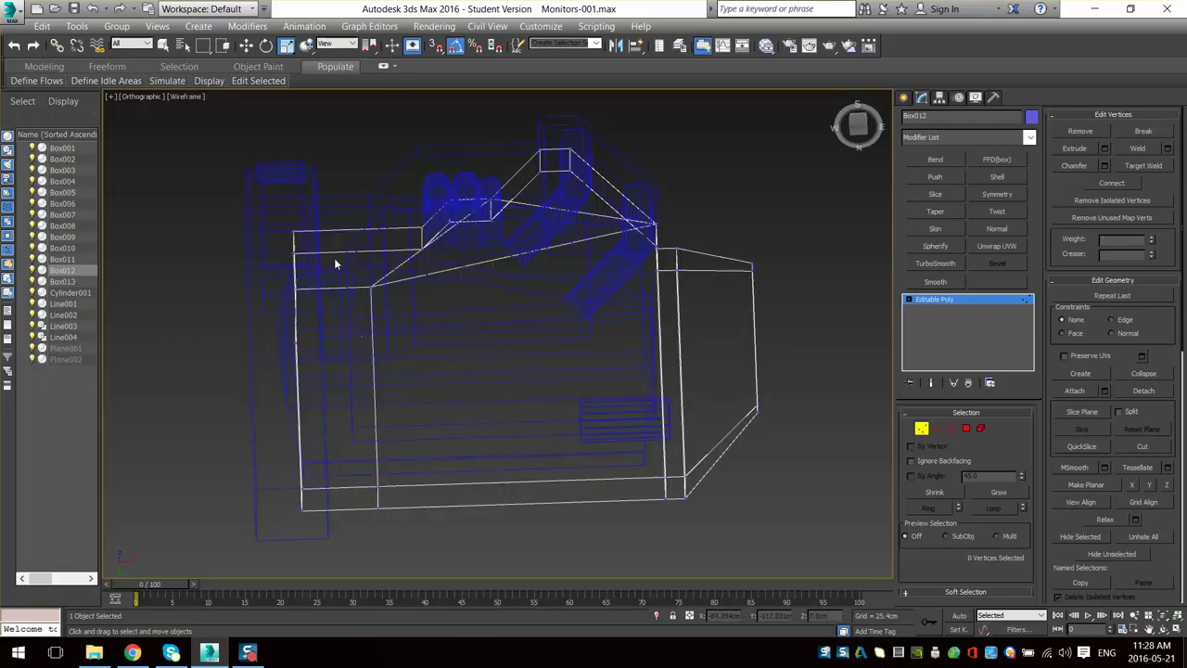
alt+middle_drag(306, 357, 366, 400)
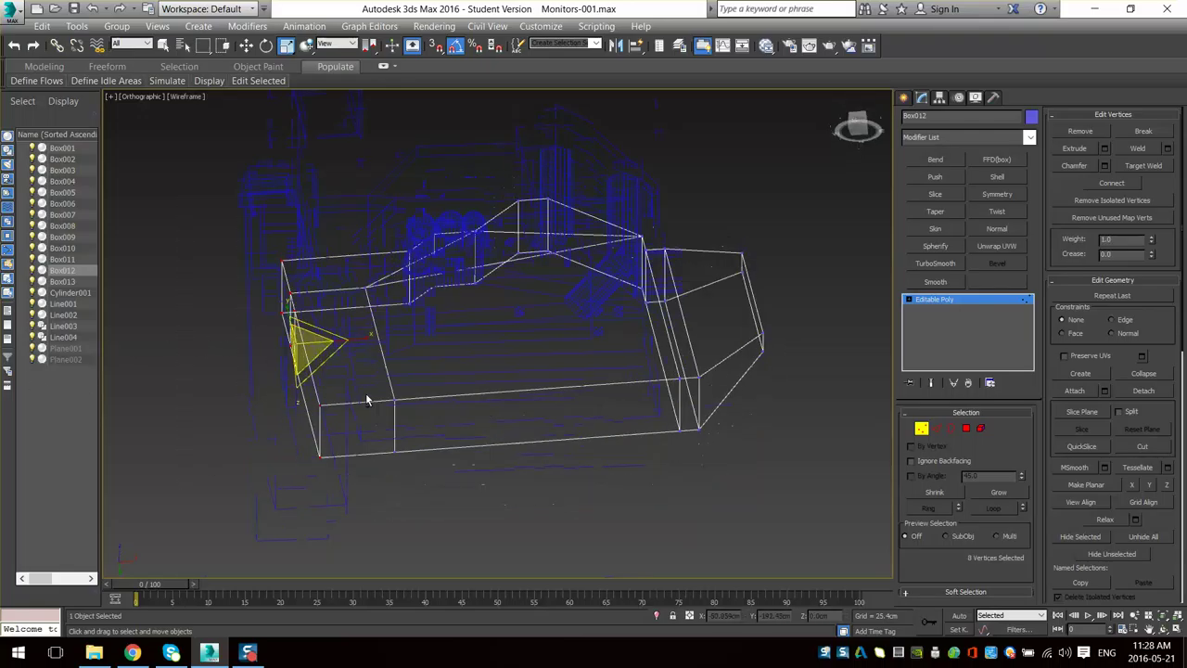
scroll(369, 401, up, 2)
key(F3)
alt+middle_drag(325, 348, 299, 385)
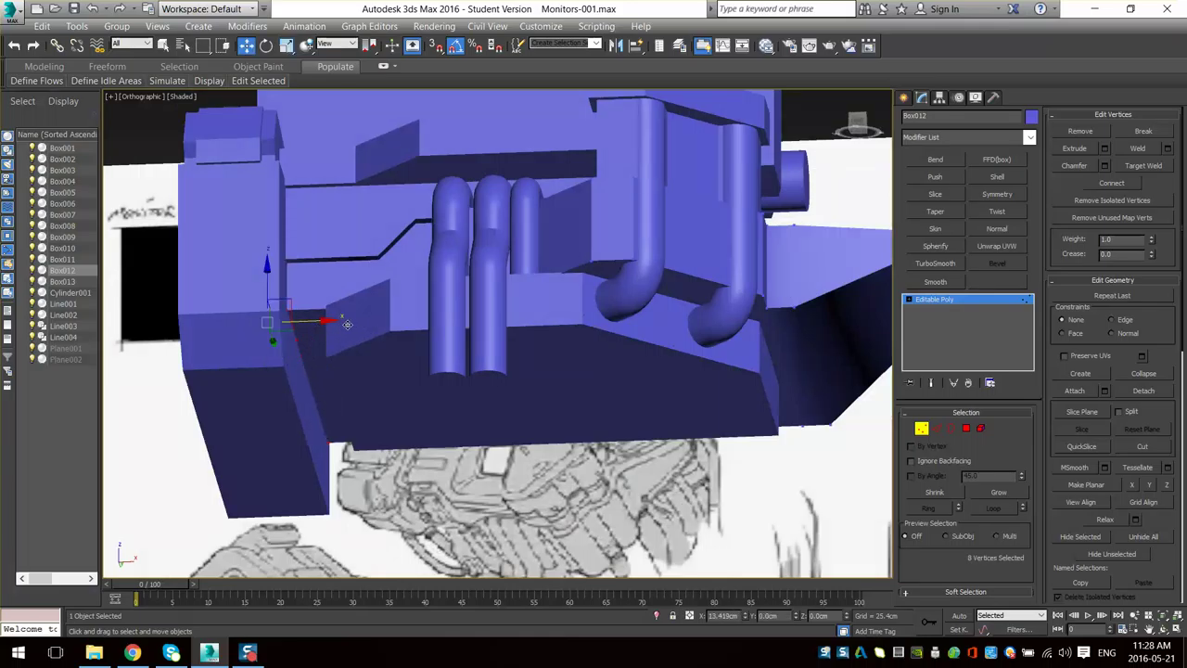
- Remove the redundant three-edge run next to the base layer's end, together with its vertices
key(F3)
key(f)
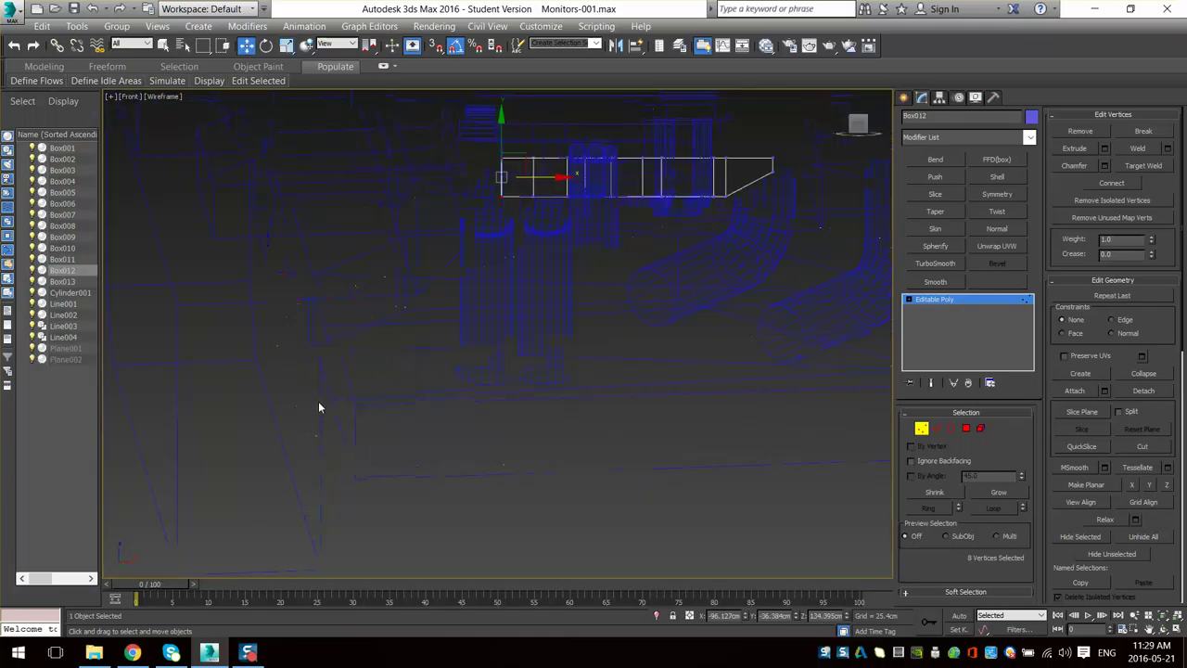
scroll(571, 433, down, 5)
middle_drag(594, 433, 510, 402)
drag(447, 411, 506, 452)
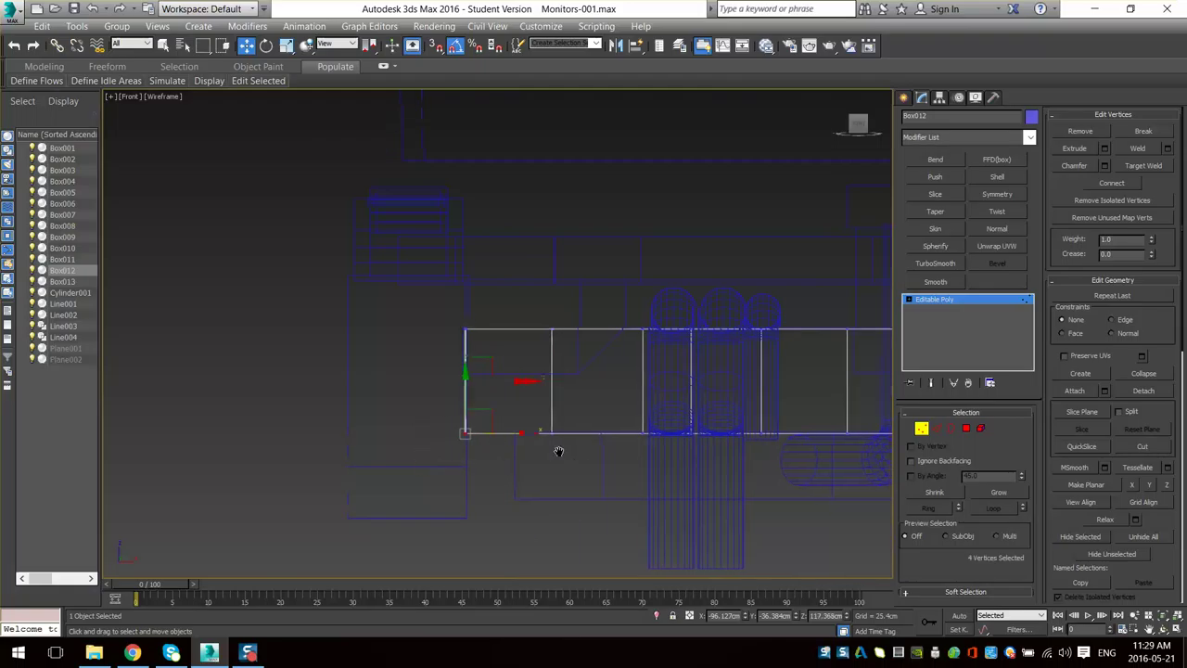
middle_drag(559, 450, 477, 492)
key(2)
click(373, 386)
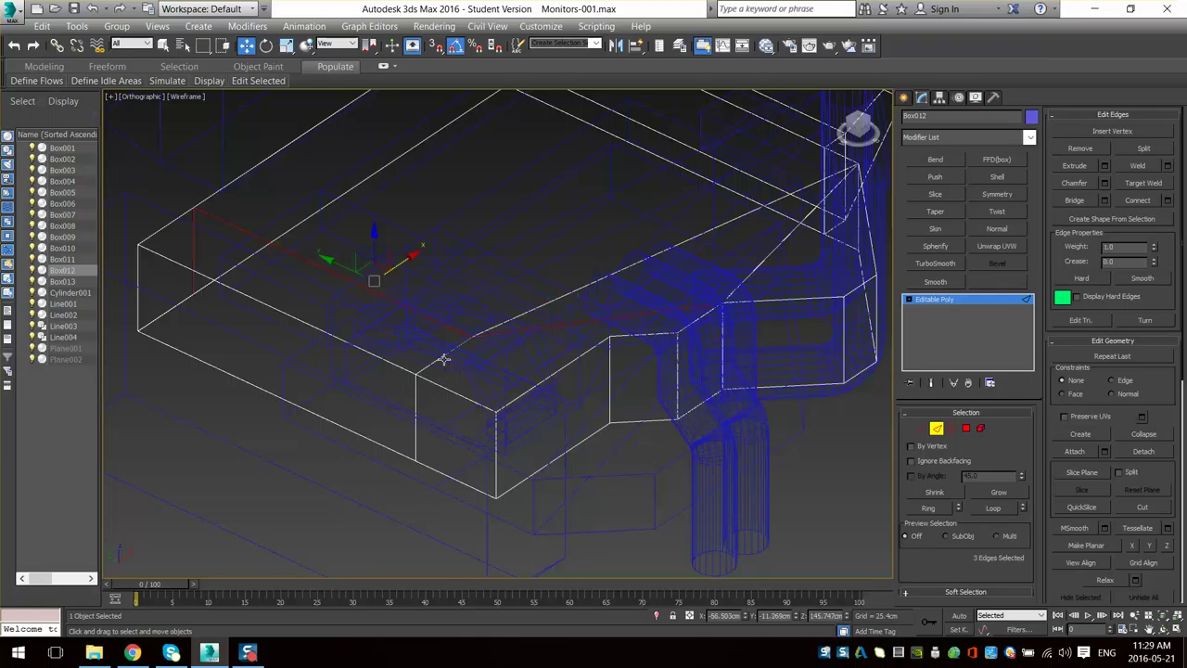
scroll(558, 446, down, 2)
middle_drag(558, 446, 406, 452)
key(ctrl+BackSpace)
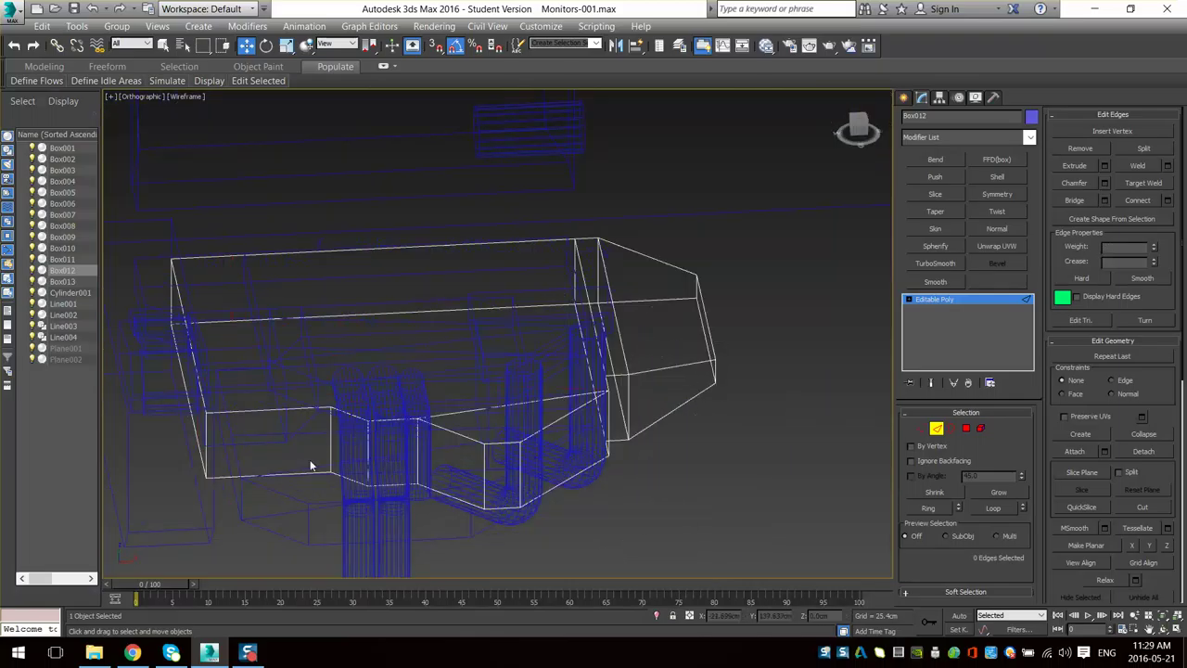
- Chamfer the base layer's lower end edge beside the side block into a wide sloped face, and finish the edge editing
mouse_move(311, 465)
alt+middle_down()
mouse_move(246, 414)
mouse_move(349, 393)
mouse_move(408, 437)
alt+middle_up()
scroll(350, 393, up, 4)
click(355, 394)
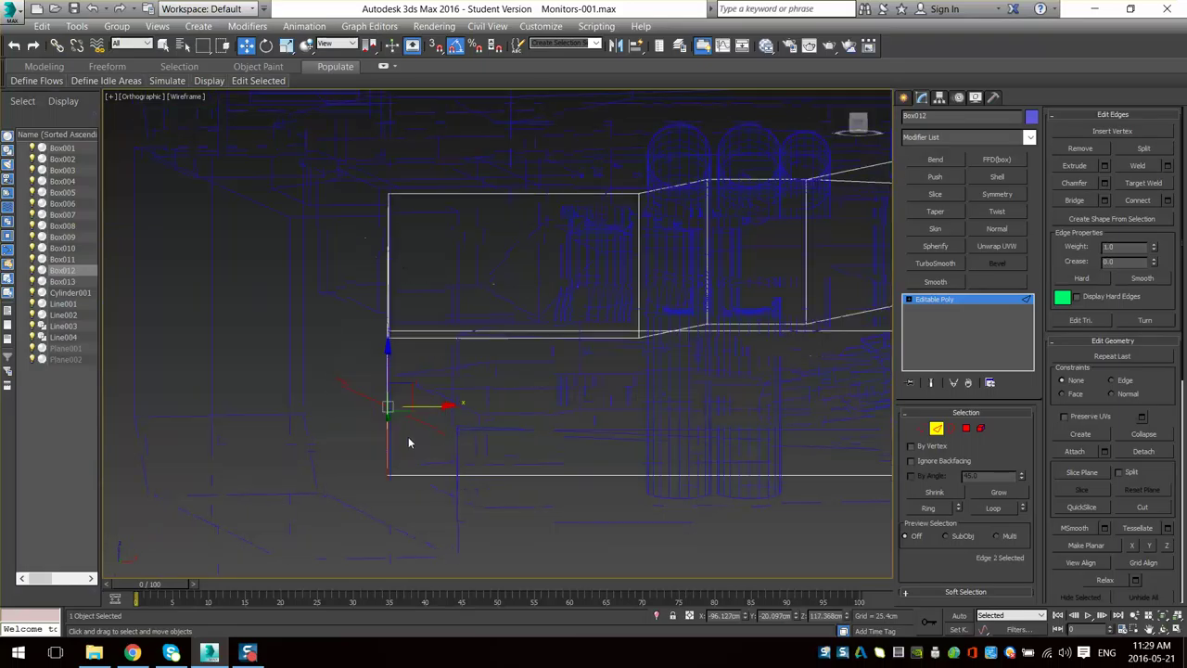
scroll(408, 437, up, 3)
key(F3)
scroll(545, 388, down, 3)
mouse_move(545, 388)
middle_down()
mouse_move(696, 392)
mouse_move(670, 411)
middle_up()
middle_drag(669, 411, 608, 427)
mouse_move(609, 427)
alt+middle_down()
mouse_move(643, 448)
mouse_move(662, 430)
alt+middle_up()
mouse_move(661, 430)
middle_down()
mouse_move(602, 426)
mouse_move(598, 343)
mouse_move(580, 357)
middle_up()
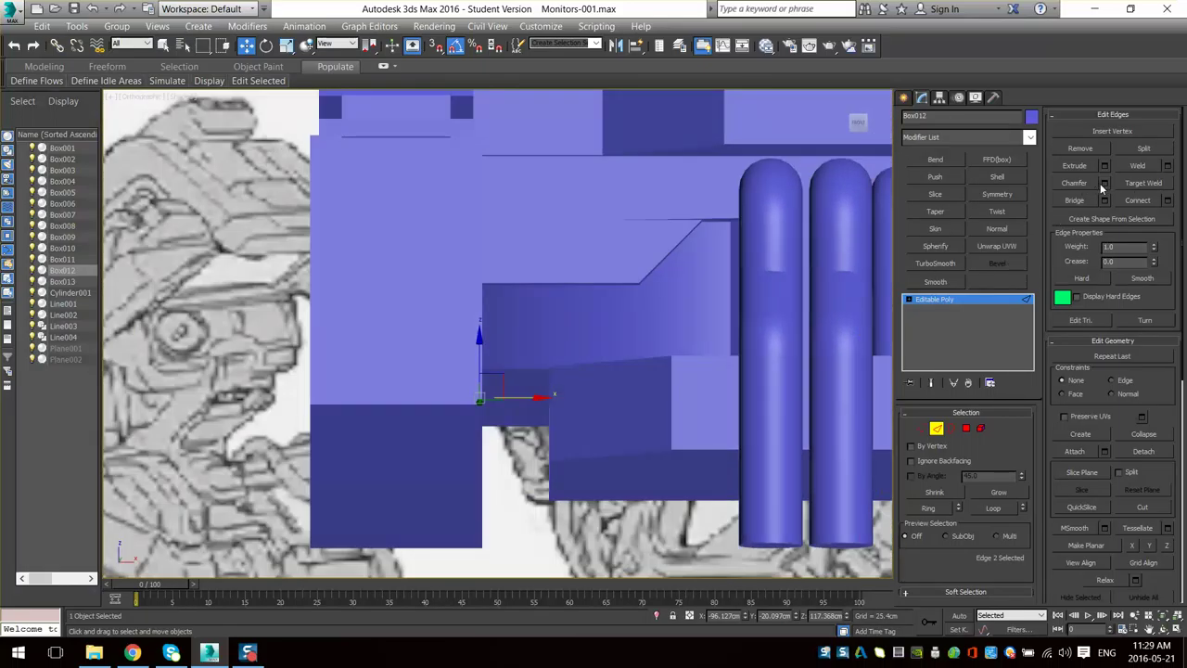
click(1086, 188)
key(F3)
key(F3)
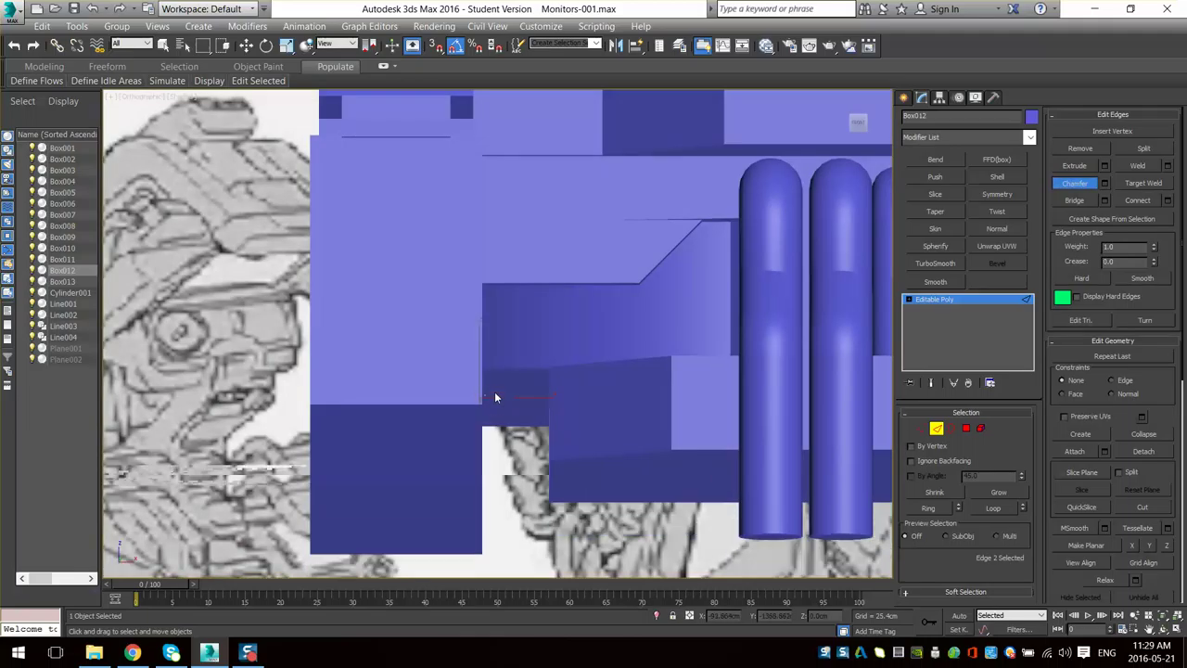
alt+middle_drag(494, 392, 482, 372)
key(F3)
key(F3)
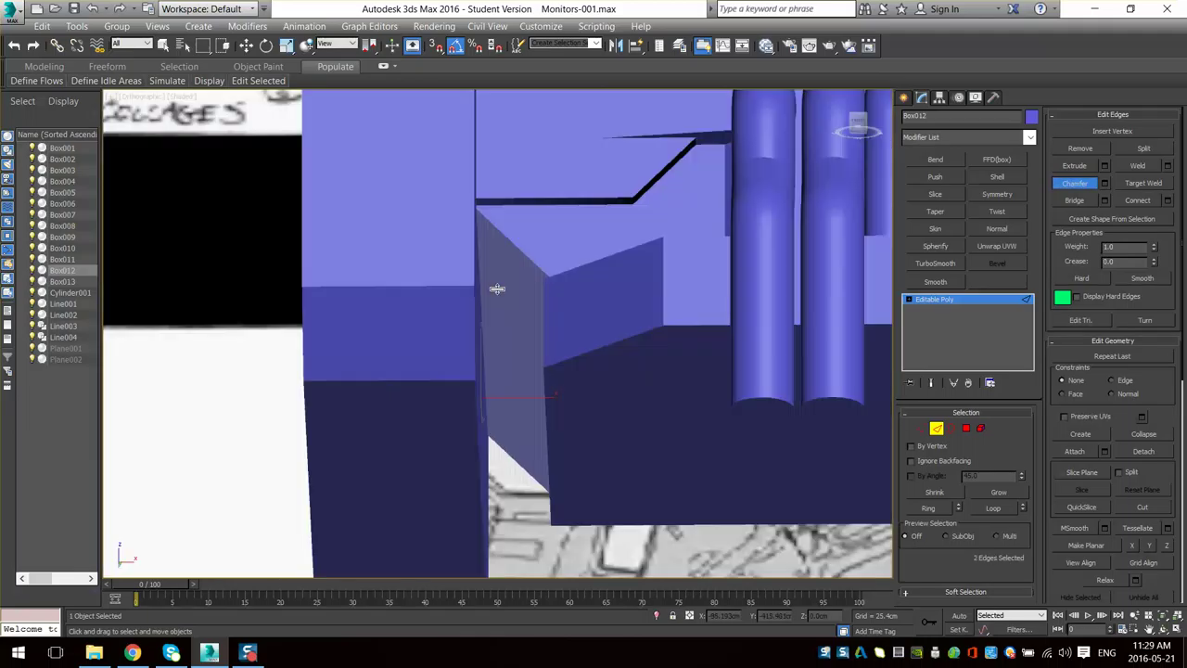
drag(497, 292, 492, 312)
mouse_move(492, 312)
alt+middle_down()
mouse_move(583, 395)
mouse_move(568, 377)
mouse_move(587, 378)
mouse_move(564, 406)
mouse_move(572, 427)
mouse_move(572, 415)
alt+middle_up()
scroll(569, 399, down, 2)
scroll(571, 396, up, 2)
alt+middle_drag(608, 460, 588, 424)
click(936, 433)
- Divide the side block's underside face with two crosswise edges, shifting the rear one along negative Y toward the middle
click(639, 467)
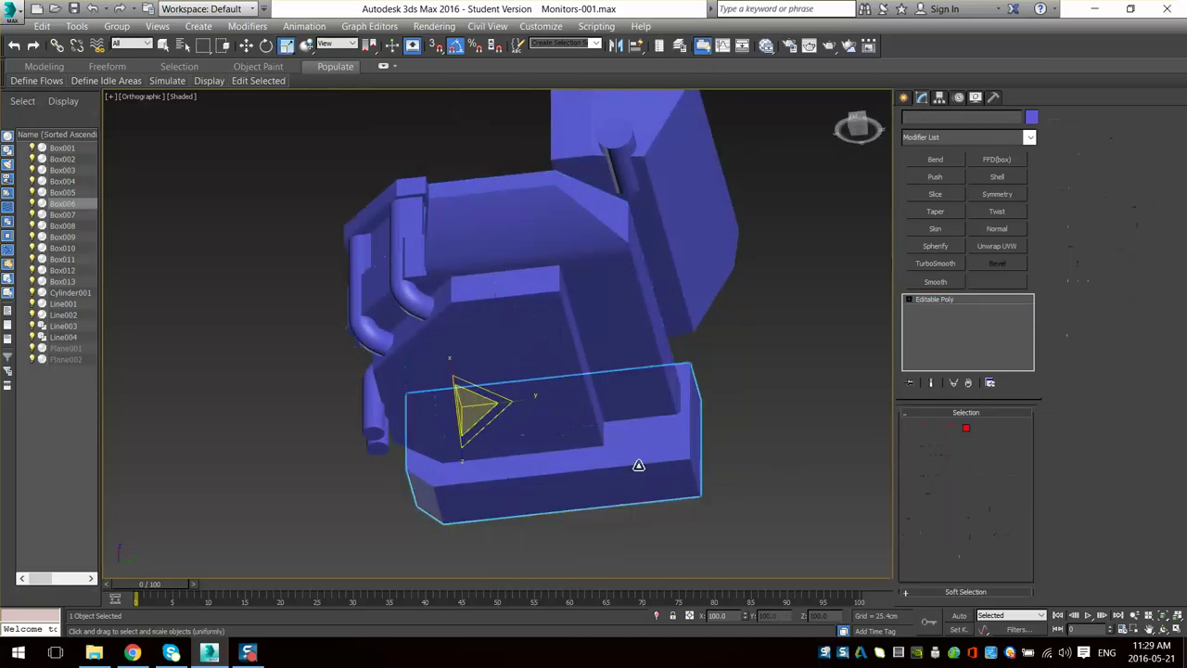
scroll(642, 468, up, 5)
alt+middle_drag(661, 474, 701, 502)
click(937, 428)
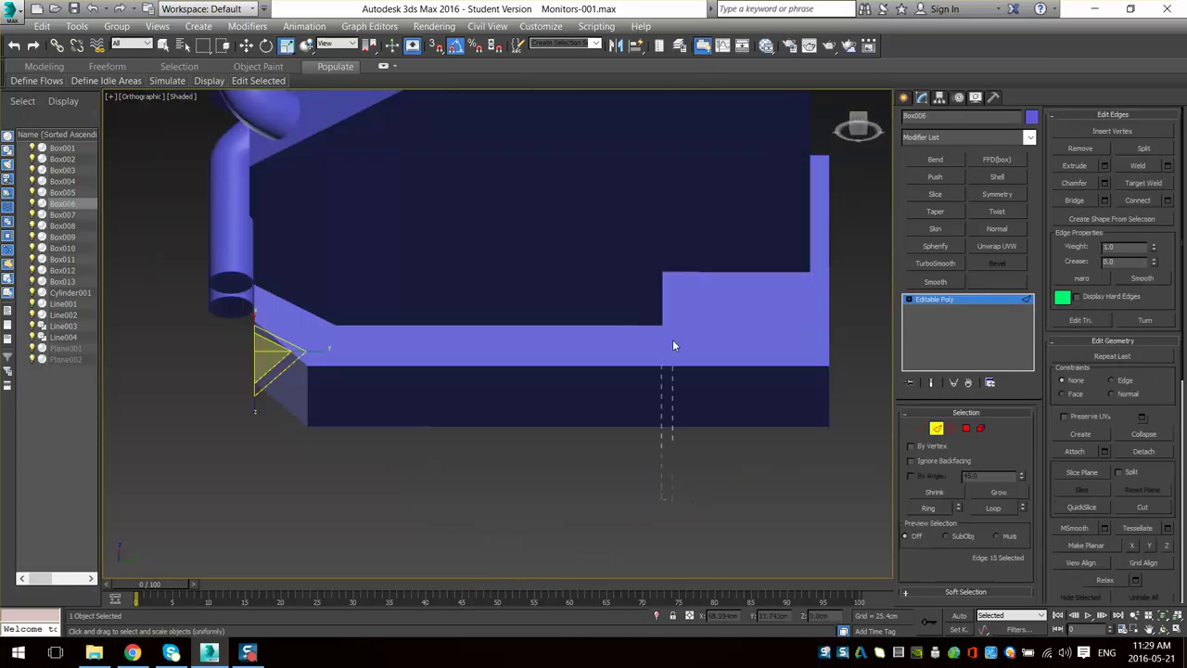
key(F4)
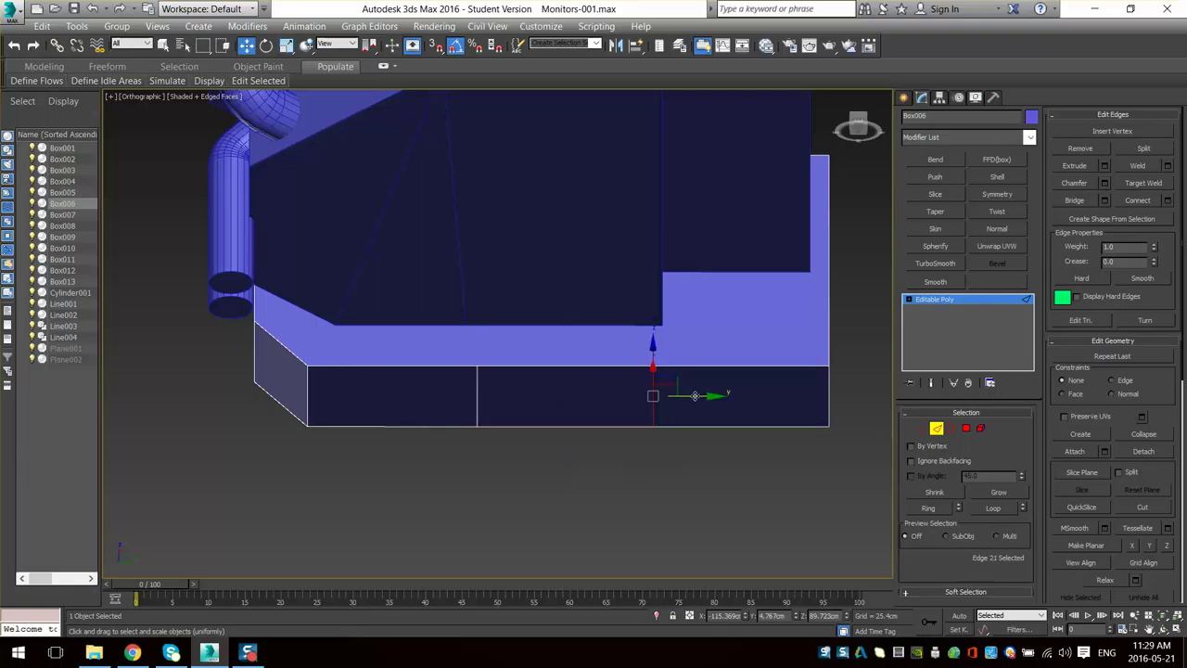
- Raise the rear section of the side block's underside about 13.3 cm along Z
click(967, 431)
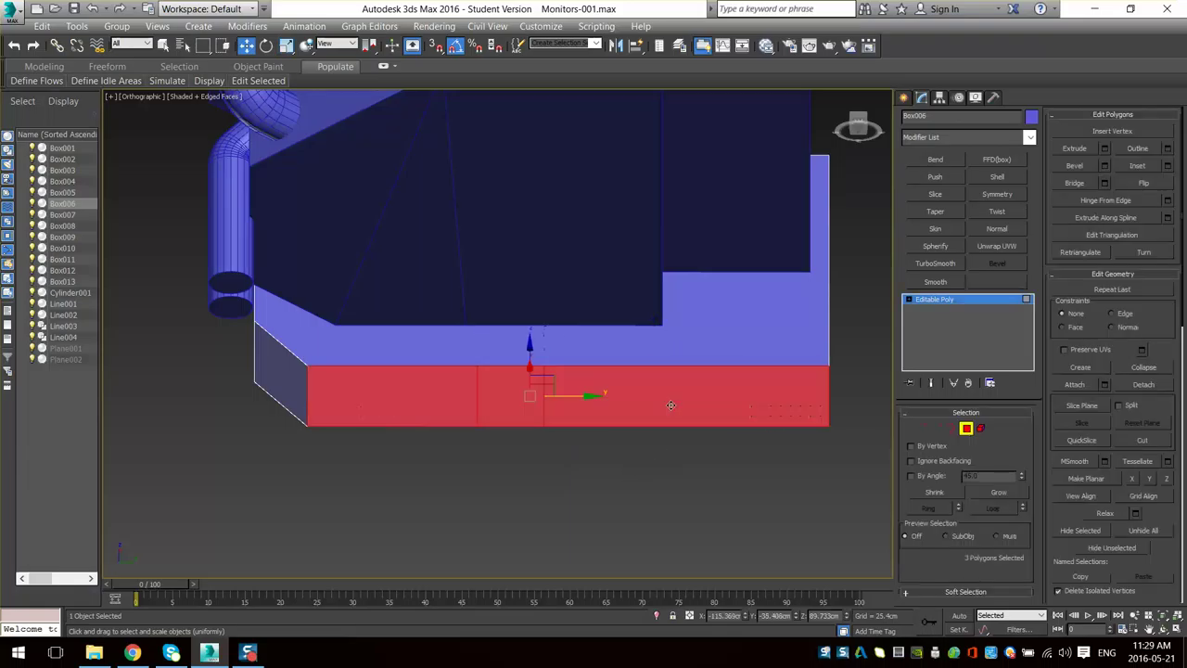
click(670, 405)
drag(685, 345, 690, 313)
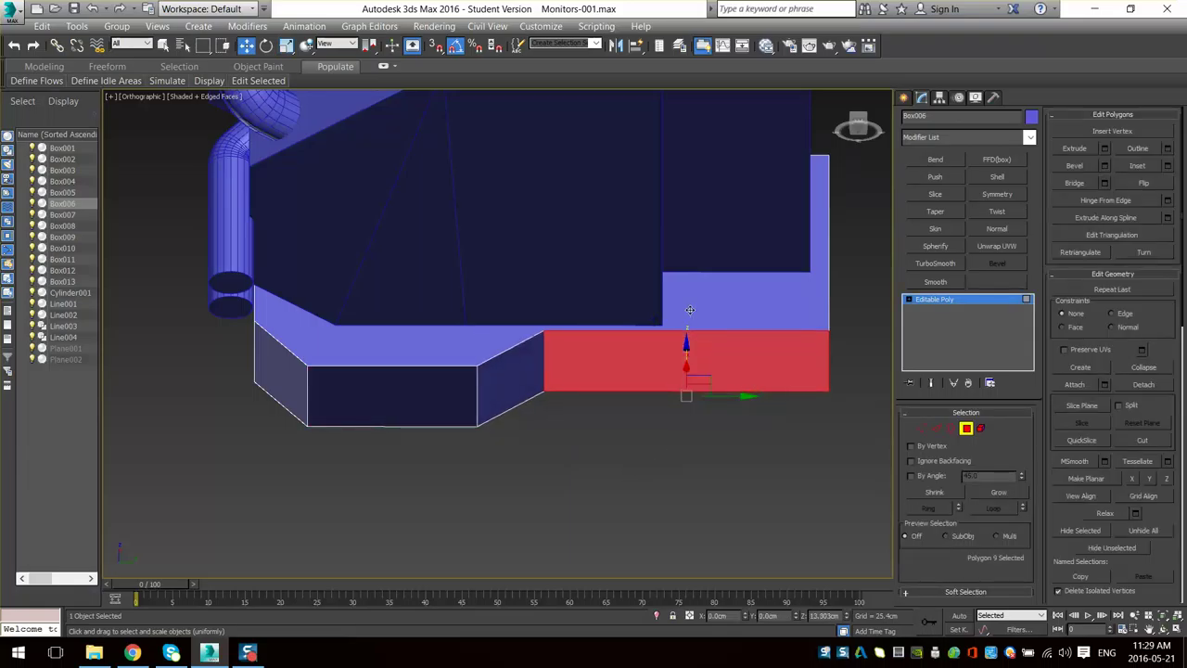
- Raise the side block's rear underside face further to about Z 111.9 cm in the left view, and finish the polygon editing
key(f)
key(z)
key(l)
key(z)
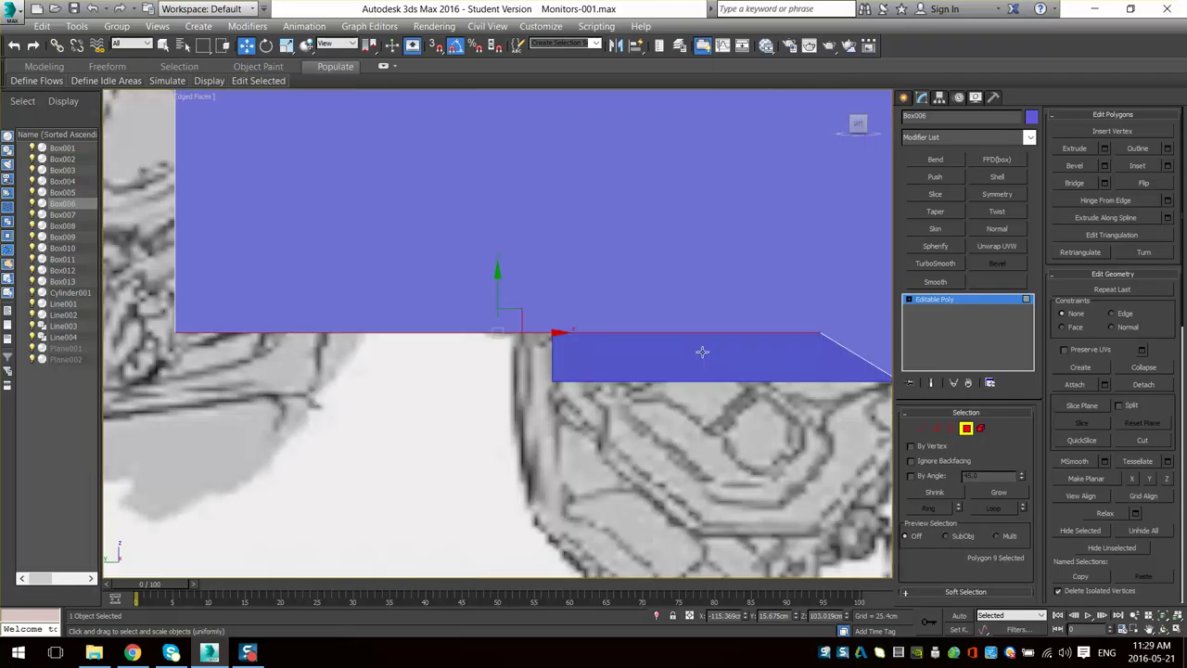
key(F3)
scroll(665, 347, down, 3)
middle_drag(665, 347, 498, 356)
scroll(409, 318, up, 3)
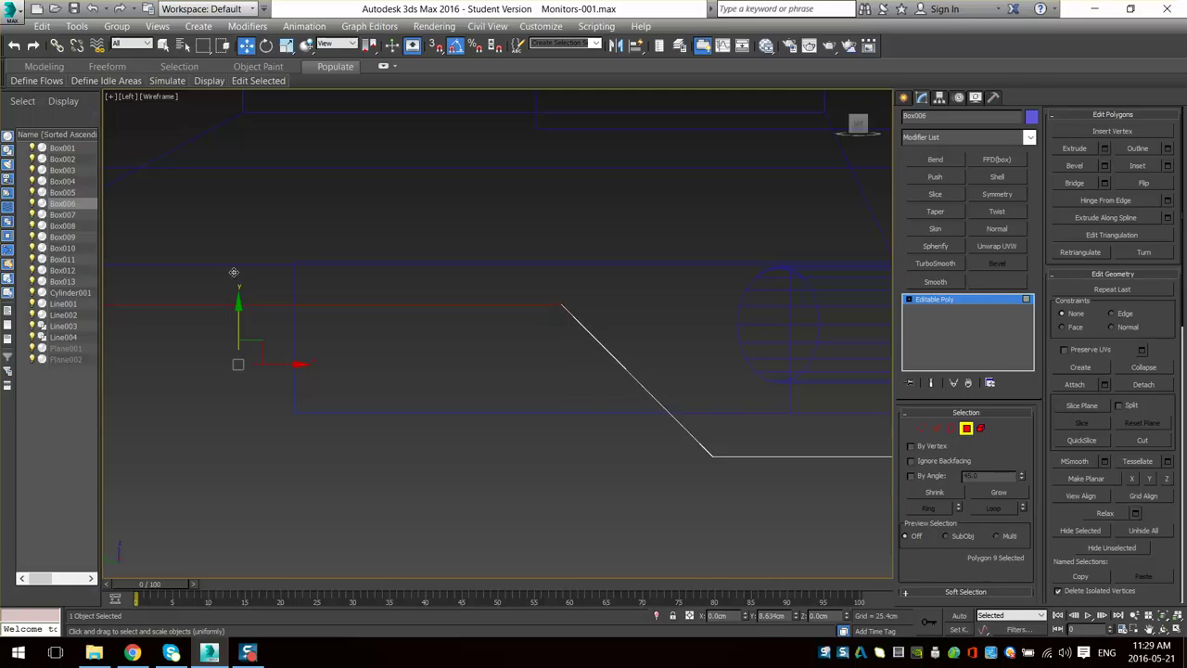
scroll(573, 329, down, 5)
alt+middle_drag(575, 332, 527, 303)
key(F3)
scroll(607, 334, up, 2)
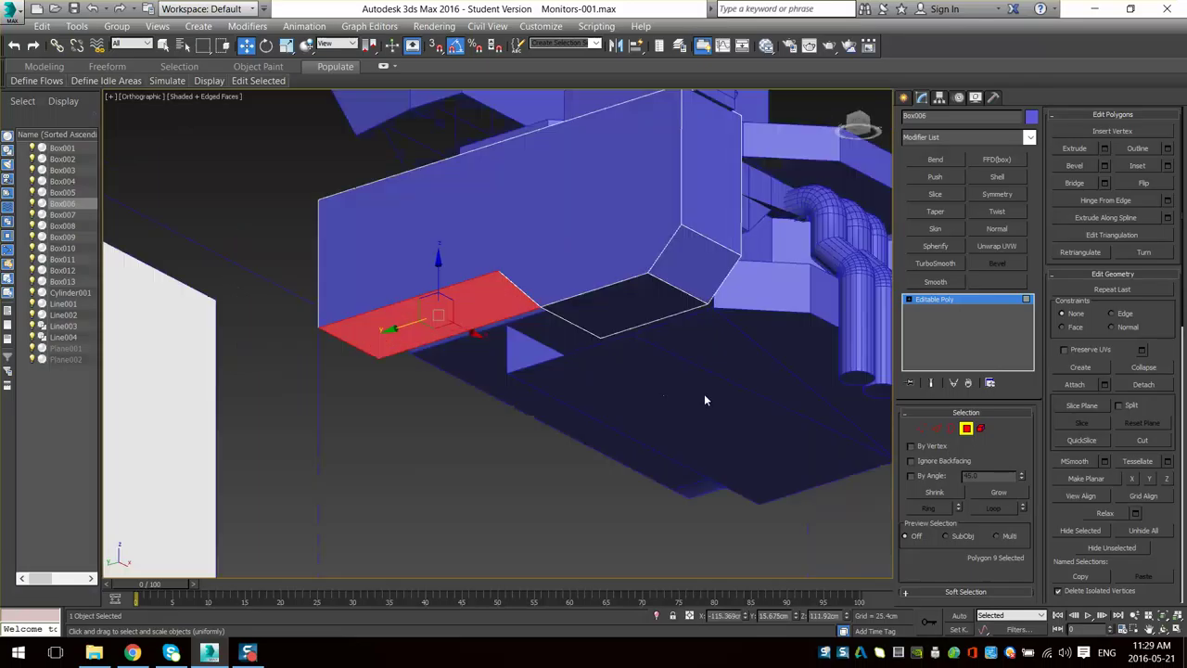
mouse_move(704, 394)
alt+middle_down()
mouse_move(533, 360)
mouse_move(501, 323)
mouse_move(402, 385)
mouse_move(541, 372)
mouse_move(755, 439)
mouse_move(669, 414)
mouse_move(588, 416)
mouse_move(568, 399)
mouse_move(585, 428)
mouse_move(658, 456)
alt+middle_up()
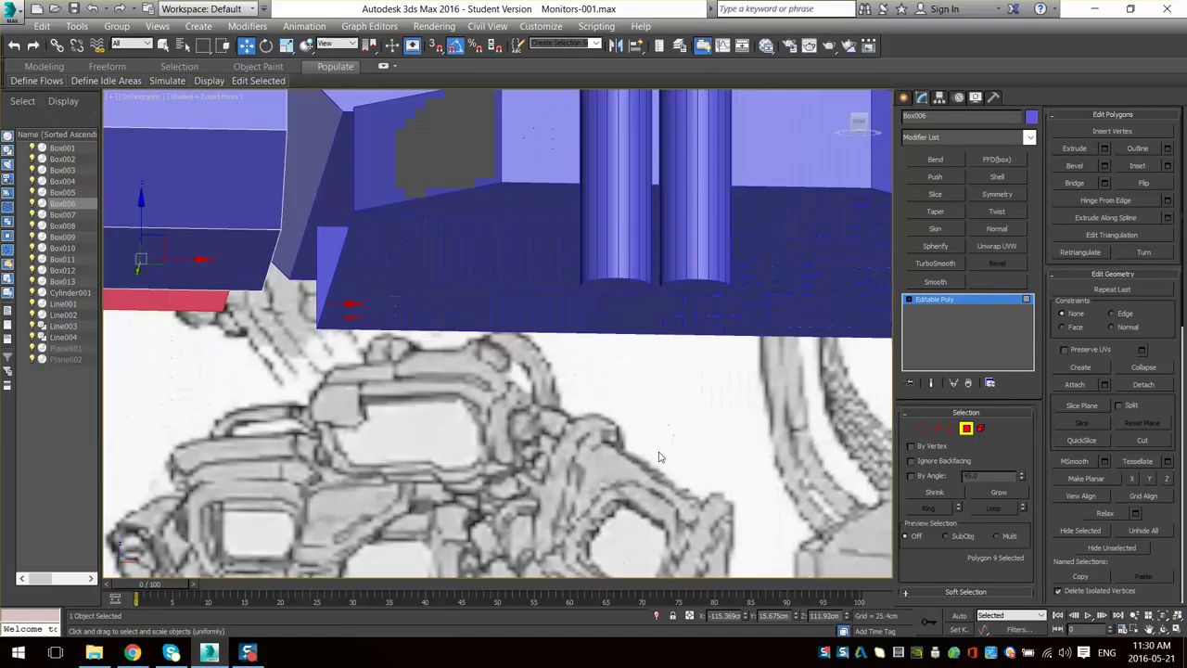
click(965, 430)
- Select the lowest base plate and hide all other objects, showing the plate with its edges
click(444, 234)
middle_drag(477, 292, 466, 371)
key(F4)
right_click(512, 355)
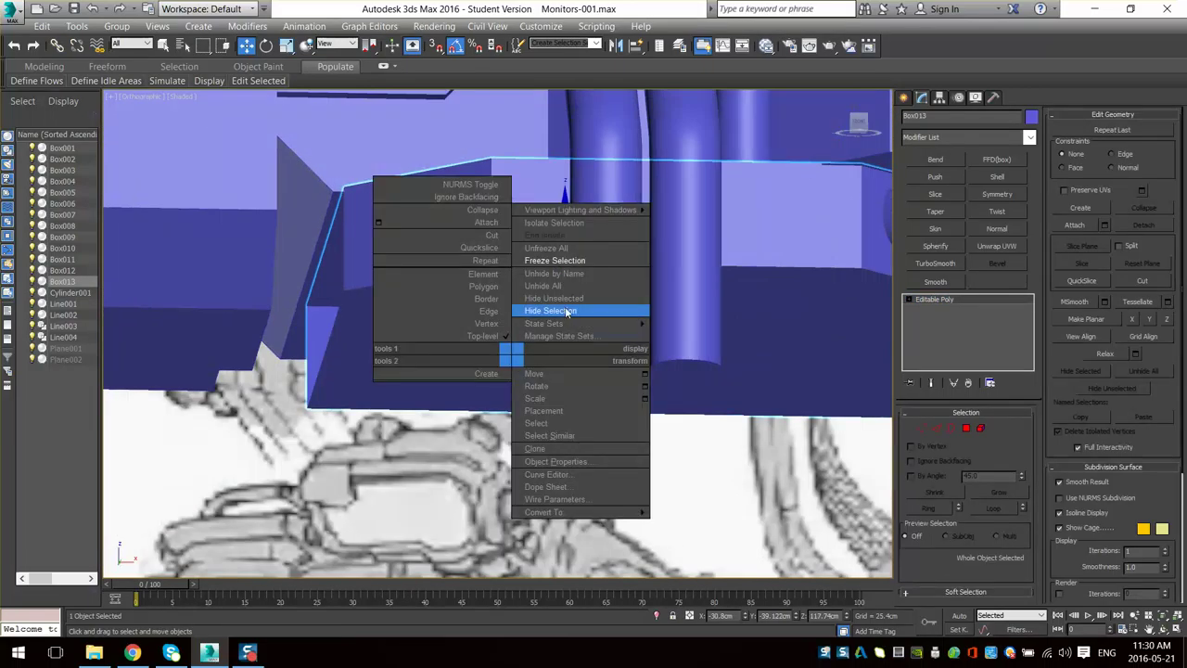
click(561, 298)
key(F4)
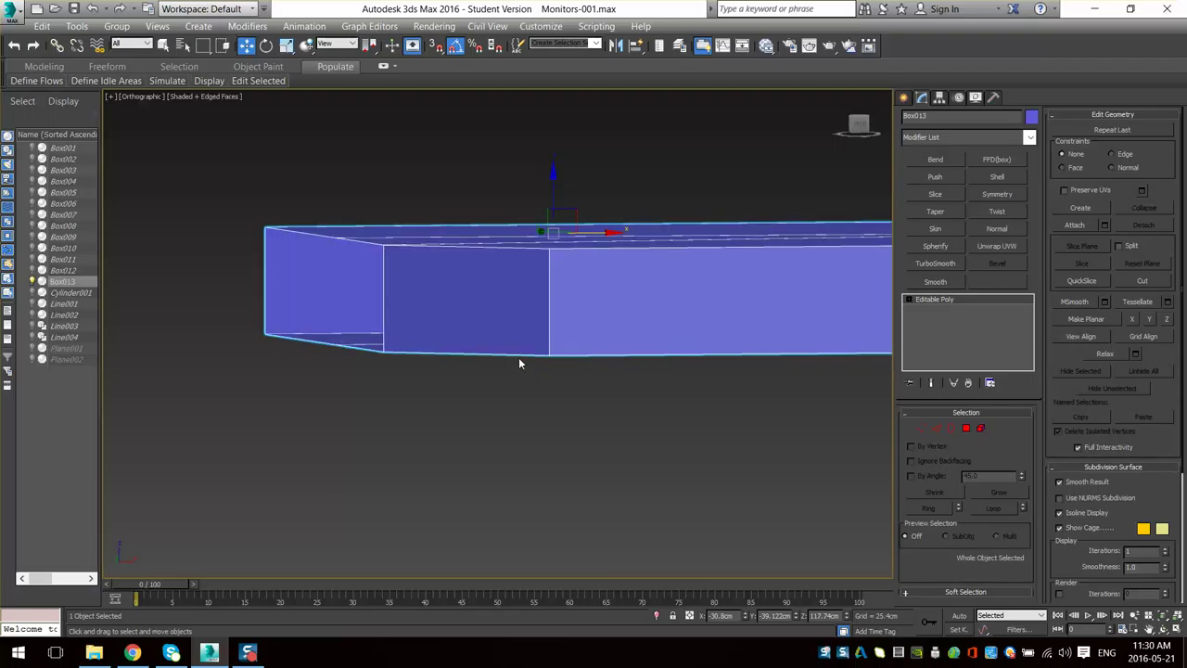
- Cap the open border at the end of the lowest base plate
alt+middle_drag(364, 344, 459, 487)
click(949, 430)
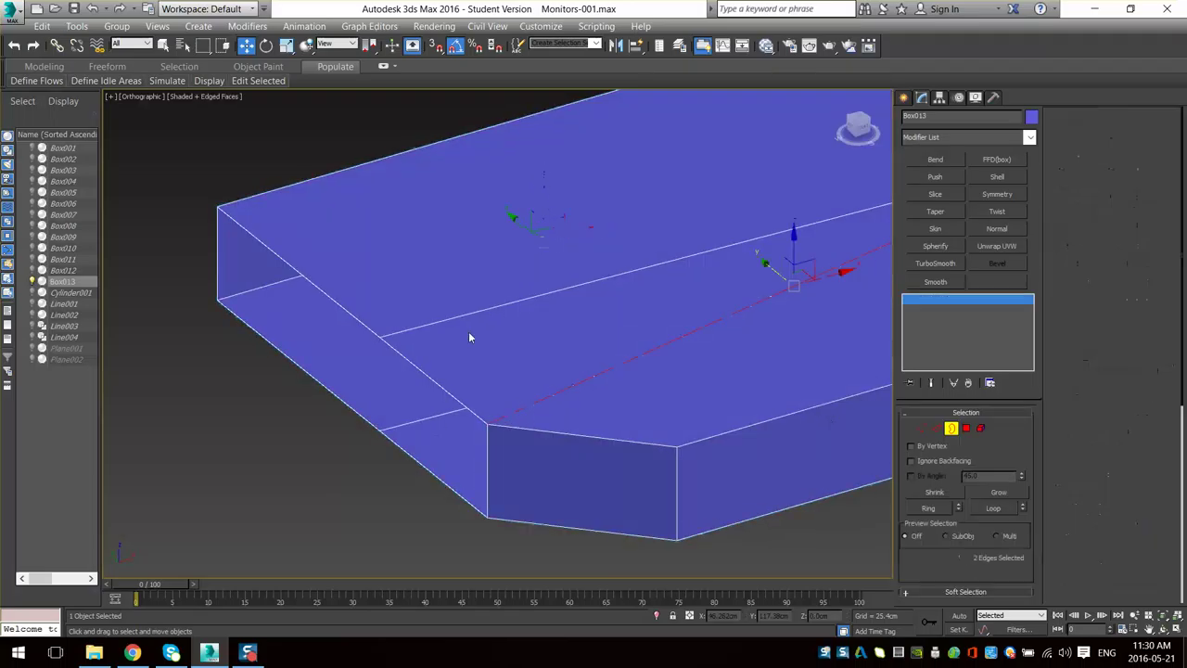
click(436, 385)
middle_drag(416, 423, 525, 403)
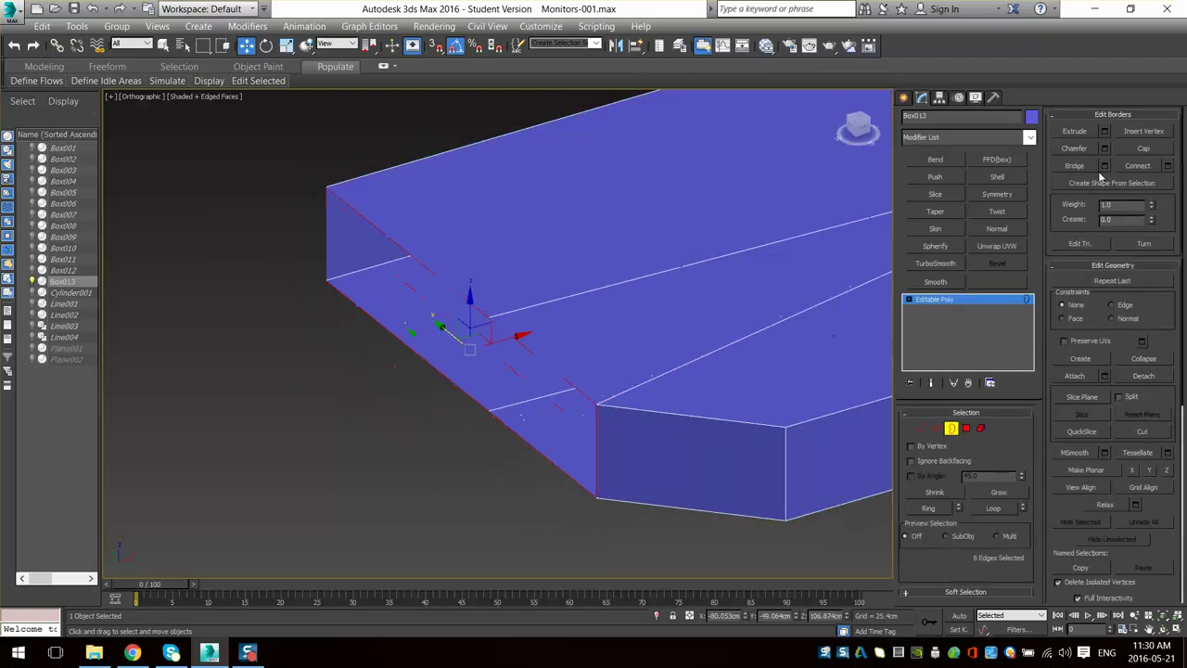
click(1144, 150)
alt+middle_drag(513, 461, 490, 491)
- Remove the matching redundant long edges on the upper and lower faces of the base plate, and finish the edge editing
key(4)
click(527, 421)
scroll(526, 421, down, 5)
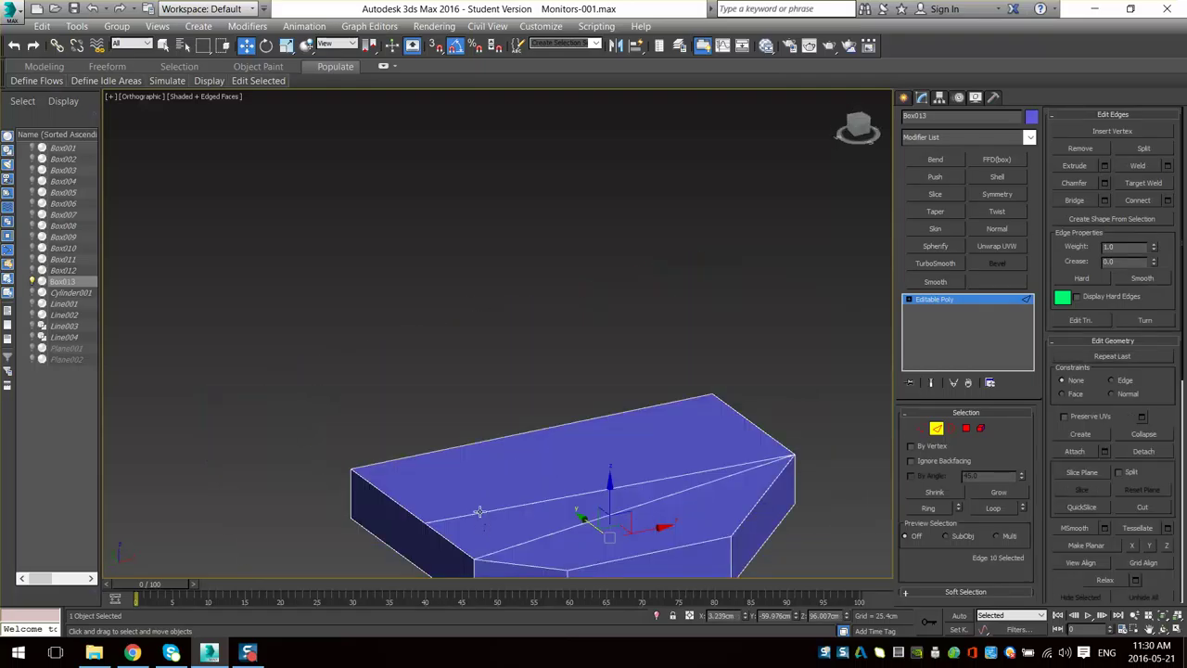
ctrl+click(480, 512)
middle_drag(534, 526, 546, 399)
alt+middle_drag(545, 398, 653, 236)
key(BackSpace)
click(940, 430)
- Unhide all objects and select the base layer above the lowest plate
right_click(710, 340)
click(745, 273)
mouse_move(625, 352)
alt+middle_down()
mouse_move(683, 450)
mouse_move(567, 471)
mouse_move(593, 444)
mouse_move(625, 437)
mouse_move(619, 267)
mouse_move(606, 258)
alt+middle_up()
click(605, 258)
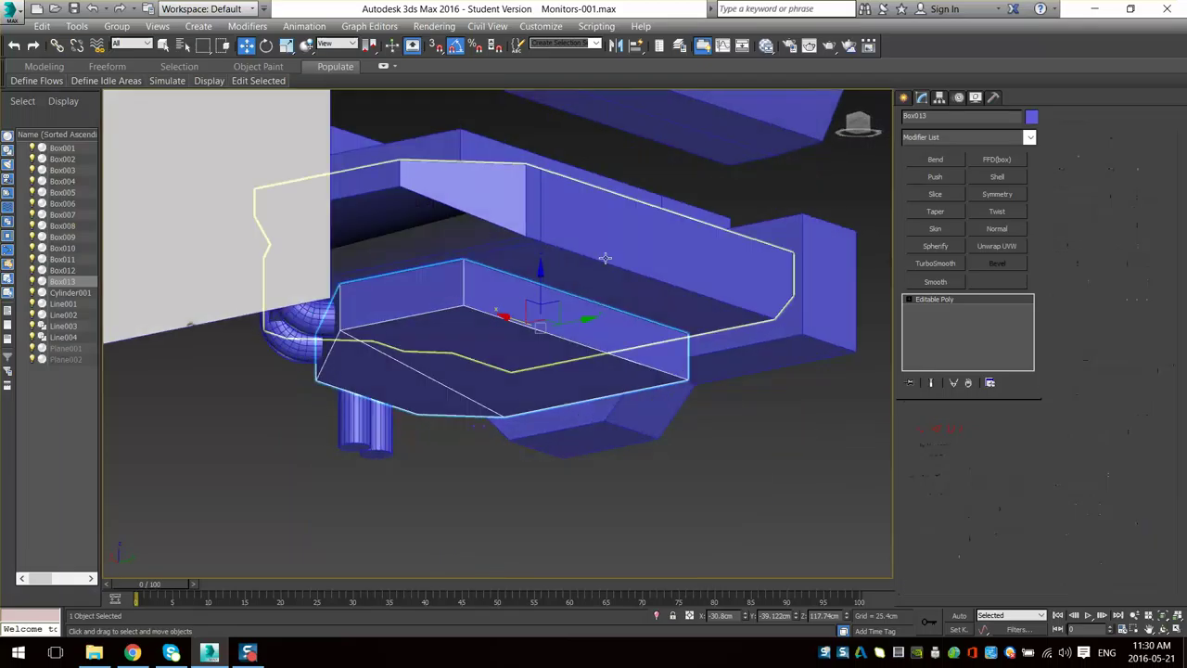
- Apply a Smooth modifier to the base layer above the lowest plate and collapse it to Editable Poly
click(942, 282)
right_click(664, 240)
mouse_move(731, 398)
click(843, 411)
- Select the six vertices along the base layer's side facing the large side block and move them inward along X
alt+middle_drag(555, 380, 700, 397)
middle_drag(635, 378, 506, 433)
mouse_move(505, 433)
middle_down()
mouse_move(555, 437)
mouse_move(490, 456)
mouse_move(515, 423)
middle_up()
scroll(556, 435, up, 2)
click(428, 330)
alt+middle_drag(427, 329, 468, 252)
scroll(450, 275, down, 2)
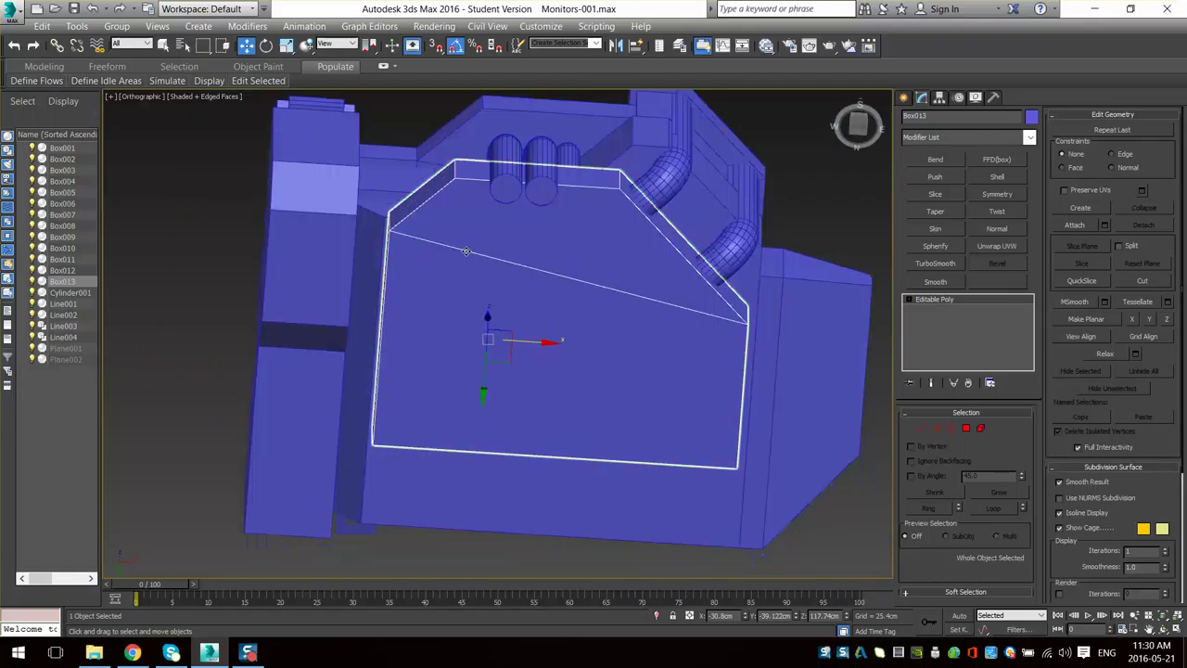
scroll(477, 285, up, 2)
key(4)
key(1)
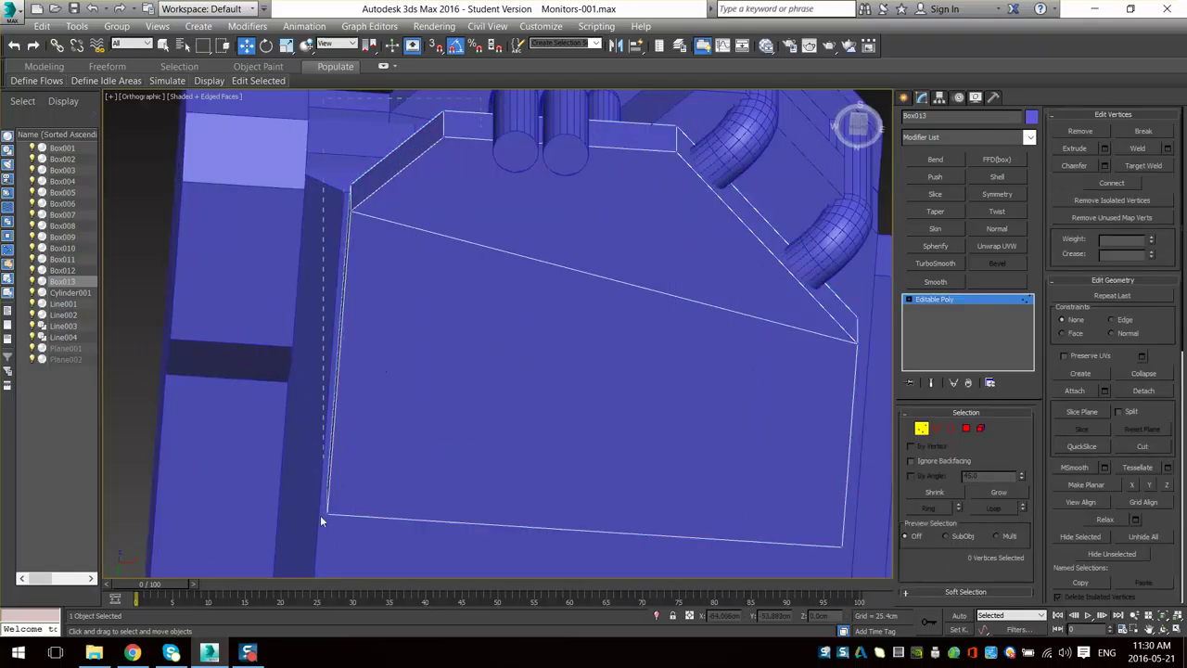
drag(421, 276, 458, 277)
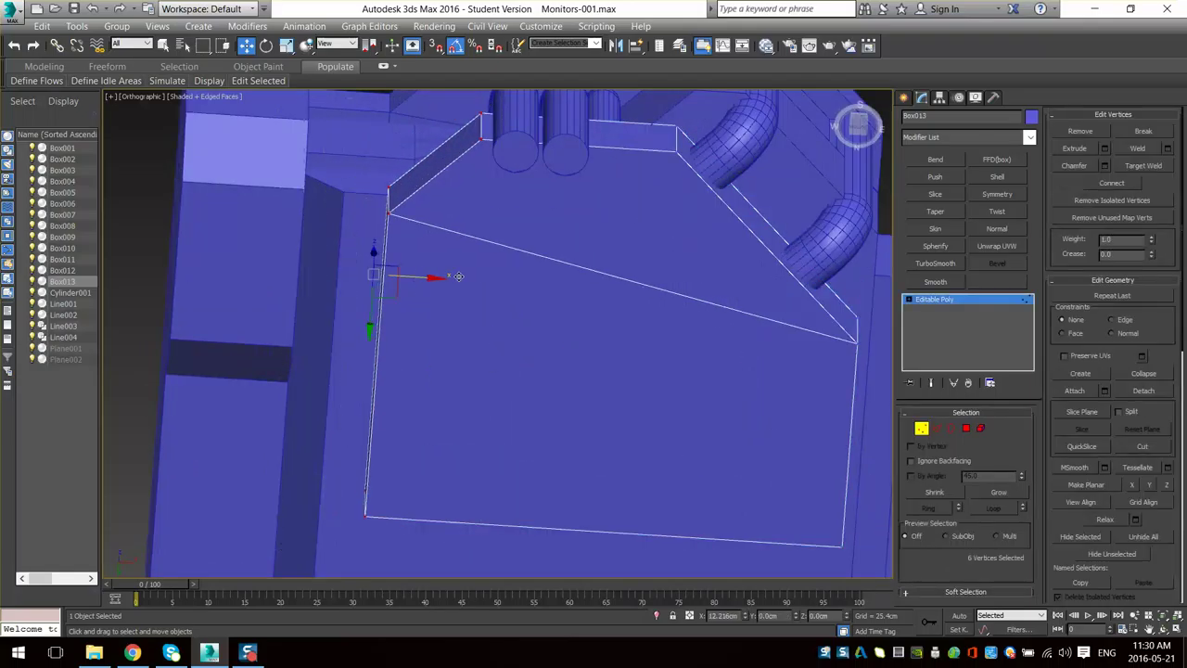
alt+middle_drag(469, 231, 489, 309)
drag(458, 275, 533, 275)
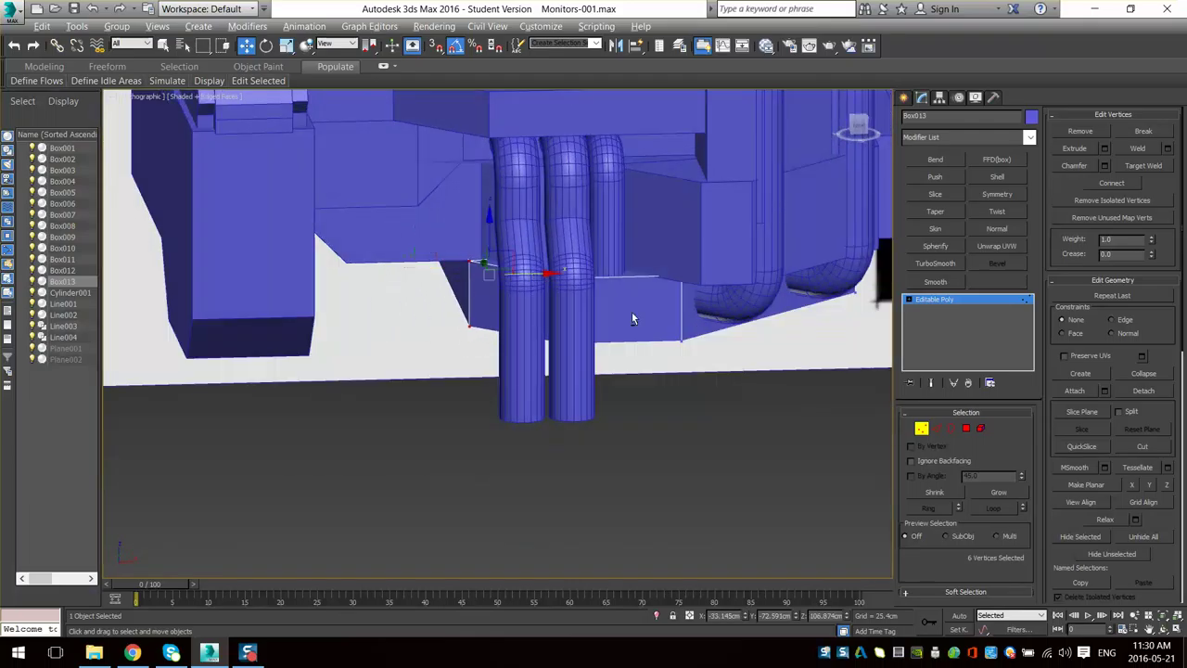
- Fine-tune the six side vertices along X to about -32.4 cm, checking the layer's edge against the vertical pipes
alt+middle_drag(631, 312, 563, 277)
scroll(563, 277, up, 3)
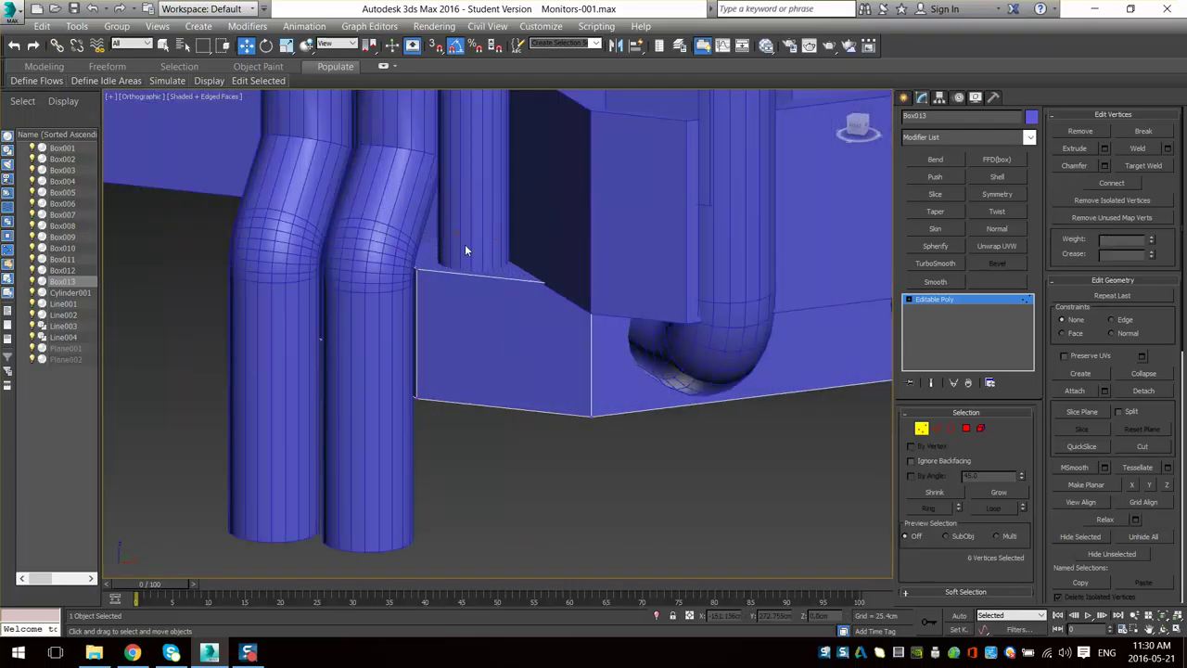
key(ctrl+z)
drag(469, 242, 481, 242)
alt+middle_drag(506, 306, 545, 247)
middle_drag(546, 247, 485, 464)
alt+middle_drag(486, 464, 472, 407)
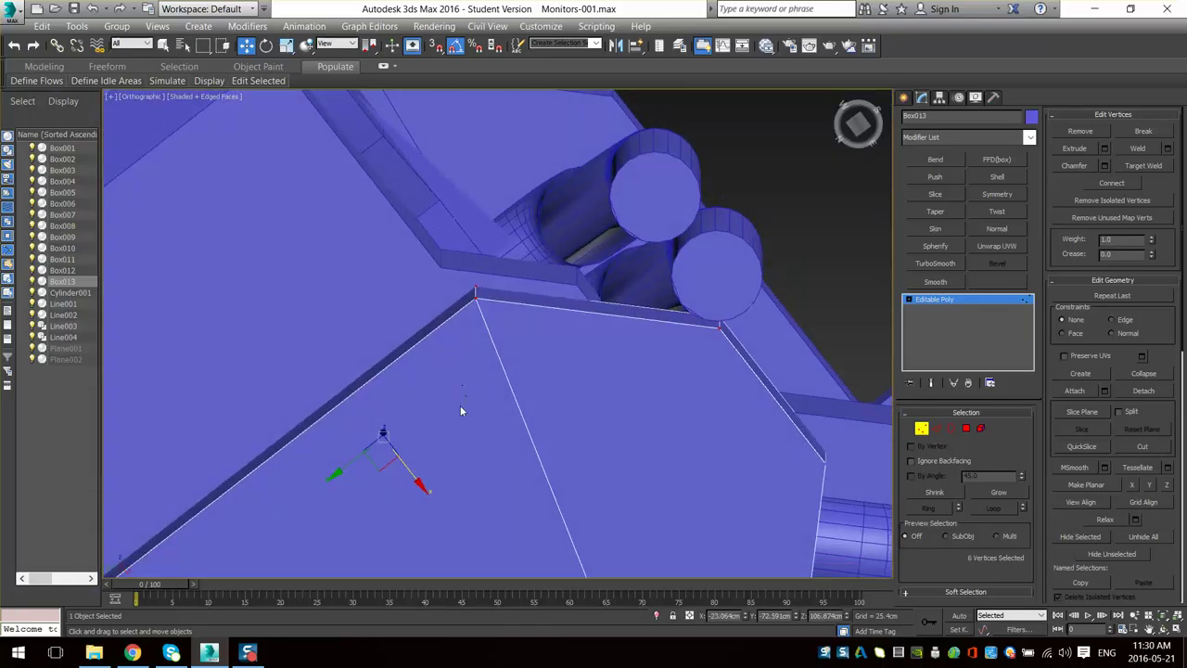
alt+middle_drag(568, 278, 490, 320)
drag(432, 459, 379, 435)
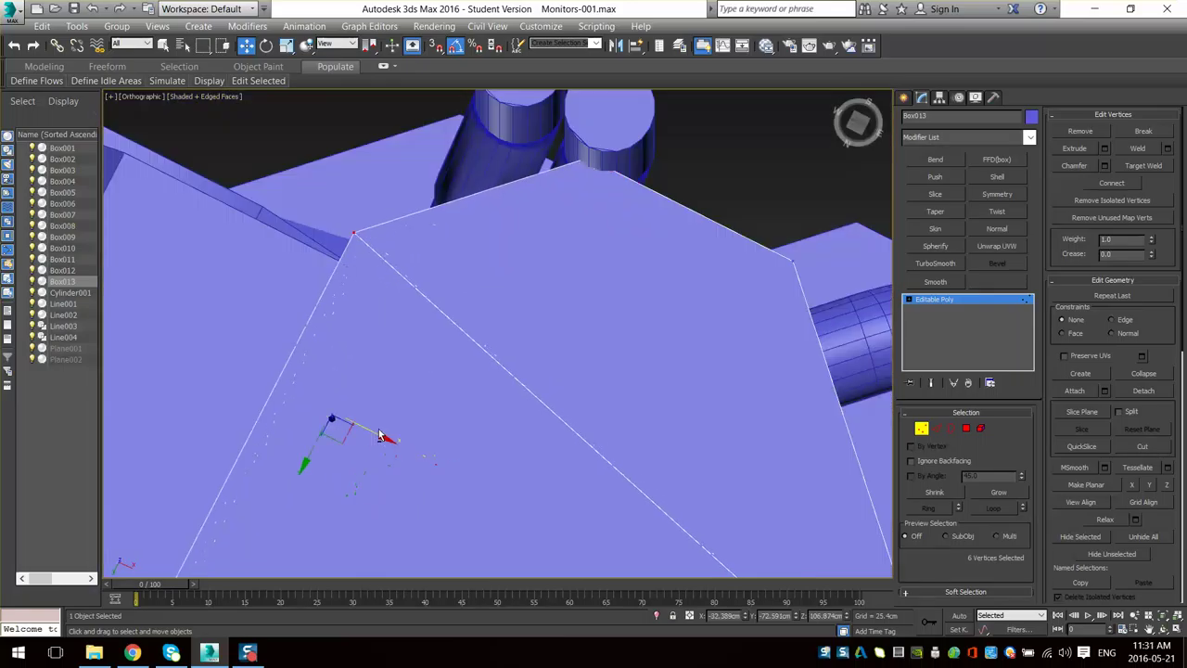
alt+middle_drag(381, 436, 377, 402)
scroll(358, 447, down, 4)
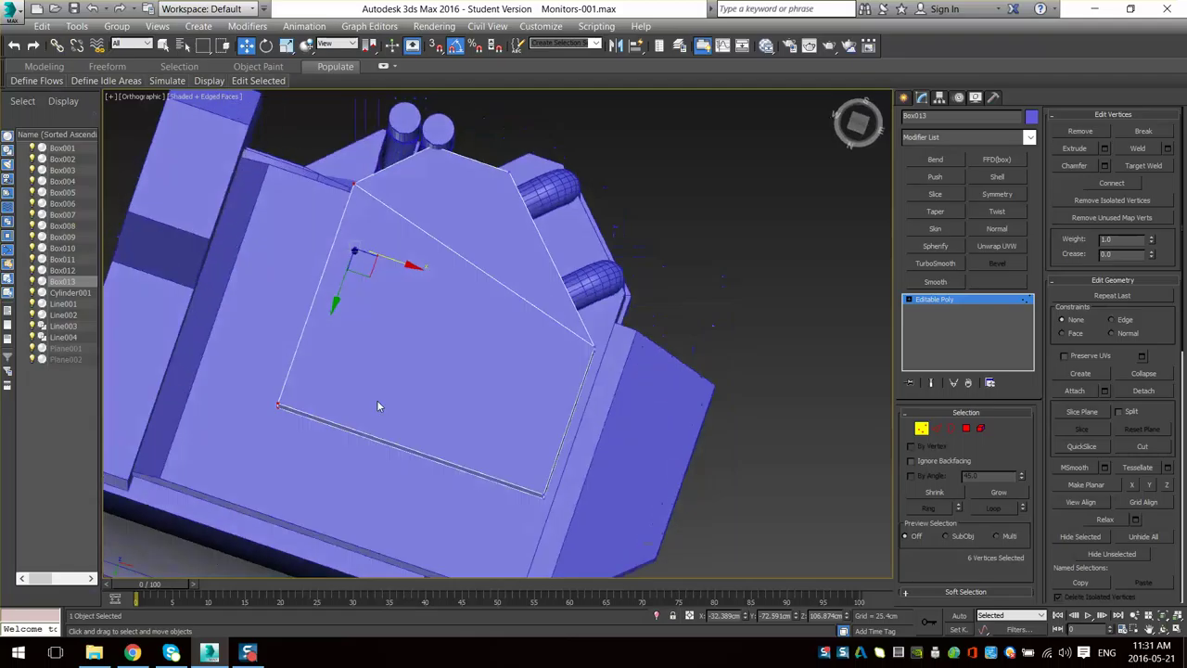
- Chamfer the two vertical corner edges at the end of the base layer opposite the pipes
click(938, 433)
alt+middle_drag(538, 443, 355, 373)
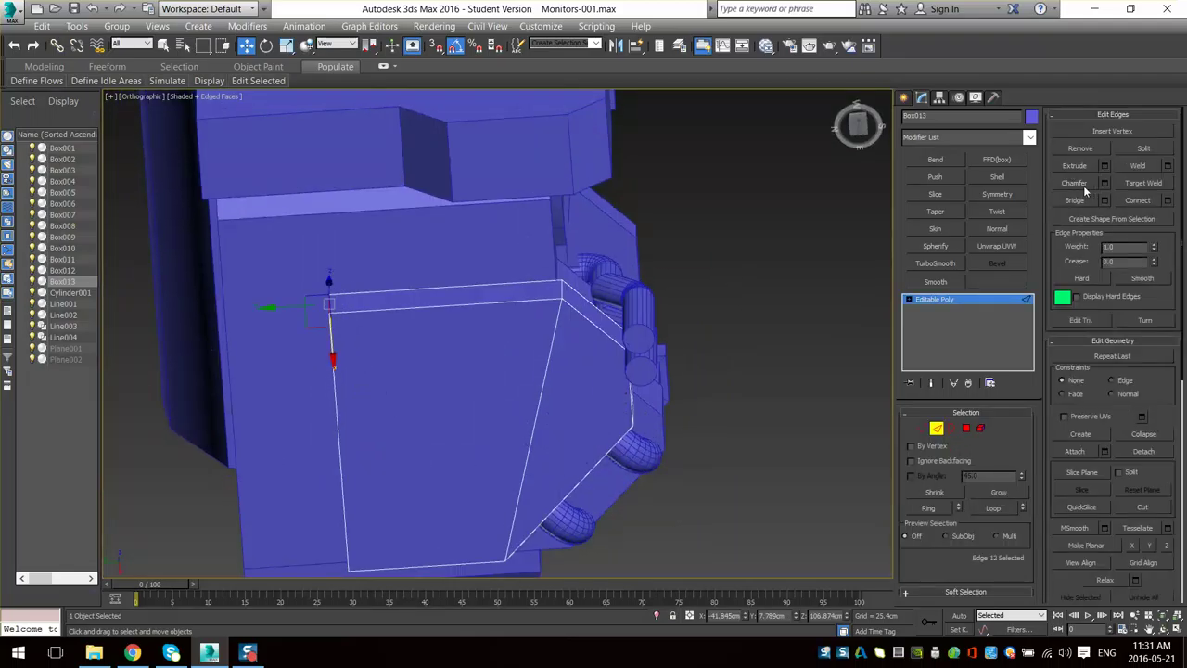
alt+middle_drag(331, 242, 341, 319)
drag(341, 271, 360, 187)
alt+middle_drag(360, 187, 552, 331)
drag(522, 214, 517, 168)
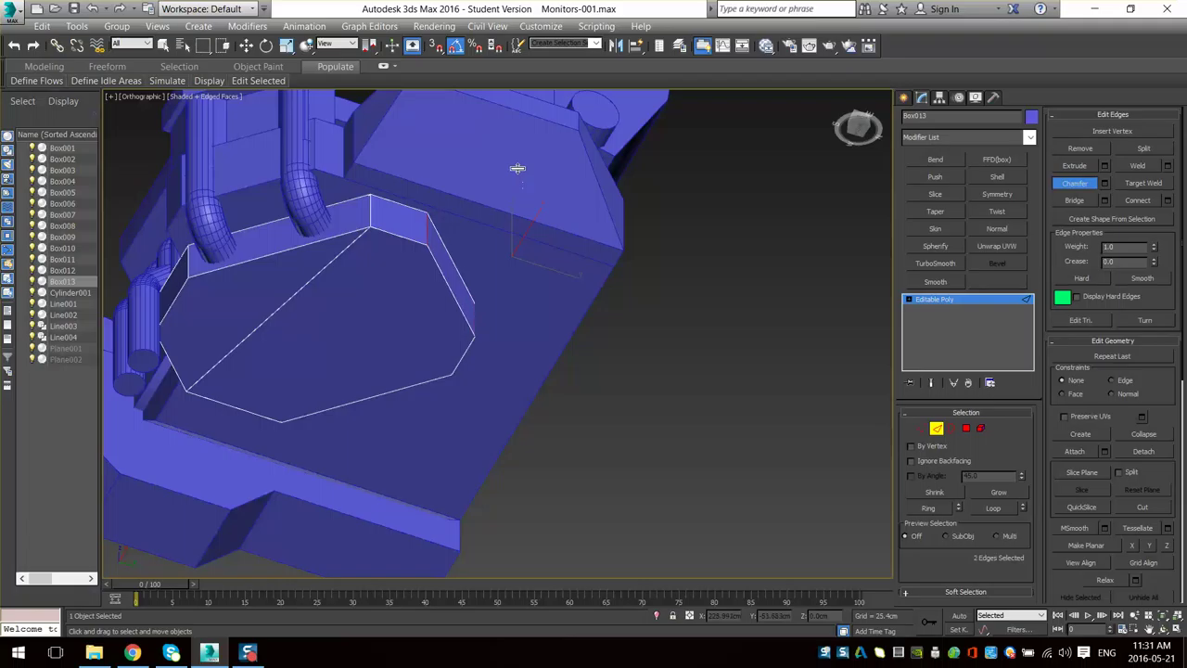
mouse_move(515, 183)
alt+middle_down()
mouse_move(500, 363)
mouse_move(585, 280)
mouse_move(584, 371)
mouse_move(519, 371)
mouse_move(740, 427)
alt+middle_up()
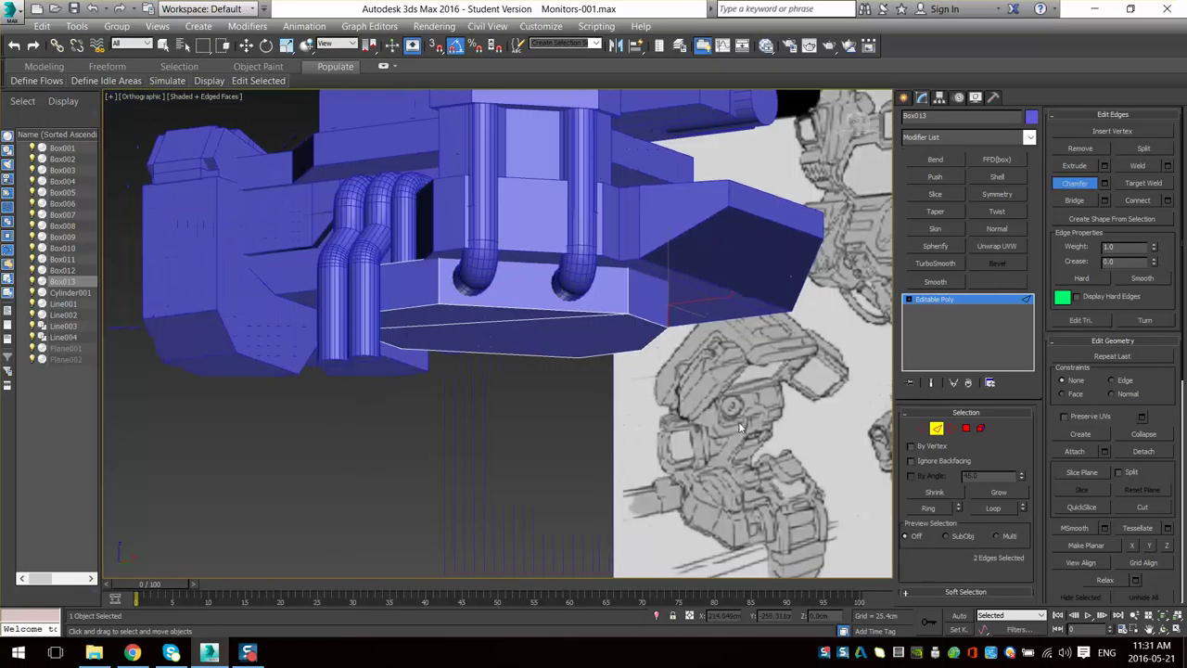
- Select the two underside polygons of the base layer and pull them far down, stretching the layer into a tall column
click(965, 427)
click(474, 308)
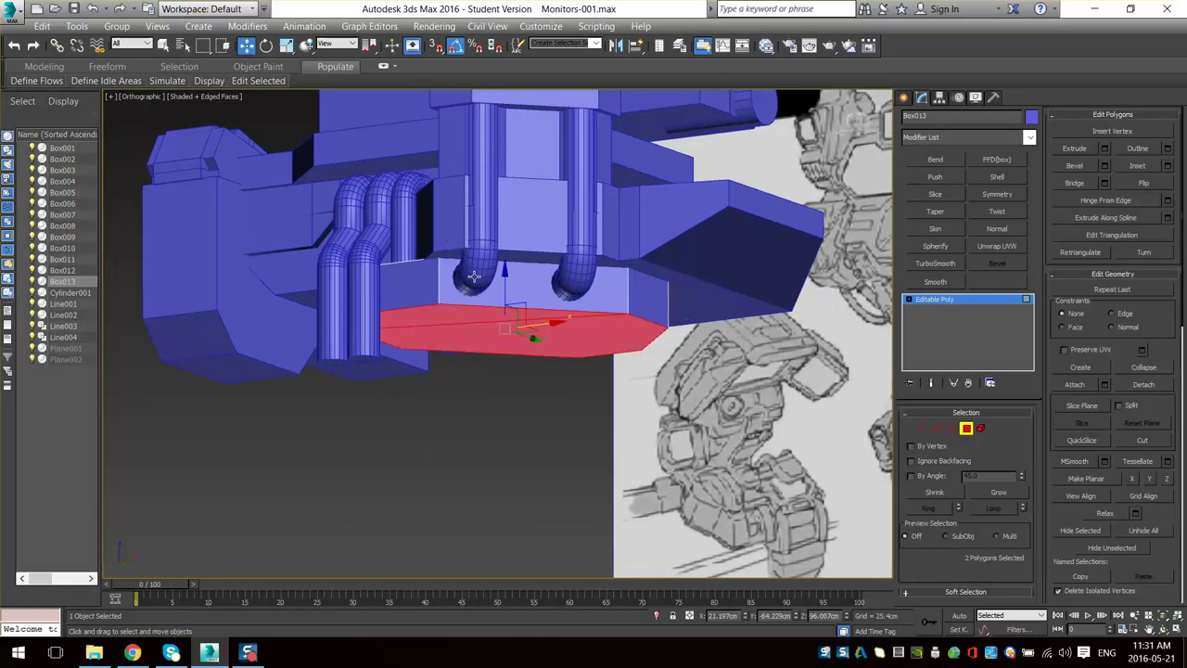
drag(508, 288, 498, 371)
alt+middle_drag(446, 320, 485, 350)
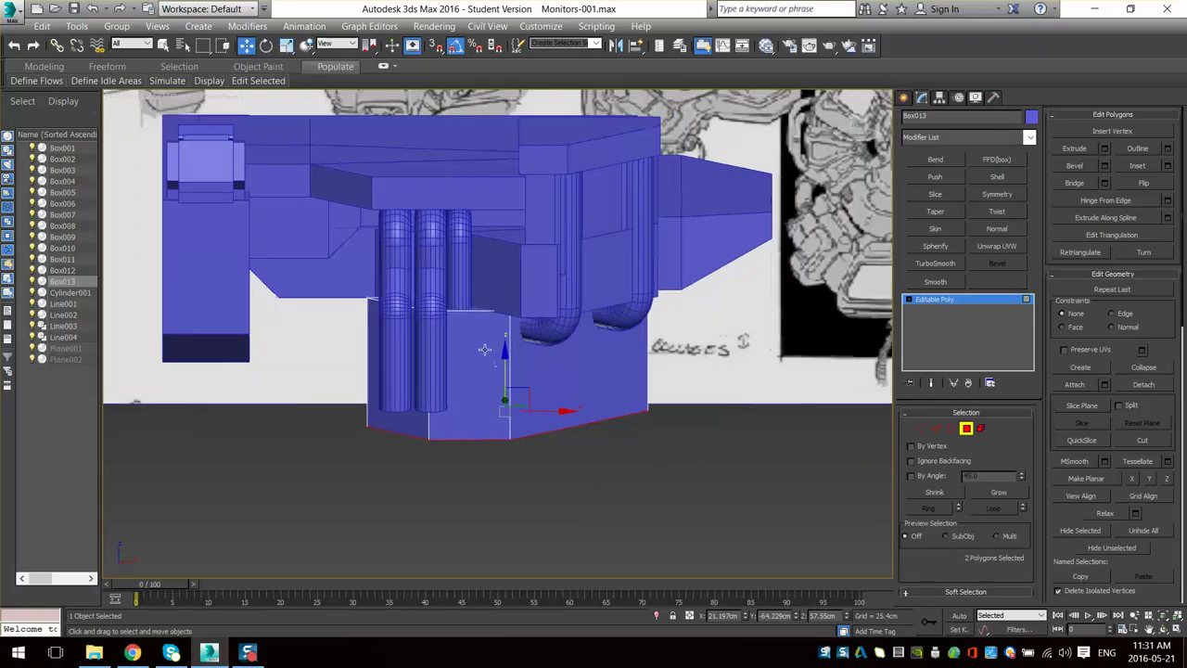
drag(509, 372, 505, 438)
alt+middle_drag(480, 423, 537, 406)
- Finish polygon editing, convert one of the two long bent pipes to Editable Poly, and attach the adjacent bent pipe to it
click(966, 430)
click(381, 396)
ctrl+click(338, 384)
scroll(482, 403, up, 5)
click(422, 382)
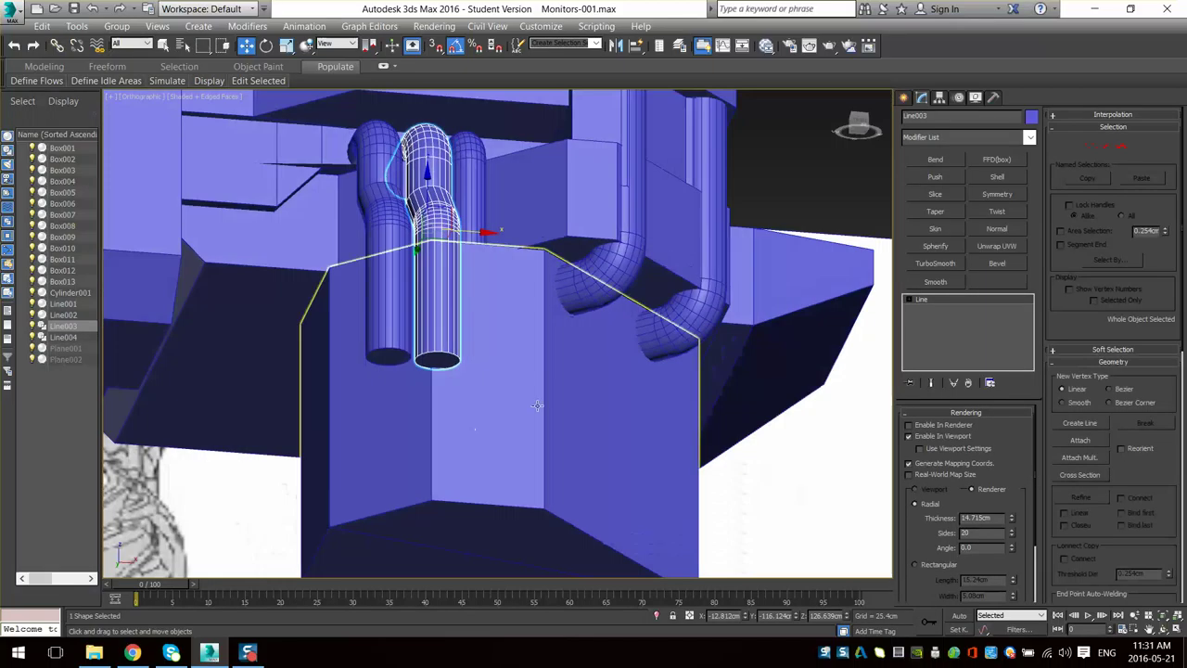
right_click(464, 306)
mouse_move(533, 462)
click(654, 488)
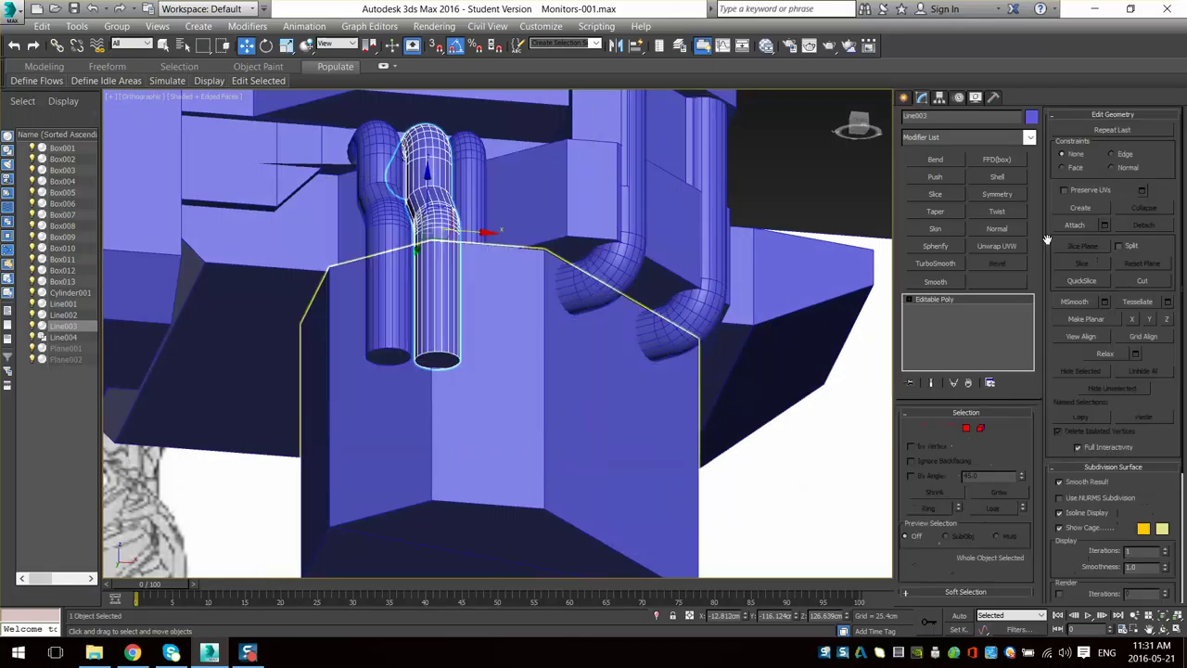
click(387, 330)
- Select the vertices at the lower ends of both pipes and move them down to lengthen the pipes along the column
key(1)
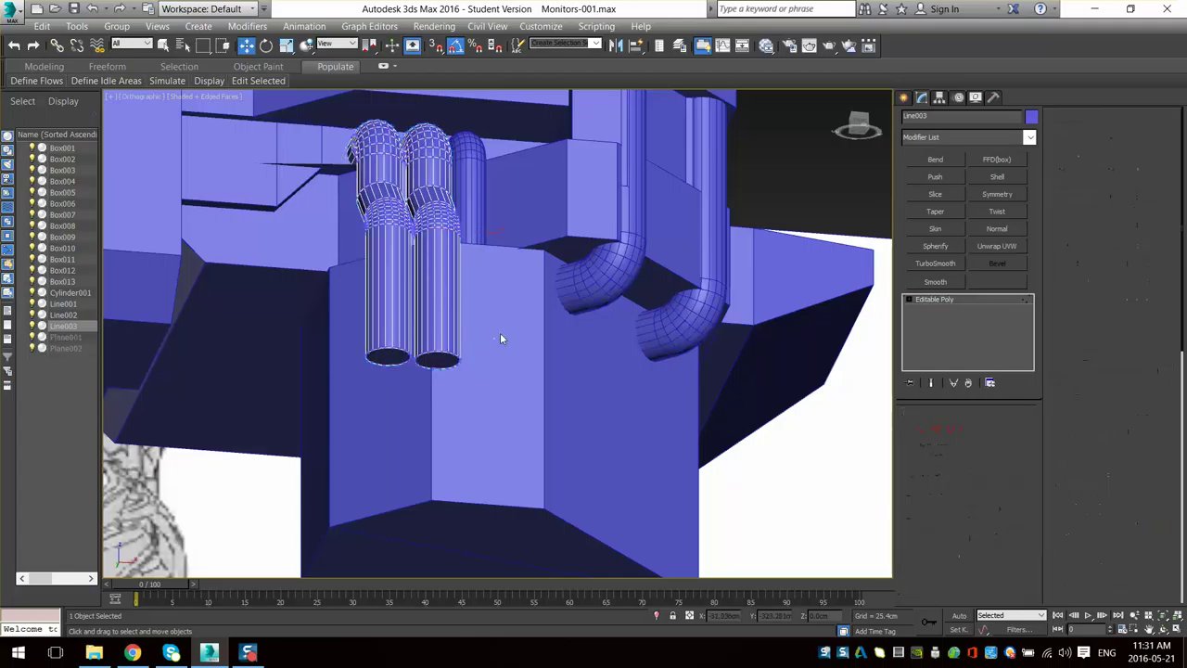
drag(500, 332, 251, 438)
alt+middle_drag(477, 246, 461, 289)
drag(412, 312, 409, 464)
alt+middle_drag(409, 464, 483, 433)
scroll(435, 403, up, 3)
scroll(493, 479, down, 3)
- Grow a polygon selection from the outer pipe's end cap up past its lower bend, and delete that lower section
click(966, 429)
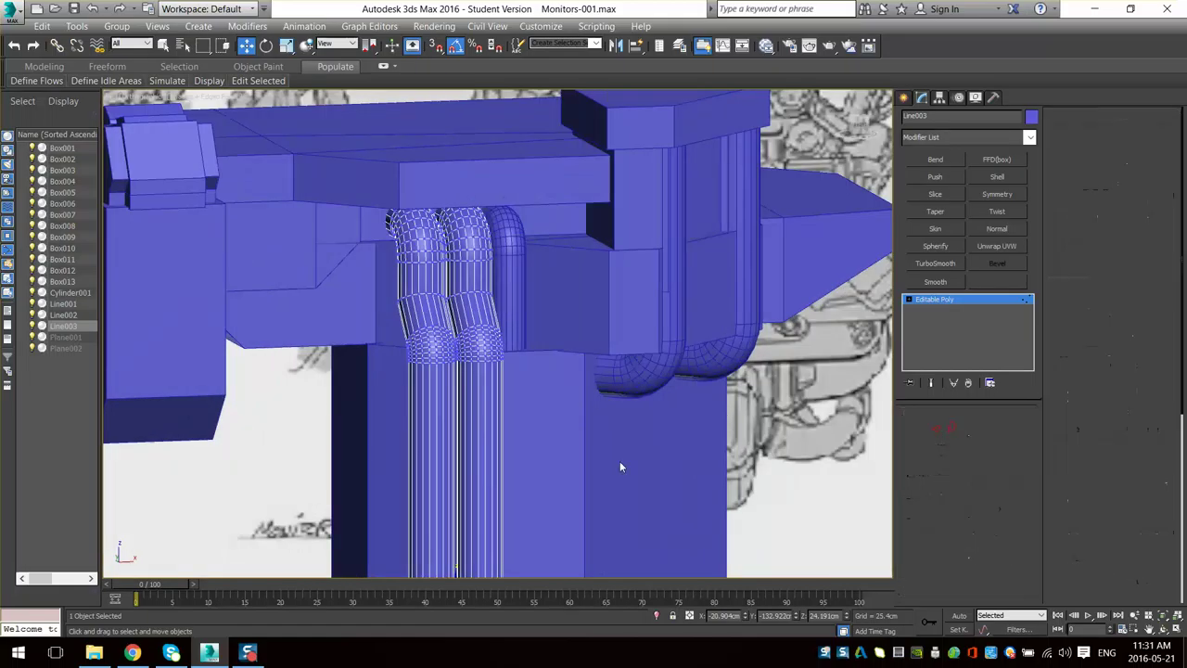
middle_drag(556, 533, 487, 371)
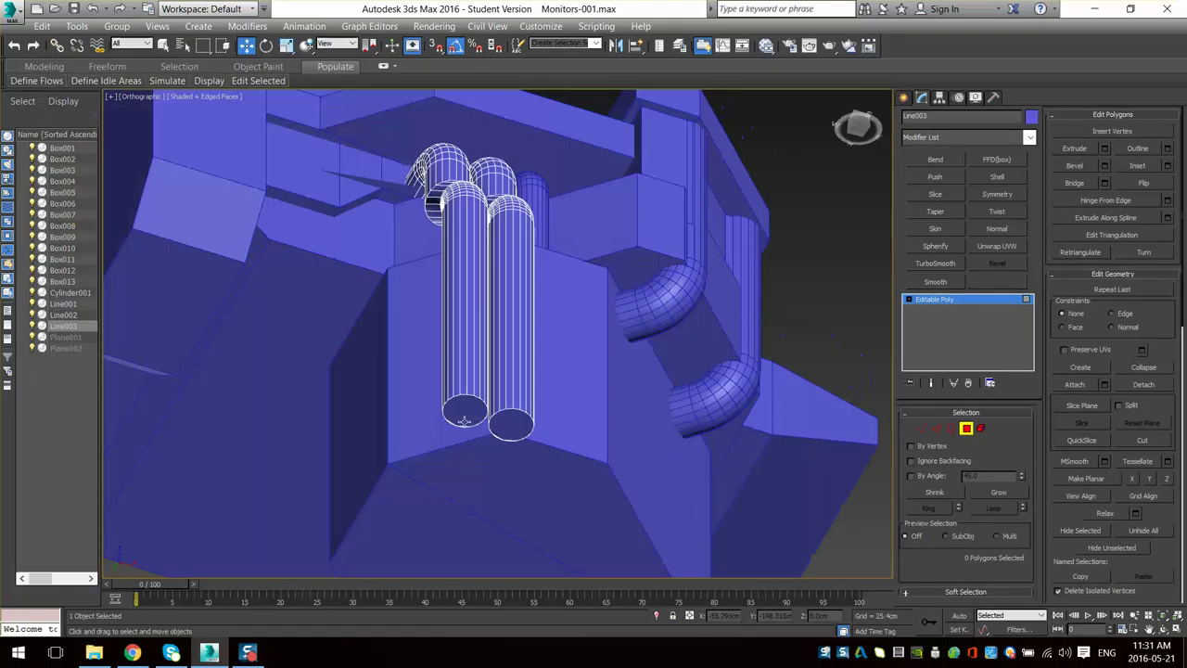
click(995, 496)
click(995, 496)
click(996, 496)
click(1008, 494)
click(1007, 495)
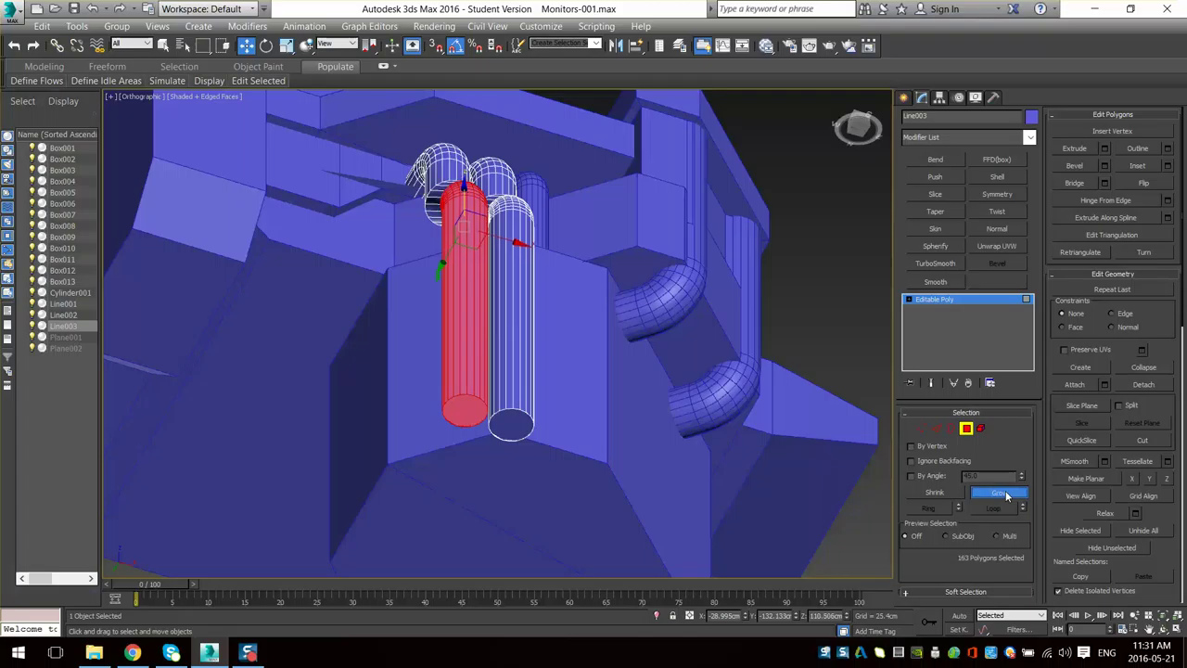
alt+middle_drag(645, 371, 584, 424)
key(ctrl+z)
scroll(585, 425, up, 3)
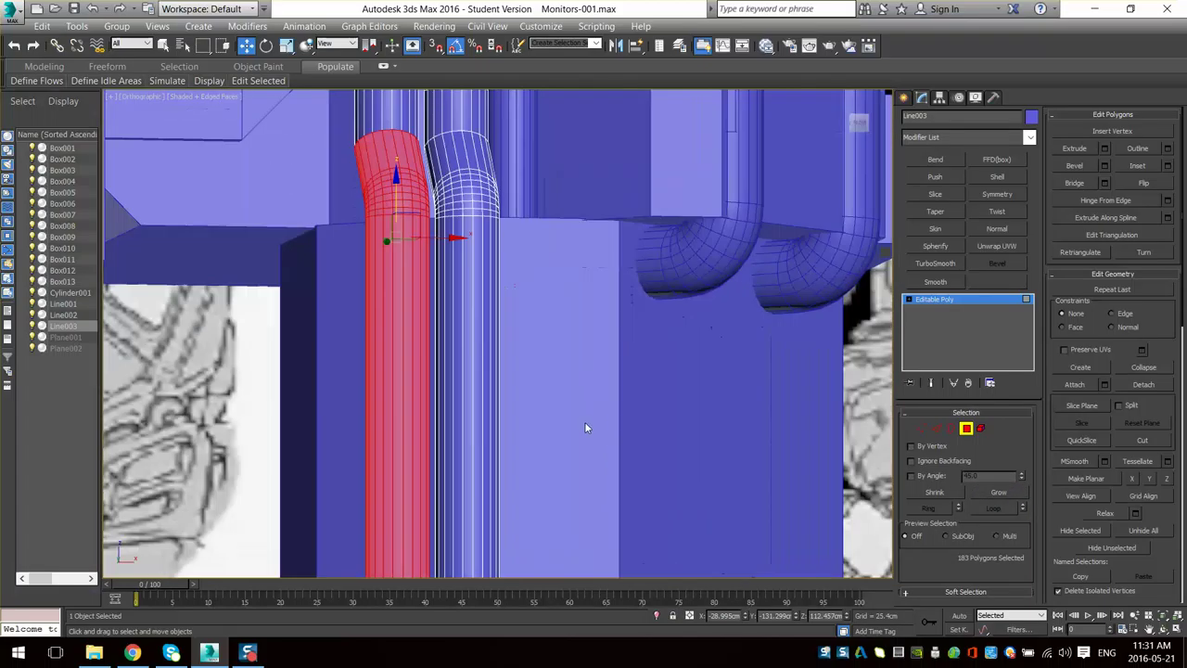
key(Delete)
- Select the open border of the shortened outer pipe and scale it flat along the vertical axis
middle_drag(461, 372, 449, 501)
key(1)
alt+middle_drag(320, 270, 341, 312)
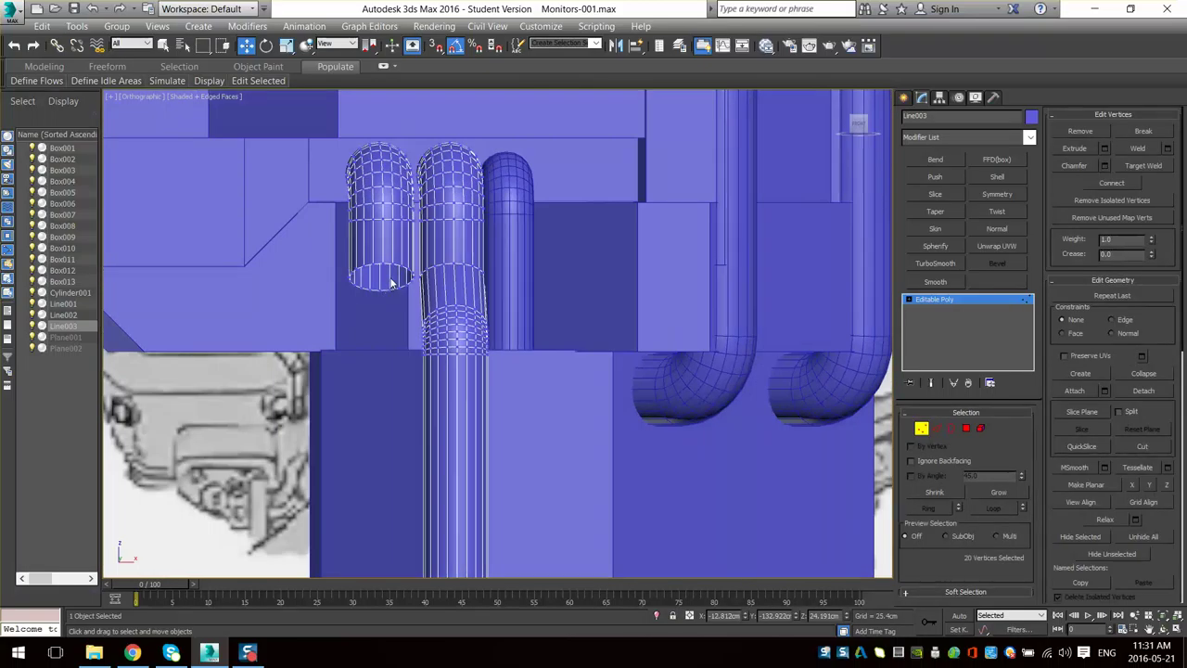
key(2)
key(3)
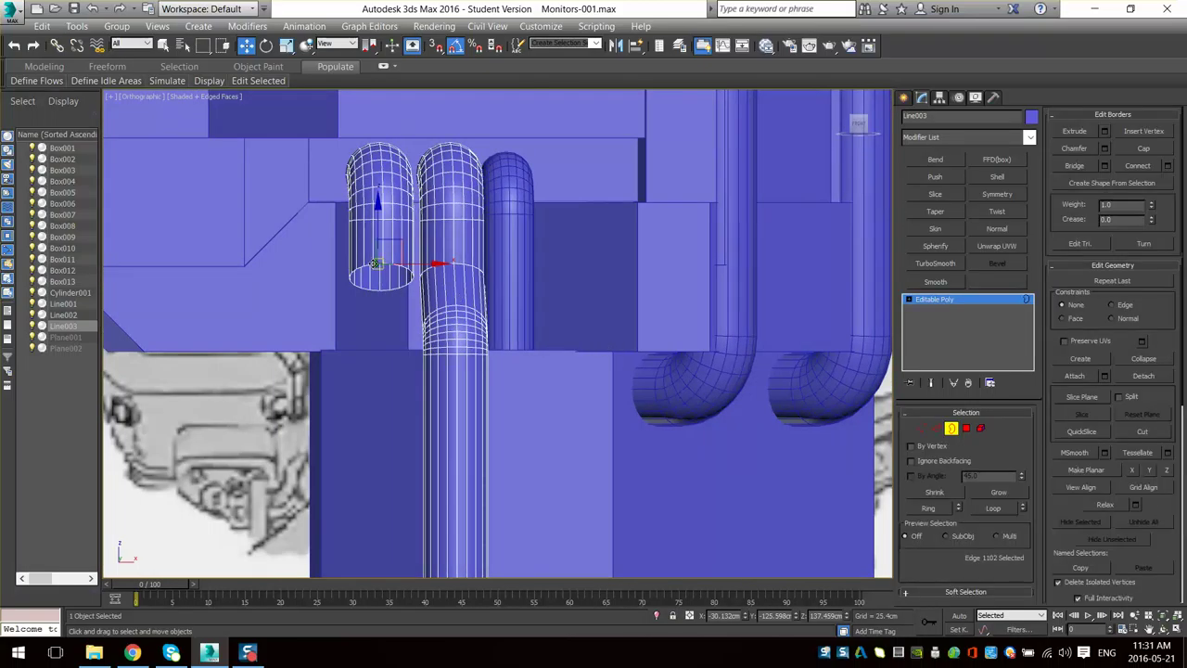
key(r)
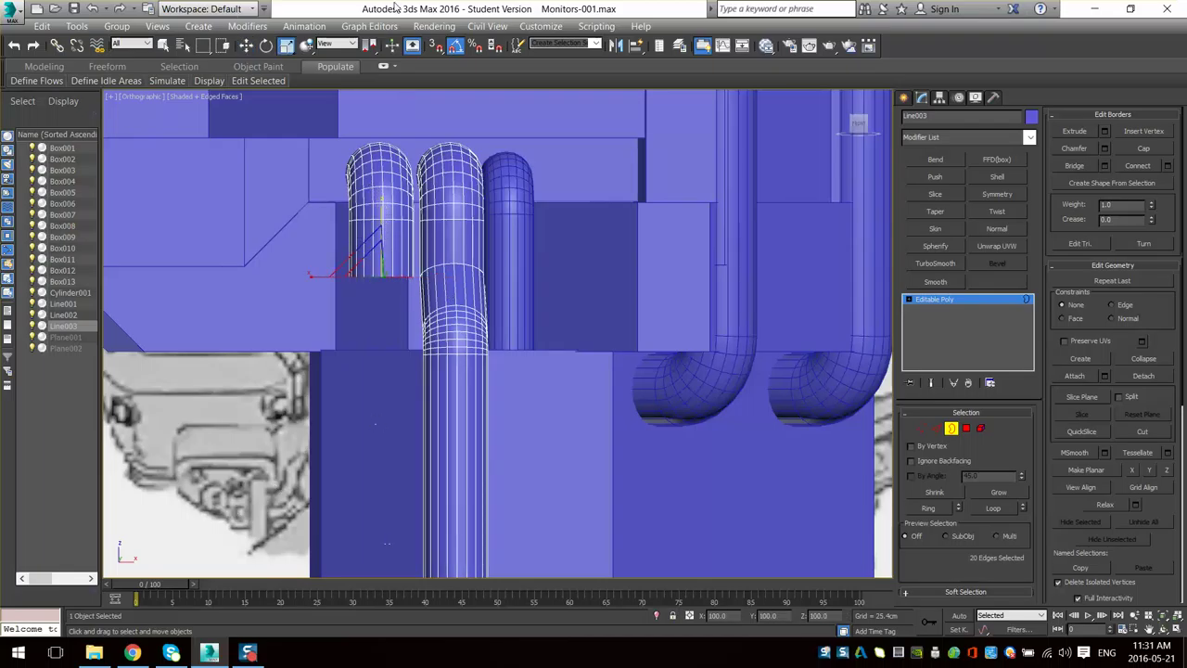
key(w)
- Extend the flattened border straight down level with the neighbouring pipe's end, hide the edge display, and finish border editing
drag(381, 224, 382, 569)
middle_drag(359, 473, 372, 321)
scroll(326, 340, down, 3)
scroll(354, 273, up, 2)
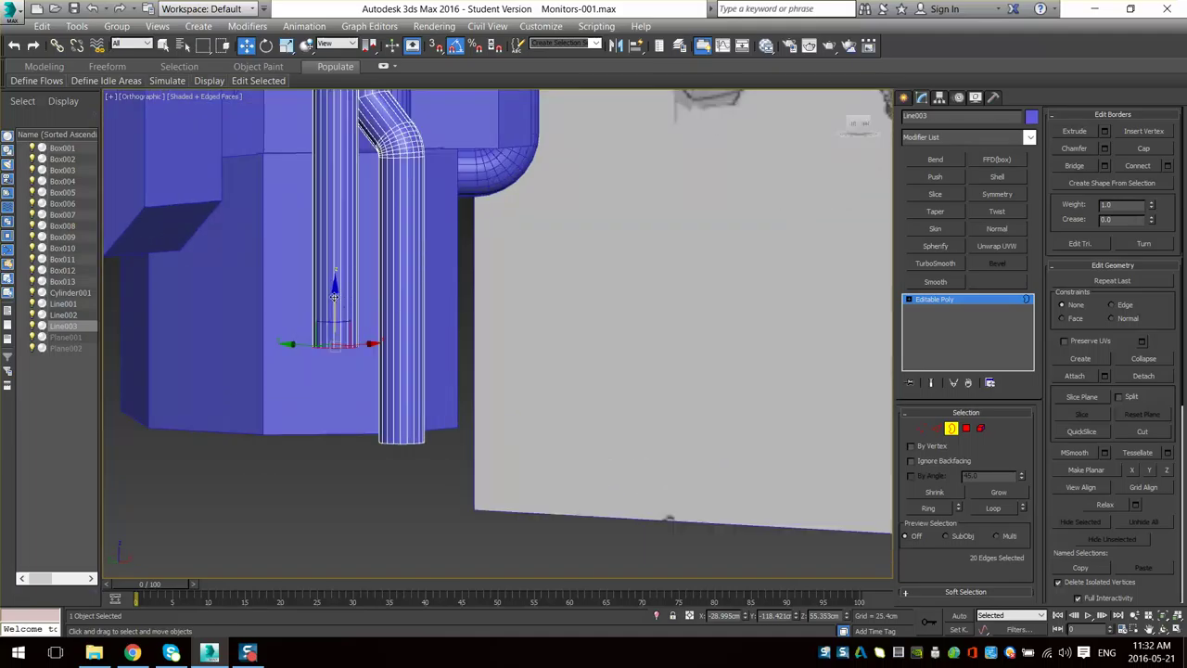
shift+drag(334, 295, 330, 397)
alt+middle_drag(330, 396, 466, 384)
middle_drag(466, 384, 458, 496)
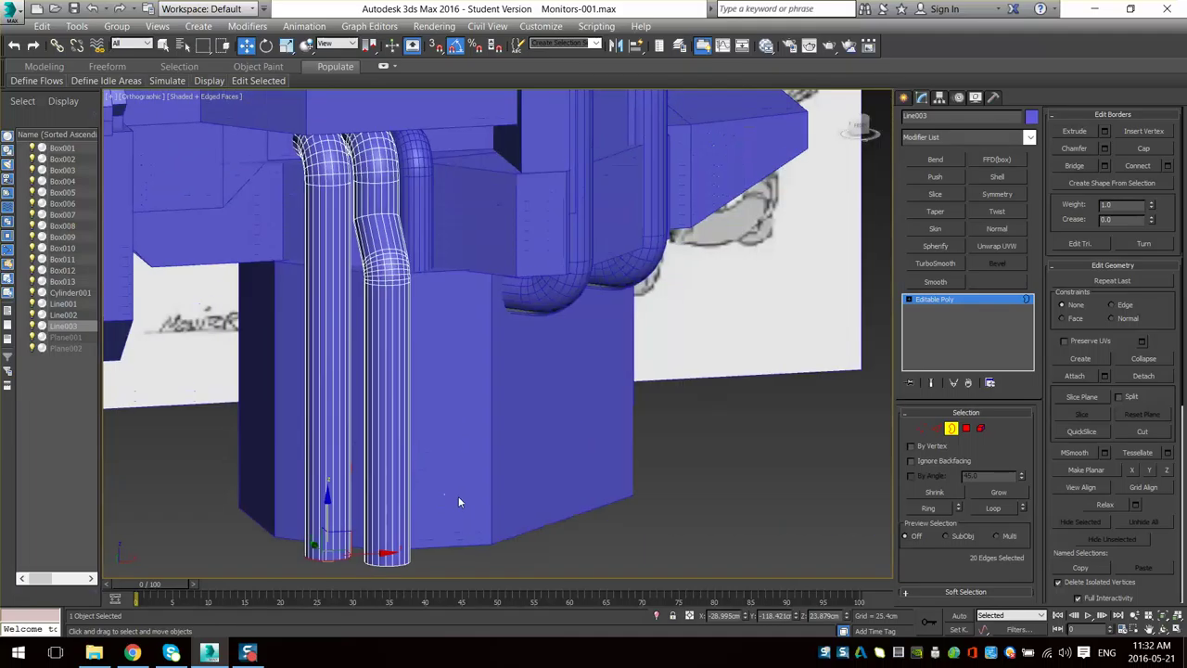
key(F4)
alt+middle_drag(587, 508, 596, 535)
scroll(596, 535, down, 2)
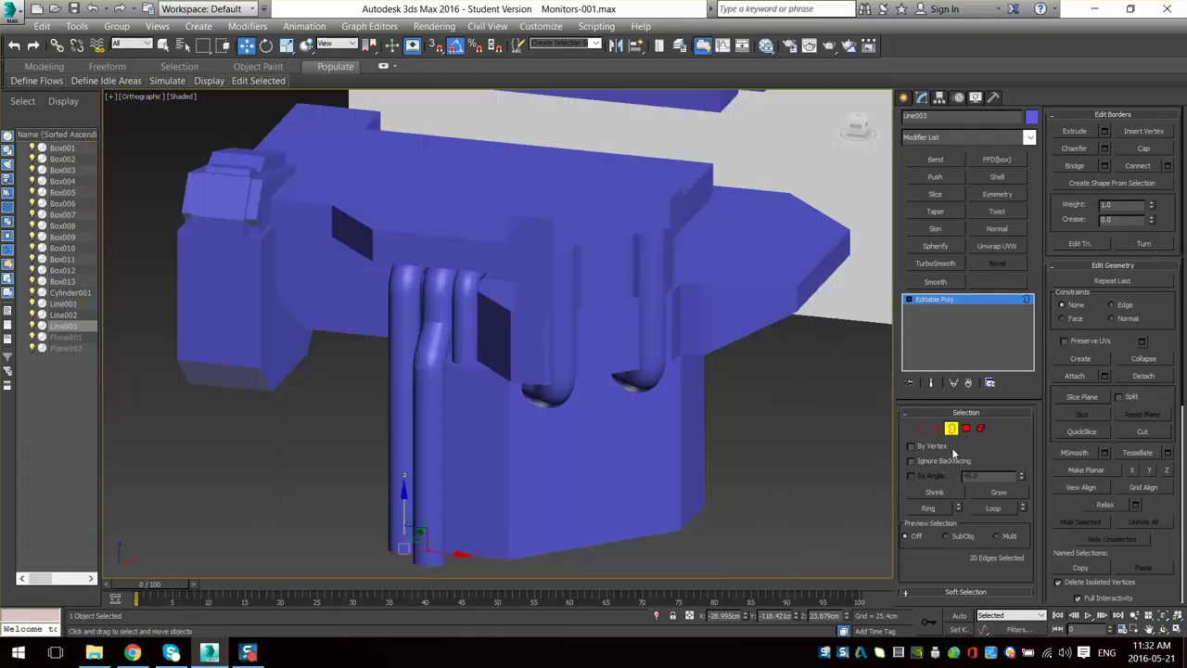
click(952, 429)
- Examine the lengthened pipes and the column from the front and at an angle
alt+middle_drag(357, 371, 461, 320)
scroll(386, 351, up, 2)
scroll(387, 350, down, 2)
scroll(408, 343, up, 2)
key(f)
scroll(454, 334, up, 2)
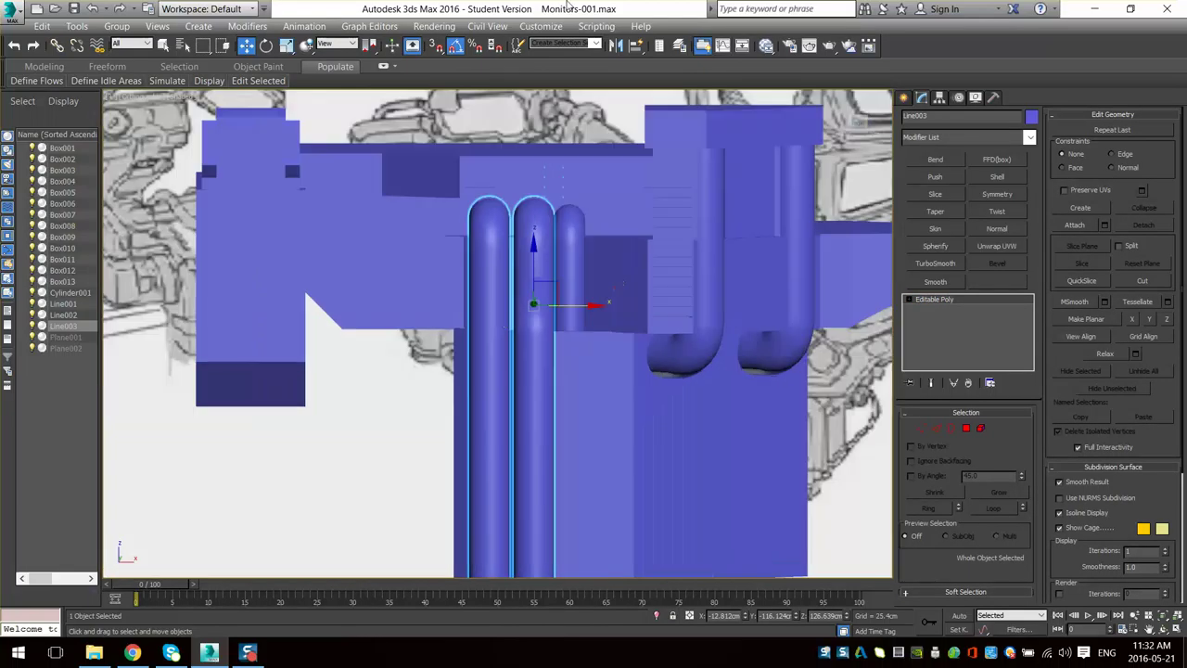
scroll(619, 342, down, 3)
alt+middle_drag(619, 342, 566, 379)
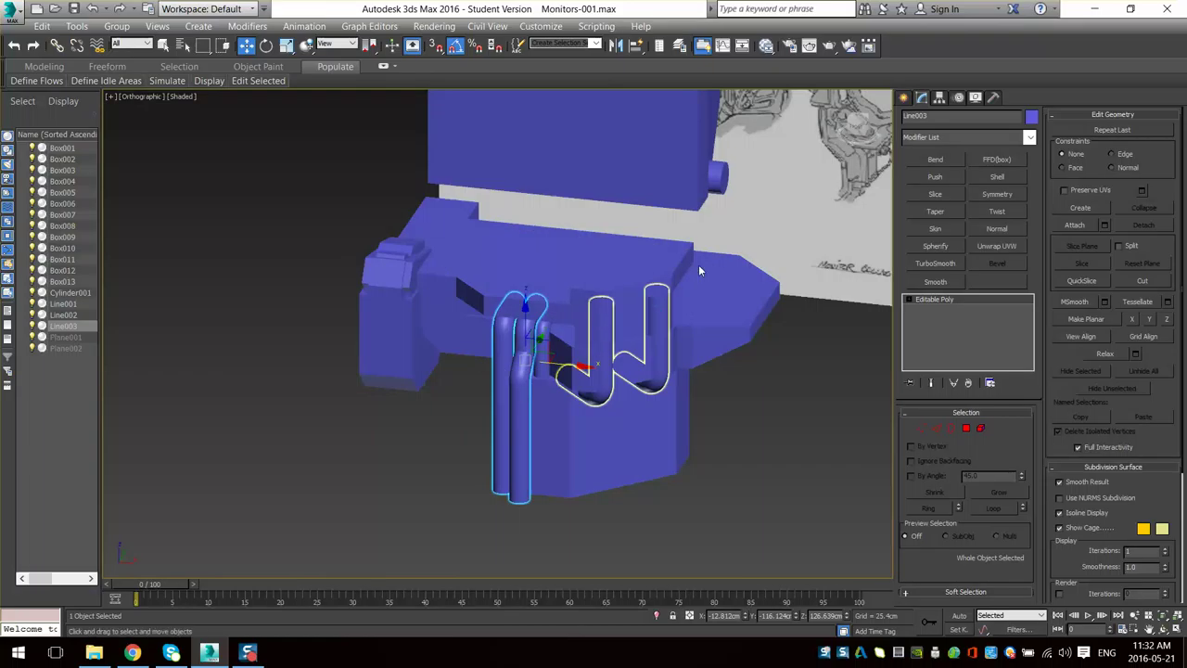
- Examine the pipes and cables on the monitor cluster sketches of the reference plane behind the model
scroll(700, 271, down, 3)
mouse_move(700, 271)
alt+middle_down()
mouse_move(591, 353)
mouse_move(327, 204)
mouse_move(556, 255)
alt+middle_up()
scroll(554, 355, up, 3)
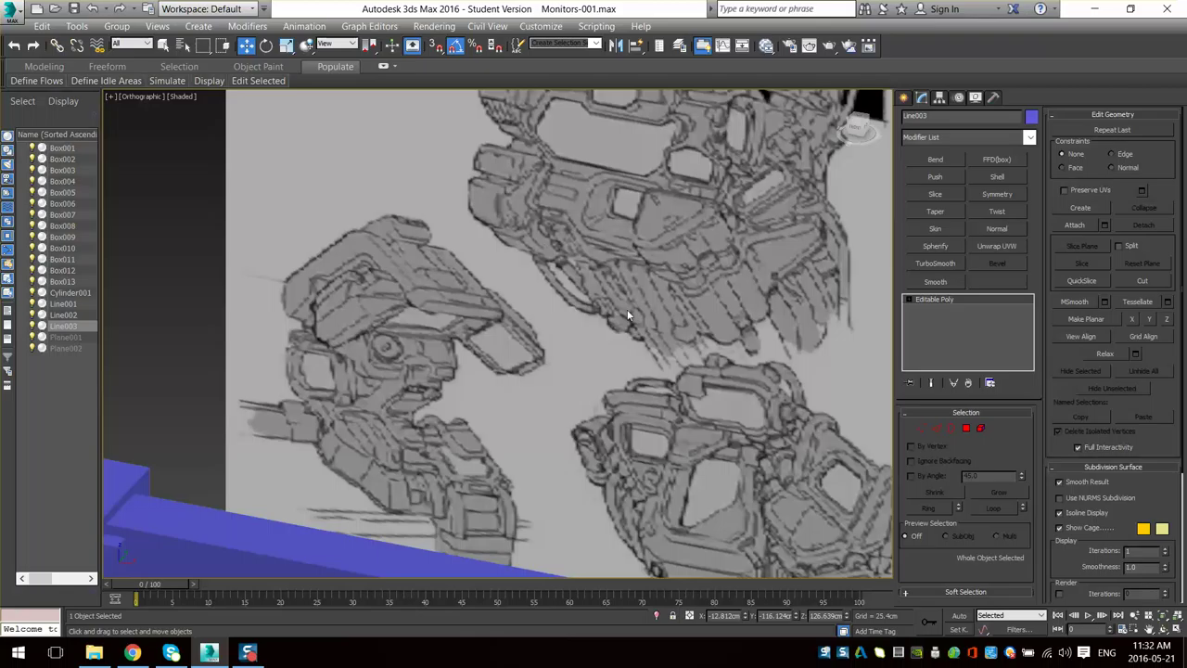
scroll(592, 323, down, 4)
mouse_move(520, 339)
alt+middle_down()
mouse_move(504, 433)
mouse_move(523, 274)
mouse_move(554, 296)
mouse_move(436, 324)
mouse_move(482, 348)
alt+middle_up()
middle_drag(482, 348, 477, 441)
mouse_move(835, 111)
middle_down()
mouse_move(569, 321)
mouse_move(545, 312)
middle_up()
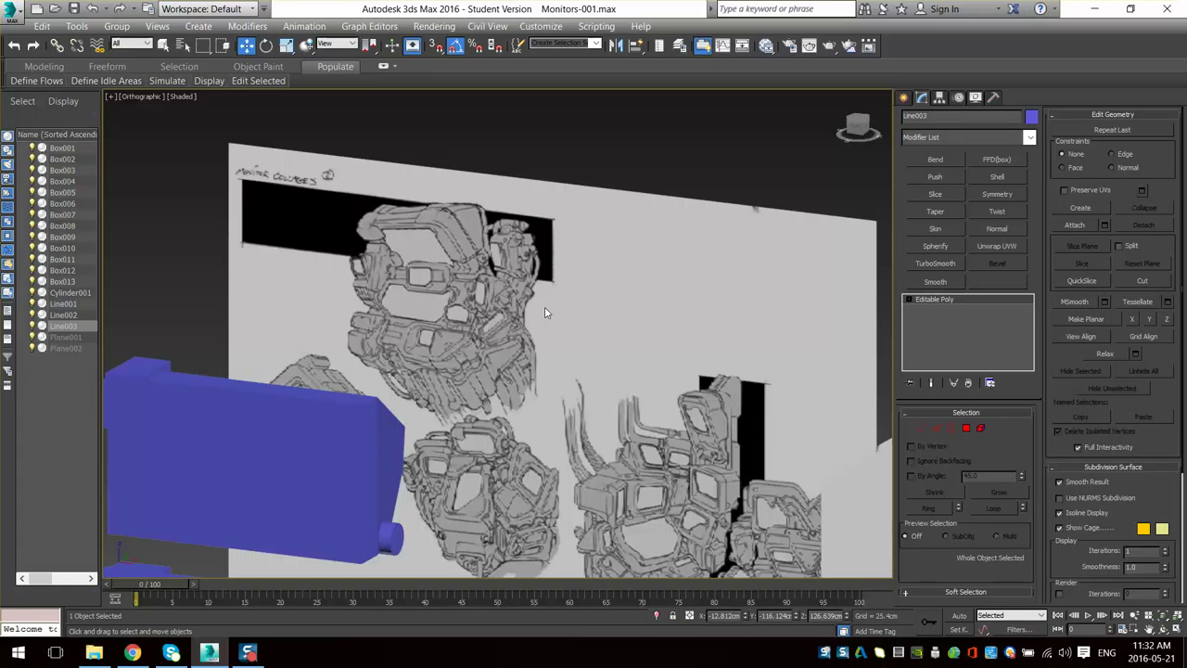
mouse_move(445, 383)
alt+middle_down()
mouse_move(394, 370)
mouse_move(436, 339)
alt+middle_up()
scroll(380, 363, up, 4)
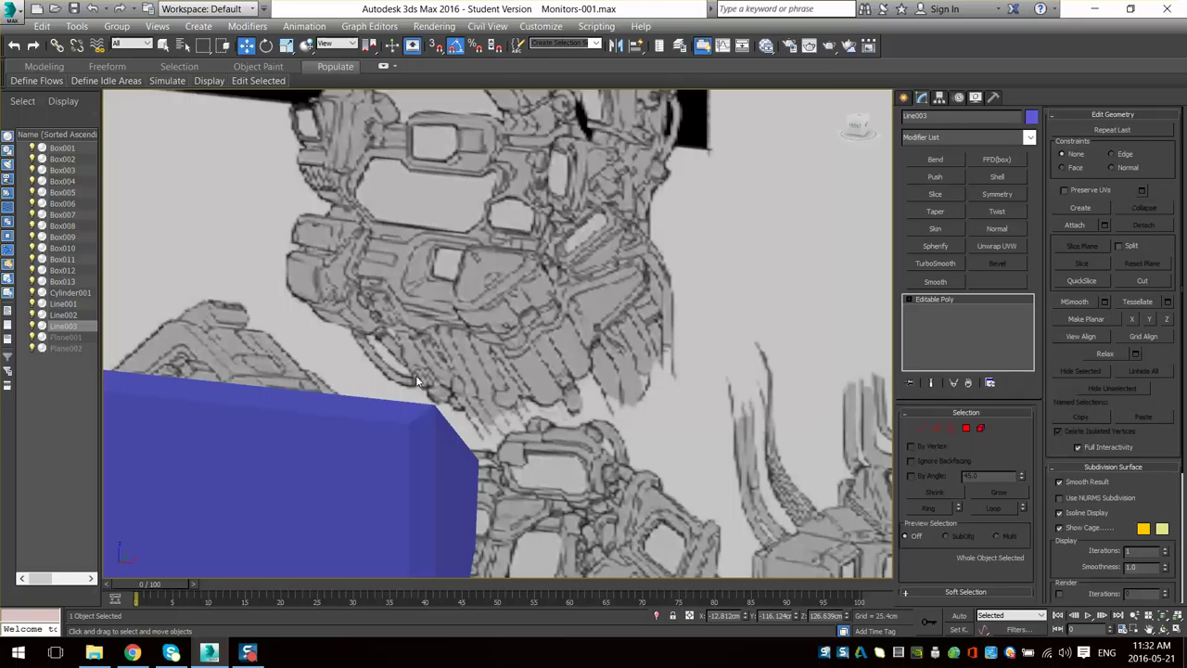
alt+middle_drag(415, 380, 463, 306)
scroll(473, 278, down, 8)
alt+middle_drag(506, 213, 522, 278)
scroll(478, 371, up, 4)
scroll(519, 241, down, 3)
middle_drag(519, 167, 455, 417)
alt+middle_drag(454, 418, 295, 416)
scroll(483, 337, up, 3)
scroll(568, 298, down, 6)
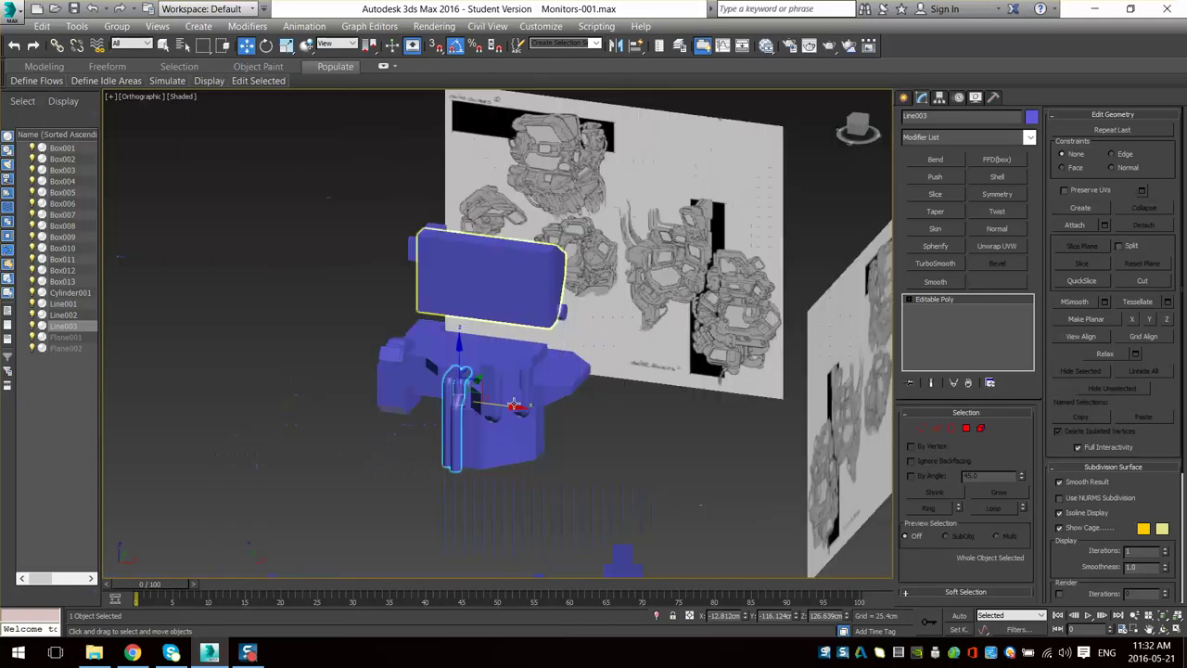
- Create a box about 38 cm long, 49 cm wide and 27 cm high on the ground below the column's pipes
alt+middle_drag(547, 311, 558, 440)
scroll(561, 270, up, 3)
alt+middle_drag(559, 440, 552, 371)
scroll(550, 364, up, 3)
alt+middle_drag(464, 327, 429, 327)
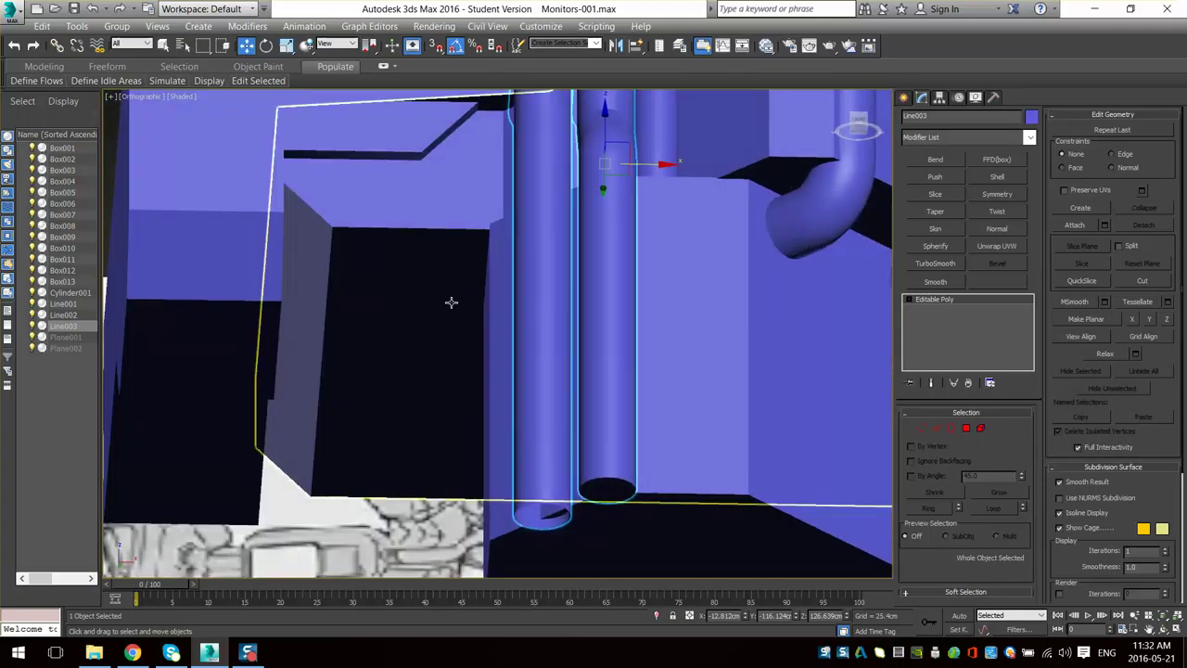
click(904, 99)
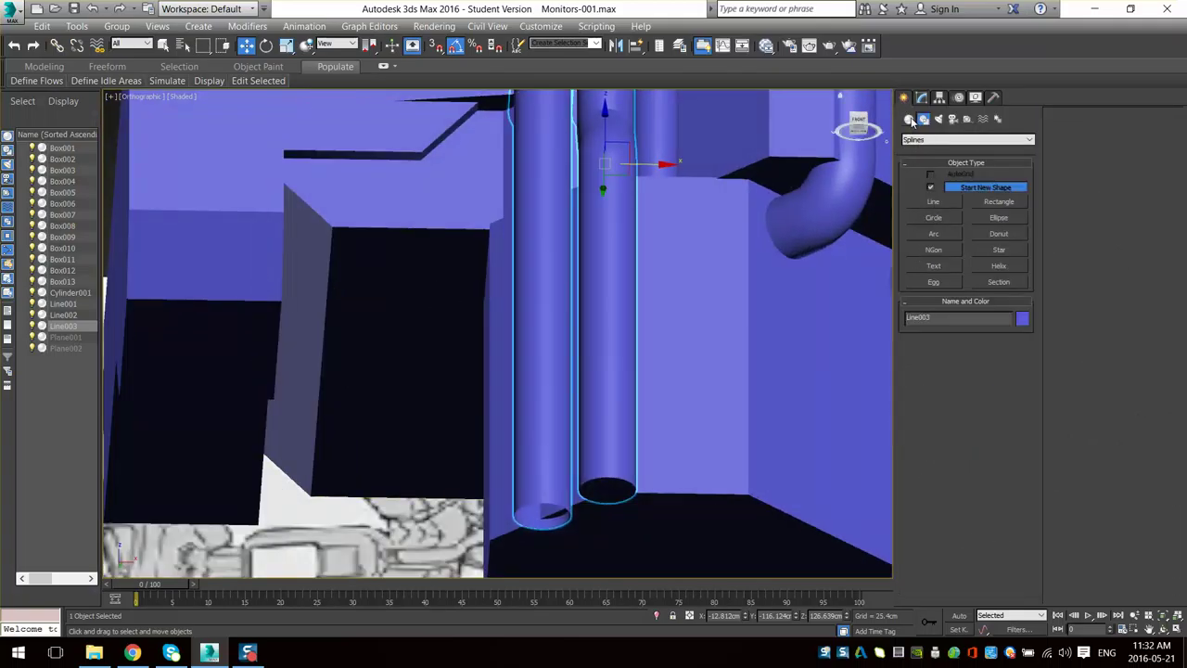
click(911, 121)
click(932, 192)
scroll(628, 362, down, 2)
alt+middle_drag(628, 362, 523, 355)
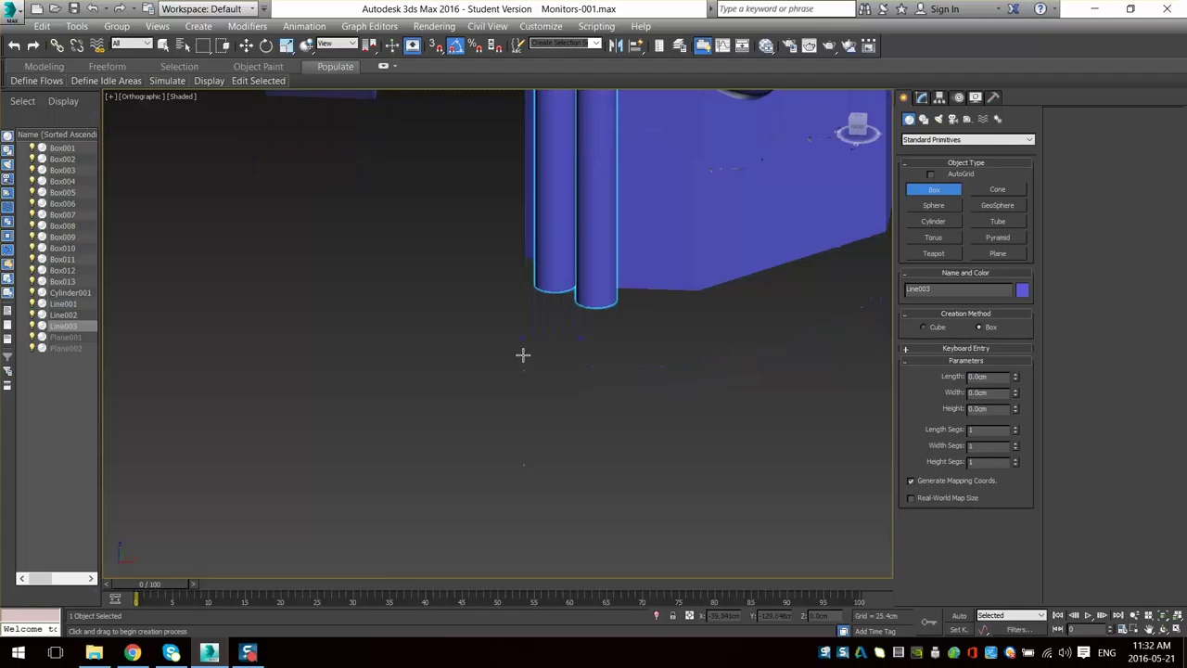
mouse_move(523, 355)
mouse_down()
mouse_move(411, 403)
mouse_move(379, 392)
mouse_up()
click(382, 284)
- Align the new box to the wide angular slab, then move it under the slab against the column's outer side, beside the pipes
mouse_move(428, 235)
middle_down()
mouse_move(437, 435)
mouse_move(518, 440)
middle_up()
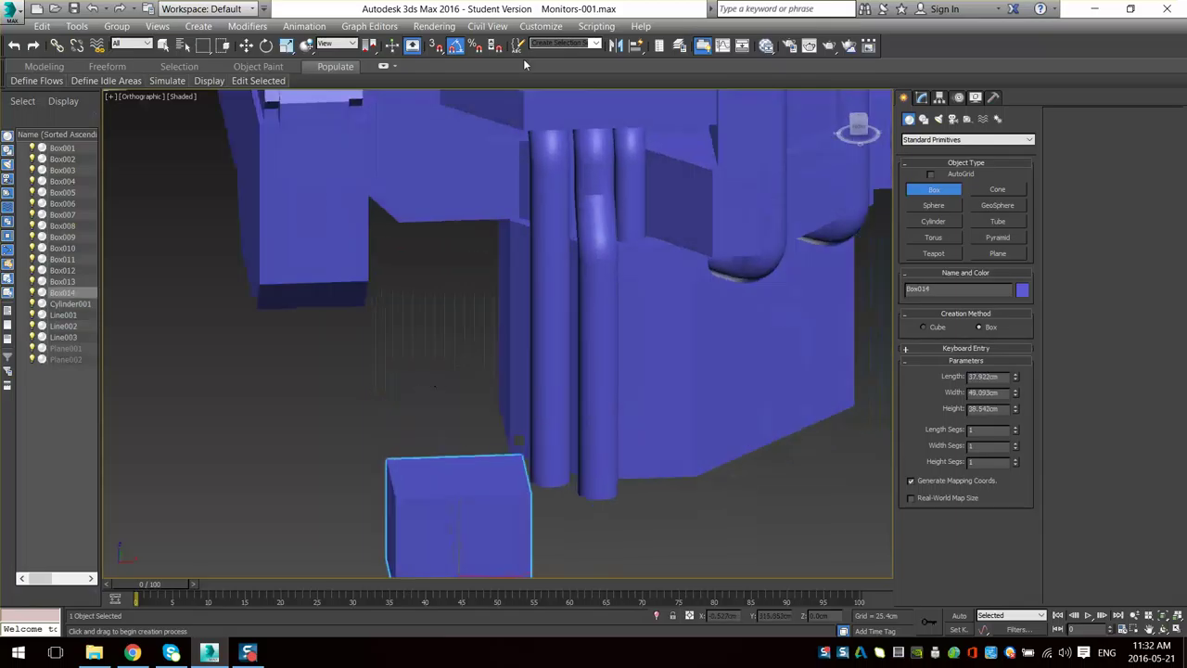
click(455, 209)
alt+middle_drag(470, 320, 508, 218)
drag(524, 188, 519, 418)
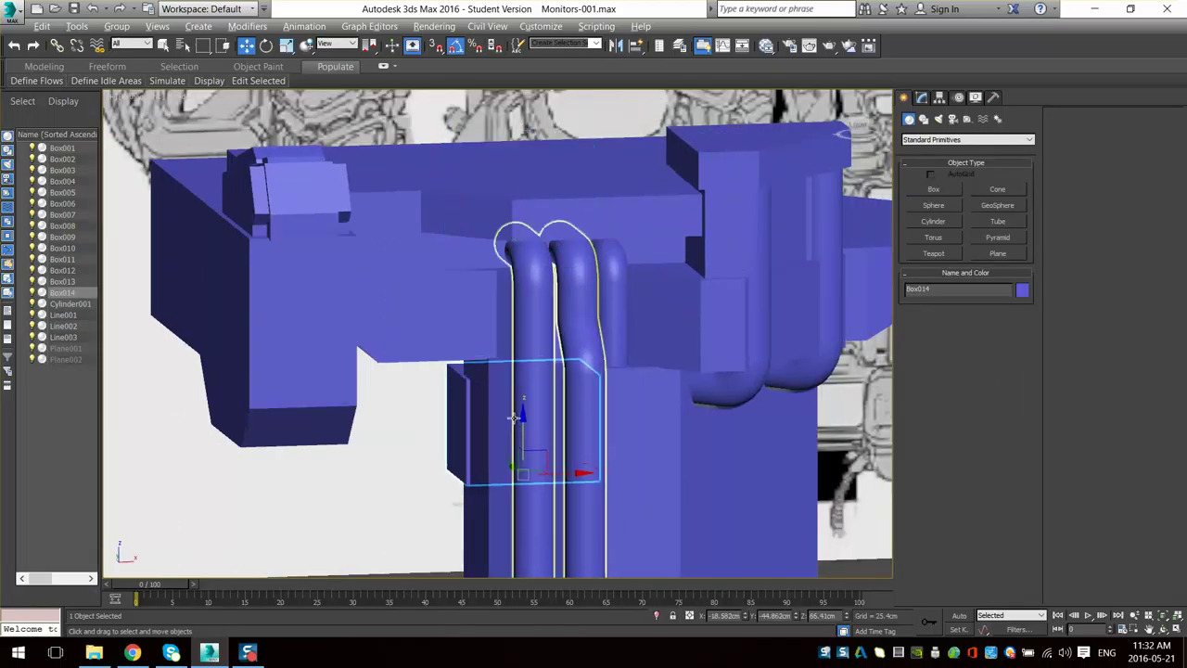
alt+middle_drag(513, 419, 588, 337)
drag(518, 482, 585, 433)
alt+middle_drag(634, 374, 601, 399)
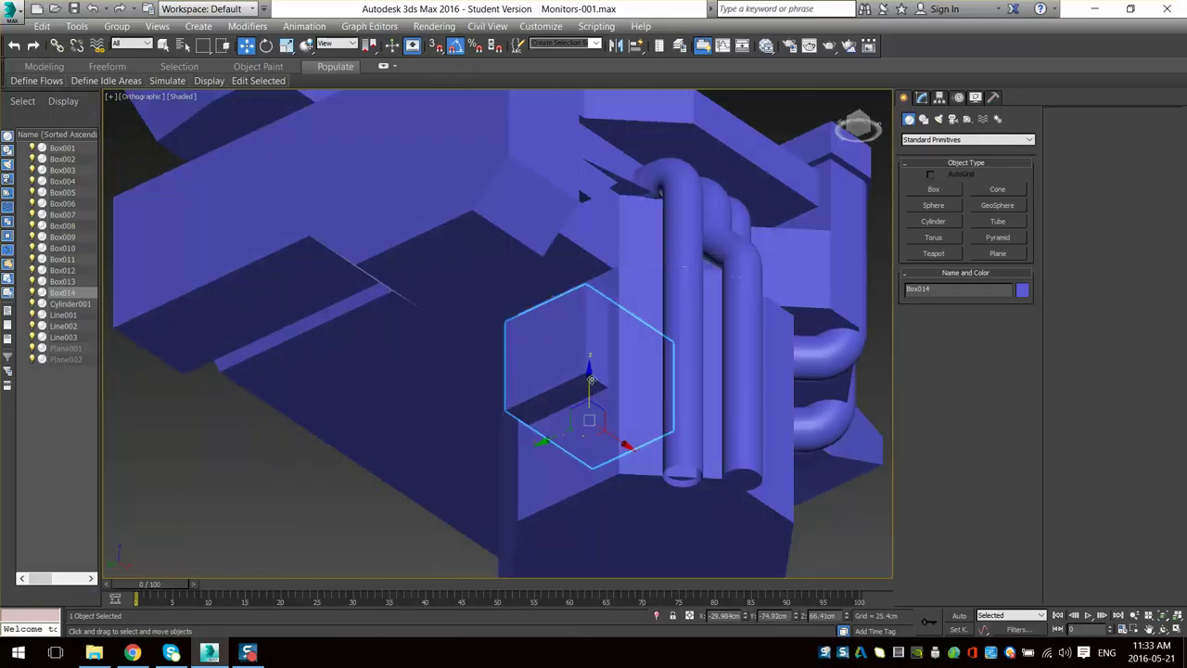
drag(589, 372, 589, 336)
alt+middle_drag(696, 348, 632, 394)
drag(632, 394, 582, 392)
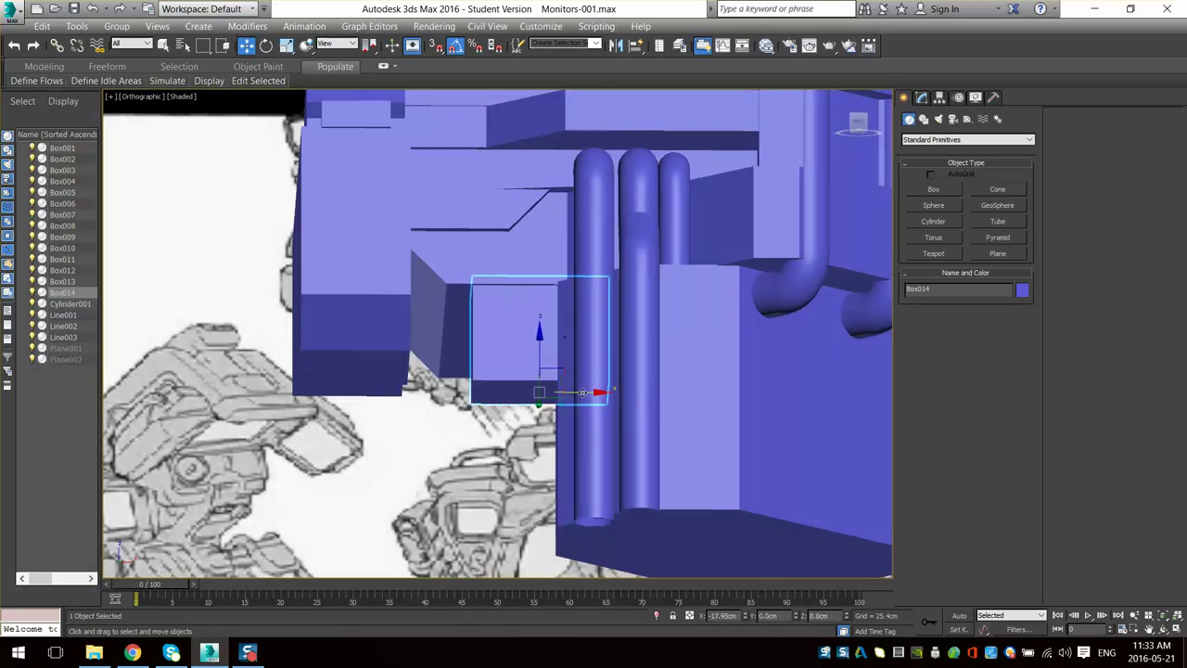
- Convert the box to an editable poly and move its pipe-side vertices inward about 22 cm to narrow it
alt+middle_drag(569, 401, 558, 310)
right_click(554, 309)
mouse_move(680, 470)
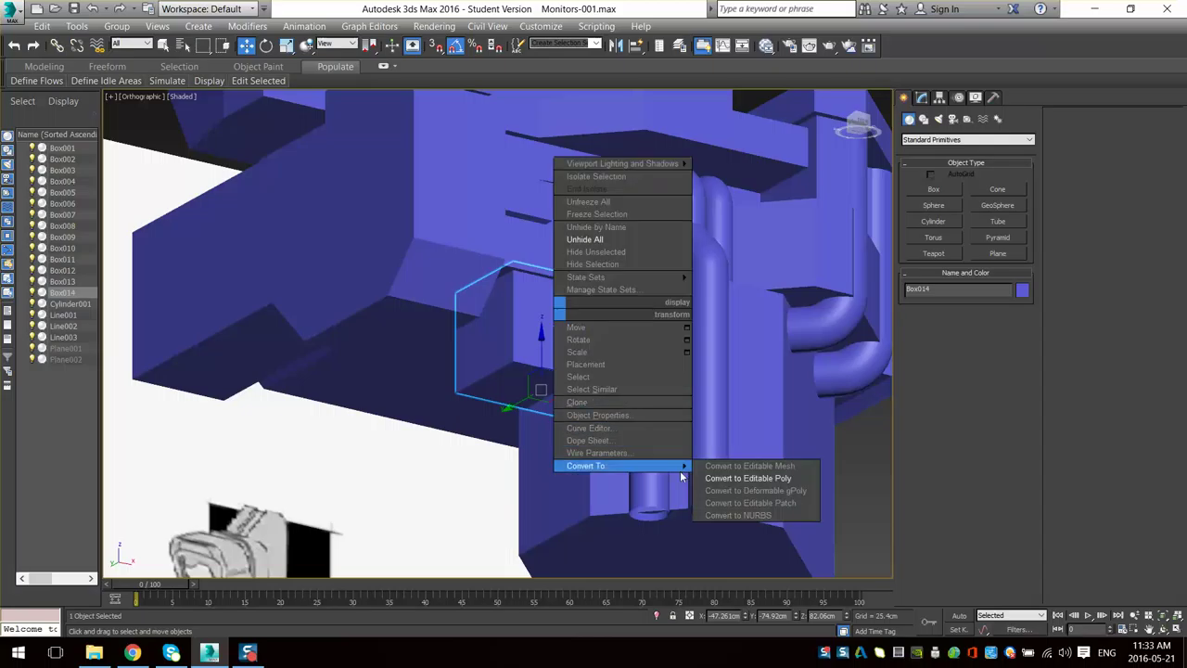
click(780, 485)
alt+middle_drag(681, 407, 741, 394)
key(1)
drag(715, 218, 569, 434)
alt+middle_drag(570, 434, 599, 393)
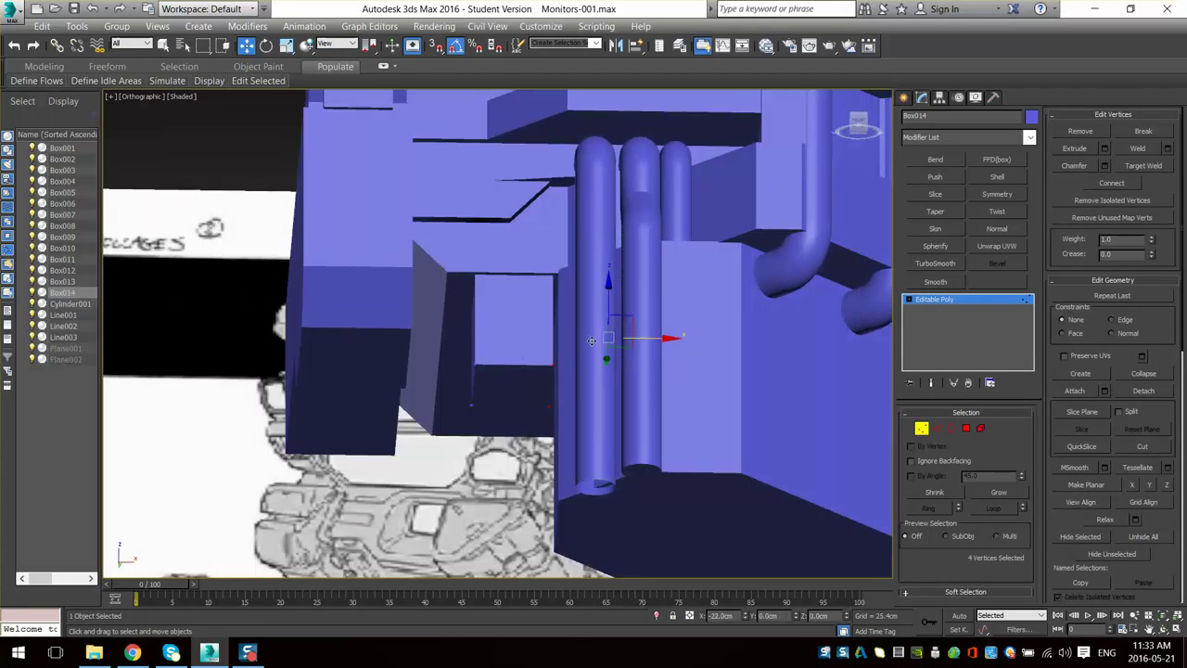
- Select the box's bottom vertices and move them down to make the box taller
alt+middle_drag(597, 330, 605, 388)
key(F3)
drag(669, 196, 444, 333)
alt+middle_drag(444, 334, 495, 297)
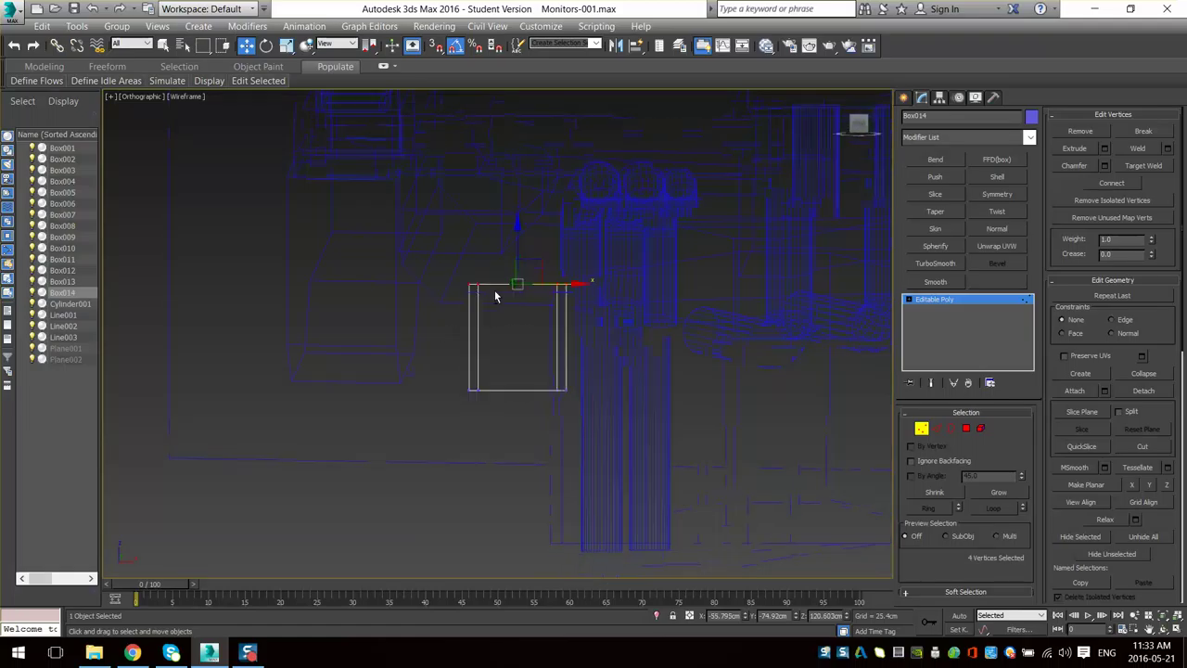
key(F3)
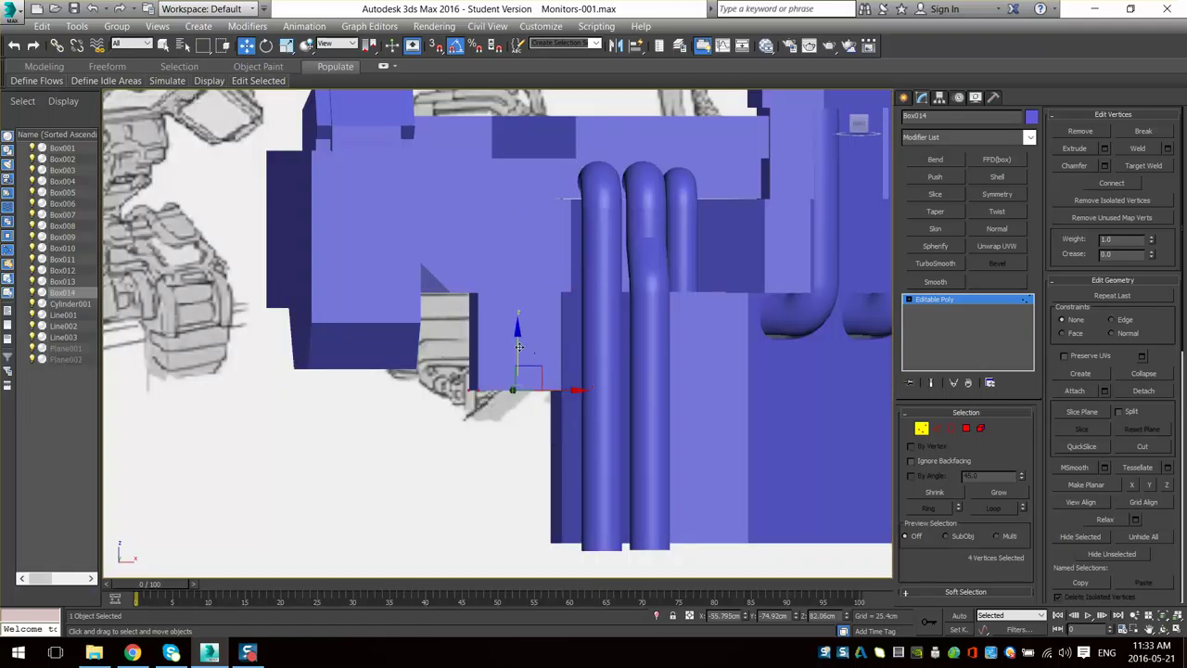
drag(518, 346, 518, 412)
- Chamfer the box's lower outer edge into a large diagonal face and save the scene
alt+middle_drag(575, 442, 592, 414)
scroll(591, 414, up, 4)
key(2)
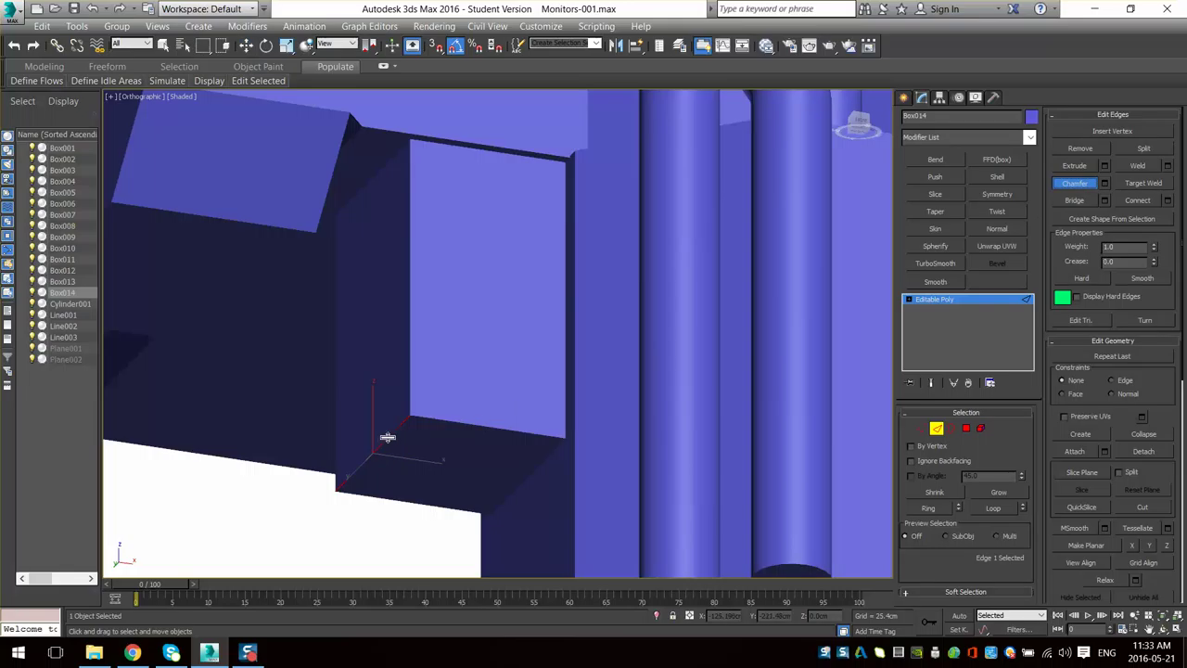
drag(388, 437, 420, 320)
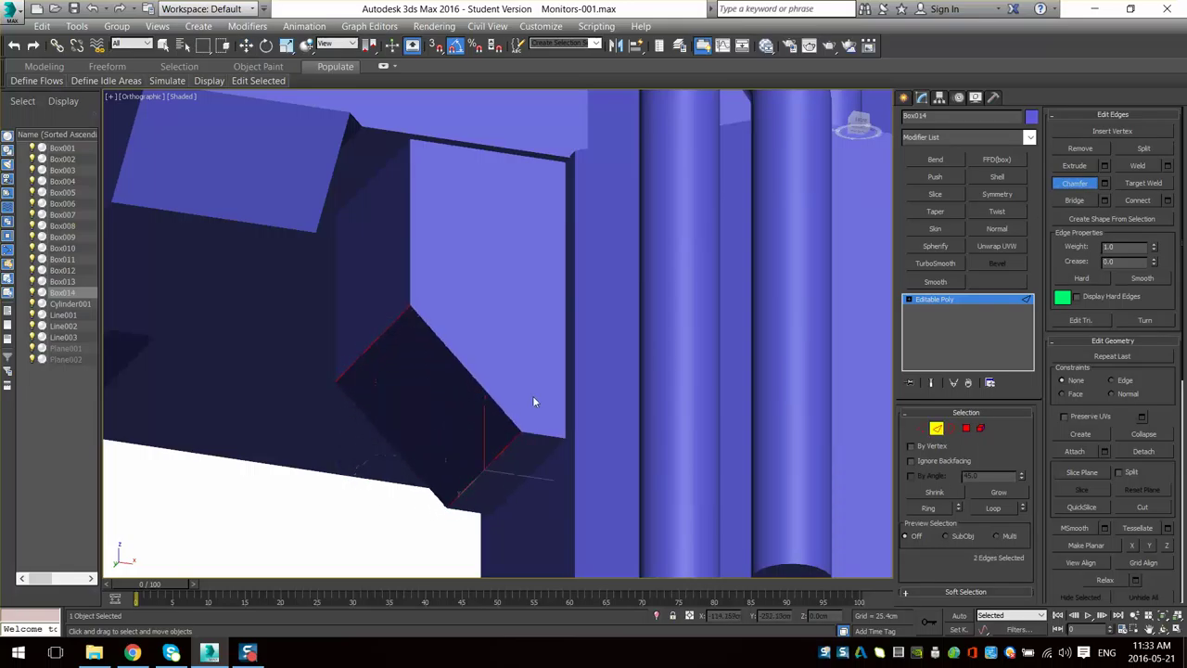
scroll(533, 397, down, 3)
mouse_move(532, 397)
alt+middle_down()
mouse_move(517, 441)
mouse_move(592, 439)
mouse_move(666, 377)
mouse_move(654, 401)
mouse_move(741, 400)
alt+middle_up()
scroll(687, 357, down, 5)
alt+middle_drag(686, 357, 658, 404)
scroll(659, 405, up, 4)
key(ctrl+s)
scroll(719, 347, up, 4)
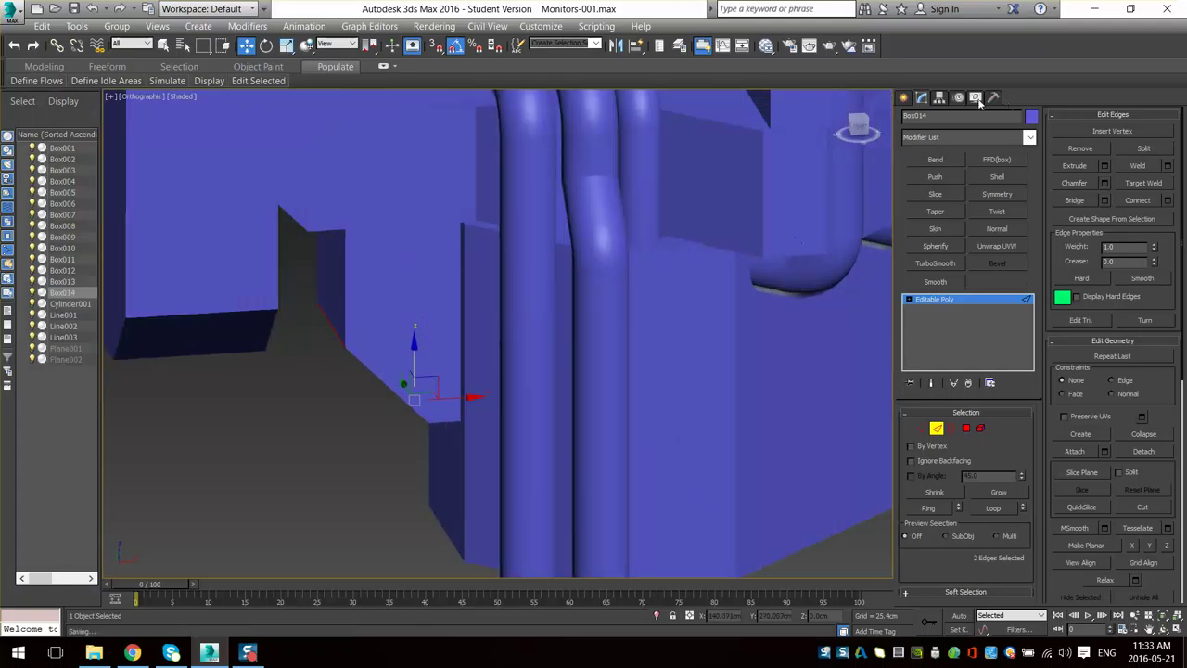
- Create a flat cylinder about 30 cm in radius and 10 cm high on the ground below the column
click(905, 97)
click(934, 221)
scroll(501, 380, down, 3)
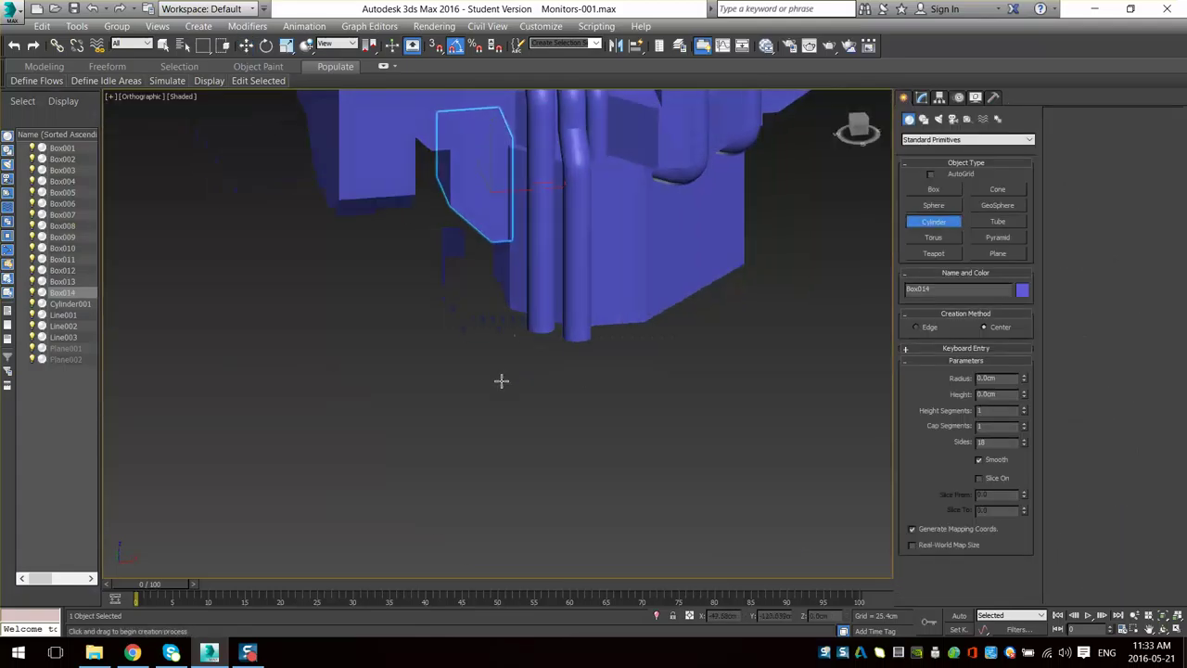
drag(502, 398, 497, 420)
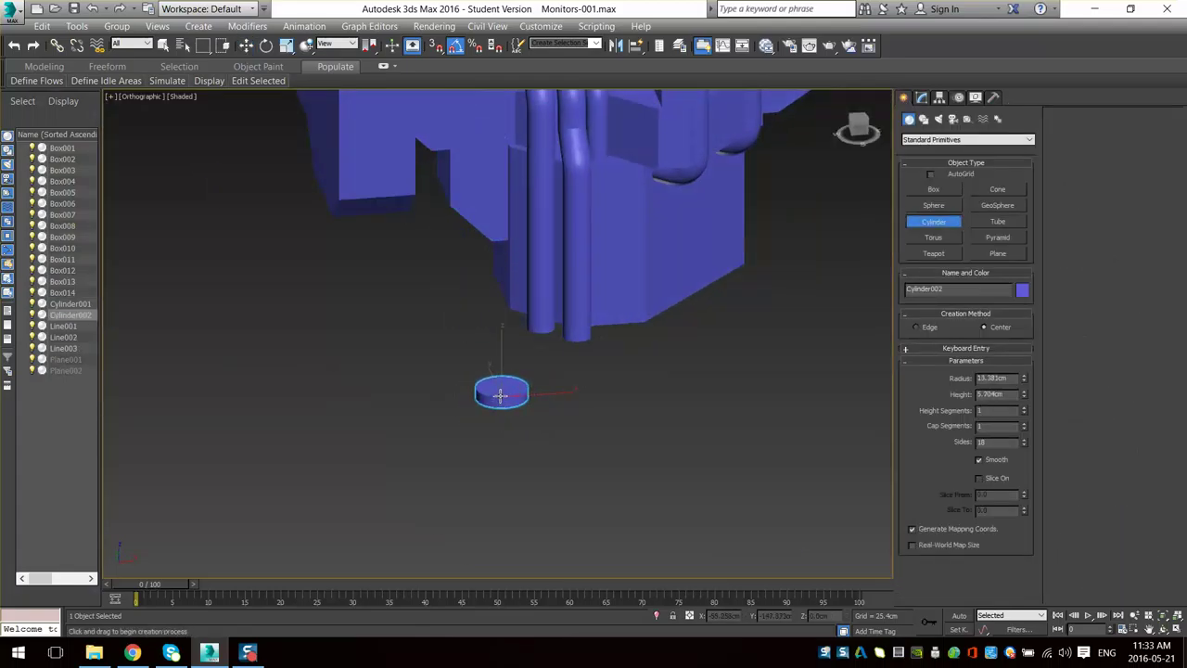
key(ctrl+z)
drag(519, 425, 516, 442)
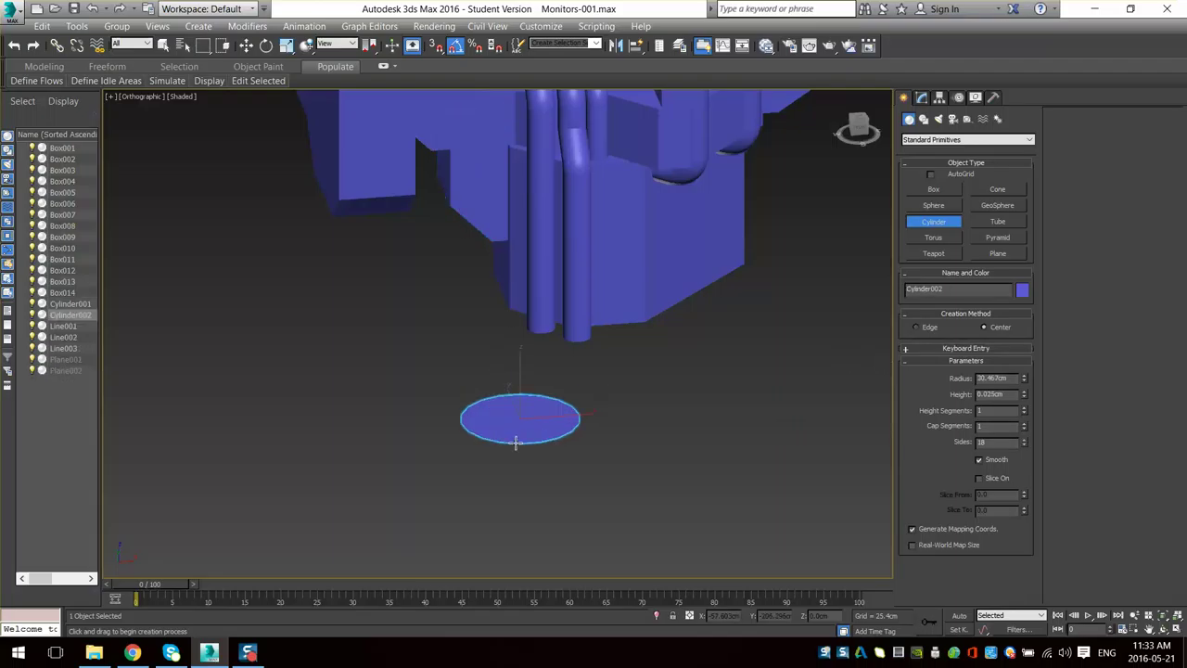
key(w)
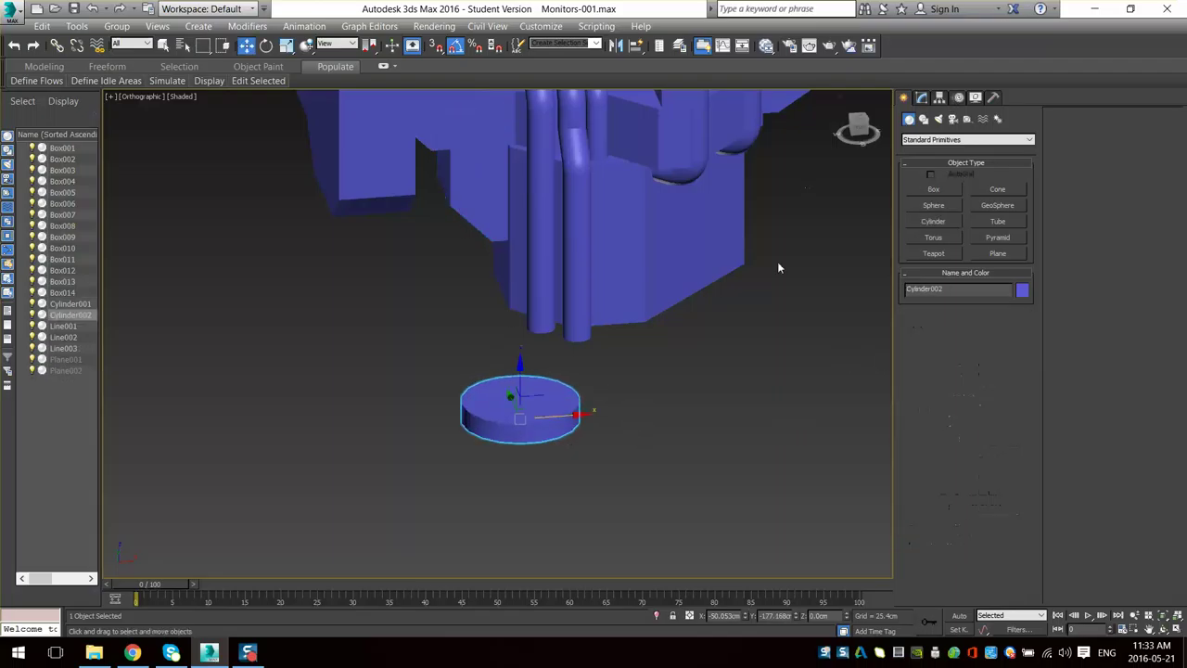
click(921, 98)
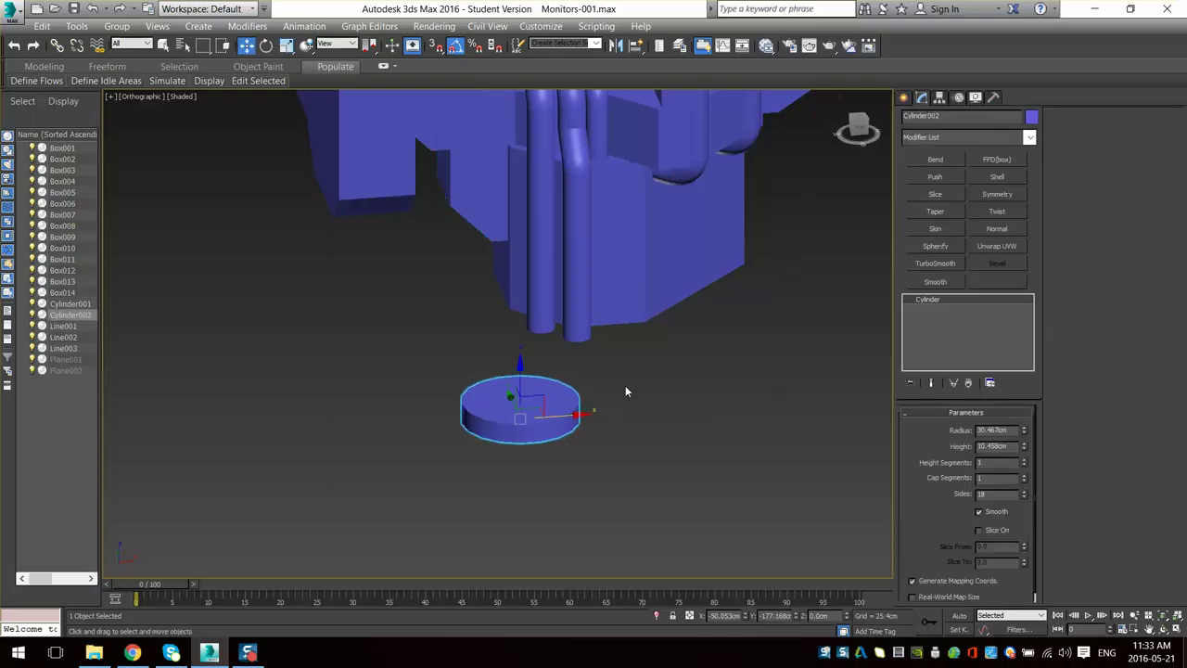
- Align the flat cylinder to the chamfered box beside the pipes
scroll(627, 346, up, 2)
click(641, 53)
middle_drag(406, 228, 438, 440)
click(445, 361)
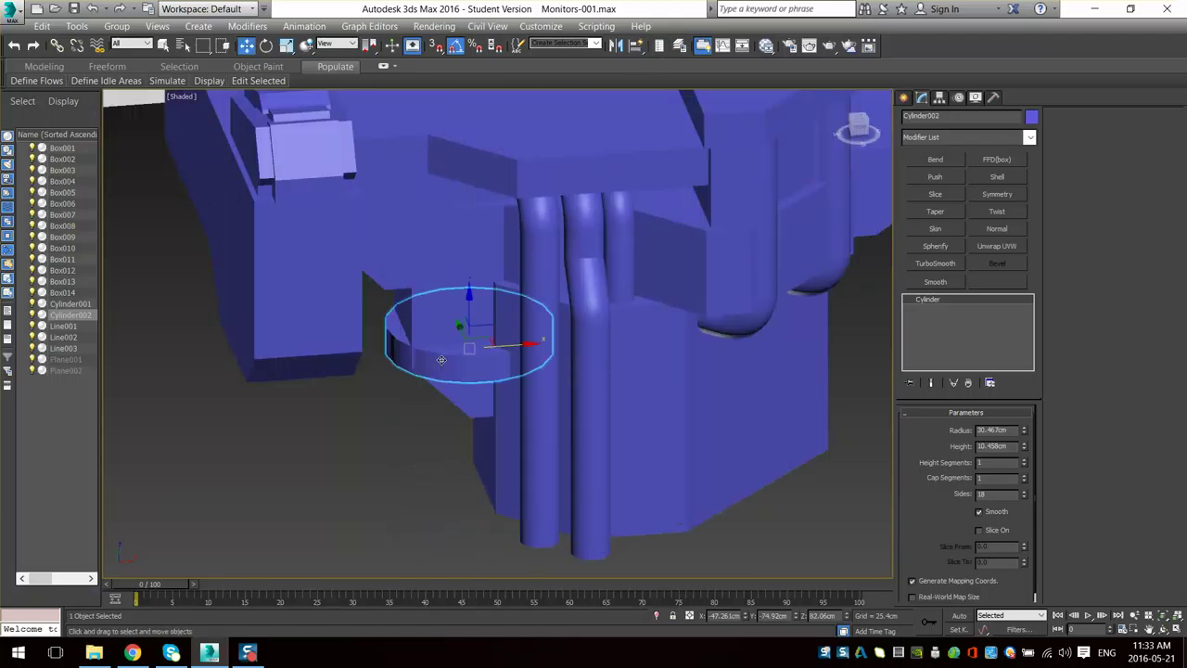
- Rotate the cylinder so its flat cap faces the front and scale it uniformly to about 42 percent
alt+middle_drag(442, 358, 475, 301)
scroll(437, 368, up, 4)
key(e)
drag(526, 290, 496, 405)
key(r)
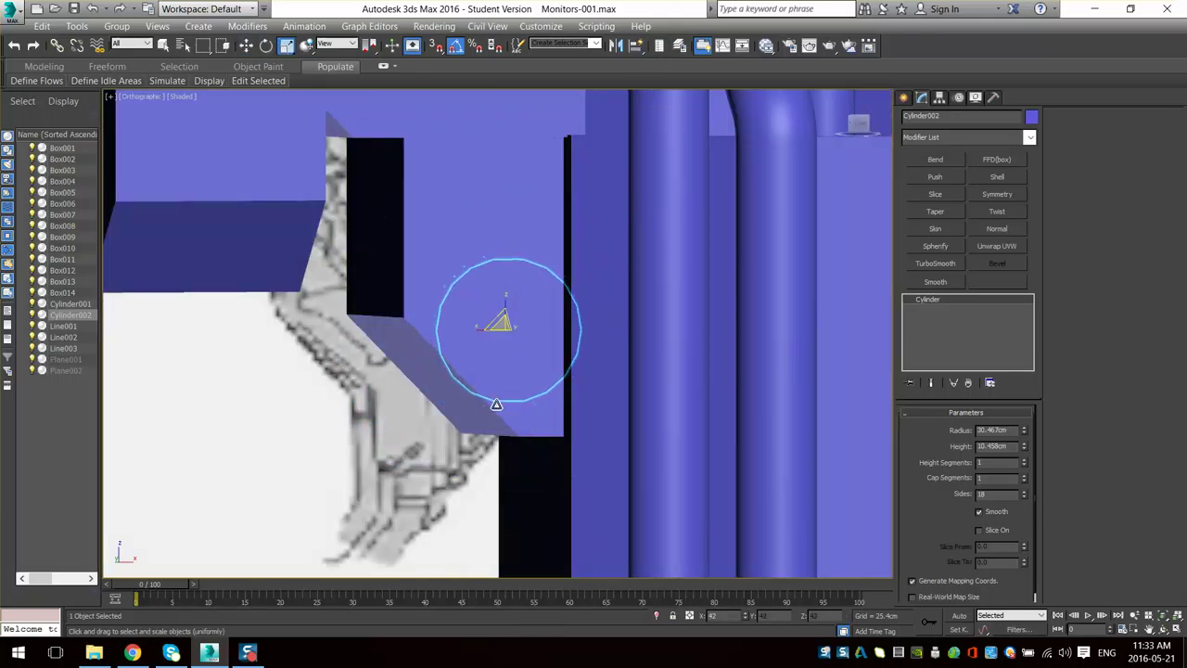
- Move the cylinder forward and up onto the upper part of the chamfered box's front face
alt+middle_drag(495, 406, 487, 364)
key(w)
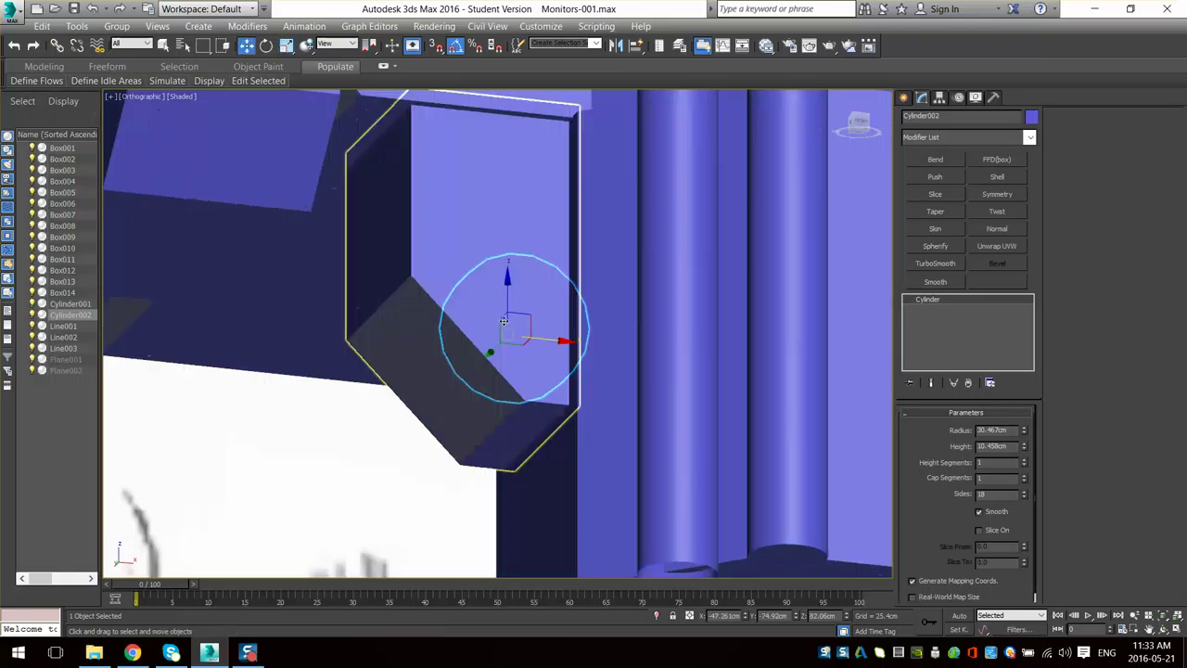
drag(493, 351, 511, 191)
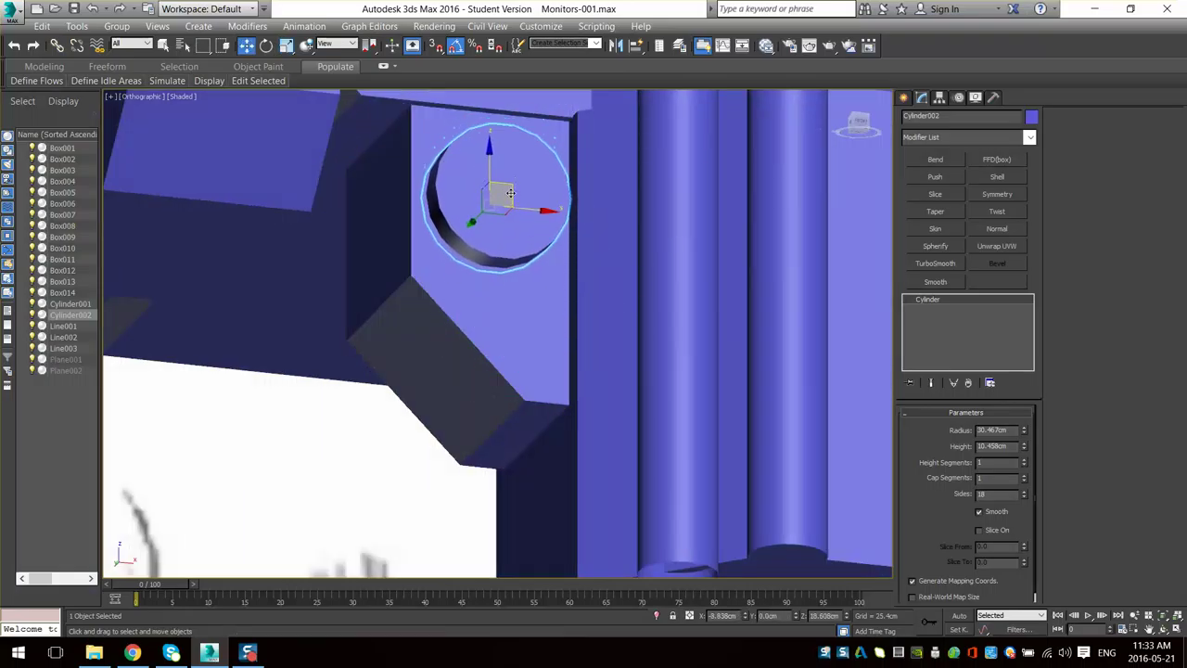
- Scale the cylinder uniformly to about 55 percent and adjust how far it protrudes from the box's front face
alt+middle_drag(511, 191, 493, 267)
key(r)
drag(476, 275, 474, 328)
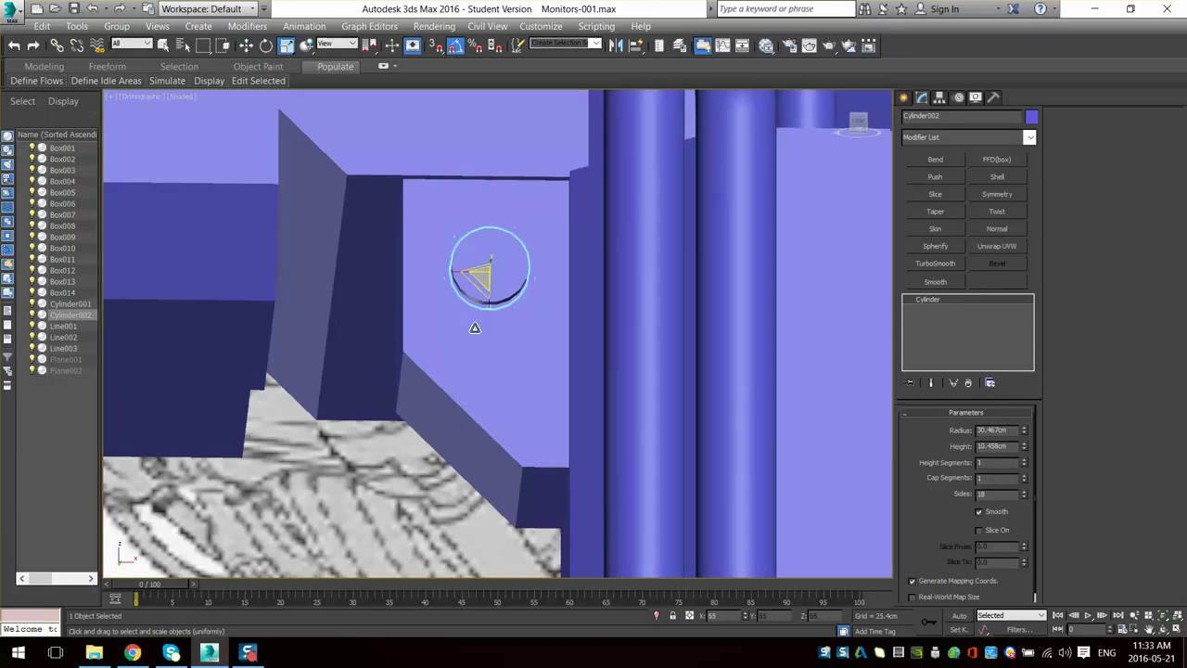
alt+middle_drag(506, 291, 496, 270)
drag(478, 305, 485, 292)
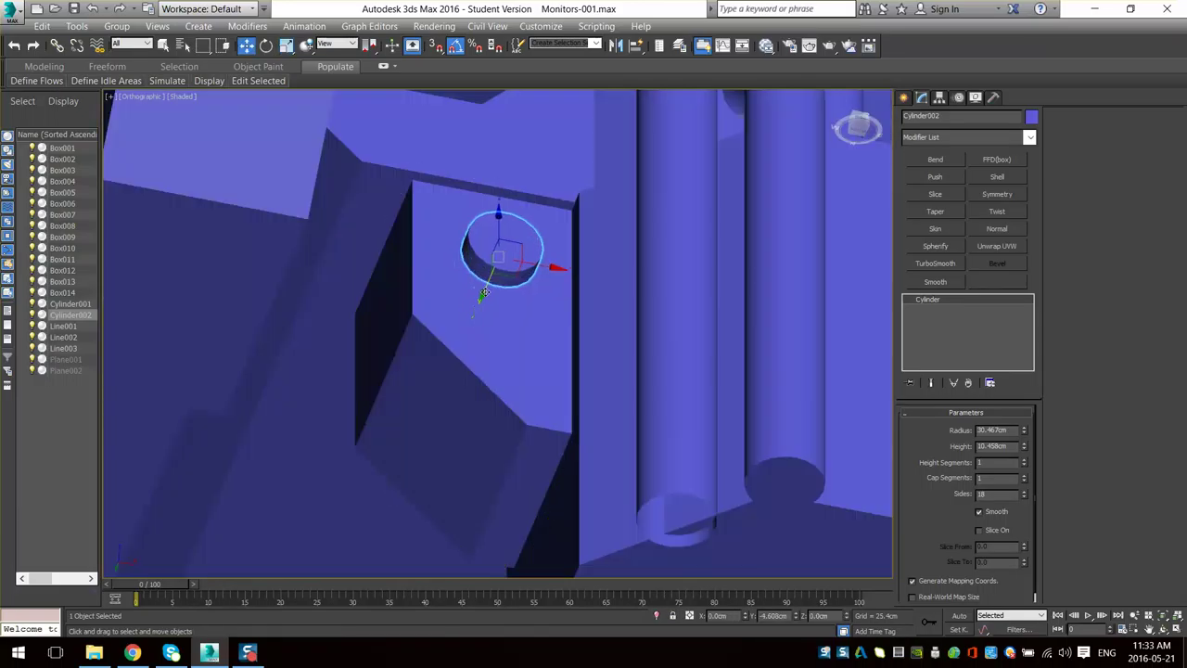
alt+middle_drag(516, 289, 524, 309)
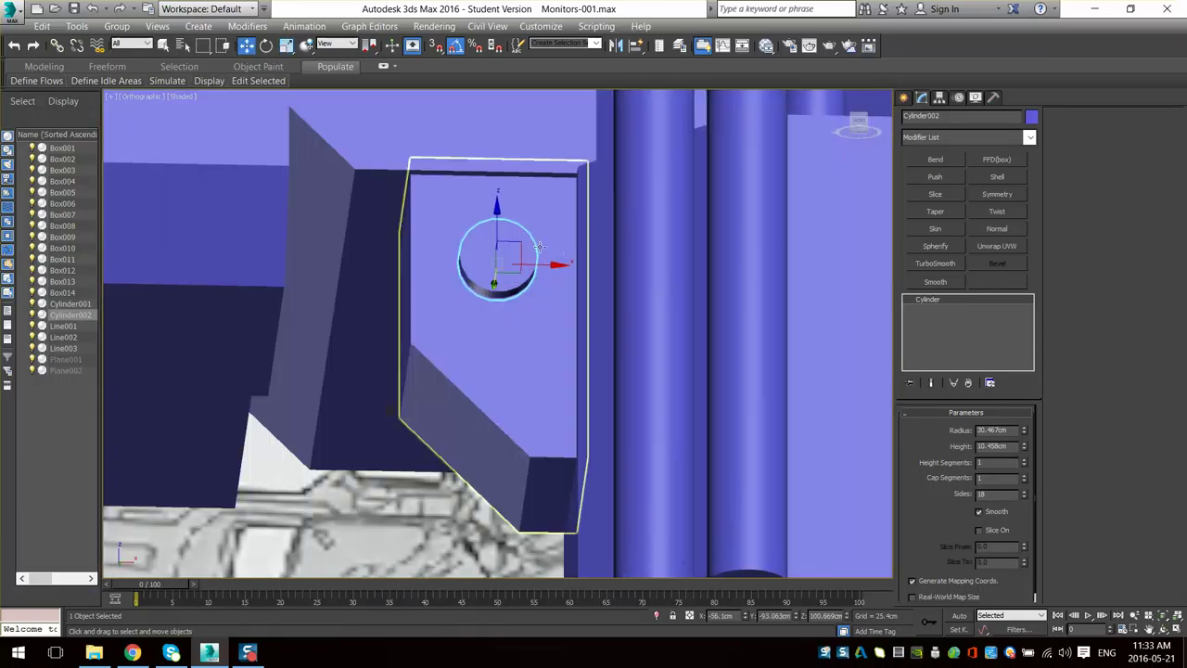
- Shift the small cylinder toward the pipes on the box face and place a copy of it directly below
mouse_move(520, 246)
mouse_down()
mouse_move(546, 208)
mouse_move(527, 263)
mouse_up()
click(596, 390)
mouse_move(596, 390)
alt+middle_down()
mouse_move(560, 411)
mouse_move(496, 361)
alt+middle_up()
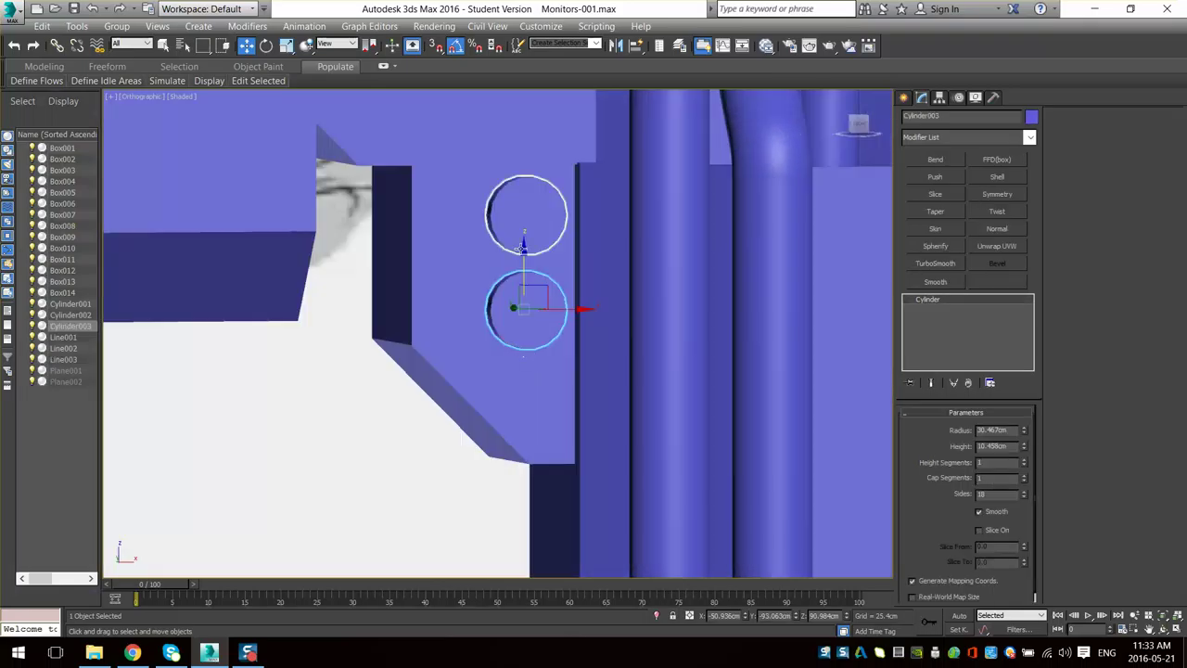
- Select the wide angular slab above the column and hide all other objects
scroll(453, 313, down, 4)
alt+middle_drag(453, 313, 577, 364)
scroll(355, 294, down, 2)
middle_drag(577, 363, 557, 324)
scroll(556, 323, up, 5)
key(F4)
click(482, 477)
alt+middle_drag(482, 476, 573, 379)
click(584, 359)
mouse_move(686, 423)
alt+middle_down()
mouse_move(562, 344)
mouse_move(549, 373)
mouse_move(585, 418)
mouse_move(577, 240)
mouse_move(559, 281)
mouse_move(586, 393)
mouse_move(578, 346)
alt+middle_up()
key(F3)
scroll(585, 418, down, 2)
right_click(573, 340)
click(650, 285)
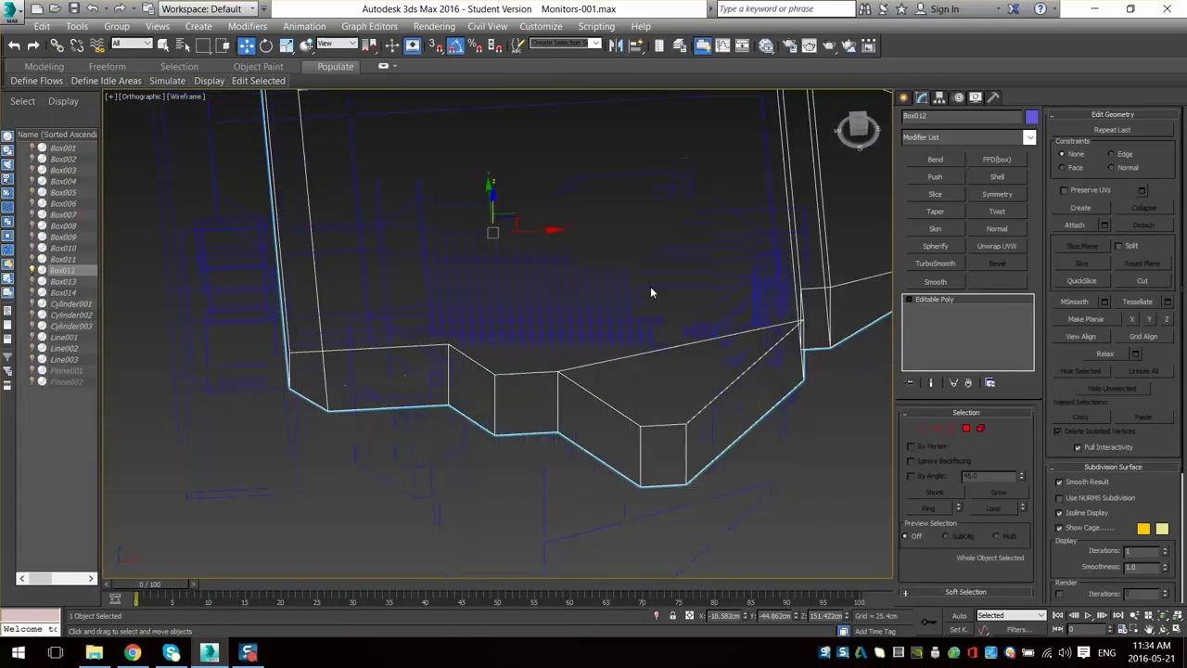
- Connect the front notch's corner vertex to the far rear corner across the slab's large face, and finish vertex editing
mouse_move(600, 296)
middle_down()
mouse_move(554, 408)
mouse_move(602, 359)
mouse_move(644, 398)
mouse_move(644, 288)
middle_up()
key(F3)
click(562, 321)
scroll(428, 241, up, 3)
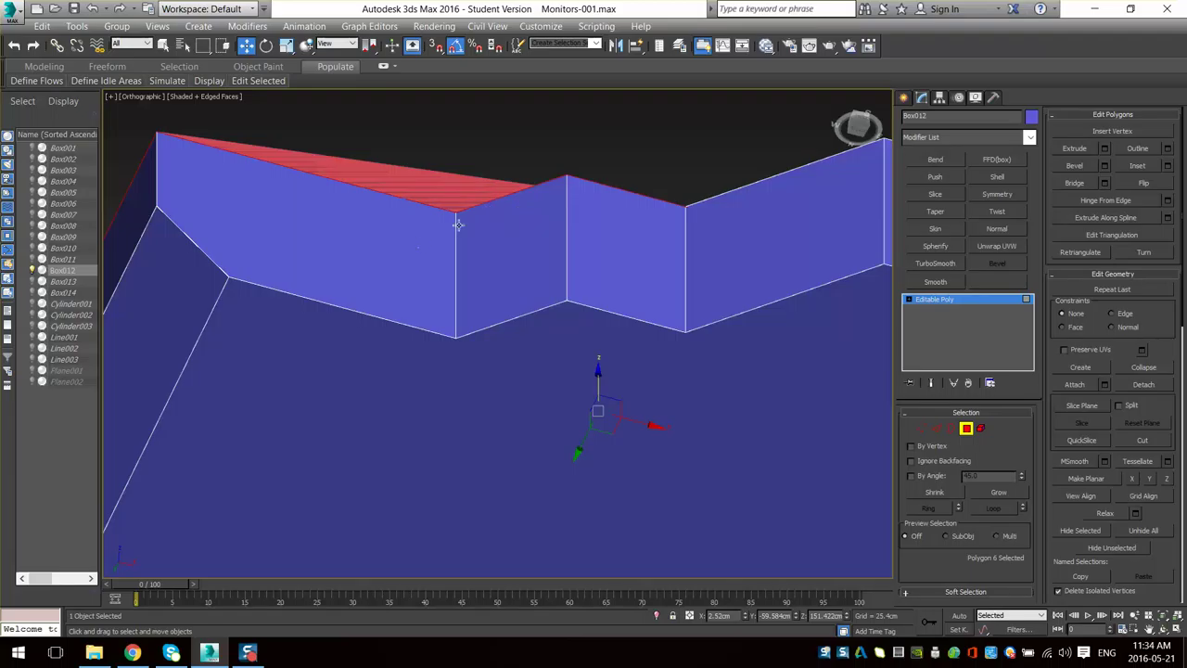
key(1)
drag(472, 187, 444, 232)
alt+middle_drag(458, 222, 408, 390)
scroll(483, 283, down, 4)
alt+middle_drag(408, 390, 590, 348)
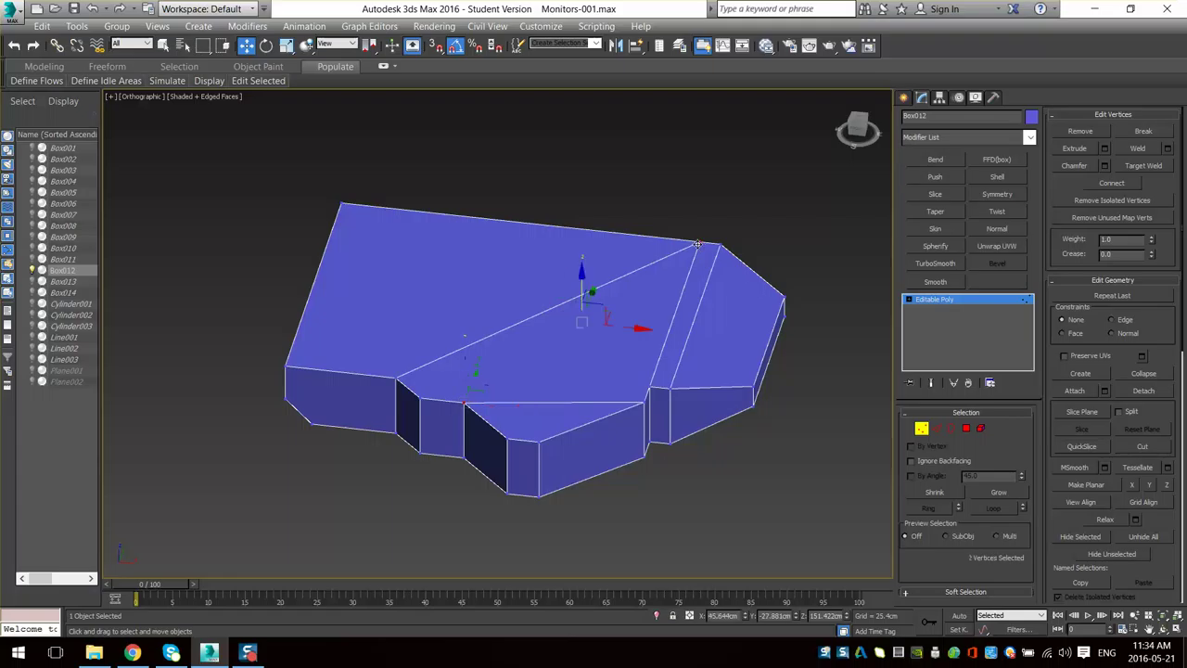
alt+middle_drag(698, 244, 467, 204)
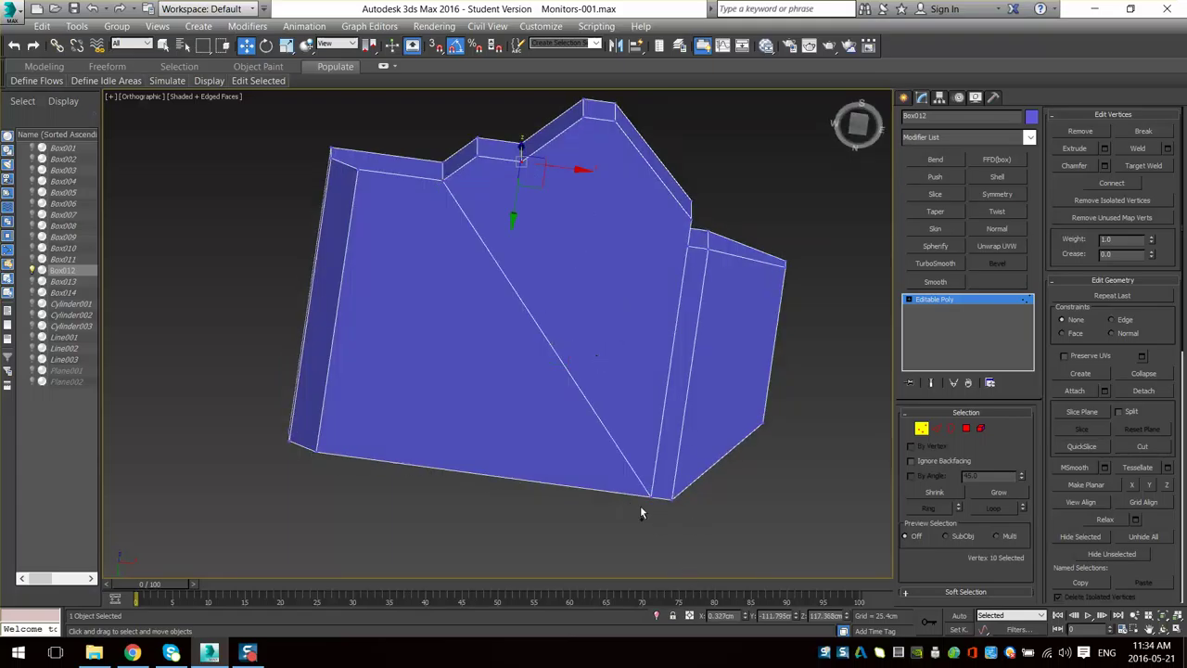
click(924, 427)
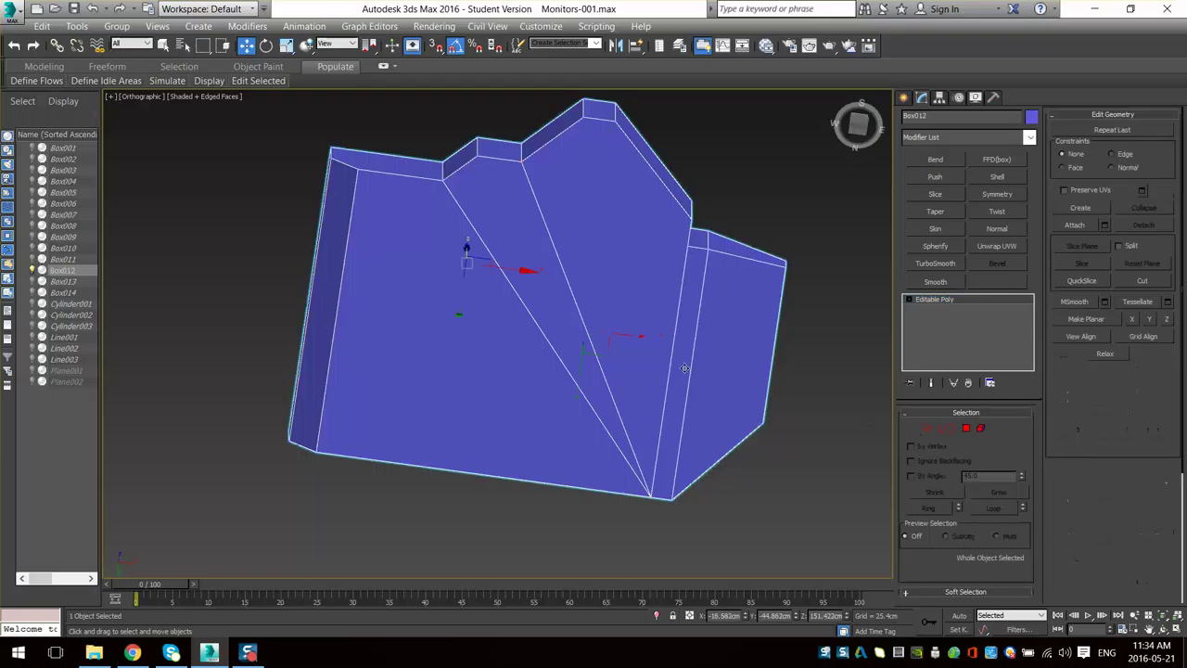
- Unhide all objects and turn off the edge display
right_click(677, 342)
click(716, 298)
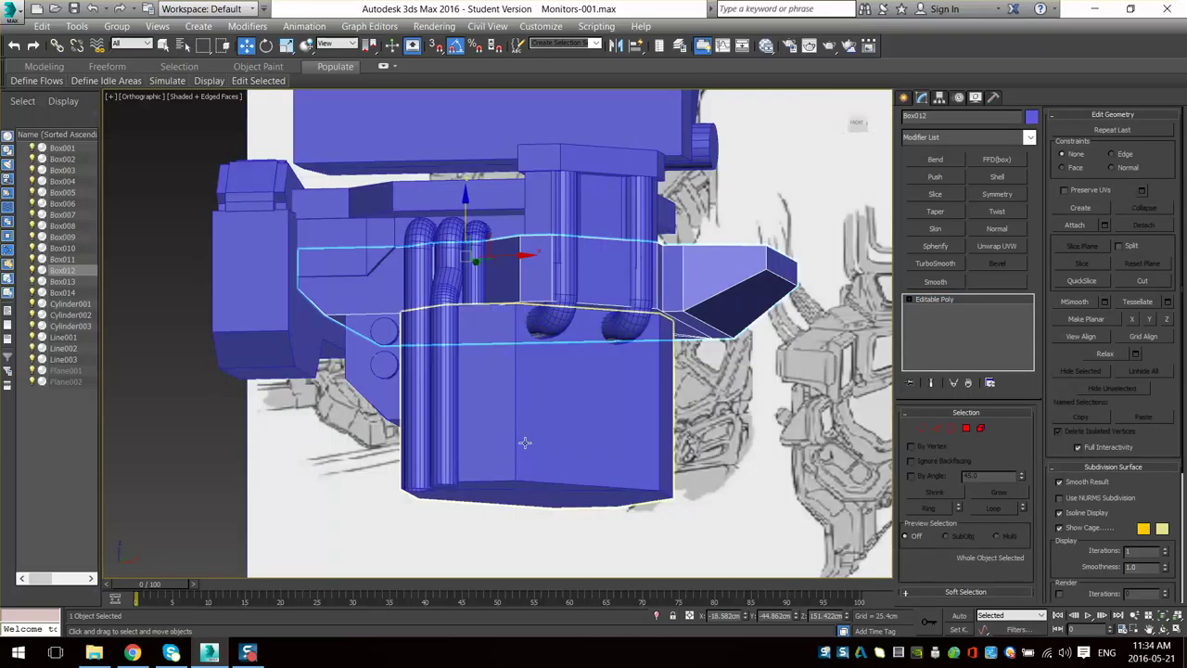
key(F4)
- Examine the assembled model around the pipes and upper monitor, and compare it with the sketches on the reference plane
scroll(454, 369, up, 4)
middle_drag(450, 374, 742, 367)
alt+middle_drag(742, 366, 623, 375)
scroll(633, 444, down, 2)
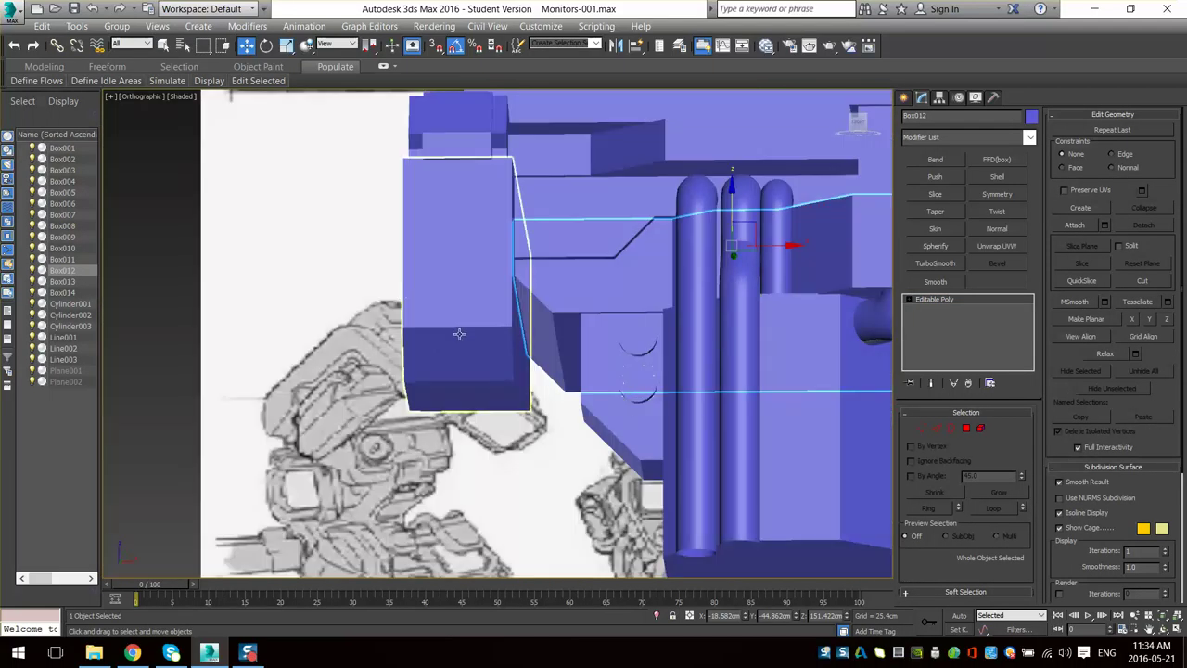
middle_drag(320, 454, 330, 389)
scroll(418, 389, down, 6)
middle_drag(570, 339, 507, 487)
alt+middle_drag(761, 324, 657, 387)
middle_drag(658, 386, 608, 447)
scroll(640, 415, up, 4)
mouse_move(648, 409)
alt+middle_down()
mouse_move(612, 339)
mouse_move(608, 300)
alt+middle_up()
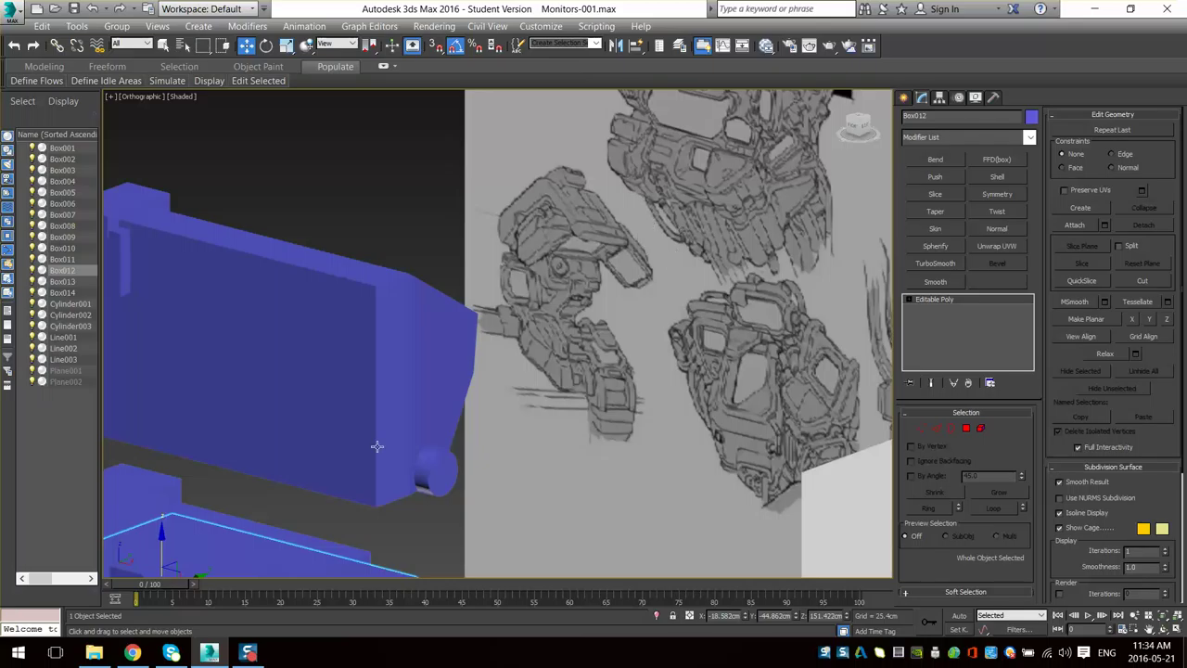
- Examine the outer side block and the neighbouring pipes from a low front angle
middle_drag(377, 445, 649, 347)
alt+middle_drag(649, 348, 438, 435)
scroll(646, 265, down, 3)
scroll(564, 354, up, 3)
scroll(451, 408, up, 3)
scroll(436, 408, down, 2)
scroll(560, 385, up, 3)
scroll(560, 385, down, 2)
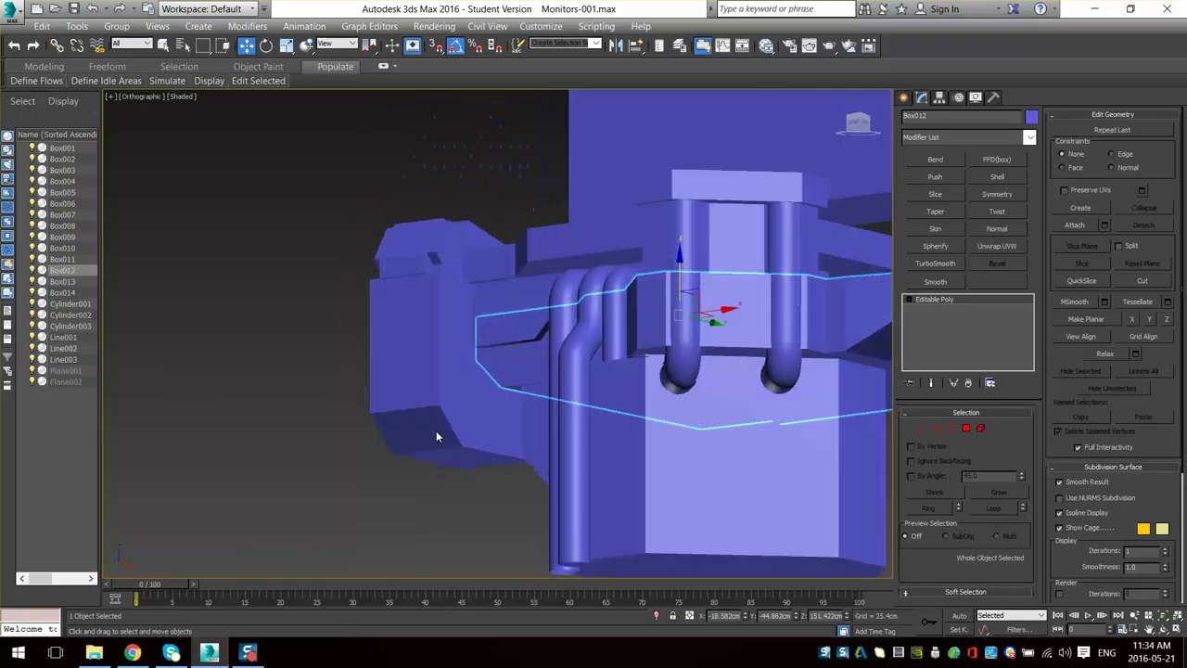
scroll(438, 435, down, 1)
- Raise the lower vertices of the outer side block beside the pipes by about 10 cm, and finish vertex editing
click(453, 414)
scroll(452, 413, up, 4)
key(1)
scroll(745, 414, down, 3)
alt+middle_drag(745, 413, 724, 416)
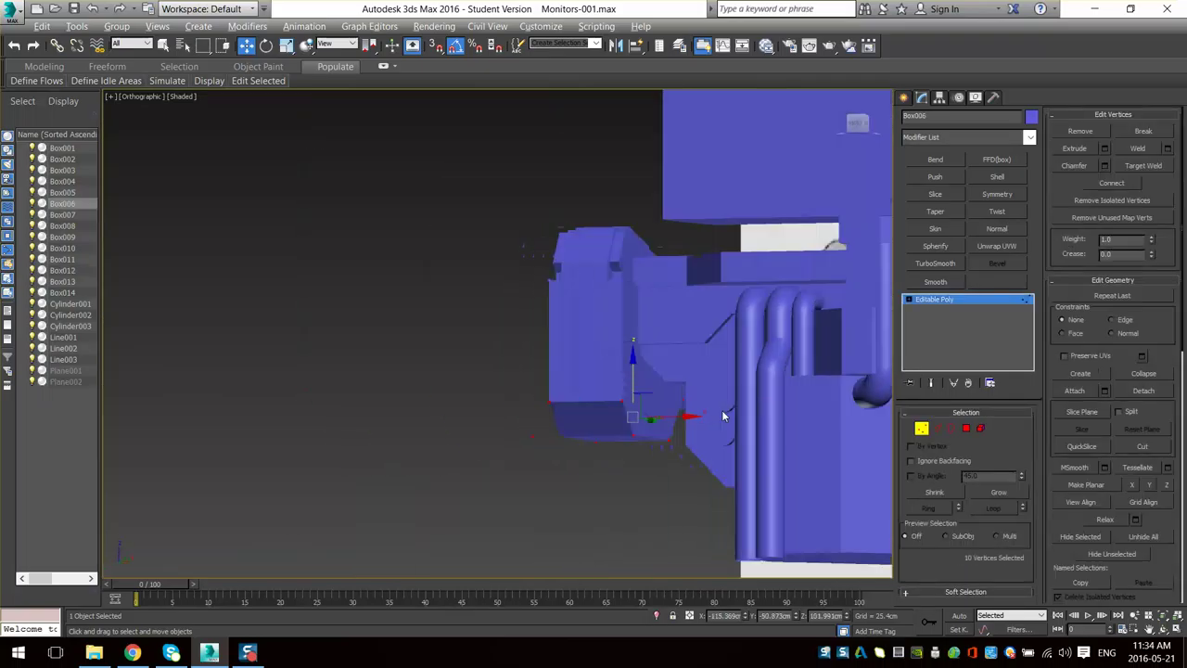
key(F3)
key(F3)
scroll(658, 373, up, 3)
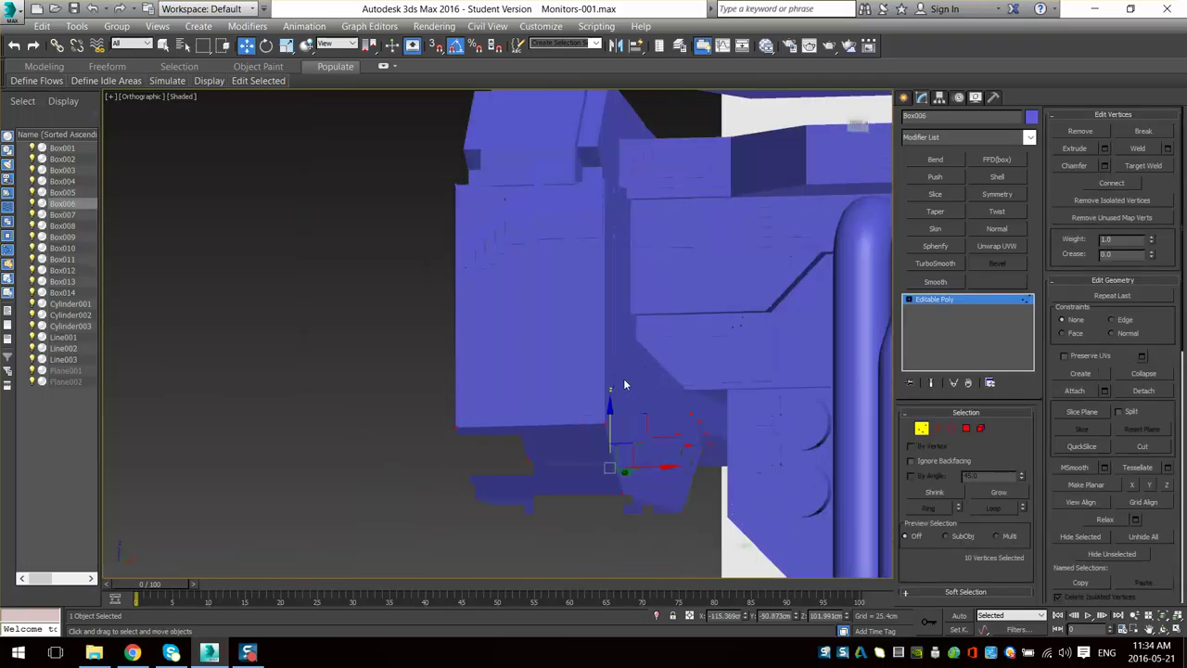
drag(608, 422, 612, 316)
alt+middle_drag(612, 316, 643, 311)
drag(609, 323, 603, 345)
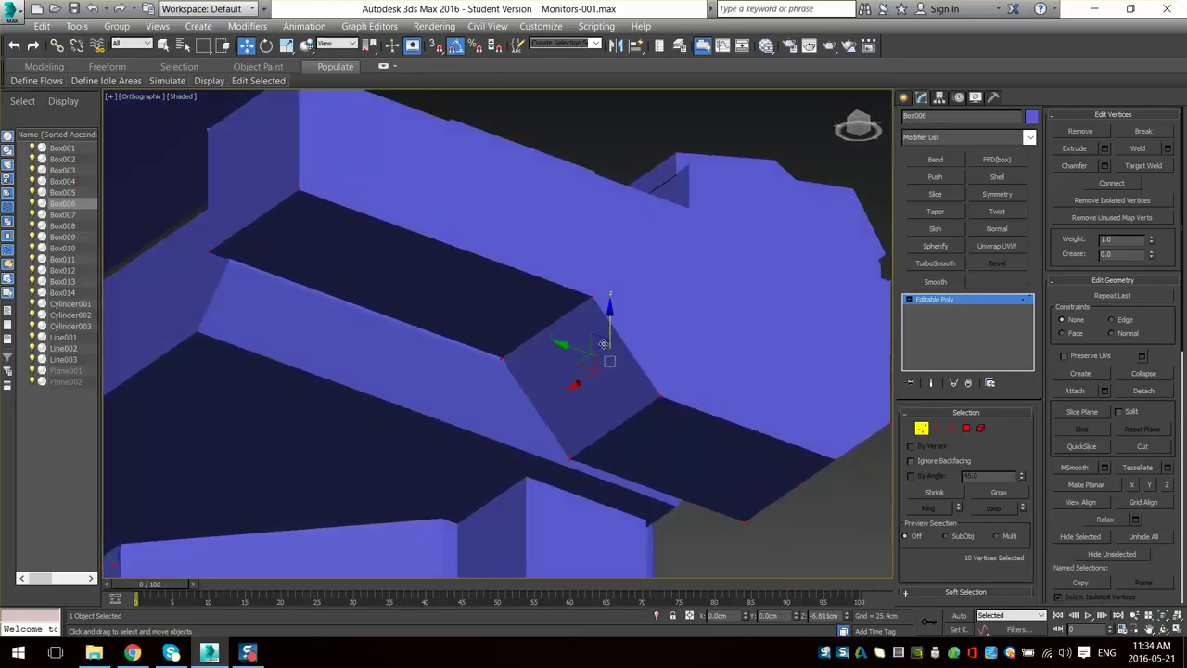
alt+middle_drag(602, 347, 698, 429)
drag(608, 297, 613, 242)
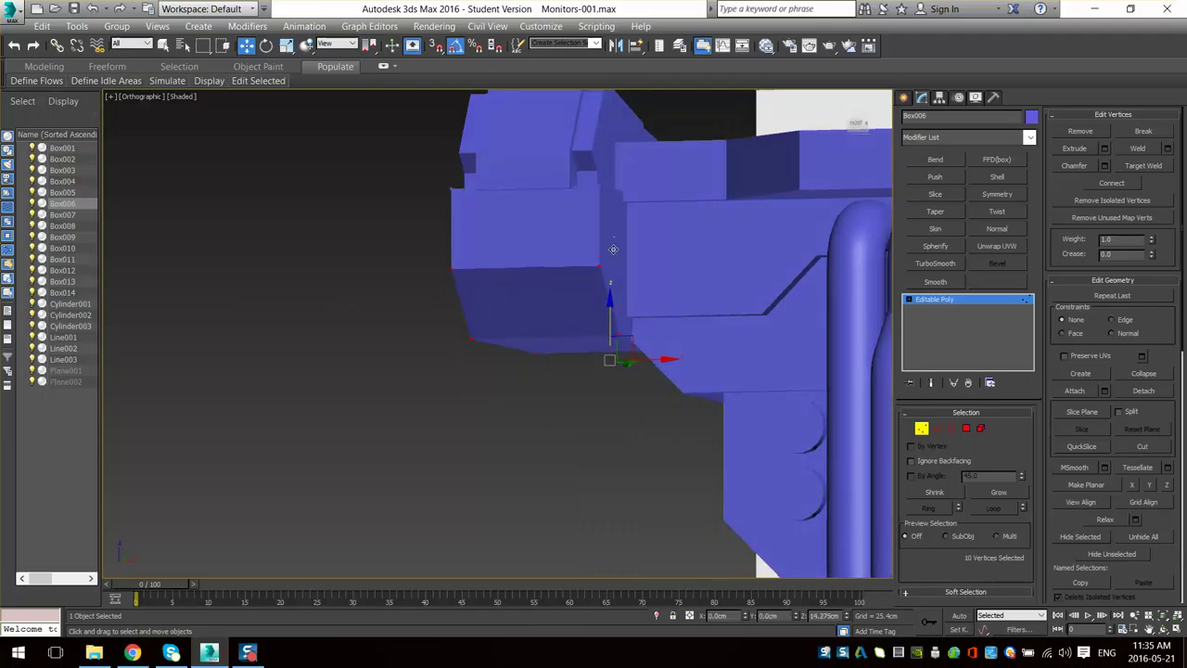
alt+middle_drag(675, 242, 708, 255)
scroll(708, 283, down, 2)
alt+middle_drag(707, 343, 671, 397)
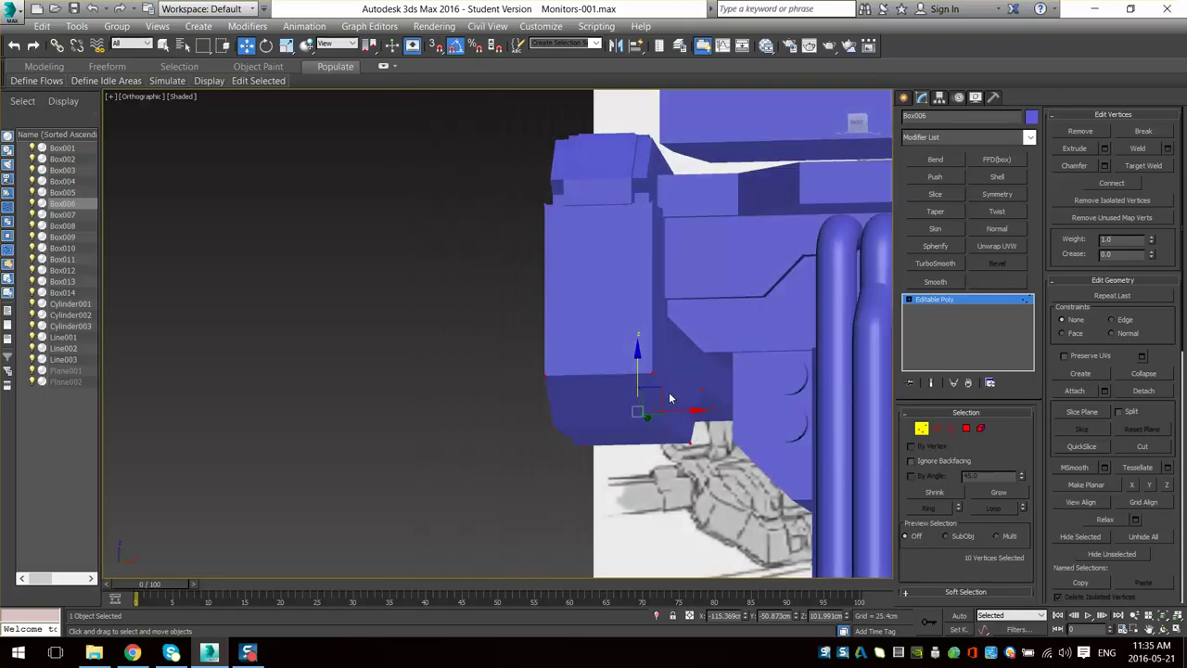
alt+middle_drag(657, 355, 853, 426)
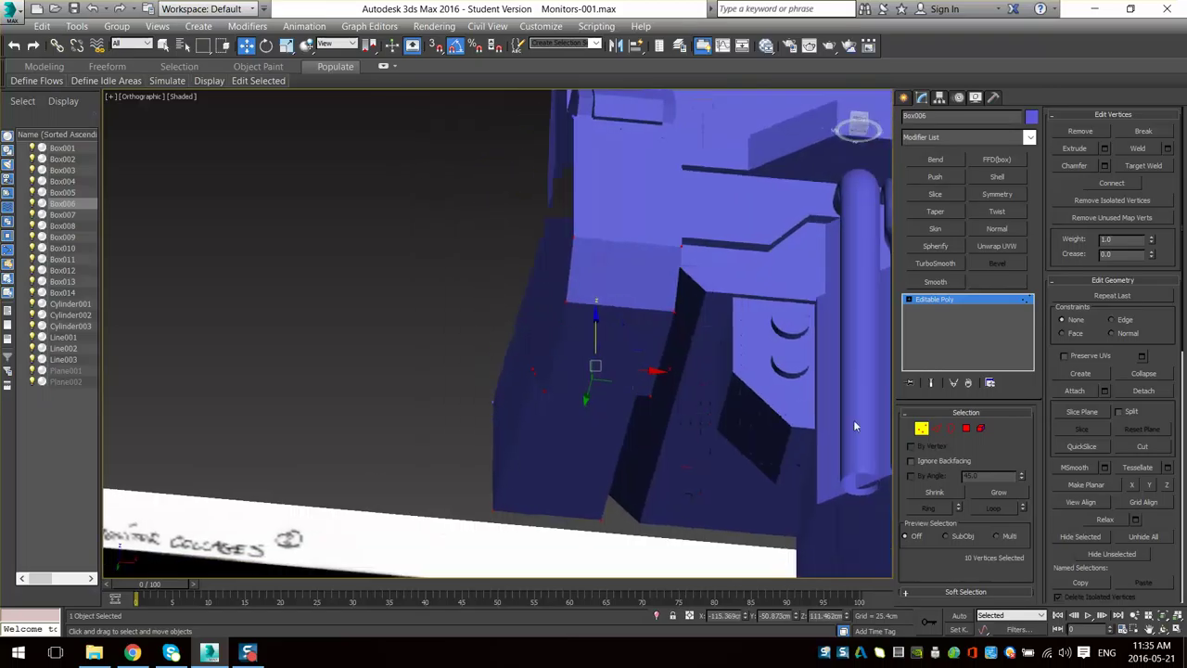
click(925, 430)
- Copy a round detail cylinder from the small angled block to below the outer side block, and rotate the copy 90° about X
click(789, 321)
alt+middle_drag(789, 321, 808, 360)
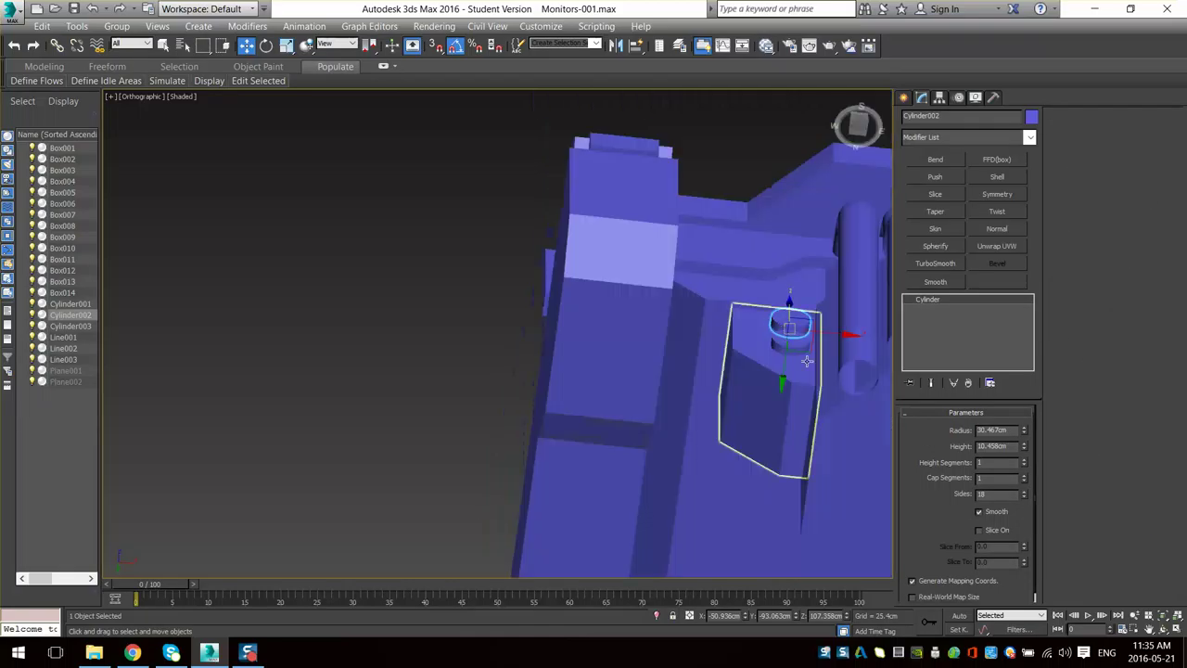
scroll(808, 359, up, 2)
mouse_move(805, 332)
shift+mouse_down()
mouse_move(647, 342)
mouse_move(582, 318)
shift+mouse_up()
key(Return)
mouse_move(581, 320)
alt+middle_down()
mouse_move(574, 404)
mouse_move(572, 379)
mouse_move(546, 358)
alt+middle_up()
key(e)
key(w)
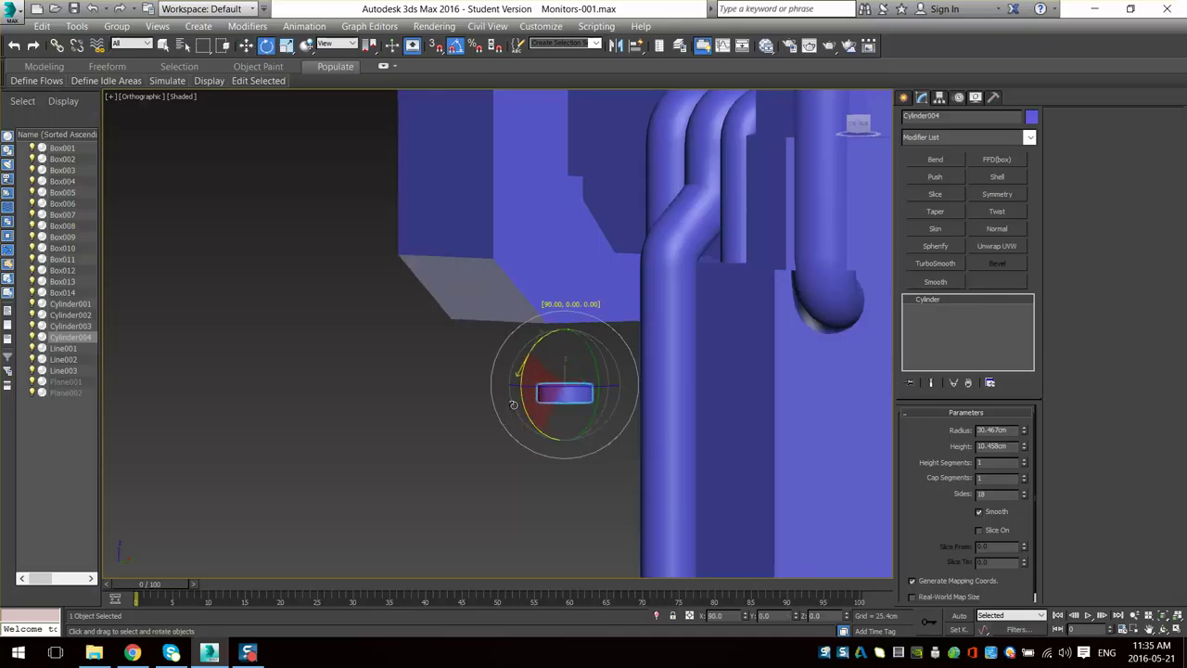
- Seat the copied cylinder against the outer side block's underside with edges displayed, and place a second copy further along that face
alt+middle_drag(564, 282, 622, 209)
scroll(553, 411, up, 4)
key(F4)
scroll(592, 278, down, 2)
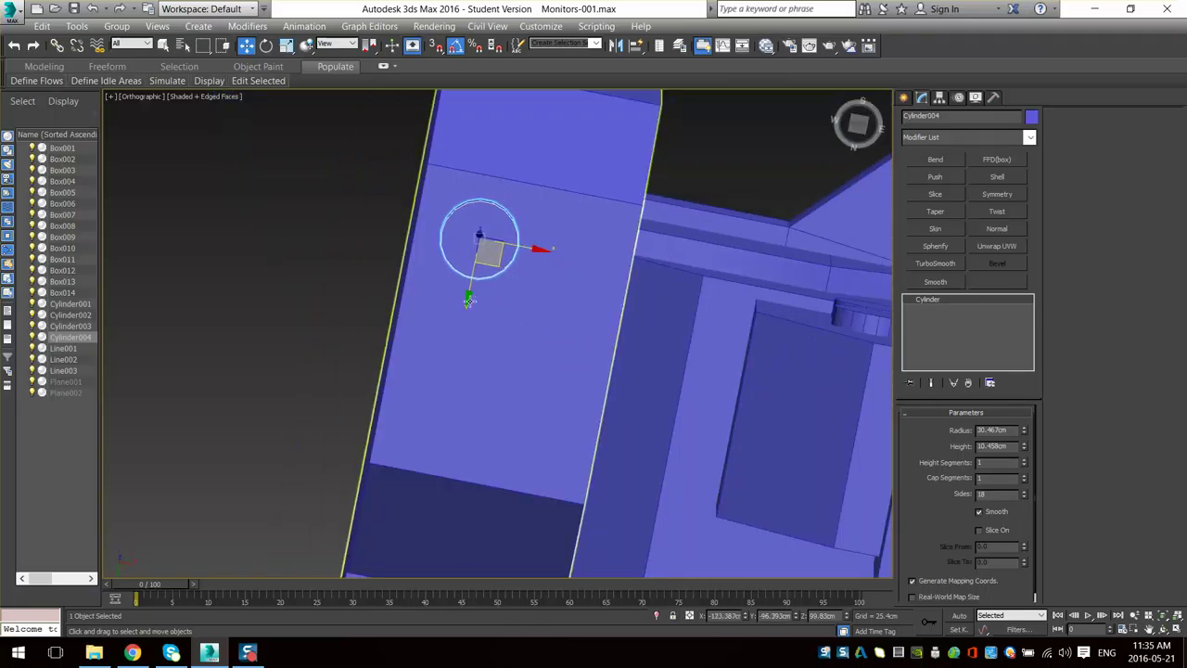
shift+drag(467, 291, 447, 392)
key(Return)
- Examine the two cylinders under the outer side block from several angles, along with the surrounding assembly
scroll(528, 306, down, 3)
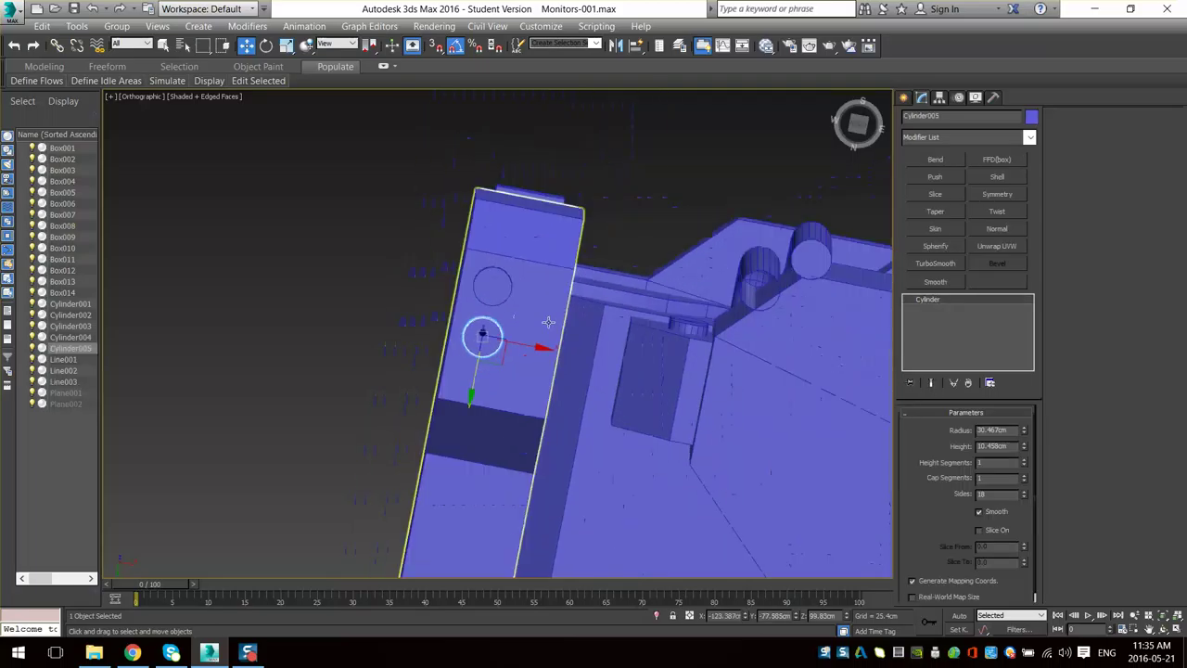
mouse_move(548, 323)
alt+middle_down()
mouse_move(526, 392)
mouse_move(562, 423)
mouse_move(559, 398)
alt+middle_up()
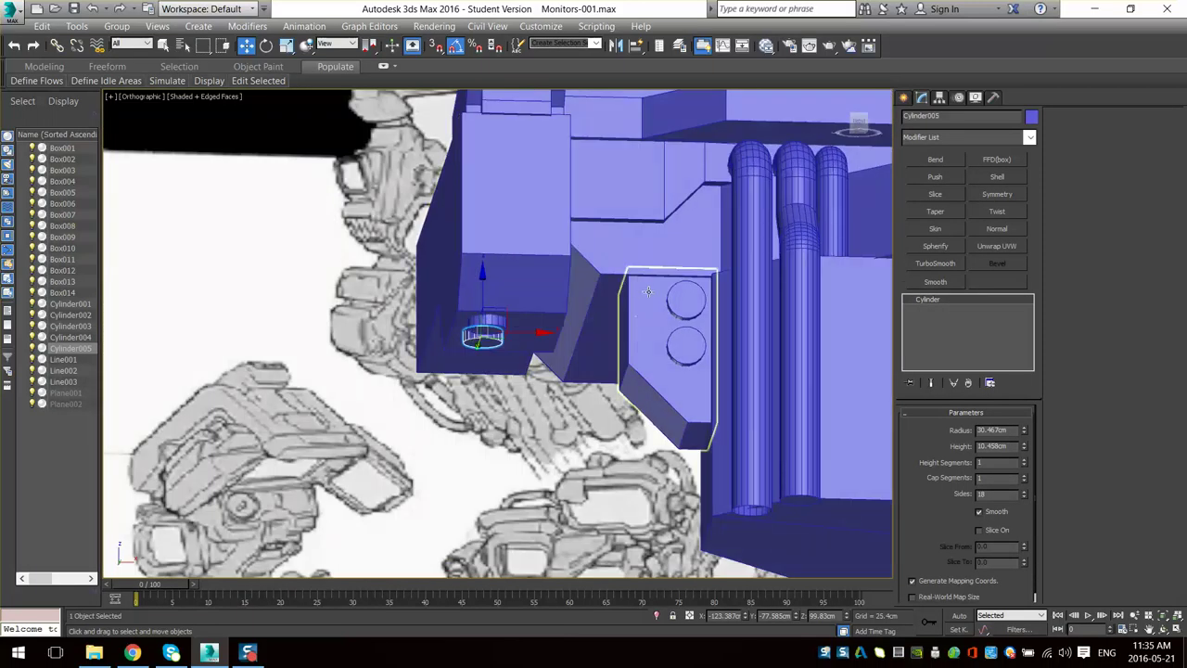
alt+middle_drag(649, 291, 555, 393)
middle_drag(608, 289, 542, 404)
alt+middle_drag(529, 403, 546, 405)
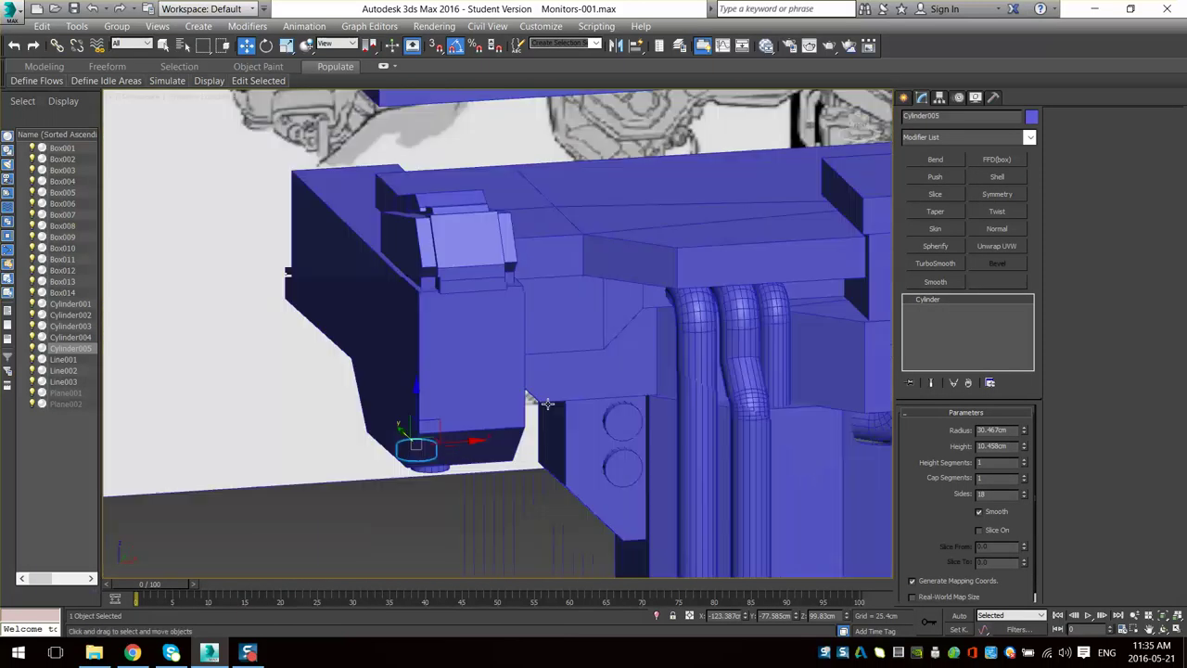
scroll(544, 408, down, 4)
alt+middle_drag(737, 389, 644, 418)
middle_drag(612, 492, 540, 295)
middle_drag(756, 274, 427, 345)
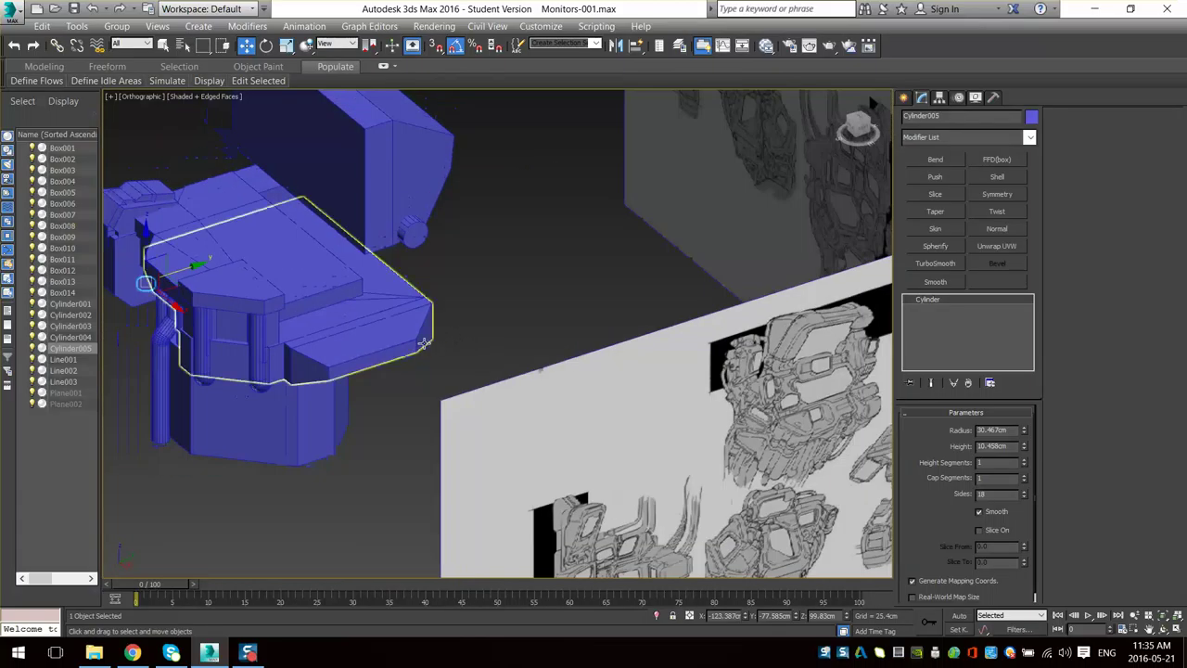
- Study the large monitor cluster sketch on the reference plane up close, and compare it with the modelled monitor and base
middle_drag(589, 433, 500, 456)
scroll(640, 260, up, 6)
middle_drag(644, 256, 665, 393)
middle_drag(473, 215, 612, 464)
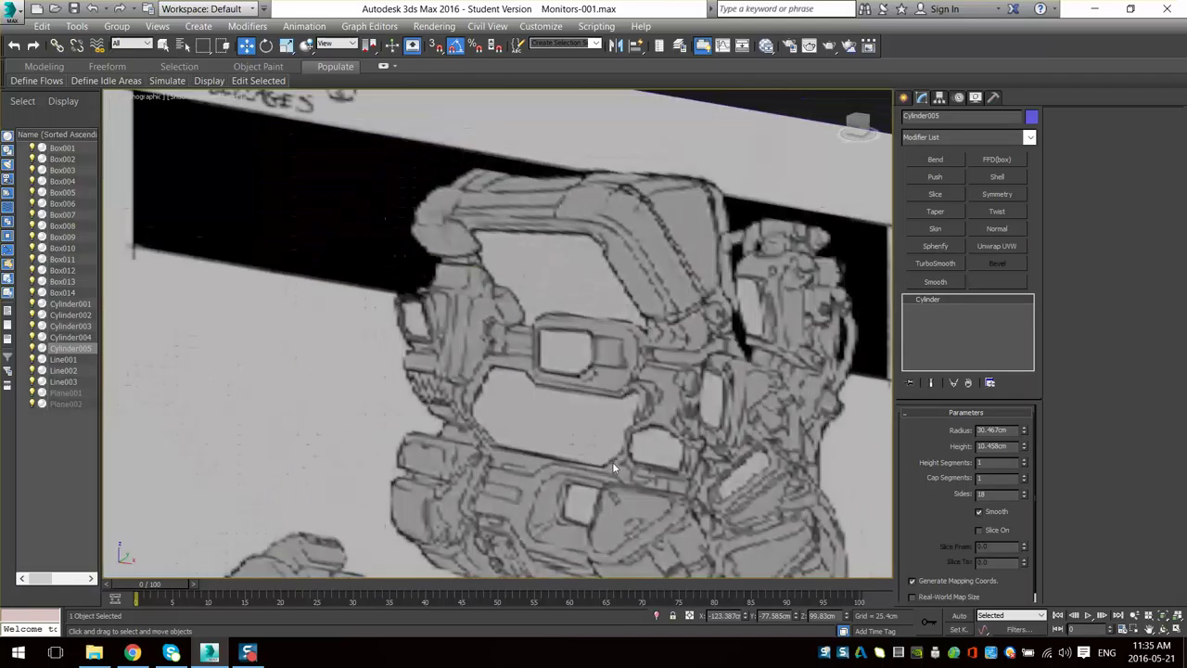
middle_drag(680, 432, 677, 340)
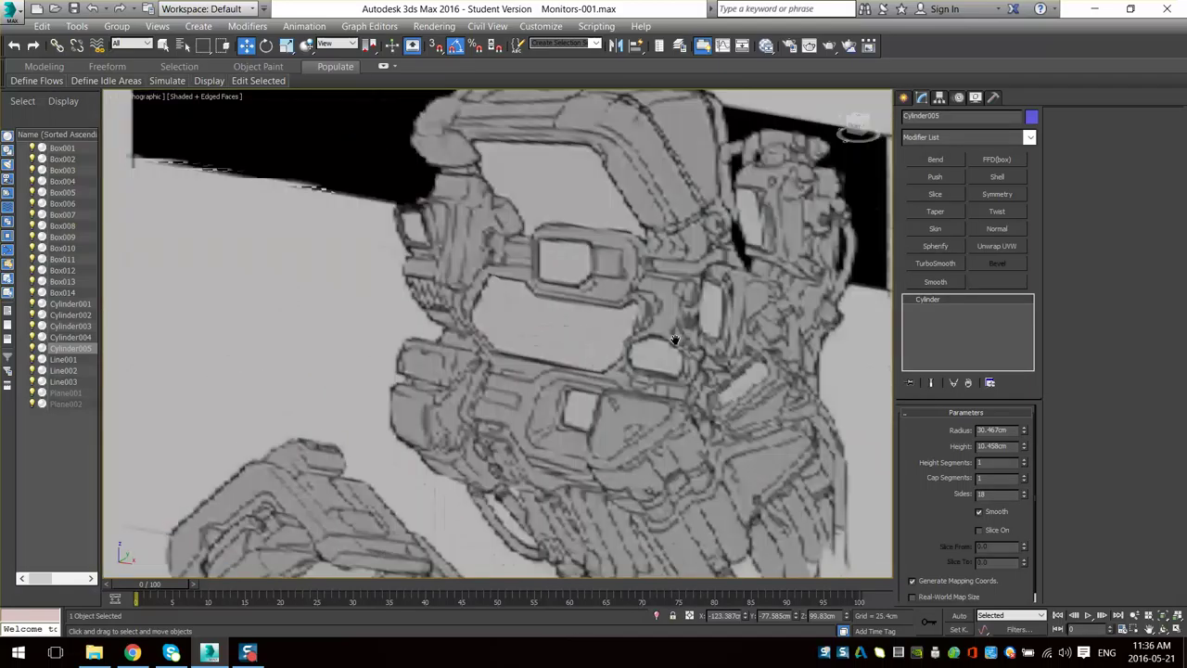
scroll(675, 341, down, 4)
scroll(653, 355, up, 2)
middle_drag(626, 385, 642, 320)
scroll(638, 312, down, 5)
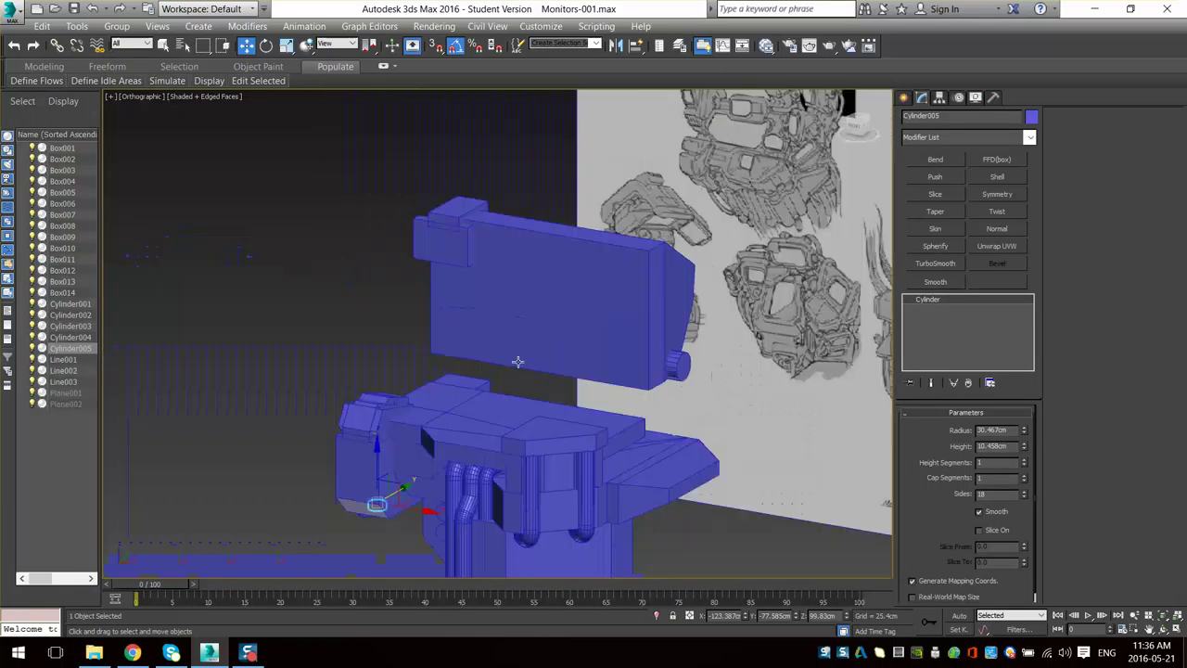
mouse_move(517, 361)
alt+middle_down()
mouse_move(544, 342)
mouse_move(472, 405)
alt+middle_up()
scroll(585, 257, up, 4)
mouse_move(584, 257)
middle_down()
mouse_move(615, 193)
mouse_move(386, 210)
middle_up()
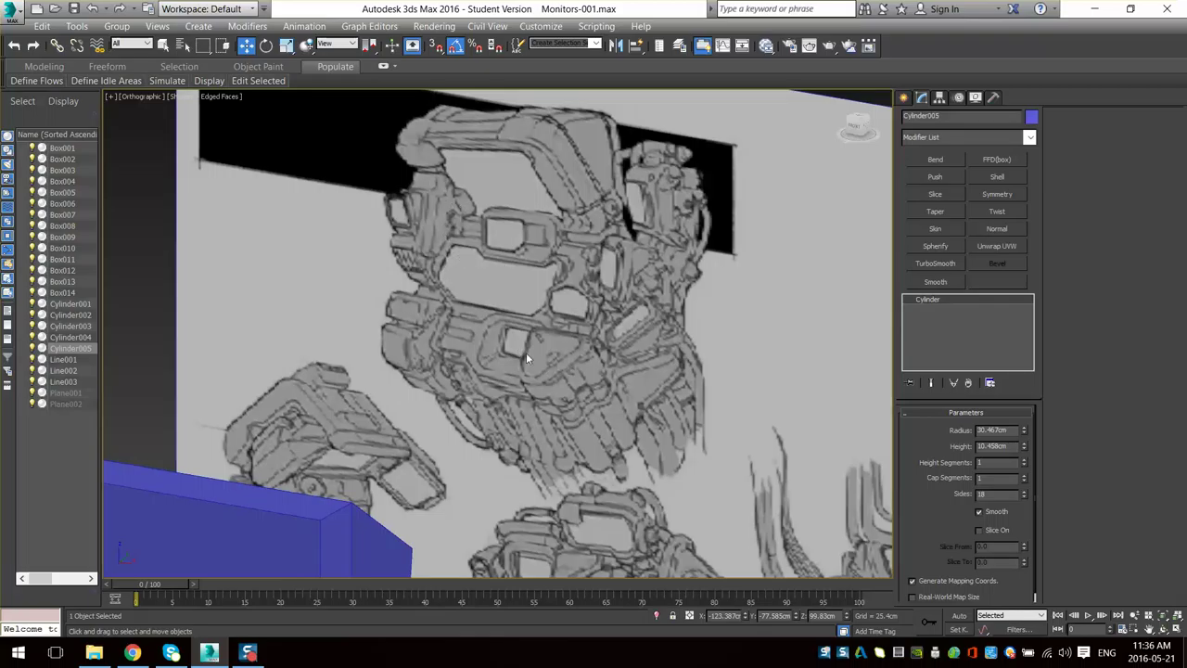
scroll(504, 418, down, 4)
middle_drag(415, 499, 568, 293)
scroll(520, 384, up, 2)
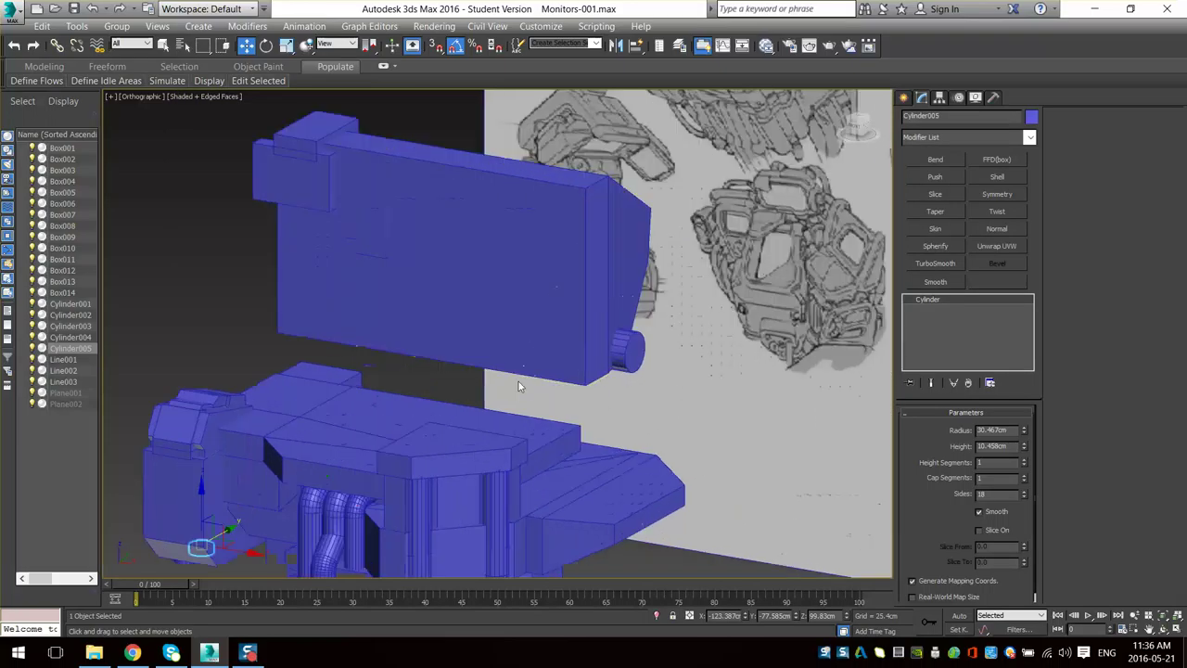
- Compare the upper monitor and the base with the full sheet of monitor cluster sketches, and review the whole assembly
middle_drag(634, 352, 437, 517)
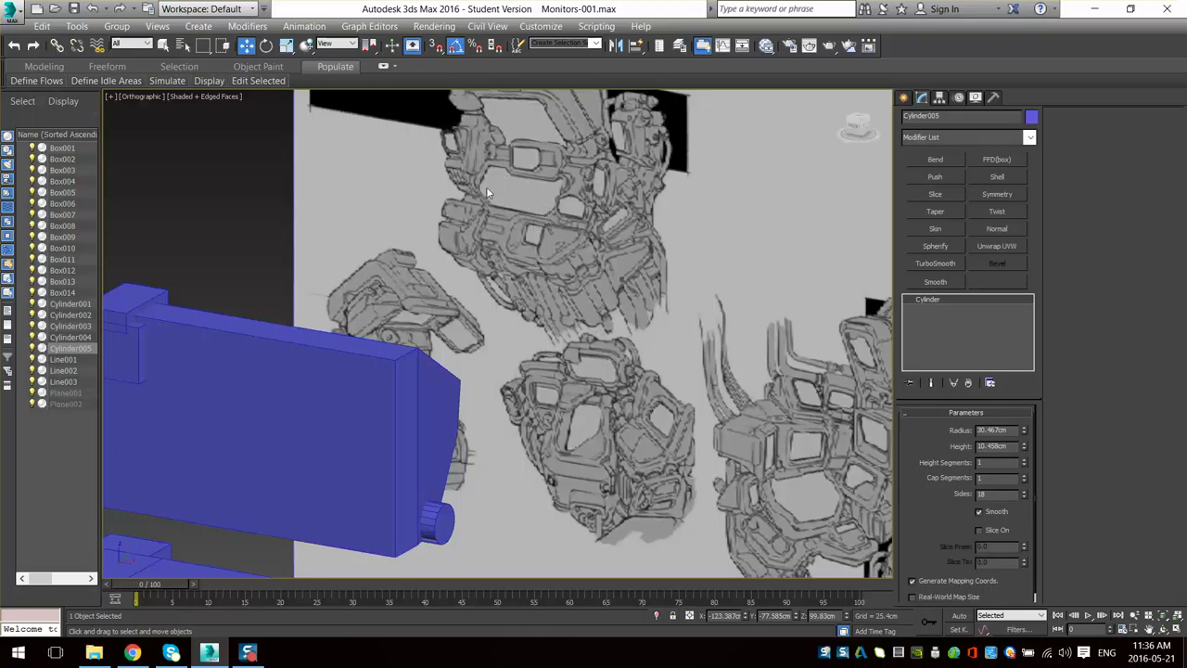
middle_drag(343, 389, 557, 281)
middle_drag(633, 256, 553, 318)
alt+middle_drag(553, 318, 545, 332)
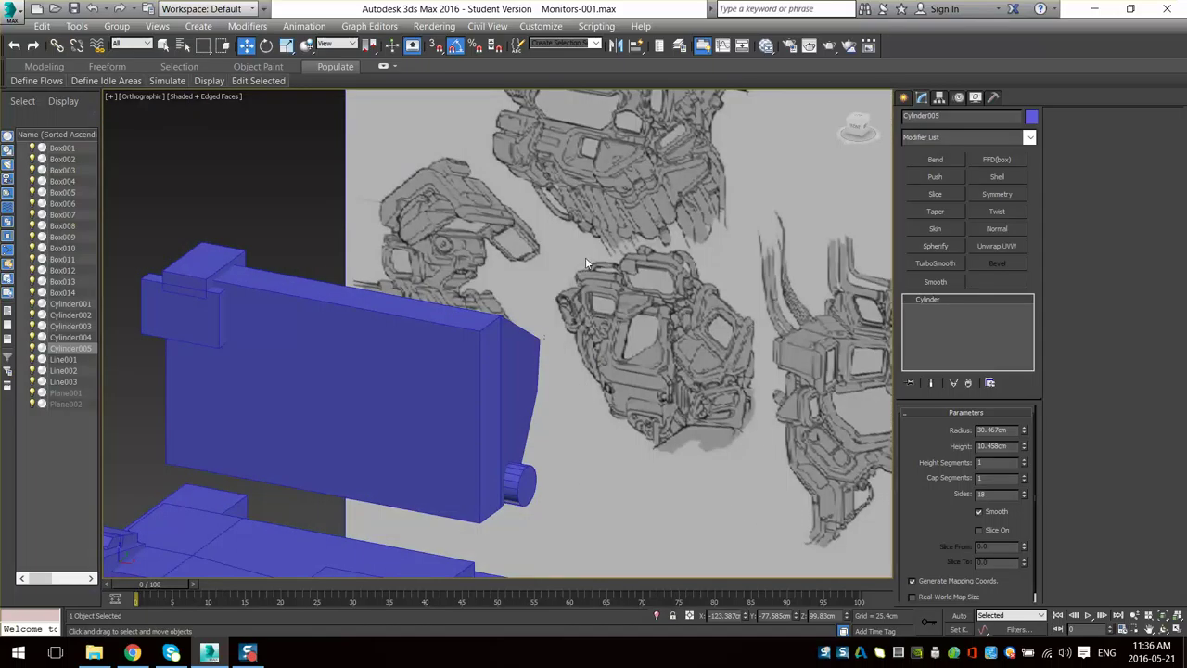
alt+middle_drag(545, 271, 552, 261)
mouse_move(357, 382)
alt+middle_down()
mouse_move(476, 368)
mouse_move(519, 258)
mouse_move(455, 344)
mouse_move(455, 290)
mouse_move(505, 303)
mouse_move(453, 309)
mouse_move(422, 367)
mouse_move(499, 434)
mouse_move(537, 324)
mouse_move(526, 394)
mouse_move(576, 300)
mouse_move(519, 389)
alt+middle_up()
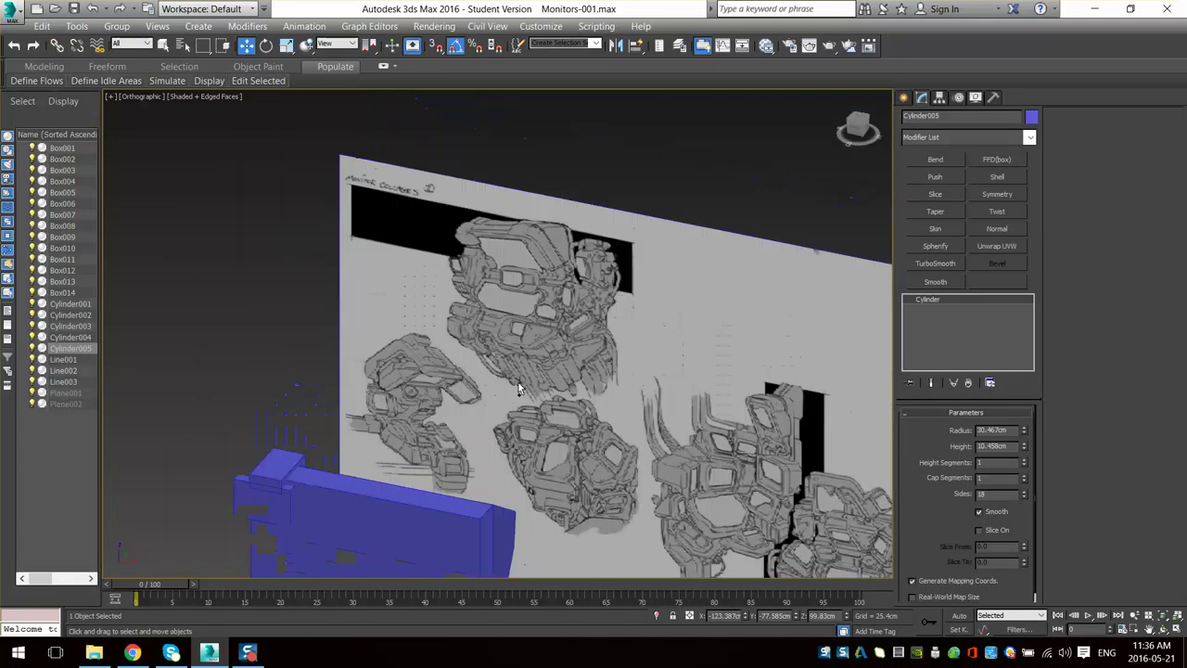
scroll(569, 350, up, 4)
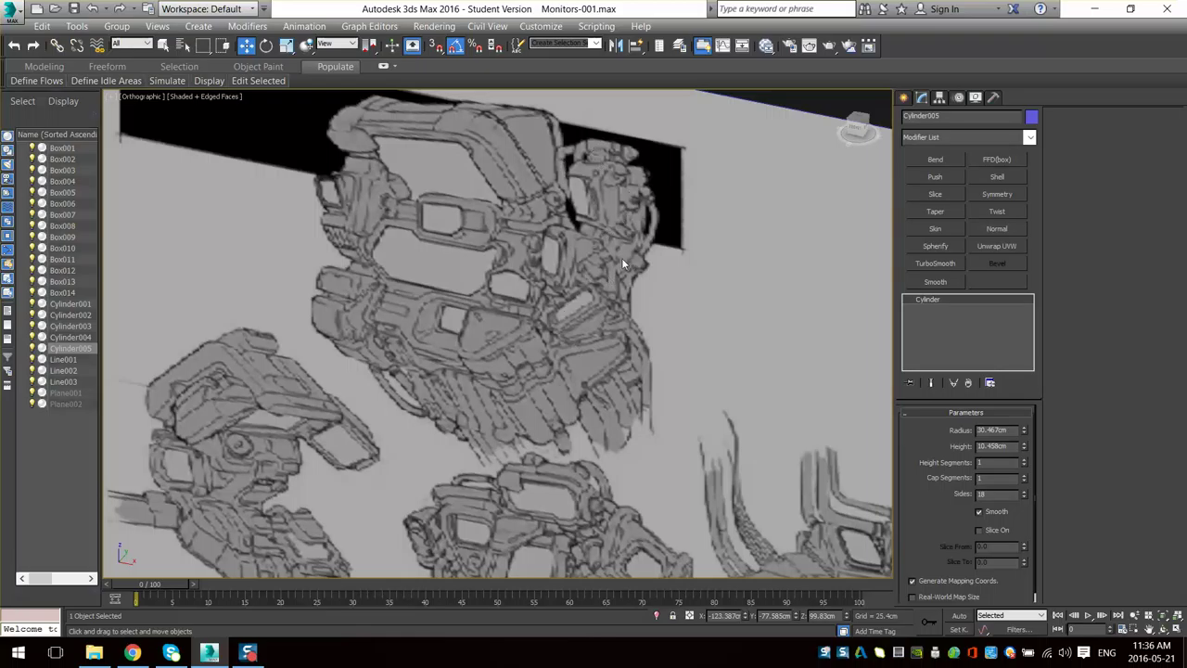
mouse_move(592, 360)
alt+middle_down()
mouse_move(542, 268)
mouse_move(583, 336)
mouse_move(528, 318)
mouse_move(505, 355)
mouse_move(509, 445)
mouse_move(530, 413)
mouse_move(511, 443)
alt+middle_up()
scroll(583, 335, down, 7)
scroll(510, 445, up, 5)
scroll(511, 443, down, 5)
mouse_move(543, 385)
alt+middle_down()
mouse_move(521, 390)
mouse_move(506, 438)
mouse_move(438, 363)
alt+middle_up()
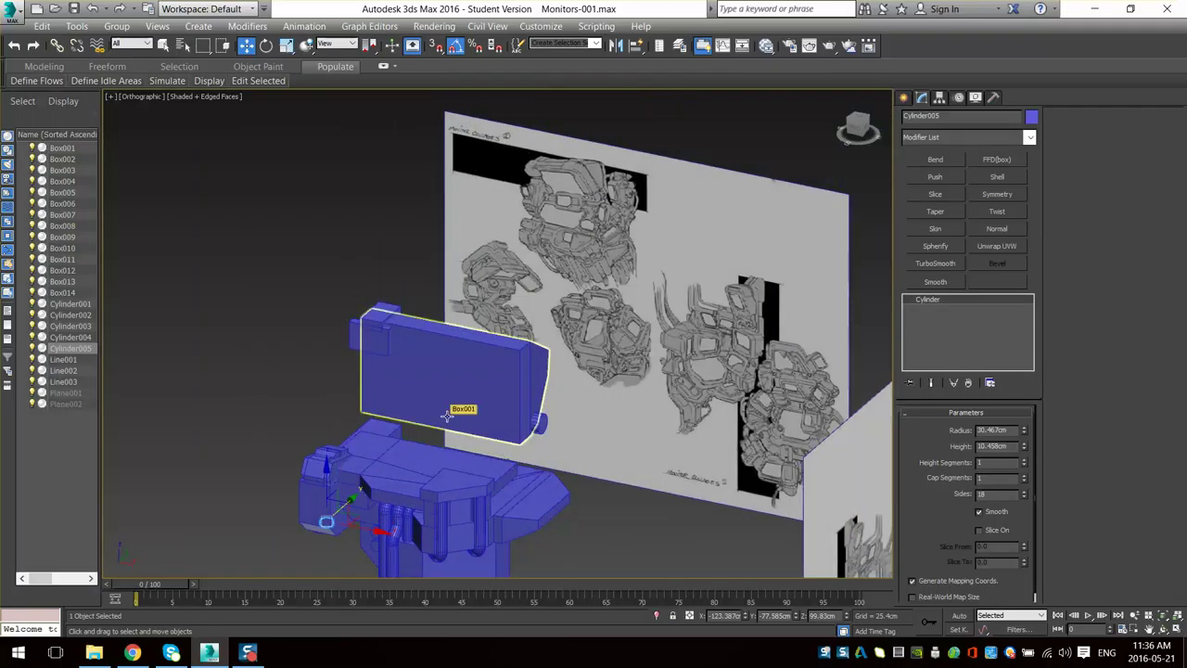
mouse_move(478, 425)
alt+middle_down()
mouse_move(445, 445)
mouse_move(511, 377)
alt+middle_up()
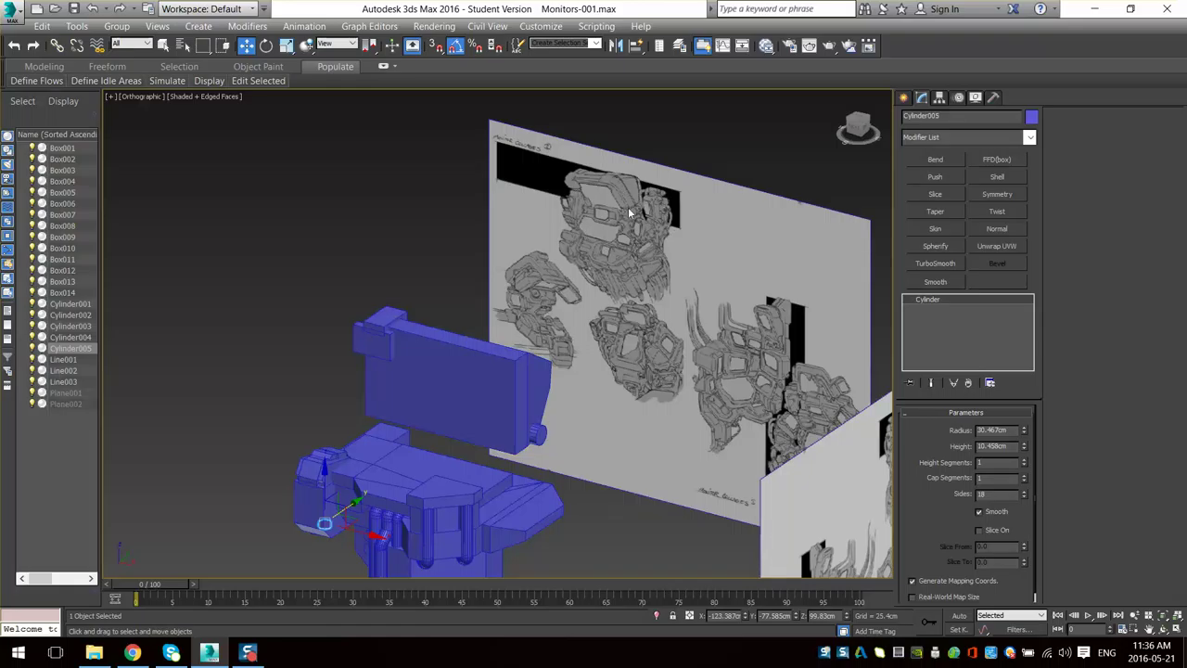
middle_drag(536, 483, 542, 382)
alt+middle_drag(541, 382, 567, 389)
scroll(567, 388, up, 3)
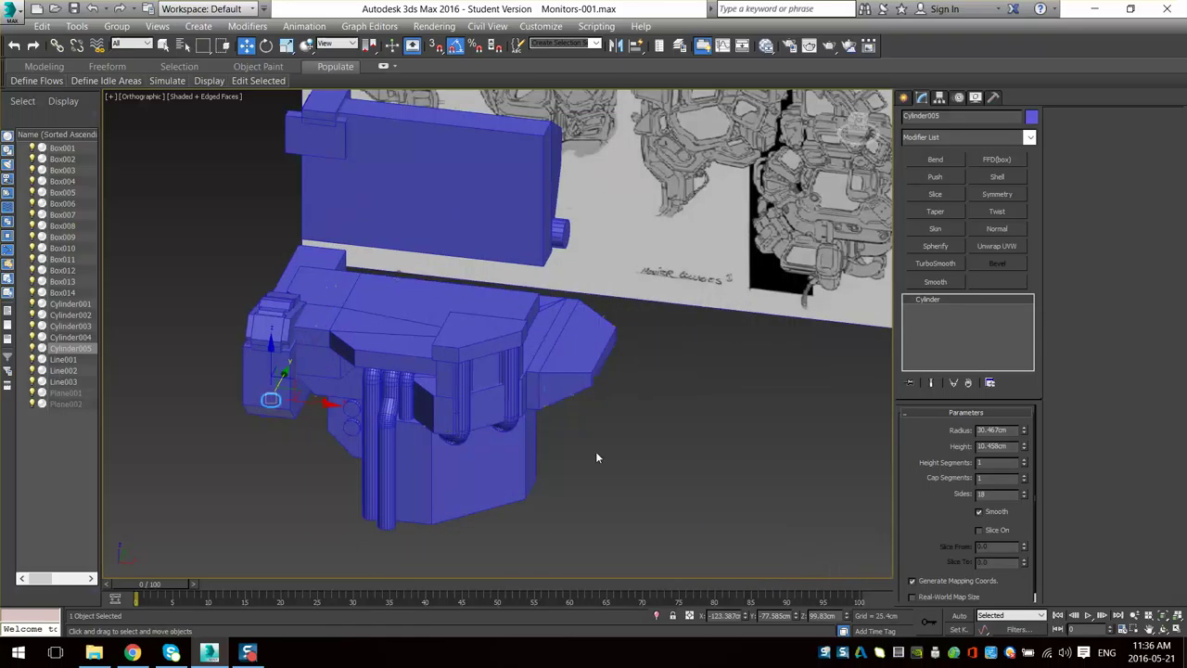